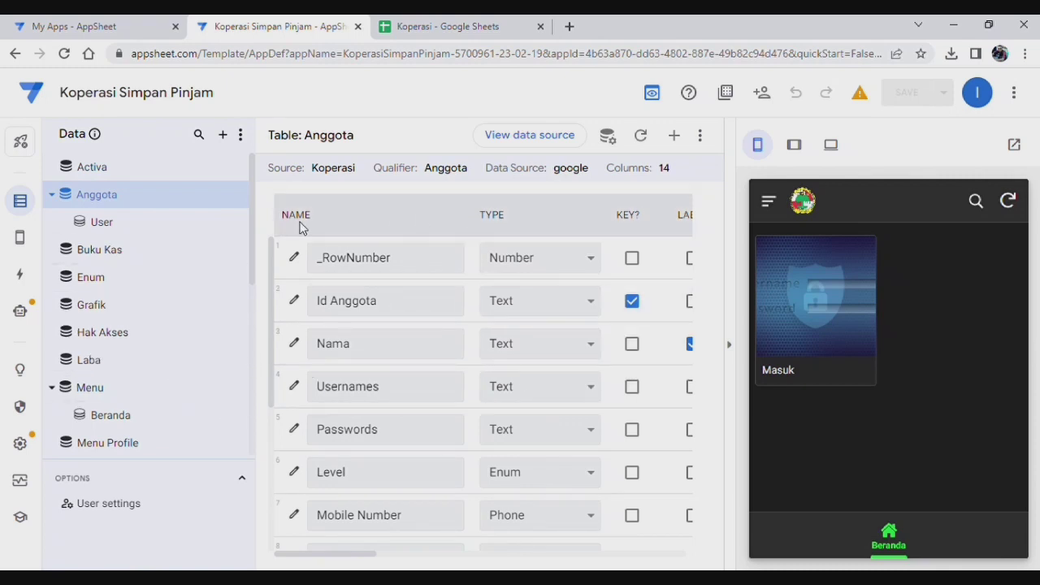
Step: Open the automation bots to show the Copy simpanan Pokok bot
{"action": "left_click", "coordinate": [22, 312]}
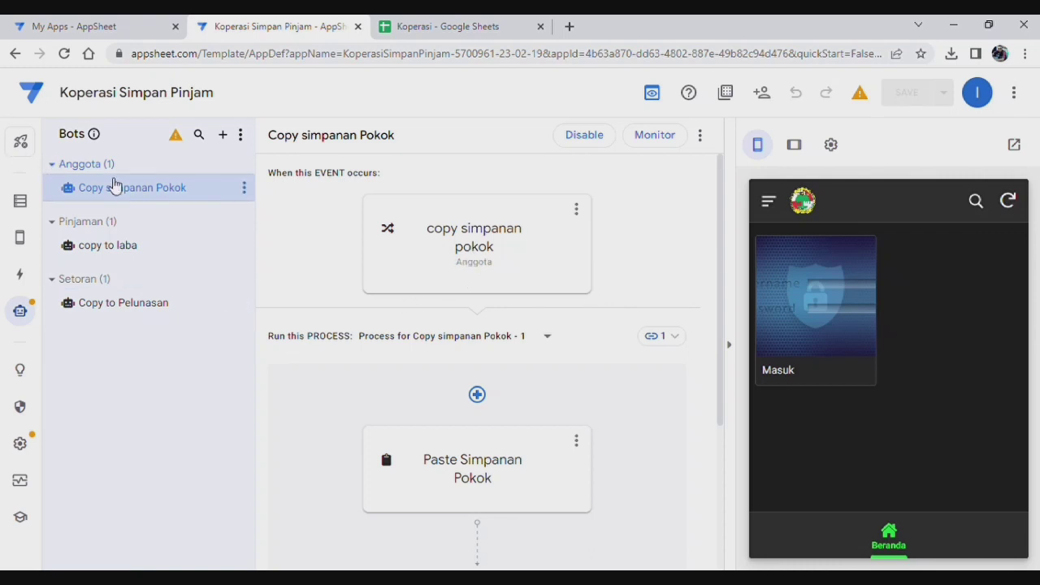
Step: Resave the copy simpanan pokok event's condition matching Anggota rows by Id Anggota
{"action": "left_click", "coordinate": [448, 267]}
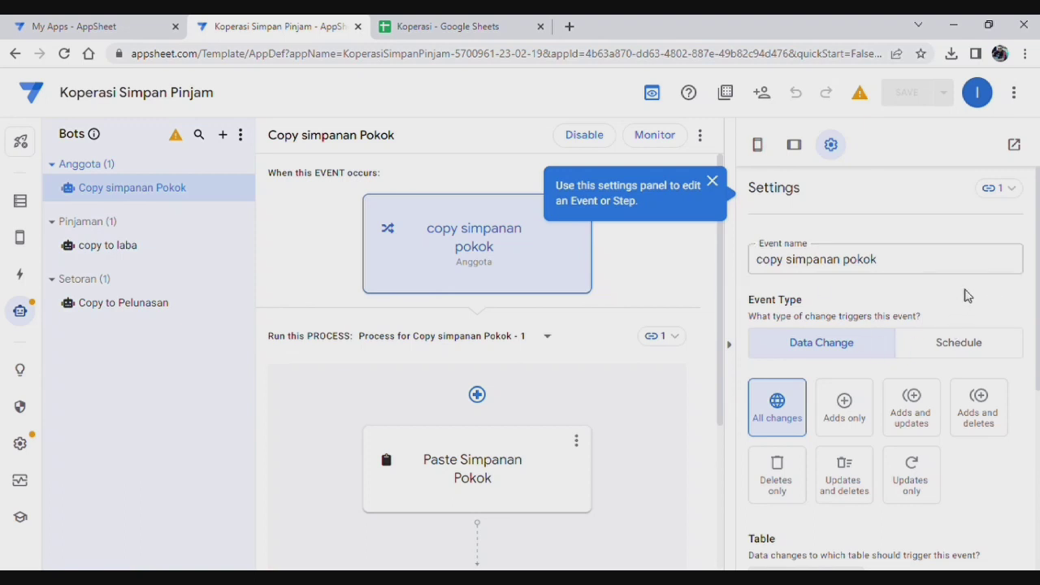
{"action": "scroll", "coordinate": [966, 296], "scroll_direction": "down", "scroll_amount": 3}
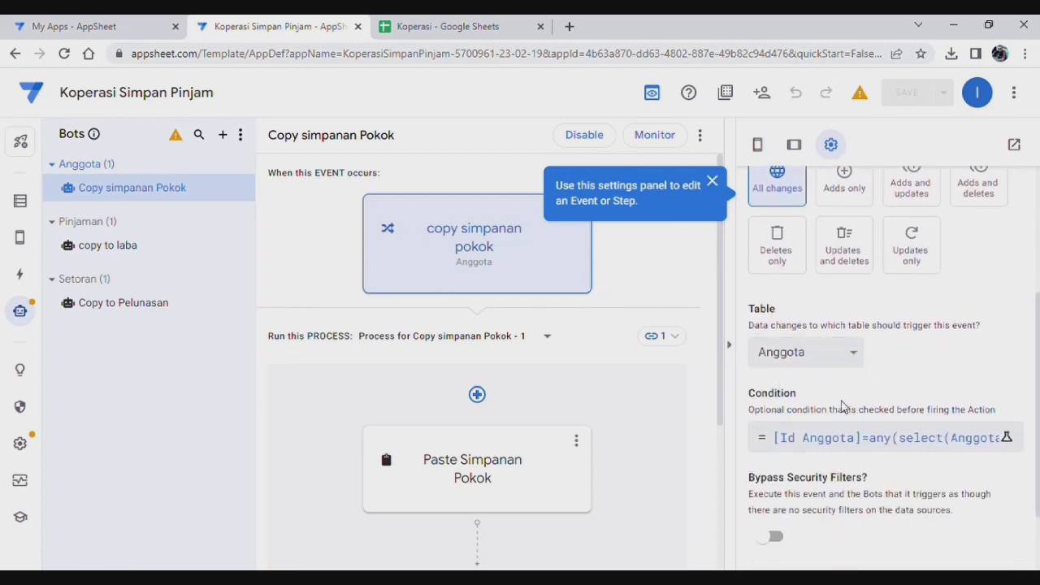
{"action": "left_click", "coordinate": [854, 437]}
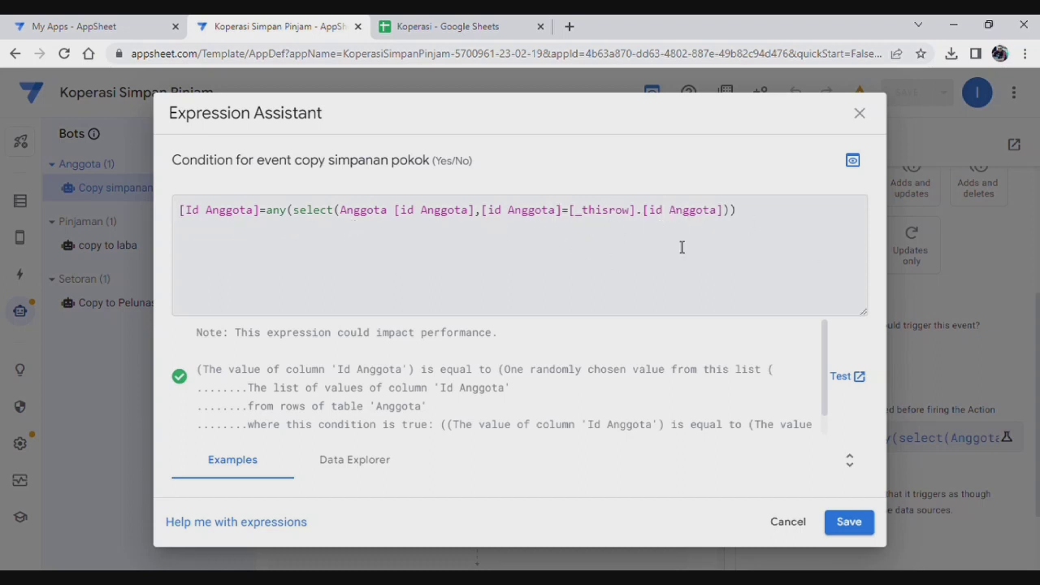
{"action": "left_click", "coordinate": [853, 522]}
{"action": "scroll", "coordinate": [923, 394], "scroll_direction": "up", "scroll_amount": 3}
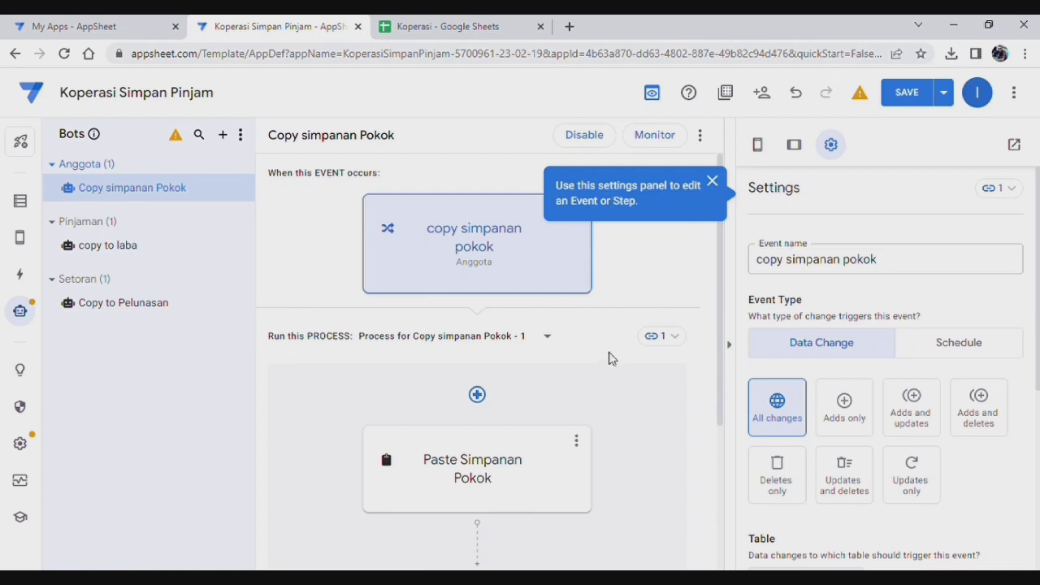
Step: Resave Paste Simpanan Pokok's Referenced rows Filter on Anggota by id Anggota, then show Actions
{"action": "left_click", "coordinate": [494, 476]}
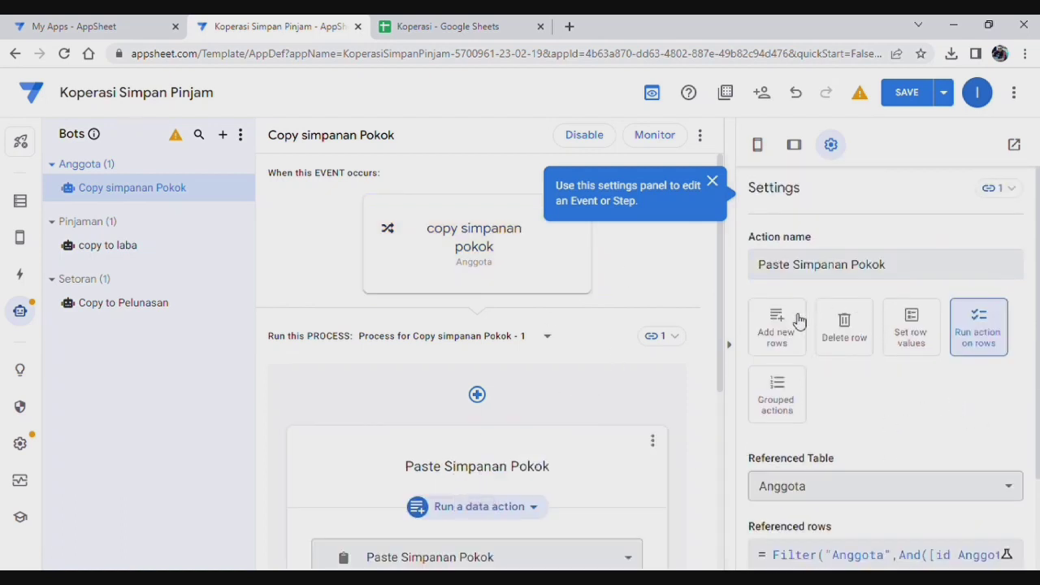
{"action": "scroll", "coordinate": [873, 422], "scroll_direction": "down", "scroll_amount": 2}
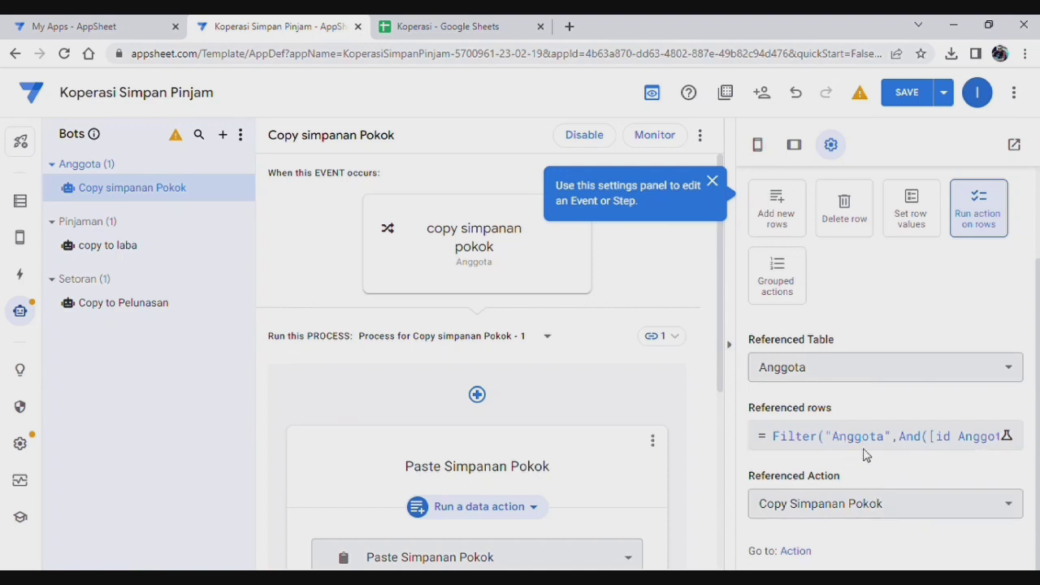
{"action": "scroll", "coordinate": [896, 391], "scroll_direction": "up", "scroll_amount": 3}
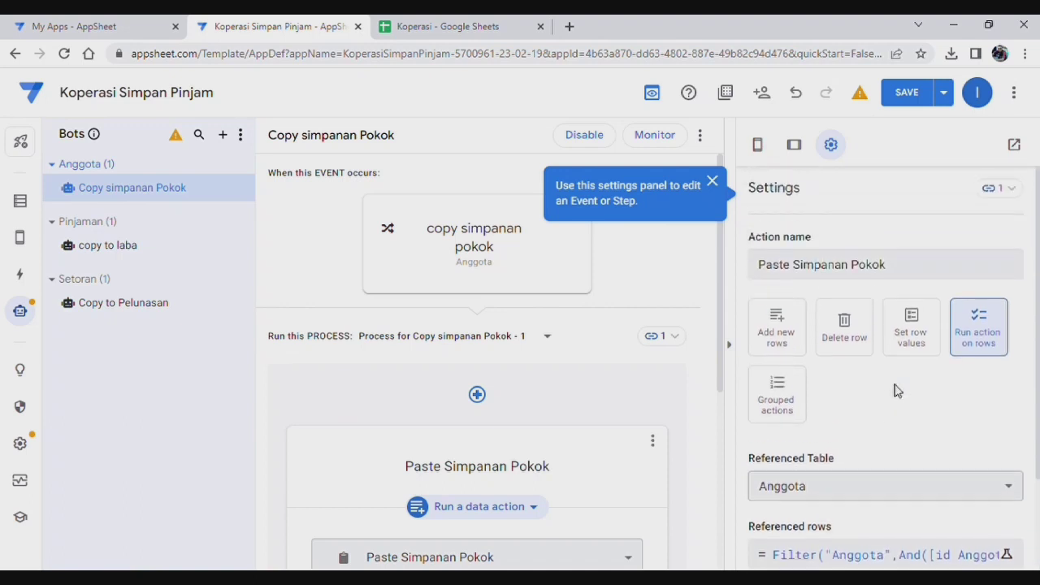
{"action": "scroll", "coordinate": [896, 391], "scroll_direction": "down", "scroll_amount": 2}
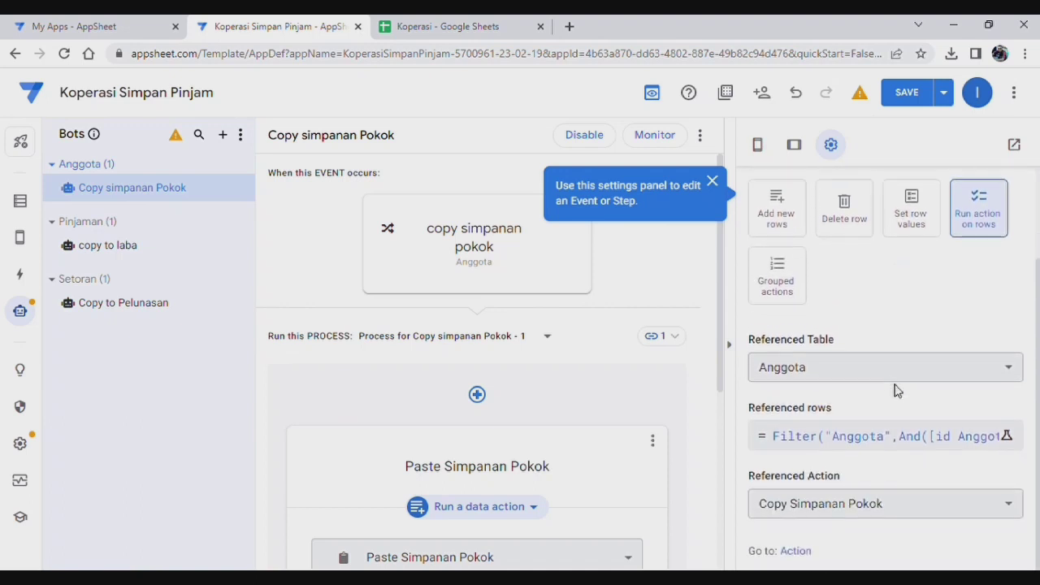
{"action": "left_click", "coordinate": [881, 439]}
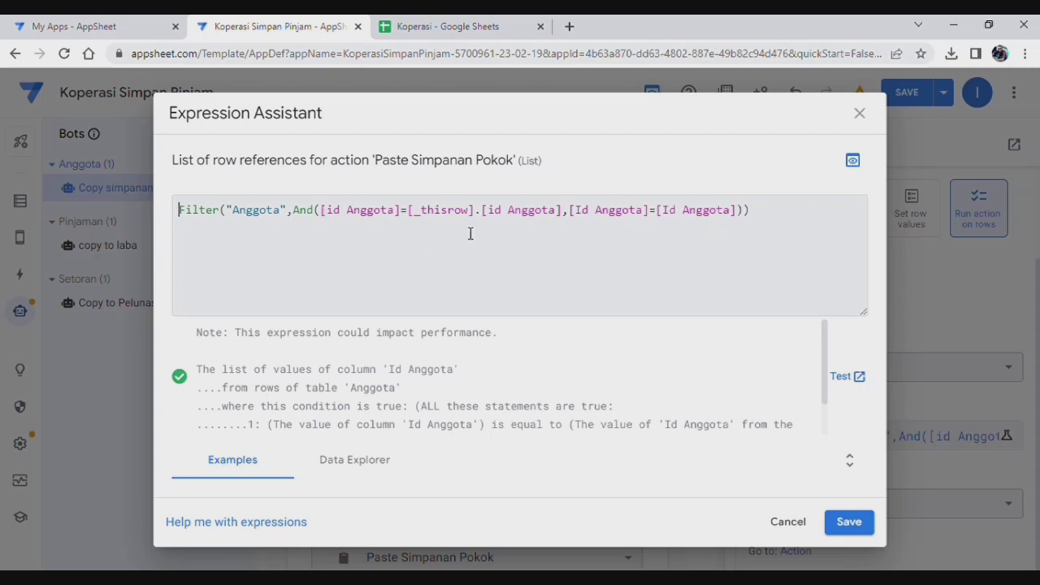
{"action": "left_click", "coordinate": [853, 522]}
{"action": "scroll", "coordinate": [894, 333], "scroll_direction": "up", "scroll_amount": 3}
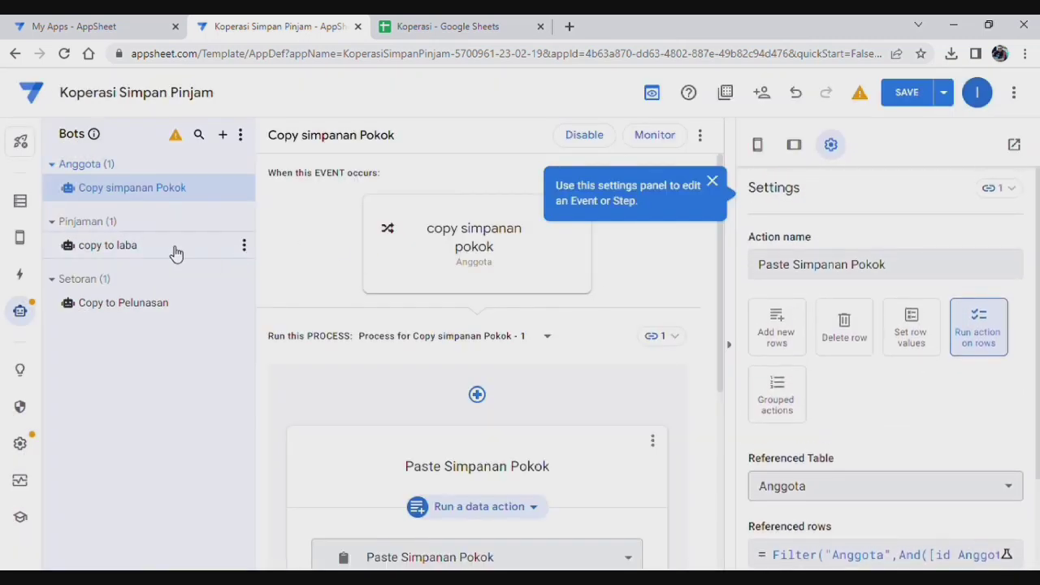
{"action": "left_click", "coordinate": [20, 274]}
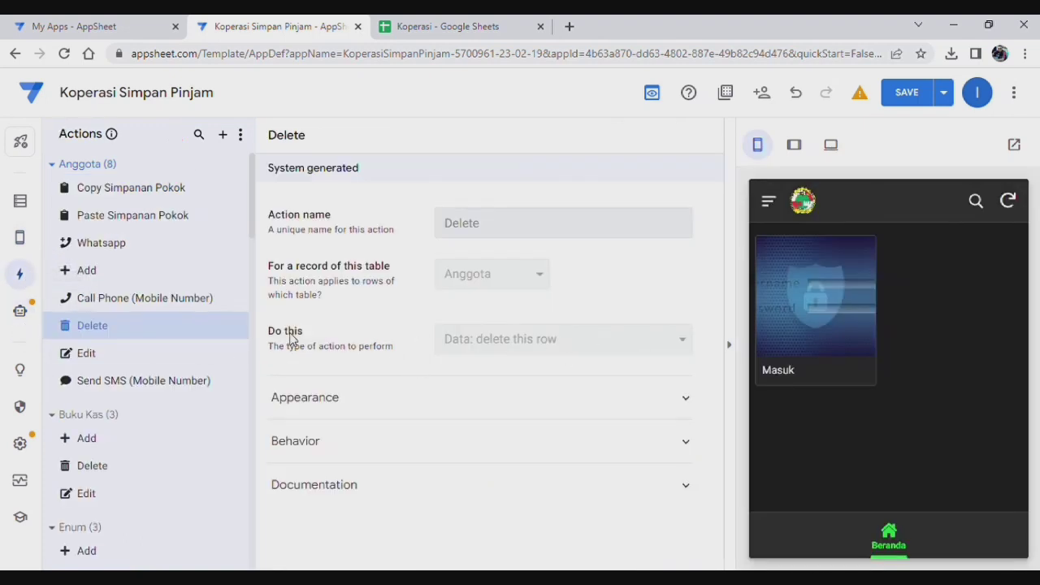
Step: Open the Copy Simpanan Pokok action and hide the app preview
{"action": "scroll", "coordinate": [154, 456], "scroll_direction": "down", "scroll_amount": 2}
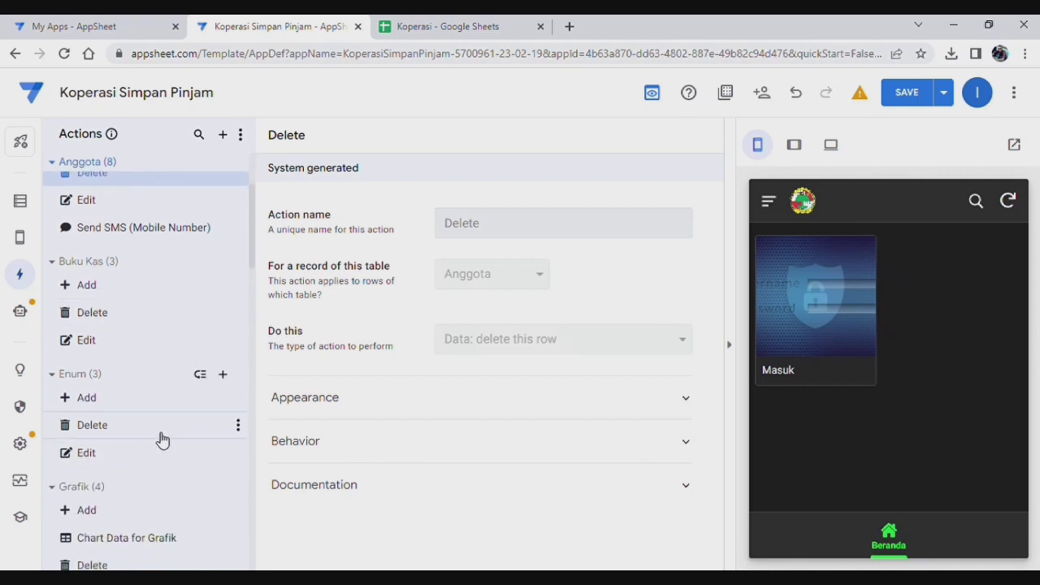
{"action": "scroll", "coordinate": [162, 440], "scroll_direction": "down", "scroll_amount": 4}
{"action": "scroll", "coordinate": [160, 436], "scroll_direction": "down", "scroll_amount": 3}
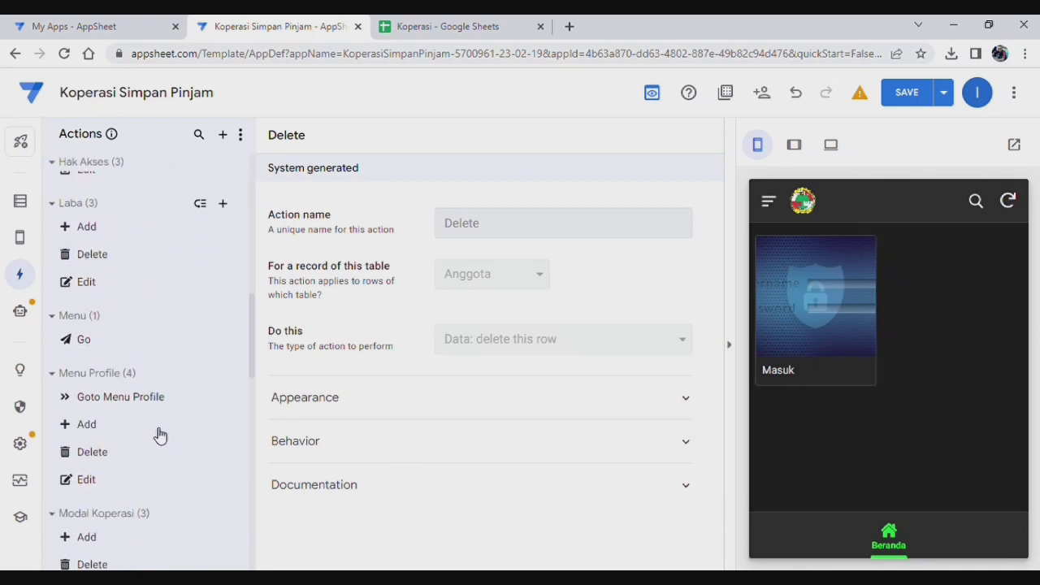
{"action": "scroll", "coordinate": [156, 439], "scroll_direction": "up", "scroll_amount": 8}
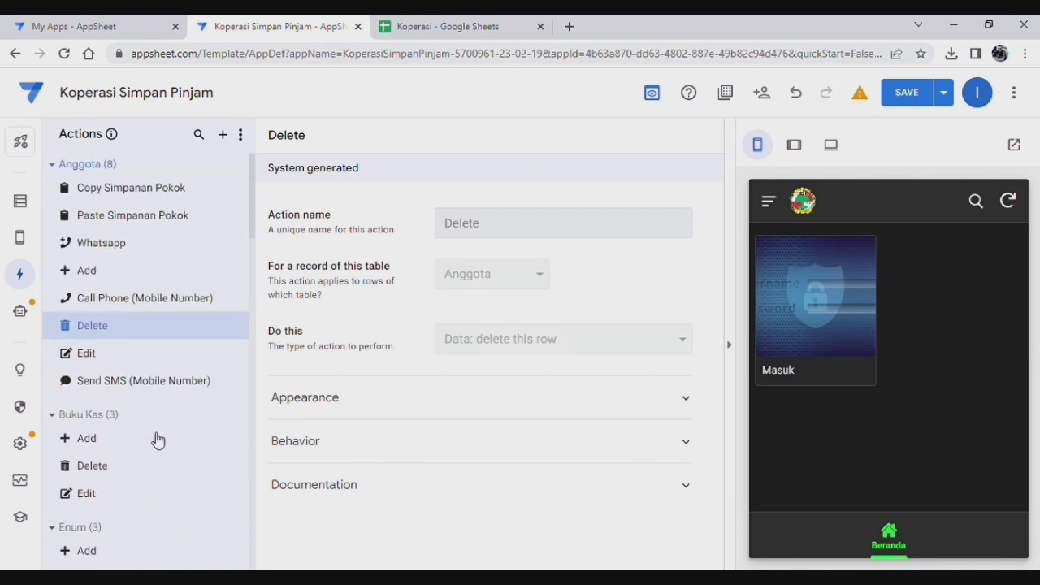
{"action": "left_click", "coordinate": [144, 190]}
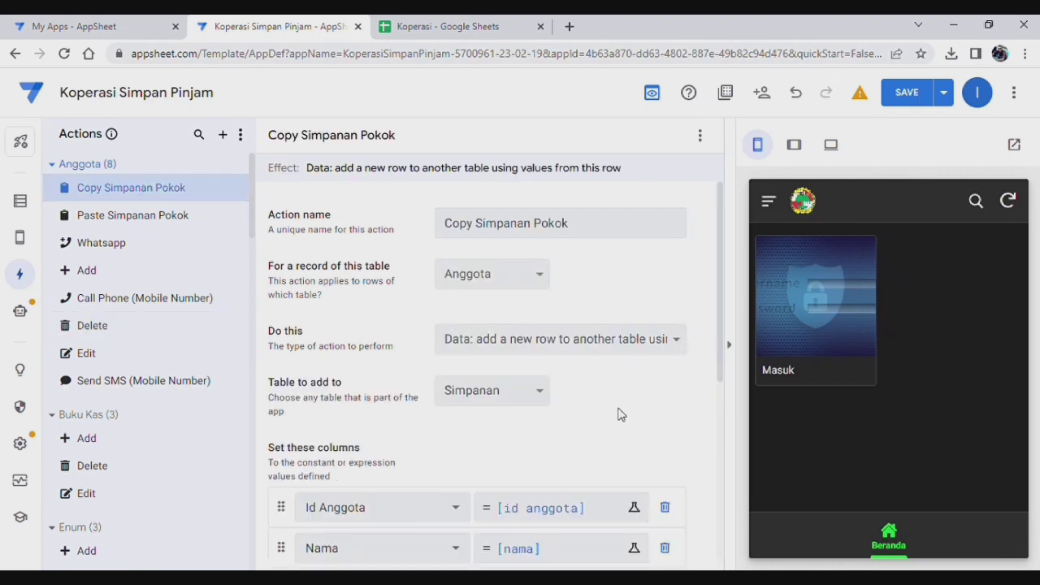
{"action": "scroll", "coordinate": [621, 407], "scroll_direction": "down", "scroll_amount": 1}
{"action": "left_click", "coordinate": [731, 347]}
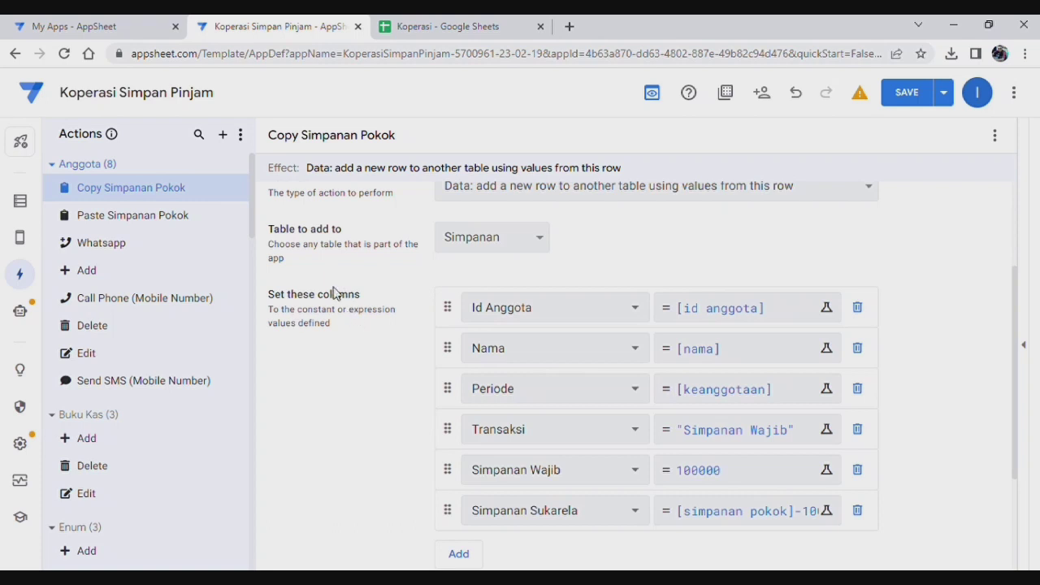
Step: Review its column values: Transaksi 'Simpanan Wajib' and Simpanan Wajib 100000
{"action": "scroll", "coordinate": [663, 280], "scroll_direction": "up", "scroll_amount": 1}
{"action": "scroll", "coordinate": [663, 281], "scroll_direction": "up", "scroll_amount": 1}
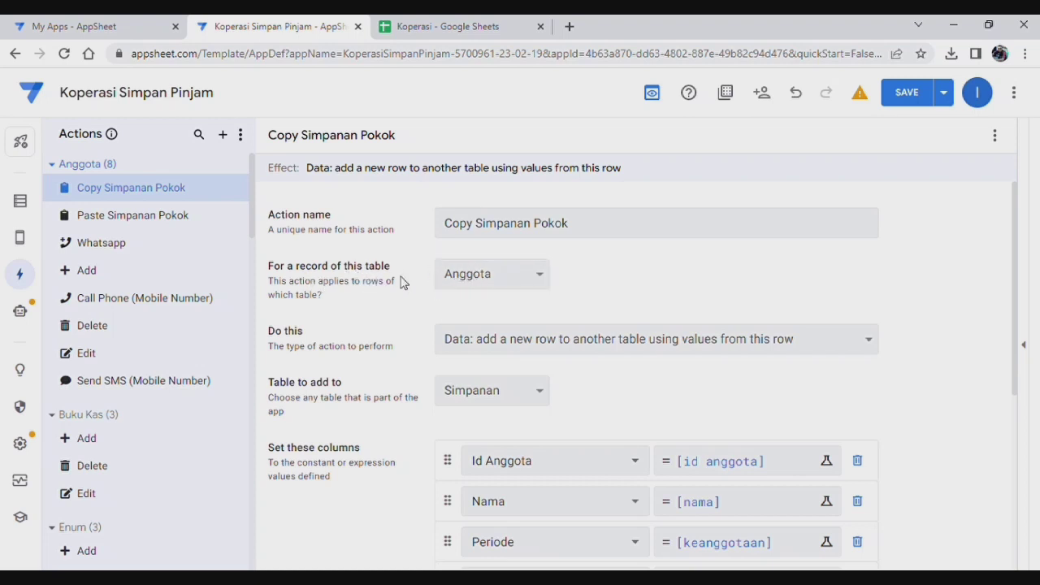
{"action": "scroll", "coordinate": [617, 294], "scroll_direction": "down", "scroll_amount": 1}
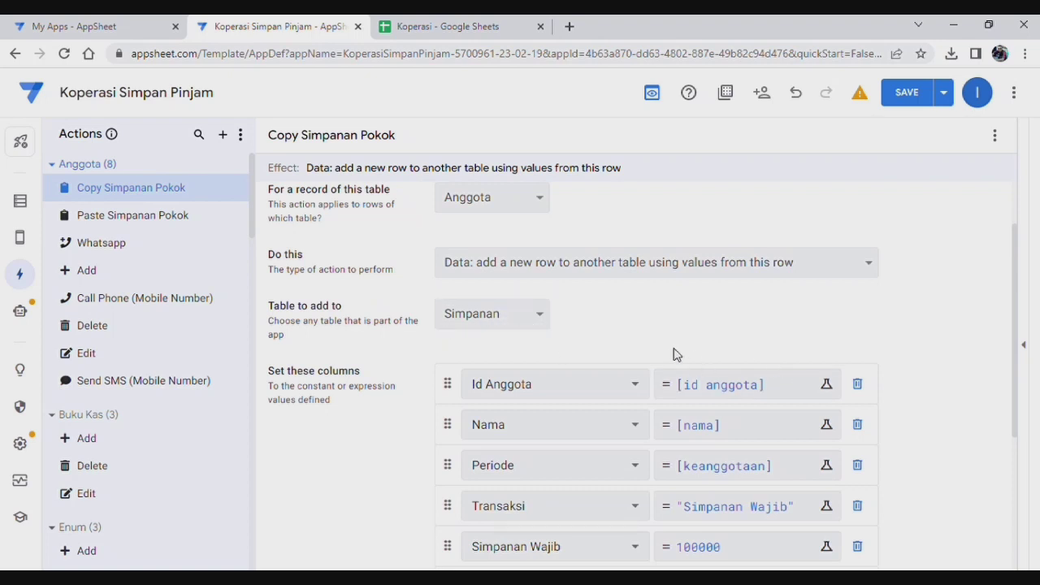
{"action": "scroll", "coordinate": [671, 354], "scroll_direction": "down", "scroll_amount": 1}
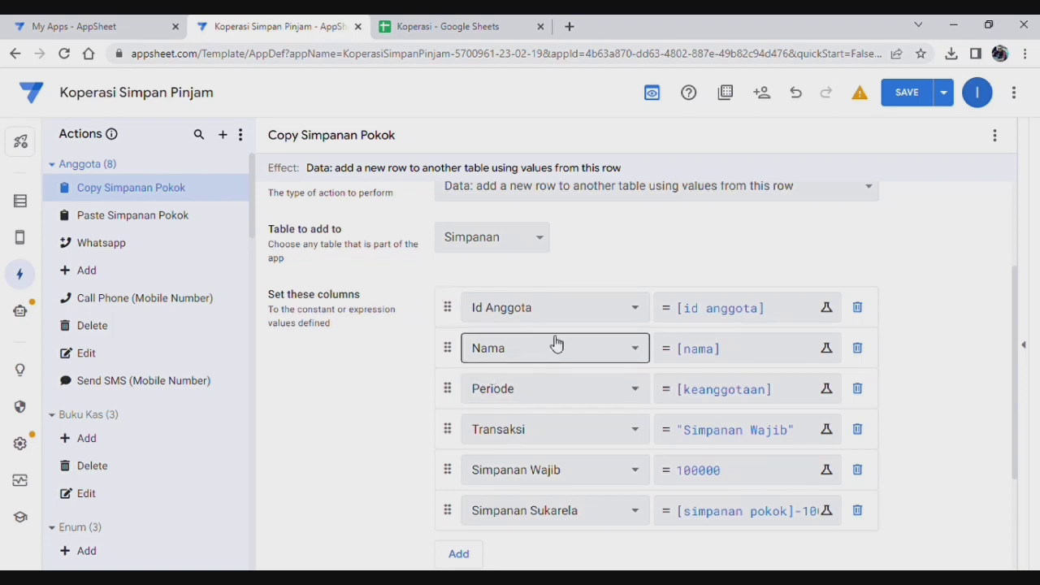
{"action": "scroll", "coordinate": [419, 351], "scroll_direction": "down", "scroll_amount": 1}
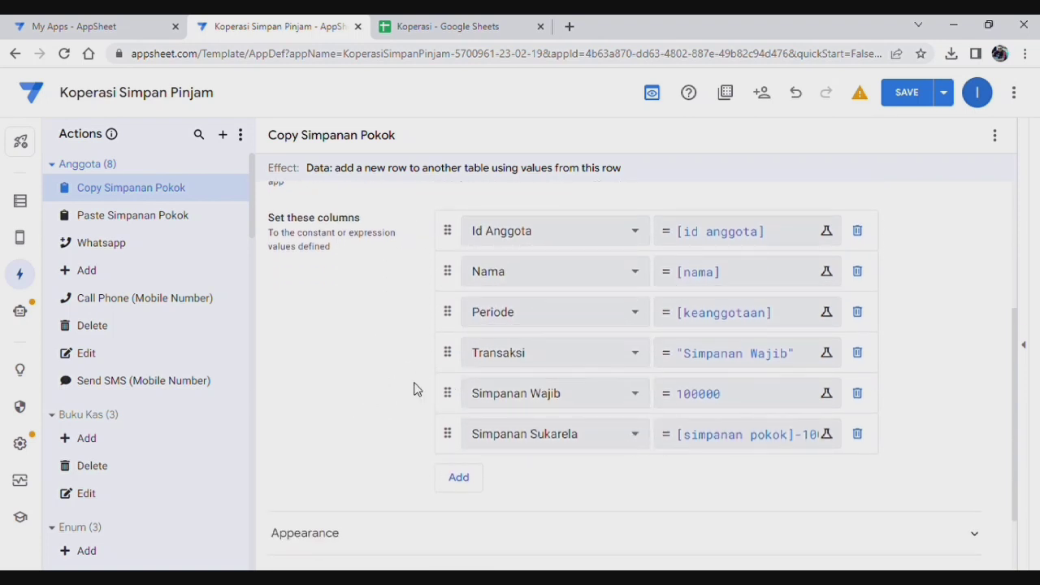
{"action": "scroll", "coordinate": [374, 390], "scroll_direction": "down", "scroll_amount": 1}
{"action": "scroll", "coordinate": [387, 420], "scroll_direction": "down", "scroll_amount": 1}
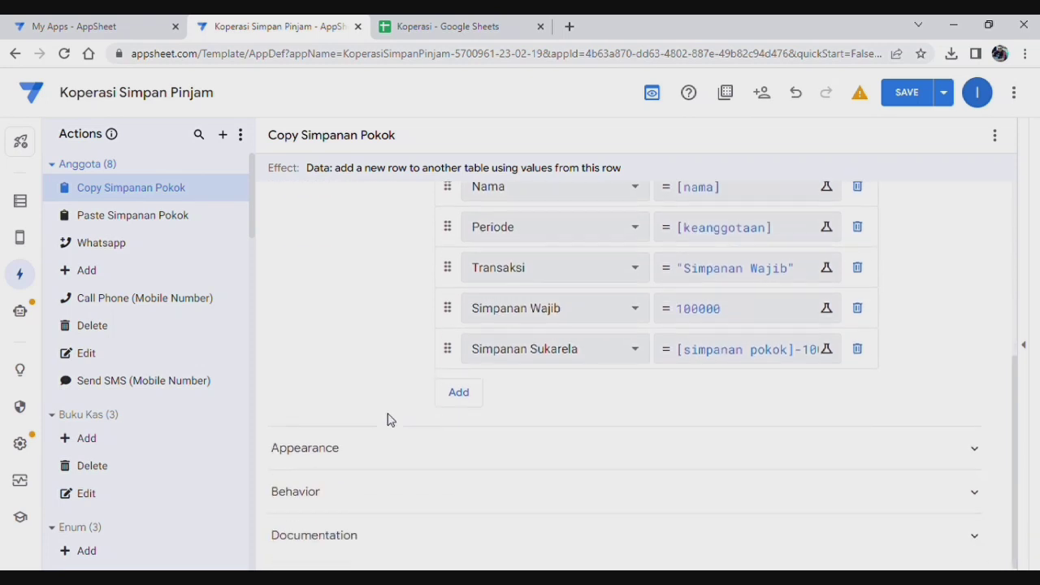
{"action": "scroll", "coordinate": [388, 420], "scroll_direction": "up", "scroll_amount": 4}
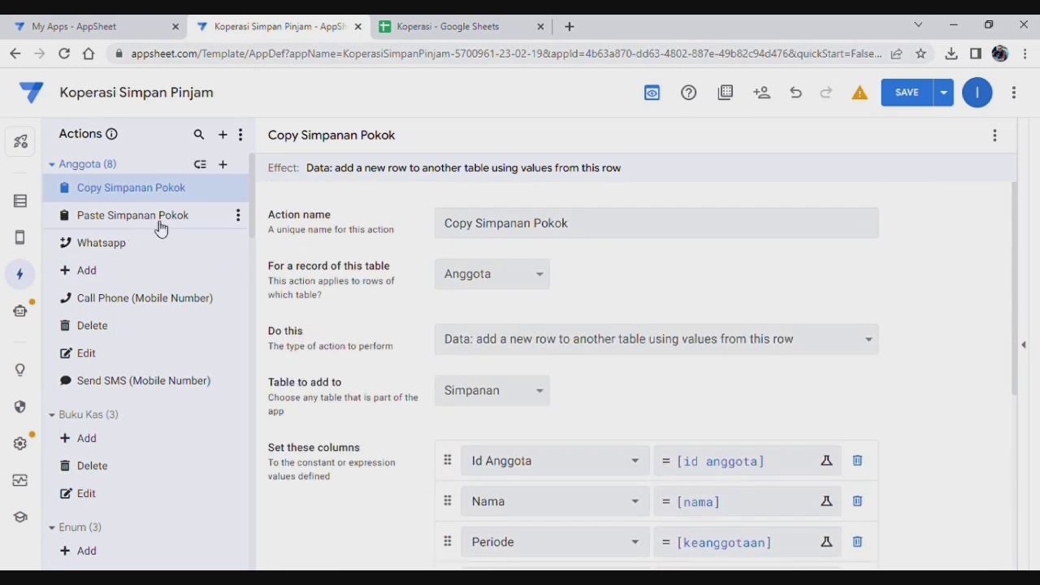
{"action": "left_click", "coordinate": [157, 223]}
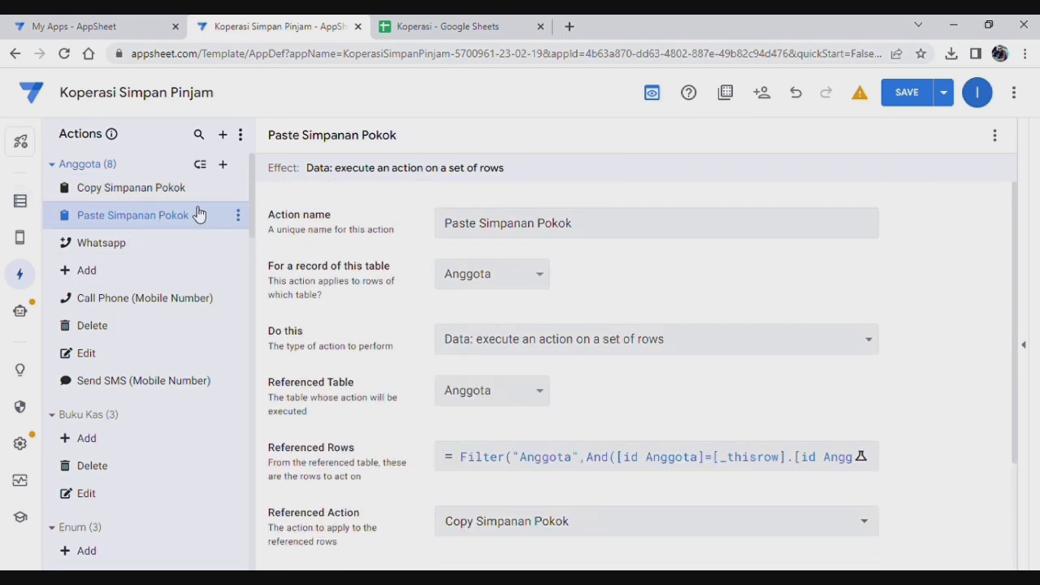
Step: Resave Paste Simpanan Pokok's Referenced Rows filter on Anggota, then return to the bots
{"action": "left_click", "coordinate": [134, 191]}
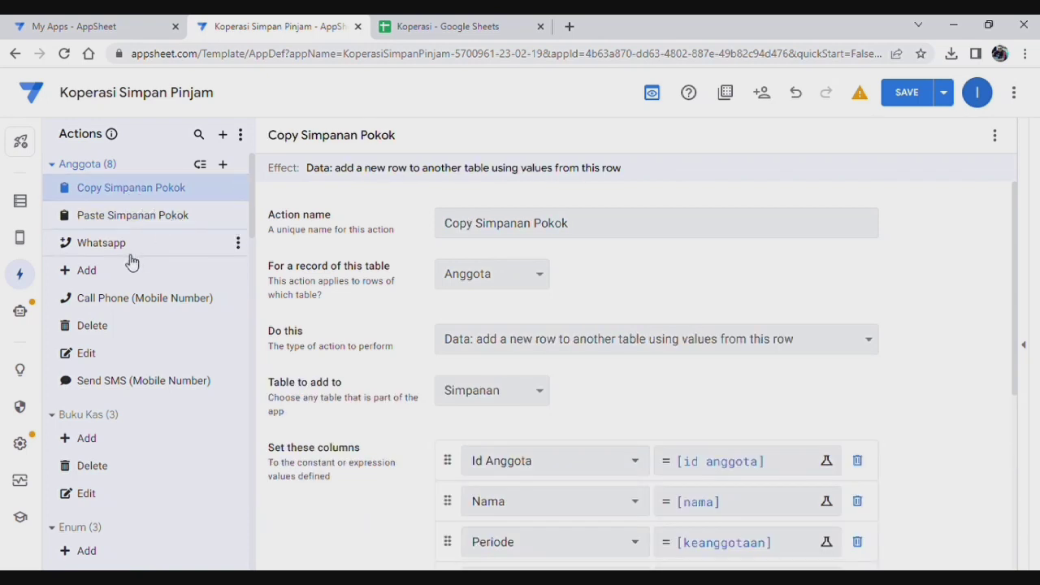
{"action": "left_click", "coordinate": [156, 223]}
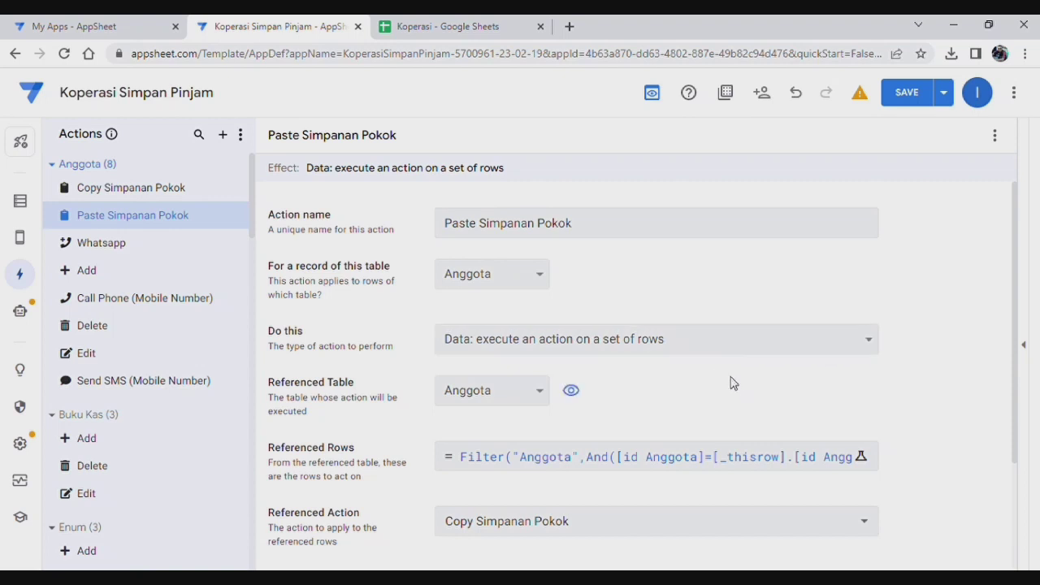
{"action": "scroll", "coordinate": [730, 382], "scroll_direction": "down", "scroll_amount": 1}
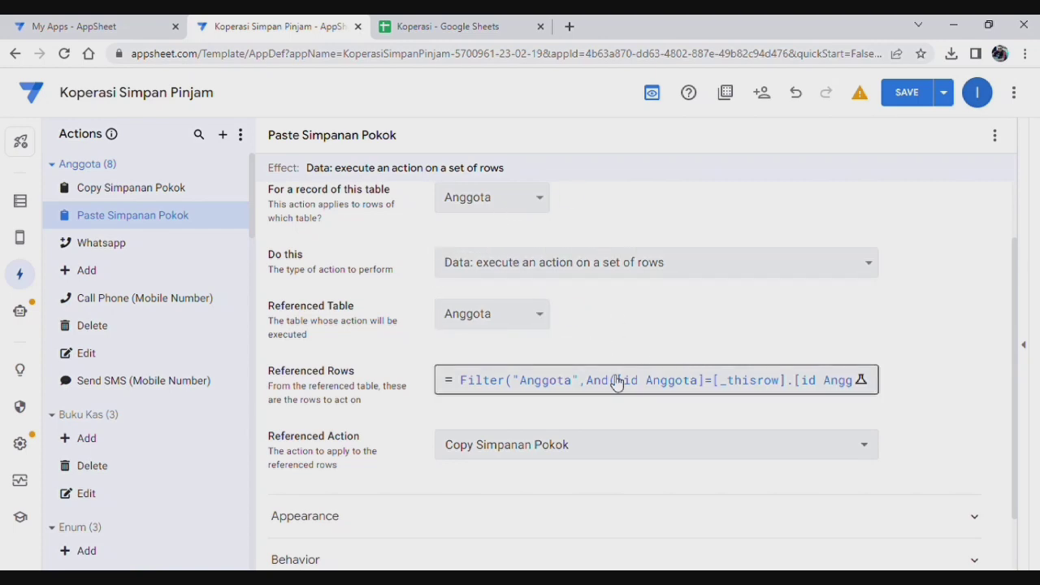
{"action": "left_click", "coordinate": [641, 393]}
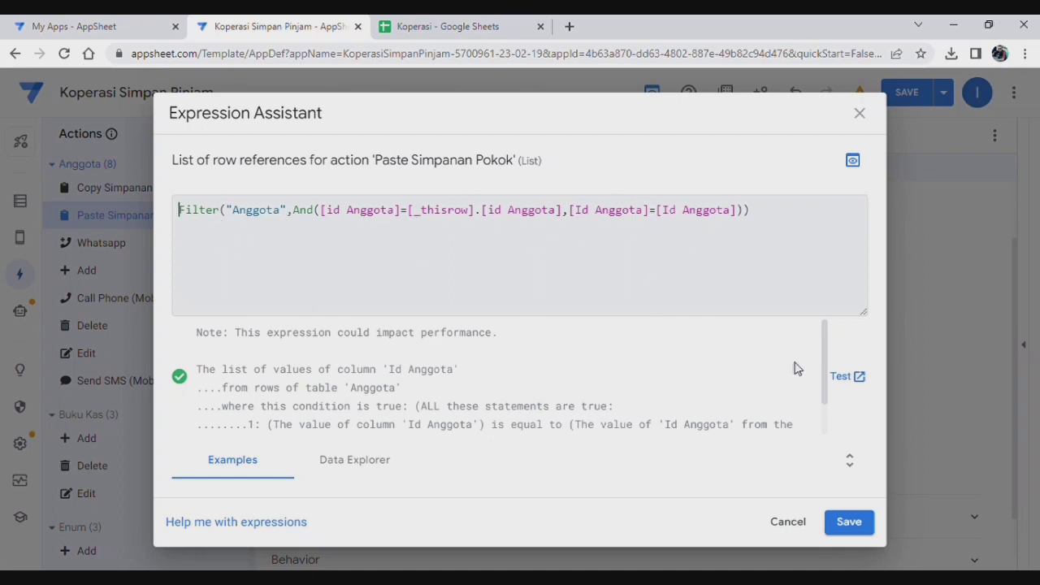
{"action": "left_click", "coordinate": [849, 522]}
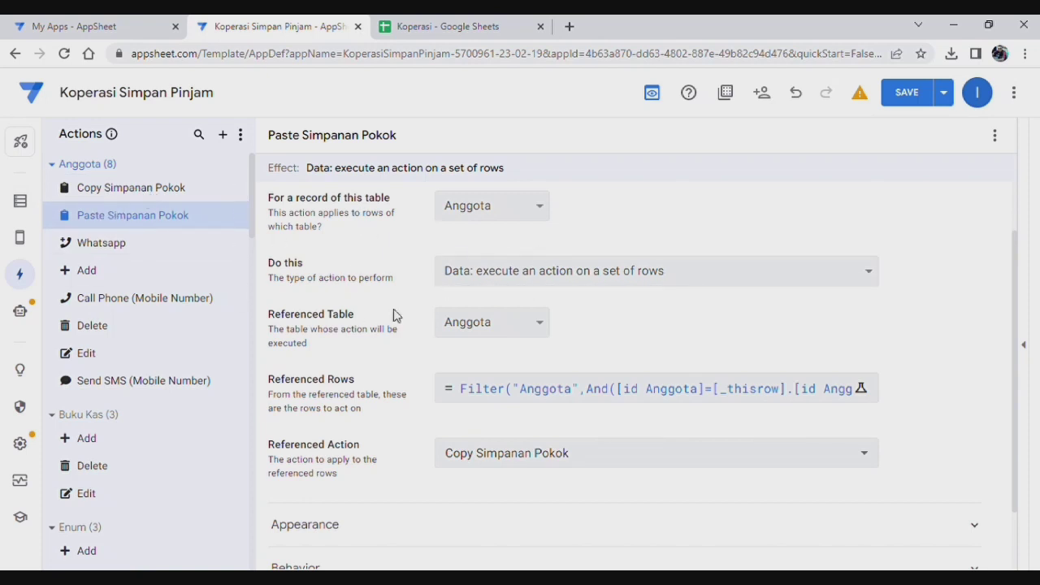
{"action": "left_click", "coordinate": [27, 319]}
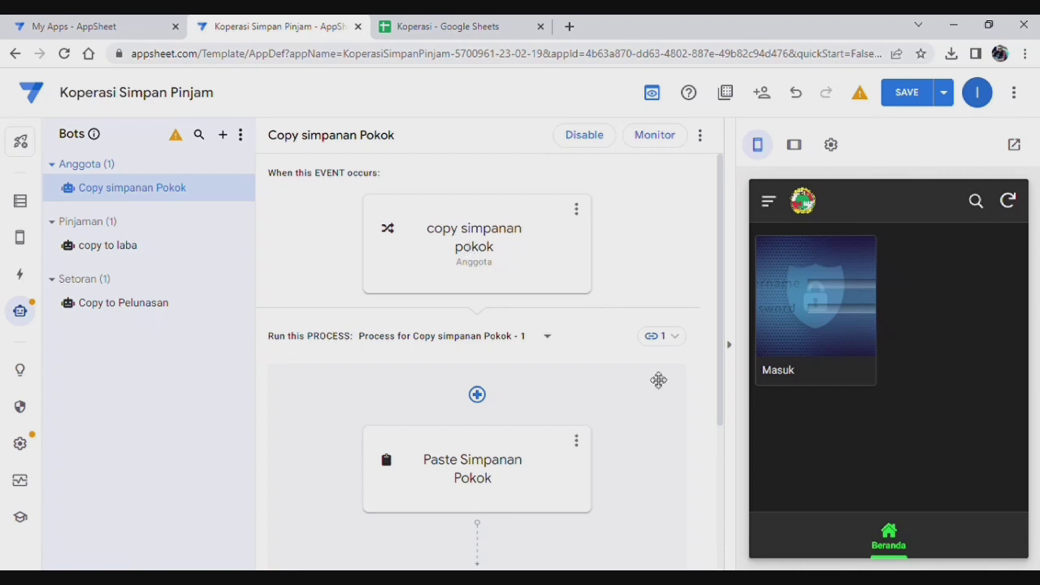
Step: Log in to the preview with the user's username and password, then open Anggota
{"action": "left_click", "coordinate": [859, 311]}
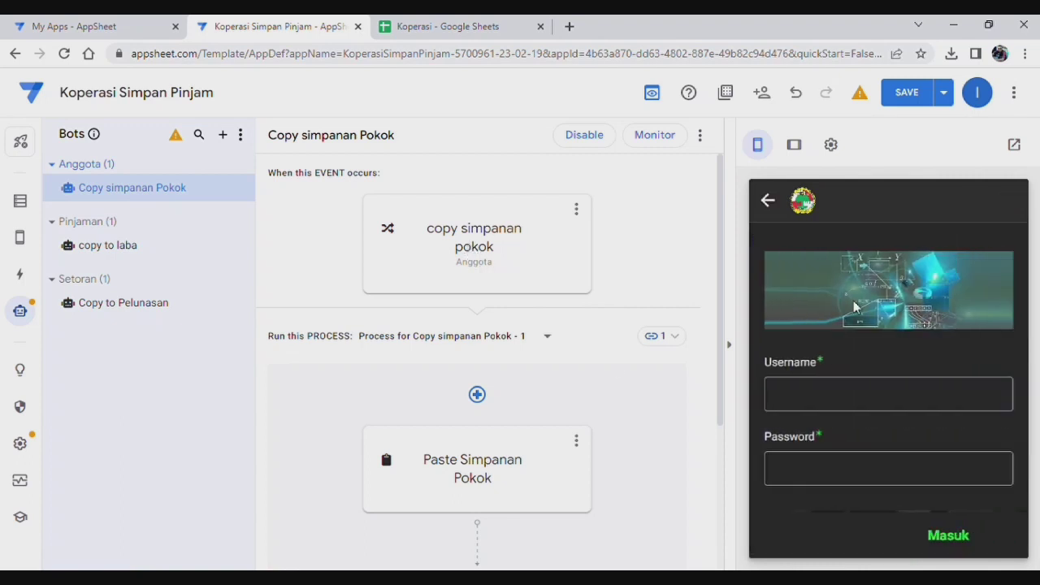
{"action": "left_click", "coordinate": [866, 395]}
{"action": "type", "text": "imam74"}
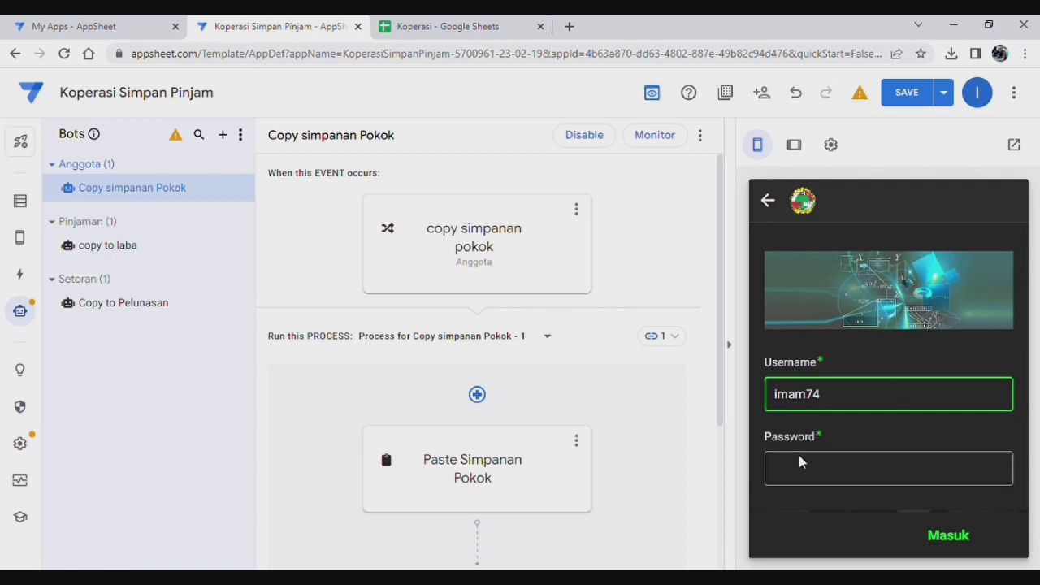
{"action": "left_click", "coordinate": [800, 461]}
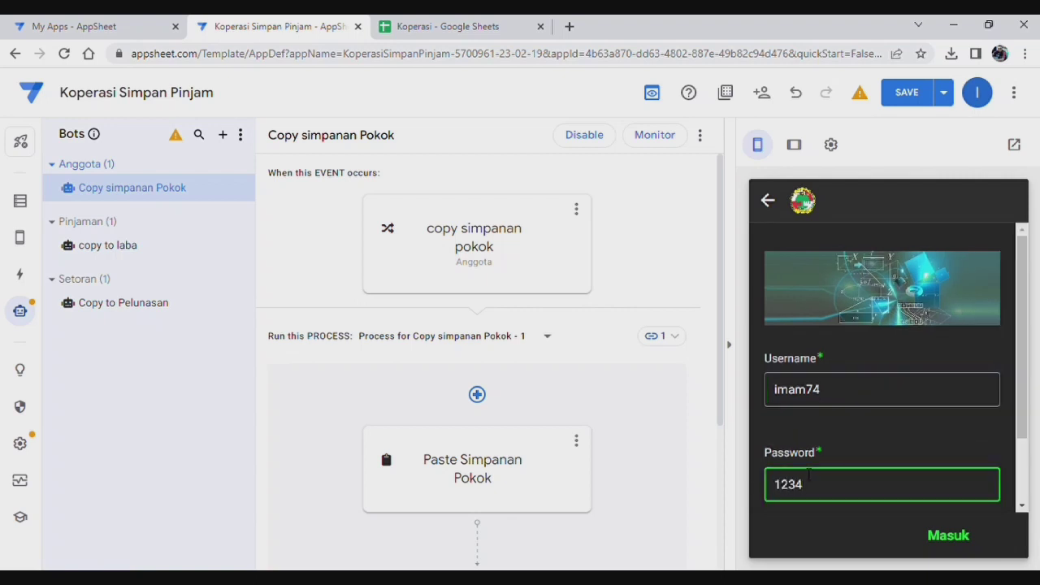
{"action": "left_click", "coordinate": [959, 538]}
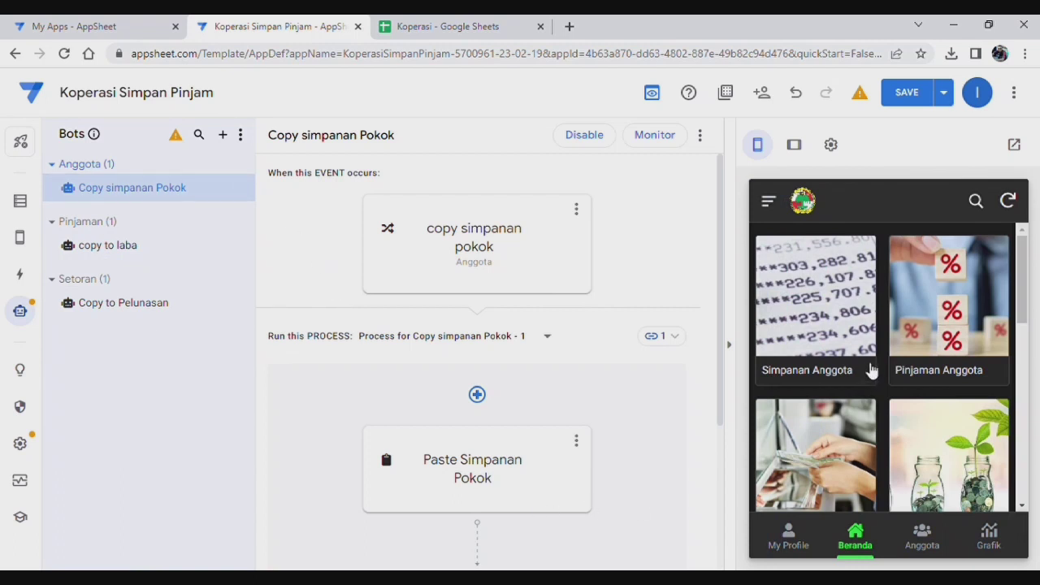
{"action": "left_click", "coordinate": [921, 536]}
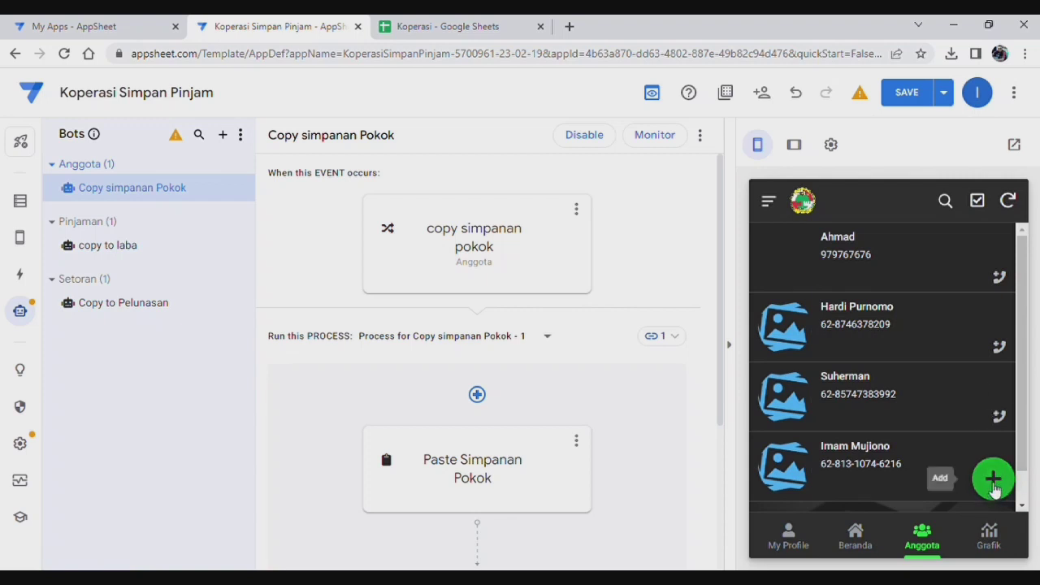
Step: Add a new member with their name, username, password and level user
{"action": "left_click", "coordinate": [993, 481]}
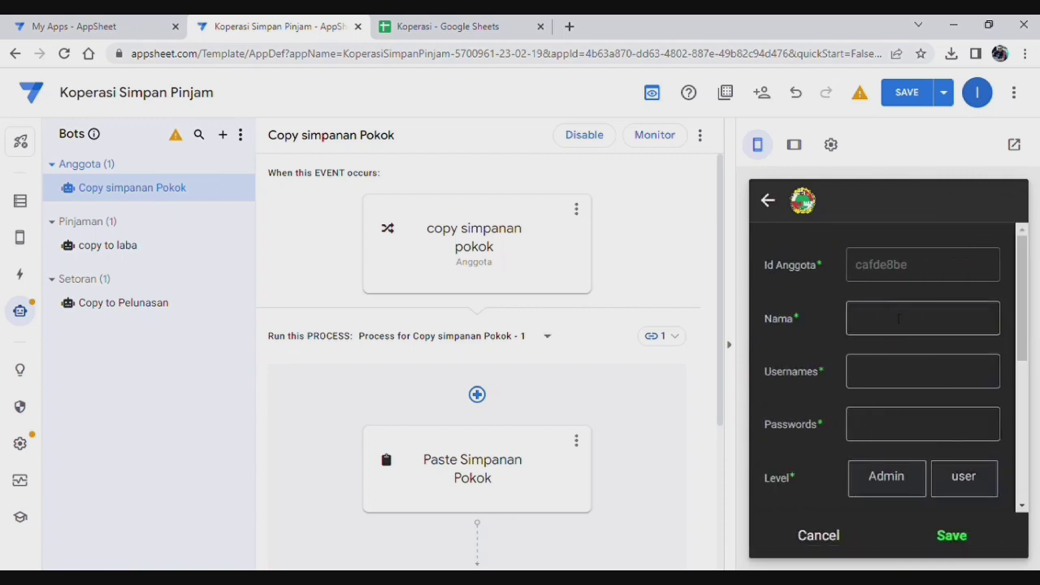
{"action": "left_click", "coordinate": [898, 319]}
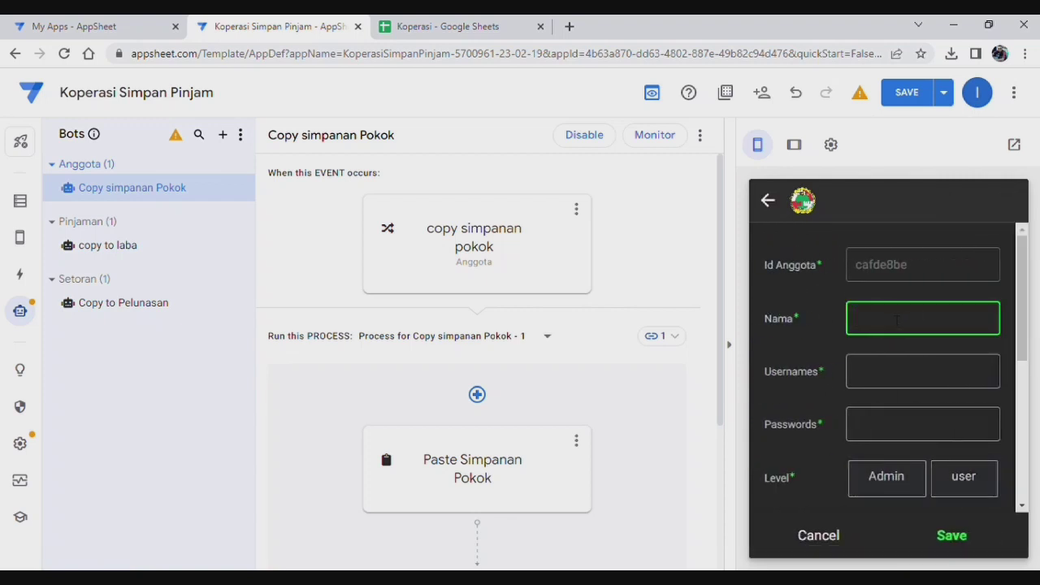
{"action": "type", "text": "joko"}
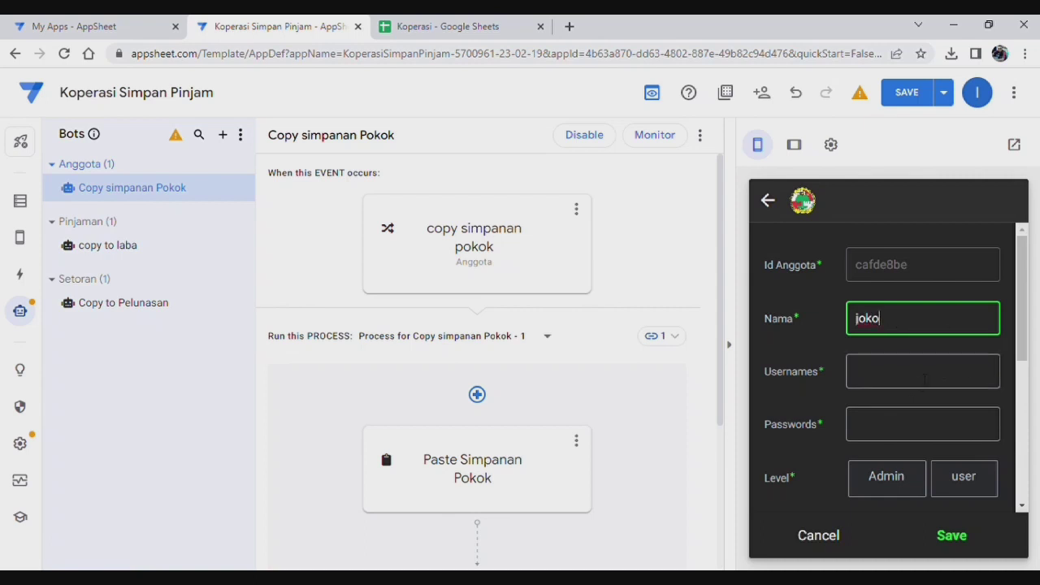
{"action": "left_click", "coordinate": [923, 371]}
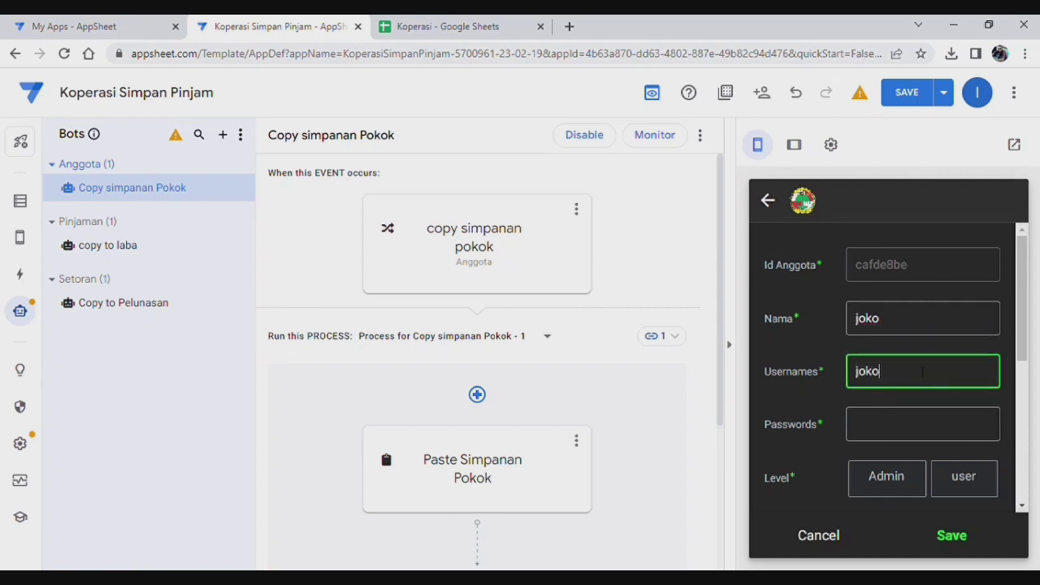
{"action": "left_click", "coordinate": [903, 432]}
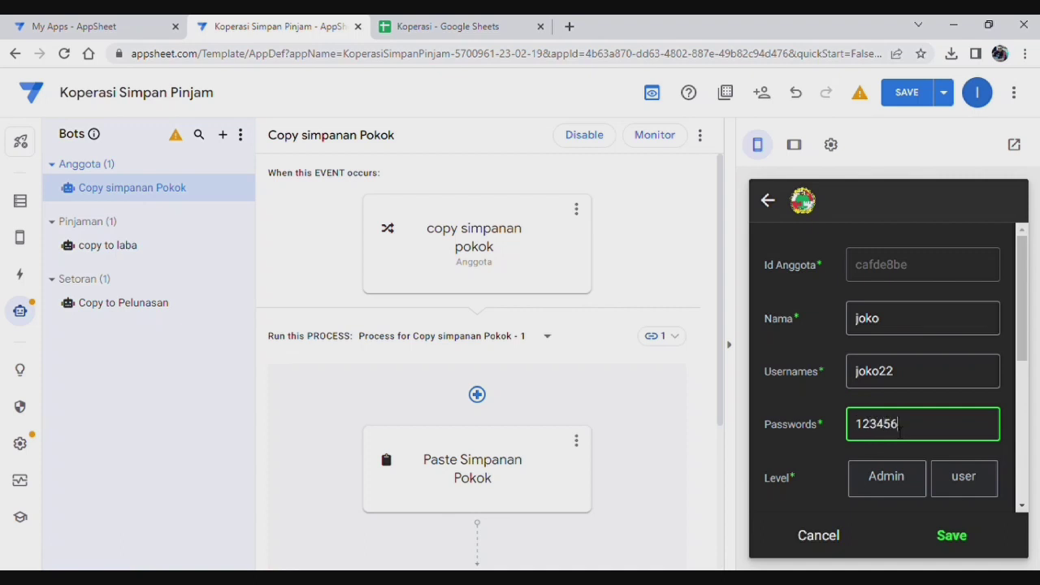
{"action": "scroll", "coordinate": [992, 390], "scroll_direction": "down", "scroll_amount": 1}
{"action": "left_click", "coordinate": [955, 399]}
Step: Enter the member's mobile number, Simpanan Pokok 150000 and address, then save
{"action": "scroll", "coordinate": [918, 407], "scroll_direction": "down", "scroll_amount": 1}
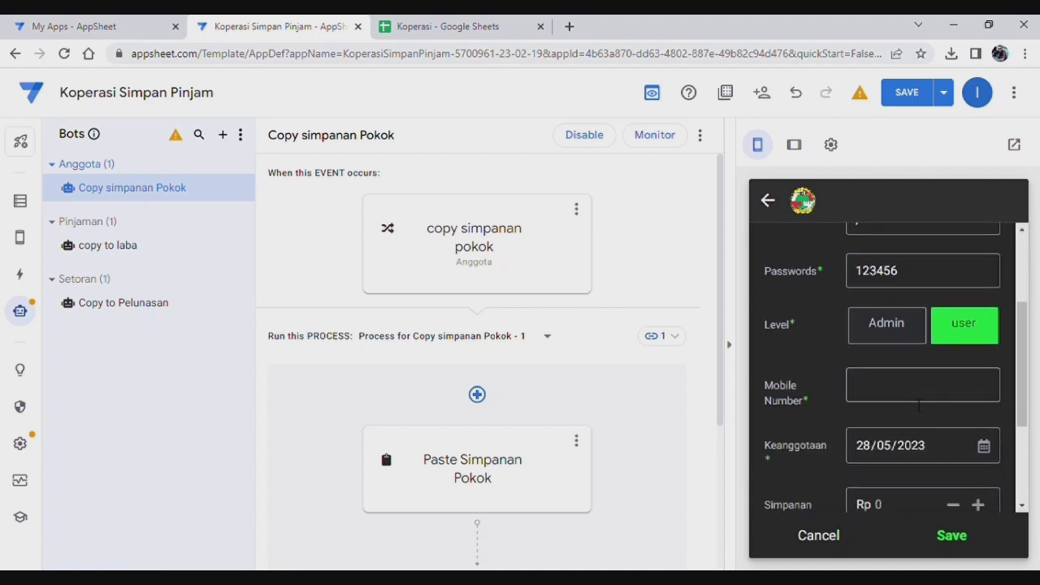
{"action": "left_click", "coordinate": [911, 387]}
{"action": "type", "text": "64645786"}
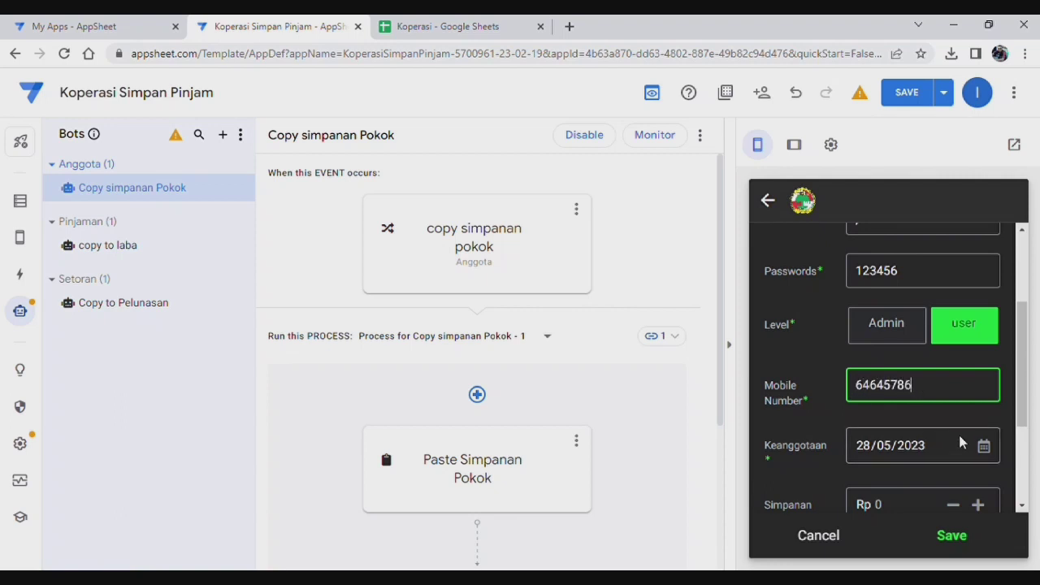
{"action": "scroll", "coordinate": [899, 453], "scroll_direction": "down", "scroll_amount": 3}
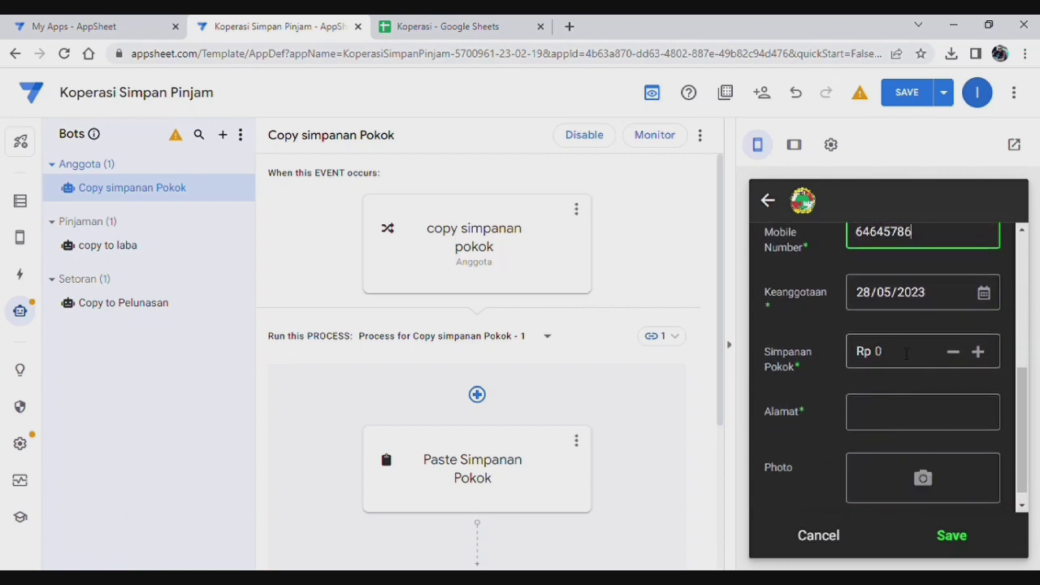
{"action": "left_click", "coordinate": [902, 351]}
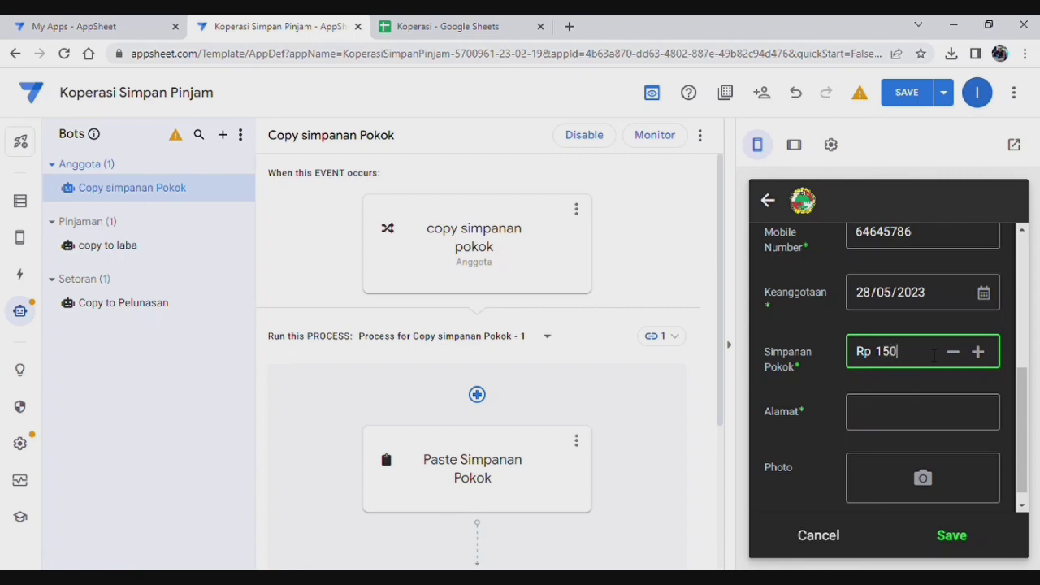
{"action": "type", "text": "000"}
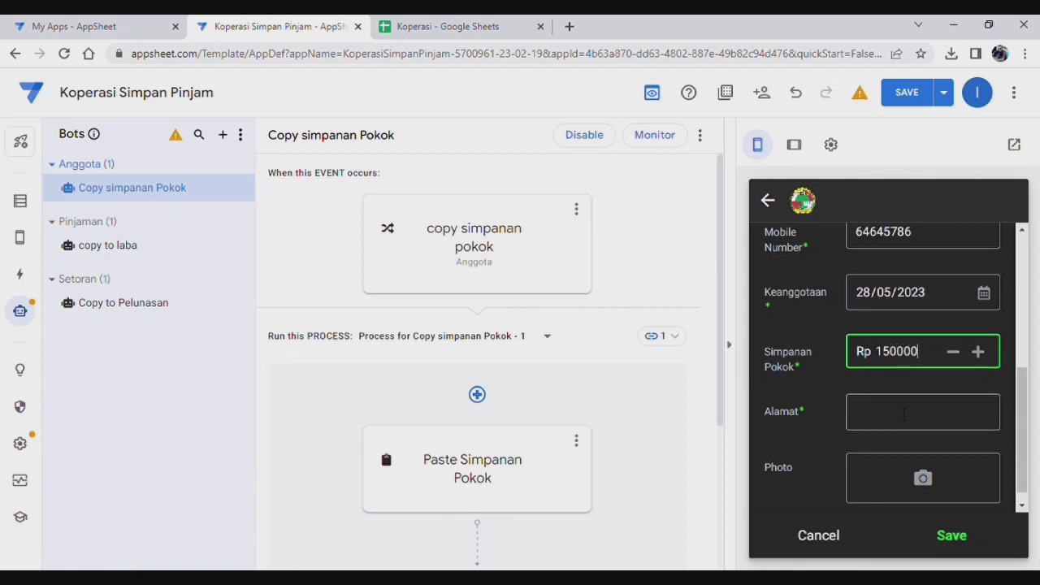
{"action": "left_click", "coordinate": [904, 411]}
{"action": "type", "text": "jkarta"}
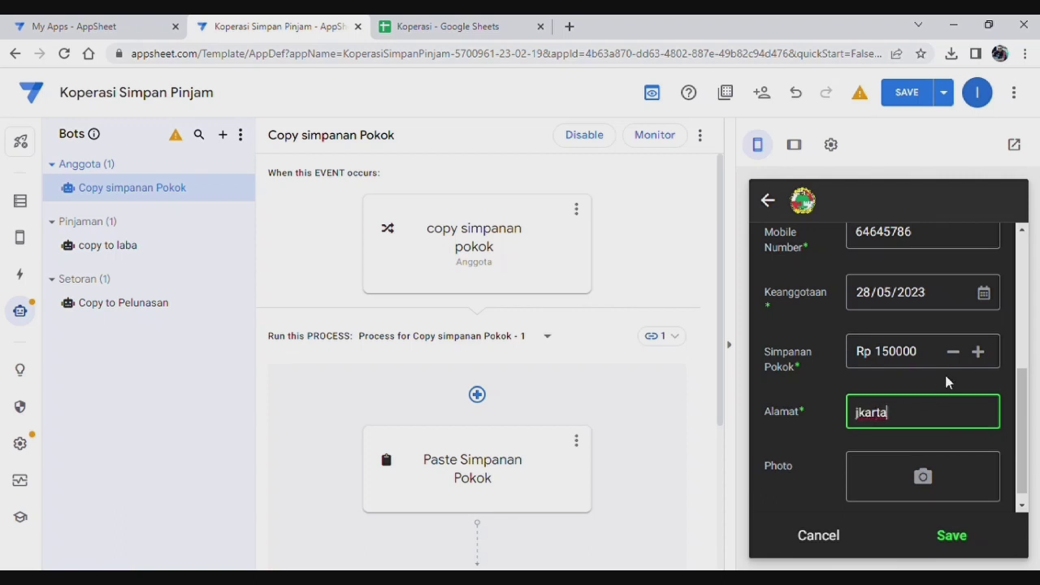
{"action": "left_click", "coordinate": [956, 535]}
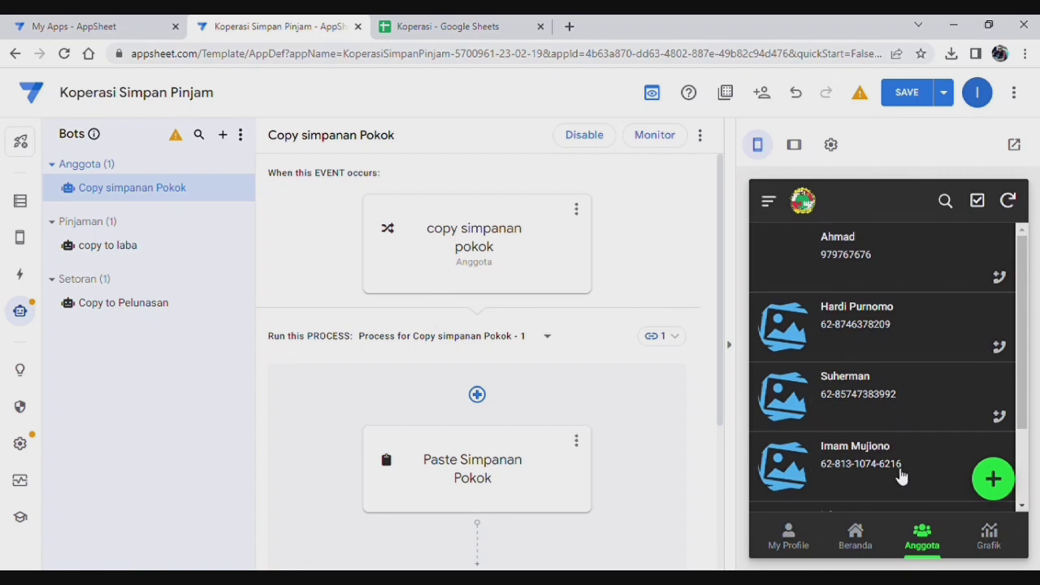
Step: Check the new member's savings and view the Rp100.000 Simpanan Wajib entry
{"action": "left_click", "coordinate": [867, 550]}
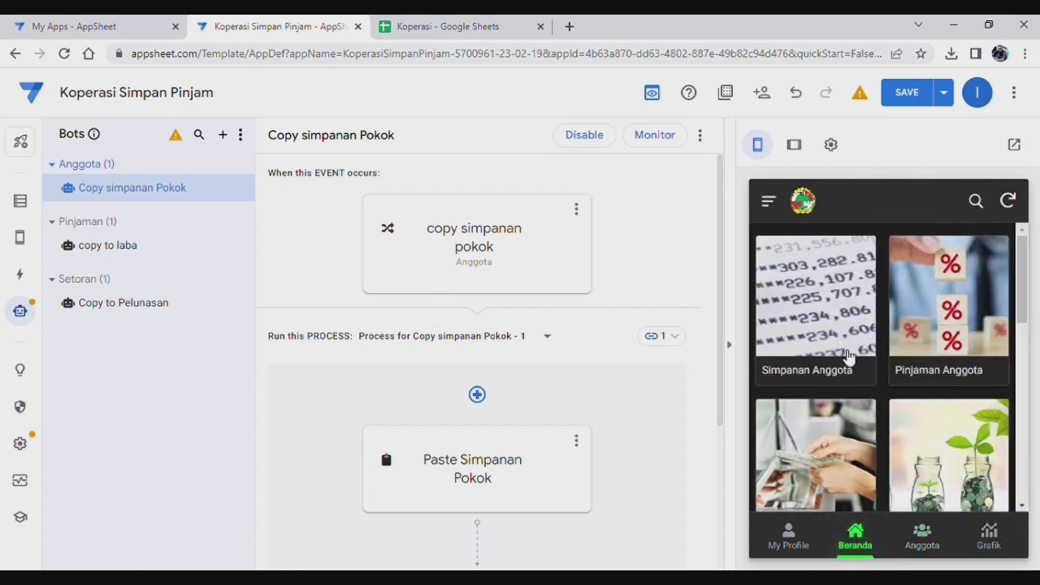
{"action": "left_click", "coordinate": [842, 312]}
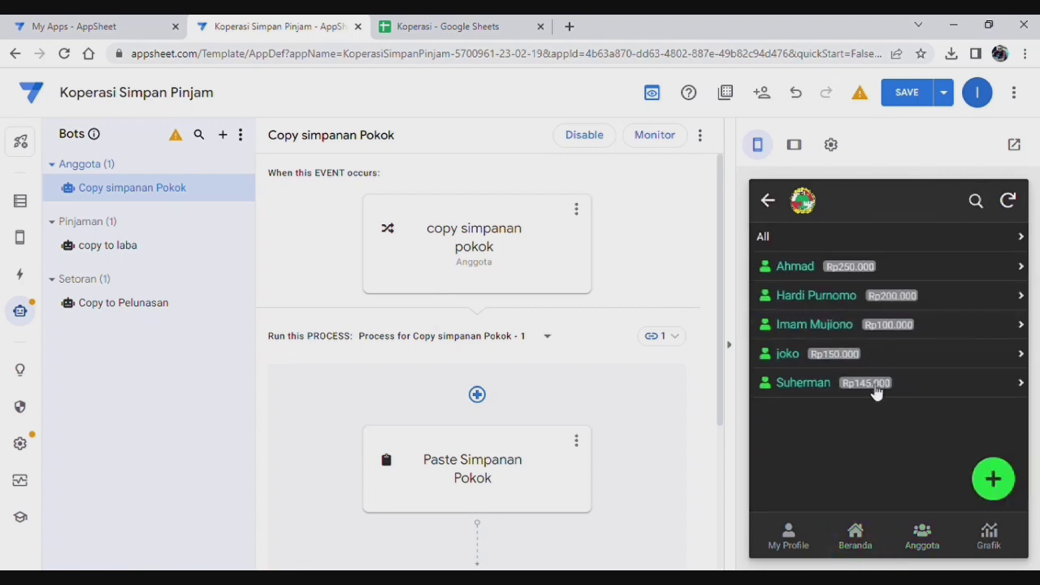
{"action": "left_click", "coordinate": [804, 362]}
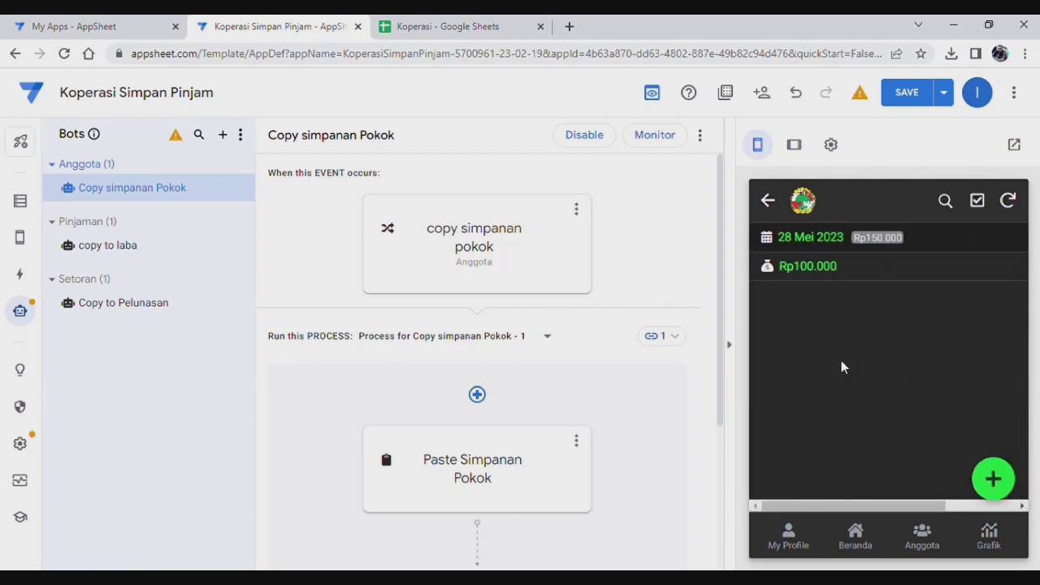
{"action": "left_click", "coordinate": [823, 269]}
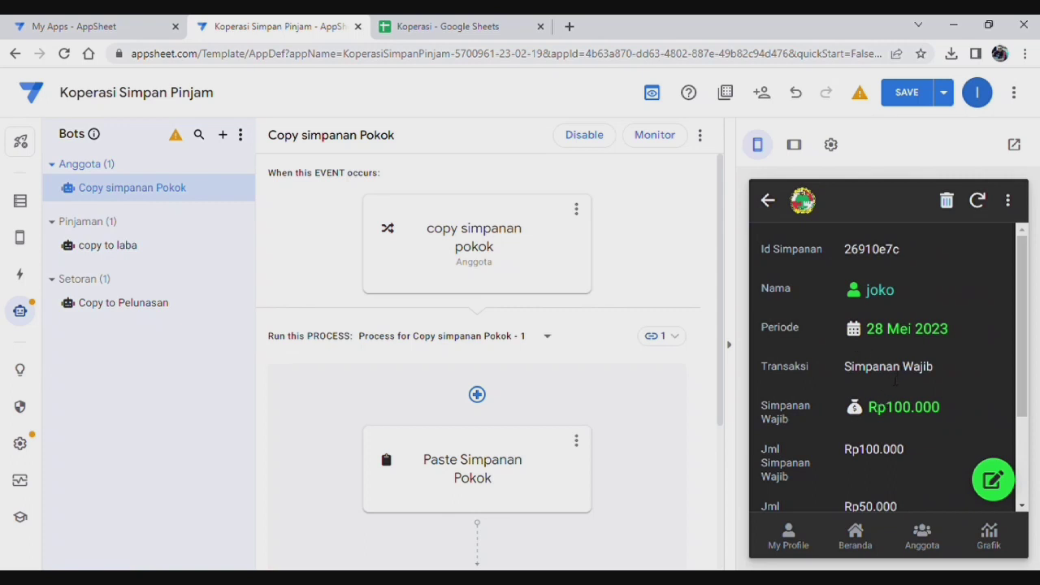
{"action": "scroll", "coordinate": [905, 389], "scroll_direction": "down", "scroll_amount": 3}
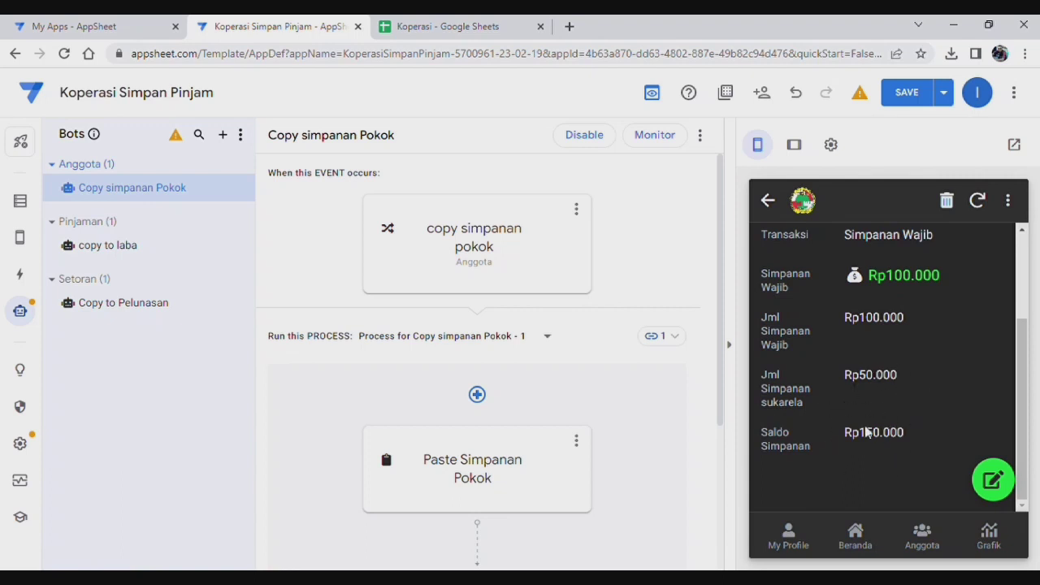
{"action": "scroll", "coordinate": [860, 354], "scroll_direction": "up", "scroll_amount": 3}
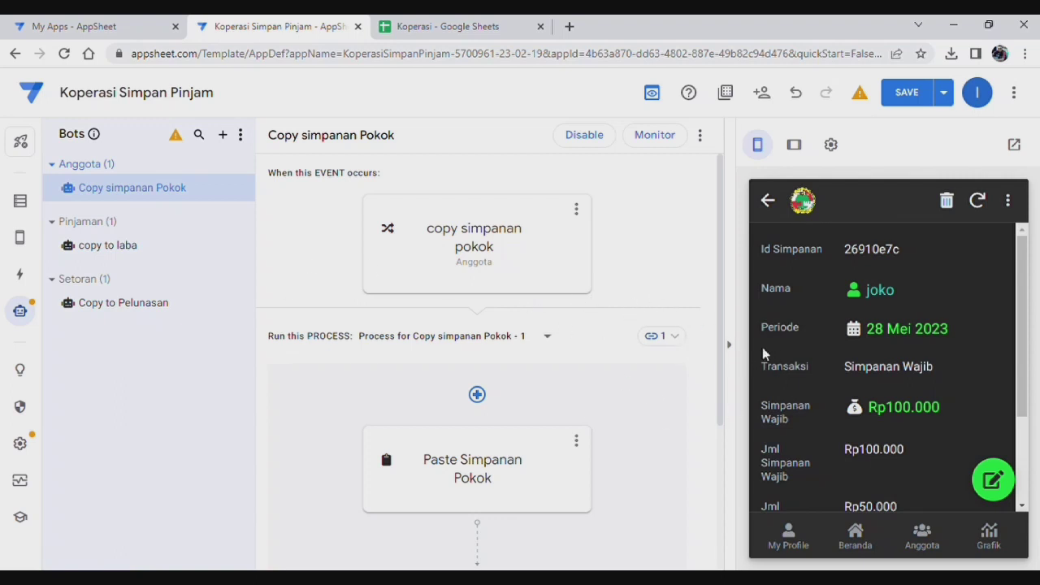
Step: Return to the app's home screen and open the copy to laba bot
{"action": "left_click", "coordinate": [775, 206]}
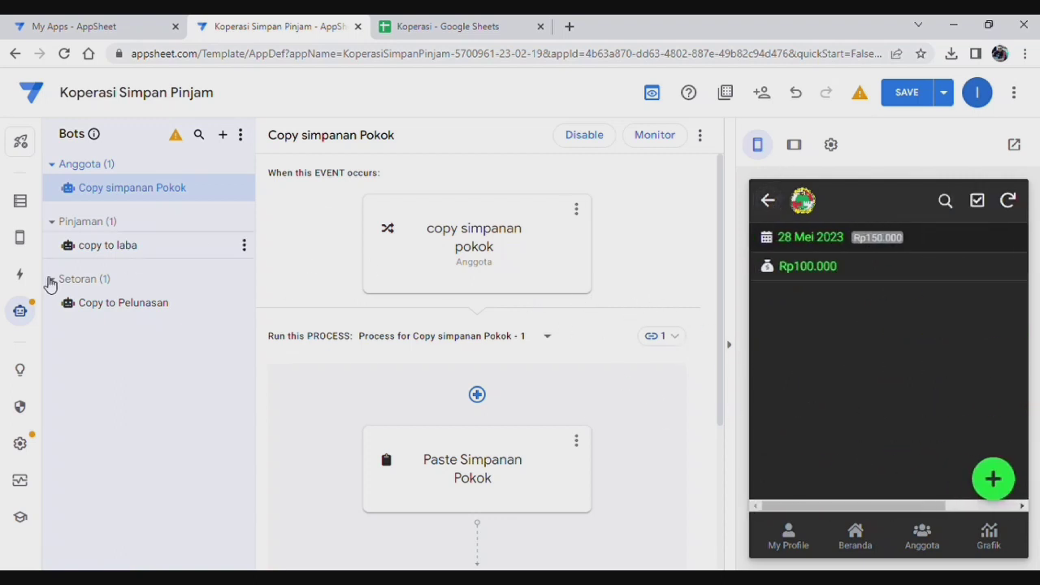
{"action": "left_click", "coordinate": [771, 202]}
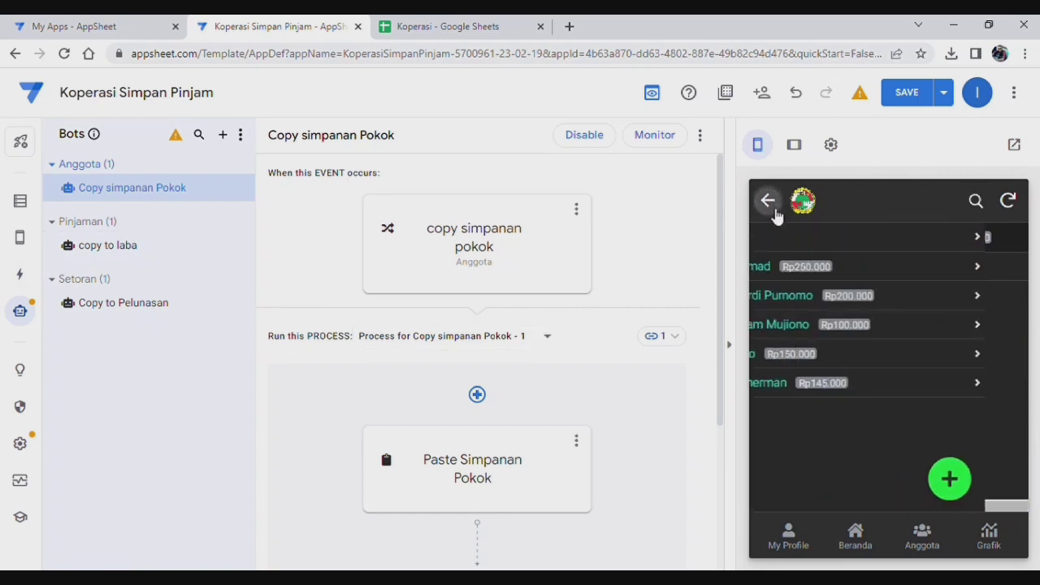
{"action": "left_click", "coordinate": [862, 538]}
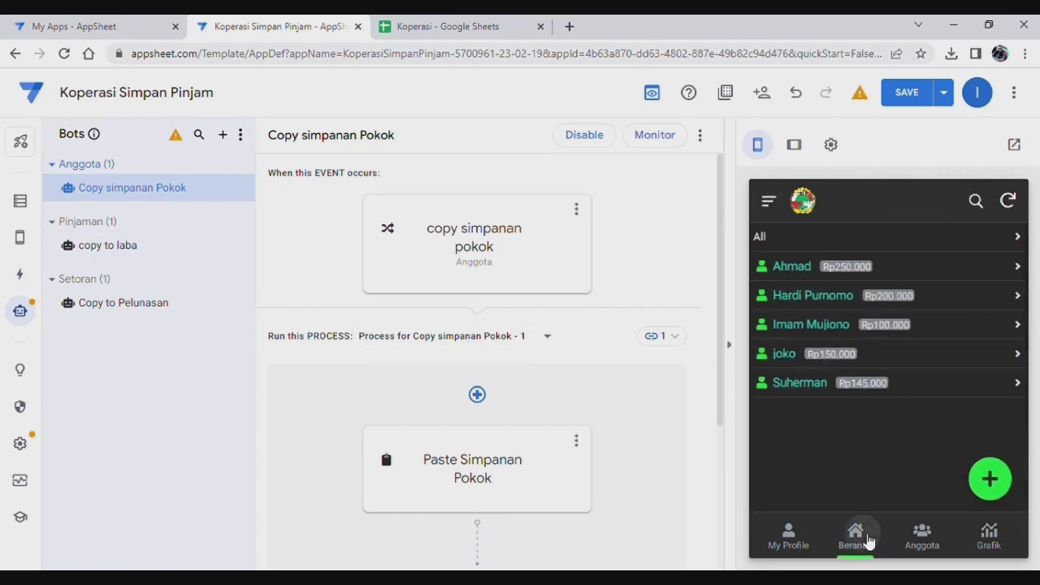
{"action": "mouse_move", "coordinate": [20, 237]}
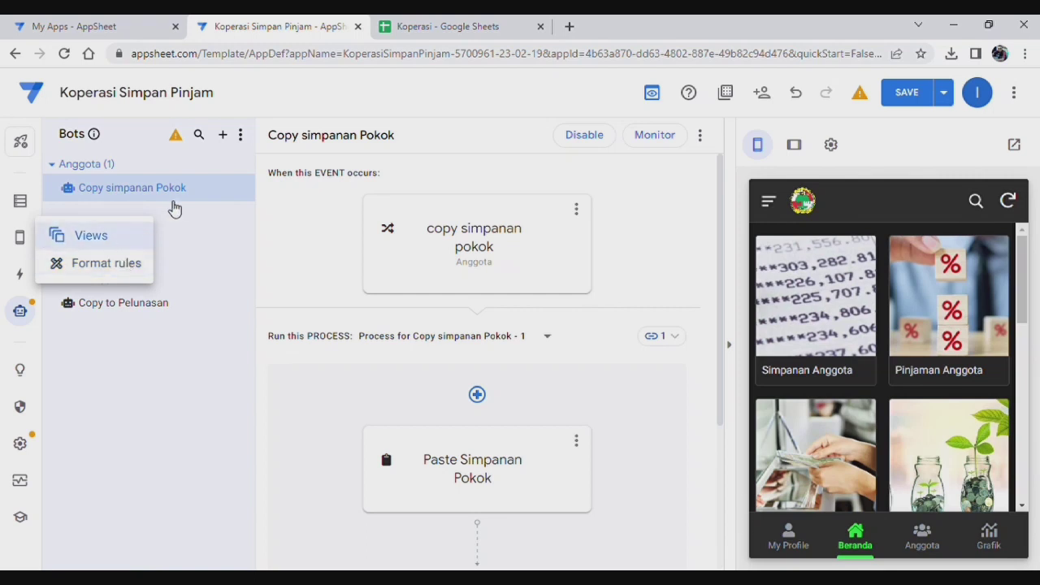
{"action": "left_click", "coordinate": [139, 251]}
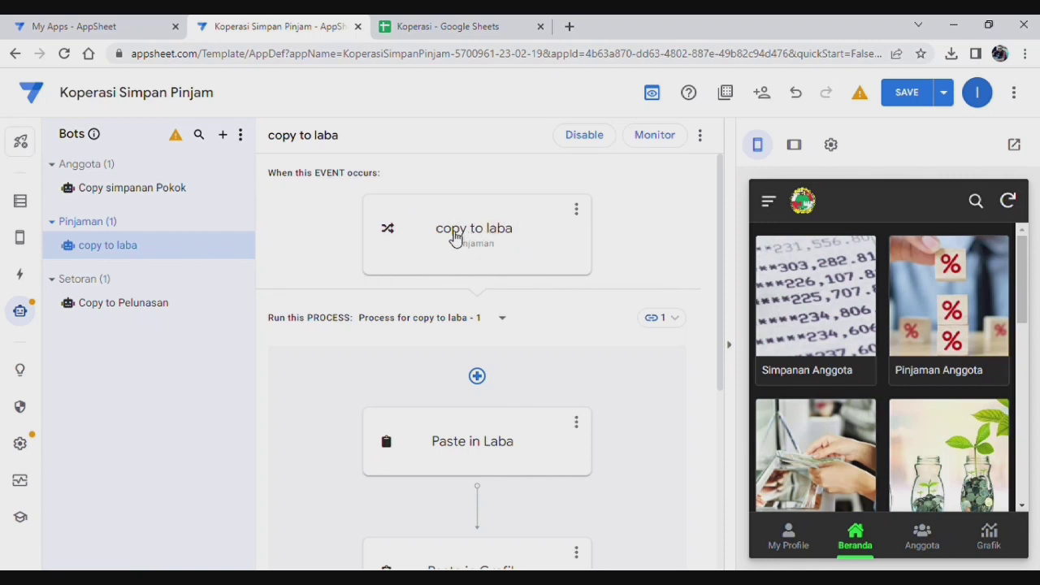
Step: Resave the copy to laba event's trigger condition for changes to the Pinjaman table
{"action": "left_click", "coordinate": [454, 238]}
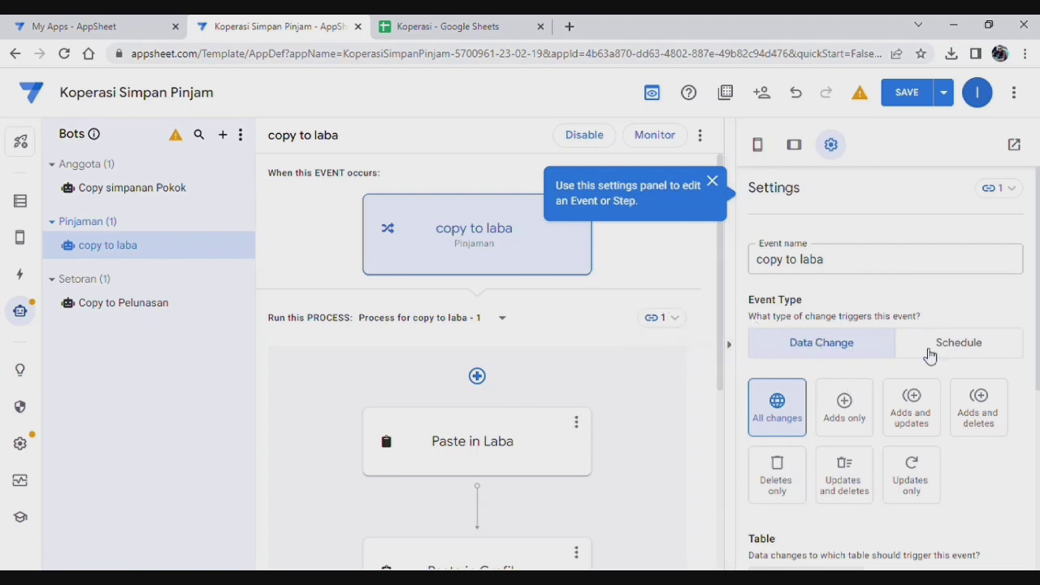
{"action": "scroll", "coordinate": [836, 363], "scroll_direction": "down", "scroll_amount": 3}
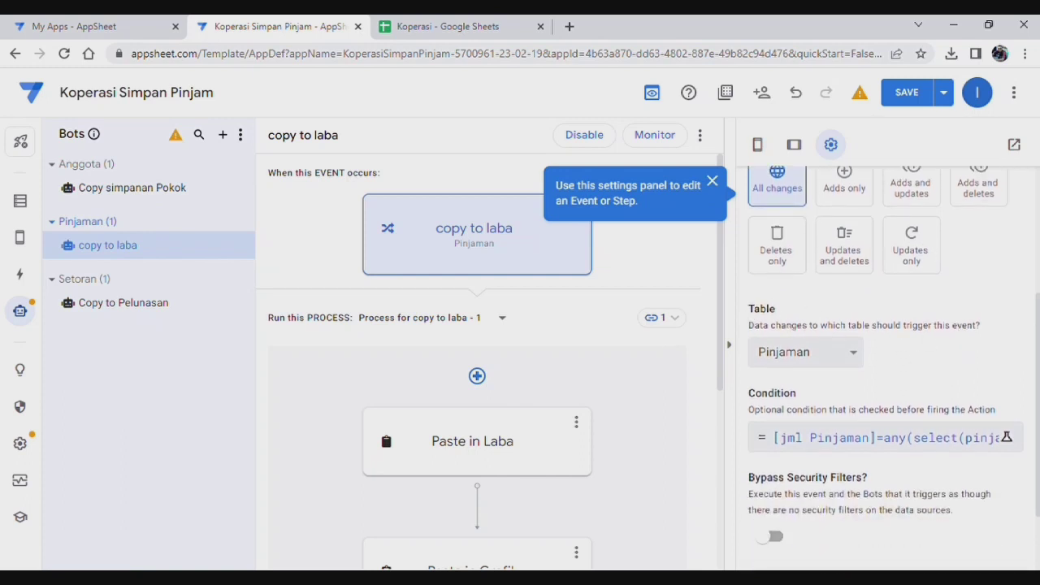
{"action": "scroll", "coordinate": [1028, 299], "scroll_direction": "up", "scroll_amount": 1}
{"action": "scroll", "coordinate": [1028, 299], "scroll_direction": "down", "scroll_amount": 1}
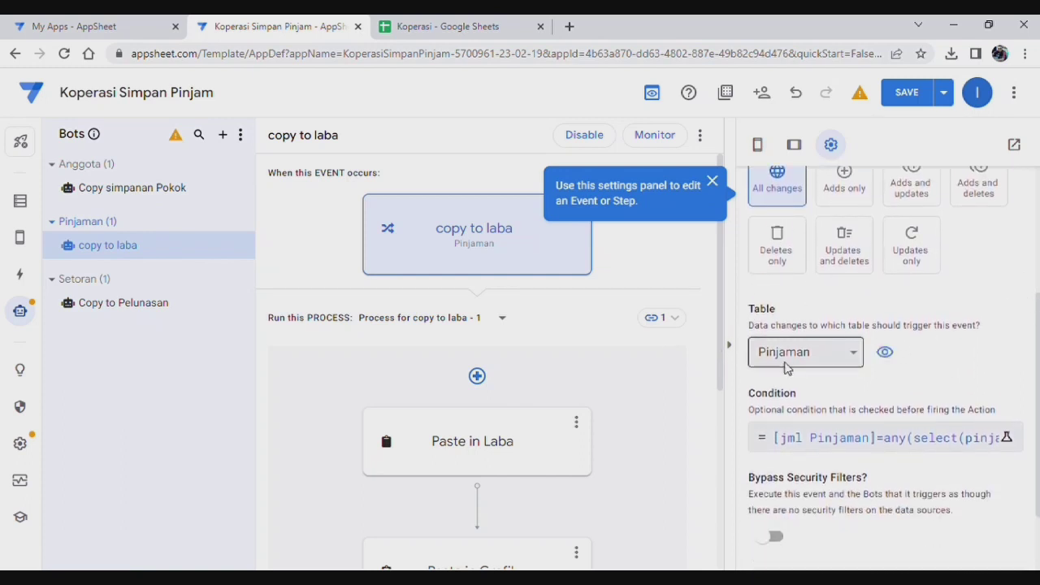
{"action": "scroll", "coordinate": [985, 371], "scroll_direction": "down", "scroll_amount": 1}
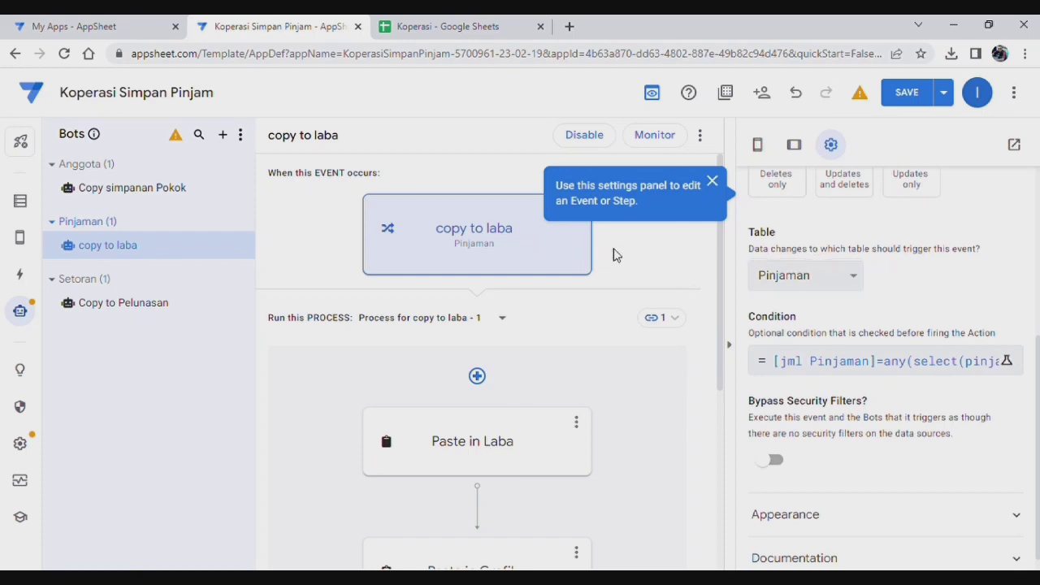
{"action": "left_click", "coordinate": [842, 364]}
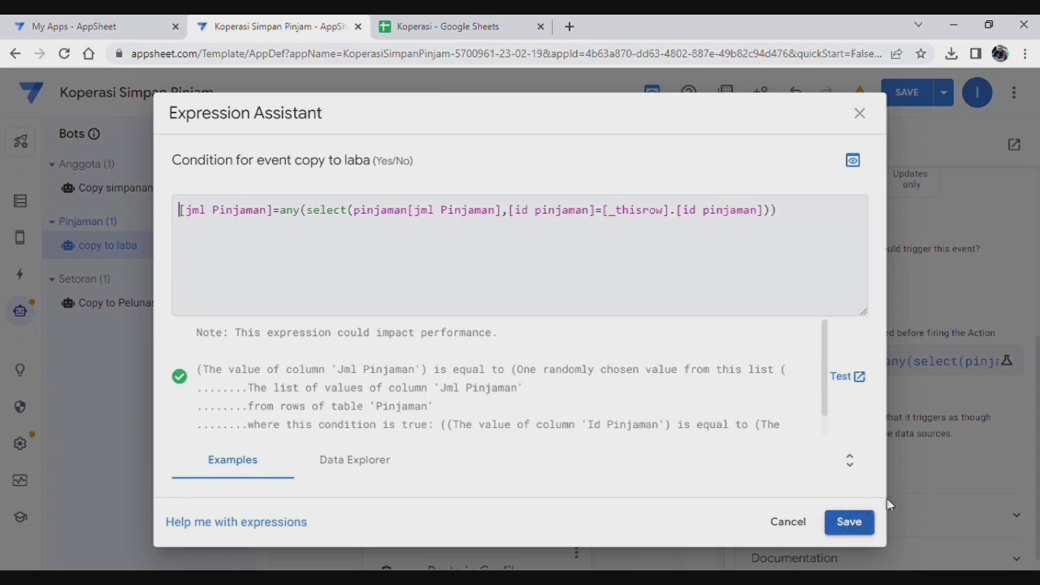
{"action": "left_click", "coordinate": [854, 524]}
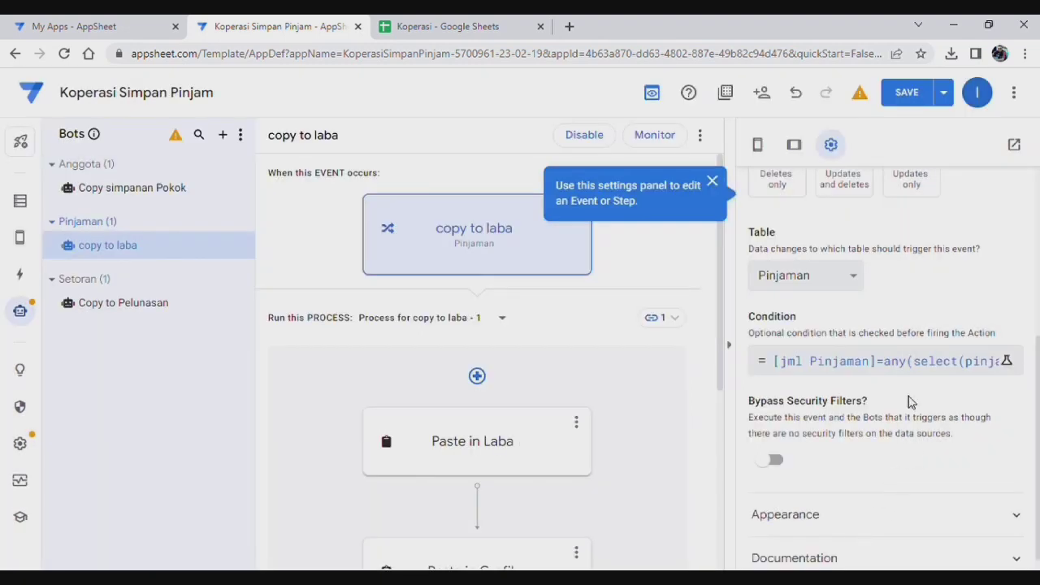
{"action": "scroll", "coordinate": [894, 420], "scroll_direction": "up", "scroll_amount": 2}
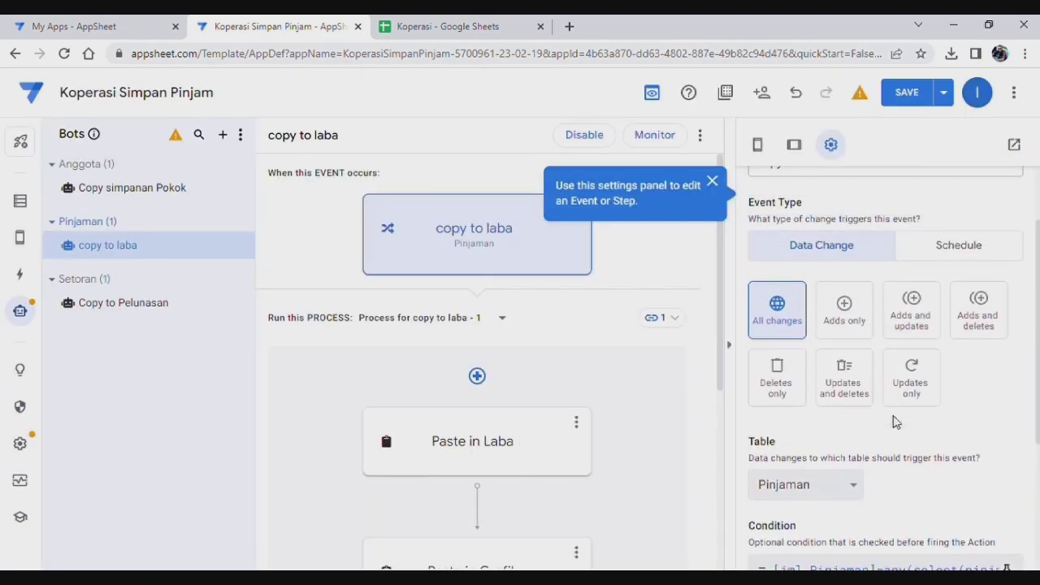
{"action": "scroll", "coordinate": [895, 420], "scroll_direction": "down", "scroll_amount": 3}
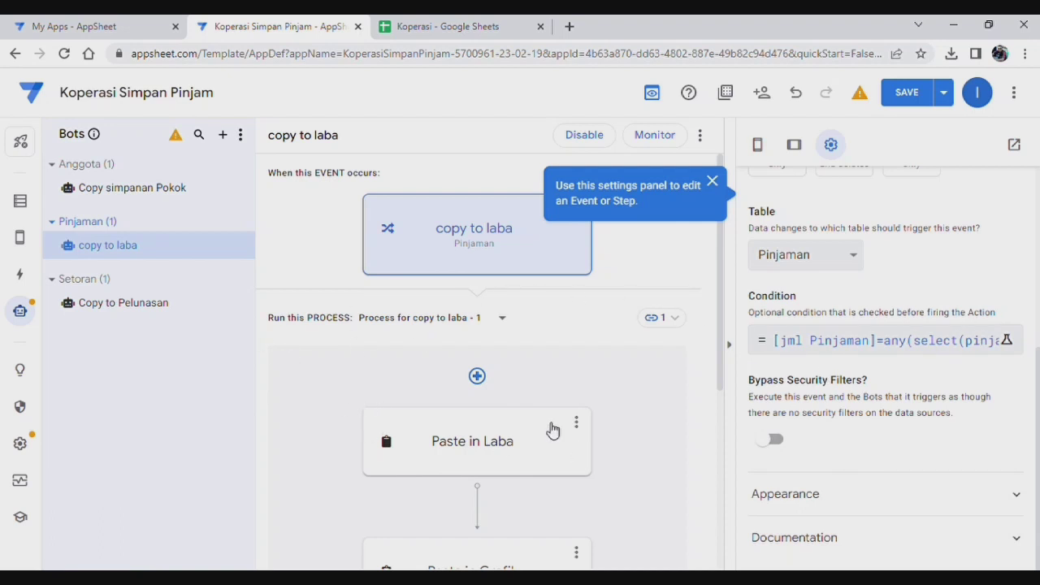
{"action": "scroll", "coordinate": [580, 401], "scroll_direction": "down", "scroll_amount": 1}
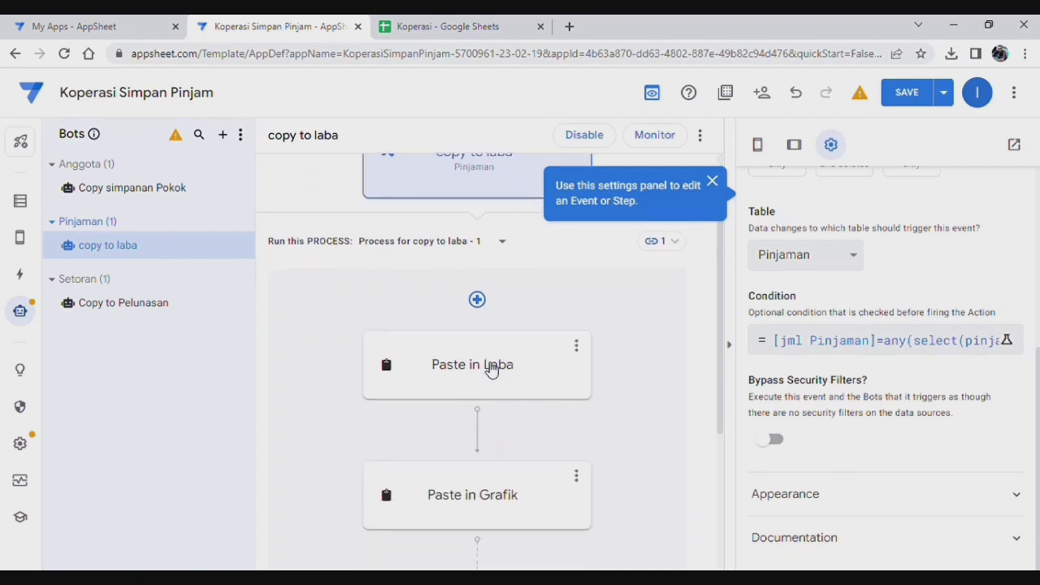
{"action": "left_click", "coordinate": [488, 371]}
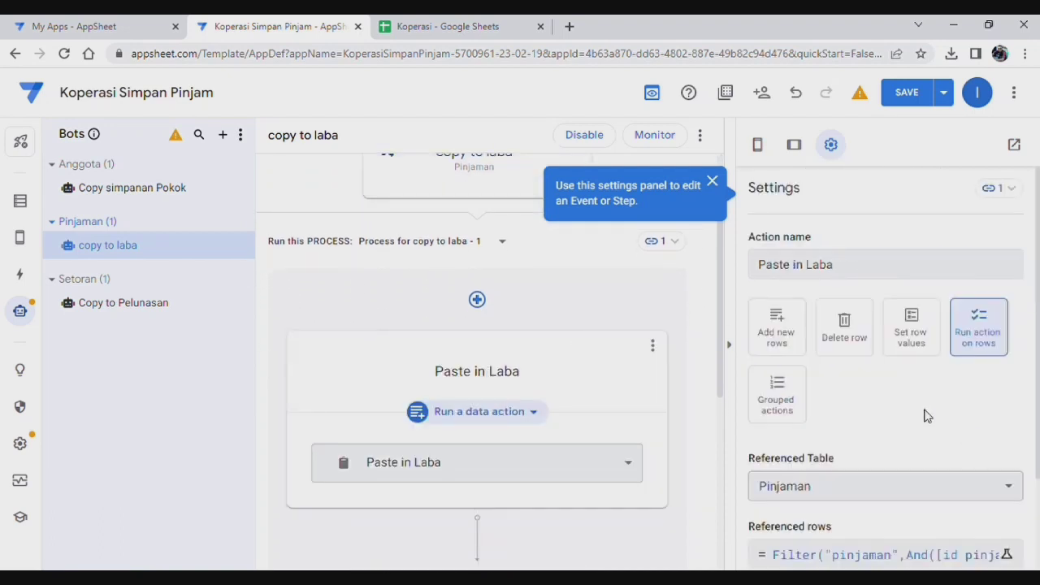
Step: Resave Paste in Laba's referenced rows as a pinjaman Filter matching id pinjaman and jml pinjaman
{"action": "scroll", "coordinate": [924, 418], "scroll_direction": "down", "scroll_amount": 2}
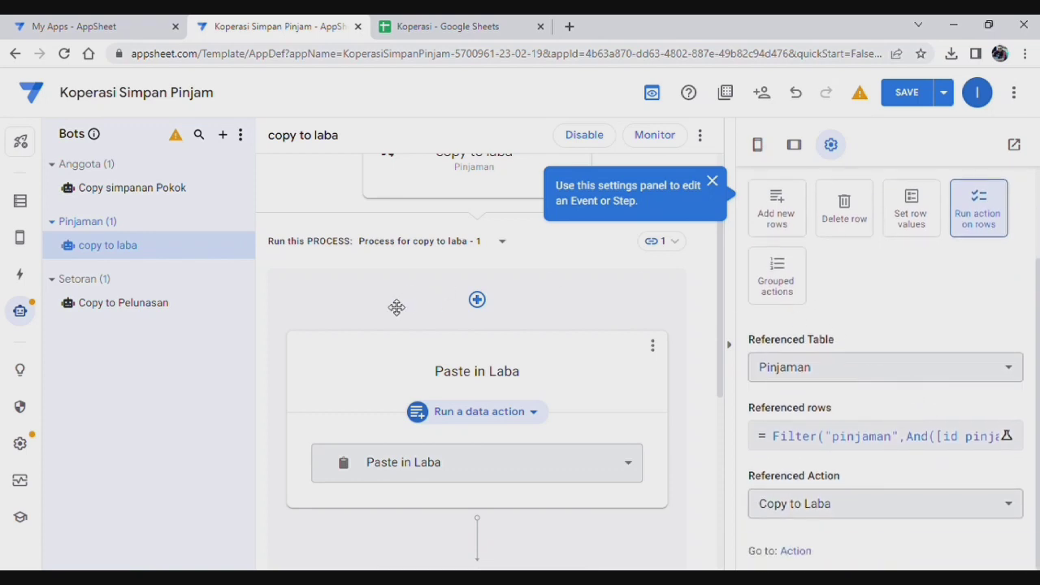
{"action": "scroll", "coordinate": [912, 335], "scroll_direction": "up", "scroll_amount": 2}
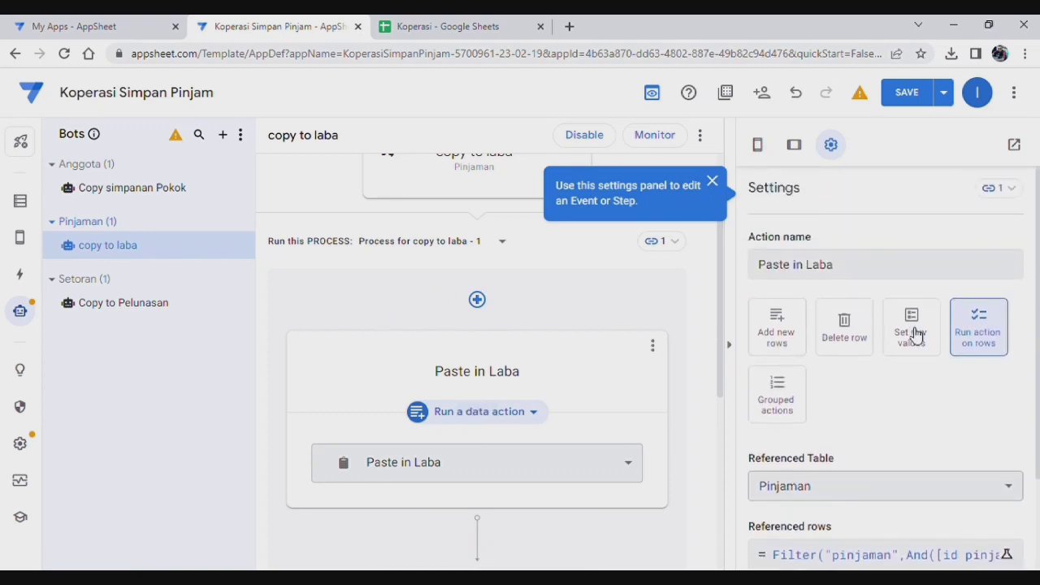
{"action": "scroll", "coordinate": [911, 335], "scroll_direction": "down", "scroll_amount": 1}
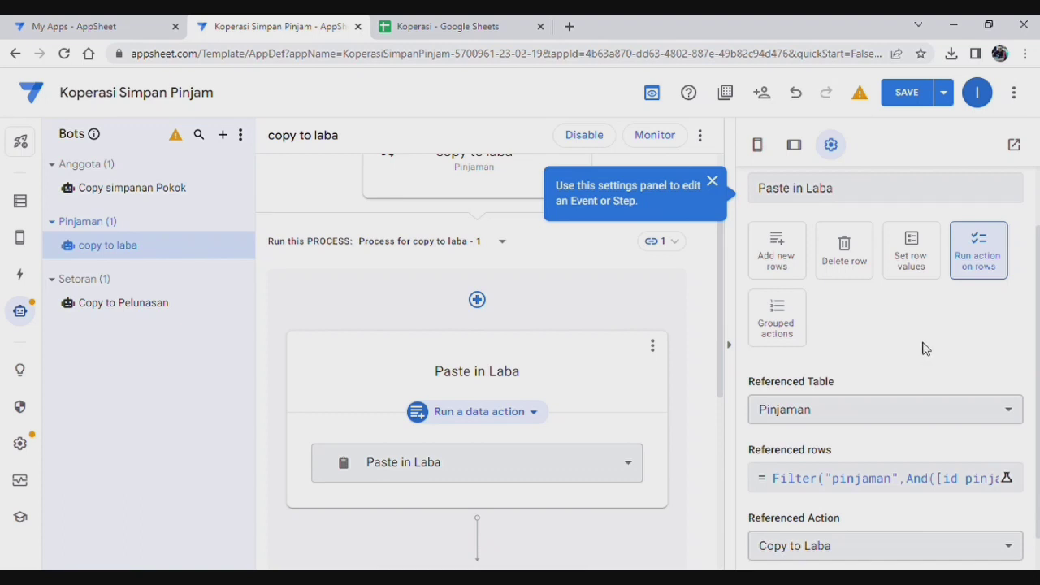
{"action": "scroll", "coordinate": [931, 339], "scroll_direction": "down", "scroll_amount": 1}
{"action": "scroll", "coordinate": [900, 327], "scroll_direction": "up", "scroll_amount": 1}
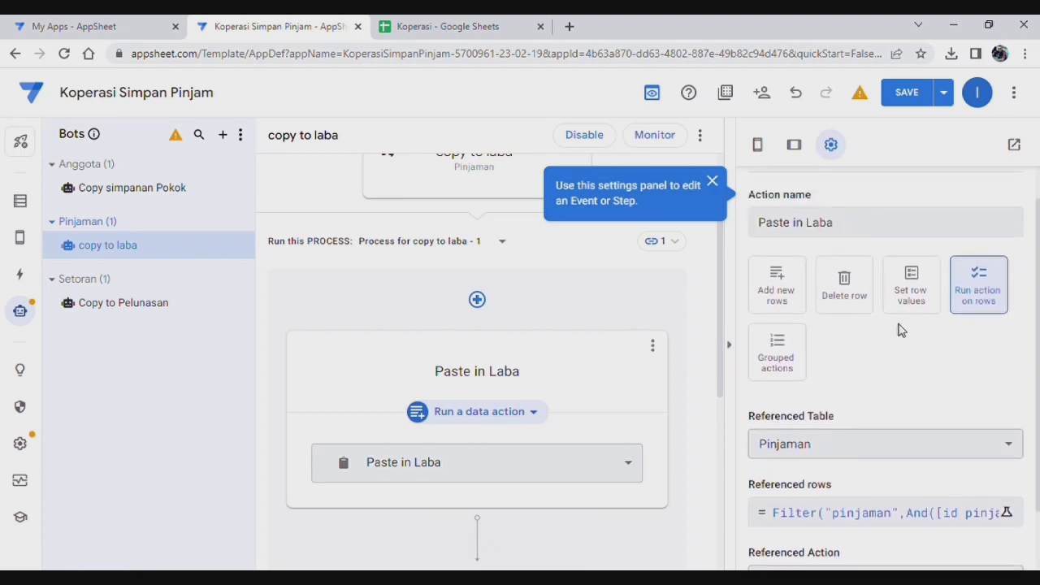
{"action": "scroll", "coordinate": [892, 382], "scroll_direction": "down", "scroll_amount": 1}
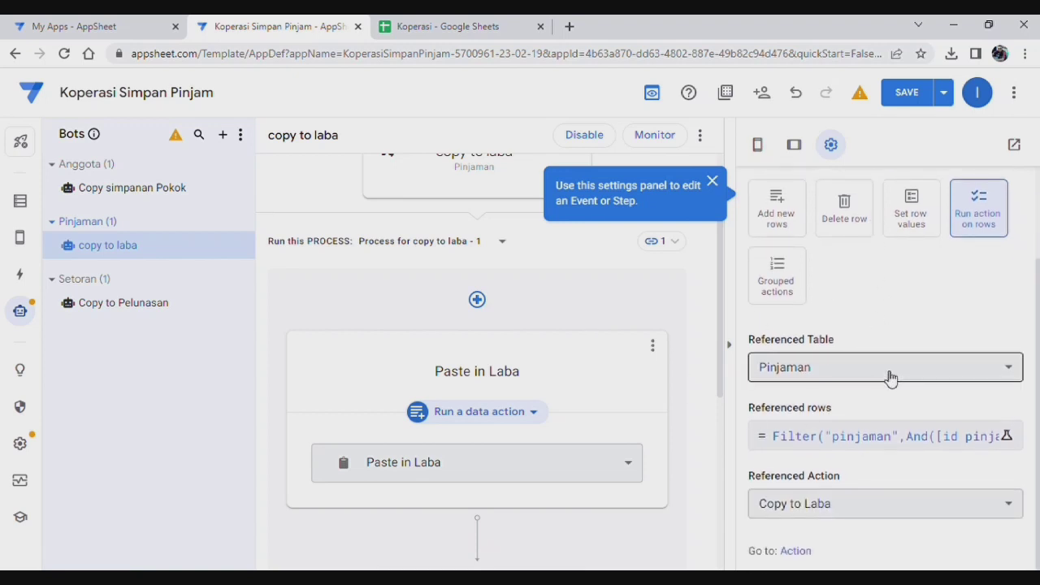
{"action": "scroll", "coordinate": [905, 479], "scroll_direction": "up", "scroll_amount": 1}
{"action": "scroll", "coordinate": [924, 539], "scroll_direction": "down", "scroll_amount": 1}
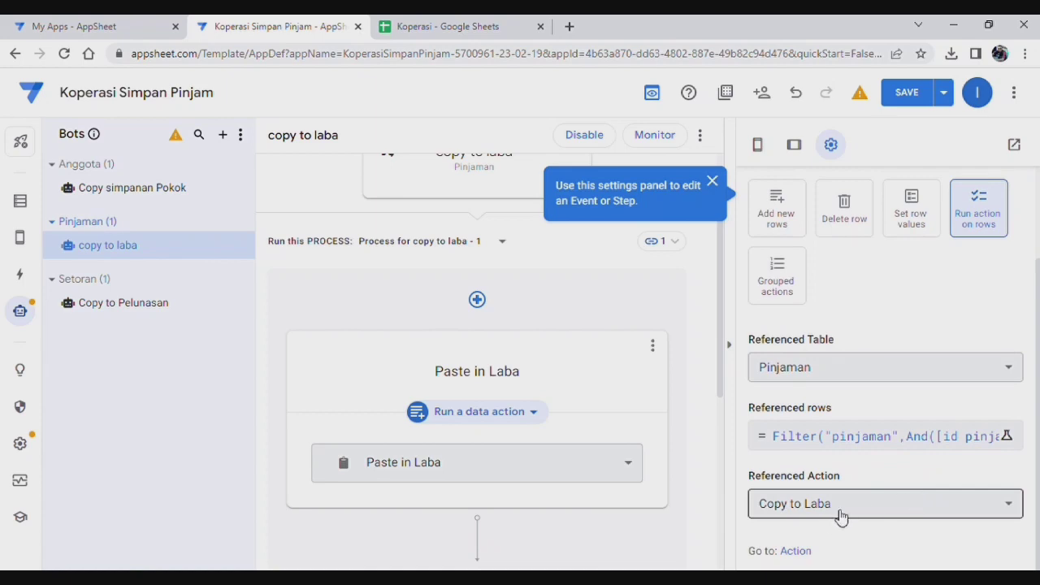
{"action": "left_click", "coordinate": [862, 444]}
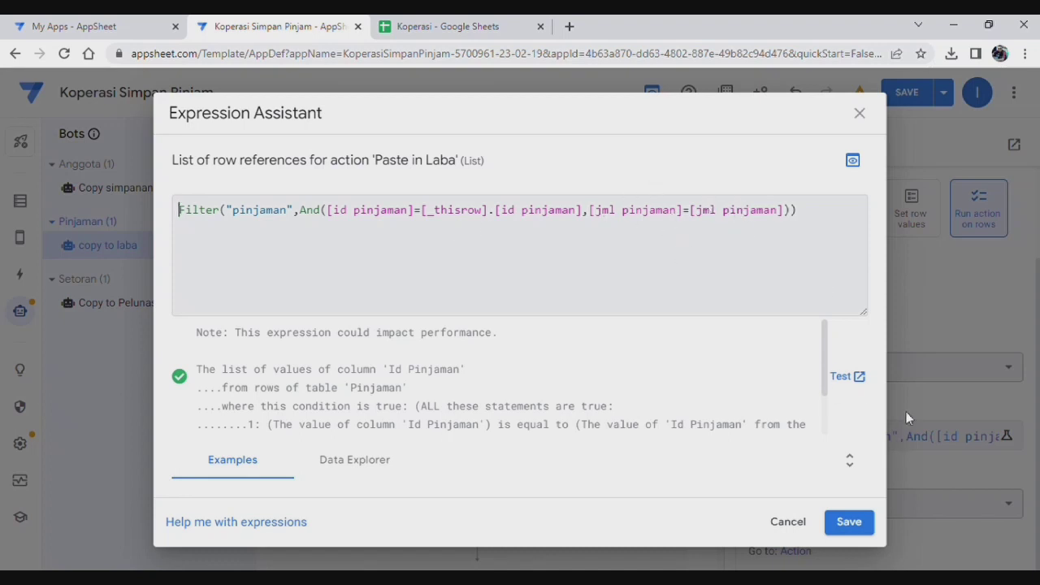
{"action": "left_click", "coordinate": [849, 521]}
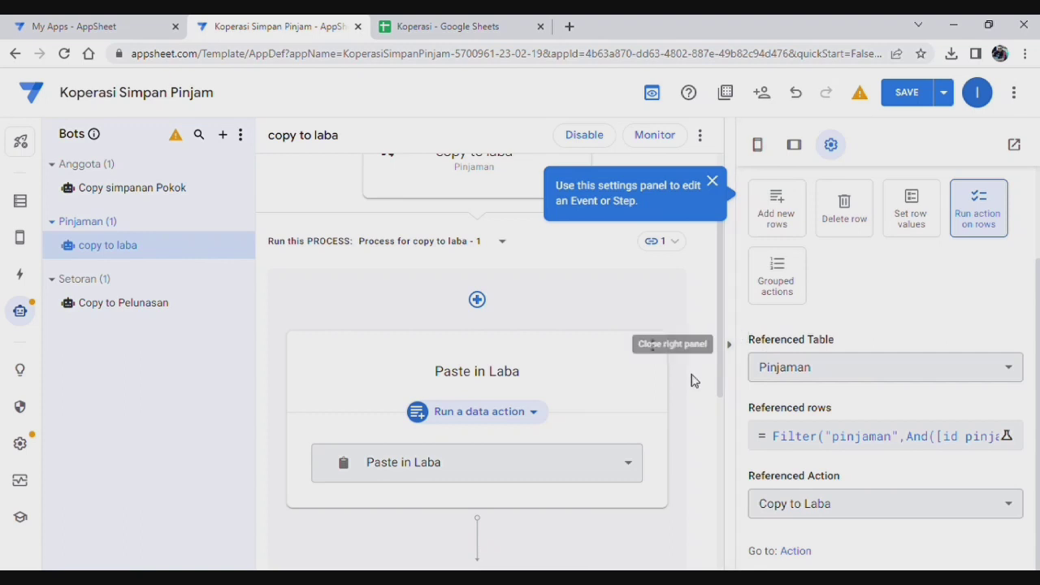
{"action": "left_click_drag", "start_coordinate": [726, 340], "coordinate": [748, 507]}
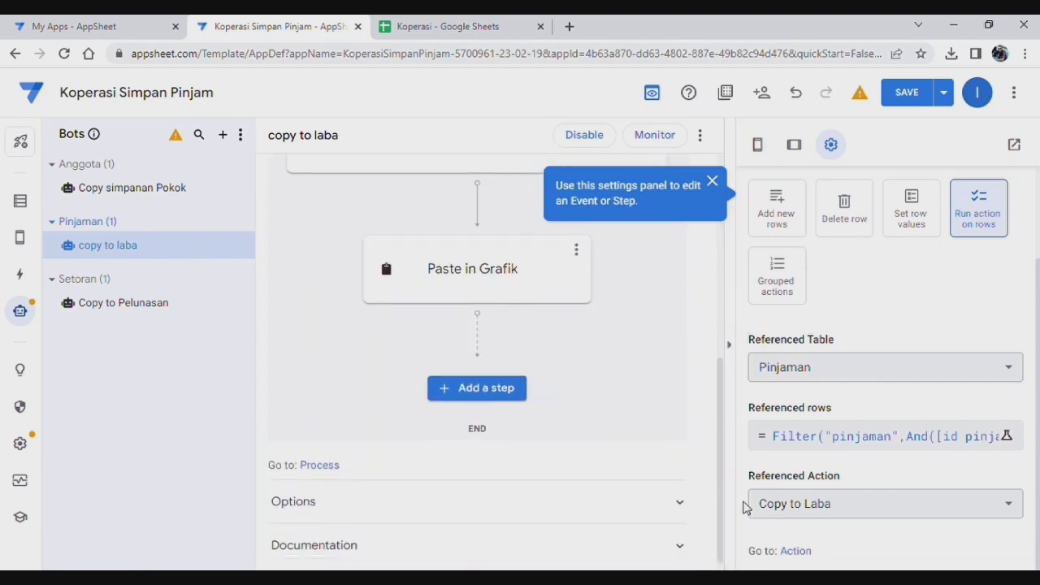
Step: Review the Paste in Grafik step's referenced rows expression and keep Copy to Grafik as its action
{"action": "left_click", "coordinate": [481, 274]}
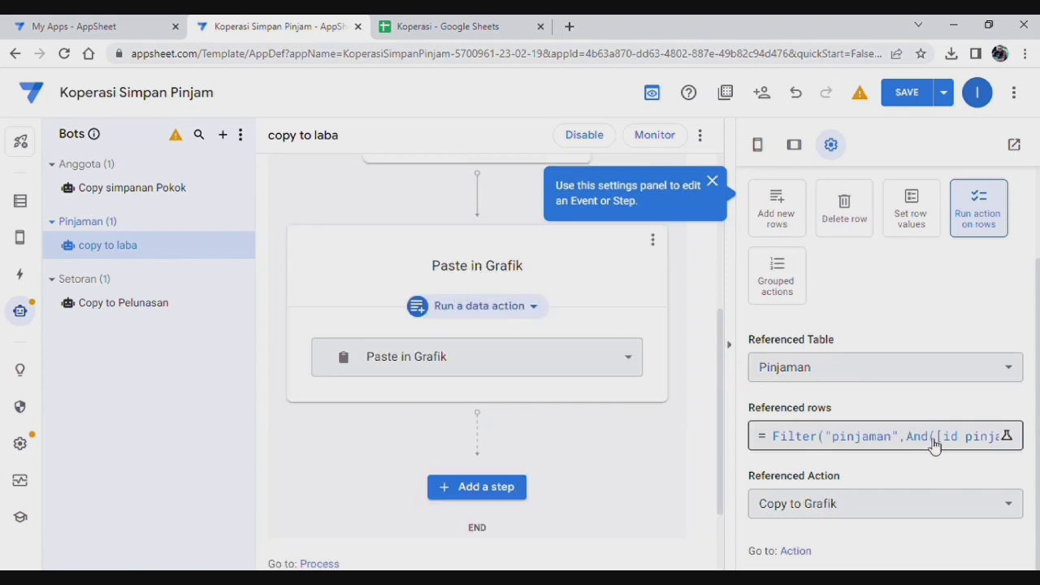
{"action": "scroll", "coordinate": [935, 443], "scroll_direction": "up", "scroll_amount": 3}
{"action": "scroll", "coordinate": [870, 422], "scroll_direction": "down", "scroll_amount": 3}
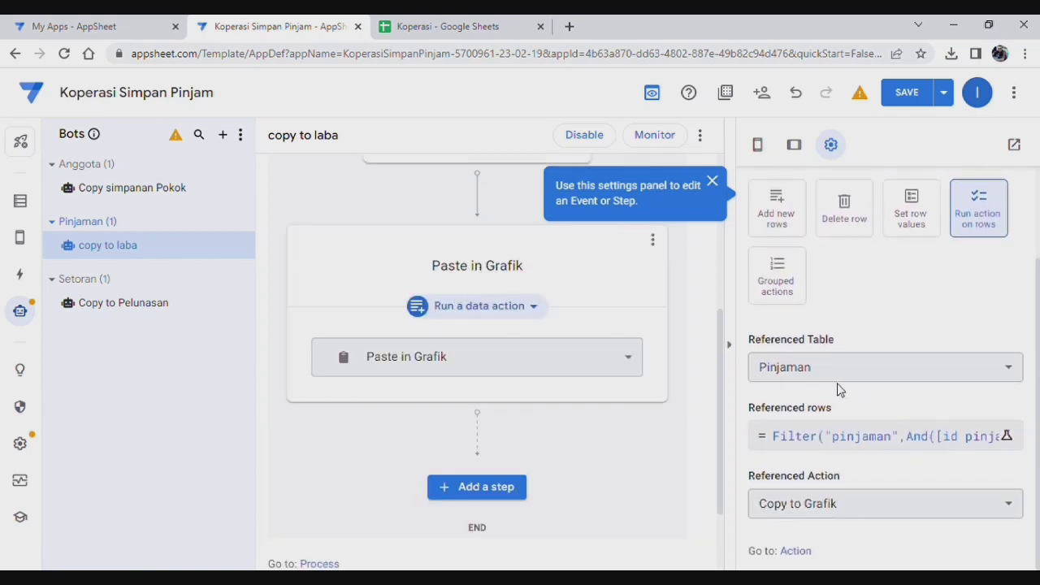
{"action": "left_click", "coordinate": [878, 439]}
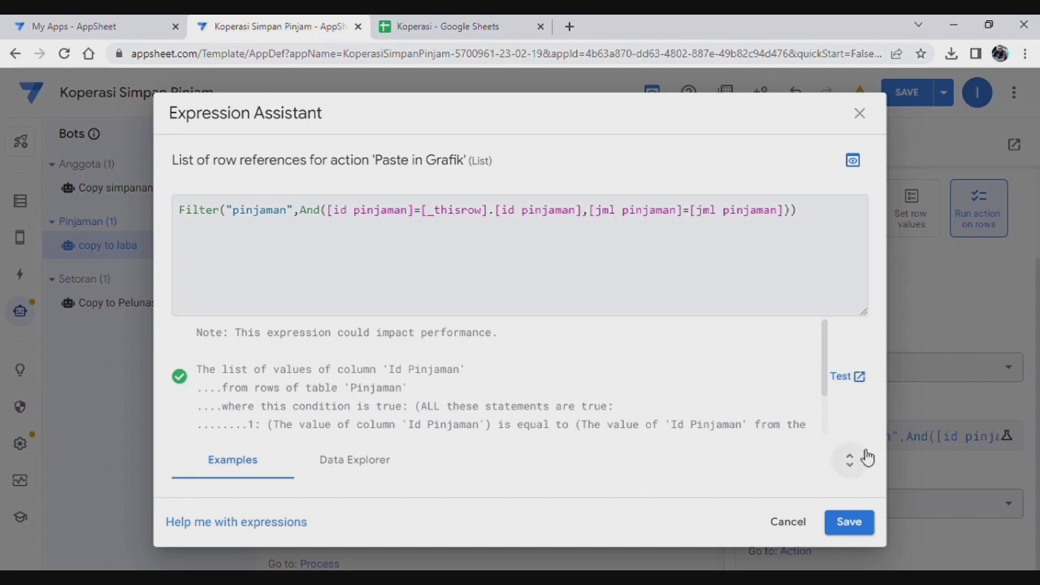
{"action": "left_click", "coordinate": [848, 522]}
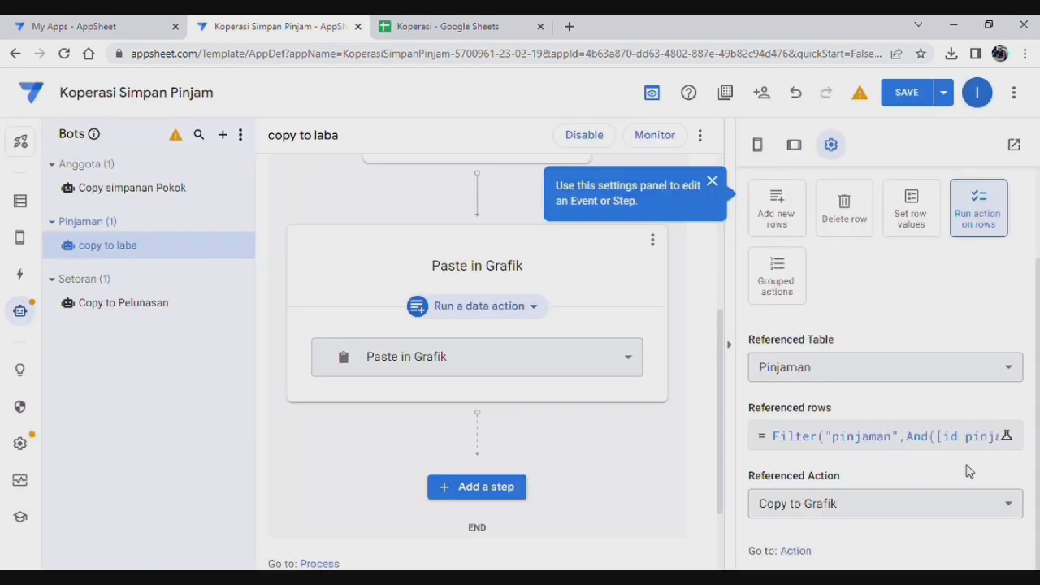
{"action": "left_click", "coordinate": [917, 508]}
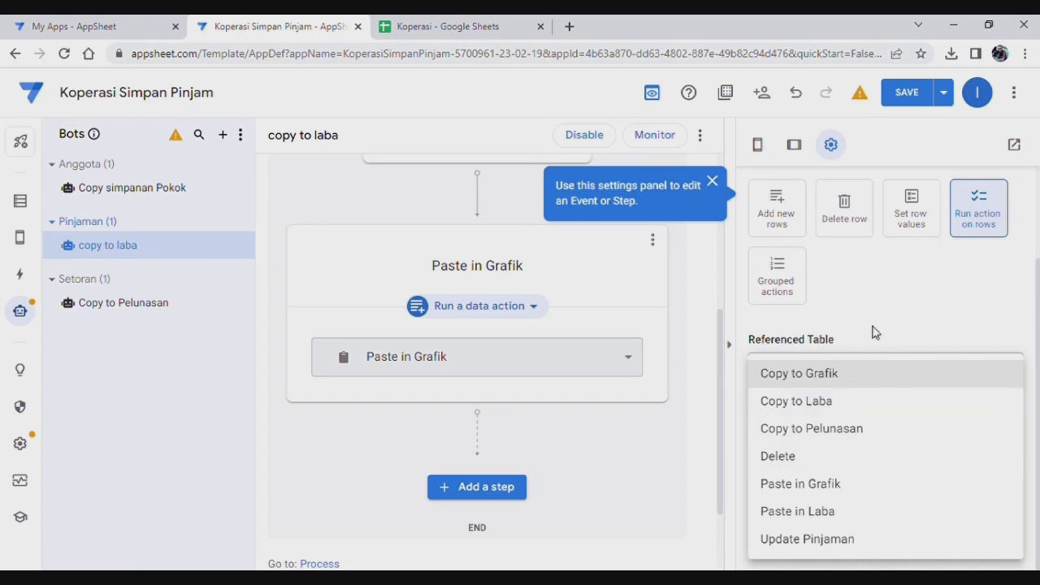
{"action": "left_click", "coordinate": [919, 302]}
Step: Reopen the Paste in Laba step, then switch to the app's Actions list
{"action": "scroll", "coordinate": [937, 377], "scroll_direction": "up", "scroll_amount": 3}
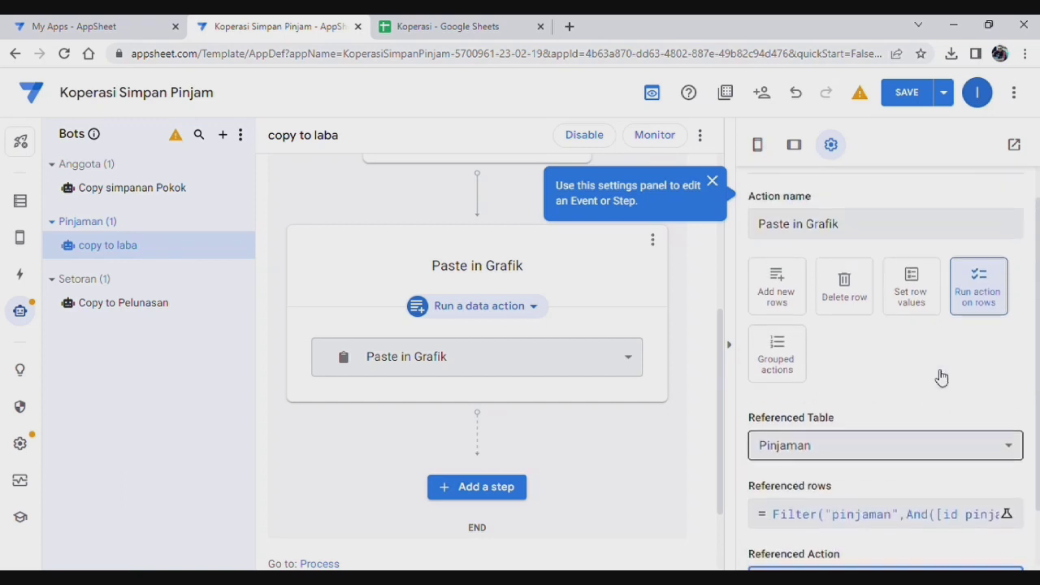
{"action": "scroll", "coordinate": [939, 379], "scroll_direction": "down", "scroll_amount": 1}
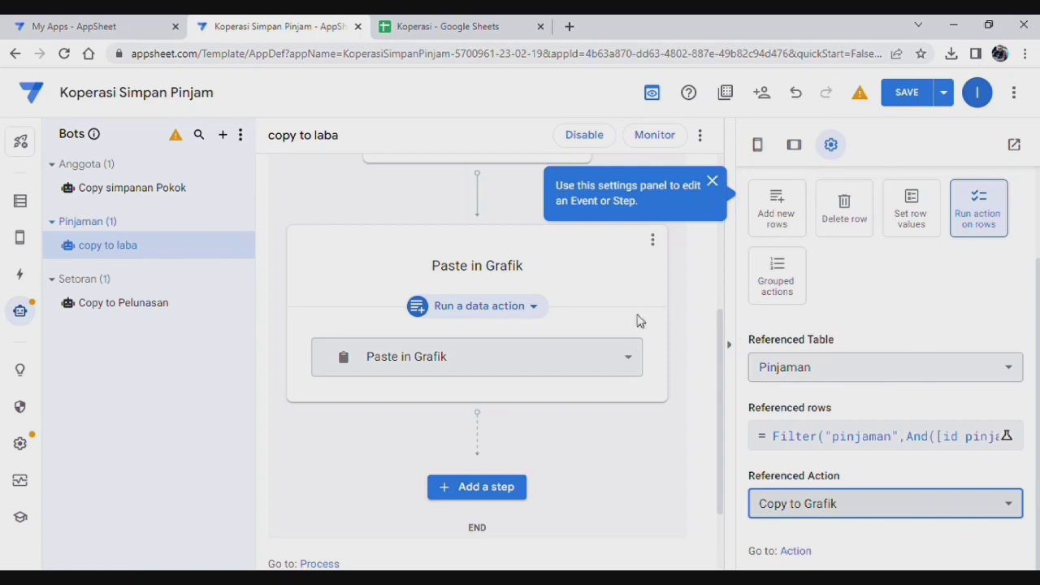
{"action": "scroll", "coordinate": [666, 323], "scroll_direction": "up", "scroll_amount": 3}
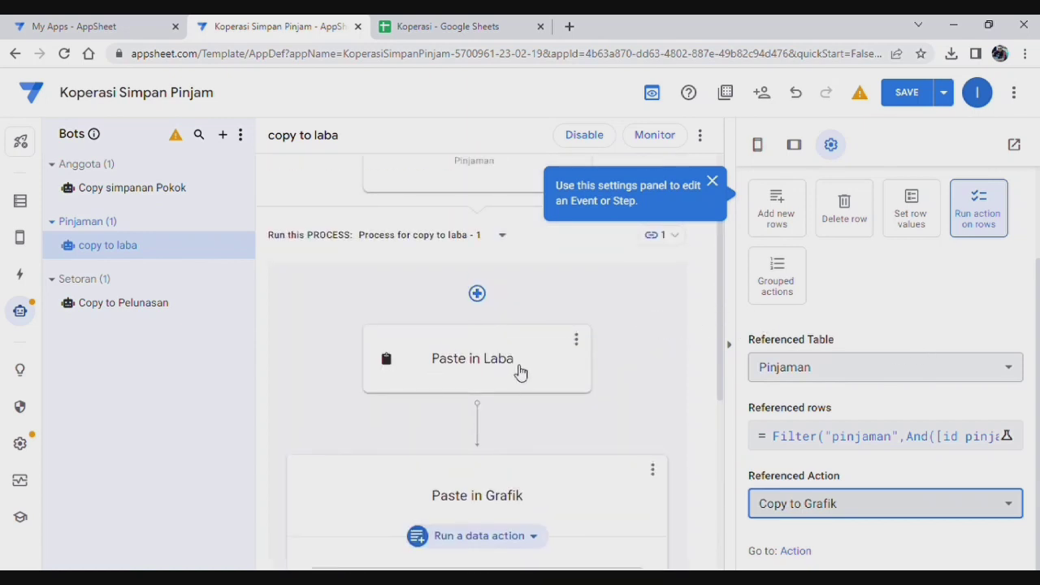
{"action": "left_click", "coordinate": [521, 372]}
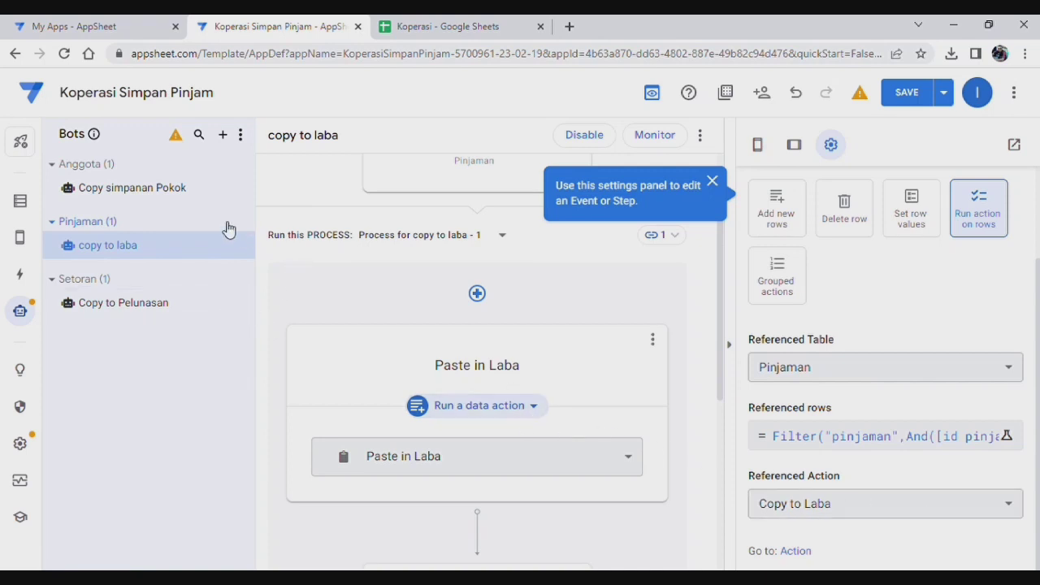
{"action": "left_click", "coordinate": [18, 274]}
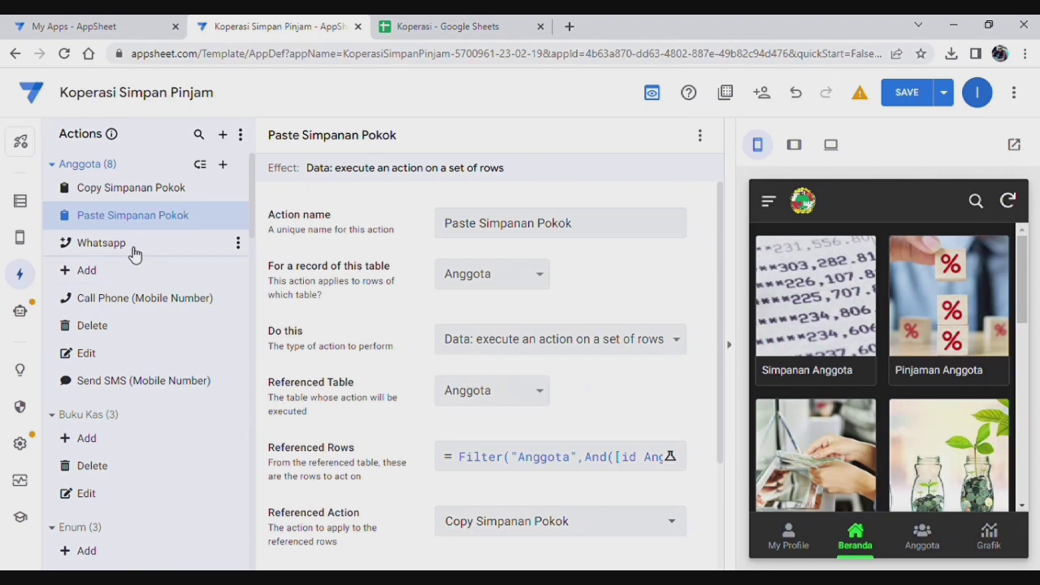
Step: Open the Copy to Laba action and hide the app preview to widen its form
{"action": "scroll", "coordinate": [155, 345], "scroll_direction": "down", "scroll_amount": 5}
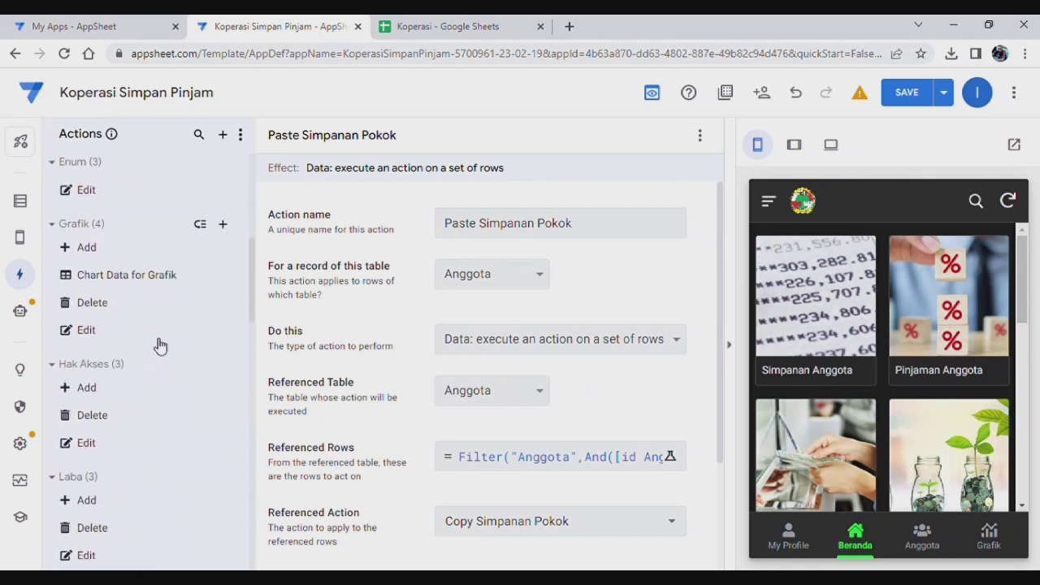
{"action": "scroll", "coordinate": [160, 346], "scroll_direction": "down", "scroll_amount": 2}
{"action": "scroll", "coordinate": [160, 348], "scroll_direction": "up", "scroll_amount": 1}
{"action": "scroll", "coordinate": [160, 349], "scroll_direction": "down", "scroll_amount": 2}
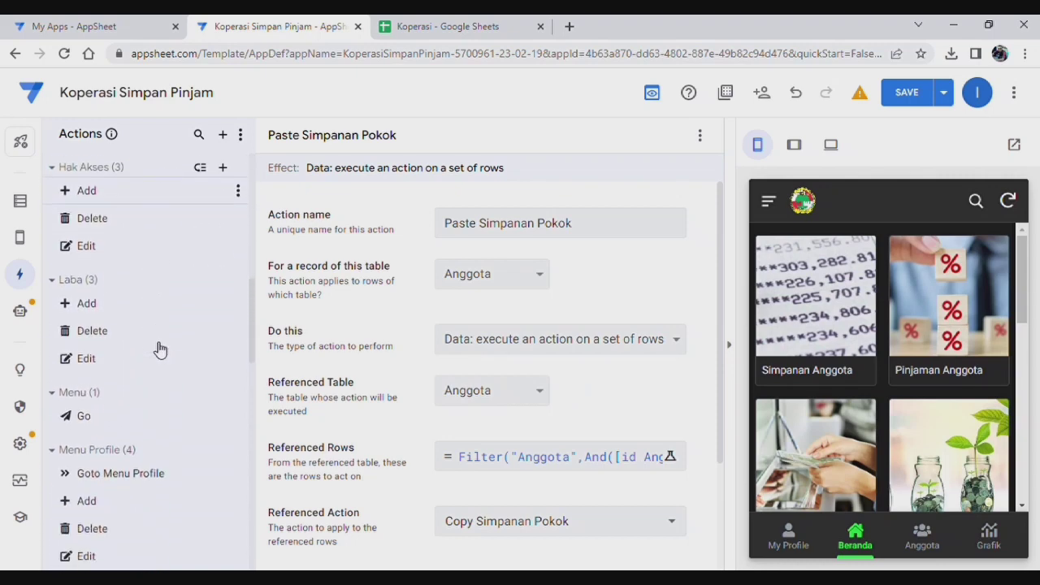
{"action": "scroll", "coordinate": [161, 350], "scroll_direction": "down", "scroll_amount": 5}
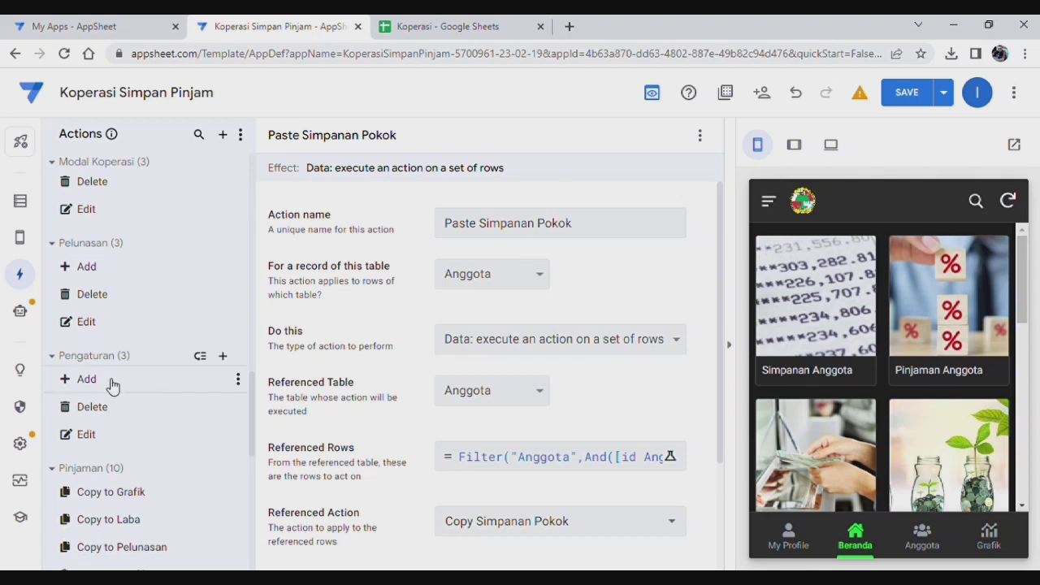
{"action": "scroll", "coordinate": [135, 455], "scroll_direction": "down", "scroll_amount": 2}
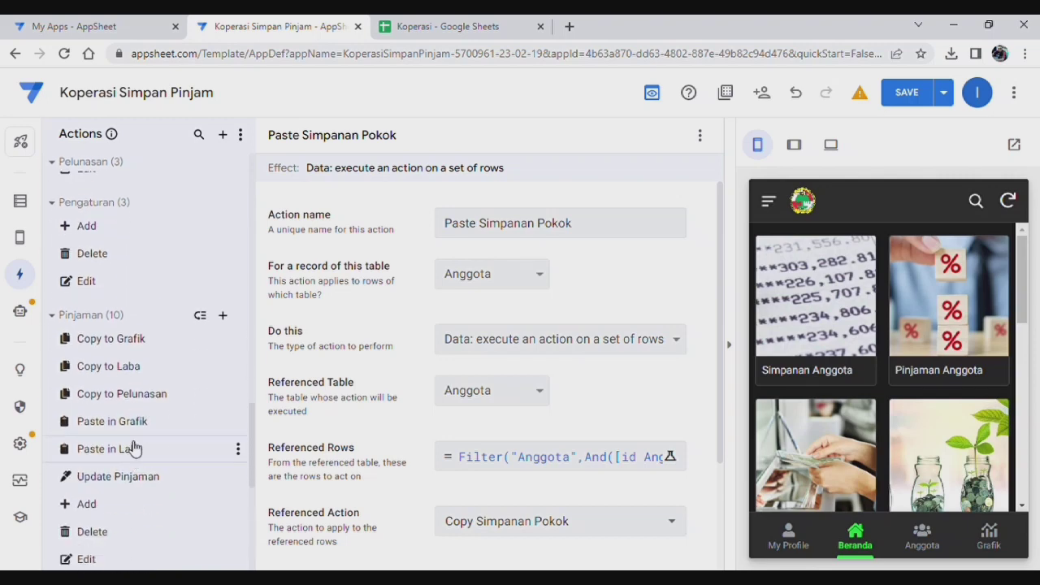
{"action": "left_click", "coordinate": [135, 371]}
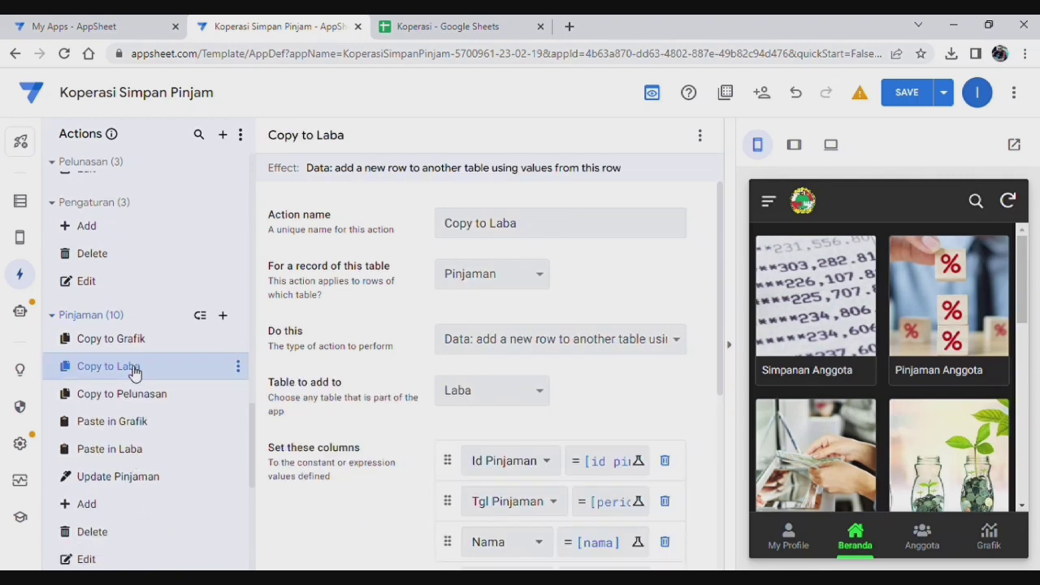
{"action": "left_click", "coordinate": [738, 348]}
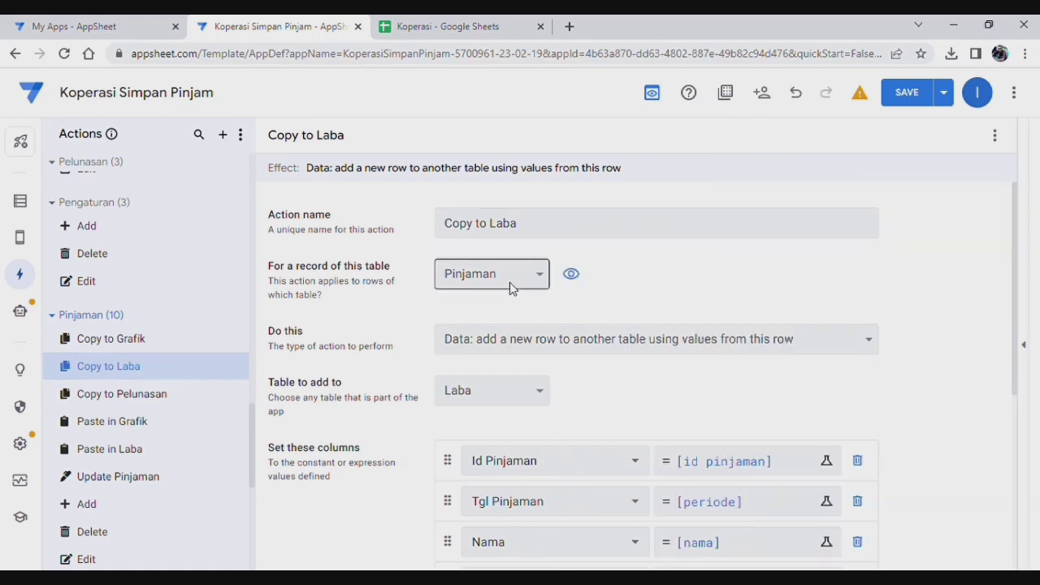
Step: Review Copy to Laba's Set these columns mapping, then bring up the Copy to Grafik action
{"action": "scroll", "coordinate": [734, 290], "scroll_direction": "down", "scroll_amount": 1}
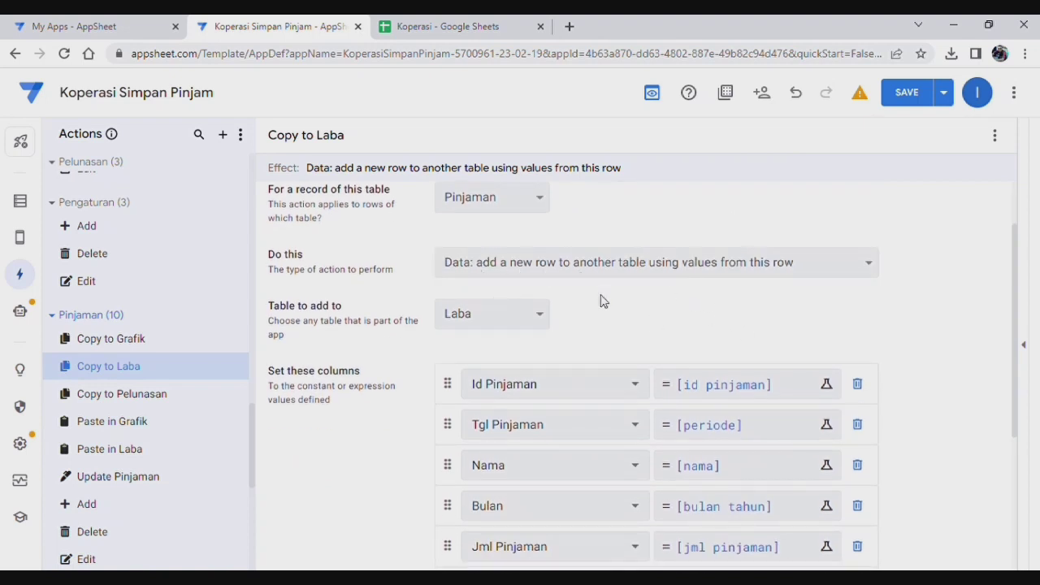
{"action": "scroll", "coordinate": [599, 300], "scroll_direction": "down", "scroll_amount": 1}
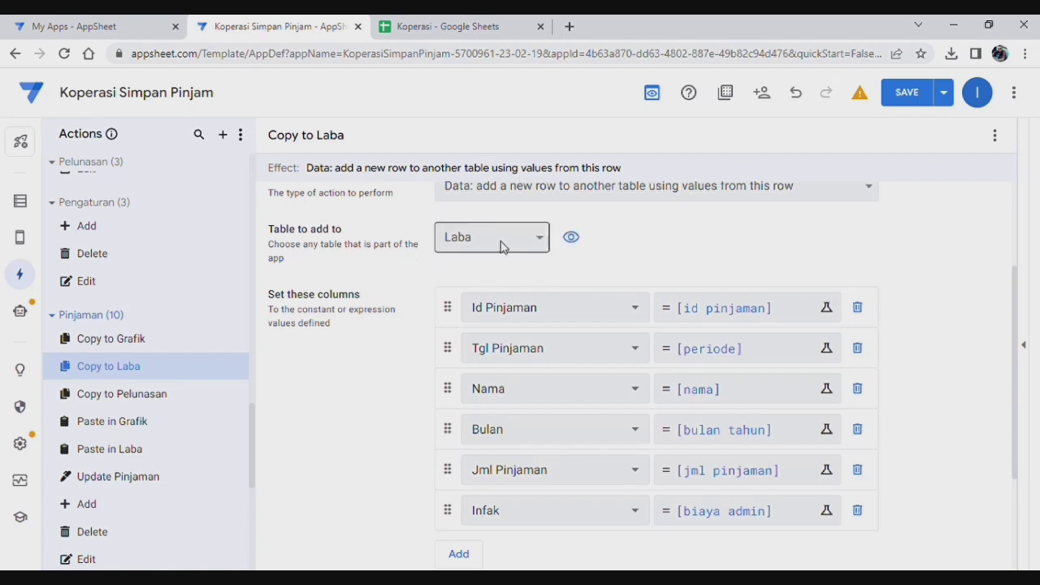
{"action": "scroll", "coordinate": [709, 260], "scroll_direction": "down", "scroll_amount": 1}
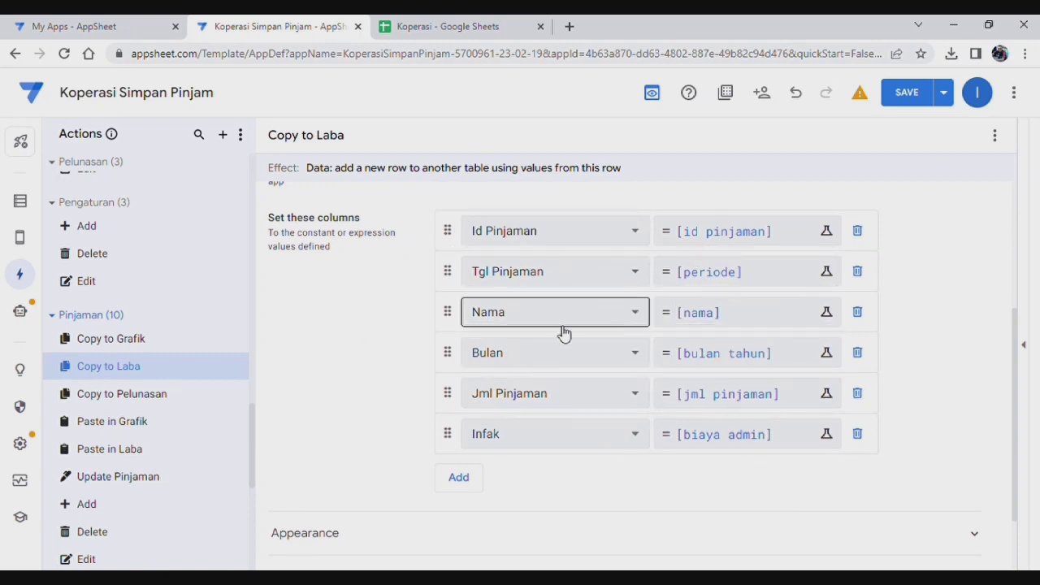
{"action": "scroll", "coordinate": [691, 432], "scroll_direction": "down", "scroll_amount": 1}
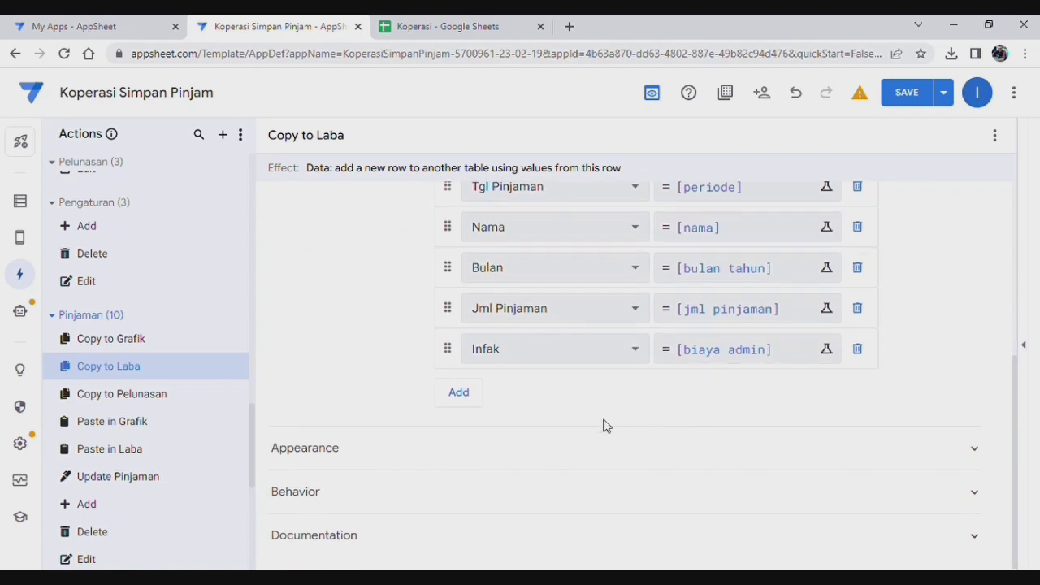
{"action": "scroll", "coordinate": [604, 425], "scroll_direction": "up", "scroll_amount": 3}
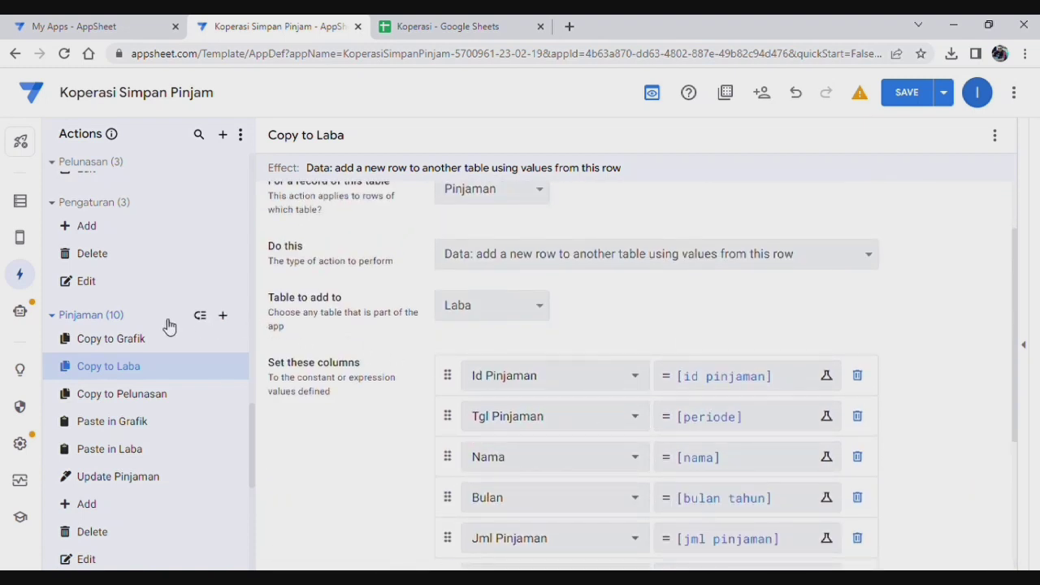
{"action": "left_click", "coordinate": [115, 347]}
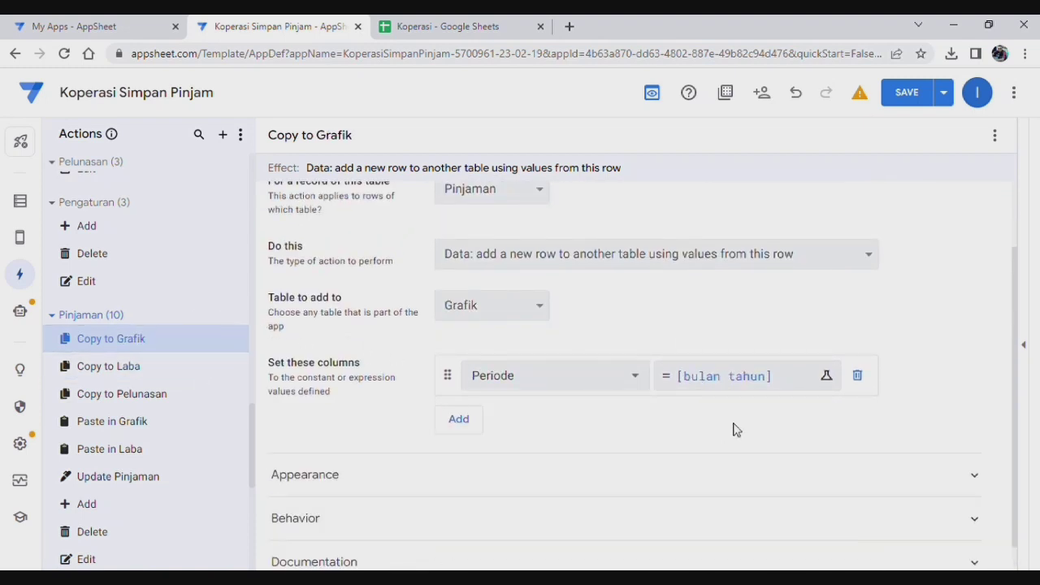
Step: Look over Copy to Grafik's settings, then switch to the Paste in Laba action
{"action": "scroll", "coordinate": [739, 326], "scroll_direction": "up", "scroll_amount": 1}
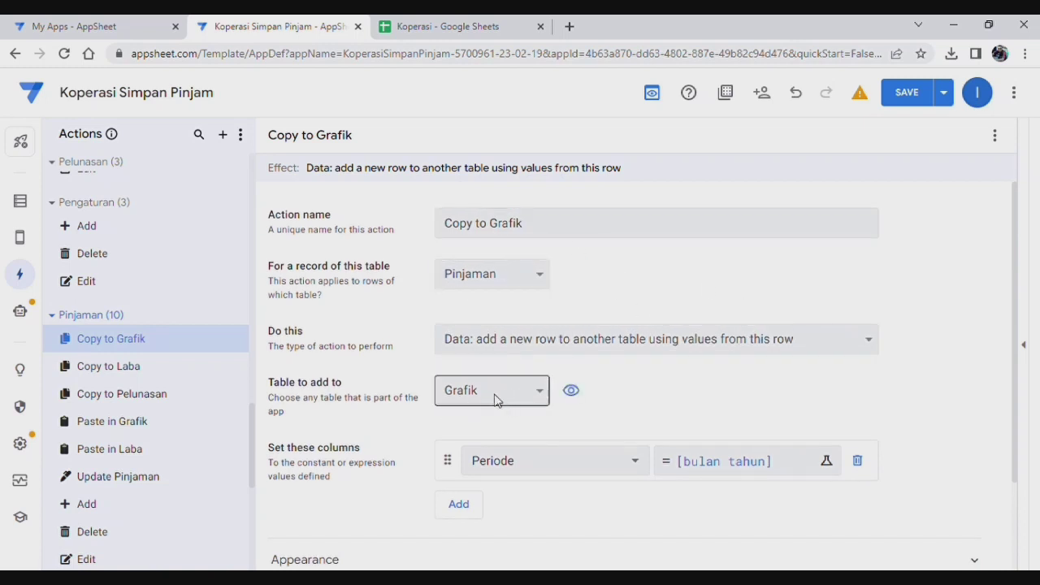
{"action": "scroll", "coordinate": [774, 423], "scroll_direction": "down", "scroll_amount": 1}
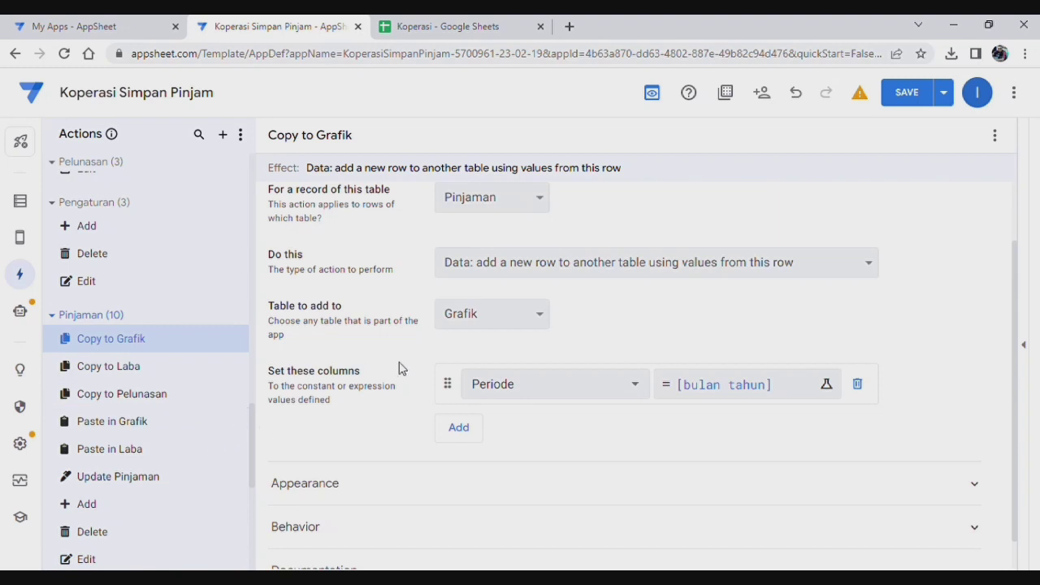
{"action": "left_click", "coordinate": [126, 454]}
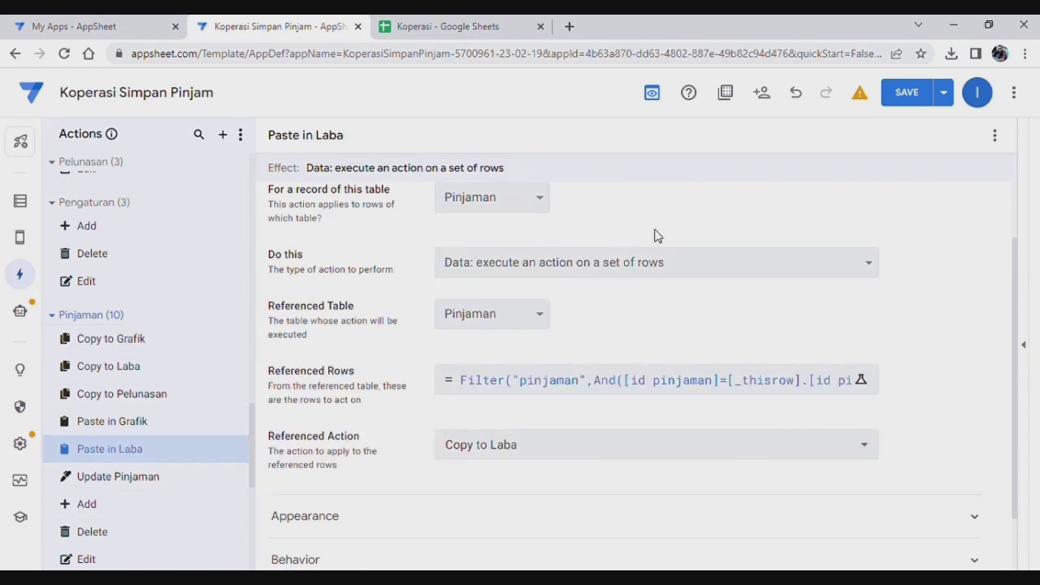
Step: Read Paste in Laba's Referenced Rows Filter formula and close it unchanged
{"action": "scroll", "coordinate": [756, 355], "scroll_direction": "up", "scroll_amount": 1}
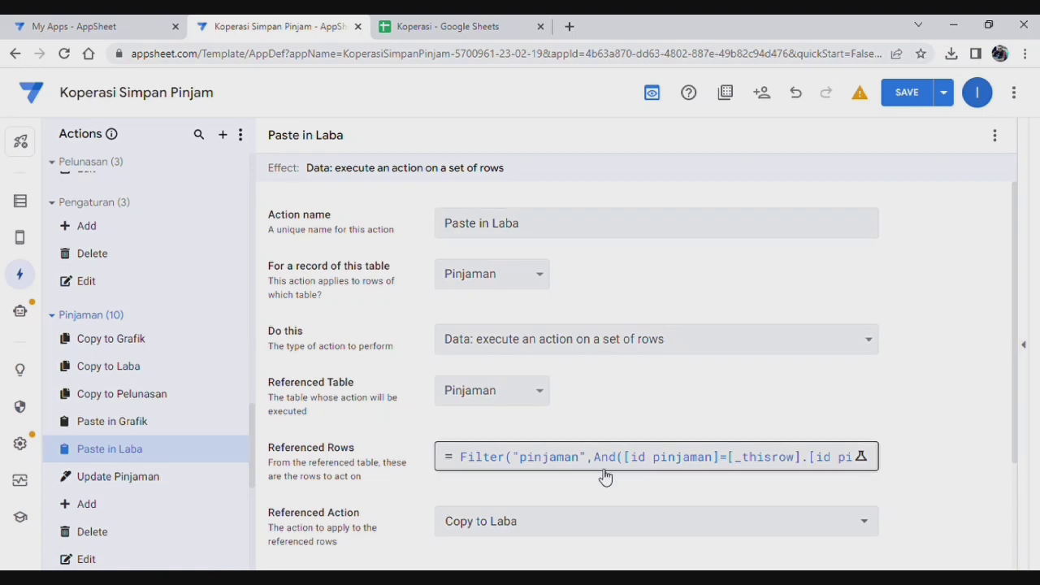
{"action": "left_click", "coordinate": [634, 460]}
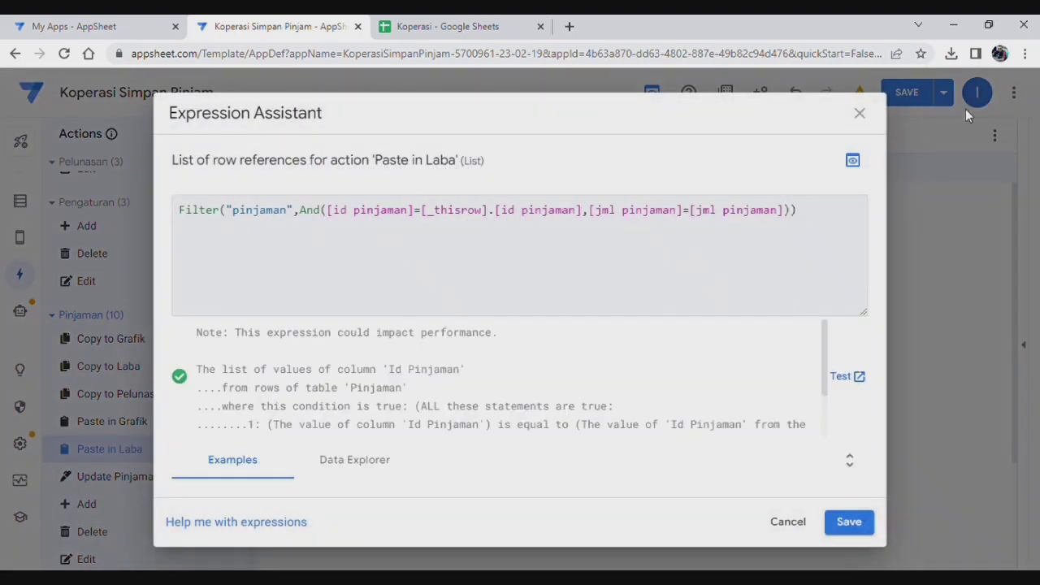
{"action": "left_click", "coordinate": [861, 114]}
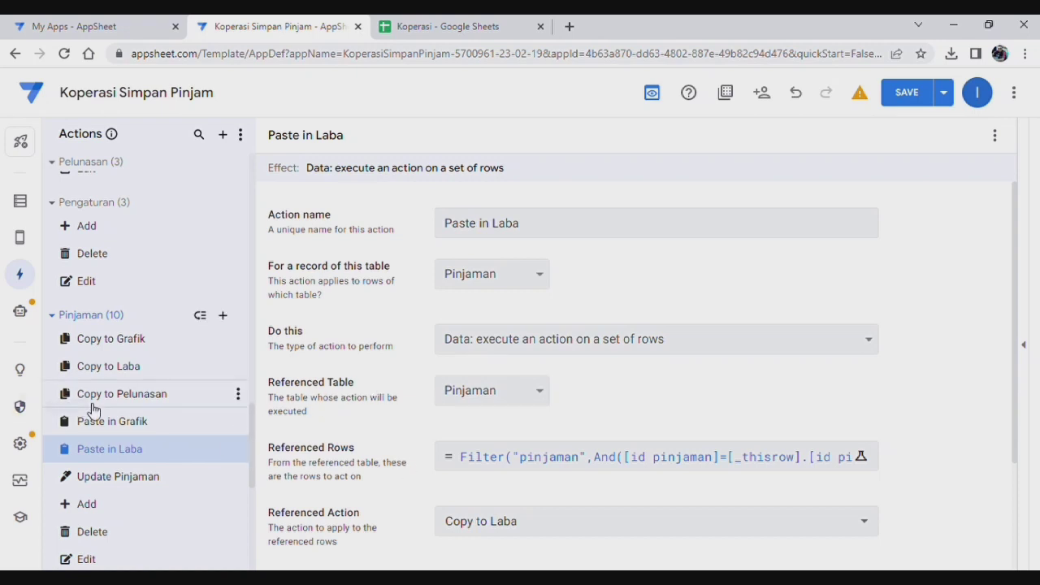
Step: Check the Paste in Grafik Filter formula, then go to the copy to laba bot
{"action": "left_click", "coordinate": [112, 430]}
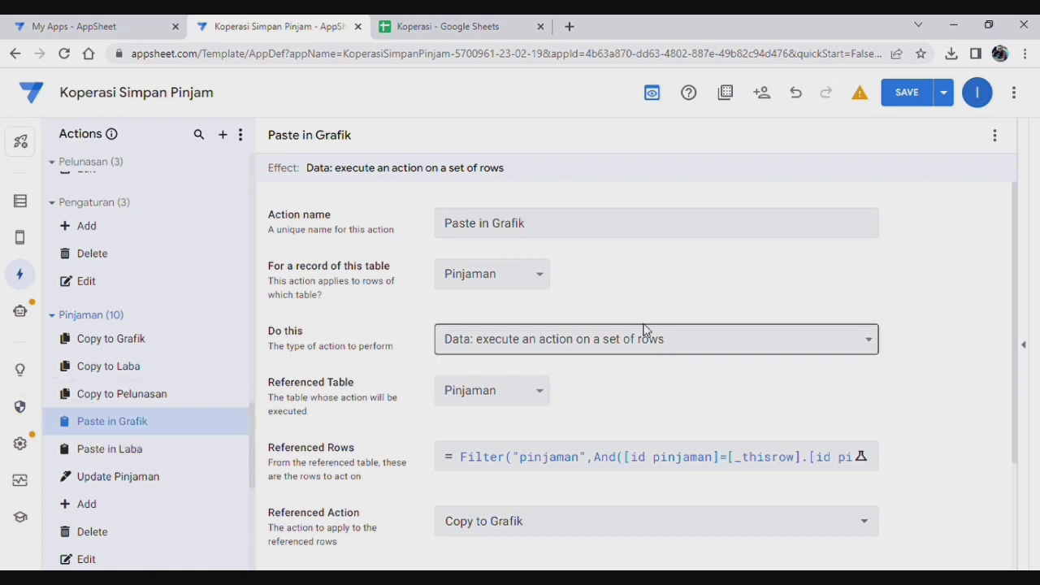
{"action": "scroll", "coordinate": [640, 386], "scroll_direction": "down", "scroll_amount": 1}
{"action": "left_click", "coordinate": [640, 386]}
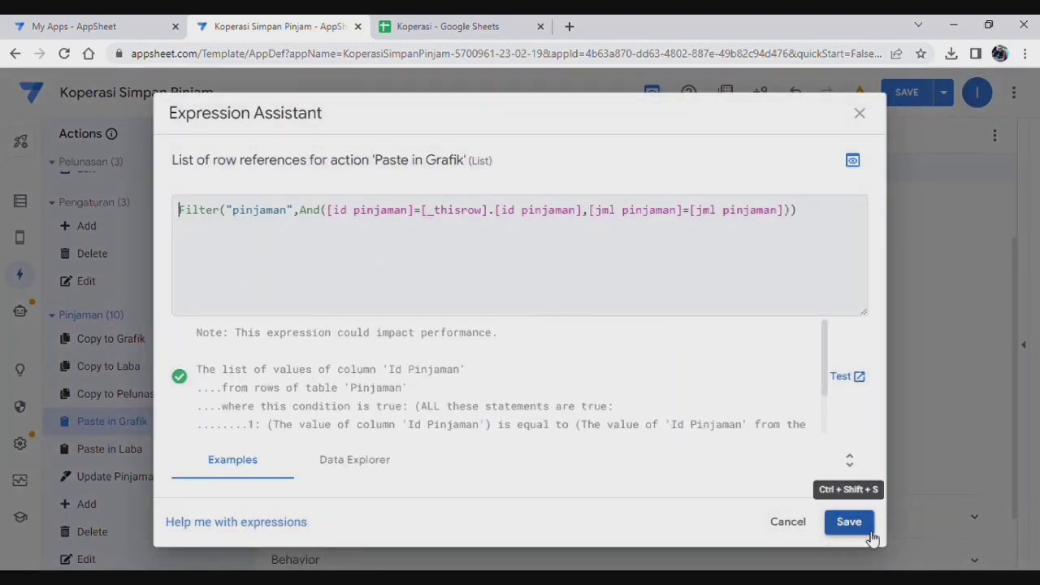
{"action": "left_click", "coordinate": [850, 522]}
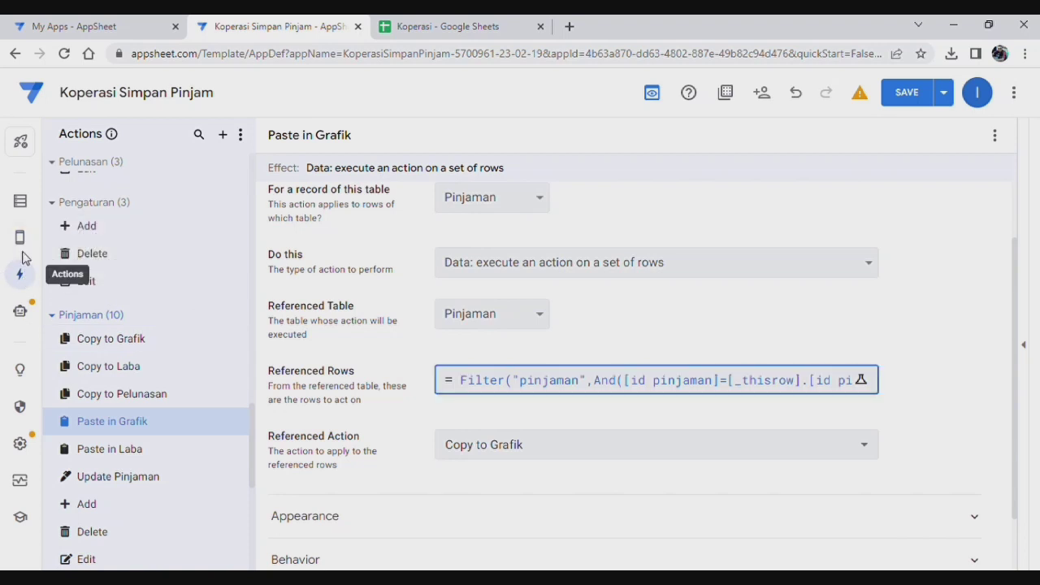
{"action": "left_click", "coordinate": [20, 310]}
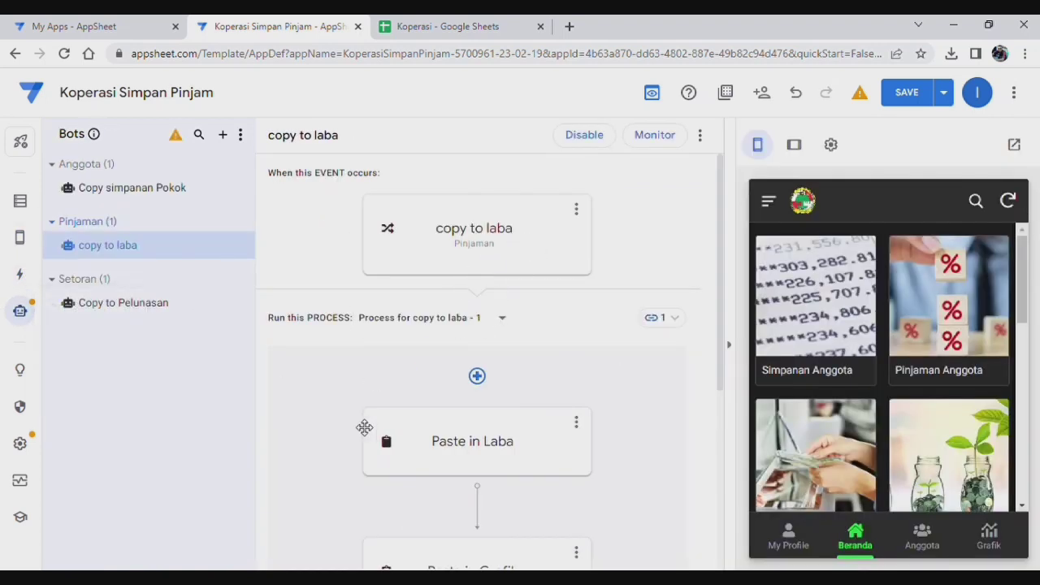
{"action": "scroll", "coordinate": [631, 390], "scroll_direction": "down", "scroll_amount": 2}
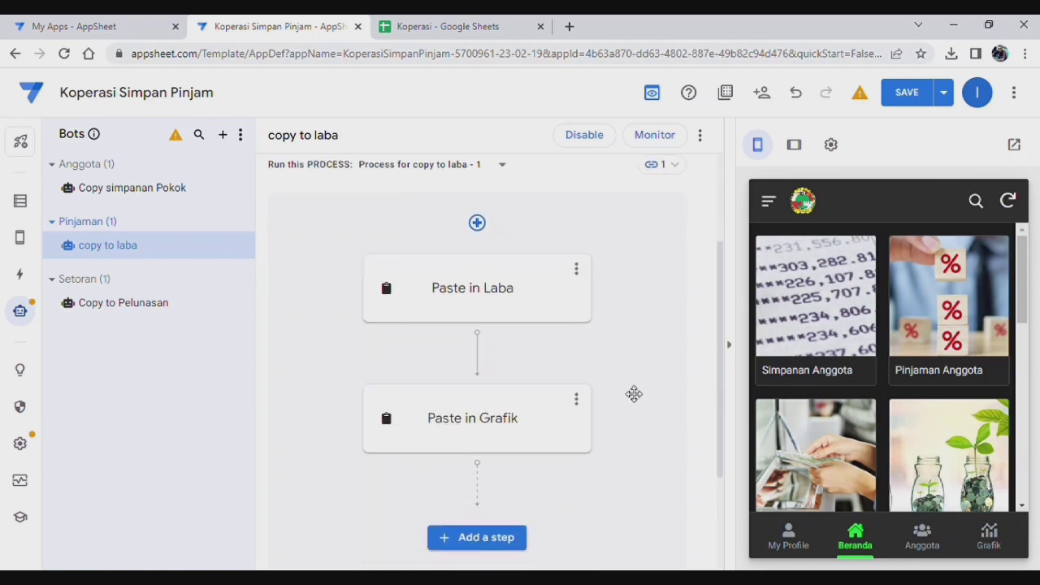
{"action": "scroll", "coordinate": [585, 415], "scroll_direction": "down", "scroll_amount": 2}
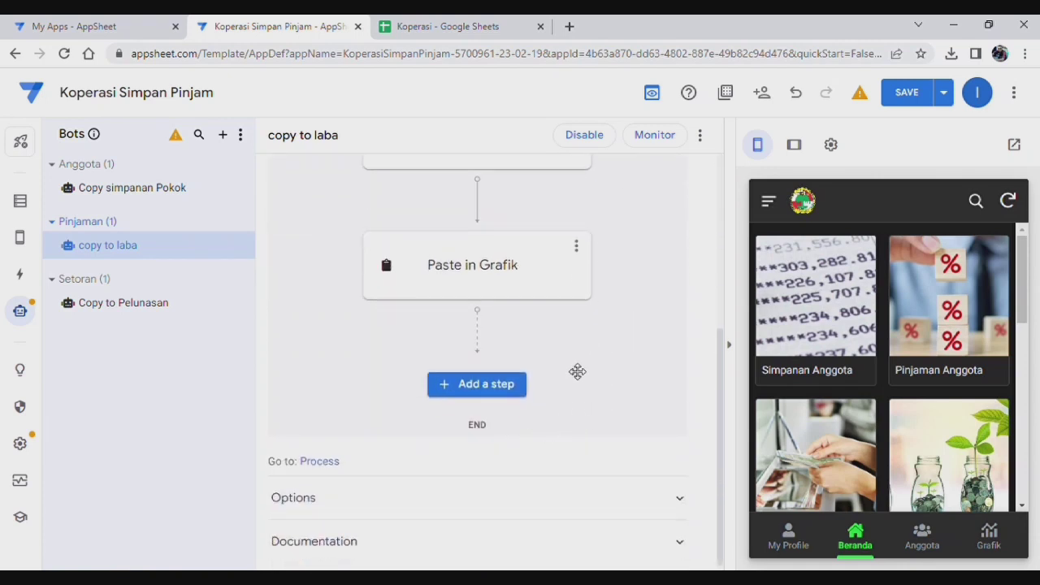
{"action": "scroll", "coordinate": [561, 367], "scroll_direction": "up", "scroll_amount": 1}
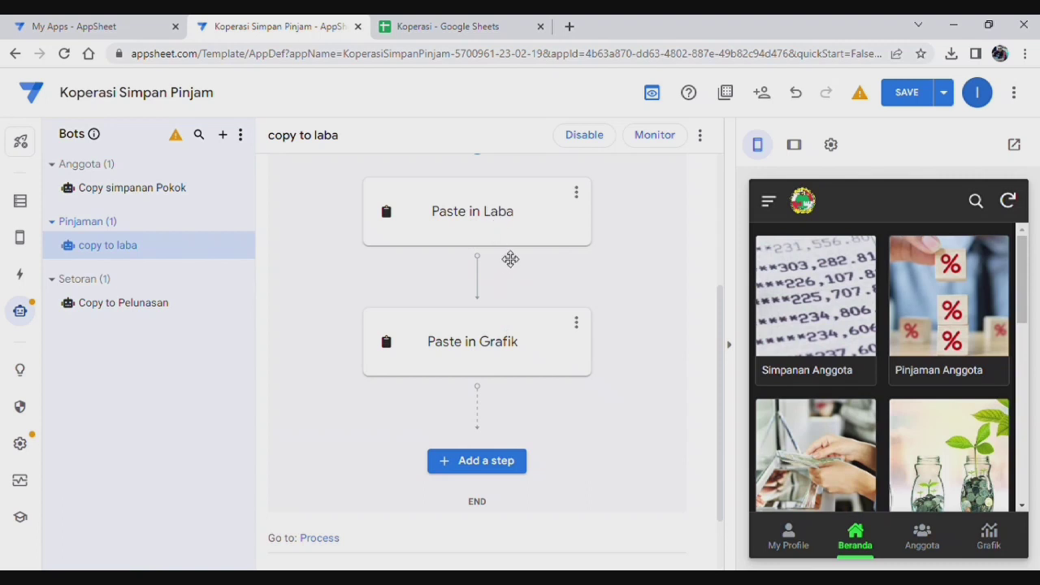
{"action": "scroll", "coordinate": [560, 292], "scroll_direction": "up", "scroll_amount": 3}
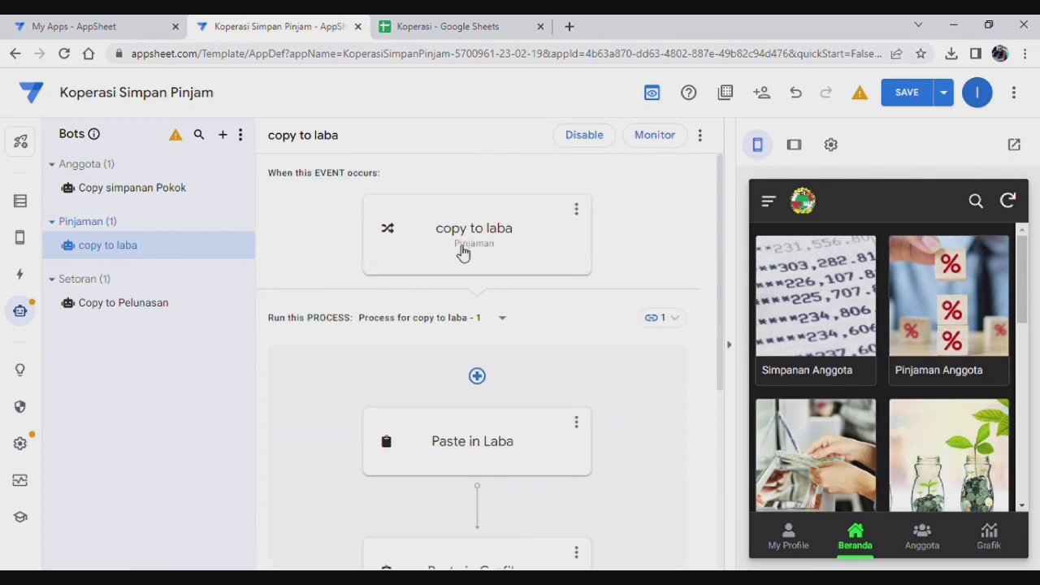
{"action": "scroll", "coordinate": [565, 351], "scroll_direction": "down", "scroll_amount": 2}
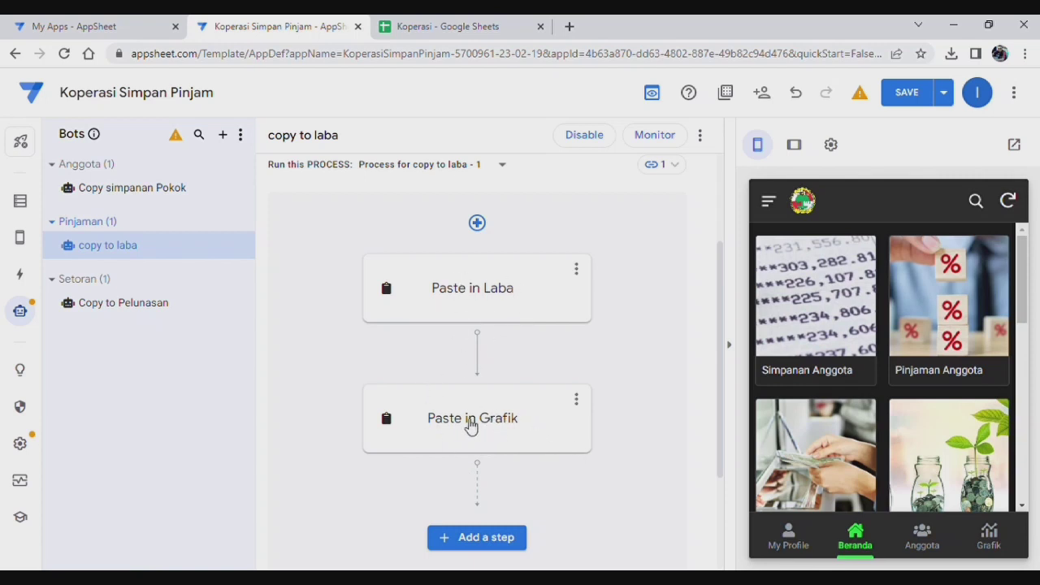
{"action": "scroll", "coordinate": [869, 398], "scroll_direction": "down", "scroll_amount": 1}
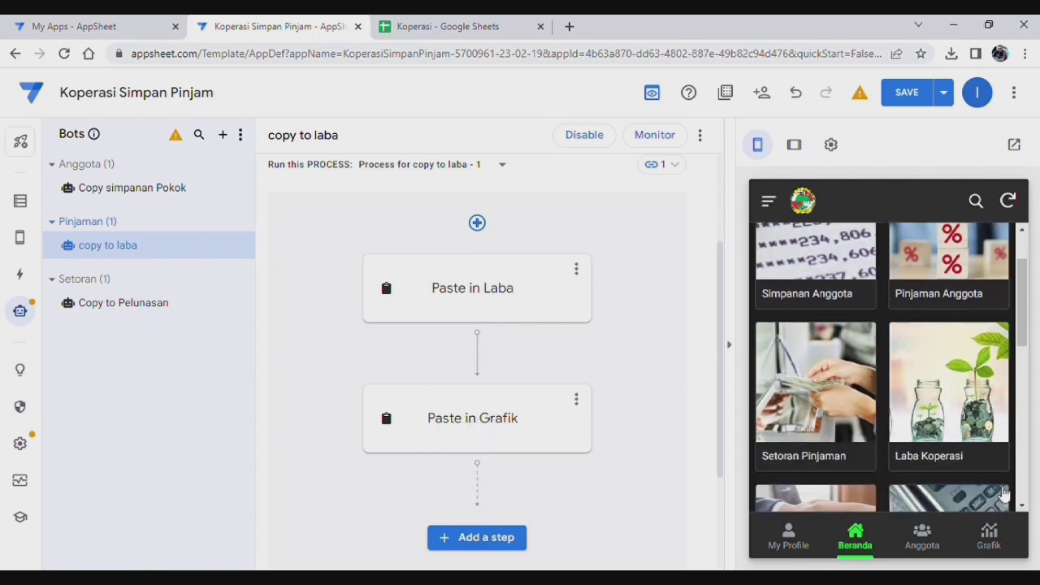
{"action": "scroll", "coordinate": [955, 464], "scroll_direction": "up", "scroll_amount": 1}
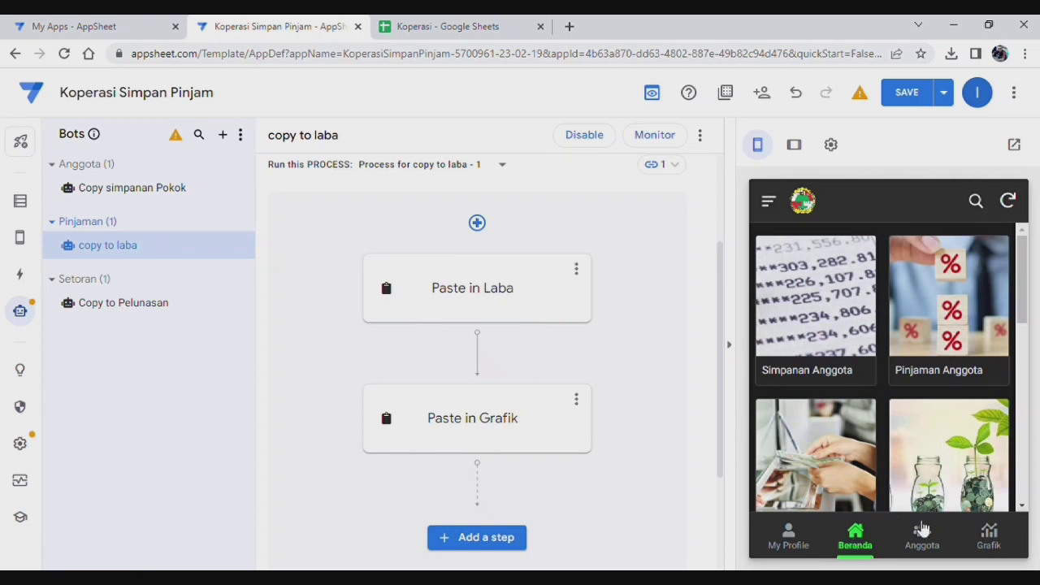
Step: In the preview, start a new Pinjaman Anggota loan with the last member as borrower
{"action": "left_click", "coordinate": [945, 332]}
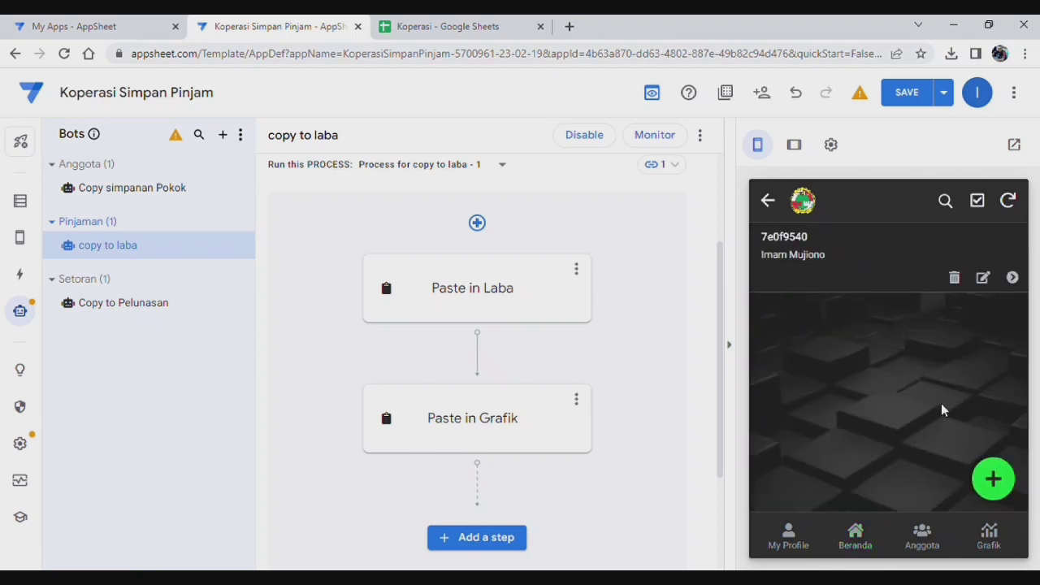
{"action": "left_click", "coordinate": [995, 479]}
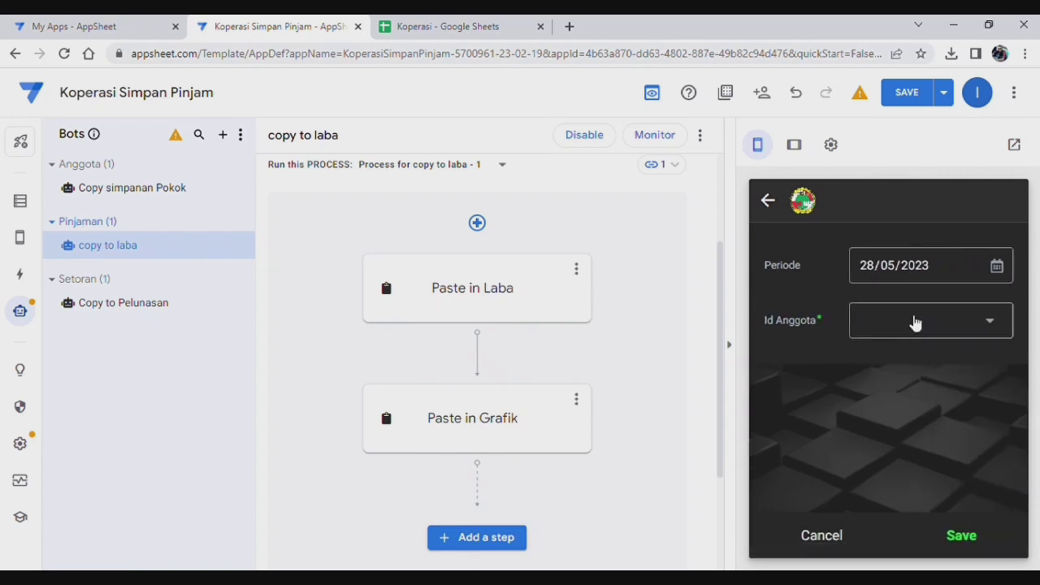
{"action": "left_click", "coordinate": [937, 327]}
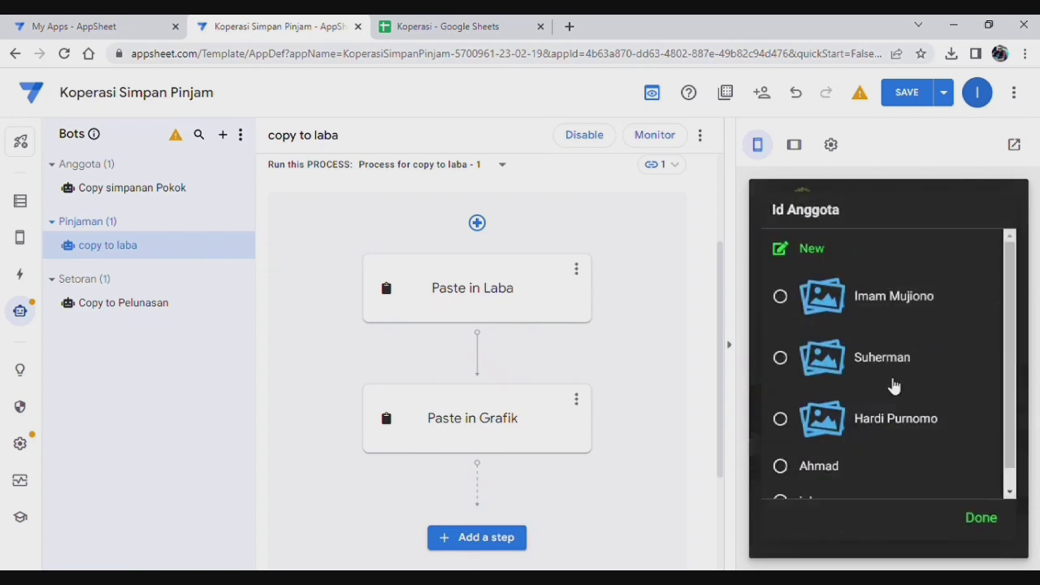
{"action": "scroll", "coordinate": [894, 387], "scroll_direction": "down", "scroll_amount": 1}
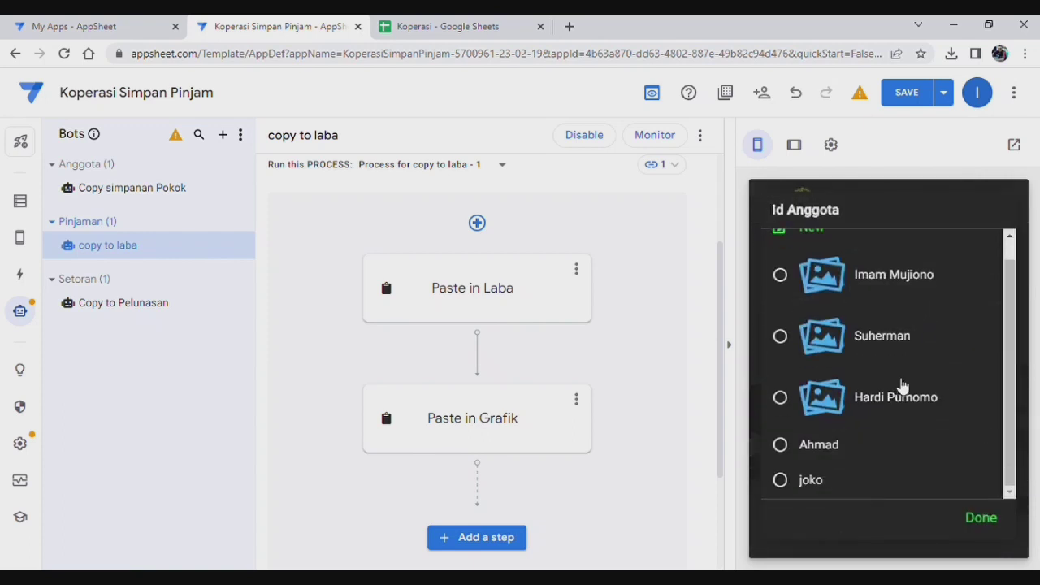
{"action": "left_click", "coordinate": [839, 480]}
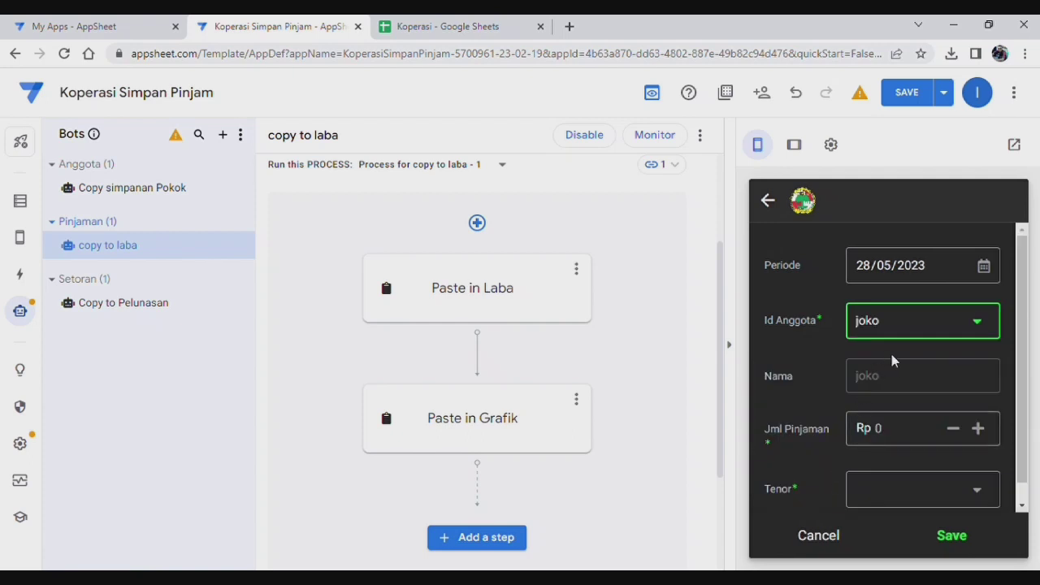
Step: Enter a loan amount of 1000000, set the tenor to 2 Bulan, and save the record
{"action": "scroll", "coordinate": [923, 434], "scroll_direction": "down", "scroll_amount": 1}
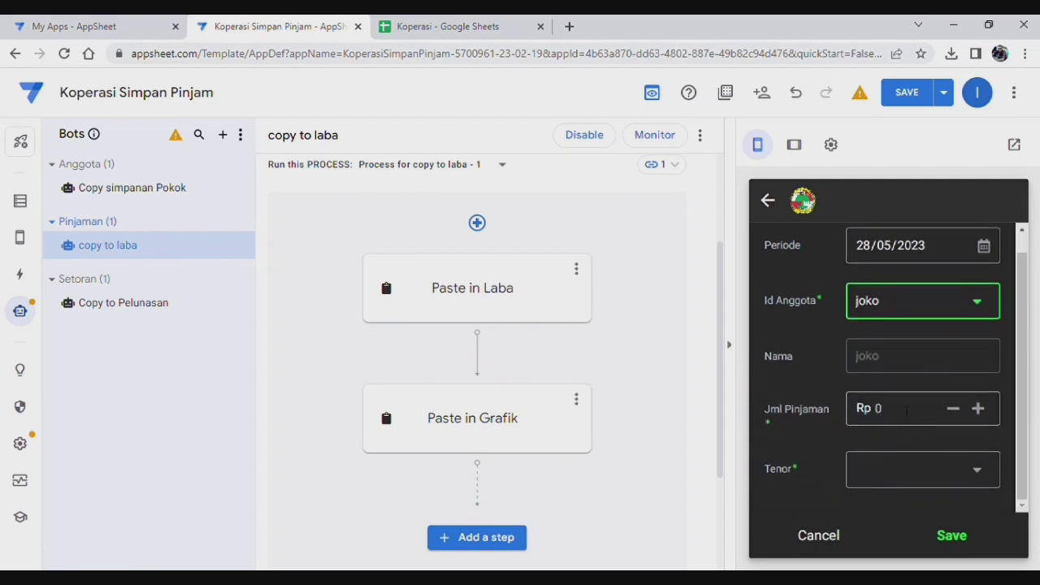
{"action": "left_click", "coordinate": [907, 410]}
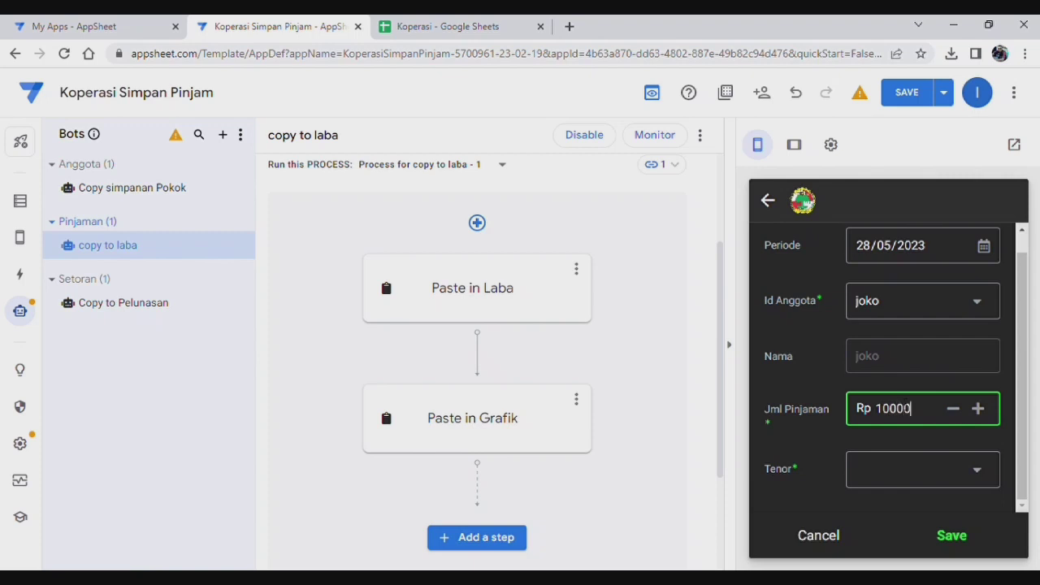
{"action": "left_click", "coordinate": [917, 464]}
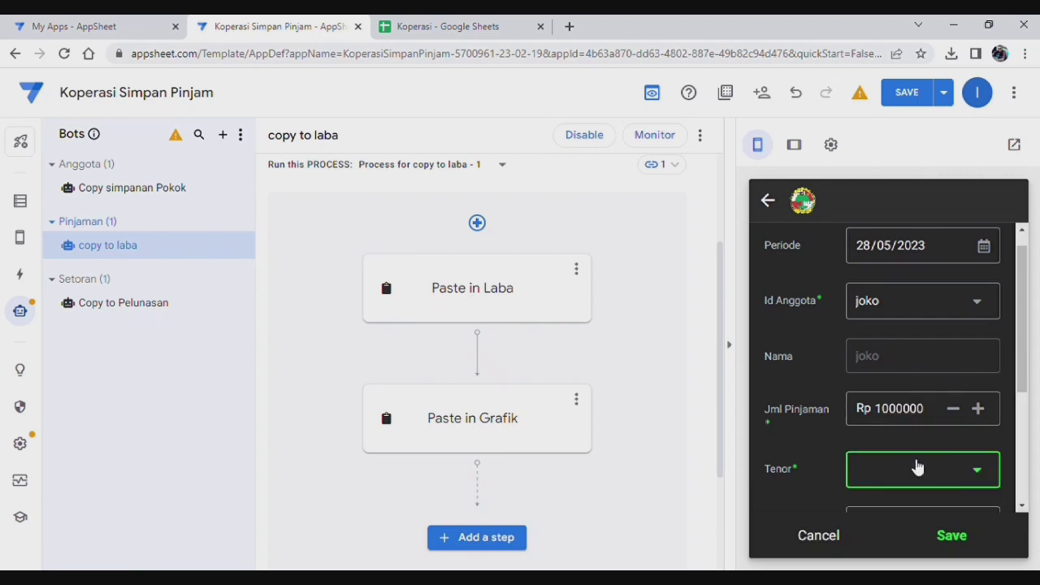
{"action": "left_click", "coordinate": [823, 323]}
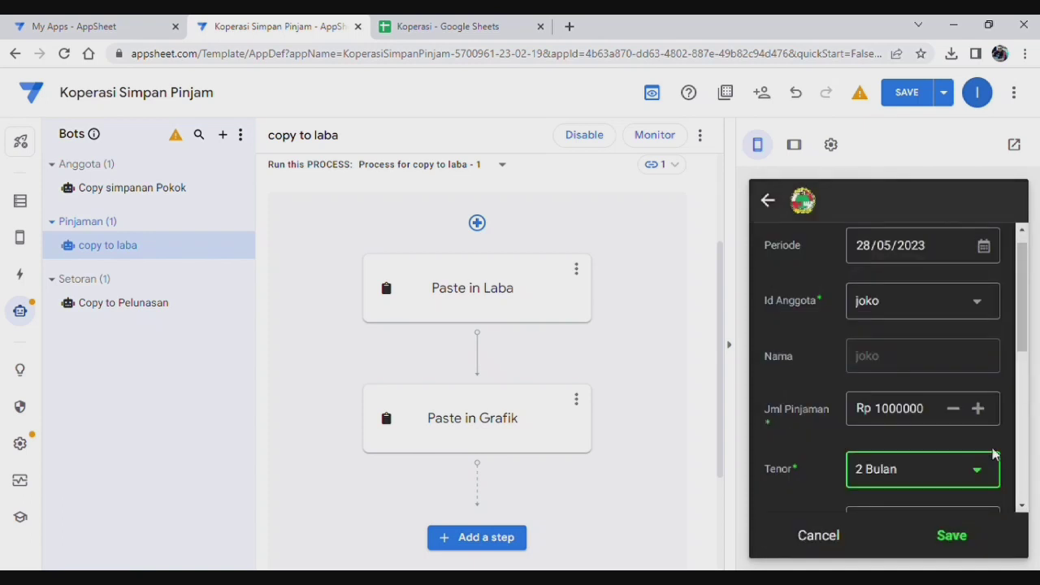
{"action": "scroll", "coordinate": [947, 424], "scroll_direction": "down", "scroll_amount": 3}
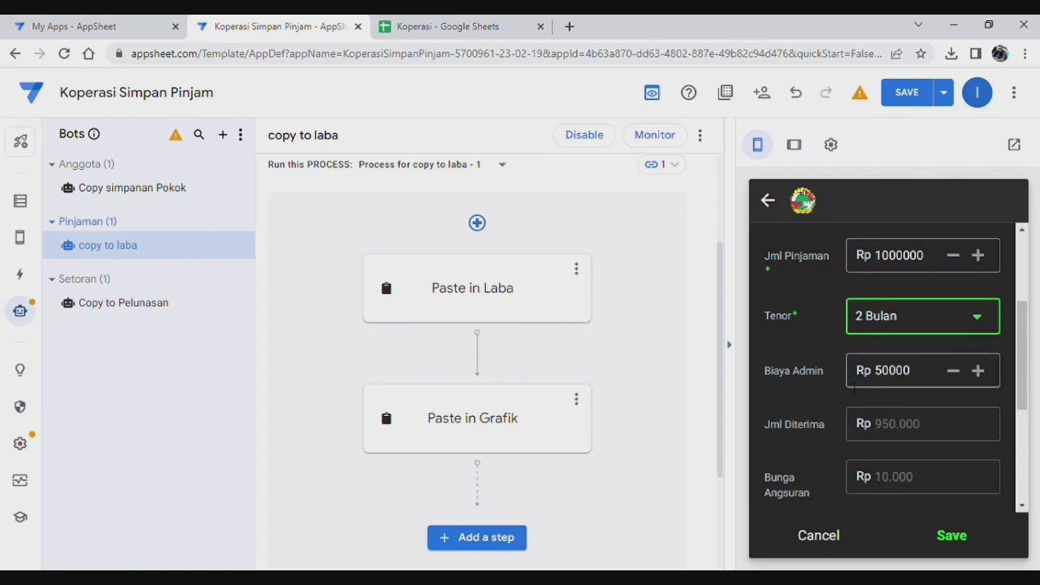
{"action": "scroll", "coordinate": [894, 418], "scroll_direction": "down", "scroll_amount": 5}
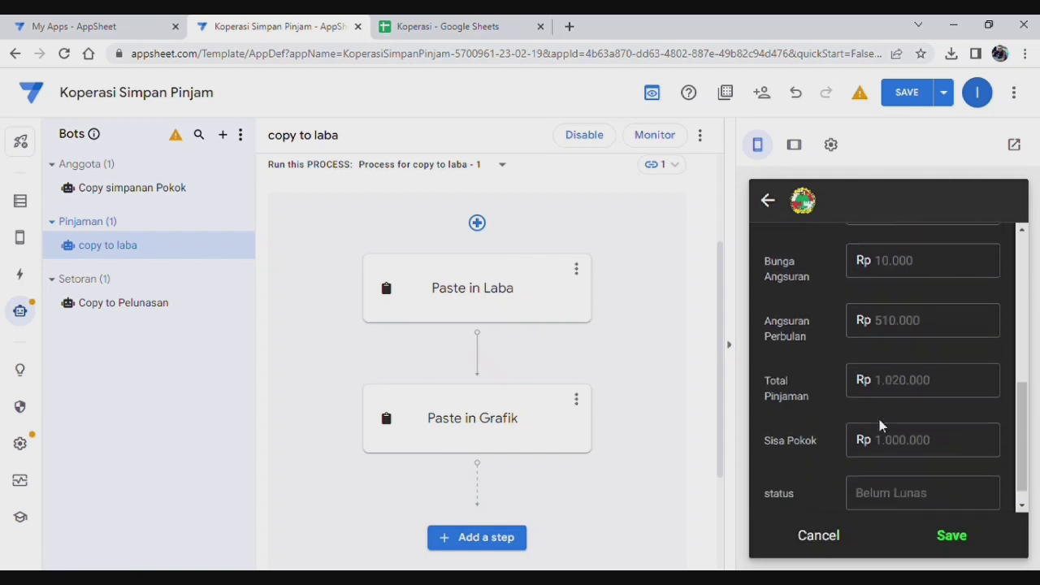
{"action": "scroll", "coordinate": [880, 425], "scroll_direction": "down", "scroll_amount": 1}
{"action": "left_click", "coordinate": [952, 535]}
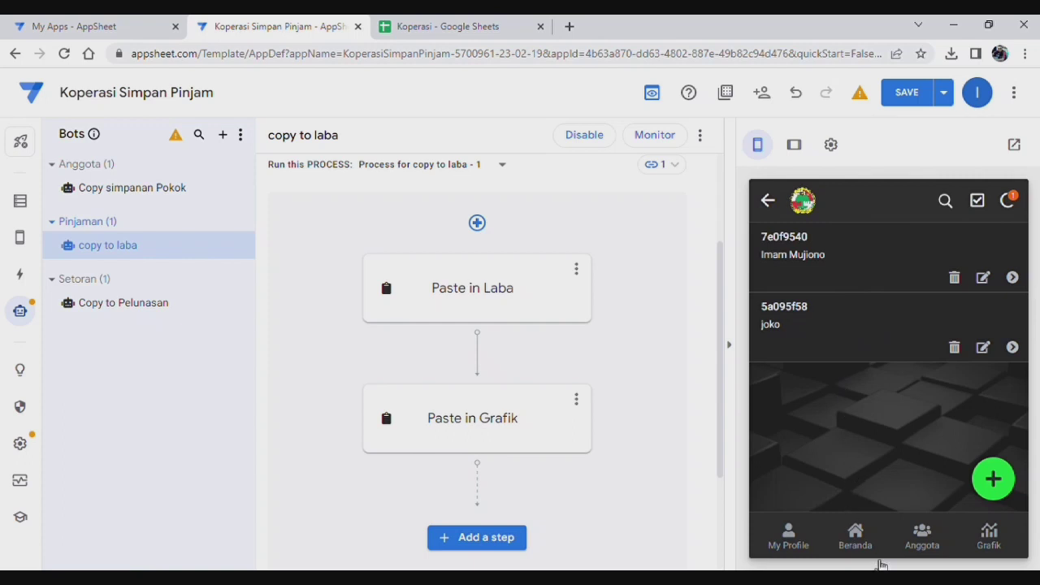
{"action": "left_click", "coordinate": [855, 535]}
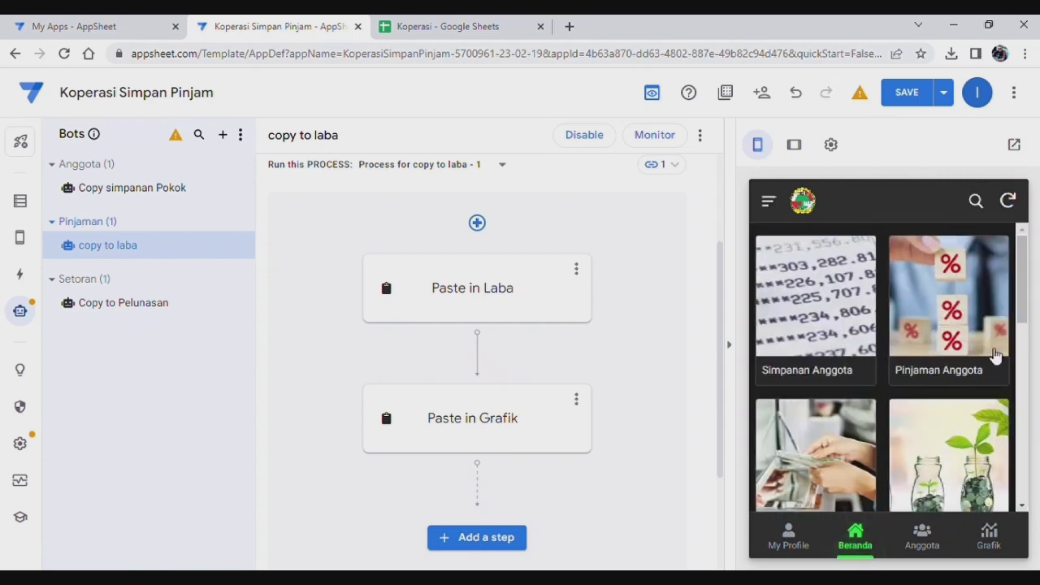
{"action": "scroll", "coordinate": [942, 375], "scroll_direction": "down", "scroll_amount": 2}
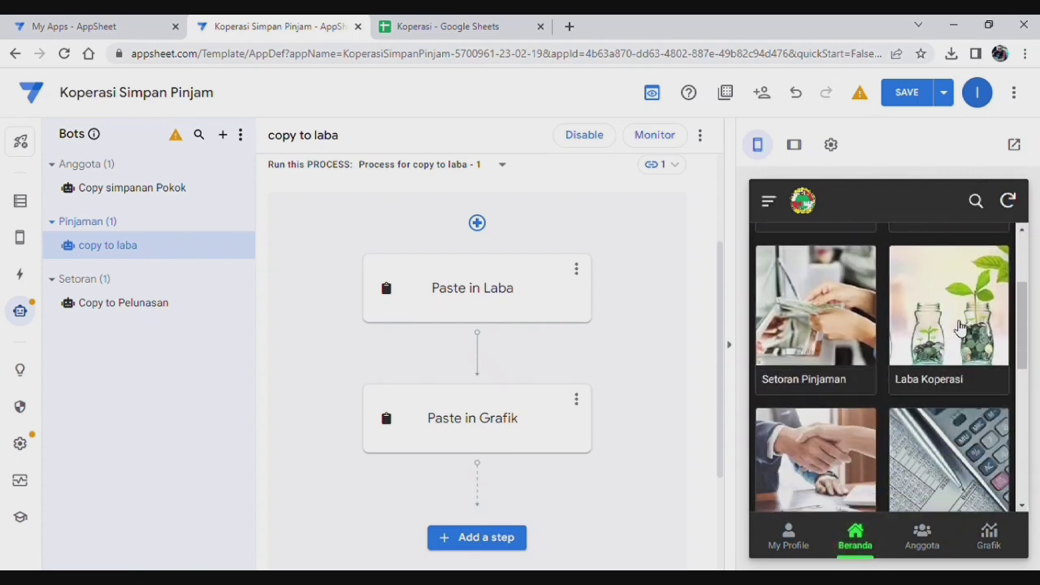
{"action": "left_click", "coordinate": [960, 326]}
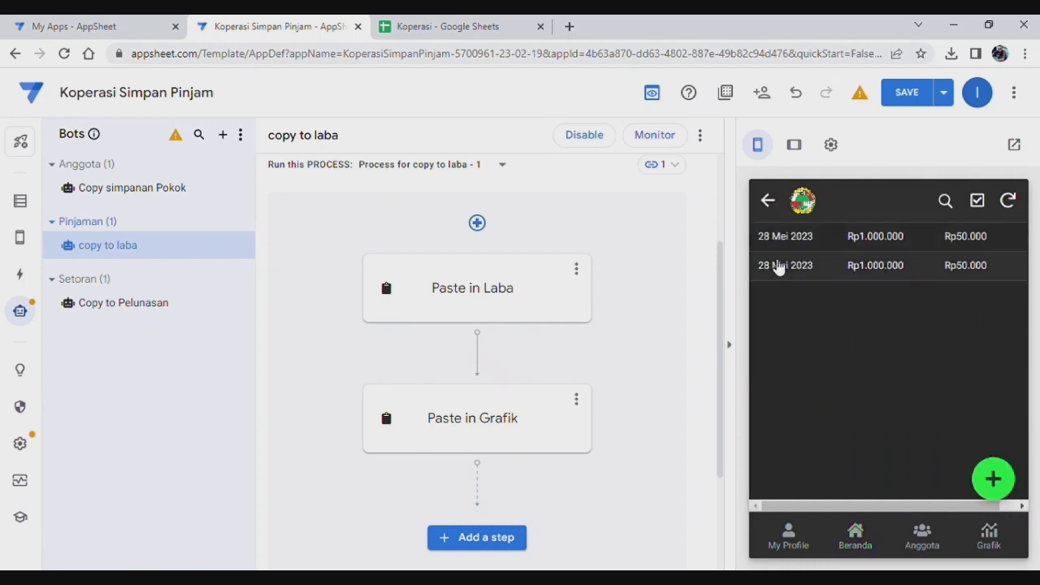
{"action": "left_click", "coordinate": [959, 268]}
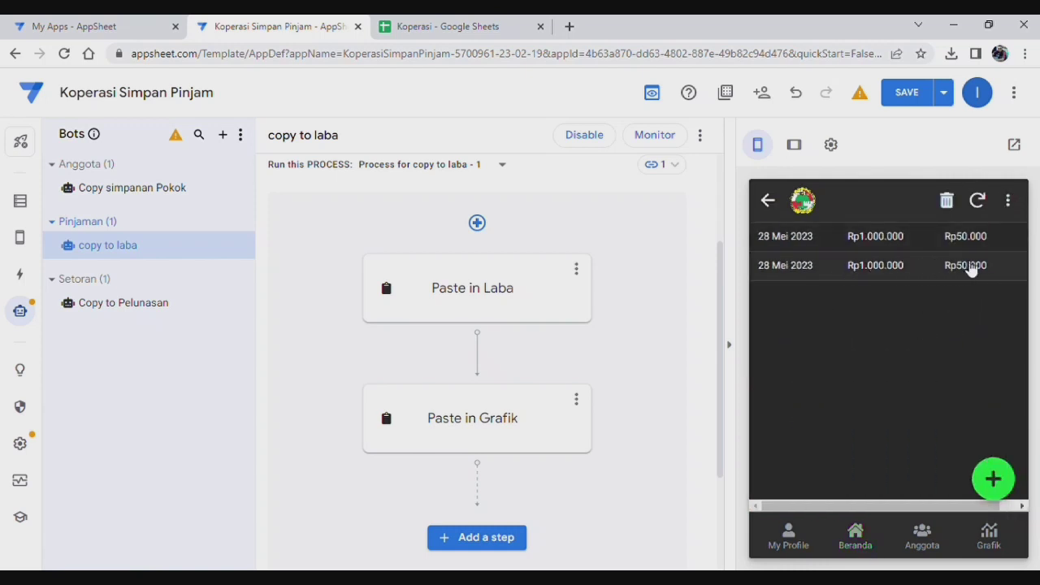
{"action": "scroll", "coordinate": [841, 370], "scroll_direction": "down", "scroll_amount": 2}
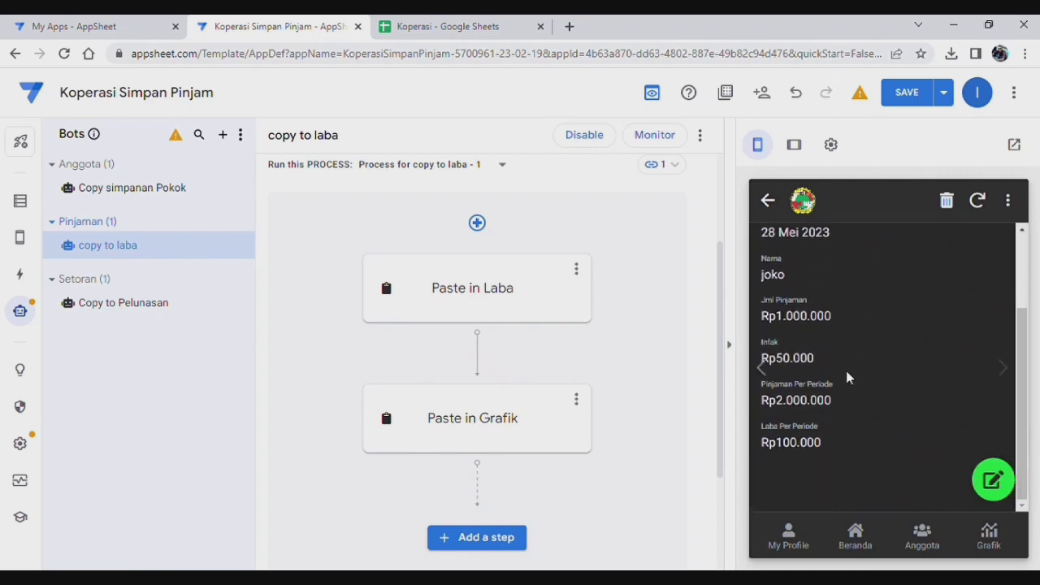
{"action": "scroll", "coordinate": [856, 389], "scroll_direction": "up", "scroll_amount": 2}
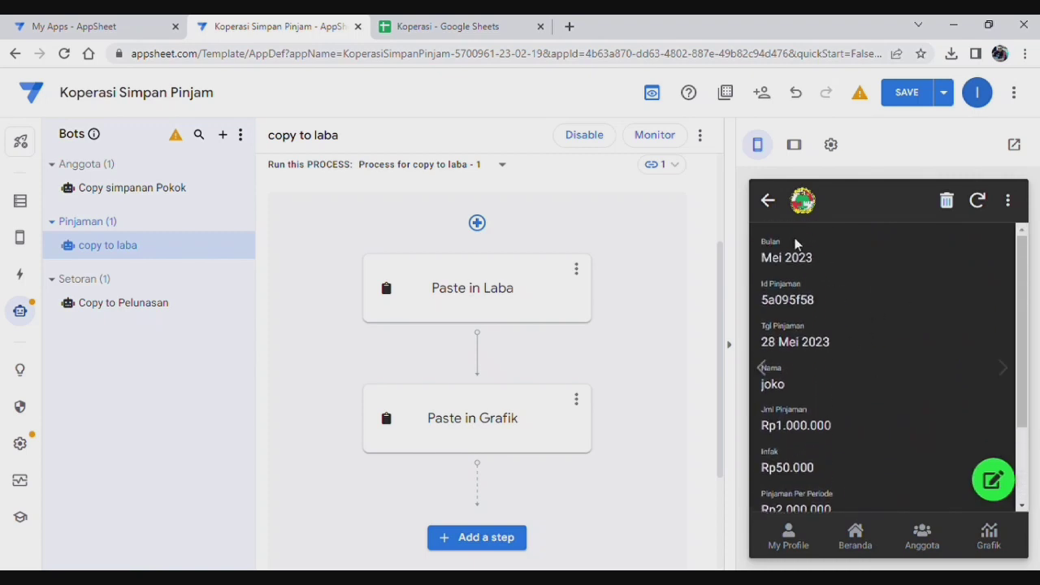
{"action": "left_click", "coordinate": [770, 201]}
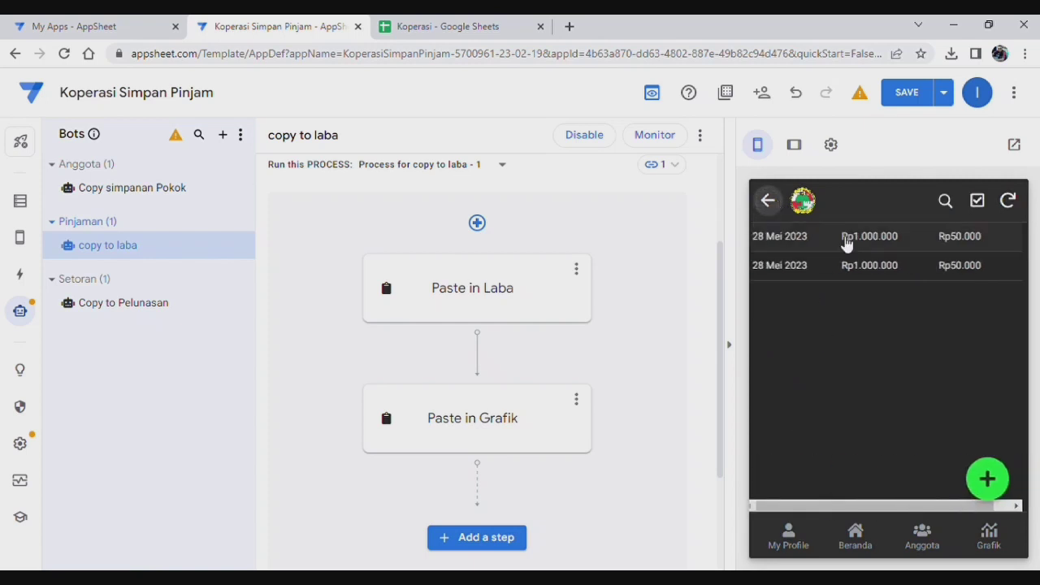
{"action": "left_click", "coordinate": [871, 537]}
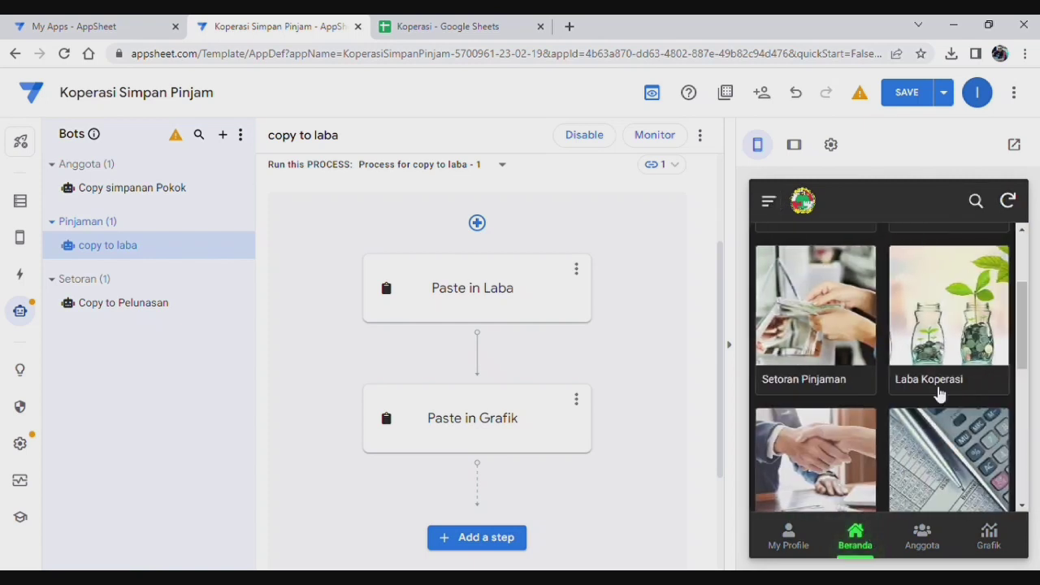
{"action": "scroll", "coordinate": [955, 439], "scroll_direction": "down", "scroll_amount": 1}
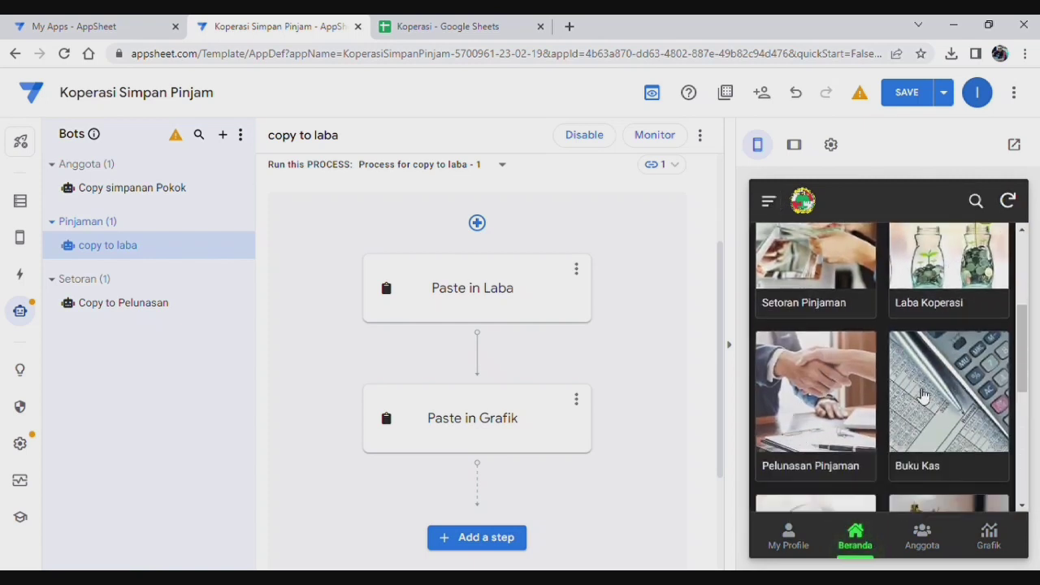
{"action": "scroll", "coordinate": [922, 395], "scroll_direction": "up", "scroll_amount": 3}
{"action": "left_click", "coordinate": [947, 333]}
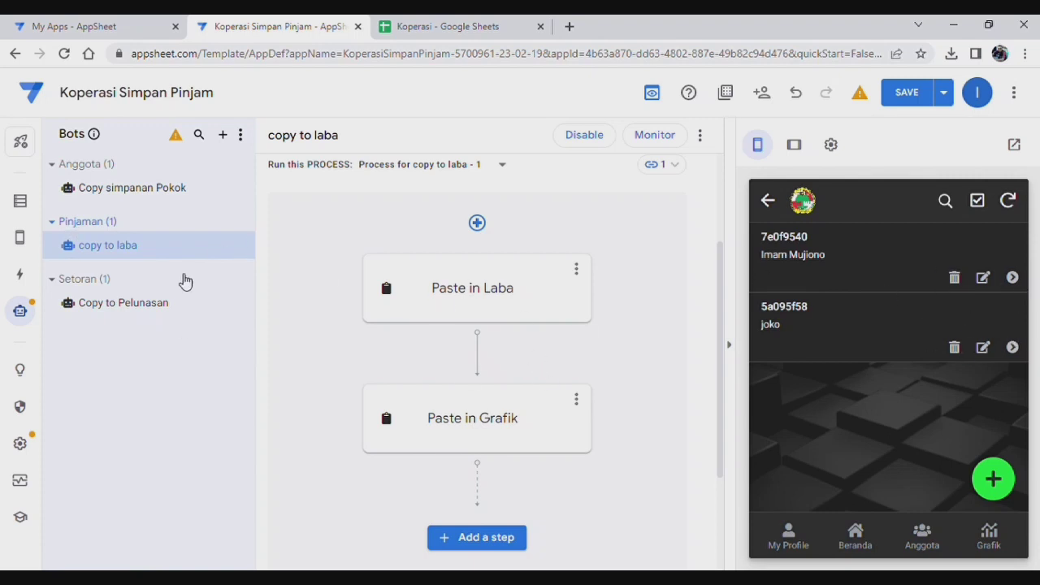
Step: Open the Pinjaman Anggota view settings and turn off Show action bar
{"action": "left_click", "coordinate": [18, 241]}
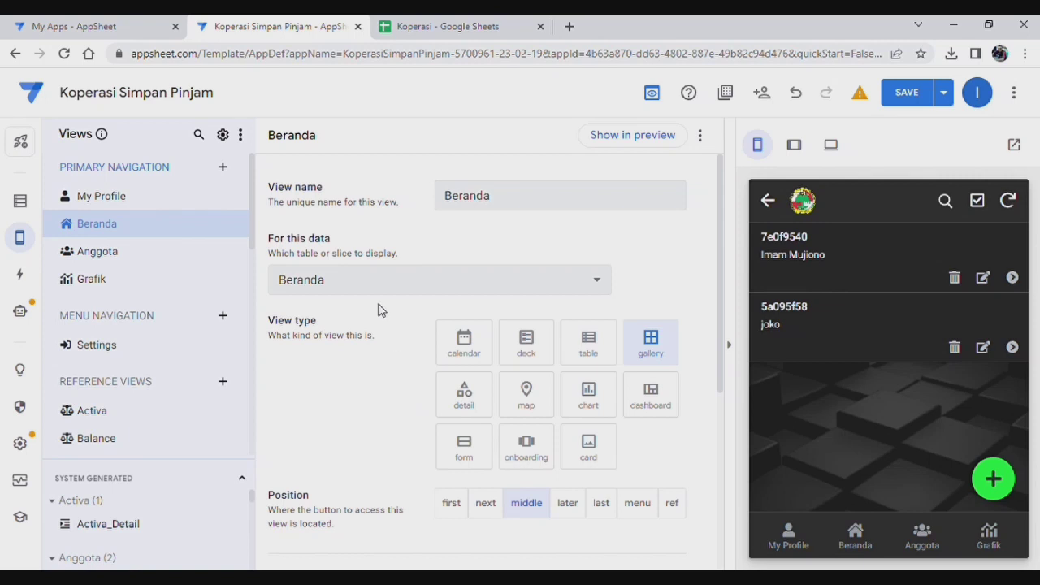
{"action": "scroll", "coordinate": [162, 394], "scroll_direction": "down", "scroll_amount": 3}
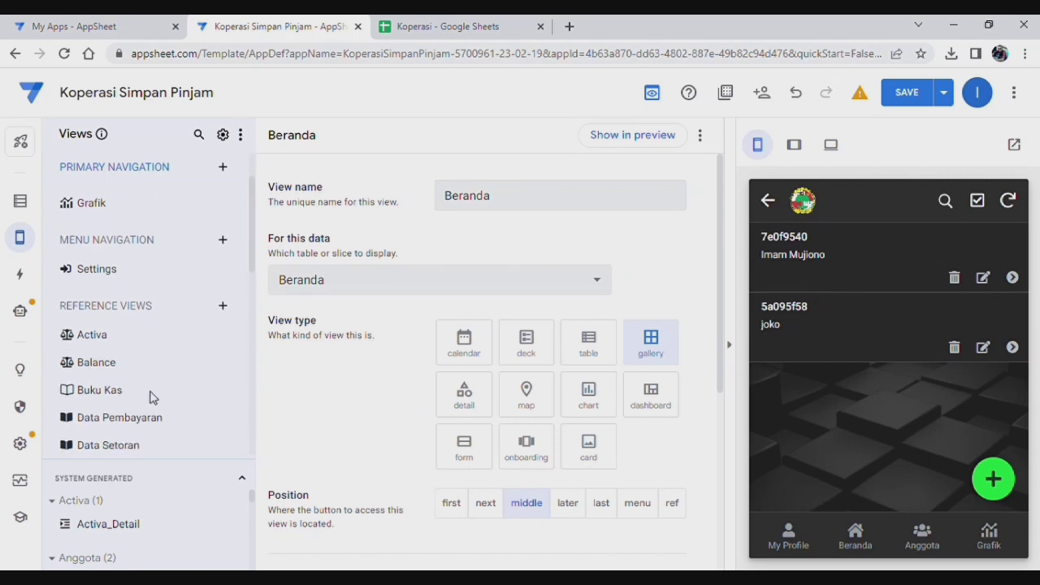
{"action": "scroll", "coordinate": [162, 388], "scroll_direction": "down", "scroll_amount": 2}
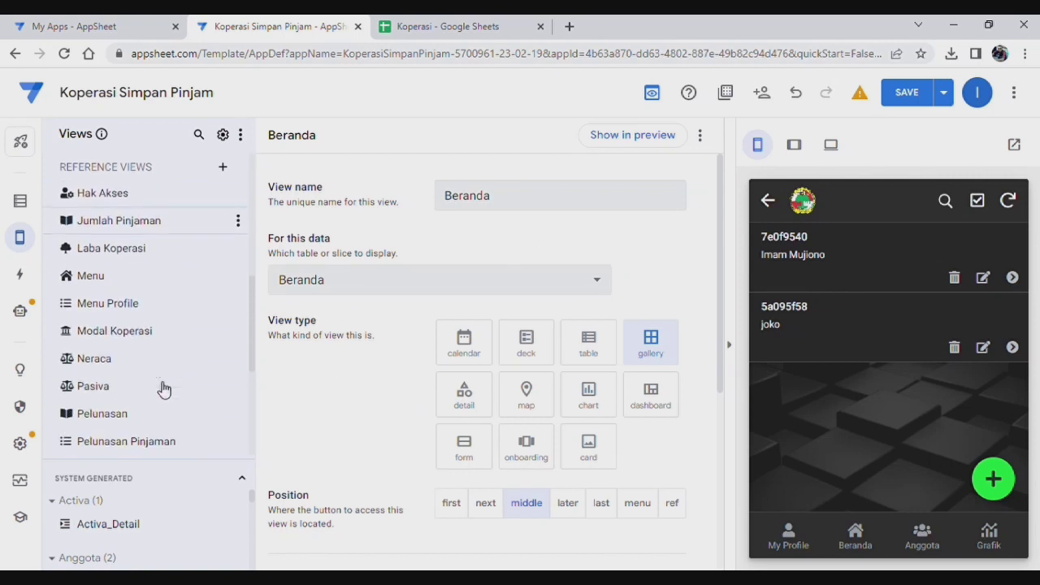
{"action": "scroll", "coordinate": [149, 379], "scroll_direction": "down", "scroll_amount": 3}
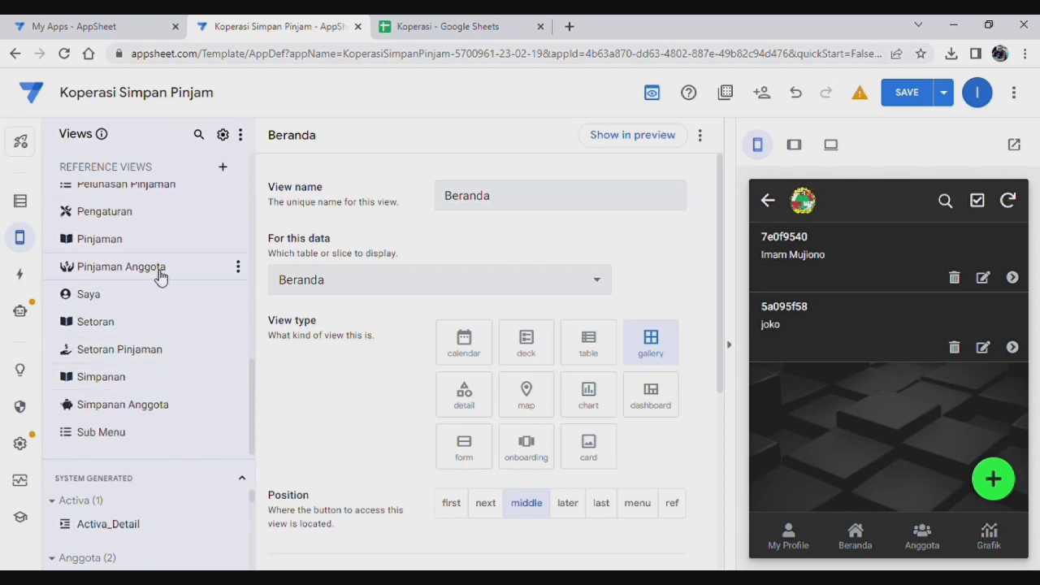
{"action": "left_click", "coordinate": [160, 277]}
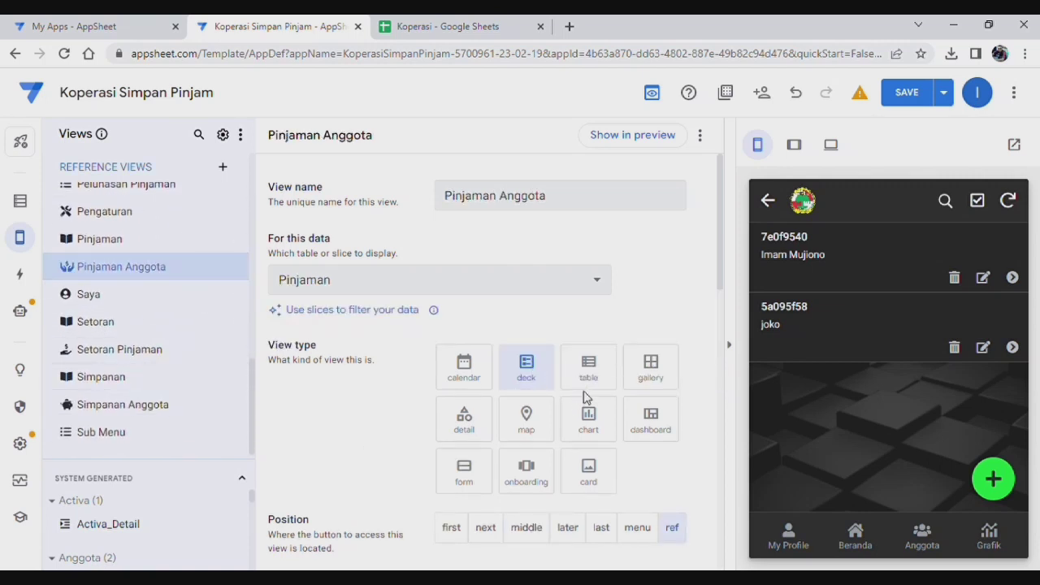
{"action": "scroll", "coordinate": [659, 435], "scroll_direction": "down", "scroll_amount": 7}
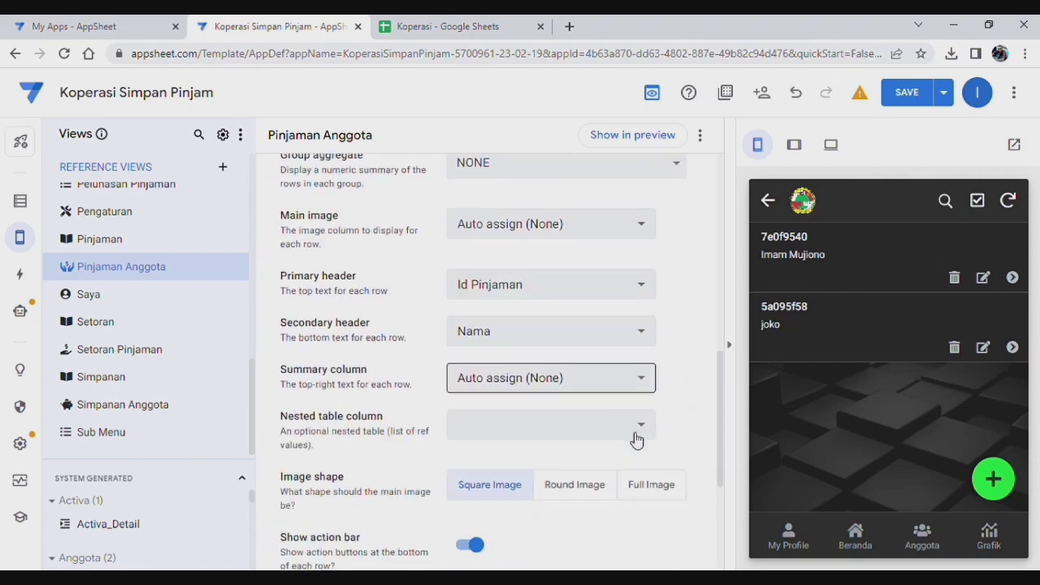
{"action": "scroll", "coordinate": [637, 439], "scroll_direction": "down", "scroll_amount": 3}
{"action": "left_click", "coordinate": [485, 306]}
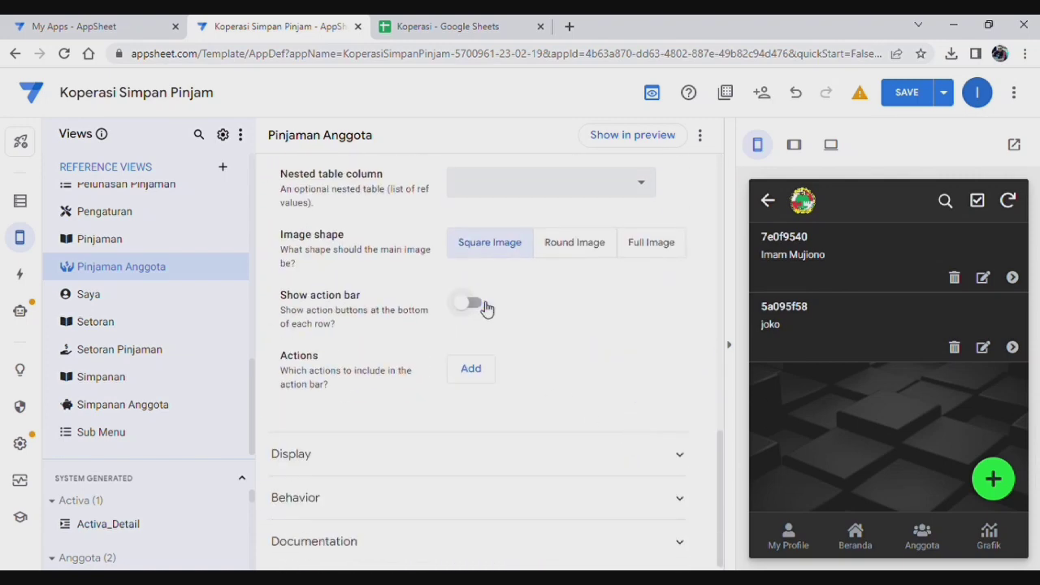
Step: Set the Pinjaman Anggota view's main image to None
{"action": "scroll", "coordinate": [580, 331], "scroll_direction": "up", "scroll_amount": 2}
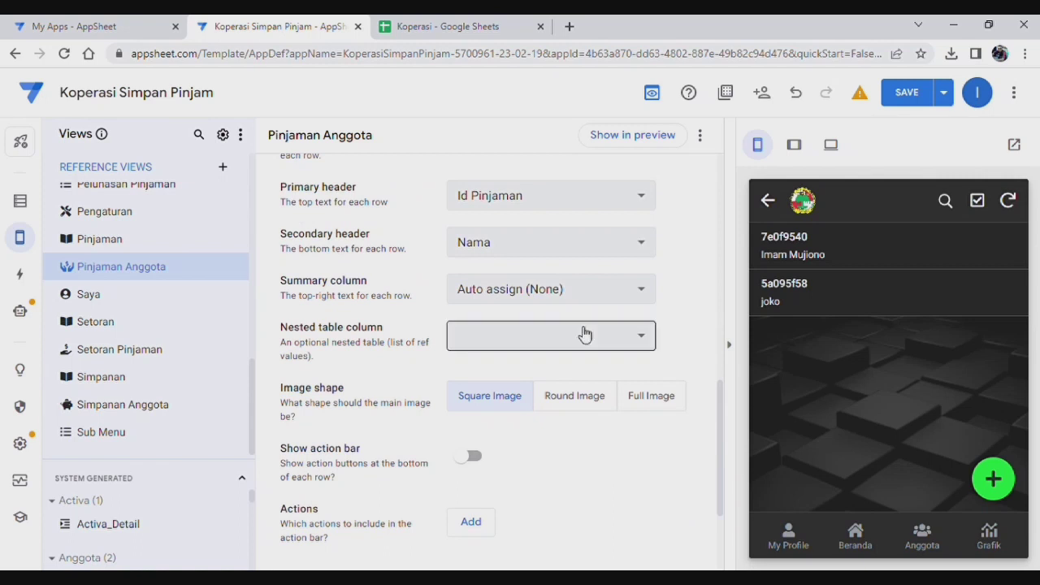
{"action": "scroll", "coordinate": [580, 331], "scroll_direction": "up", "scroll_amount": 2}
{"action": "scroll", "coordinate": [504, 269], "scroll_direction": "up", "scroll_amount": 1}
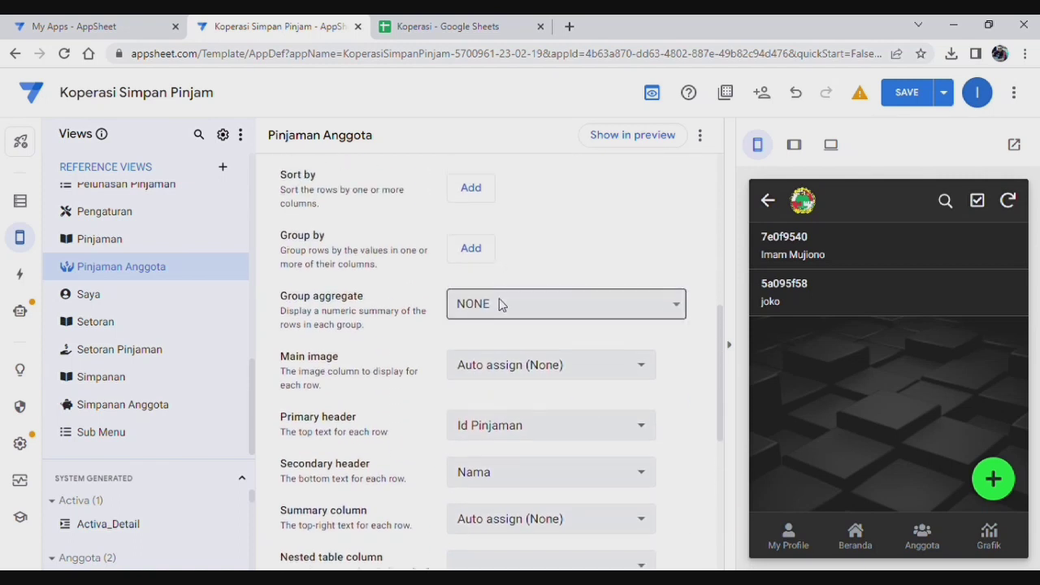
{"action": "left_click", "coordinate": [499, 300]}
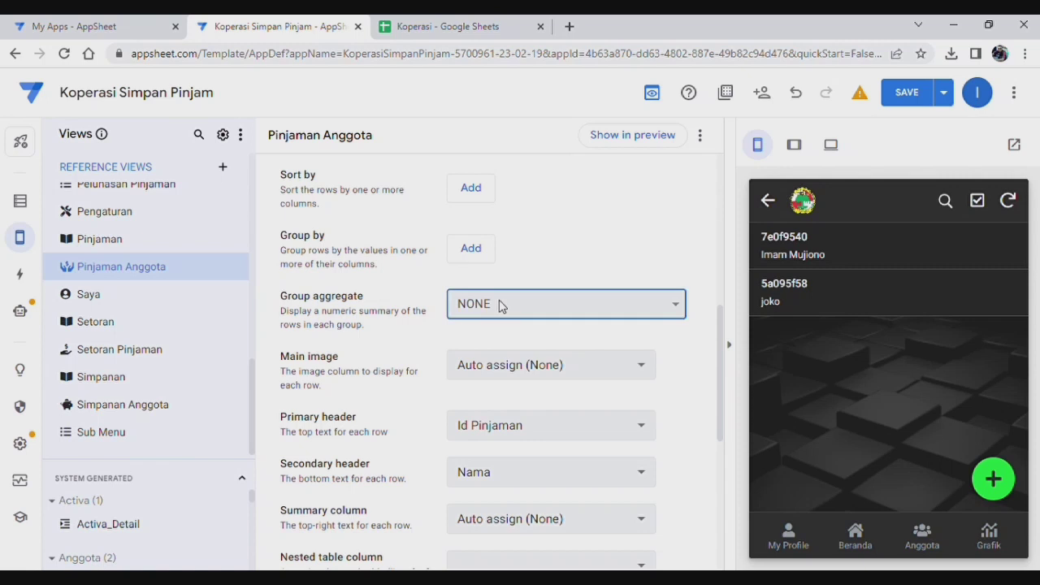
{"action": "left_click", "coordinate": [699, 295]}
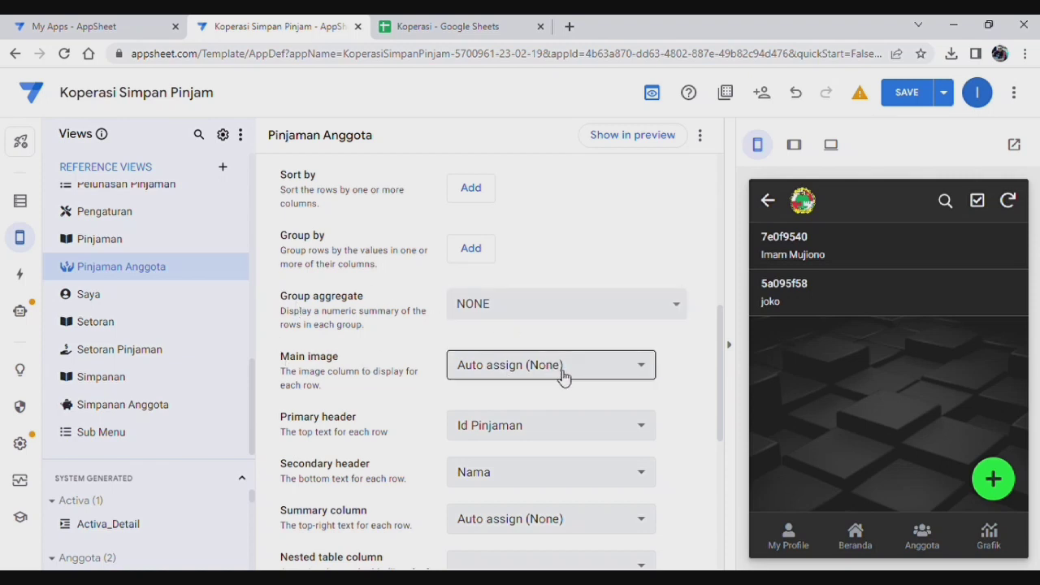
{"action": "scroll", "coordinate": [571, 390], "scroll_direction": "down", "scroll_amount": 1}
{"action": "left_click", "coordinate": [580, 291]}
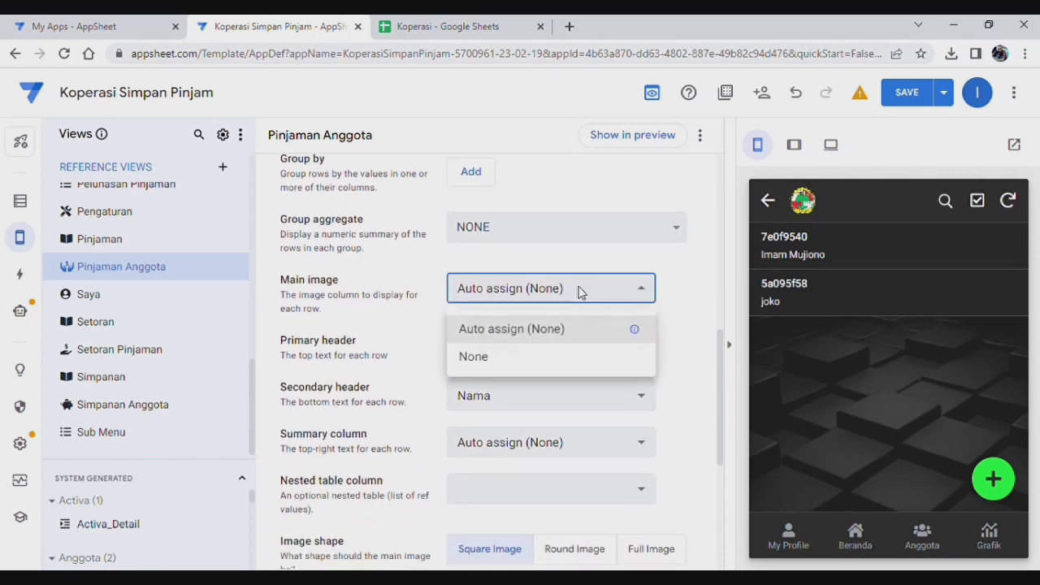
{"action": "left_click", "coordinate": [504, 356]}
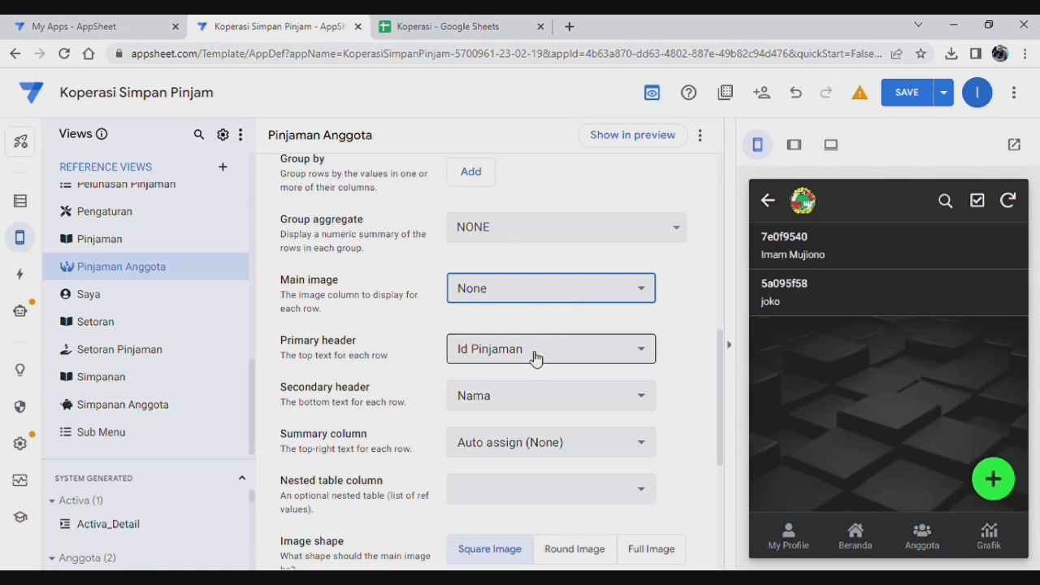
Step: Make Periode the primary header and Jml Pinjaman the summary column, then save
{"action": "left_click", "coordinate": [535, 356]}
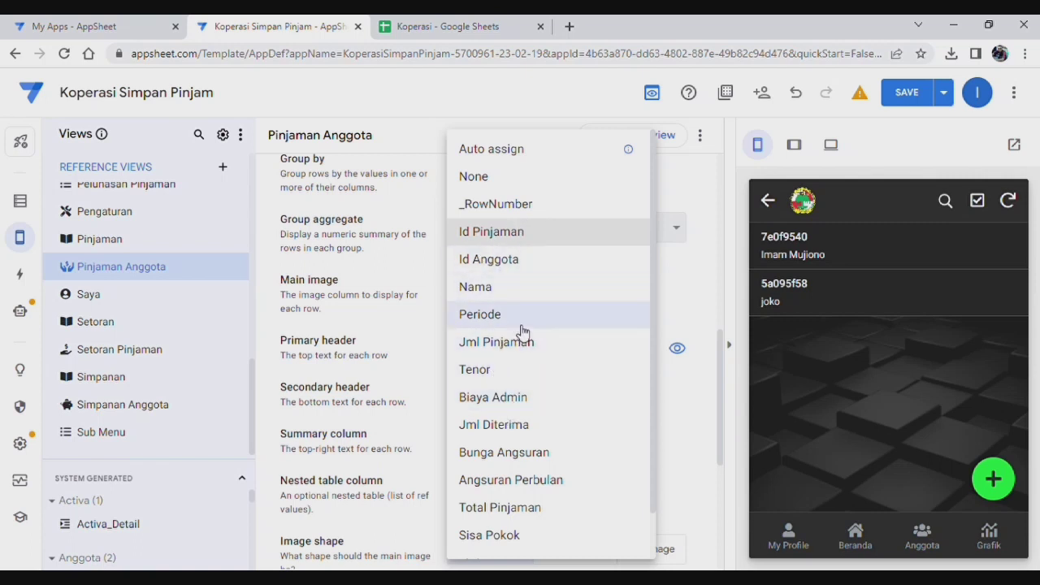
{"action": "left_click", "coordinate": [522, 316]}
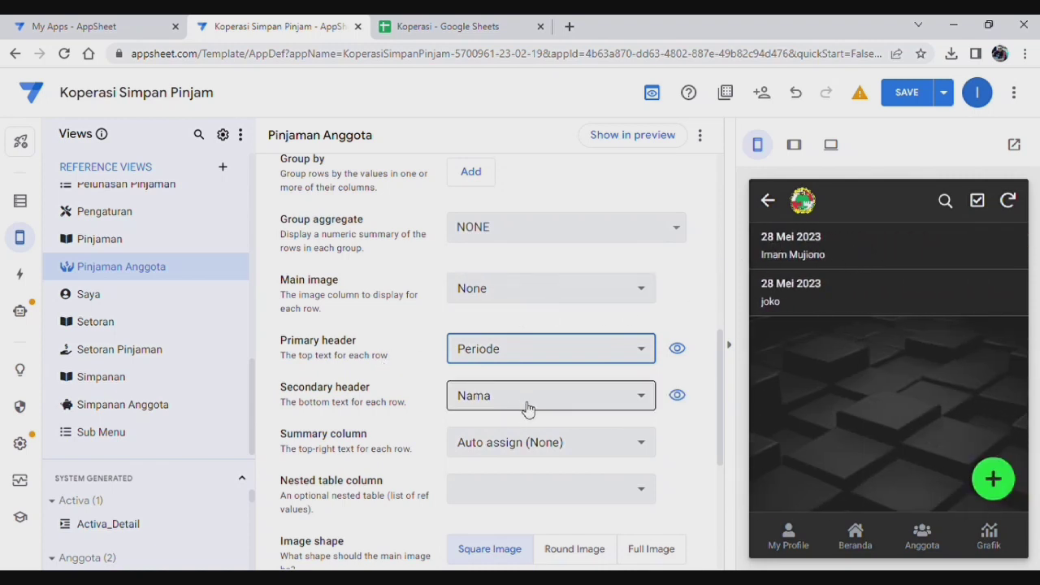
{"action": "left_click", "coordinate": [521, 452]}
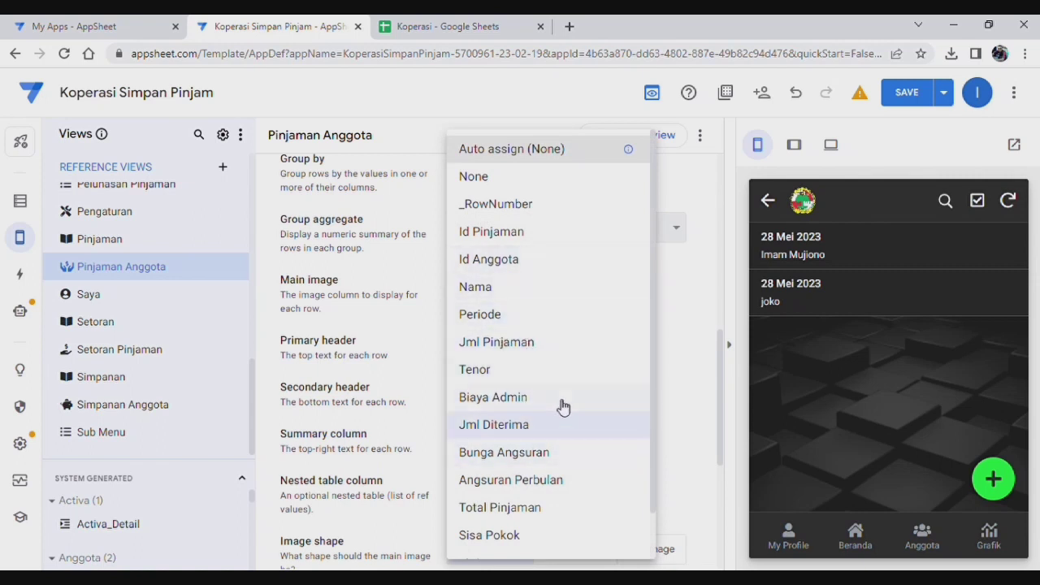
{"action": "left_click", "coordinate": [513, 344]}
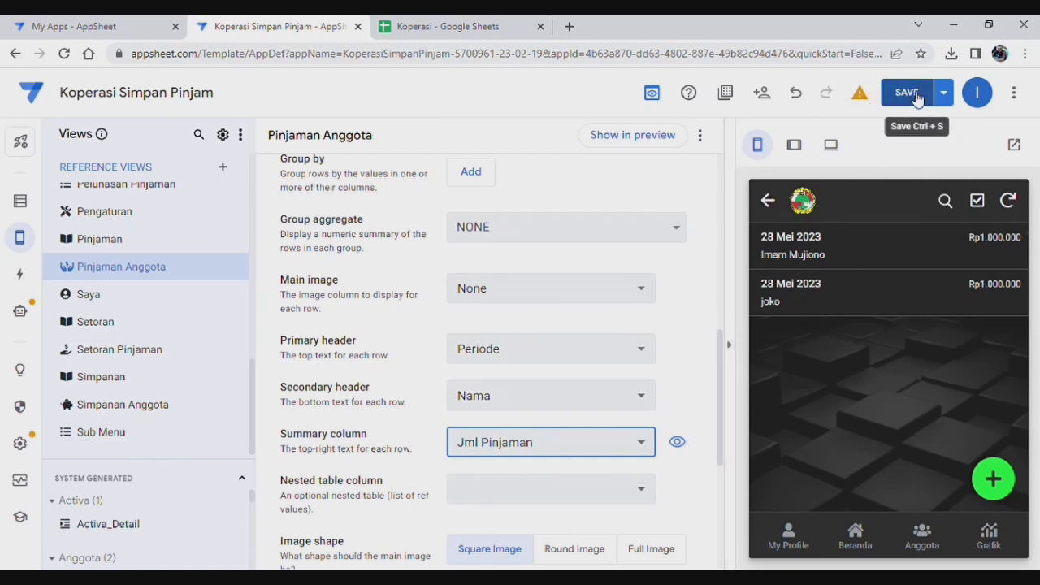
{"action": "left_click", "coordinate": [916, 96]}
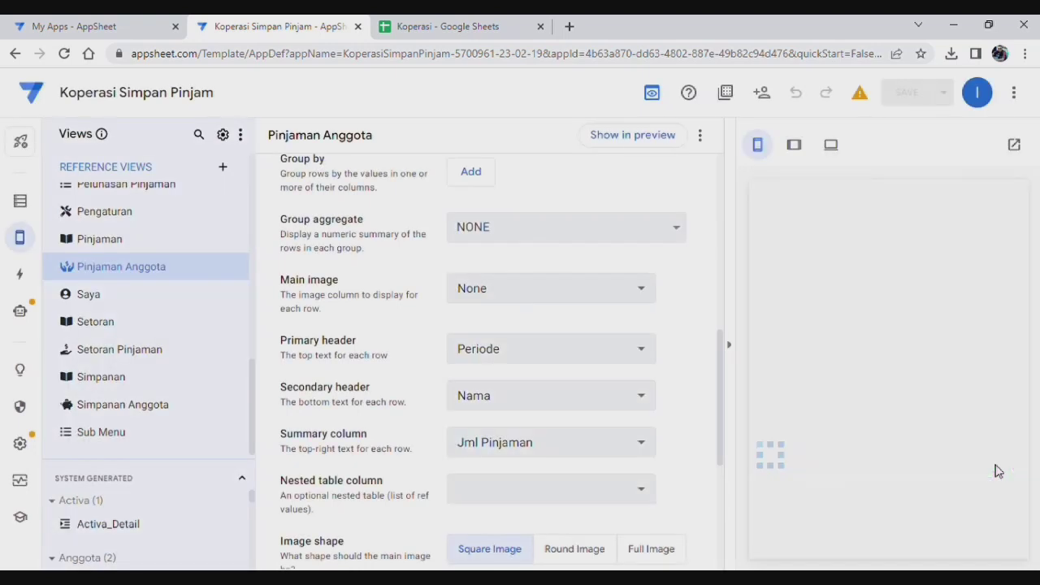
Step: Go to Automation Bots and select the Copy to Pelunasan bot under Setoran
{"action": "left_click", "coordinate": [20, 311]}
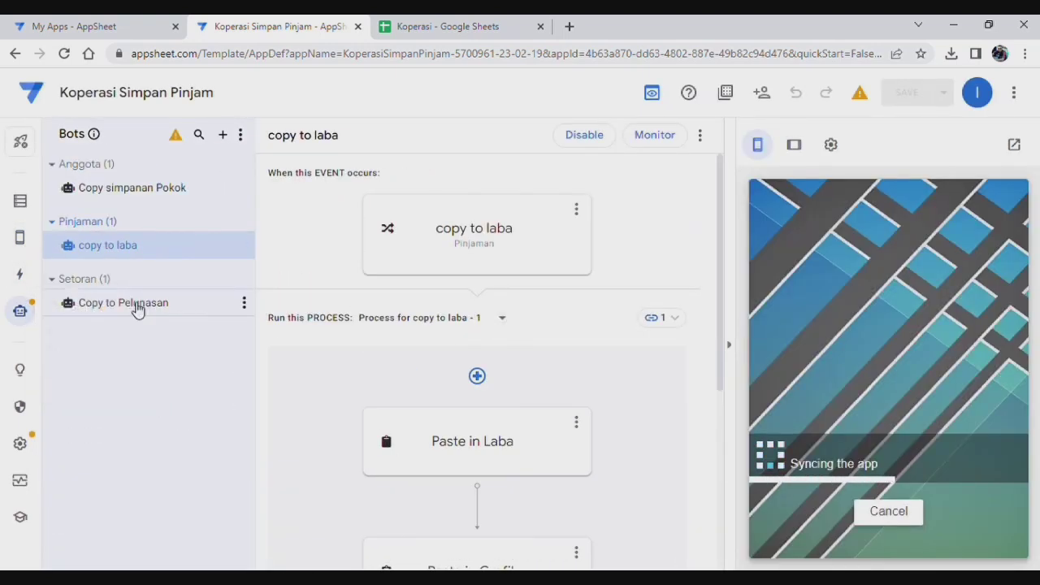
{"action": "left_click", "coordinate": [138, 310]}
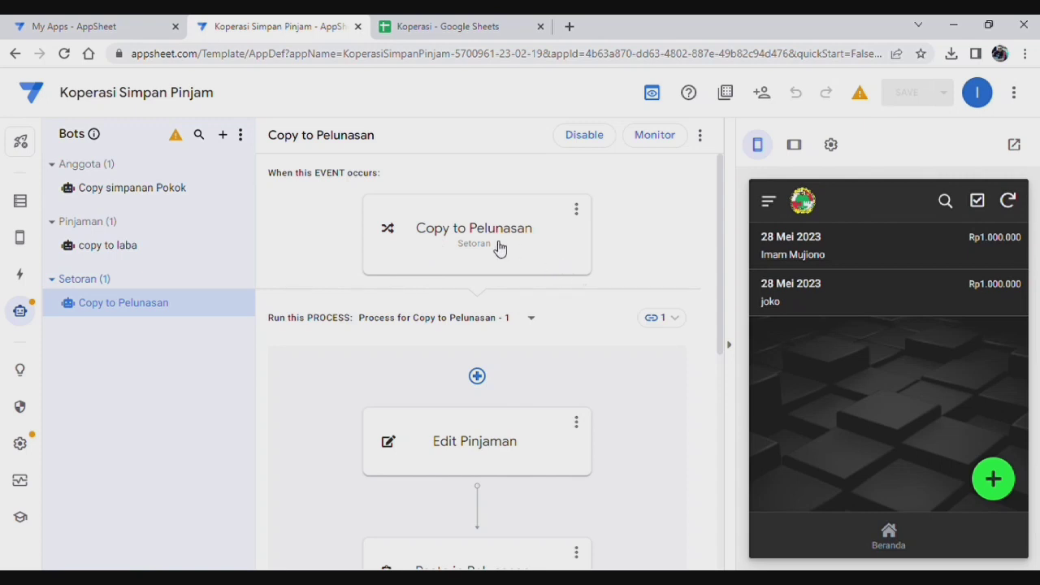
Step: In the Koperasi spreadsheet, view the Pelunasan and Pinjaman sheets, then return to the AppSheet editor
{"action": "left_click", "coordinate": [473, 27]}
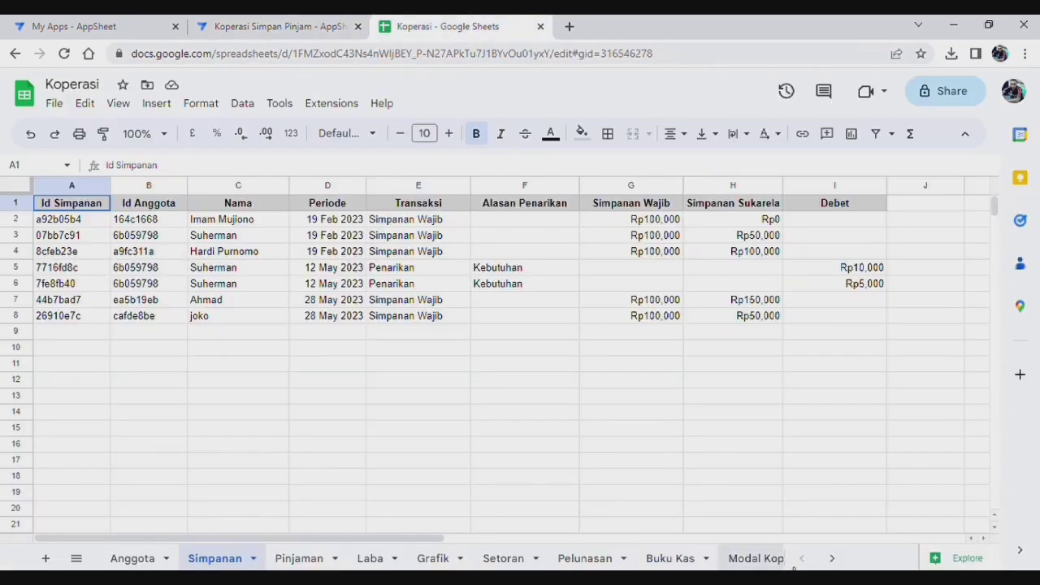
{"action": "left_click", "coordinate": [599, 560]}
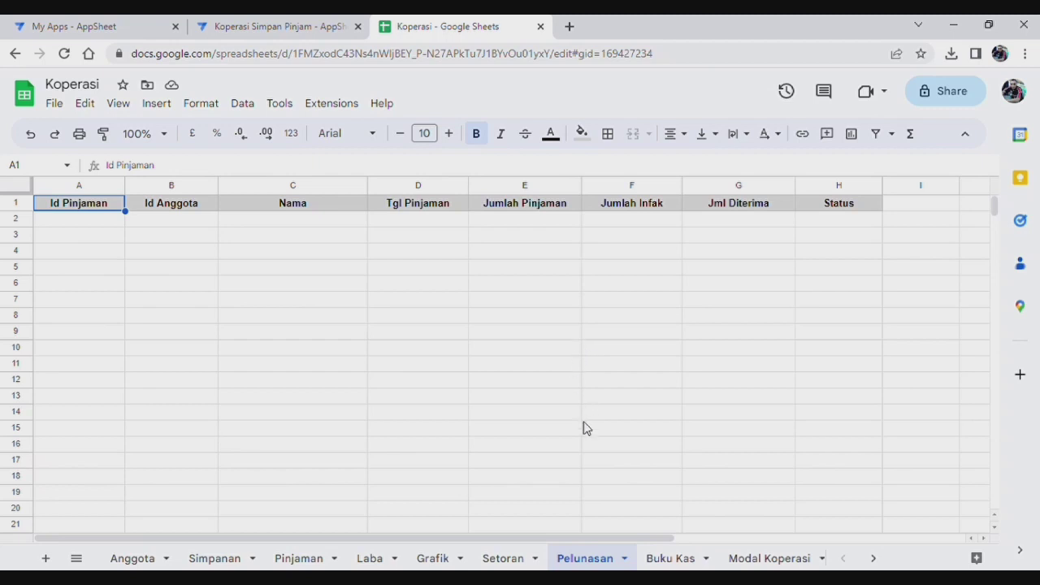
{"action": "left_click", "coordinate": [299, 559]}
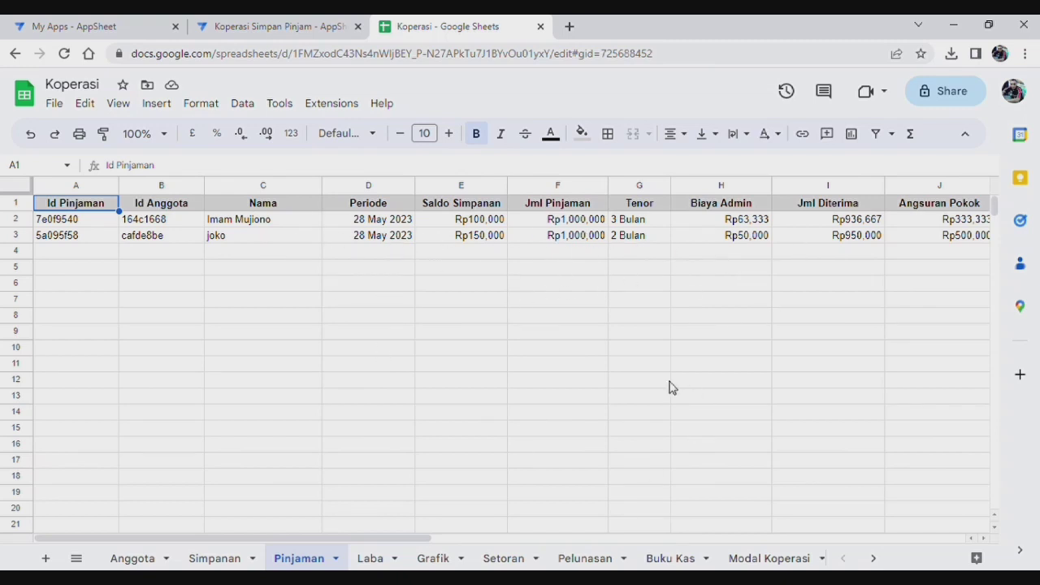
{"action": "left_click", "coordinate": [279, 26]}
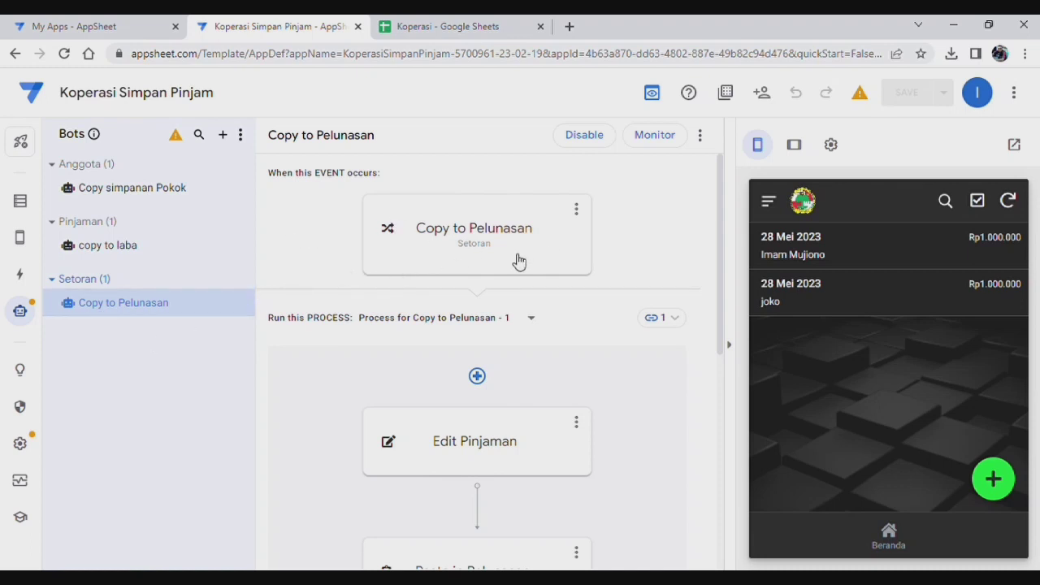
Step: Review the Copy to Pelunasan event condition matching Jumlah Pinjaman to the loan's Jml Pinjaman, and save it
{"action": "left_click", "coordinate": [483, 242]}
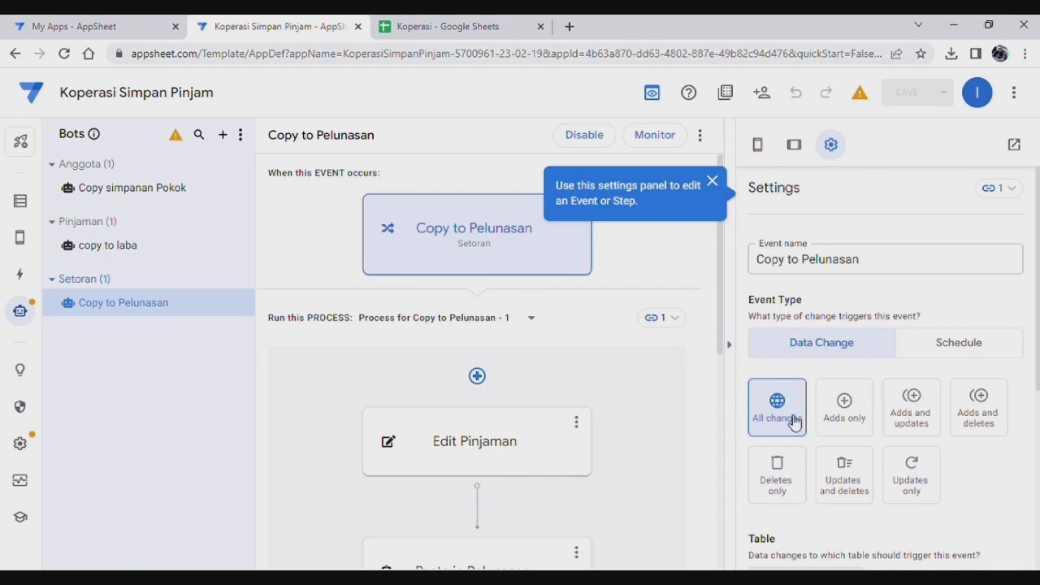
{"action": "scroll", "coordinate": [794, 422], "scroll_direction": "down", "scroll_amount": 3}
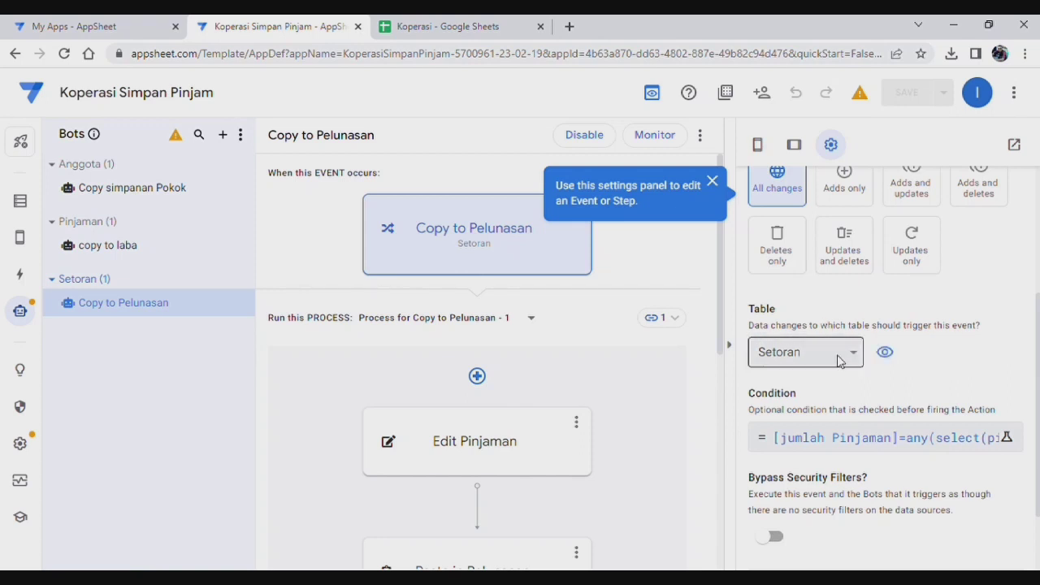
{"action": "scroll", "coordinate": [887, 420], "scroll_direction": "down", "scroll_amount": 1}
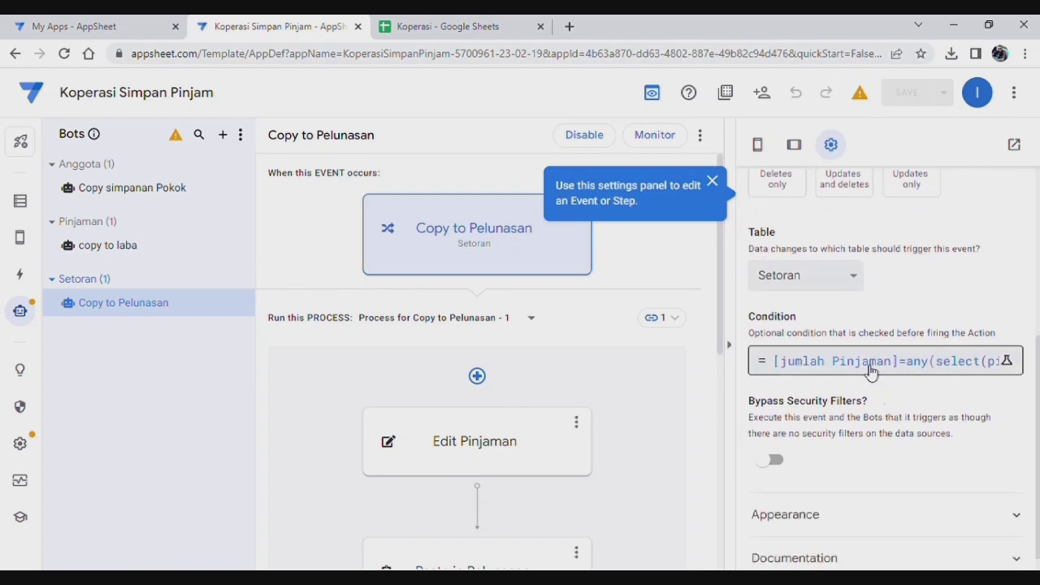
{"action": "left_click", "coordinate": [864, 365]}
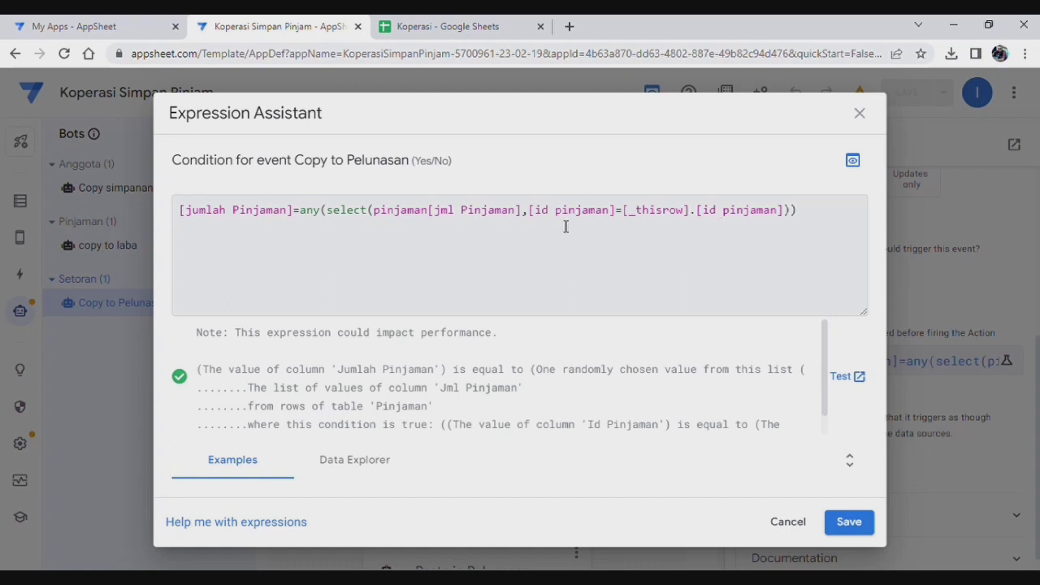
{"action": "left_click", "coordinate": [852, 523]}
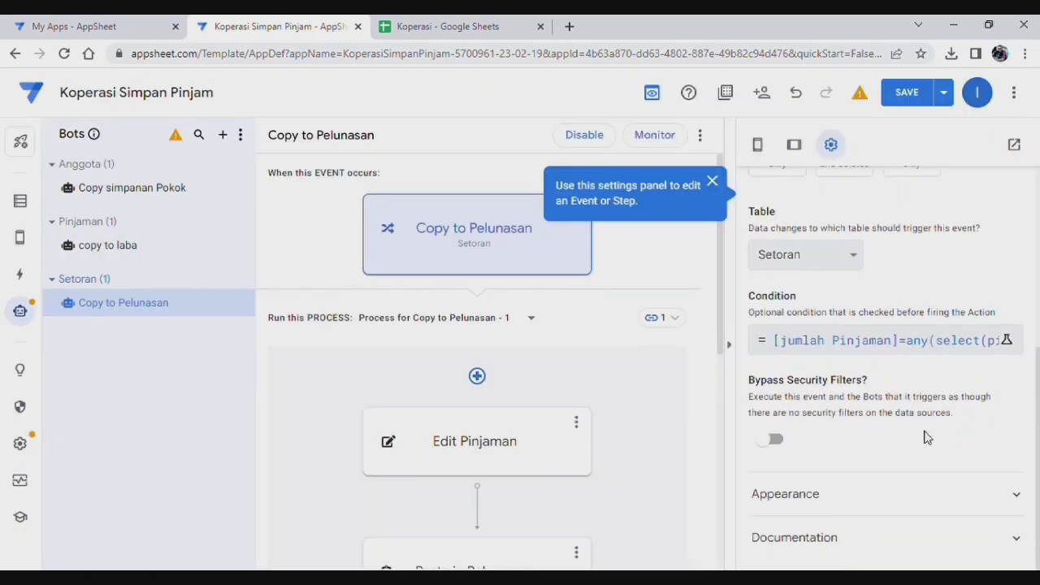
{"action": "scroll", "coordinate": [925, 435], "scroll_direction": "up", "scroll_amount": 3}
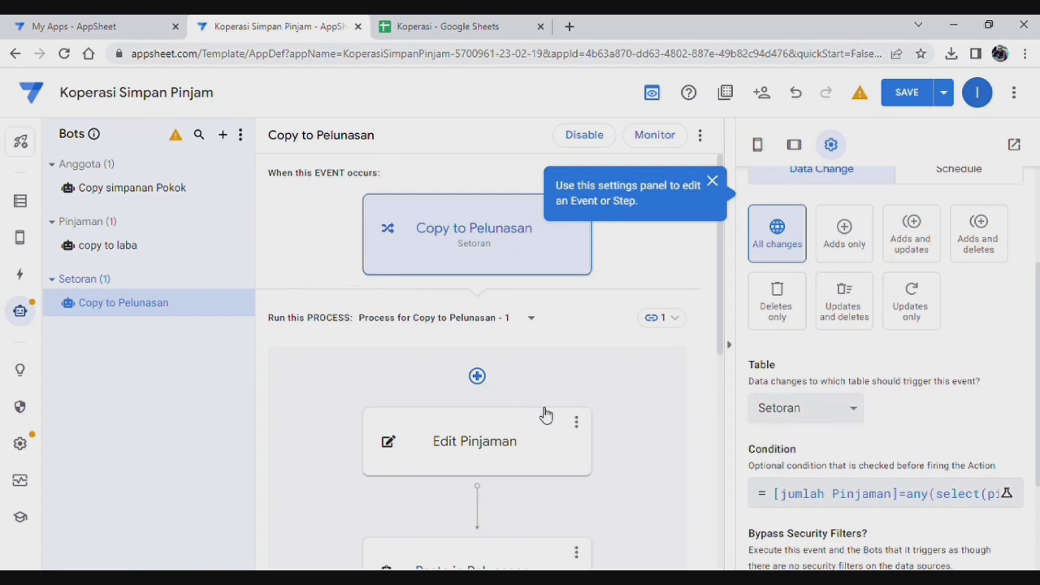
Step: Inspect the Edit Pinjaman step: Update Pinjaman with total pinjaman, sisa pokok and biaya admin inputs
{"action": "scroll", "coordinate": [546, 414], "scroll_direction": "down", "scroll_amount": 1}
{"action": "left_click", "coordinate": [494, 372]}
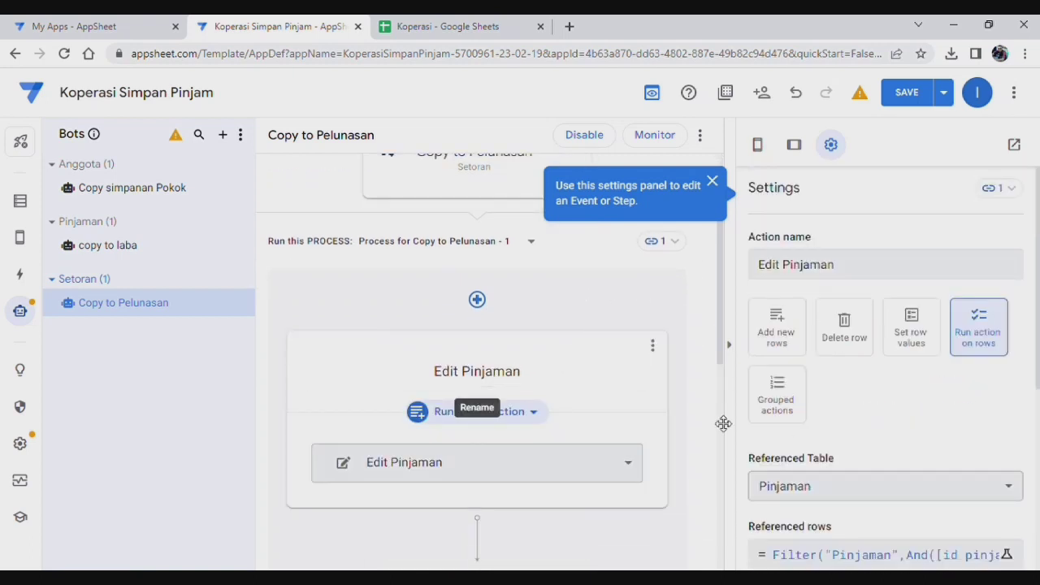
{"action": "scroll", "coordinate": [894, 394], "scroll_direction": "down", "scroll_amount": 1}
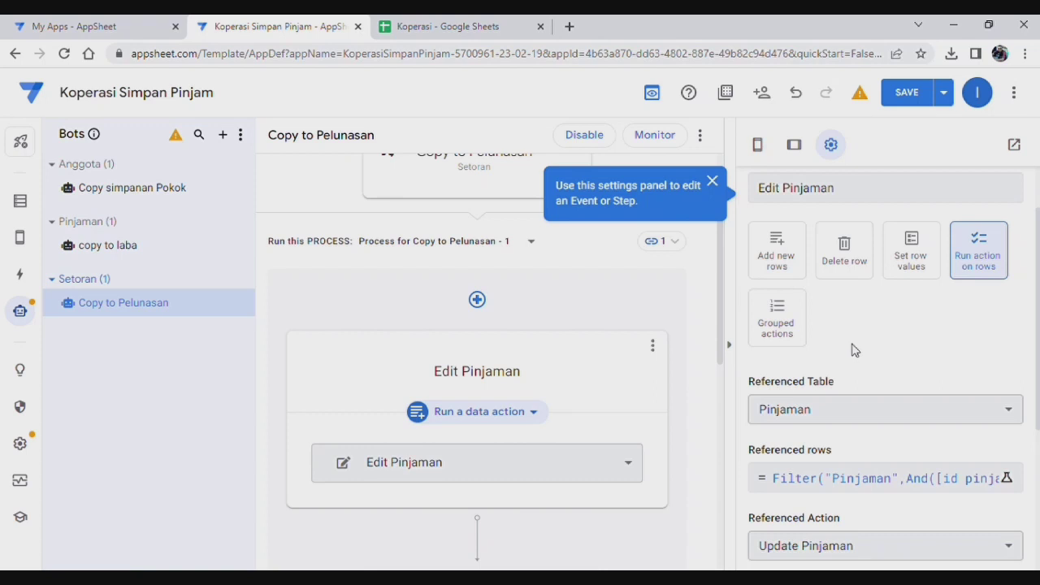
{"action": "scroll", "coordinate": [853, 350], "scroll_direction": "down", "scroll_amount": 1}
{"action": "scroll", "coordinate": [855, 348], "scroll_direction": "up", "scroll_amount": 1}
{"action": "scroll", "coordinate": [855, 346], "scroll_direction": "down", "scroll_amount": 1}
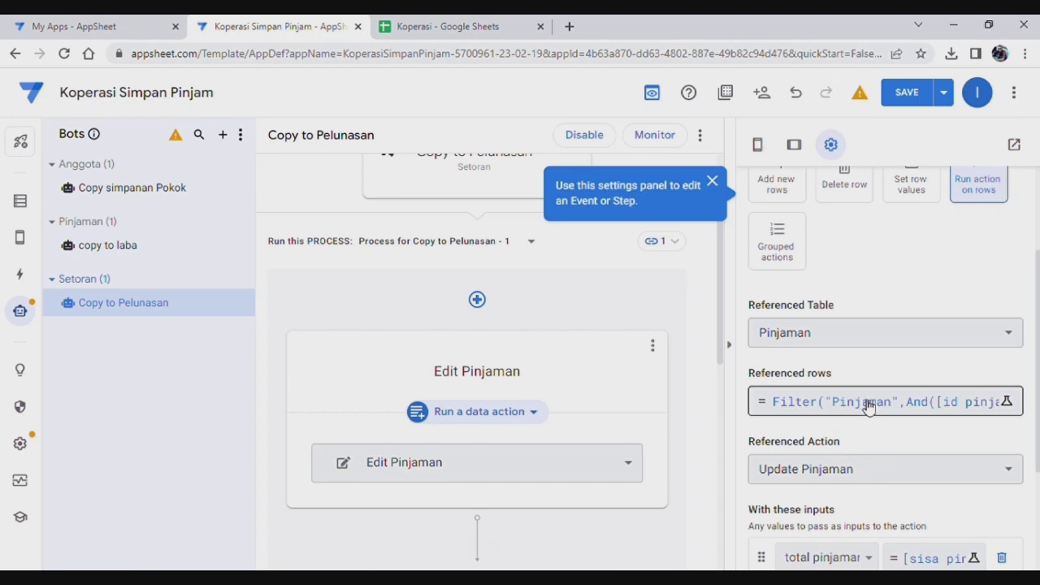
{"action": "scroll", "coordinate": [868, 393], "scroll_direction": "down", "scroll_amount": 1}
{"action": "scroll", "coordinate": [875, 337], "scroll_direction": "up", "scroll_amount": 3}
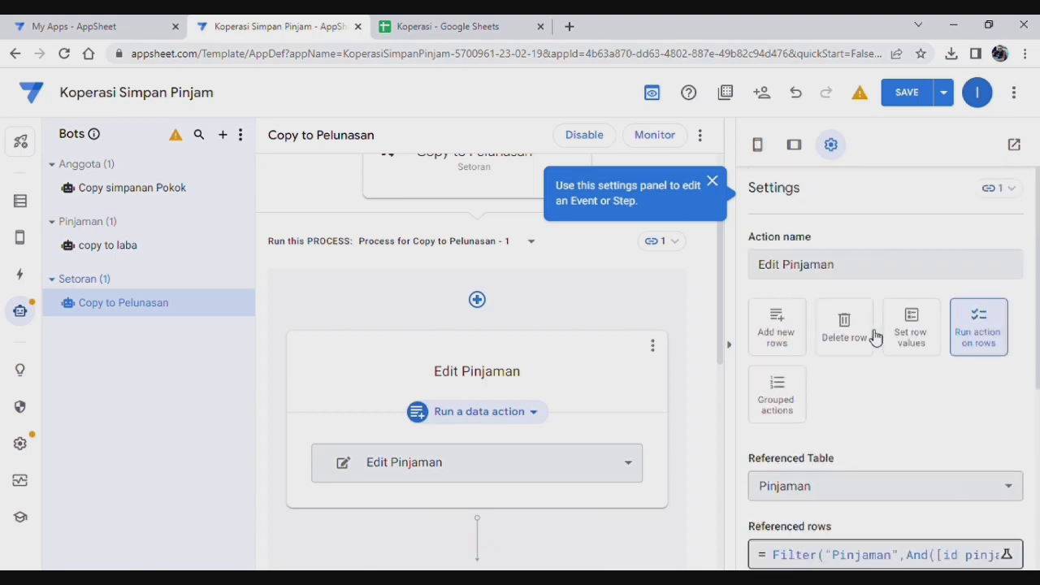
{"action": "scroll", "coordinate": [859, 367], "scroll_direction": "down", "scroll_amount": 2}
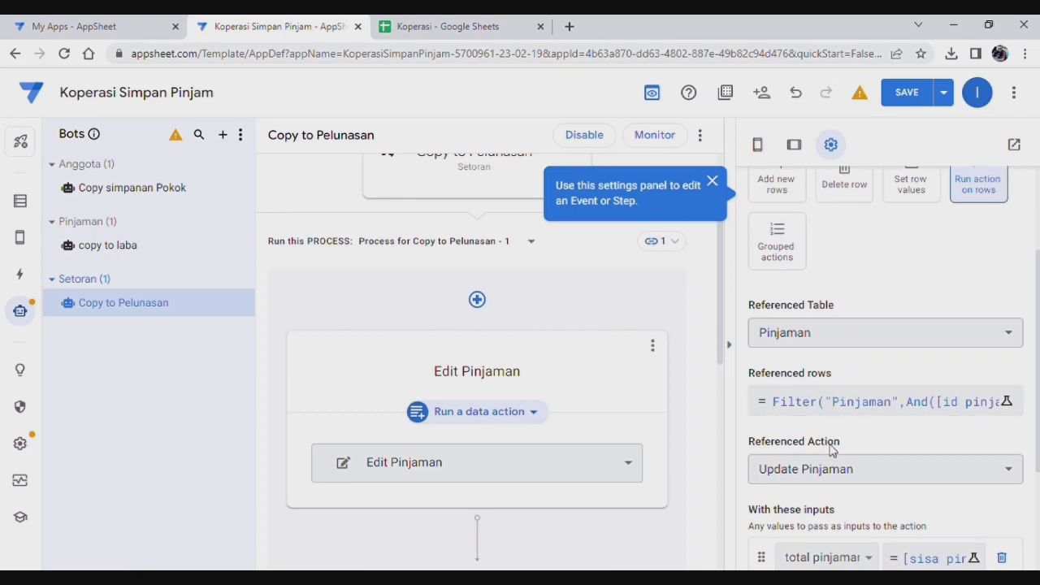
{"action": "scroll", "coordinate": [835, 450], "scroll_direction": "up", "scroll_amount": 1}
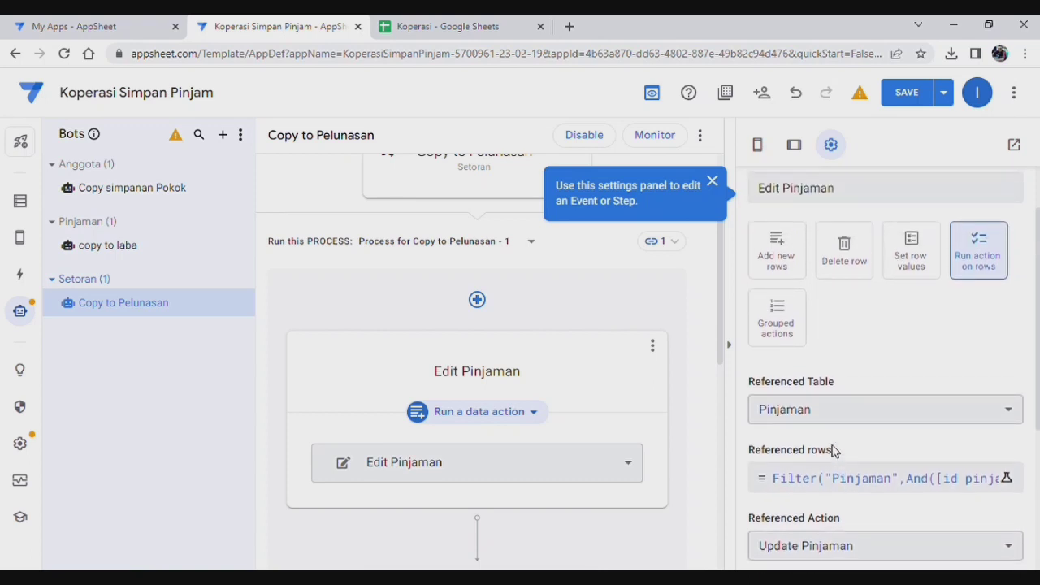
{"action": "scroll", "coordinate": [835, 450], "scroll_direction": "down", "scroll_amount": 2}
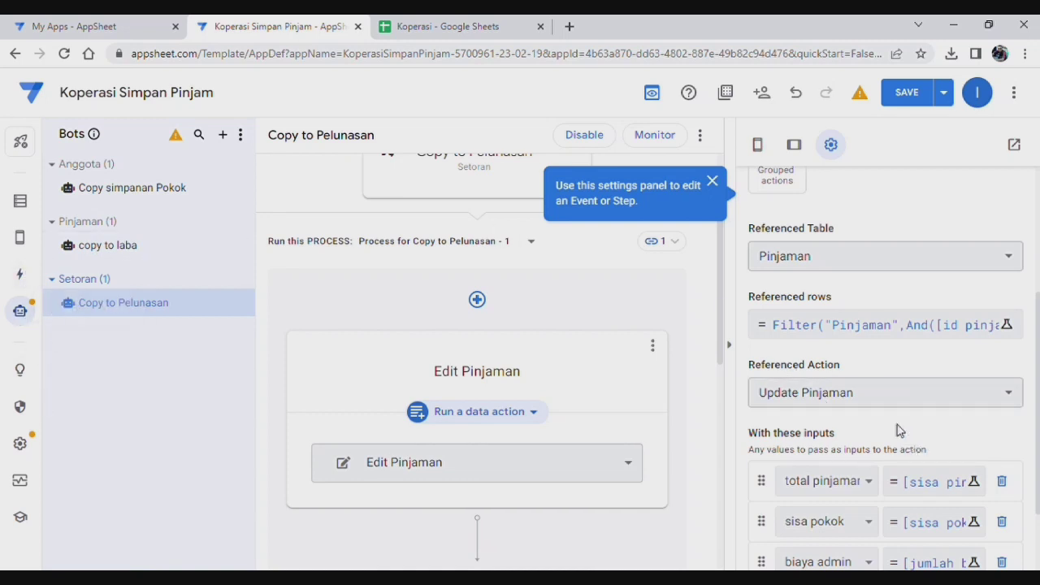
{"action": "scroll", "coordinate": [874, 368], "scroll_direction": "down", "scroll_amount": 1}
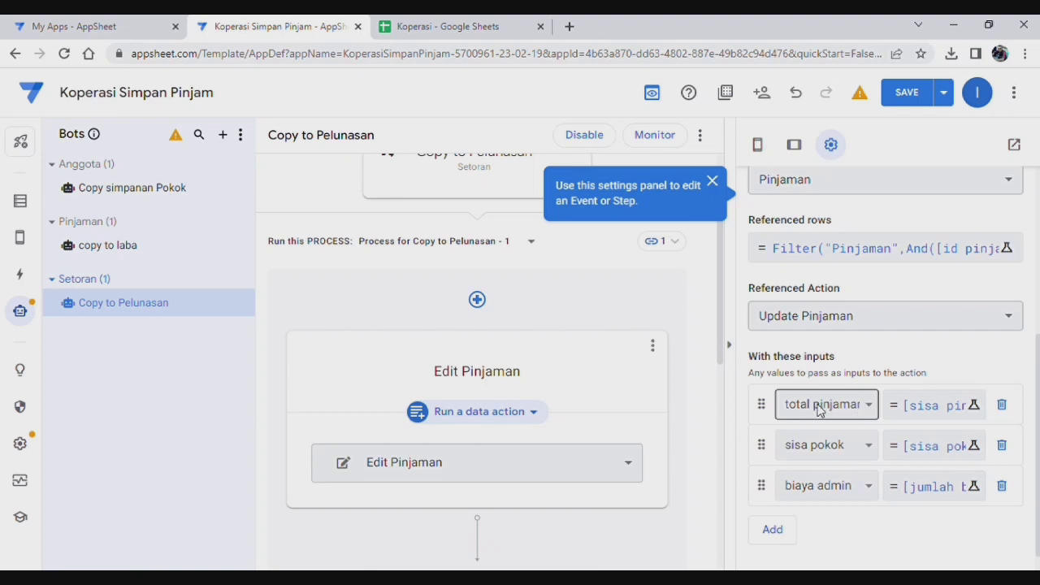
{"action": "left_click", "coordinate": [913, 405]}
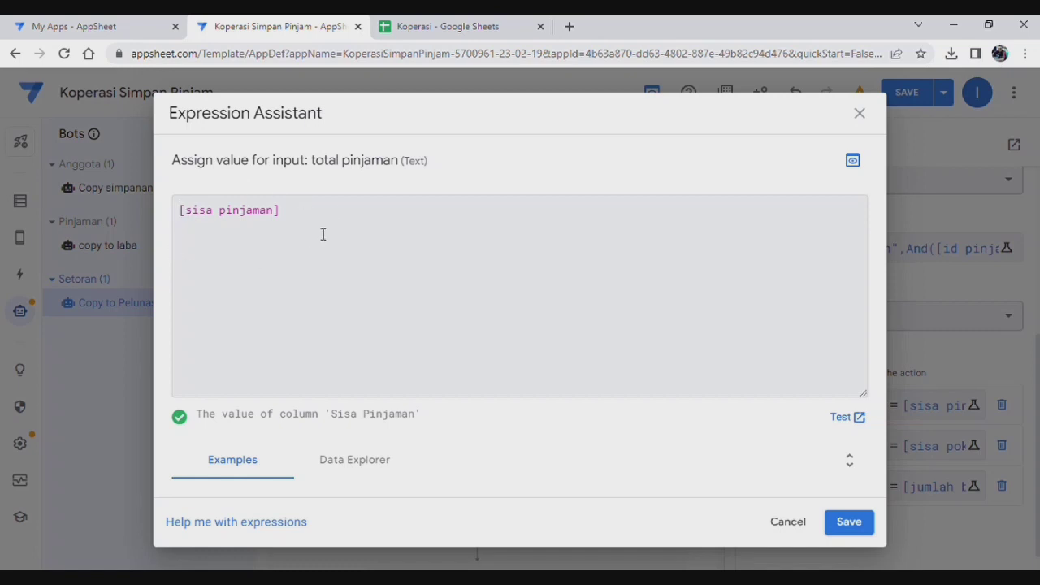
{"action": "left_click", "coordinate": [861, 116]}
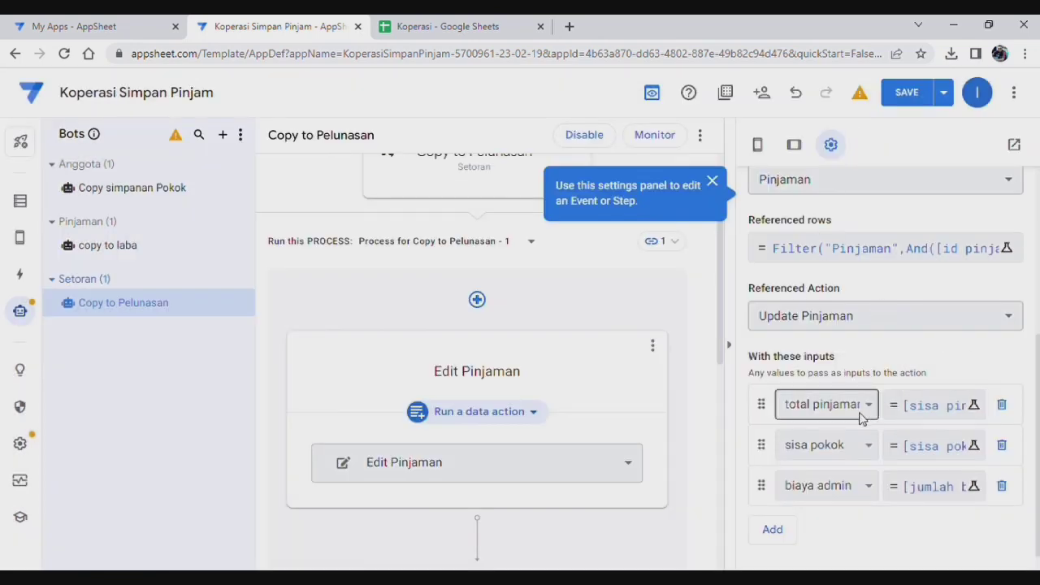
{"action": "left_click", "coordinate": [823, 447]}
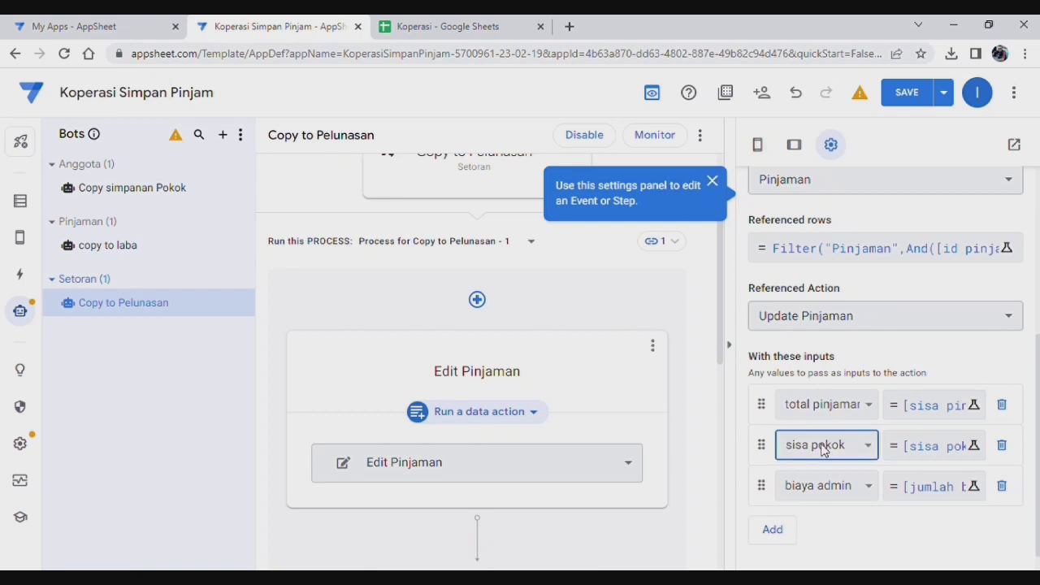
{"action": "left_click", "coordinate": [943, 446]}
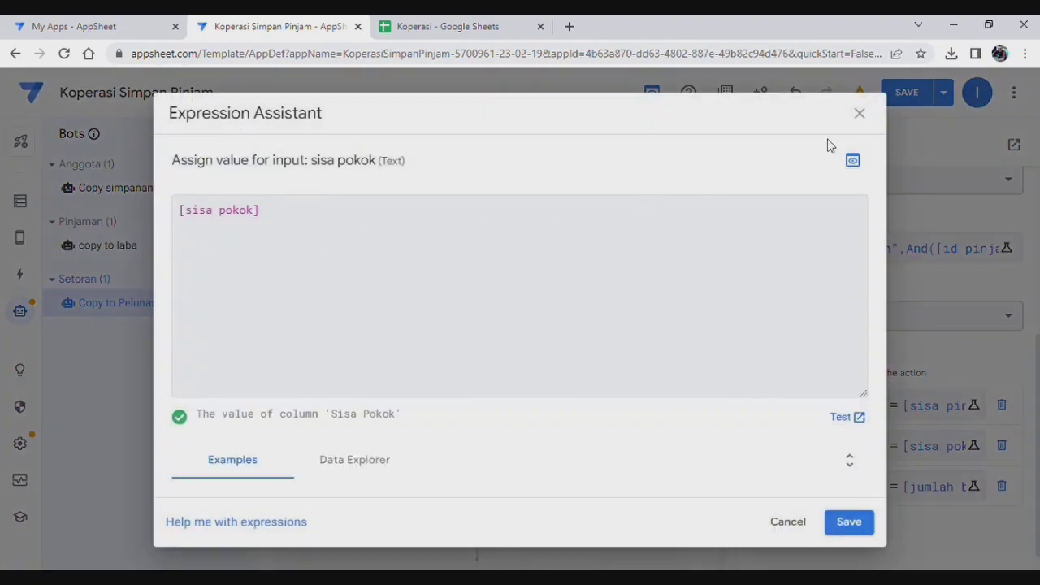
{"action": "left_click", "coordinate": [860, 113]}
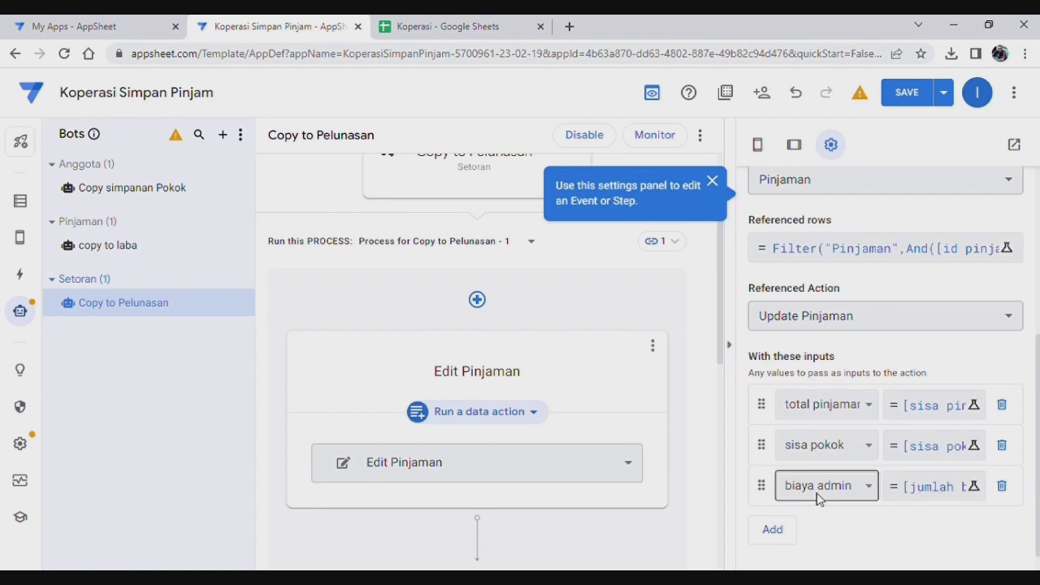
{"action": "left_click", "coordinate": [924, 497]}
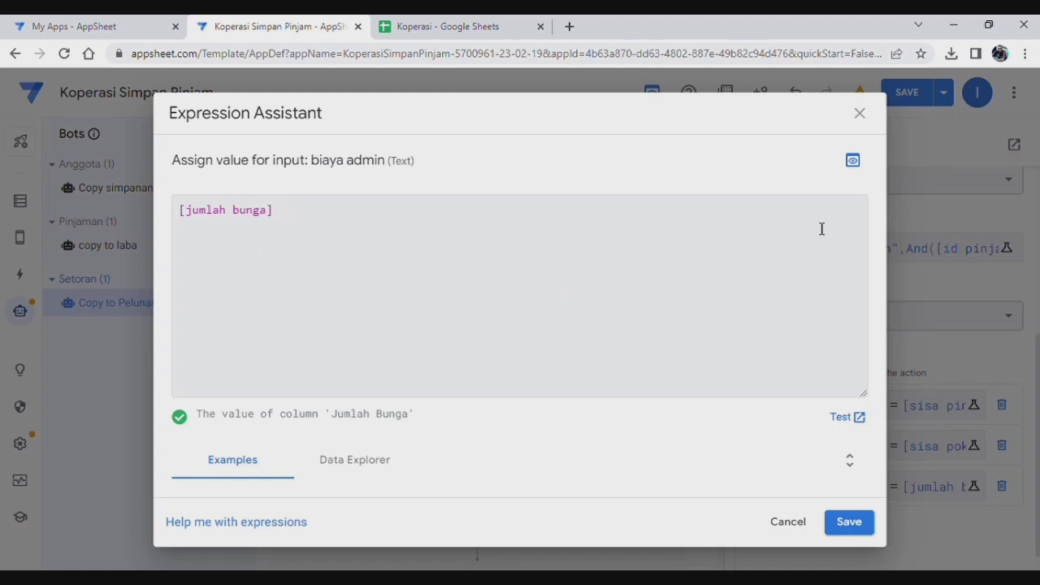
{"action": "left_click", "coordinate": [862, 114]}
{"action": "scroll", "coordinate": [845, 504], "scroll_direction": "down", "scroll_amount": 1}
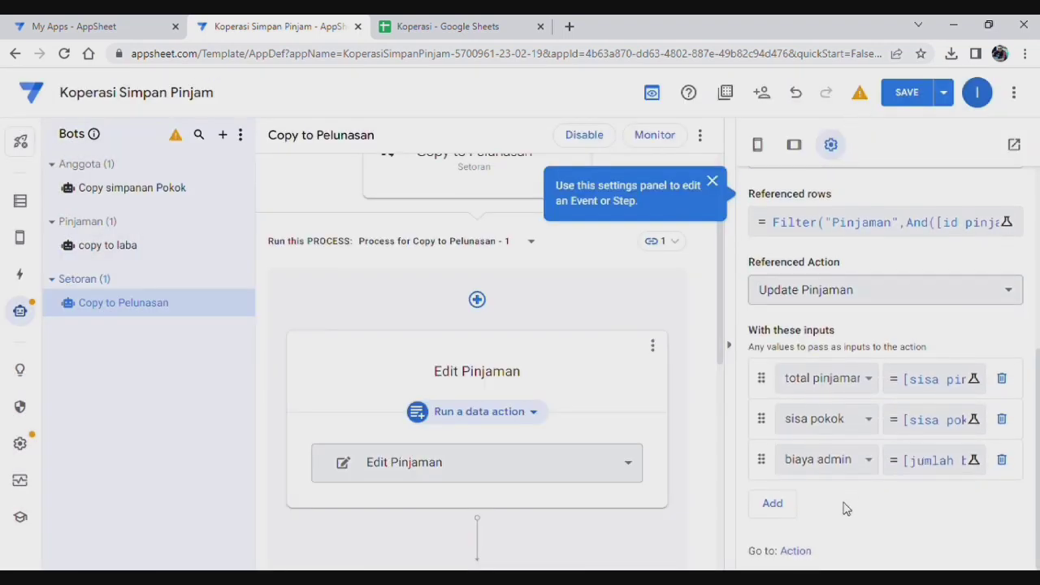
{"action": "scroll", "coordinate": [513, 353], "scroll_direction": "down", "scroll_amount": 4}
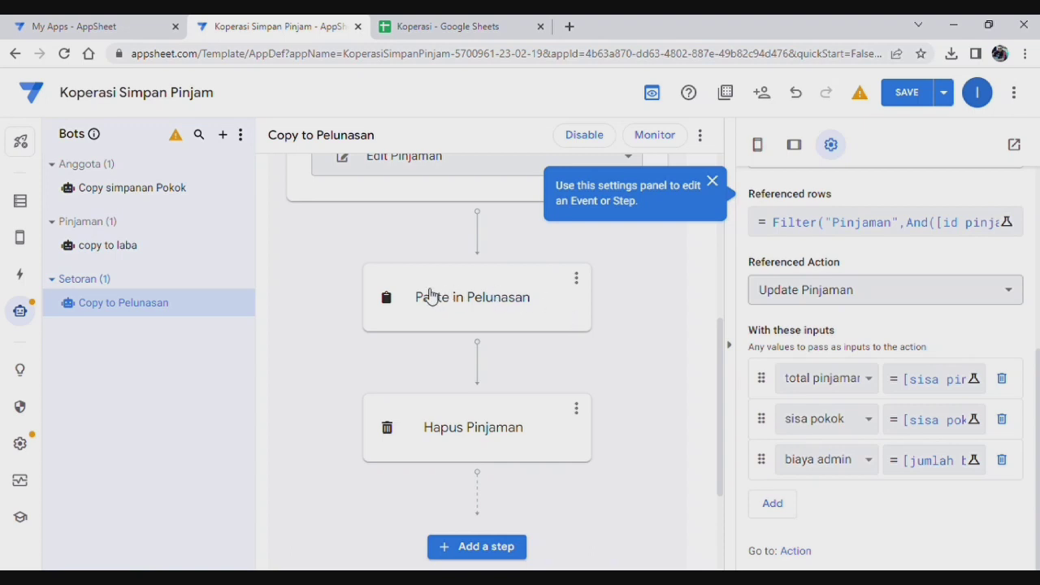
Step: Review the Paste in Pelunasan step's settings in the bot
{"action": "left_click", "coordinate": [532, 302]}
{"action": "scroll", "coordinate": [910, 321], "scroll_direction": "up", "scroll_amount": 1}
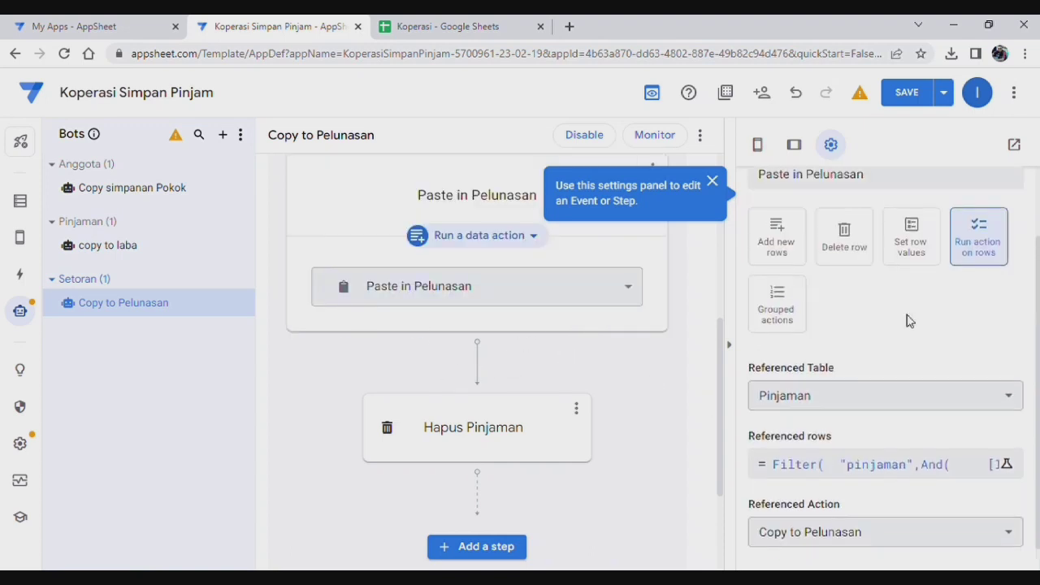
{"action": "scroll", "coordinate": [909, 321], "scroll_direction": "up", "scroll_amount": 1}
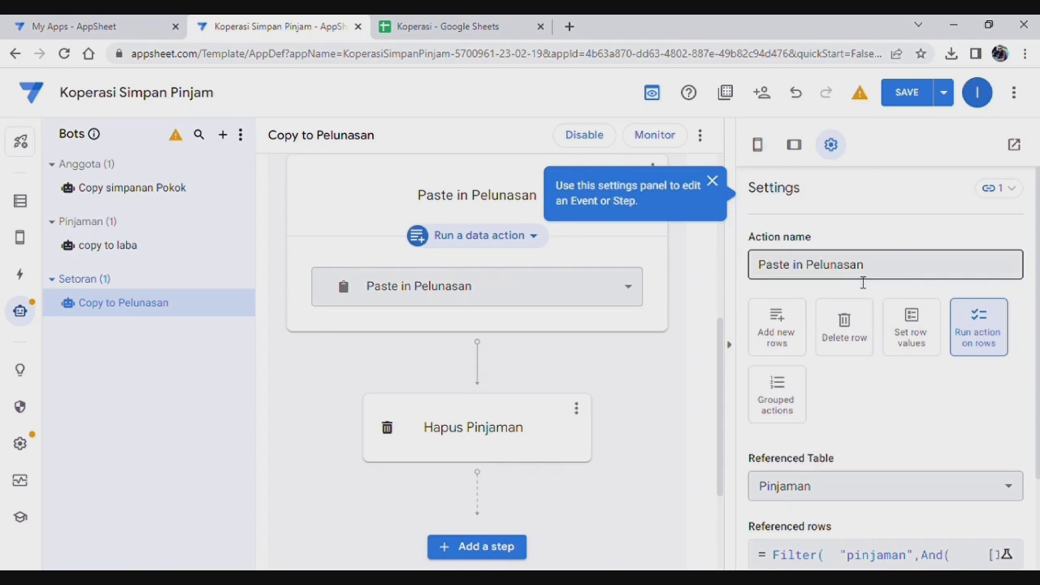
{"action": "scroll", "coordinate": [863, 286], "scroll_direction": "down", "scroll_amount": 2}
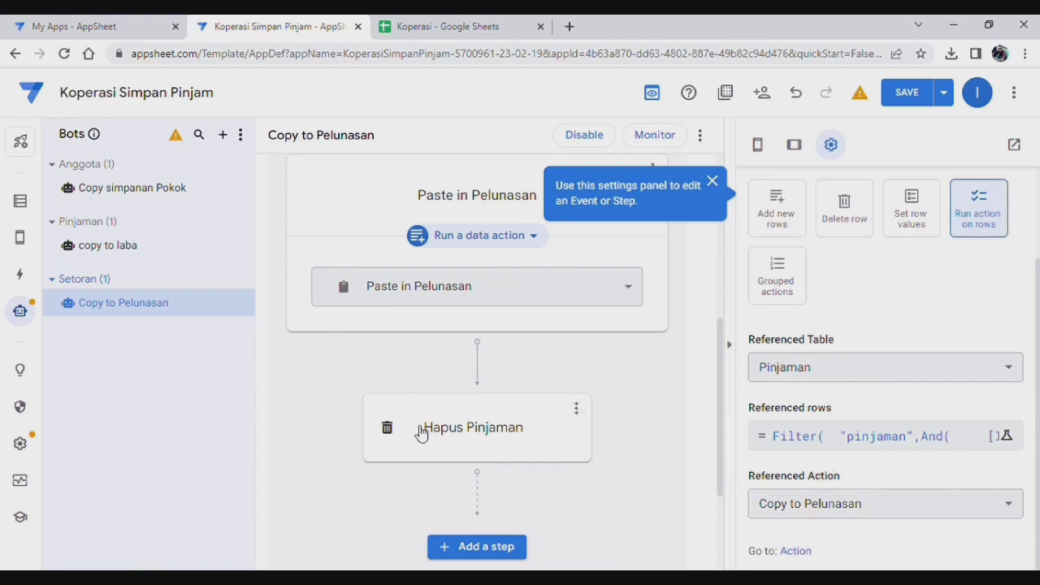
Step: Verify and save the Hapus Pinjaman row filter that targets the loan whose Sisa Pinjaman is 0
{"action": "left_click", "coordinate": [480, 428]}
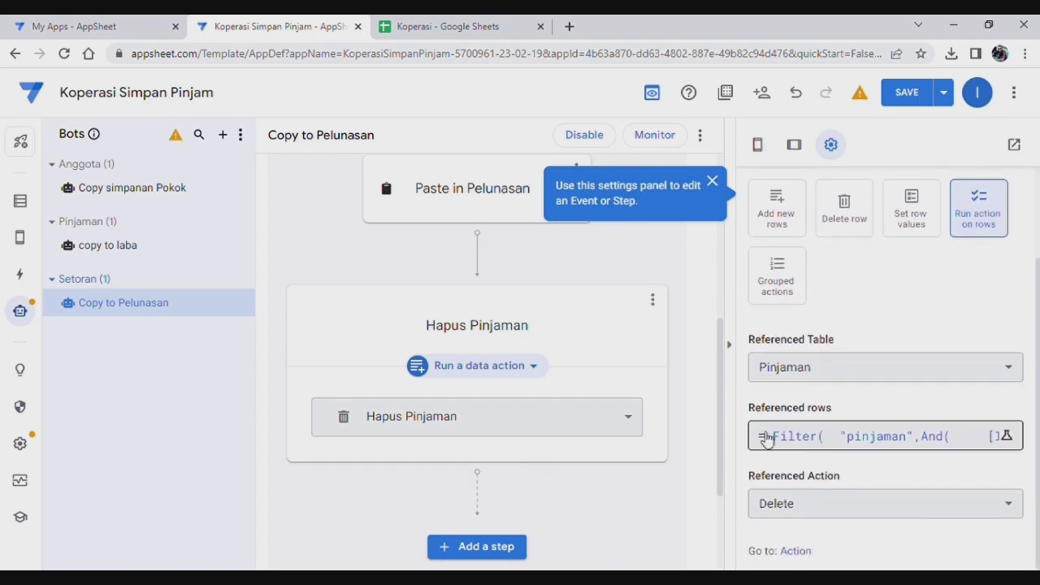
{"action": "left_click", "coordinate": [845, 437]}
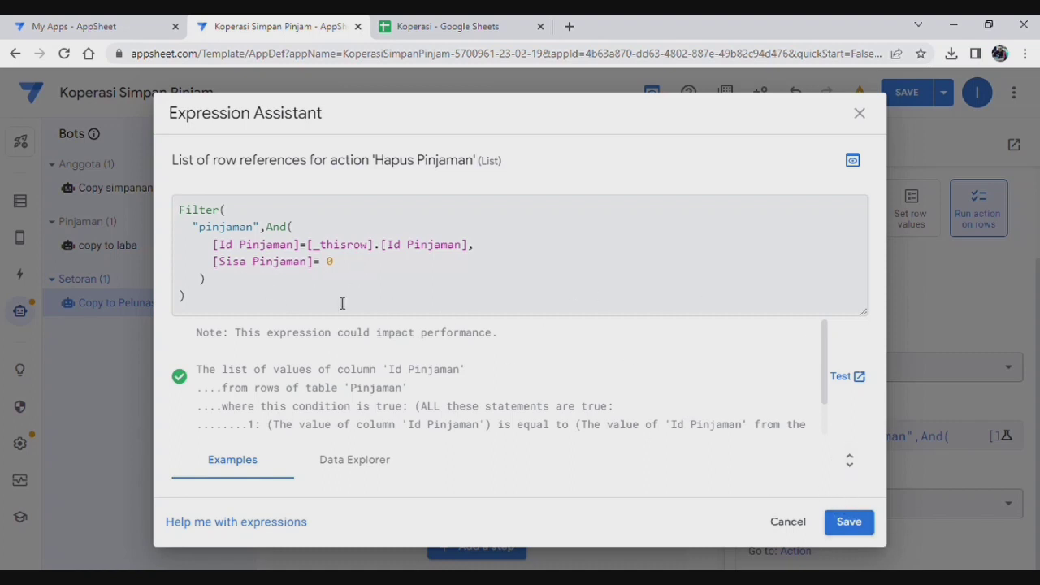
{"action": "left_click", "coordinate": [849, 524]}
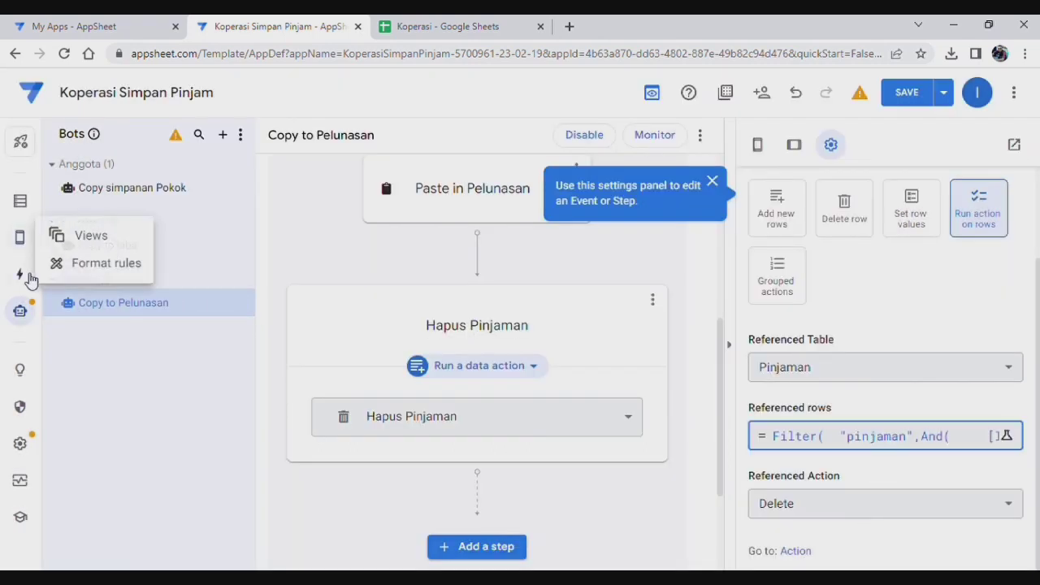
{"action": "left_click", "coordinate": [23, 276]}
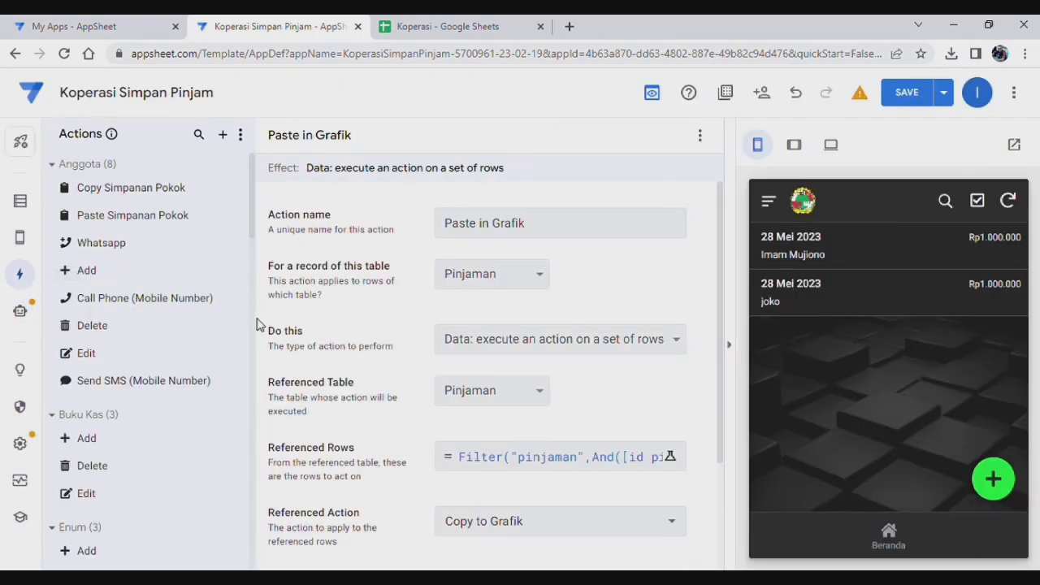
Step: Open the Paste in Pelunasan action under Setoran with the app preview hidden
{"action": "scroll", "coordinate": [187, 369], "scroll_direction": "down", "scroll_amount": 1}
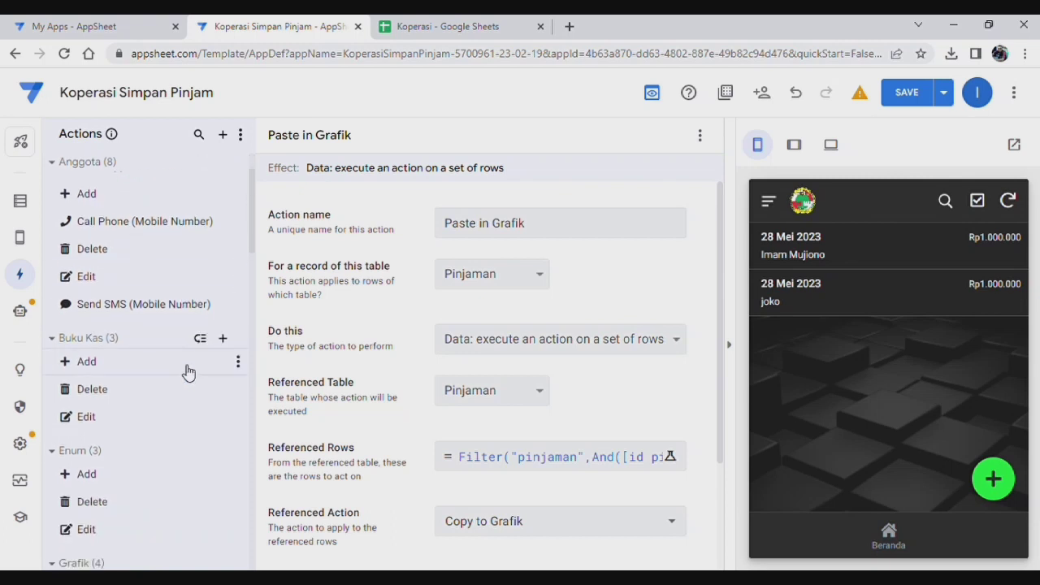
{"action": "scroll", "coordinate": [188, 372], "scroll_direction": "down", "scroll_amount": 7}
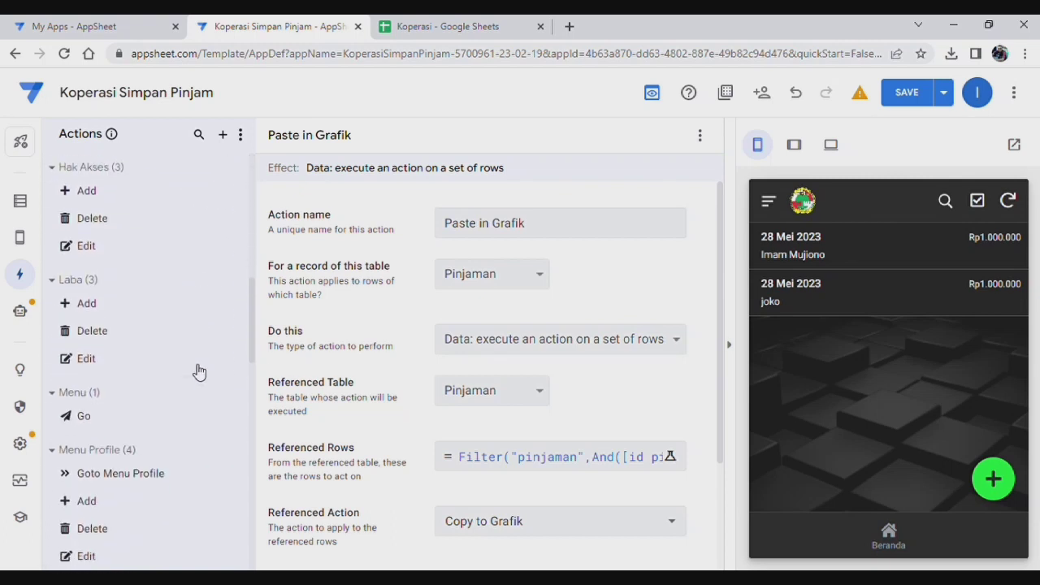
{"action": "scroll", "coordinate": [199, 372], "scroll_direction": "down", "scroll_amount": 7}
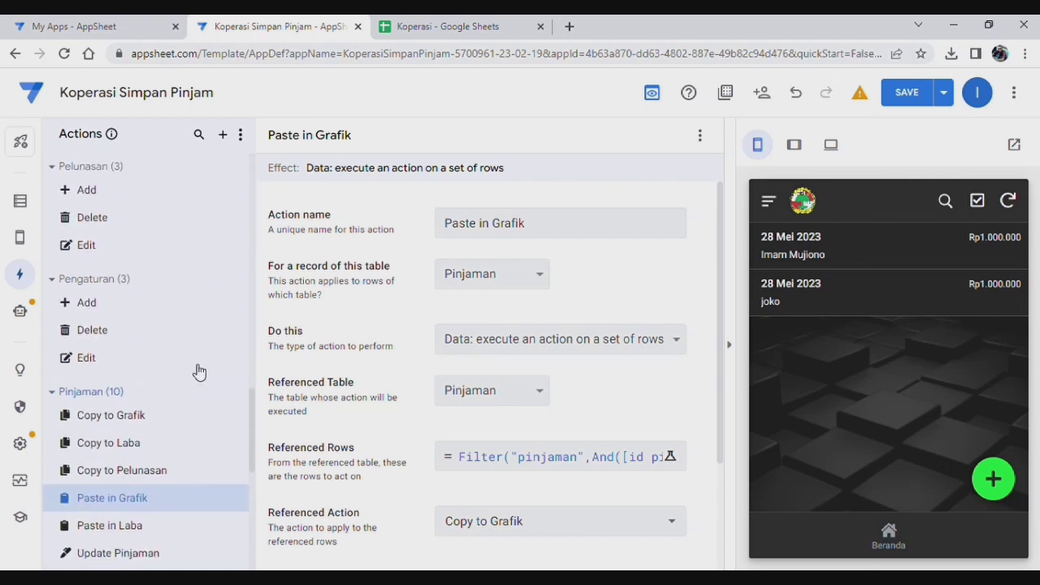
{"action": "scroll", "coordinate": [199, 369], "scroll_direction": "down", "scroll_amount": 6}
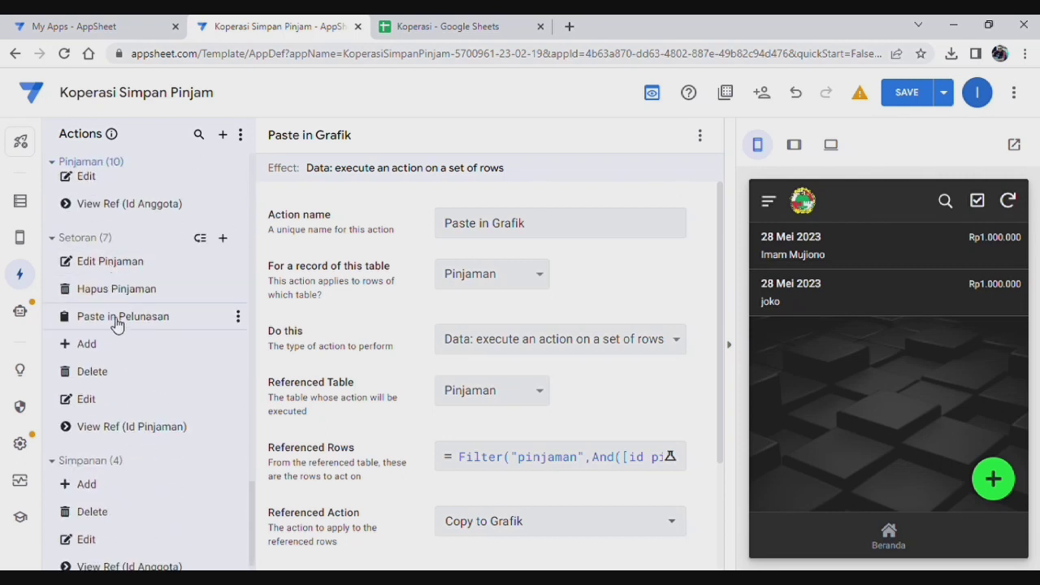
{"action": "left_click", "coordinate": [116, 319]}
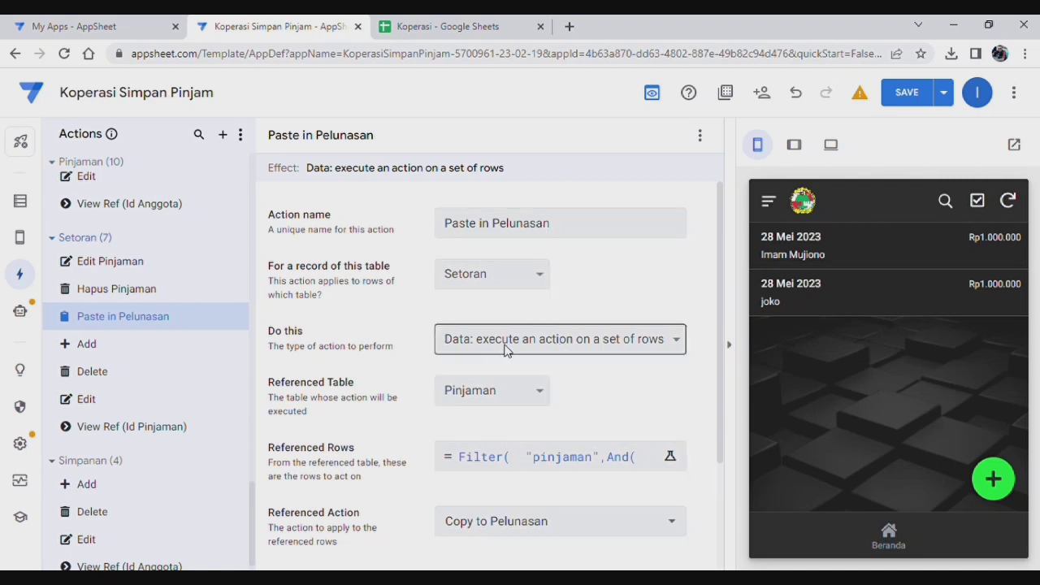
{"action": "left_click", "coordinate": [737, 352]}
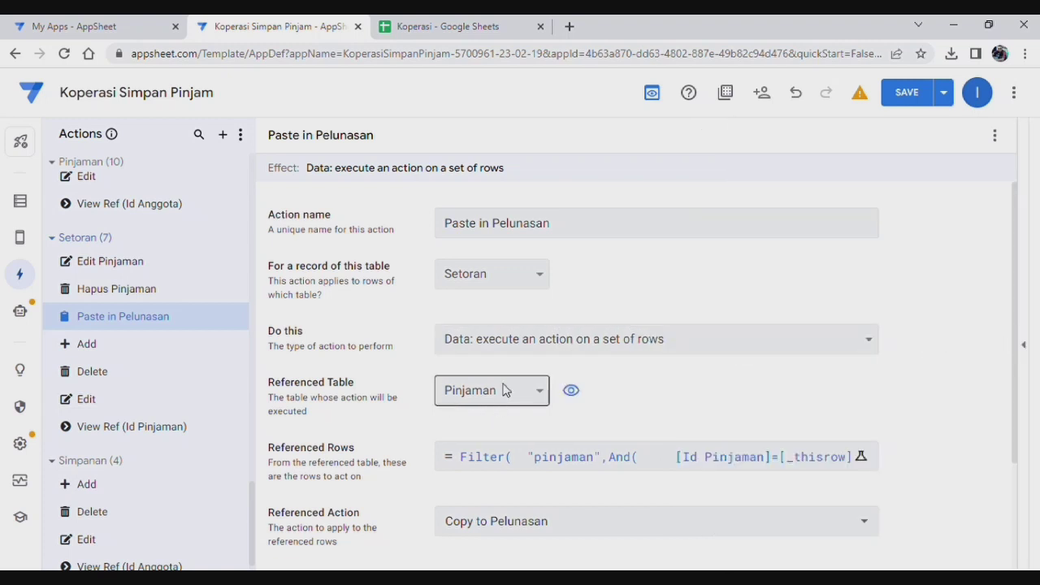
Step: Review and save its Referenced Rows Filter("pinjaman", …) expression
{"action": "scroll", "coordinate": [760, 399], "scroll_direction": "down", "scroll_amount": 2}
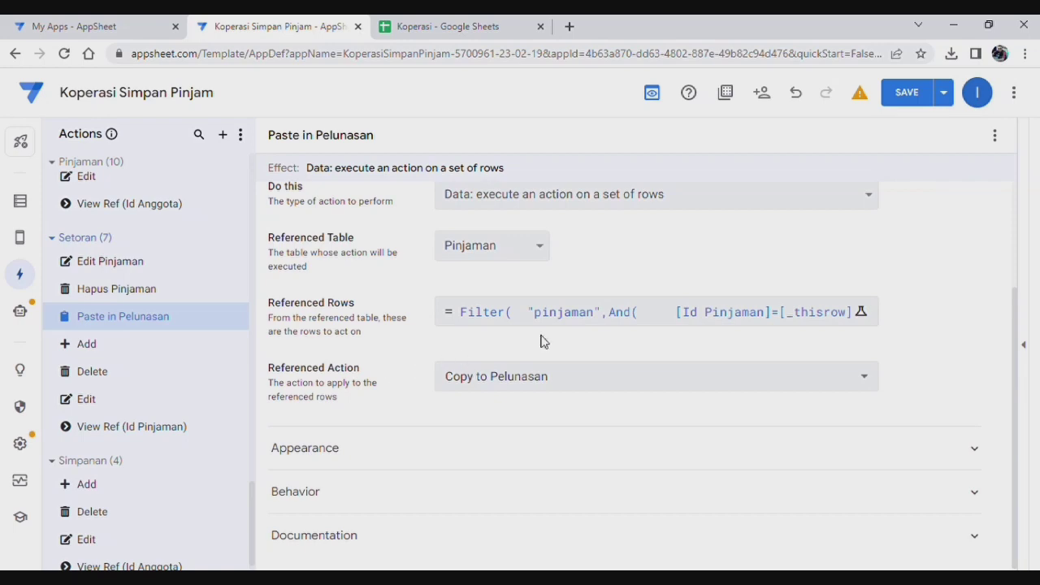
{"action": "left_click", "coordinate": [591, 315]}
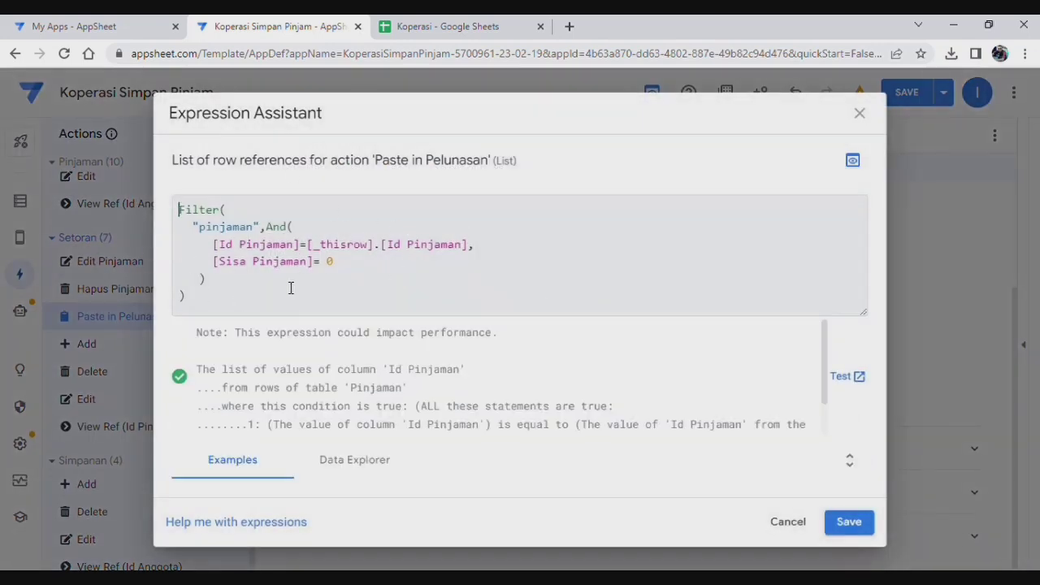
{"action": "left_click", "coordinate": [845, 522]}
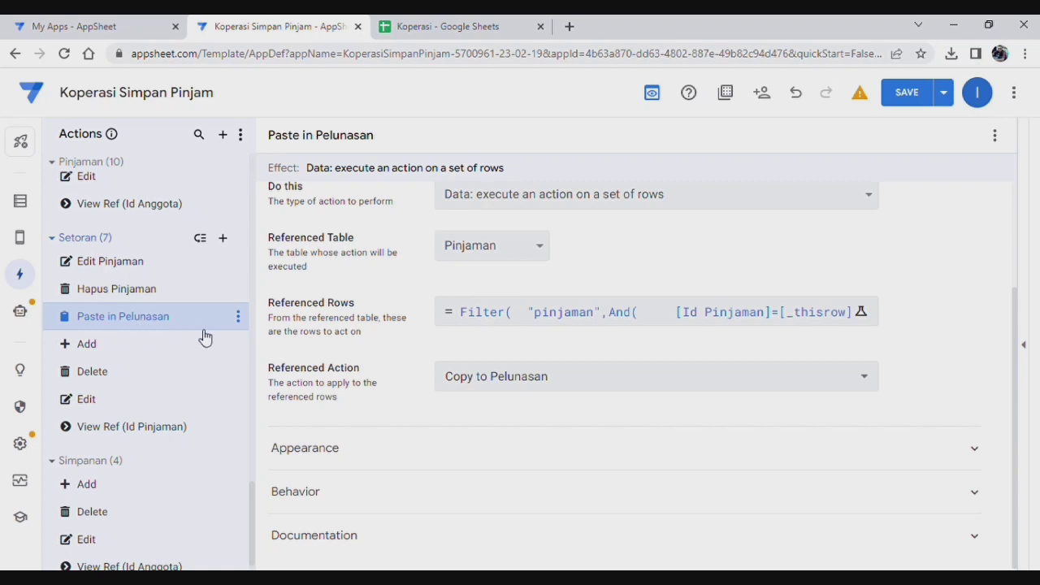
{"action": "scroll", "coordinate": [136, 326], "scroll_direction": "up", "scroll_amount": 1}
{"action": "scroll", "coordinate": [136, 327], "scroll_direction": "up", "scroll_amount": 2}
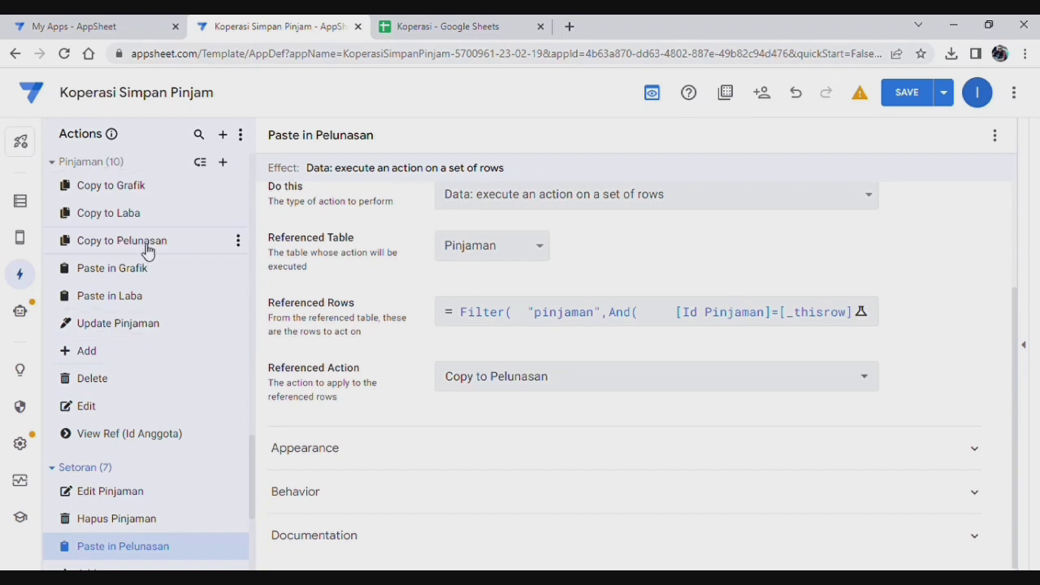
Step: Review the Copy to Pelunasan action's Set these columns list, including Status "Lunas"
{"action": "left_click", "coordinate": [149, 247]}
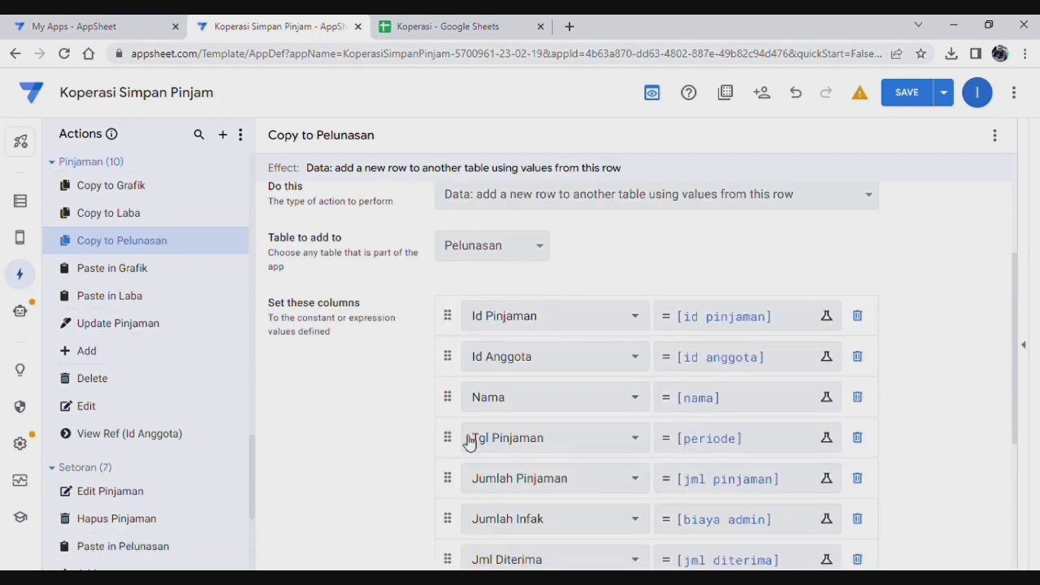
{"action": "scroll", "coordinate": [530, 376], "scroll_direction": "down", "scroll_amount": 2}
{"action": "scroll", "coordinate": [499, 421], "scroll_direction": "up", "scroll_amount": 2}
{"action": "scroll", "coordinate": [494, 353], "scroll_direction": "down", "scroll_amount": 1}
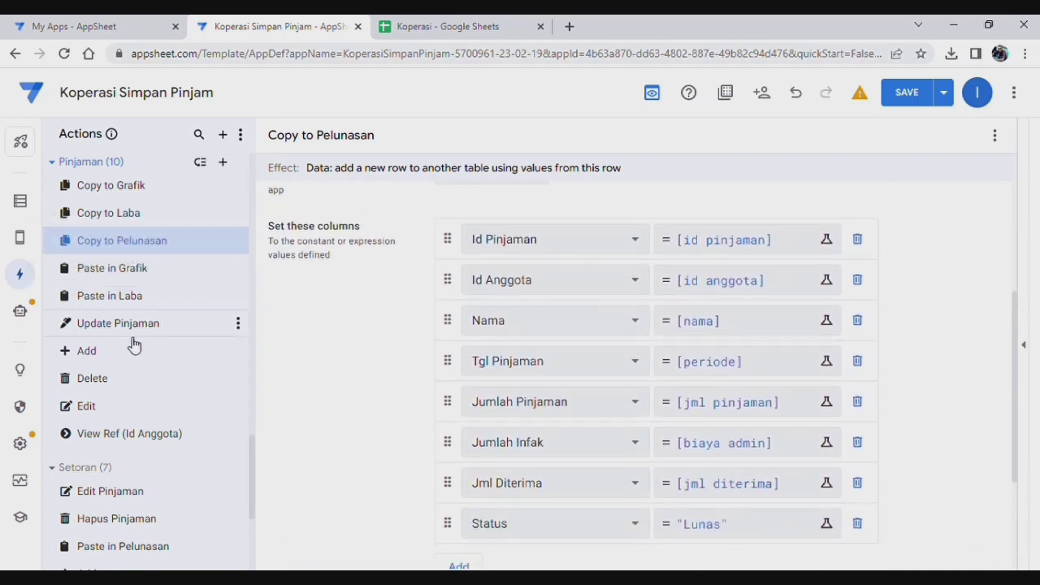
{"action": "scroll", "coordinate": [376, 362], "scroll_direction": "down", "scroll_amount": 2}
{"action": "scroll", "coordinate": [104, 383], "scroll_direction": "down", "scroll_amount": 2}
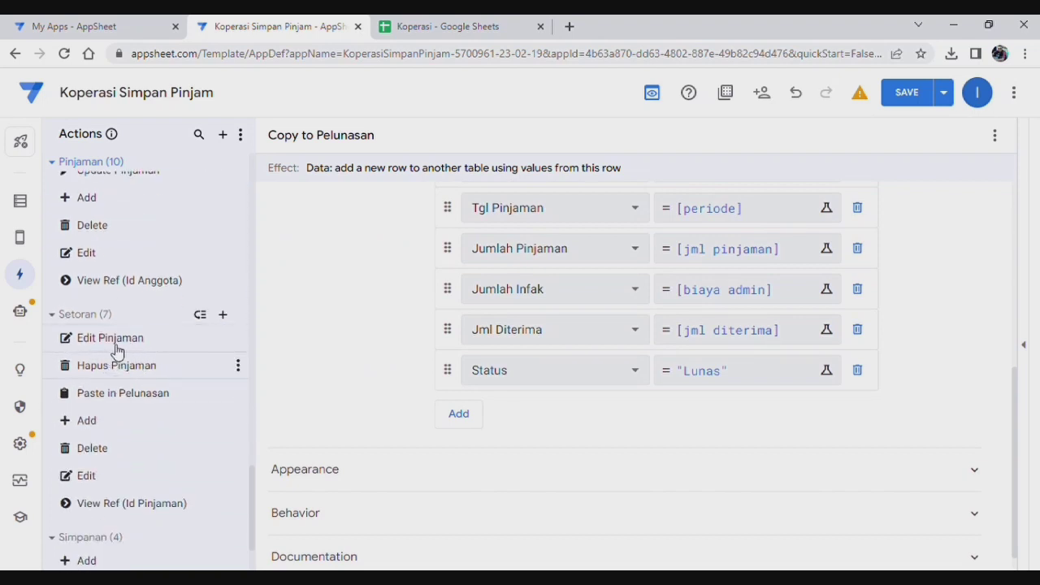
{"action": "left_click", "coordinate": [119, 347]}
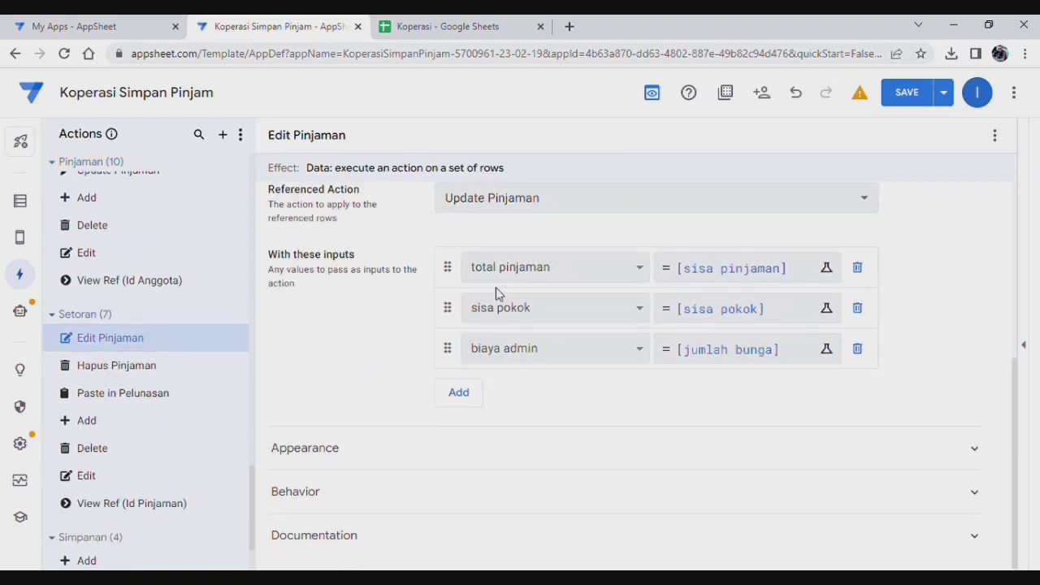
Step: Check and save the Edit Pinjaman Referenced Rows filter, review its inputs, then view the Koperasi spreadsheet
{"action": "scroll", "coordinate": [564, 272], "scroll_direction": "up", "scroll_amount": 4}
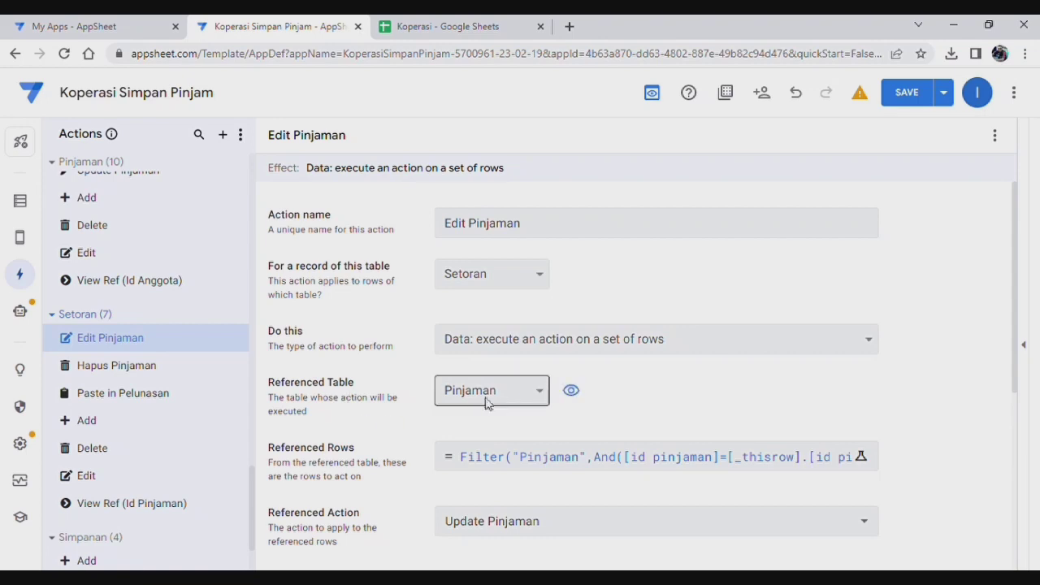
{"action": "scroll", "coordinate": [713, 385], "scroll_direction": "down", "scroll_amount": 1}
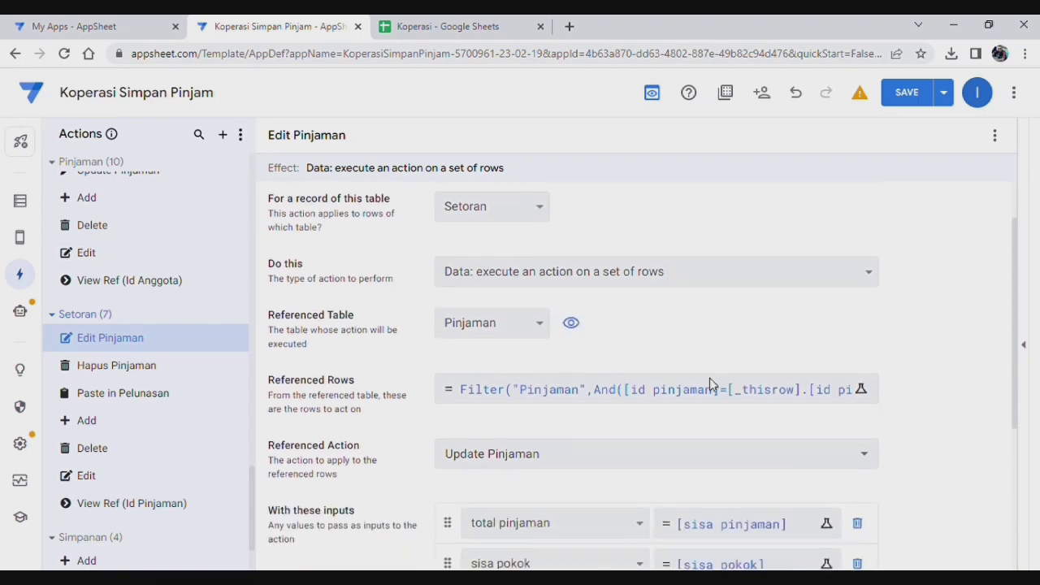
{"action": "left_click", "coordinate": [585, 385]}
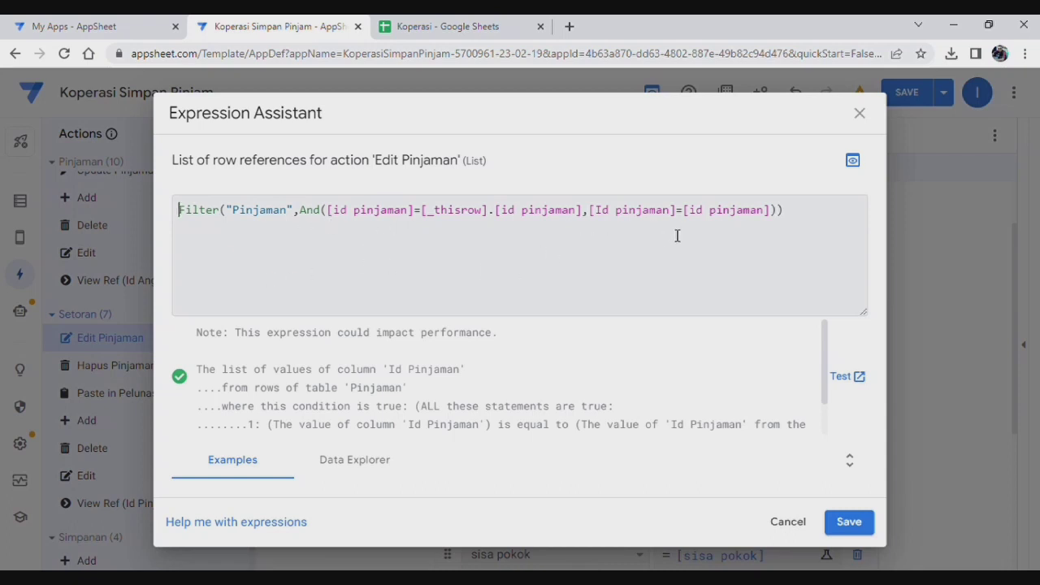
{"action": "left_click", "coordinate": [857, 521]}
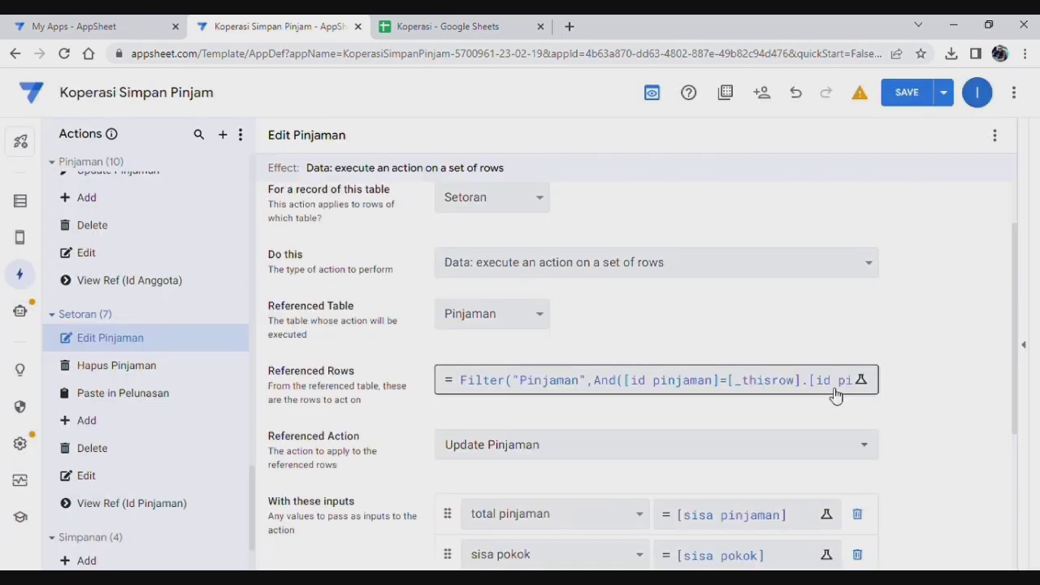
{"action": "scroll", "coordinate": [732, 366], "scroll_direction": "down", "scroll_amount": 1}
{"action": "scroll", "coordinate": [685, 390], "scroll_direction": "down", "scroll_amount": 2}
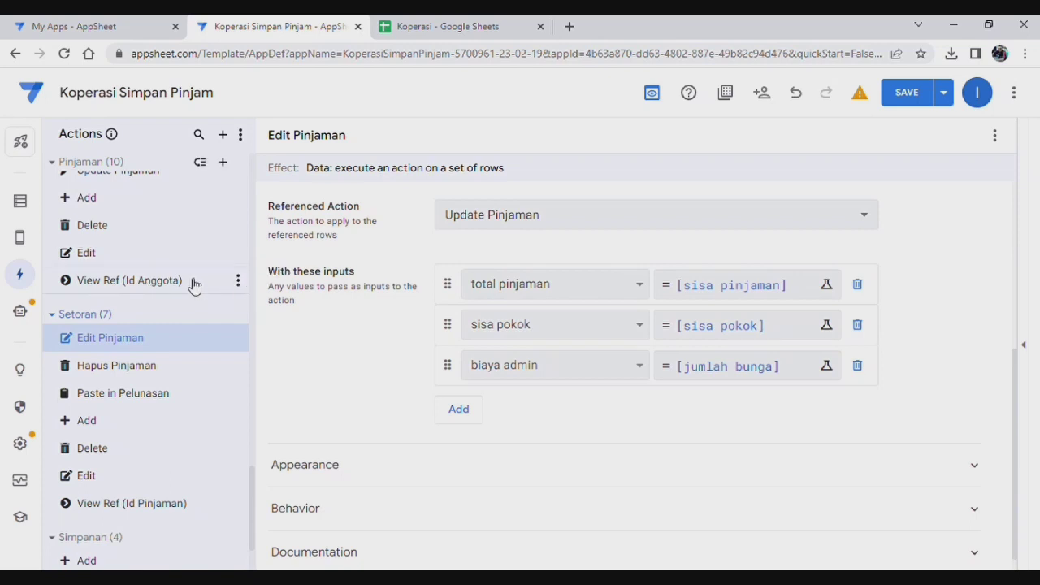
{"action": "scroll", "coordinate": [192, 285], "scroll_direction": "up", "scroll_amount": 1}
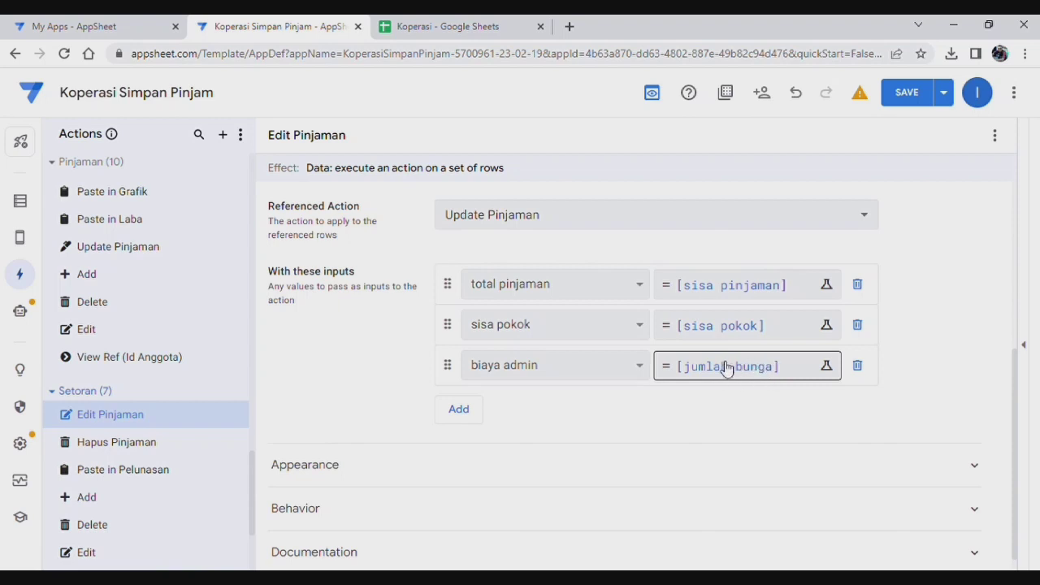
{"action": "left_click", "coordinate": [439, 25]}
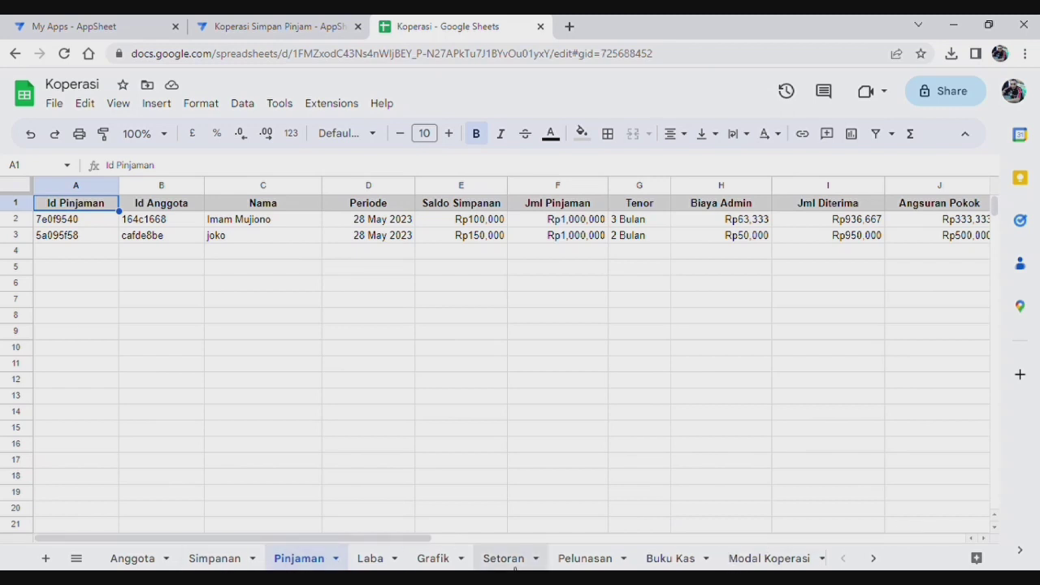
{"action": "left_click", "coordinate": [505, 558]}
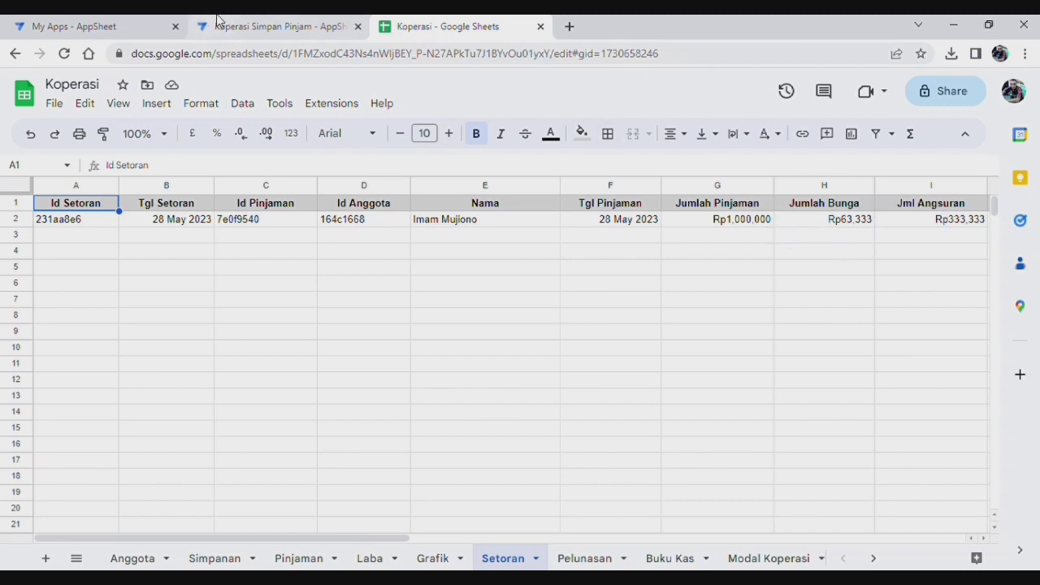
{"action": "left_click", "coordinate": [298, 27]}
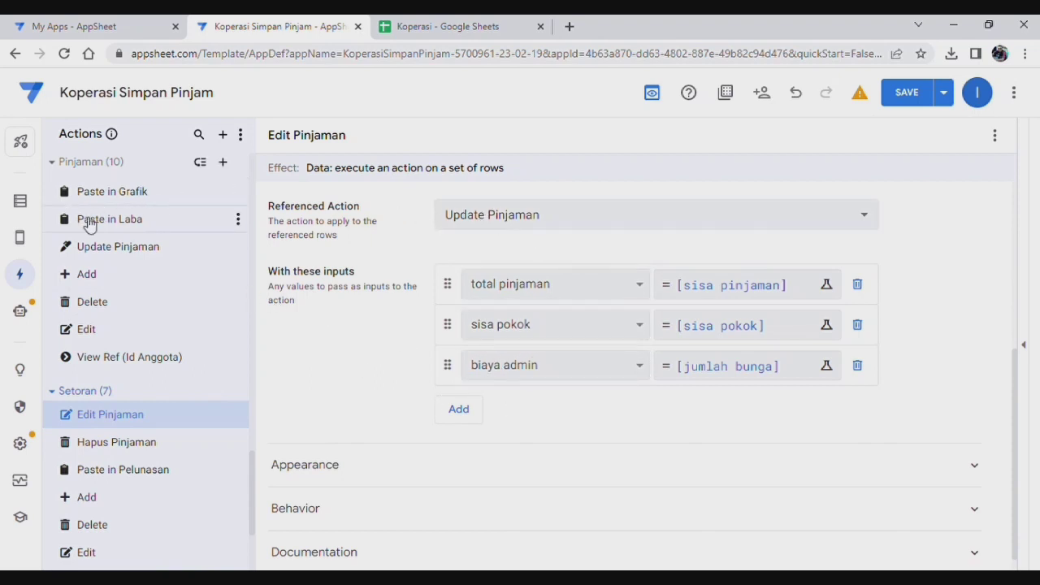
Step: Inspect the Update Pinjaman action's Total Pinjaman and Sisa Pokok input formulas without changing them
{"action": "left_click", "coordinate": [147, 251]}
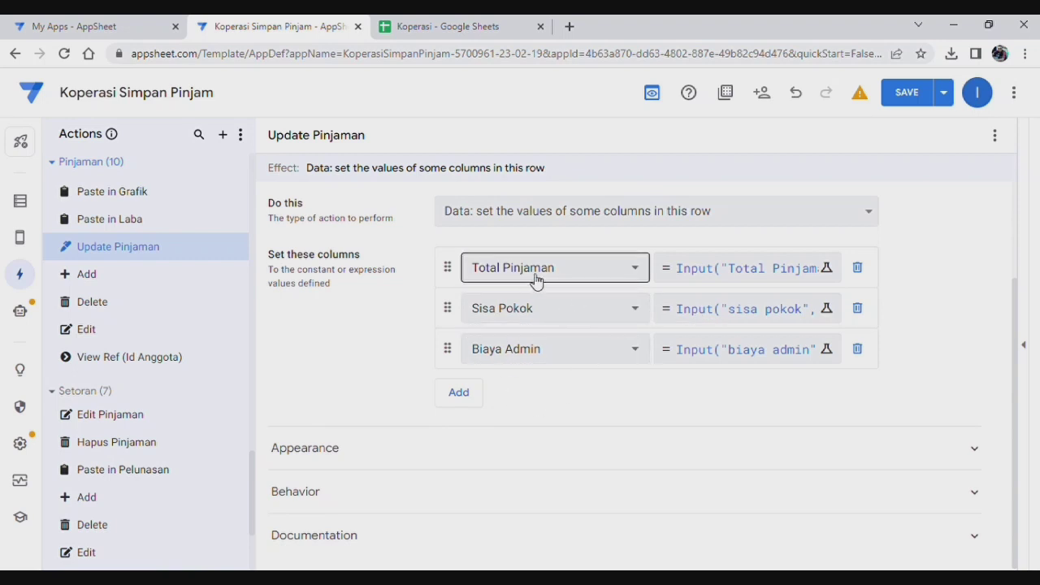
{"action": "left_click", "coordinate": [743, 278]}
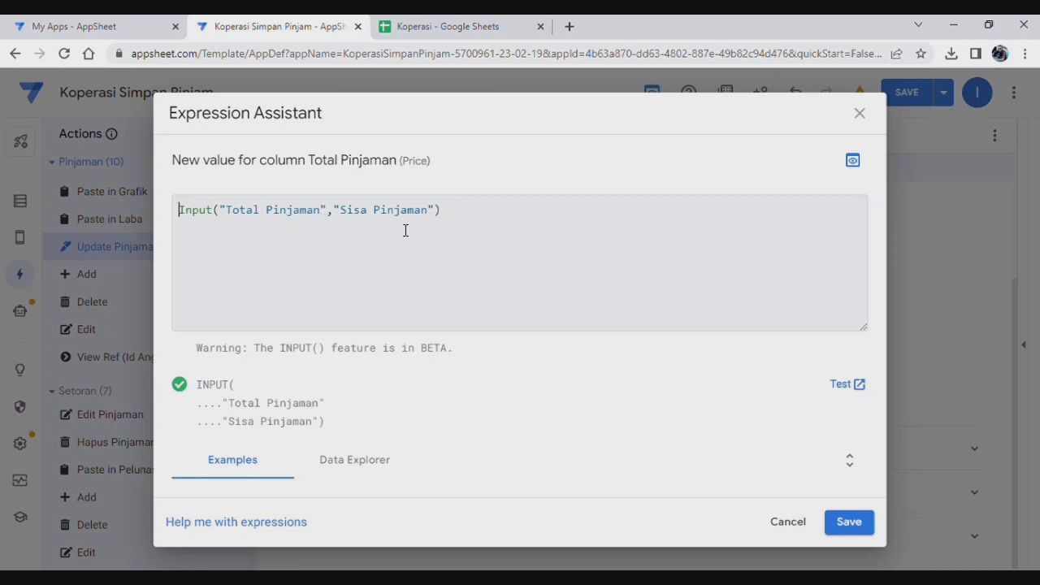
{"action": "left_click", "coordinate": [860, 113]}
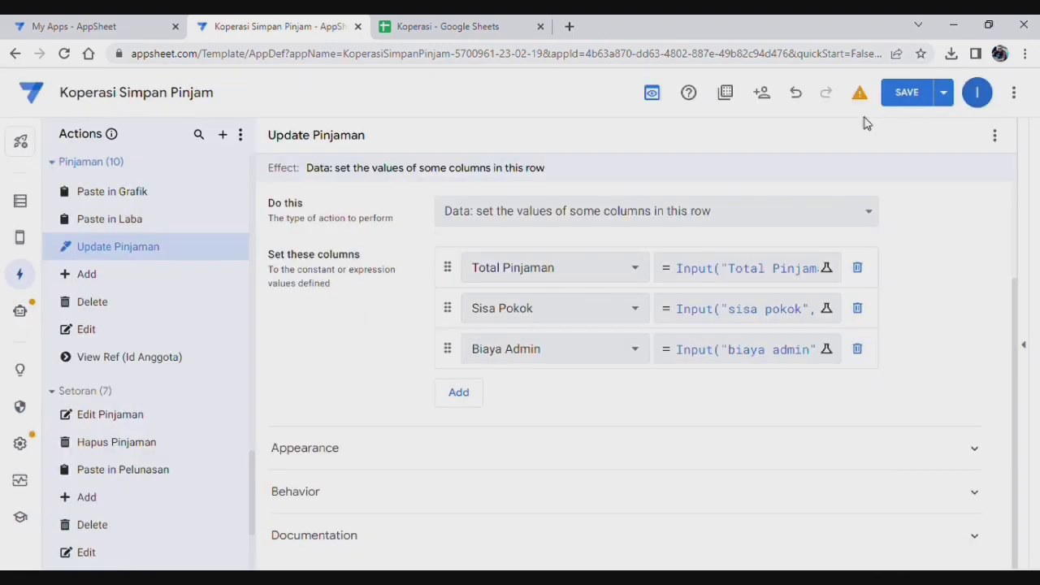
{"action": "left_click", "coordinate": [706, 314]}
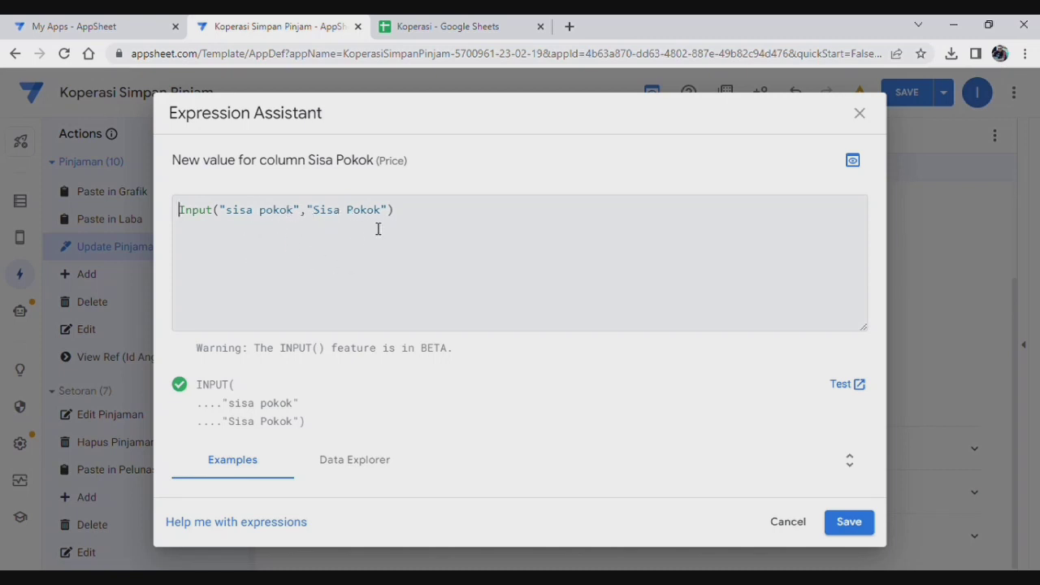
{"action": "left_click", "coordinate": [860, 113]}
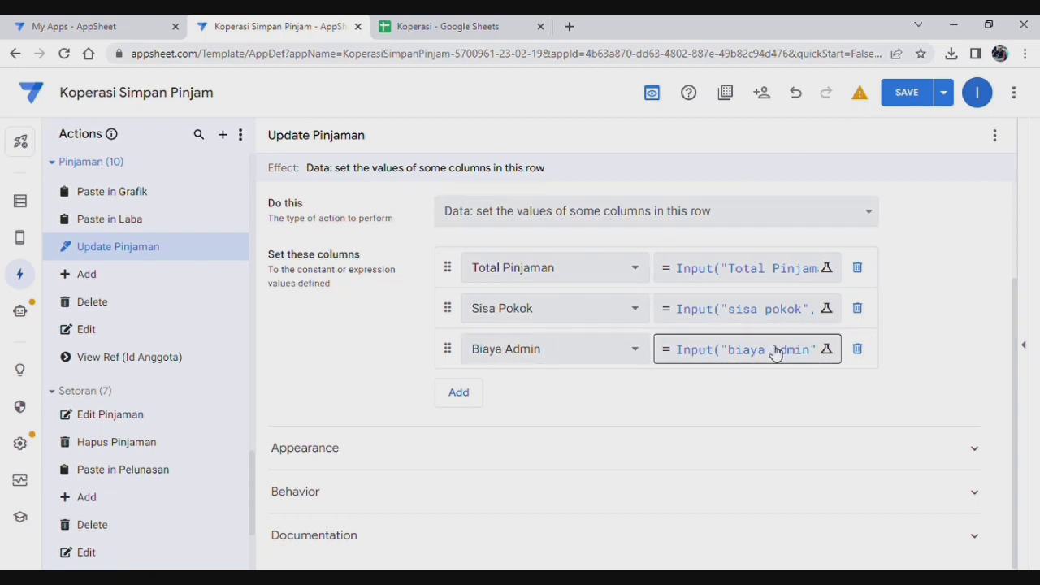
Step: Check the Biaya Admin input Input("biaya admin","jumlah bunga") against the Setoran sheet and save it
{"action": "left_click", "coordinate": [777, 352]}
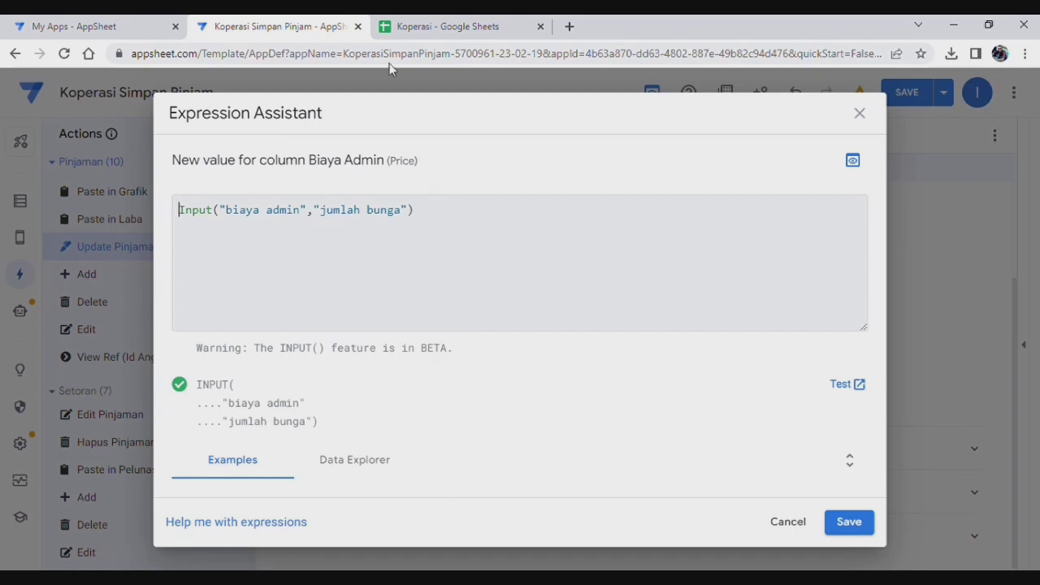
{"action": "left_click", "coordinate": [449, 33]}
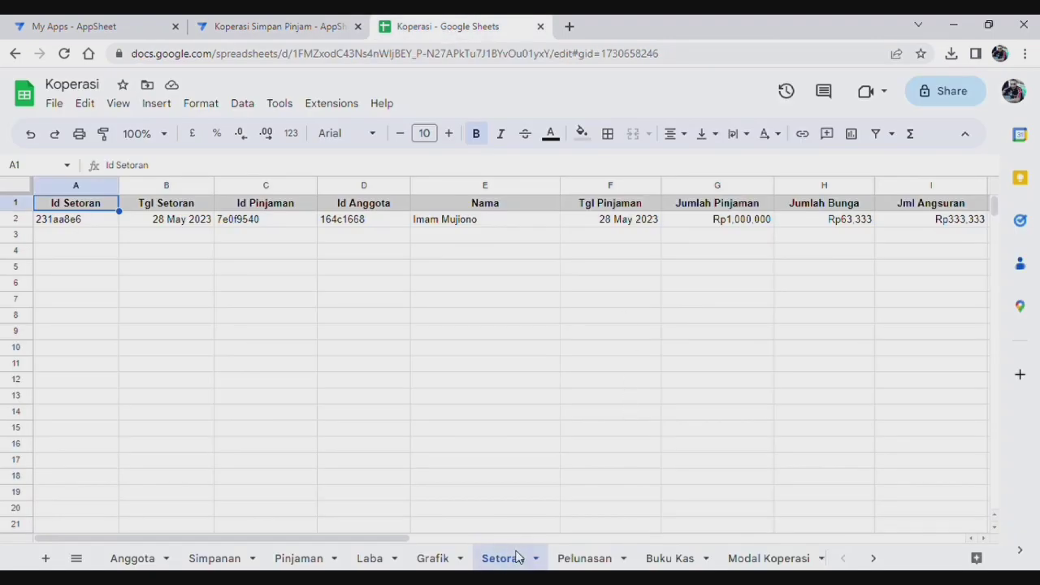
{"action": "left_click", "coordinate": [264, 30]}
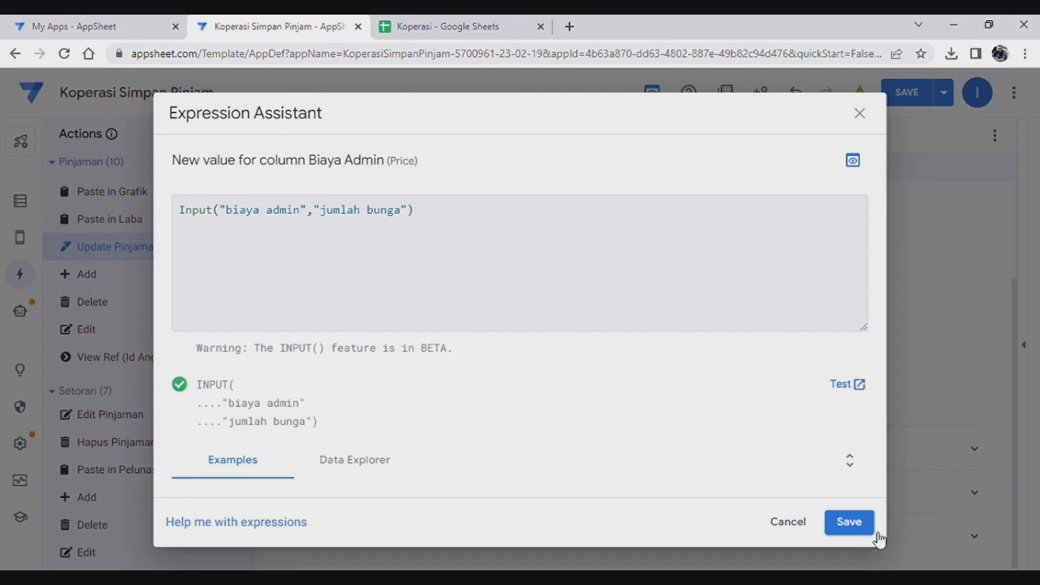
{"action": "left_click", "coordinate": [851, 523]}
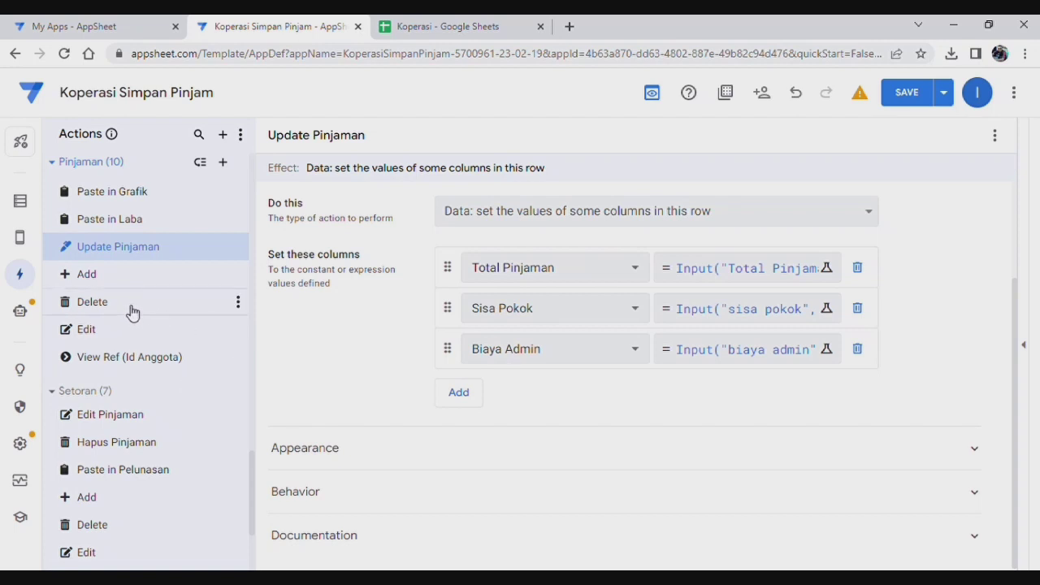
Step: Sign into the app preview with the username and password, then open the Setoran Pinjaman list
{"action": "left_click", "coordinate": [1026, 347]}
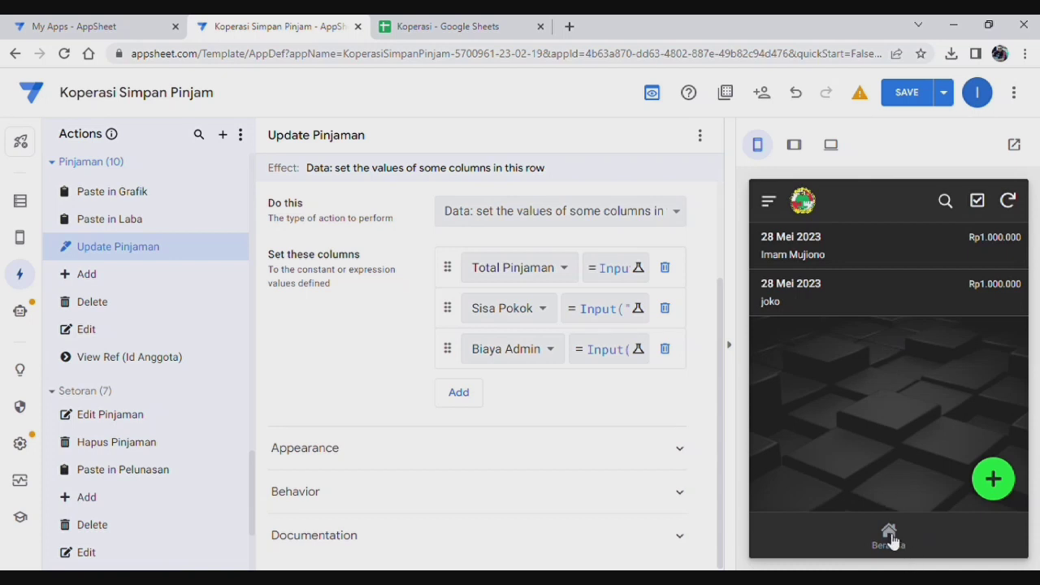
{"action": "left_click", "coordinate": [889, 538]}
{"action": "left_click", "coordinate": [810, 294]}
{"action": "left_click", "coordinate": [853, 395]}
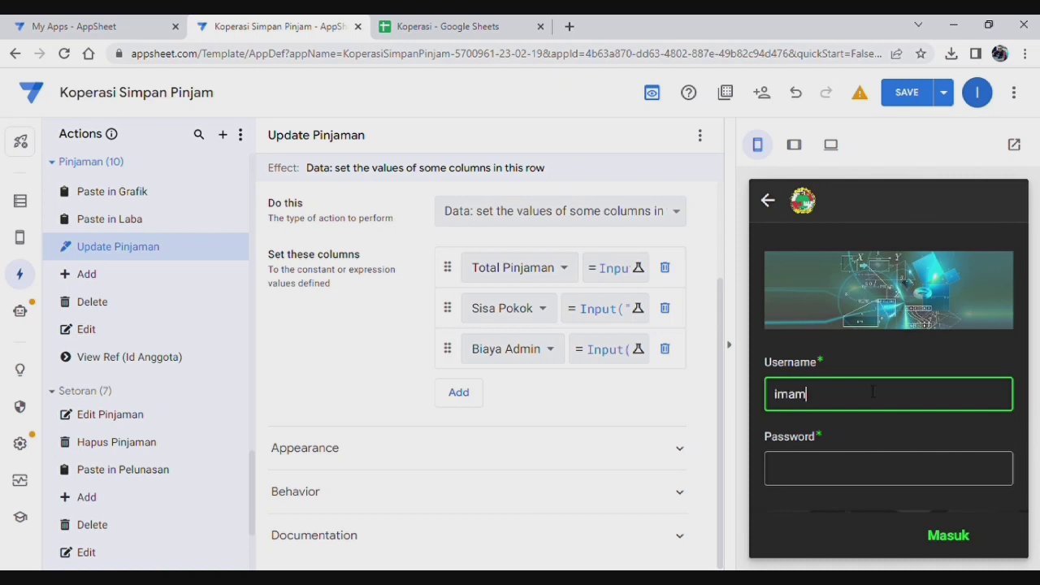
{"action": "left_click", "coordinate": [863, 475]}
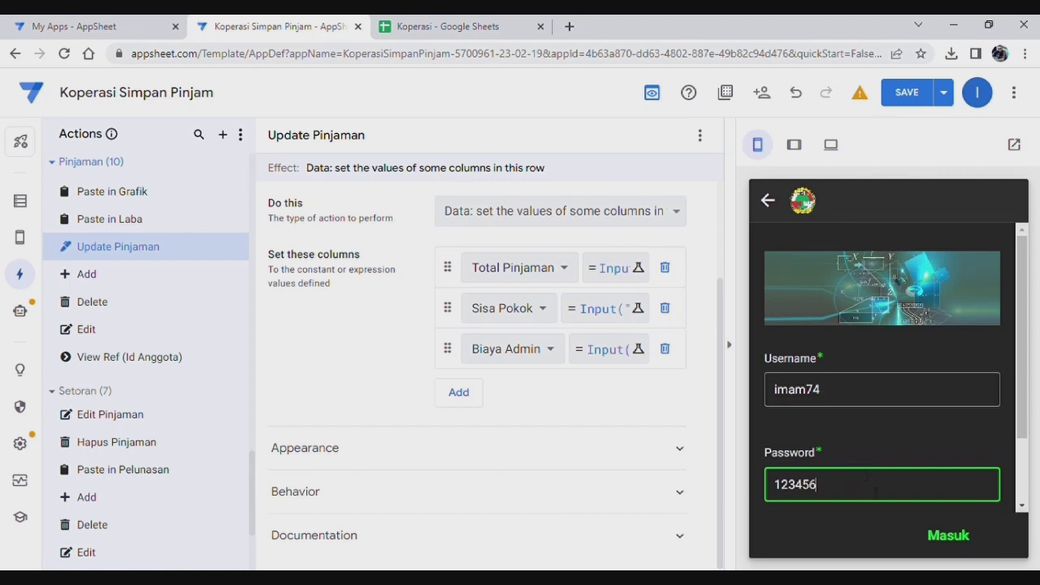
{"action": "left_click", "coordinate": [949, 536]}
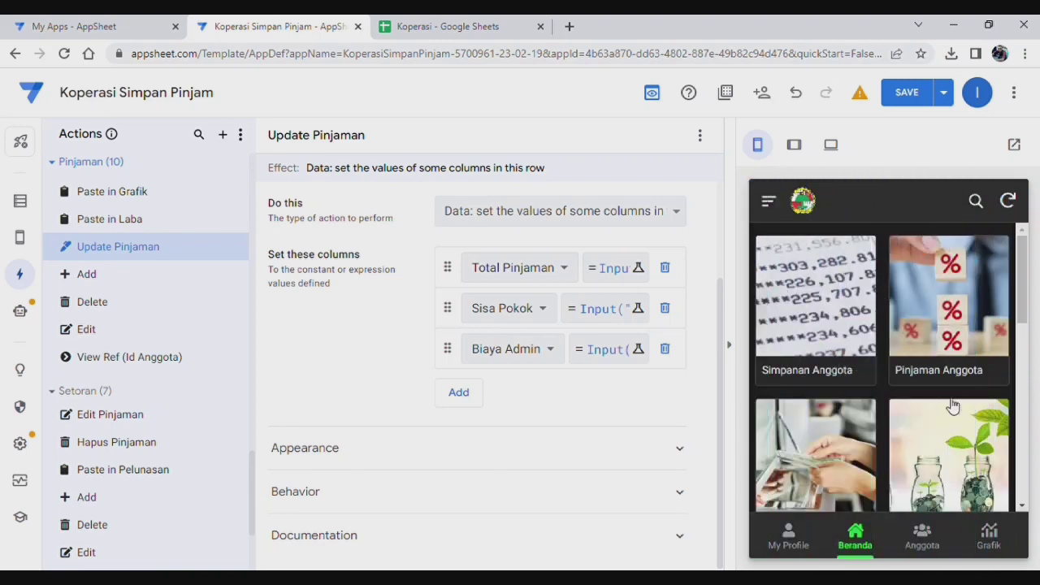
{"action": "scroll", "coordinate": [947, 404], "scroll_direction": "down", "scroll_amount": 2}
{"action": "left_click", "coordinate": [821, 333]}
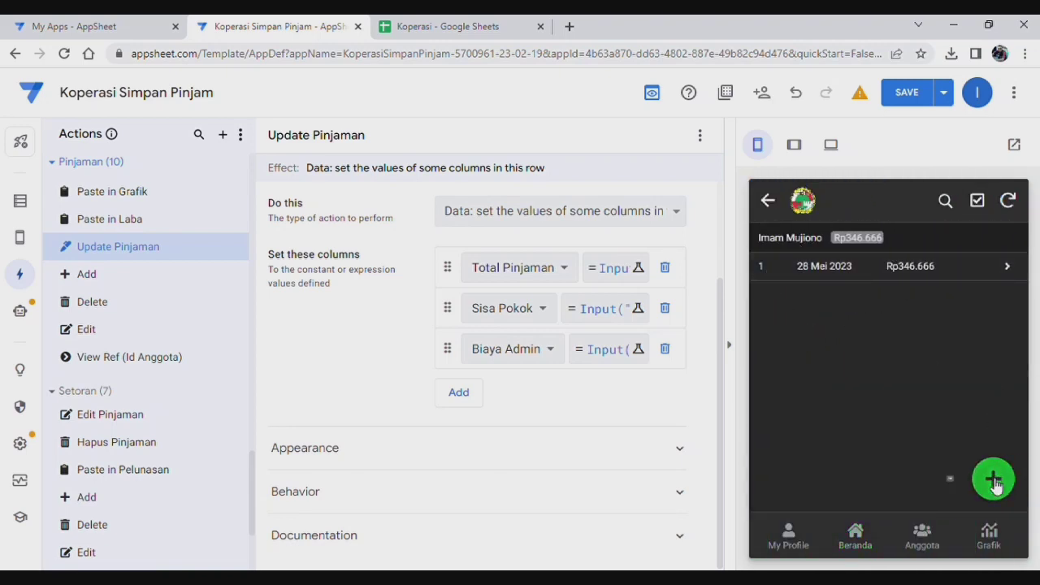
Step: Add a 346666 payment on the member's loan as the second installment
{"action": "left_click", "coordinate": [993, 480]}
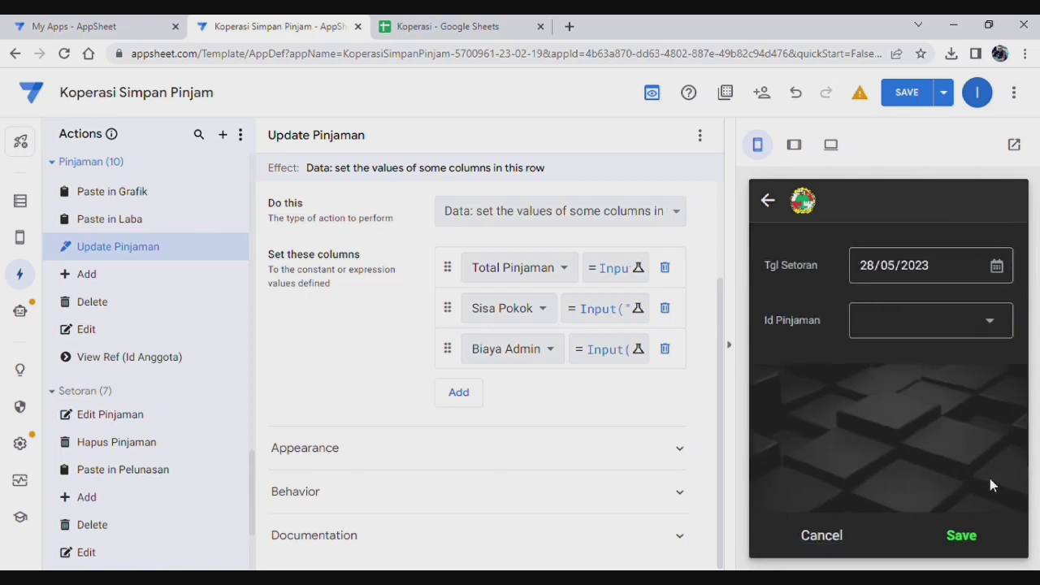
{"action": "left_click", "coordinate": [768, 200]}
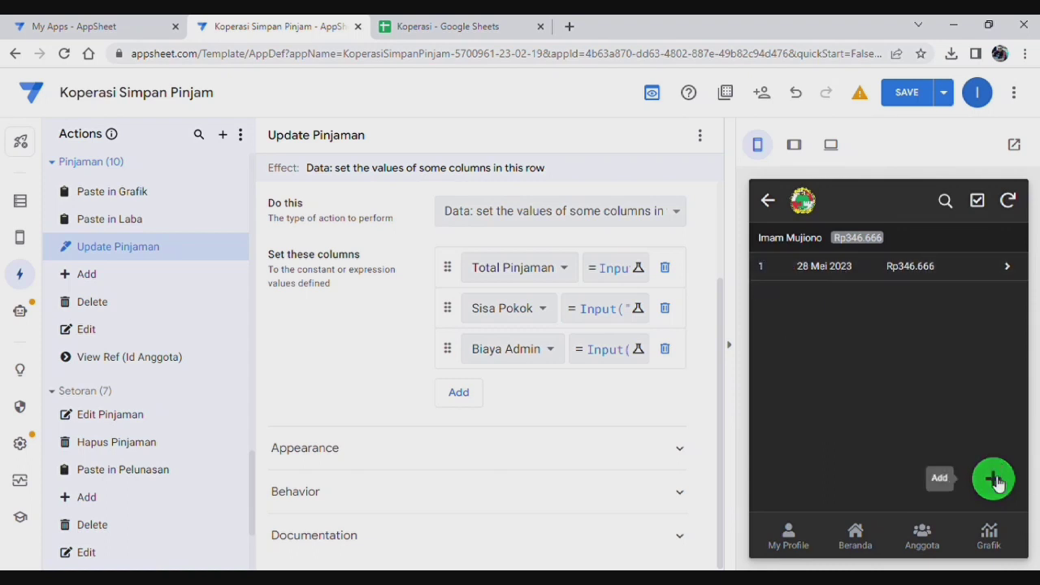
{"action": "left_click", "coordinate": [997, 483]}
{"action": "left_click", "coordinate": [896, 317]}
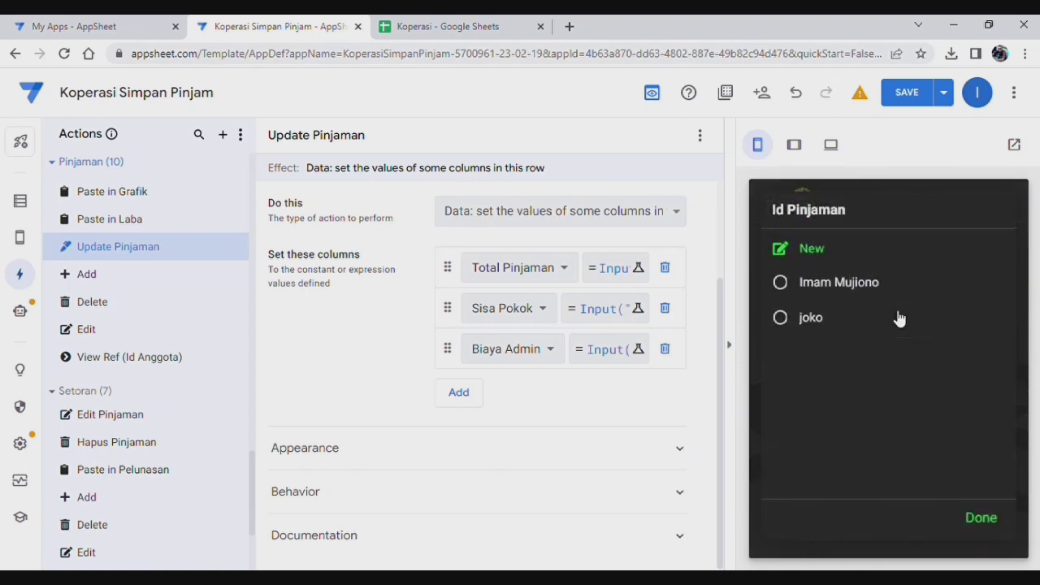
{"action": "left_click", "coordinate": [868, 282]}
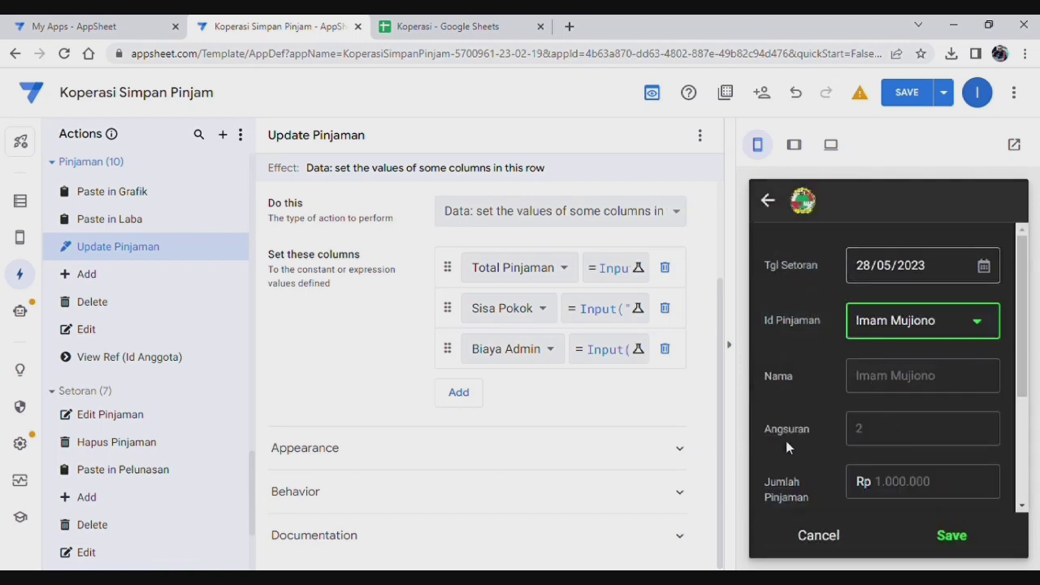
{"action": "scroll", "coordinate": [921, 419], "scroll_direction": "down", "scroll_amount": 2}
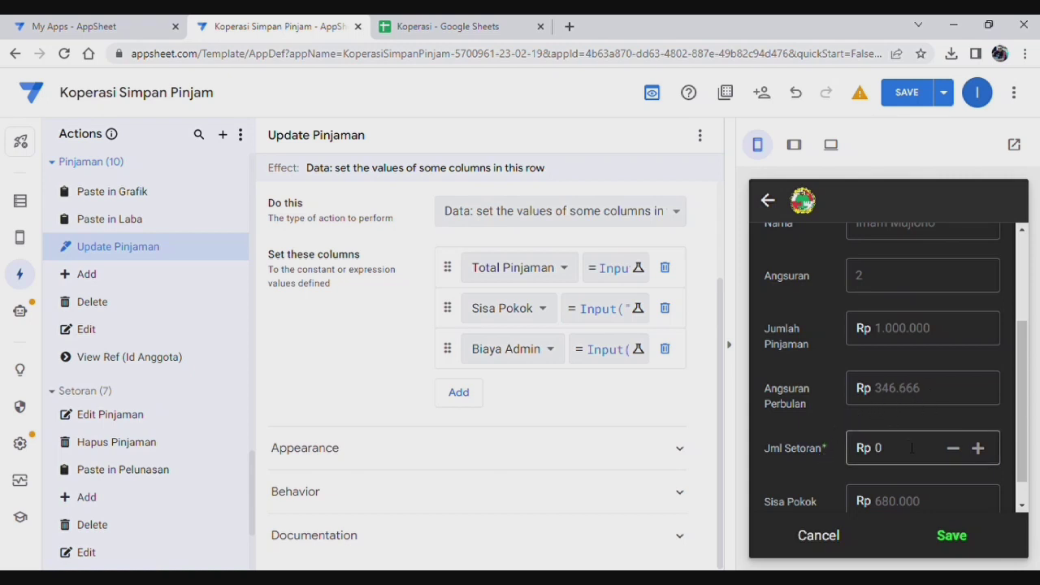
{"action": "left_click", "coordinate": [907, 447]}
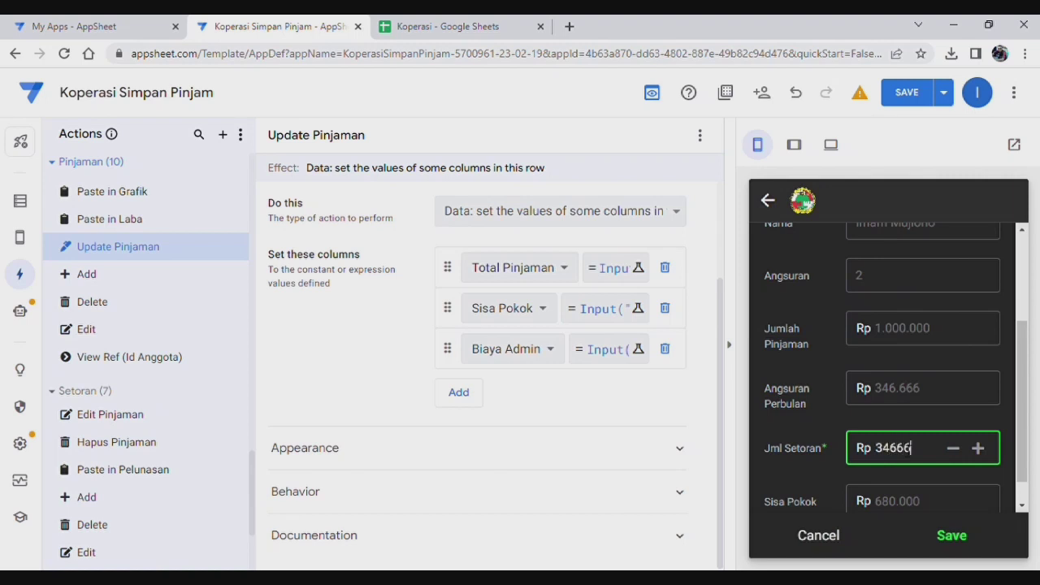
{"action": "left_click", "coordinate": [953, 413]}
{"action": "scroll", "coordinate": [936, 423], "scroll_direction": "down", "scroll_amount": 2}
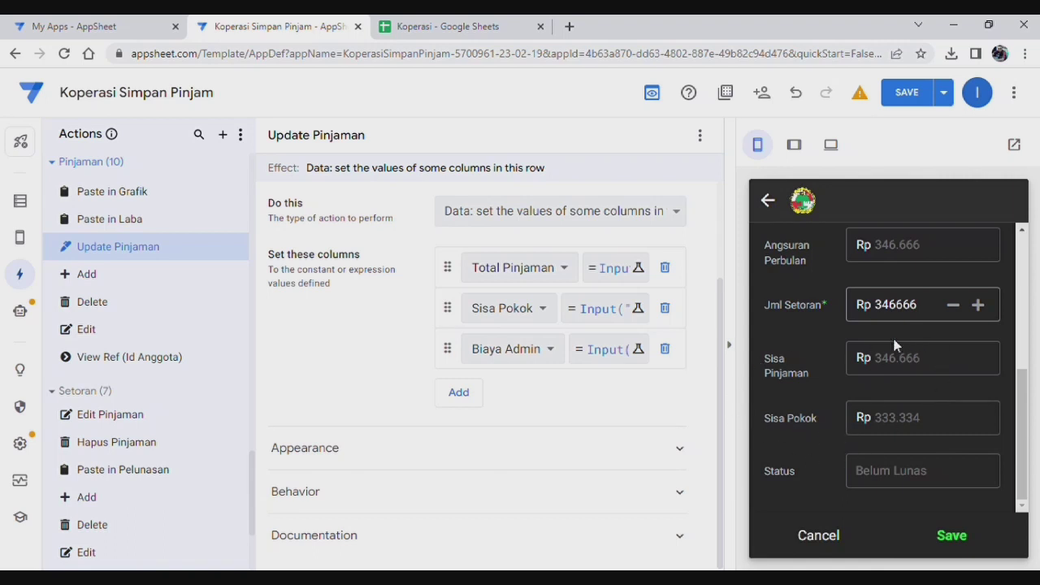
{"action": "left_click", "coordinate": [955, 537]}
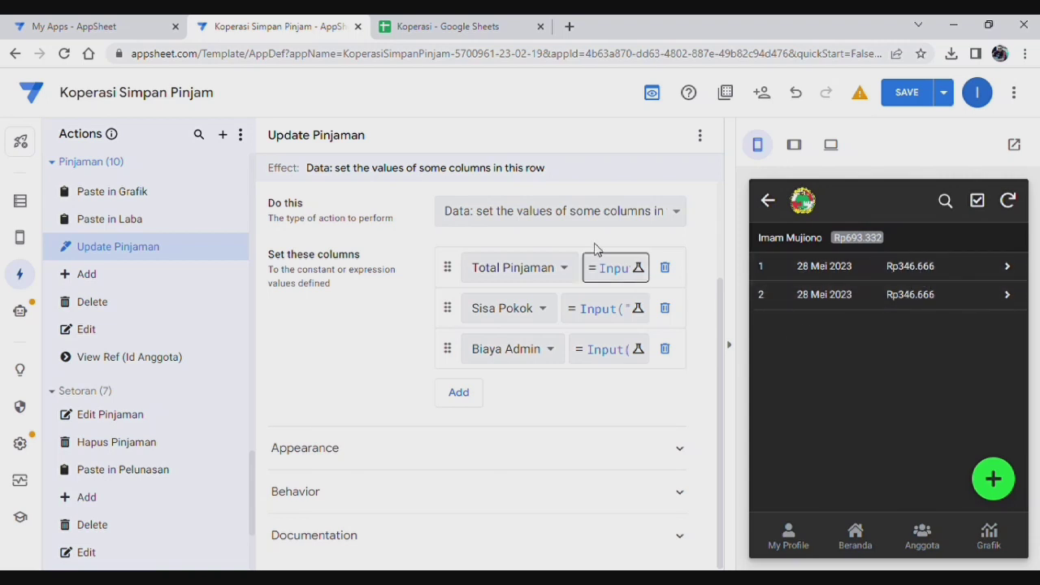
Step: Check the Setoran and Pelunasan sheets in the Koperasi spreadsheet
{"action": "left_click", "coordinate": [443, 26]}
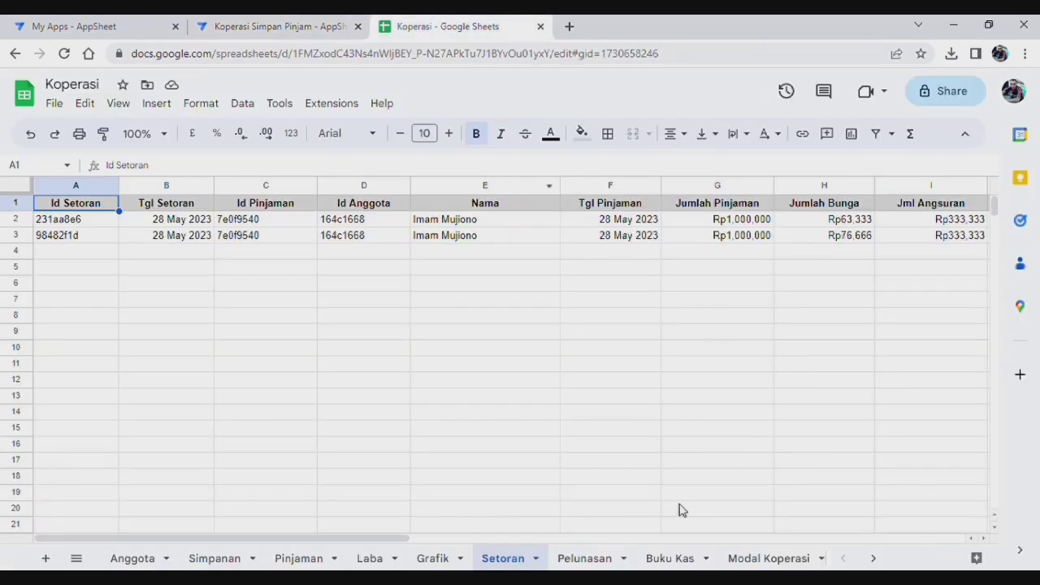
{"action": "left_click", "coordinate": [592, 560]}
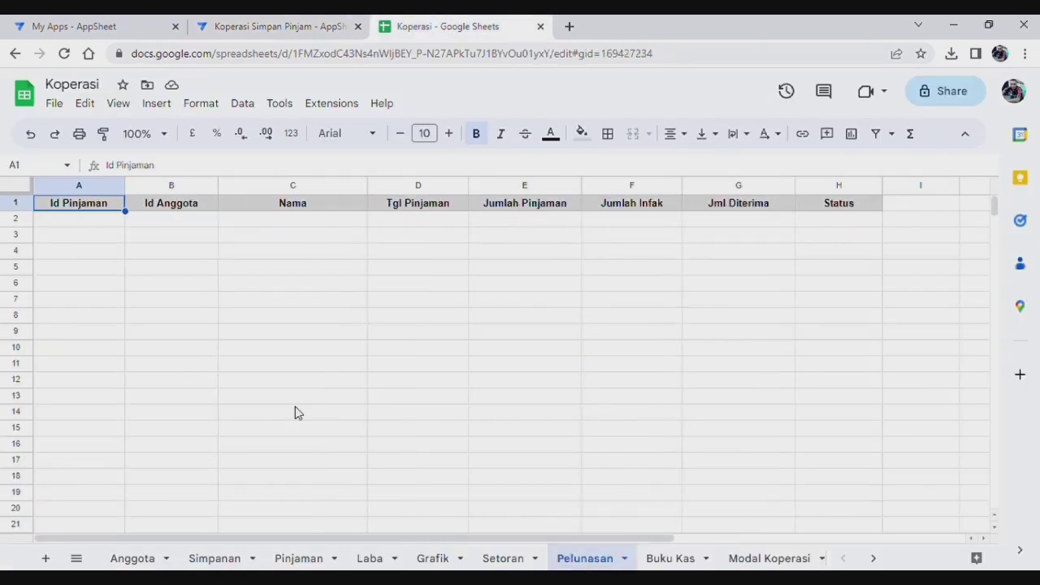
{"action": "left_click", "coordinate": [276, 27]}
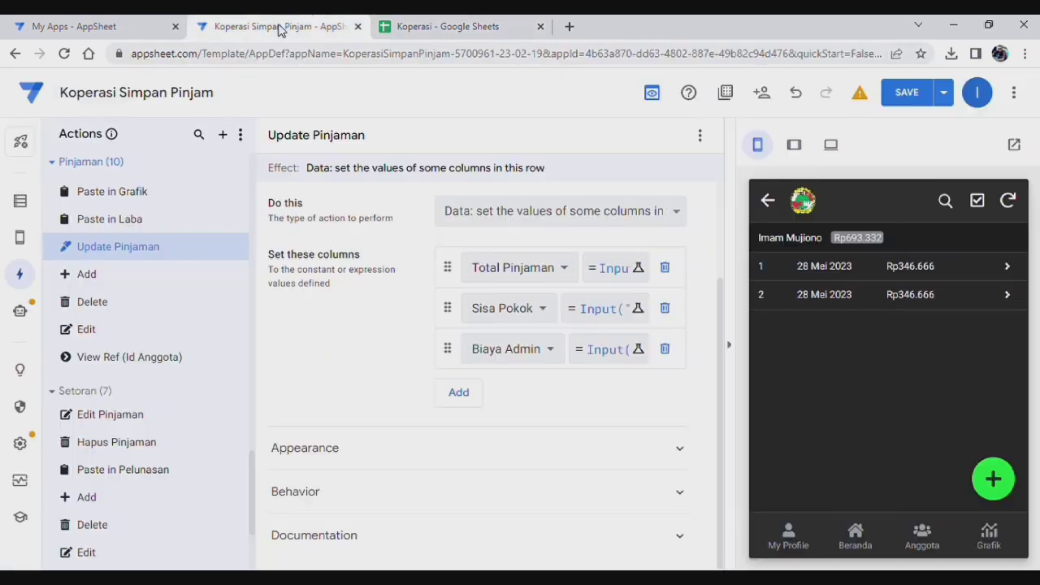
Step: Save a third 346666 payment on the member's loan, with Status showing Lunas
{"action": "left_click", "coordinate": [1011, 482]}
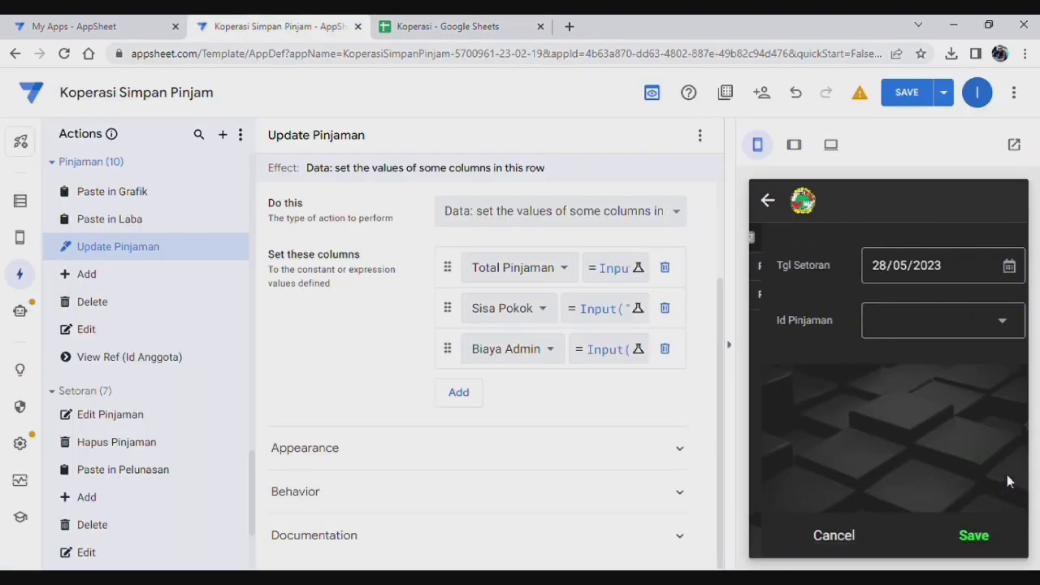
{"action": "left_click", "coordinate": [949, 327]}
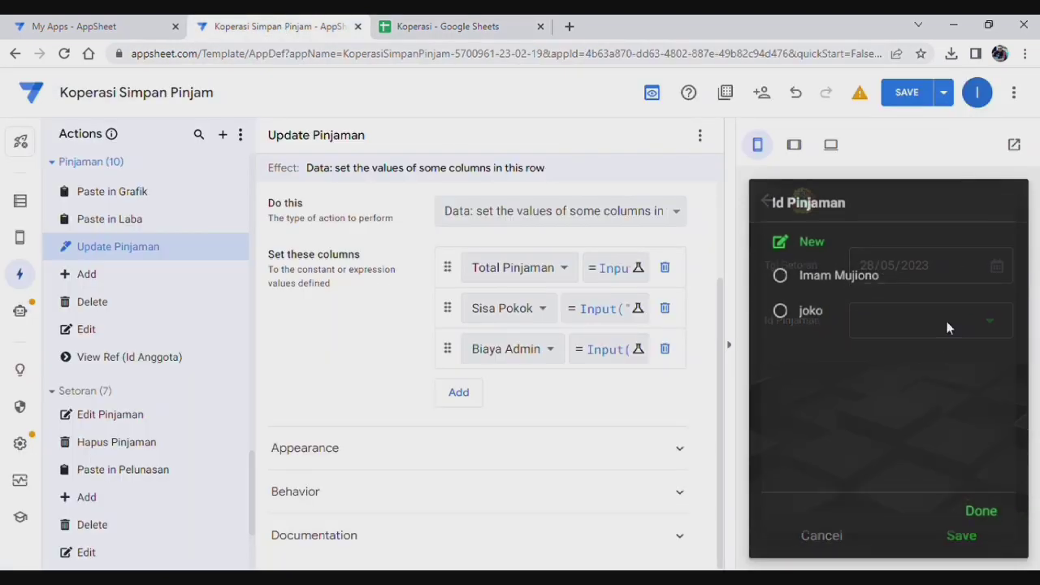
{"action": "left_click", "coordinate": [846, 285]}
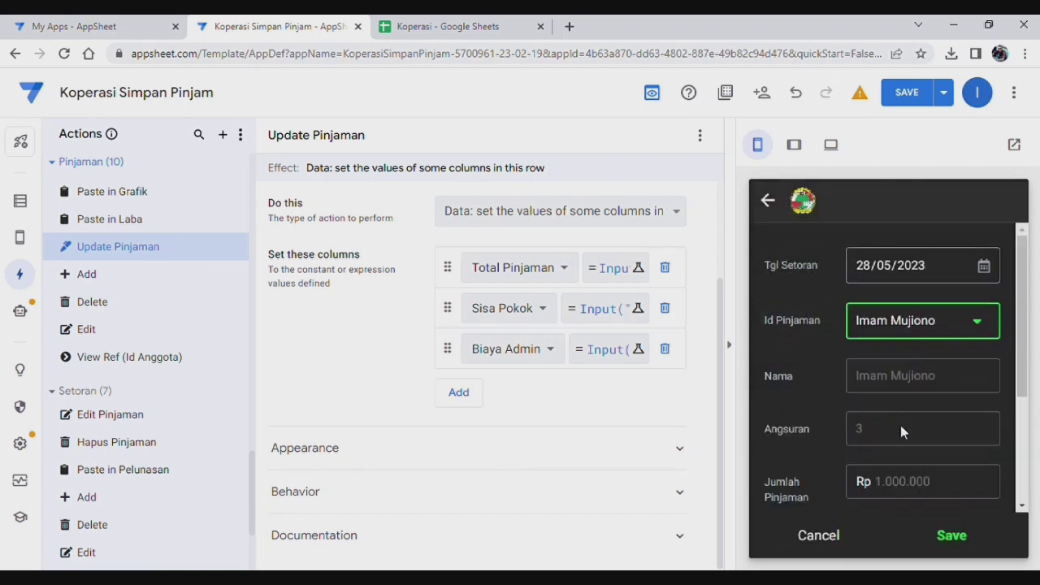
{"action": "scroll", "coordinate": [904, 421], "scroll_direction": "down", "scroll_amount": 3}
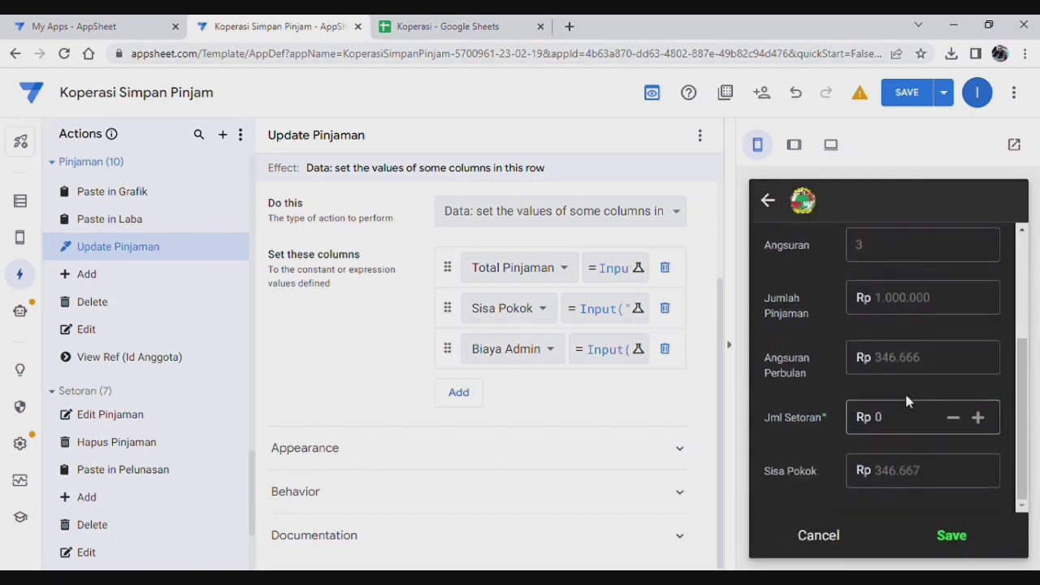
{"action": "left_click", "coordinate": [898, 421]}
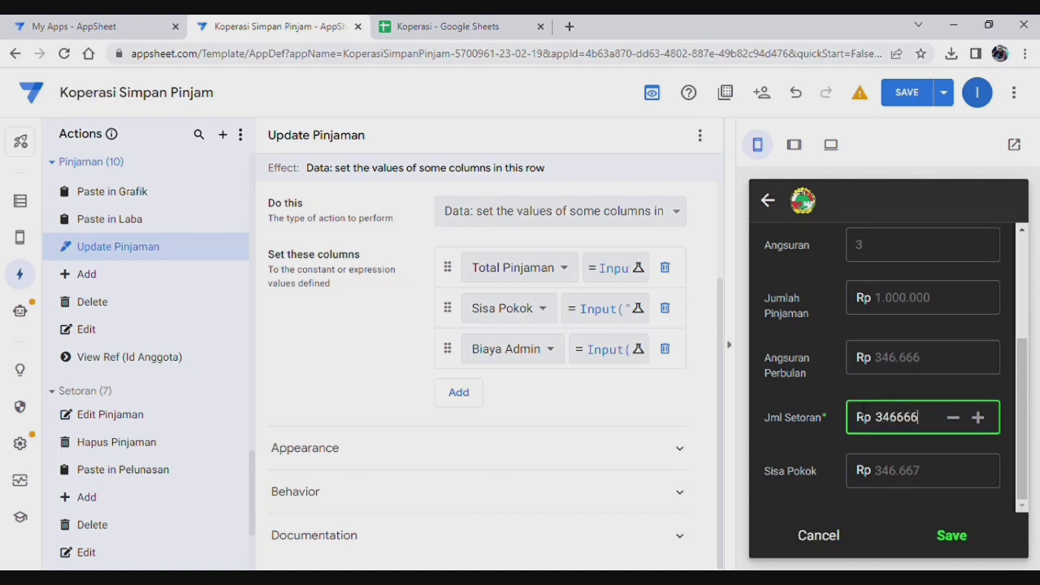
{"action": "left_click", "coordinate": [859, 393]}
{"action": "scroll", "coordinate": [862, 379], "scroll_direction": "down", "scroll_amount": 2}
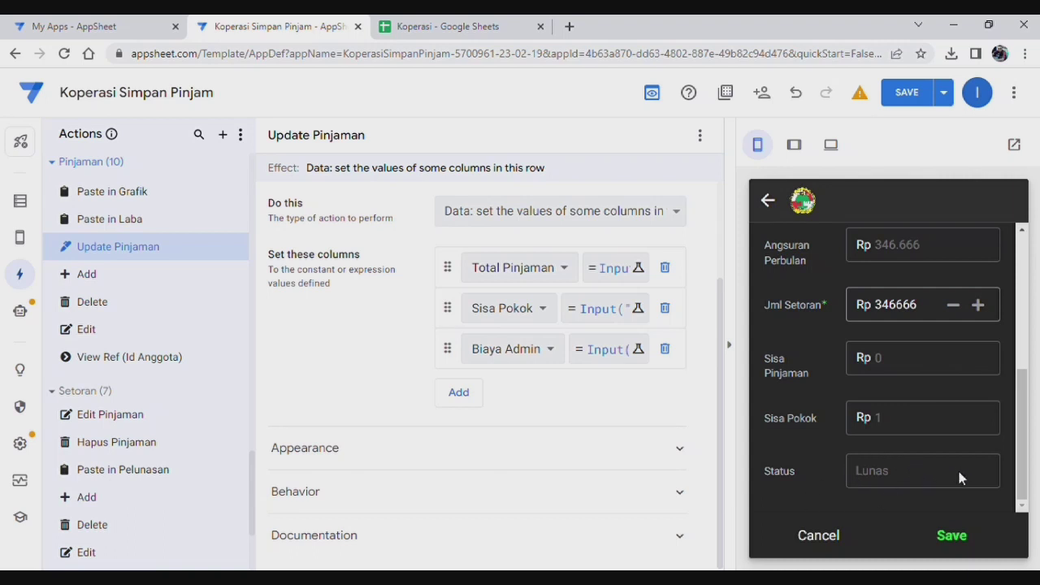
{"action": "left_click", "coordinate": [953, 537]}
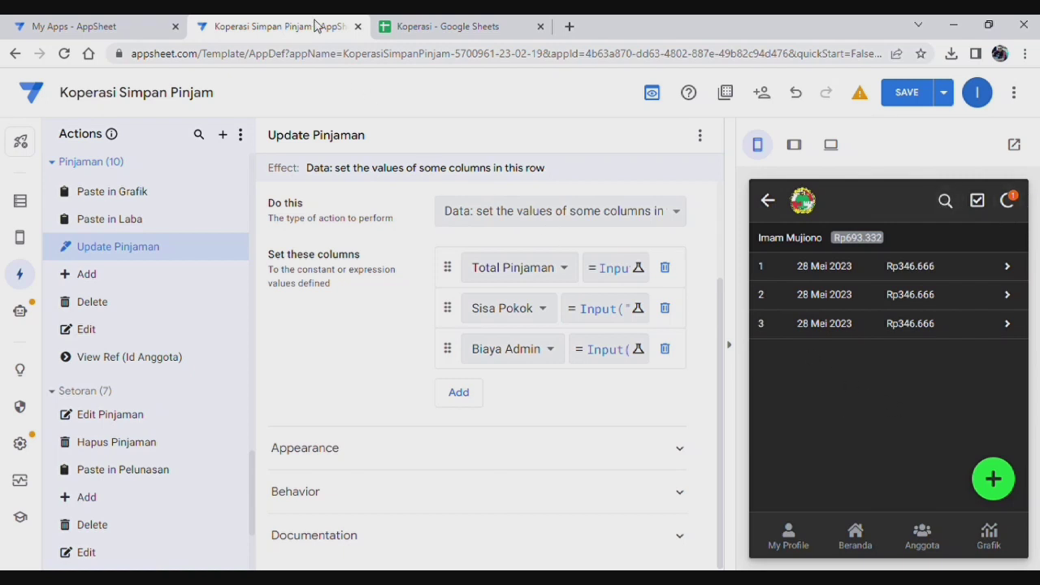
Step: Confirm the paid-off loan appears in Pelunasan as Lunas and no longer in Pinjaman
{"action": "left_click", "coordinate": [444, 22]}
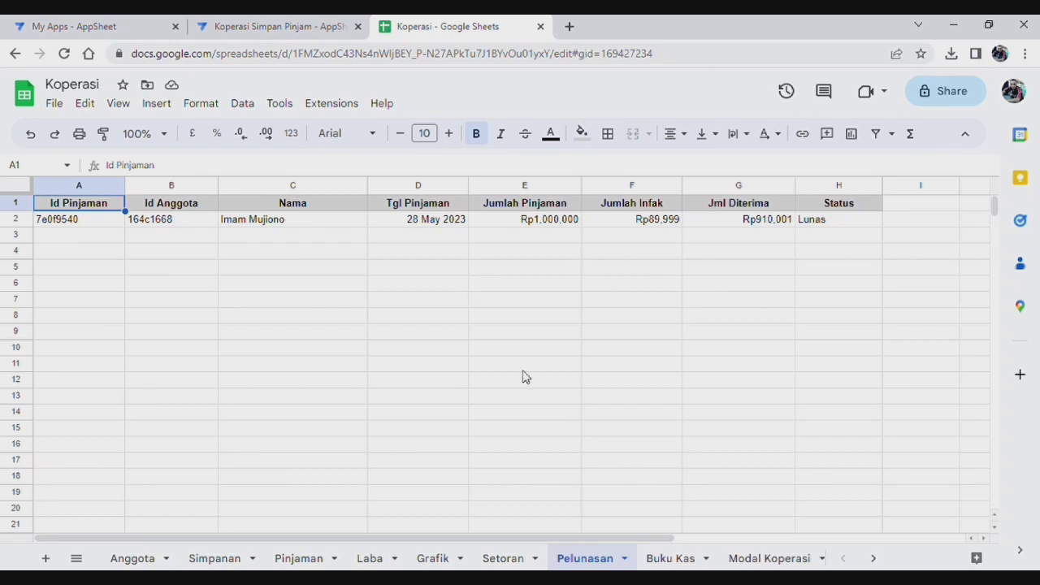
{"action": "left_click", "coordinate": [301, 561]}
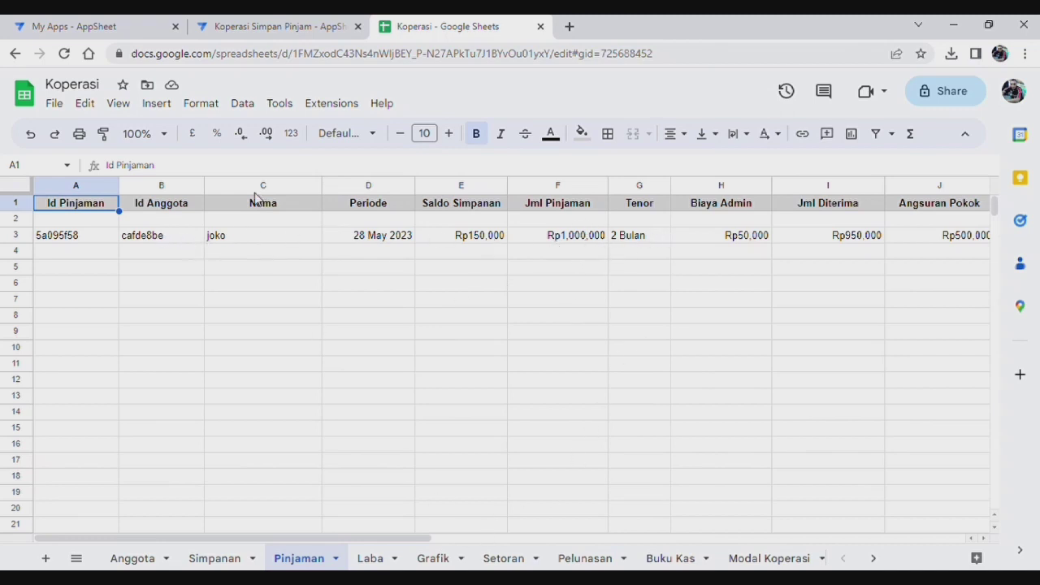
Step: In AppSheet, save a 510000 Jml Setoran repayment on the second borrower's loan
{"action": "left_click", "coordinate": [261, 26]}
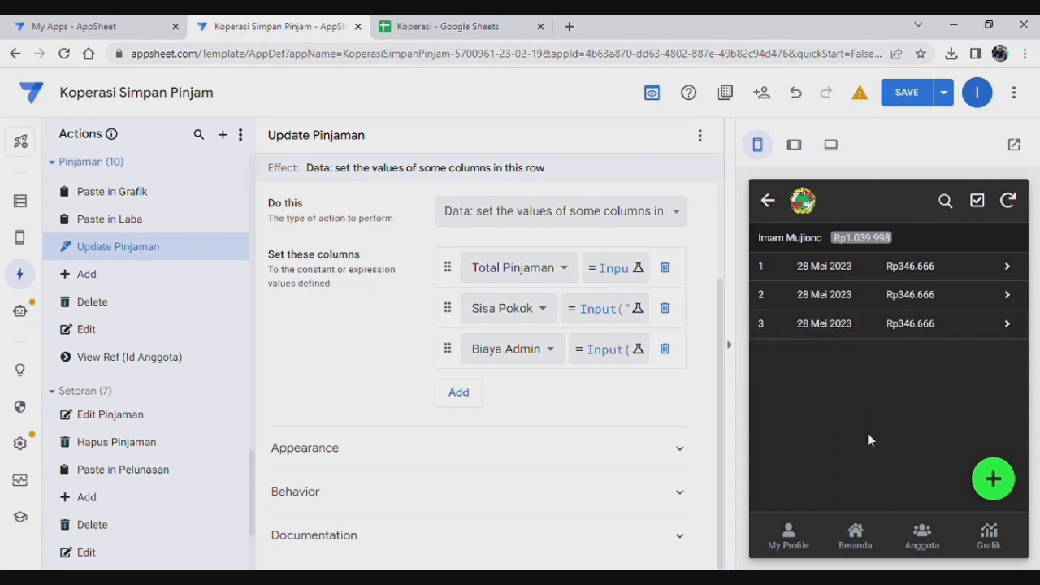
{"action": "left_click", "coordinate": [995, 480]}
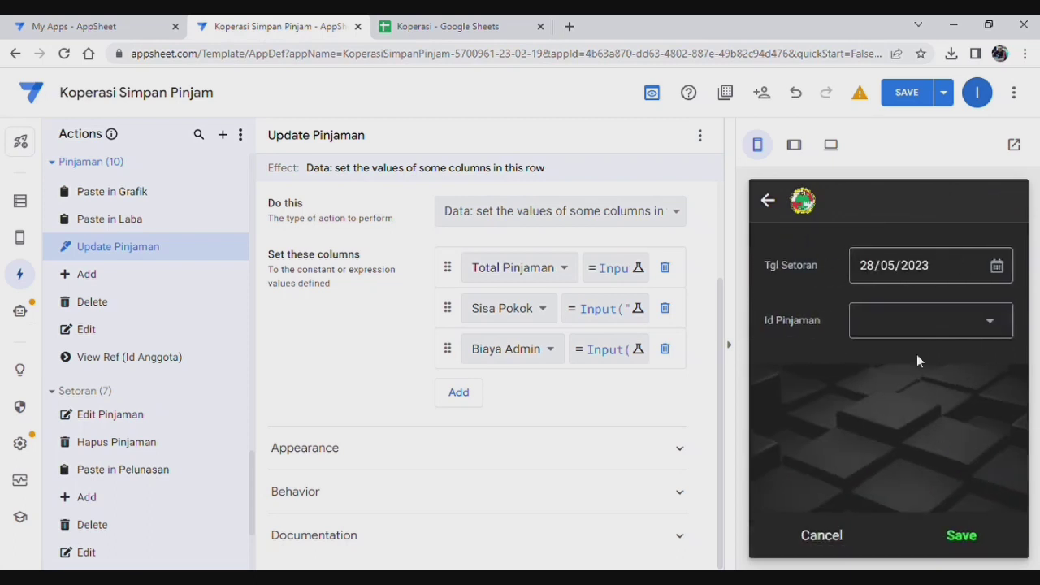
{"action": "left_click", "coordinate": [922, 328]}
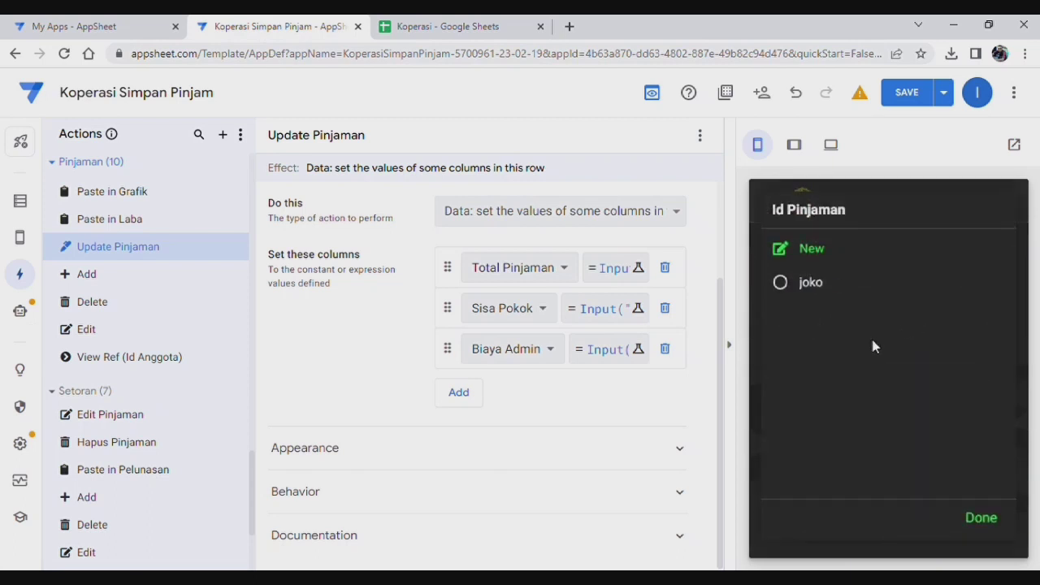
{"action": "left_click", "coordinate": [827, 291]}
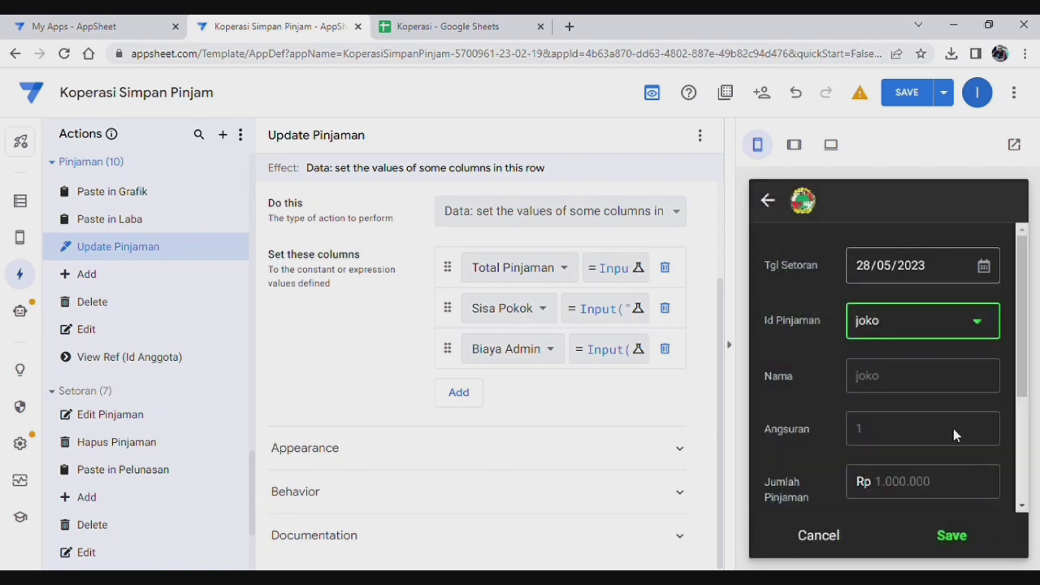
{"action": "scroll", "coordinate": [941, 394], "scroll_direction": "down", "scroll_amount": 3}
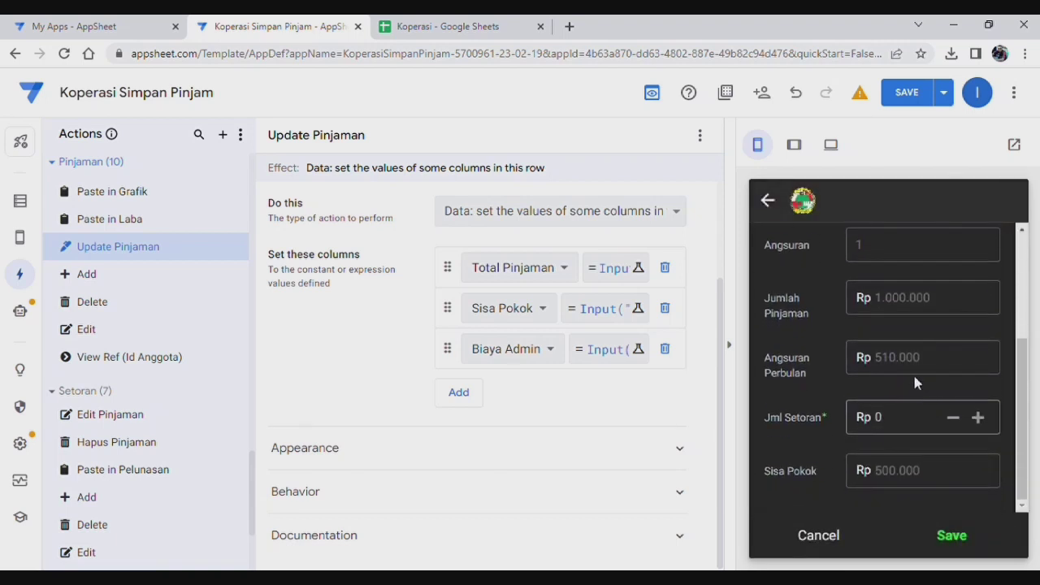
{"action": "left_click", "coordinate": [894, 419]}
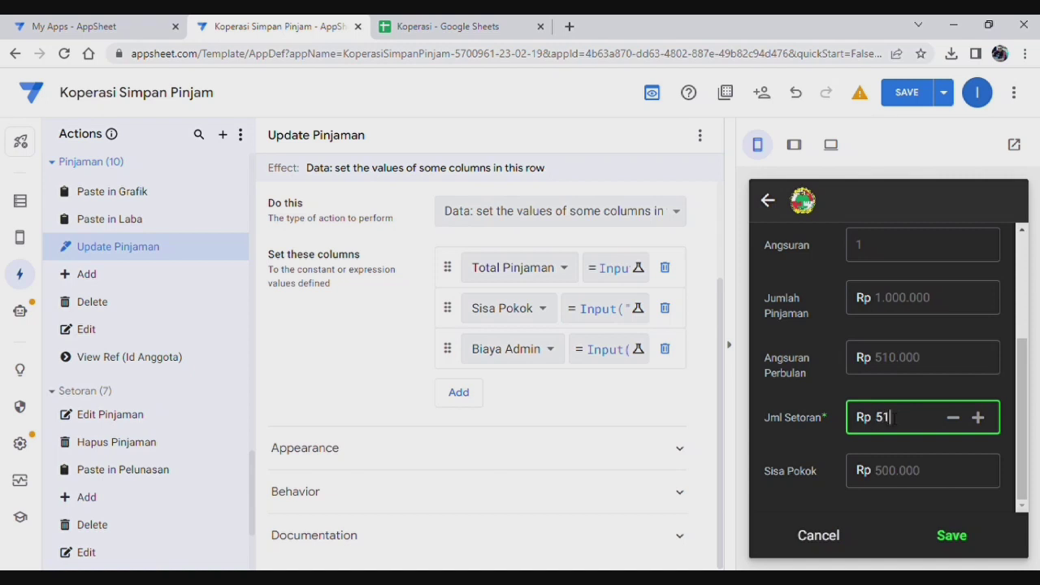
{"action": "type", "text": "510000"}
{"action": "left_click", "coordinate": [912, 393]}
{"action": "left_click", "coordinate": [953, 538]}
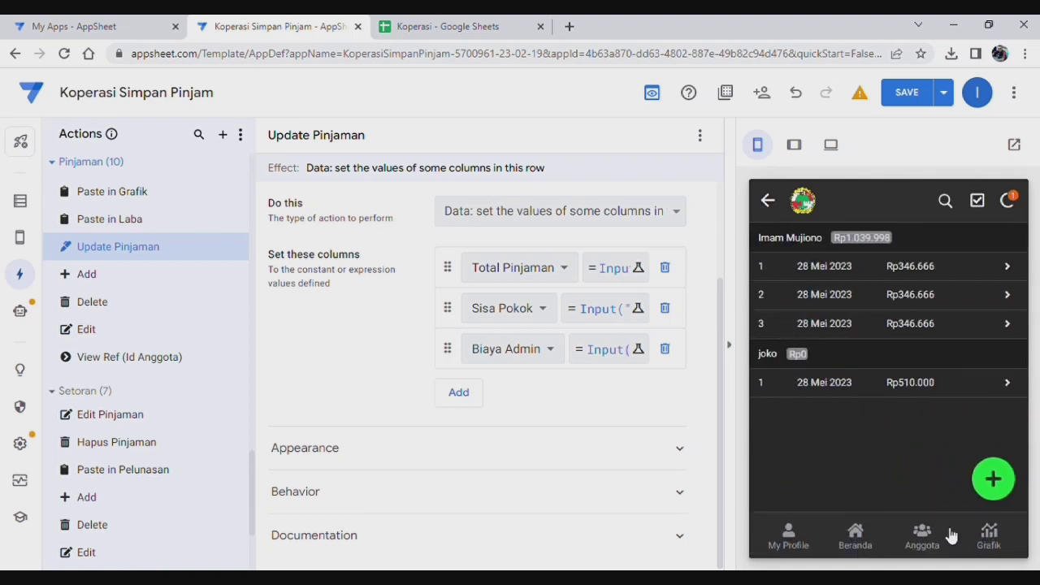
Step: Fill in a second 510000 repayment on that loan, leaving Sisa Pinjaman 0 with status Lunas
{"action": "left_click", "coordinate": [993, 479]}
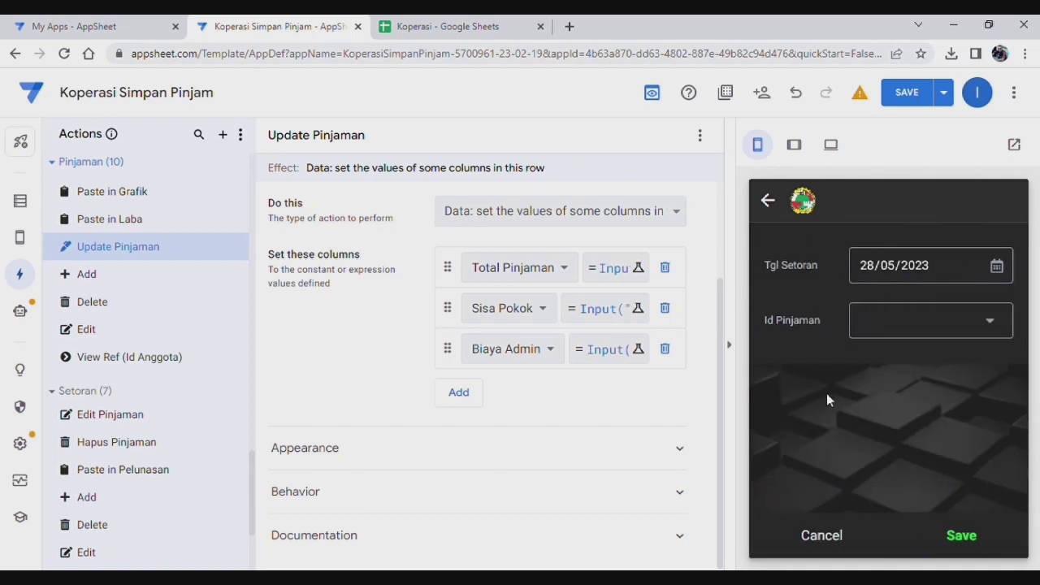
{"action": "left_click", "coordinate": [878, 313]}
{"action": "left_click", "coordinate": [815, 282]}
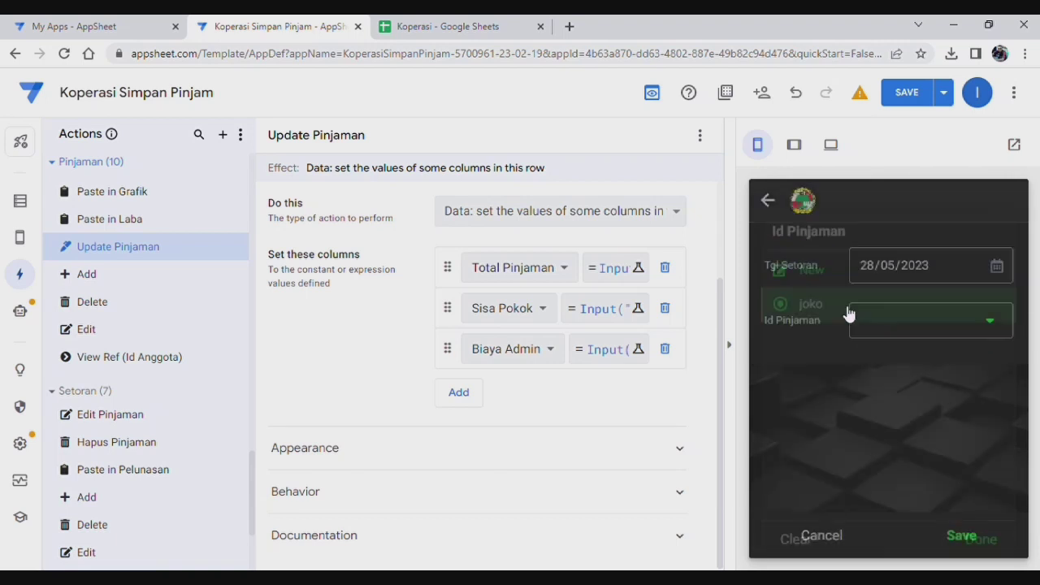
{"action": "key", "text": "Tab"}
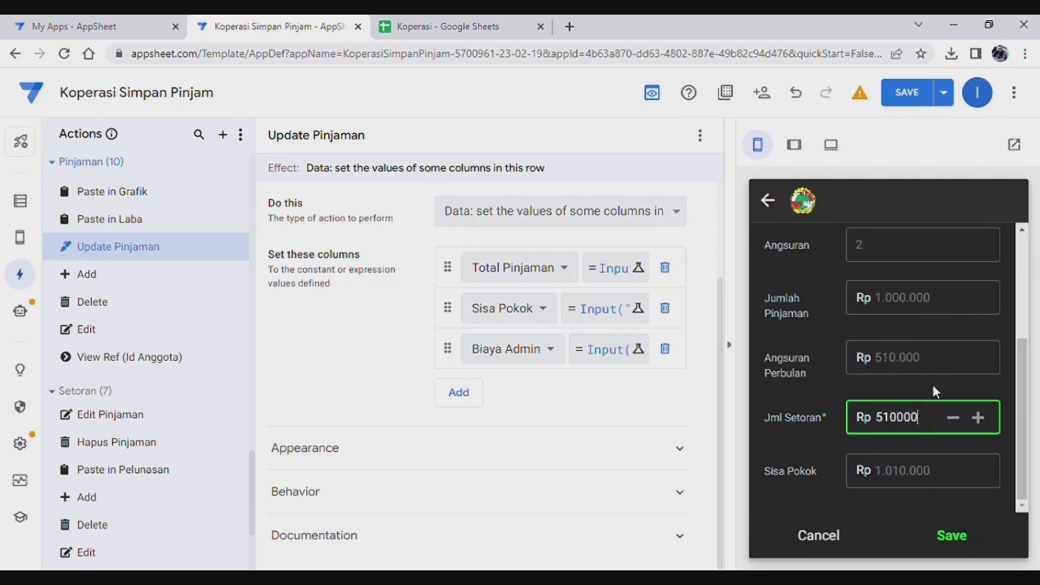
{"action": "left_click", "coordinate": [933, 392]}
{"action": "scroll", "coordinate": [932, 391], "scroll_direction": "down", "scroll_amount": 1}
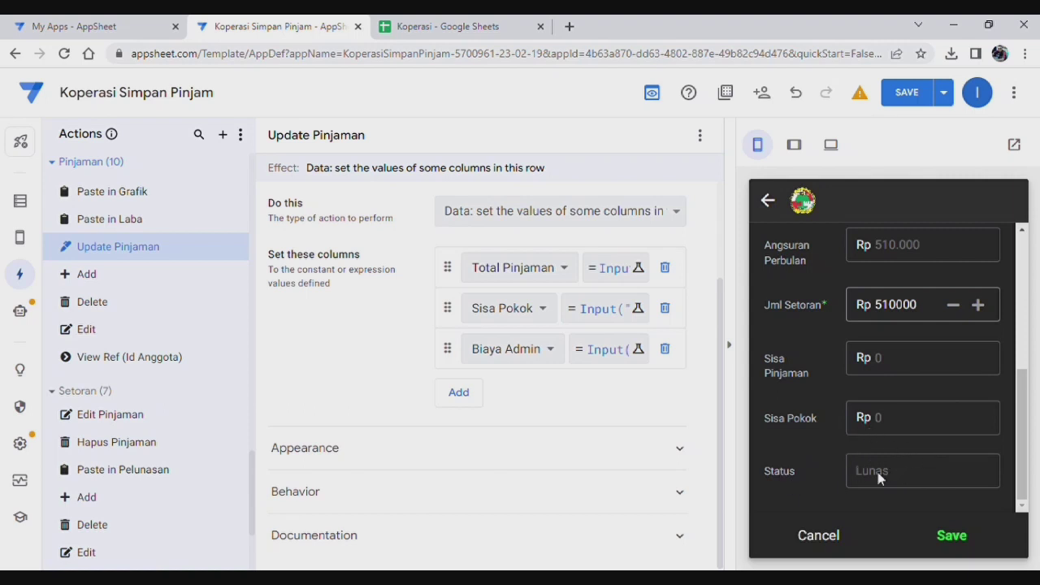
{"action": "left_click", "coordinate": [466, 27]}
{"action": "left_click", "coordinate": [602, 561]}
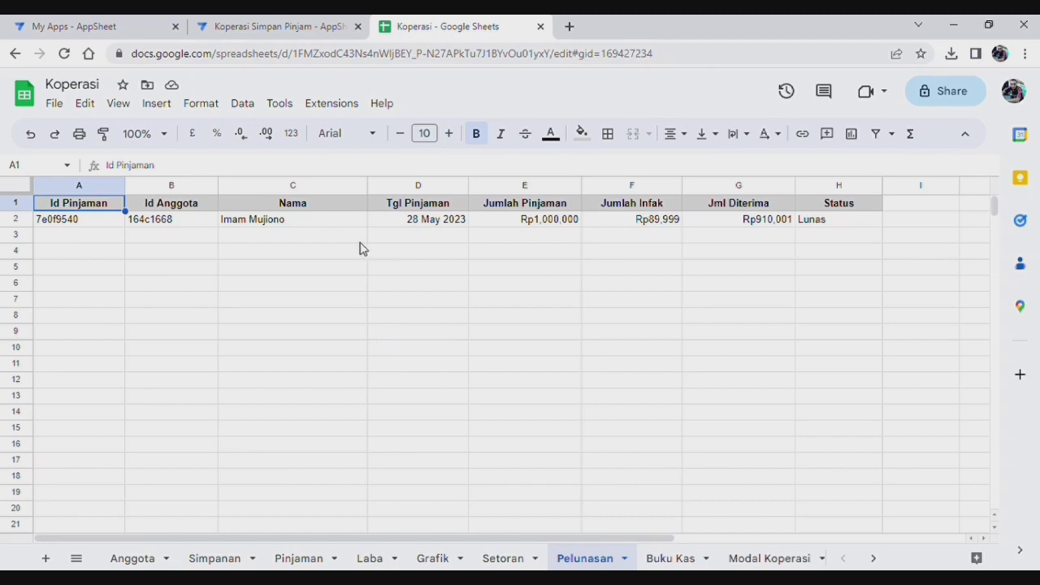
{"action": "left_click", "coordinate": [310, 561]}
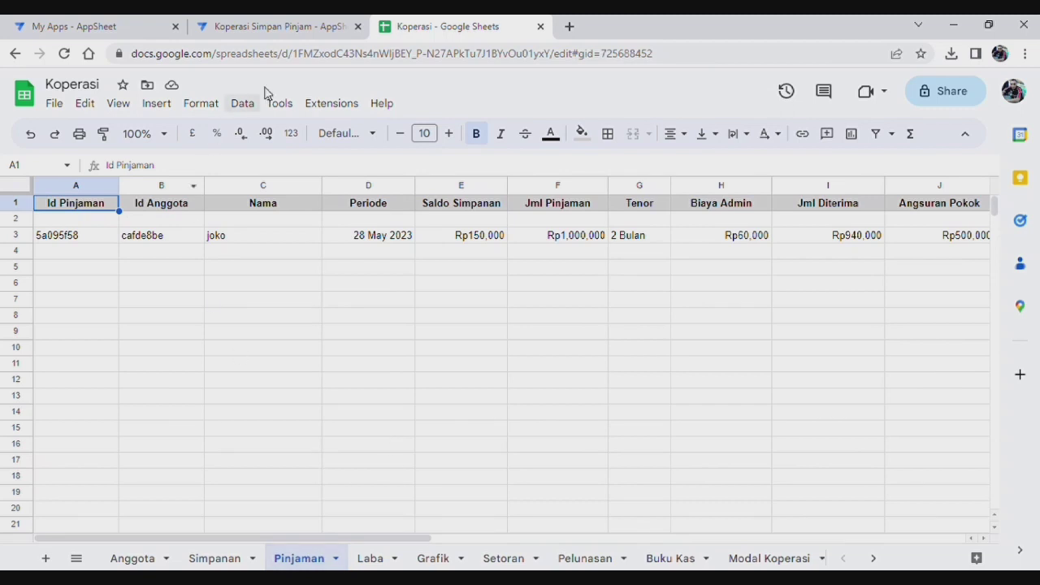
{"action": "left_click", "coordinate": [272, 26]}
Step: Save the second Rp510.000 repayment dated 28 Mei 2023 and switch back to Google Sheets
{"action": "scroll", "coordinate": [794, 415], "scroll_direction": "up", "scroll_amount": 5}
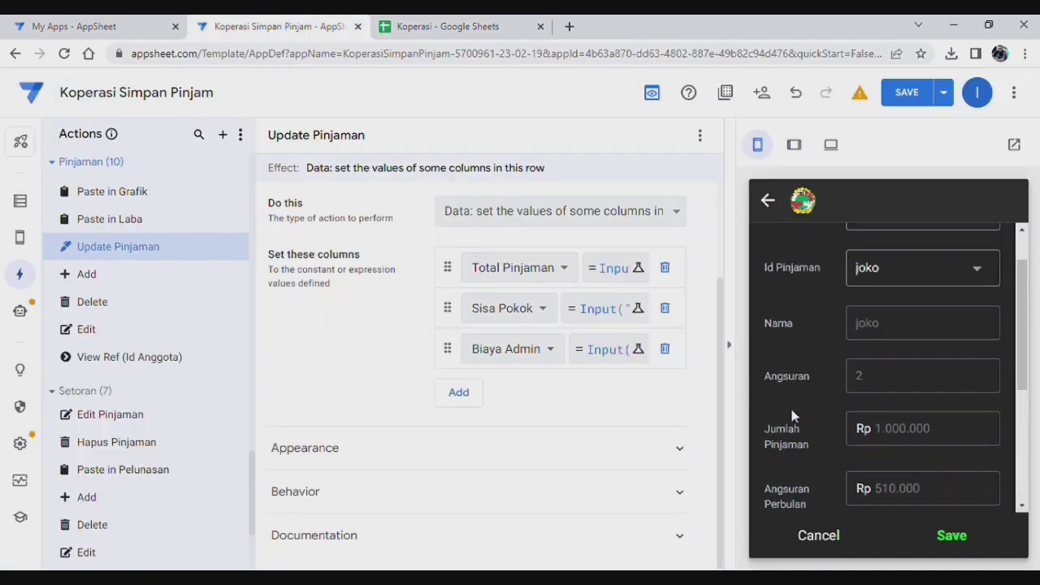
{"action": "scroll", "coordinate": [908, 393], "scroll_direction": "down", "scroll_amount": 5}
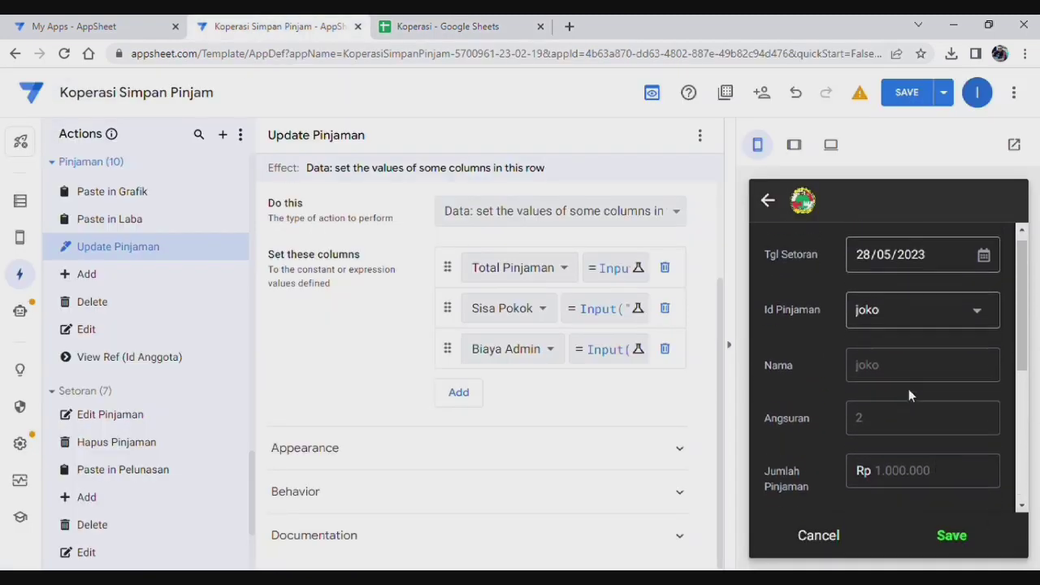
{"action": "left_click", "coordinate": [953, 535]}
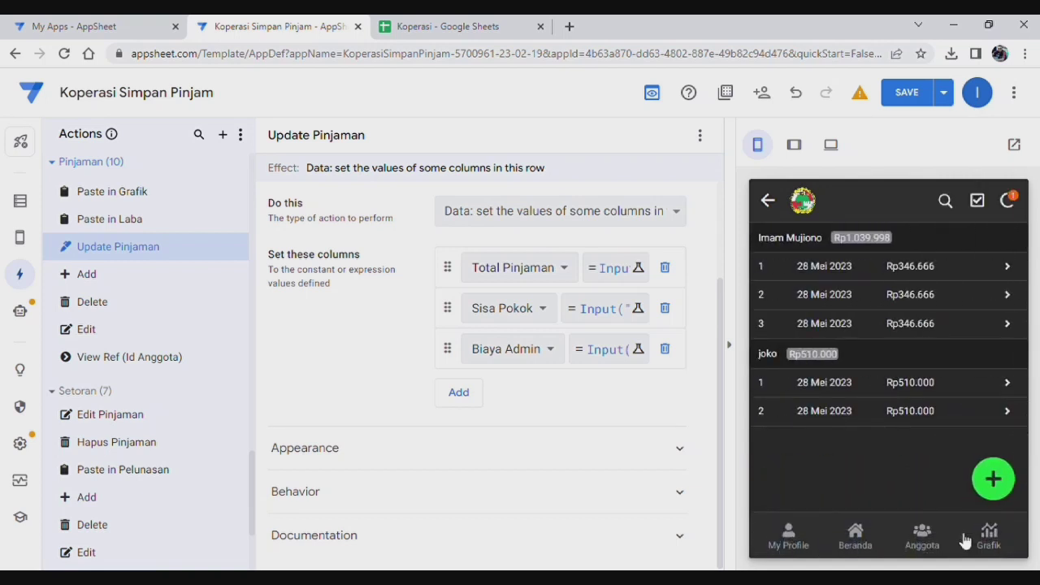
{"action": "left_click", "coordinate": [474, 29]}
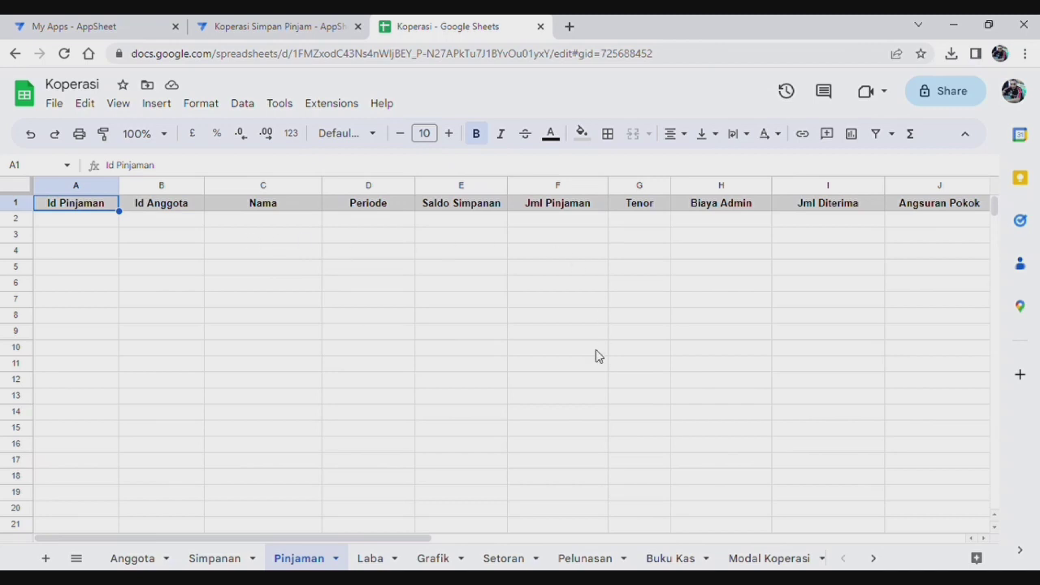
Step: Check that both settled loans appear in the Pelunasan sheet, then return to AppSheet
{"action": "left_click", "coordinate": [590, 559]}
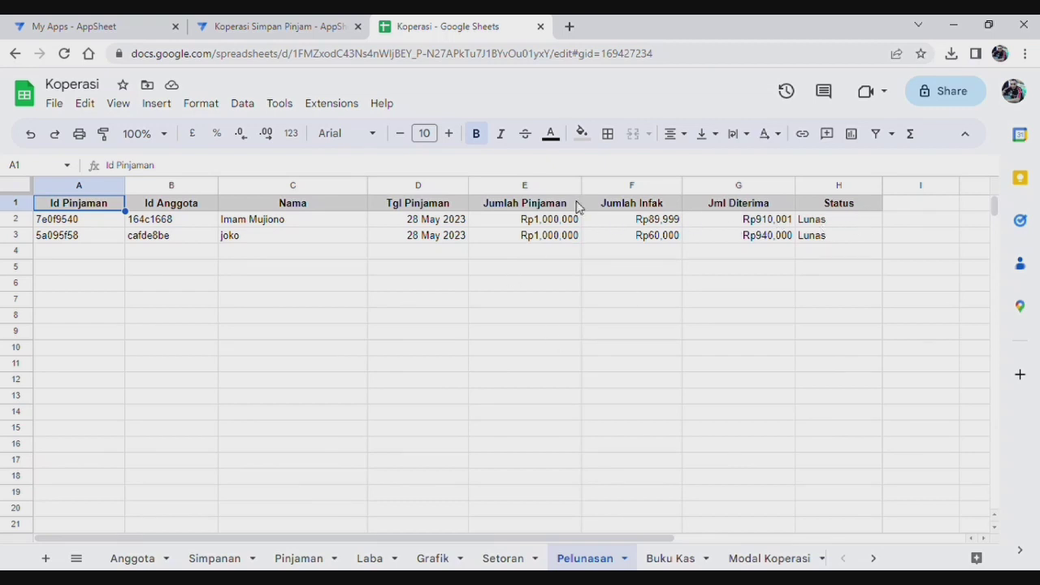
{"action": "left_click", "coordinate": [273, 28]}
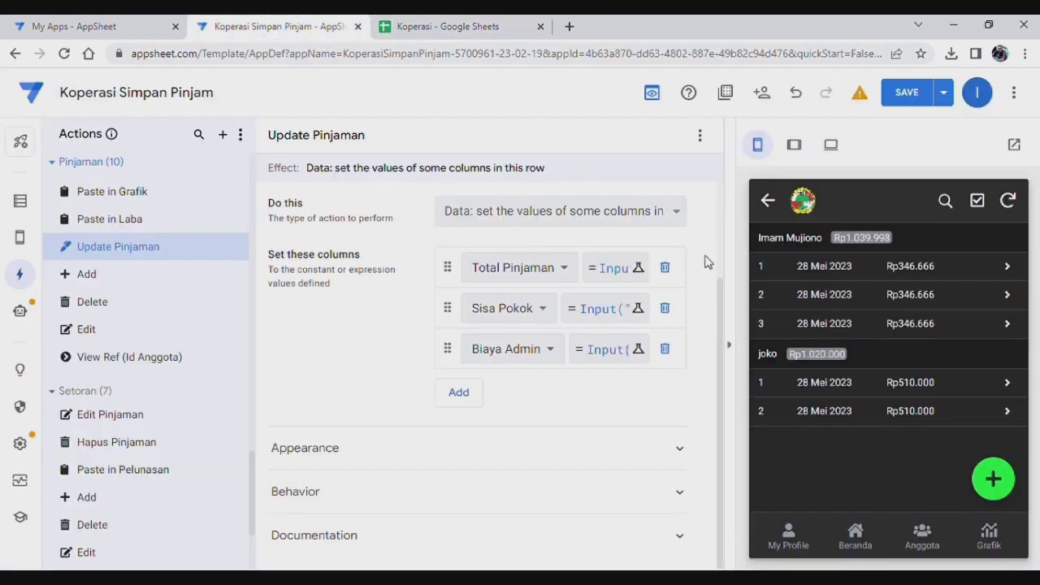
Step: Scroll through the Copy to Pelunasan bot's three process steps and return the preview to Beranda
{"action": "left_click", "coordinate": [21, 311]}
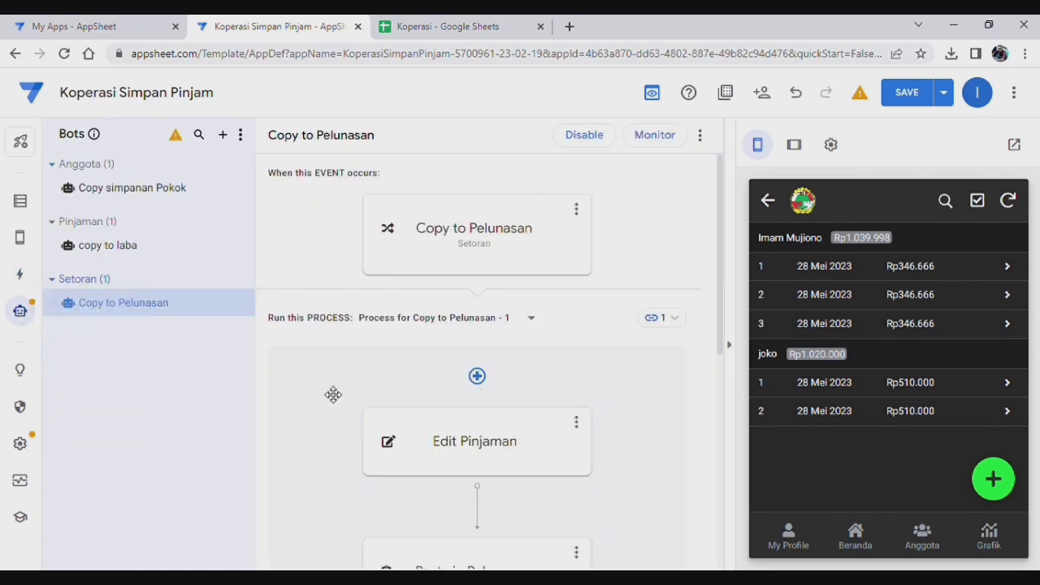
{"action": "scroll", "coordinate": [470, 404], "scroll_direction": "down", "scroll_amount": 3}
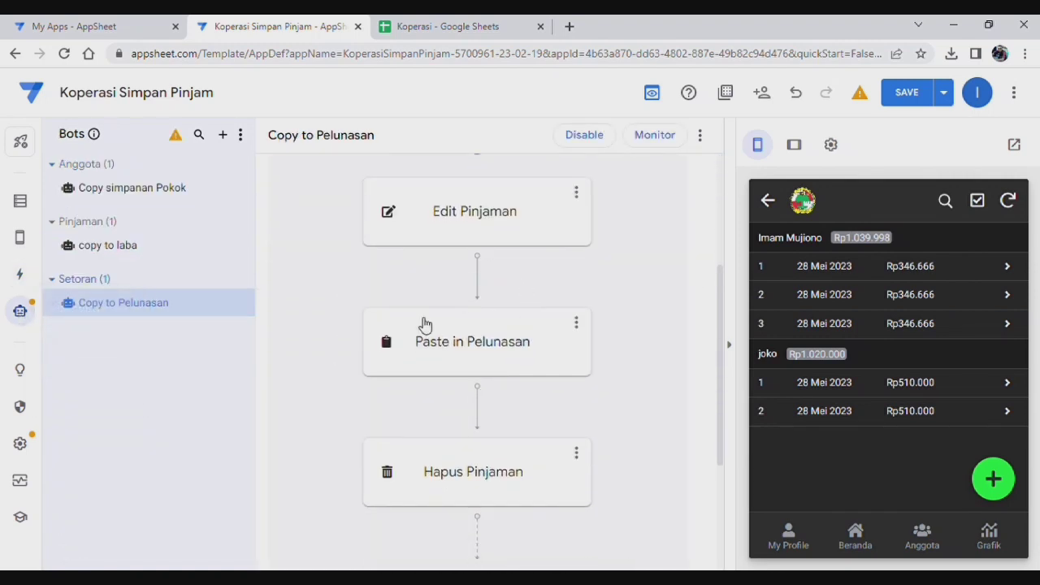
{"action": "scroll", "coordinate": [541, 492], "scroll_direction": "down", "scroll_amount": 2}
{"action": "scroll", "coordinate": [516, 425], "scroll_direction": "up", "scroll_amount": 2}
{"action": "scroll", "coordinate": [596, 456], "scroll_direction": "up", "scroll_amount": 2}
{"action": "scroll", "coordinate": [612, 370], "scroll_direction": "up", "scroll_amount": 1}
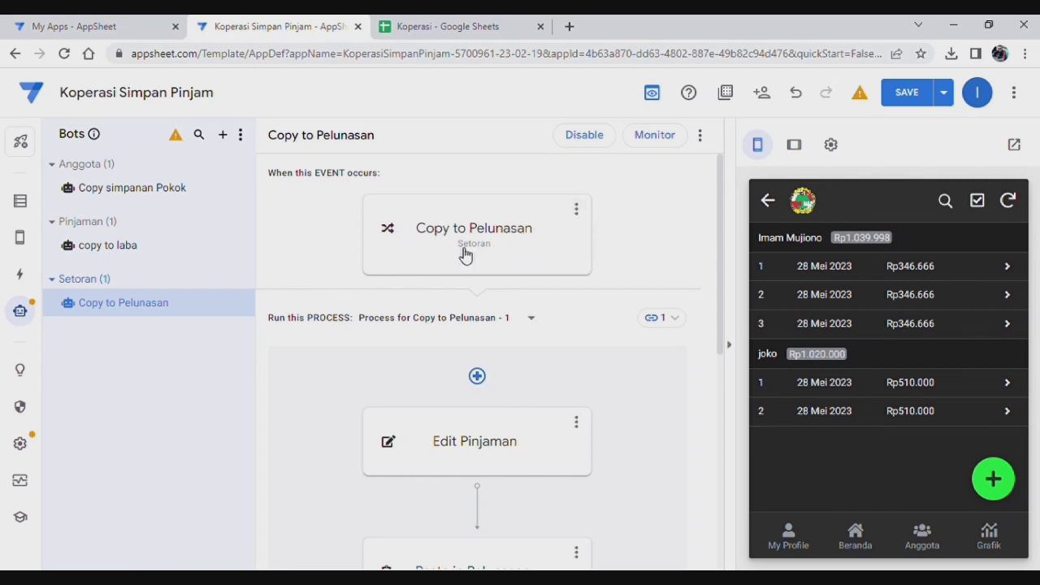
{"action": "scroll", "coordinate": [692, 388], "scroll_direction": "down", "scroll_amount": 3}
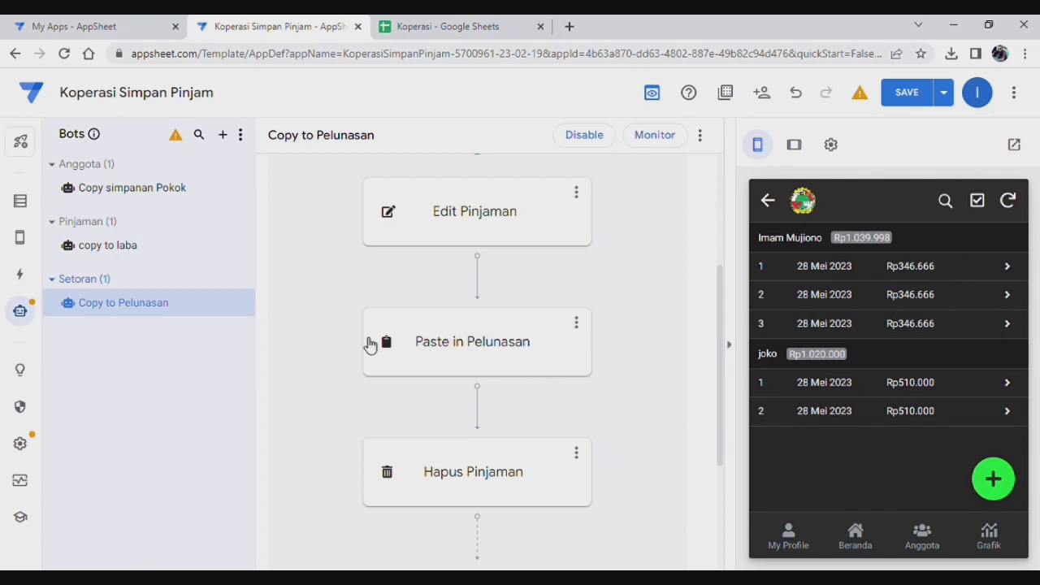
{"action": "scroll", "coordinate": [496, 483], "scroll_direction": "down", "scroll_amount": 1}
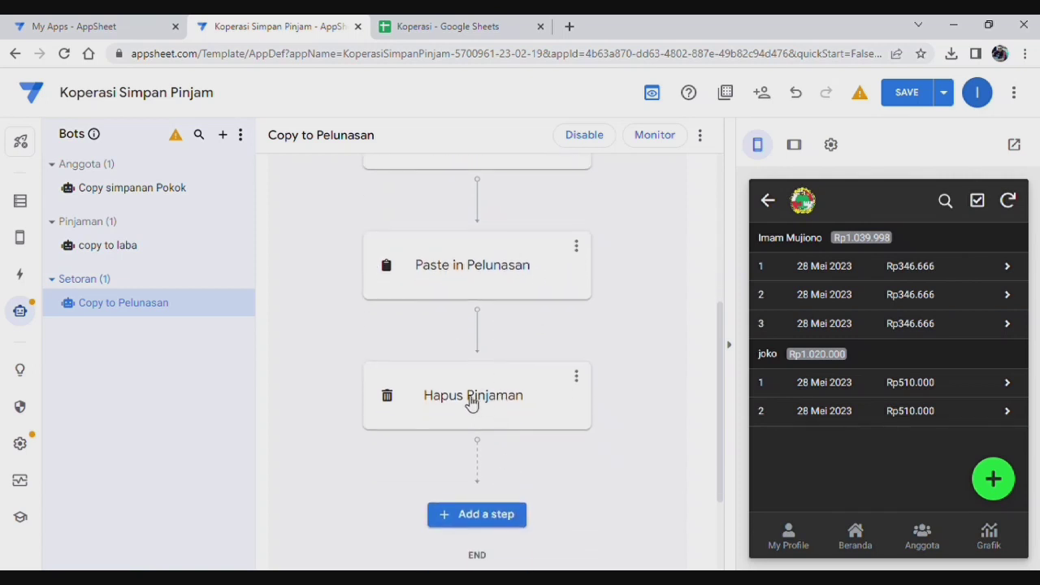
{"action": "scroll", "coordinate": [509, 405], "scroll_direction": "up", "scroll_amount": 2}
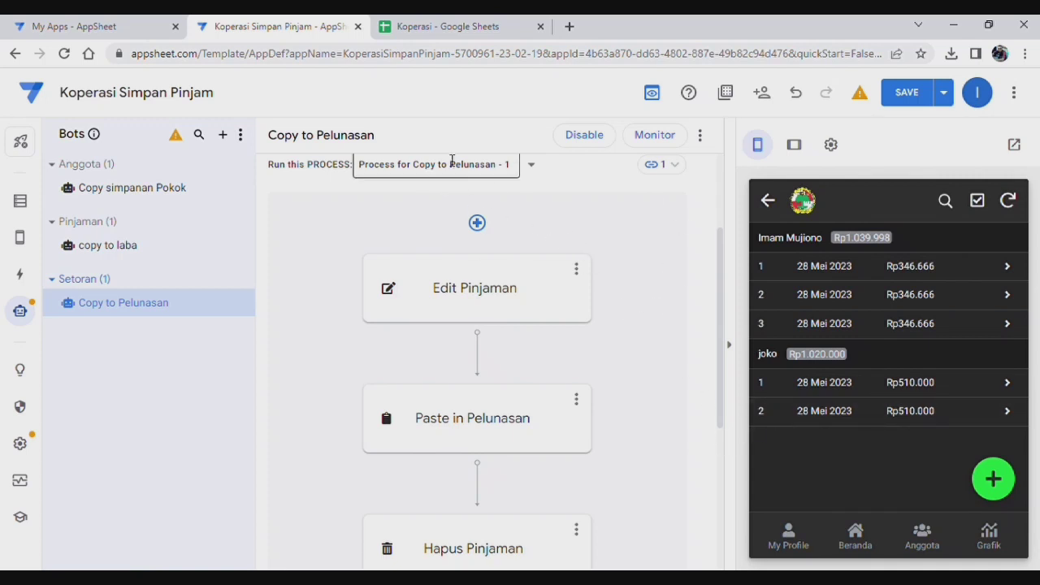
{"action": "left_click", "coordinate": [863, 538]}
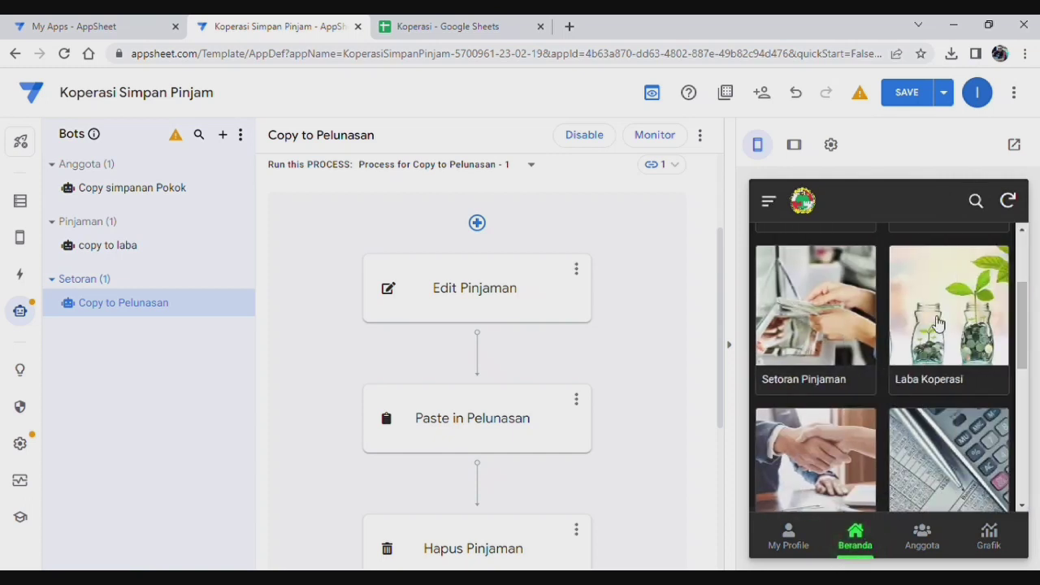
Step: Start a new Pinjaman Anggota loan for a member with amount 500000
{"action": "scroll", "coordinate": [877, 372], "scroll_direction": "up", "scroll_amount": 2}
{"action": "left_click", "coordinate": [974, 289]}
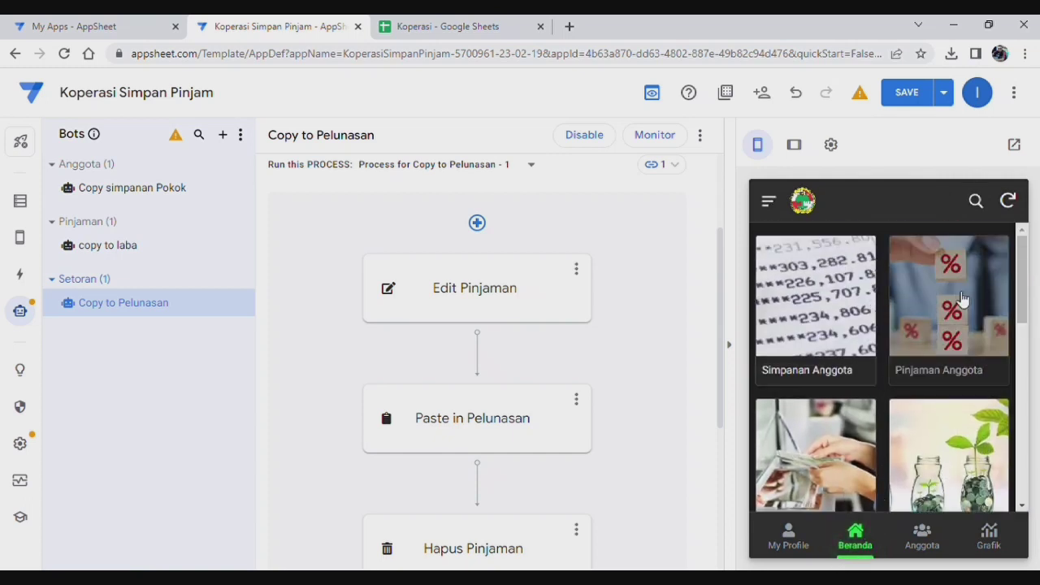
{"action": "left_click", "coordinate": [994, 479]}
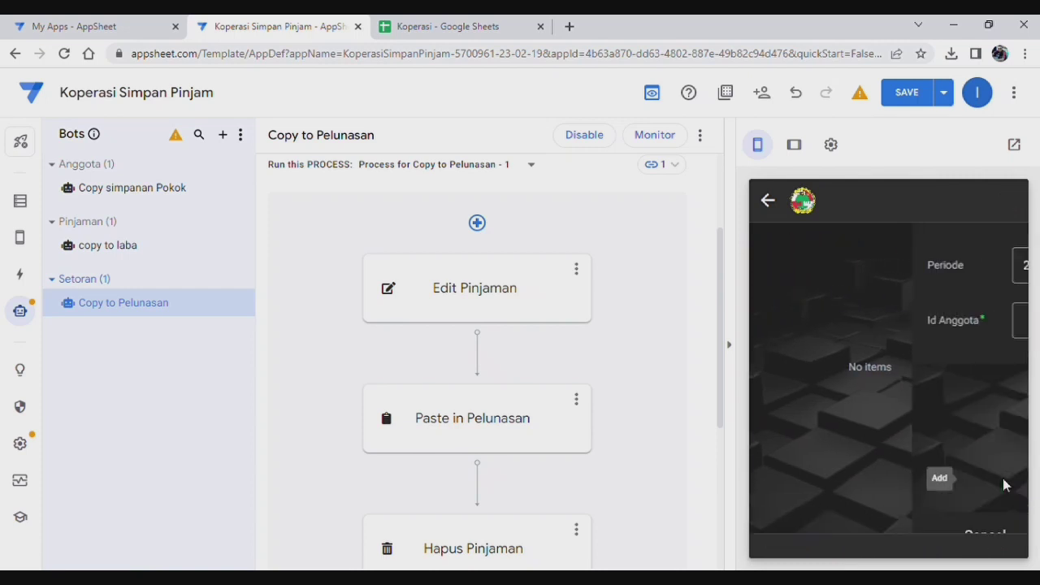
{"action": "left_click", "coordinate": [888, 328]}
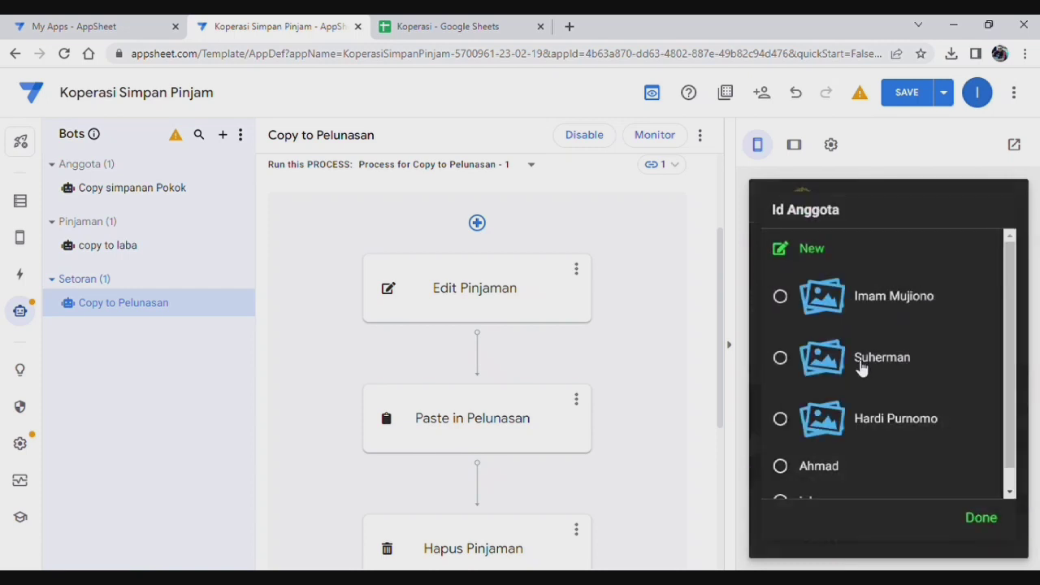
{"action": "left_click", "coordinate": [887, 364]}
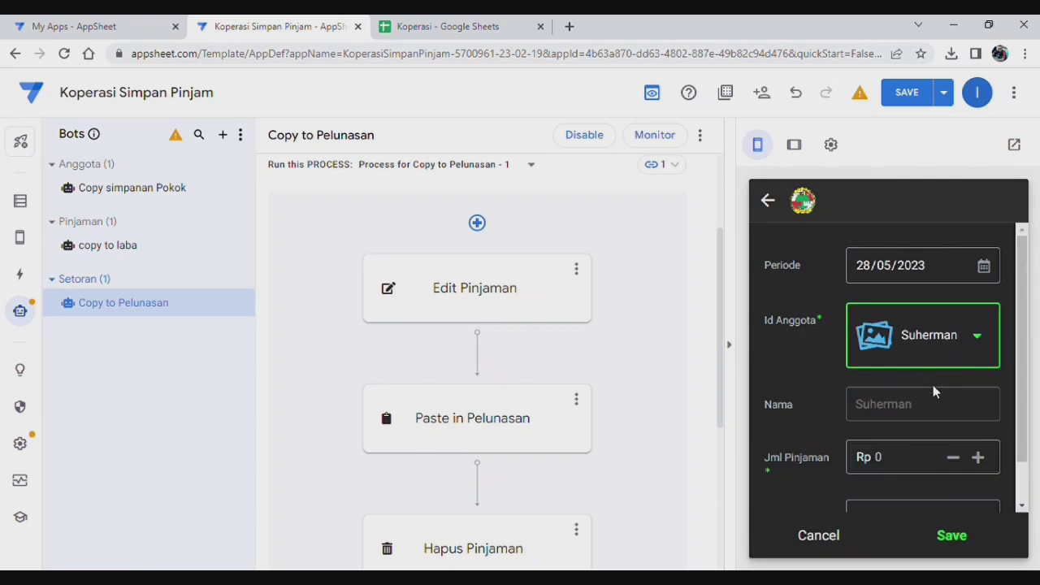
{"action": "left_click", "coordinate": [917, 458]}
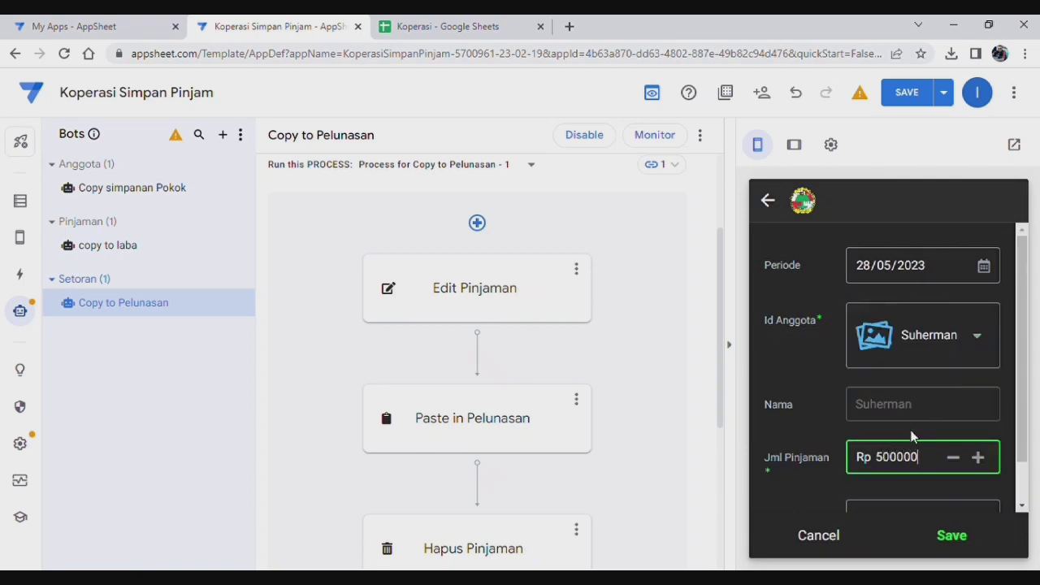
{"action": "type", "text": "500000"}
{"action": "scroll", "coordinate": [911, 413], "scroll_direction": "down", "scroll_amount": 3}
Step: Set the loan's Tenor to 2 Bulan and save the record
{"action": "left_click", "coordinate": [906, 277]}
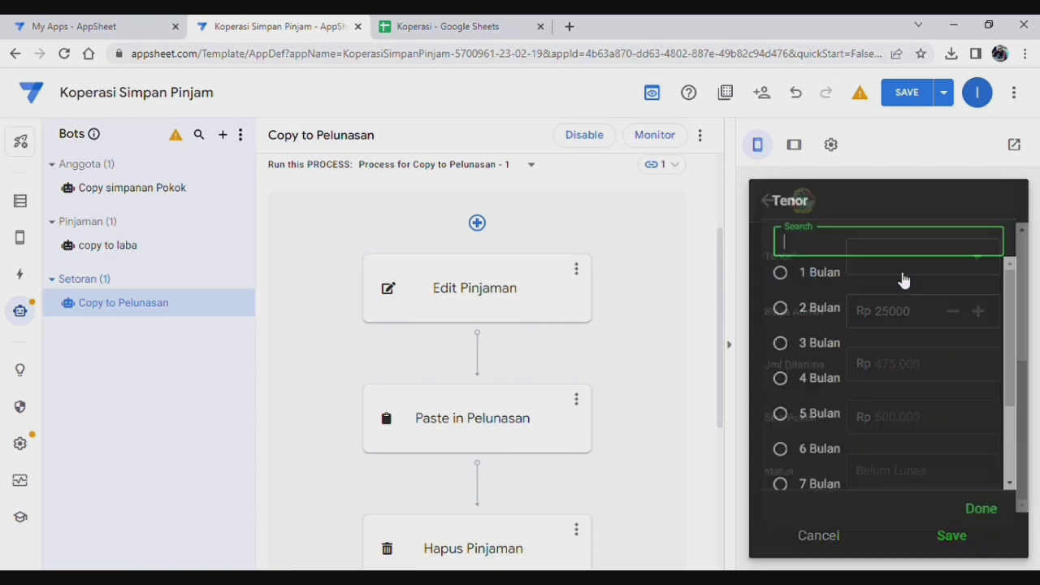
{"action": "left_click", "coordinate": [853, 284]}
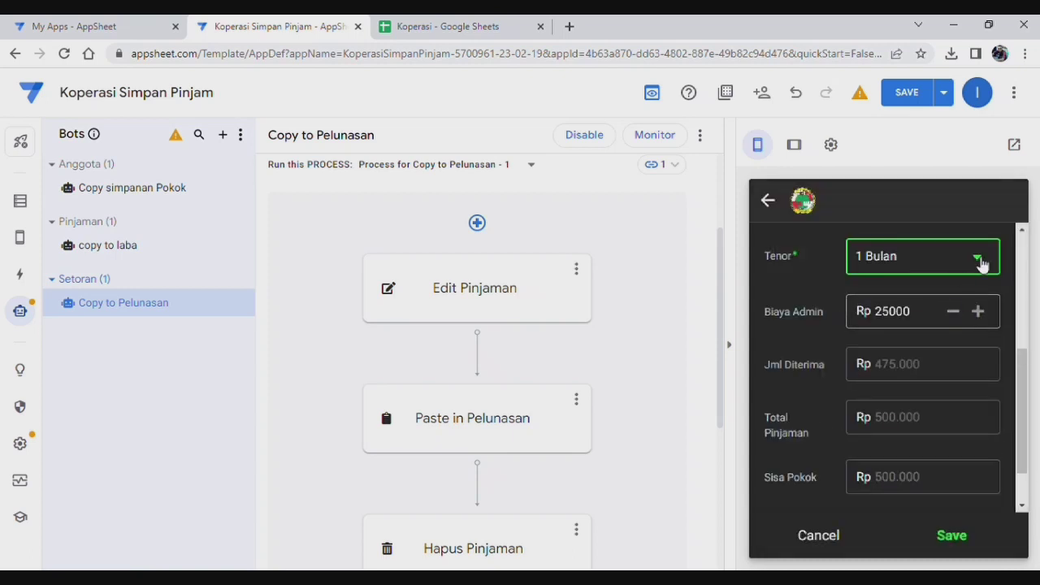
{"action": "left_click", "coordinate": [980, 258]}
{"action": "left_click", "coordinate": [819, 317]}
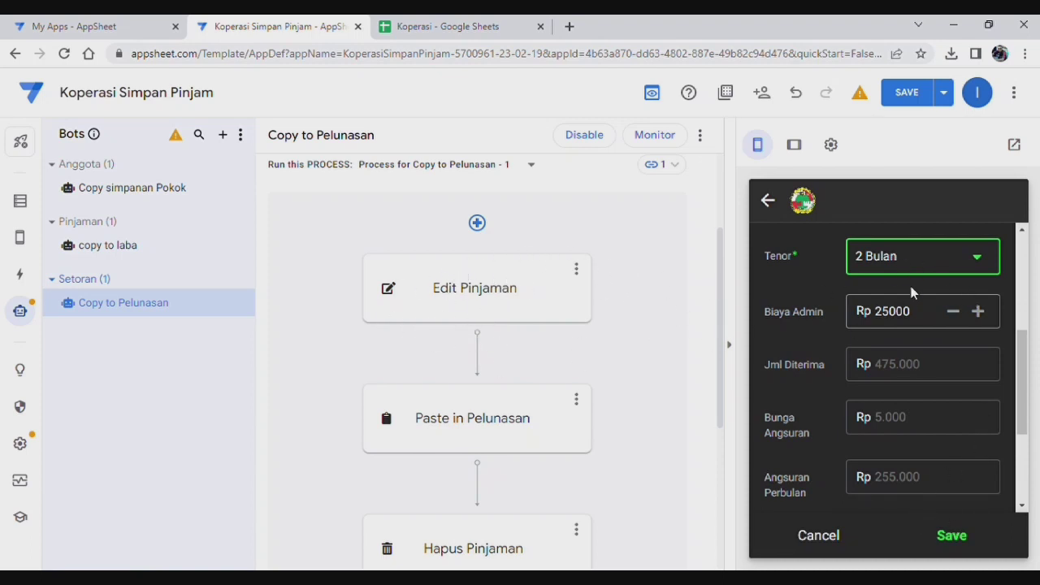
{"action": "left_click", "coordinate": [951, 534]}
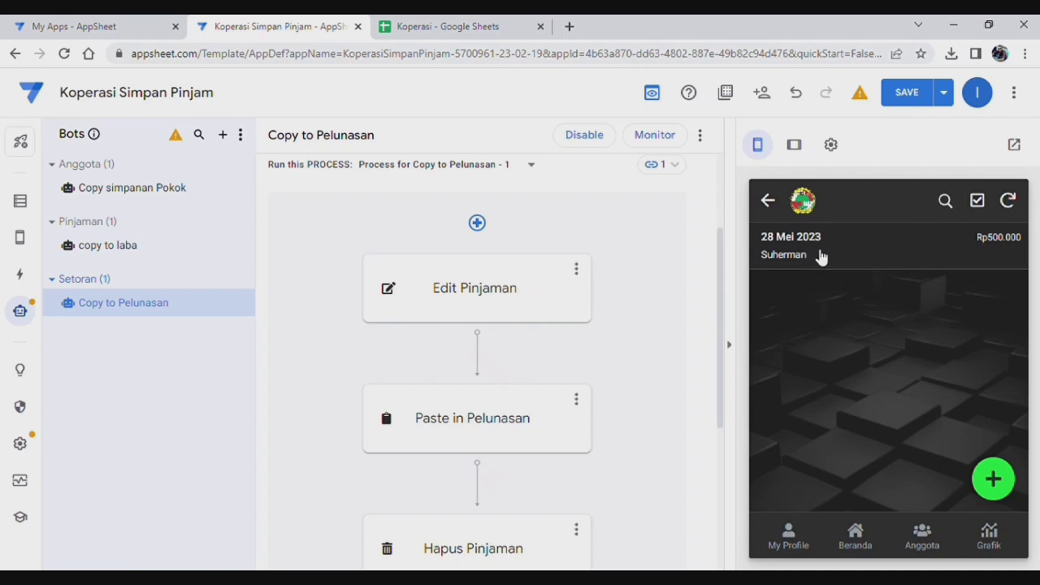
{"action": "left_click", "coordinate": [857, 538]}
Step: Review the Rp500.000 loan's Rp25.000 profit entry in Laba Koperasi
{"action": "scroll", "coordinate": [951, 390], "scroll_direction": "down", "scroll_amount": 2}
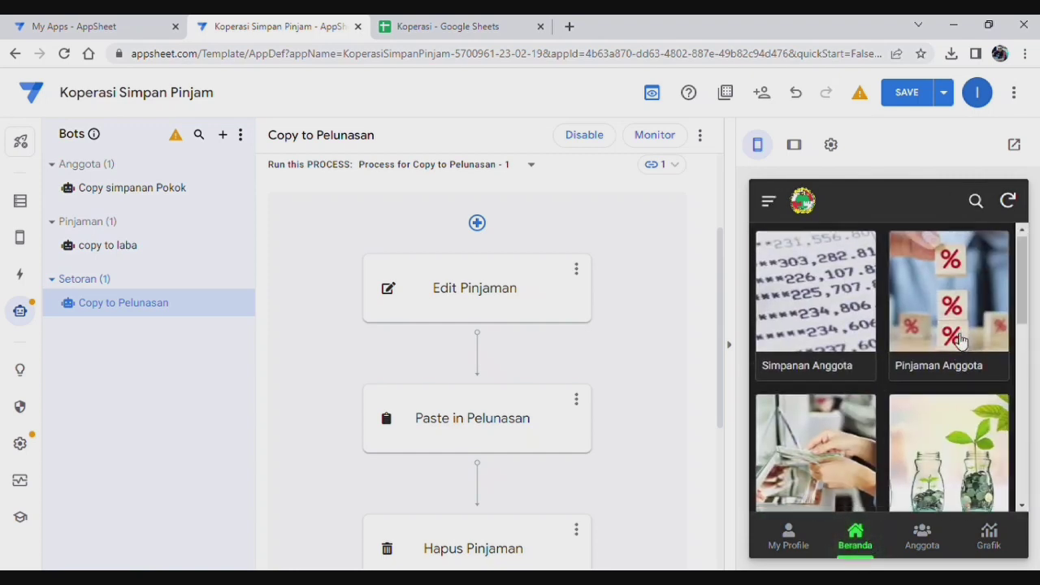
{"action": "left_click", "coordinate": [951, 357]}
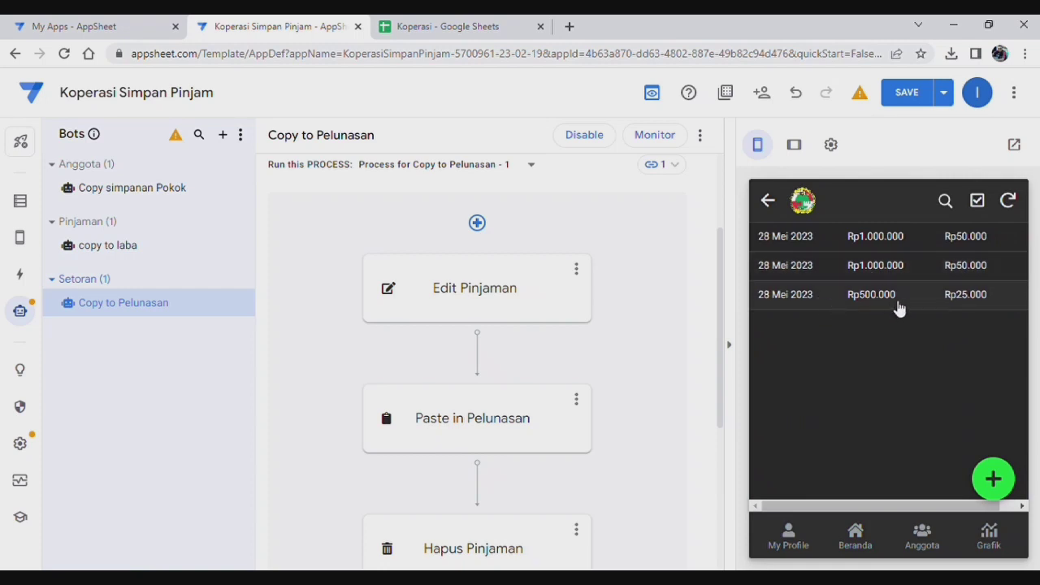
{"action": "left_click", "coordinate": [807, 303]}
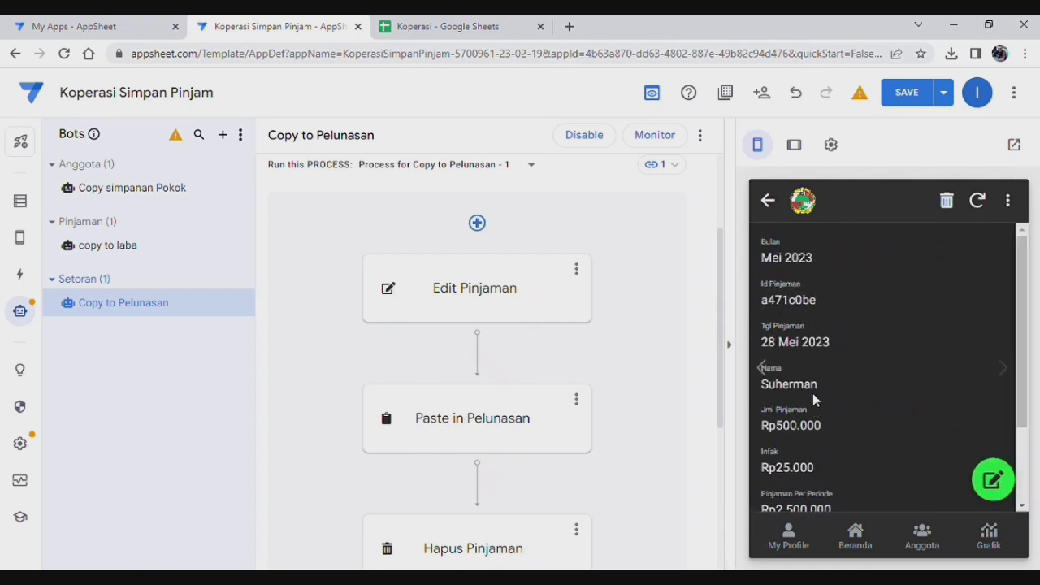
{"action": "scroll", "coordinate": [812, 393], "scroll_direction": "down", "scroll_amount": 1}
{"action": "scroll", "coordinate": [812, 368], "scroll_direction": "down", "scroll_amount": 1}
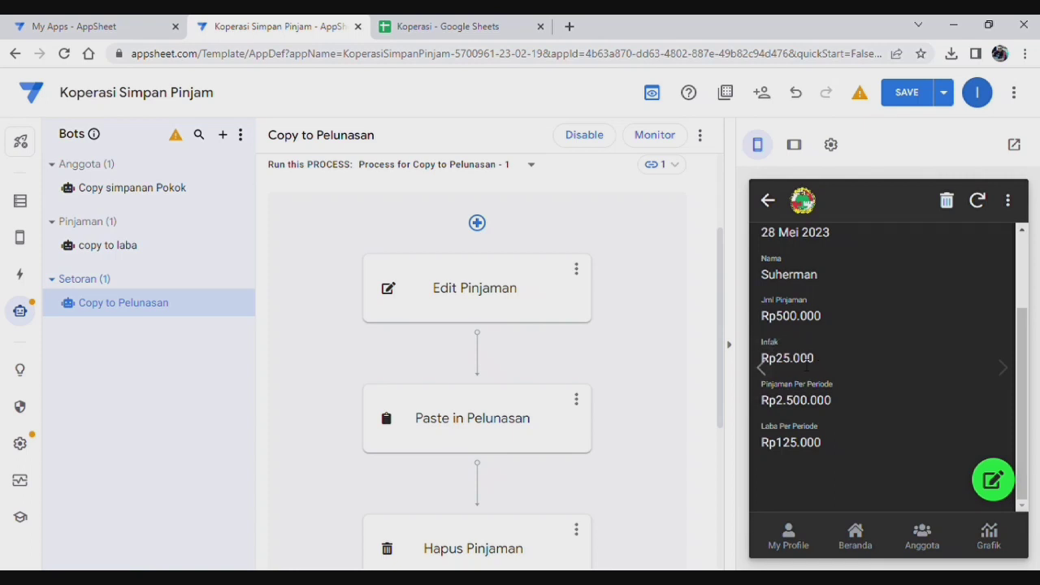
{"action": "scroll", "coordinate": [837, 374], "scroll_direction": "up", "scroll_amount": 2}
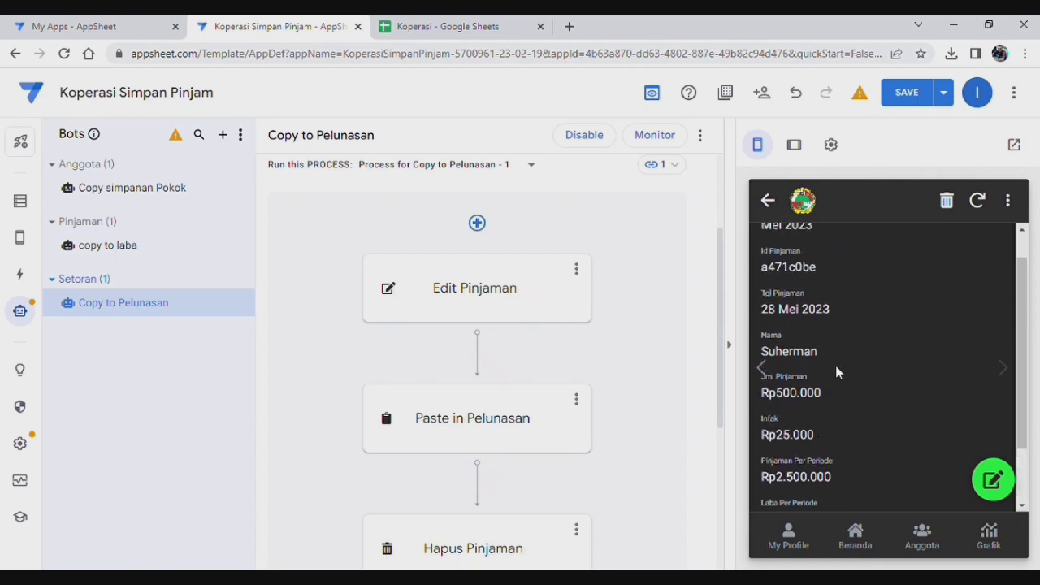
{"action": "scroll", "coordinate": [836, 370], "scroll_direction": "up", "scroll_amount": 1}
{"action": "scroll", "coordinate": [832, 342], "scroll_direction": "down", "scroll_amount": 3}
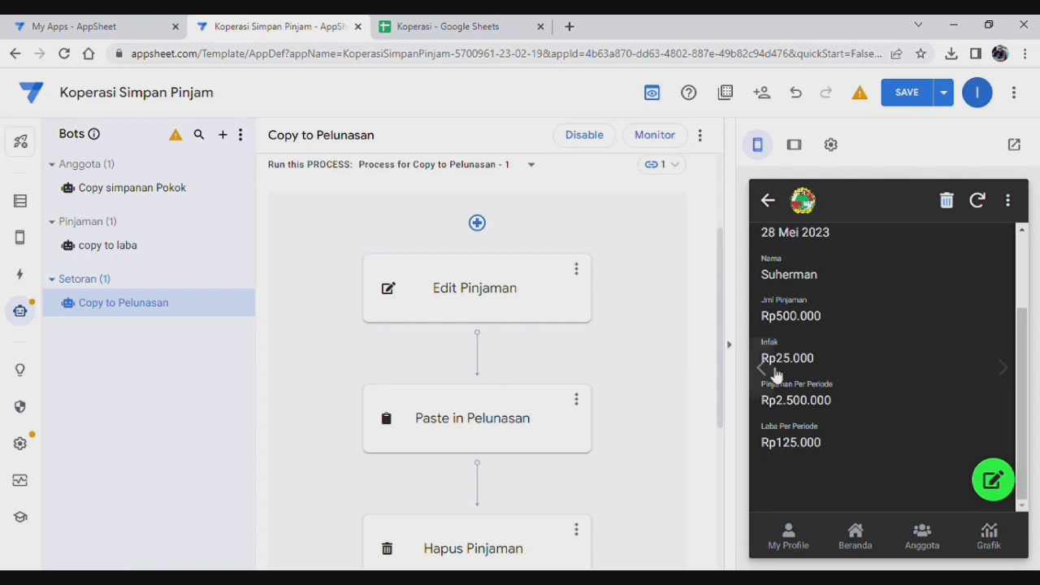
{"action": "left_click", "coordinate": [857, 540]}
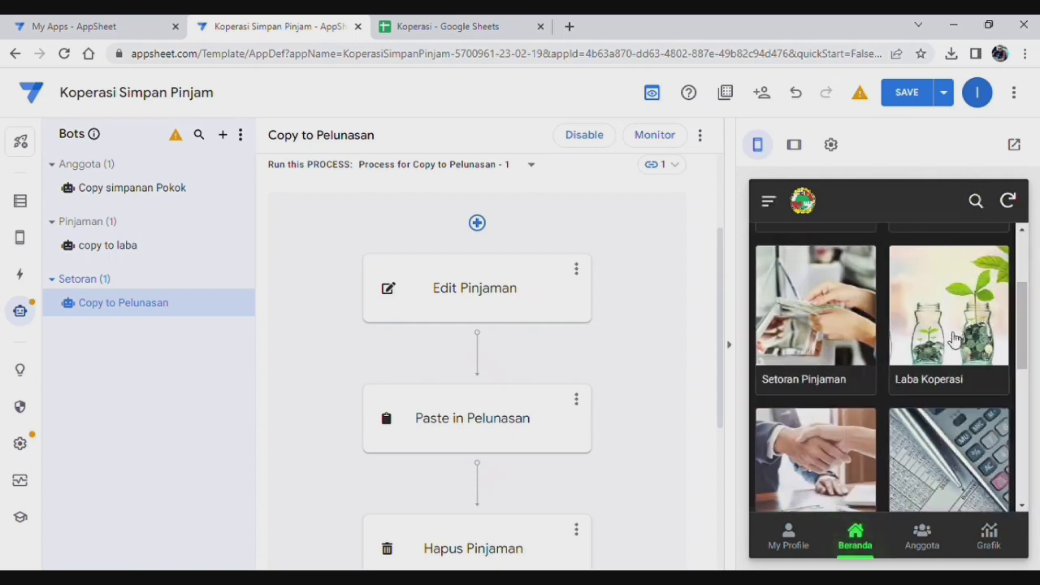
Step: Open the new Rp500.000 loan's record in Pinjaman Anggota, then glance at Laba Koperasi
{"action": "left_click", "coordinate": [954, 325]}
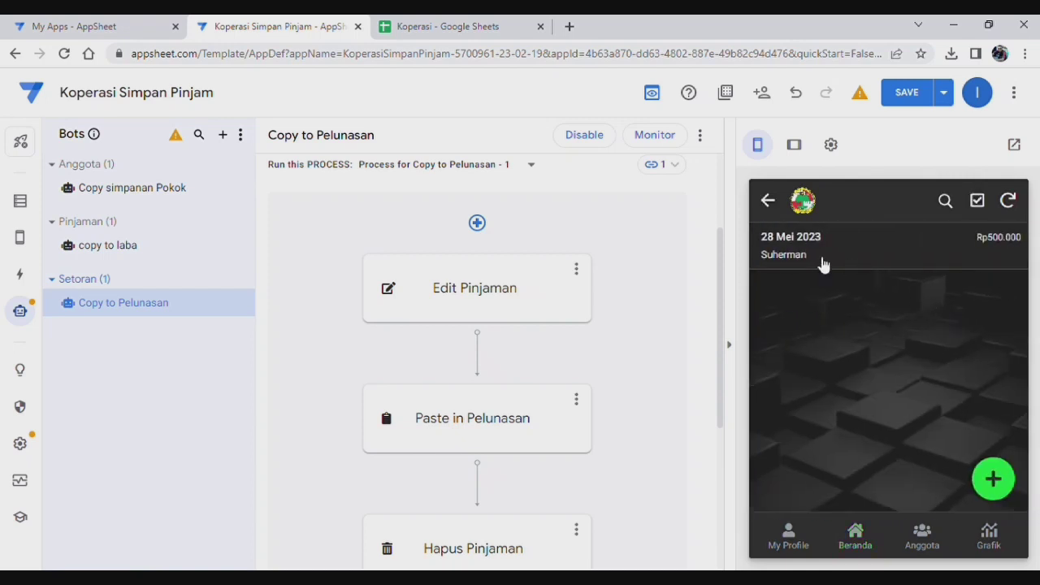
{"action": "left_click", "coordinate": [823, 261]}
{"action": "scroll", "coordinate": [830, 427], "scroll_direction": "down", "scroll_amount": 3}
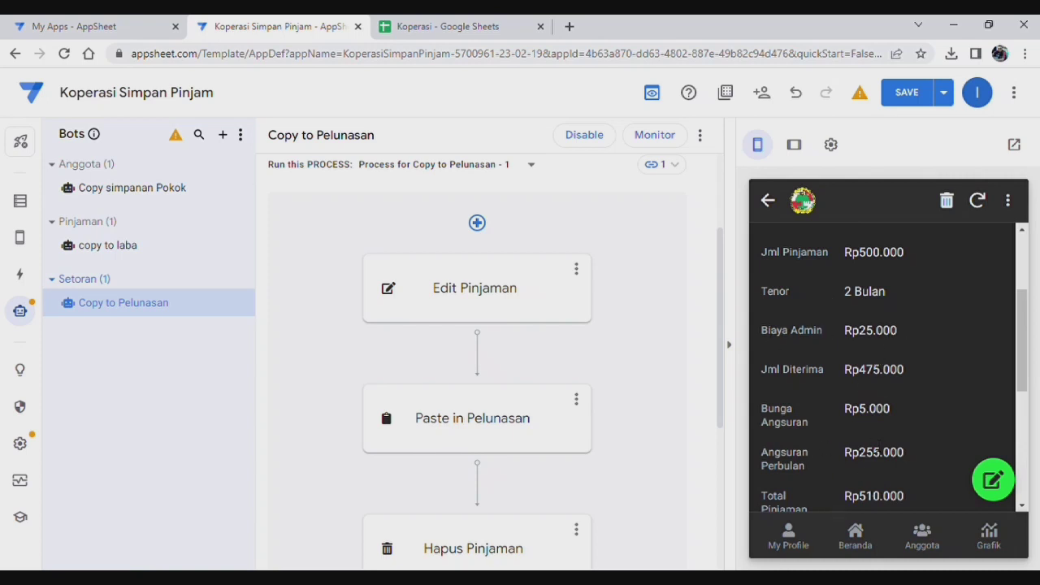
{"action": "left_click", "coordinate": [856, 538]}
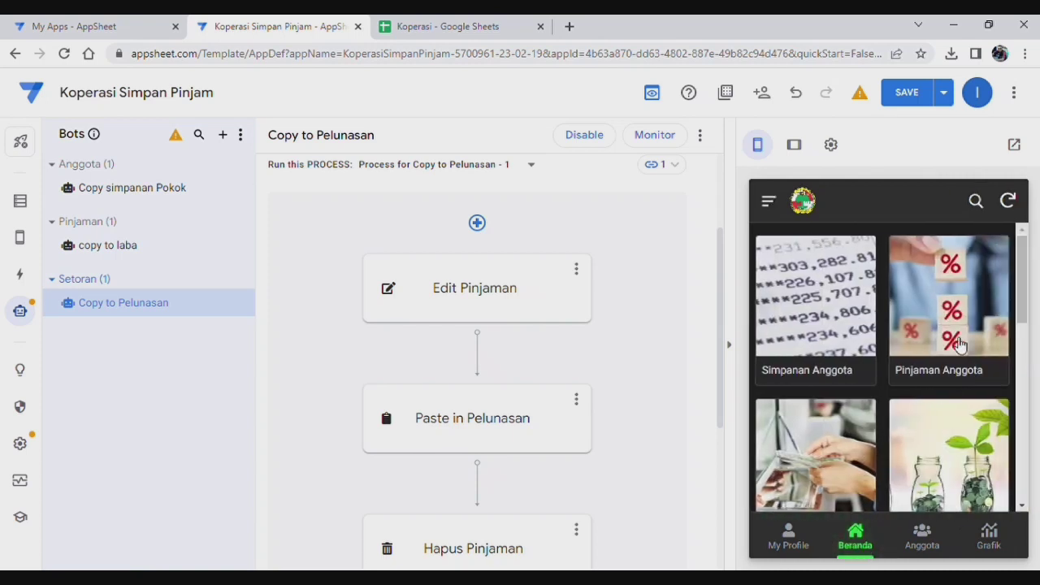
{"action": "left_click", "coordinate": [962, 471]}
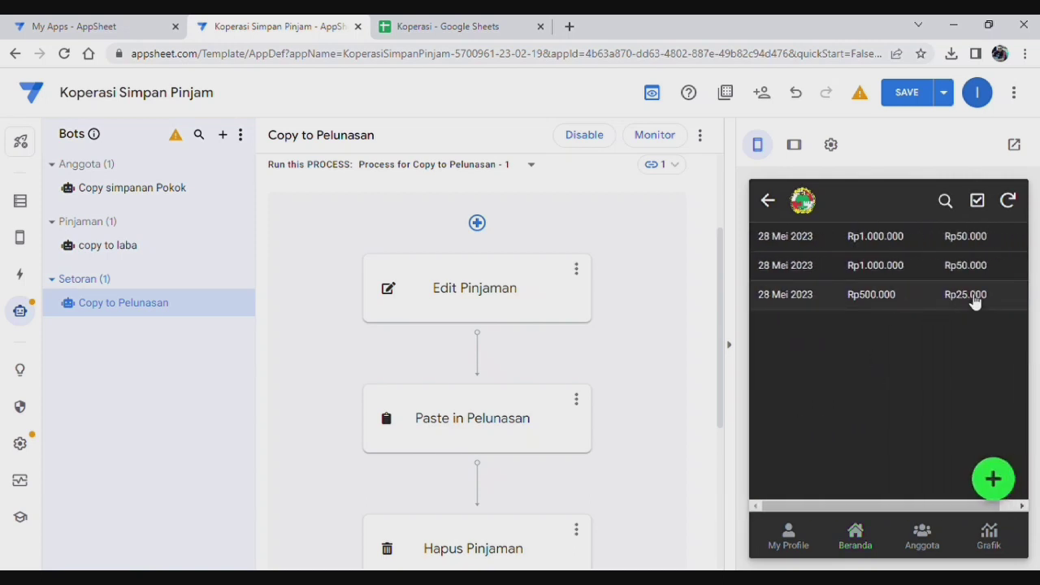
{"action": "left_click", "coordinate": [870, 549]}
Step: Inspect the Rp500.000 loan's 2 Bulan repayment detail fields
{"action": "left_click", "coordinate": [894, 325]}
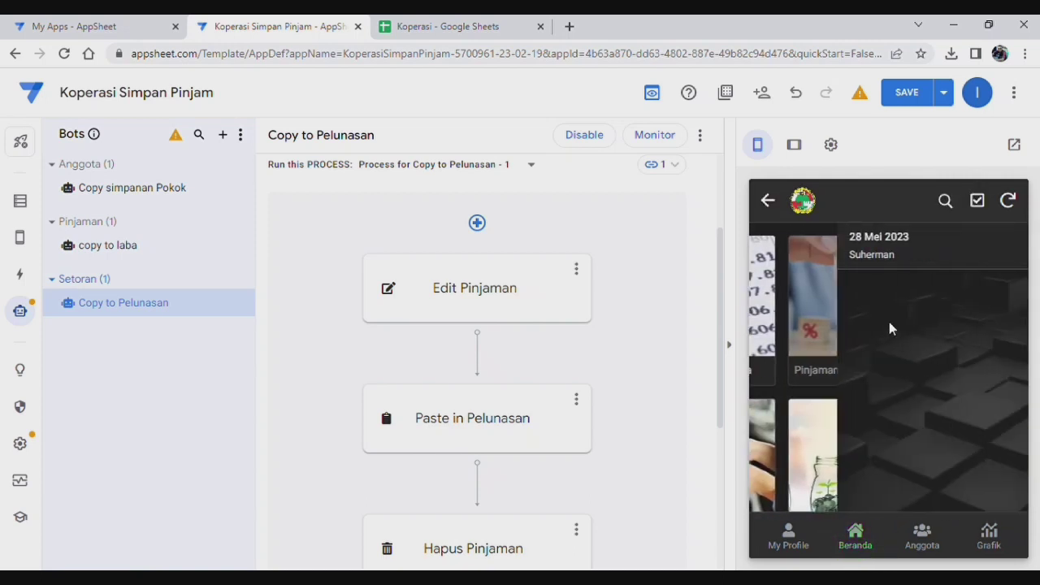
{"action": "left_click", "coordinate": [842, 252]}
{"action": "scroll", "coordinate": [862, 341], "scroll_direction": "down", "scroll_amount": 2}
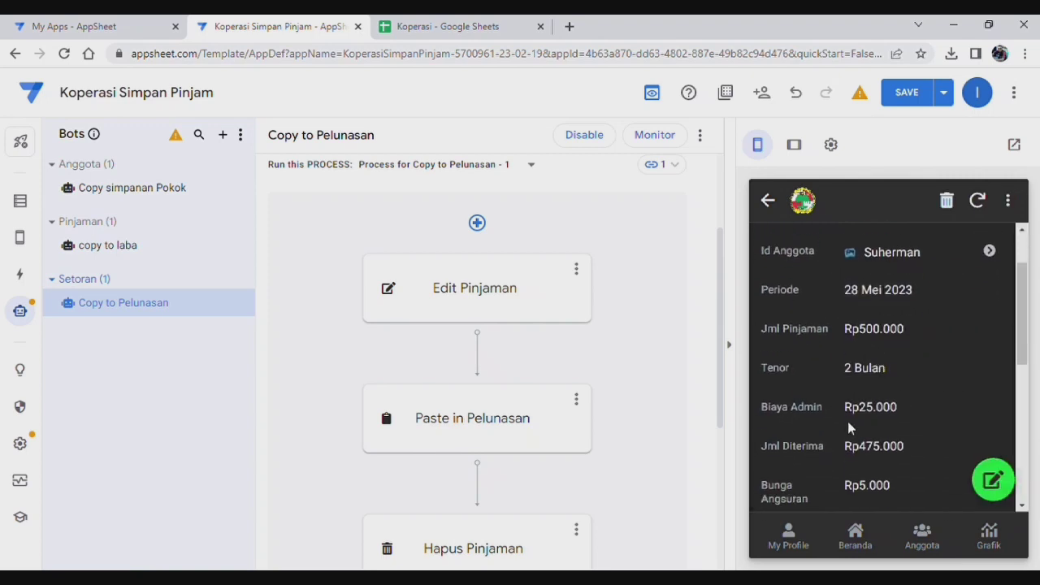
{"action": "scroll", "coordinate": [848, 429], "scroll_direction": "down", "scroll_amount": 2}
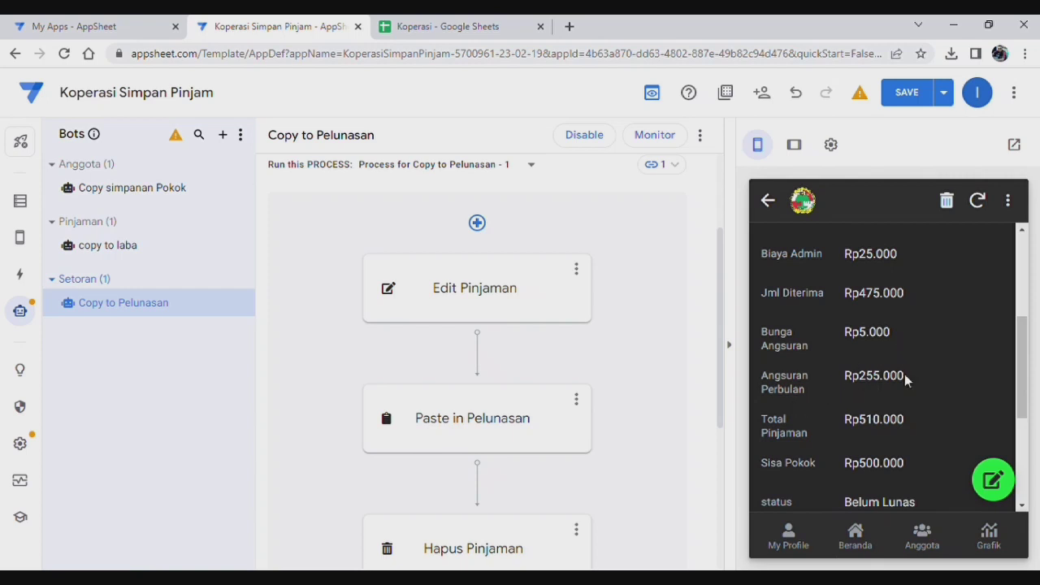
{"action": "scroll", "coordinate": [904, 374], "scroll_direction": "up", "scroll_amount": 2}
{"action": "scroll", "coordinate": [905, 374], "scroll_direction": "down", "scroll_amount": 5}
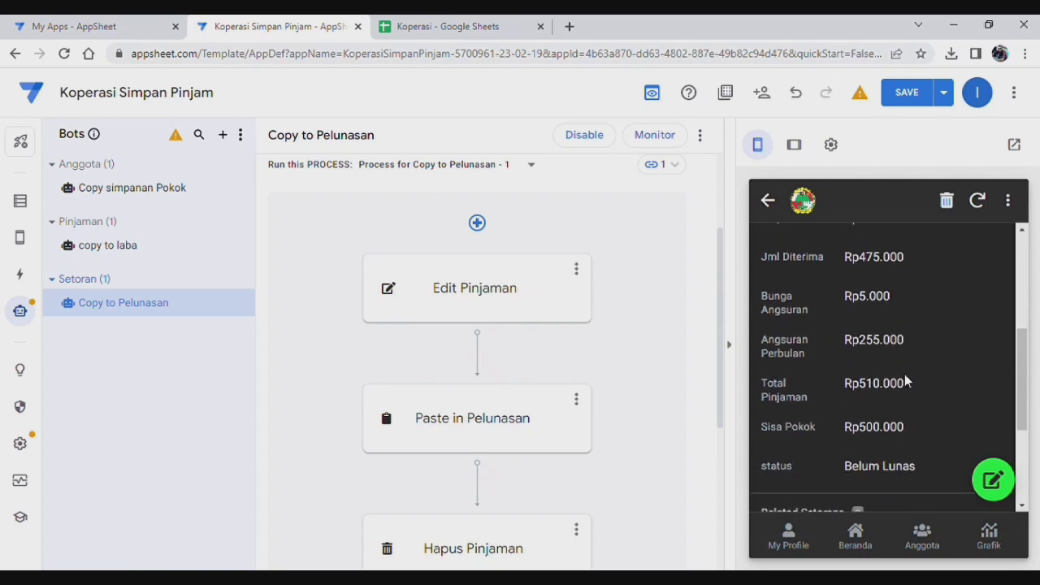
{"action": "scroll", "coordinate": [906, 373], "scroll_direction": "down", "scroll_amount": 1}
{"action": "scroll", "coordinate": [905, 373], "scroll_direction": "up", "scroll_amount": 1}
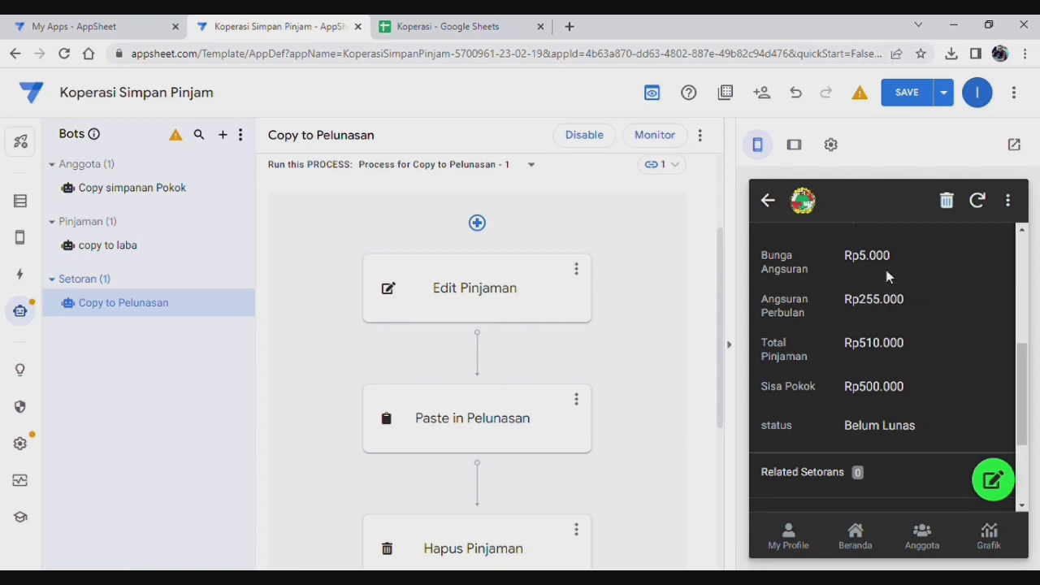
{"action": "left_click", "coordinate": [859, 536]}
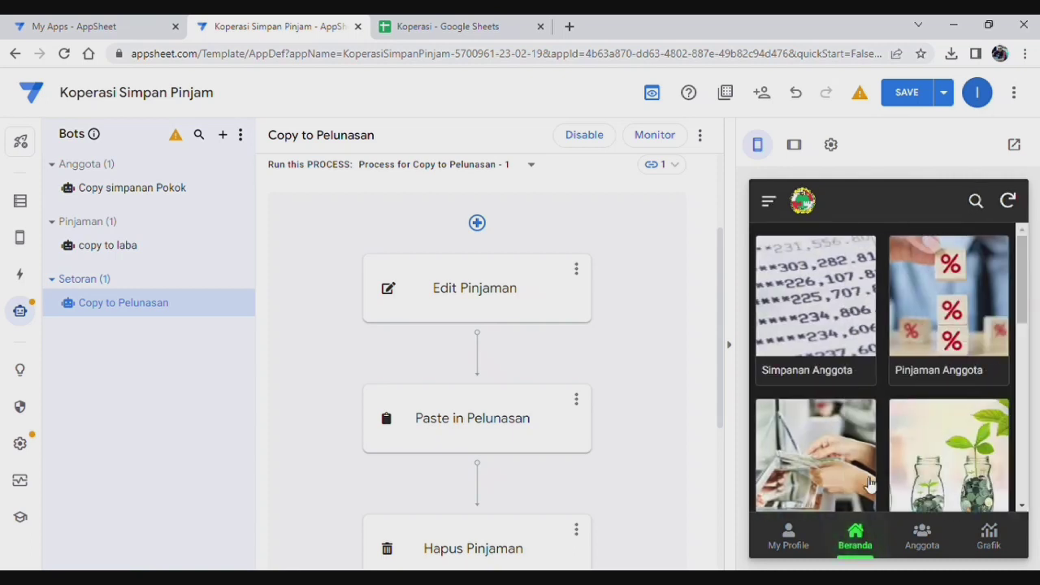
Step: Check the Rp500.000 profit entry again and return to the Laba Koperasi list
{"action": "left_click", "coordinate": [950, 463]}
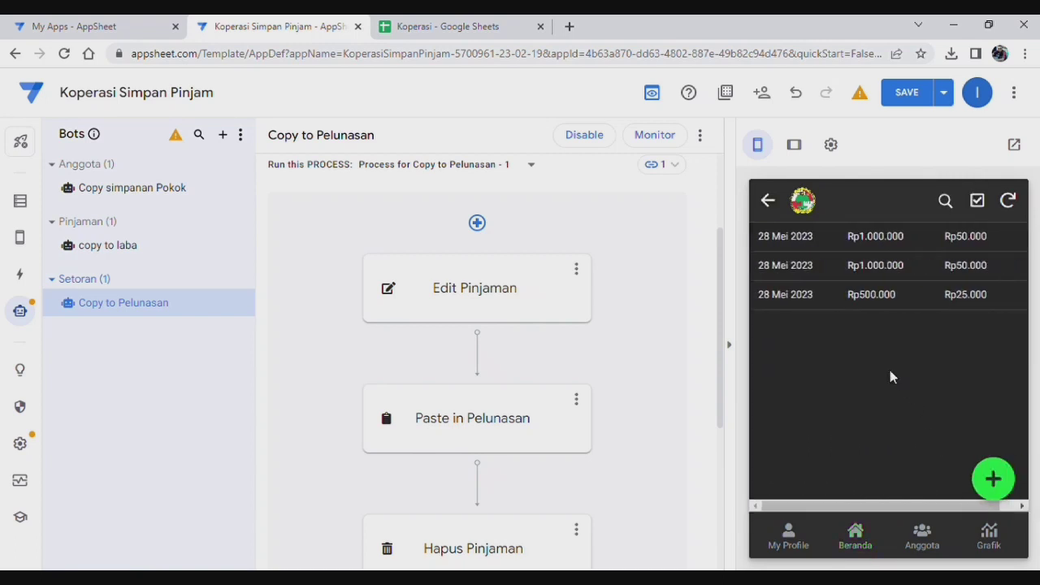
{"action": "left_click", "coordinate": [803, 297]}
{"action": "left_click", "coordinate": [767, 200]}
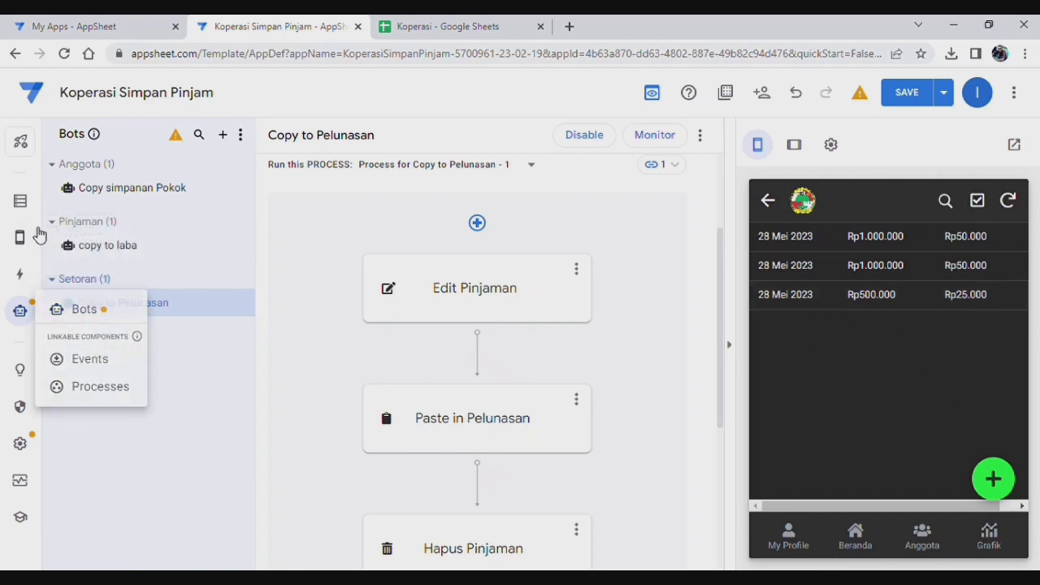
Step: Save the app and scroll the Actions editor down to the Laba table's actions
{"action": "mouse_move", "coordinate": [41, 269]}
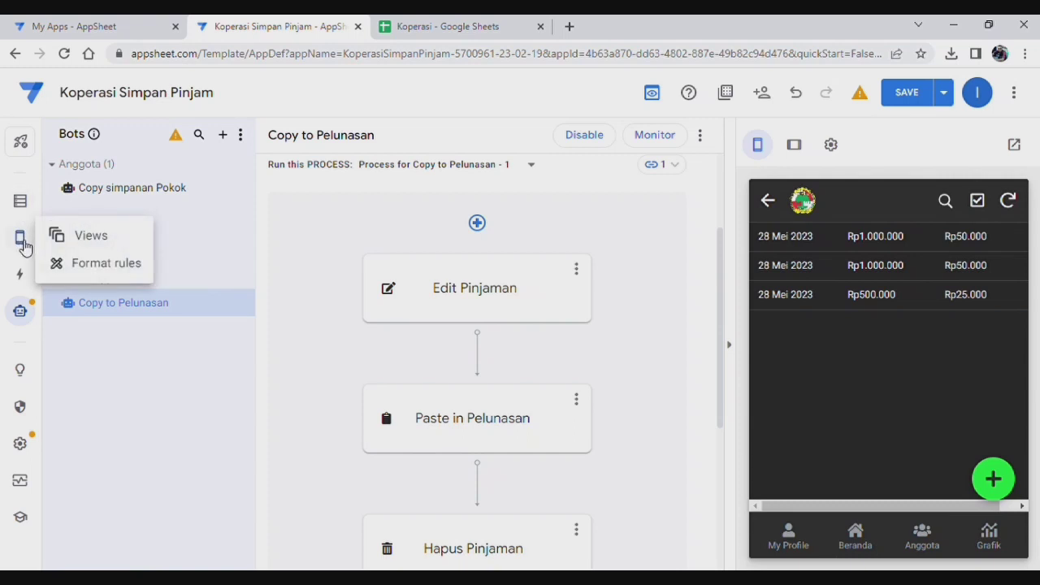
{"action": "left_click", "coordinate": [22, 241]}
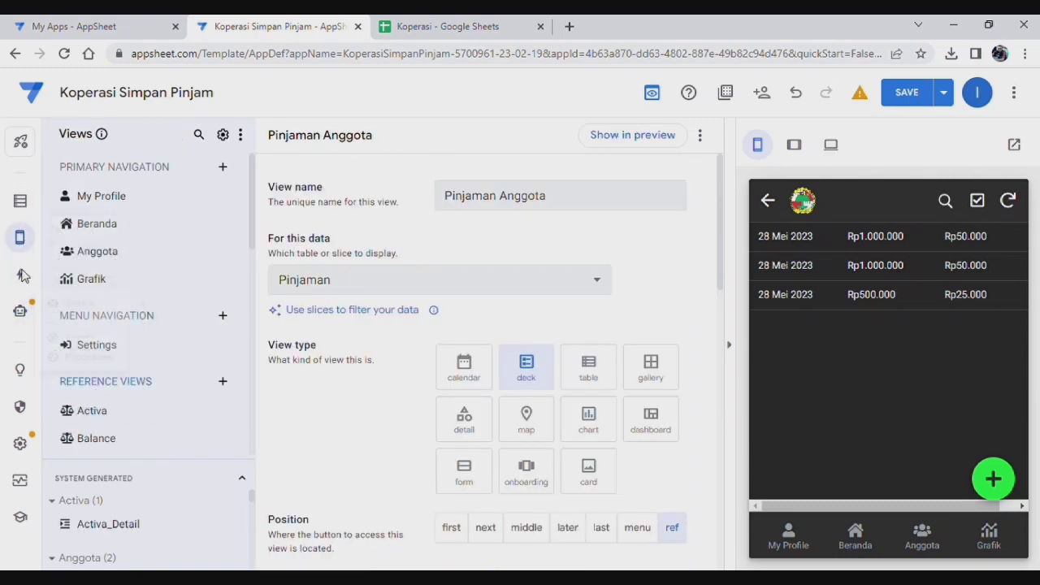
{"action": "left_click", "coordinate": [22, 279]}
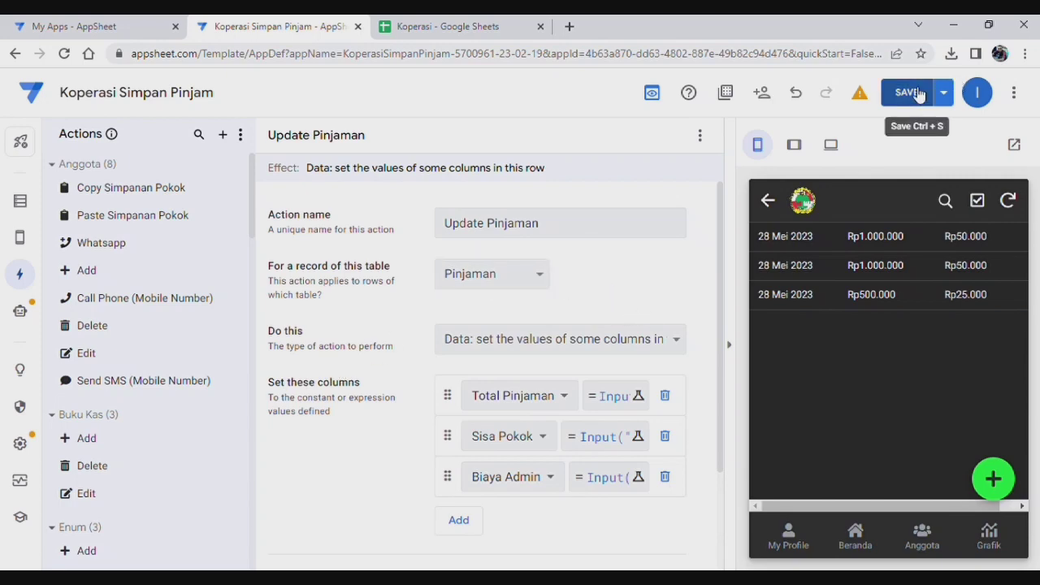
{"action": "left_click", "coordinate": [910, 93]}
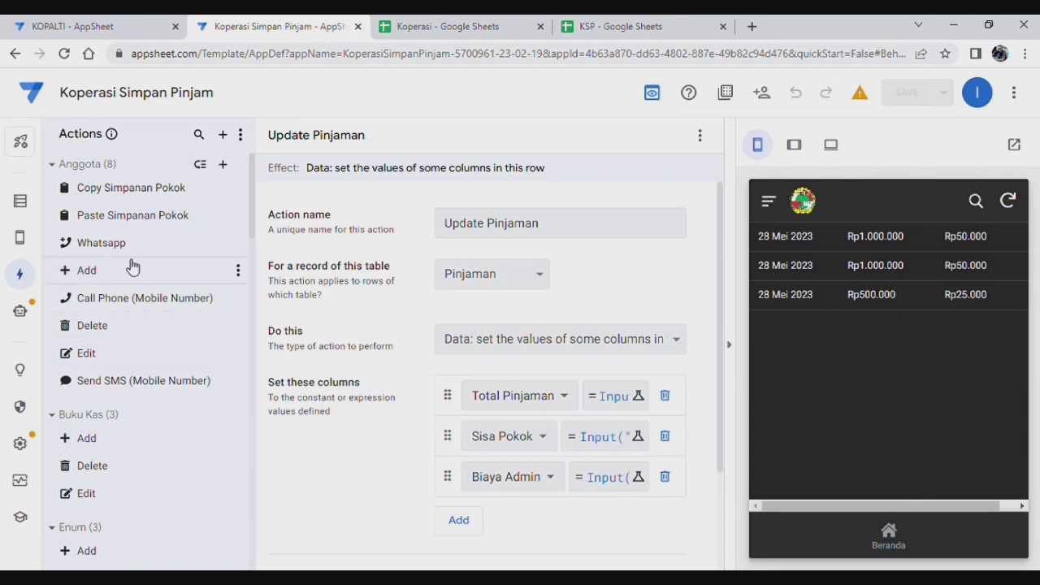
{"action": "scroll", "coordinate": [132, 268], "scroll_direction": "down", "scroll_amount": 5}
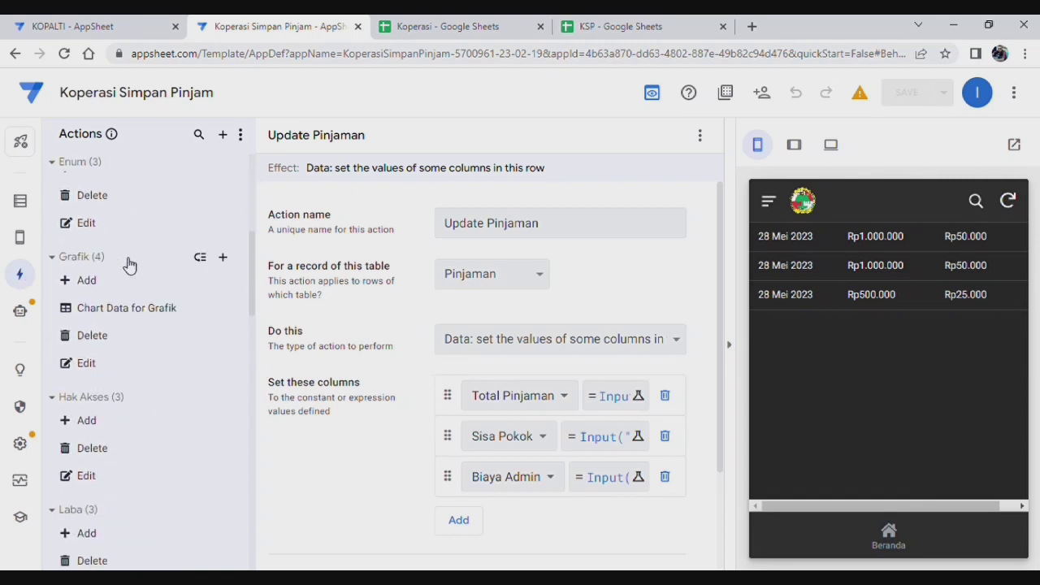
{"action": "scroll", "coordinate": [129, 266], "scroll_direction": "down", "scroll_amount": 3}
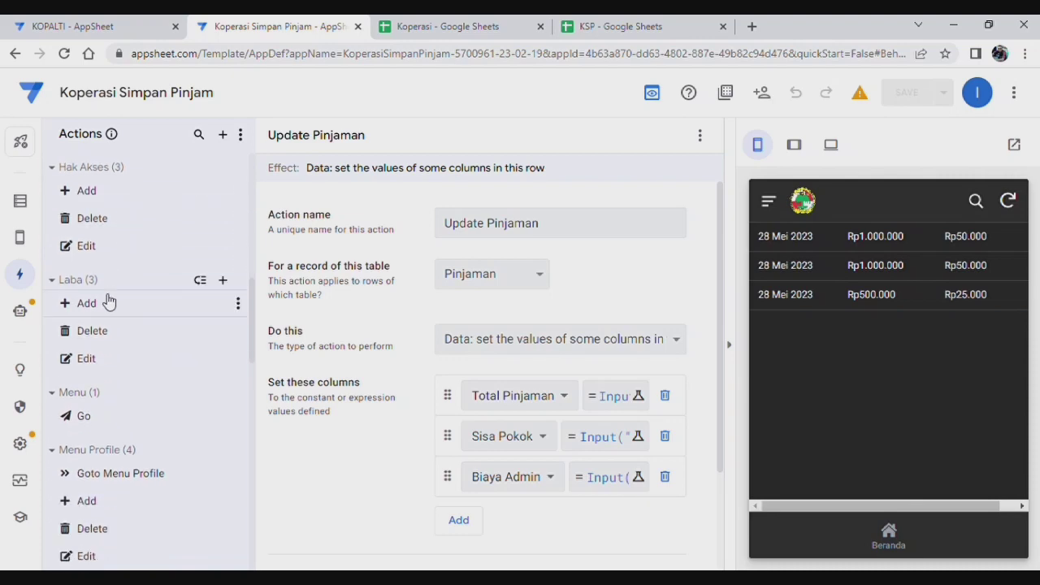
Step: Create a blank action for the Laba table named Update Laba
{"action": "left_click", "coordinate": [224, 280]}
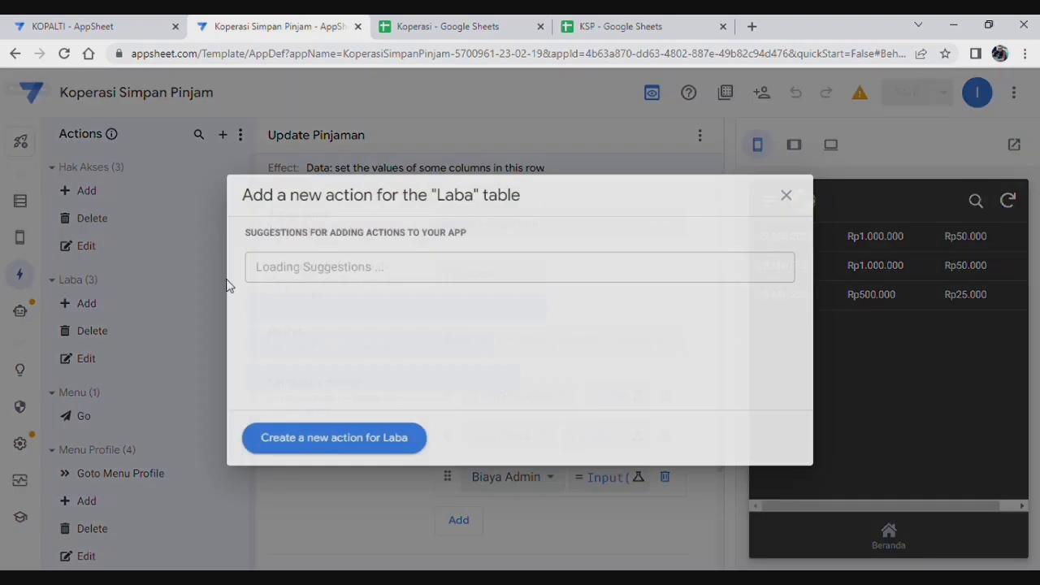
{"action": "left_click", "coordinate": [347, 439]}
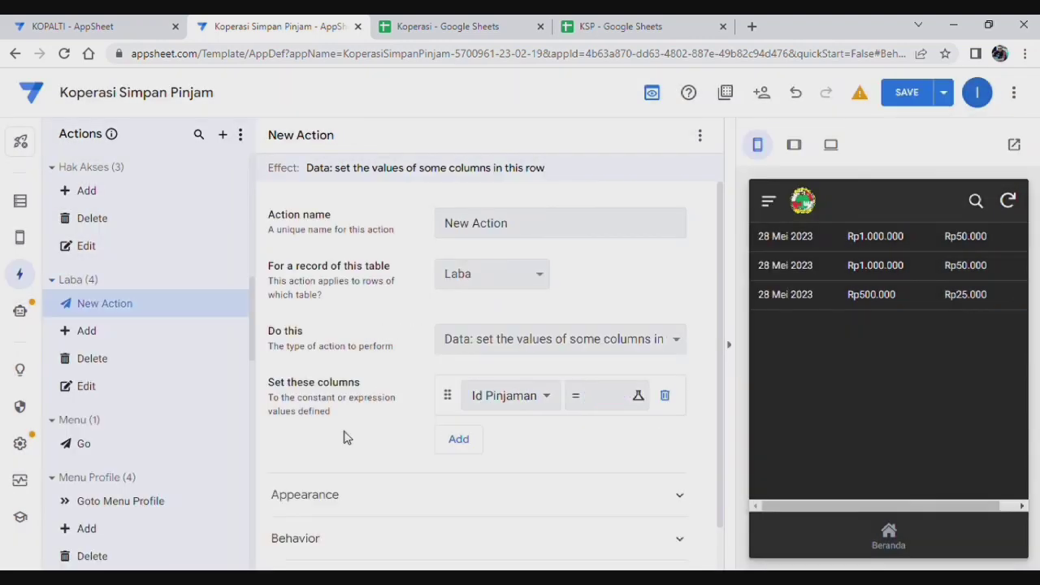
{"action": "left_click_drag", "start_coordinate": [544, 230], "coordinate": [352, 231]}
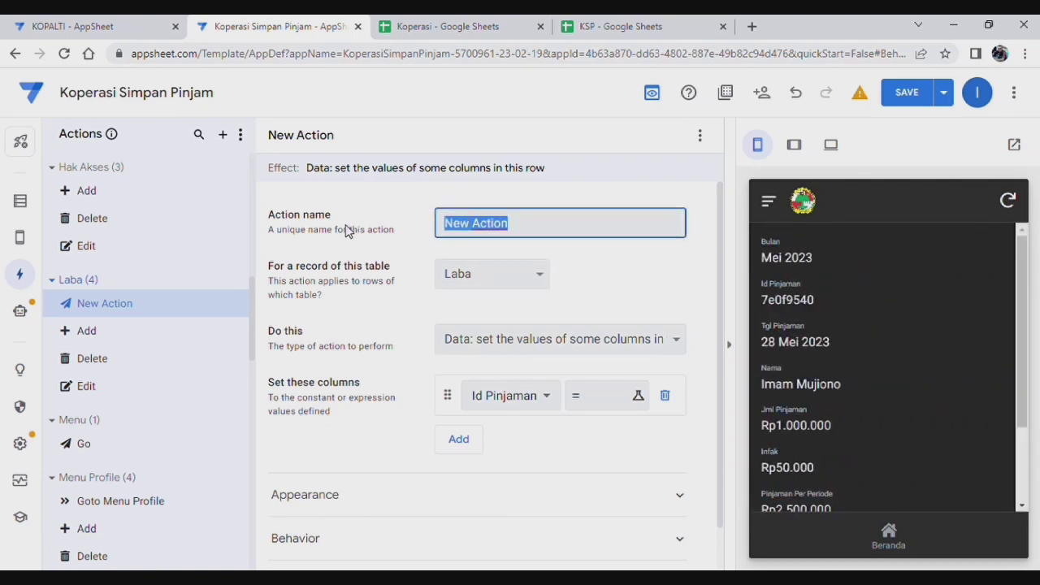
{"action": "type", "text": "Update Laba"}
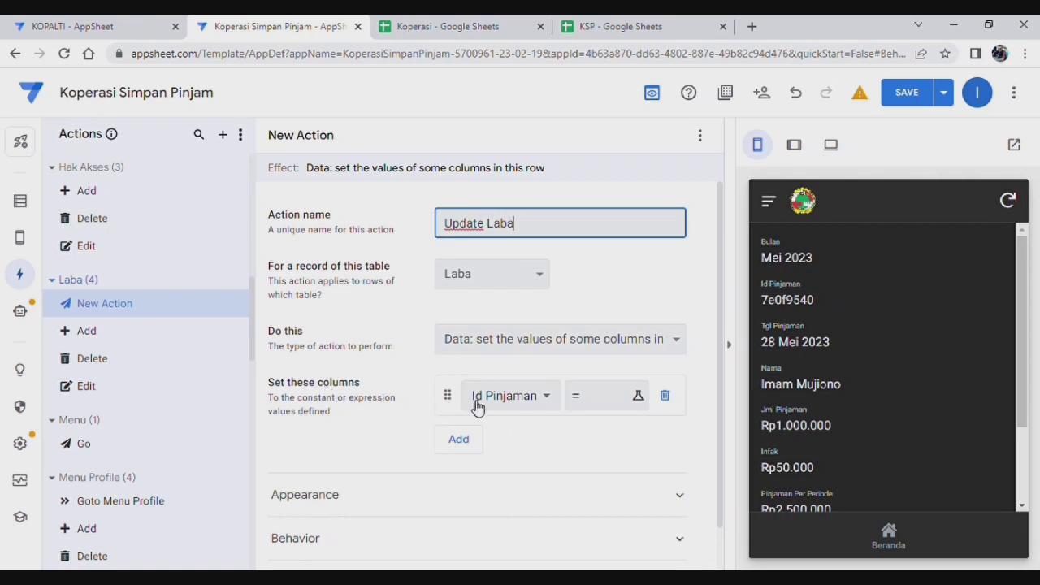
Step: Set the action's column to Infak after checking the Laba sheet's columns
{"action": "left_click", "coordinate": [549, 396]}
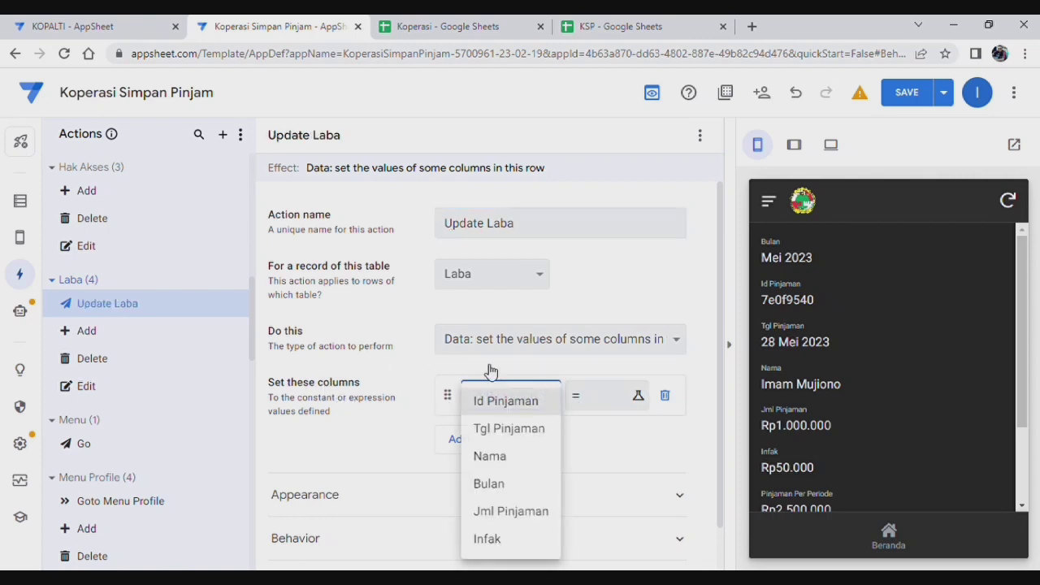
{"action": "left_click", "coordinate": [470, 27]}
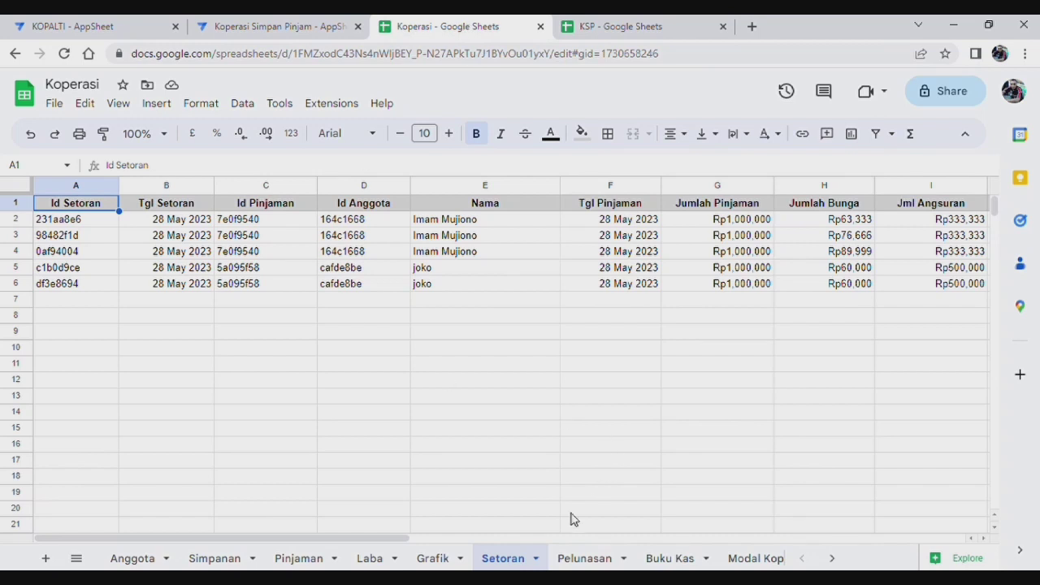
{"action": "left_click", "coordinate": [371, 560]}
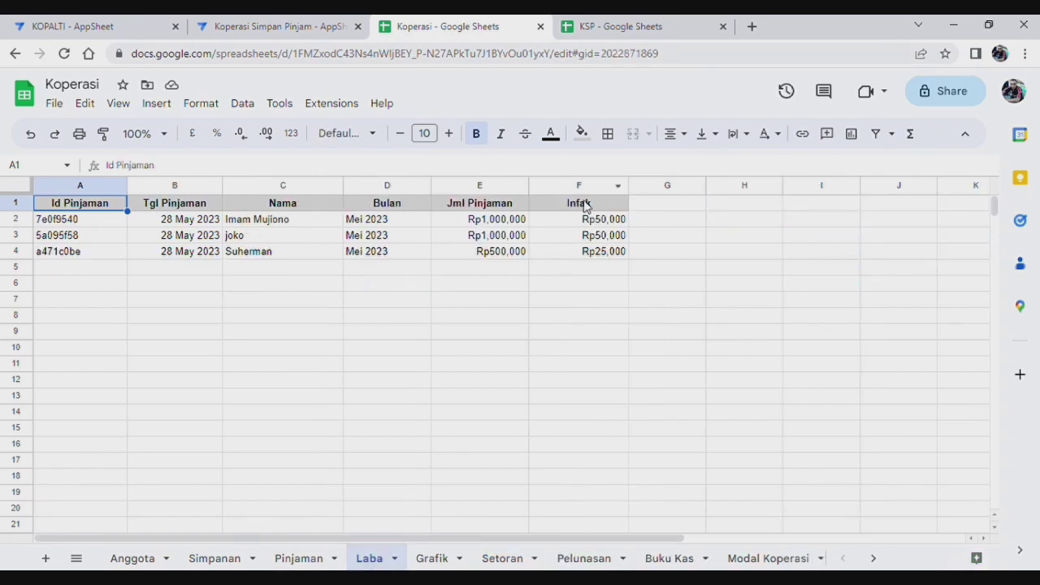
{"action": "left_click", "coordinate": [267, 28]}
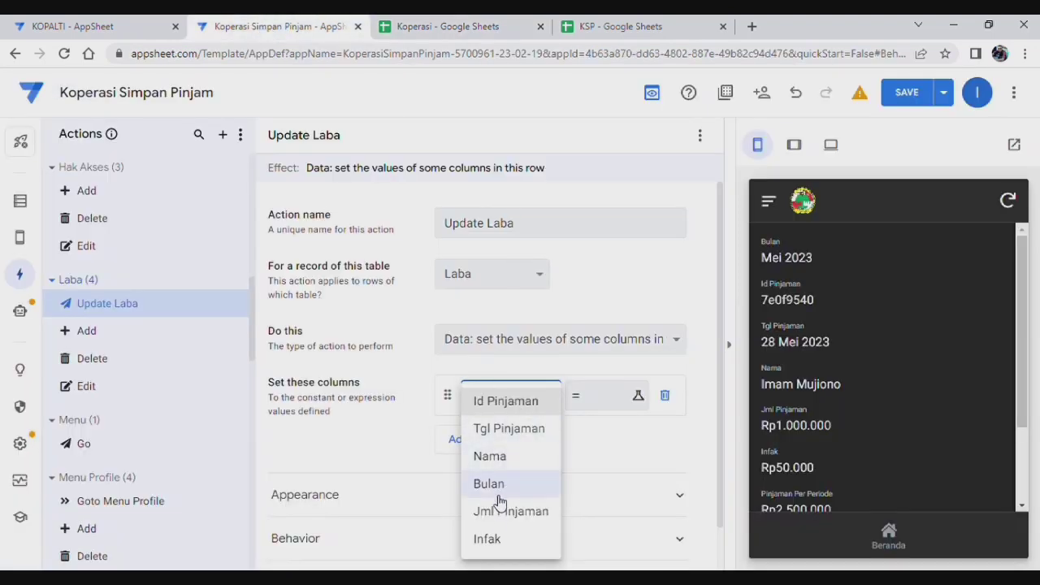
{"action": "left_click", "coordinate": [494, 540]}
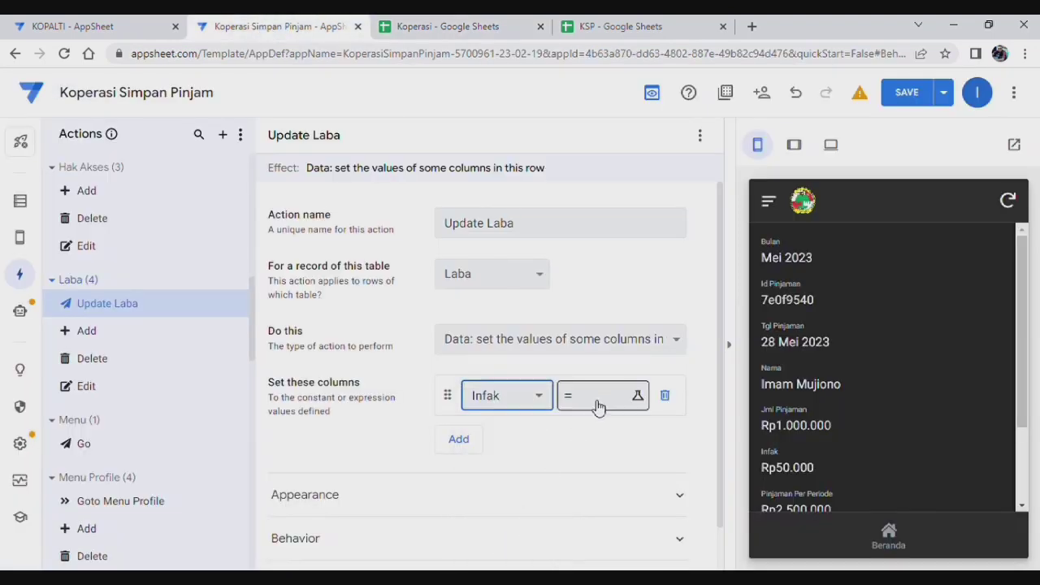
{"action": "left_click", "coordinate": [598, 405]}
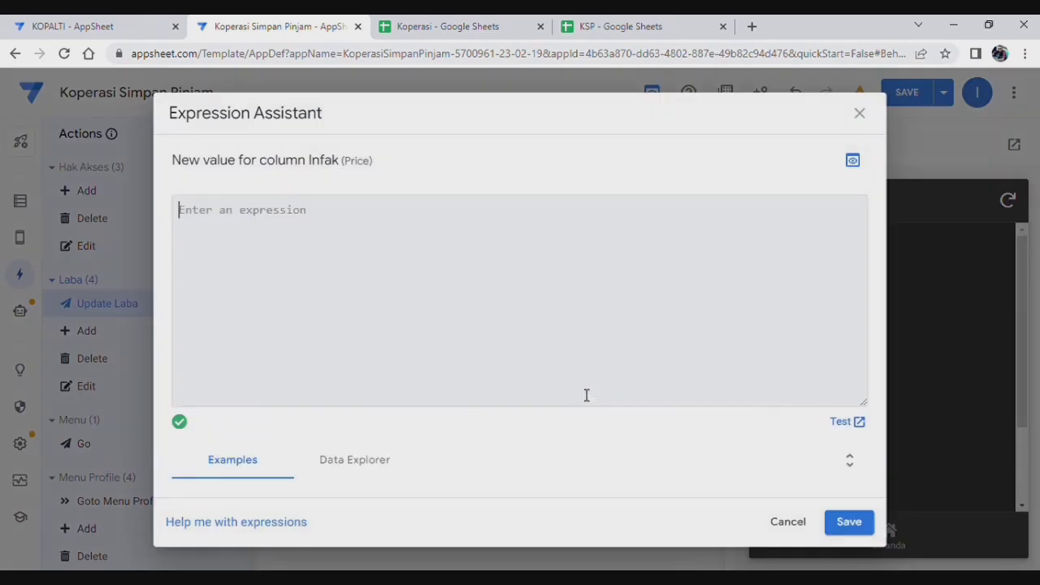
Step: Enter Input("Infak","Jumlah Bunga") as Infak's value, checking Setoran column names, and save it
{"action": "type", "text": "Inp"}
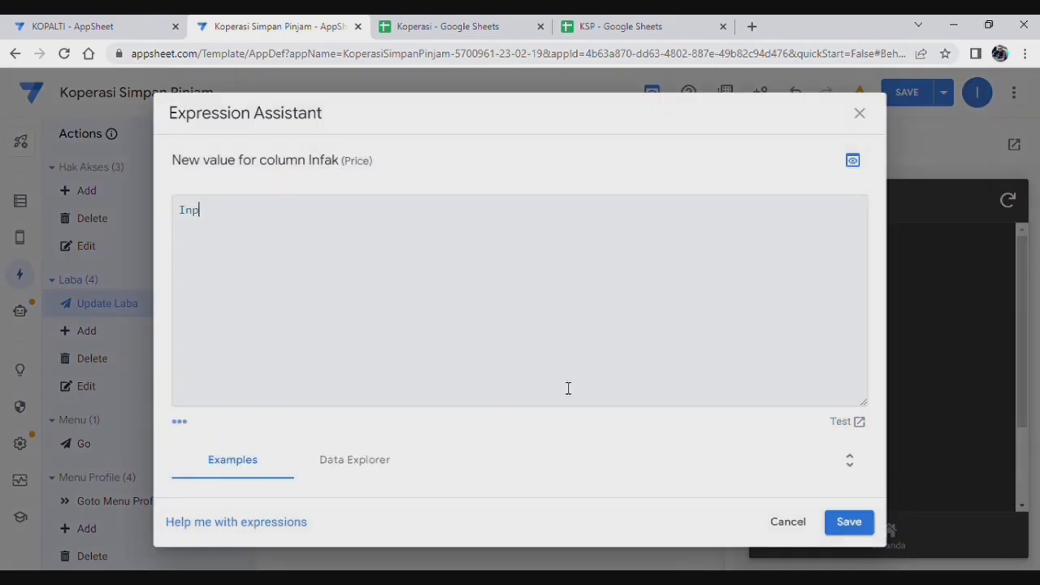
{"action": "type", "text": "ut("}
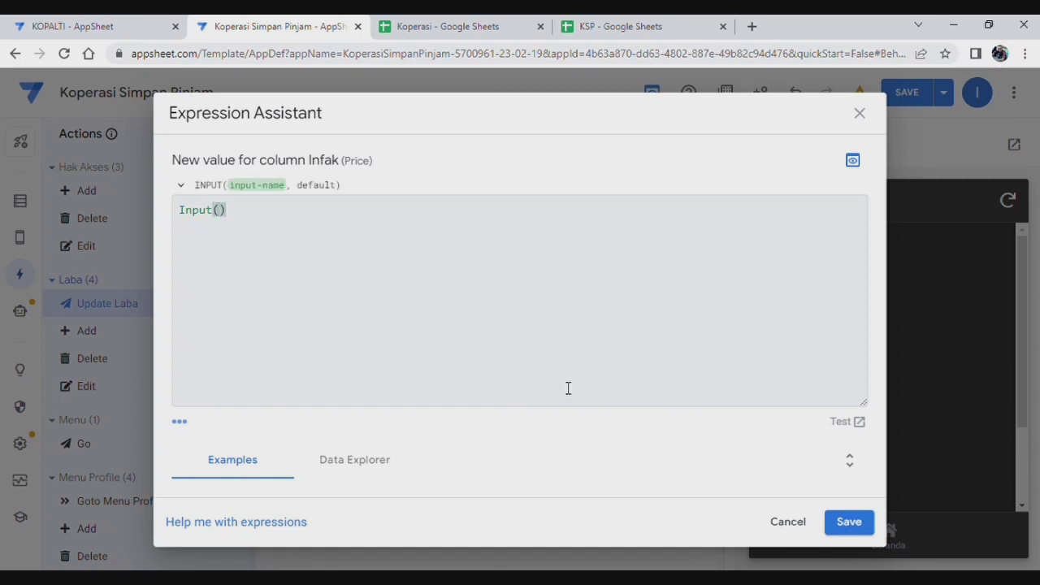
{"action": "type", "text": "\"Infak\","}
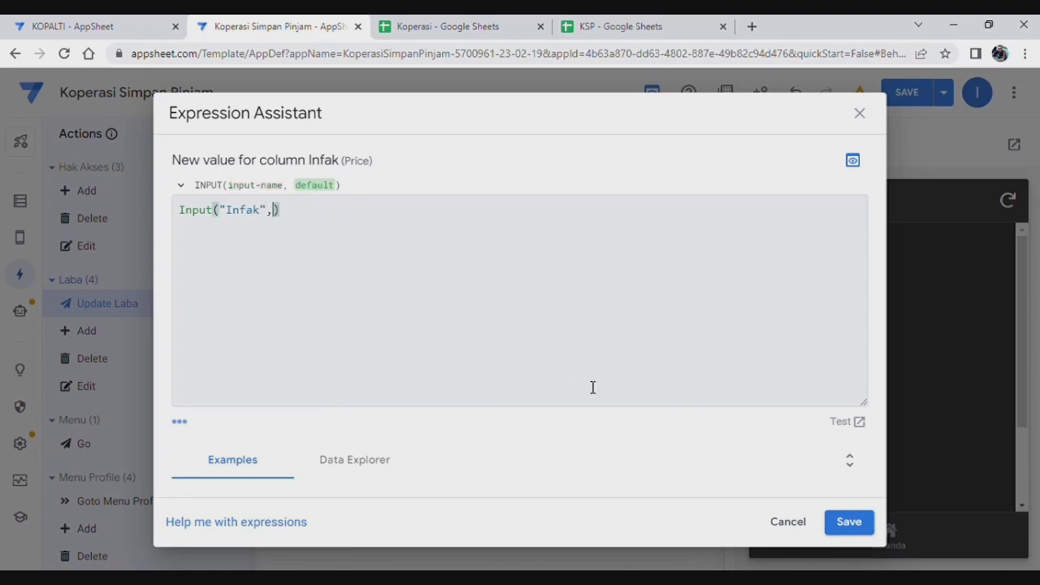
{"action": "type", "text": "\""}
{"action": "left_click", "coordinate": [477, 30]}
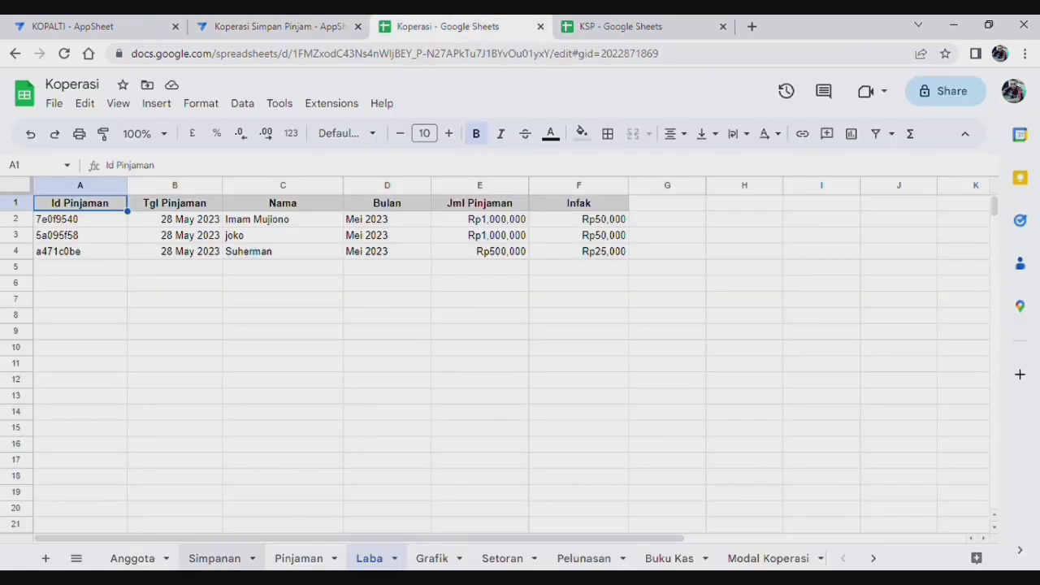
{"action": "left_click", "coordinate": [504, 559]}
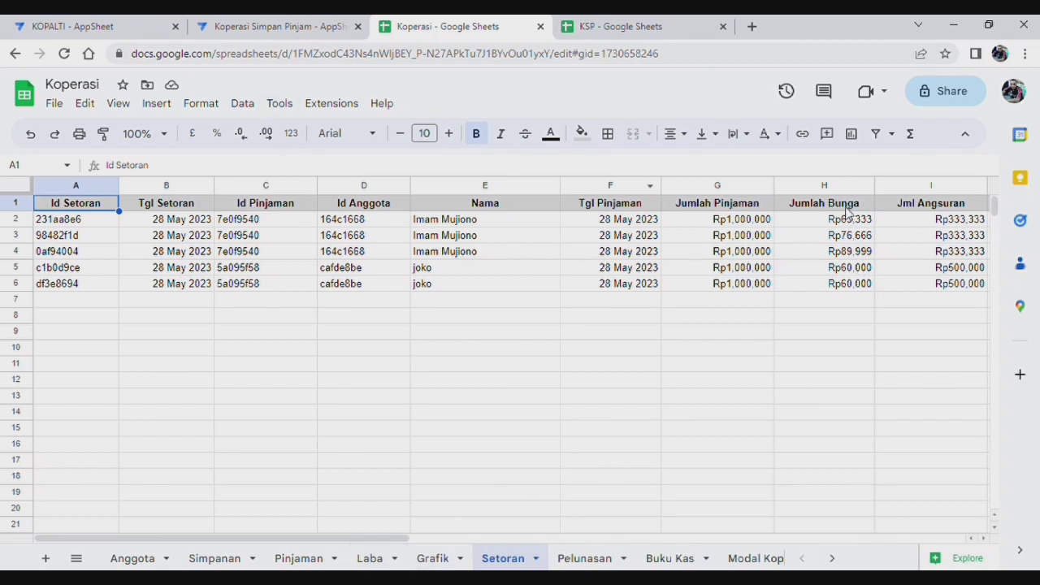
{"action": "left_click", "coordinate": [302, 33]}
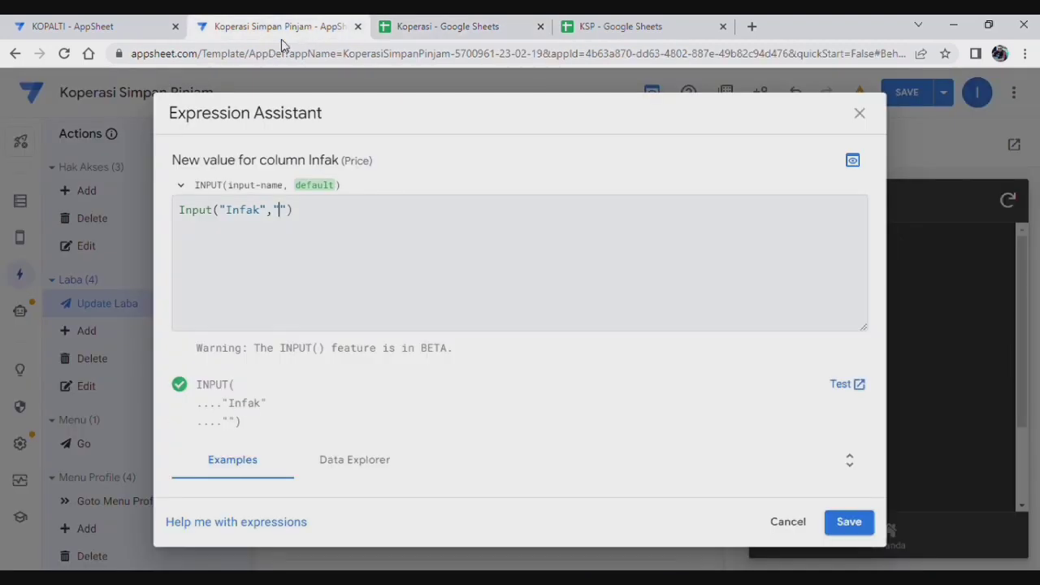
{"action": "type", "text": "J"}
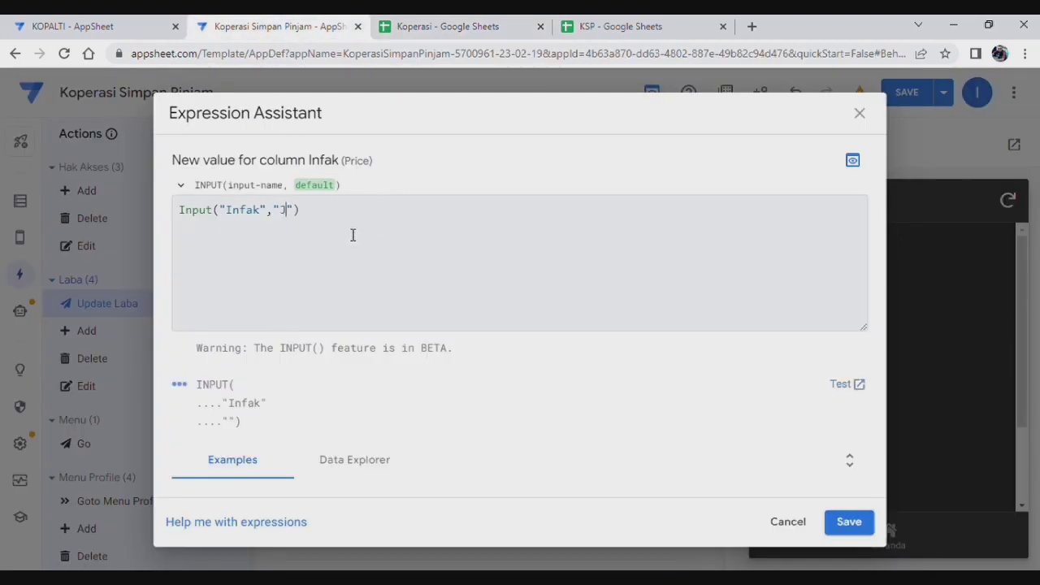
{"action": "left_click", "coordinate": [482, 33]}
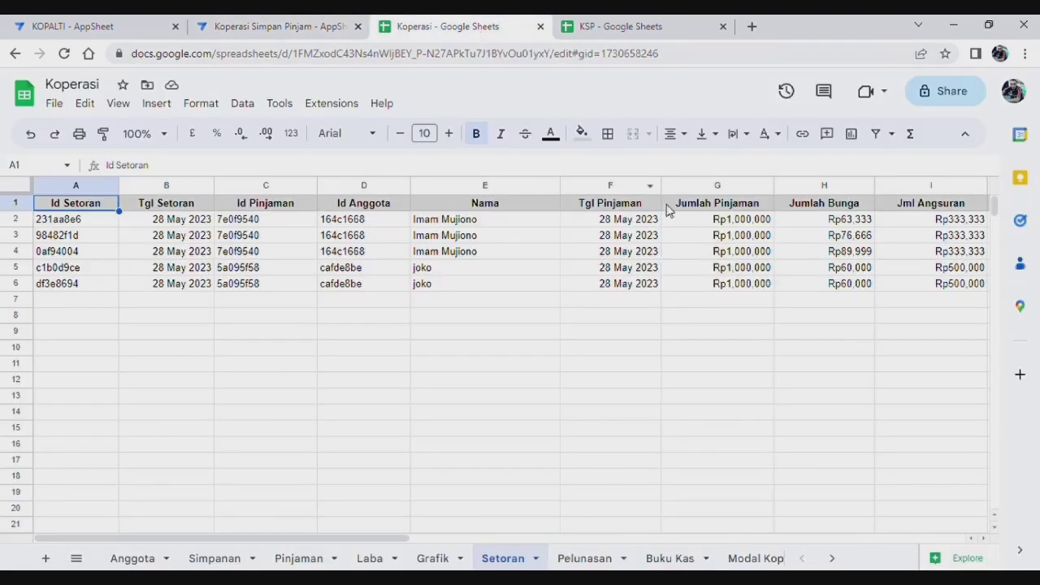
{"action": "left_click", "coordinate": [278, 29]}
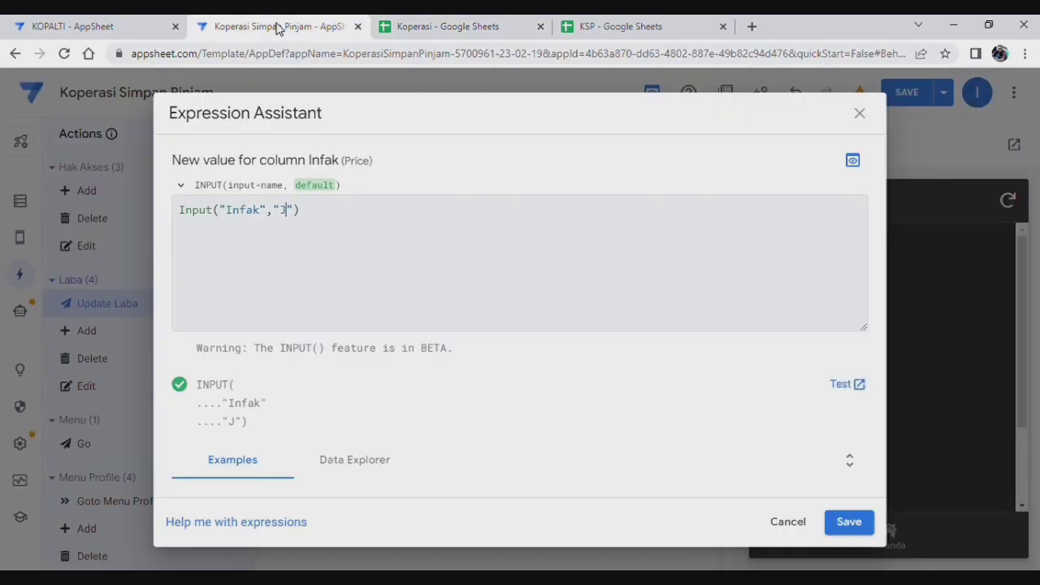
{"action": "type", "text": "umla"}
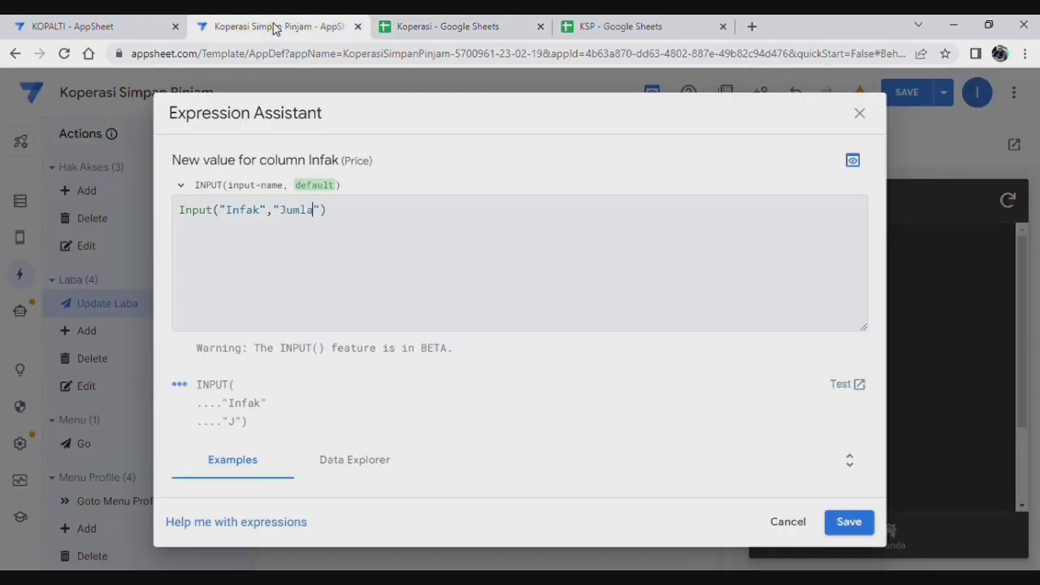
{"action": "type", "text": "h Bunga"}
{"action": "left_click", "coordinate": [847, 523]}
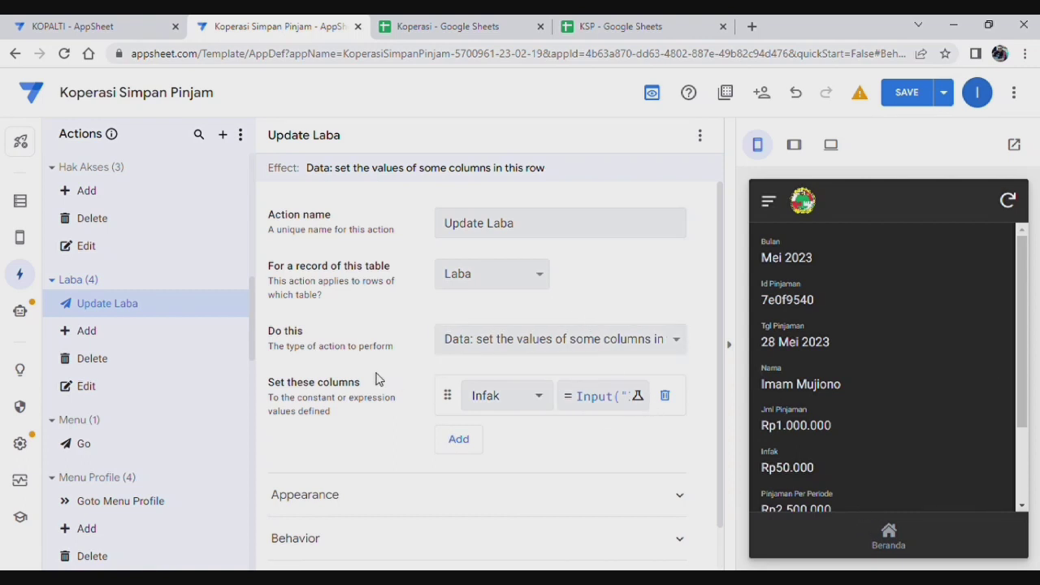
{"action": "scroll", "coordinate": [352, 368], "scroll_direction": "down", "scroll_amount": 1}
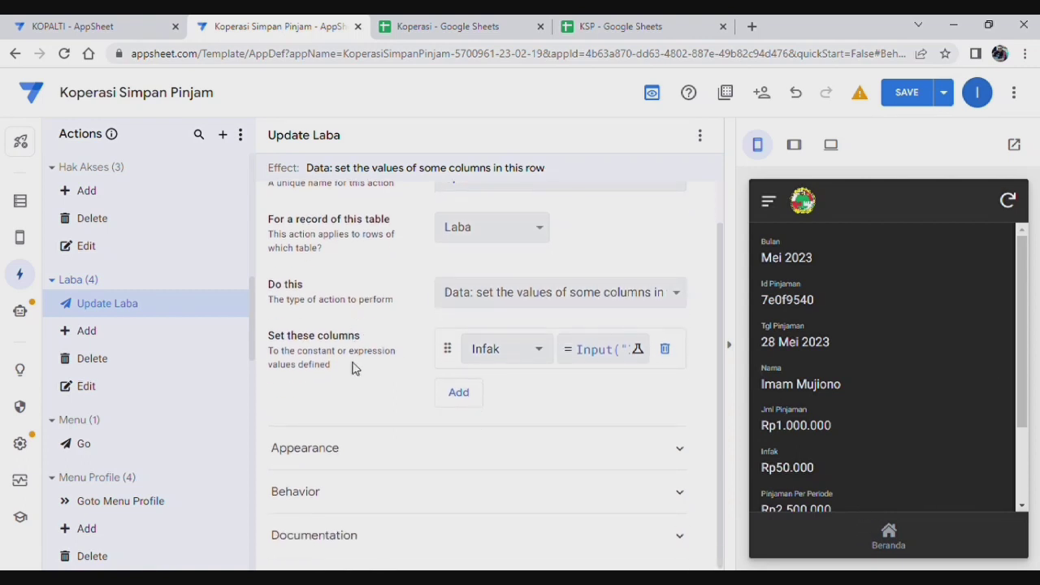
{"action": "left_click", "coordinate": [515, 453]}
{"action": "scroll", "coordinate": [511, 398], "scroll_direction": "down", "scroll_amount": 5}
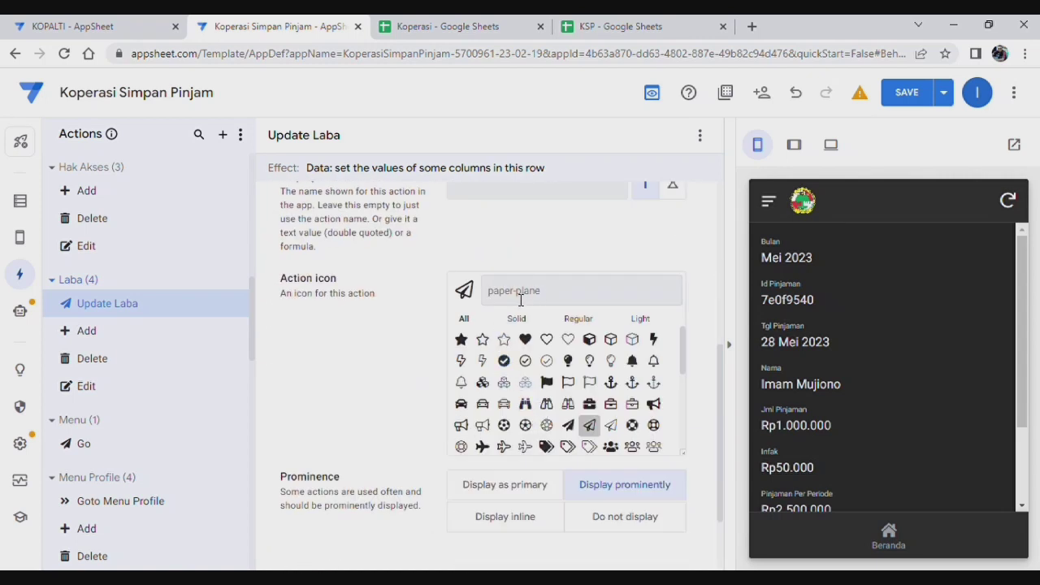
{"action": "left_click", "coordinate": [510, 291]}
{"action": "type", "text": "updat"}
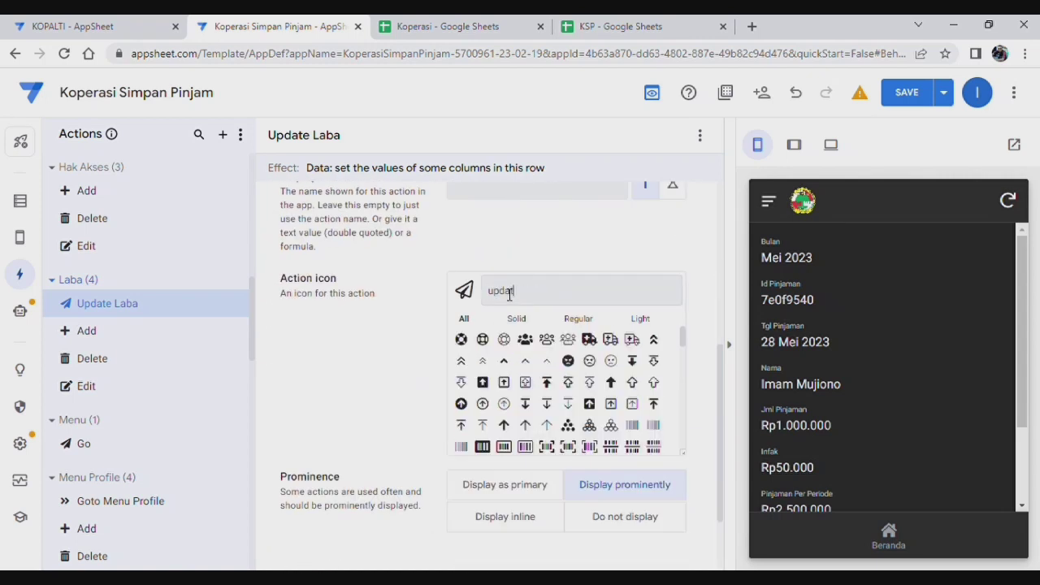
{"action": "type", "text": "e"}
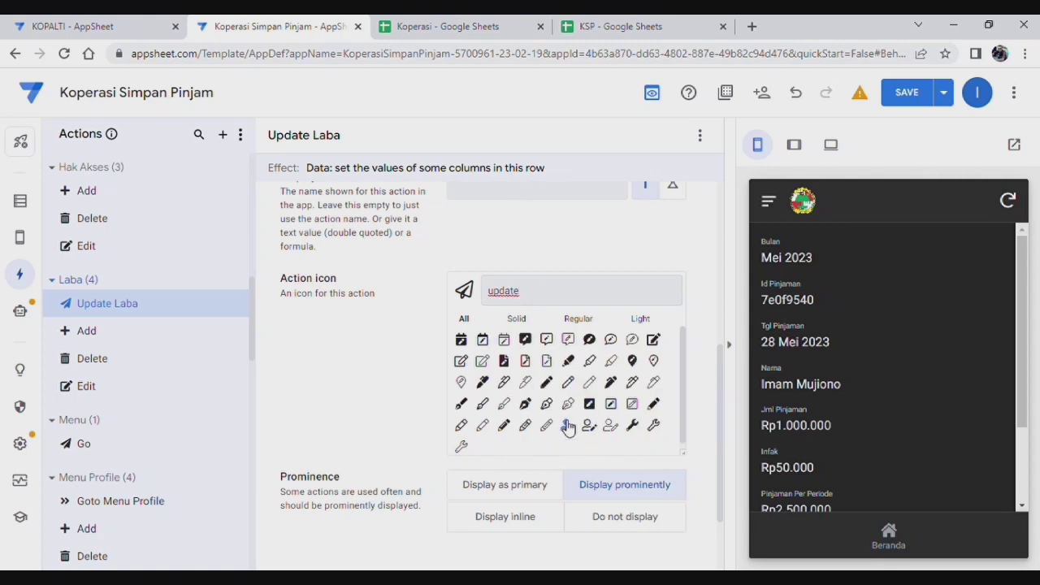
{"action": "scroll", "coordinate": [568, 428], "scroll_direction": "down", "scroll_amount": 1}
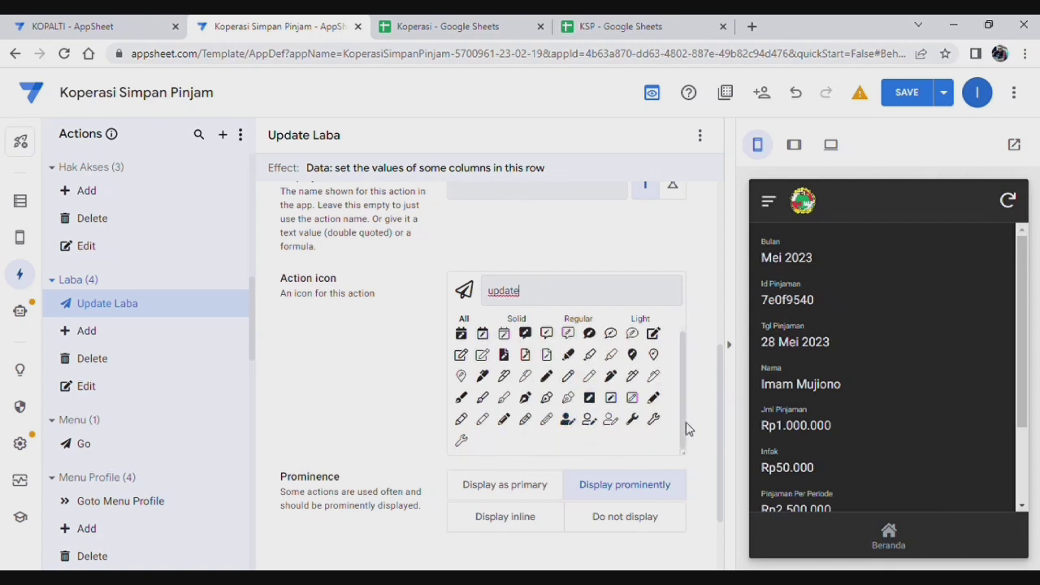
{"action": "left_click", "coordinate": [485, 375]}
{"action": "scroll", "coordinate": [504, 358], "scroll_direction": "down", "scroll_amount": 1}
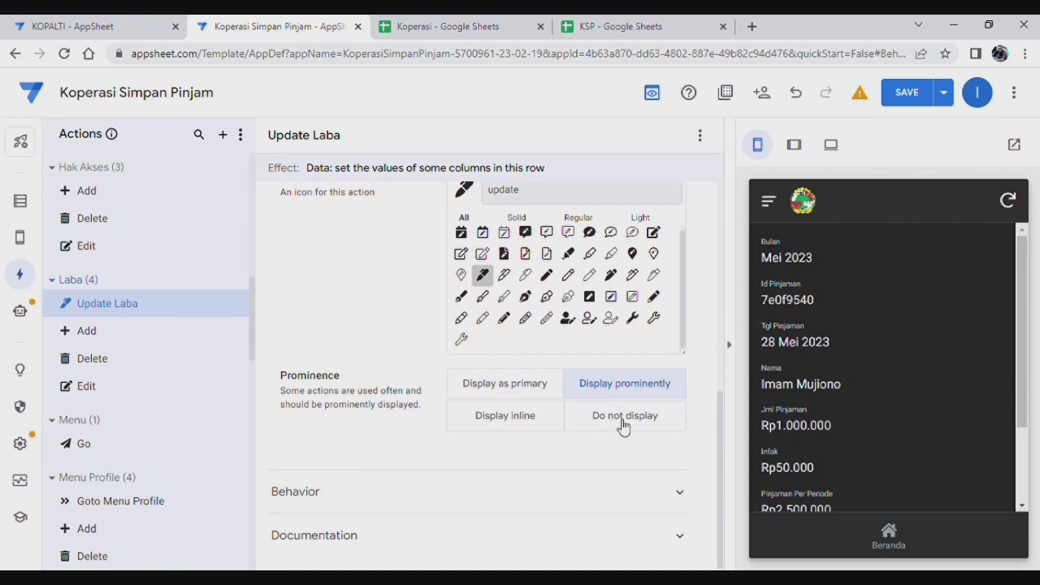
{"action": "left_click", "coordinate": [624, 417]}
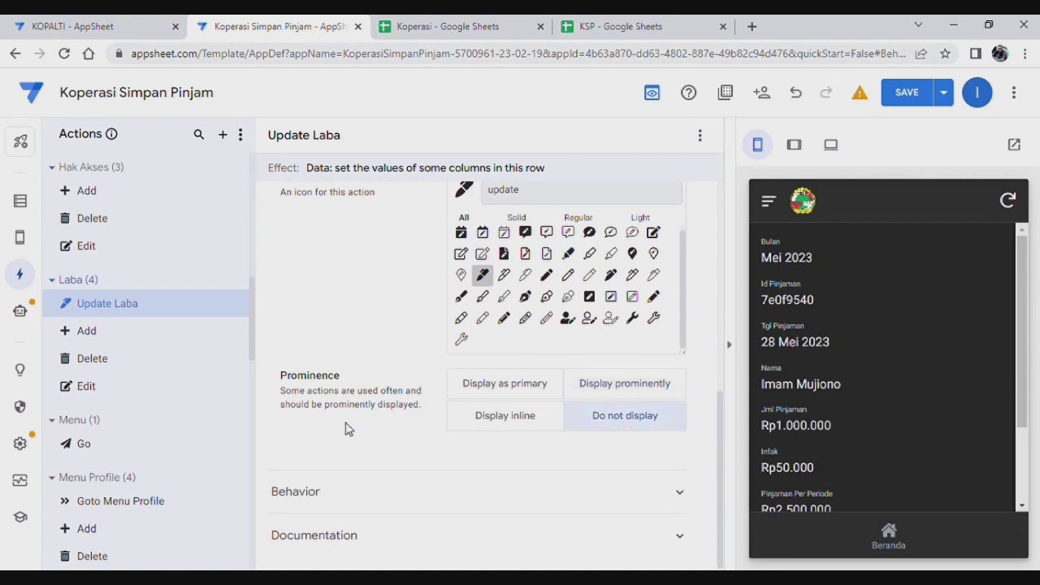
{"action": "scroll", "coordinate": [348, 426], "scroll_direction": "up", "scroll_amount": 5}
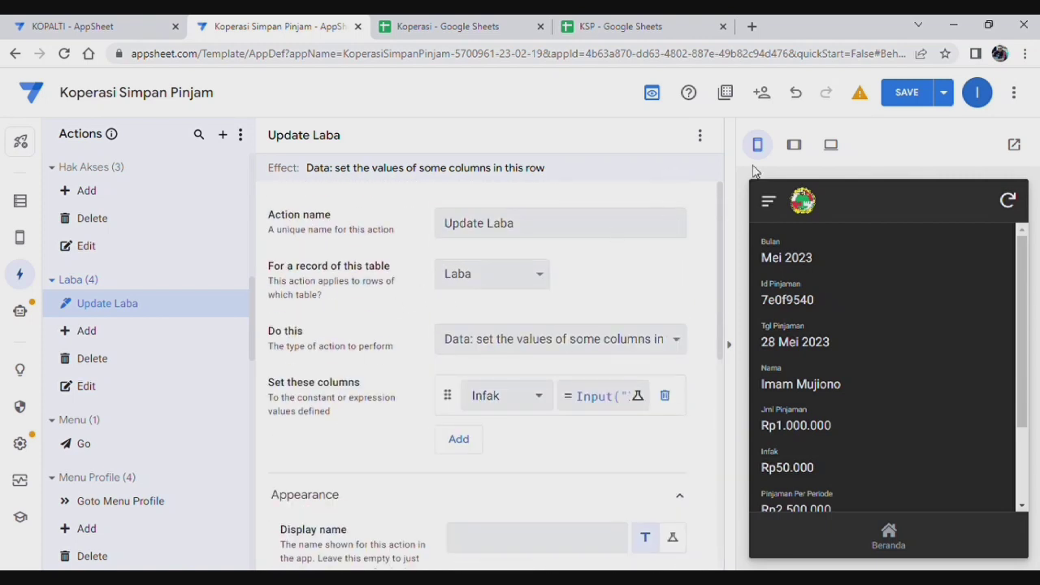
{"action": "left_click", "coordinate": [907, 92]}
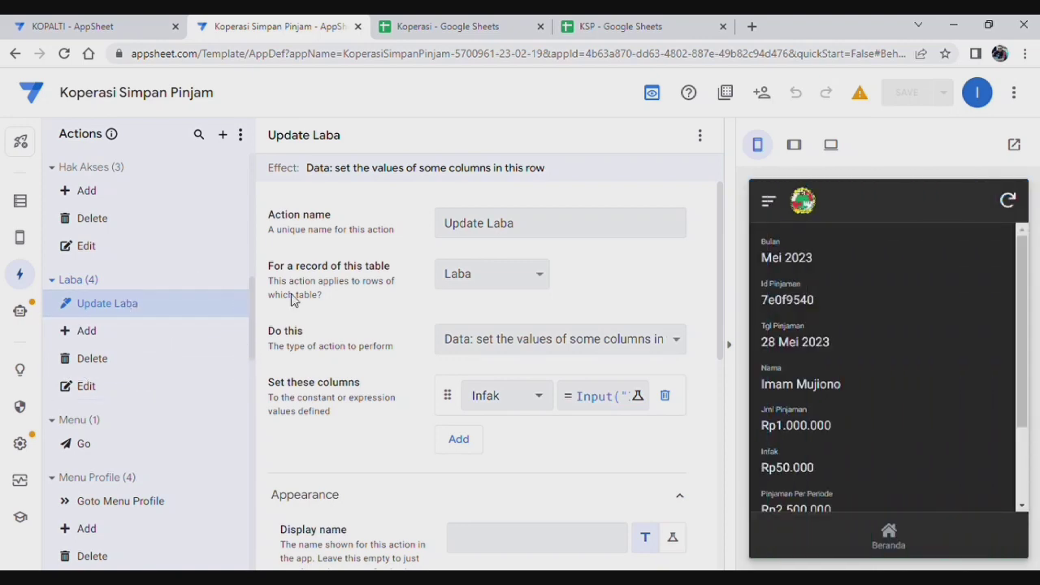
{"action": "scroll", "coordinate": [488, 365], "scroll_direction": "down", "scroll_amount": 2}
{"action": "scroll", "coordinate": [168, 350], "scroll_direction": "down", "scroll_amount": 2}
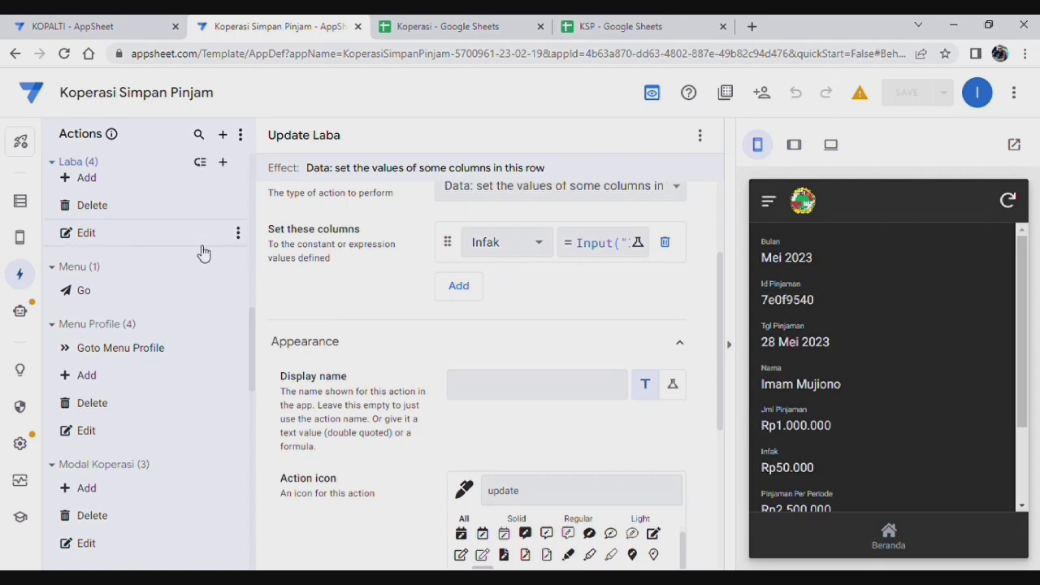
{"action": "scroll", "coordinate": [200, 251], "scroll_direction": "up", "scroll_amount": 3}
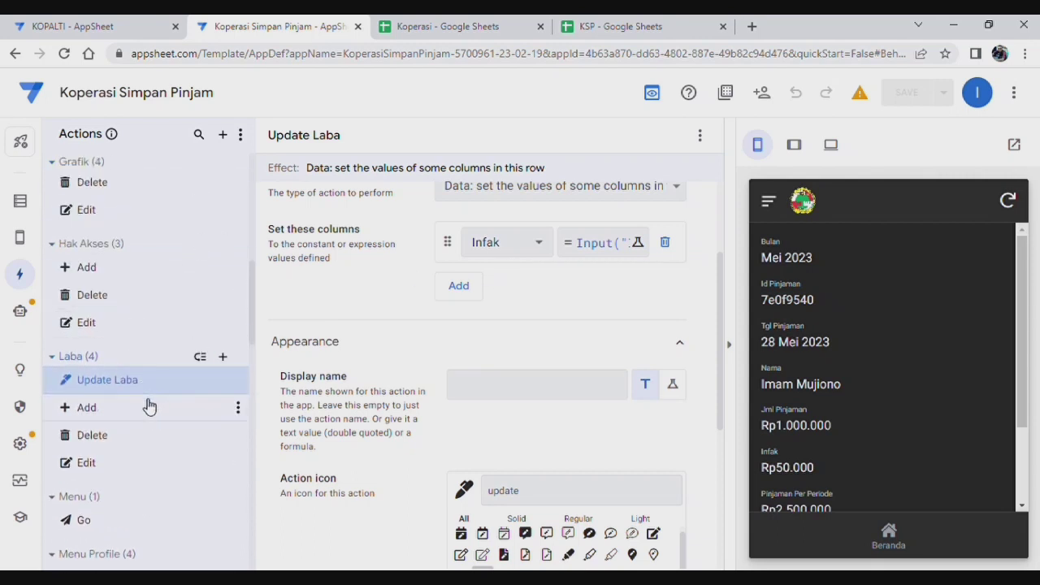
{"action": "scroll", "coordinate": [130, 349], "scroll_direction": "down", "scroll_amount": 1}
{"action": "scroll", "coordinate": [124, 326], "scroll_direction": "down", "scroll_amount": 3}
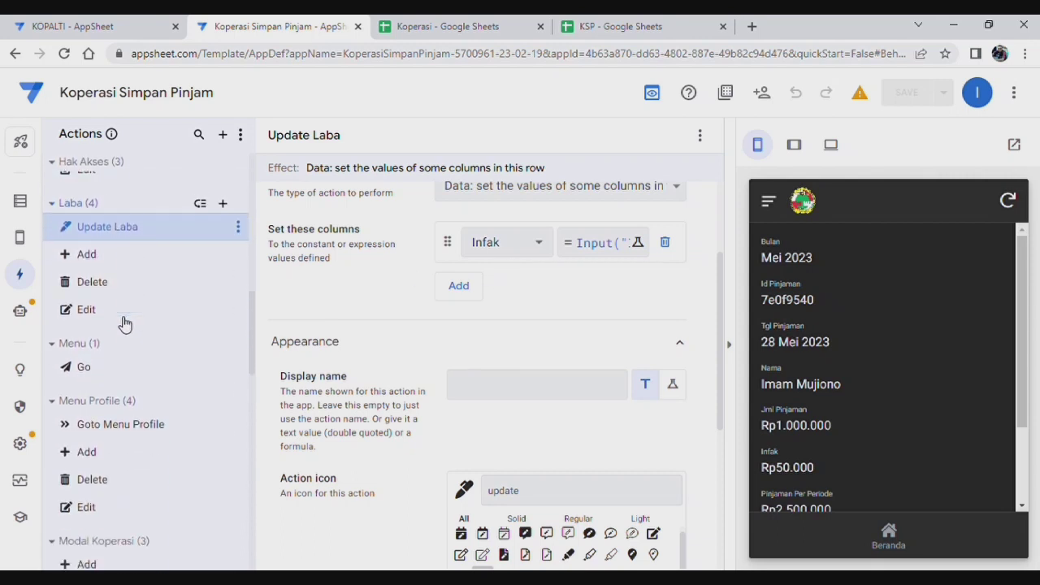
{"action": "scroll", "coordinate": [121, 329], "scroll_direction": "down", "scroll_amount": 3}
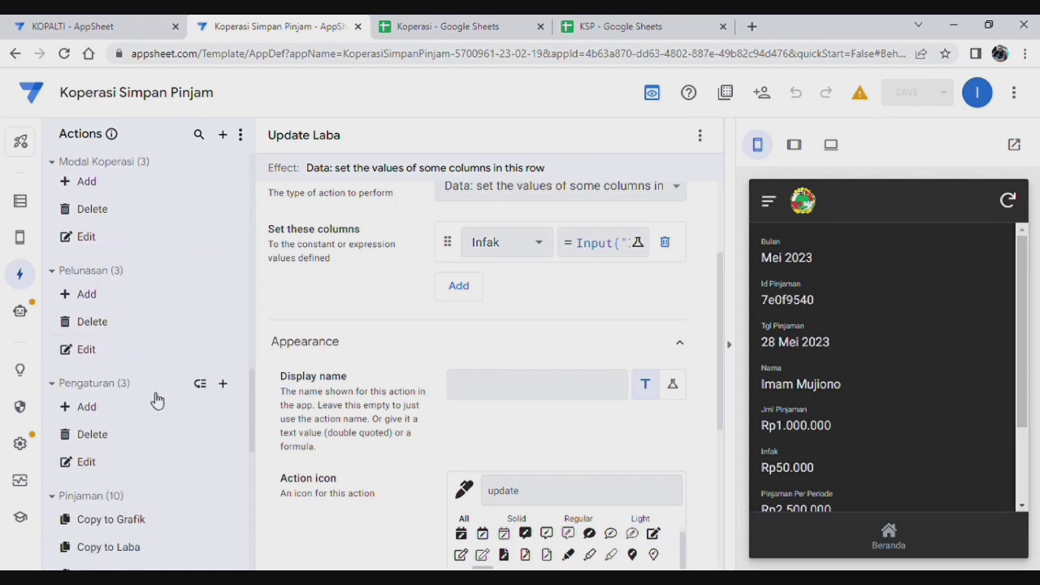
{"action": "scroll", "coordinate": [144, 372], "scroll_direction": "down", "scroll_amount": 3}
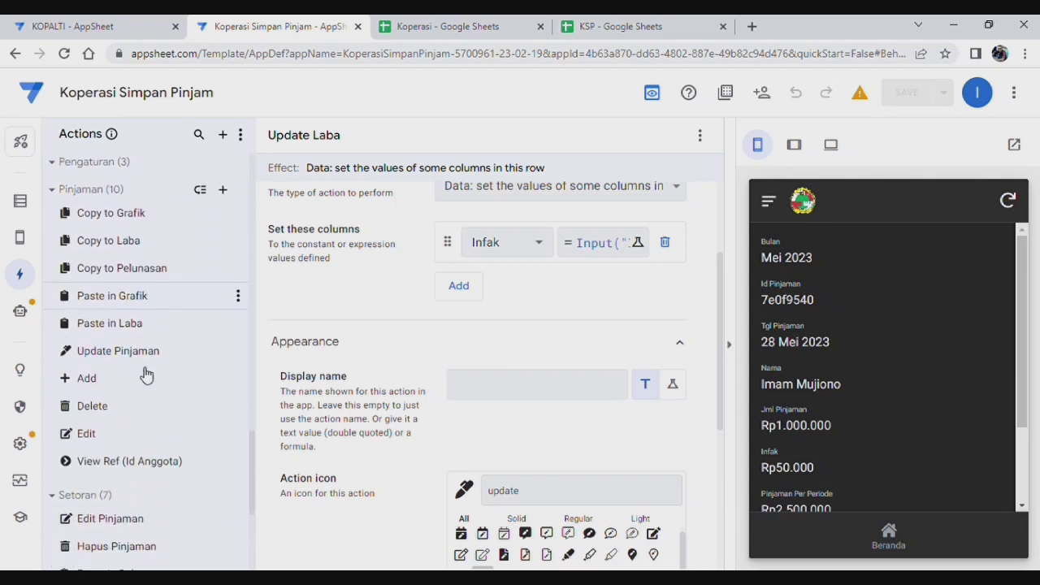
{"action": "scroll", "coordinate": [144, 371], "scroll_direction": "down", "scroll_amount": 3}
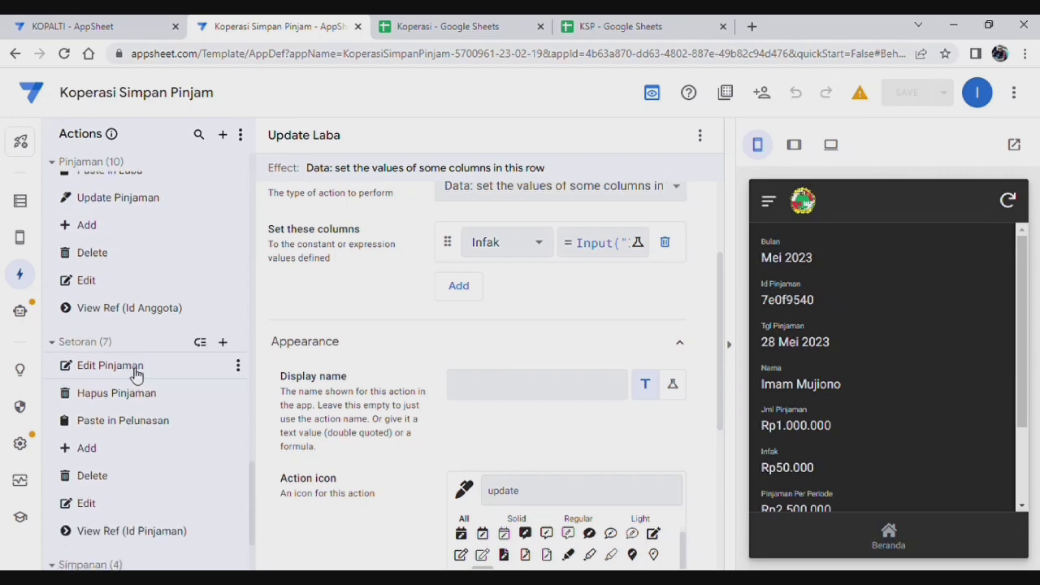
Step: Create a blank Setoran action renamed Edit Laba, then bring up the Edit Pinjaman action
{"action": "left_click", "coordinate": [225, 348]}
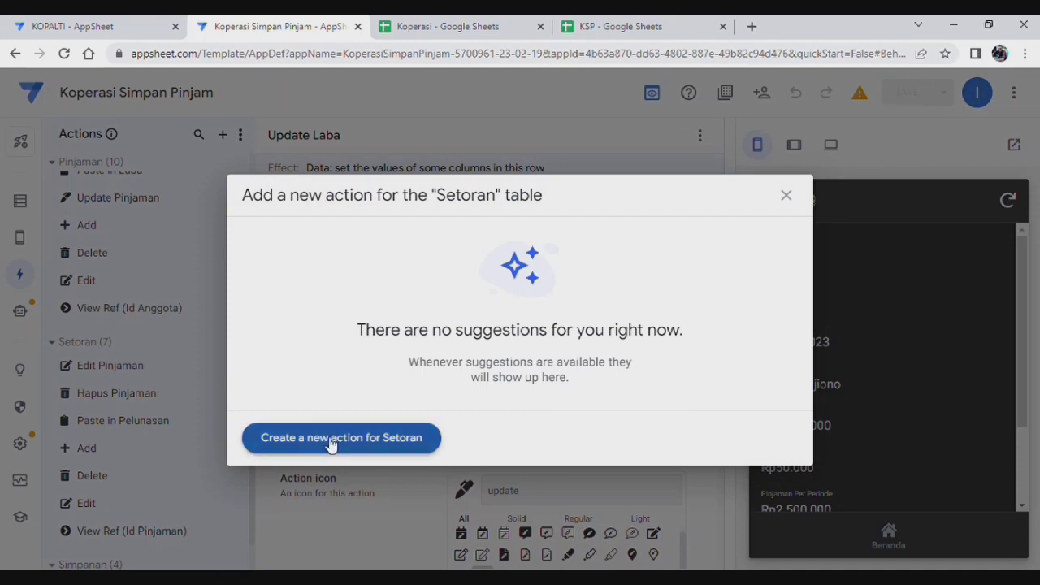
{"action": "left_click", "coordinate": [269, 443]}
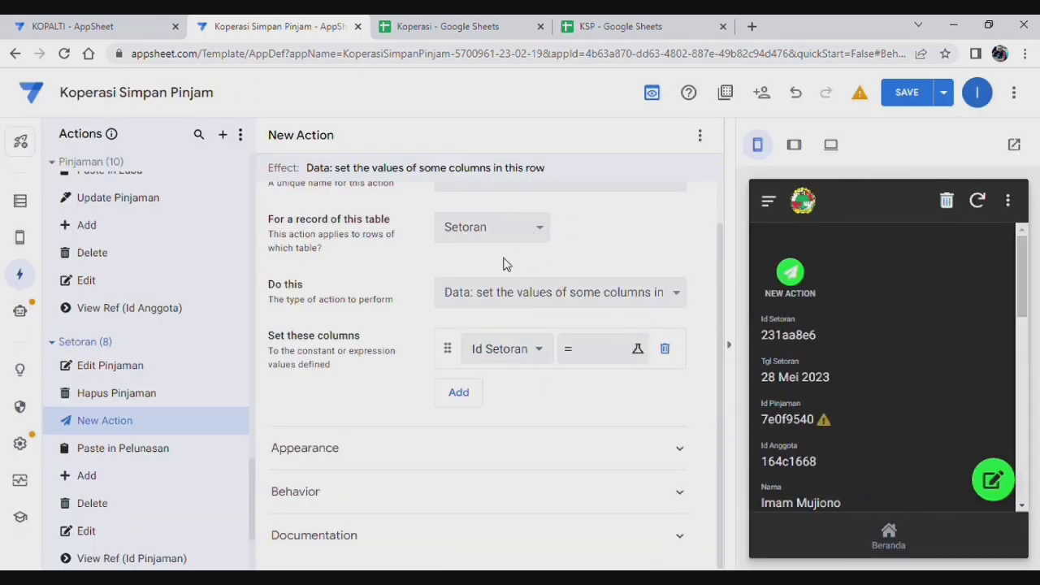
{"action": "scroll", "coordinate": [455, 260], "scroll_direction": "up", "scroll_amount": 1}
{"action": "left_click_drag", "start_coordinate": [560, 230], "coordinate": [293, 228]}
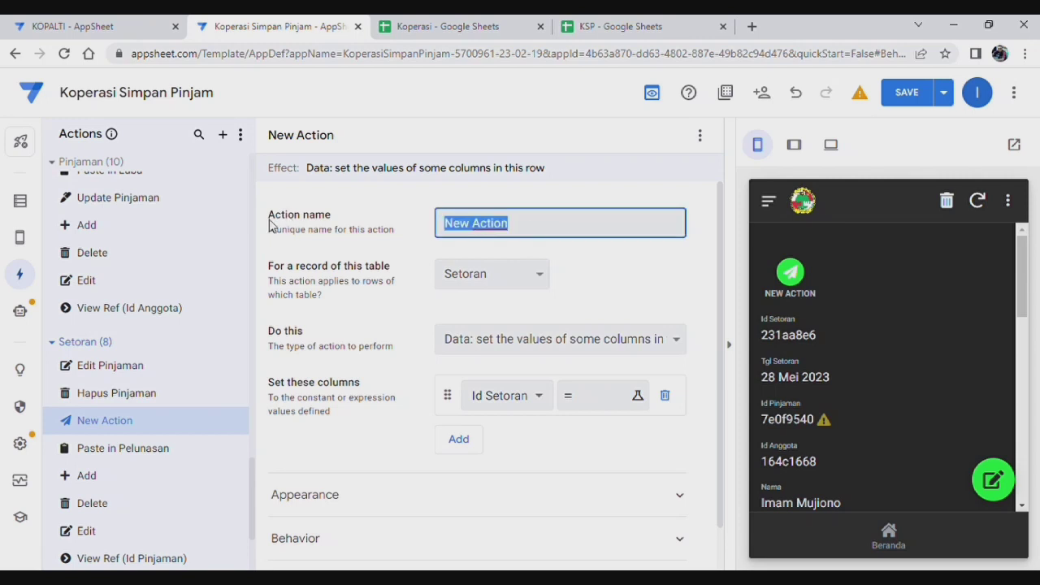
{"action": "type", "text": "Edit Laba"}
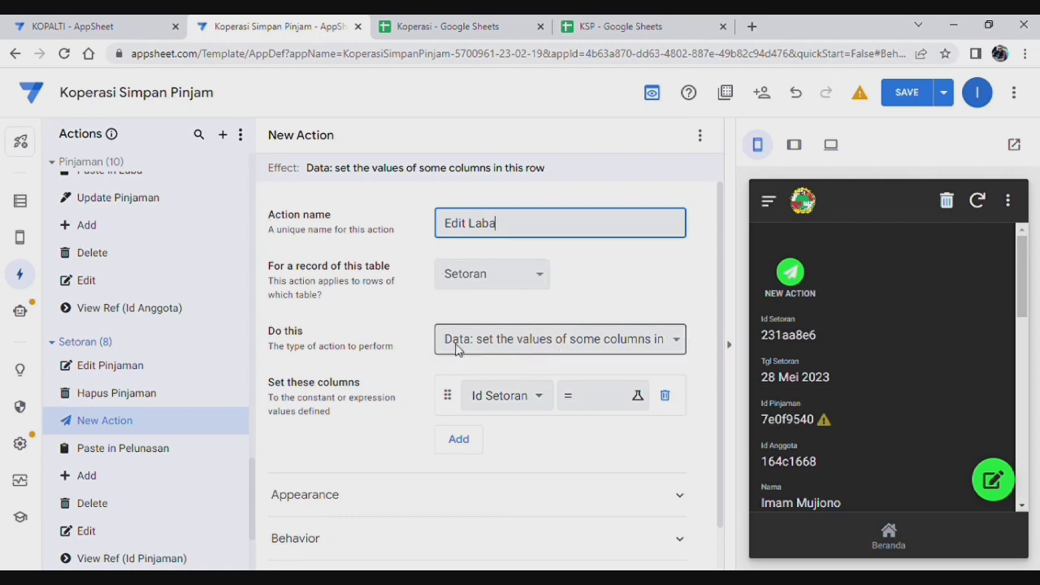
{"action": "left_click", "coordinate": [111, 372]}
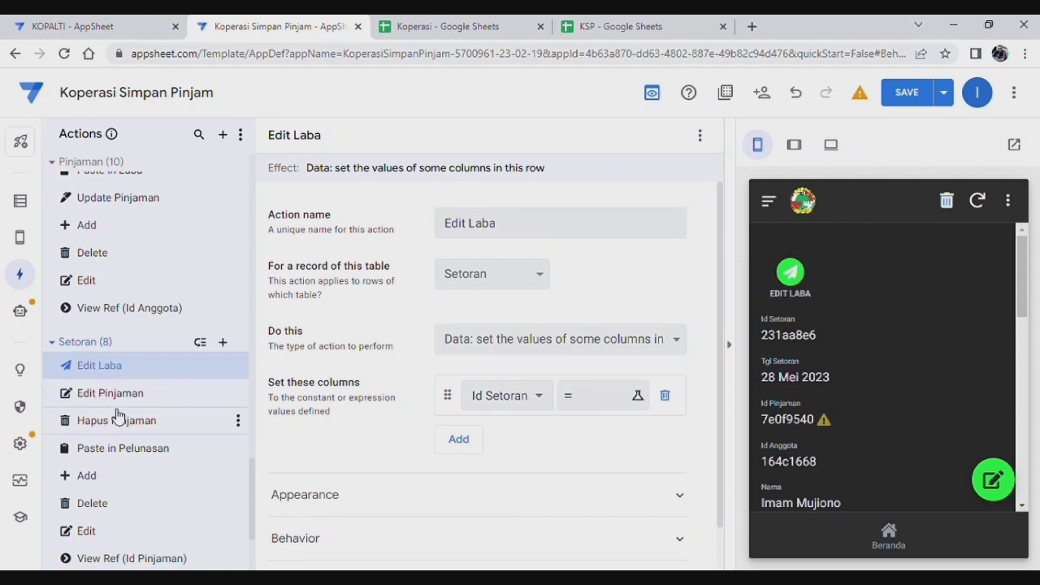
{"action": "left_click", "coordinate": [120, 401]}
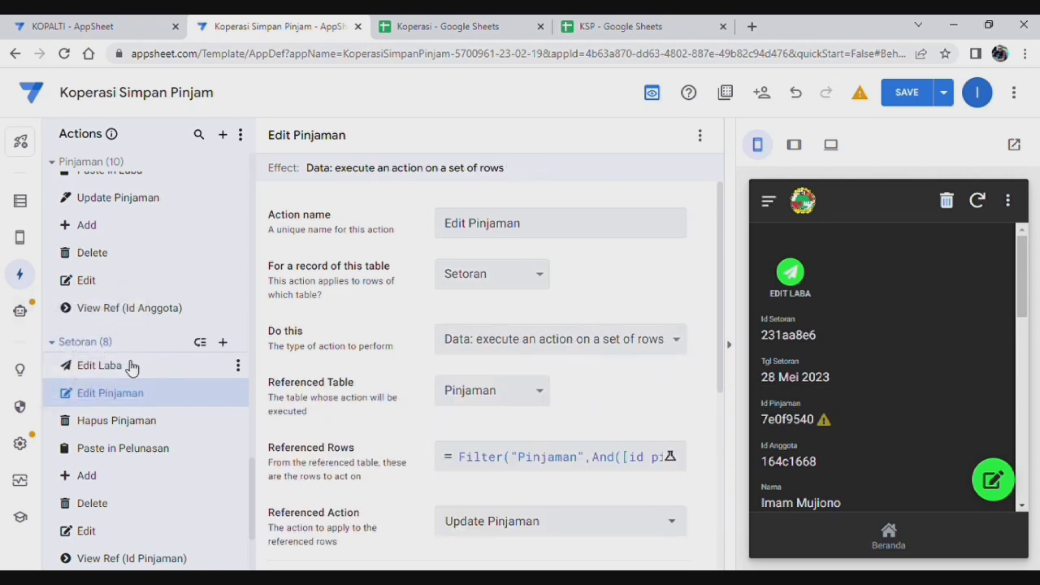
Step: Make Edit Laba execute an action on a set of rows in the Laba table
{"action": "left_click", "coordinate": [132, 368]}
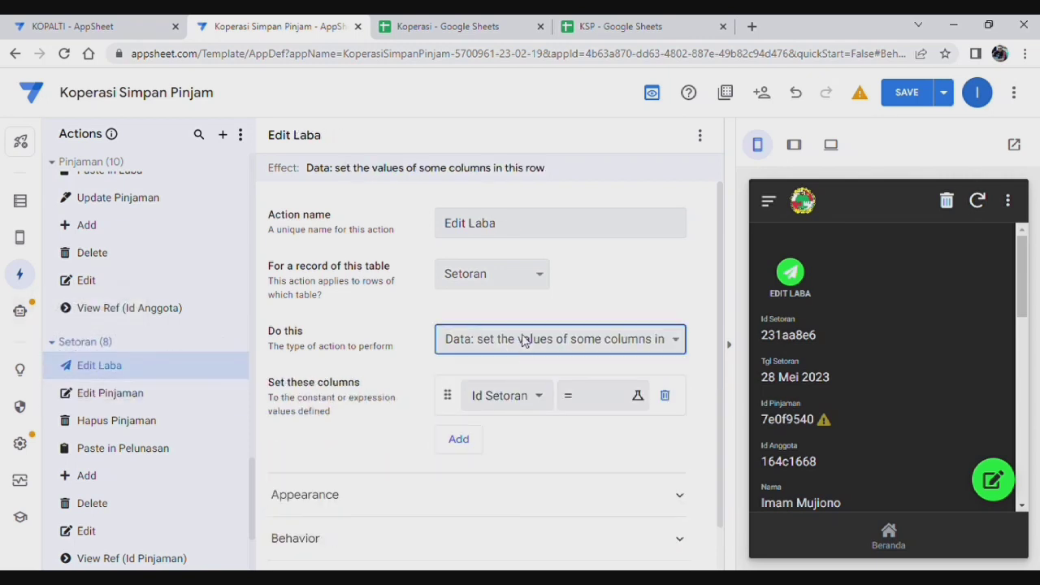
{"action": "left_click", "coordinate": [579, 214]}
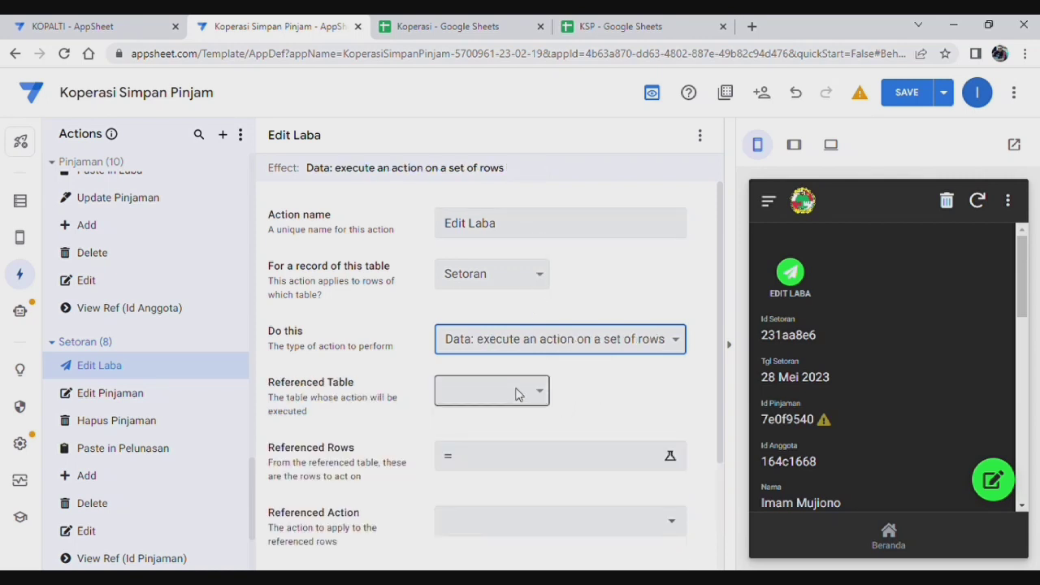
{"action": "left_click", "coordinate": [517, 395]}
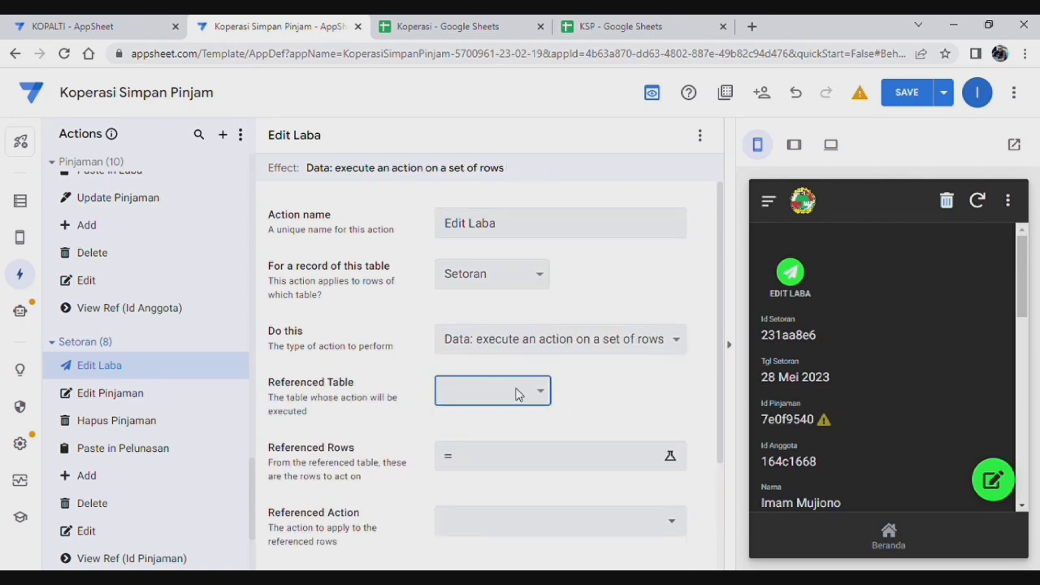
{"action": "left_click", "coordinate": [472, 221]}
{"action": "scroll", "coordinate": [569, 337], "scroll_direction": "down", "scroll_amount": 2}
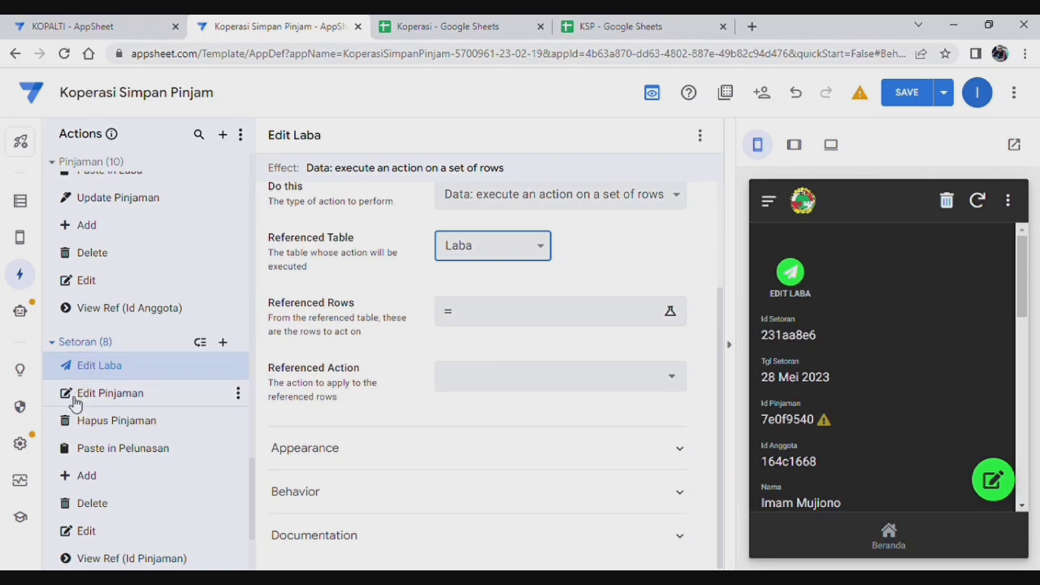
Step: Copy the Filter expression from Edit Pinjaman's Referenced Rows without changing it
{"action": "left_click", "coordinate": [132, 400]}
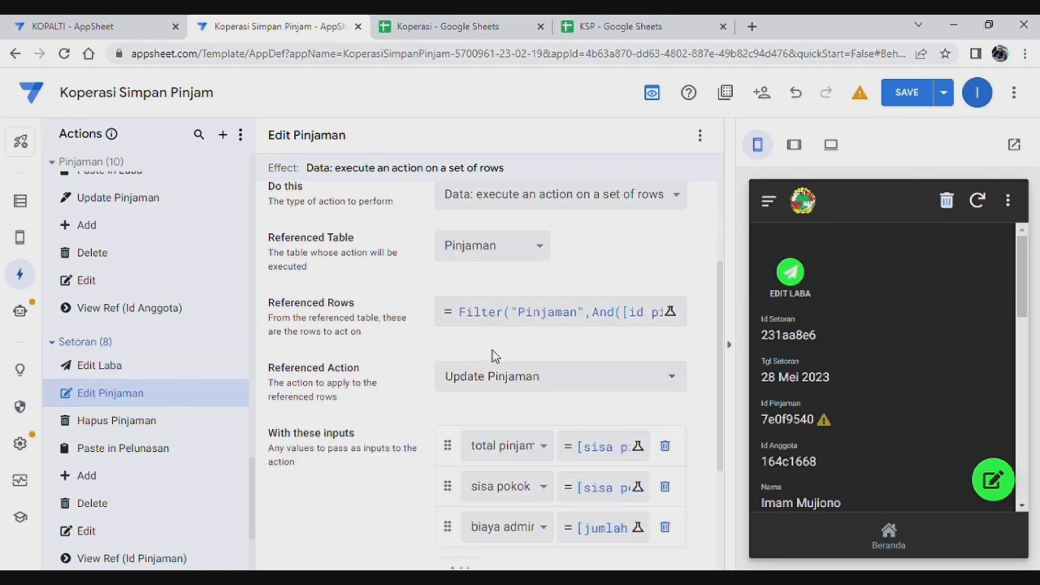
{"action": "left_click", "coordinate": [517, 317]}
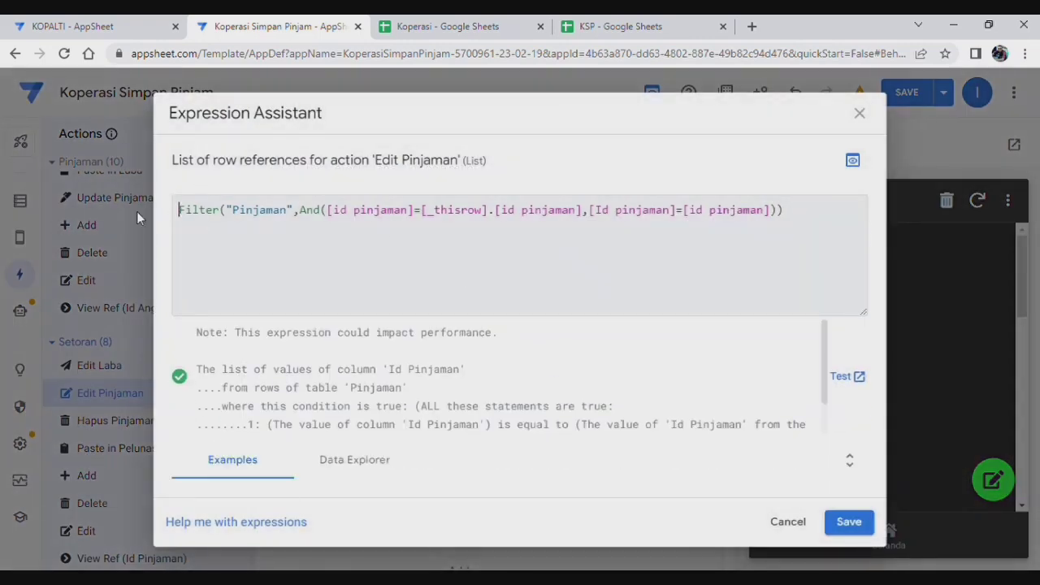
{"action": "left_click_drag", "start_coordinate": [184, 216], "coordinate": [869, 219]}
{"action": "key", "text": "ctrl+c"}
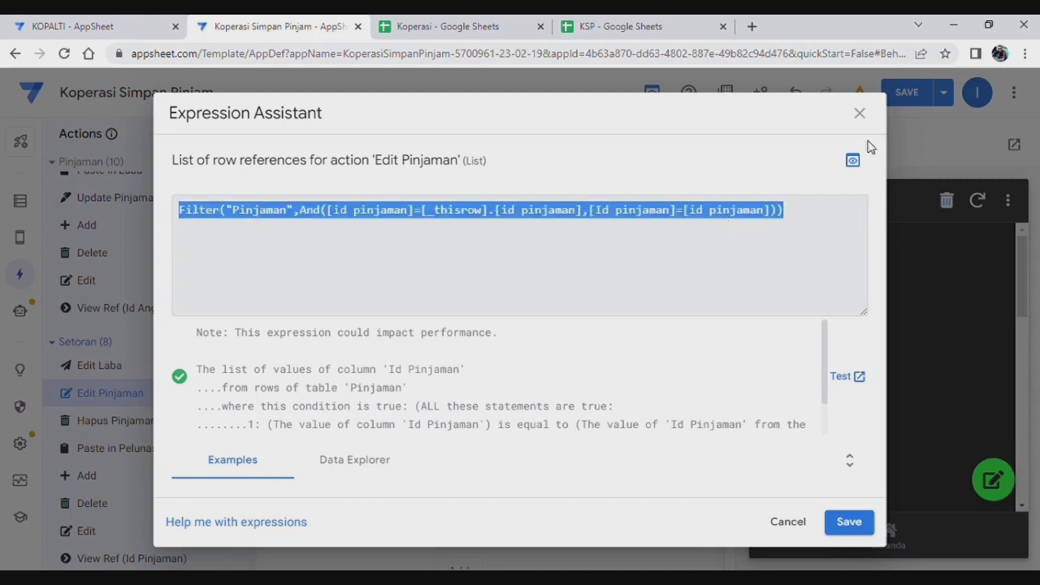
{"action": "left_click", "coordinate": [860, 114]}
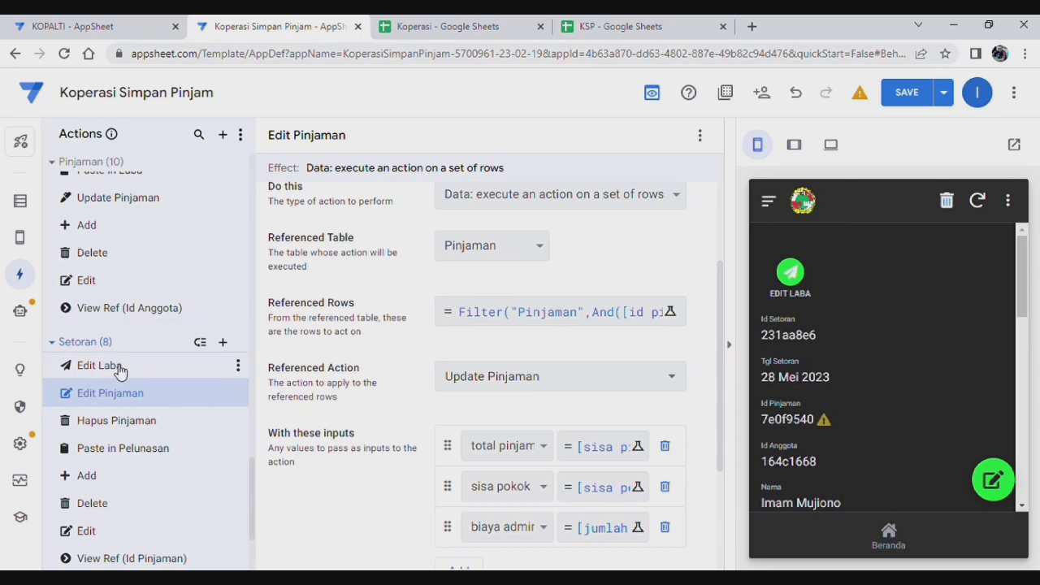
{"action": "left_click", "coordinate": [121, 371]}
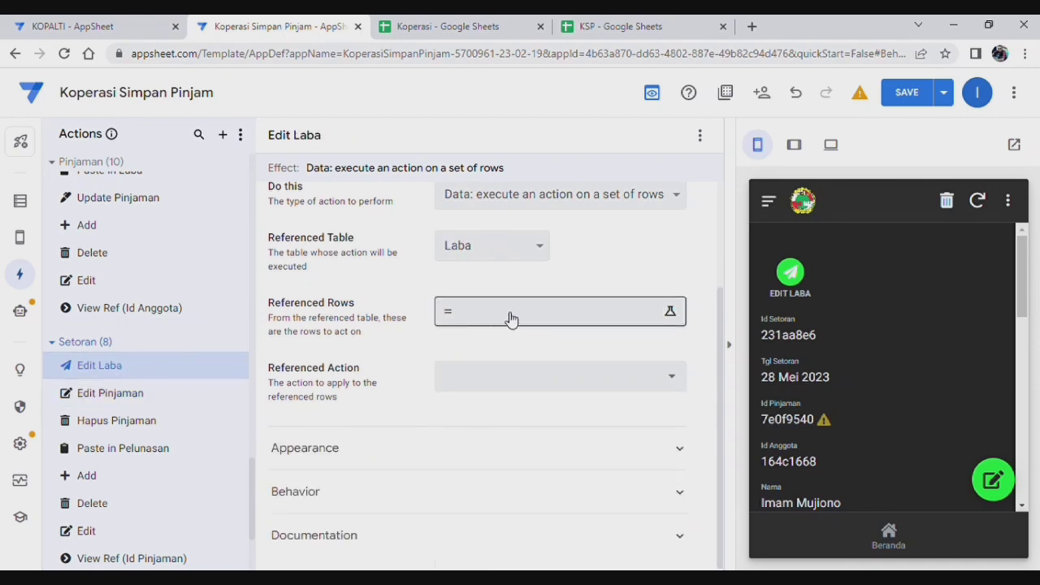
Step: Paste the copied Filter into Edit Laba's Referenced Rows, replacing table Pinjaman with Laba, and save
{"action": "left_click", "coordinate": [511, 317]}
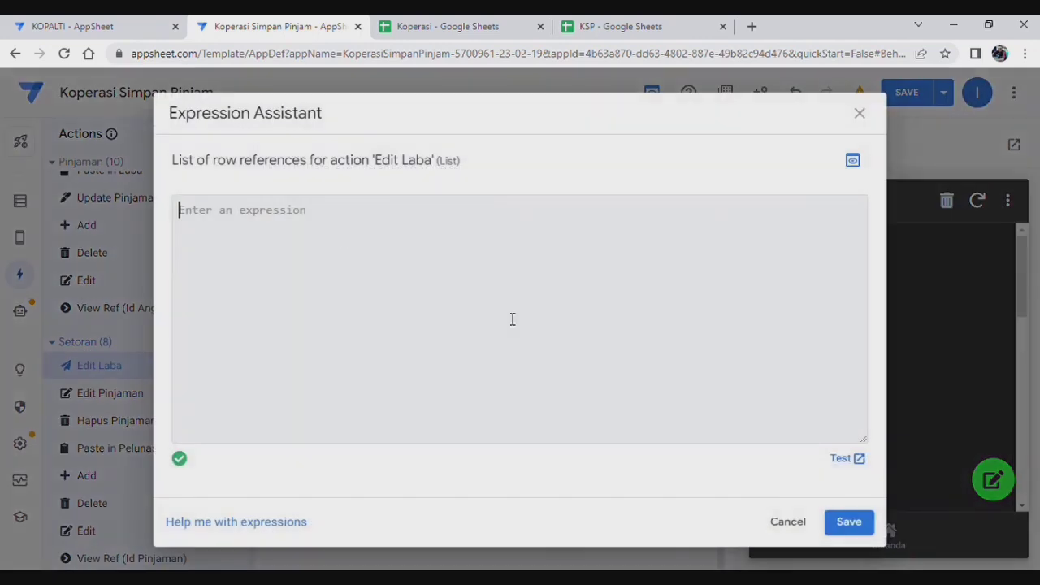
{"action": "left_click", "coordinate": [314, 339]}
{"action": "key", "text": "ctrl+v"}
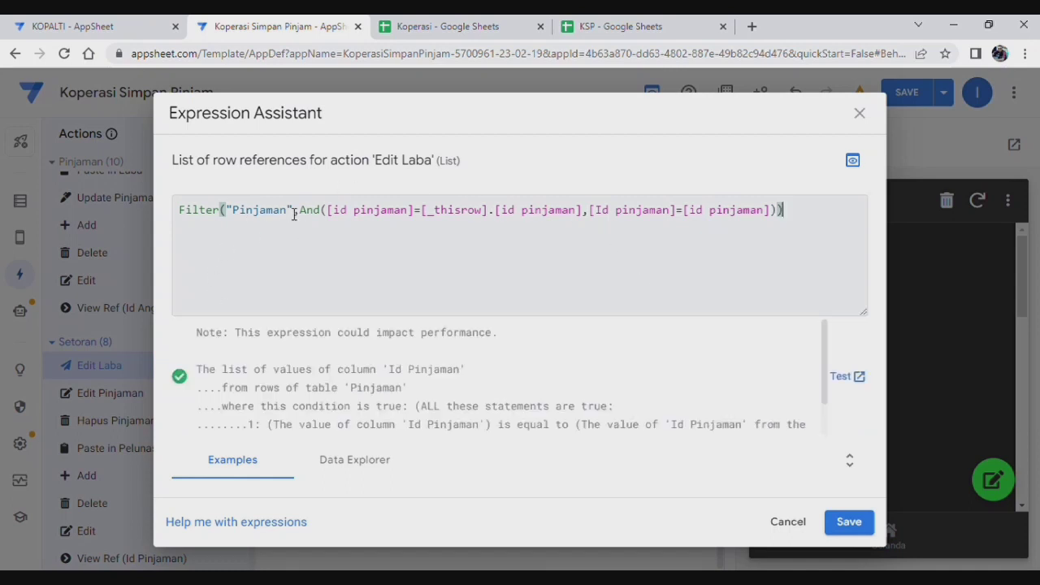
{"action": "left_click", "coordinate": [294, 211]}
{"action": "key", "text": "BackSpace"}
{"action": "key", "text": "BackSpace"}
{"action": "key", "text": "BackSpace"}
{"action": "key", "text": "BackSpace"}
{"action": "key", "text": "BackSpace"}
{"action": "key", "text": "BackSpace"}
{"action": "key", "text": "BackSpace"}
{"action": "key", "text": "BackSpace"}
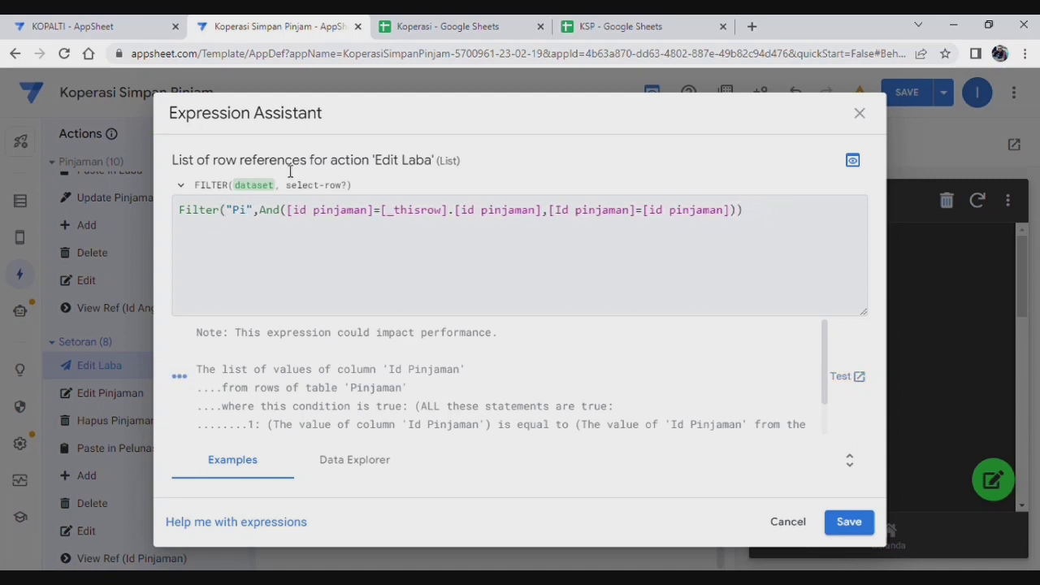
{"action": "type", "text": "Laba"}
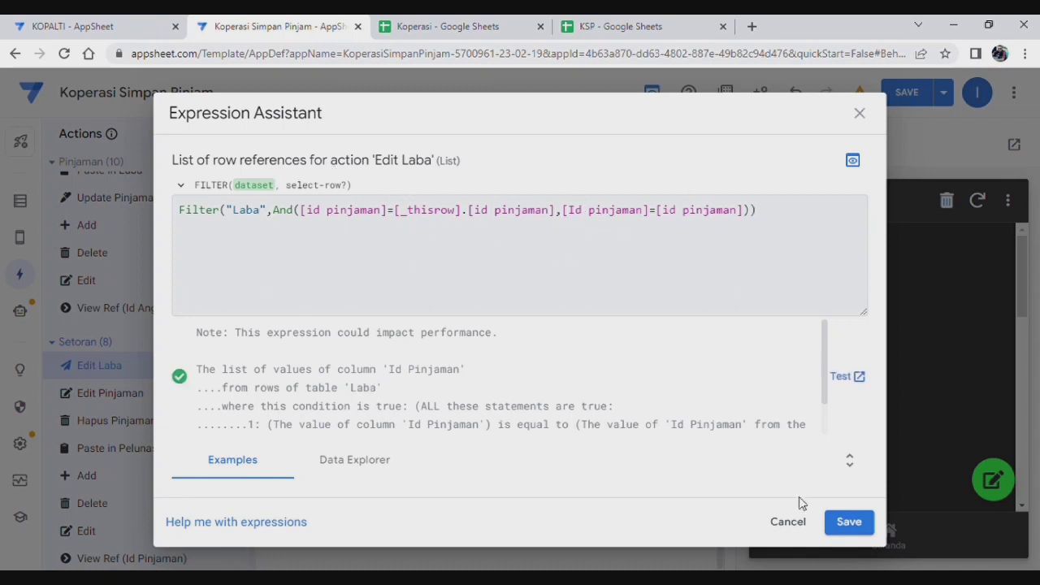
{"action": "left_click", "coordinate": [846, 526]}
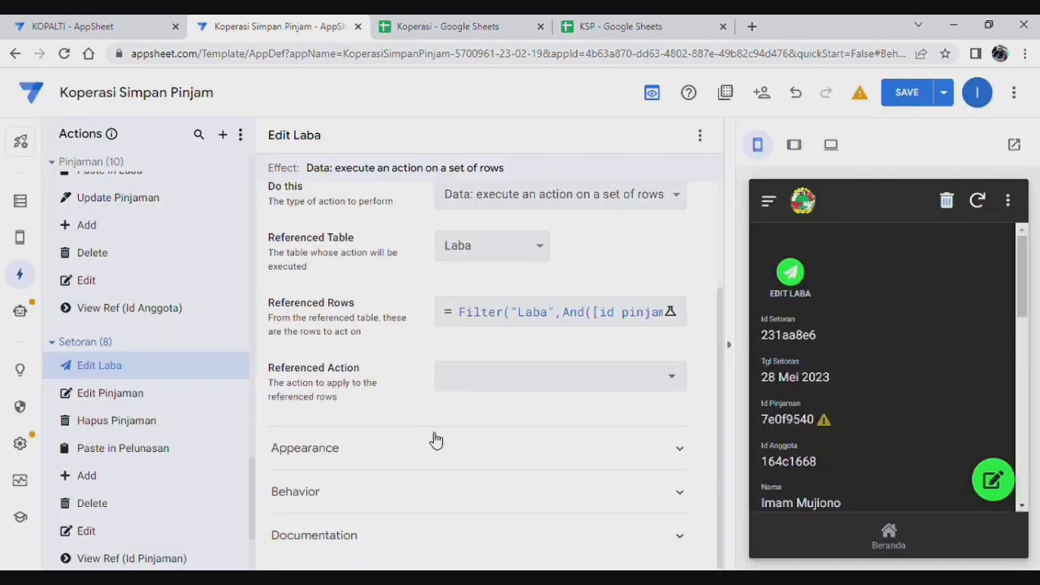
Step: Set Edit Laba's referenced action to Update Laba with input infak = [Jumlah Bunga]
{"action": "left_click", "coordinate": [520, 388]}
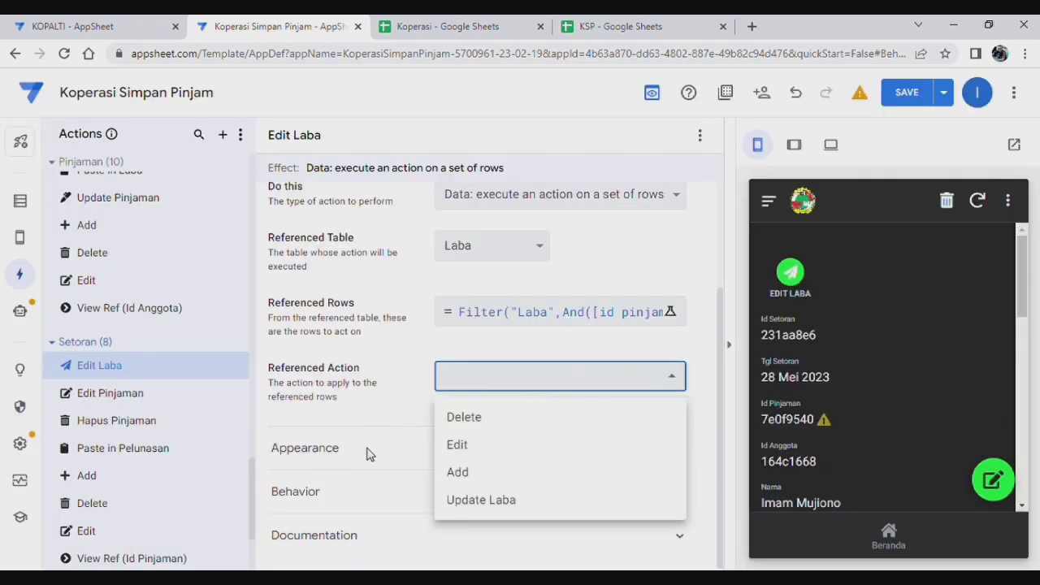
{"action": "left_click", "coordinate": [483, 501]}
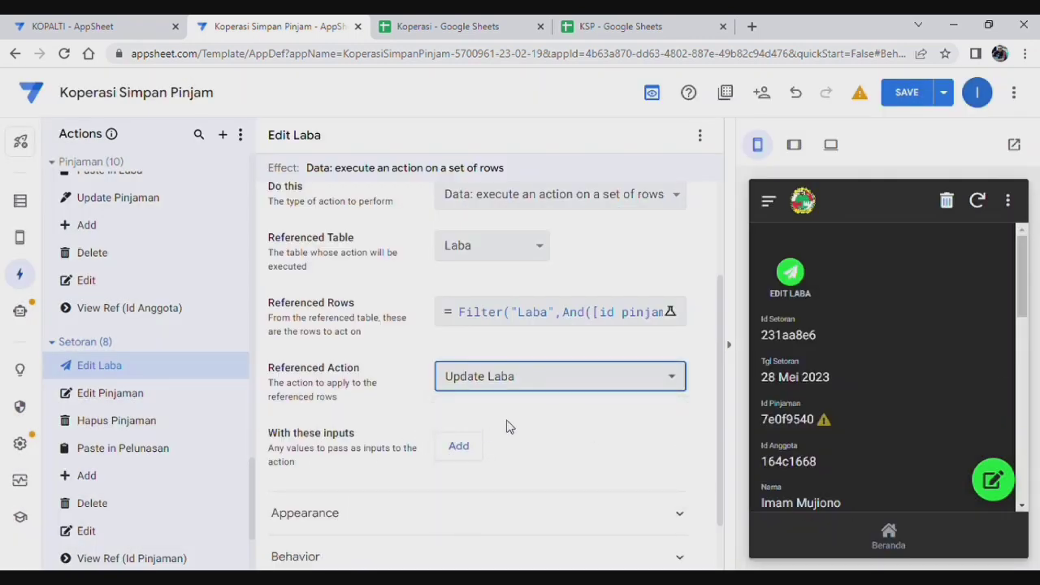
{"action": "scroll", "coordinate": [537, 423], "scroll_direction": "down", "scroll_amount": 1}
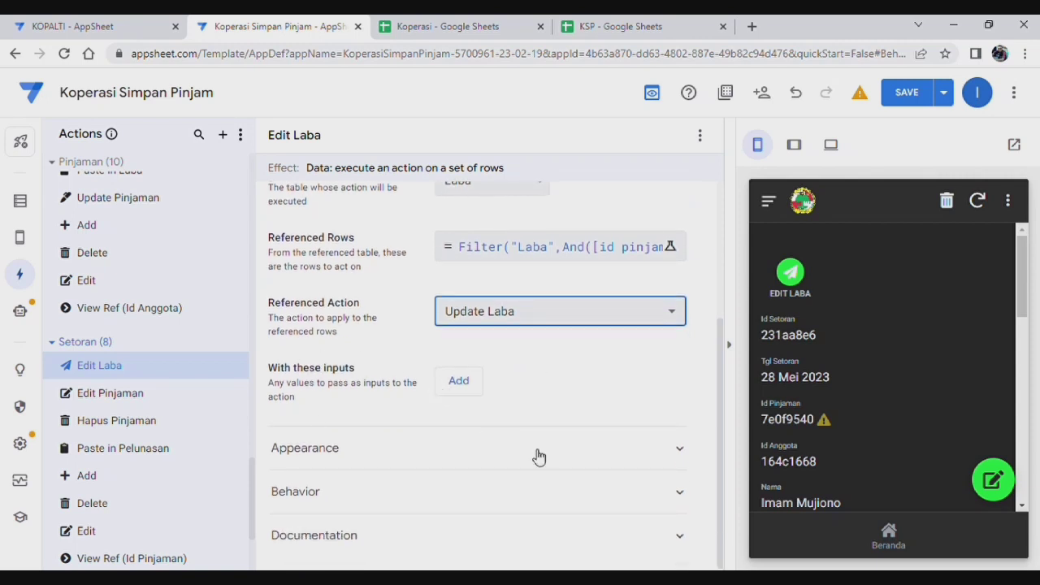
{"action": "left_click", "coordinate": [460, 383]}
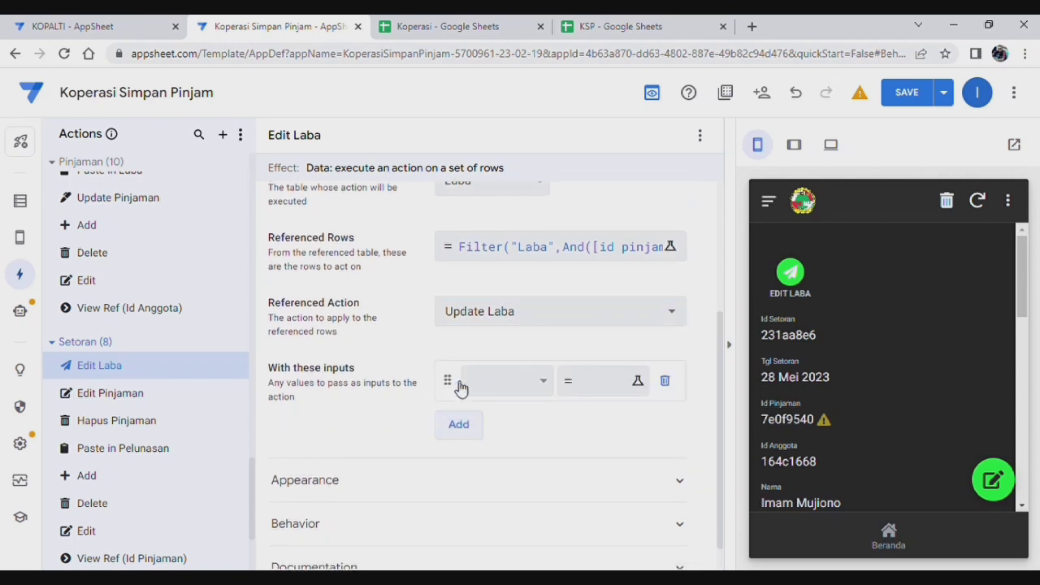
{"action": "left_click", "coordinate": [504, 388]}
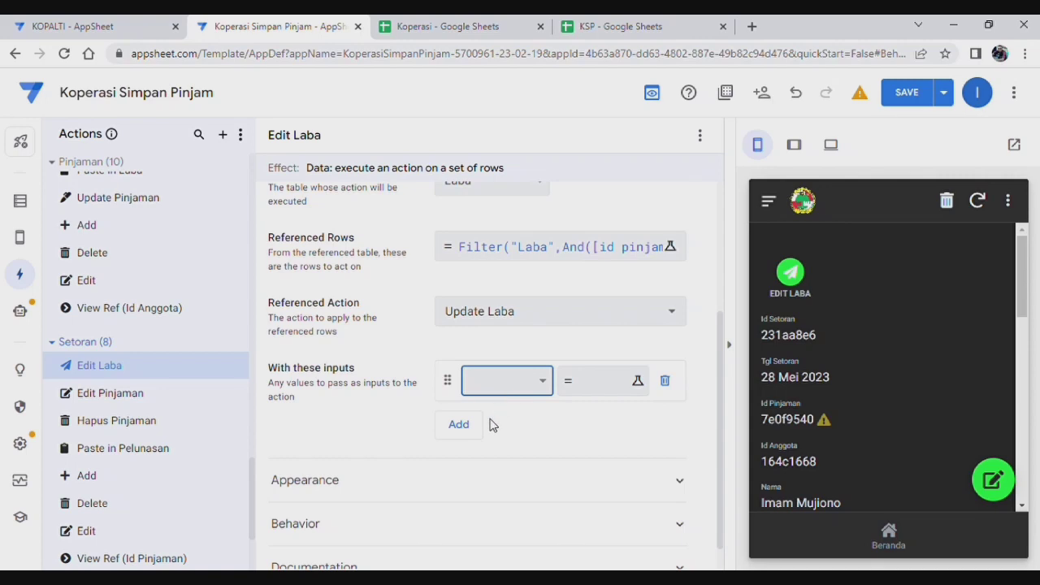
{"action": "left_click", "coordinate": [605, 382]}
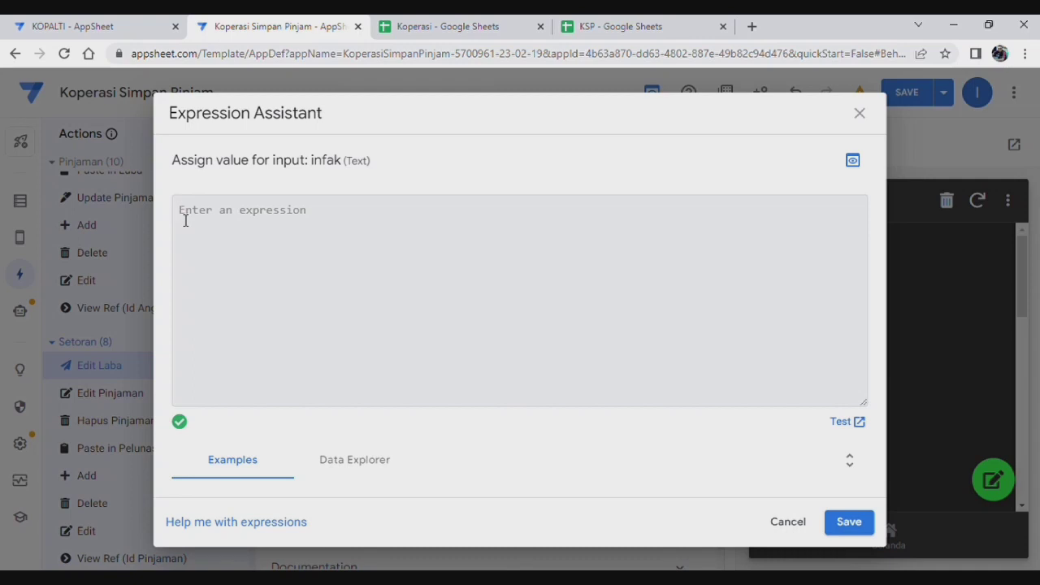
{"action": "type", "text": "["}
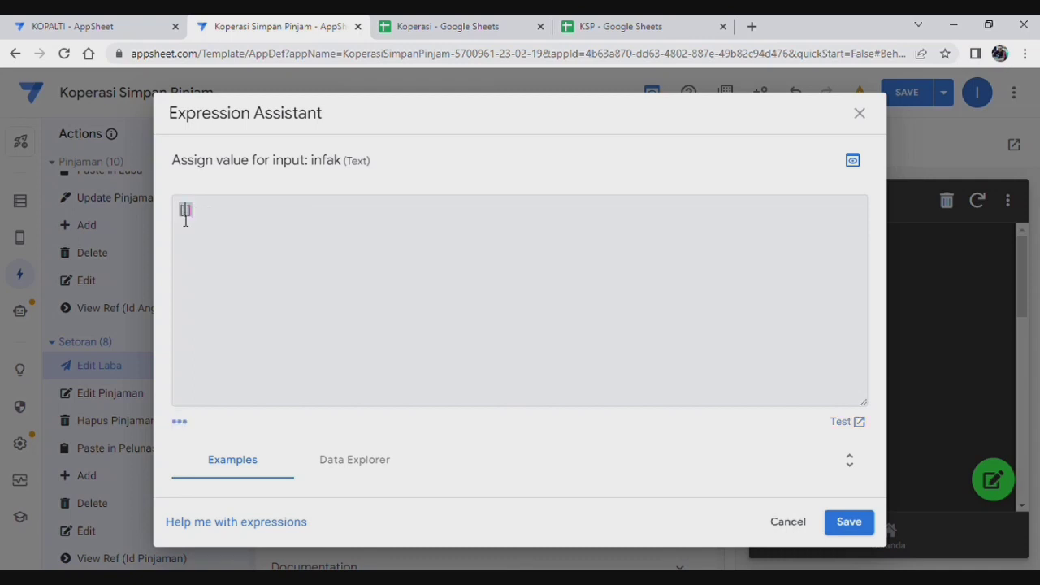
{"action": "type", "text": "Ju"}
{"action": "key", "text": "BackSpace"}
{"action": "key", "text": "BackSpace"}
{"action": "type", "text": "Jumlah Bunga"}
{"action": "left_click", "coordinate": [849, 521]}
{"action": "scroll", "coordinate": [561, 435], "scroll_direction": "down", "scroll_amount": 1}
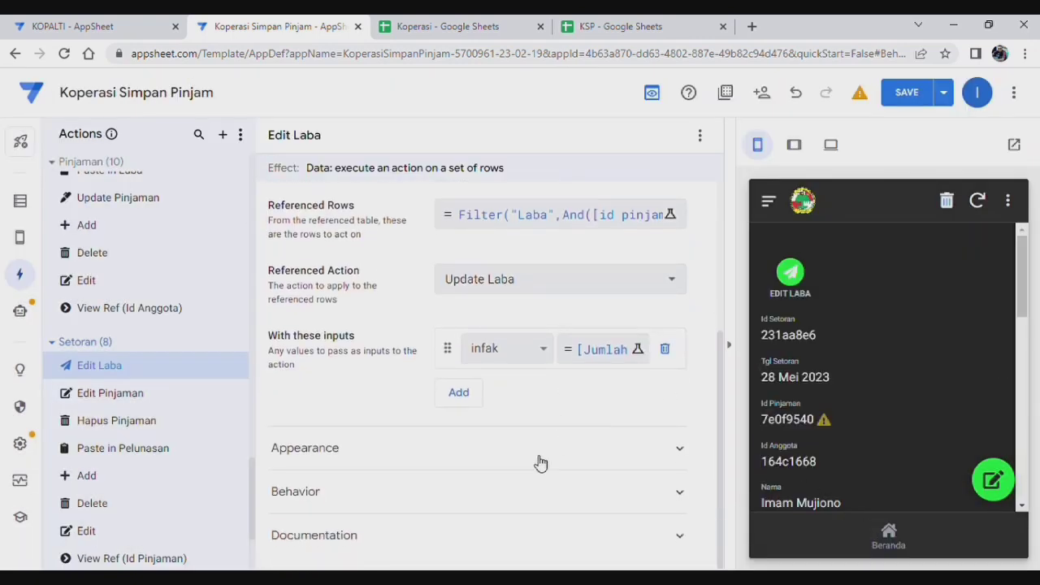
Step: Give Edit Laba the pencil edit icon, set Prominence to 'Do not display', and save
{"action": "left_click", "coordinate": [532, 451]}
{"action": "scroll", "coordinate": [532, 451], "scroll_direction": "down", "scroll_amount": 3}
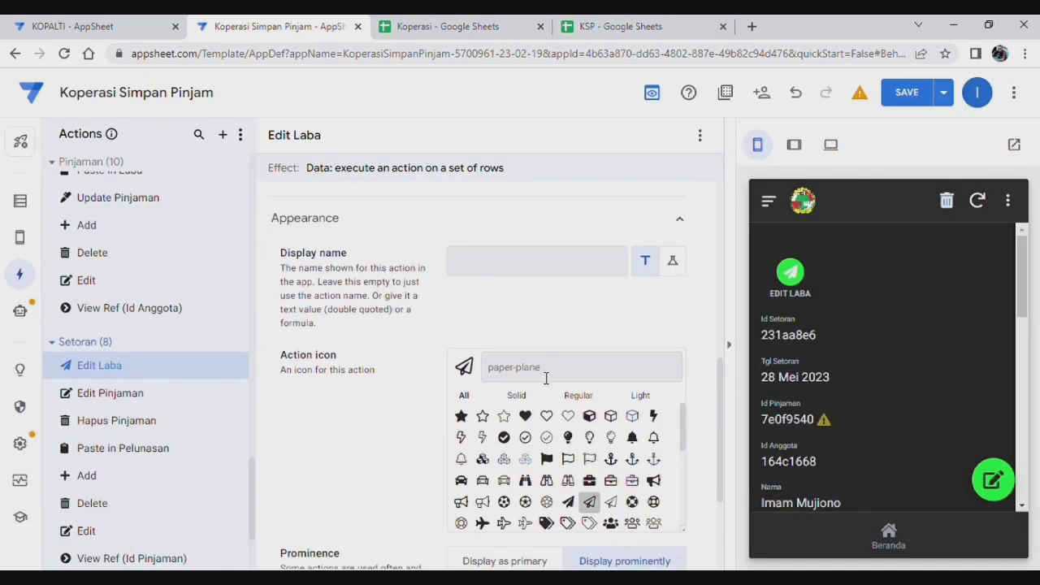
{"action": "left_click", "coordinate": [549, 363]}
{"action": "type", "text": "edit"}
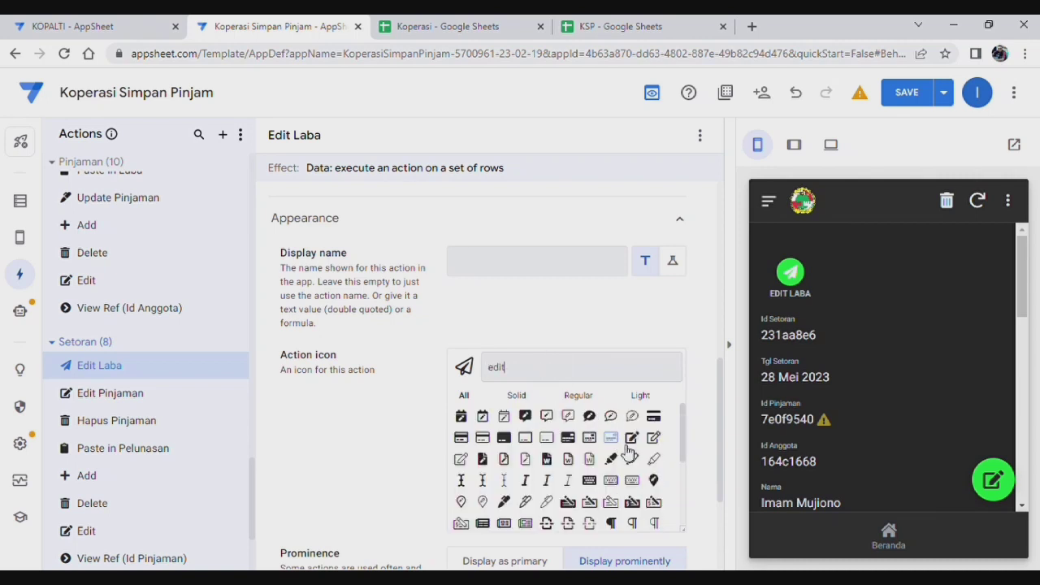
{"action": "left_click", "coordinate": [642, 438]}
{"action": "scroll", "coordinate": [545, 453], "scroll_direction": "down", "scroll_amount": 2}
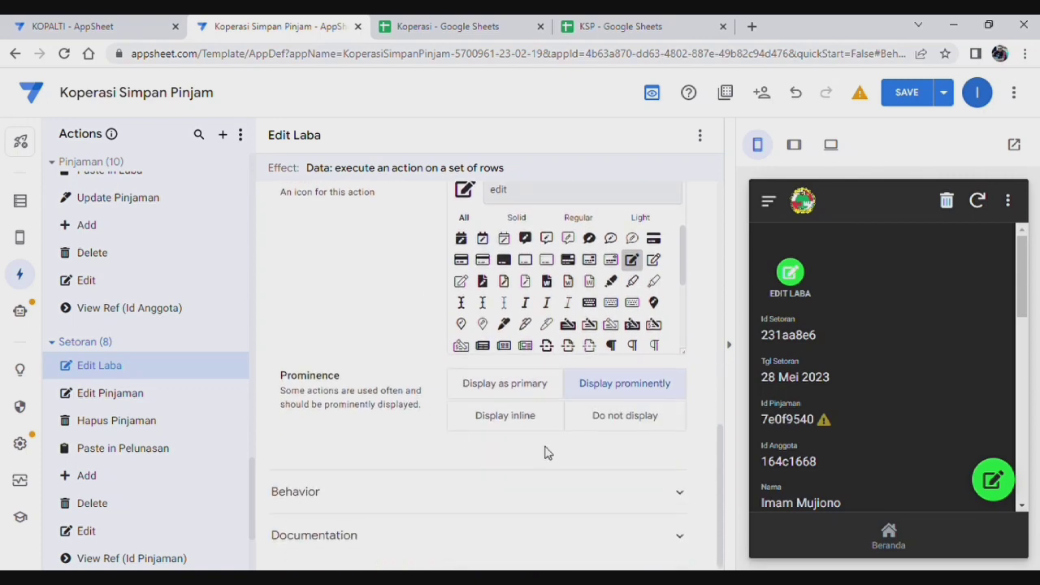
{"action": "left_click", "coordinate": [622, 415]}
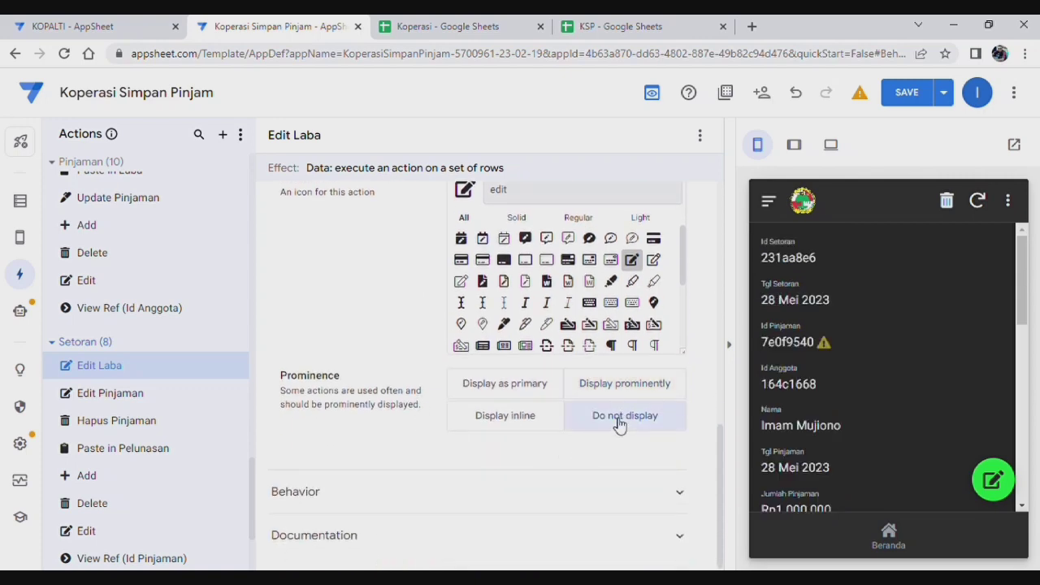
{"action": "scroll", "coordinate": [350, 435], "scroll_direction": "up", "scroll_amount": 10}
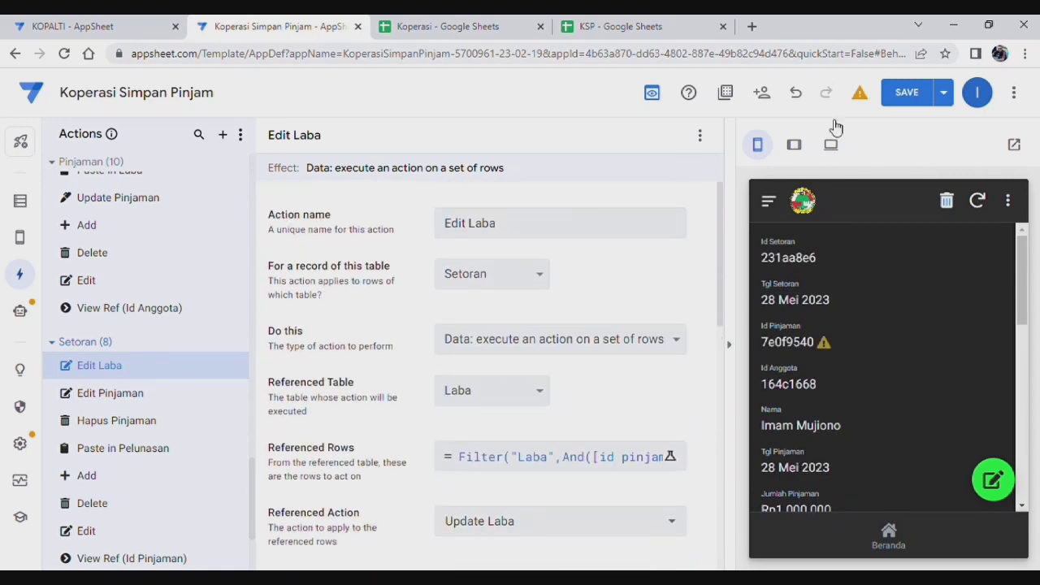
{"action": "left_click", "coordinate": [907, 94]}
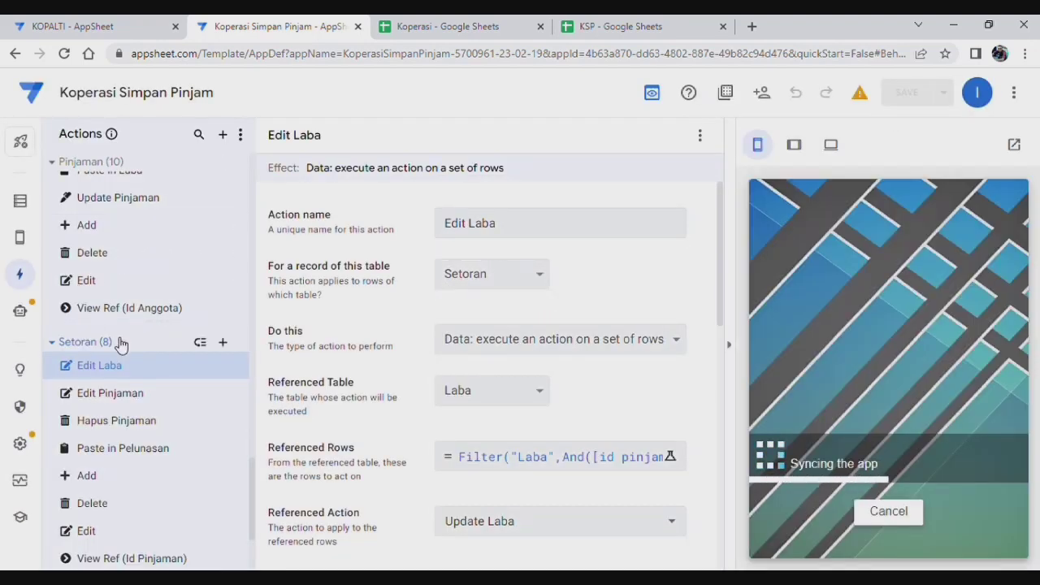
Step: Review the Copy to Pelunasan bot's steps: Edit Pinjaman, Paste in Pelunasan, Hapus Pinjaman
{"action": "mouse_move", "coordinate": [20, 311]}
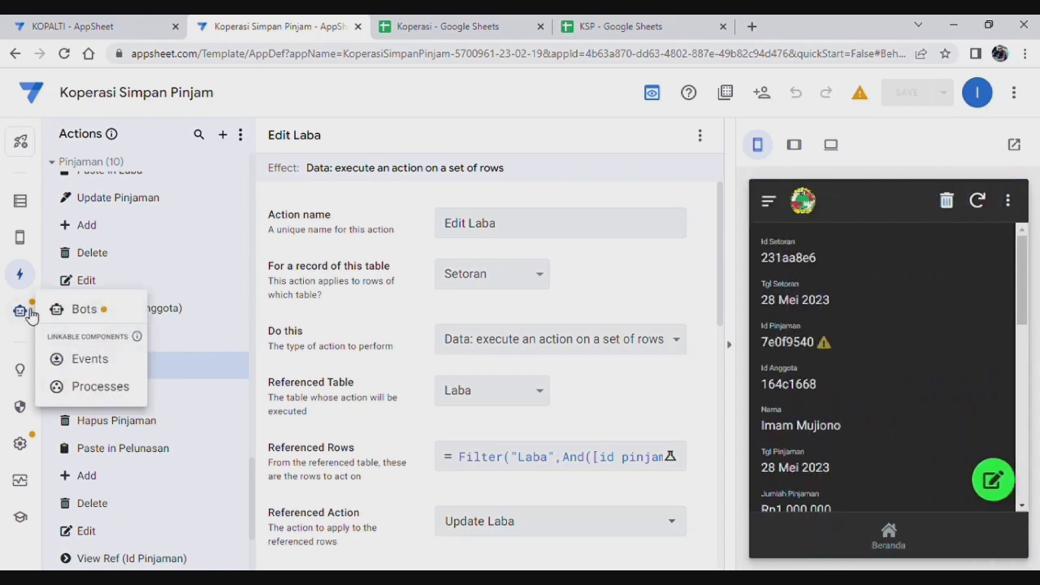
{"action": "left_click", "coordinate": [28, 311]}
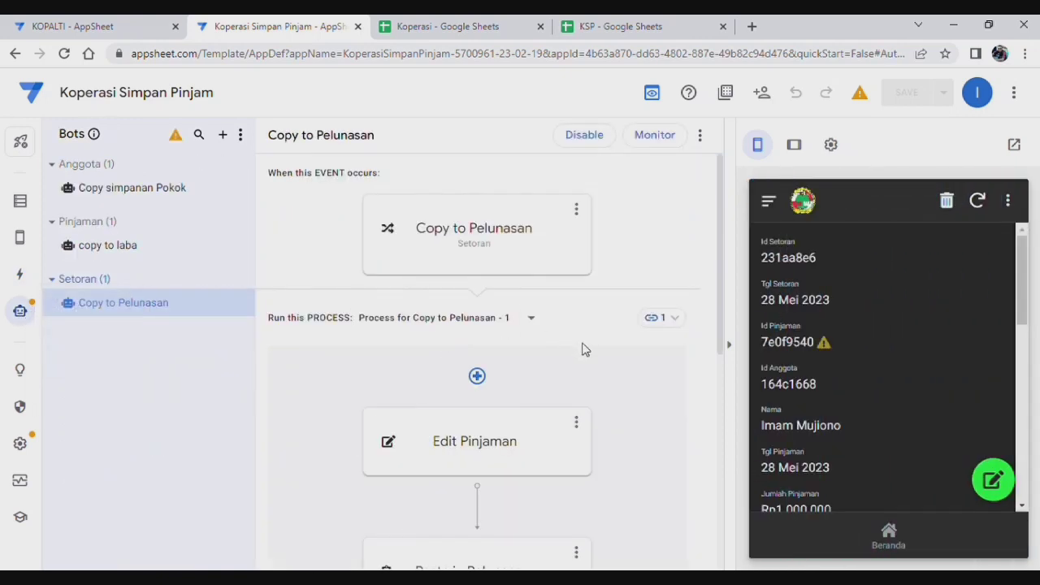
{"action": "scroll", "coordinate": [587, 414], "scroll_direction": "down", "scroll_amount": 5}
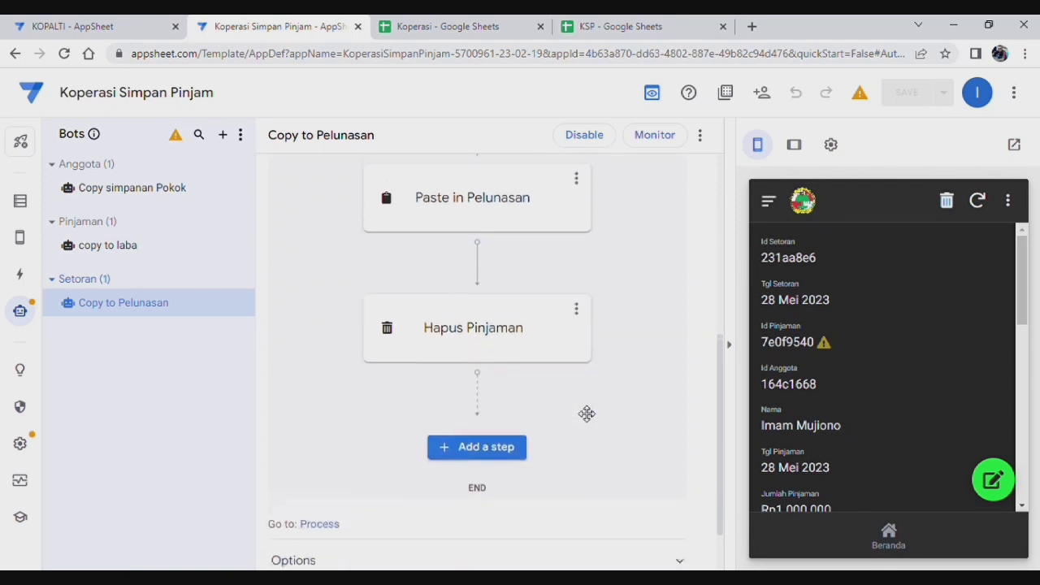
{"action": "scroll", "coordinate": [587, 414], "scroll_direction": "down", "scroll_amount": 2}
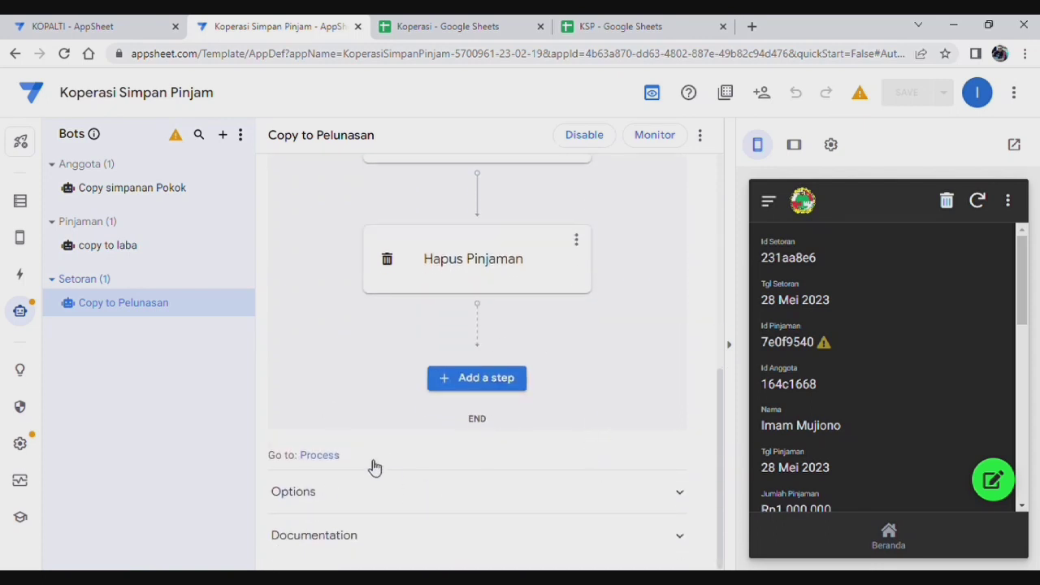
{"action": "scroll", "coordinate": [594, 360], "scroll_direction": "up", "scroll_amount": 5}
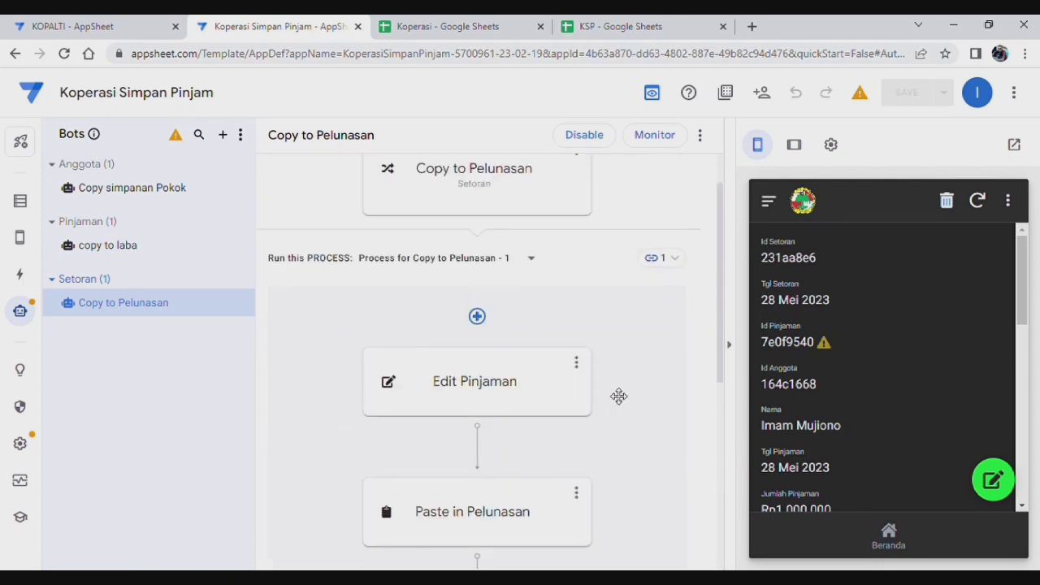
{"action": "scroll", "coordinate": [620, 396], "scroll_direction": "up", "scroll_amount": 1}
{"action": "scroll", "coordinate": [623, 396], "scroll_direction": "down", "scroll_amount": 3}
{"action": "scroll", "coordinate": [622, 396], "scroll_direction": "down", "scroll_amount": 3}
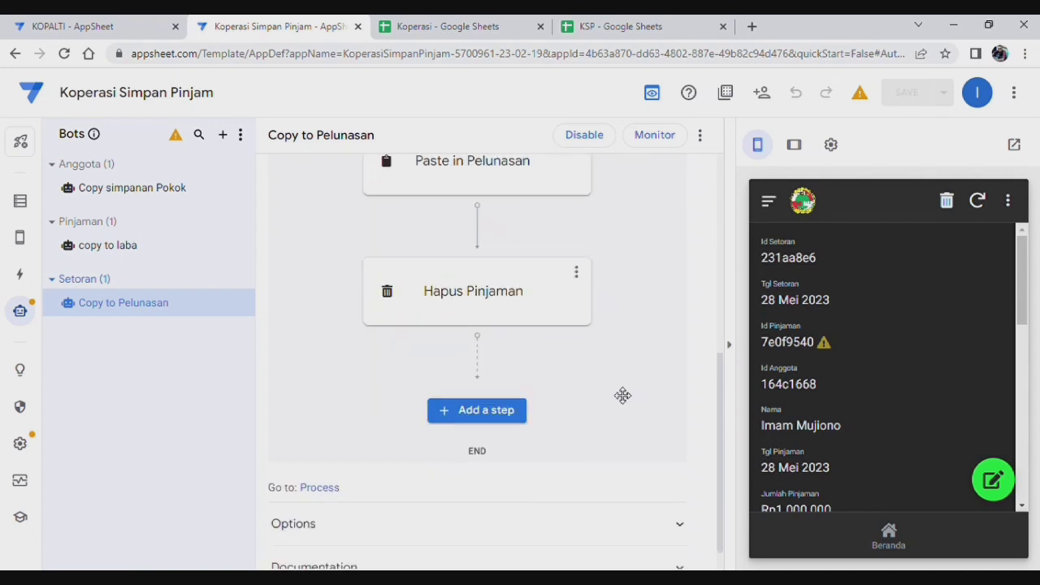
{"action": "scroll", "coordinate": [621, 447], "scroll_direction": "up", "scroll_amount": 3}
{"action": "mouse_move", "coordinate": [480, 435]}
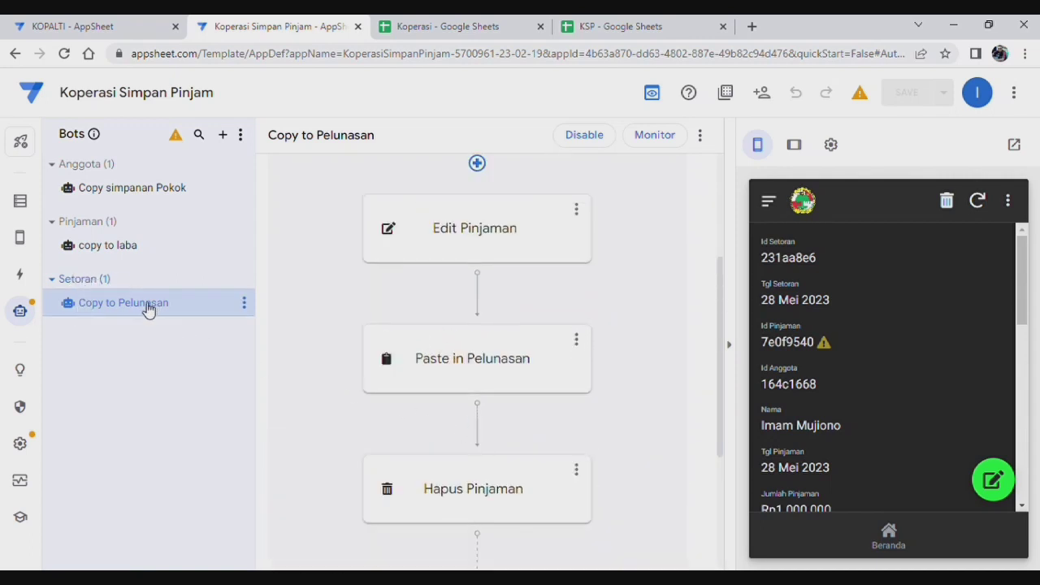
{"action": "scroll", "coordinate": [501, 270], "scroll_direction": "up", "scroll_amount": 2}
{"action": "scroll", "coordinate": [500, 276], "scroll_direction": "down", "scroll_amount": 4}
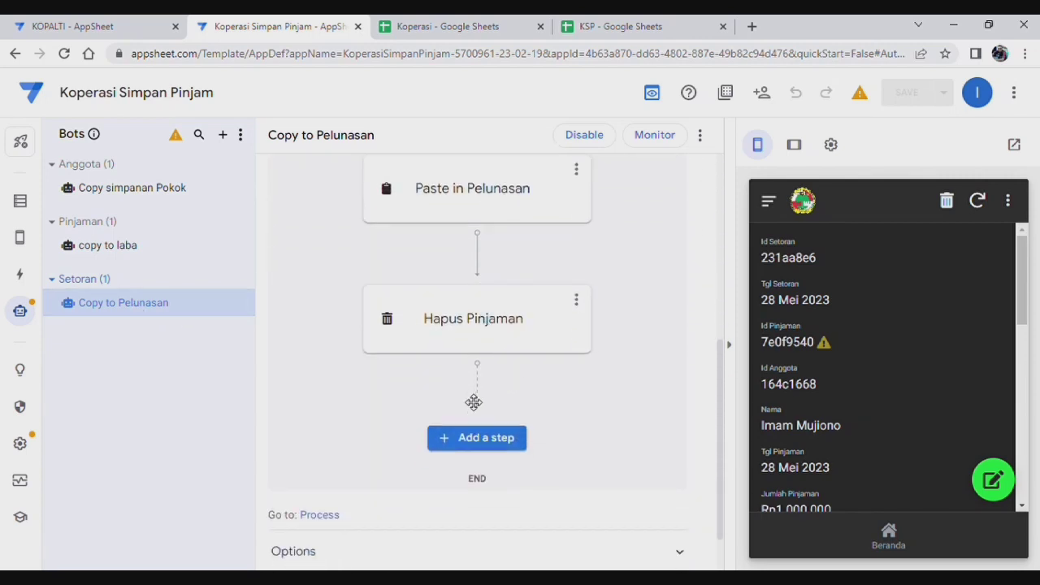
Step: Add a step after Hapus Pinjaman running the existing Edit Laba action and review its settings
{"action": "left_click", "coordinate": [507, 447]}
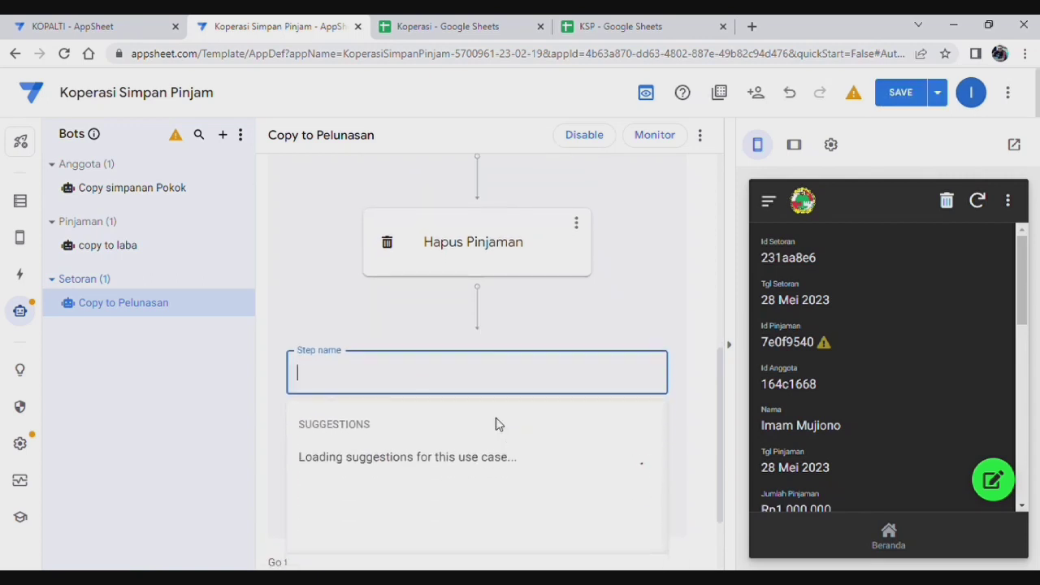
{"action": "type", "text": "Edit Laba"}
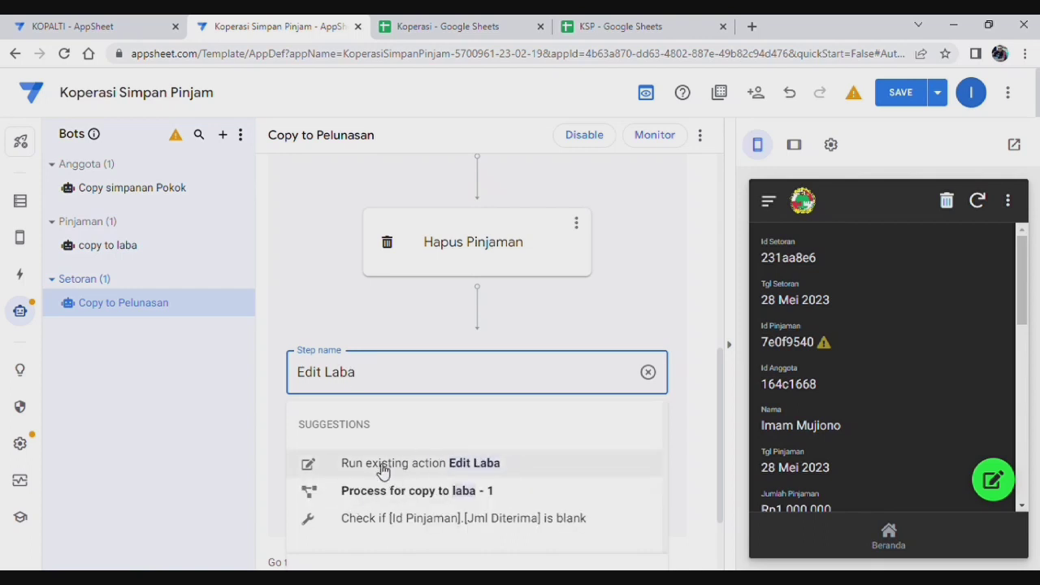
{"action": "left_click", "coordinate": [464, 471]}
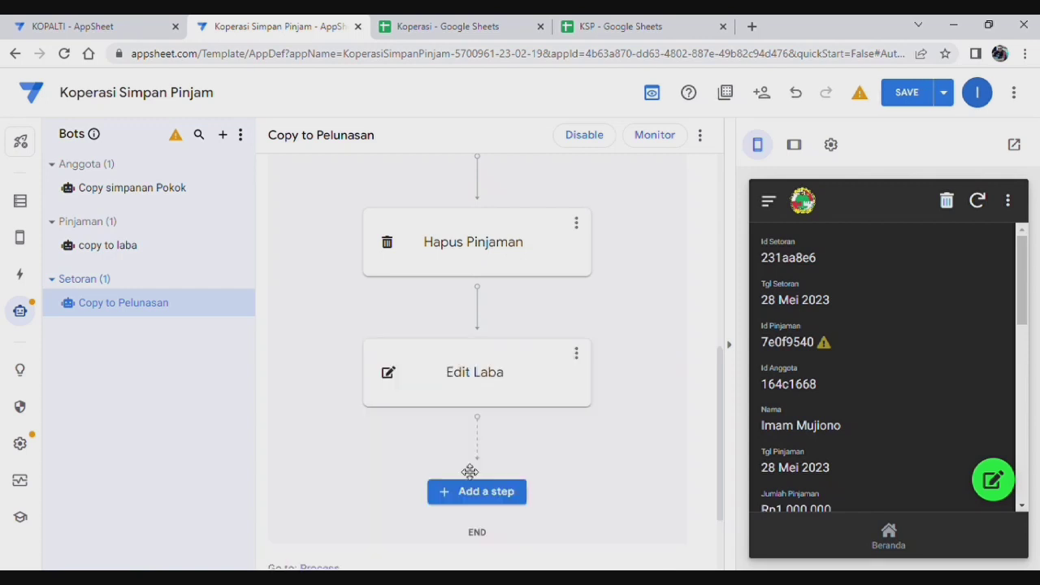
{"action": "scroll", "coordinate": [610, 454], "scroll_direction": "down", "scroll_amount": 2}
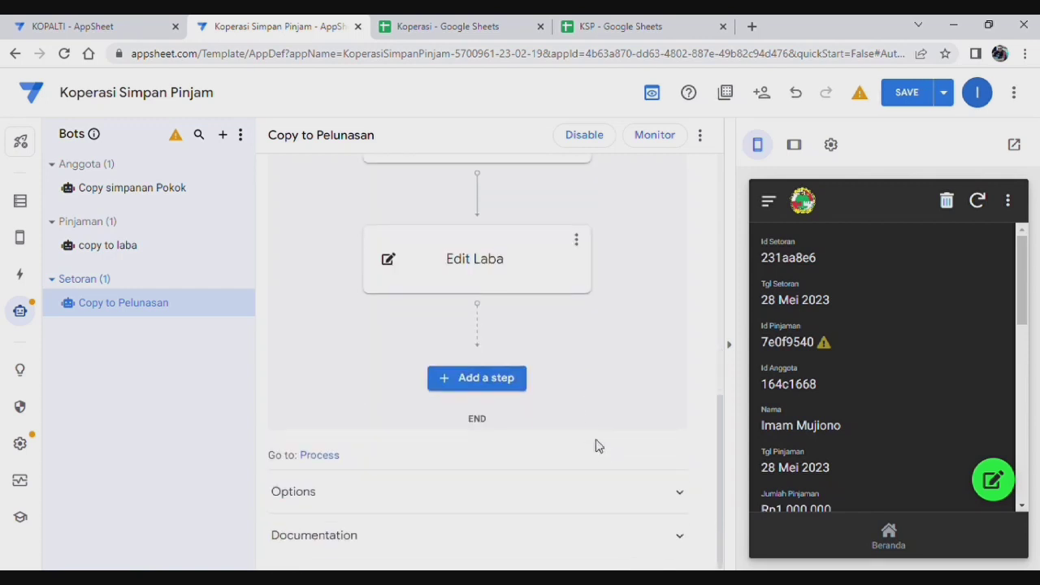
{"action": "scroll", "coordinate": [606, 415], "scroll_direction": "up", "scroll_amount": 1}
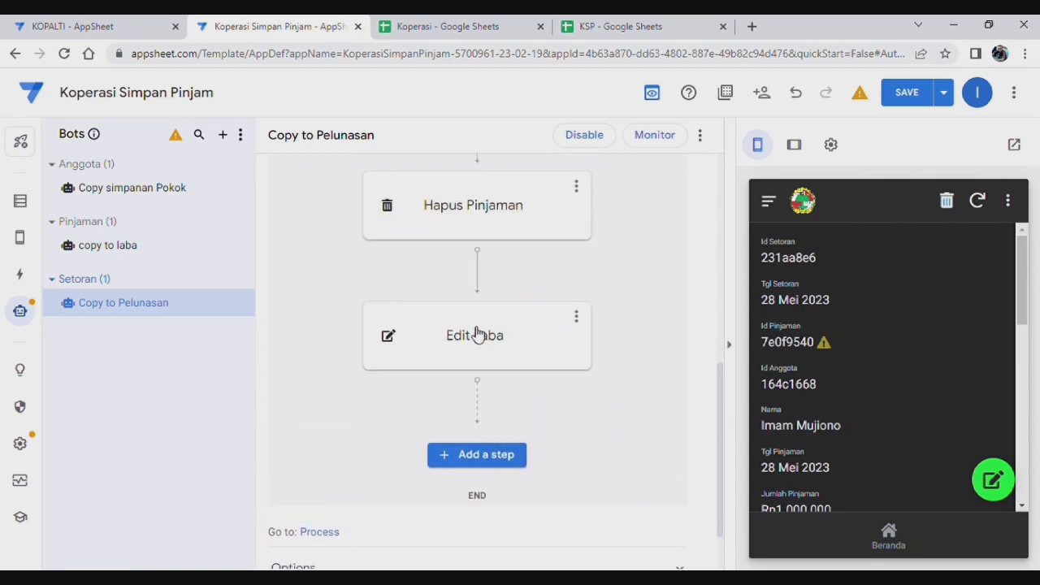
{"action": "left_click", "coordinate": [478, 335]}
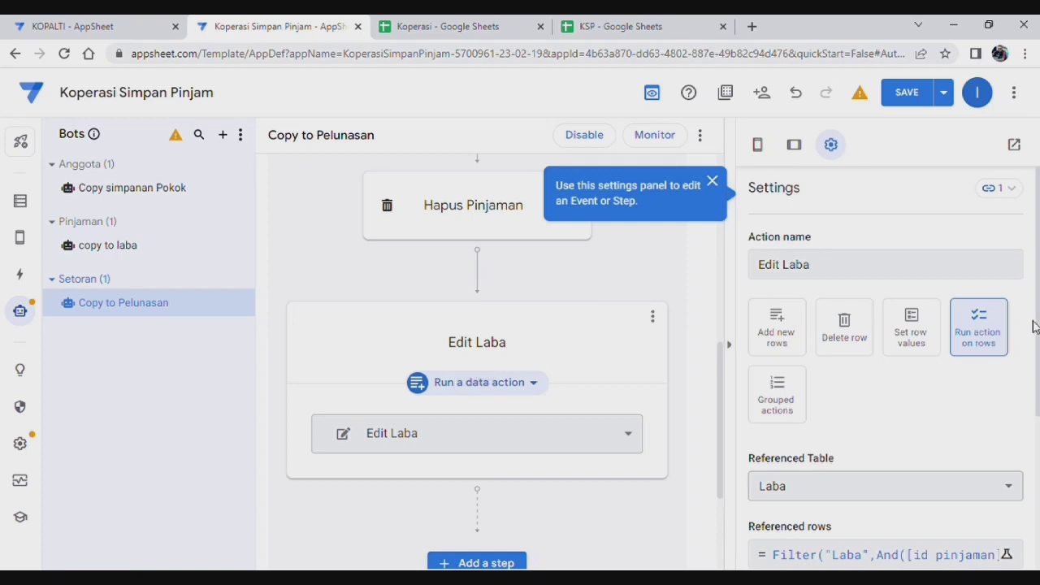
{"action": "scroll", "coordinate": [927, 373], "scroll_direction": "down", "scroll_amount": 2}
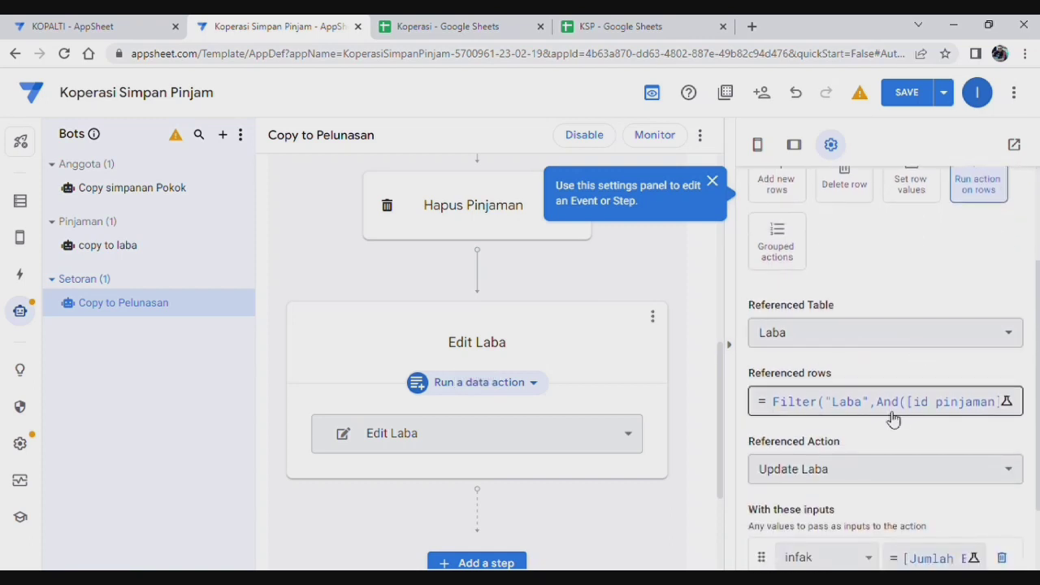
{"action": "scroll", "coordinate": [895, 419], "scroll_direction": "down", "scroll_amount": 1}
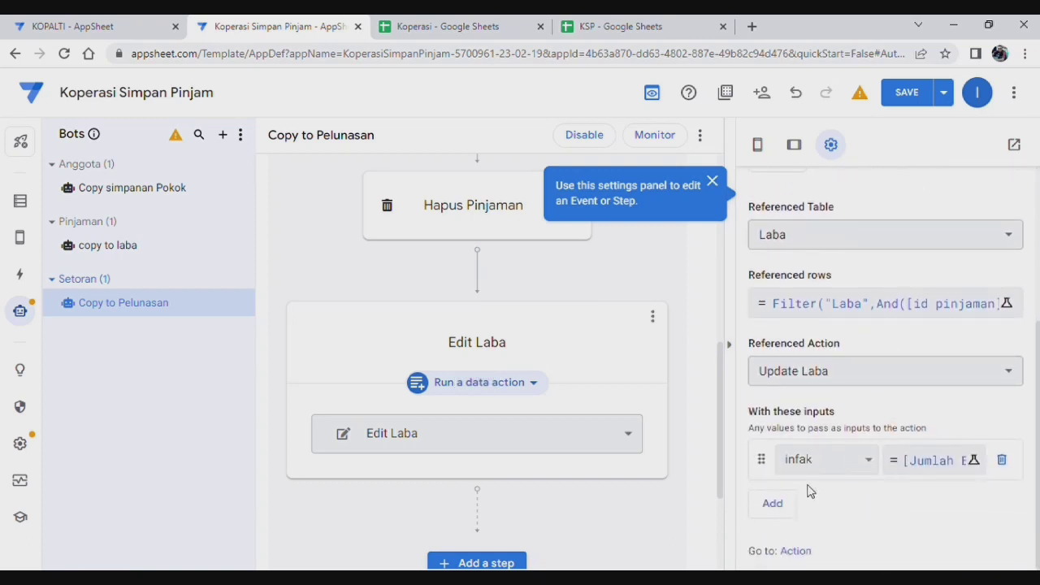
{"action": "scroll", "coordinate": [836, 407], "scroll_direction": "up", "scroll_amount": 3}
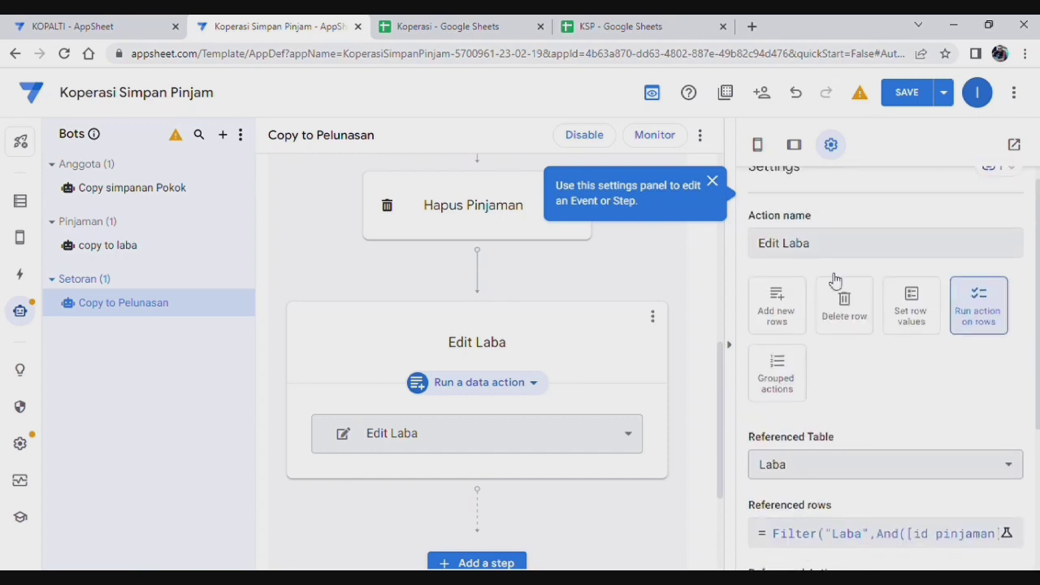
Step: Save the Copy to Pelunasan bot with its new Edit Laba step
{"action": "left_click", "coordinate": [905, 93]}
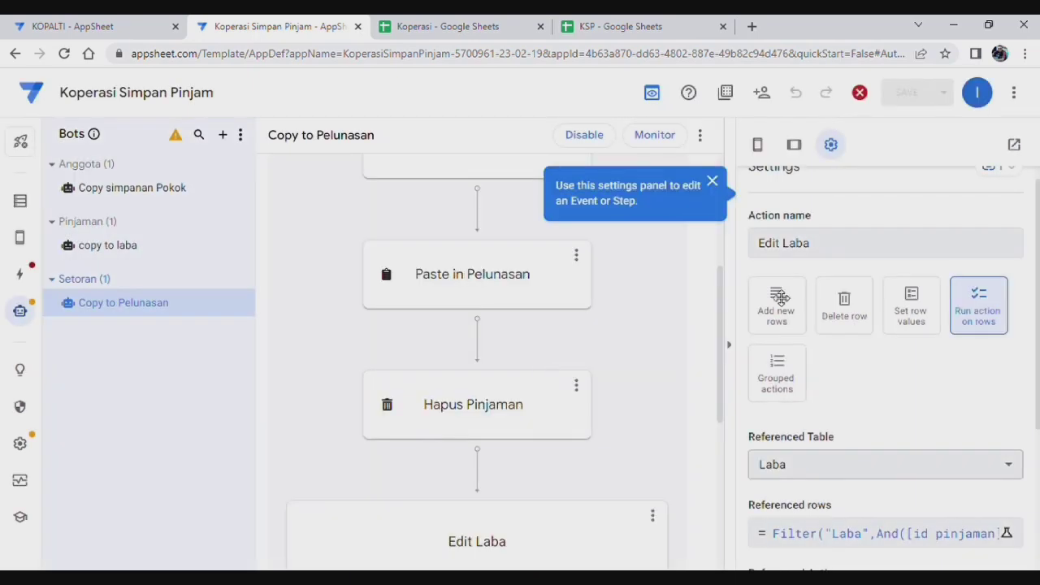
{"action": "scroll", "coordinate": [936, 451], "scroll_direction": "down", "scroll_amount": 2}
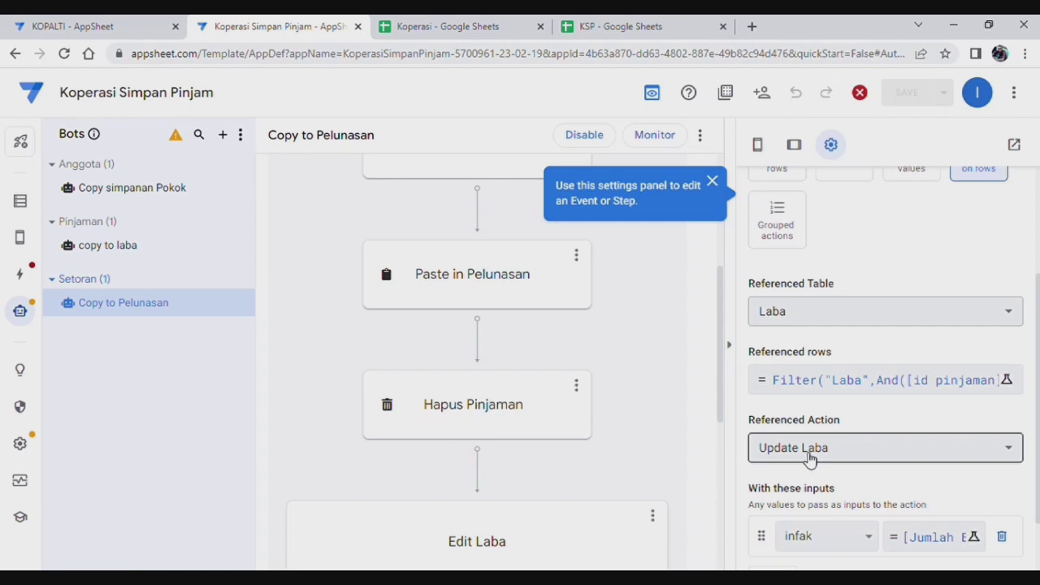
{"action": "scroll", "coordinate": [903, 483], "scroll_direction": "up", "scroll_amount": 2}
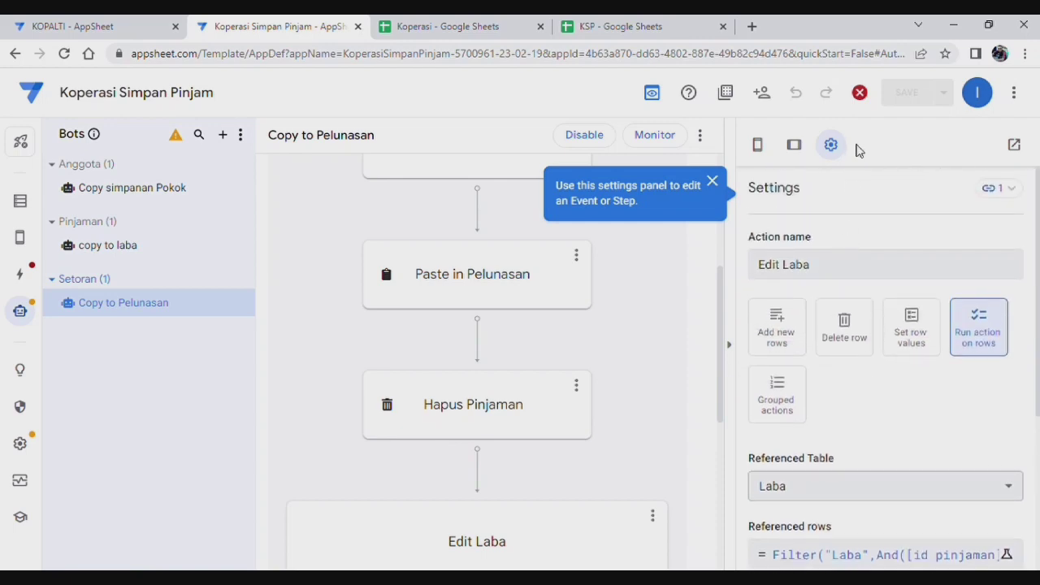
Step: Trace the app error to the Edit Laba 2 action, delete it, and save
{"action": "left_click", "coordinate": [860, 93]}
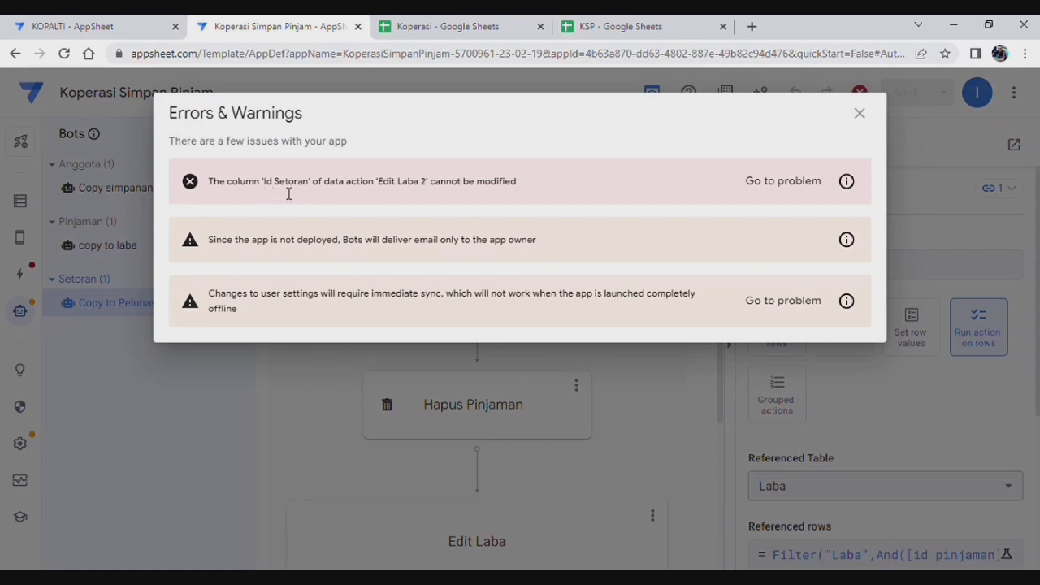
{"action": "left_click", "coordinate": [795, 182]}
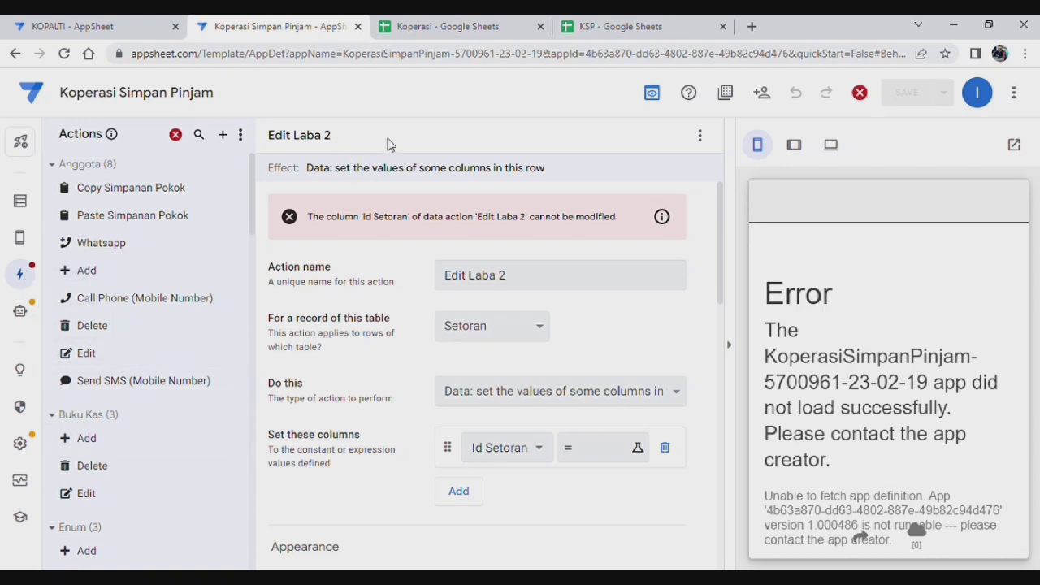
{"action": "left_click", "coordinate": [699, 135]}
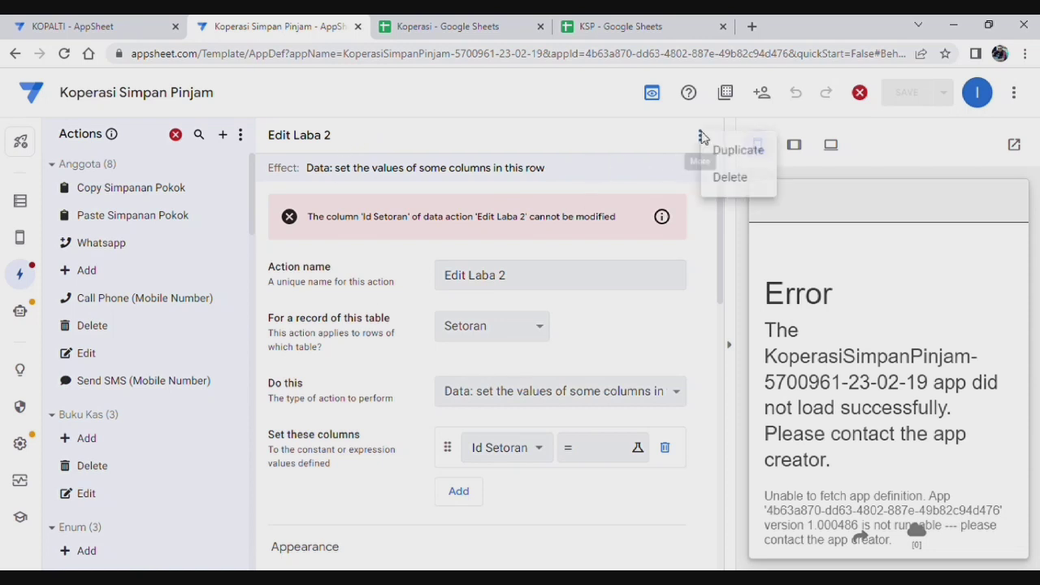
{"action": "left_click", "coordinate": [732, 178]}
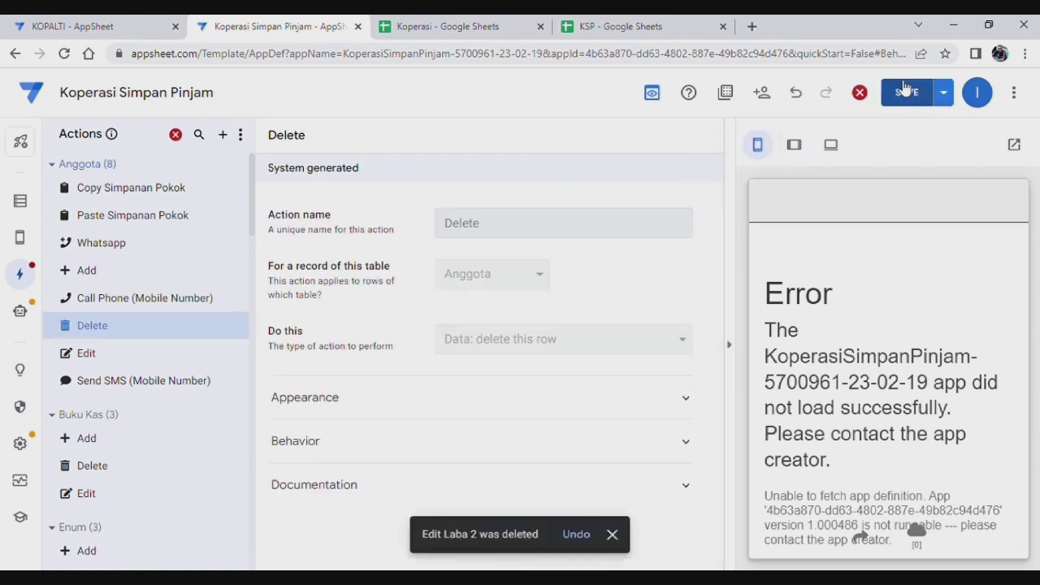
{"action": "left_click", "coordinate": [902, 94]}
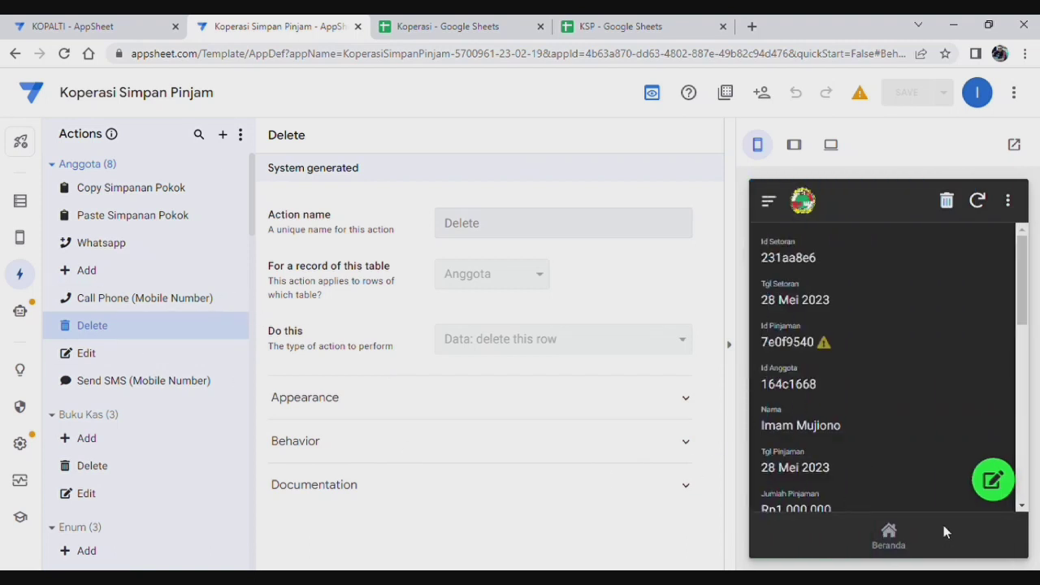
Step: Log in to the preview app with the account's username and password
{"action": "left_click", "coordinate": [905, 537]}
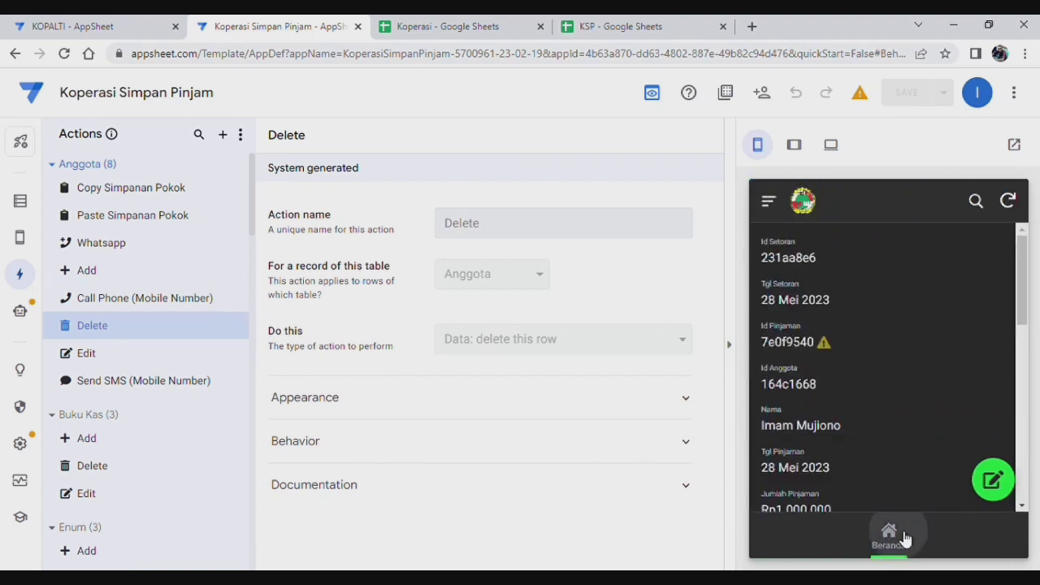
{"action": "left_click", "coordinate": [806, 349]}
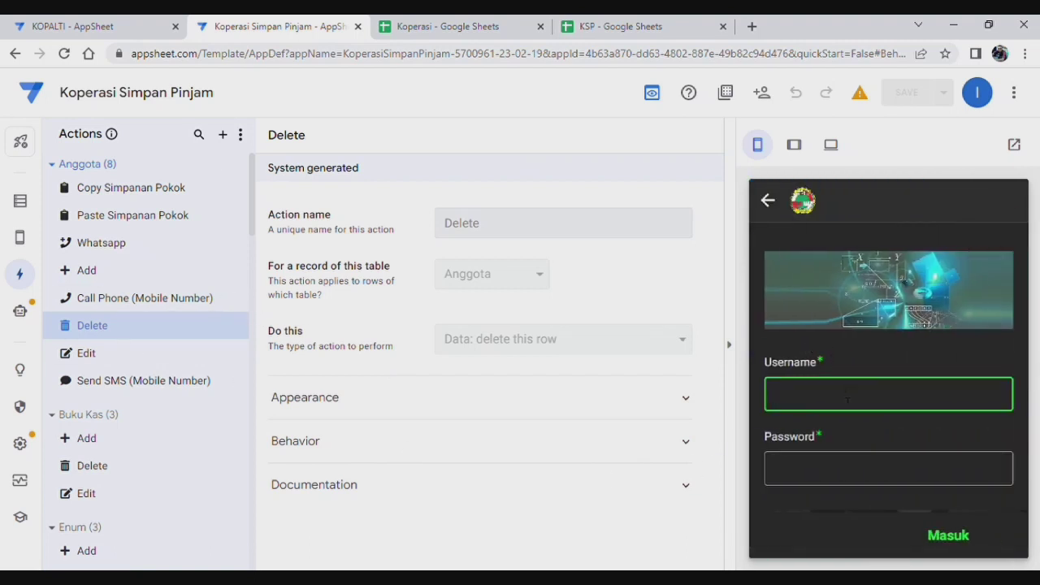
{"action": "type", "text": "imam74"}
{"action": "left_click", "coordinate": [882, 479]}
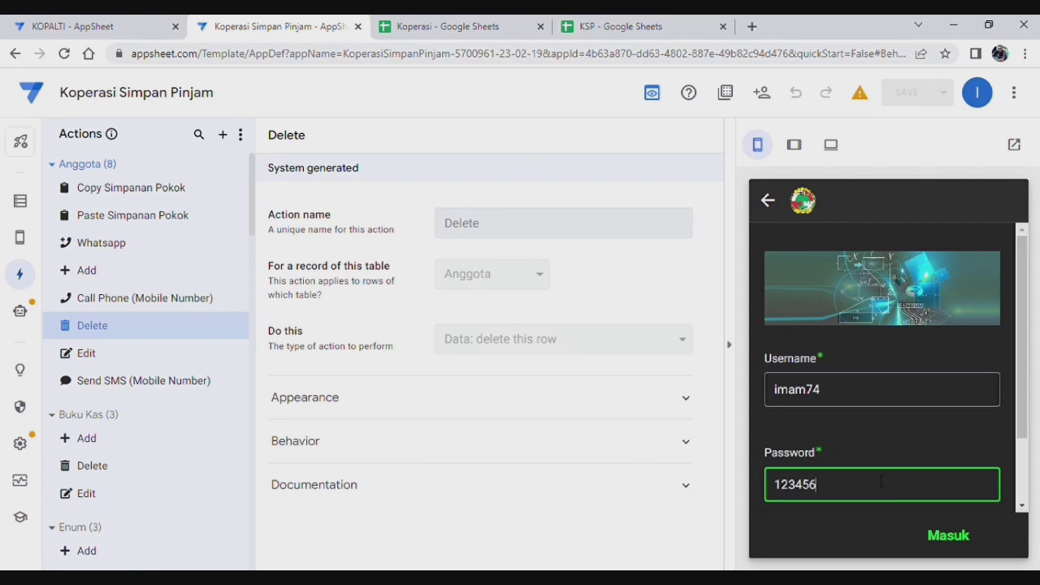
{"action": "left_click", "coordinate": [957, 539]}
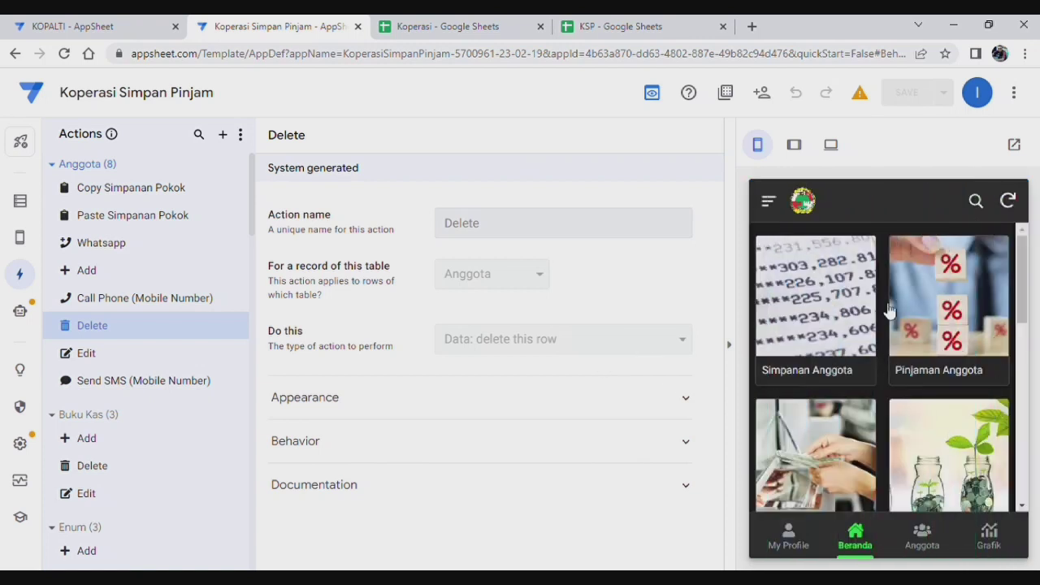
Step: Review the 28 Mei 2023 Rp500.000 loan's details under Pinjaman Anggota
{"action": "left_click", "coordinate": [961, 327]}
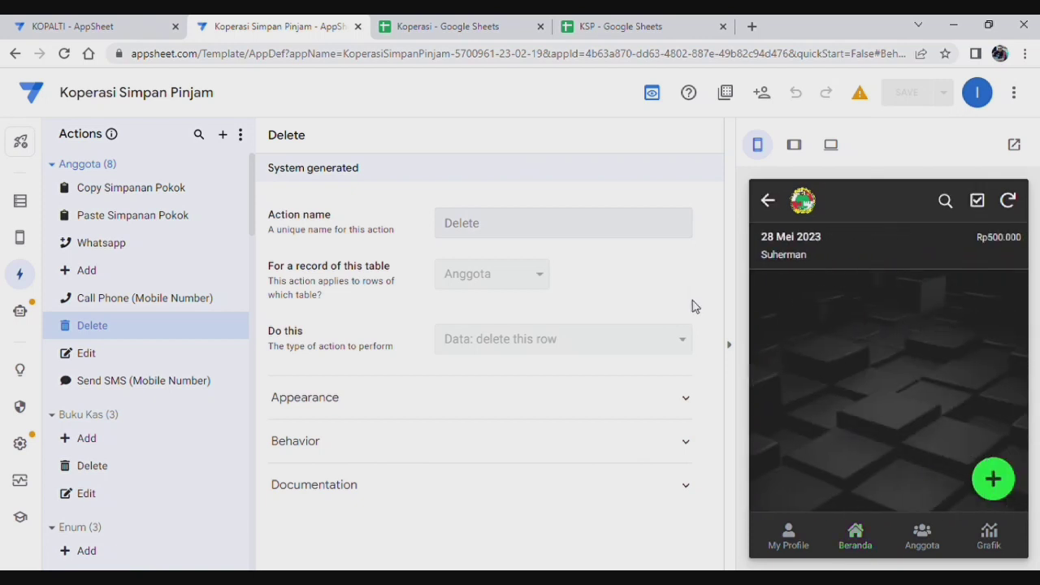
{"action": "left_click", "coordinate": [860, 255]}
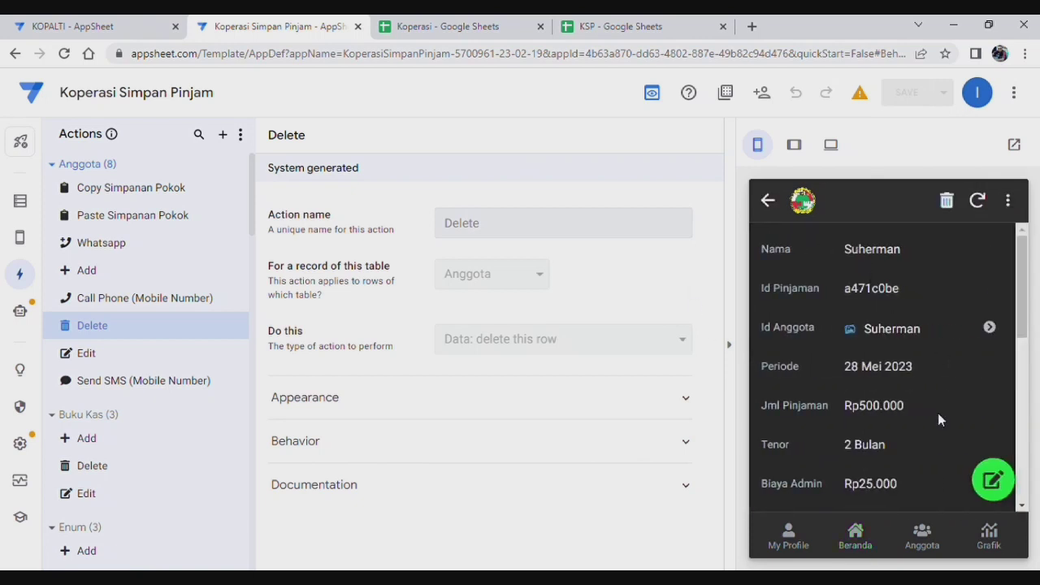
{"action": "scroll", "coordinate": [886, 418], "scroll_direction": "down", "scroll_amount": 6}
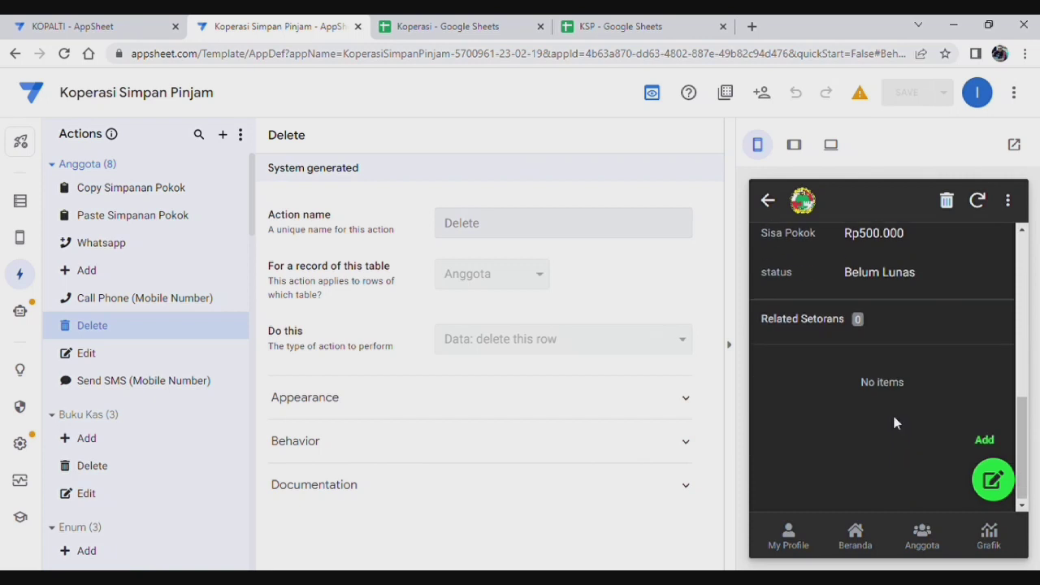
{"action": "scroll", "coordinate": [894, 410], "scroll_direction": "up", "scroll_amount": 3}
{"action": "scroll", "coordinate": [898, 407], "scroll_direction": "up", "scroll_amount": 3}
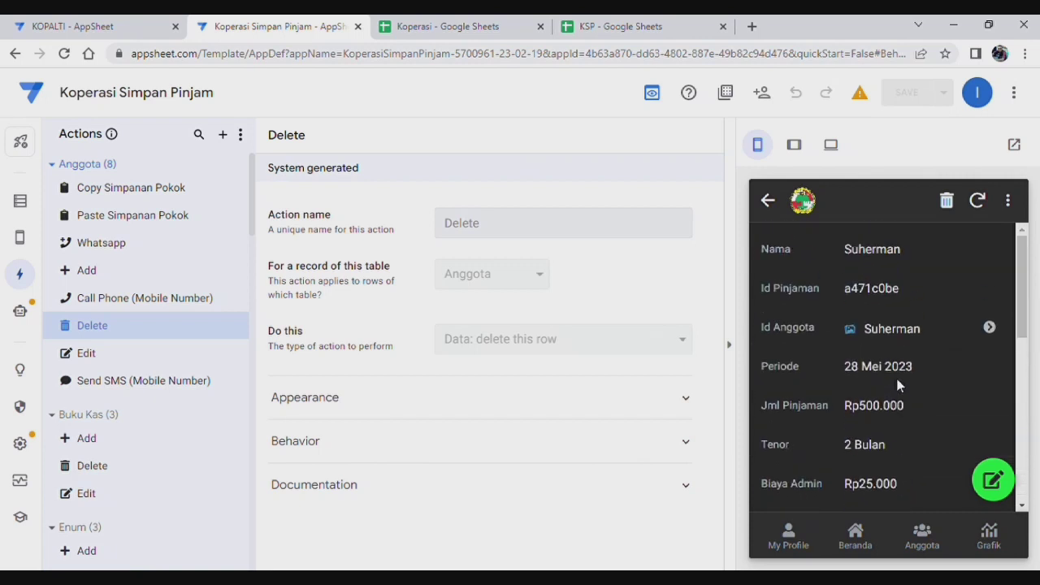
{"action": "scroll", "coordinate": [867, 419], "scroll_direction": "down", "scroll_amount": 5}
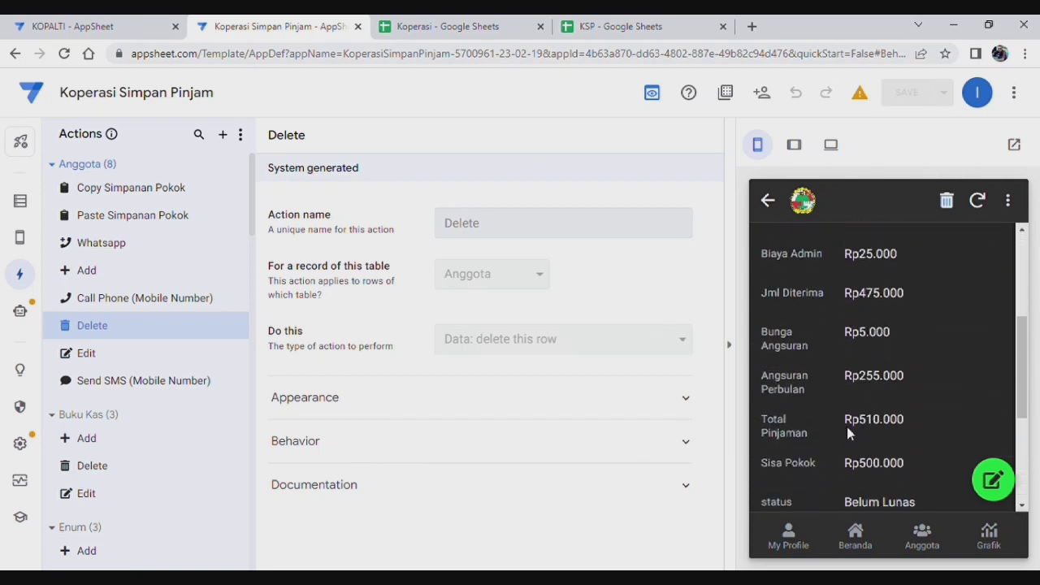
{"action": "scroll", "coordinate": [843, 409], "scroll_direction": "up", "scroll_amount": 2}
{"action": "left_click", "coordinate": [439, 29]}
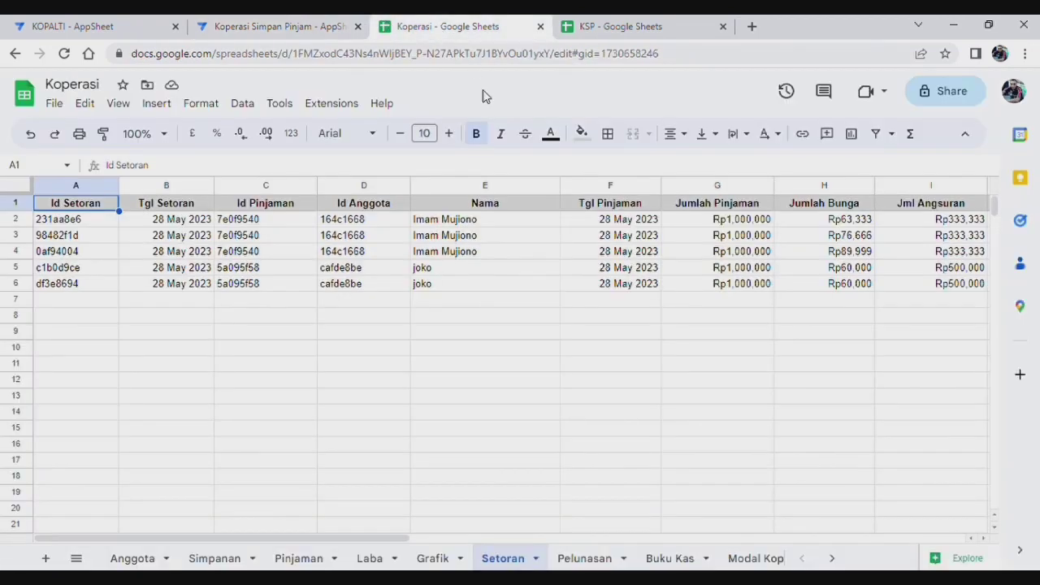
Step: Open the Pinjaman sheet and inspect the new loan's row from the borrower's name in C2
{"action": "left_click", "coordinate": [302, 559]}
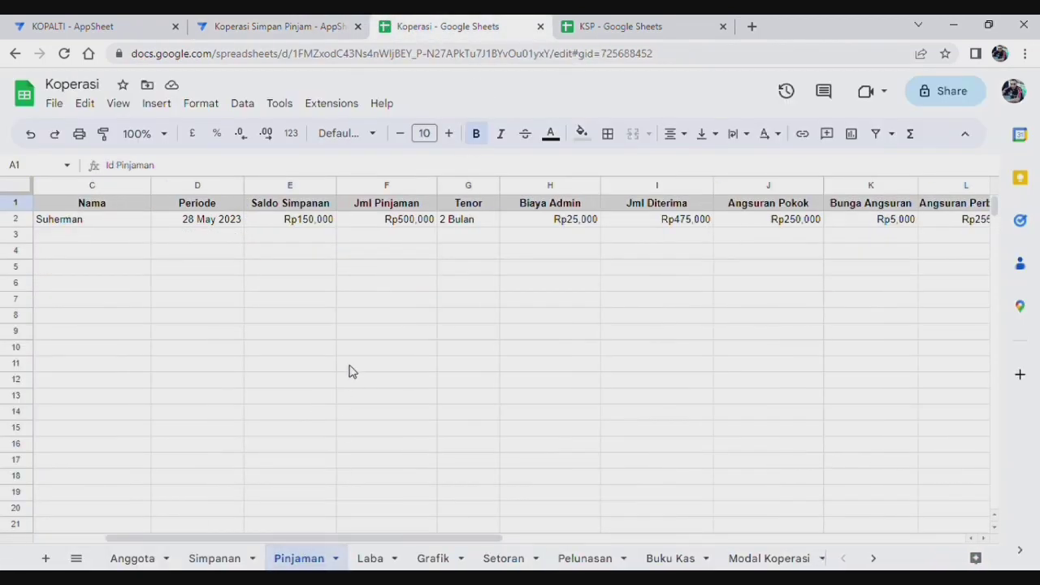
{"action": "left_click", "coordinate": [291, 31]}
{"action": "scroll", "coordinate": [871, 423], "scroll_direction": "down", "scroll_amount": 5}
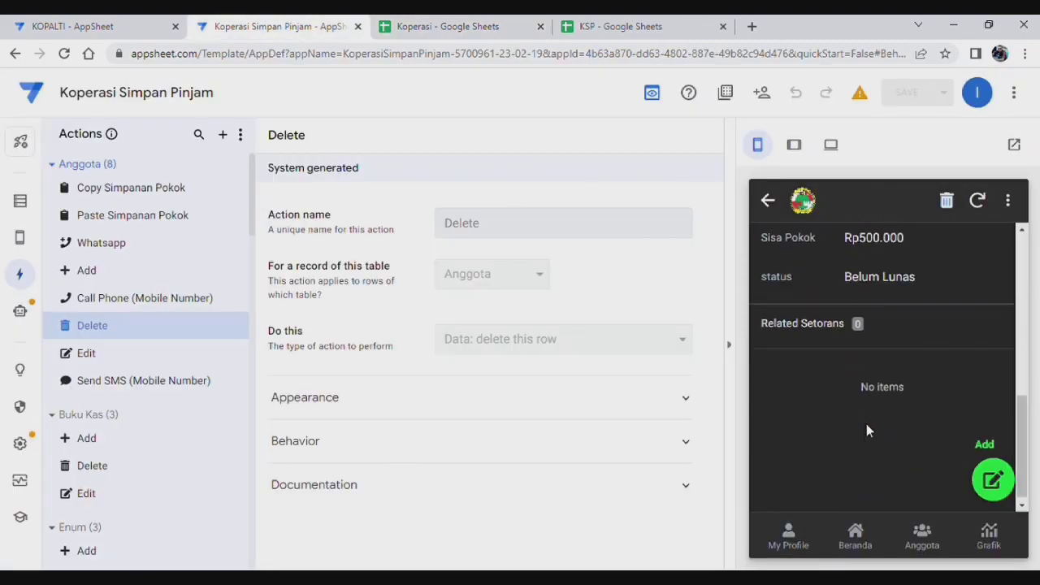
{"action": "scroll", "coordinate": [866, 424], "scroll_direction": "up", "scroll_amount": 10}
{"action": "left_click", "coordinate": [441, 27]}
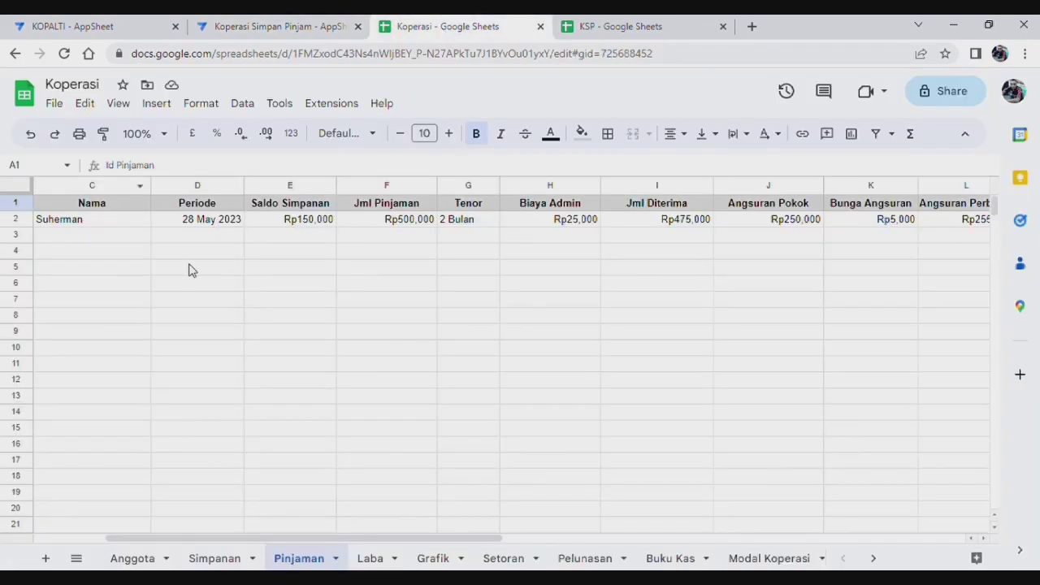
{"action": "left_click", "coordinate": [88, 226]}
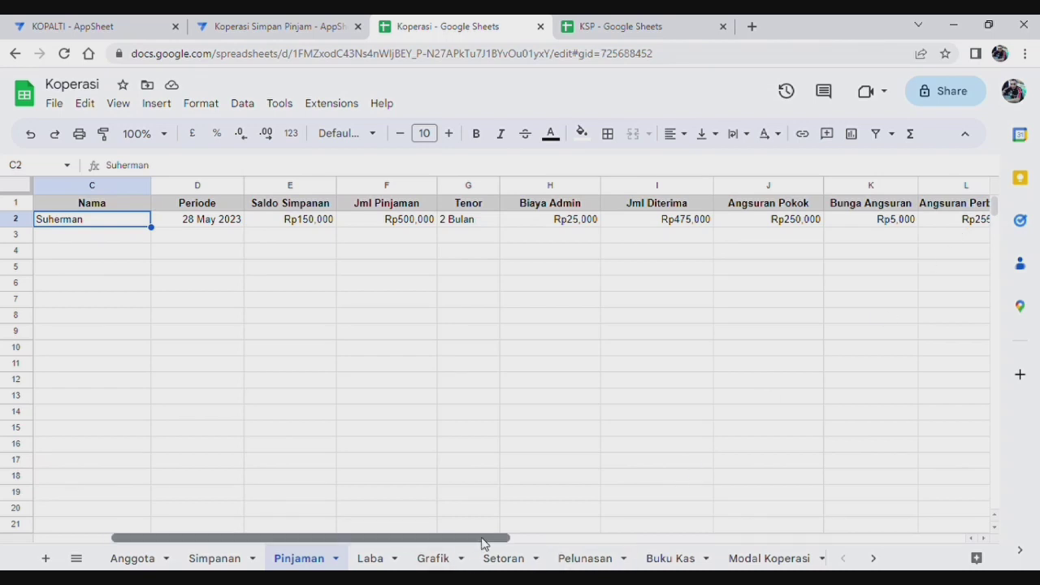
{"action": "left_click_drag", "start_coordinate": [488, 540], "coordinate": [545, 540]}
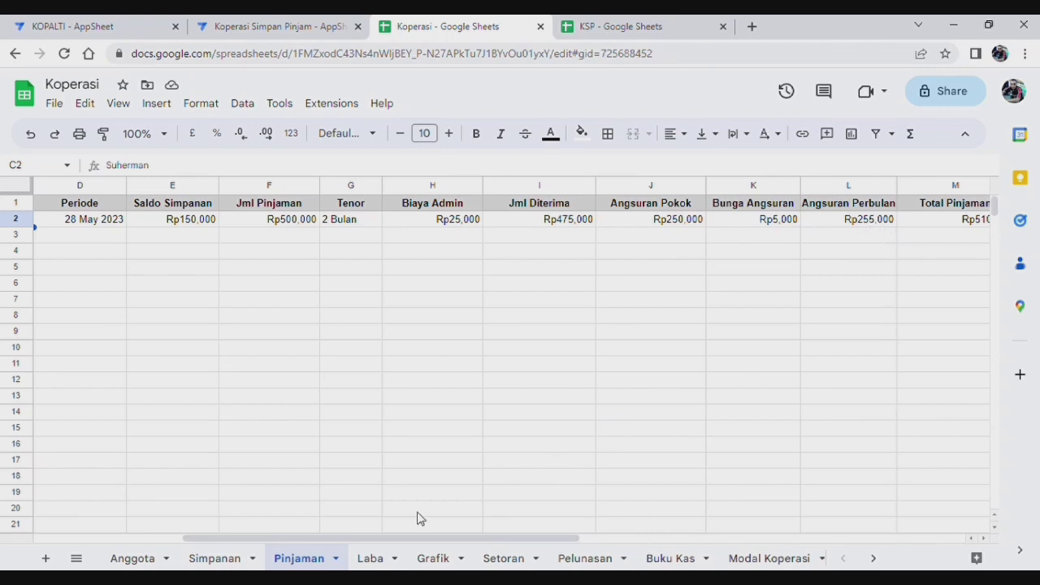
{"action": "left_click_drag", "start_coordinate": [472, 543], "coordinate": [557, 542]}
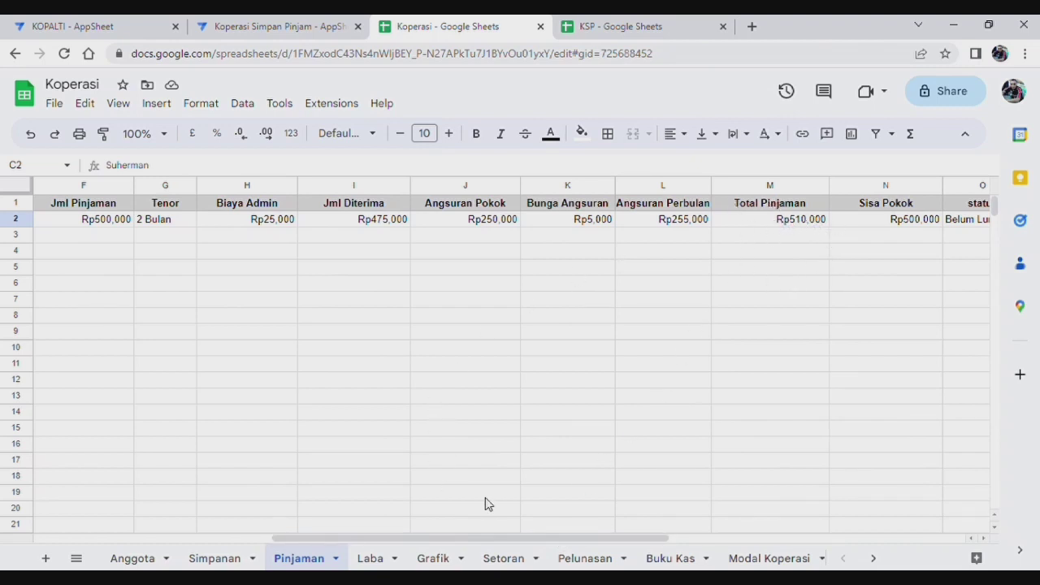
Step: After glancing at Laba, confirm admin fee Rp25,000 in H2 and total loan Rp510,000 in M2
{"action": "left_click", "coordinate": [371, 560]}
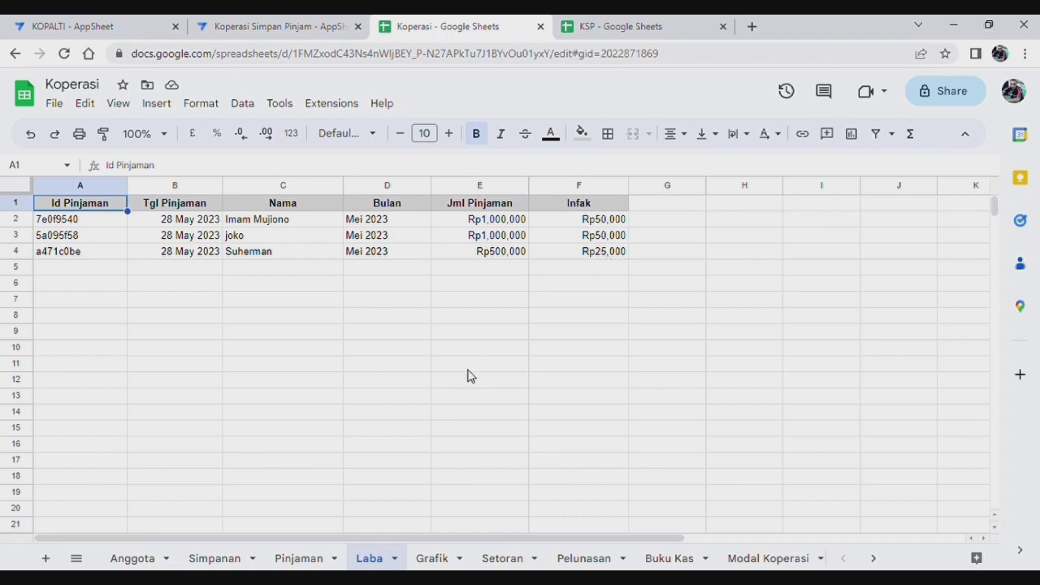
{"action": "left_click", "coordinate": [311, 561]}
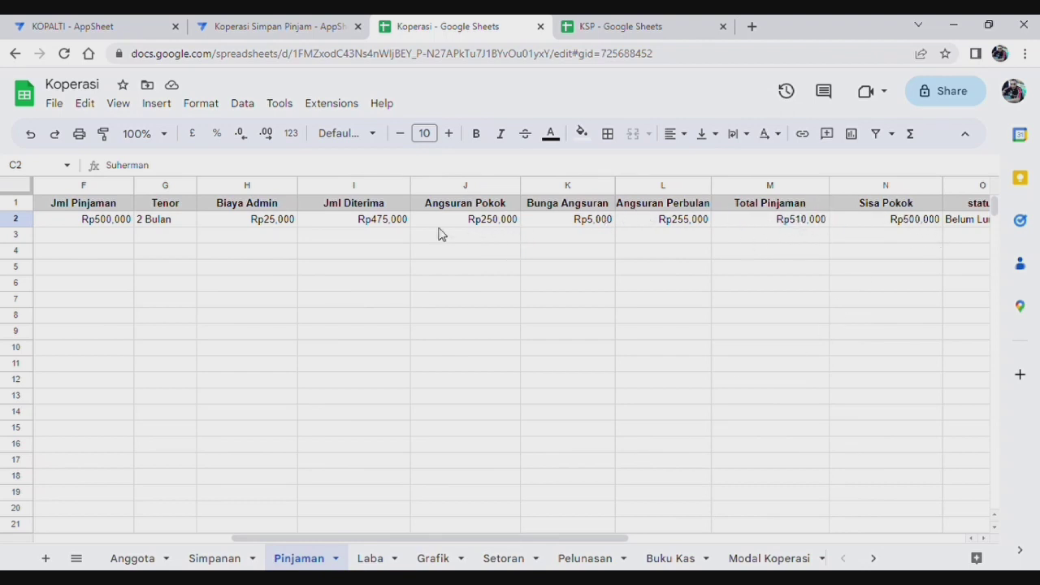
{"action": "left_click", "coordinate": [261, 225]}
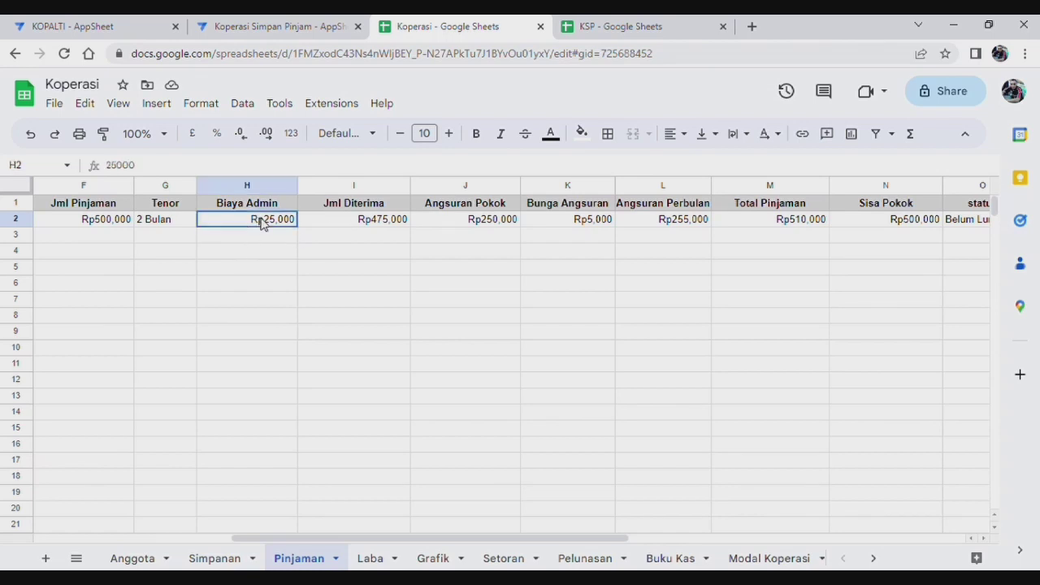
{"action": "left_click", "coordinate": [801, 225]}
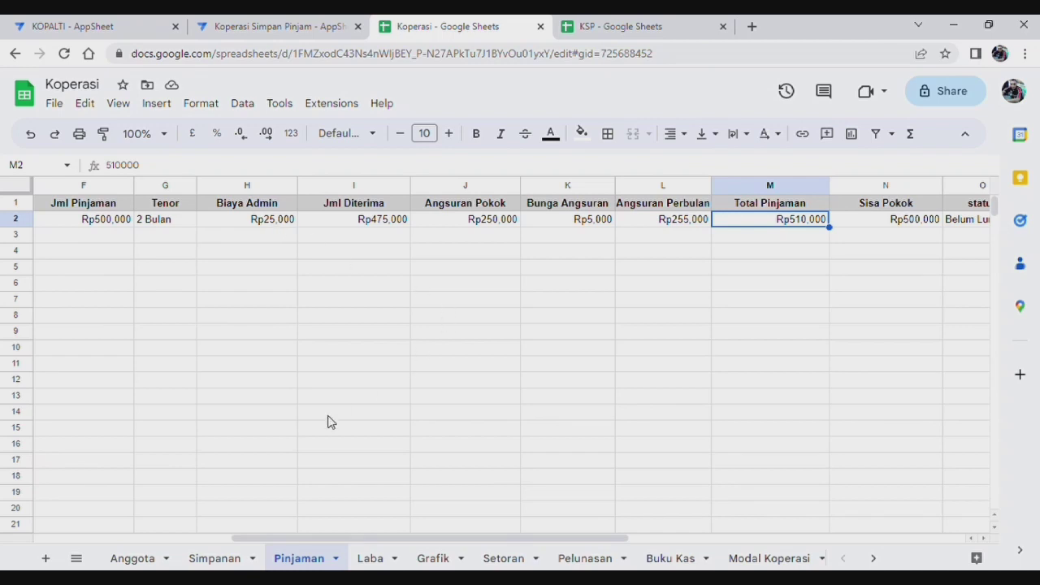
{"action": "left_click", "coordinate": [305, 29]}
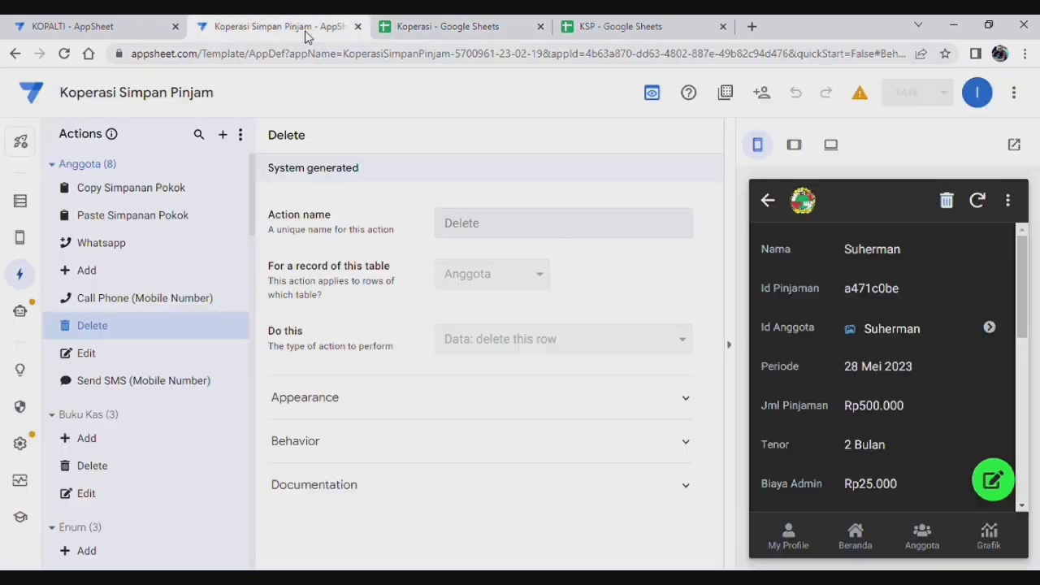
Step: Start a new Setoran Pinjaman repayment for the Rp500.000 loan: Angsuran 1, 255.000 monthly
{"action": "left_click", "coordinate": [856, 536]}
{"action": "scroll", "coordinate": [972, 404], "scroll_direction": "down", "scroll_amount": 2}
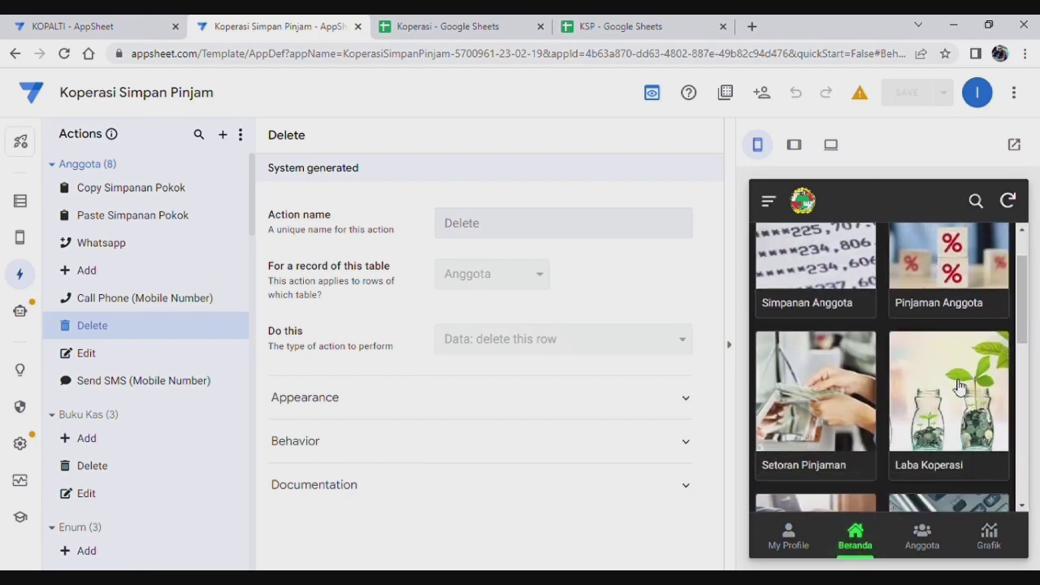
{"action": "left_click", "coordinate": [818, 396]}
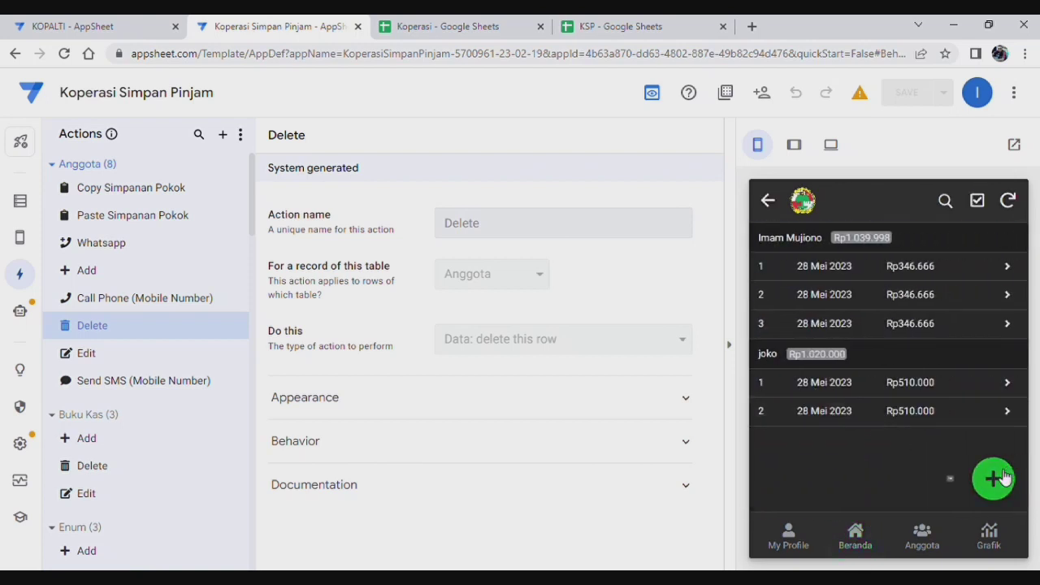
{"action": "left_click", "coordinate": [993, 479]}
{"action": "left_click", "coordinate": [943, 322]}
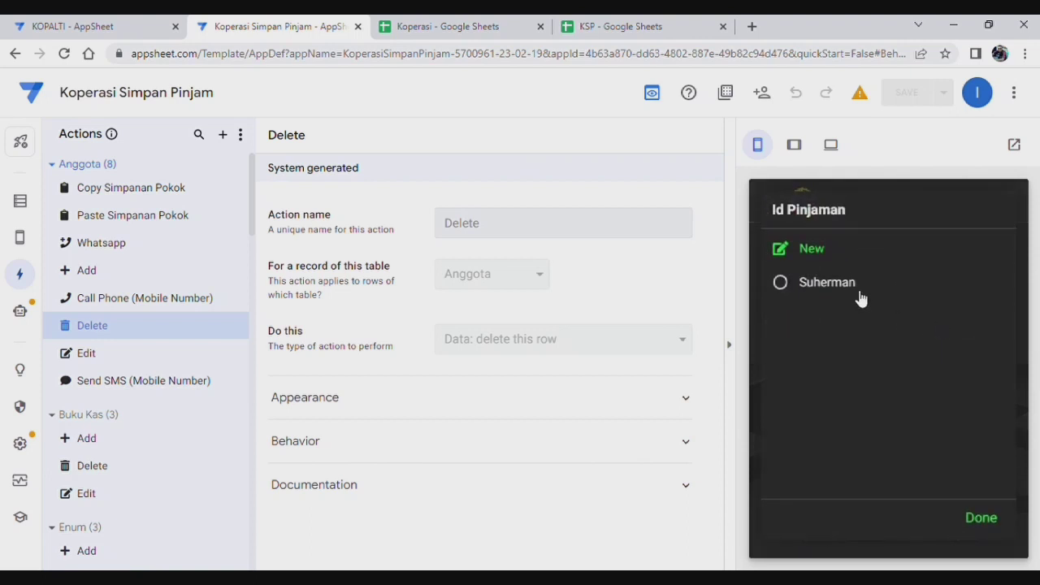
{"action": "left_click", "coordinate": [856, 294]}
{"action": "scroll", "coordinate": [916, 398], "scroll_direction": "down", "scroll_amount": 3}
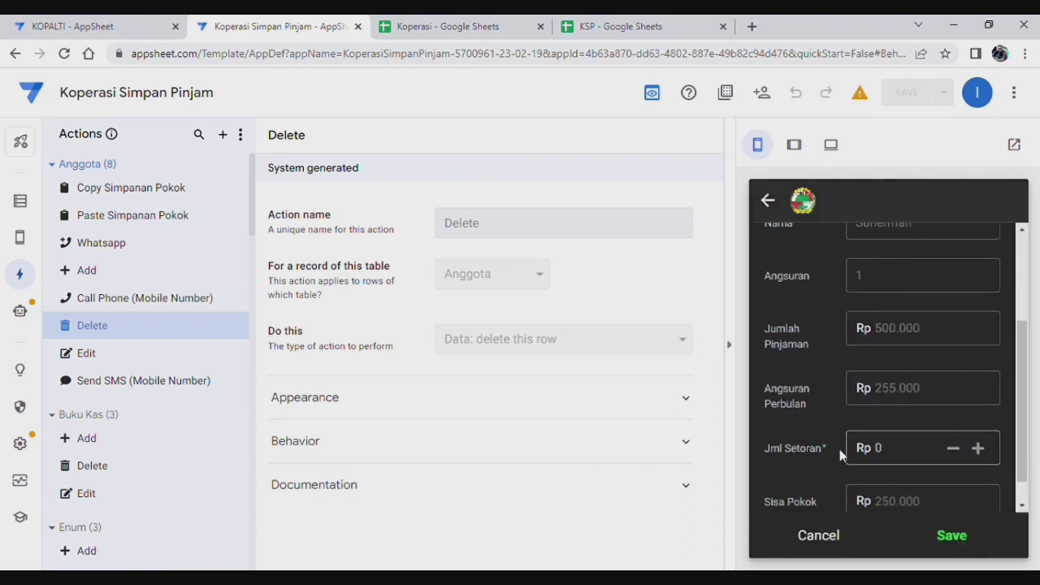
Step: Show the Koperasi spreadsheet's Laba sheet with the Rp500.000 loan's Rp25,000 infak
{"action": "left_click", "coordinate": [453, 33]}
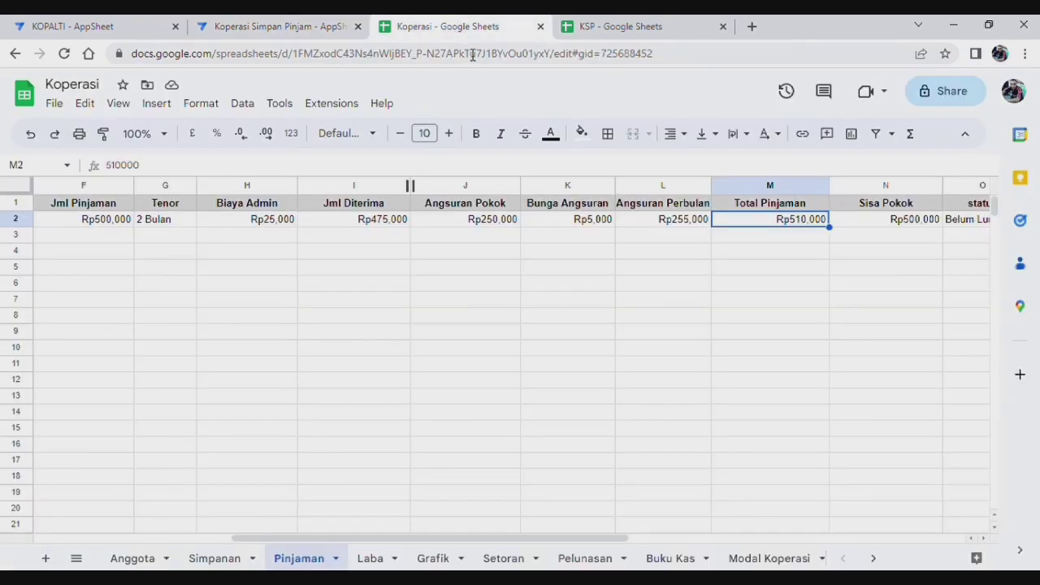
{"action": "left_click", "coordinate": [382, 556]}
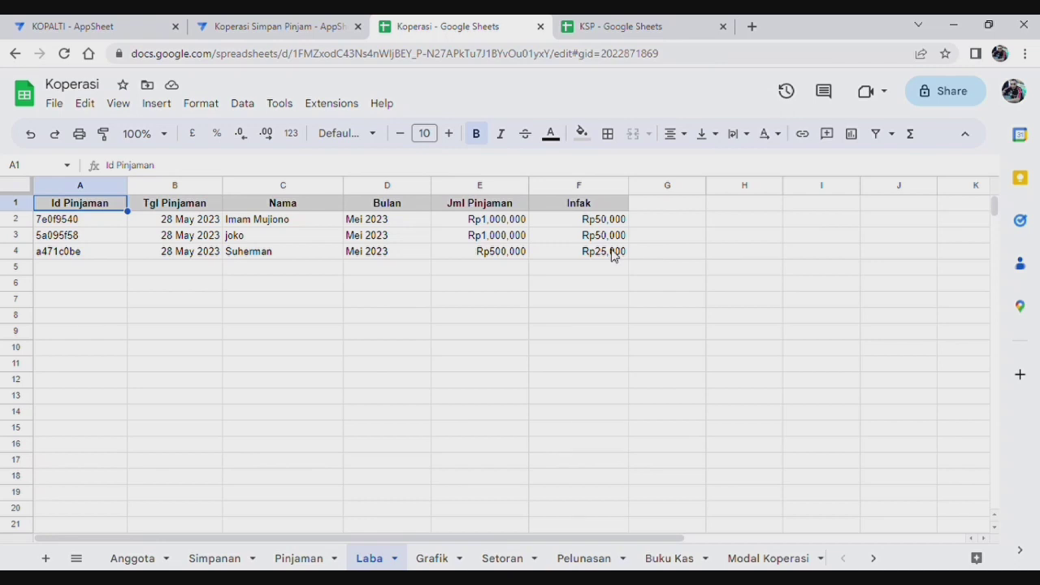
{"action": "left_click", "coordinate": [267, 29]}
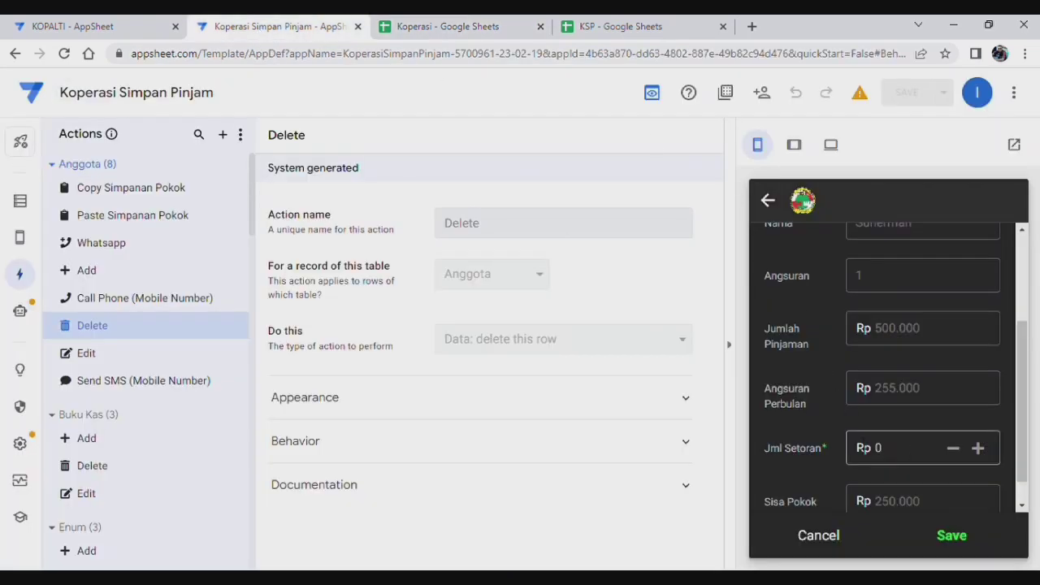
{"action": "scroll", "coordinate": [920, 382], "scroll_direction": "down", "scroll_amount": 1}
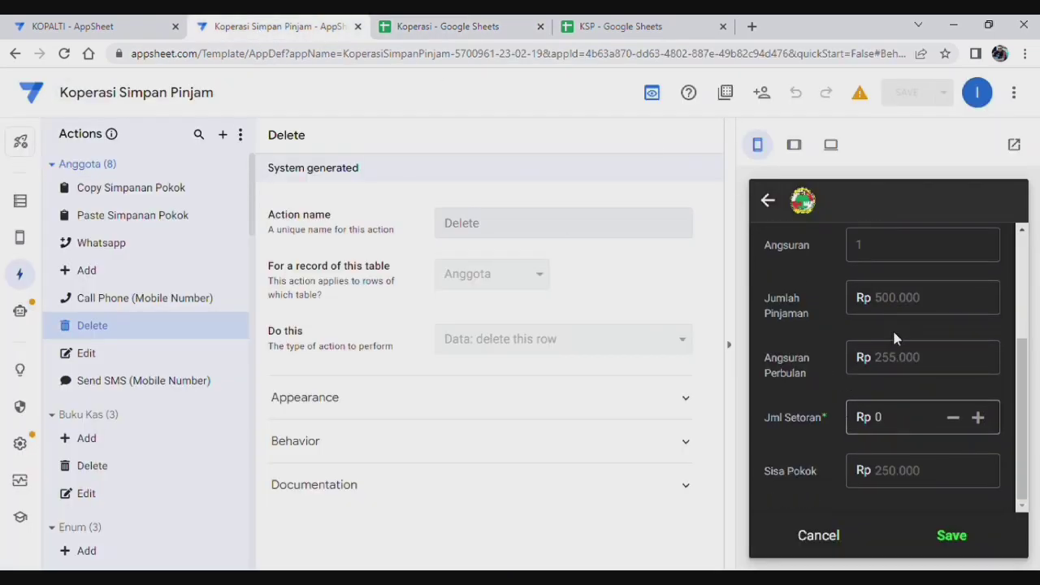
{"action": "scroll", "coordinate": [912, 397], "scroll_direction": "up", "scroll_amount": 2}
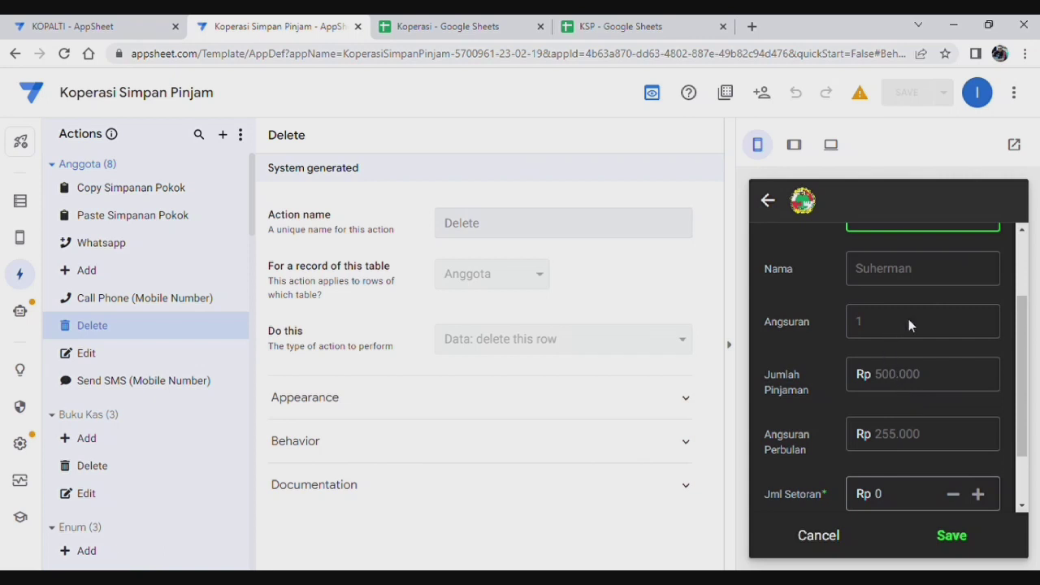
{"action": "scroll", "coordinate": [909, 319], "scroll_direction": "up", "scroll_amount": 2}
{"action": "scroll", "coordinate": [901, 353], "scroll_direction": "down", "scroll_amount": 4}
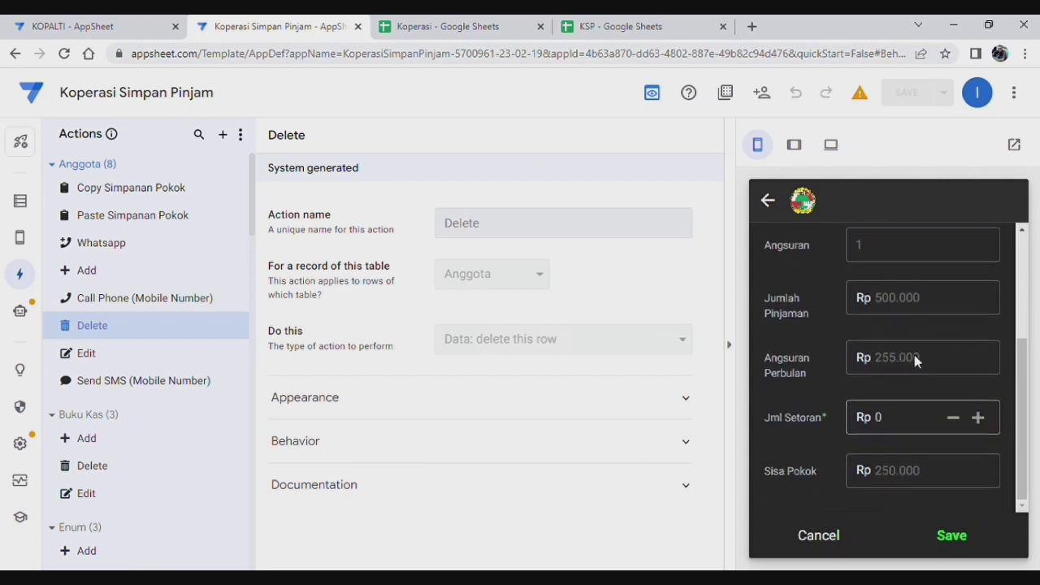
{"action": "left_click", "coordinate": [909, 426]}
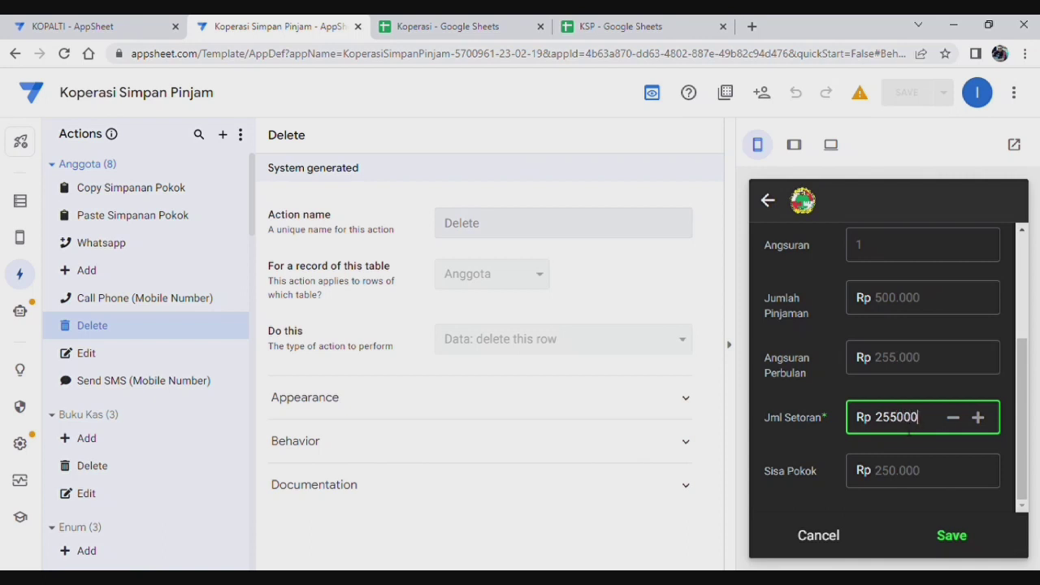
{"action": "left_click", "coordinate": [831, 396]}
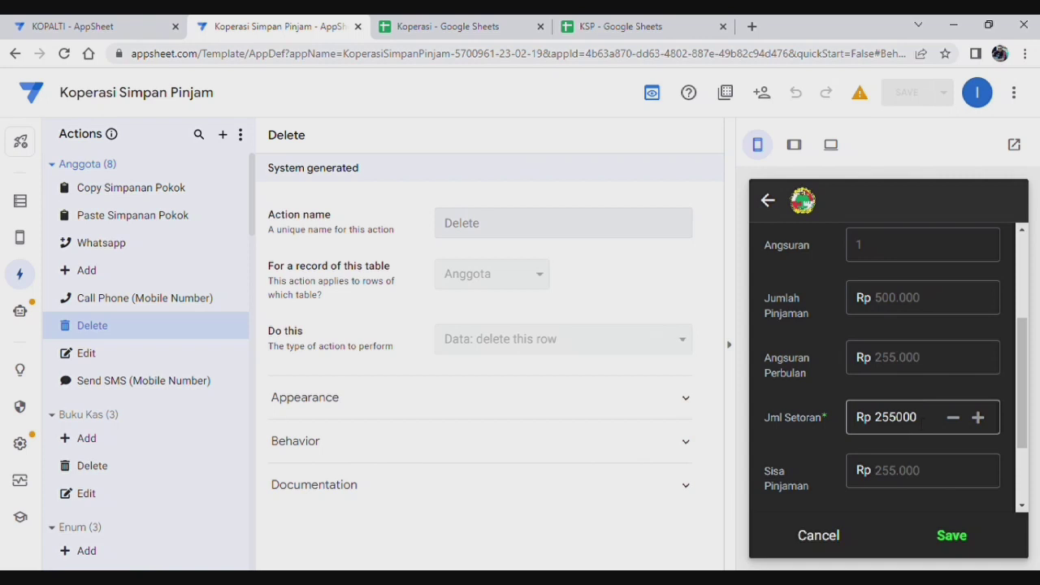
{"action": "scroll", "coordinate": [919, 417], "scroll_direction": "down", "scroll_amount": 2}
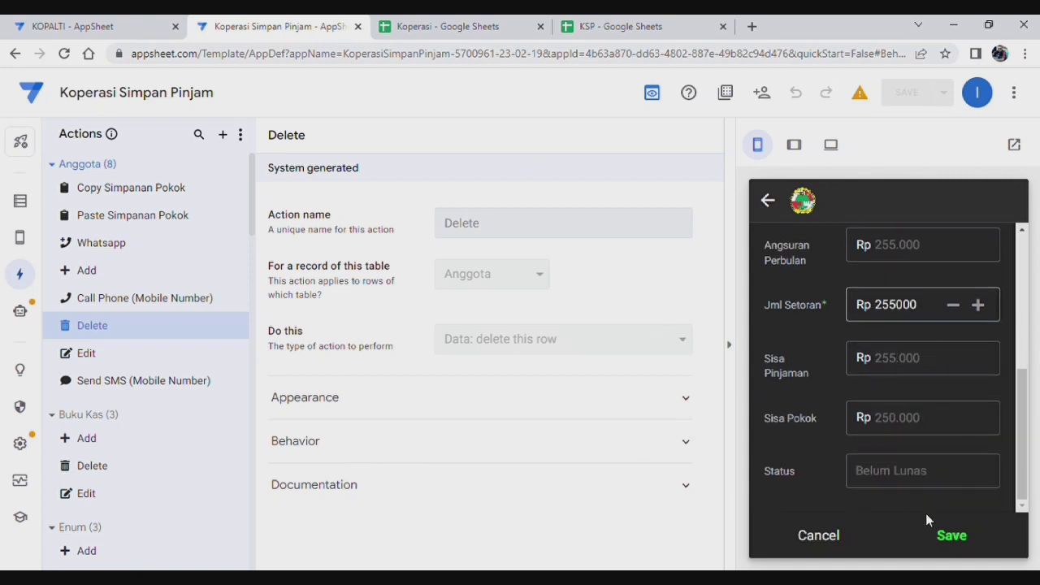
{"action": "left_click", "coordinate": [956, 536]}
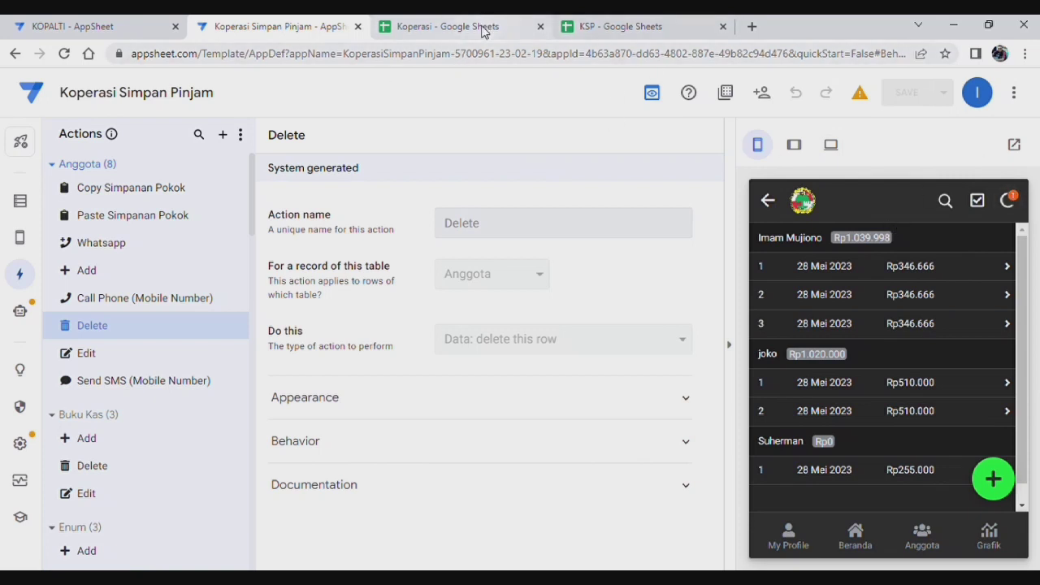
{"action": "left_click", "coordinate": [1009, 202]}
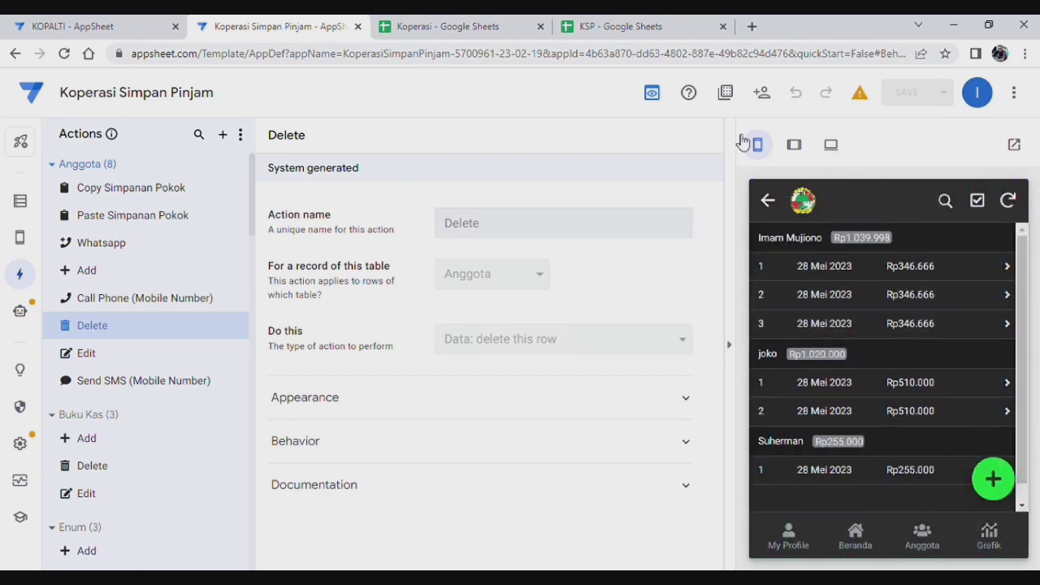
{"action": "left_click", "coordinate": [431, 27]}
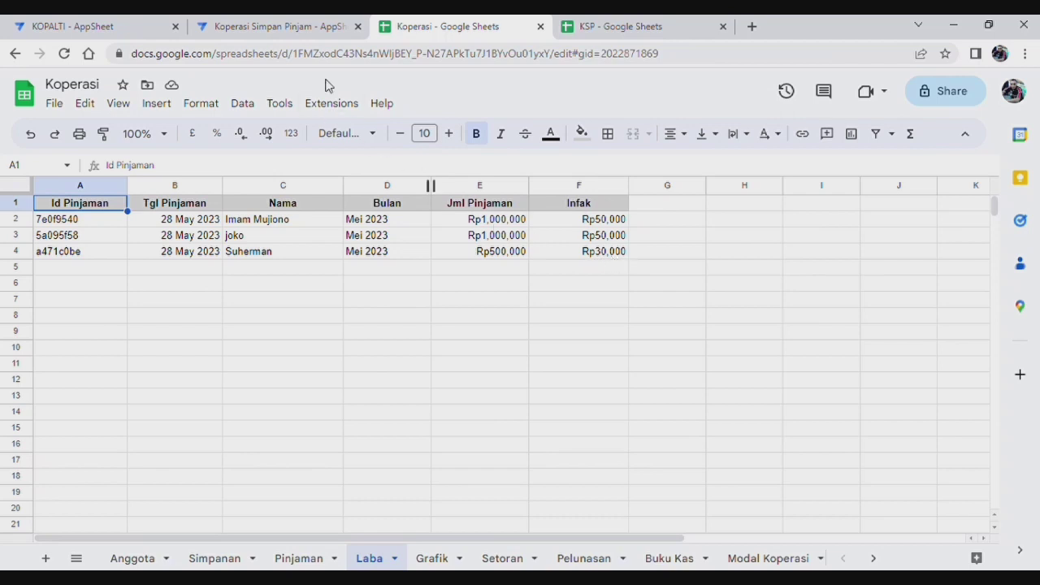
{"action": "left_click", "coordinate": [303, 33]}
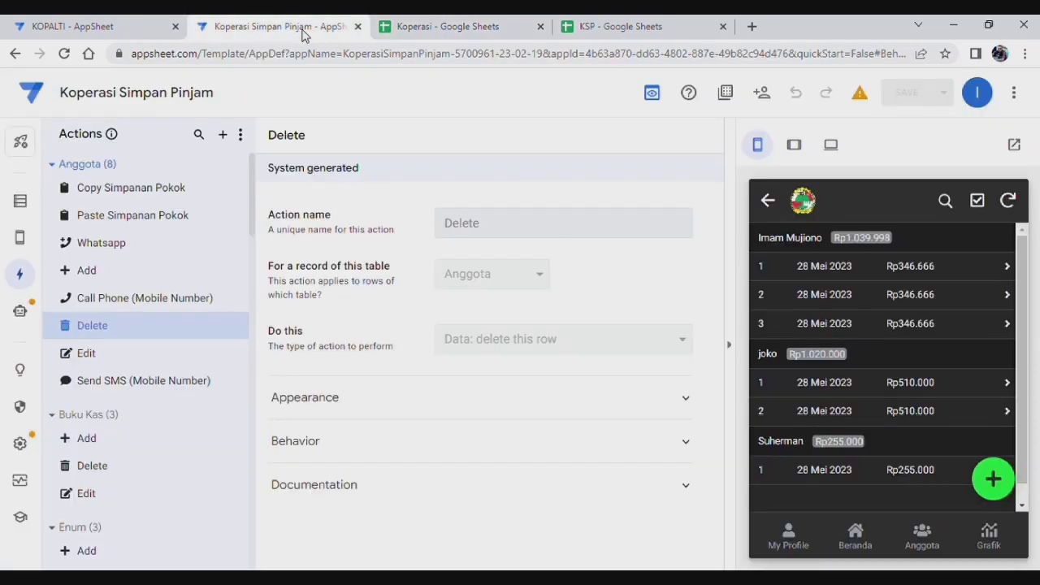
Step: Add a Rp255.000 repayment on the Rp500.000 loan, leaving 0 remaining as Lunas, then save and sync
{"action": "left_click", "coordinate": [993, 479]}
{"action": "left_click", "coordinate": [856, 328]}
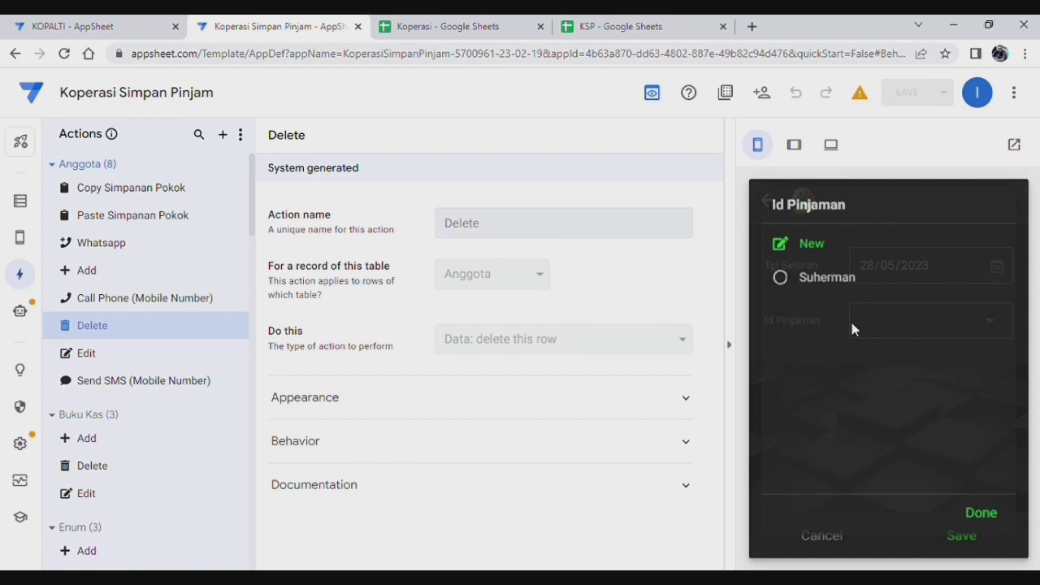
{"action": "left_click", "coordinate": [824, 291]}
{"action": "scroll", "coordinate": [902, 423], "scroll_direction": "down", "scroll_amount": 3}
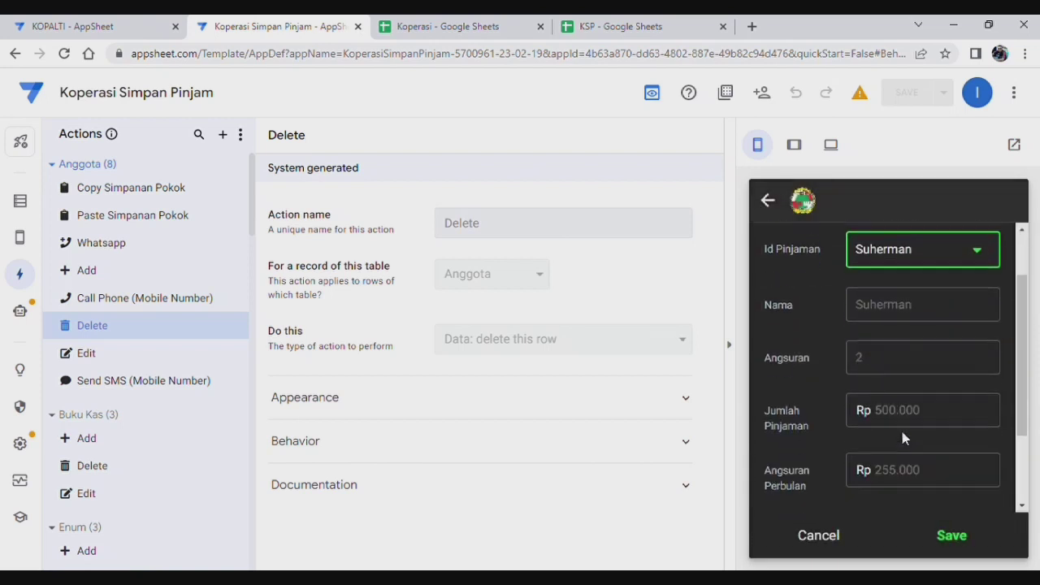
{"action": "left_click", "coordinate": [902, 426]}
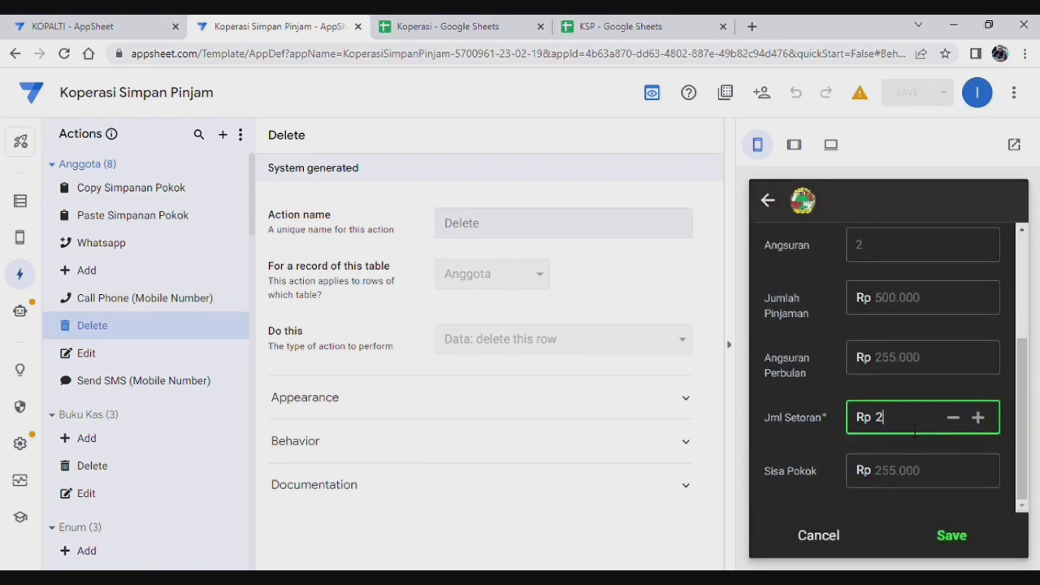
{"action": "left_click", "coordinate": [935, 378]}
{"action": "scroll", "coordinate": [834, 455], "scroll_direction": "down", "scroll_amount": 2}
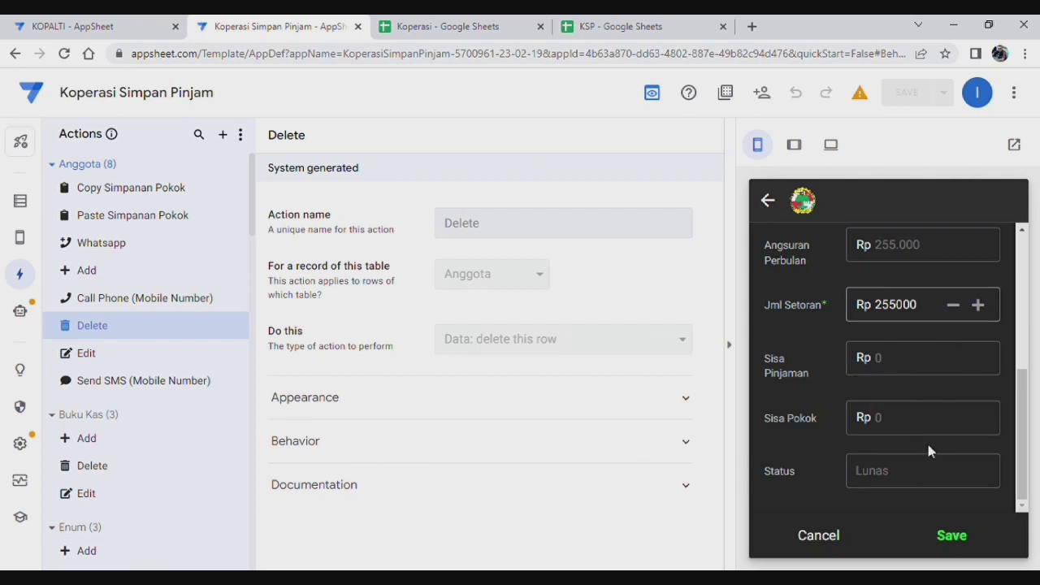
{"action": "left_click", "coordinate": [953, 536]}
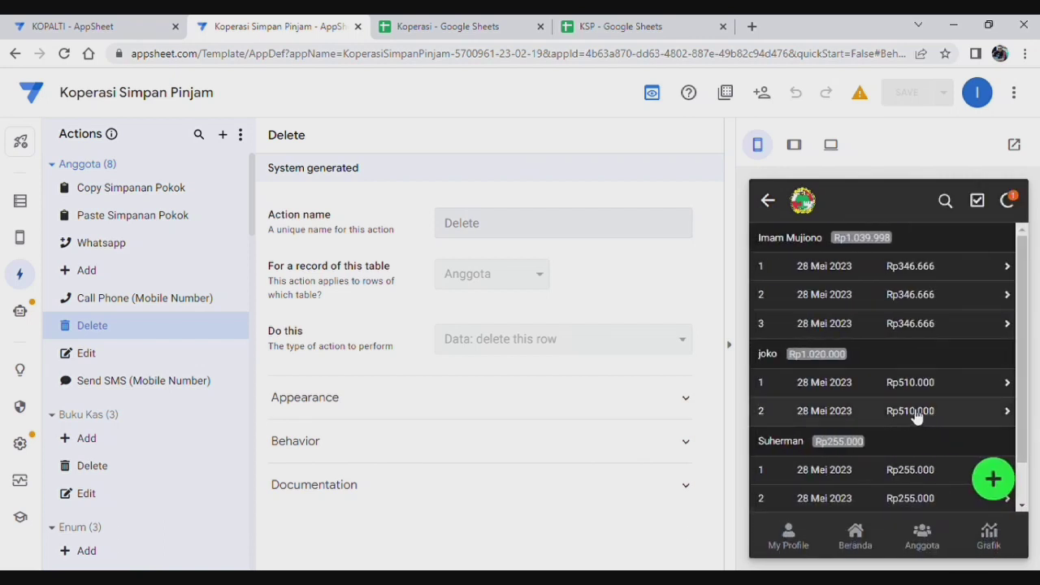
{"action": "left_click", "coordinate": [1008, 200]}
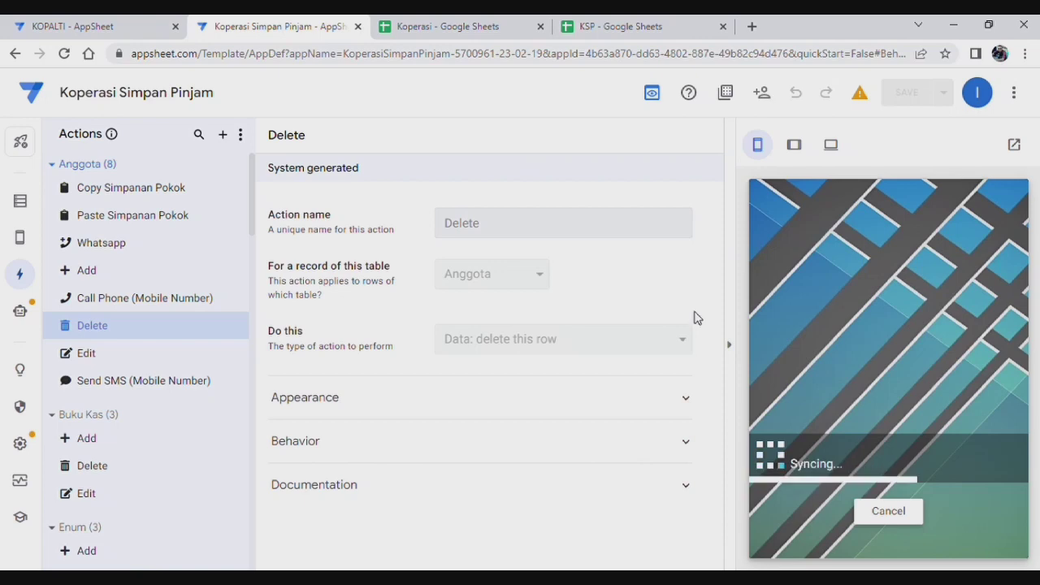
Step: Check the Laba, Pinjaman and Pelunasan sheets for the paid-off loan
{"action": "left_click", "coordinate": [429, 30]}
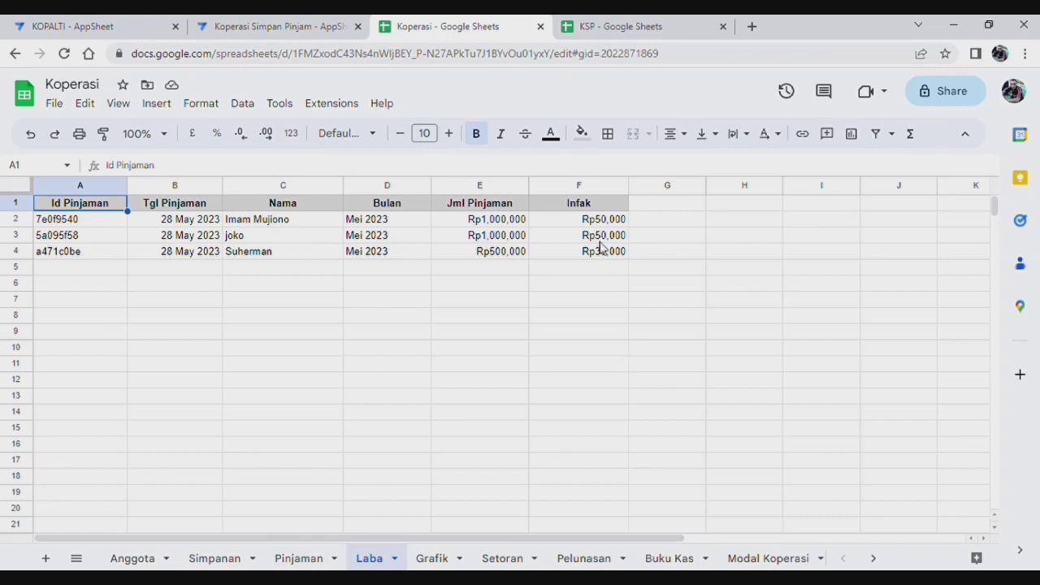
{"action": "left_click", "coordinate": [307, 558]}
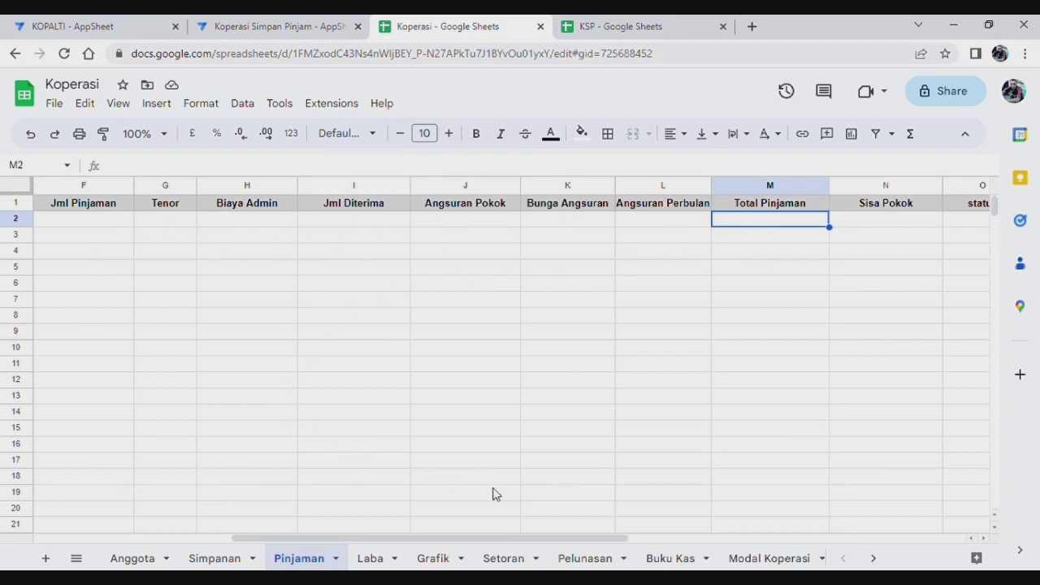
{"action": "left_click", "coordinate": [587, 558]}
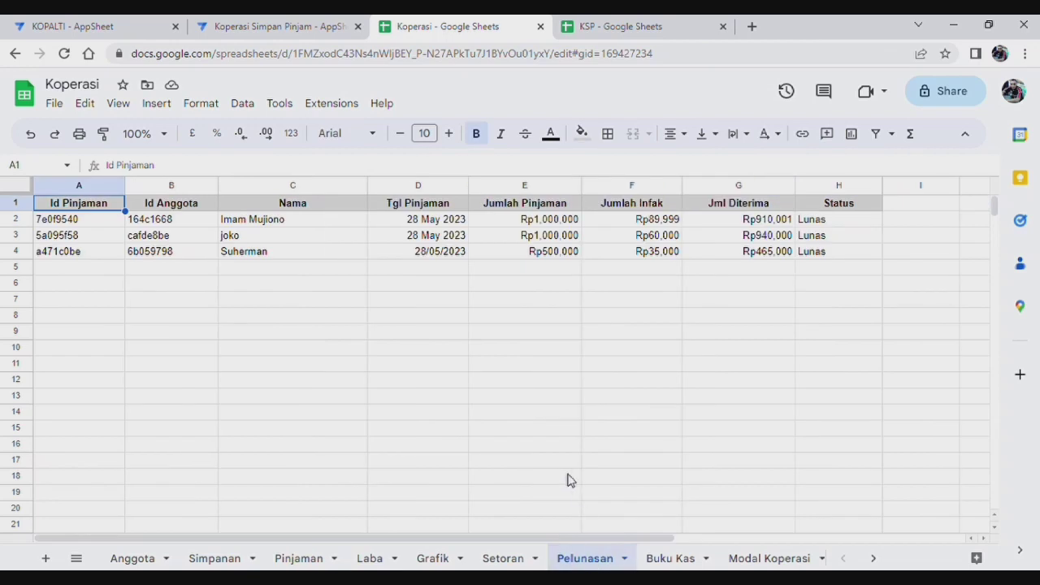
Step: Inspect Pelunasan row 4's id, infak, amount received and Lunas status, then return to AppSheet
{"action": "left_click", "coordinate": [260, 253]}
{"action": "left_click", "coordinate": [65, 253]}
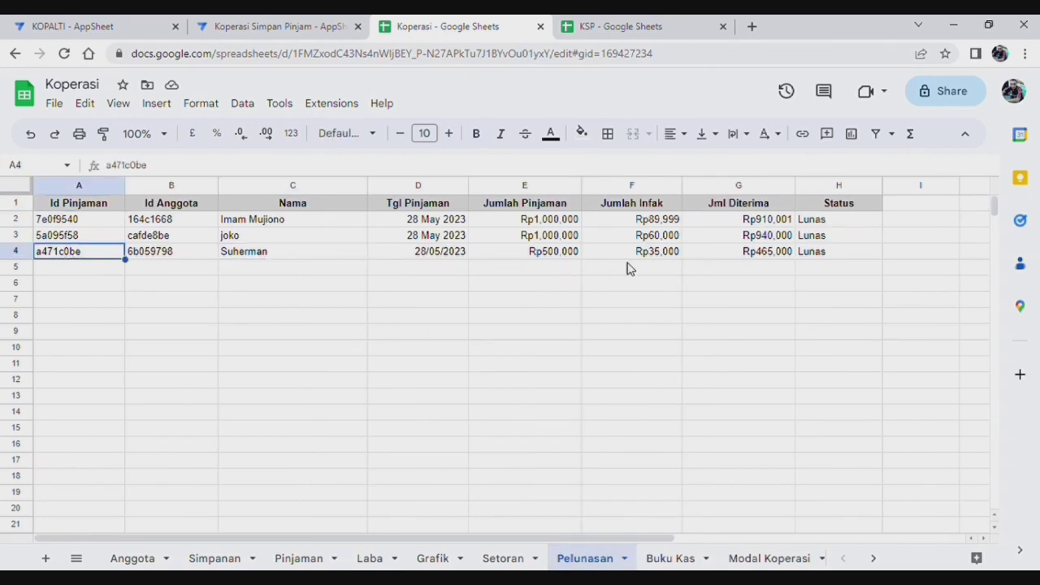
{"action": "left_click", "coordinate": [667, 259]}
{"action": "left_click", "coordinate": [782, 257]}
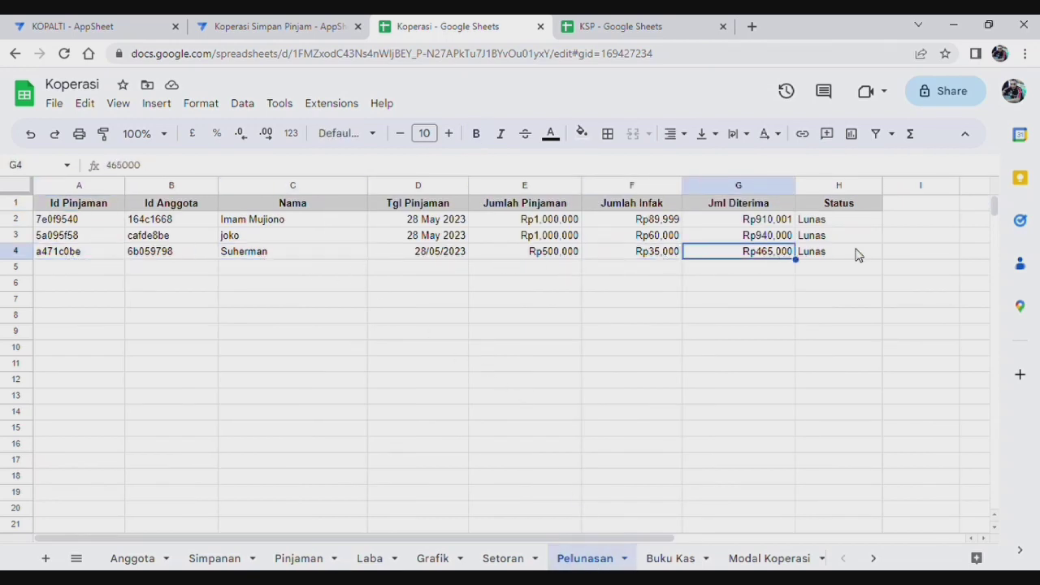
{"action": "left_click", "coordinate": [858, 258]}
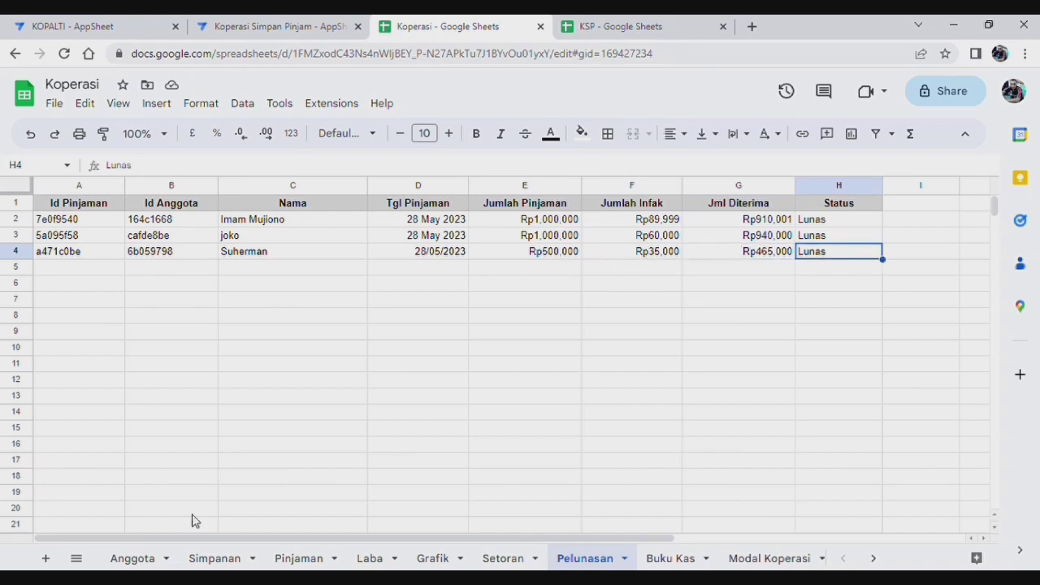
{"action": "left_click", "coordinate": [312, 25]}
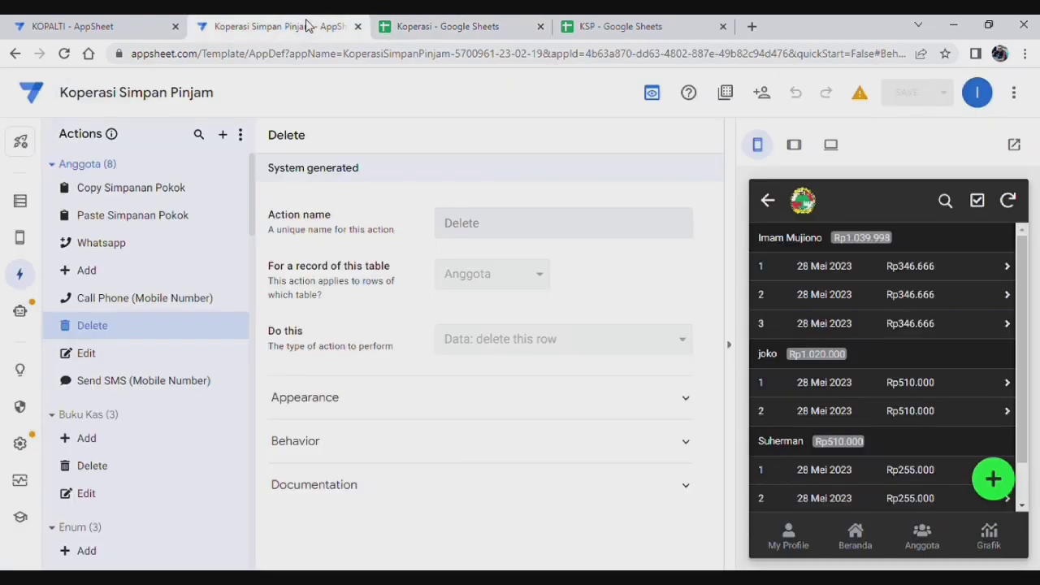
Step: Scroll through the Copy to Pelunasan bot's four steps, ending with Edit Laba after Hapus Pinjaman
{"action": "left_click", "coordinate": [27, 312]}
{"action": "scroll", "coordinate": [601, 346], "scroll_direction": "down", "scroll_amount": 3}
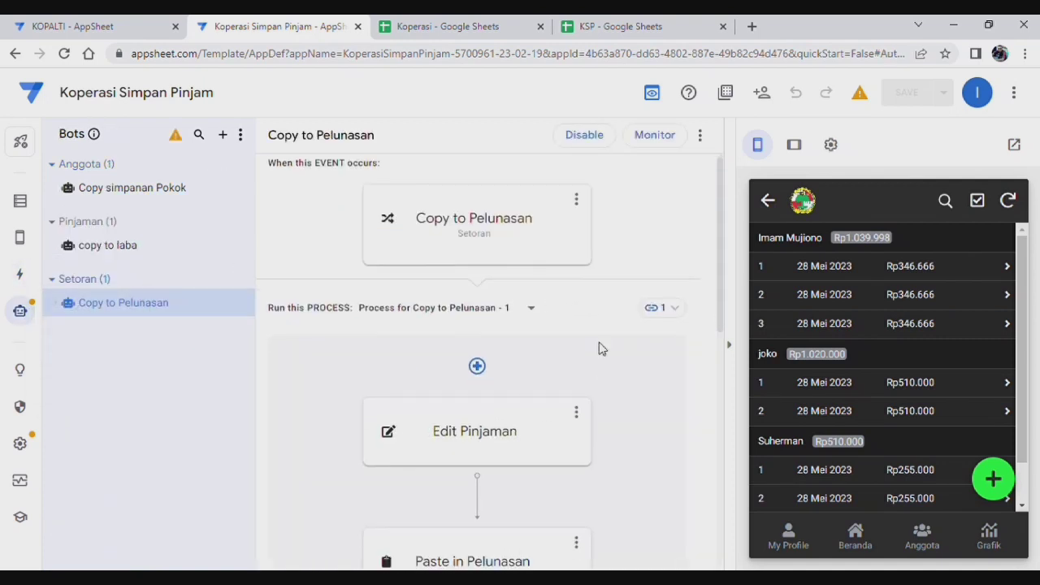
{"action": "scroll", "coordinate": [630, 349], "scroll_direction": "down", "scroll_amount": 2}
{"action": "scroll", "coordinate": [662, 365], "scroll_direction": "up", "scroll_amount": 4}
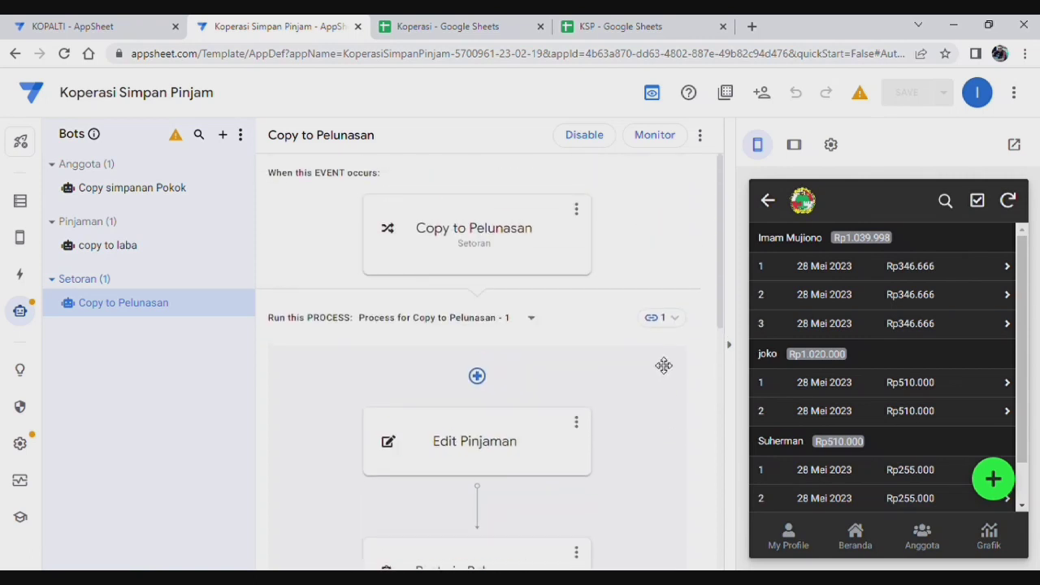
{"action": "scroll", "coordinate": [650, 370], "scroll_direction": "down", "scroll_amount": 6}
{"action": "scroll", "coordinate": [650, 366], "scroll_direction": "down", "scroll_amount": 2}
{"action": "scroll", "coordinate": [641, 388], "scroll_direction": "up", "scroll_amount": 2}
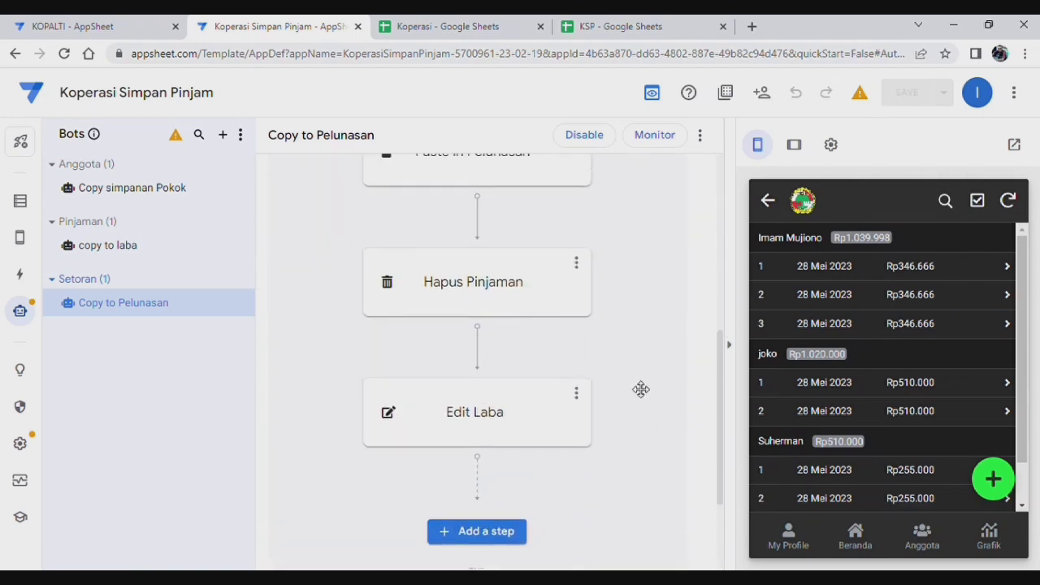
{"action": "scroll", "coordinate": [640, 375], "scroll_direction": "down", "scroll_amount": 2}
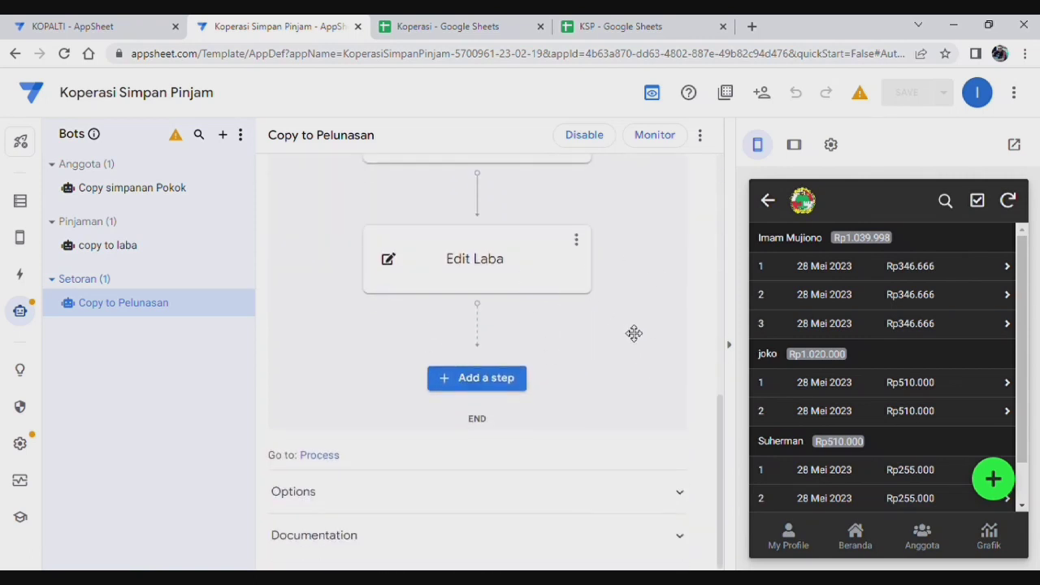
{"action": "scroll", "coordinate": [636, 330], "scroll_direction": "up", "scroll_amount": 3}
{"action": "scroll", "coordinate": [635, 330], "scroll_direction": "down", "scroll_amount": 2}
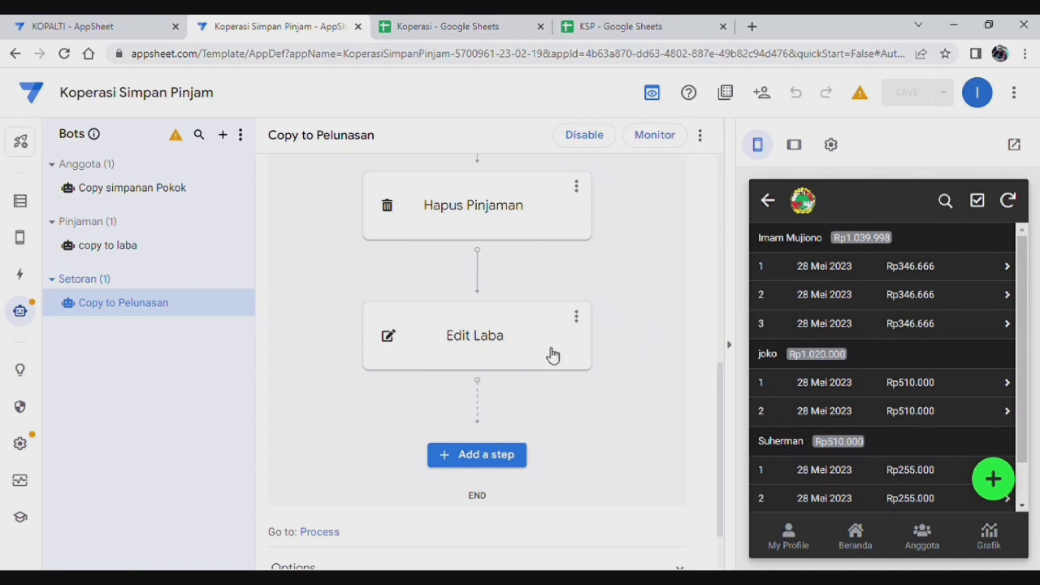
{"action": "scroll", "coordinate": [290, 358], "scroll_direction": "up", "scroll_amount": 1}
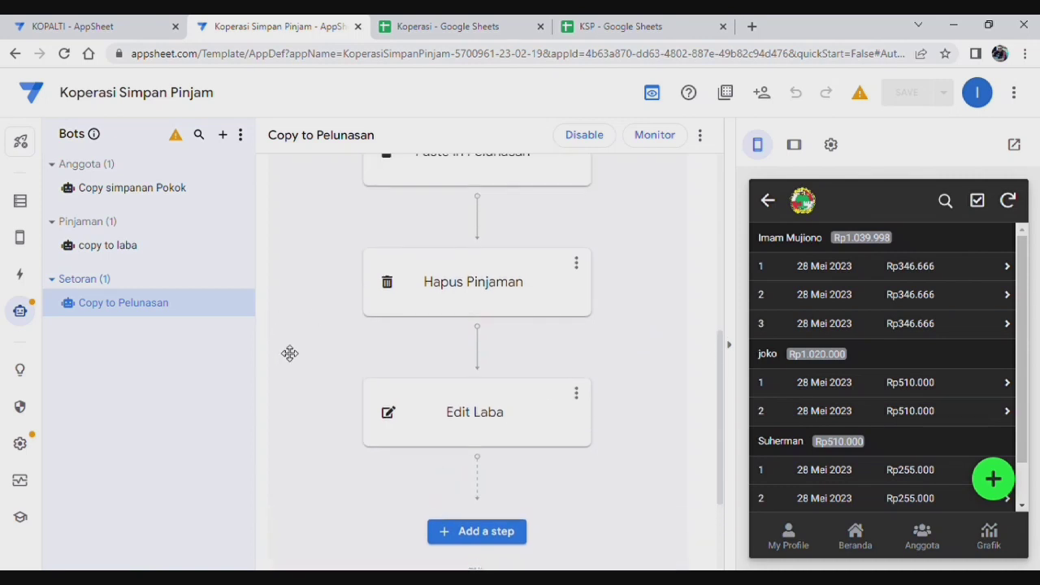
Step: Create a blank bot with a custom 'Notifikasi Pinjaman' event, then start renaming the bot
{"action": "left_click", "coordinate": [224, 135]}
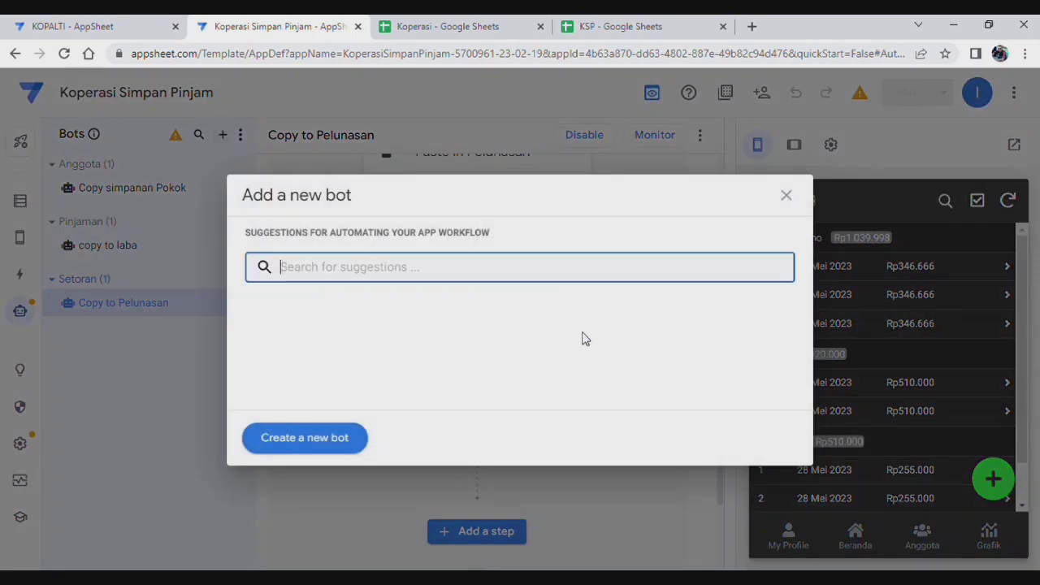
{"action": "left_click", "coordinate": [336, 439]}
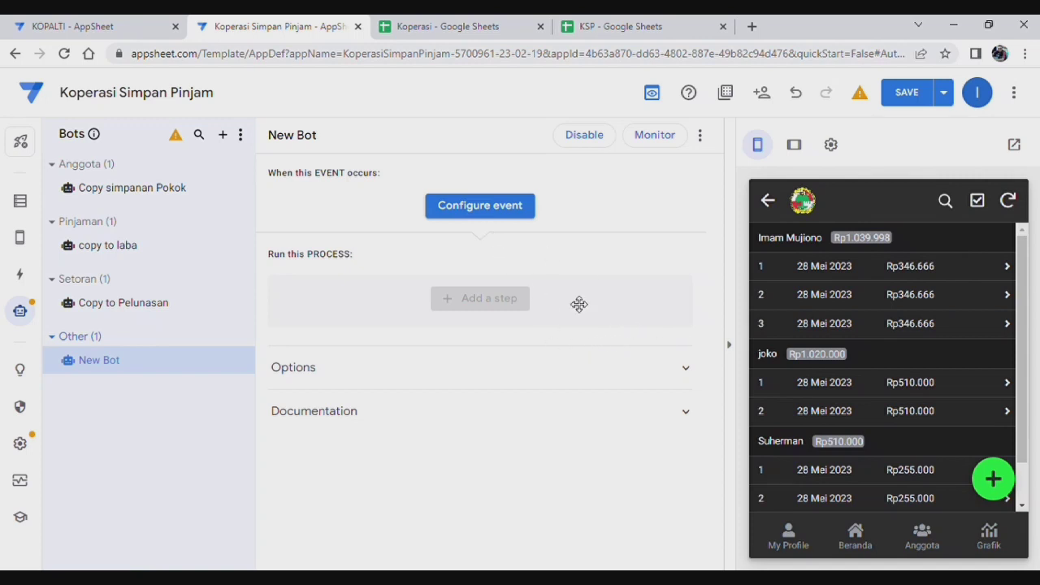
{"action": "left_click", "coordinate": [505, 208]}
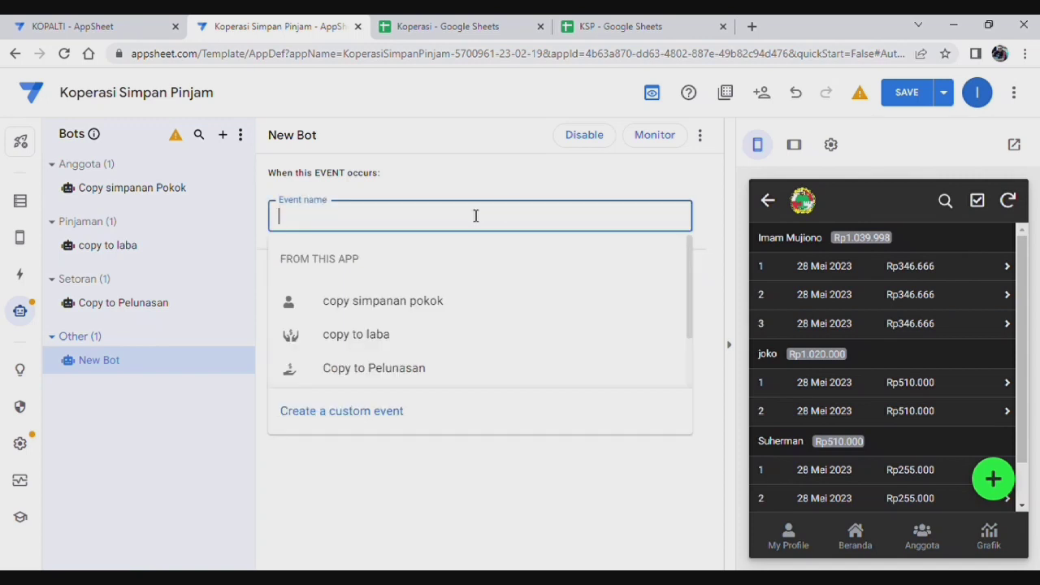
{"action": "type", "text": "N"}
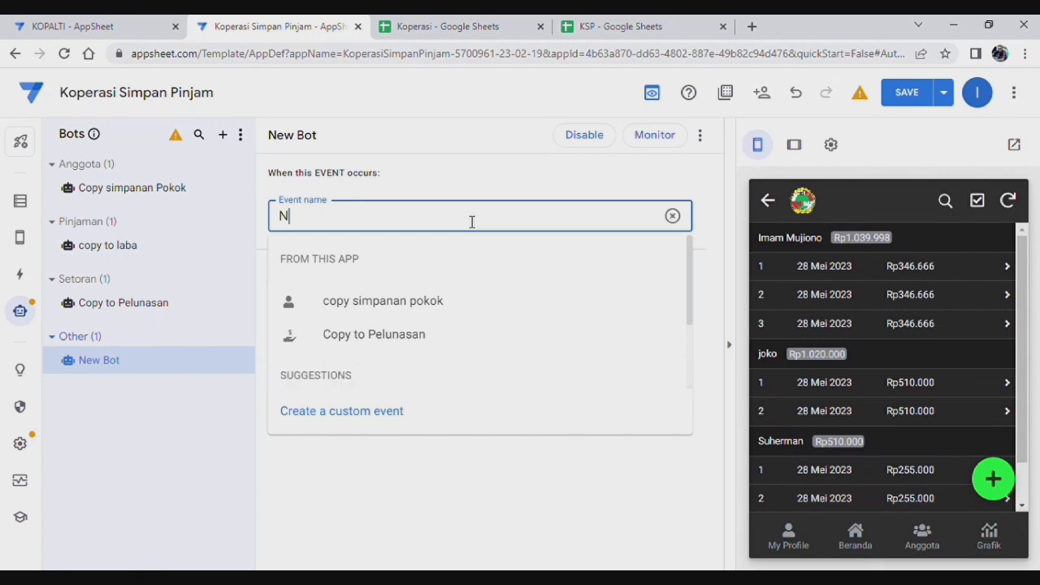
{"action": "type", "text": "otif"}
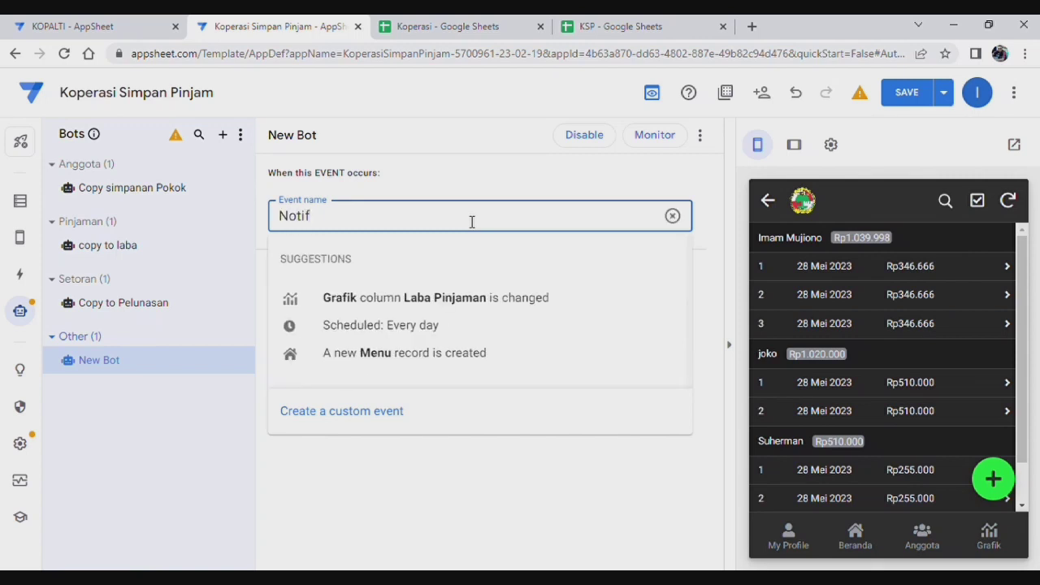
{"action": "type", "text": "ikasi Pinjaman"}
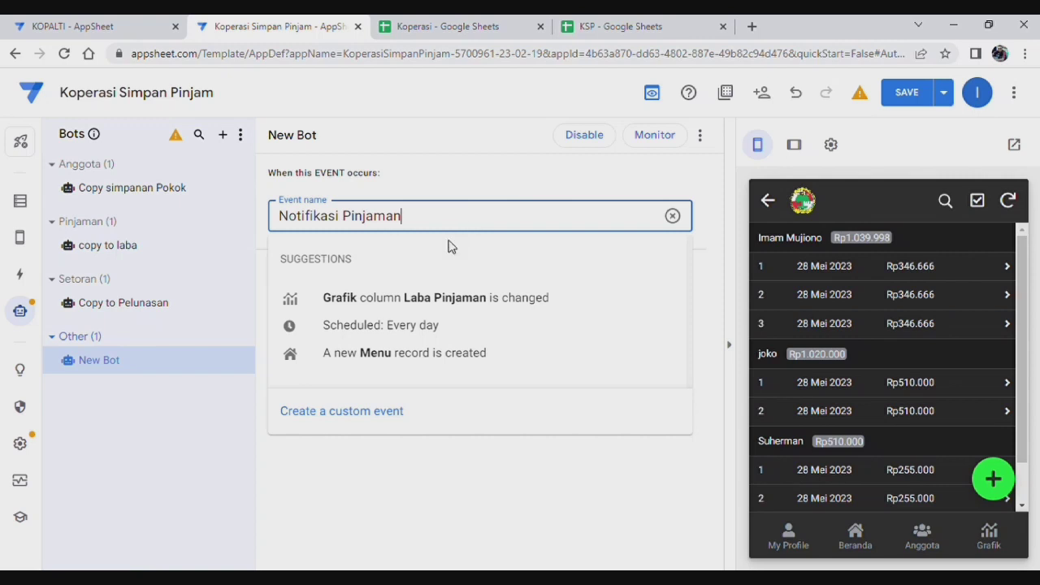
{"action": "left_click", "coordinate": [332, 416]}
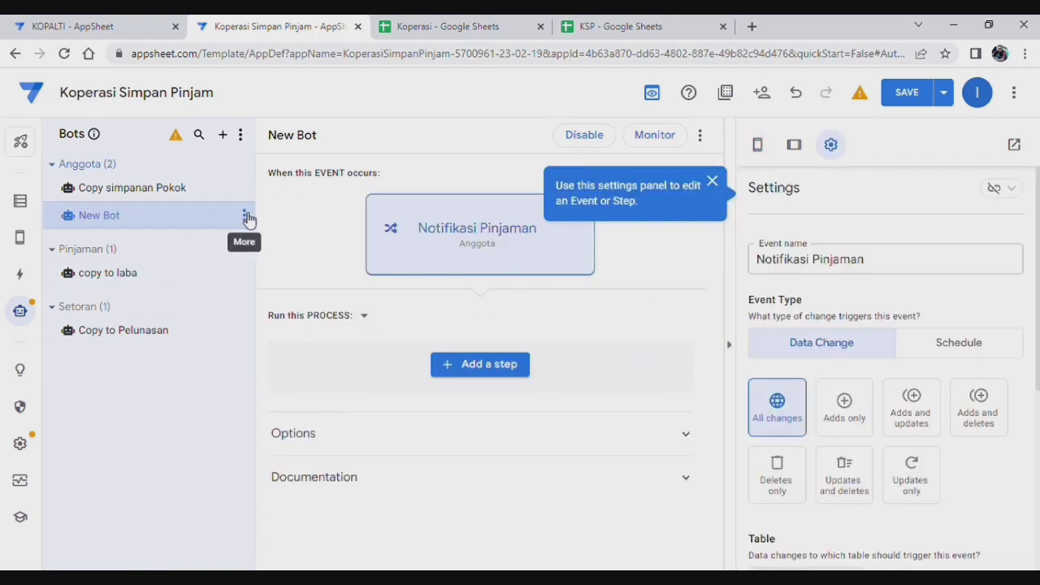
{"action": "left_click", "coordinate": [243, 214]}
{"action": "left_click", "coordinate": [286, 235]}
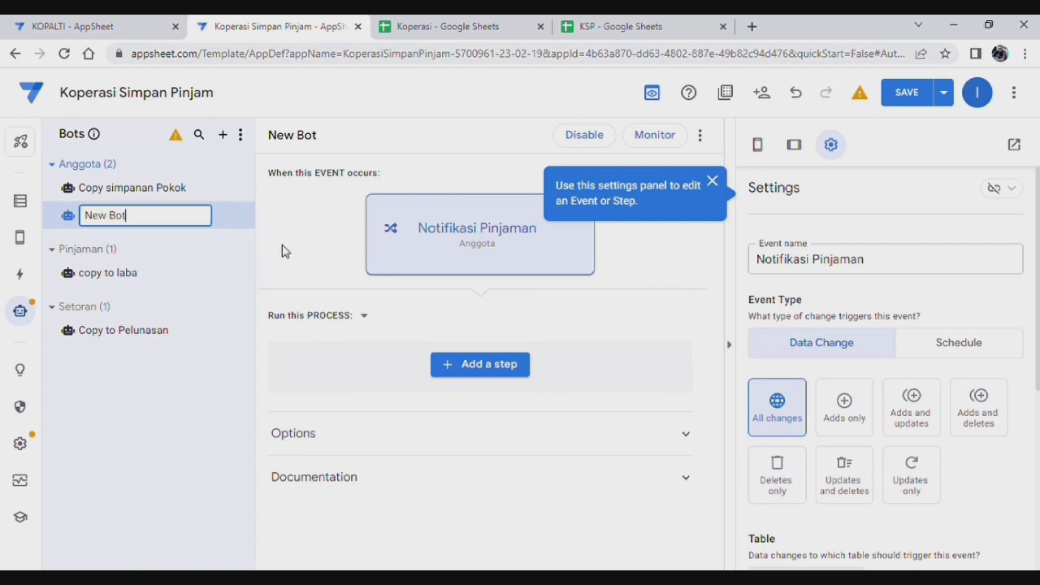
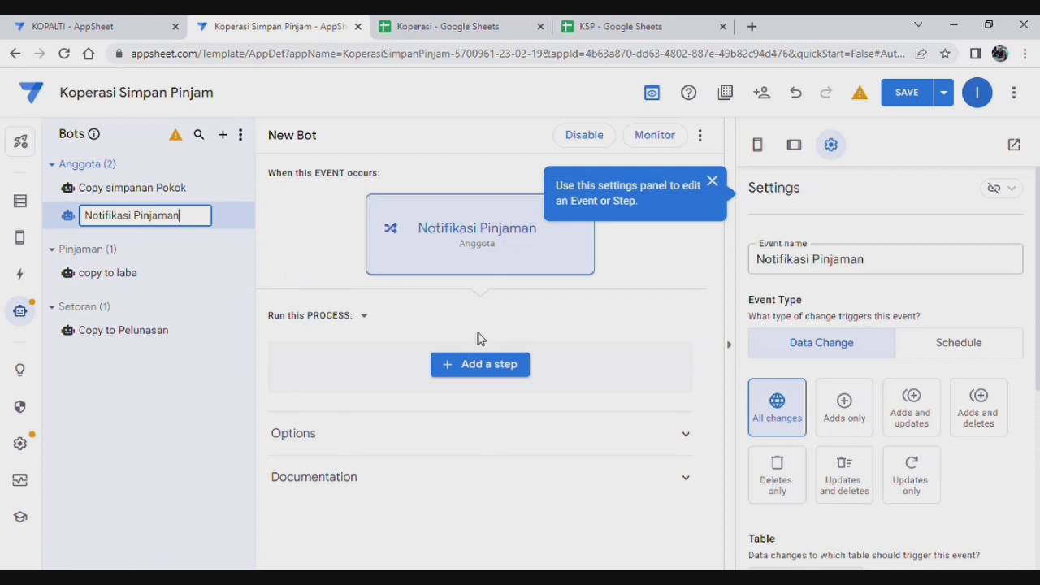
Step: Name the bot Notifikasi Pinjaman and switch its event table from Anggota to Pinjaman
{"action": "left_click", "coordinate": [621, 276]}
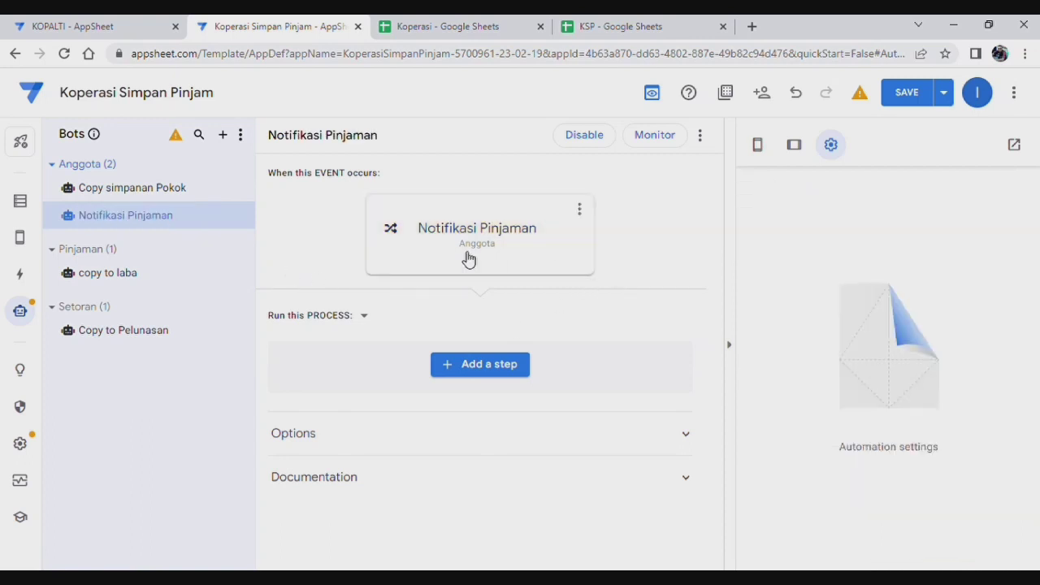
{"action": "left_click", "coordinate": [468, 258]}
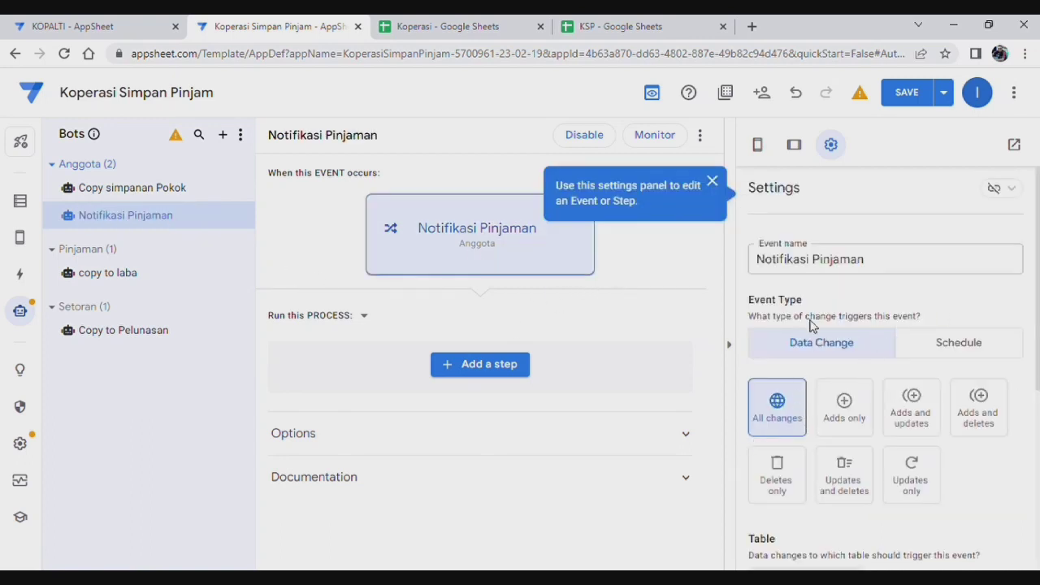
{"action": "scroll", "coordinate": [888, 288], "scroll_direction": "down", "scroll_amount": 2}
{"action": "scroll", "coordinate": [887, 293], "scroll_direction": "down", "scroll_amount": 4}
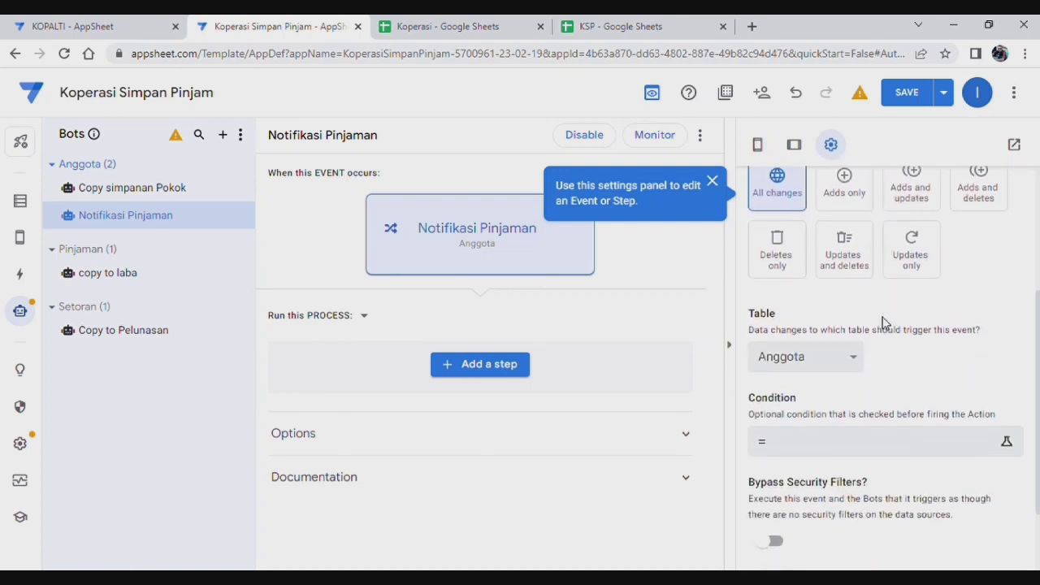
{"action": "left_click", "coordinate": [792, 306]}
{"action": "scroll", "coordinate": [917, 378], "scroll_direction": "down", "scroll_amount": 1}
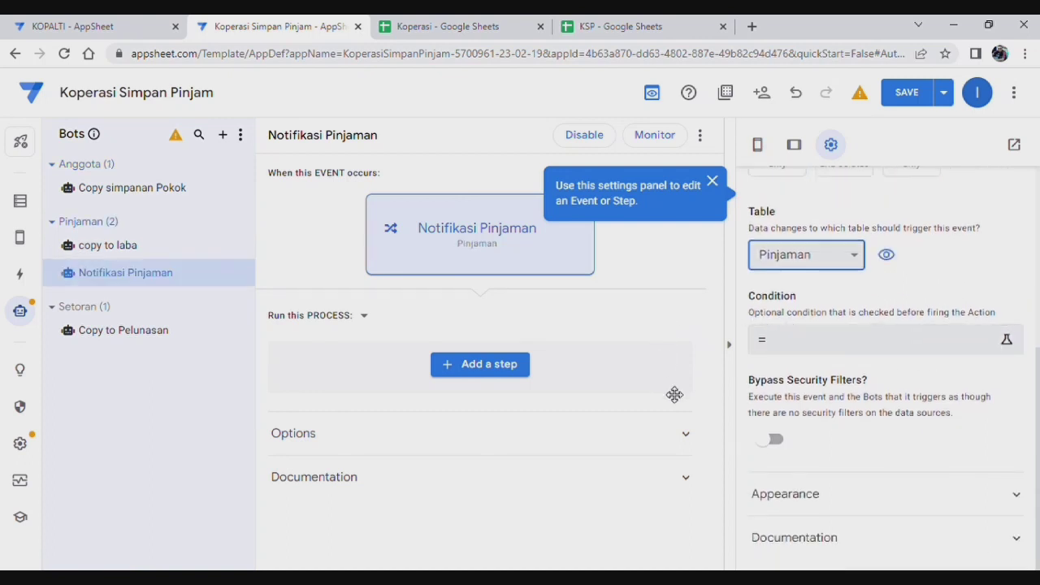
Step: Add a custom step named 'Notifikasi Pinjaman' to the bot's process
{"action": "left_click", "coordinate": [499, 366]}
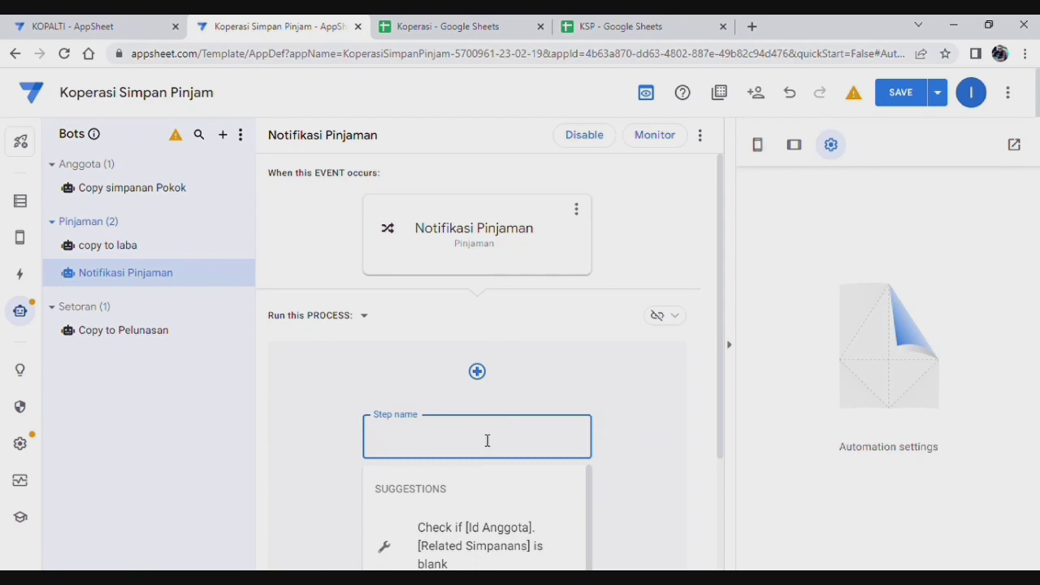
{"action": "type", "text": "Notifikasi"}
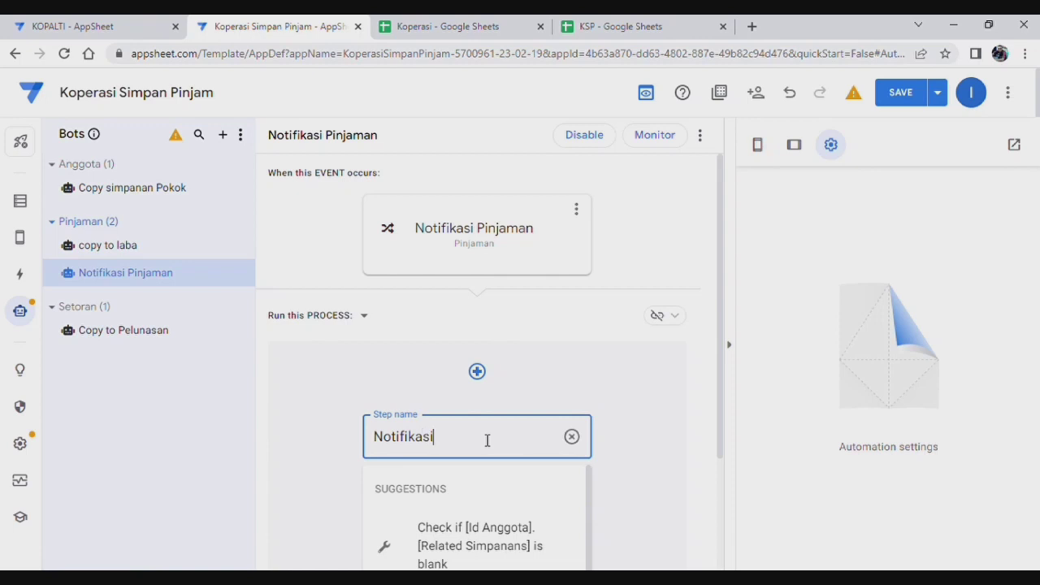
{"action": "type", "text": " Pinjaman"}
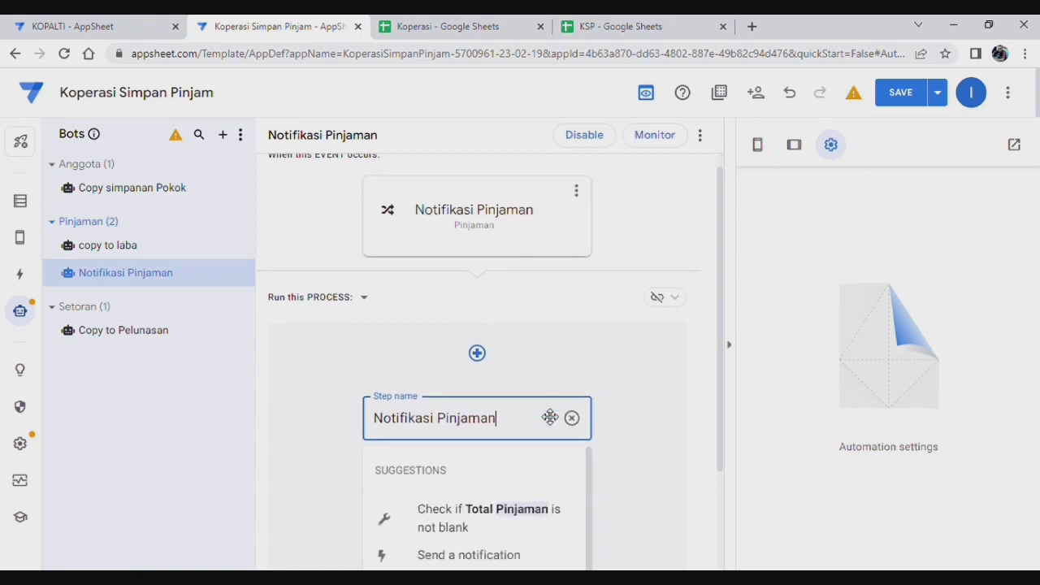
{"action": "left_click", "coordinate": [437, 491]}
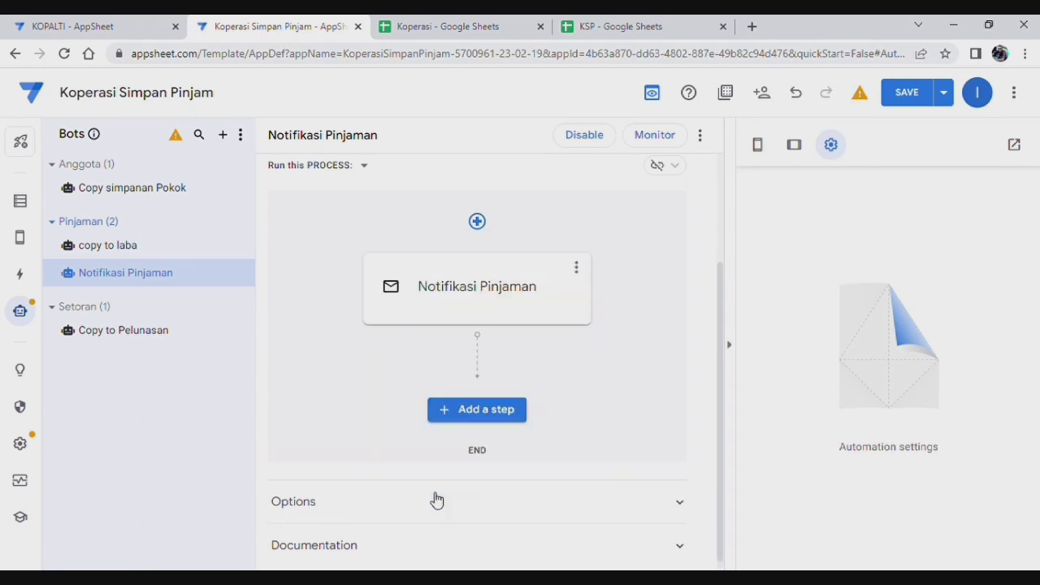
Step: Make the Notifikasi Pinjaman step a Send a notification task
{"action": "left_click", "coordinate": [521, 274]}
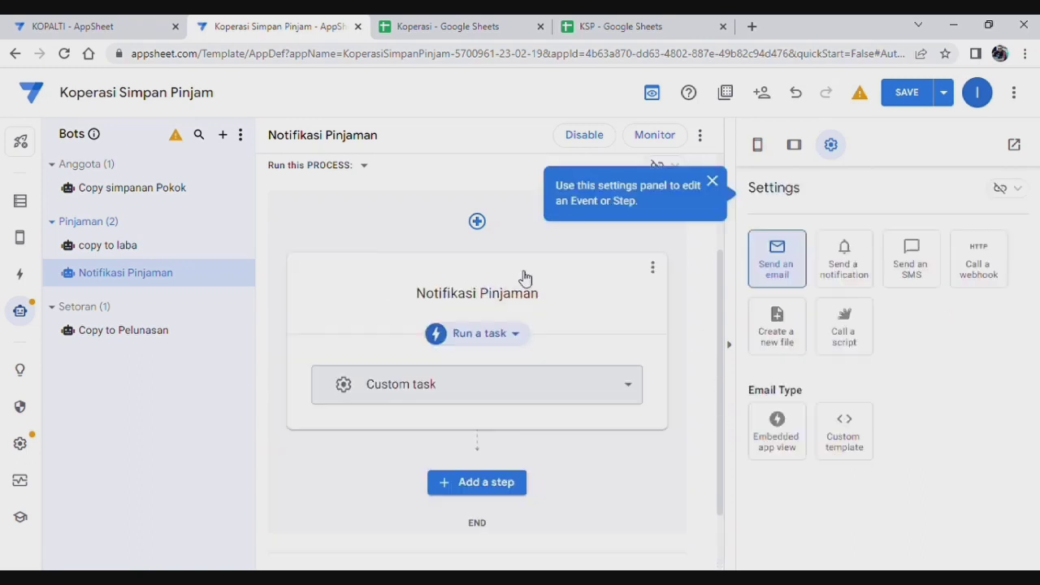
{"action": "left_click", "coordinate": [850, 270]}
{"action": "scroll", "coordinate": [795, 402], "scroll_direction": "down", "scroll_amount": 1}
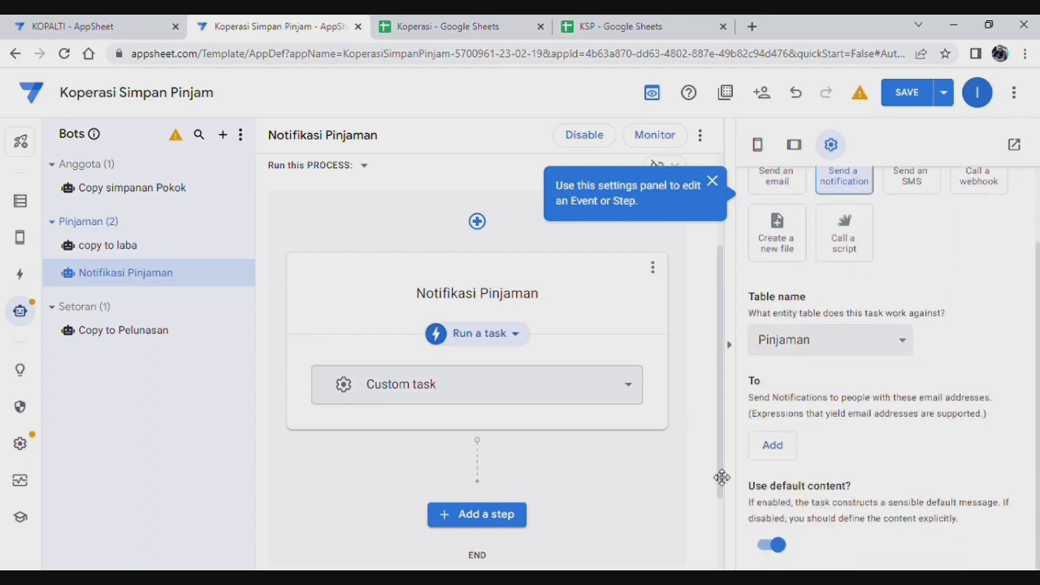
{"action": "scroll", "coordinate": [856, 363], "scroll_direction": "up", "scroll_amount": 1}
{"action": "scroll", "coordinate": [902, 367], "scroll_direction": "down", "scroll_amount": 1}
Step: Add the recipient's Gmail address under To
{"action": "left_click", "coordinate": [779, 447]}
{"action": "left_click", "coordinate": [831, 458]}
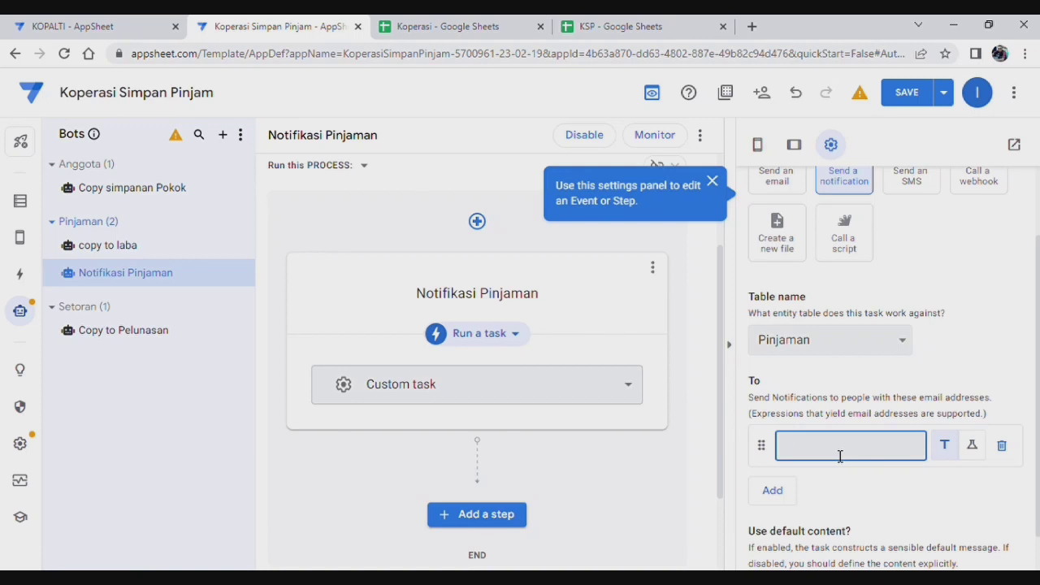
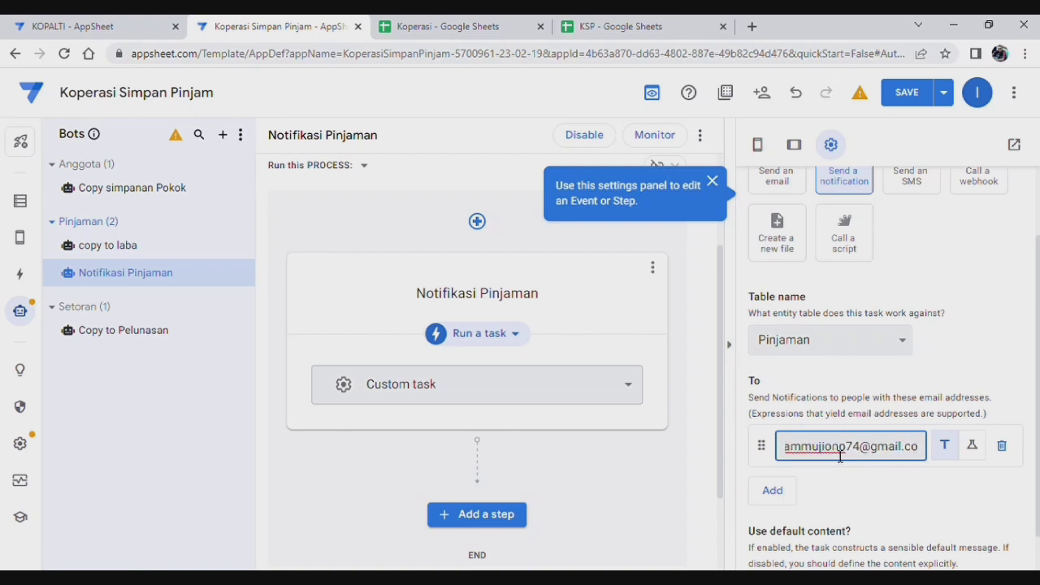
{"action": "left_click", "coordinate": [880, 479]}
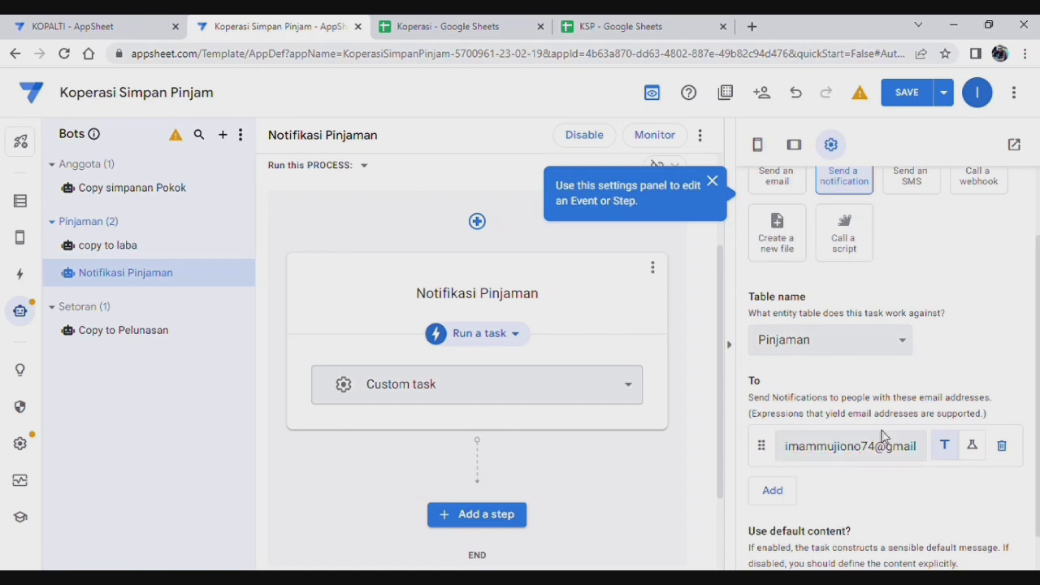
{"action": "scroll", "coordinate": [908, 473], "scroll_direction": "down", "scroll_amount": 1}
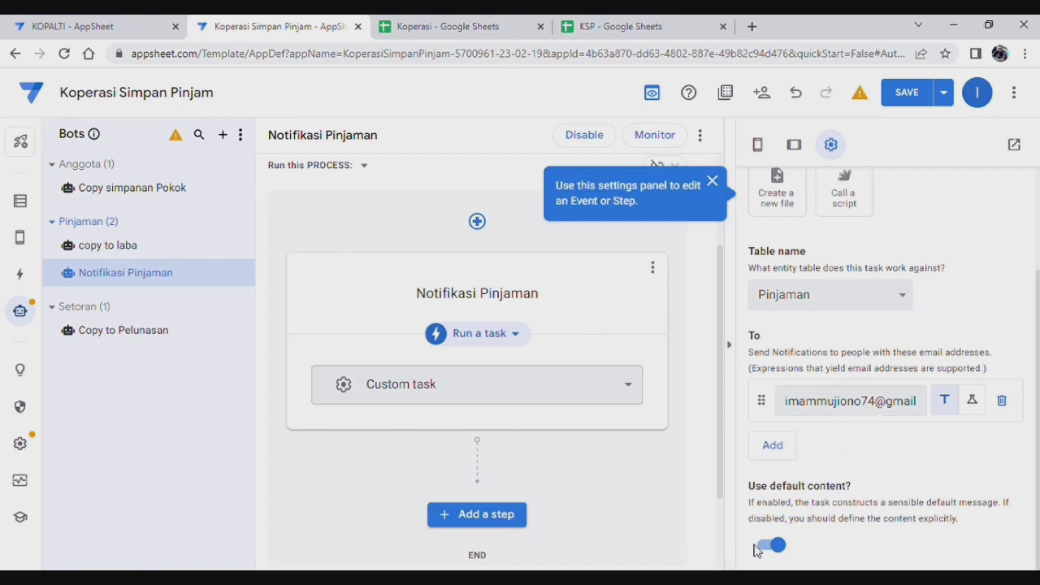
Step: Turn off default content and title the notification 'Transaksi Pinjaman'
{"action": "left_click", "coordinate": [781, 546]}
{"action": "scroll", "coordinate": [791, 524], "scroll_direction": "down", "scroll_amount": 3}
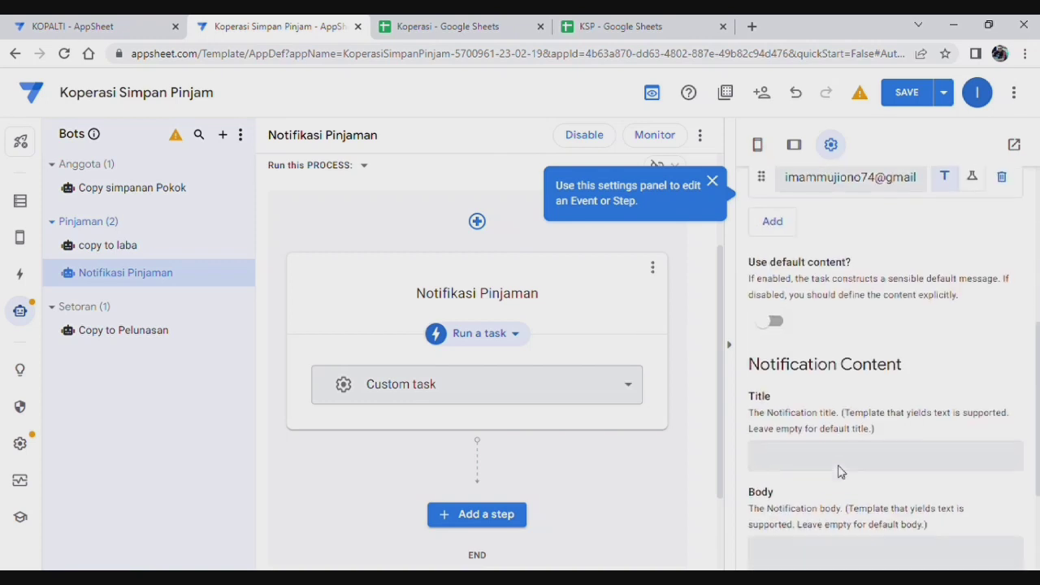
{"action": "scroll", "coordinate": [820, 352], "scroll_direction": "down", "scroll_amount": 1}
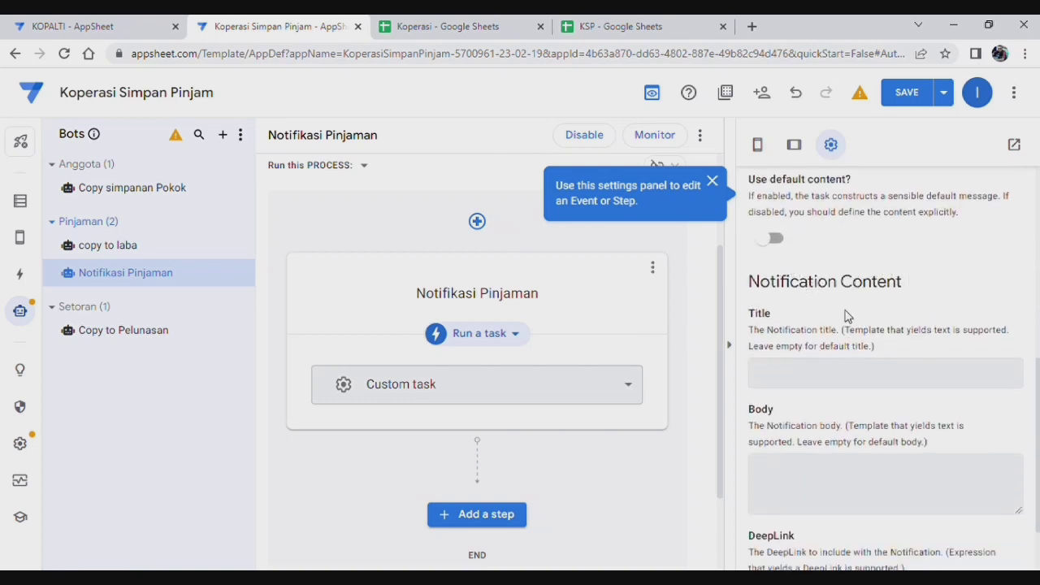
{"action": "left_click", "coordinate": [817, 380]}
{"action": "left_click", "coordinate": [827, 379]}
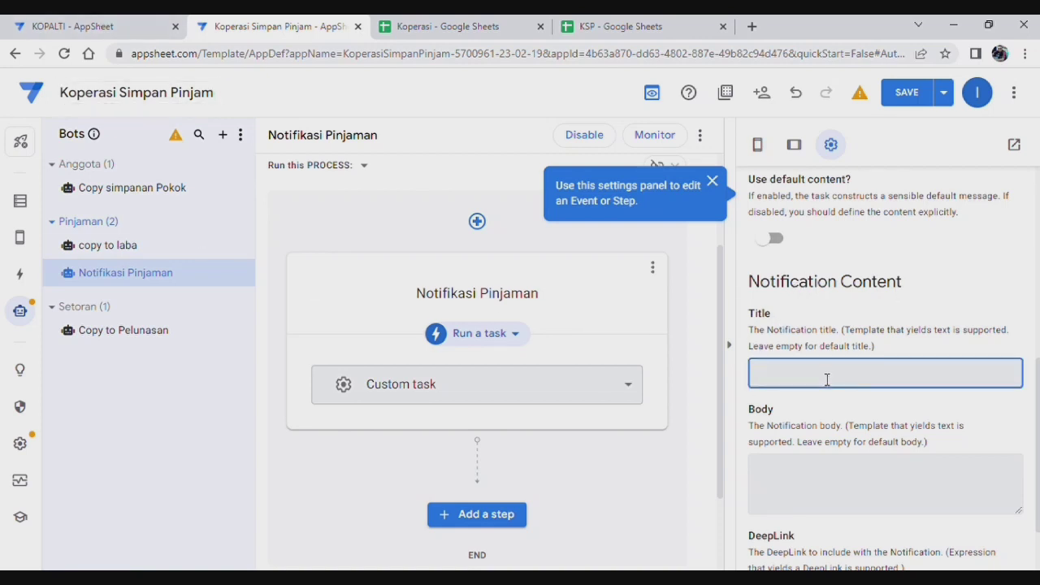
{"action": "type", "text": "nsaksi Pinjaman"}
Step: Write the body as 'Nama : <<[Nama]>>' and 'Jml : <<[Jml Pinjaman]>>'
{"action": "scroll", "coordinate": [899, 444], "scroll_direction": "down", "scroll_amount": 2}
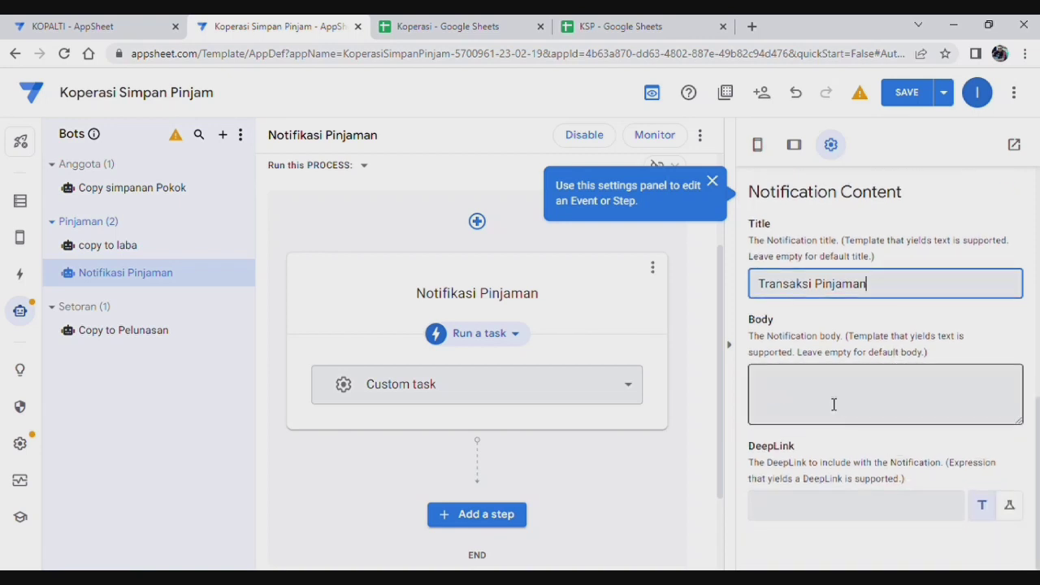
{"action": "left_click", "coordinate": [834, 404]}
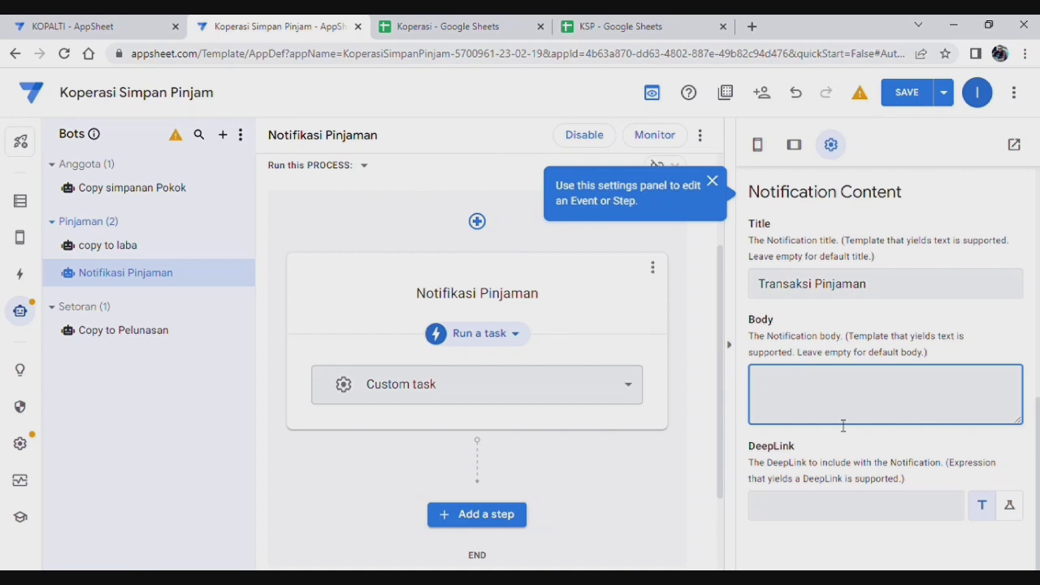
{"action": "type", "text": "Nama :"}
{"action": "type", "text": "<<[Nama]>> "}
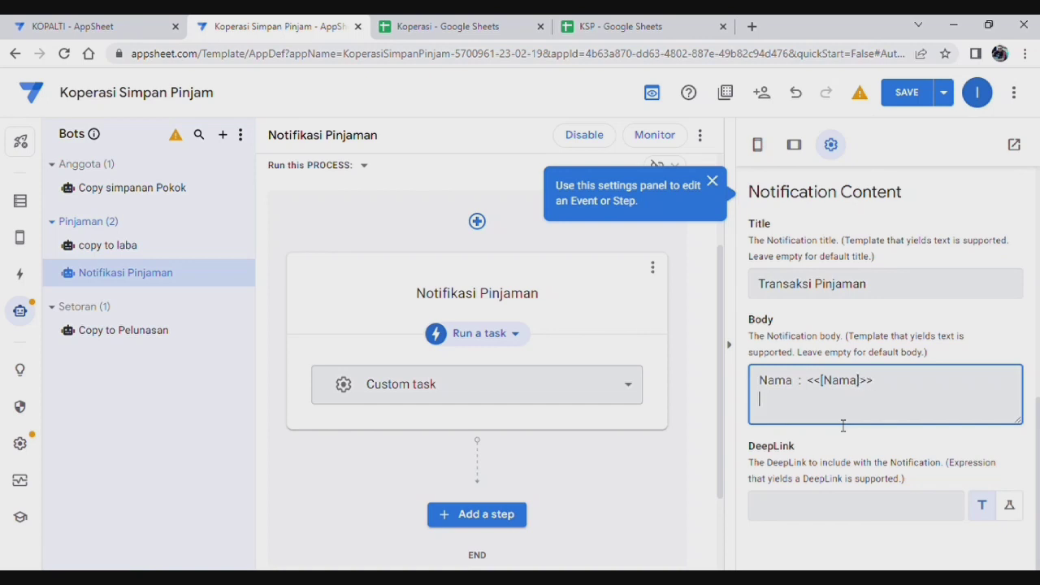
{"action": "type", "text": "Jml    :  <<[Jml Pinjaman"}
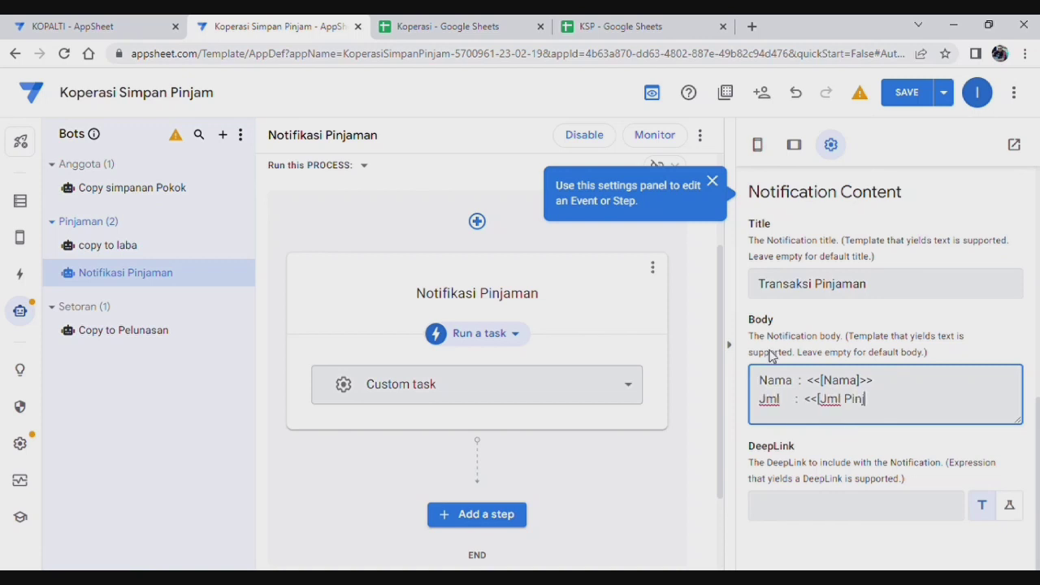
{"action": "type", "text": "]>>"}
{"action": "left_click", "coordinate": [916, 518]}
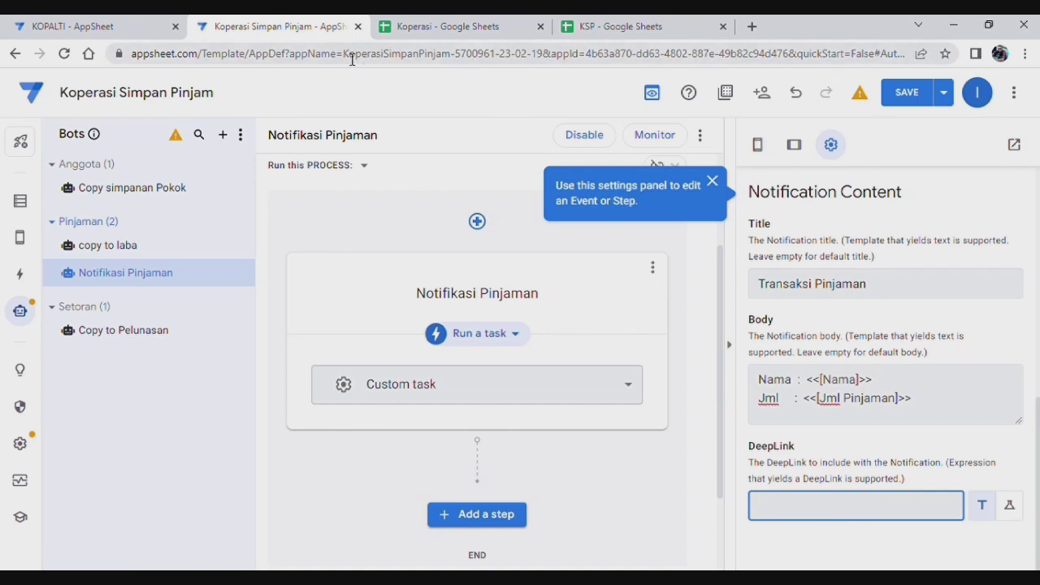
Step: Copy the app name from the address bar and enter Linktoapp(app name) as the DeepLink
{"action": "left_click_drag", "start_coordinate": [345, 55], "coordinate": [503, 66]}
{"action": "key", "text": "ctrl+c"}
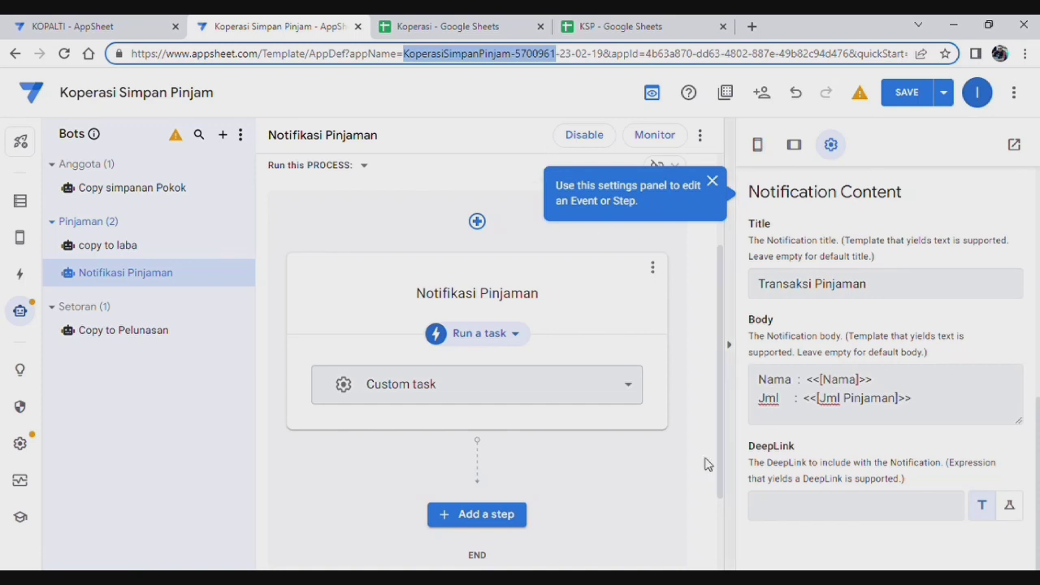
{"action": "left_click", "coordinate": [870, 512]}
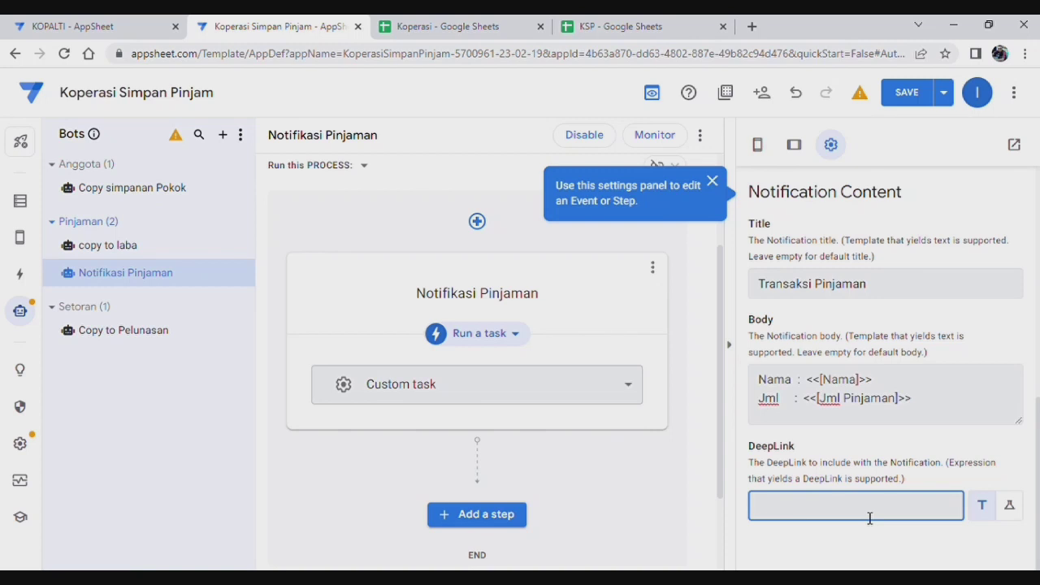
{"action": "type", "text": "Linktoapp("}
{"action": "key", "text": "ctrl+v"}
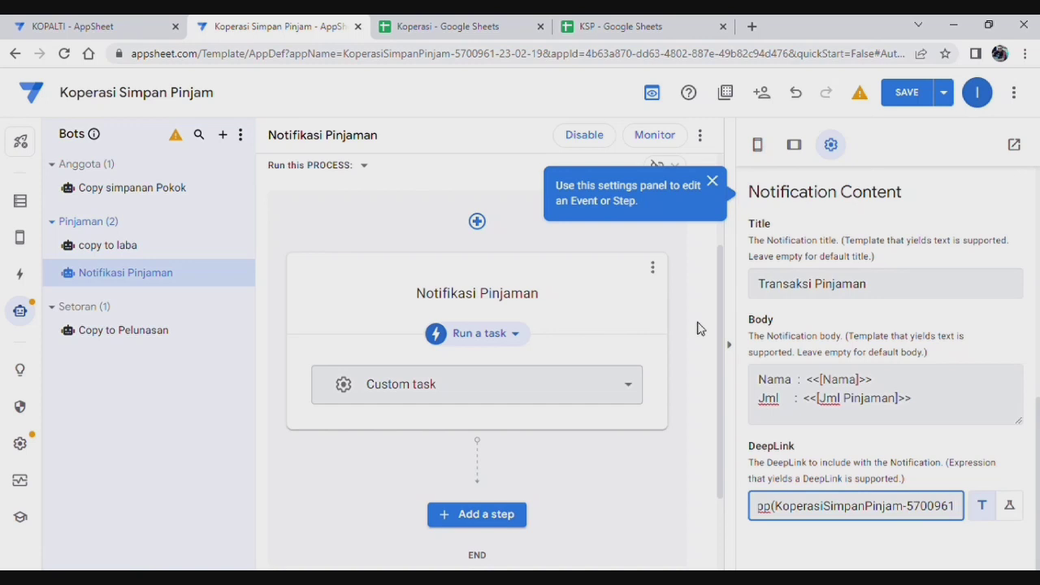
{"action": "type", "text": ")"}
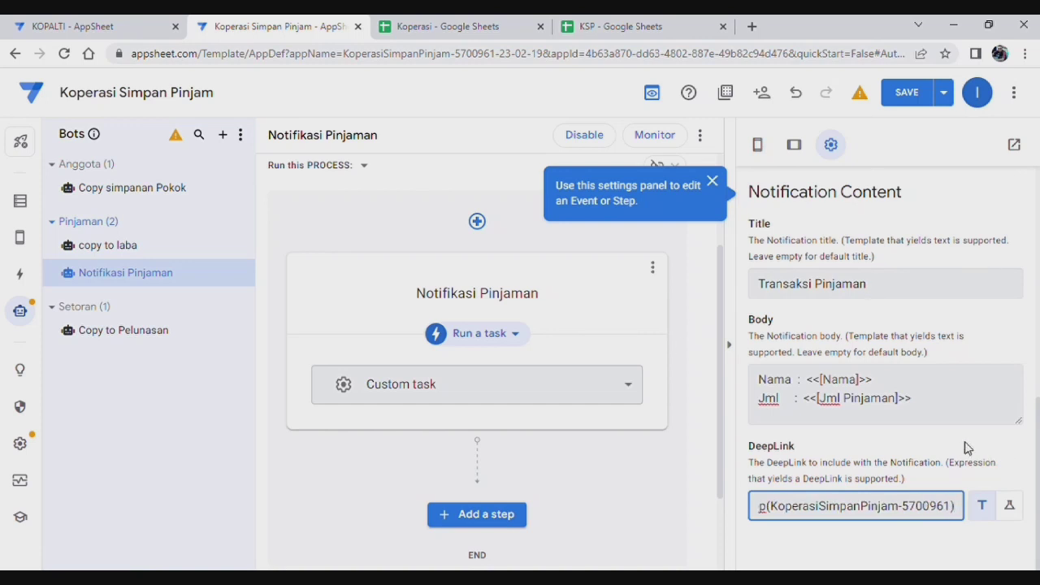
{"action": "left_click", "coordinate": [965, 448]}
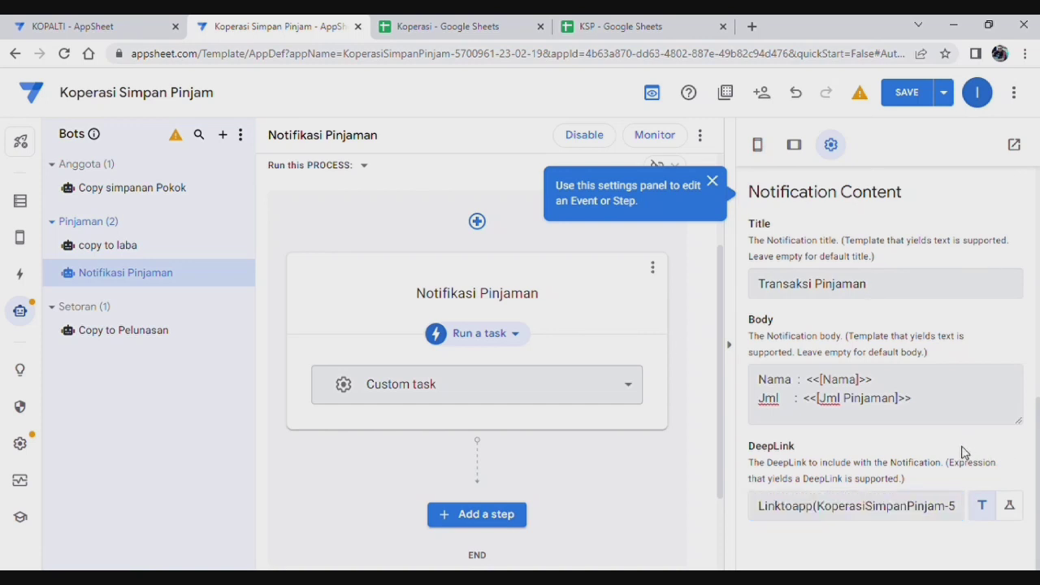
{"action": "left_click", "coordinate": [844, 505]}
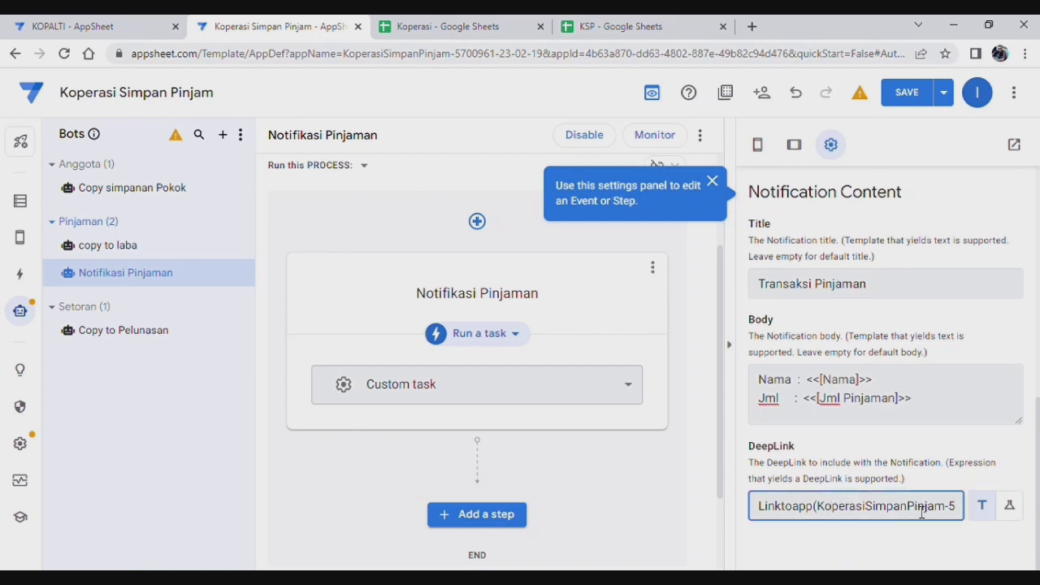
{"action": "left_click", "coordinate": [934, 535]}
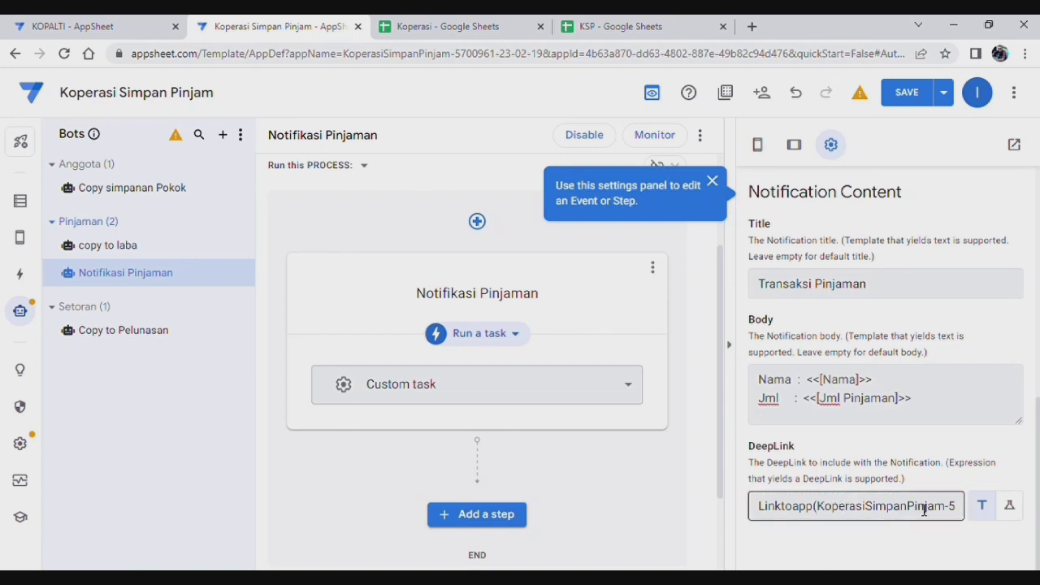
{"action": "left_click", "coordinate": [924, 510]}
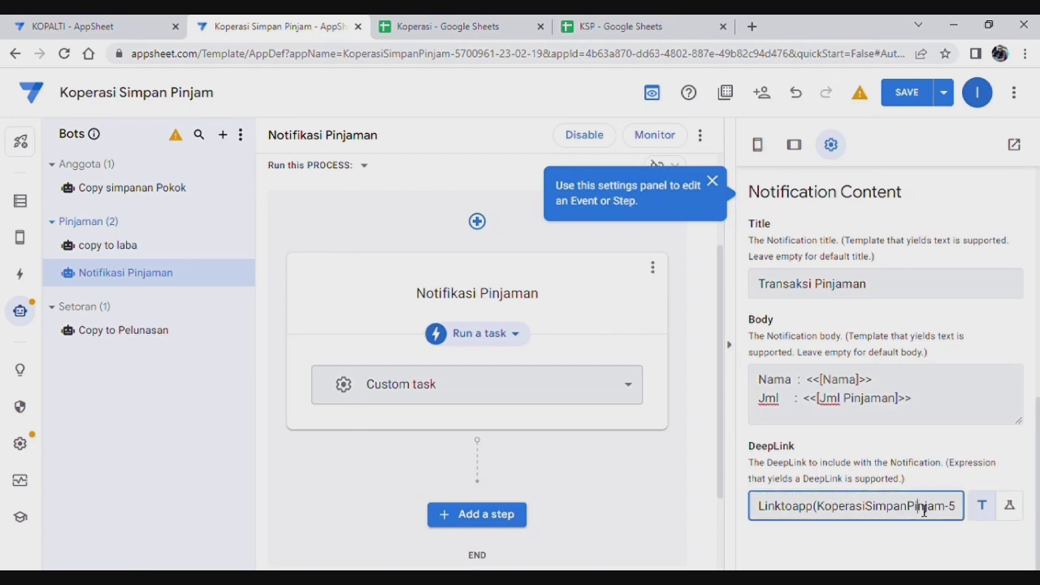
{"action": "left_click", "coordinate": [981, 511]}
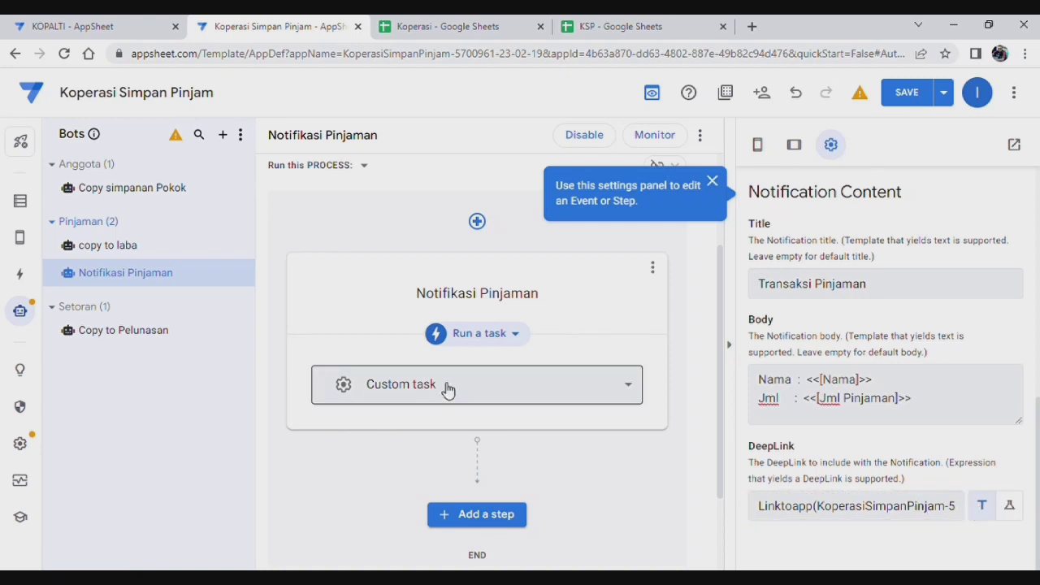
Step: Locate the DeepLink error and change it to Linktoapp("KoperasiSimpanPinjam-5700961") with quotes
{"action": "left_click", "coordinate": [910, 94]}
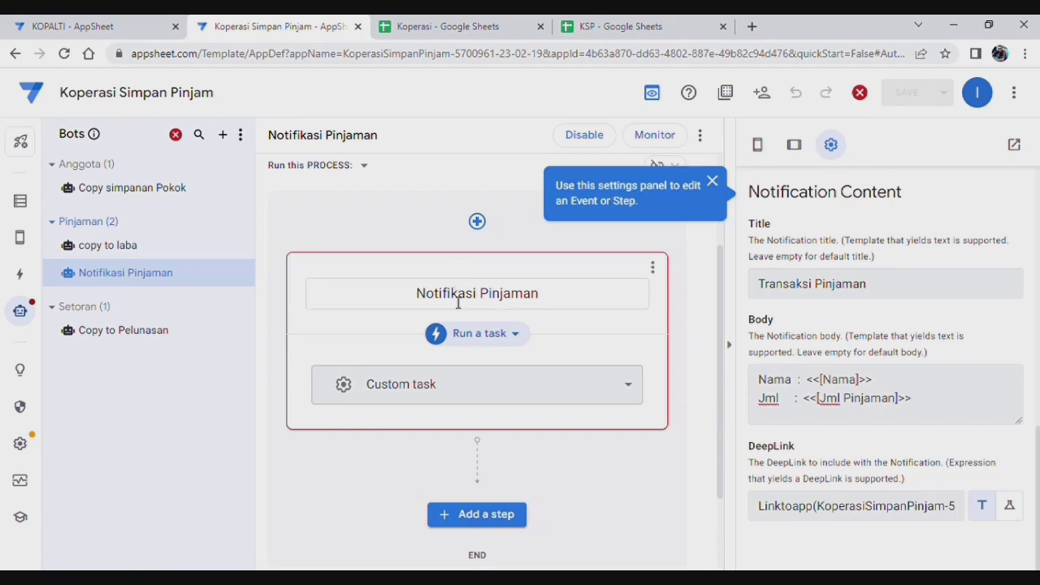
{"action": "left_click", "coordinate": [860, 92]}
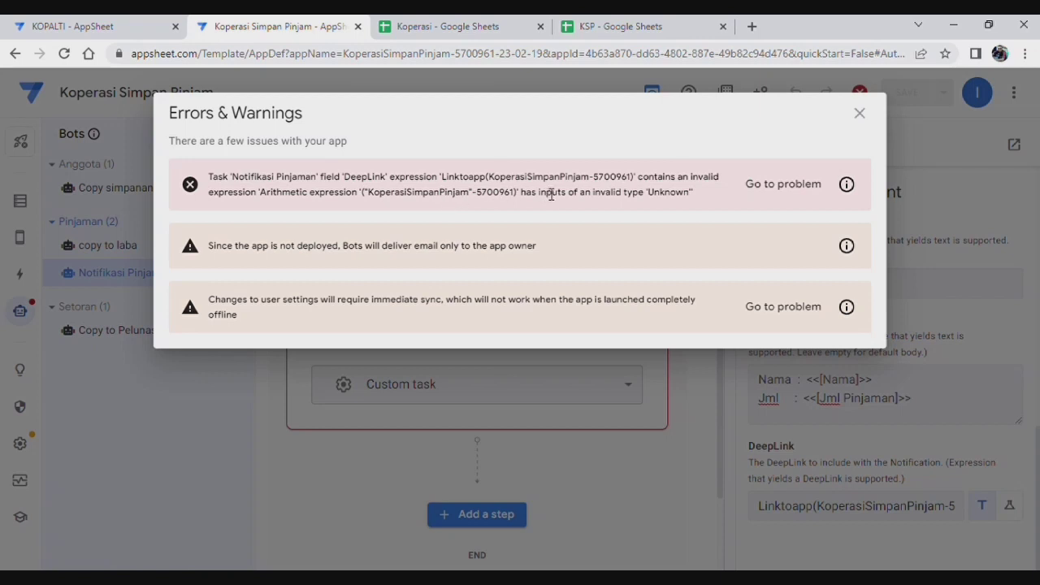
{"action": "left_click", "coordinate": [793, 193]}
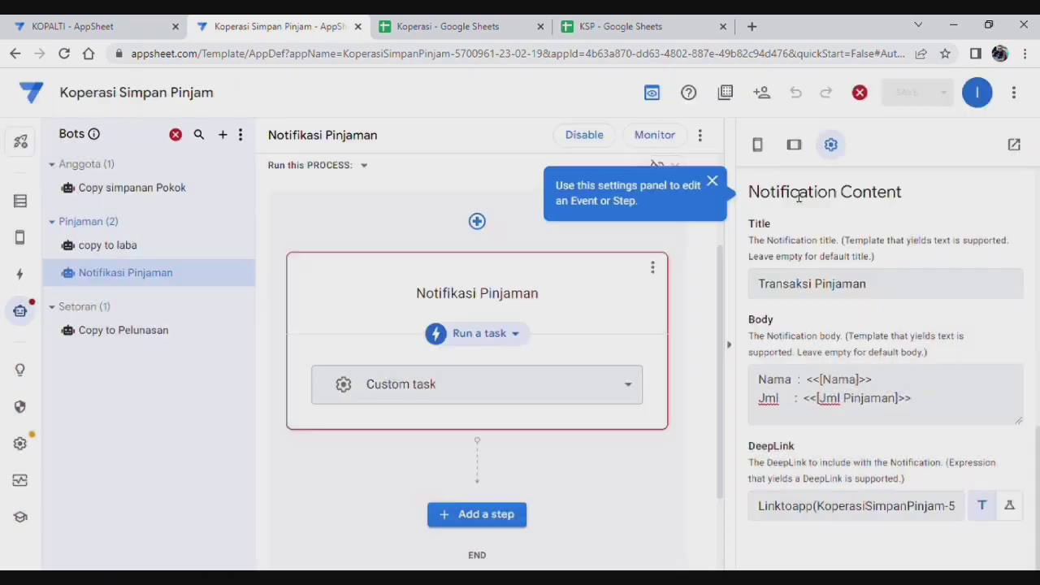
{"action": "left_click", "coordinate": [924, 502]}
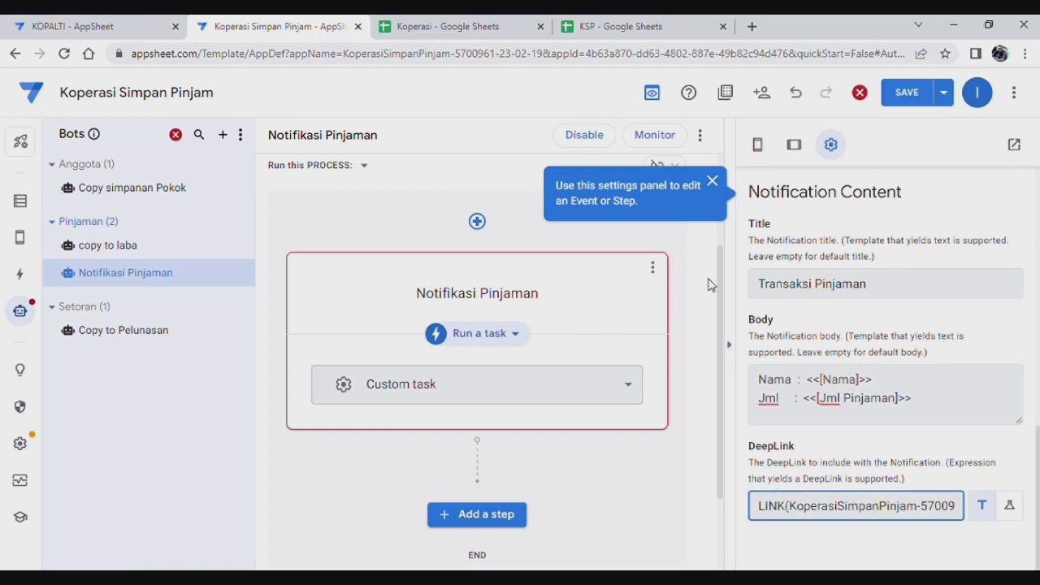
{"action": "key", "text": "End"}
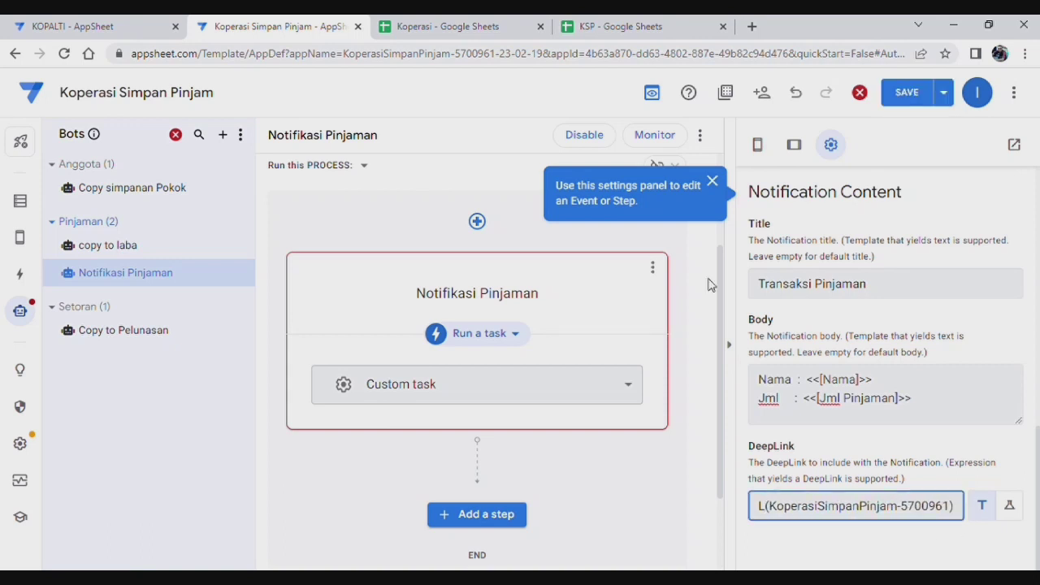
{"action": "type", "text": "inkto"}
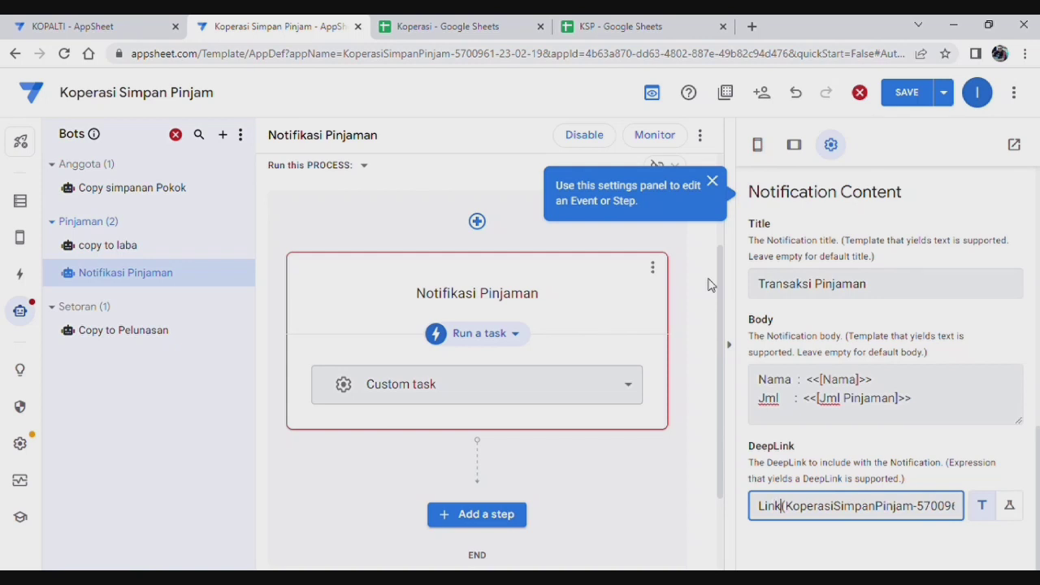
{"action": "type", "text": "app("}
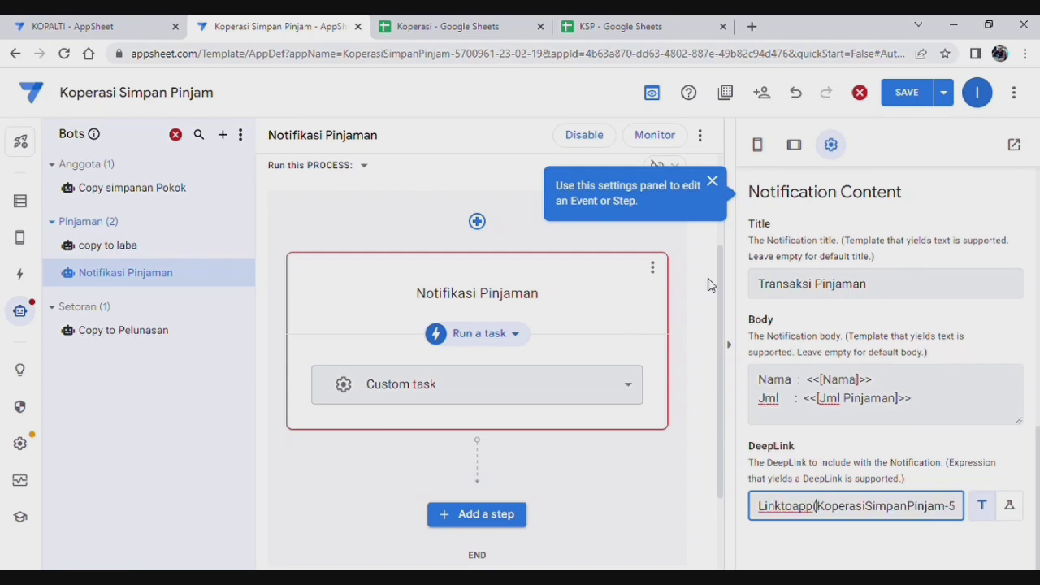
{"action": "type", "text": "\""}
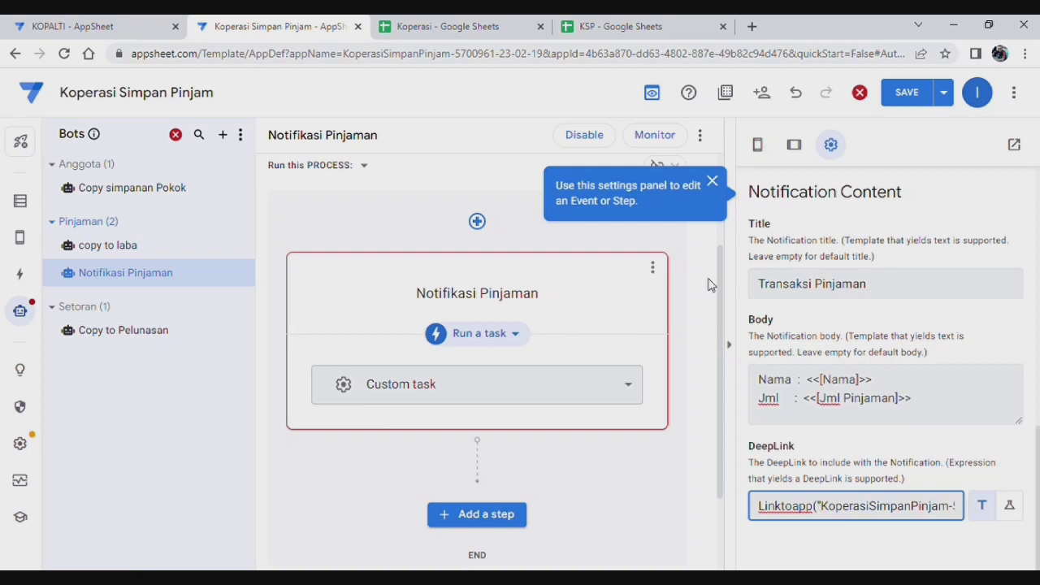
{"action": "key", "text": "End"}
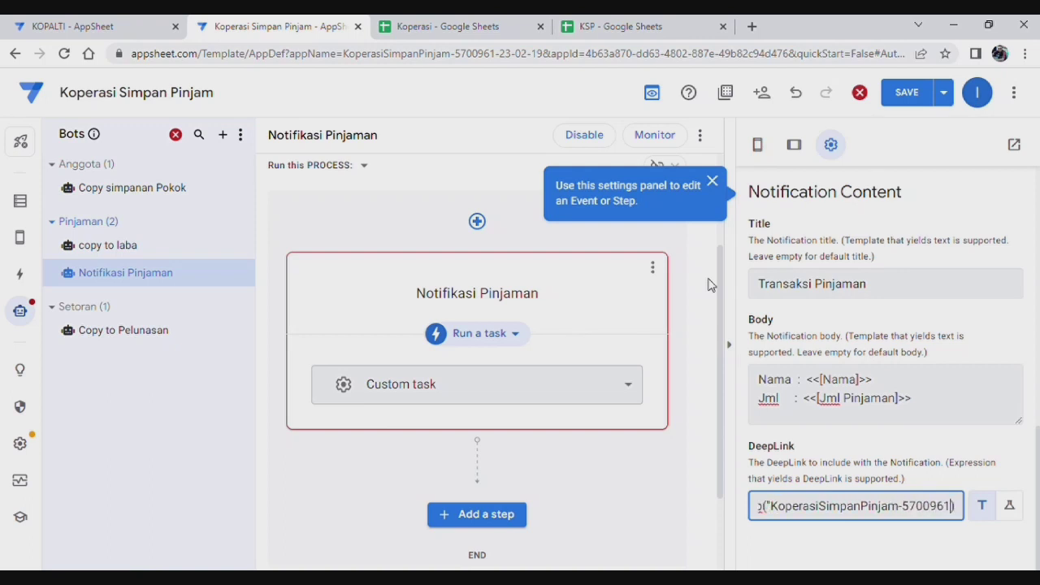
Step: Save the corrected bot and open the Views editor on the Pinjaman Anggota view
{"action": "left_click", "coordinate": [990, 330]}
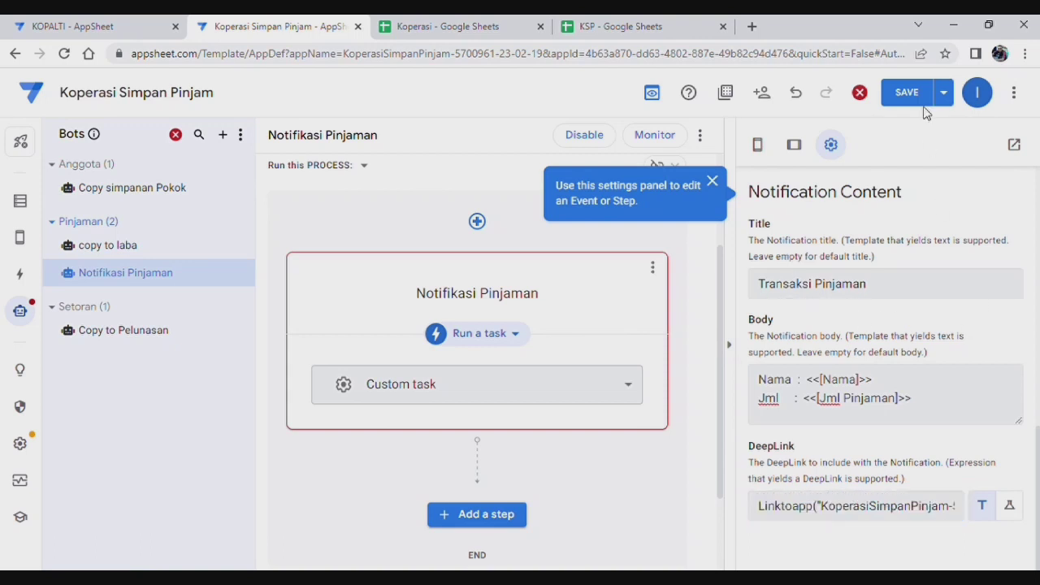
{"action": "left_click", "coordinate": [917, 96]}
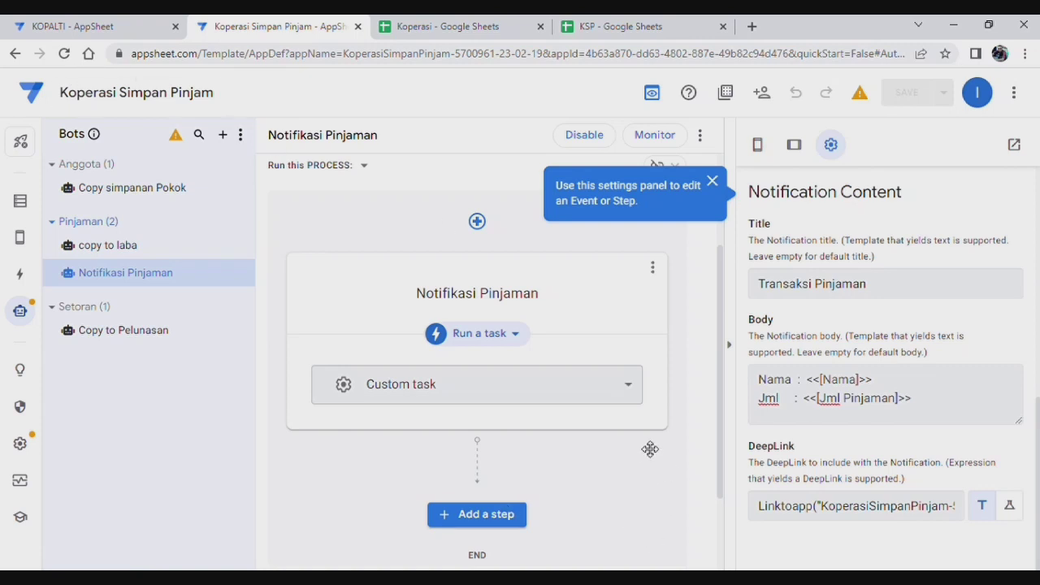
{"action": "mouse_move", "coordinate": [29, 235]}
{"action": "left_click", "coordinate": [25, 239]}
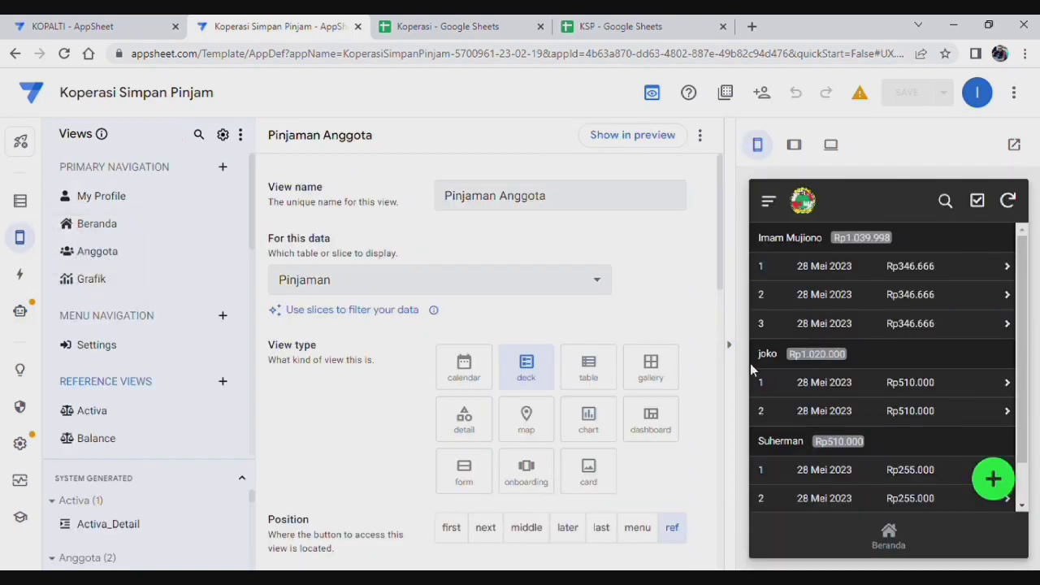
Step: Log into the preview with the member's username and password, then open Pinjaman Anggota
{"action": "left_click", "coordinate": [888, 540]}
{"action": "left_click", "coordinate": [853, 342]}
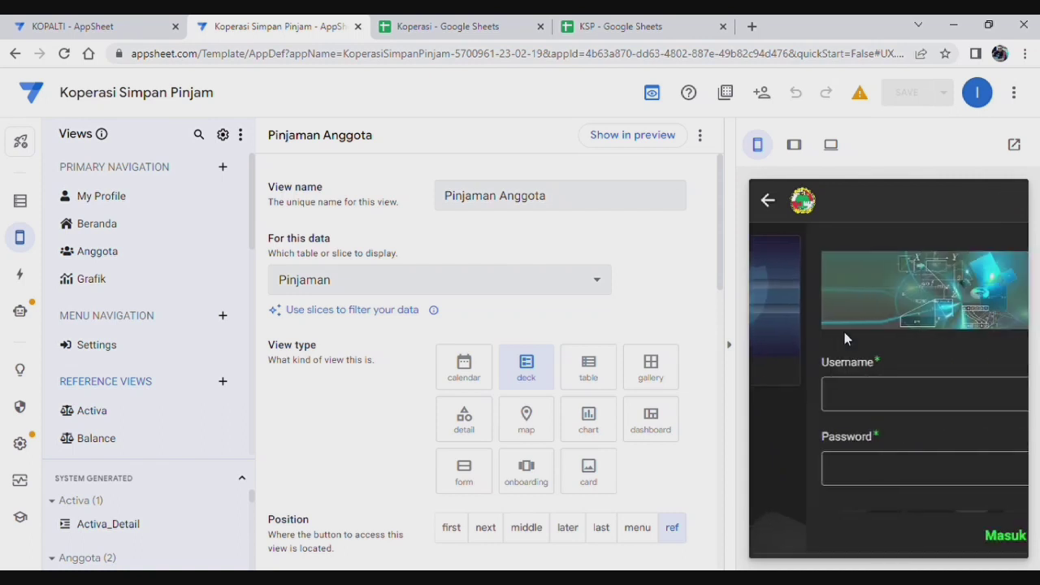
{"action": "left_click", "coordinate": [855, 387]}
{"action": "type", "text": "imam74"}
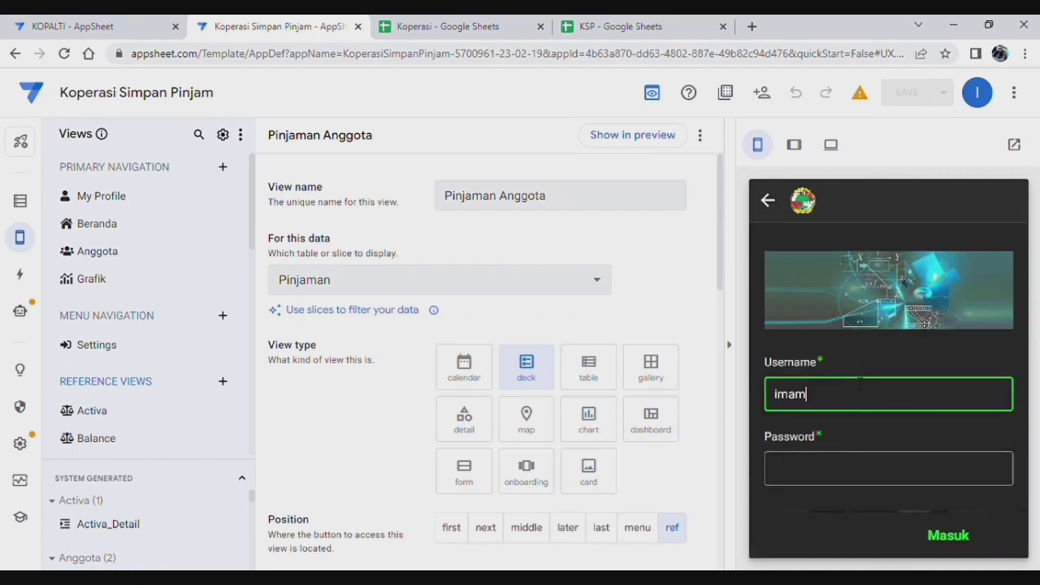
{"action": "left_click", "coordinate": [833, 475]}
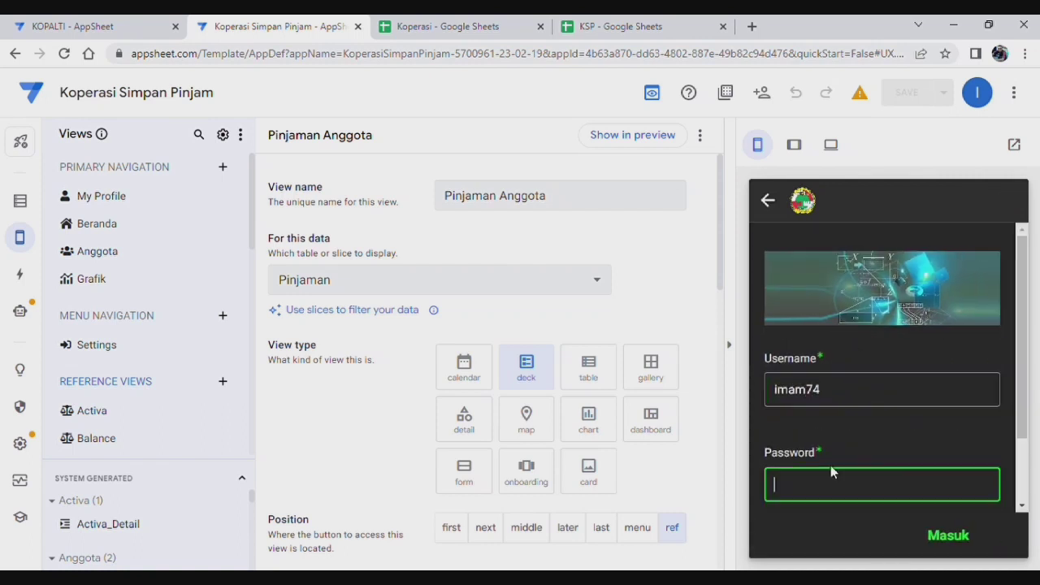
{"action": "type", "text": "123456"}
{"action": "left_click", "coordinate": [948, 536]}
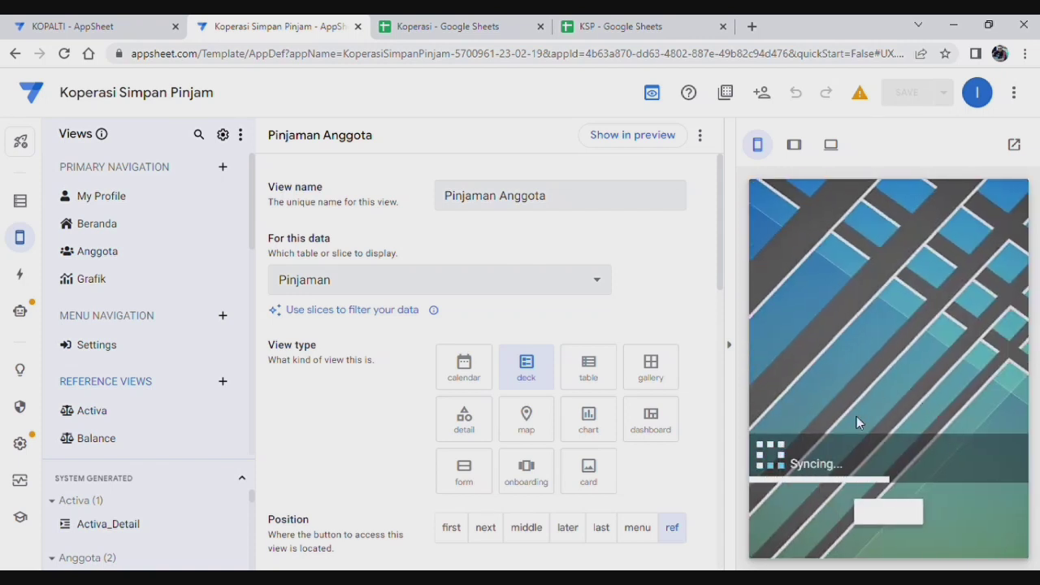
{"action": "left_click", "coordinate": [948, 333]}
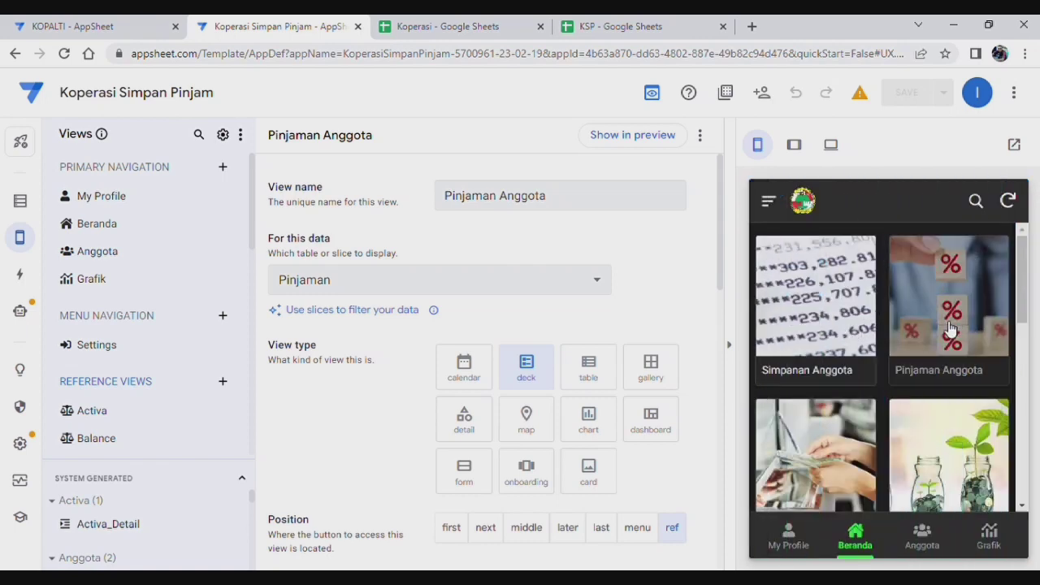
Step: Add and save a Rp300.000 loan with a 1 Bulan tenor for the chosen member
{"action": "left_click", "coordinate": [998, 483]}
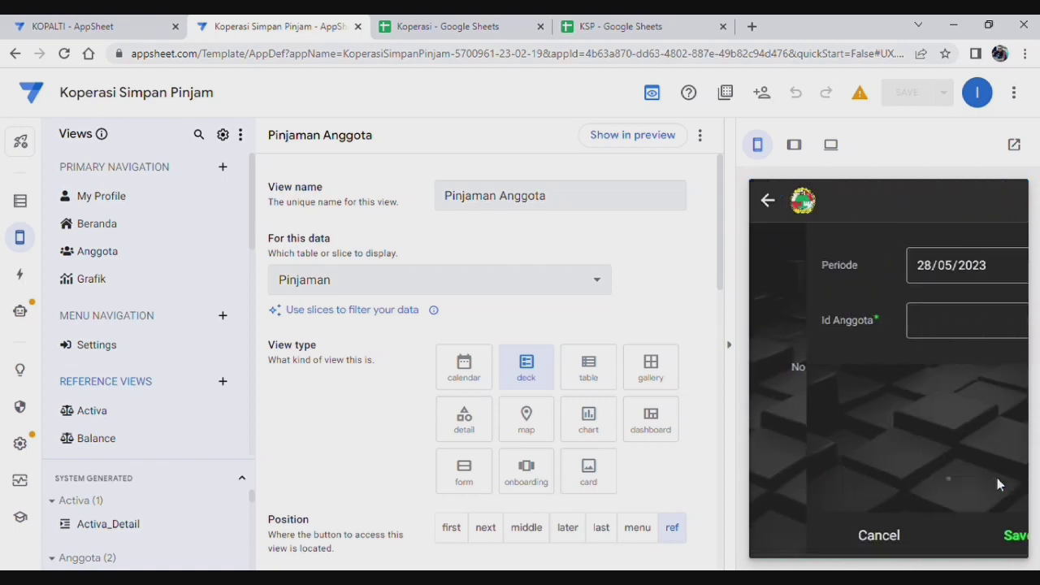
{"action": "left_click", "coordinate": [915, 327]}
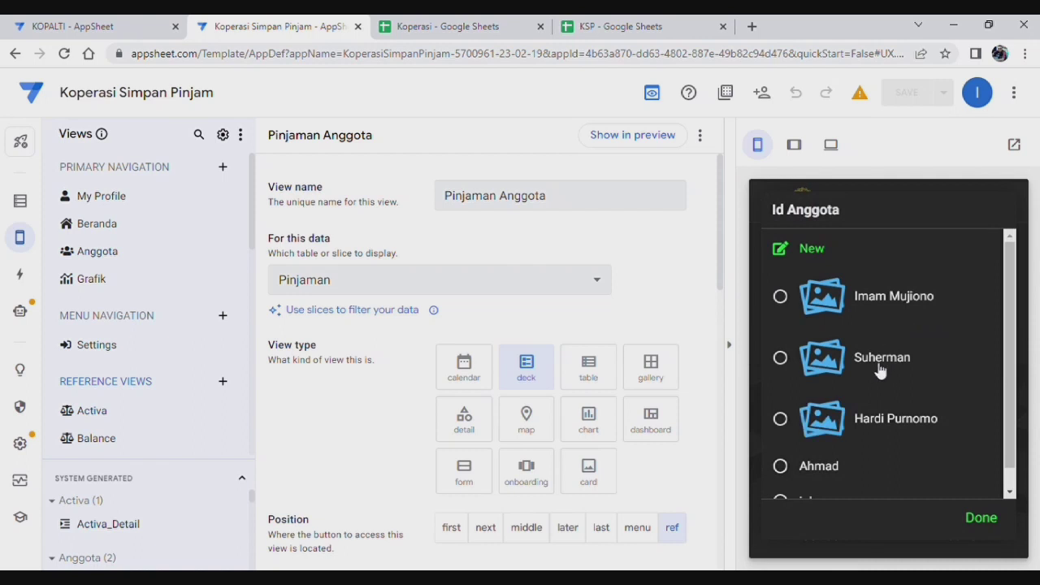
{"action": "left_click", "coordinate": [884, 363]}
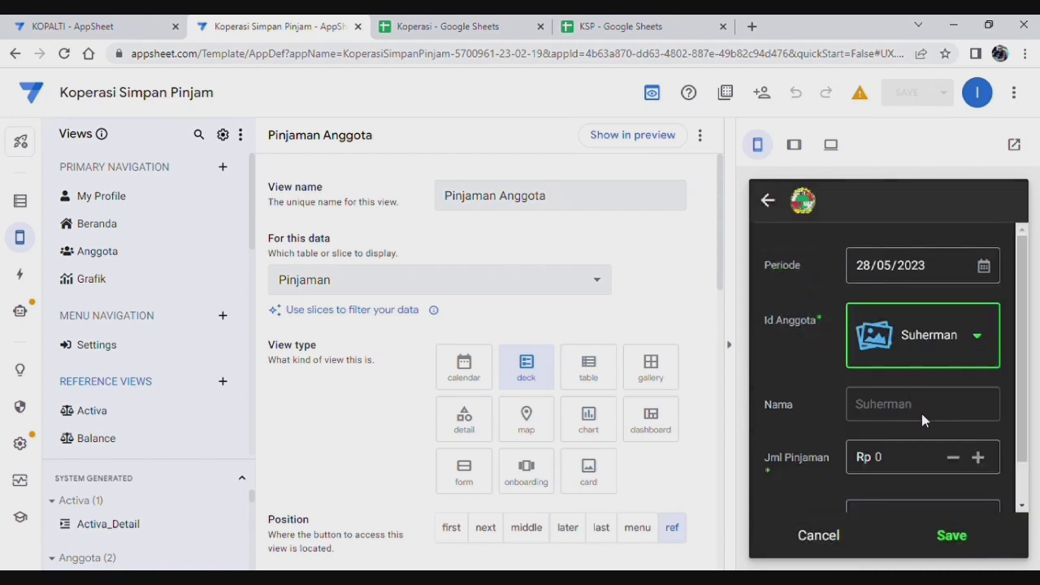
{"action": "scroll", "coordinate": [922, 418], "scroll_direction": "down", "scroll_amount": 1}
{"action": "left_click", "coordinate": [925, 411]}
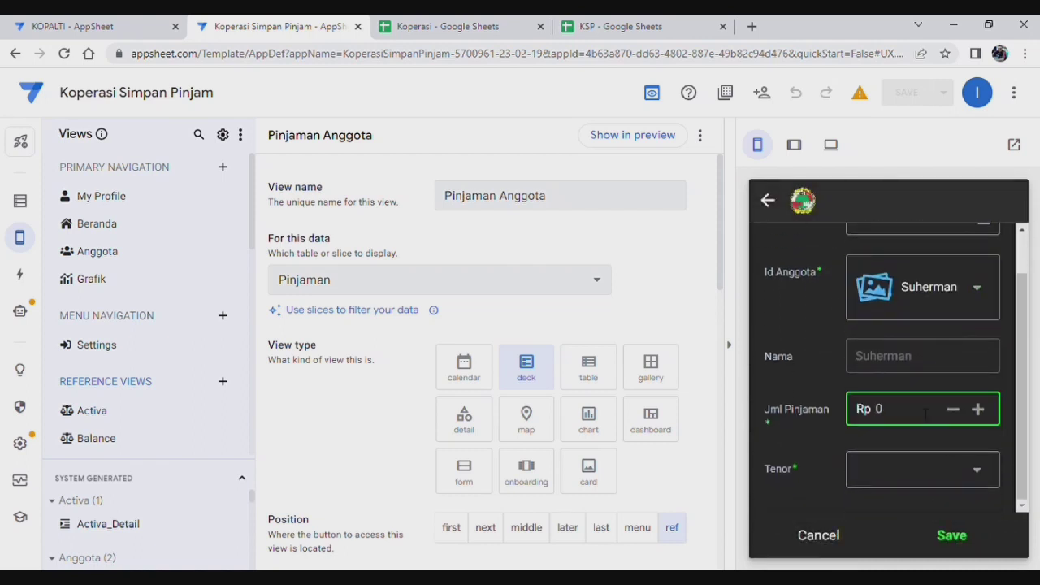
{"action": "type", "text": "300000"}
{"action": "scroll", "coordinate": [944, 381], "scroll_direction": "down", "scroll_amount": 2}
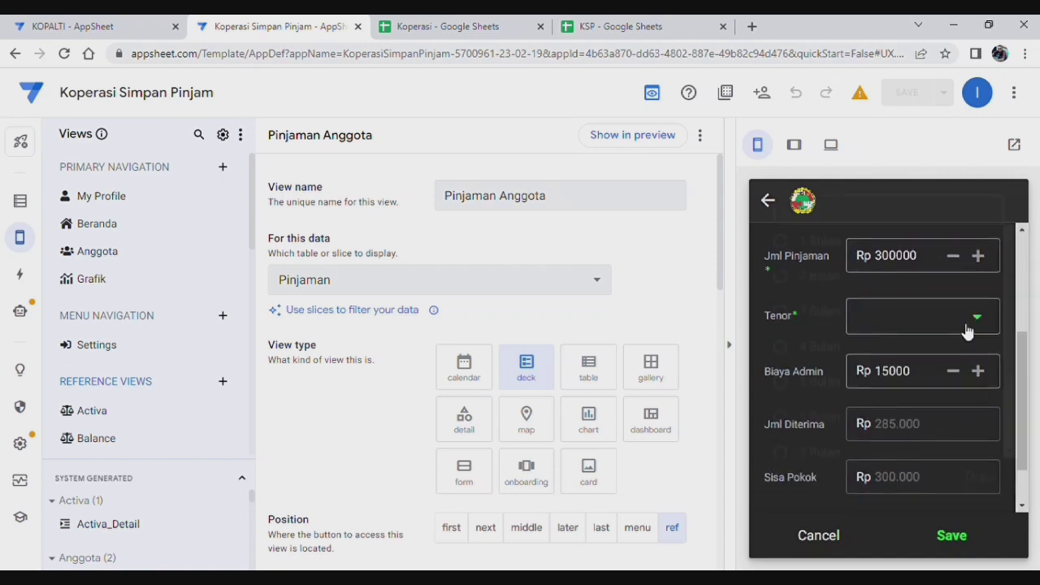
{"action": "left_click", "coordinate": [967, 325]}
{"action": "left_click", "coordinate": [818, 285]}
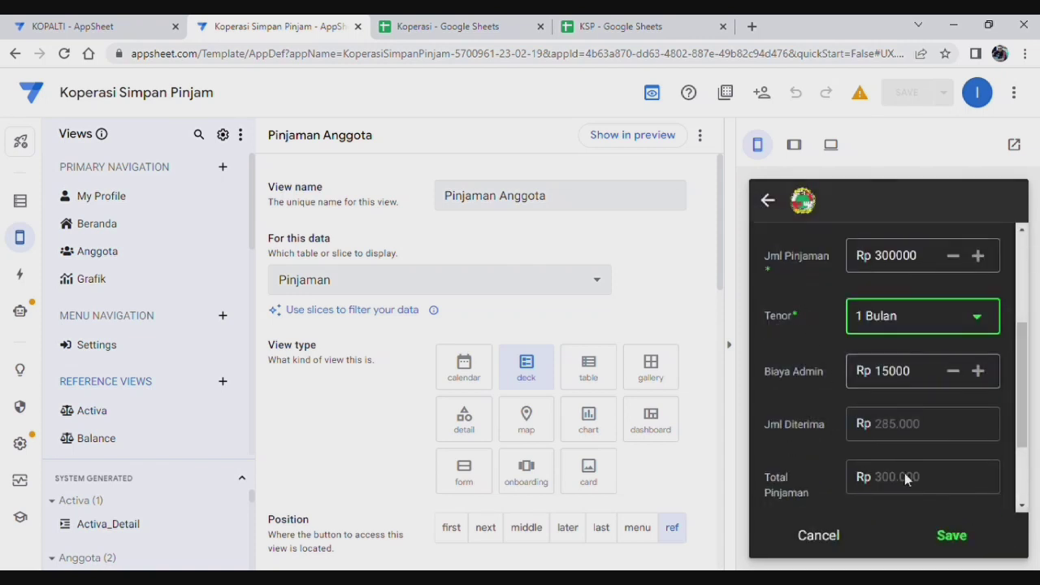
{"action": "left_click", "coordinate": [952, 537]}
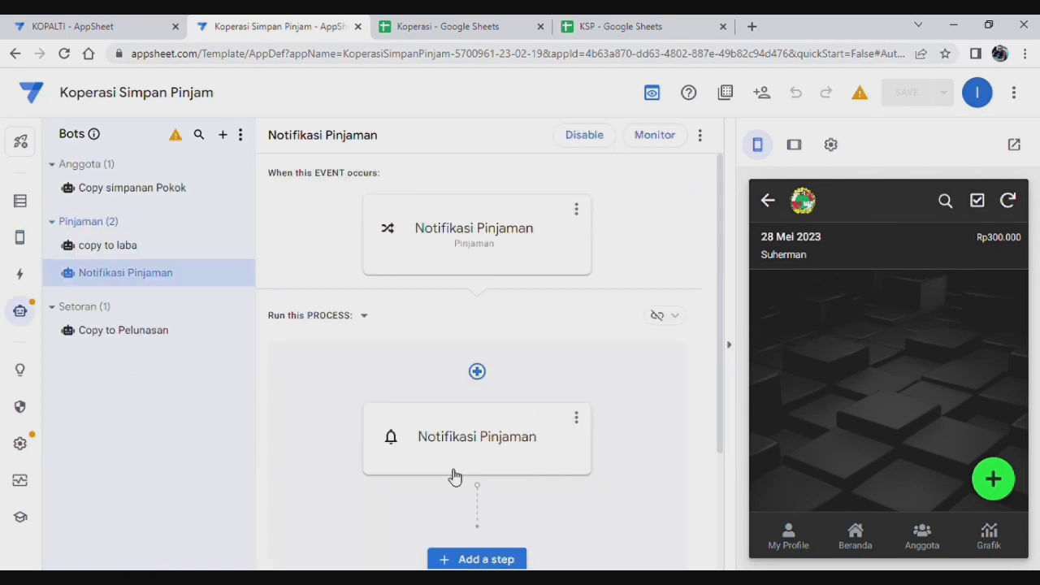
{"action": "scroll", "coordinate": [551, 356], "scroll_direction": "down", "scroll_amount": 2}
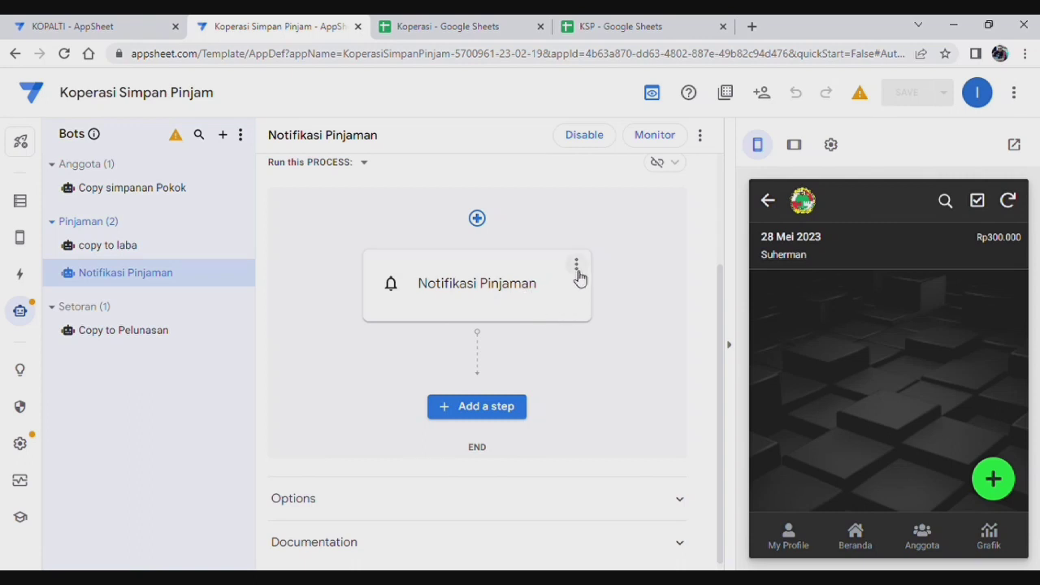
{"action": "scroll", "coordinate": [615, 293], "scroll_direction": "up", "scroll_amount": 2}
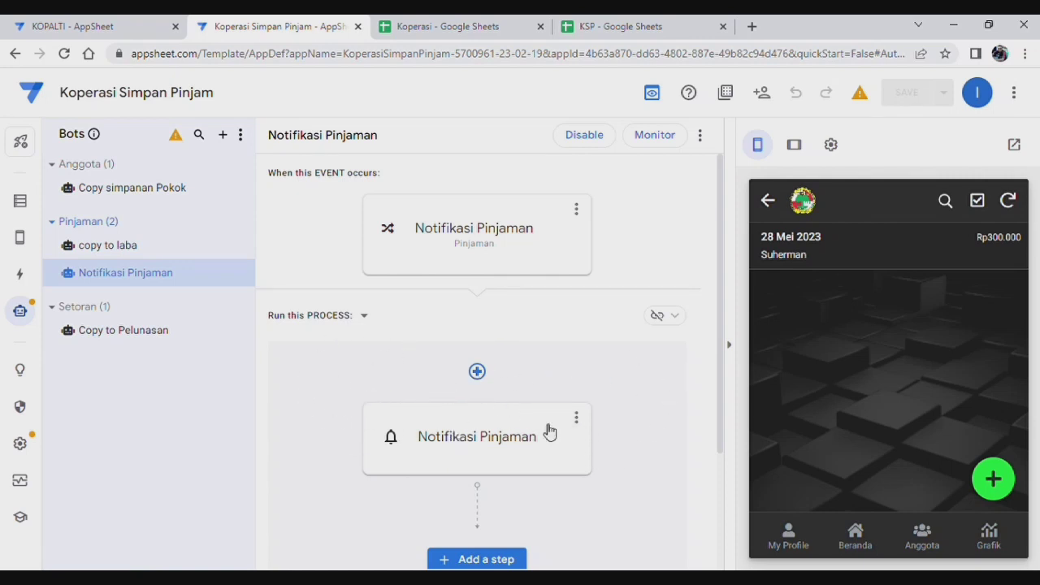
{"action": "scroll", "coordinate": [415, 365], "scroll_direction": "down", "scroll_amount": 2}
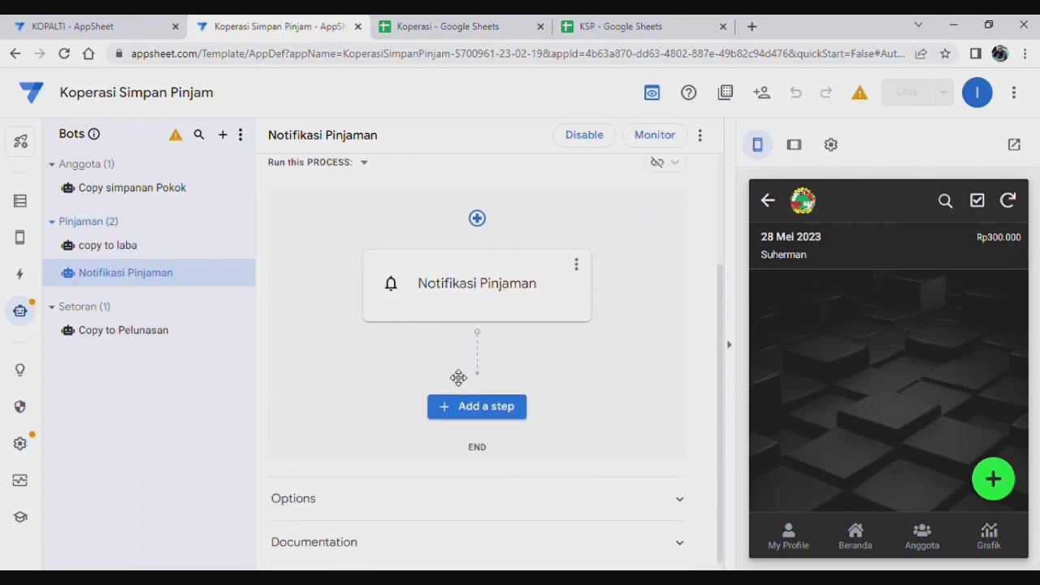
{"action": "scroll", "coordinate": [455, 370], "scroll_direction": "up", "scroll_amount": 2}
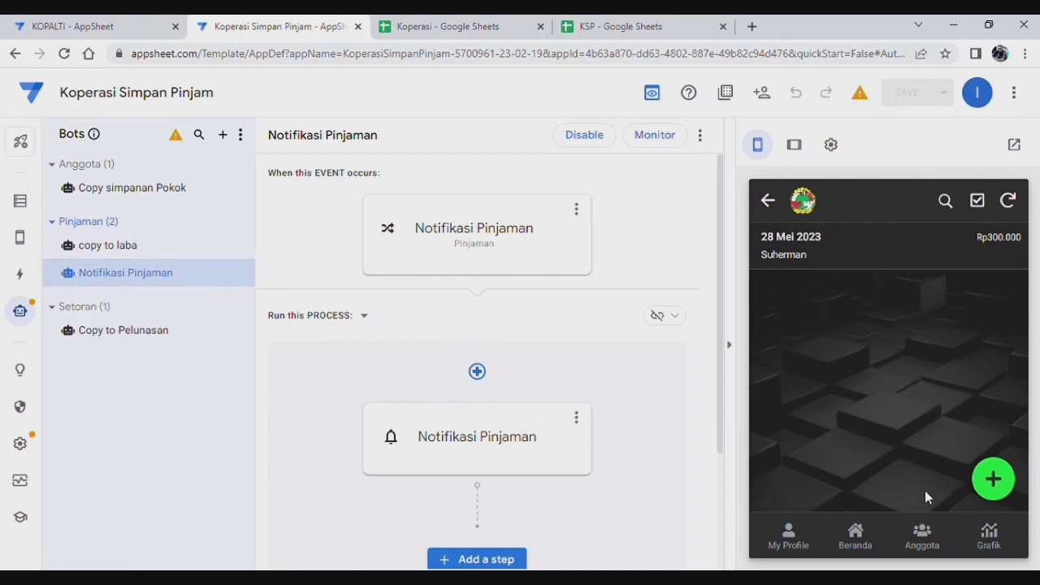
Step: Browse the Simpanan, Pinjaman, Setoran and Laba lists in the preview, returning home each time
{"action": "left_click", "coordinate": [857, 546]}
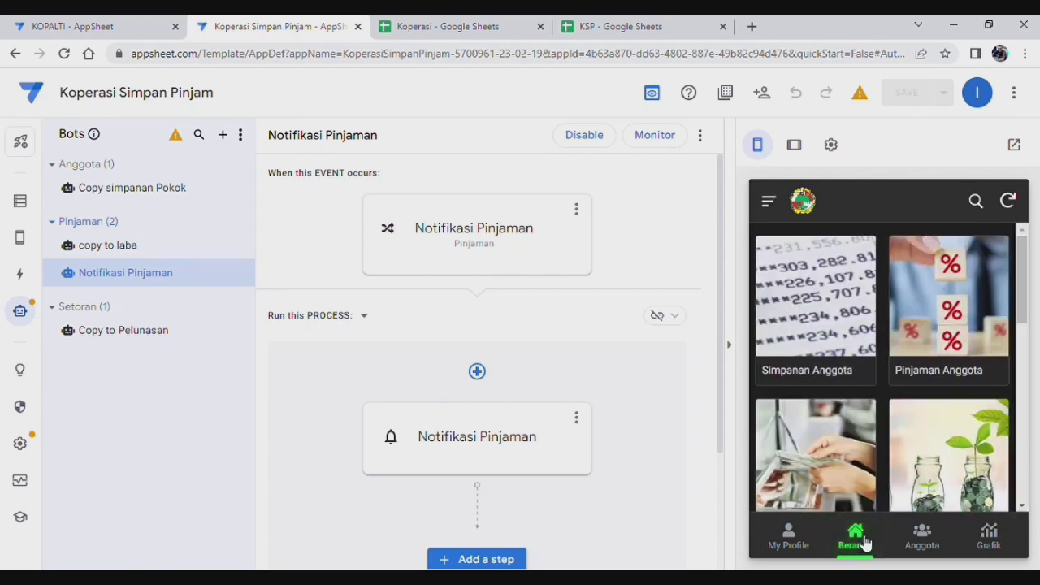
{"action": "left_click", "coordinate": [847, 317]}
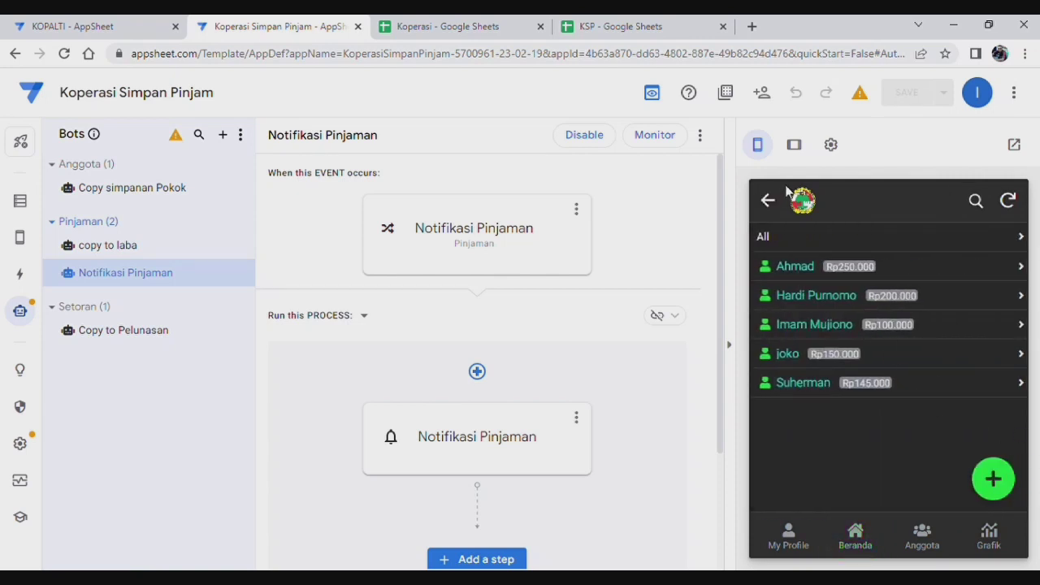
{"action": "left_click", "coordinate": [769, 204]}
{"action": "left_click", "coordinate": [945, 294]}
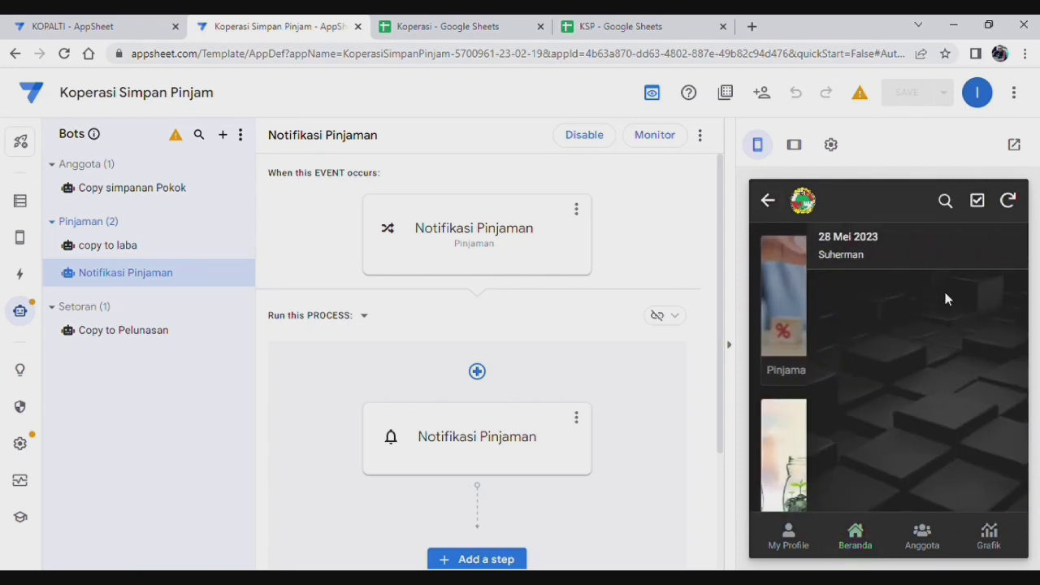
{"action": "left_click", "coordinate": [758, 197]}
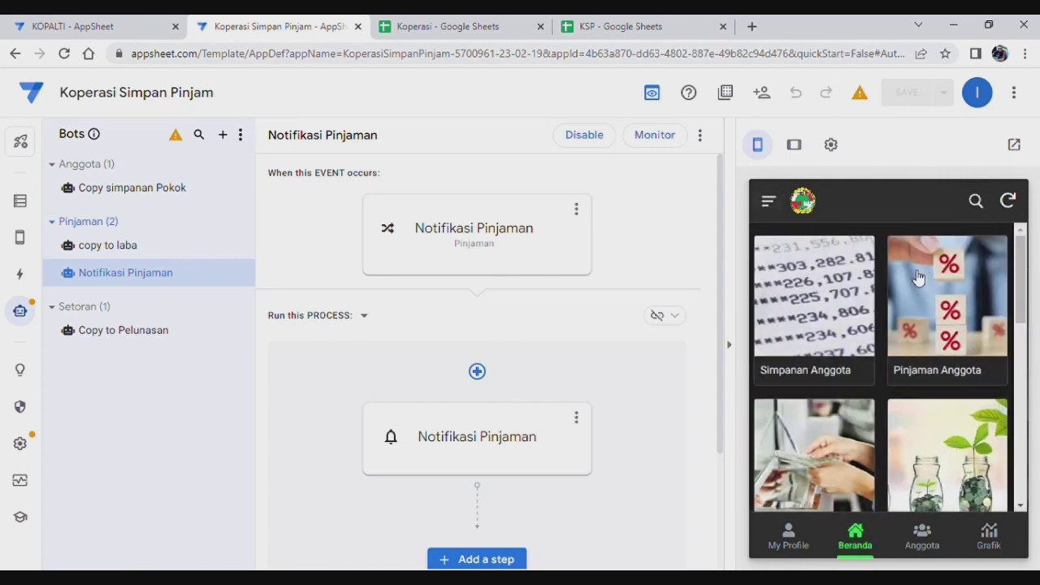
{"action": "scroll", "coordinate": [878, 409], "scroll_direction": "down", "scroll_amount": 3}
{"action": "left_click", "coordinate": [817, 325]}
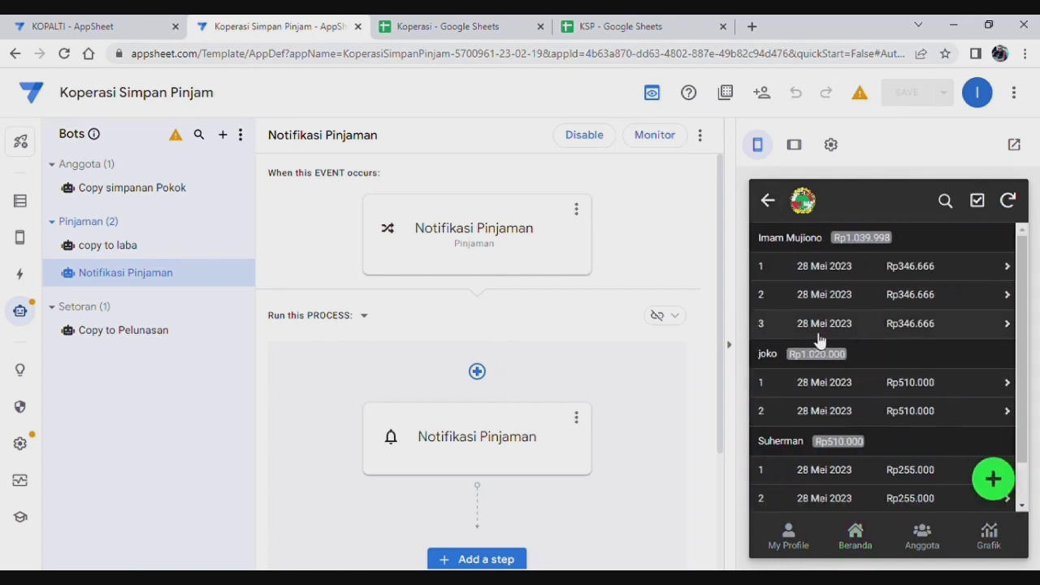
{"action": "left_click", "coordinate": [769, 204]}
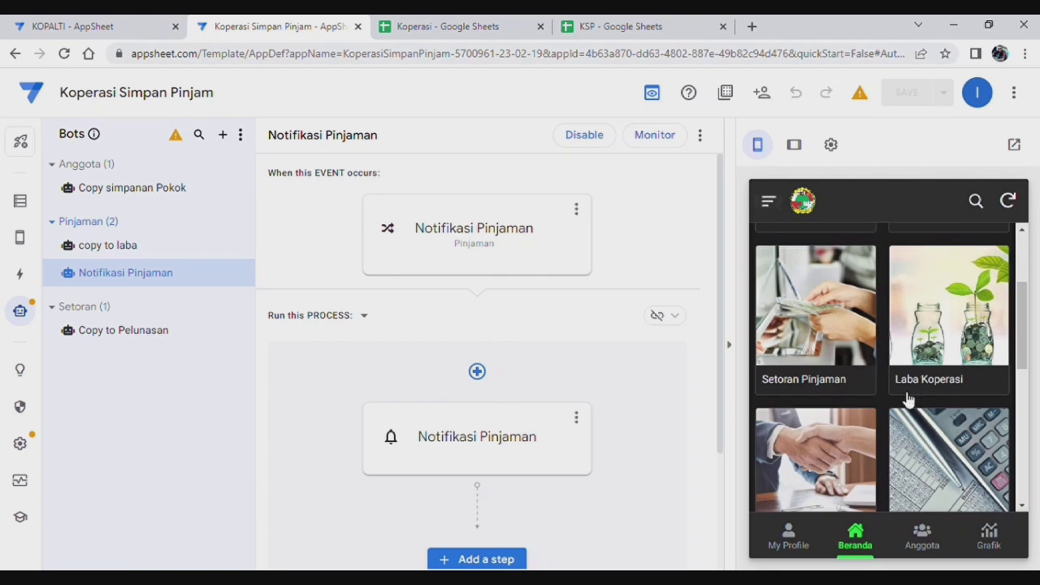
{"action": "scroll", "coordinate": [902, 390], "scroll_direction": "down", "scroll_amount": 2}
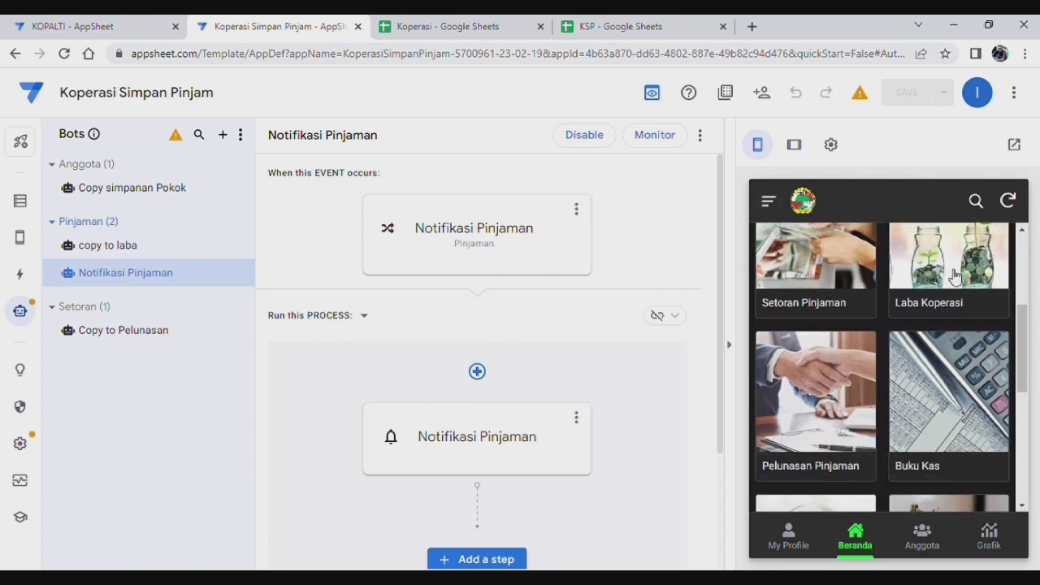
{"action": "left_click", "coordinate": [957, 277]}
{"action": "left_click", "coordinate": [769, 204]}
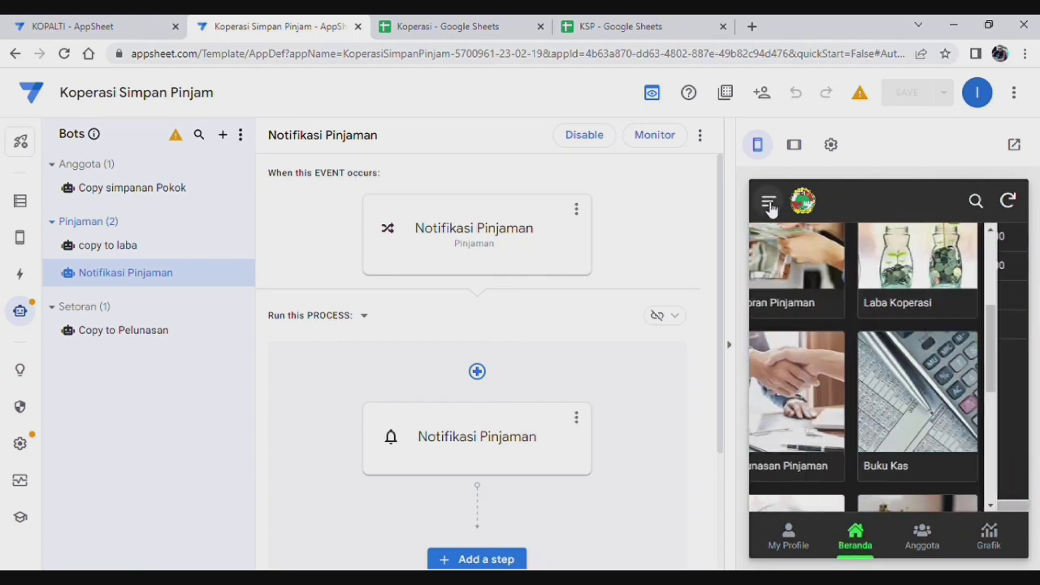
{"action": "scroll", "coordinate": [902, 337], "scroll_direction": "up", "scroll_amount": 3}
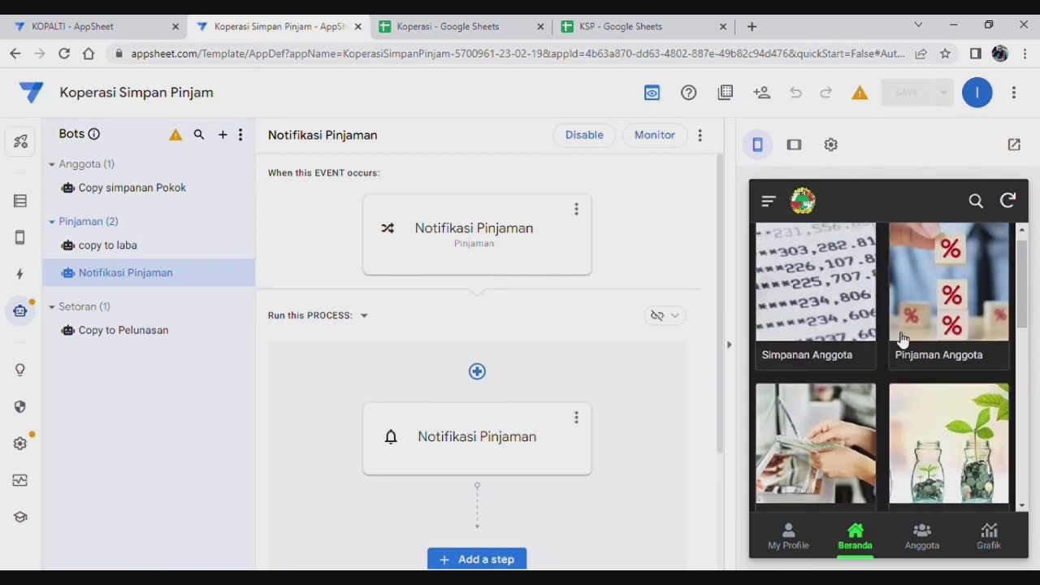
Step: View the 28 Mei 2023 loan record, then the first member's Pelunasan Pinjaman record
{"action": "left_click", "coordinate": [957, 294]}
{"action": "left_click", "coordinate": [878, 263]}
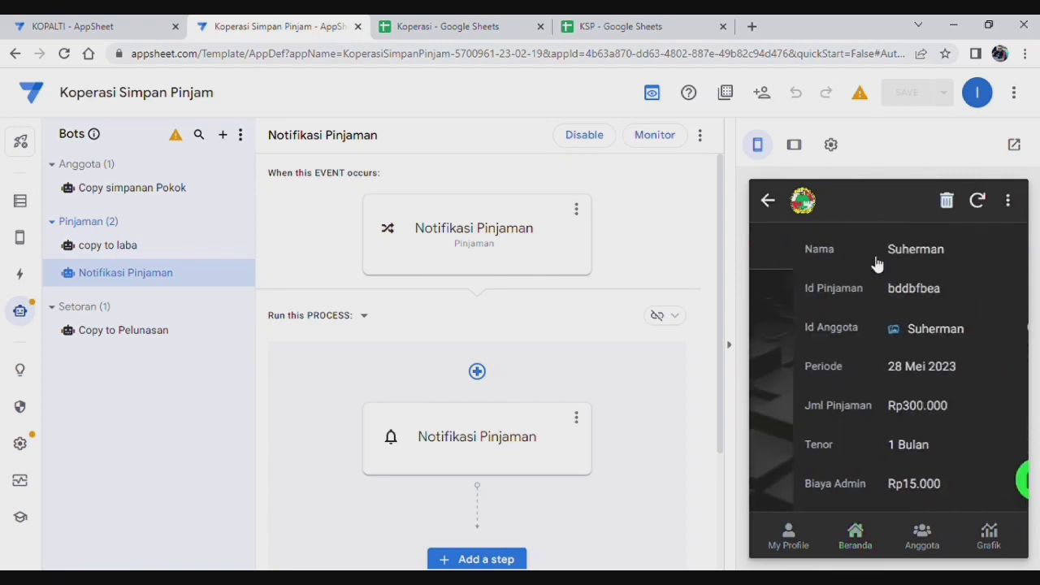
{"action": "left_click", "coordinate": [770, 203]}
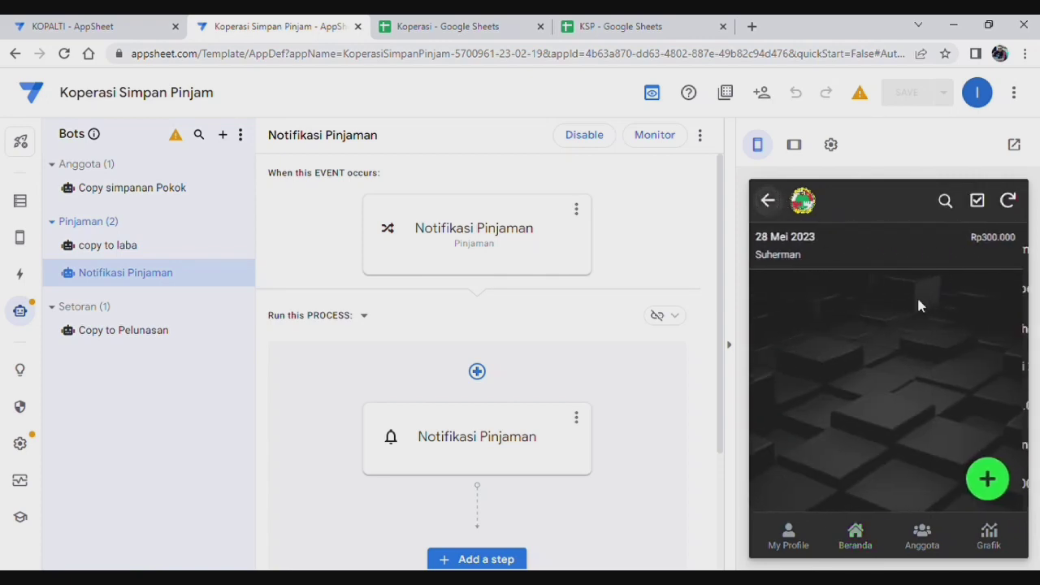
{"action": "left_click", "coordinate": [784, 209]}
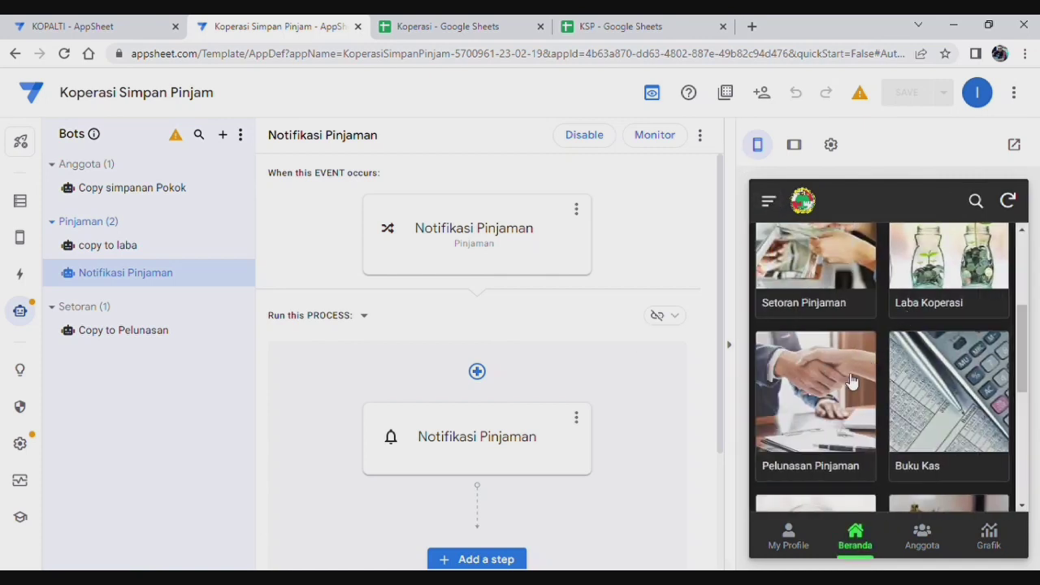
{"action": "left_click", "coordinate": [829, 390]}
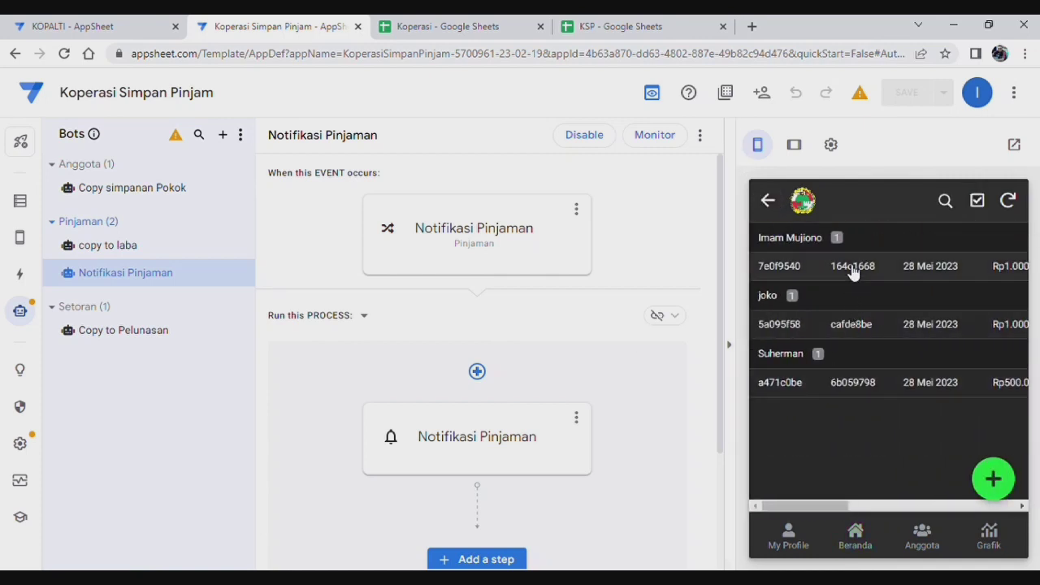
{"action": "left_click", "coordinate": [853, 269]}
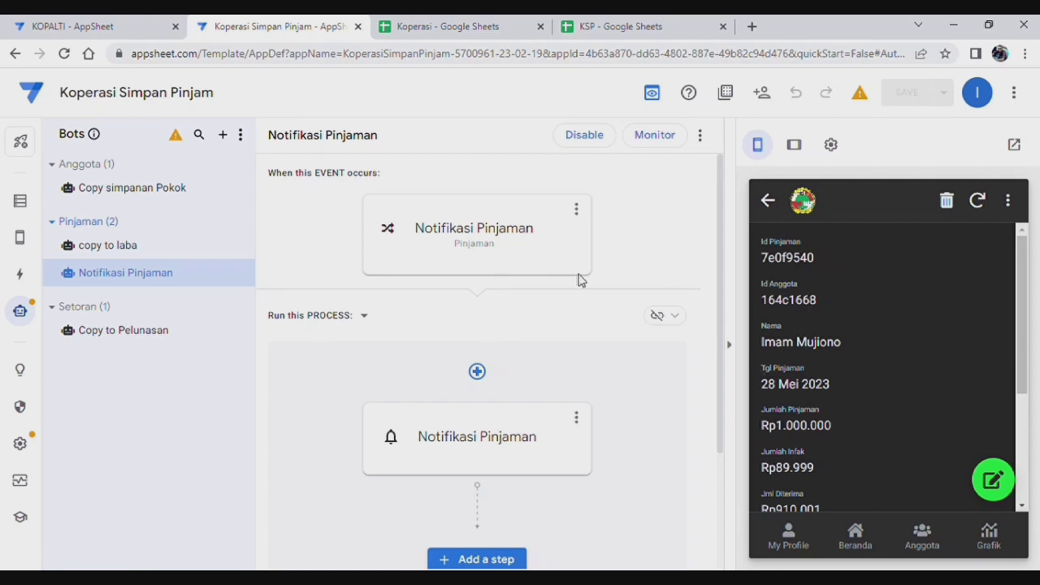
Step: Set the Data Simpanan_Detail view's display mode to Side-by-side
{"action": "left_click", "coordinate": [31, 244]}
{"action": "scroll", "coordinate": [472, 371], "scroll_direction": "down", "scroll_amount": 5}
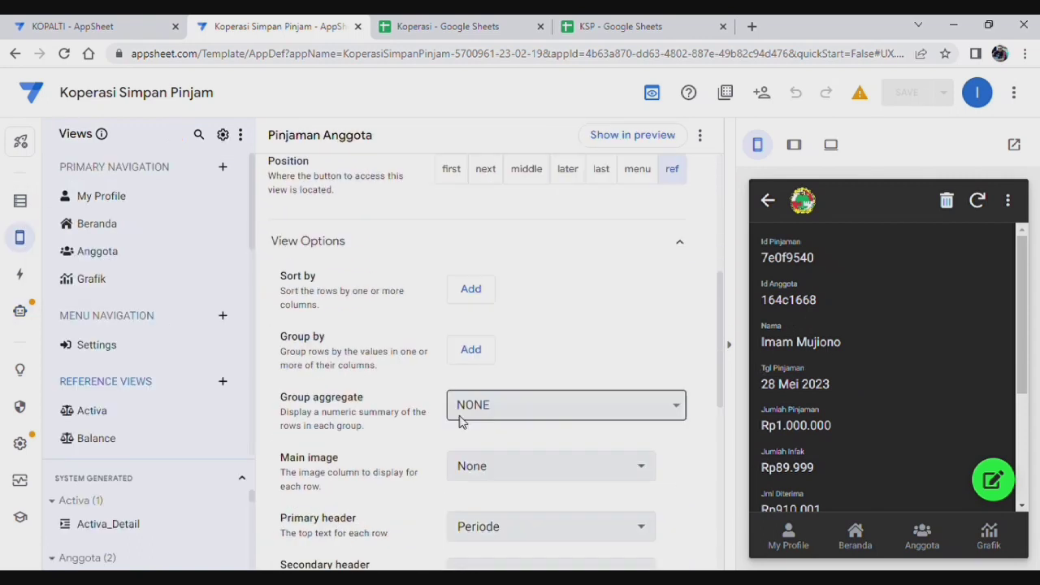
{"action": "scroll", "coordinate": [461, 414], "scroll_direction": "down", "scroll_amount": 3}
{"action": "scroll", "coordinate": [171, 368], "scroll_direction": "down", "scroll_amount": 3}
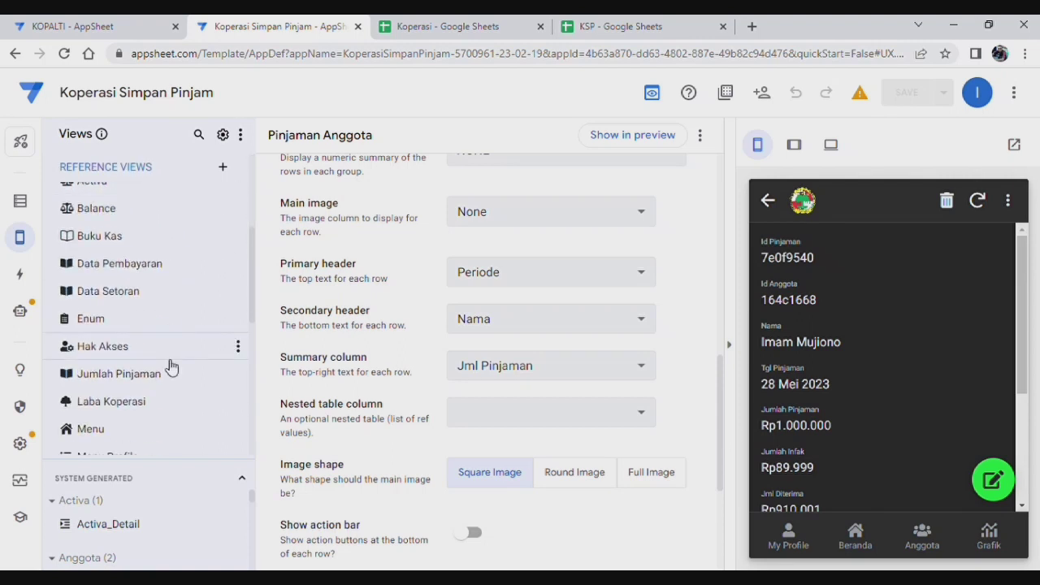
{"action": "scroll", "coordinate": [171, 367], "scroll_direction": "down", "scroll_amount": 2}
{"action": "scroll", "coordinate": [170, 367], "scroll_direction": "down", "scroll_amount": 3}
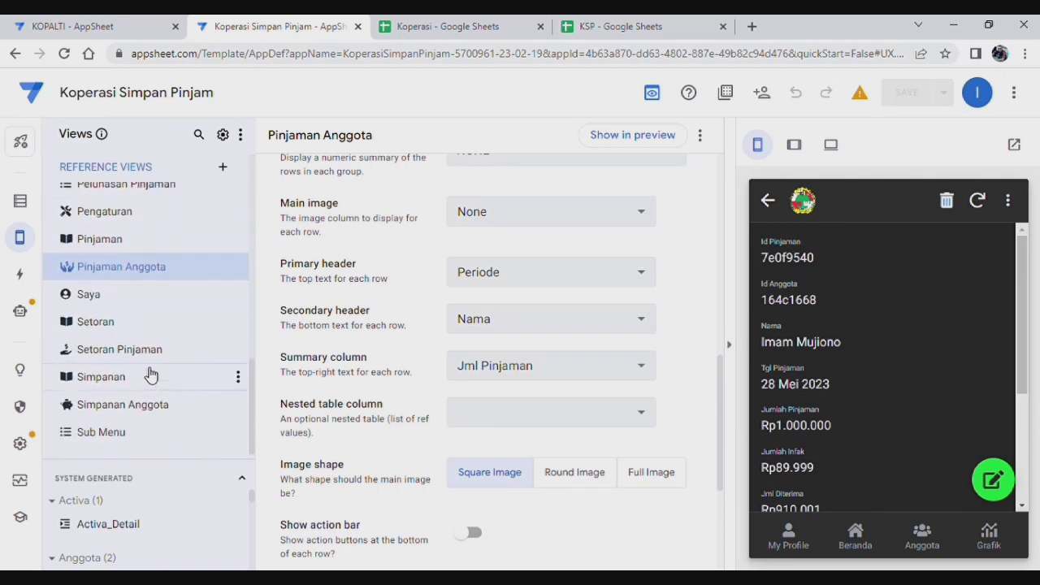
{"action": "scroll", "coordinate": [151, 388], "scroll_direction": "up", "scroll_amount": 1}
{"action": "scroll", "coordinate": [152, 388], "scroll_direction": "down", "scroll_amount": 1}
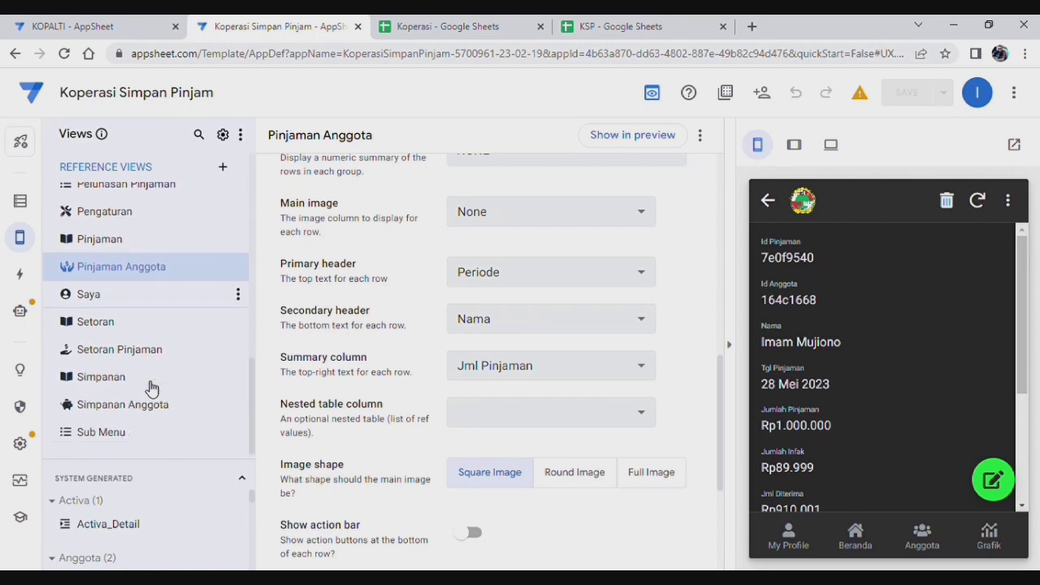
{"action": "left_click_drag", "start_coordinate": [168, 466], "coordinate": [166, 392]}
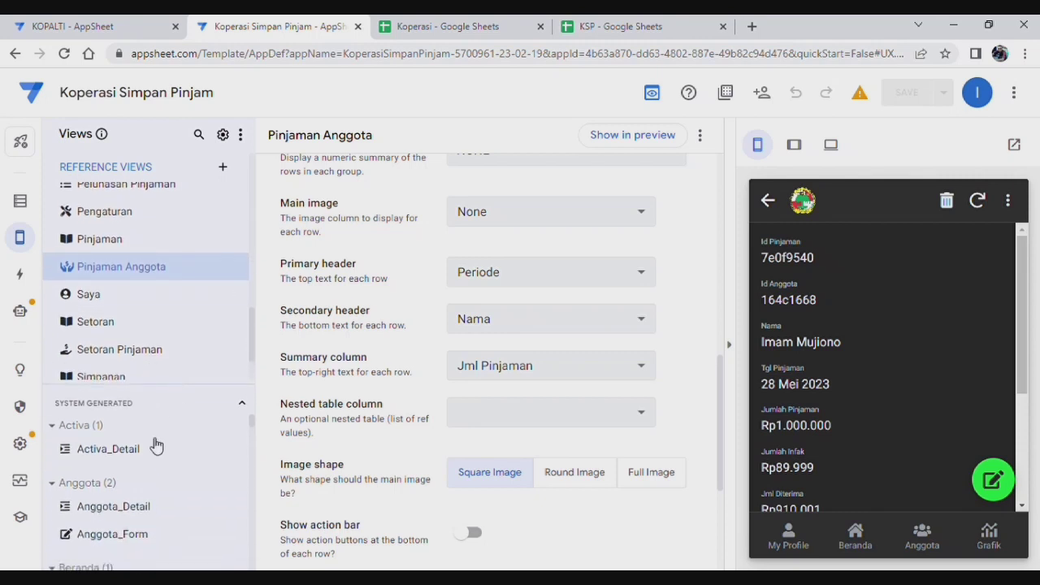
{"action": "scroll", "coordinate": [158, 472], "scroll_direction": "down", "scroll_amount": 3}
{"action": "scroll", "coordinate": [159, 472], "scroll_direction": "down", "scroll_amount": 5}
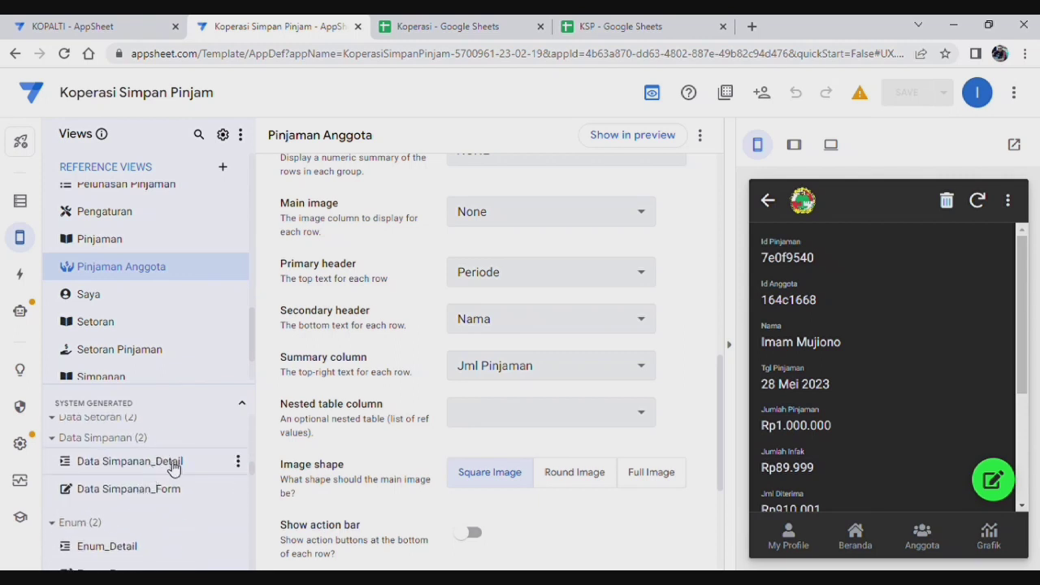
{"action": "left_click", "coordinate": [130, 460]}
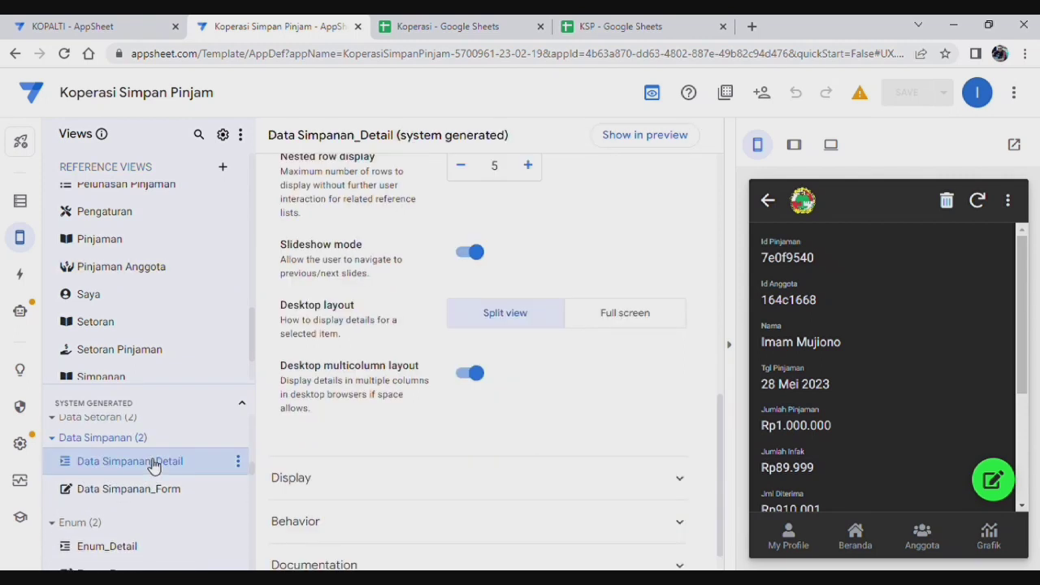
{"action": "scroll", "coordinate": [638, 440], "scroll_direction": "up", "scroll_amount": 4}
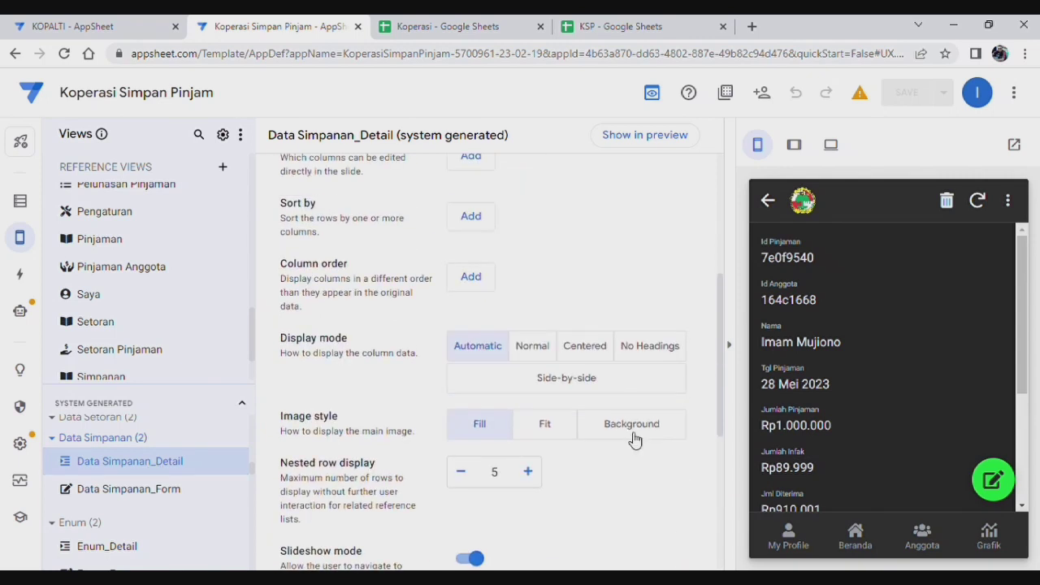
{"action": "left_click", "coordinate": [543, 382]}
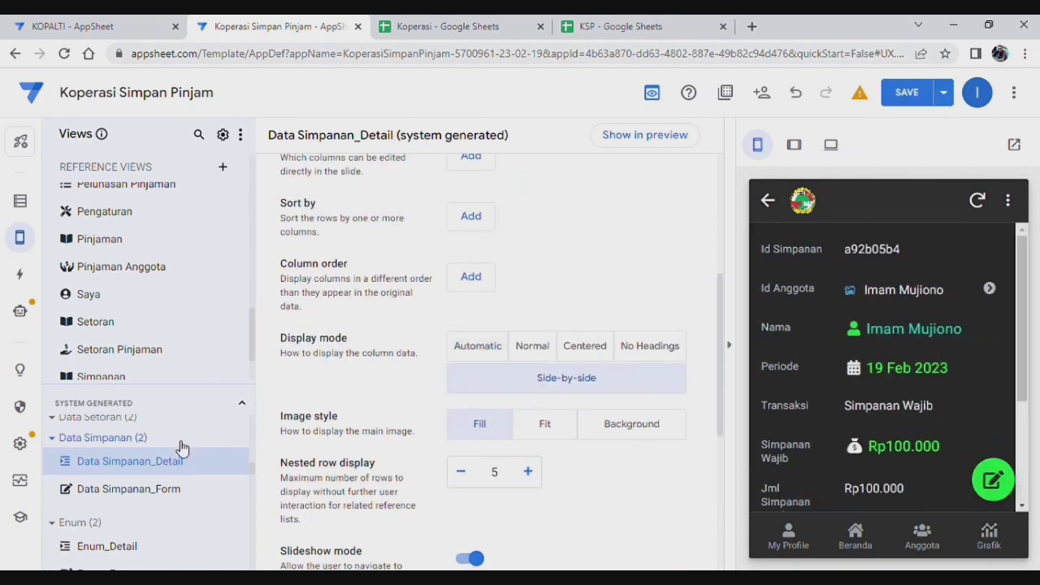
Step: Set the Data Simpanan_Form view's form style to Side-by-side
{"action": "scroll", "coordinate": [148, 510], "scroll_direction": "down", "scroll_amount": 1}
{"action": "scroll", "coordinate": [155, 472], "scroll_direction": "up", "scroll_amount": 1}
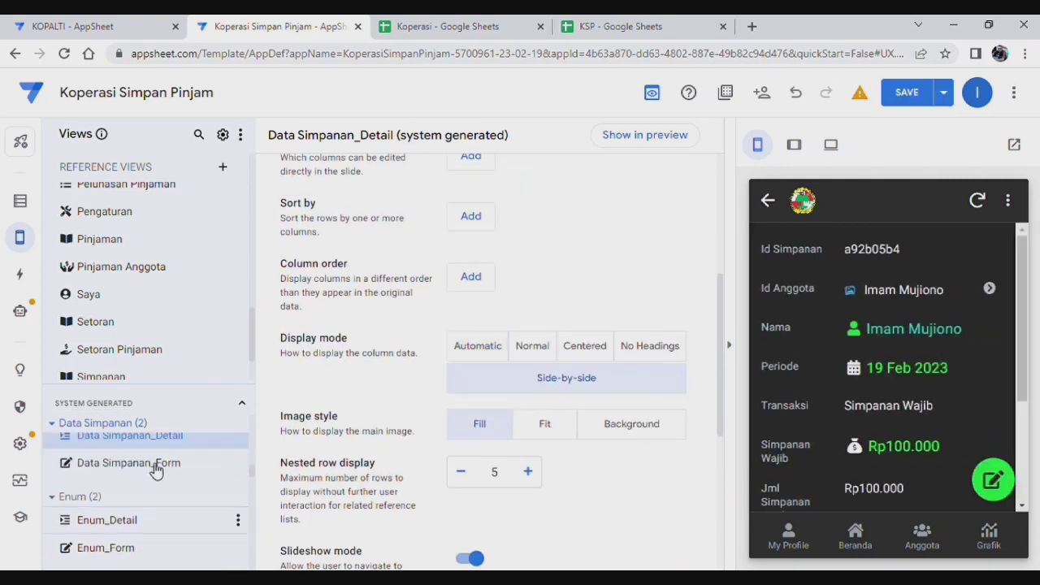
{"action": "left_click", "coordinate": [130, 491]}
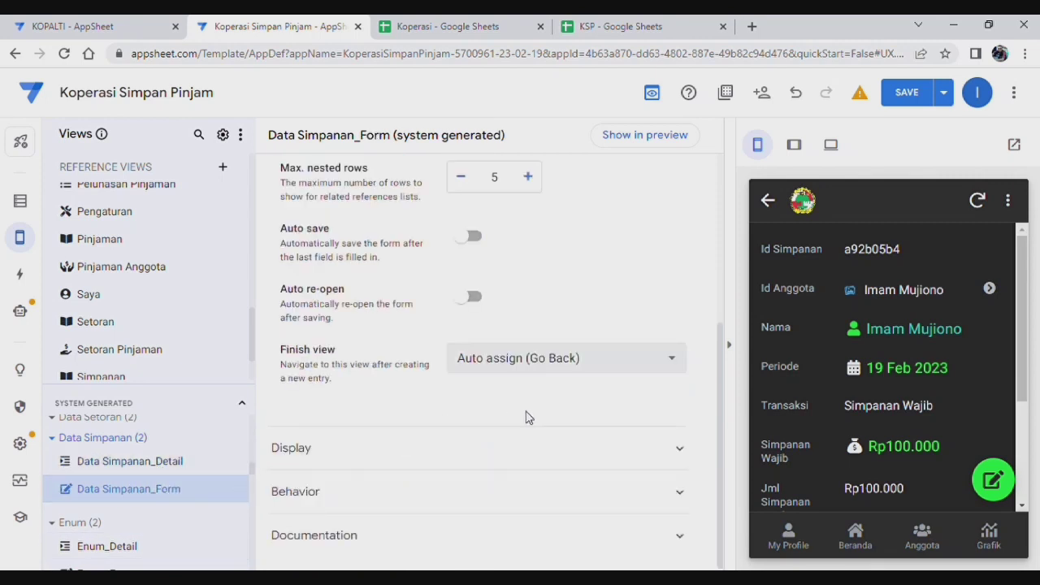
{"action": "scroll", "coordinate": [526, 417], "scroll_direction": "up", "scroll_amount": 3}
{"action": "scroll", "coordinate": [527, 416], "scroll_direction": "up", "scroll_amount": 1}
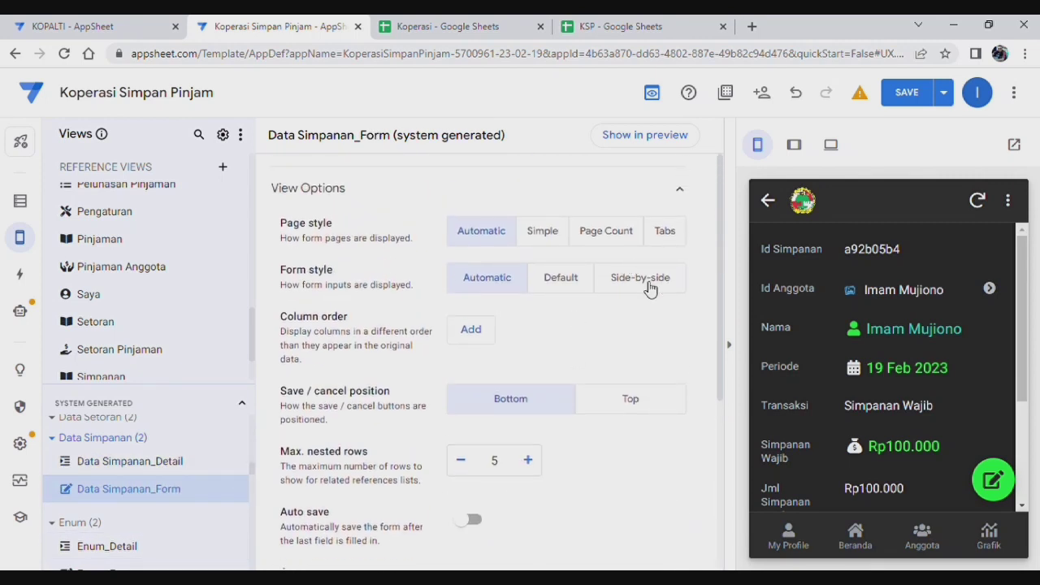
{"action": "left_click", "coordinate": [642, 280]}
{"action": "scroll", "coordinate": [144, 469], "scroll_direction": "up", "scroll_amount": 1}
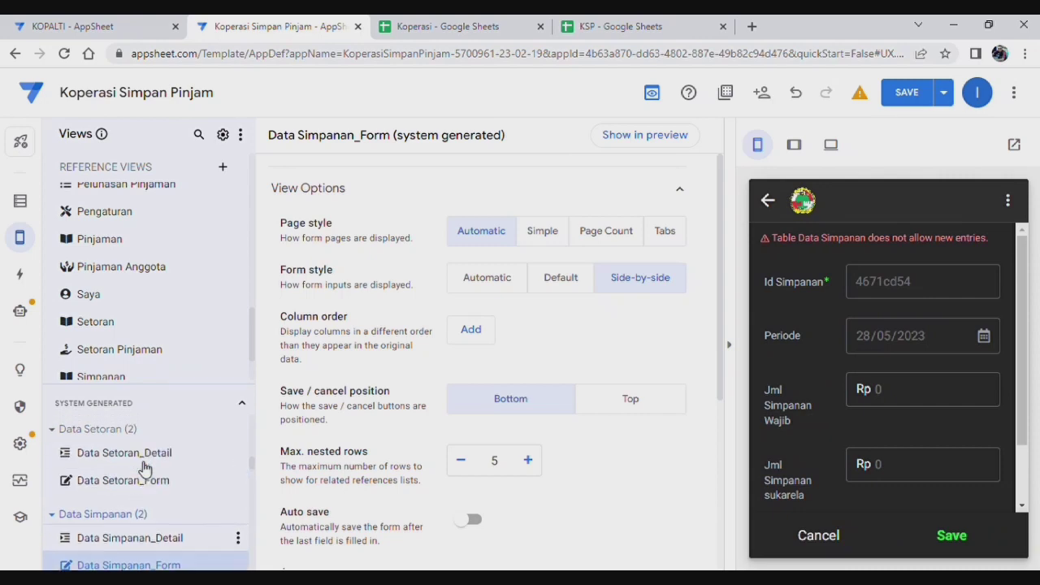
Step: Set the Data Setoran_Detail view's display mode to Side-by-side
{"action": "left_click", "coordinate": [130, 452]}
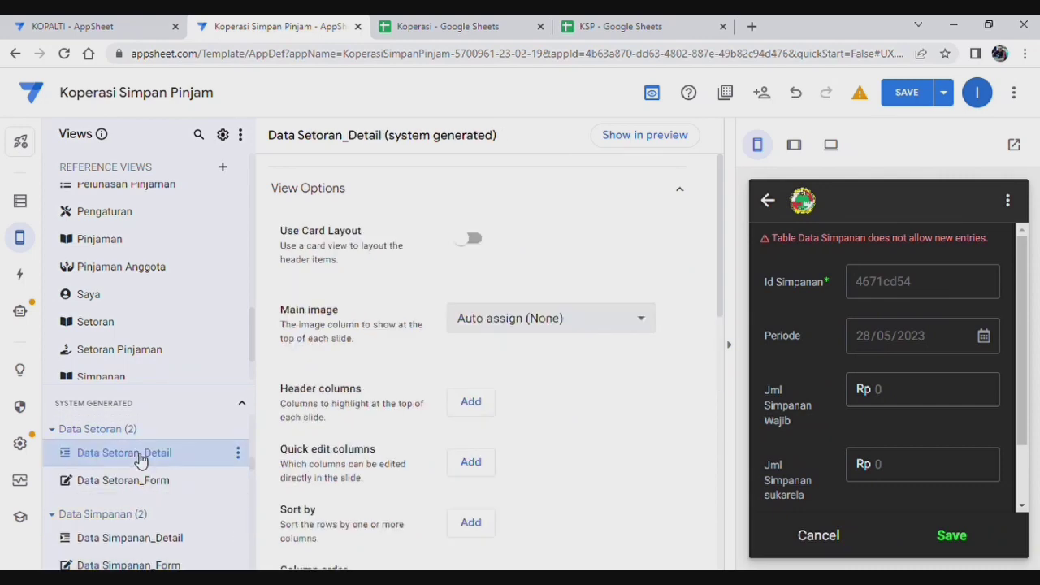
{"action": "scroll", "coordinate": [668, 266], "scroll_direction": "down", "scroll_amount": 5}
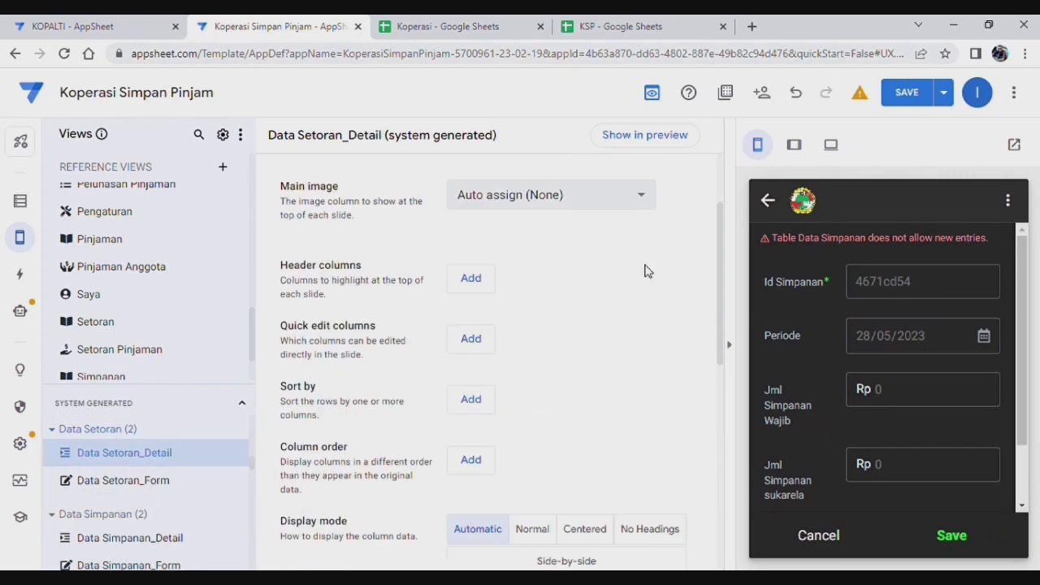
{"action": "left_click", "coordinate": [611, 307]}
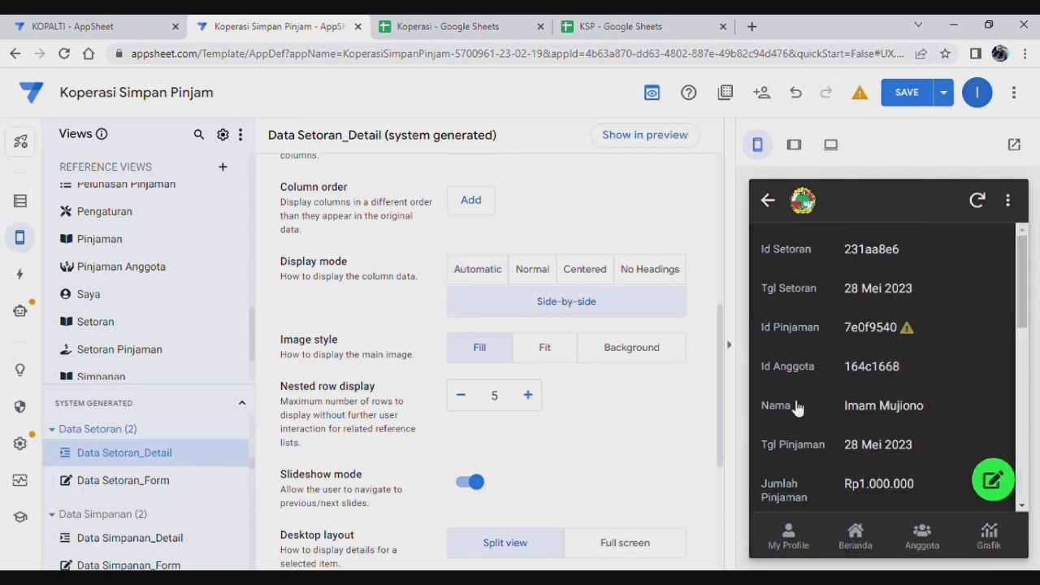
{"action": "scroll", "coordinate": [155, 513], "scroll_direction": "down", "scroll_amount": 3}
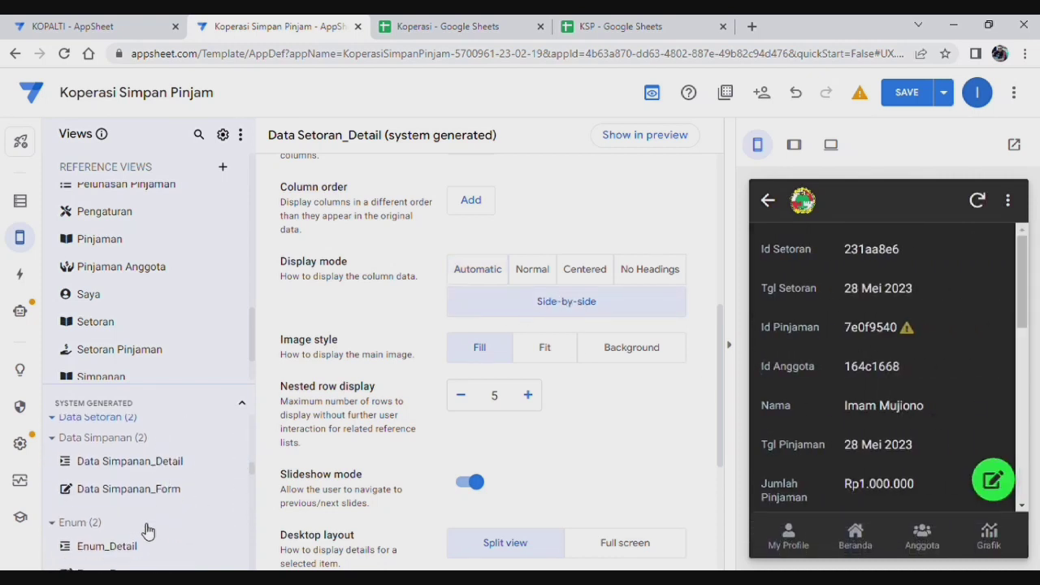
{"action": "scroll", "coordinate": [149, 530], "scroll_direction": "down", "scroll_amount": 3}
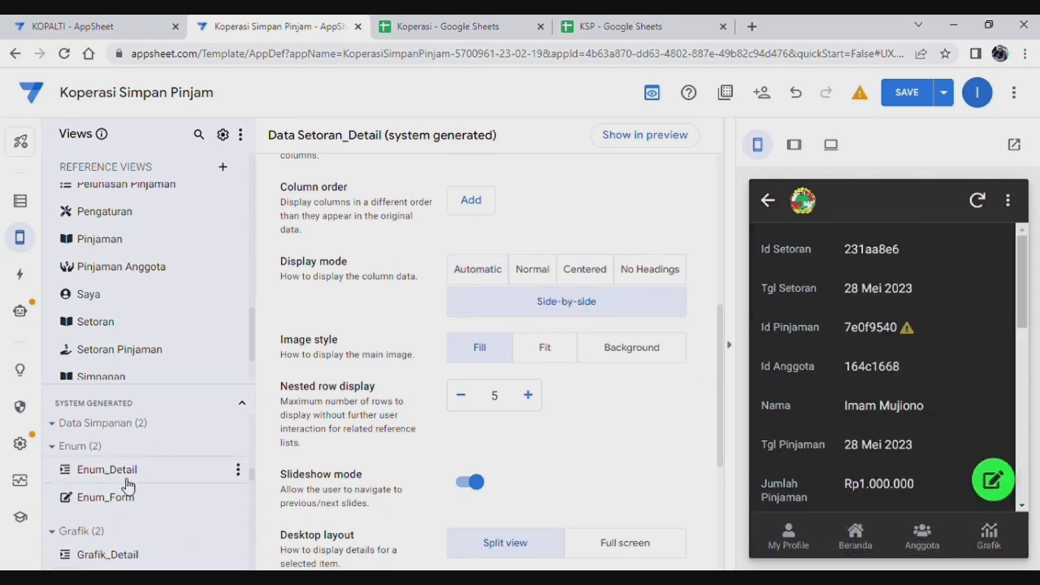
{"action": "scroll", "coordinate": [134, 496], "scroll_direction": "down", "scroll_amount": 3}
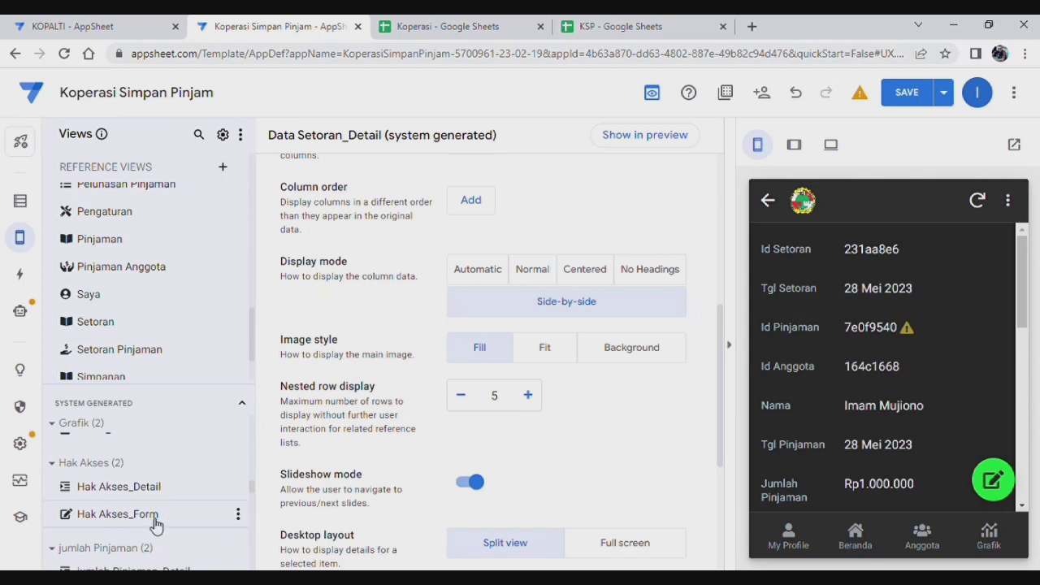
{"action": "scroll", "coordinate": [110, 515], "scroll_direction": "down", "scroll_amount": 1}
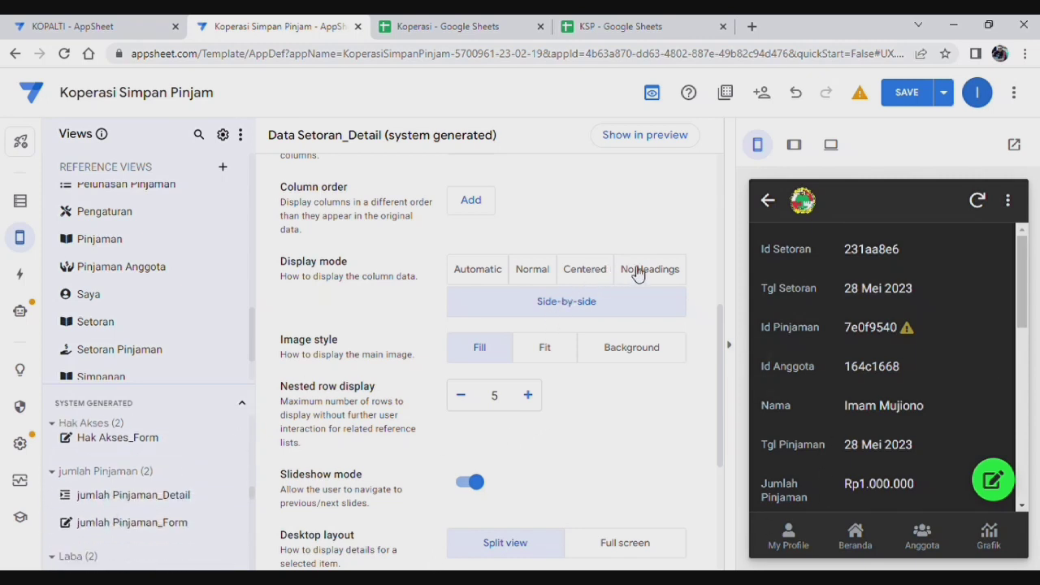
Step: Compare Centered, Automatic and No Headings modes, return to Side-by-side, and save the app
{"action": "left_click", "coordinate": [587, 272]}
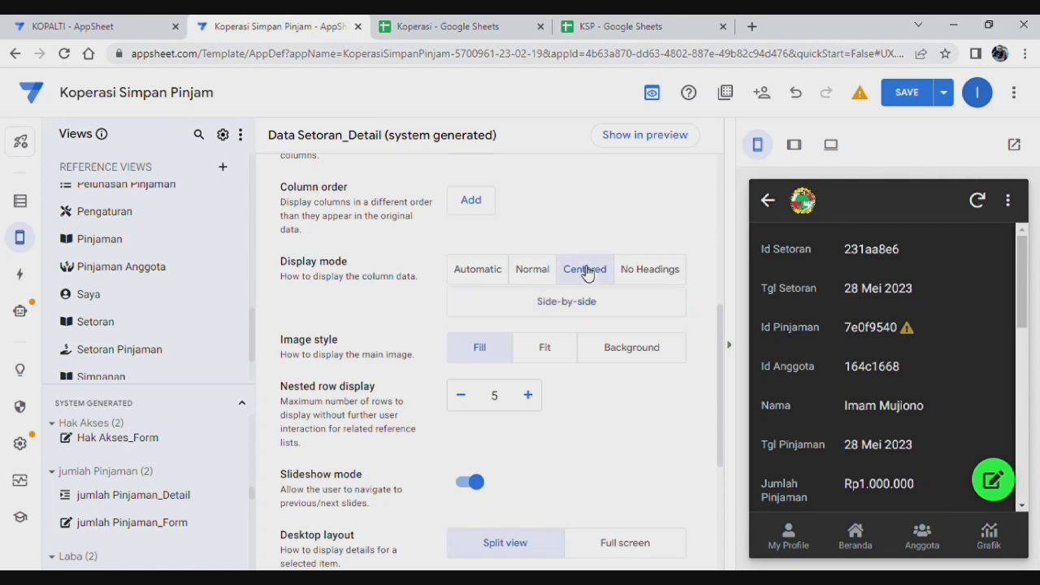
{"action": "left_click", "coordinate": [488, 275]}
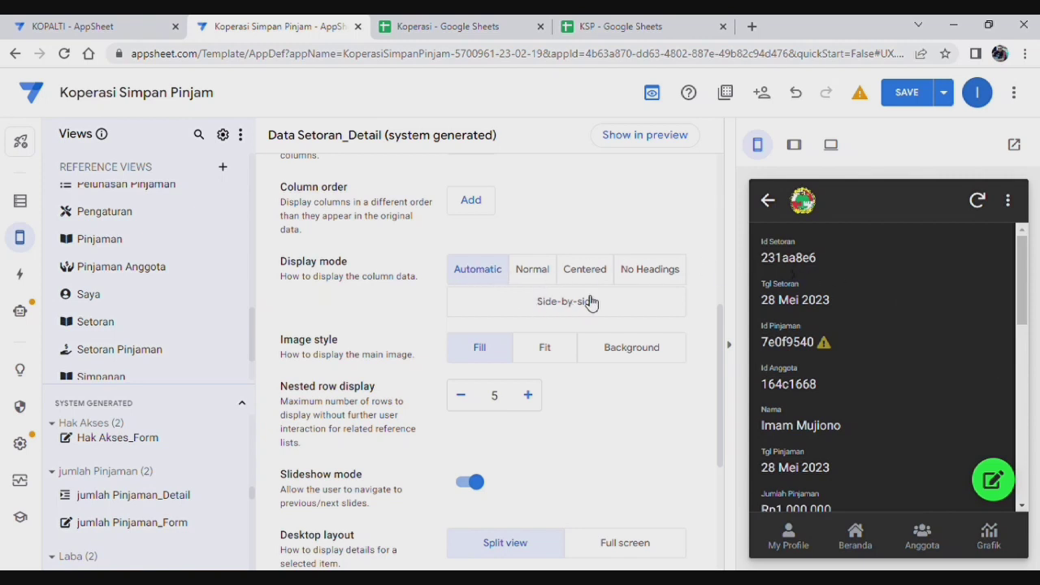
{"action": "left_click", "coordinate": [665, 271]}
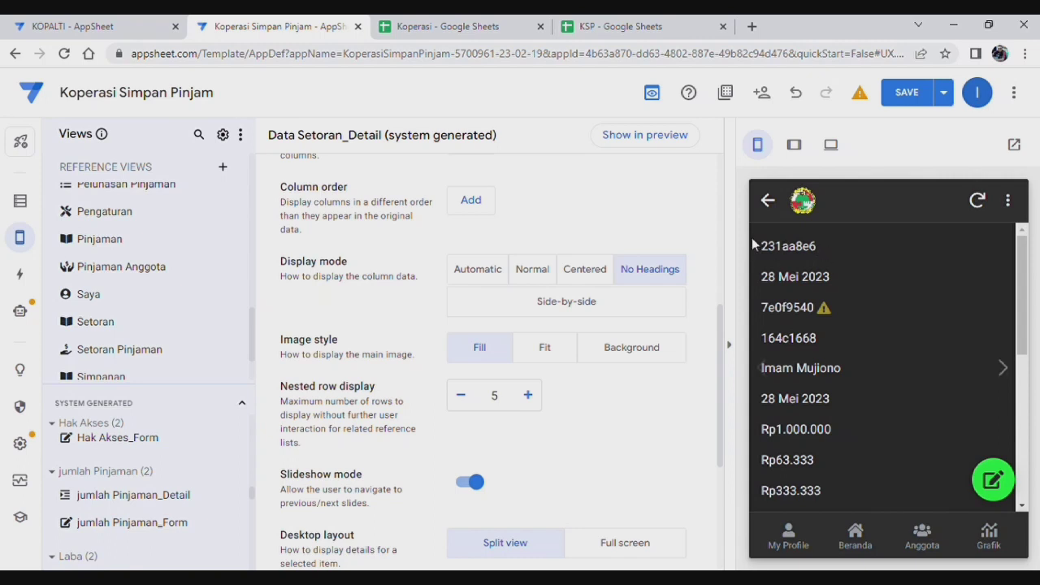
{"action": "left_click", "coordinate": [591, 303]}
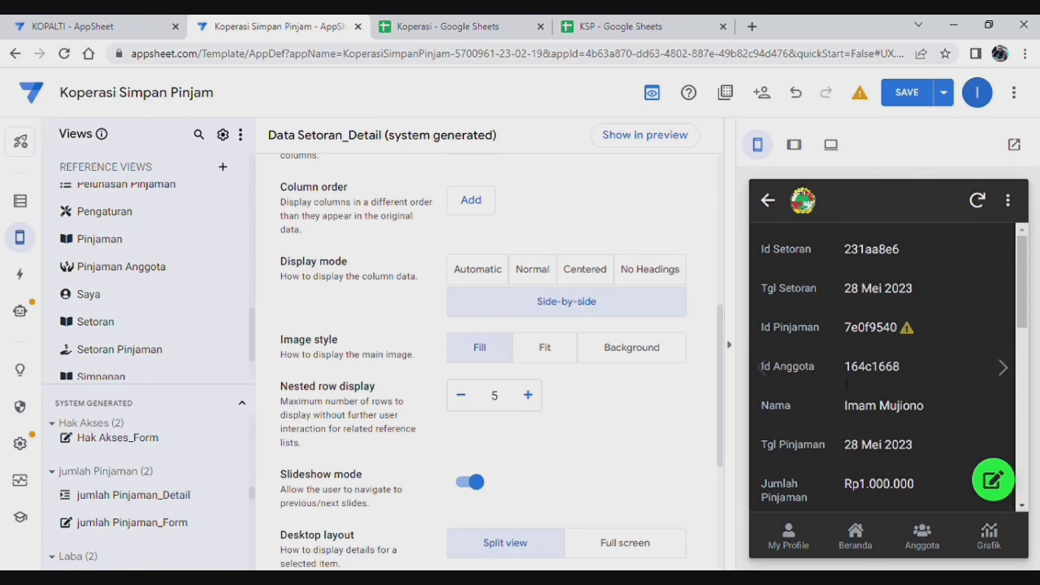
{"action": "left_click", "coordinate": [904, 92]}
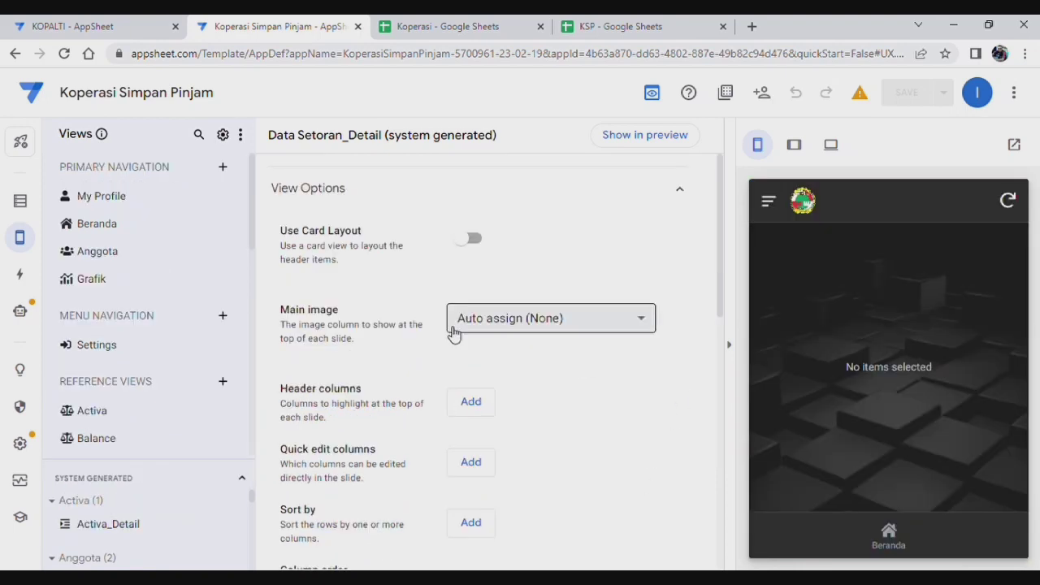
{"action": "left_click", "coordinate": [467, 31]}
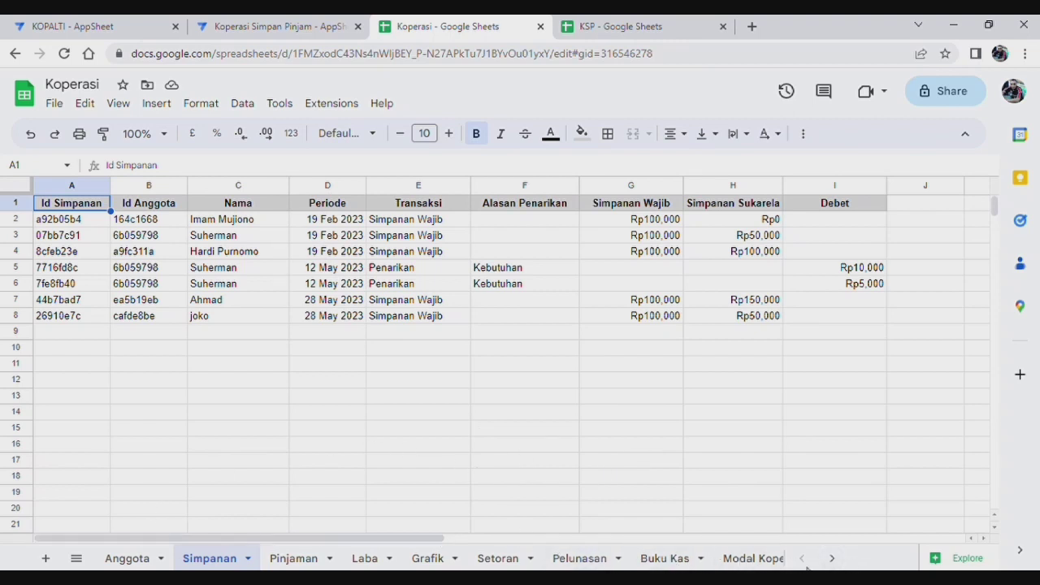
{"action": "left_click", "coordinate": [832, 558]}
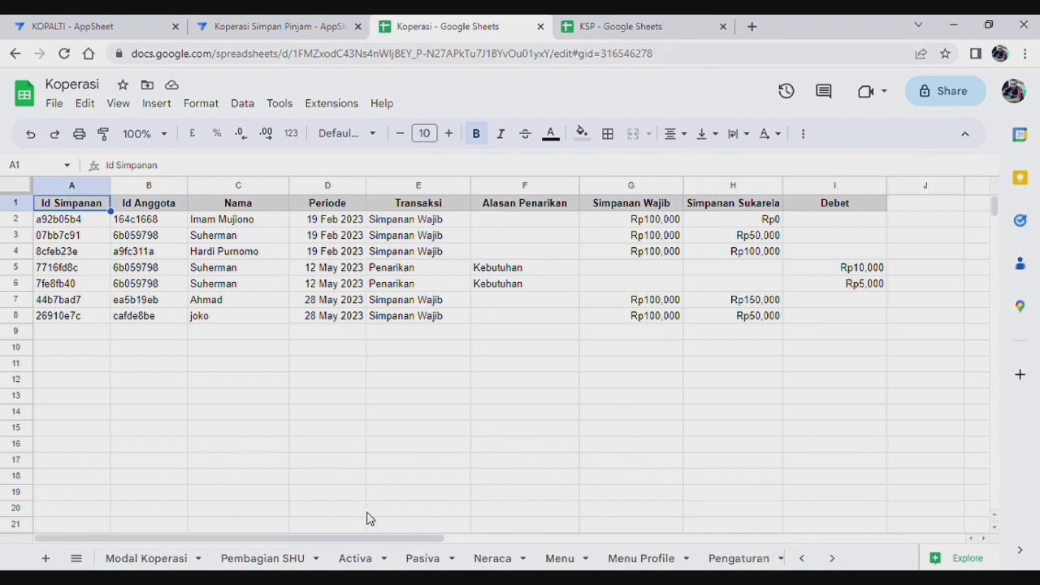
{"action": "left_click", "coordinate": [271, 561]}
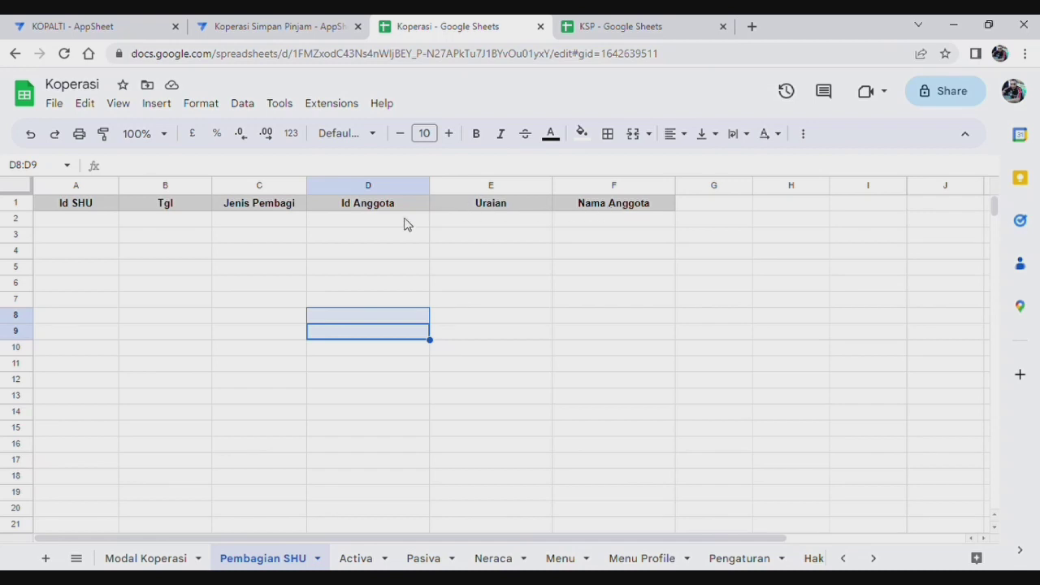
{"action": "left_click", "coordinate": [560, 317]}
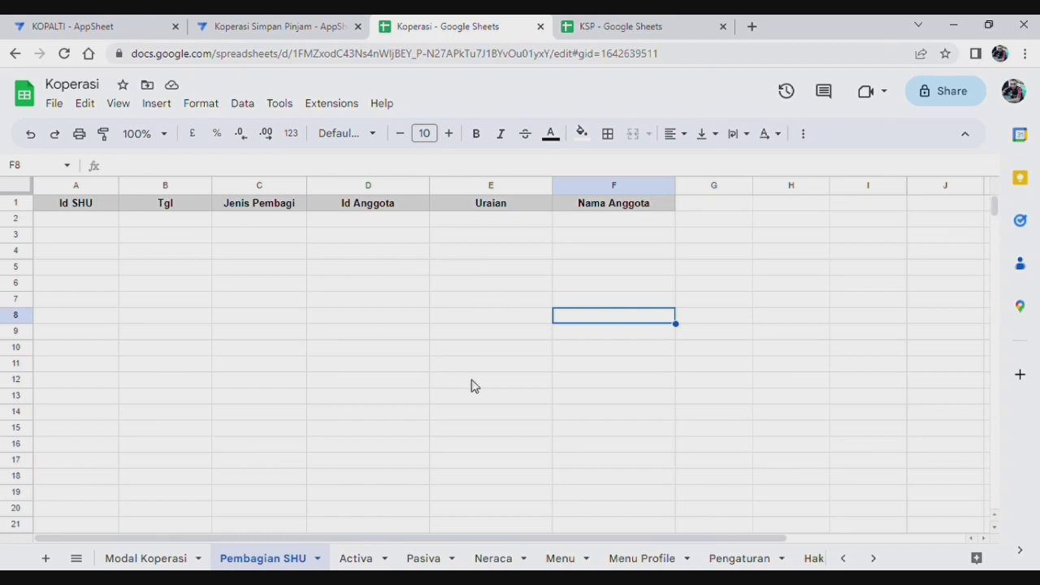
{"action": "left_click", "coordinate": [286, 31]}
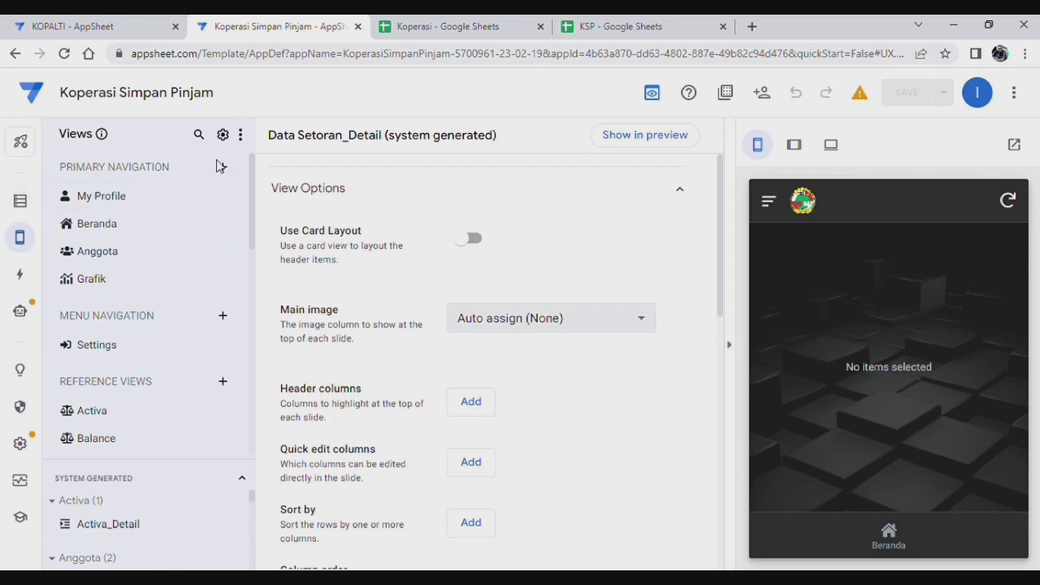
Step: Add the Pembagian SHU sheet as a table and list its seven columns with the preview hidden
{"action": "left_click", "coordinate": [21, 203]}
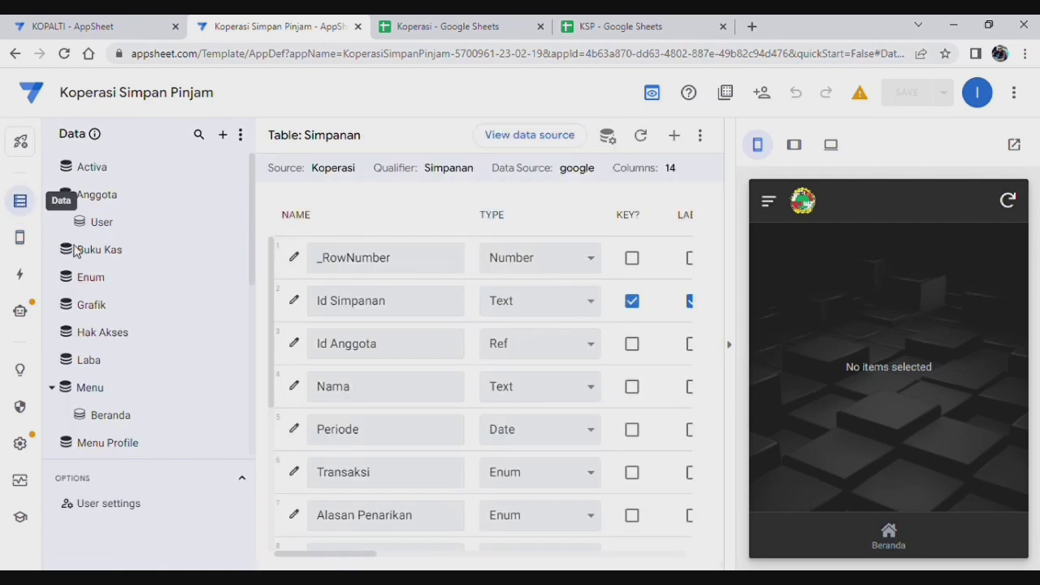
{"action": "left_click", "coordinate": [224, 136]}
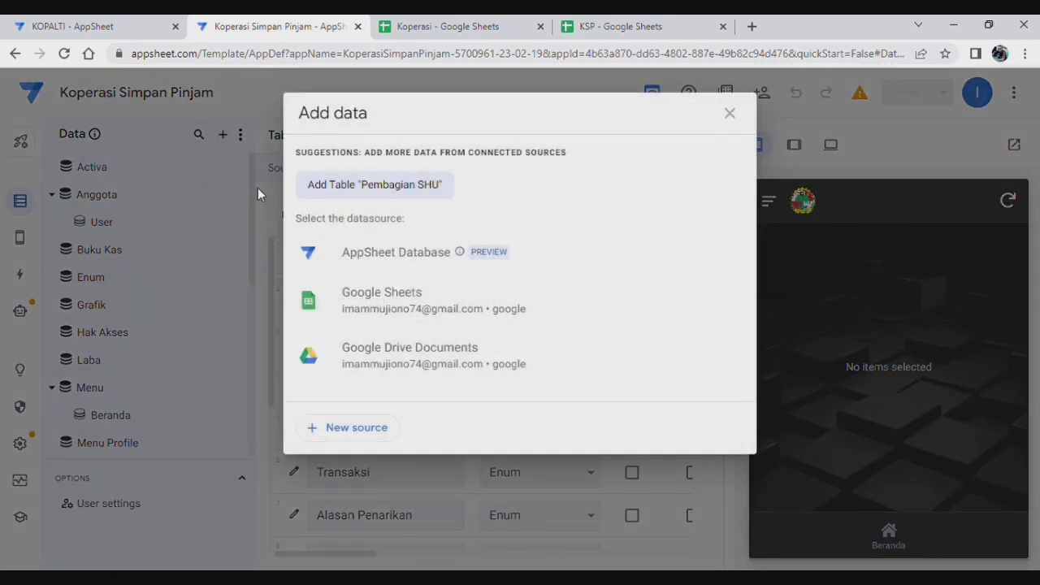
{"action": "left_click", "coordinate": [399, 187]}
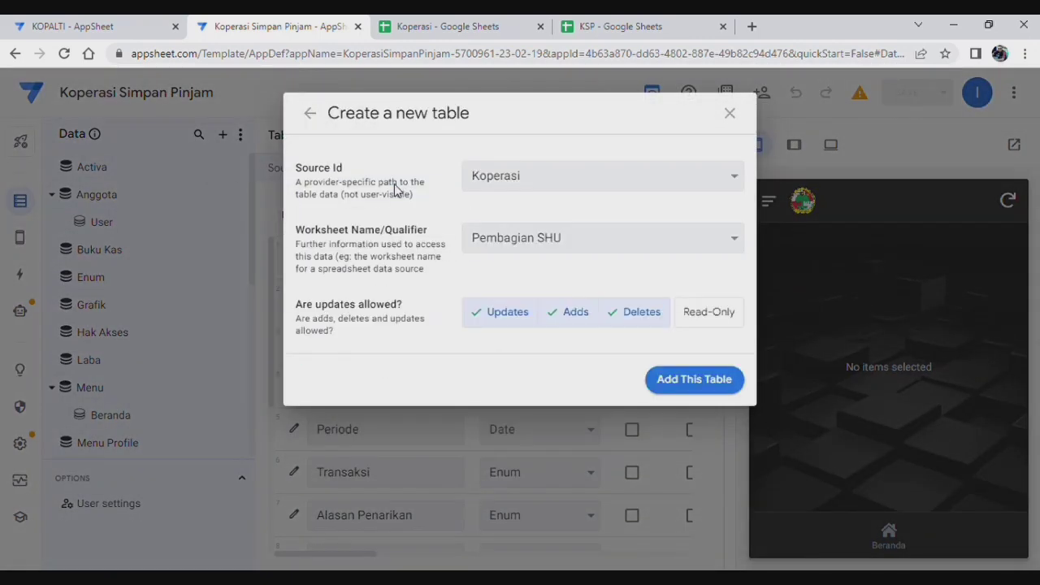
{"action": "left_click", "coordinate": [697, 382]}
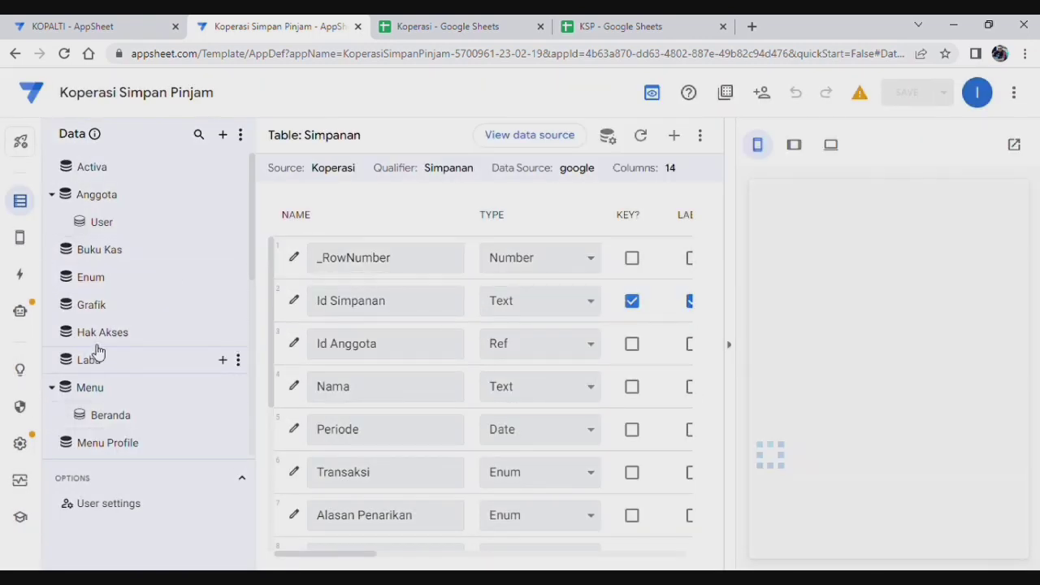
{"action": "scroll", "coordinate": [118, 296], "scroll_direction": "down", "scroll_amount": 3}
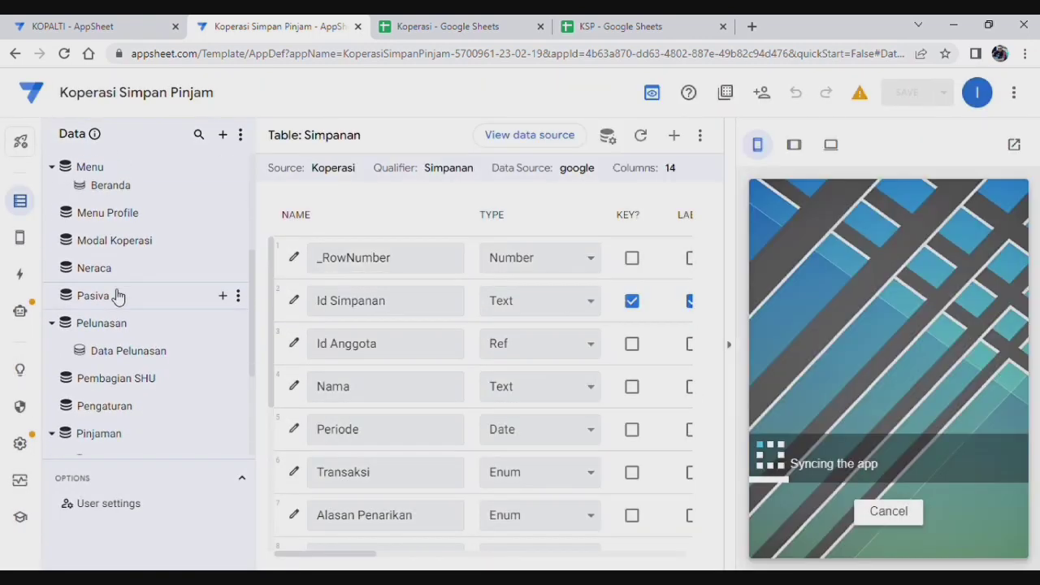
{"action": "left_click", "coordinate": [130, 379]}
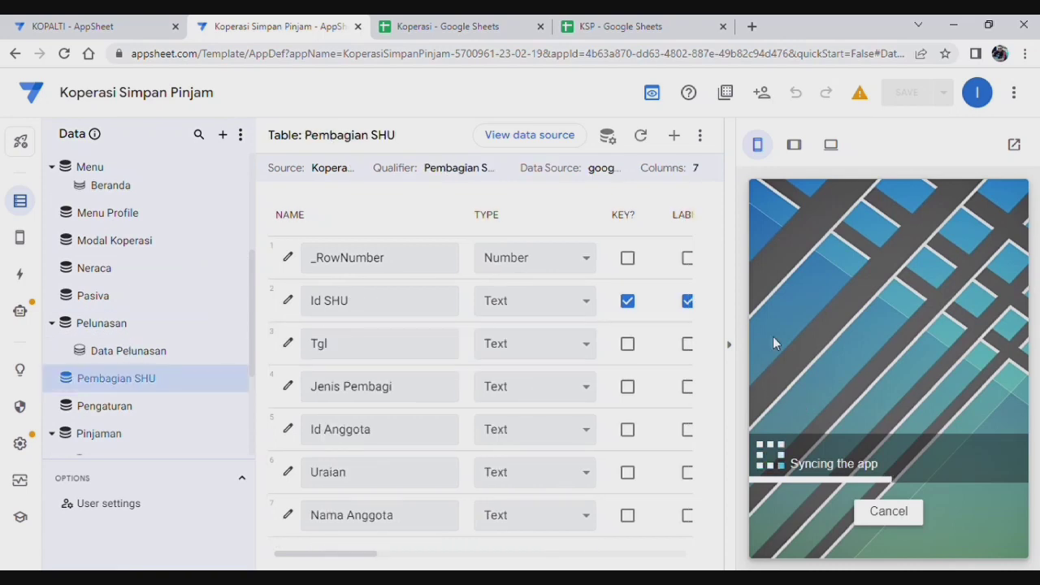
{"action": "left_click", "coordinate": [737, 352]}
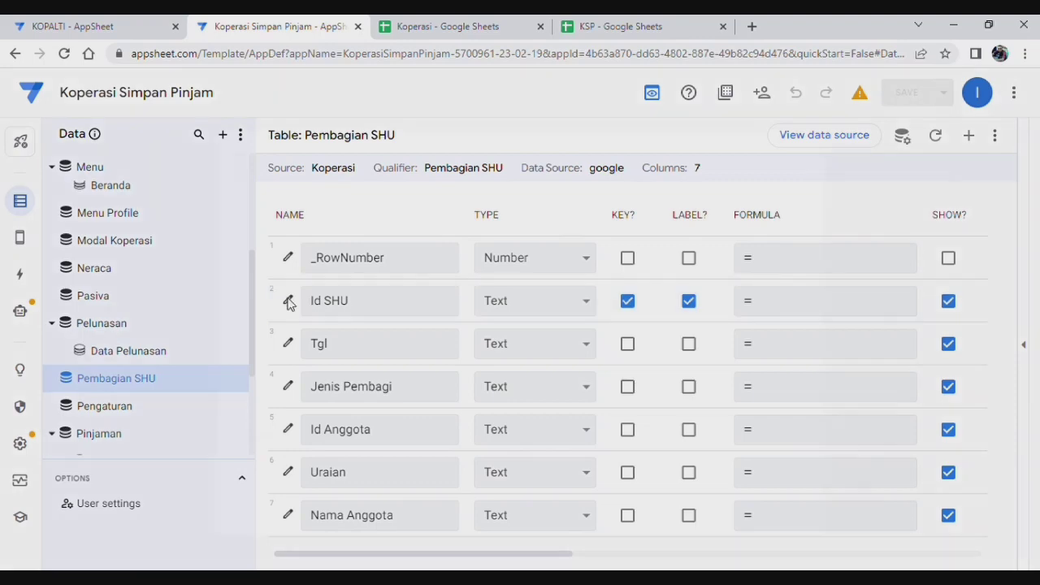
Step: Make the Id SHU column non-editable with an Editable? formula of false
{"action": "left_click", "coordinate": [288, 300]}
{"action": "scroll", "coordinate": [483, 307], "scroll_direction": "down", "scroll_amount": 3}
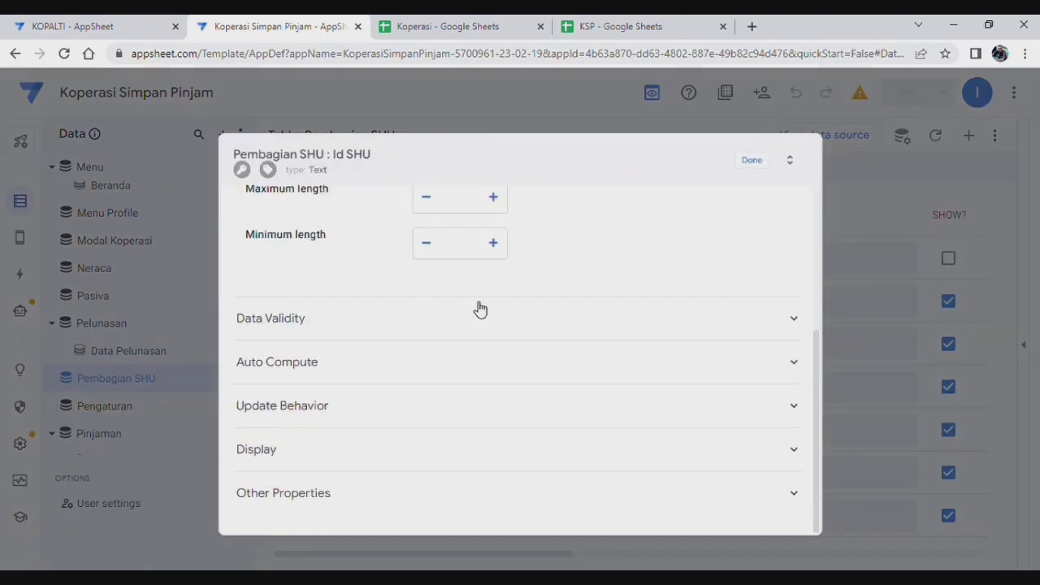
{"action": "left_click", "coordinate": [413, 365]}
{"action": "scroll", "coordinate": [434, 376], "scroll_direction": "down", "scroll_amount": 3}
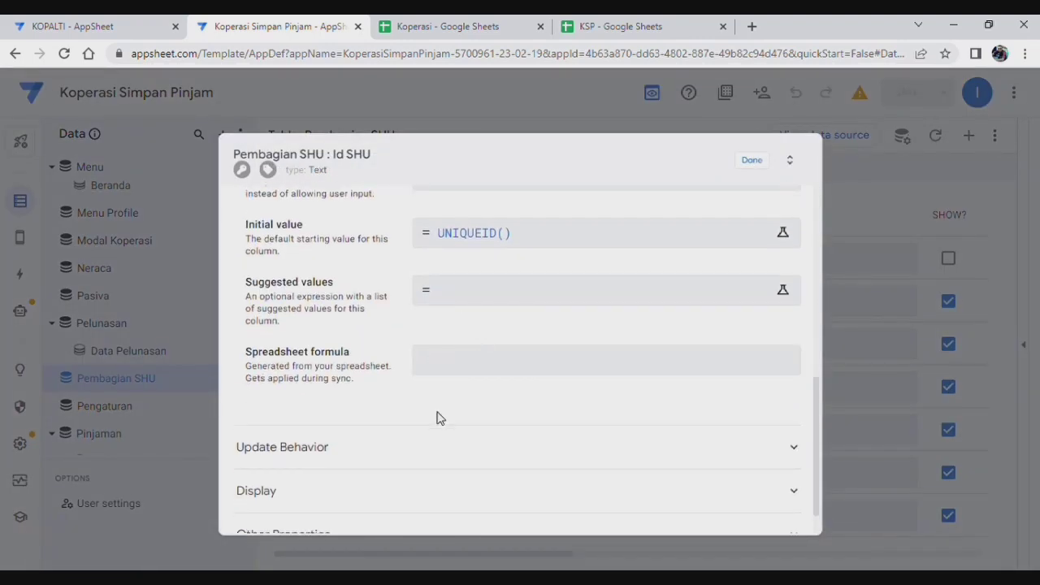
{"action": "left_click", "coordinate": [435, 449]}
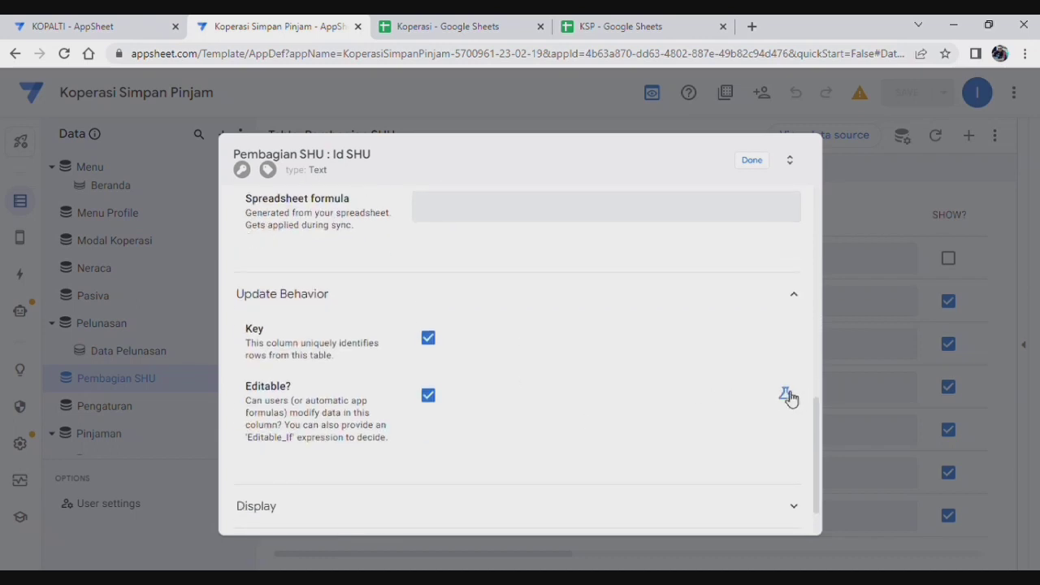
{"action": "left_click", "coordinate": [787, 396]}
{"action": "left_click", "coordinate": [525, 399]}
{"action": "type", "text": "false"}
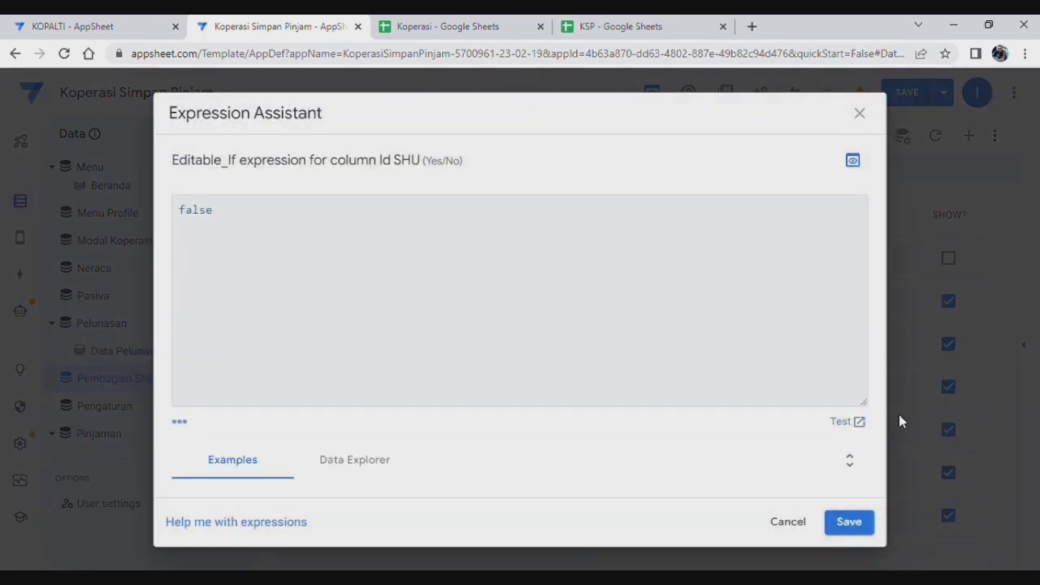
{"action": "left_click", "coordinate": [848, 522]}
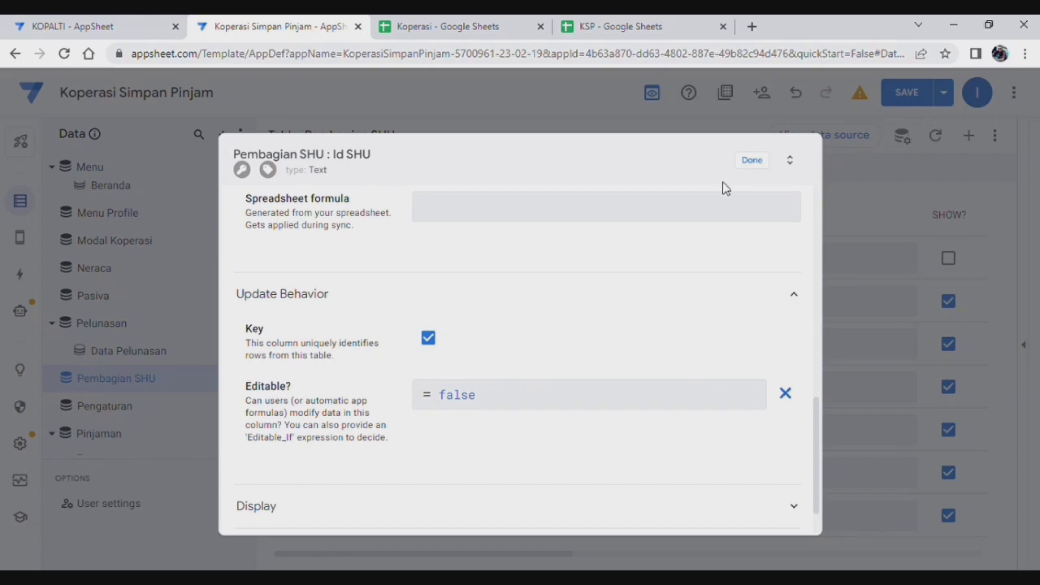
{"action": "left_click", "coordinate": [760, 161]}
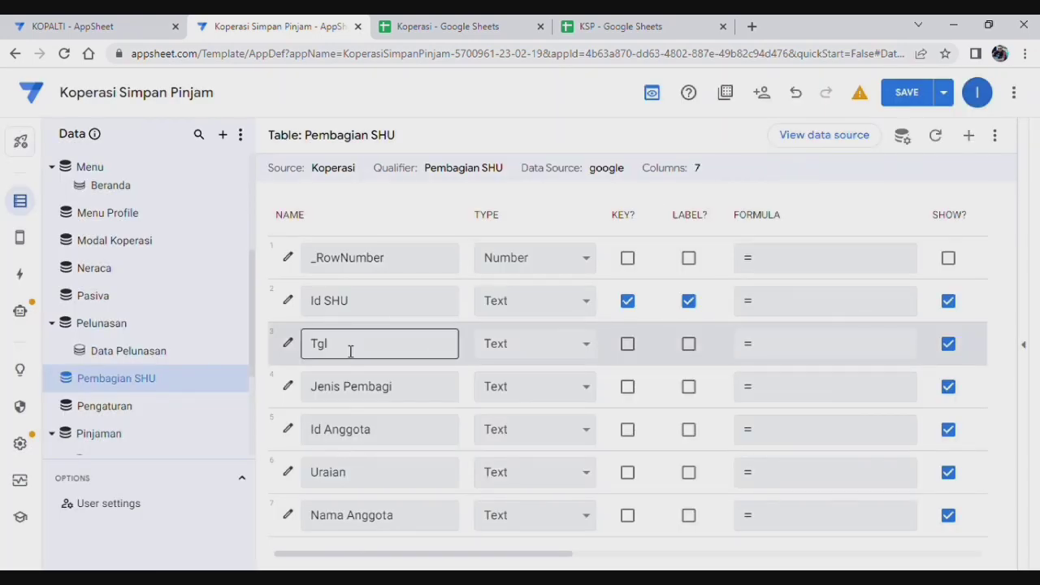
Step: Make Tgl a long-format Date column with initial value today()
{"action": "left_click", "coordinate": [289, 345]}
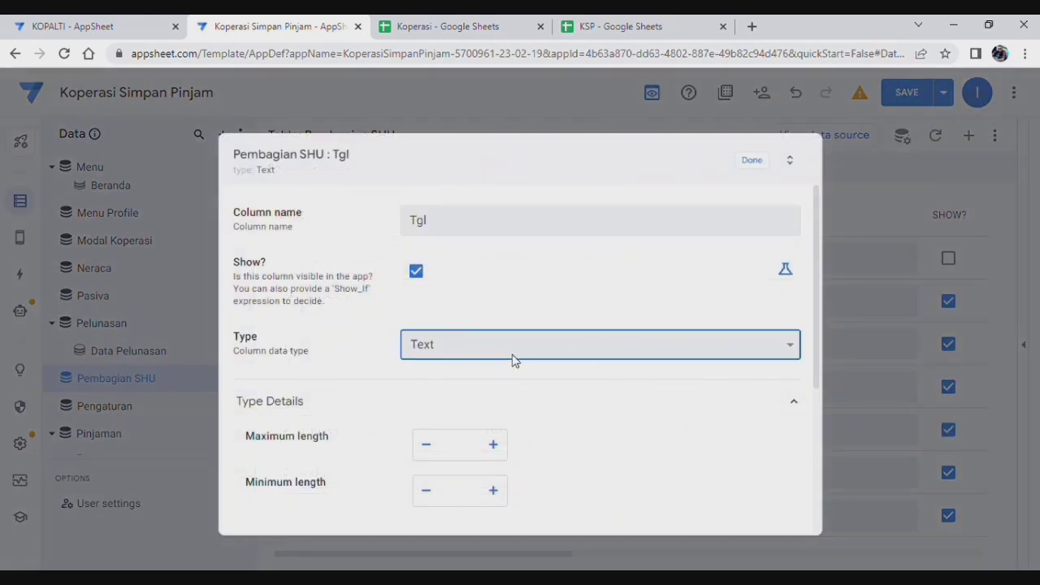
{"action": "left_click", "coordinate": [446, 125]}
{"action": "scroll", "coordinate": [547, 408], "scroll_direction": "down", "scroll_amount": 1}
{"action": "left_click", "coordinate": [428, 368]}
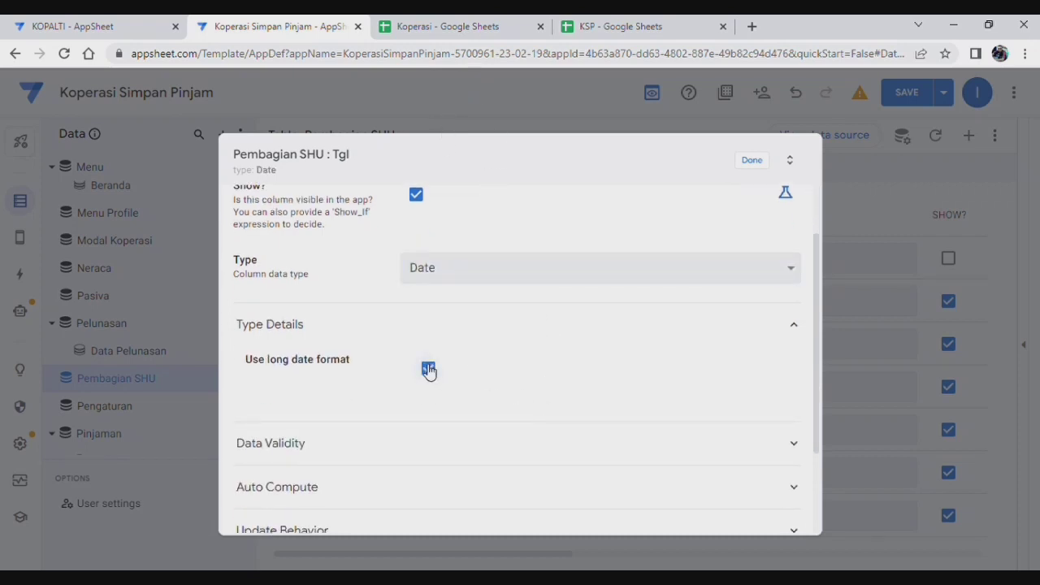
{"action": "scroll", "coordinate": [657, 386], "scroll_direction": "down", "scroll_amount": 2}
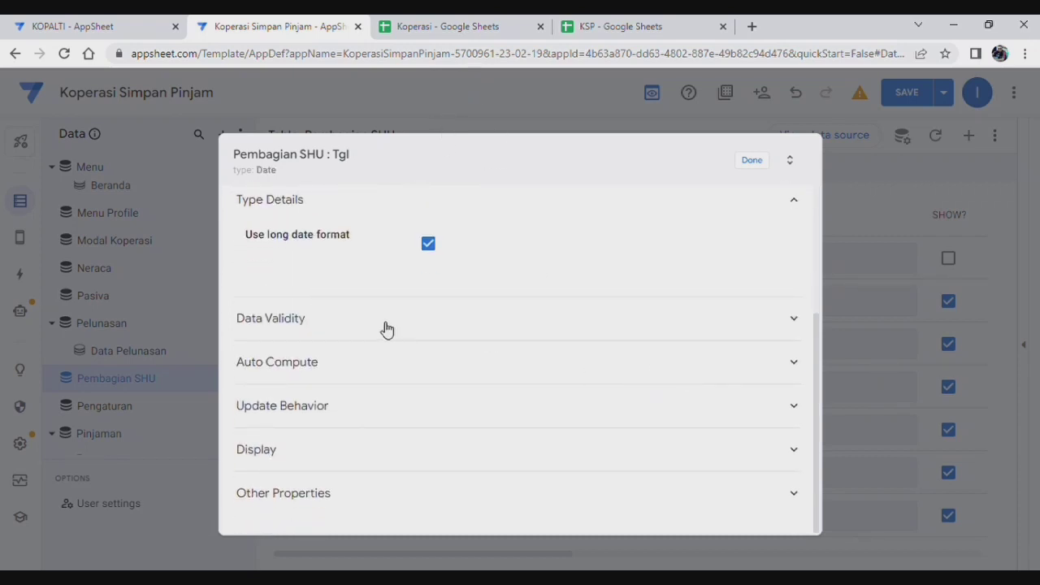
{"action": "left_click", "coordinate": [381, 366]}
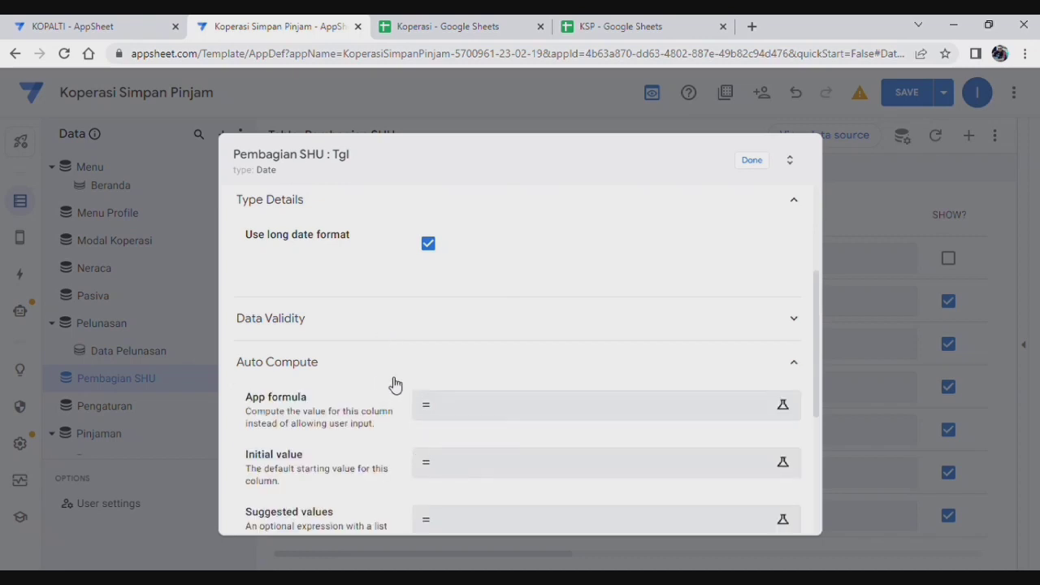
{"action": "scroll", "coordinate": [394, 384], "scroll_direction": "down", "scroll_amount": 1}
{"action": "left_click", "coordinate": [551, 390]}
{"action": "type", "text": "tod"}
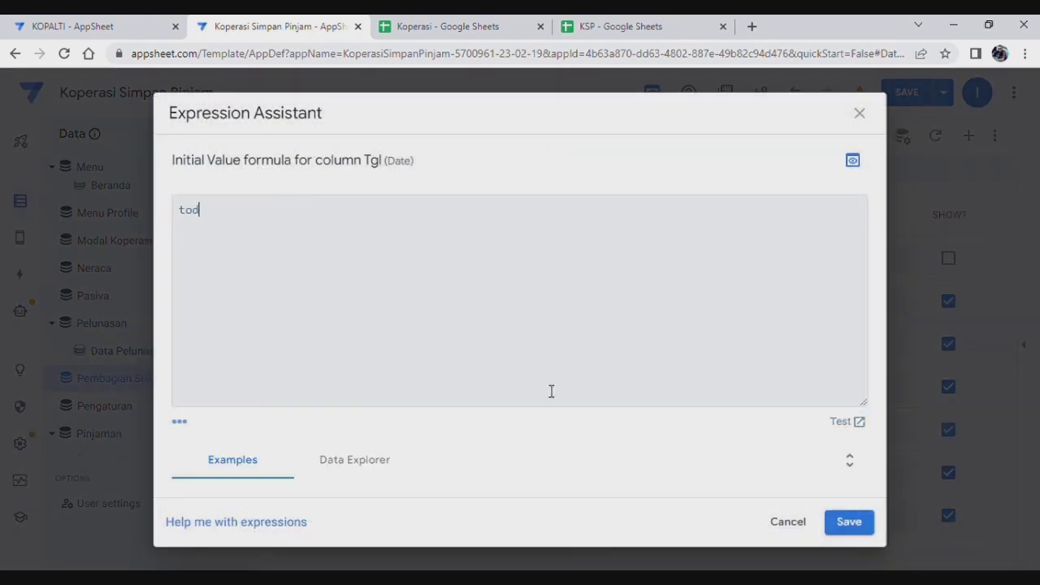
{"action": "type", "text": "ay()"}
{"action": "left_click", "coordinate": [849, 522]}
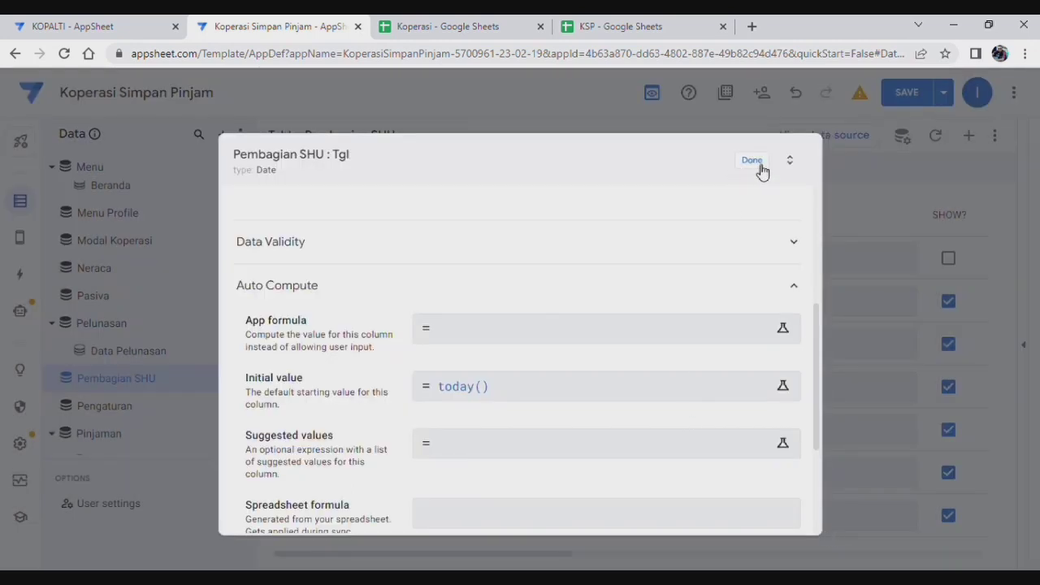
{"action": "left_click", "coordinate": [755, 162]}
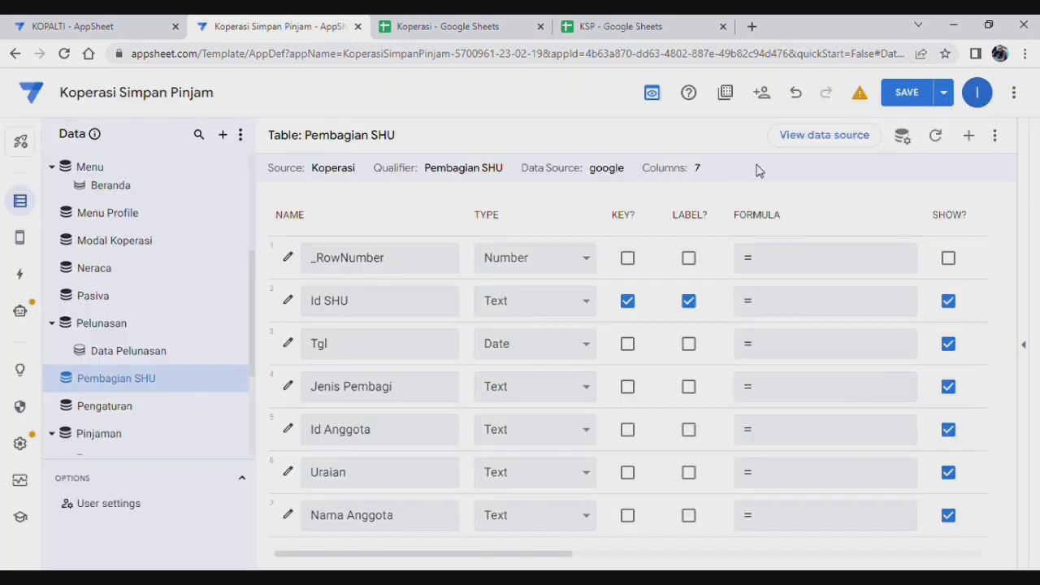
Step: Change Jenis Pembagi to an Enum column with values Anggota and Non Anggota
{"action": "left_click", "coordinate": [289, 388]}
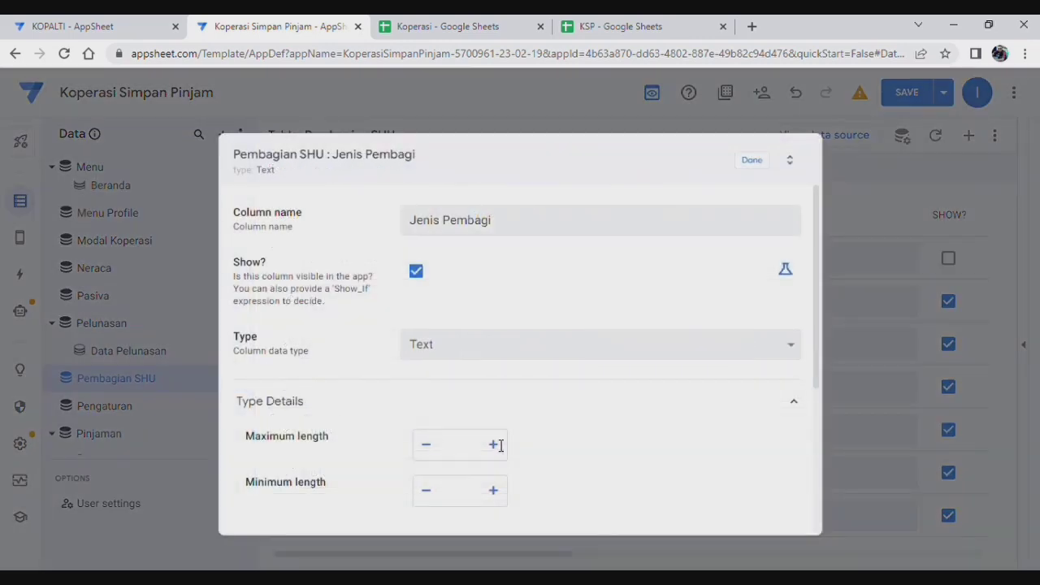
{"action": "left_click", "coordinate": [556, 347]}
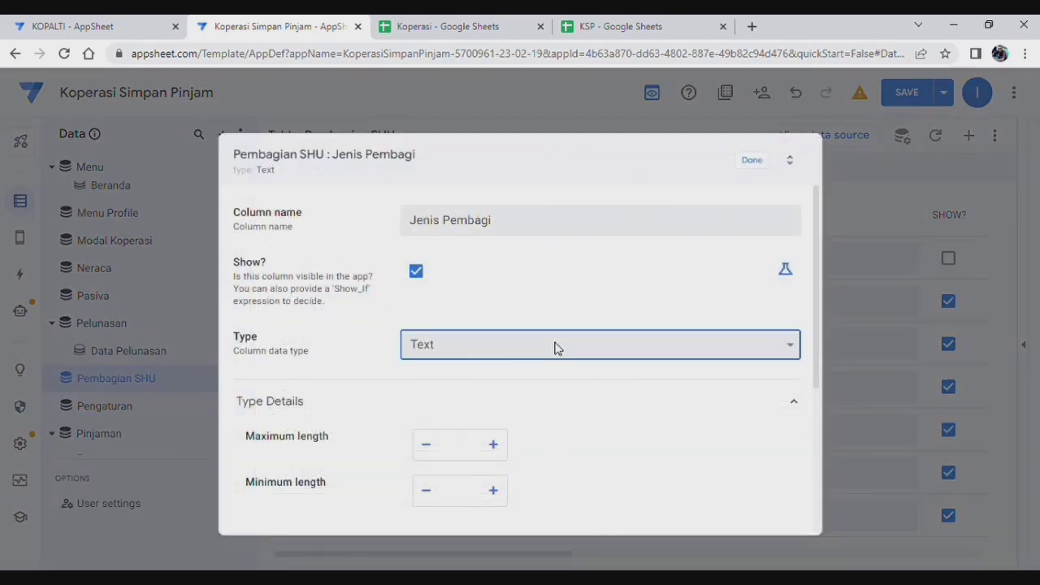
{"action": "left_click", "coordinate": [458, 71]}
{"action": "scroll", "coordinate": [487, 382], "scroll_direction": "down", "scroll_amount": 1}
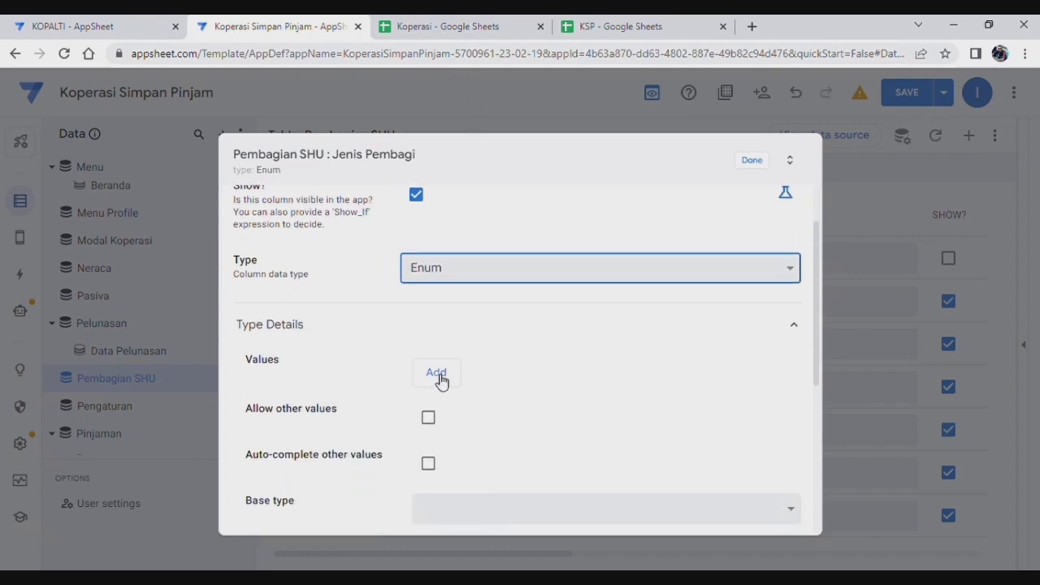
{"action": "left_click", "coordinate": [439, 375]}
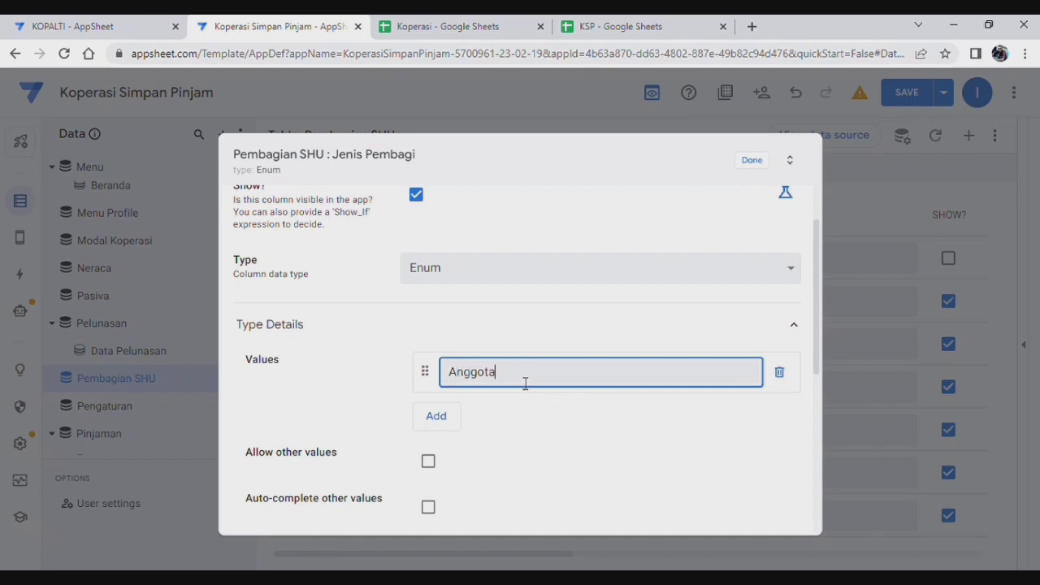
{"action": "left_click", "coordinate": [437, 417]}
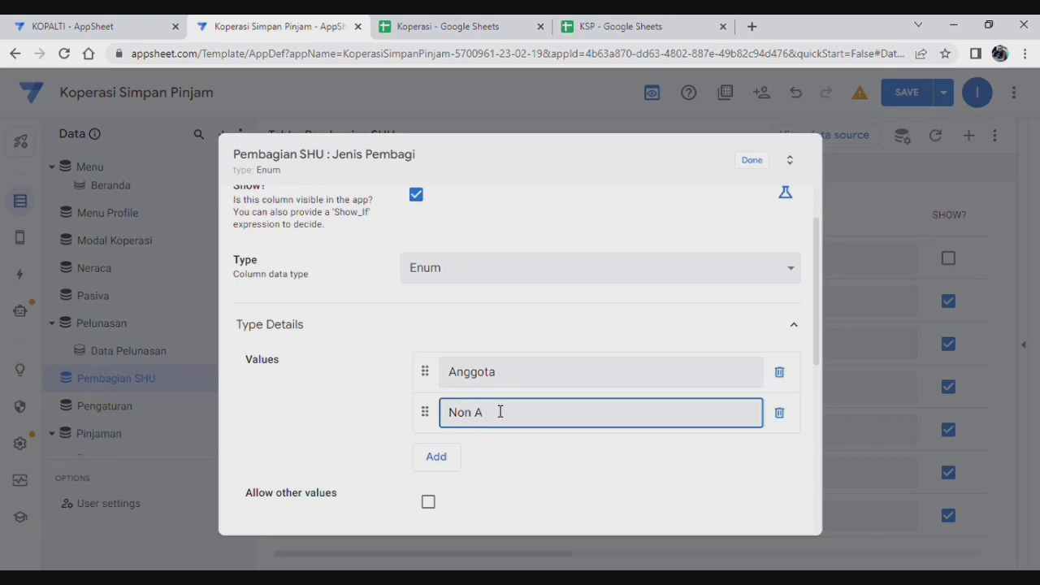
{"action": "type", "text": "Non Anggota"}
Step: Set Jenis Pembagi's input mode to Buttons and close its settings
{"action": "scroll", "coordinate": [520, 388], "scroll_direction": "down", "scroll_amount": 5}
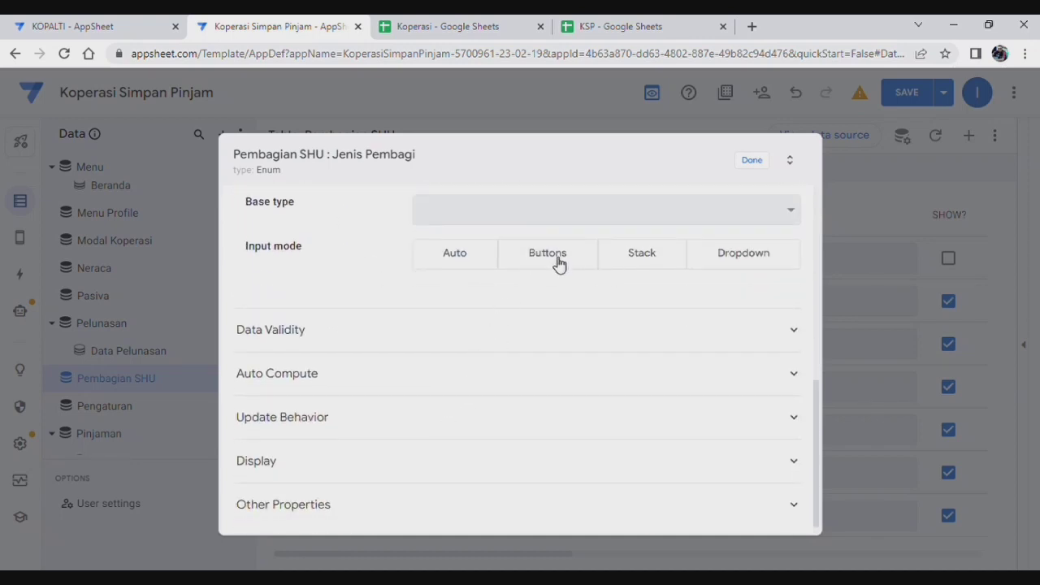
{"action": "left_click", "coordinate": [565, 259]}
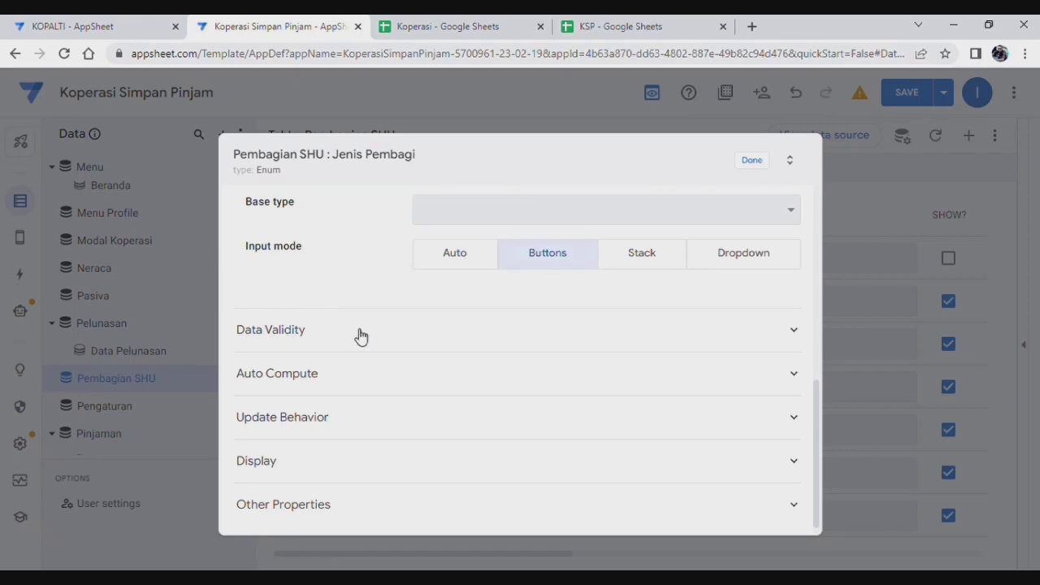
{"action": "left_click", "coordinate": [393, 331]}
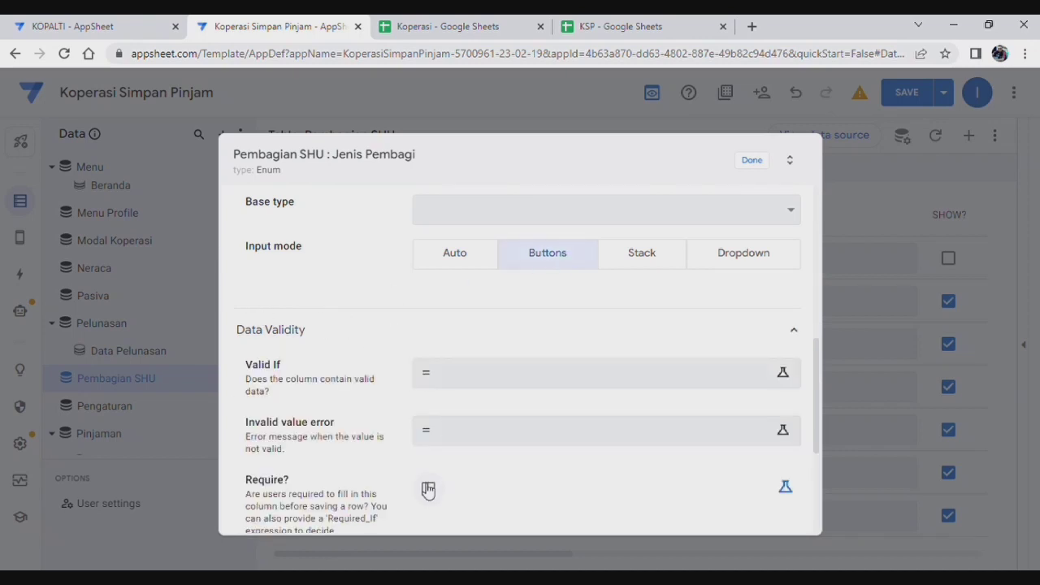
{"action": "left_click", "coordinate": [318, 330]}
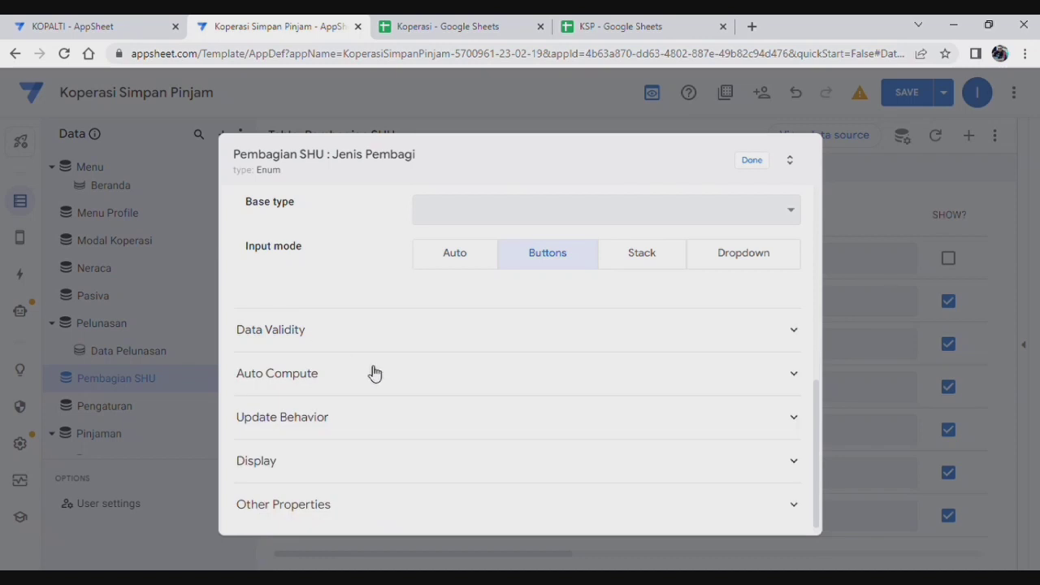
{"action": "left_click", "coordinate": [374, 373]}
{"action": "left_click", "coordinate": [390, 379]}
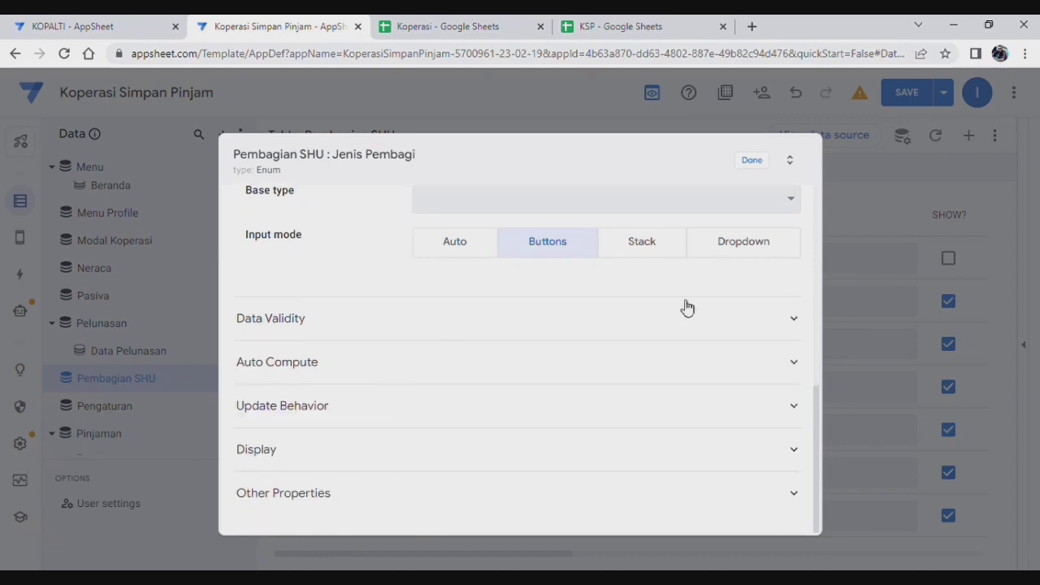
{"action": "left_click", "coordinate": [752, 161]}
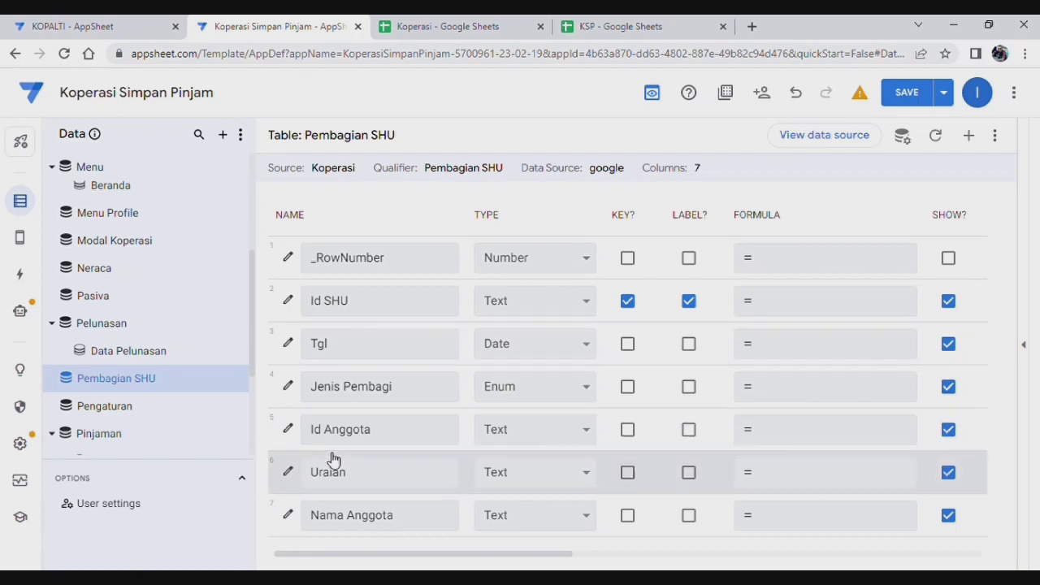
Step: Give Id Anggota the Show_If condition [Jenis Pembagi]= "Anggota" and save the app
{"action": "left_click", "coordinate": [291, 429]}
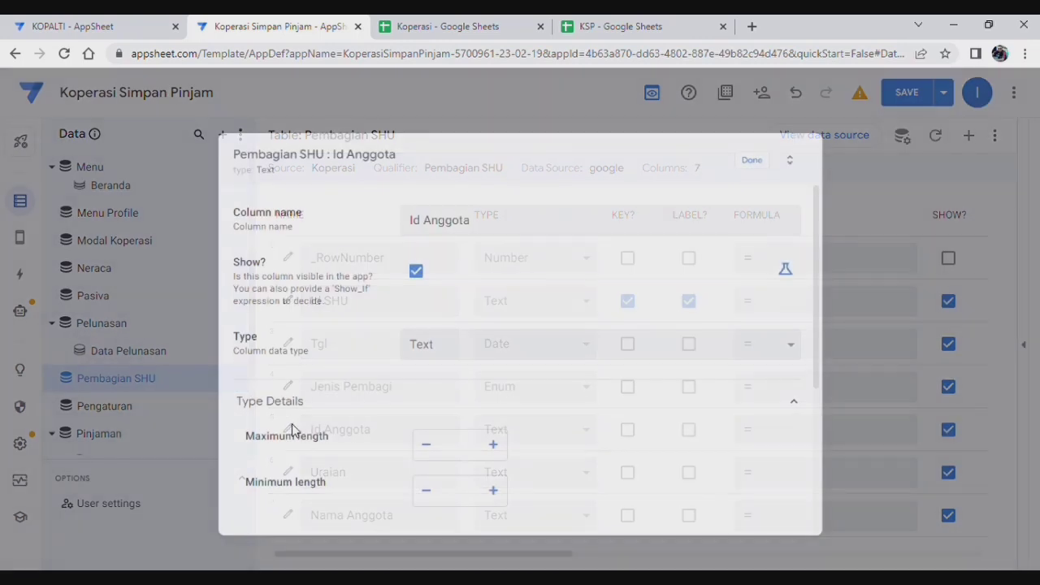
{"action": "left_click", "coordinate": [785, 269]}
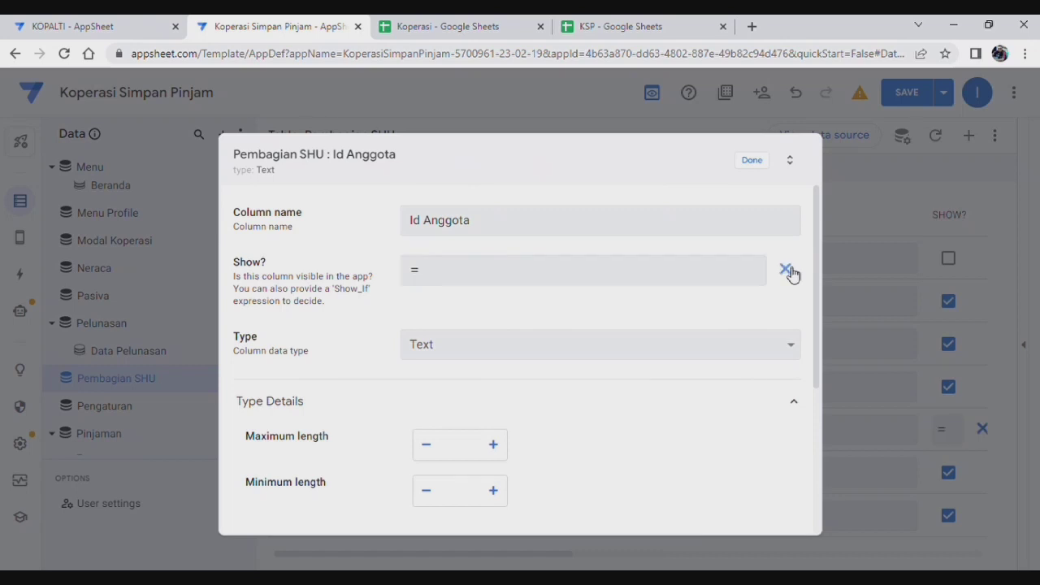
{"action": "left_click", "coordinate": [501, 281]}
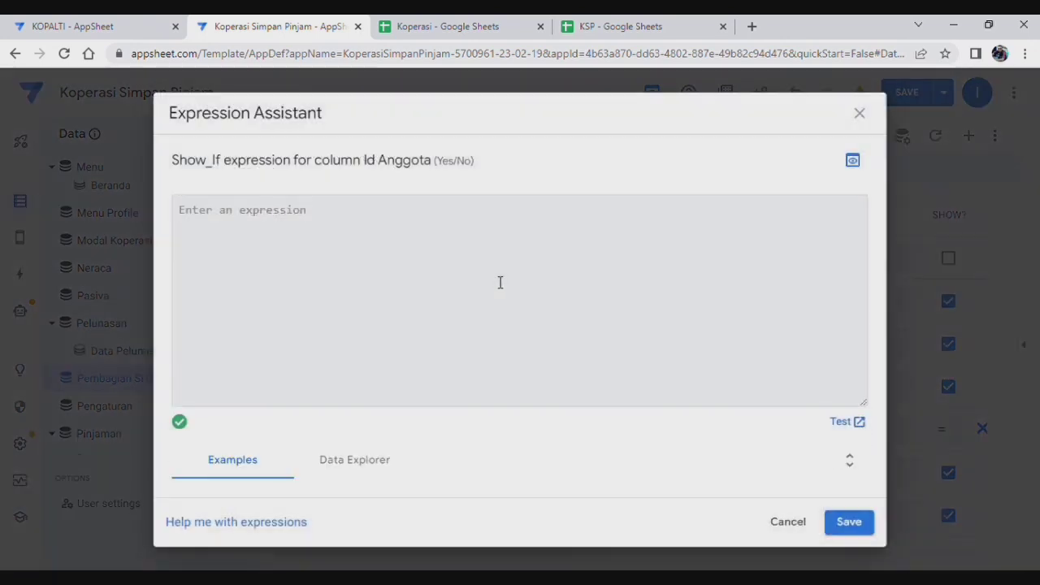
{"action": "type", "text": "["}
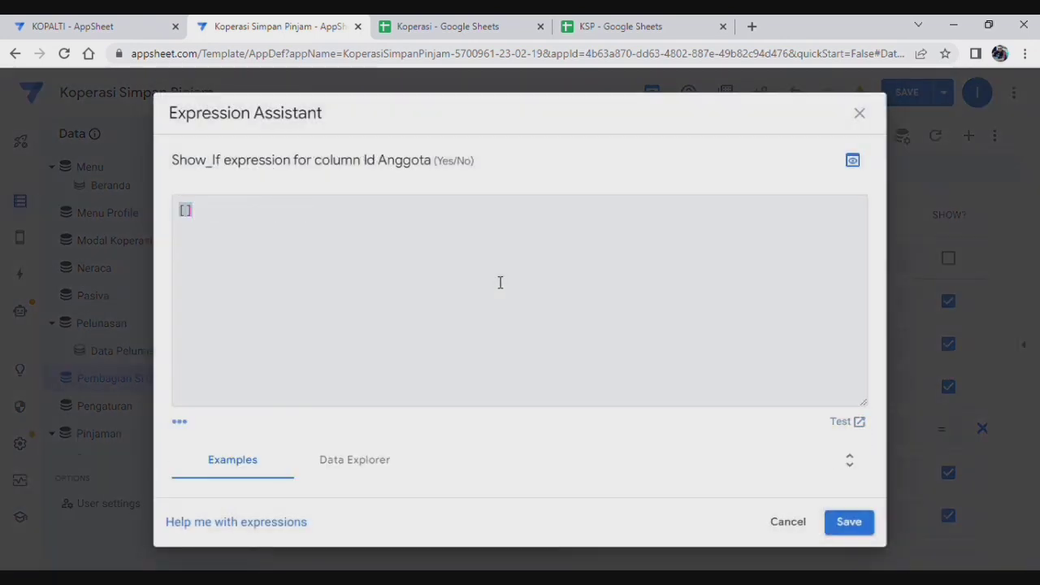
{"action": "type", "text": "Jenis Pembagi]"}
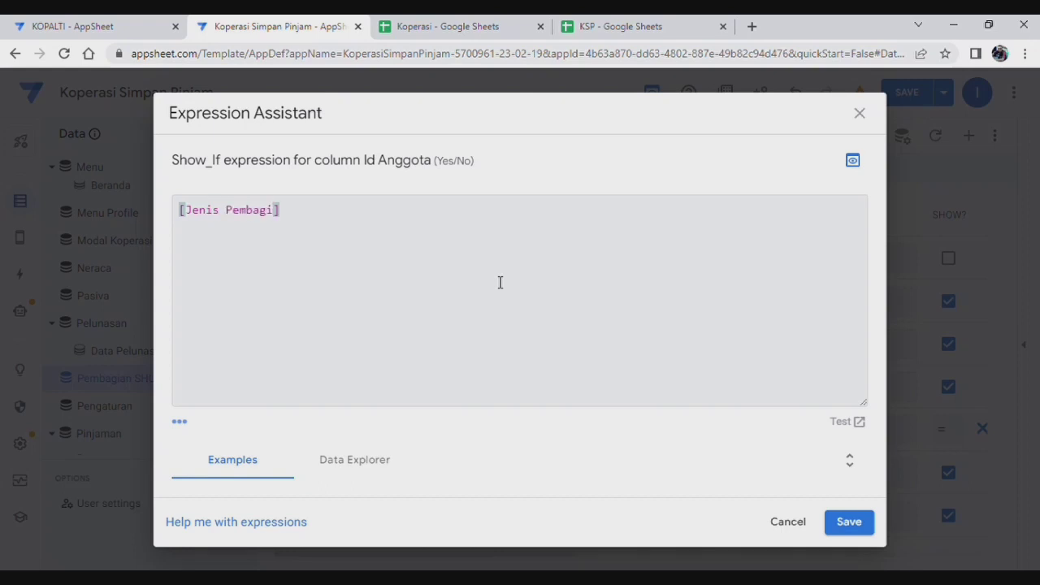
{"action": "type", "text": "= "}
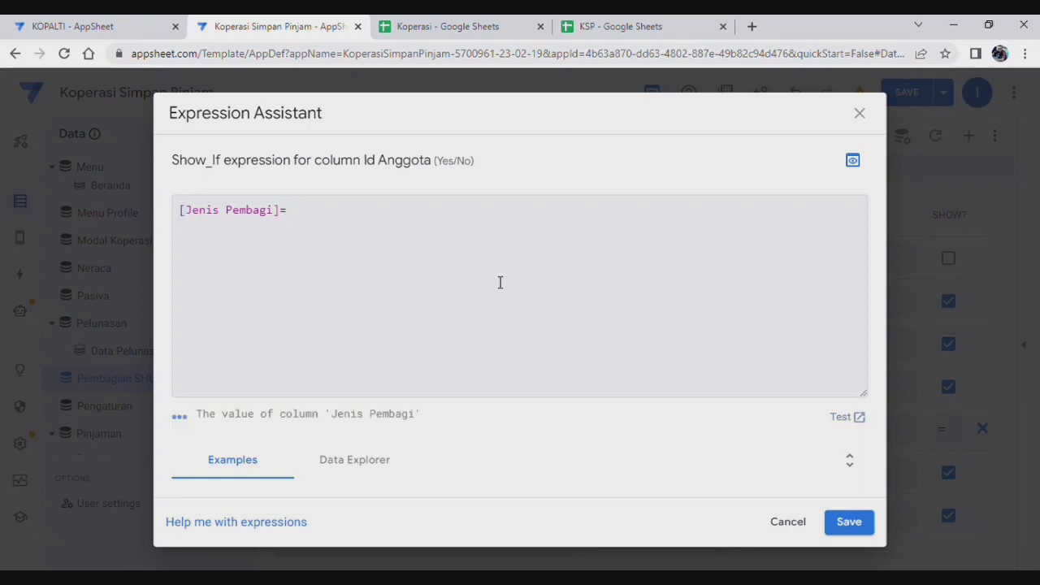
{"action": "type", "text": "\"Anggota"}
{"action": "left_click", "coordinate": [850, 524]}
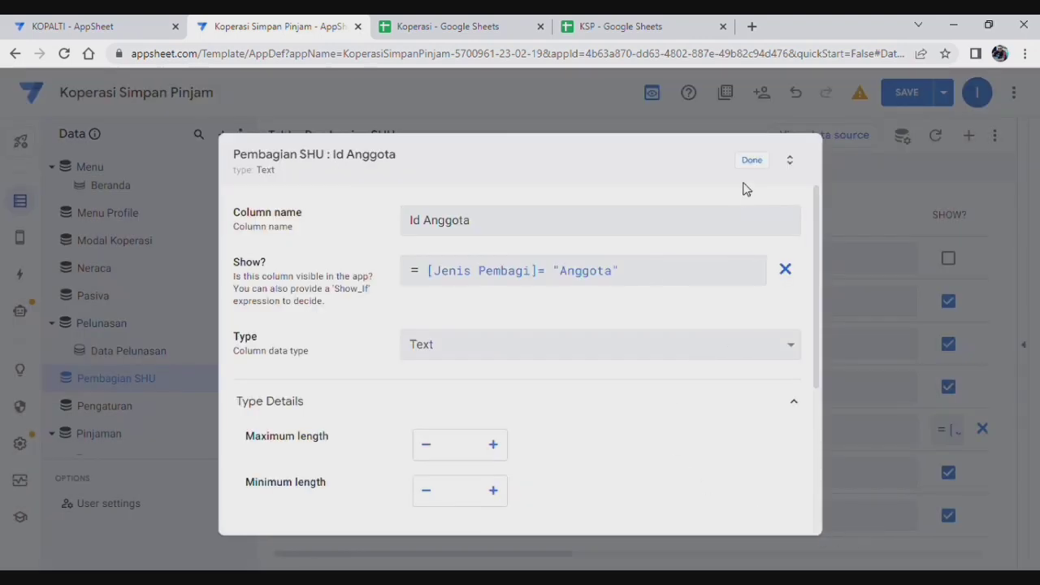
{"action": "left_click", "coordinate": [756, 161]}
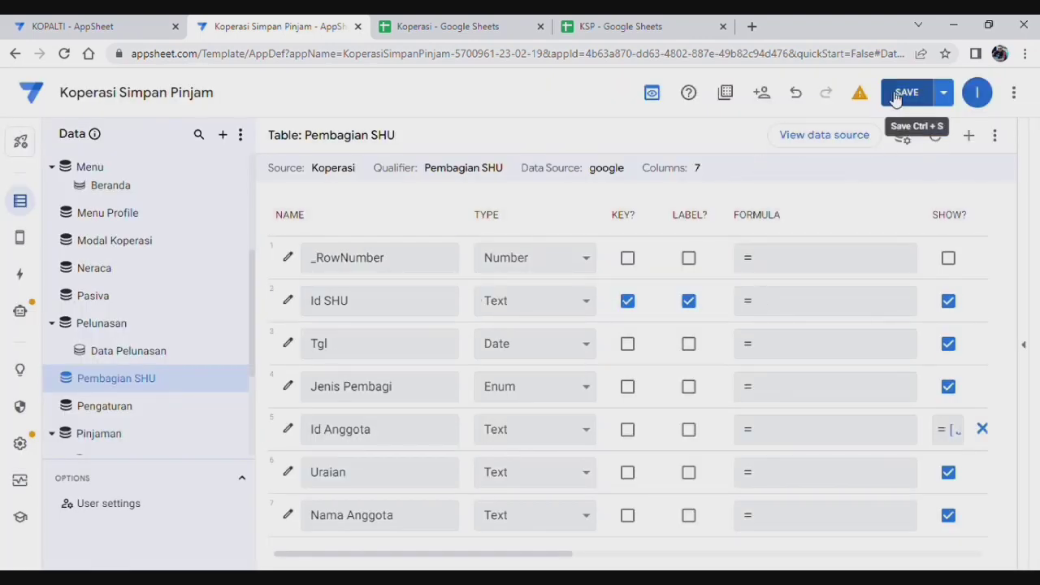
{"action": "left_click", "coordinate": [904, 93]}
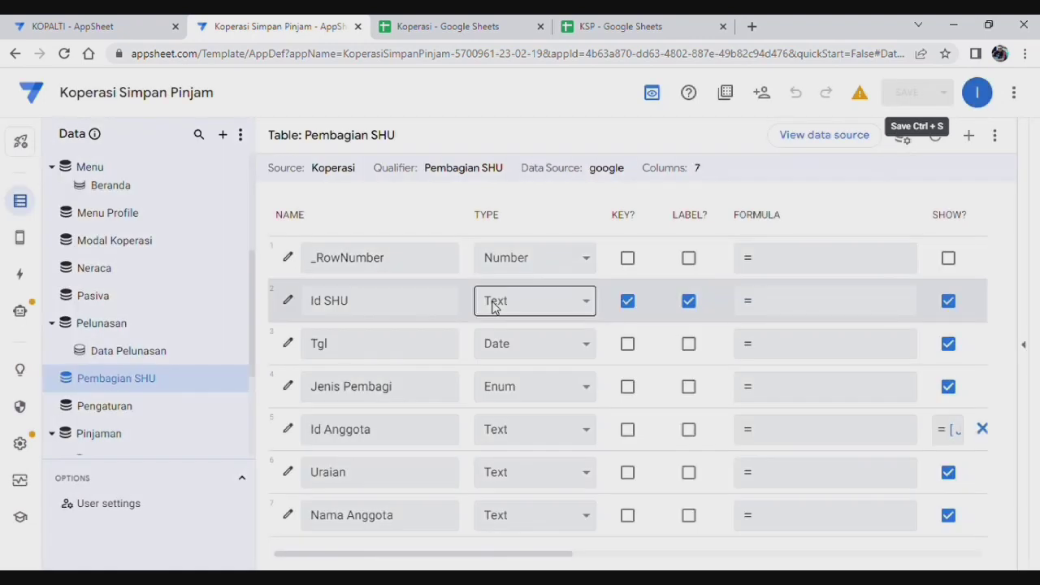
Step: Change Uraian to an Enum column with values Tambahan Modal and Gaji Pengurus
{"action": "left_click", "coordinate": [290, 473]}
{"action": "scroll", "coordinate": [459, 341], "scroll_direction": "down", "scroll_amount": 1}
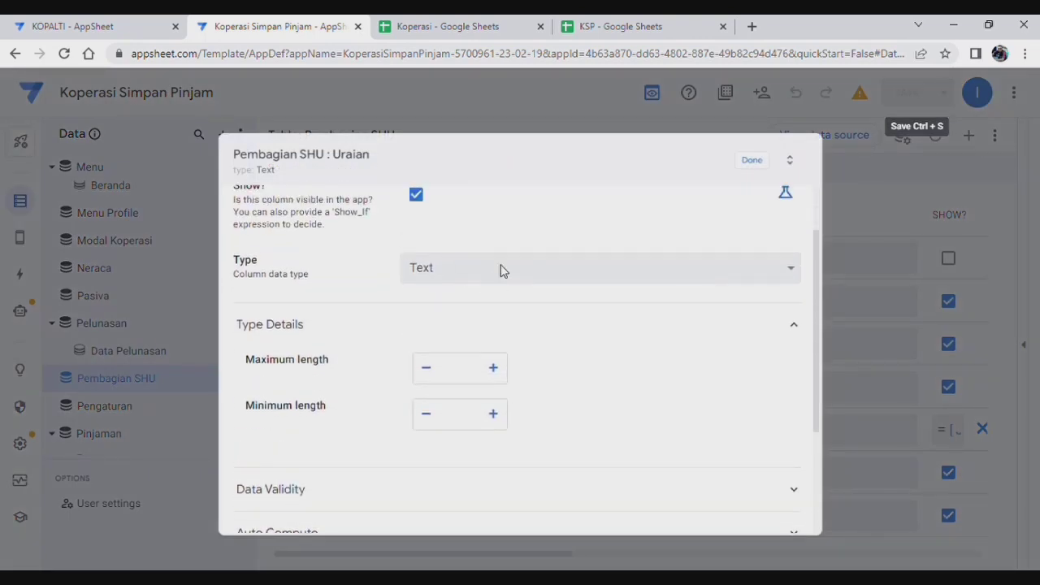
{"action": "scroll", "coordinate": [566, 317], "scroll_direction": "down", "scroll_amount": 1}
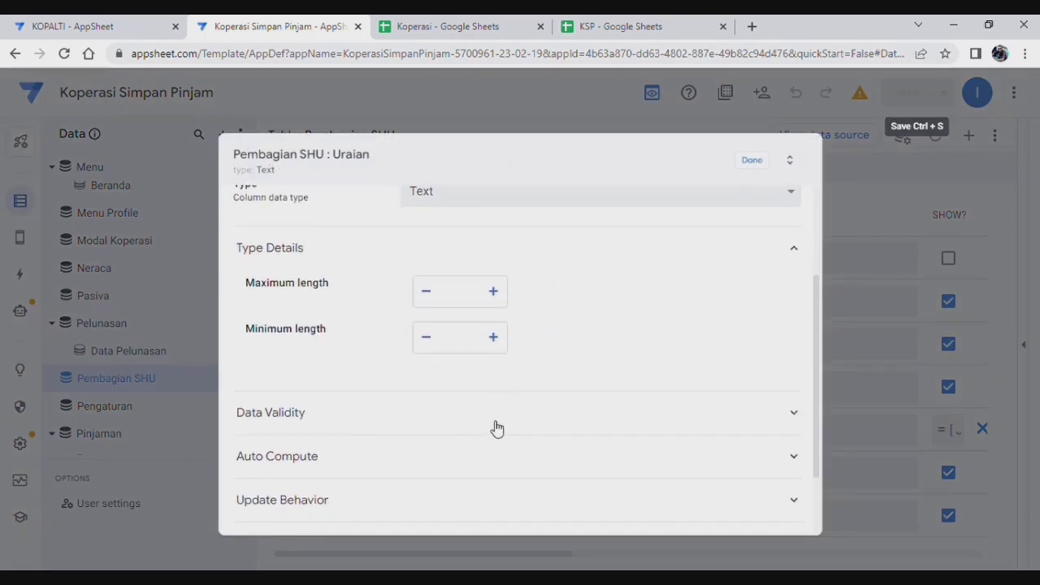
{"action": "left_click", "coordinate": [540, 413]}
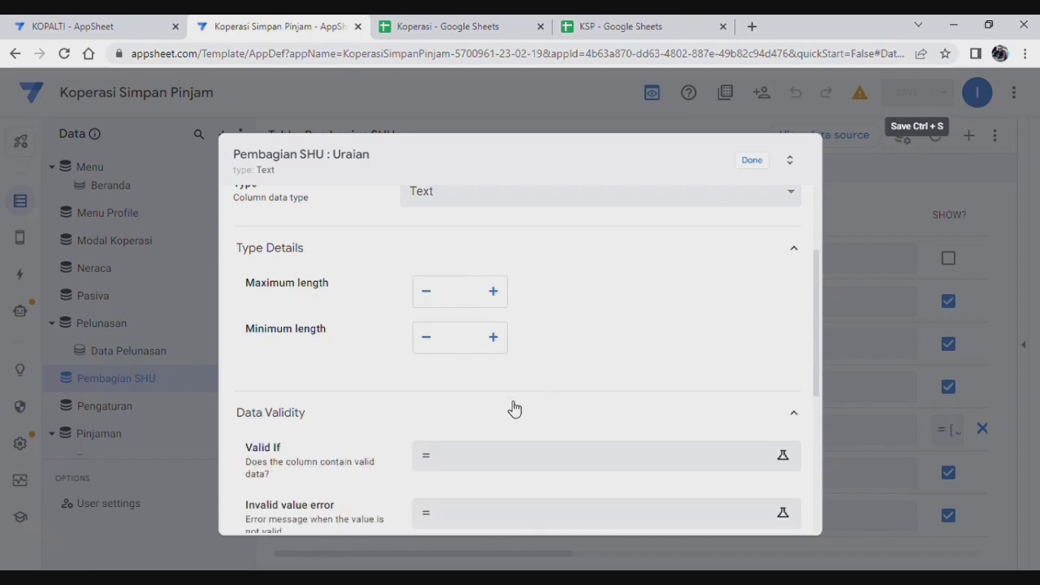
{"action": "scroll", "coordinate": [512, 407], "scroll_direction": "down", "scroll_amount": 1}
{"action": "scroll", "coordinate": [532, 381], "scroll_direction": "up", "scroll_amount": 3}
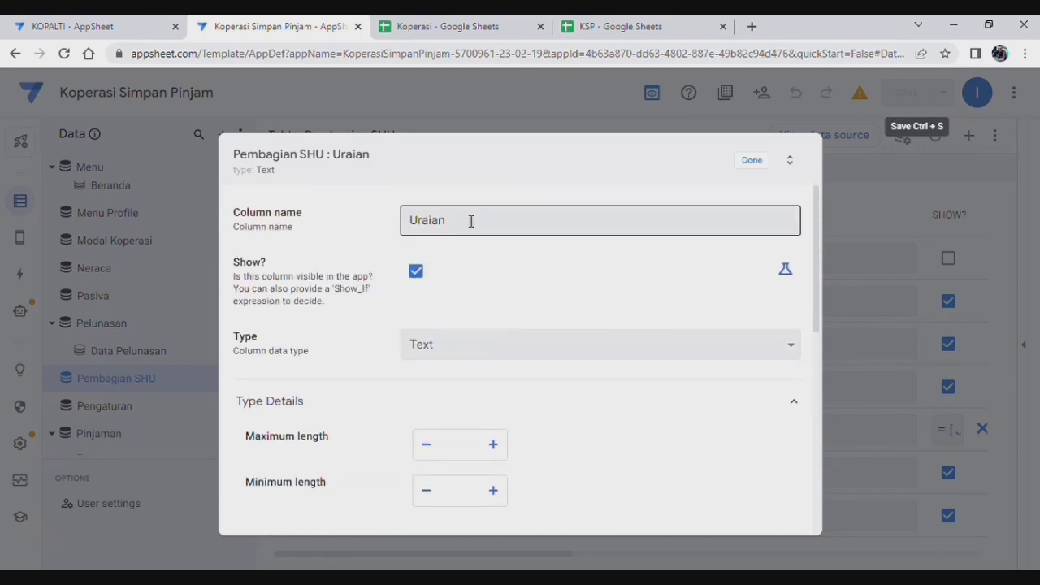
{"action": "left_click", "coordinate": [486, 344]}
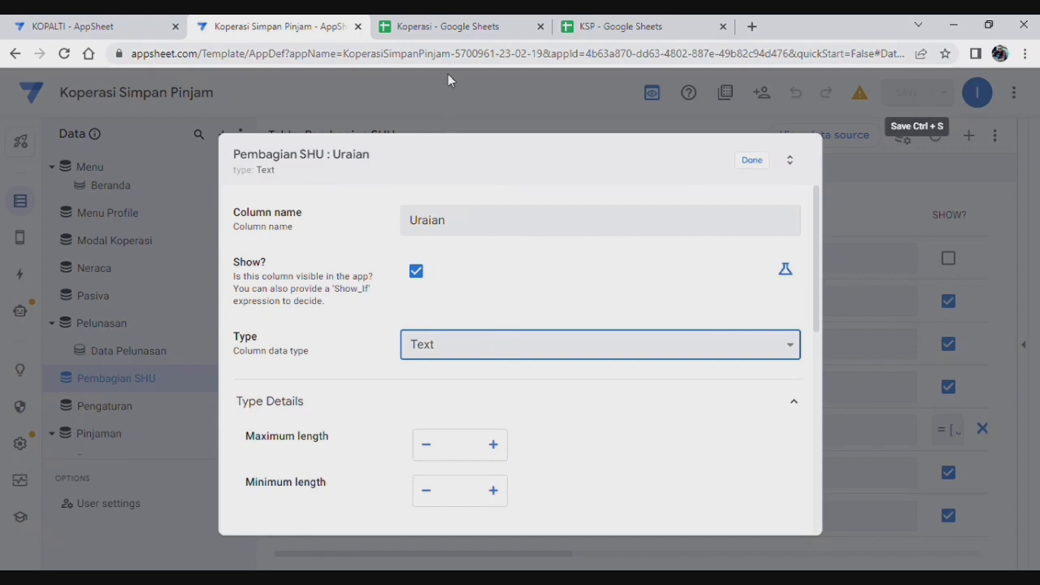
{"action": "type", "text": "enum"}
{"action": "scroll", "coordinate": [515, 360], "scroll_direction": "down", "scroll_amount": 4}
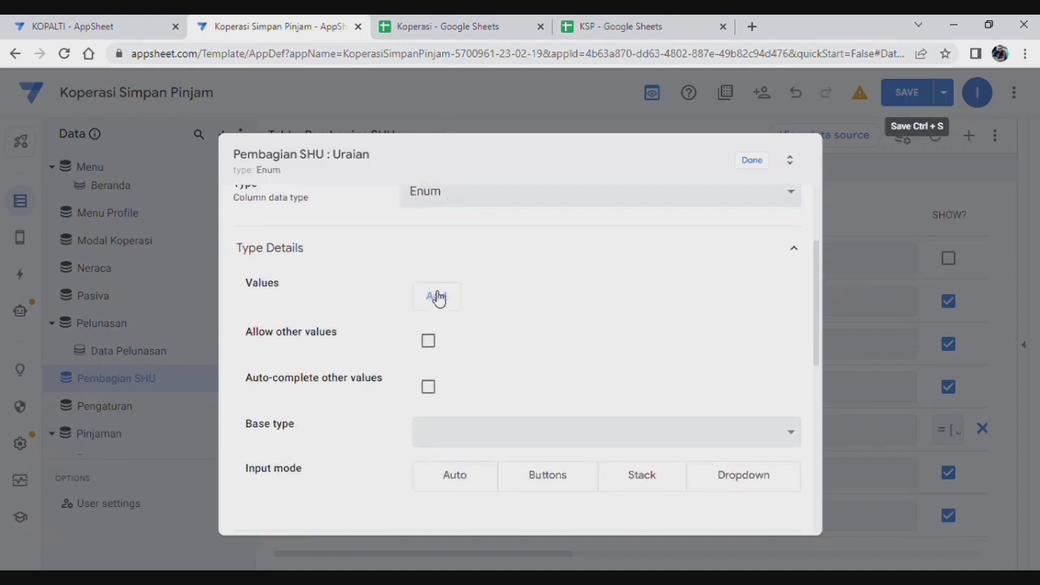
{"action": "left_click", "coordinate": [436, 296]}
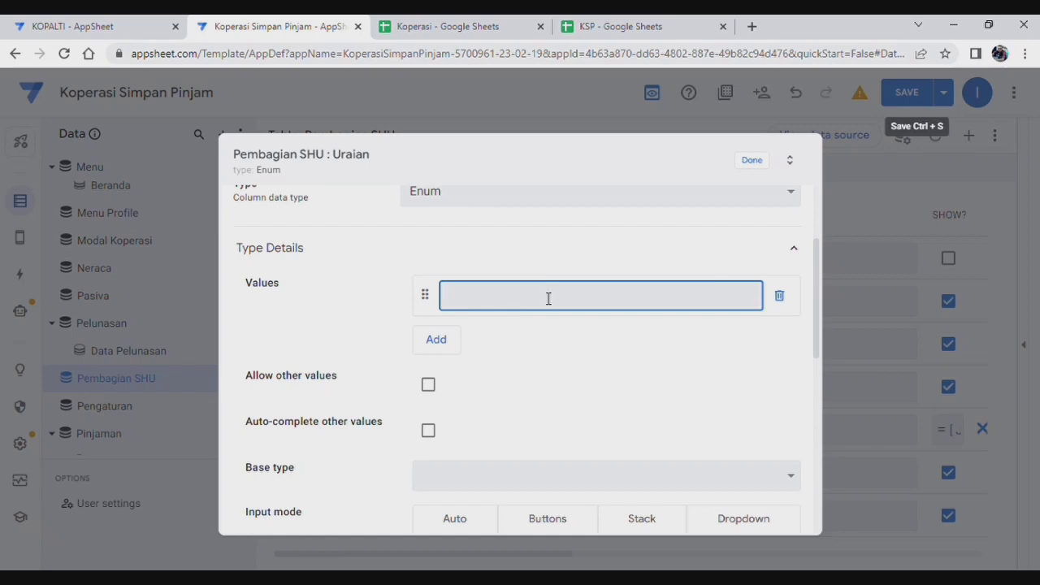
{"action": "type", "text": "Tambahan Modal"}
{"action": "left_click", "coordinate": [440, 342]}
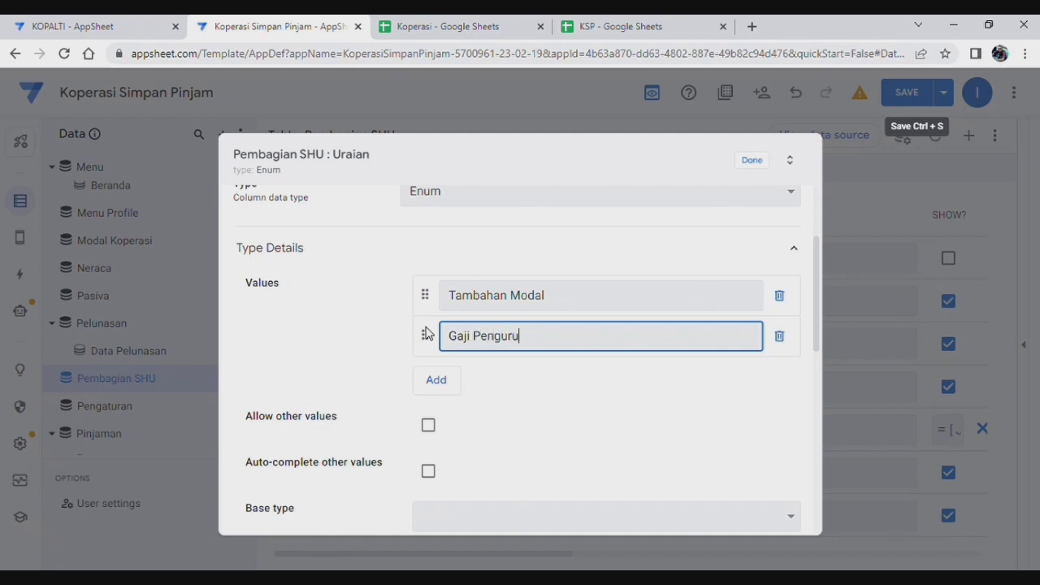
{"action": "type", "text": "Gaji Pengurus"}
Step: Set Uraian's base type to Text, input mode to Buttons, and make it required
{"action": "scroll", "coordinate": [483, 409], "scroll_direction": "up", "scroll_amount": 2}
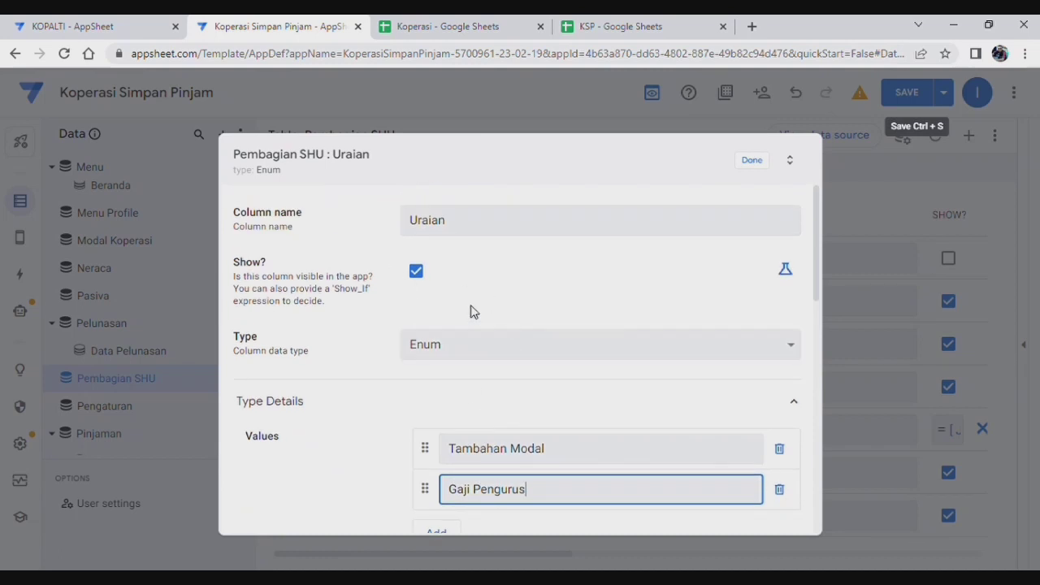
{"action": "scroll", "coordinate": [558, 357], "scroll_direction": "down", "scroll_amount": 4}
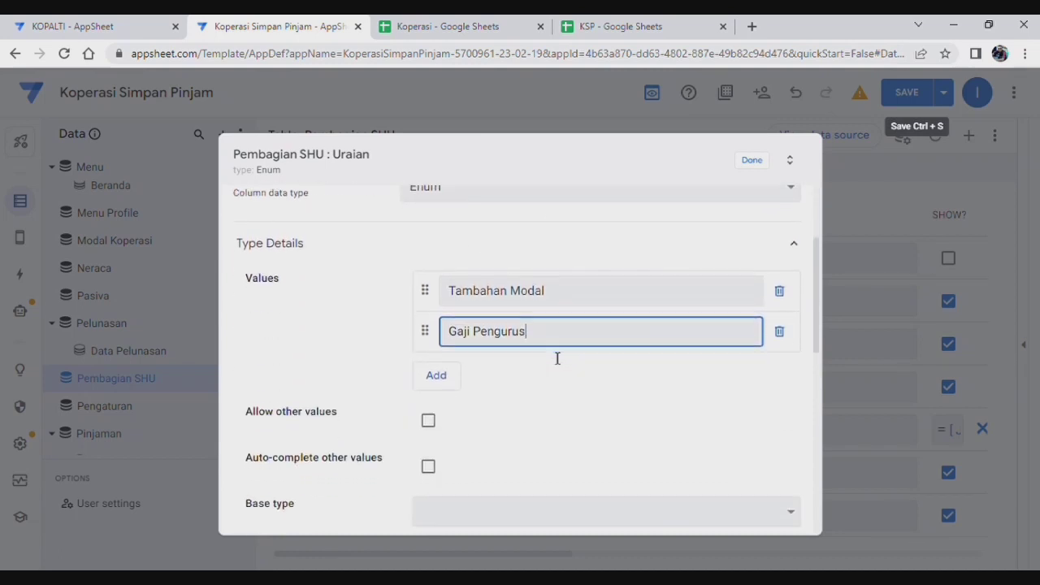
{"action": "left_click", "coordinate": [504, 367]}
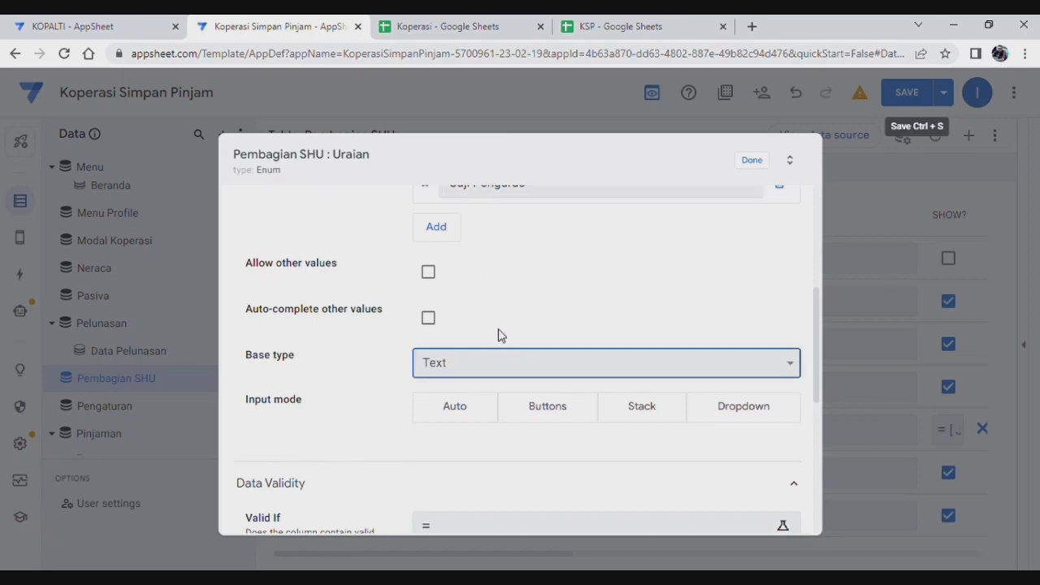
{"action": "scroll", "coordinate": [457, 474], "scroll_direction": "down", "scroll_amount": 2}
{"action": "left_click", "coordinate": [565, 263]}
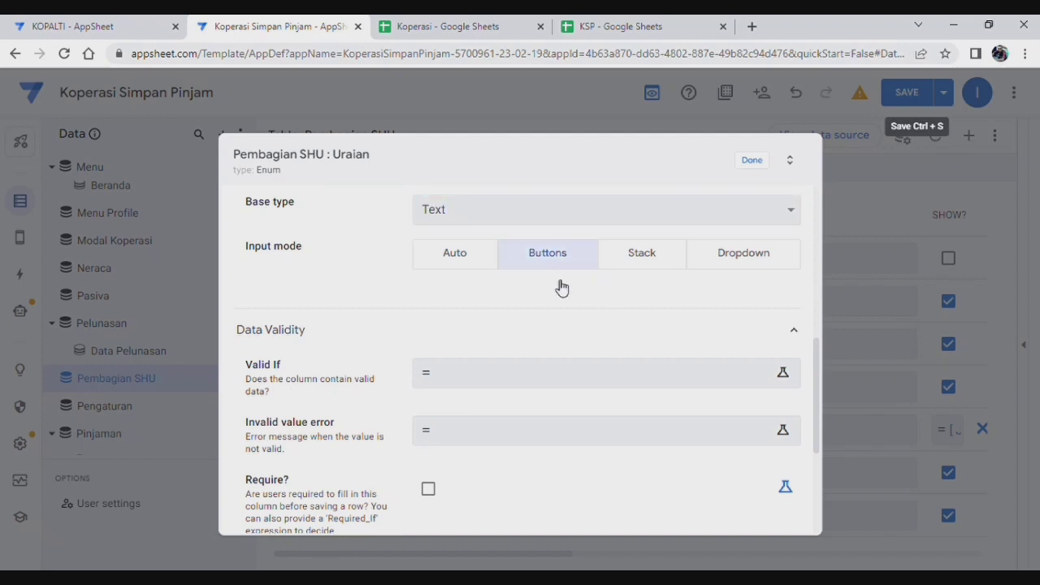
{"action": "scroll", "coordinate": [588, 360], "scroll_direction": "down", "scroll_amount": 2}
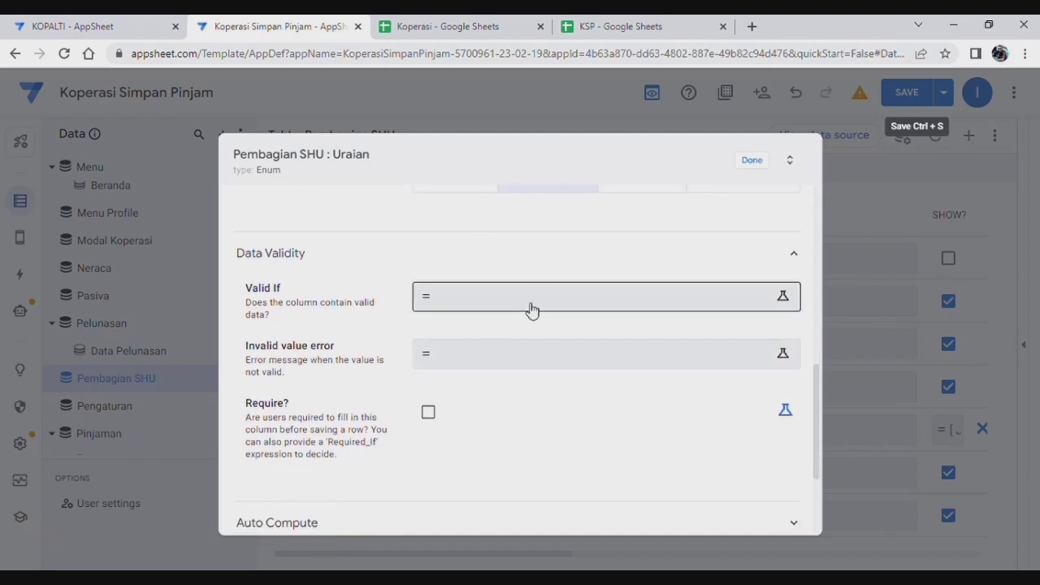
{"action": "left_click", "coordinate": [429, 412]}
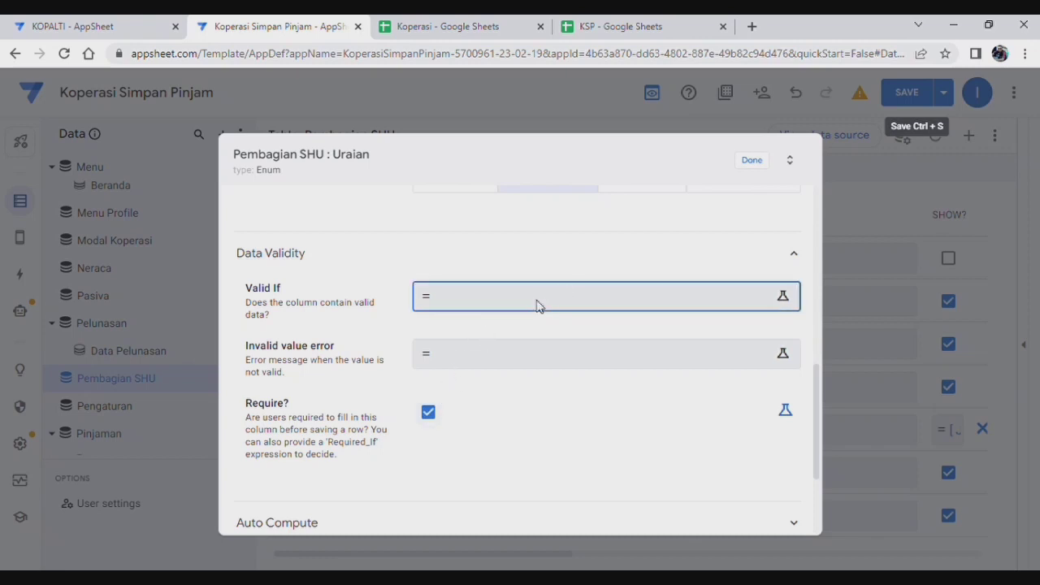
Step: Give Uraian the pasted IFS Valid If rule without the Investor choice, and save the app
{"action": "left_click", "coordinate": [536, 306]}
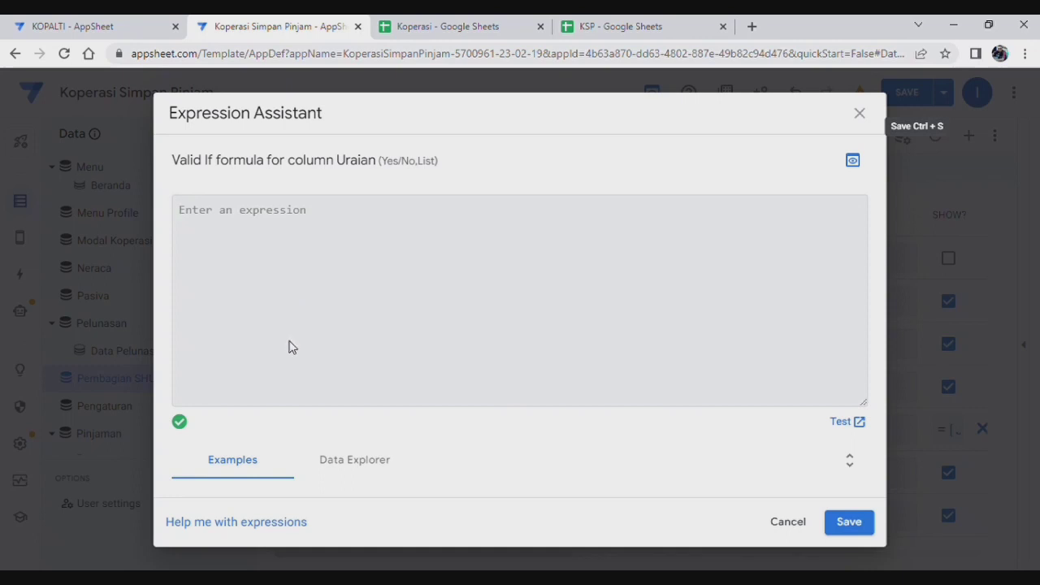
{"action": "type", "text": "IFS(Isnotblank([jenis pembagi]),   IFS([Jenis Pembagi]= \"Non Anggota\", {Tambahan Modal,Gaji Pengurus, Investor}   ) )"}
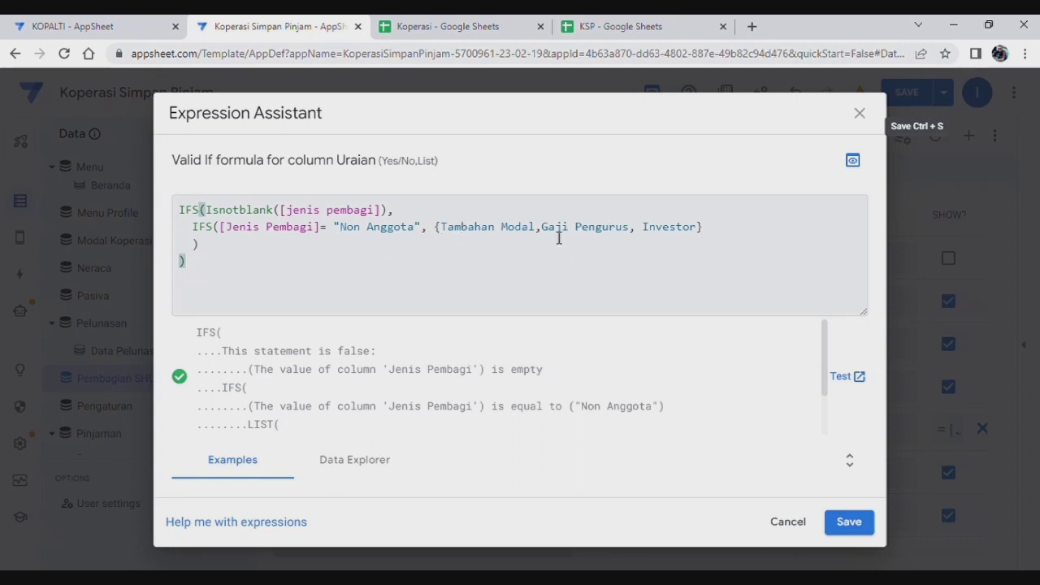
{"action": "left_click", "coordinate": [706, 233]}
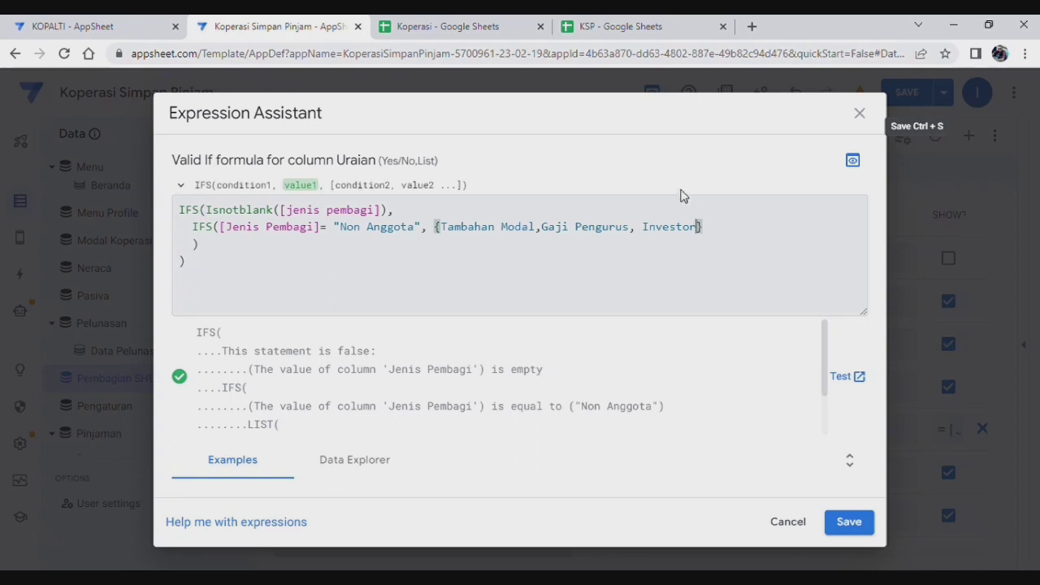
{"action": "key", "text": "BackSpace"}
{"action": "key", "text": "BackSpace"}
{"action": "key", "text": "BackSpace"}
{"action": "key", "text": "BackSpace"}
{"action": "key", "text": "BackSpace"}
{"action": "key", "text": "BackSpace"}
{"action": "key", "text": "BackSpace"}
{"action": "key", "text": "BackSpace"}
{"action": "key", "text": "BackSpace"}
{"action": "key", "text": "BackSpace"}
{"action": "left_click", "coordinate": [849, 522]}
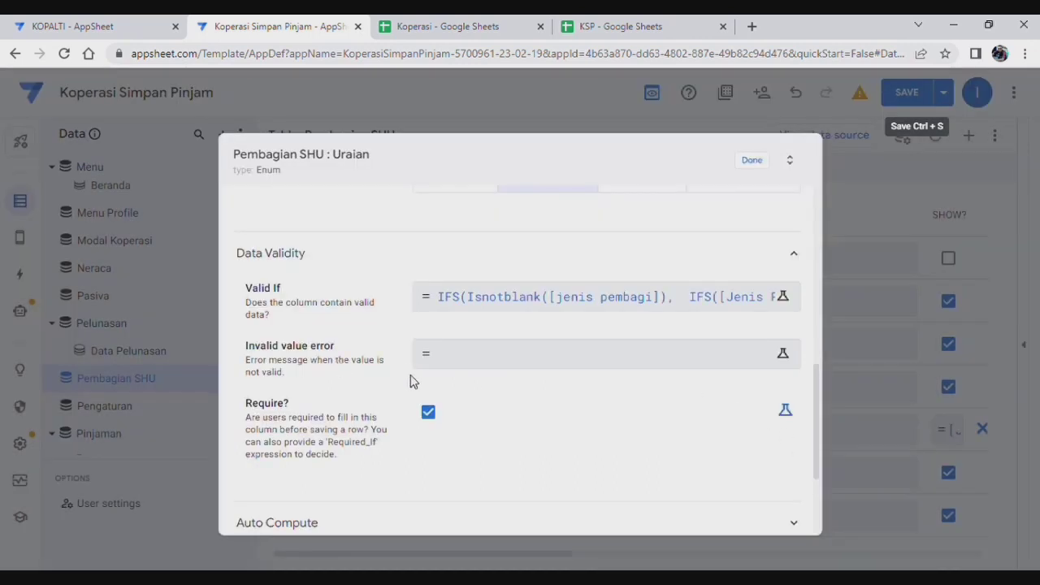
{"action": "scroll", "coordinate": [538, 420], "scroll_direction": "down", "scroll_amount": 2}
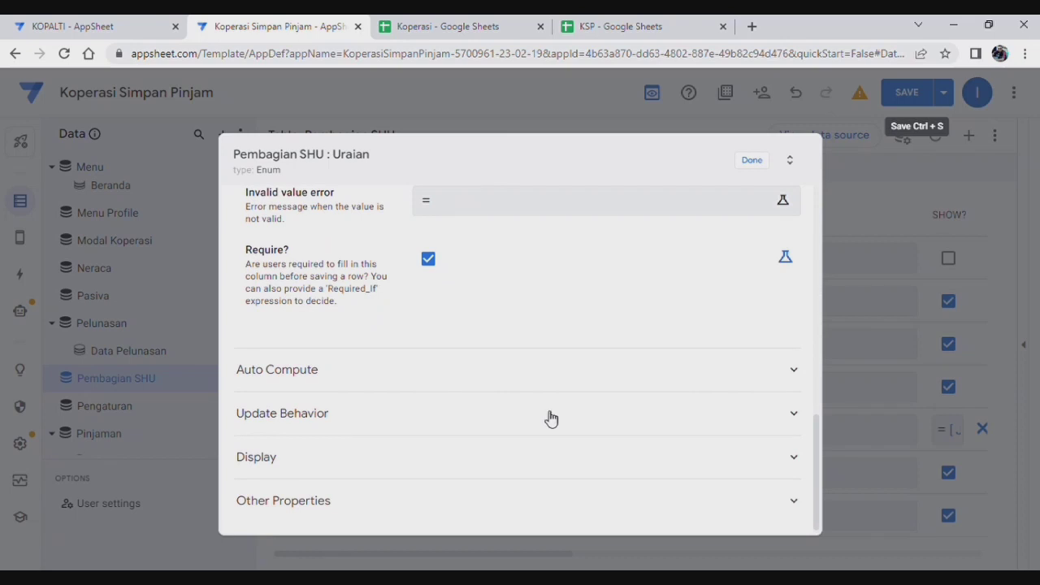
{"action": "left_click", "coordinate": [759, 162]}
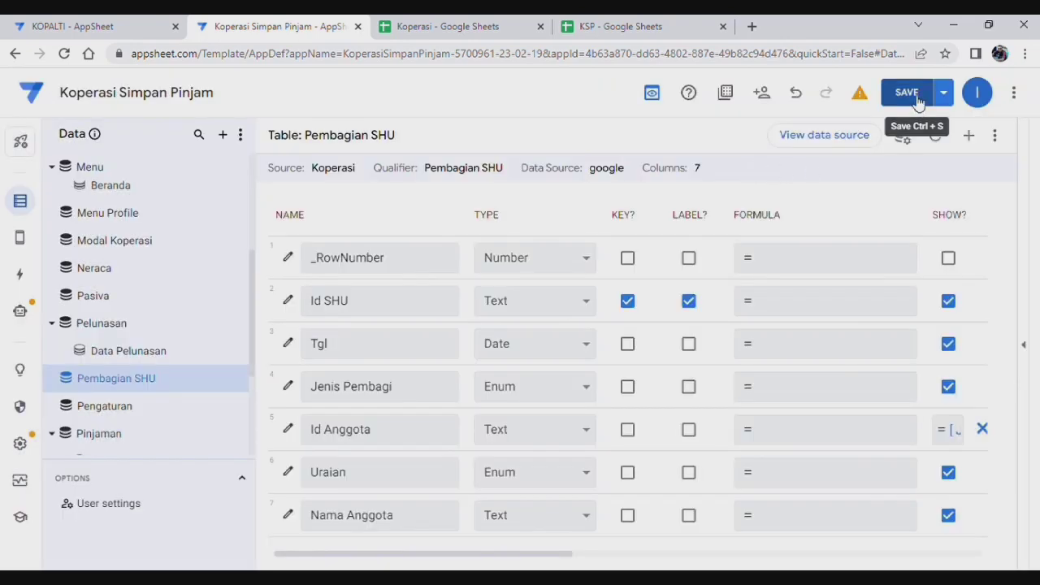
{"action": "left_click", "coordinate": [913, 98]}
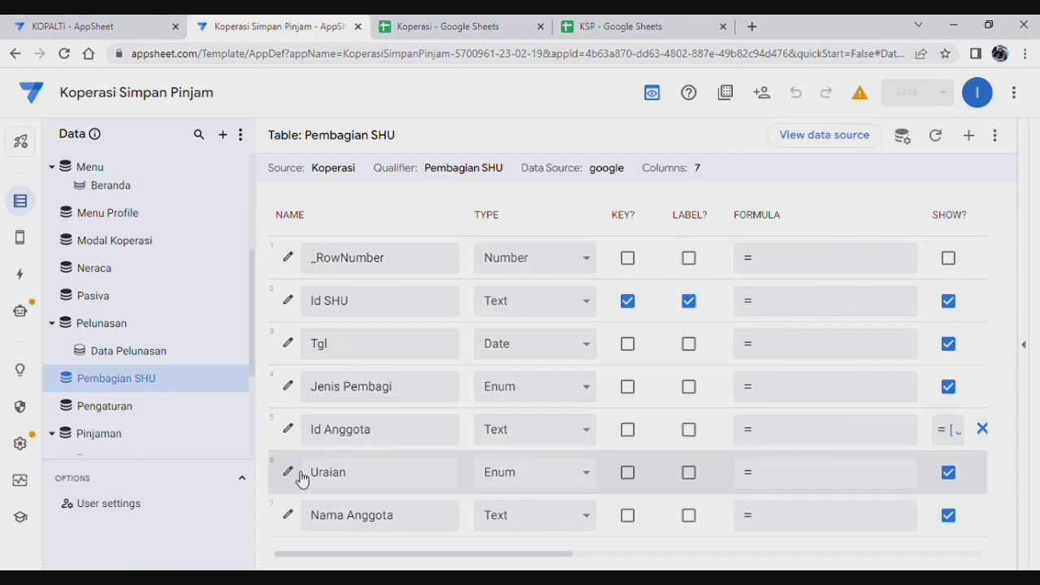
Step: Untick Require? so the Uraian column becomes optional
{"action": "scroll", "coordinate": [610, 323], "scroll_direction": "down", "scroll_amount": 5}
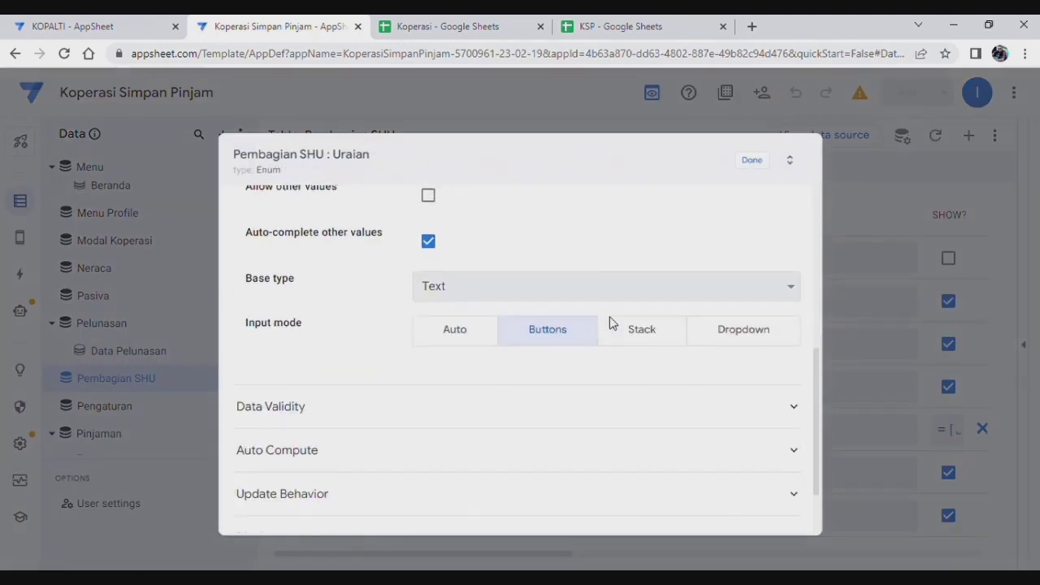
{"action": "scroll", "coordinate": [617, 356], "scroll_direction": "down", "scroll_amount": 2}
{"action": "left_click", "coordinate": [469, 317]}
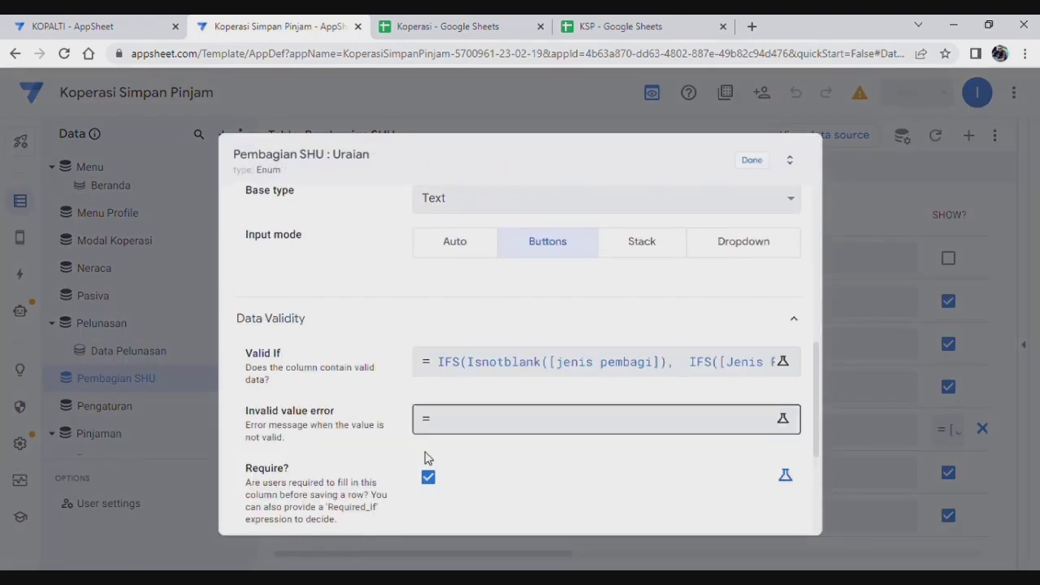
{"action": "left_click", "coordinate": [428, 478]}
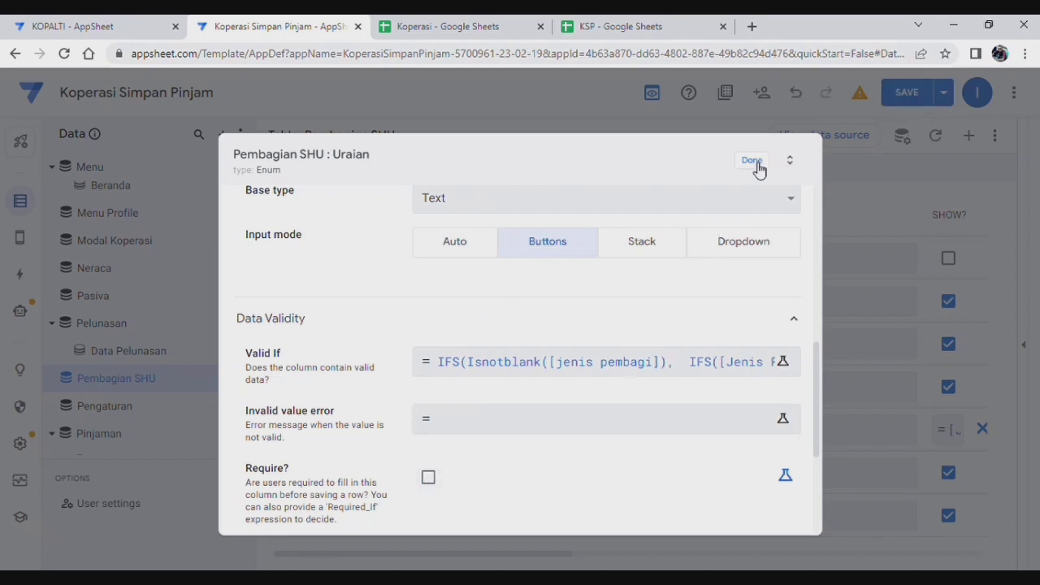
{"action": "left_click", "coordinate": [753, 161]}
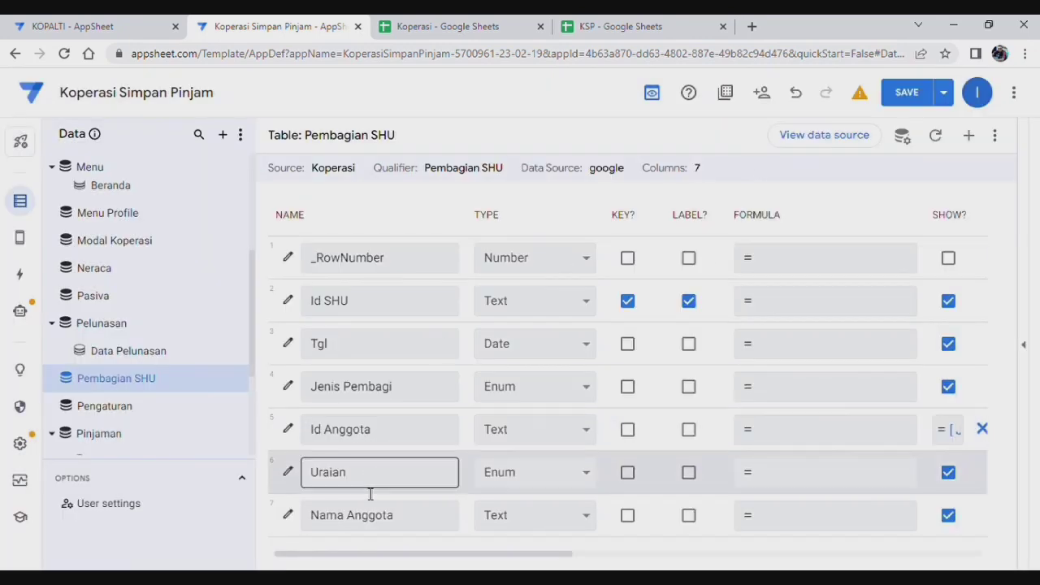
Step: Review the Nama Anggota column's Data Validity and Auto Compute settings, then save the app
{"action": "left_click", "coordinate": [289, 517]}
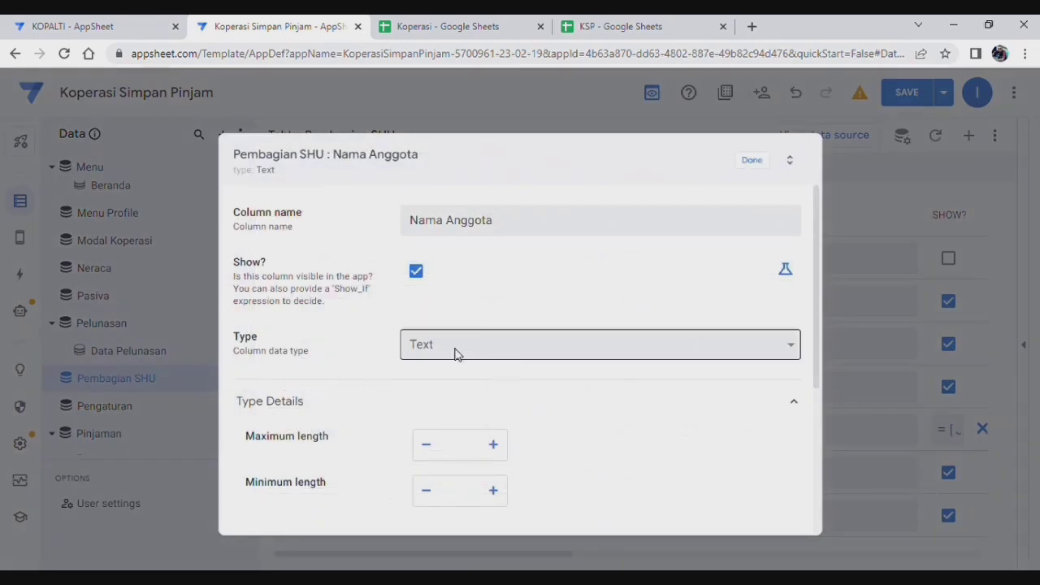
{"action": "scroll", "coordinate": [572, 425], "scroll_direction": "down", "scroll_amount": 2}
{"action": "scroll", "coordinate": [450, 441], "scroll_direction": "up", "scroll_amount": 2}
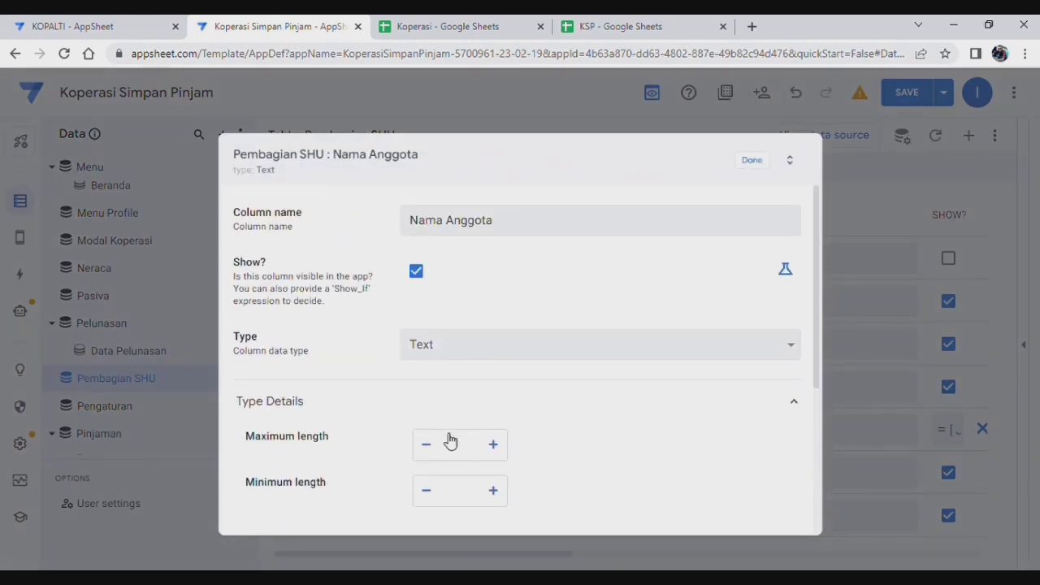
{"action": "scroll", "coordinate": [626, 439], "scroll_direction": "down", "scroll_amount": 2}
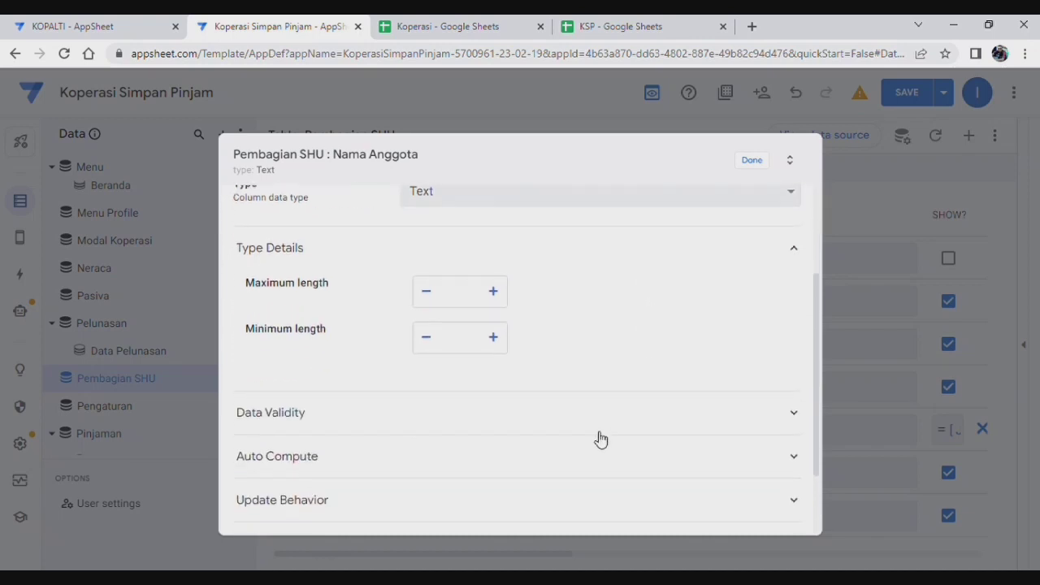
{"action": "left_click", "coordinate": [512, 423]}
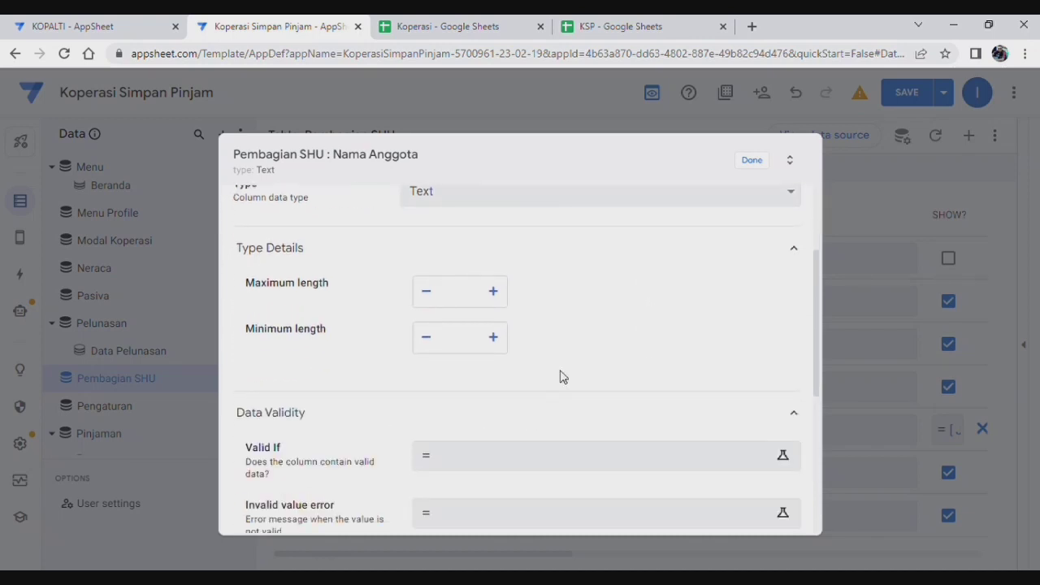
{"action": "scroll", "coordinate": [457, 334], "scroll_direction": "down", "scroll_amount": 1}
{"action": "left_click", "coordinate": [456, 334]}
{"action": "left_click", "coordinate": [455, 382]}
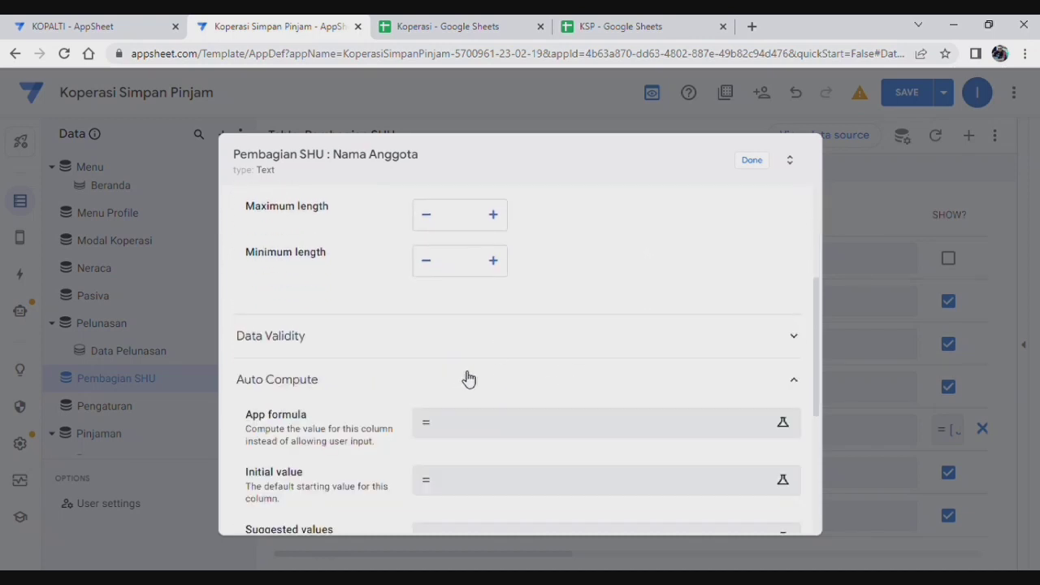
{"action": "left_click", "coordinate": [478, 381]}
{"action": "scroll", "coordinate": [483, 381], "scroll_direction": "down", "scroll_amount": 1}
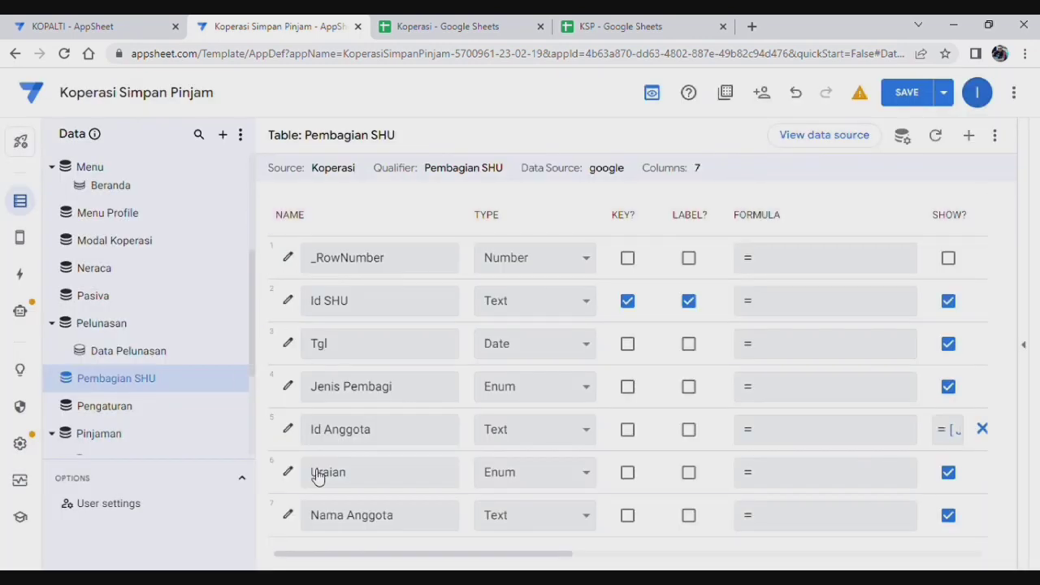
{"action": "left_click", "coordinate": [753, 161]}
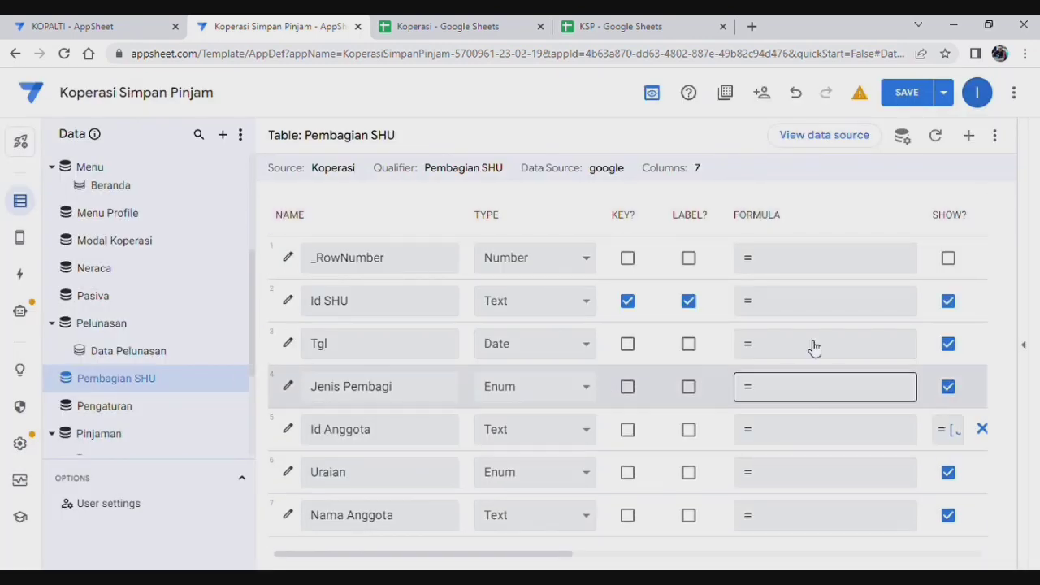
{"action": "left_click", "coordinate": [907, 91]}
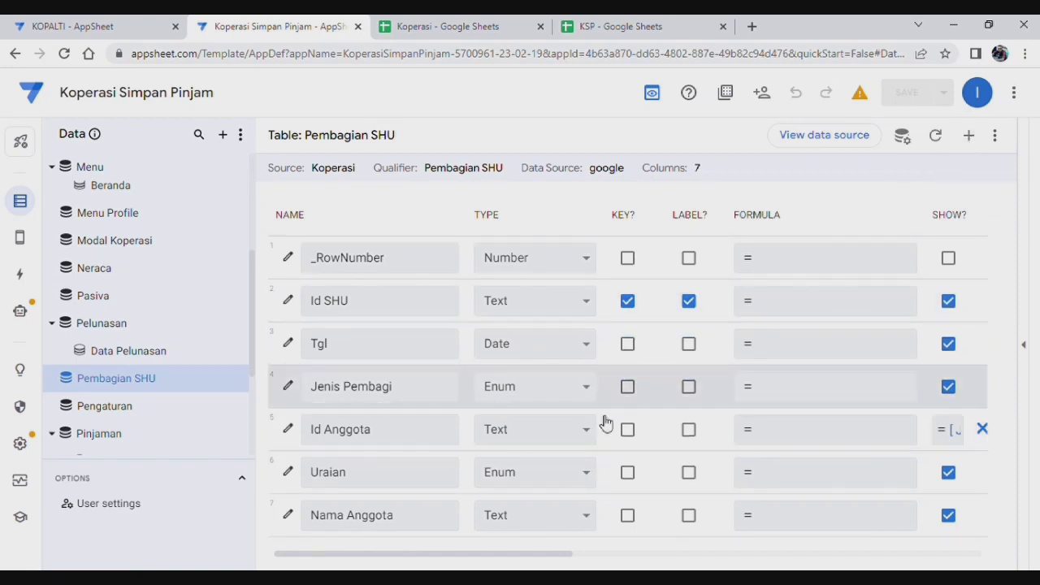
Step: Add virtual column SHU Bersih with formula Sum(Buku Kas[Masuk]) - Sum(Buku Kas[Keluar])
{"action": "left_click", "coordinate": [972, 139]}
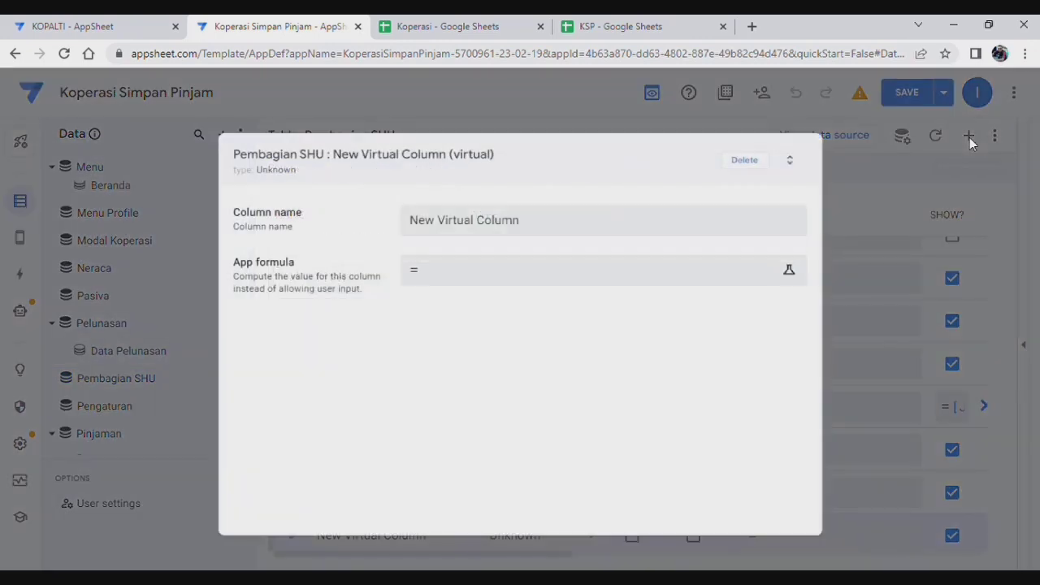
{"action": "triple_click", "coordinate": [514, 228]}
{"action": "type", "text": "SHU Bersih"}
{"action": "left_click", "coordinate": [480, 280]}
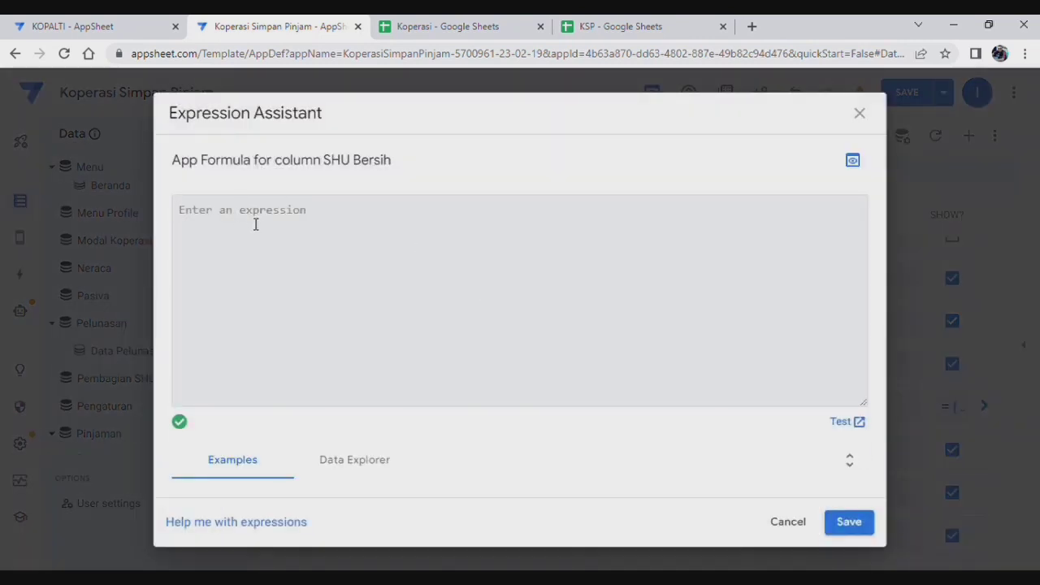
{"action": "type", "text": "Sum(Buku Kas[Masuk]) - Sum(Buku Kas[Keluar])"}
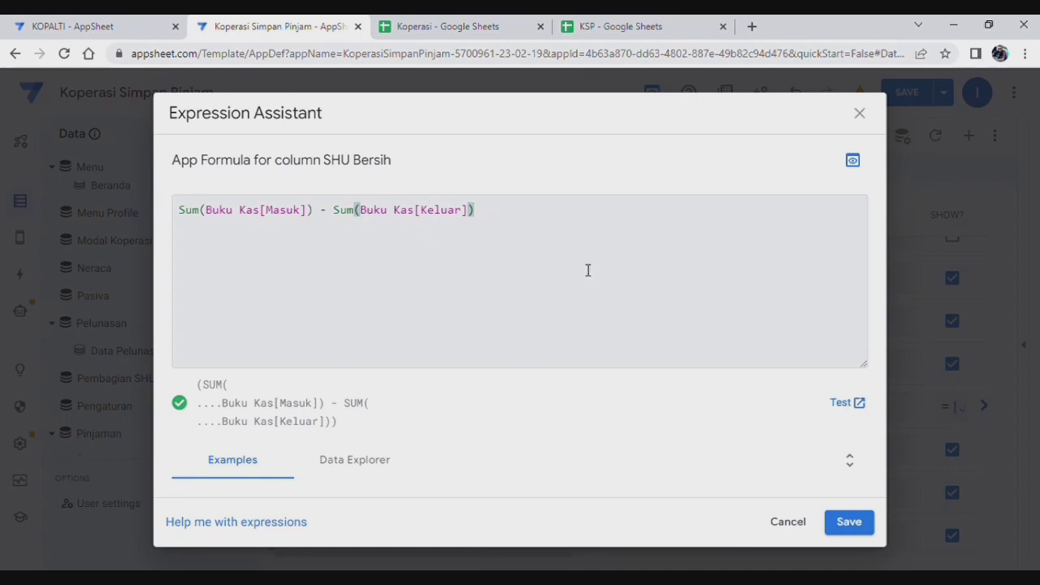
{"action": "left_click", "coordinate": [851, 522]}
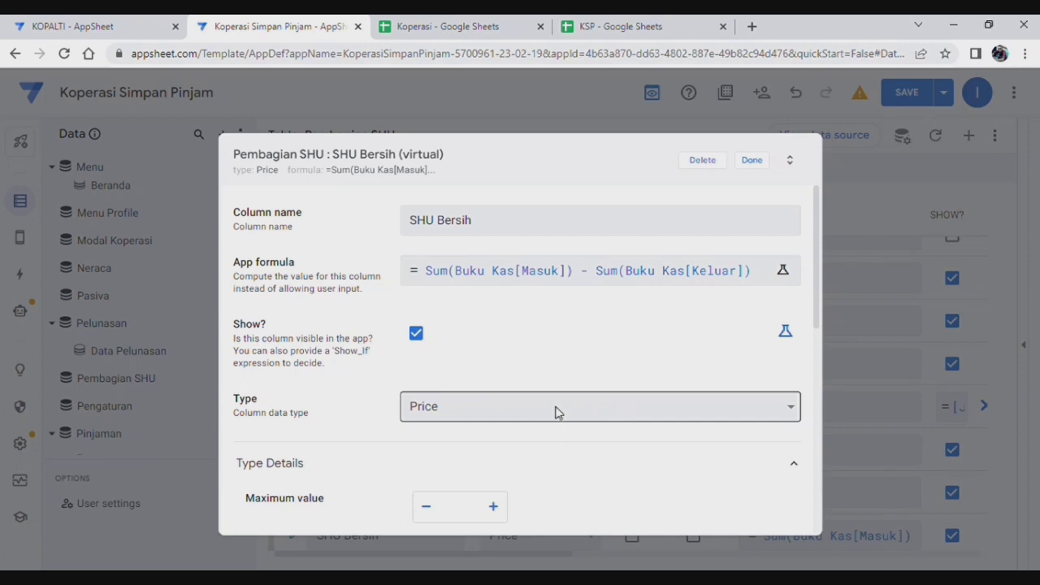
{"action": "scroll", "coordinate": [541, 406], "scroll_direction": "down", "scroll_amount": 6}
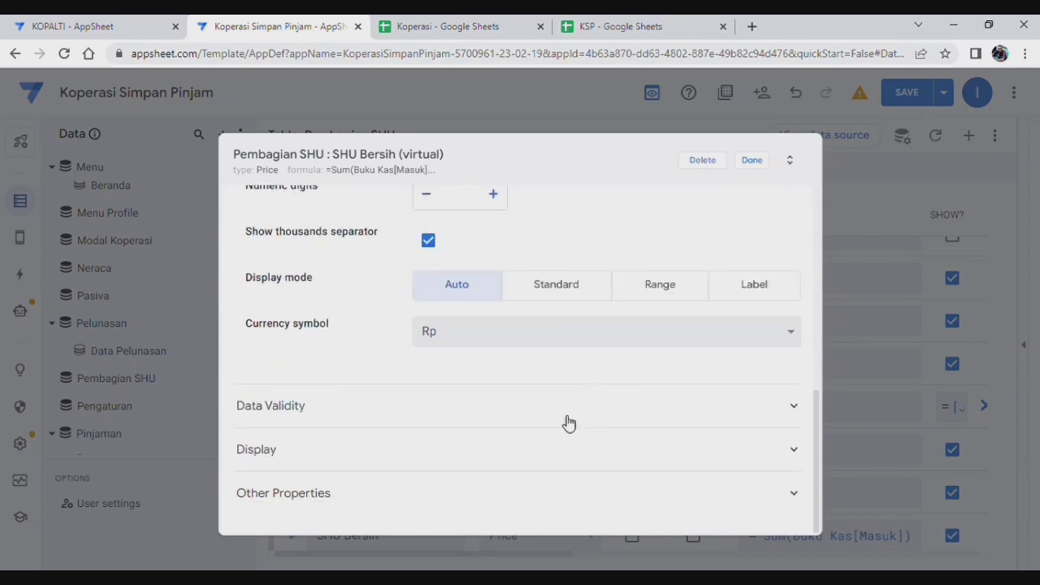
{"action": "scroll", "coordinate": [527, 434], "scroll_direction": "up", "scroll_amount": 6}
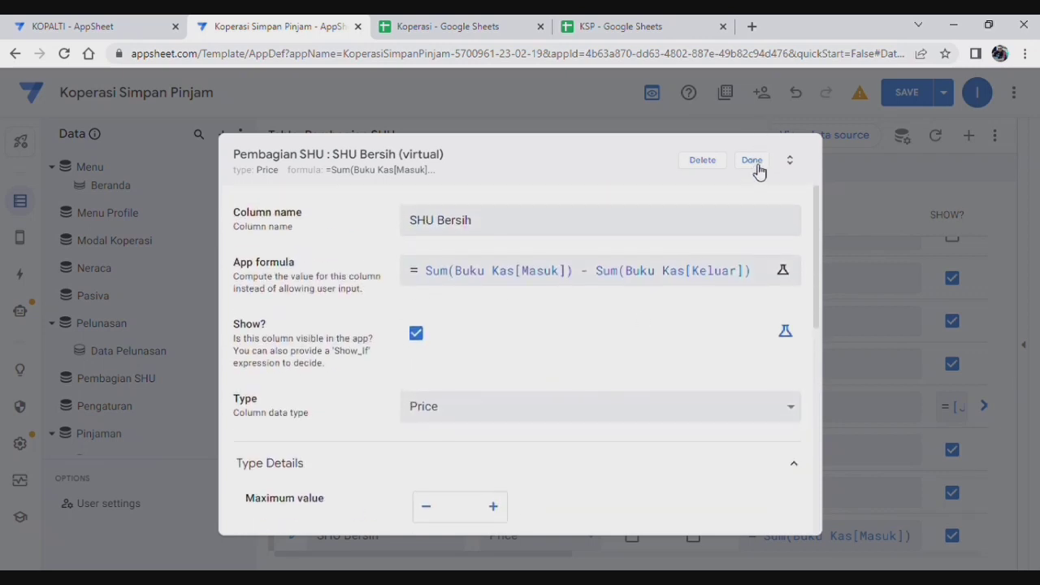
{"action": "left_click", "coordinate": [753, 164]}
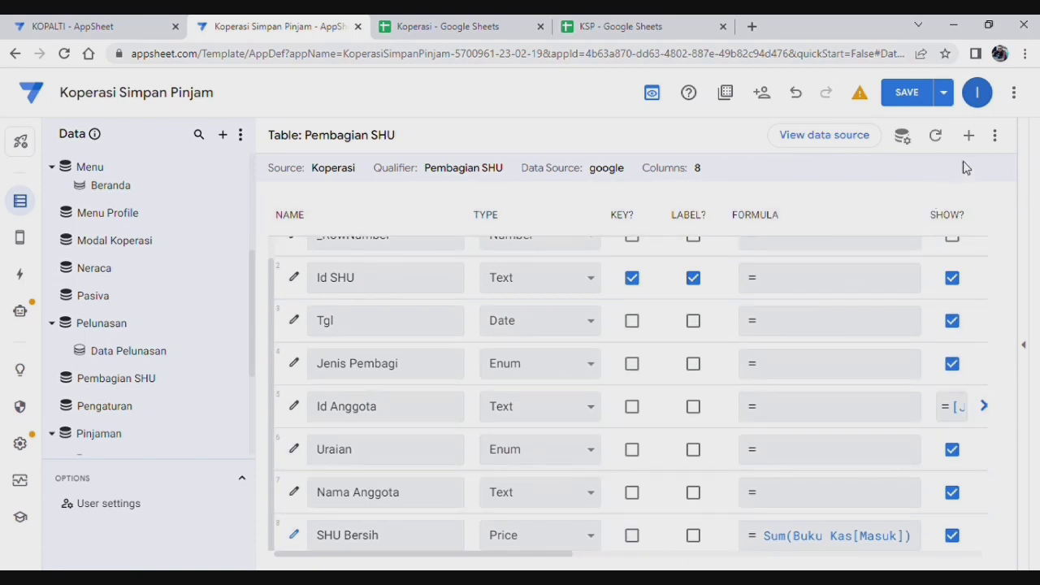
Step: Add a Saldo Simpanan Anggota virtual column whose Lookup returns 'total saldo' from Simpanan by nama
{"action": "left_click", "coordinate": [969, 135]}
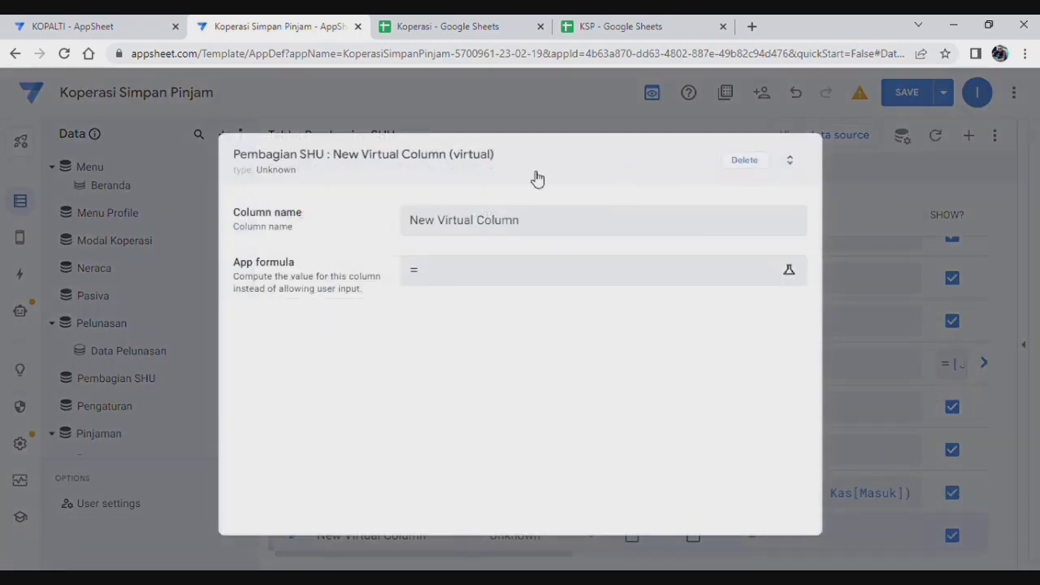
{"action": "left_click_drag", "start_coordinate": [550, 220], "coordinate": [332, 220]}
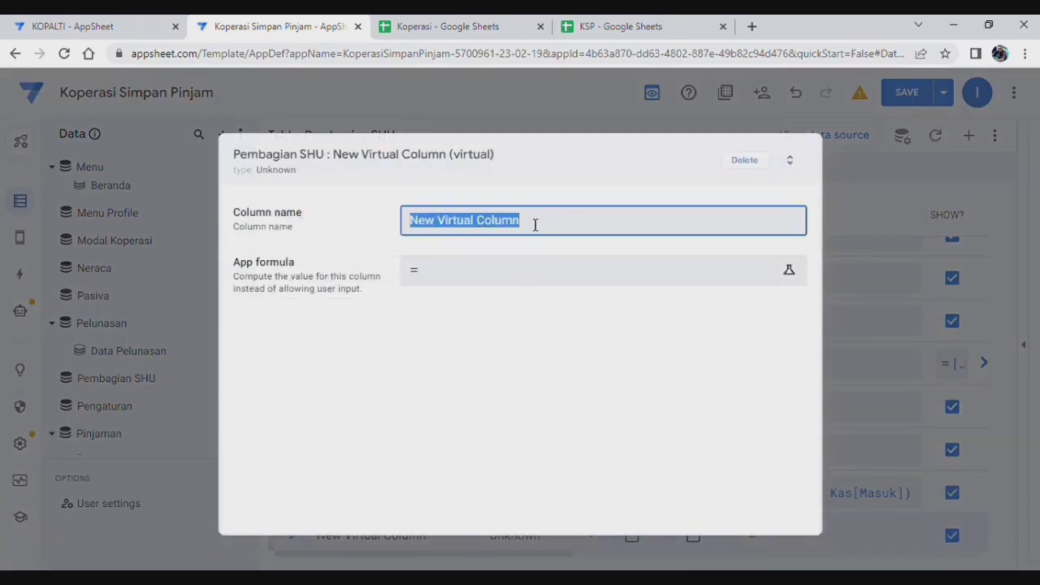
{"action": "type", "text": "Saldo Simpanan Anggota"}
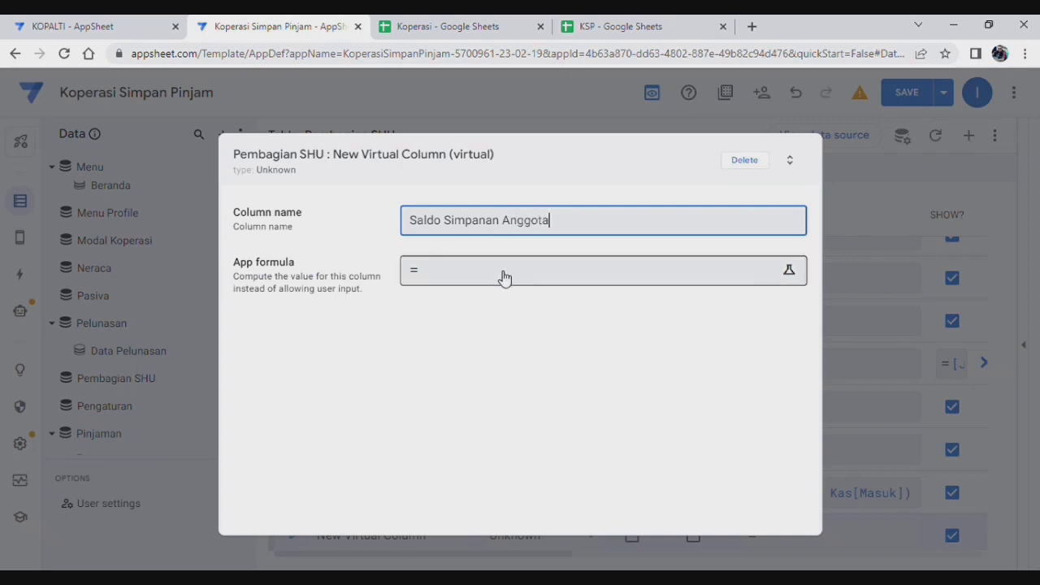
{"action": "left_click", "coordinate": [502, 275]}
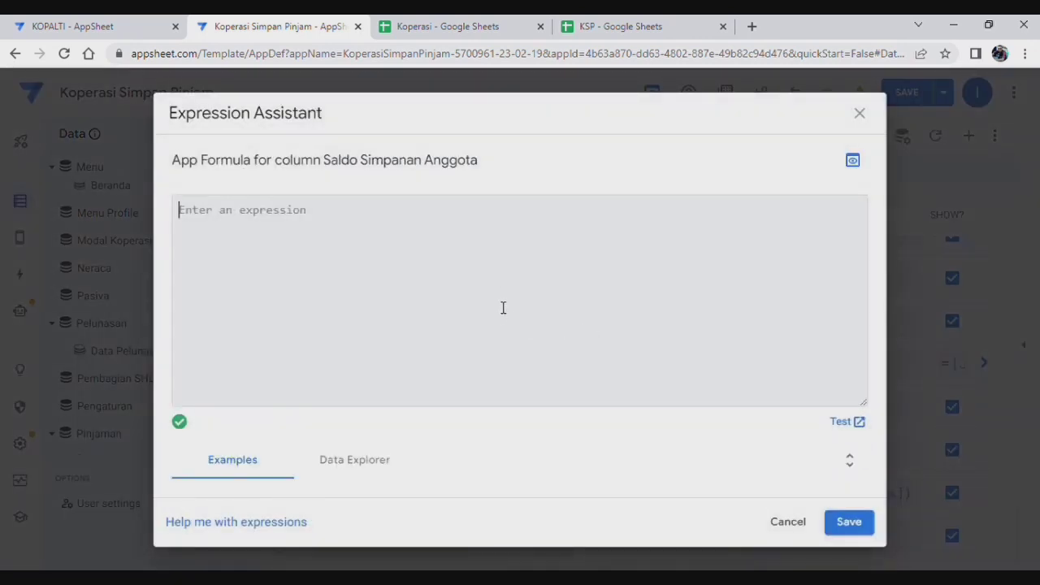
{"action": "type", "text": "Lookup([_thisrow].[nama anggota], \"Simpanan\",\"nama\",\"total saldo\")"}
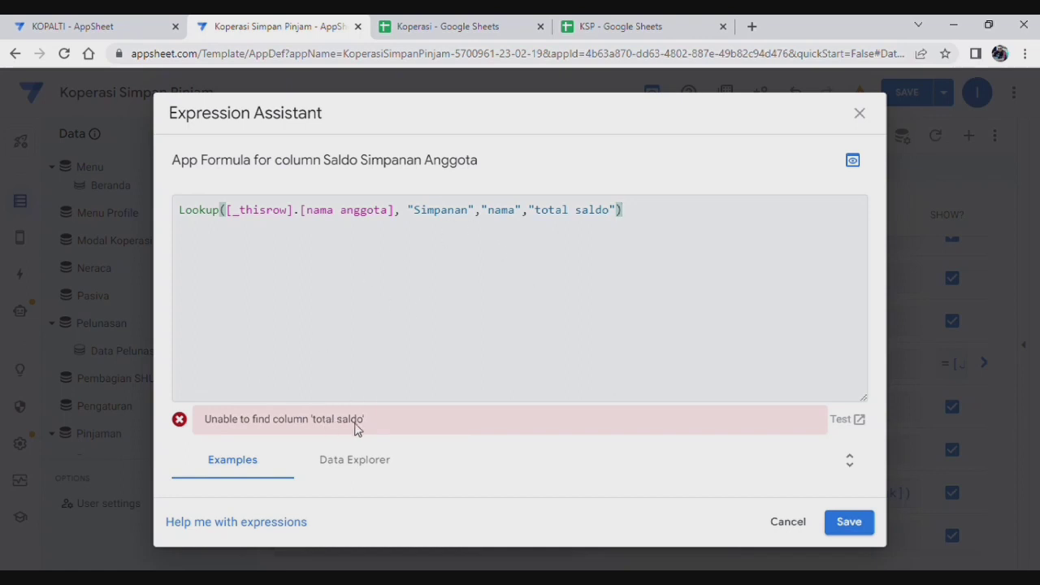
{"action": "left_click", "coordinate": [849, 522]}
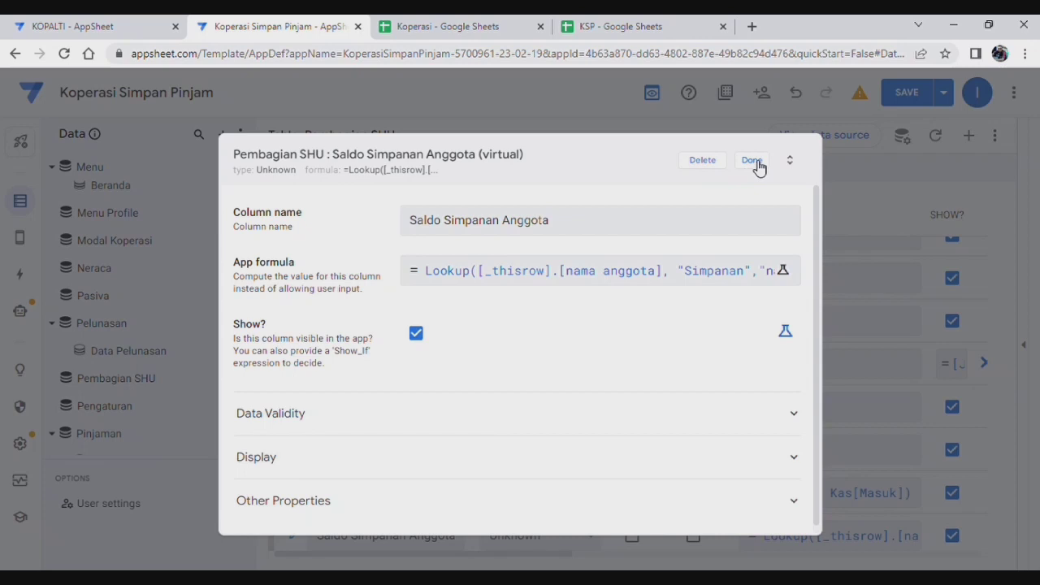
{"action": "left_click", "coordinate": [753, 162]}
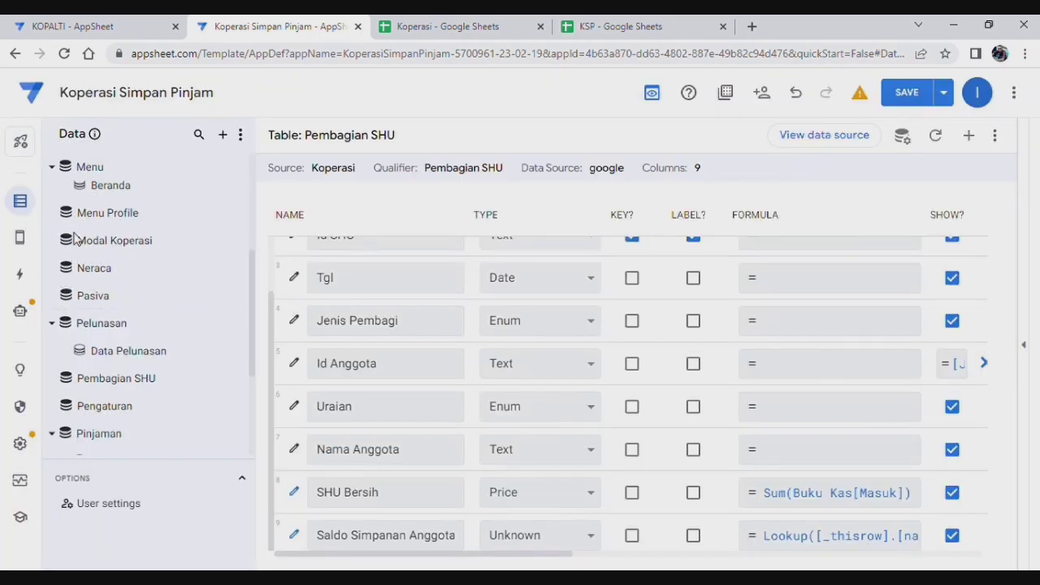
Step: Review the Simpanan table's columns and the SHU Bersih formula in Pembagian SHU
{"action": "left_click", "coordinate": [22, 207]}
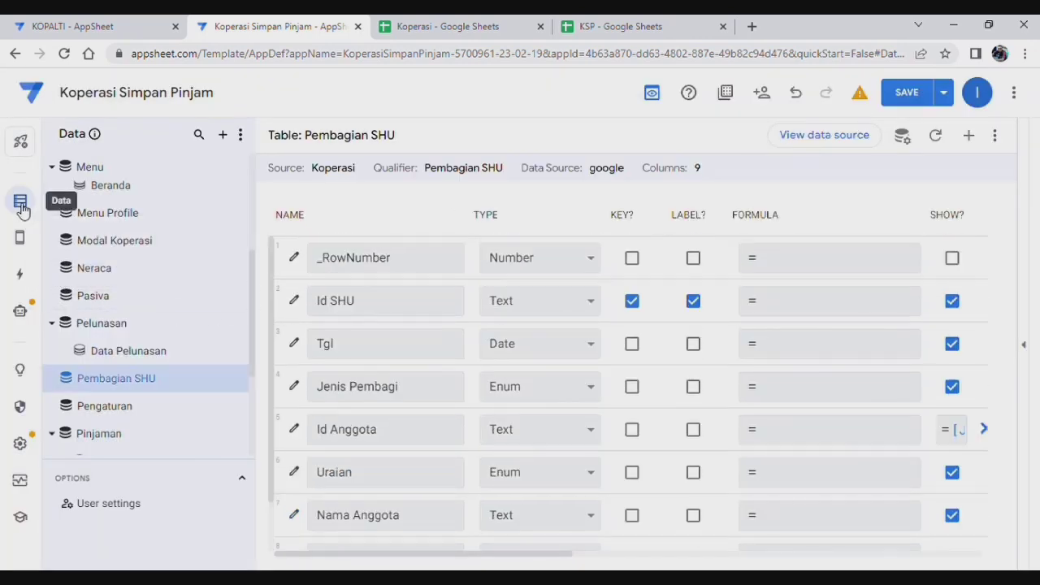
{"action": "scroll", "coordinate": [144, 385], "scroll_direction": "down", "scroll_amount": 3}
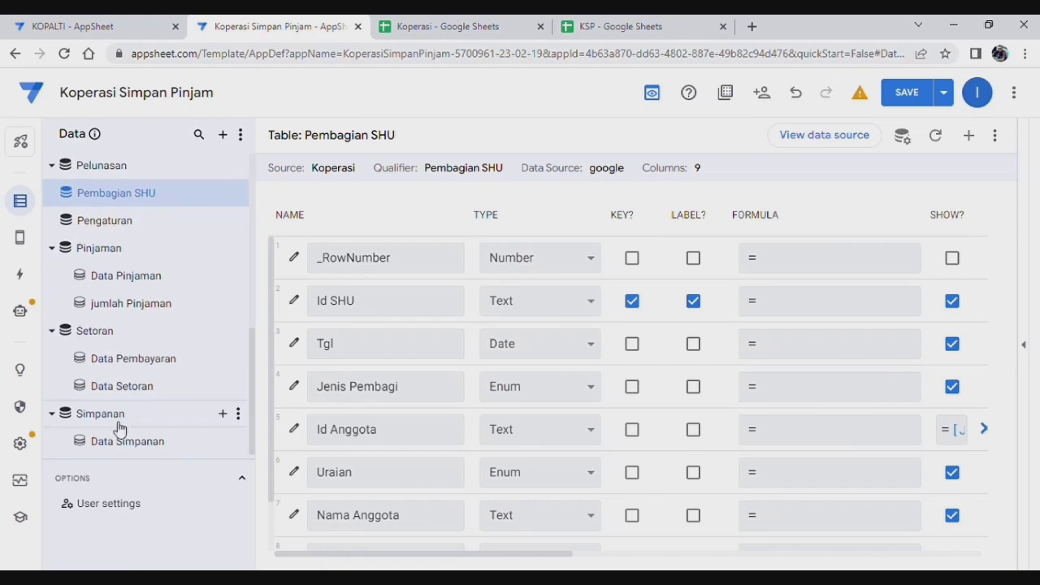
{"action": "left_click", "coordinate": [117, 419]}
{"action": "scroll", "coordinate": [804, 416], "scroll_direction": "down", "scroll_amount": 3}
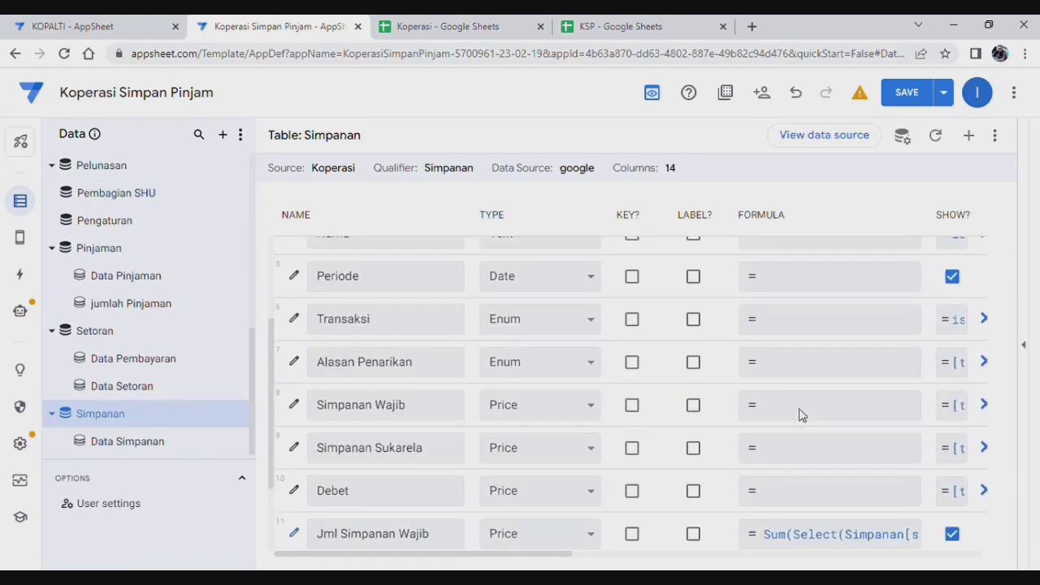
{"action": "scroll", "coordinate": [803, 417], "scroll_direction": "down", "scroll_amount": 3}
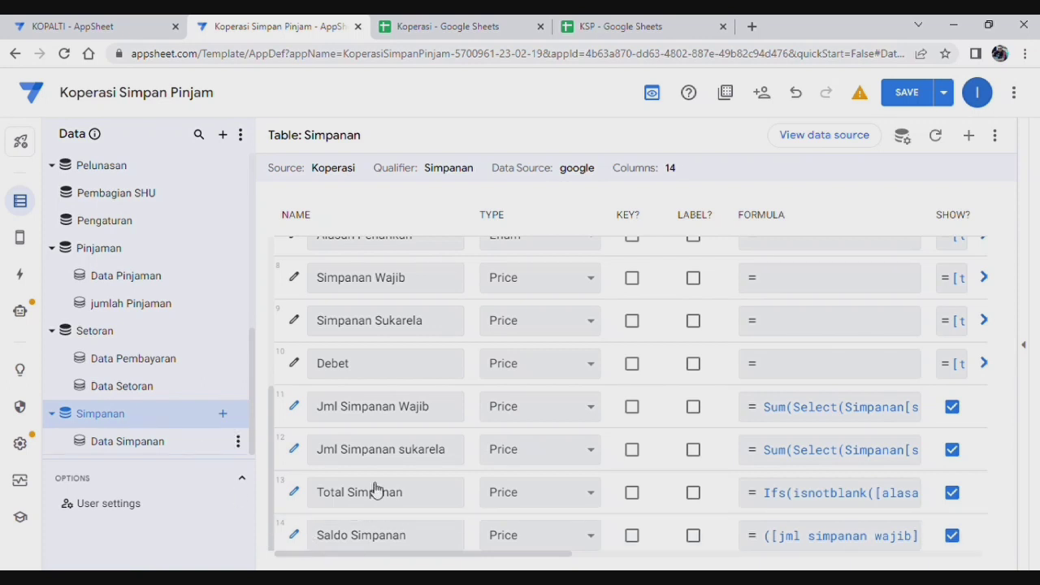
{"action": "scroll", "coordinate": [165, 374], "scroll_direction": "up", "scroll_amount": 3}
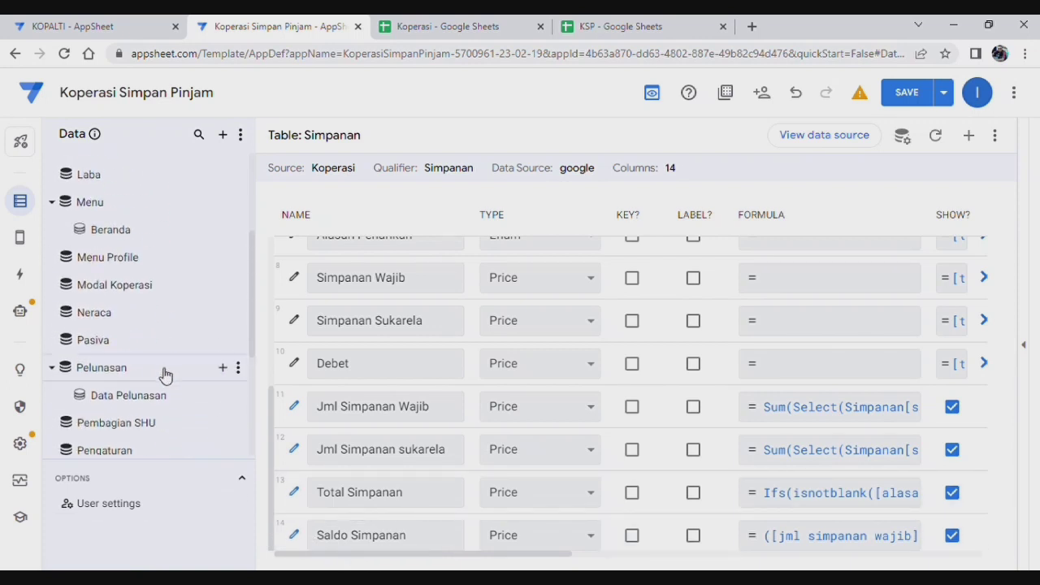
{"action": "left_click", "coordinate": [145, 422]}
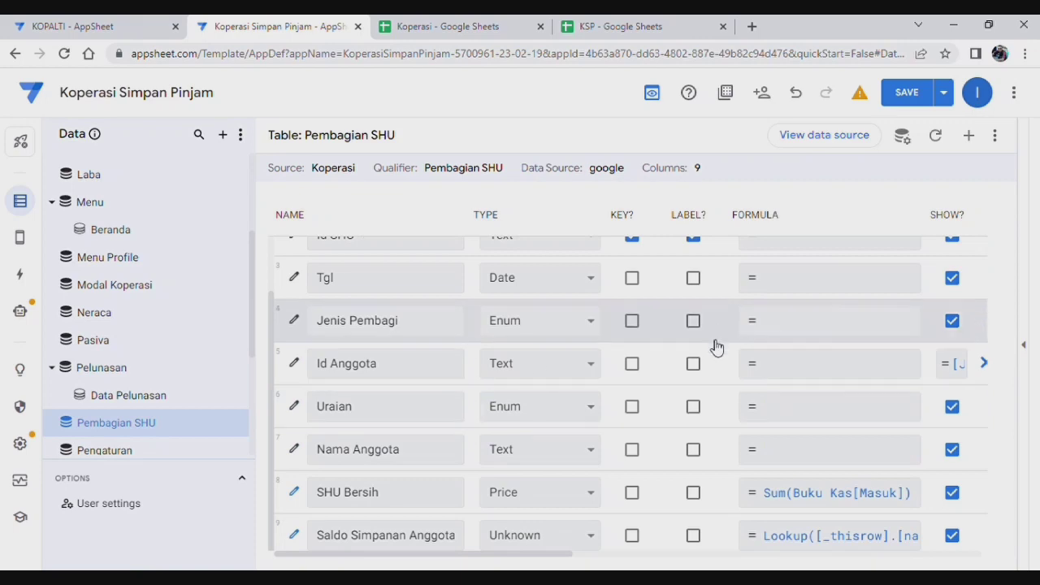
{"action": "left_click", "coordinate": [338, 493]}
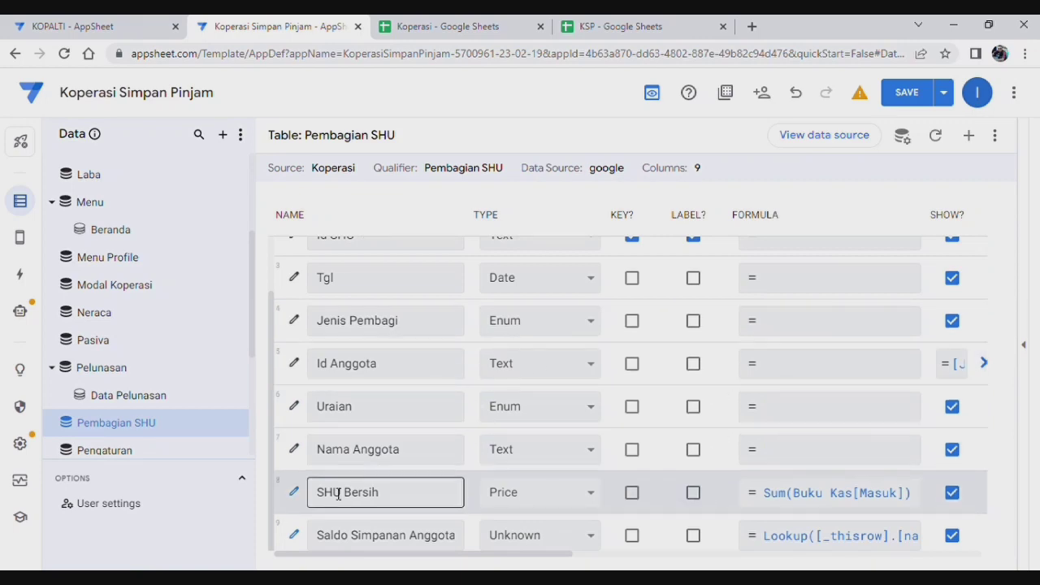
{"action": "left_click", "coordinate": [830, 504]}
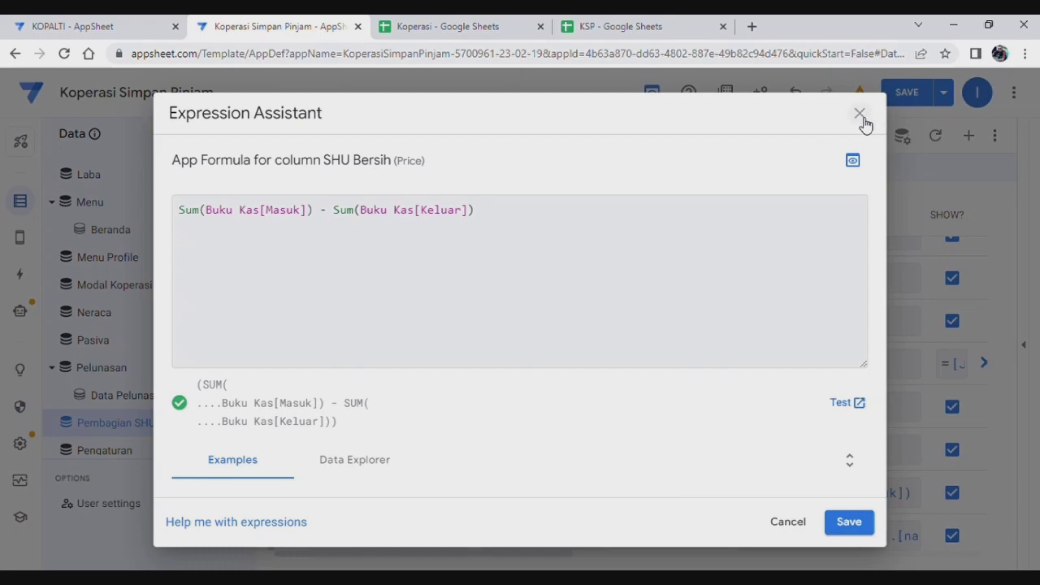
{"action": "left_click", "coordinate": [860, 115]}
Step: Change the Lookup's return column from 'total saldo' to 'Saldo Simpanan' and save the formula
{"action": "left_click", "coordinate": [805, 535]}
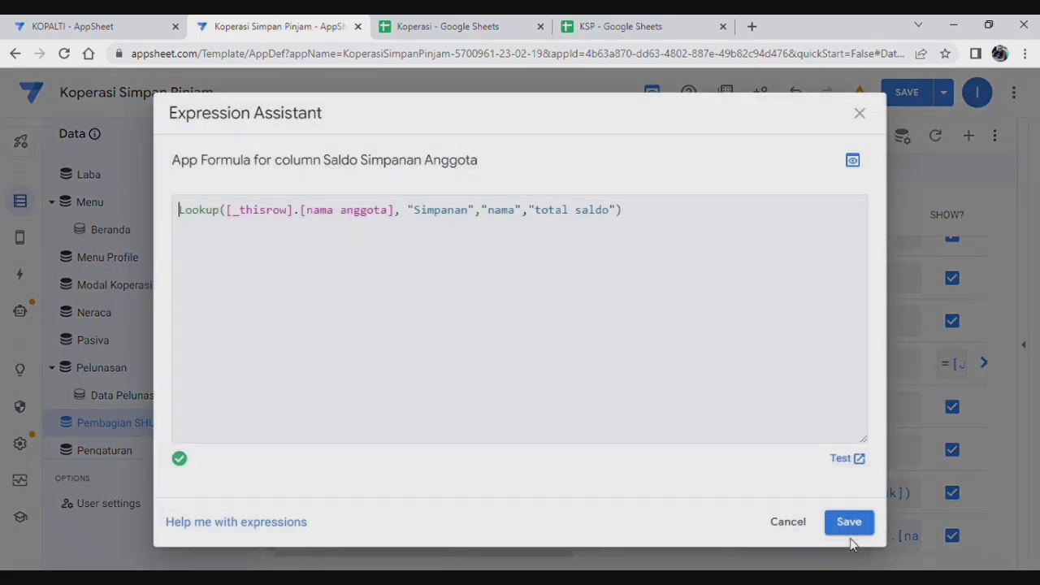
{"action": "left_click", "coordinate": [617, 213]}
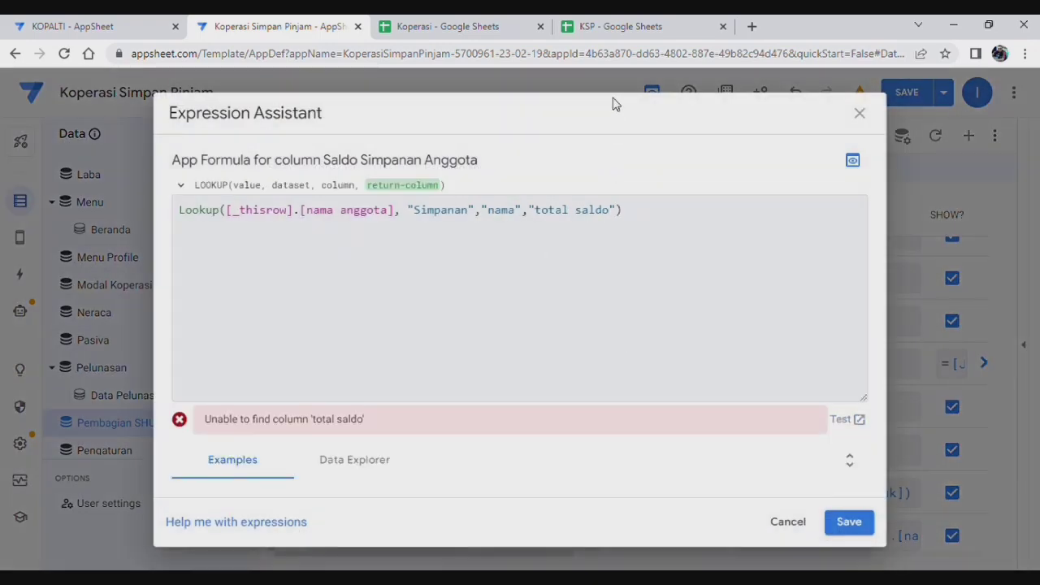
{"action": "key", "text": "BackSpace"}
{"action": "key", "text": "BackSpace"}
{"action": "key", "text": "BackSpace"}
{"action": "key", "text": "BackSpace"}
{"action": "key", "text": "BackSpace"}
{"action": "key", "text": "BackSpace"}
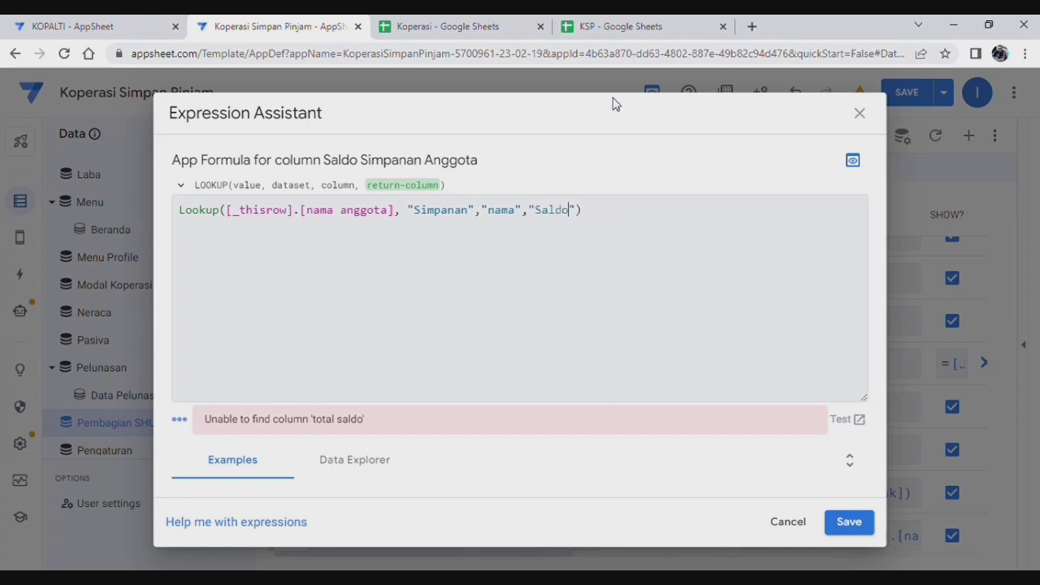
{"action": "type", "text": "Saldo Simpanan"}
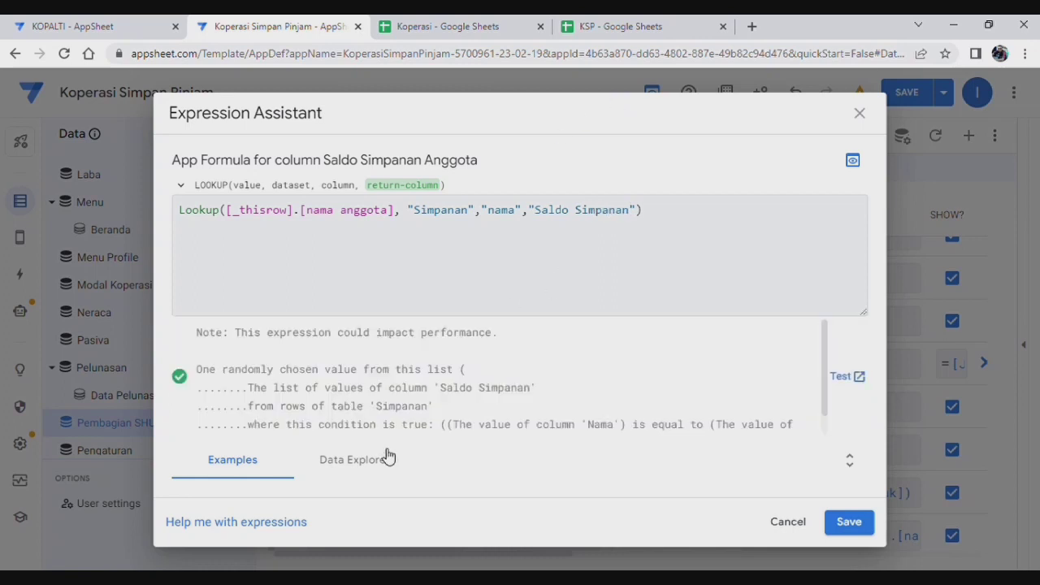
{"action": "left_click", "coordinate": [849, 522]}
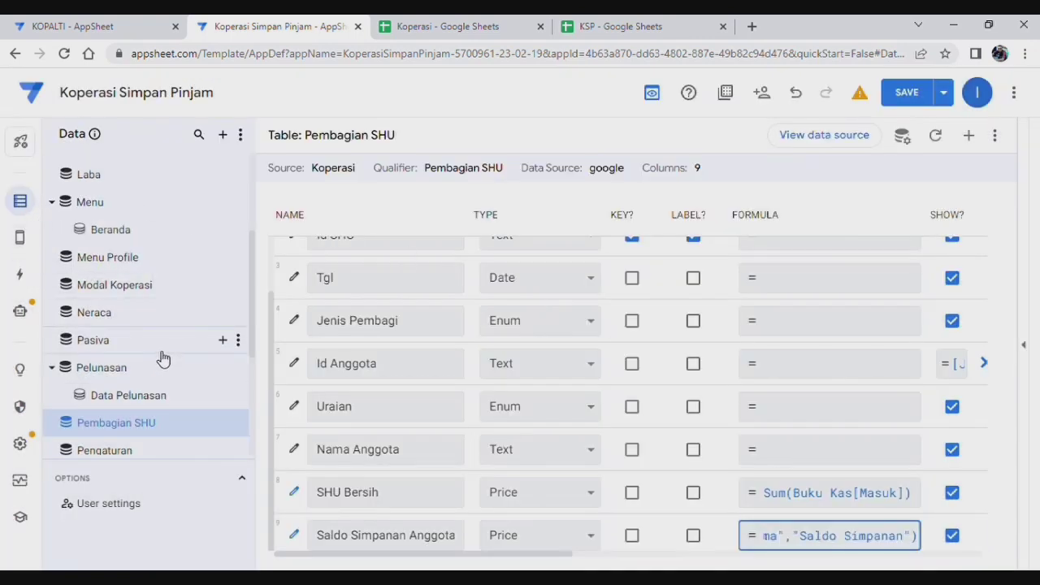
{"action": "scroll", "coordinate": [162, 358], "scroll_direction": "down", "scroll_amount": 3}
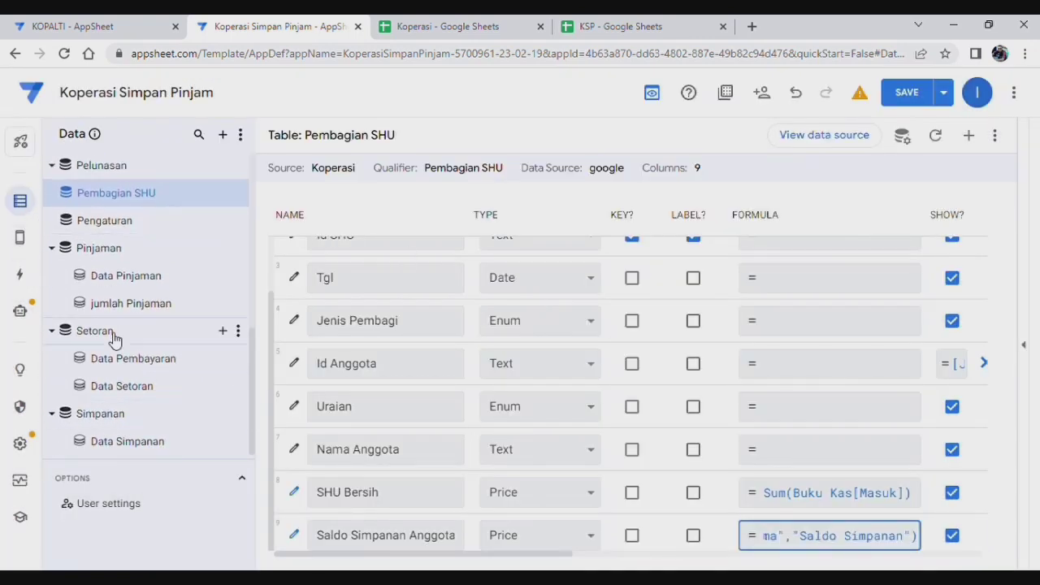
Step: Inspect the Simpanan table's Saldo Simpanan and Jml Simpanan Wajib formulas without changing them
{"action": "left_click", "coordinate": [114, 339]}
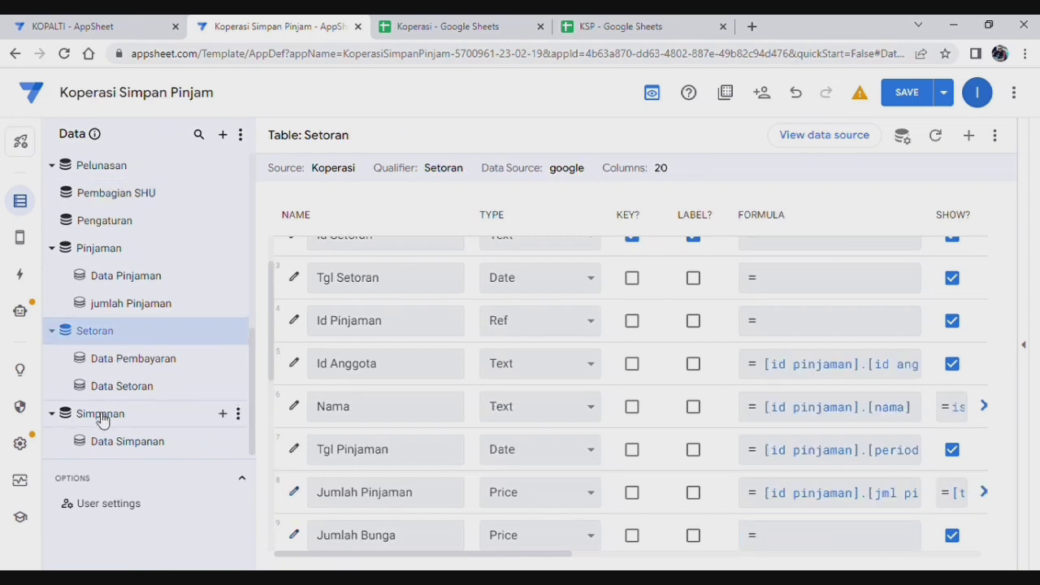
{"action": "scroll", "coordinate": [460, 480], "scroll_direction": "down", "scroll_amount": 3}
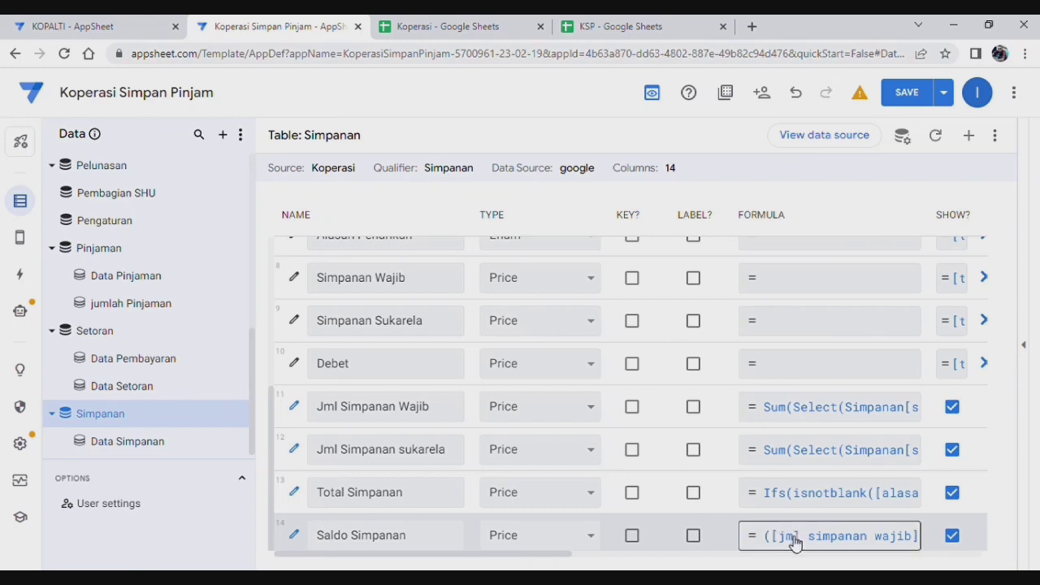
{"action": "left_click", "coordinate": [788, 536]}
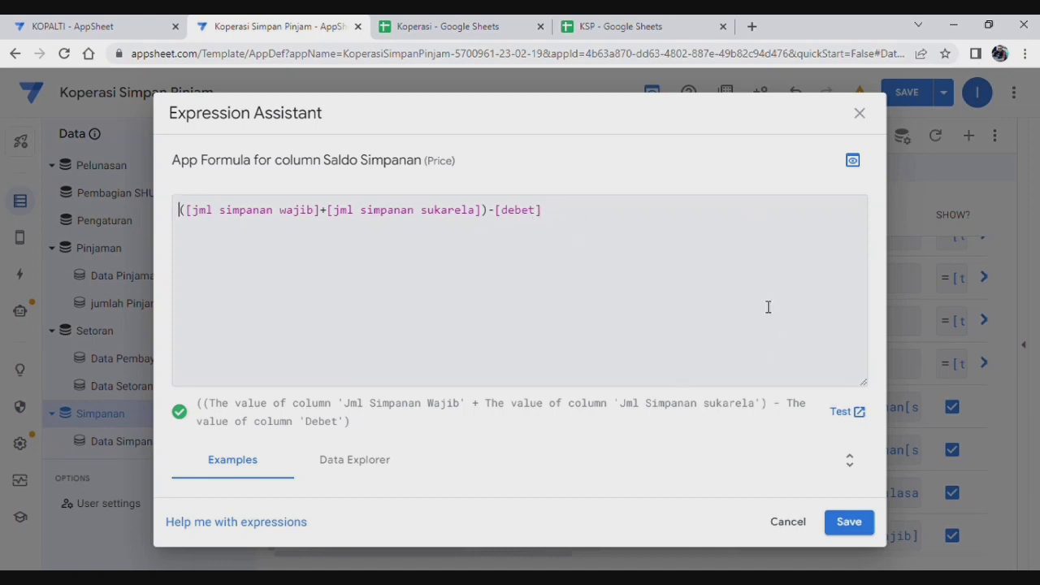
{"action": "left_click", "coordinate": [859, 523]}
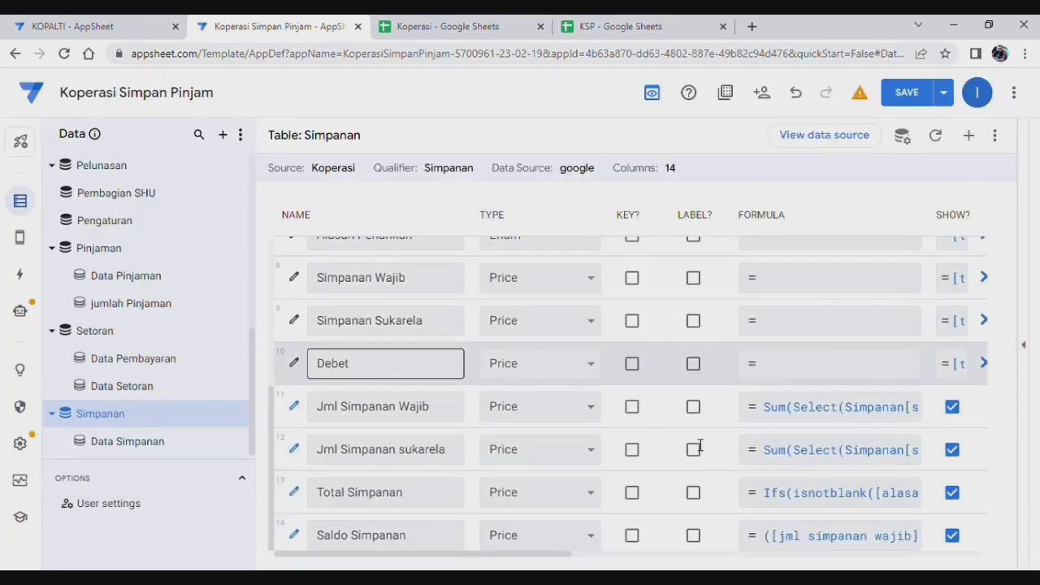
{"action": "left_click", "coordinate": [734, 399]}
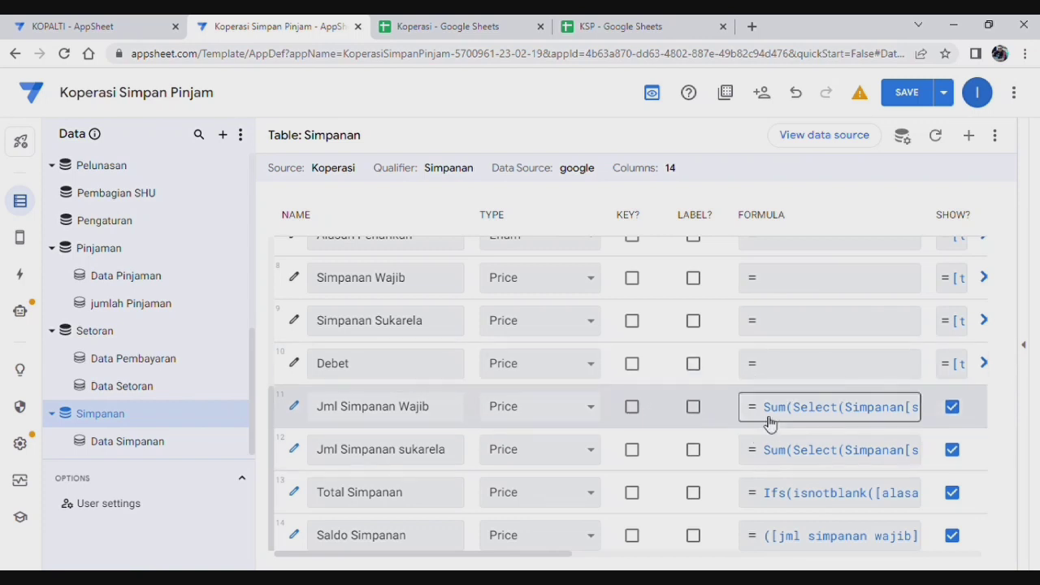
{"action": "left_click", "coordinate": [825, 537]}
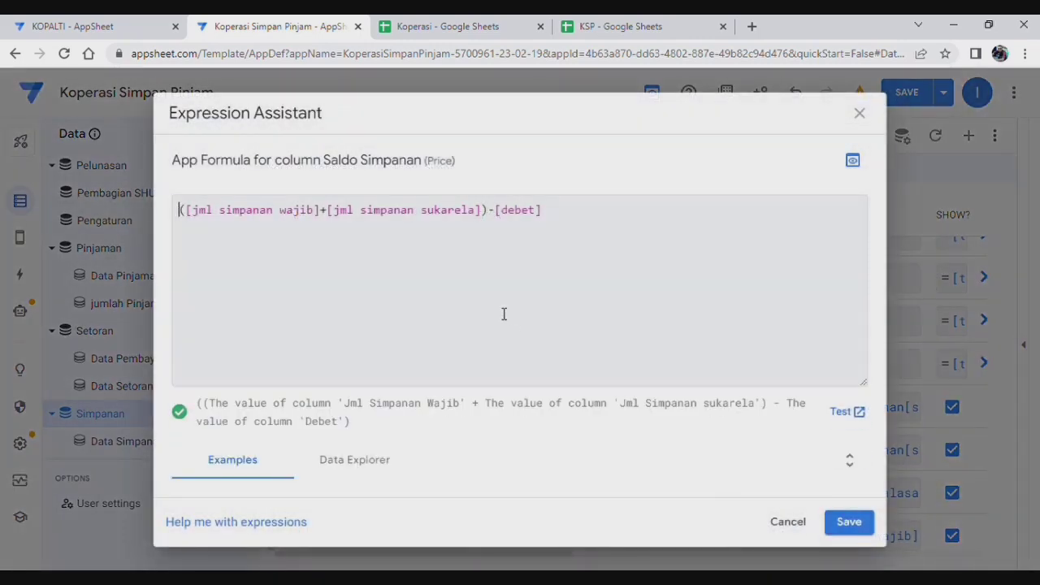
{"action": "left_click", "coordinate": [860, 113]}
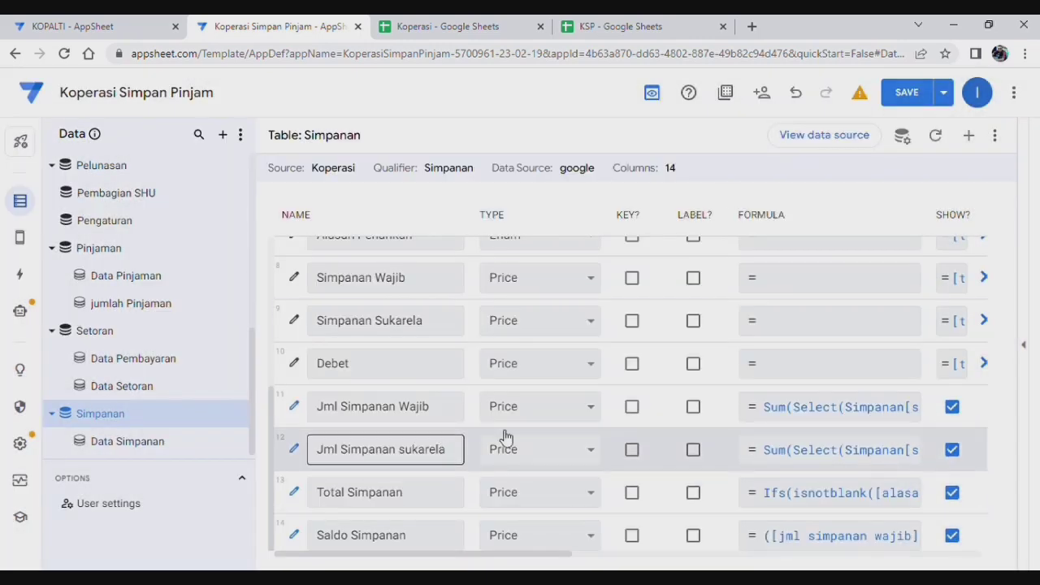
{"action": "left_click", "coordinate": [825, 407]}
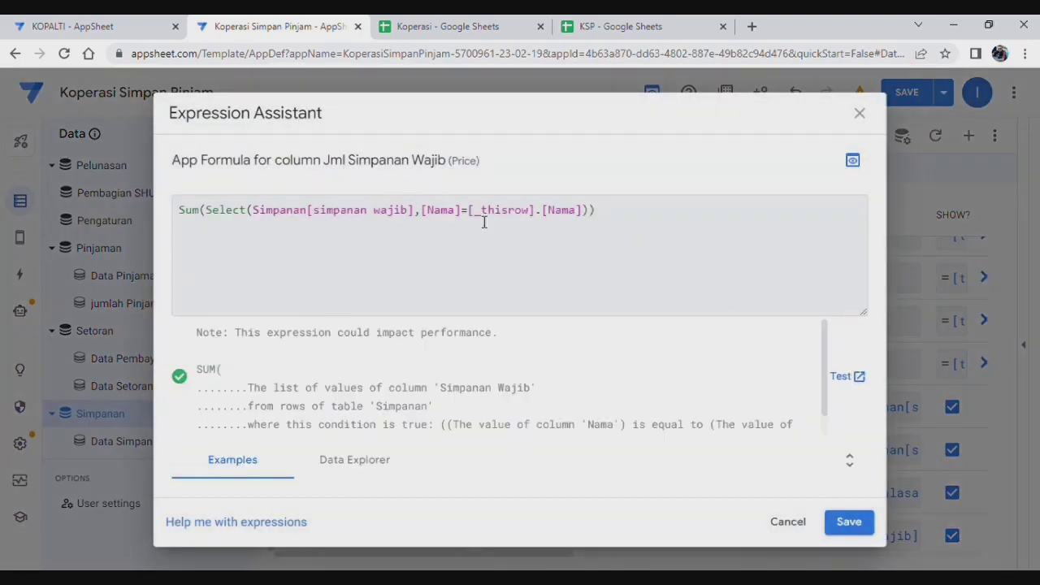
{"action": "key", "text": "ctrl+a"}
{"action": "key", "text": "ctrl+c"}
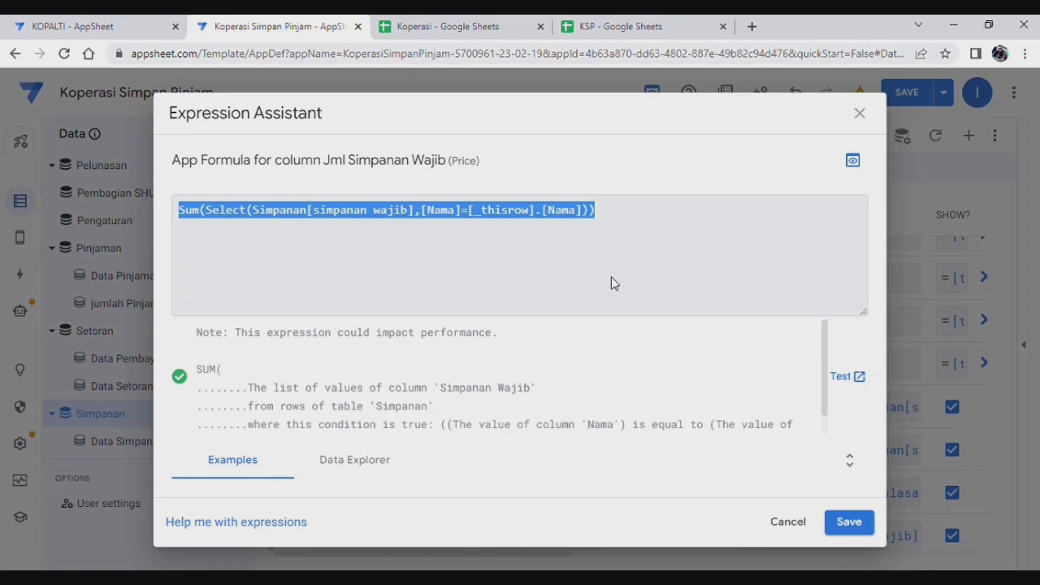
{"action": "left_click", "coordinate": [860, 114]}
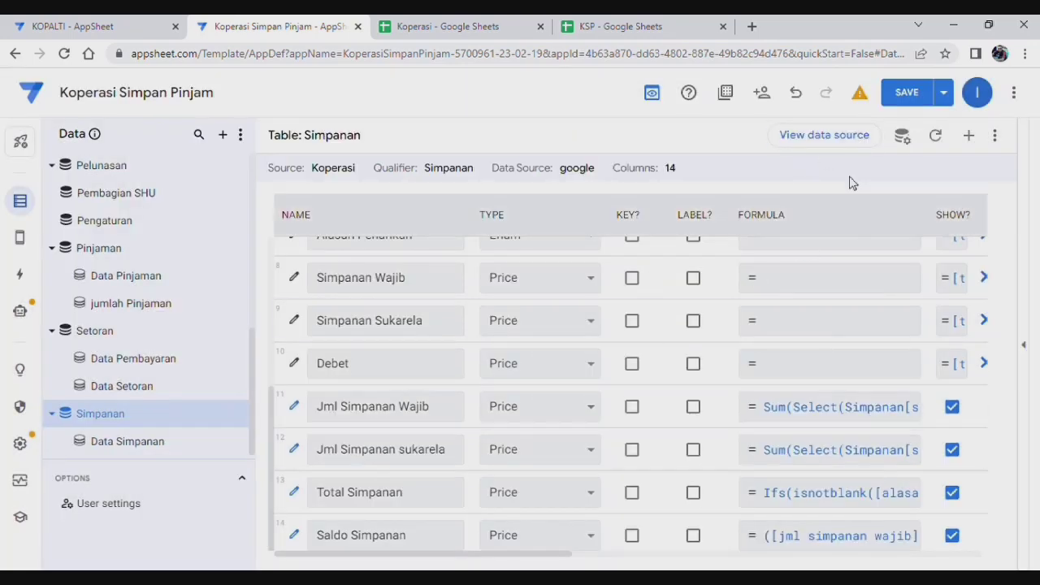
Step: Add a Total Debet virtual column with formula Sum(Select(Simpanan[debet],[Nama]=[_thisrow].[Nama]))
{"action": "left_click", "coordinate": [970, 137]}
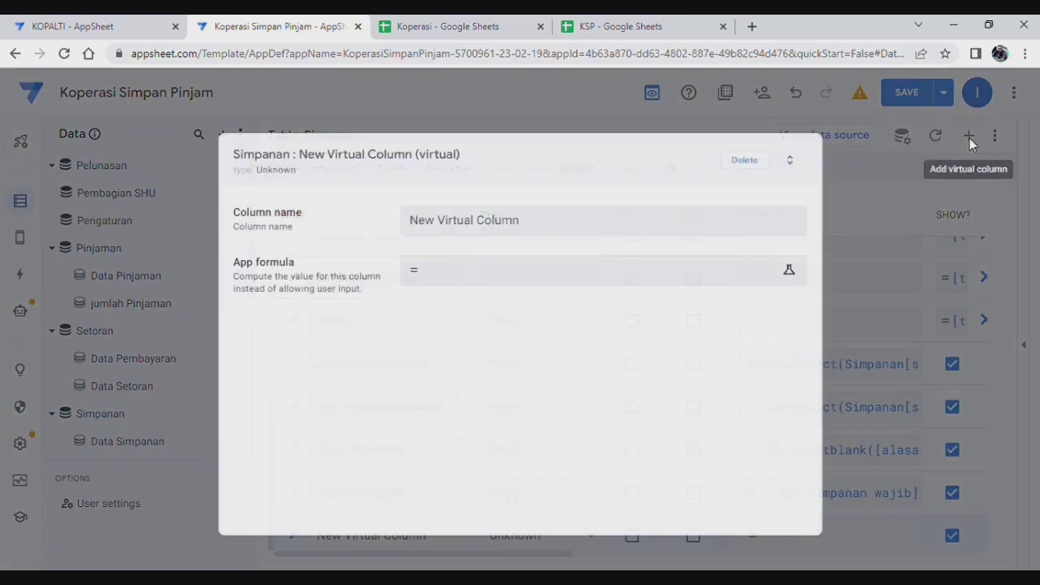
{"action": "left_click_drag", "start_coordinate": [539, 222], "coordinate": [354, 227]}
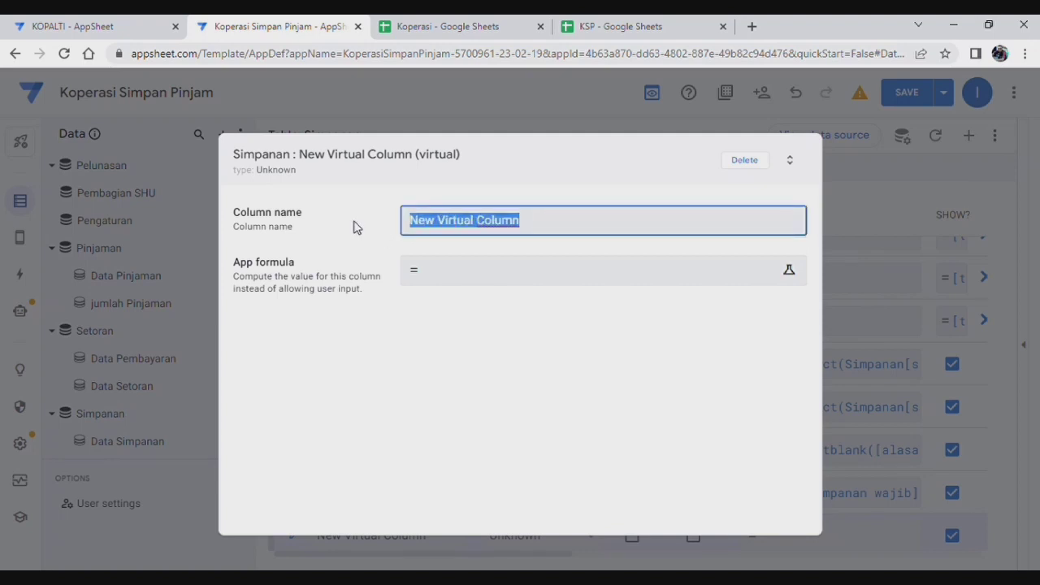
{"action": "type", "text": "To"}
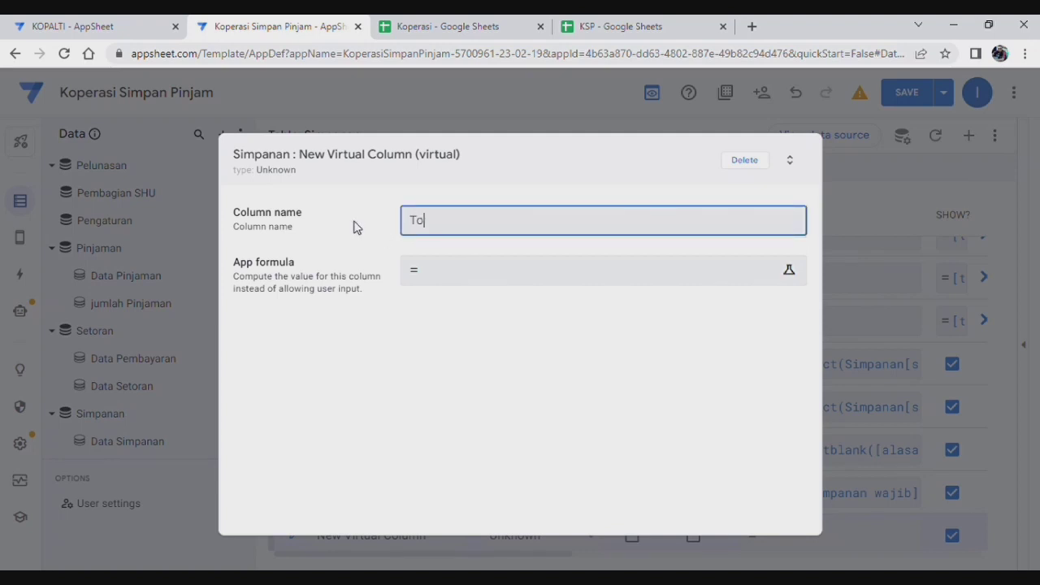
{"action": "type", "text": "tal Debet"}
{"action": "left_click", "coordinate": [504, 281]}
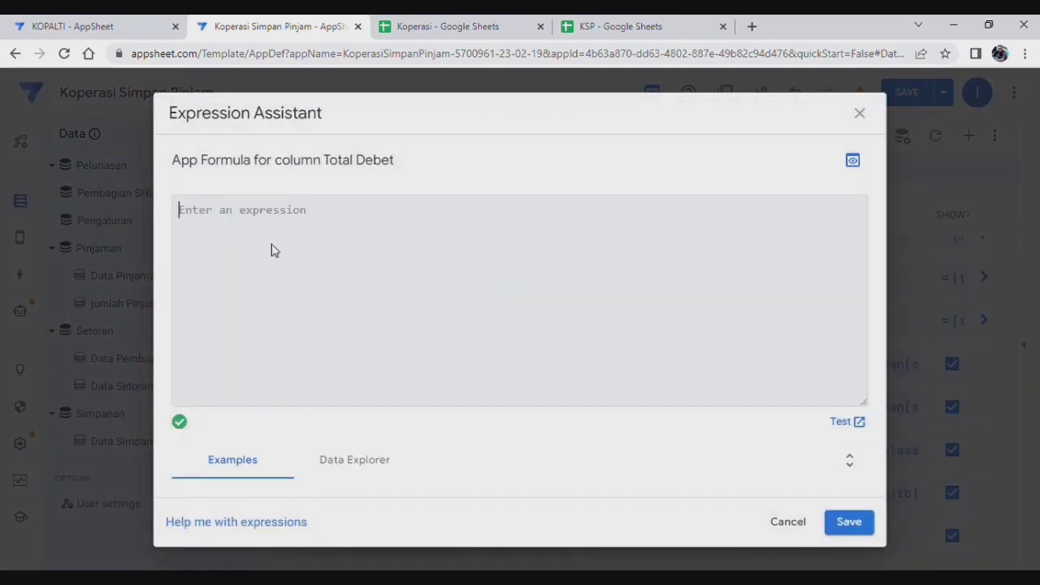
{"action": "key", "text": "ctrl+v"}
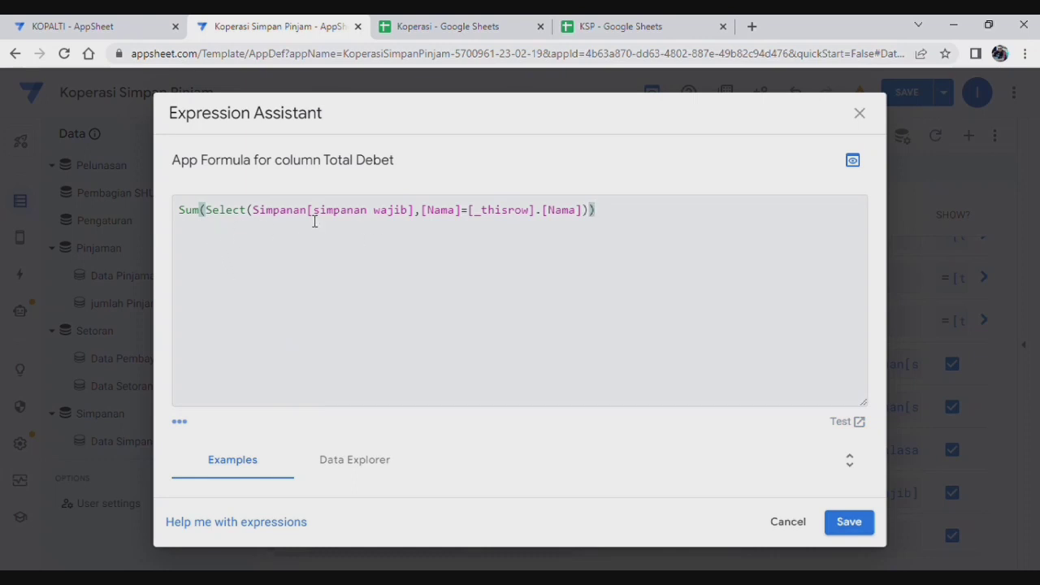
{"action": "left_click", "coordinate": [417, 221]}
{"action": "key", "text": "BackSpace"}
{"action": "key", "text": "BackSpace"}
{"action": "key", "text": "BackSpace"}
{"action": "key", "text": "BackSpace"}
{"action": "key", "text": "BackSpace"}
{"action": "key", "text": "BackSpace"}
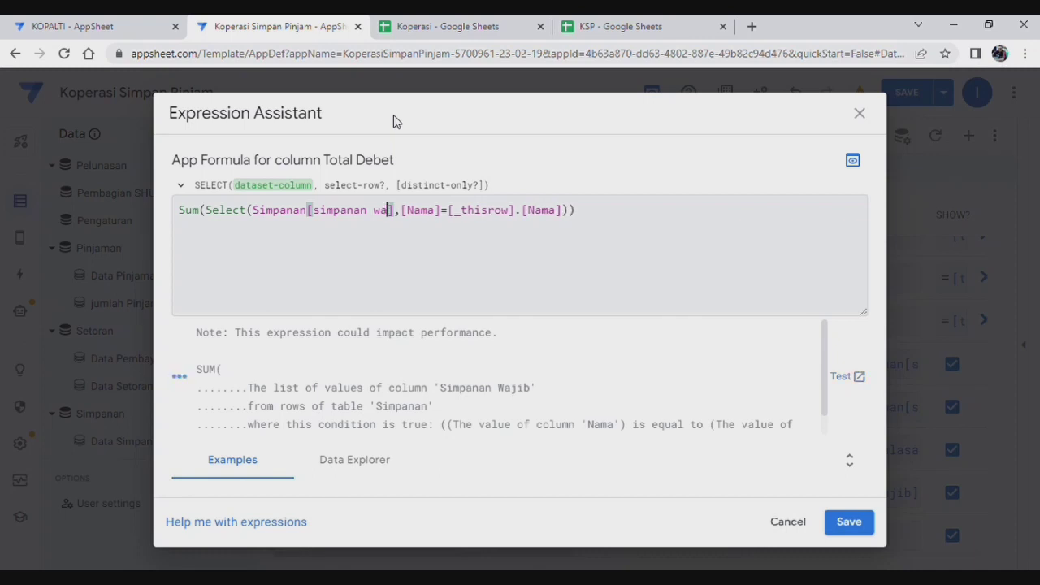
{"action": "key", "text": "BackSpace"}
{"action": "key", "text": "BackSpace"}
{"action": "key", "text": "BackSpace"}
{"action": "key", "text": "BackSpace"}
{"action": "key", "text": "BackSpace"}
{"action": "key", "text": "BackSpace"}
{"action": "key", "text": "BackSpace"}
{"action": "key", "text": "BackSpace"}
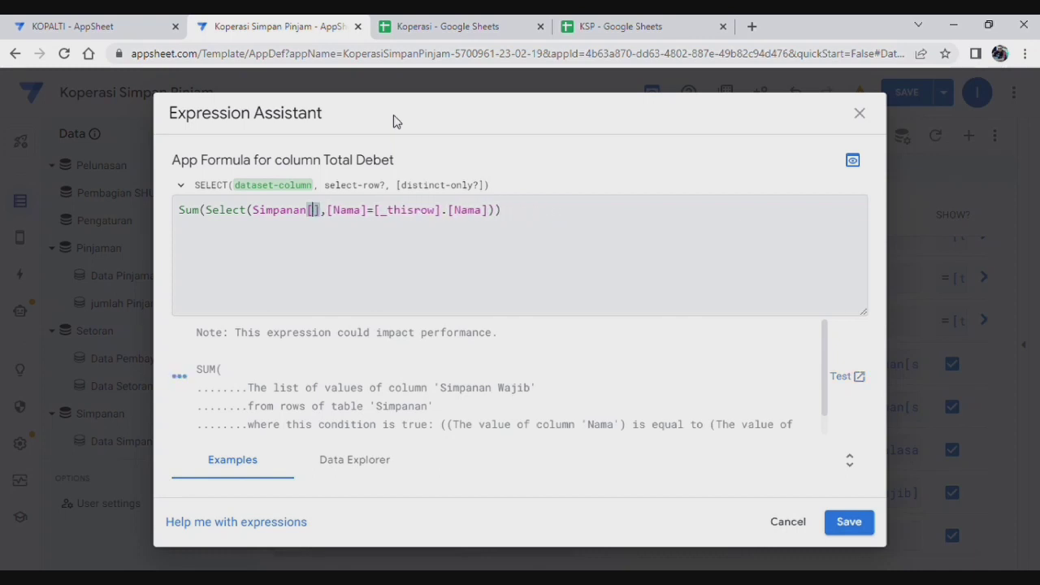
{"action": "type", "text": "debet"}
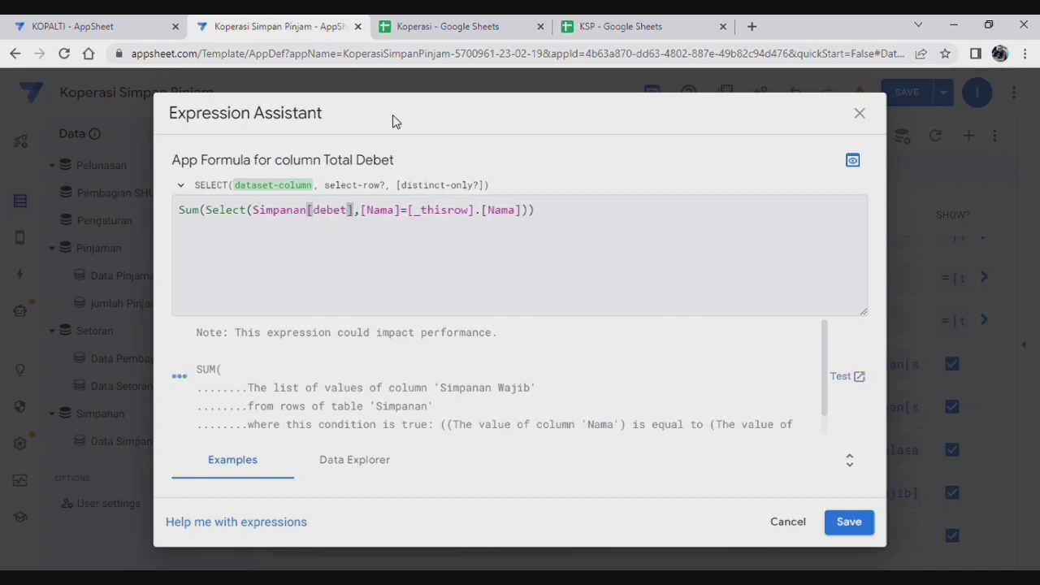
{"action": "left_click", "coordinate": [416, 270]}
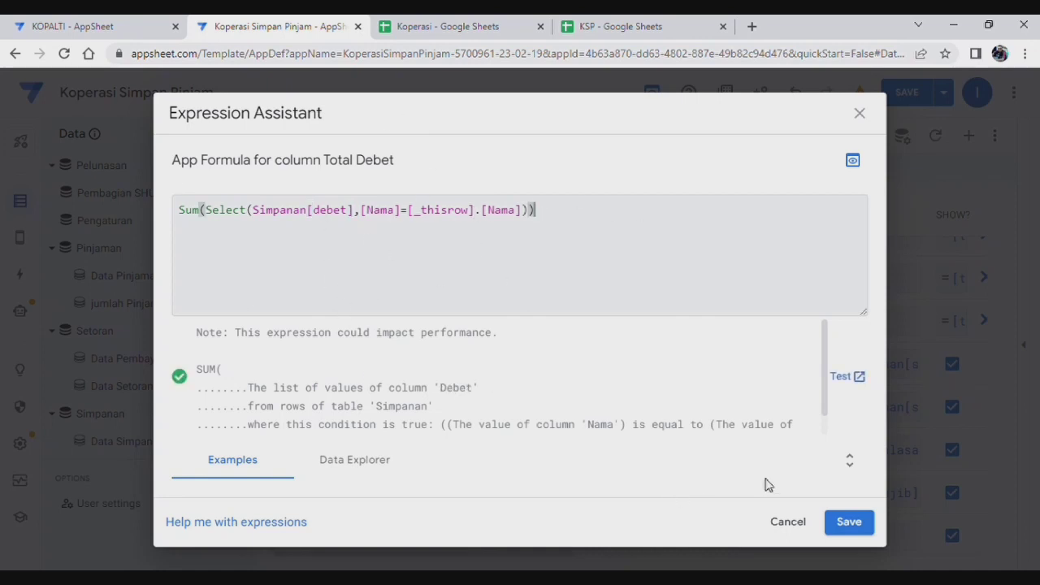
{"action": "left_click", "coordinate": [848, 524]}
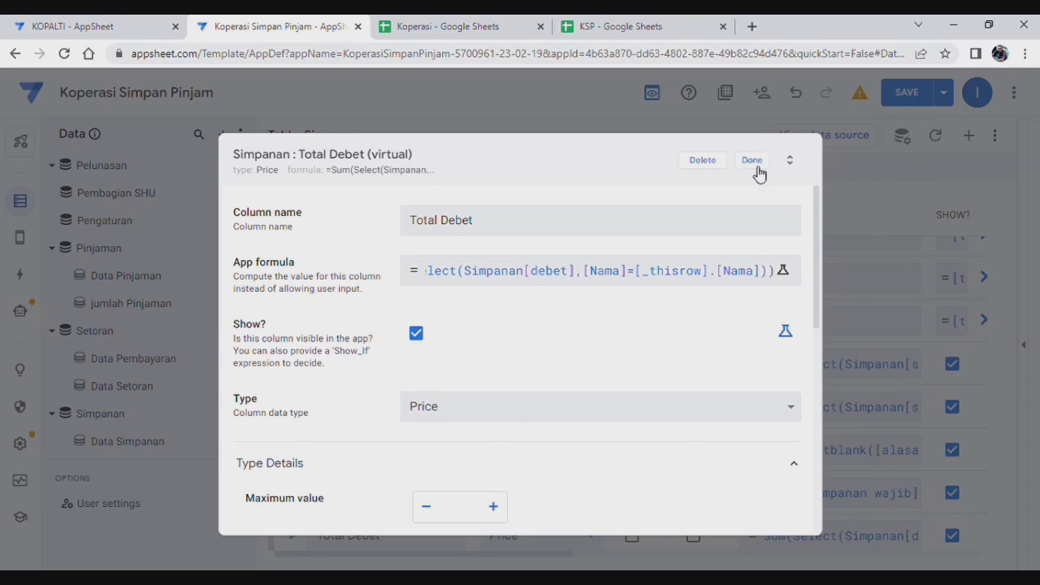
Step: Keep Total Debet at 0 decimal digits, finish the column, and save the app
{"action": "scroll", "coordinate": [679, 382], "scroll_direction": "down", "scroll_amount": 3}
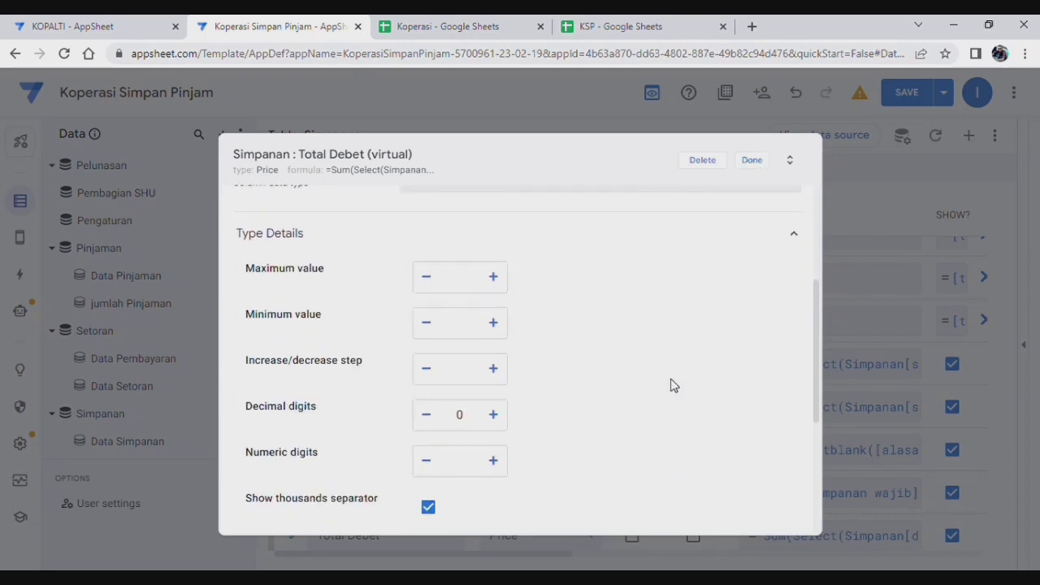
{"action": "scroll", "coordinate": [673, 385], "scroll_direction": "down", "scroll_amount": 3}
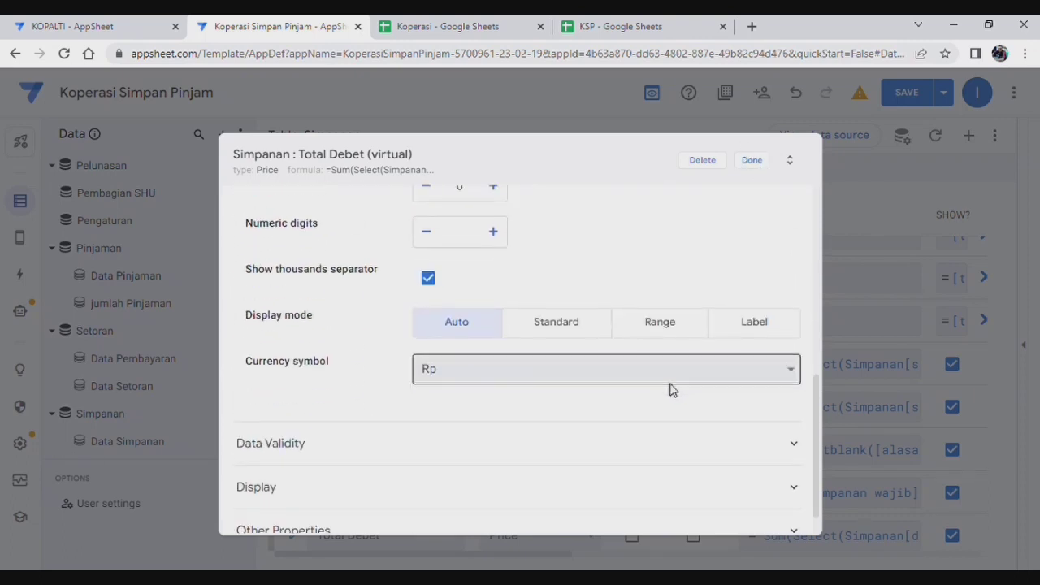
{"action": "scroll", "coordinate": [673, 387], "scroll_direction": "up", "scroll_amount": 2}
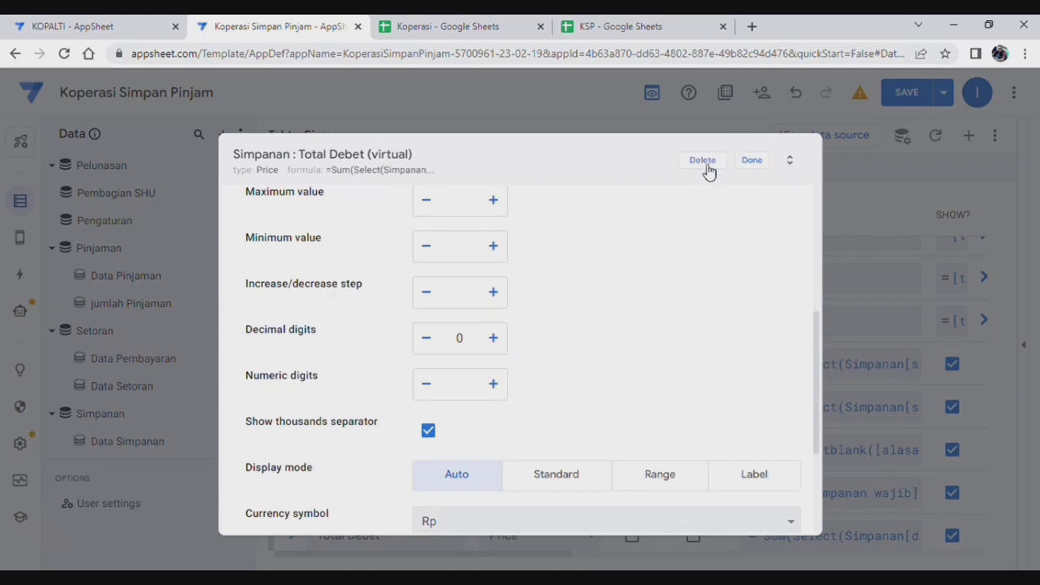
{"action": "left_click", "coordinate": [495, 345]}
{"action": "left_click", "coordinate": [425, 339]}
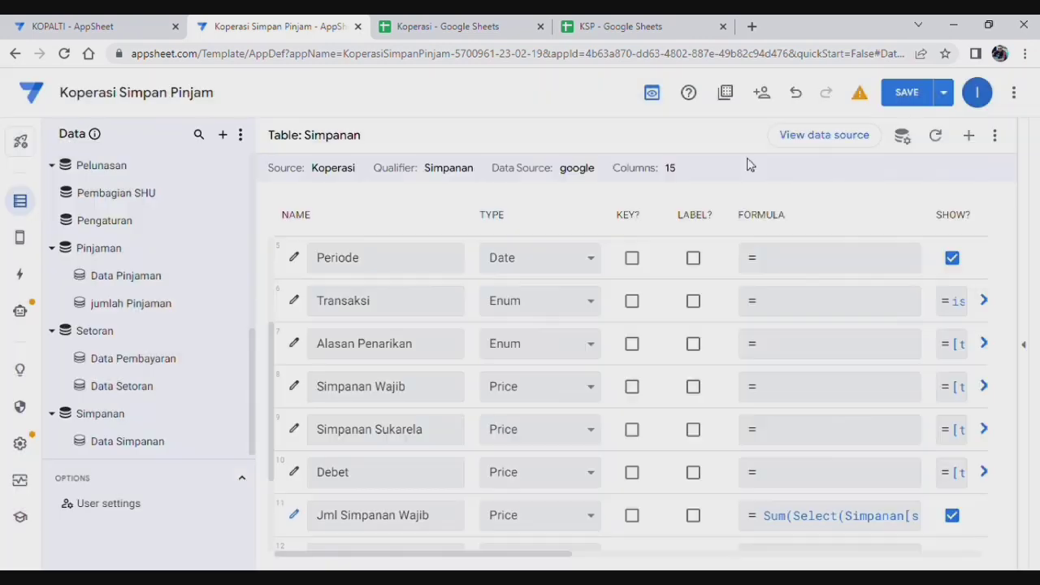
{"action": "left_click", "coordinate": [749, 162]}
{"action": "left_click", "coordinate": [910, 95]}
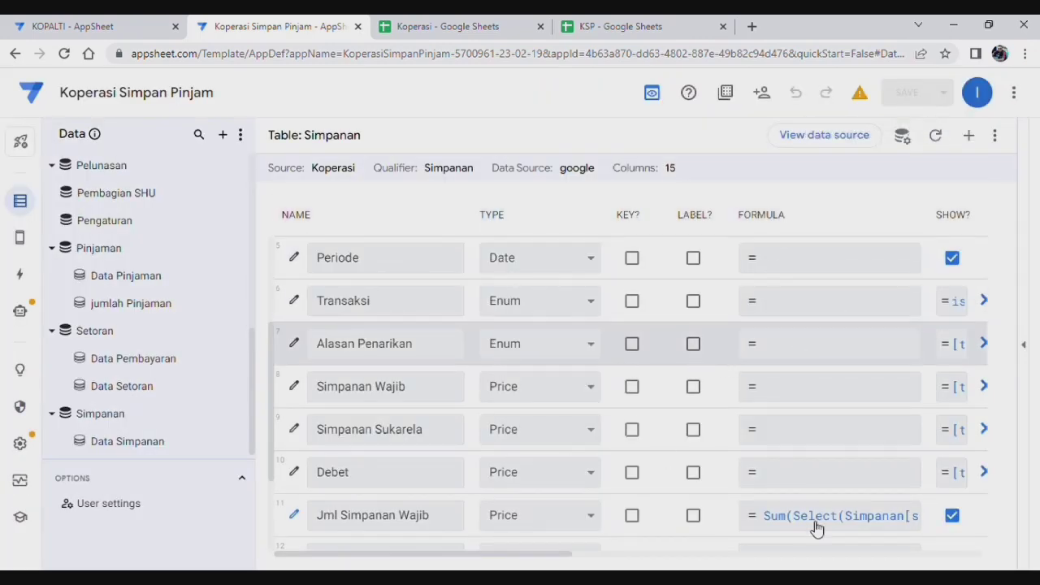
Step: Edit the Saldo Simpanan formula to subtract [Total Debet] in place of [debet]
{"action": "scroll", "coordinate": [629, 437], "scroll_direction": "down", "scroll_amount": 2}
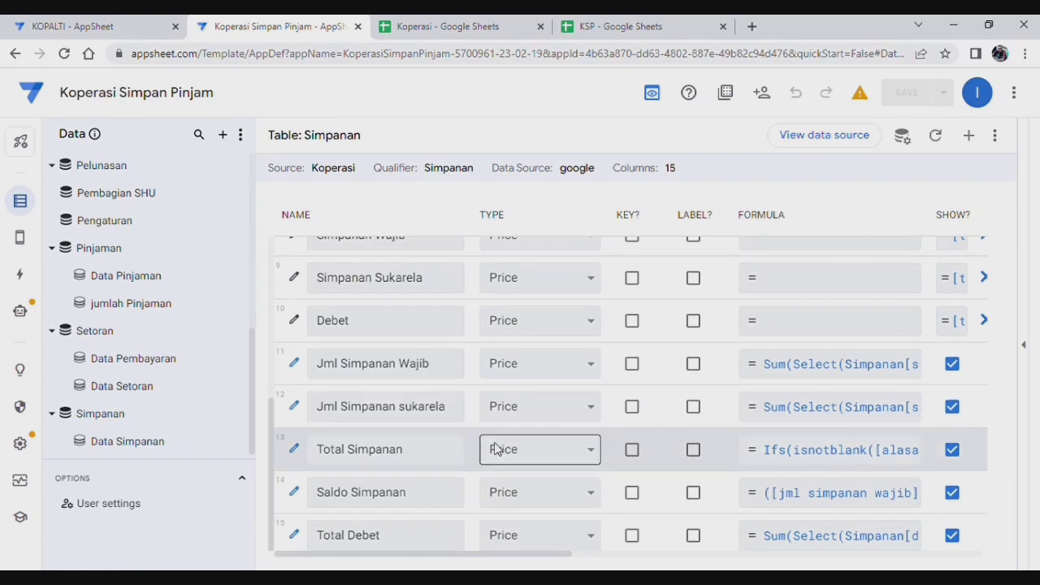
{"action": "left_click", "coordinate": [825, 496]}
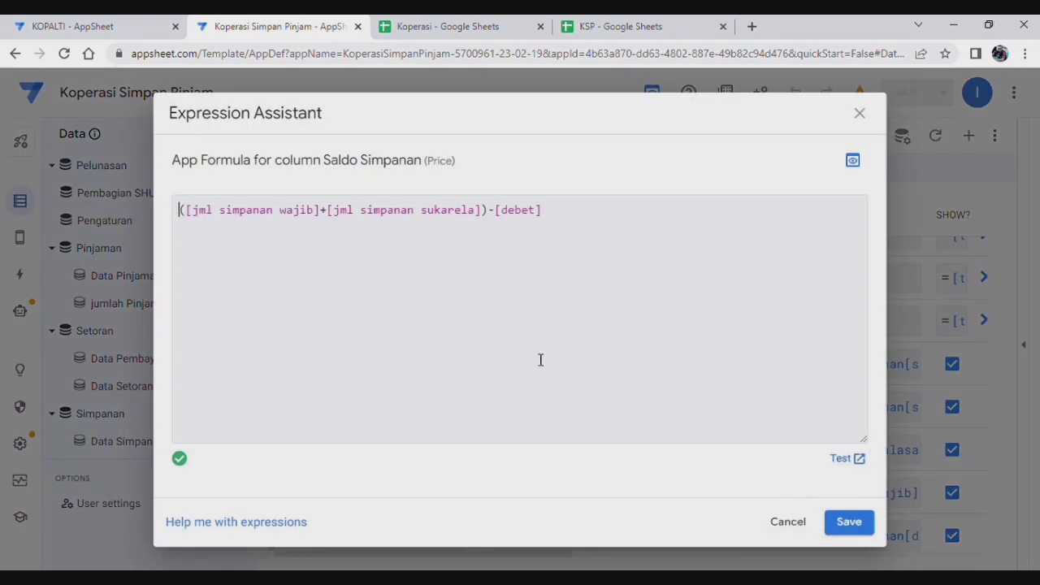
{"action": "left_click", "coordinate": [544, 214]}
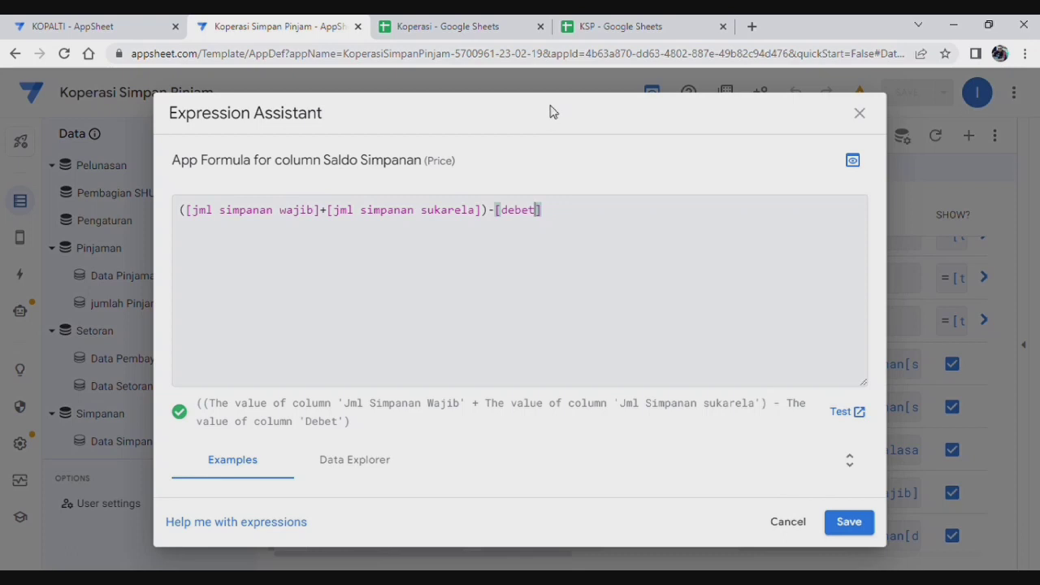
{"action": "key", "text": "BackSpace"}
{"action": "key", "text": "BackSpace"}
{"action": "key", "text": "BackSpace"}
{"action": "key", "text": "BackSpace"}
{"action": "key", "text": "BackSpace"}
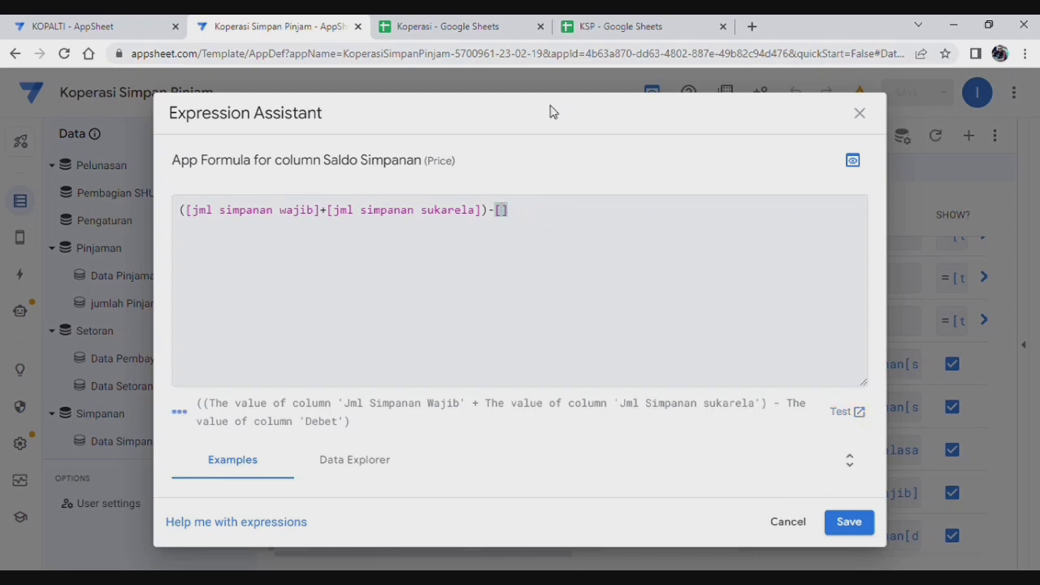
{"action": "type", "text": "Total Debet"}
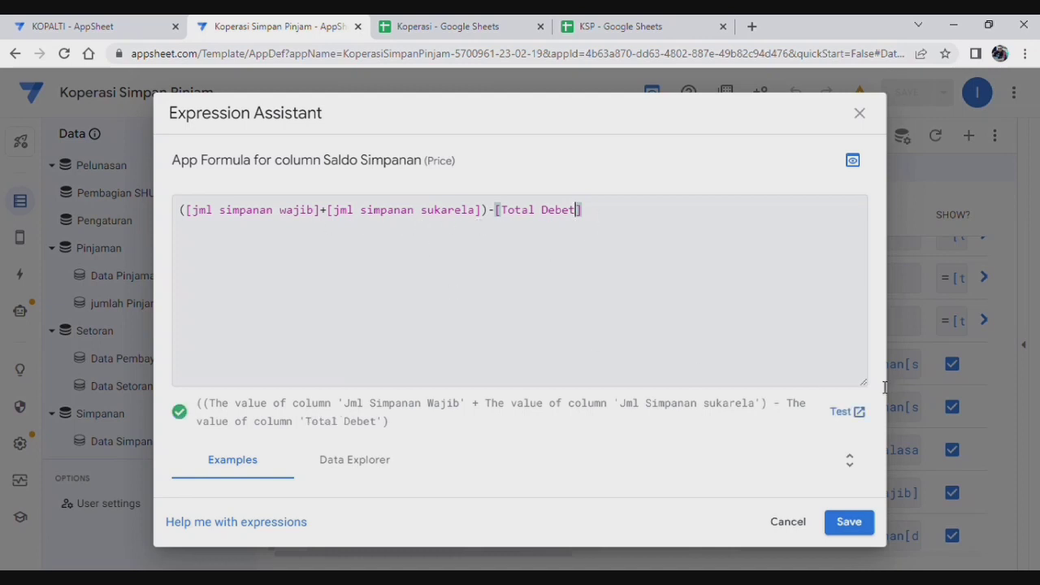
{"action": "left_click", "coordinate": [849, 522]}
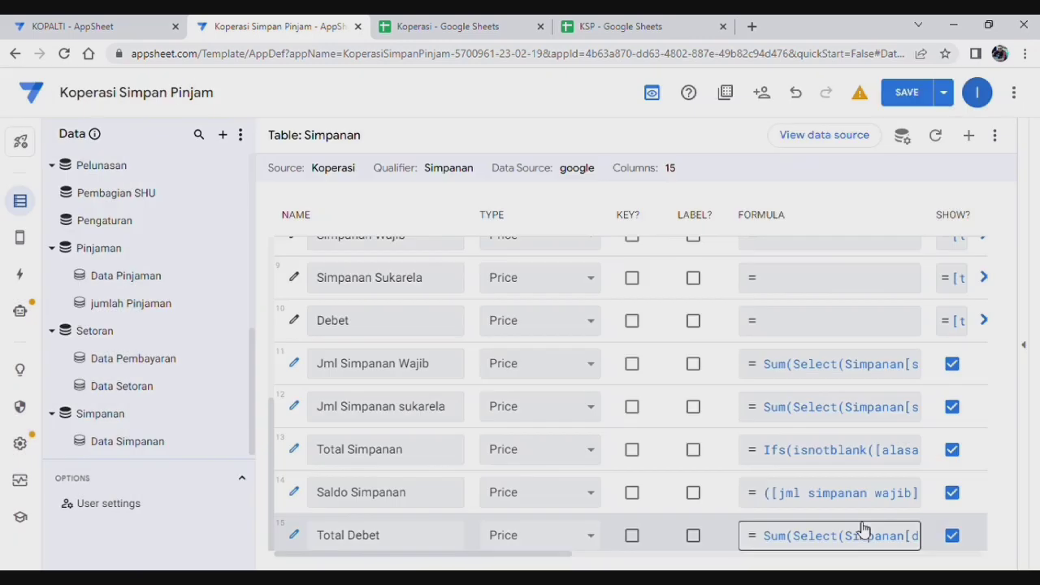
Step: Save the app and review the Saldo Simpanan Anggota Lookup formula in Pembagian SHU
{"action": "left_click", "coordinate": [923, 104]}
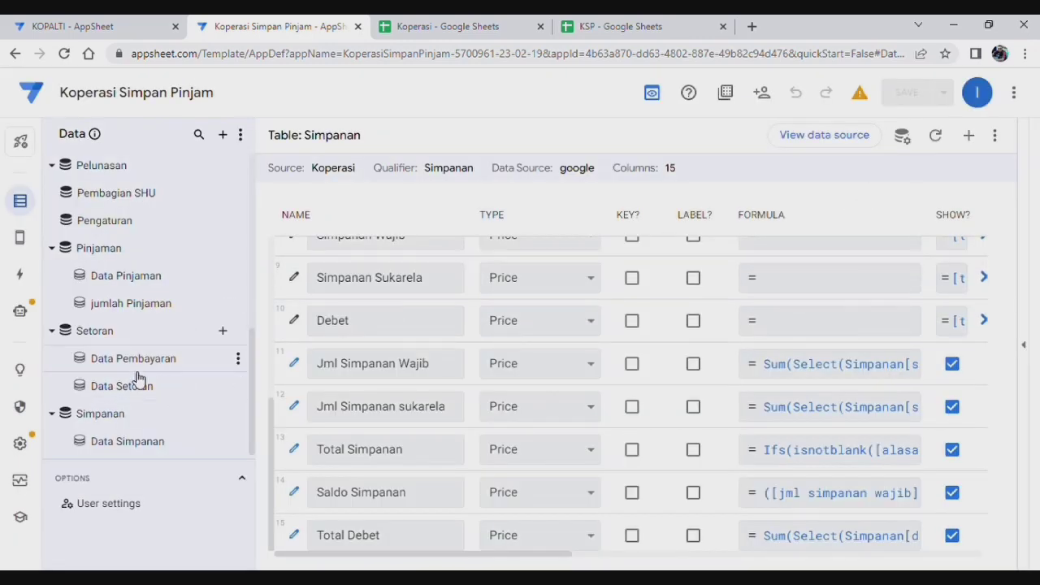
{"action": "scroll", "coordinate": [145, 373], "scroll_direction": "up", "scroll_amount": 3}
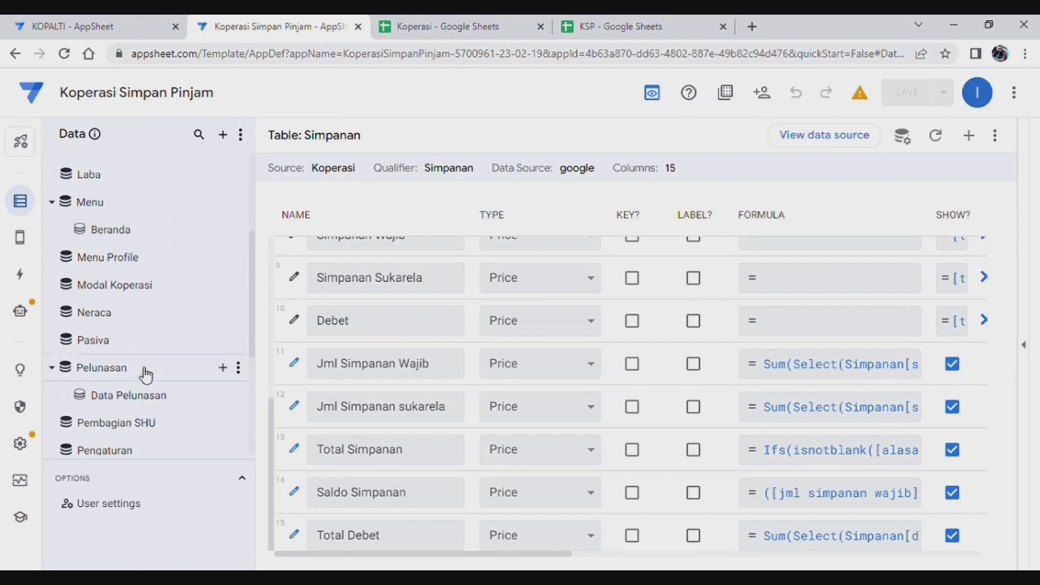
{"action": "scroll", "coordinate": [144, 372], "scroll_direction": "down", "scroll_amount": 1}
{"action": "left_click", "coordinate": [127, 352]}
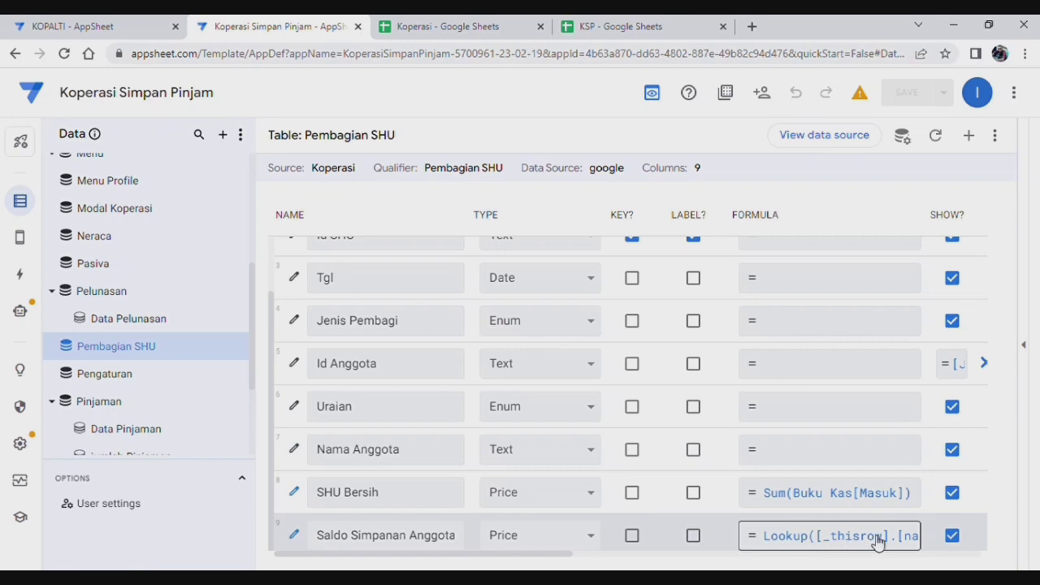
{"action": "left_click", "coordinate": [878, 540]}
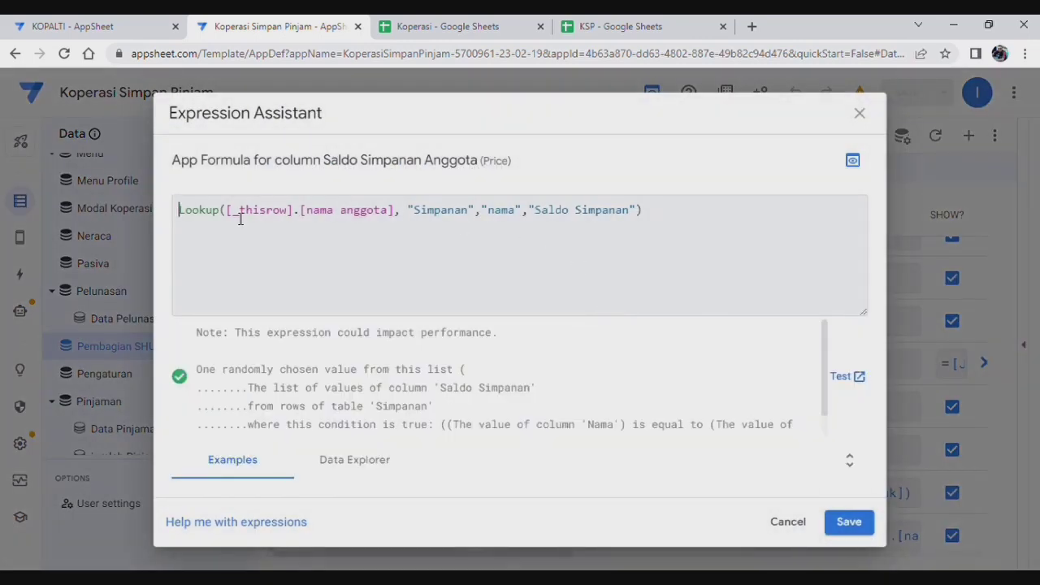
{"action": "left_click", "coordinate": [858, 525]}
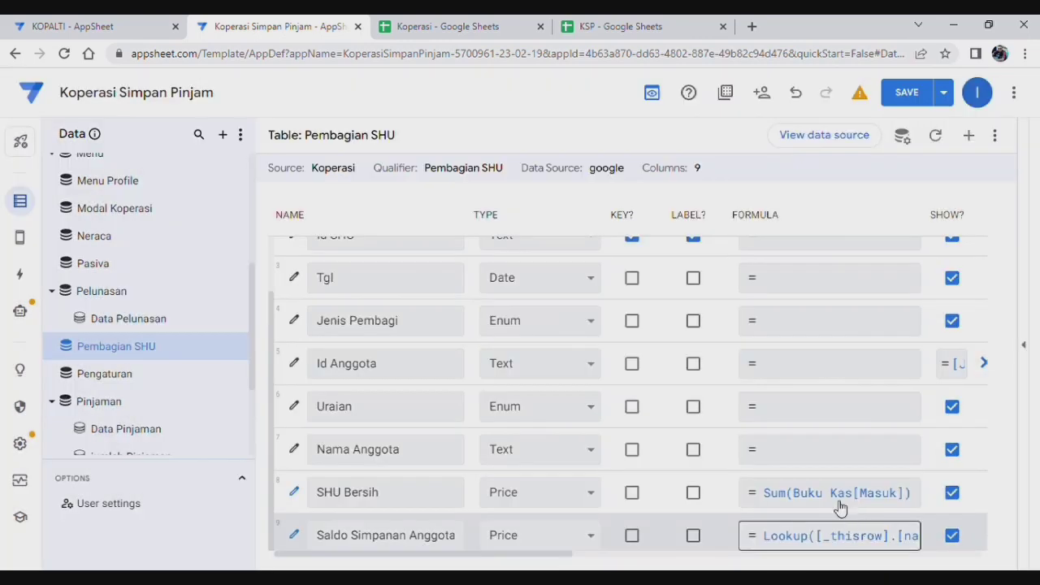
Step: Add a Total Simpanan Anggota virtual column and paste the savings-total Sum formula
{"action": "left_click", "coordinate": [971, 136]}
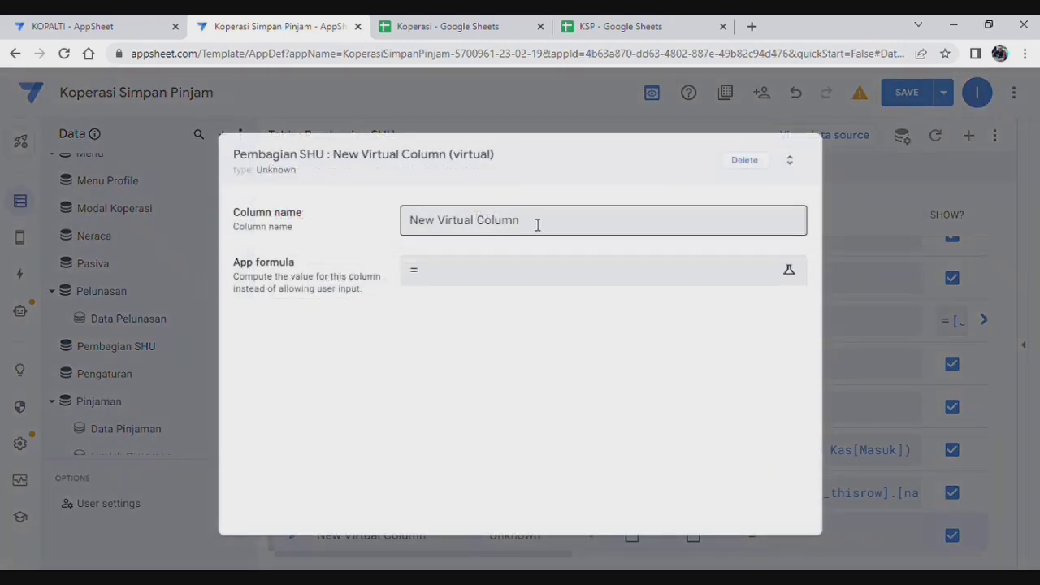
{"action": "left_click_drag", "start_coordinate": [537, 225], "coordinate": [410, 215]}
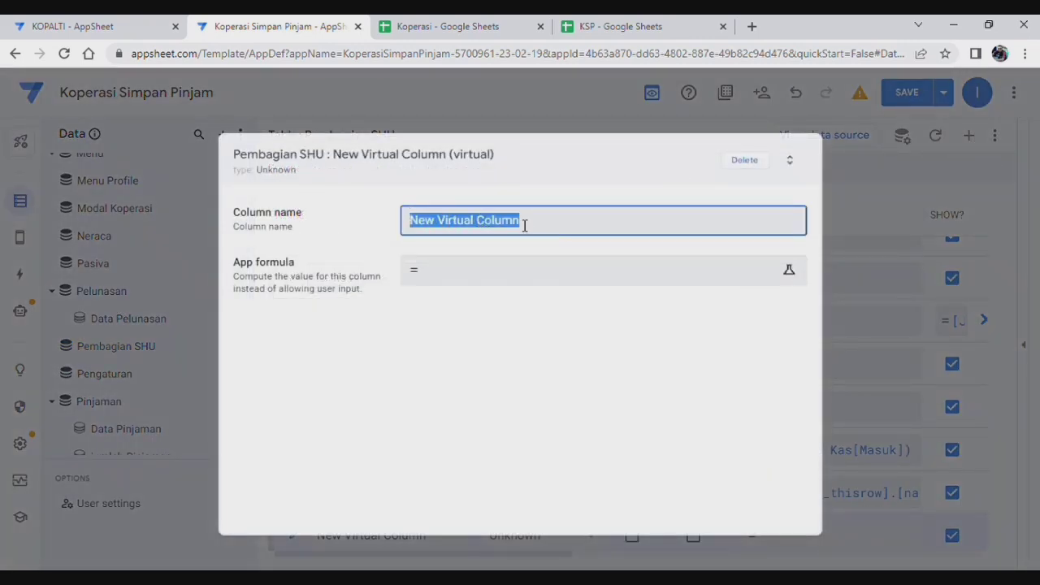
{"action": "type", "text": "Tota"}
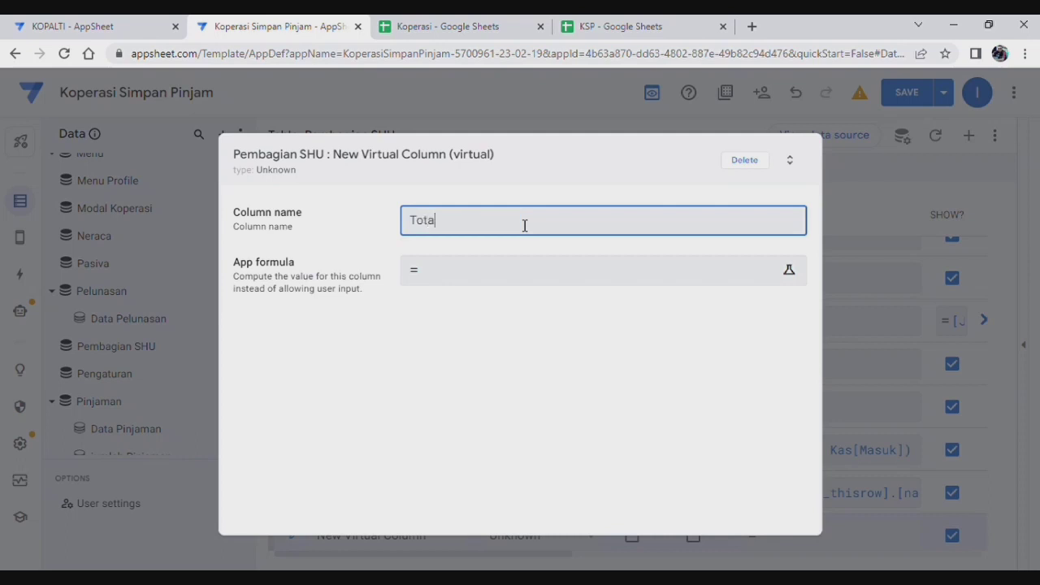
{"action": "type", "text": "l Simpanan Anggota"}
{"action": "left_click", "coordinate": [507, 279]}
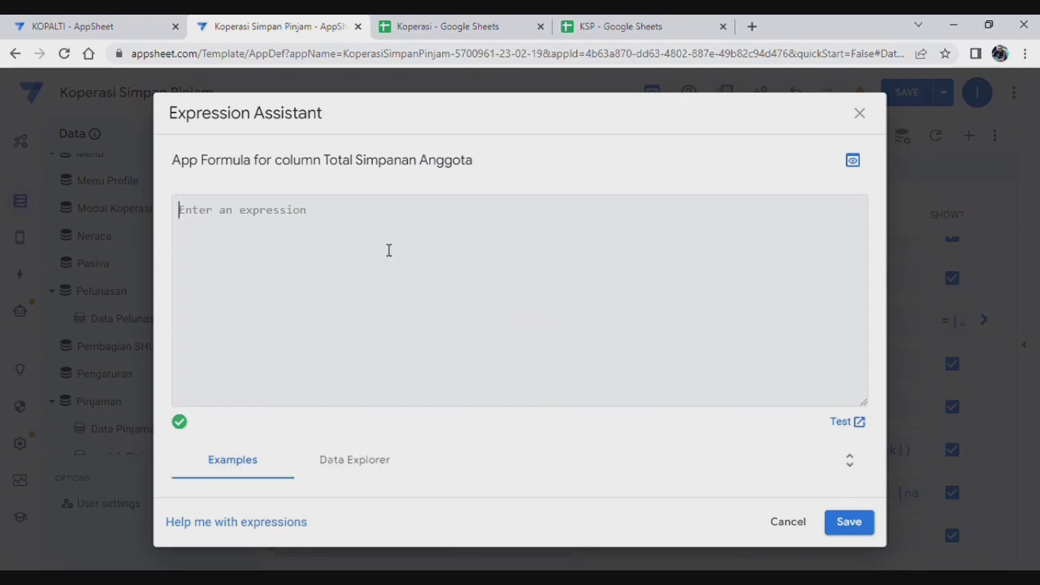
{"action": "type", "text": "(Sum(Simpanan[Simpanan Sukarela])+Sum(Simpanan[Simpanan Wajib]))-Sum(Simpanan[Debet])"}
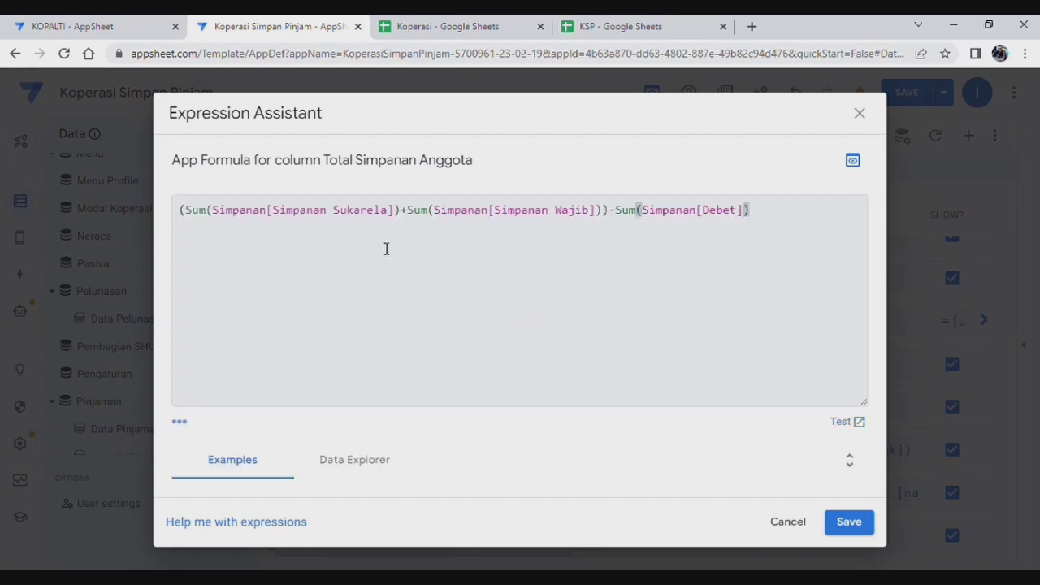
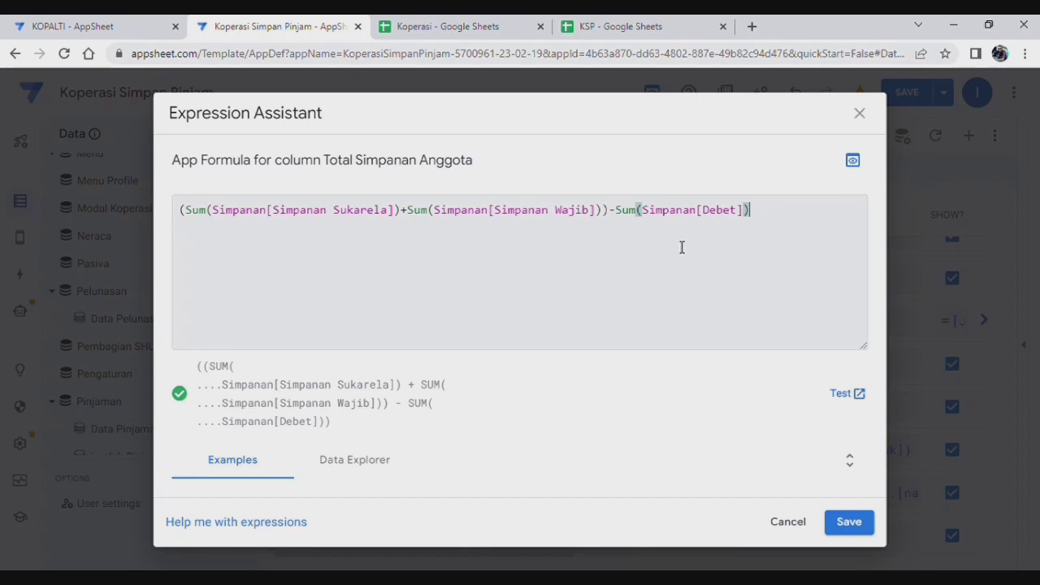
Step: Keep the Total Simpanan Anggota formula at 0 decimal digits and save the app
{"action": "left_click", "coordinate": [849, 522]}
{"action": "scroll", "coordinate": [657, 327], "scroll_direction": "down", "scroll_amount": 2}
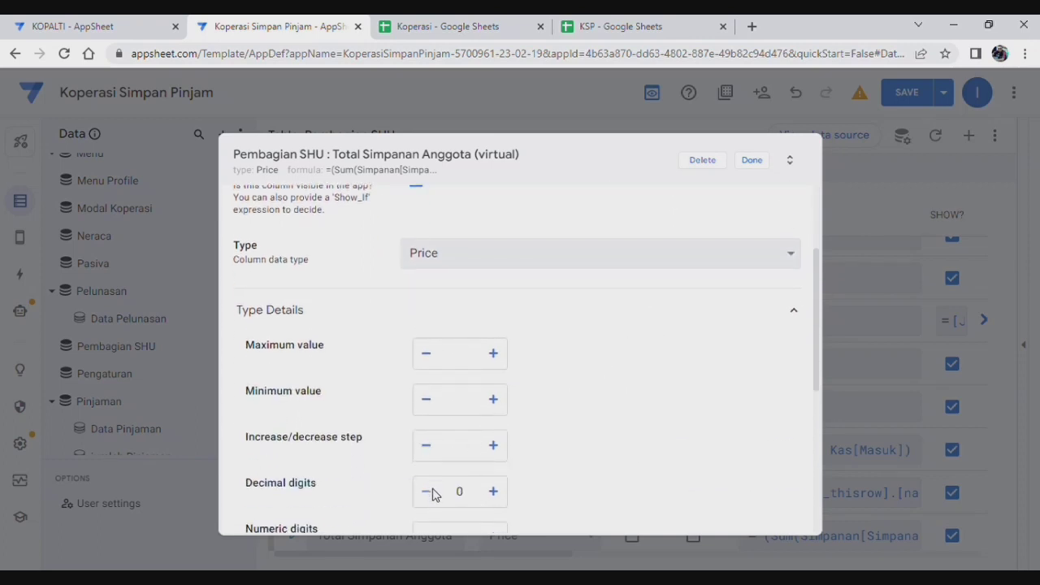
{"action": "left_click", "coordinate": [493, 492]}
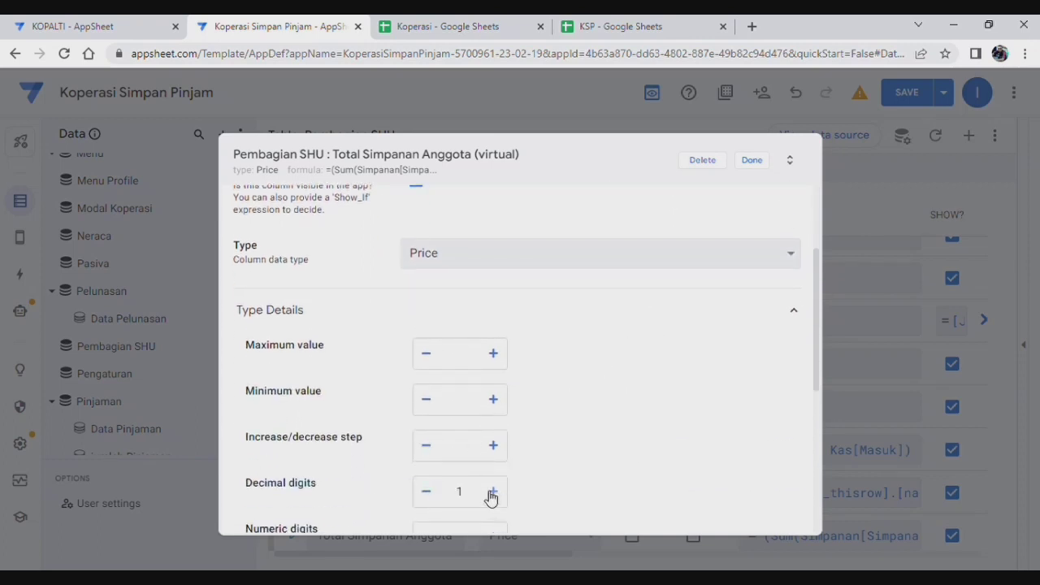
{"action": "left_click", "coordinate": [426, 492]}
{"action": "scroll", "coordinate": [618, 393], "scroll_direction": "down", "scroll_amount": 5}
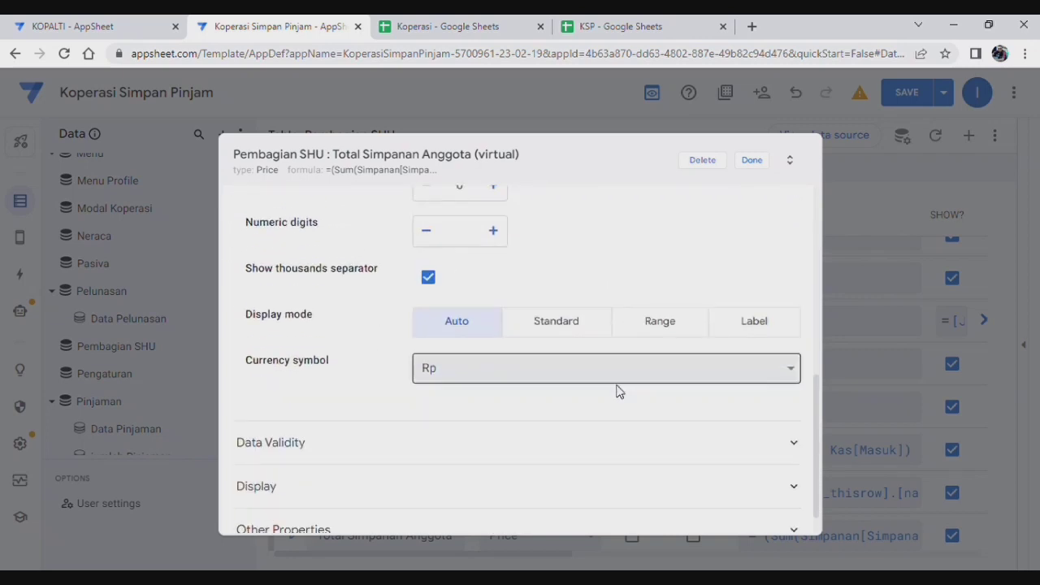
{"action": "scroll", "coordinate": [618, 390], "scroll_direction": "up", "scroll_amount": 5}
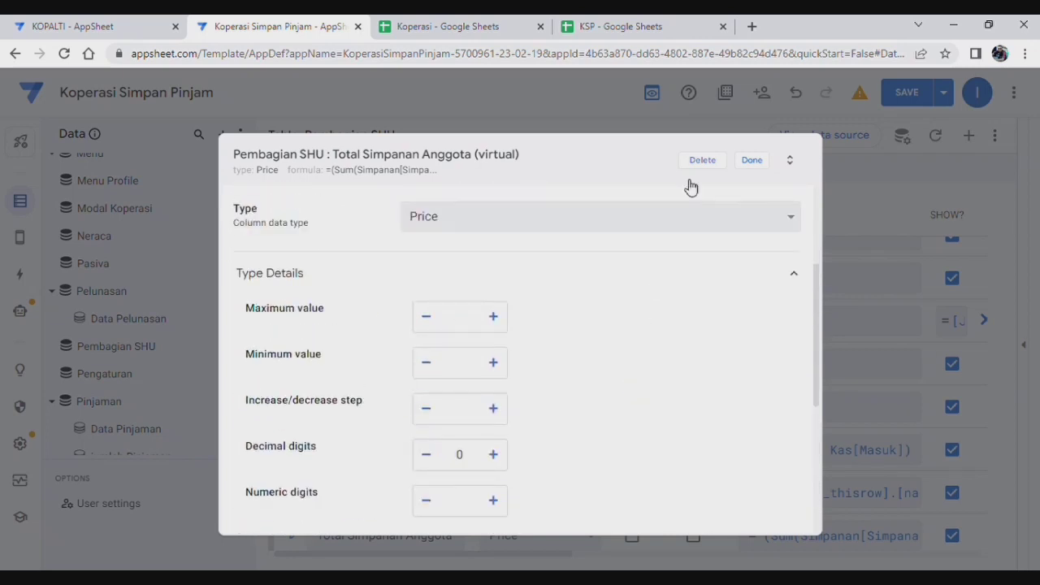
{"action": "left_click", "coordinate": [752, 162]}
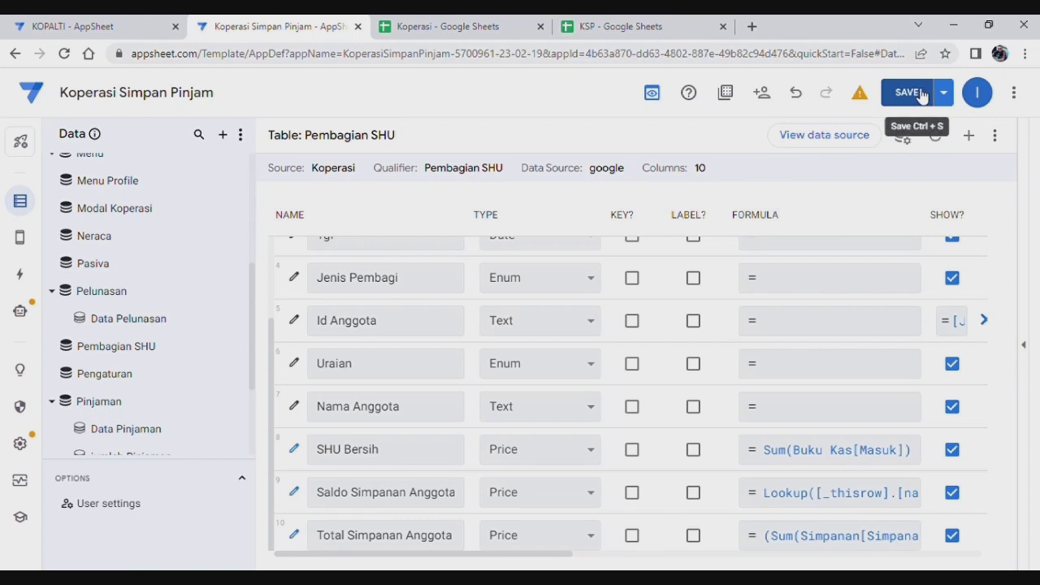
{"action": "left_click", "coordinate": [904, 96]}
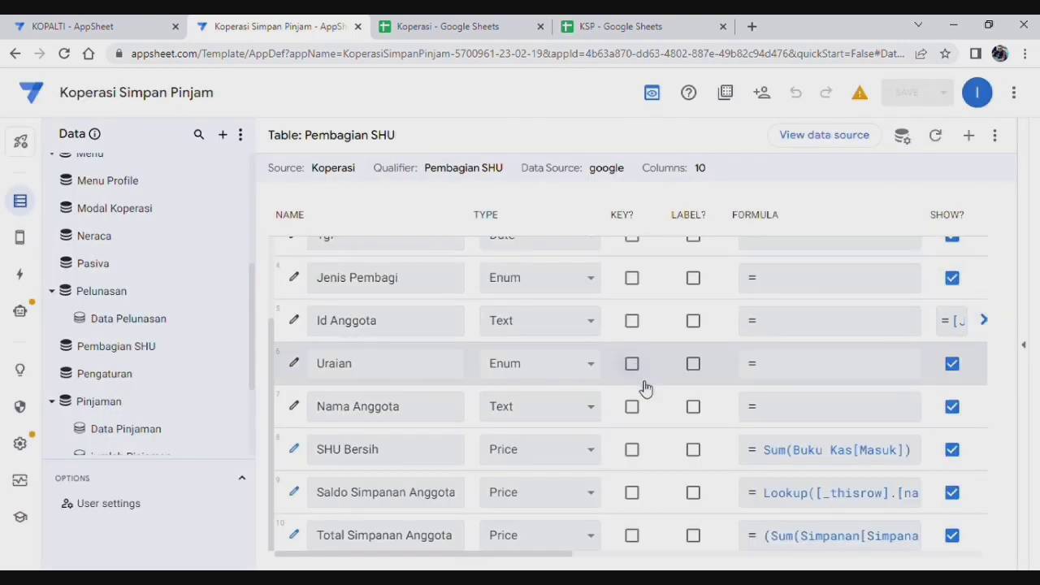
Step: Create the virtual column Pinjaman Per Anggota with a pasted Lookup formula into the Laba table
{"action": "left_click", "coordinate": [970, 136]}
{"action": "left_click", "coordinate": [544, 225]}
{"action": "left_click_drag", "start_coordinate": [543, 225], "coordinate": [366, 219]}
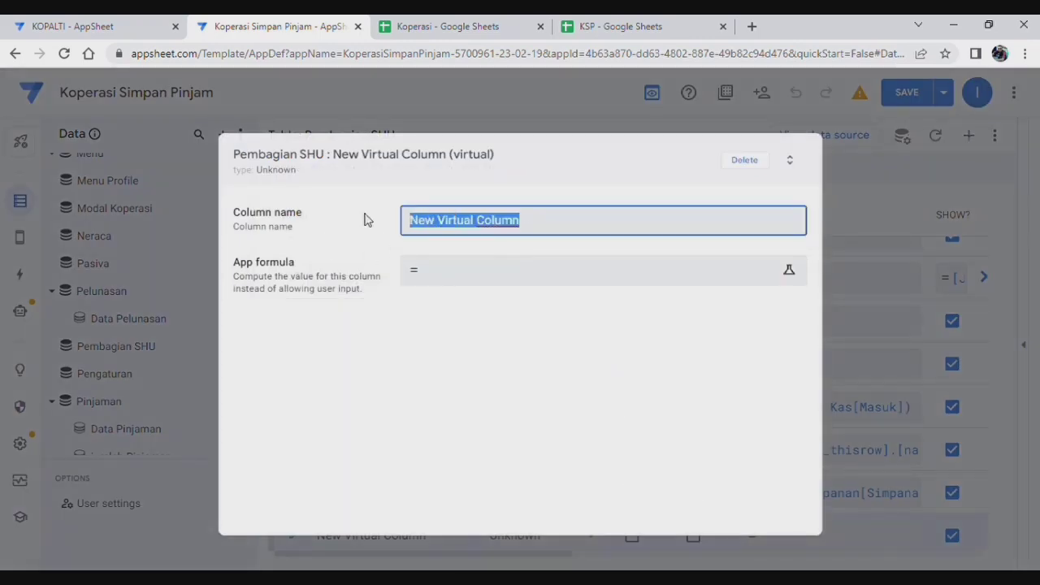
{"action": "type", "text": "Pinjaman Pe"}
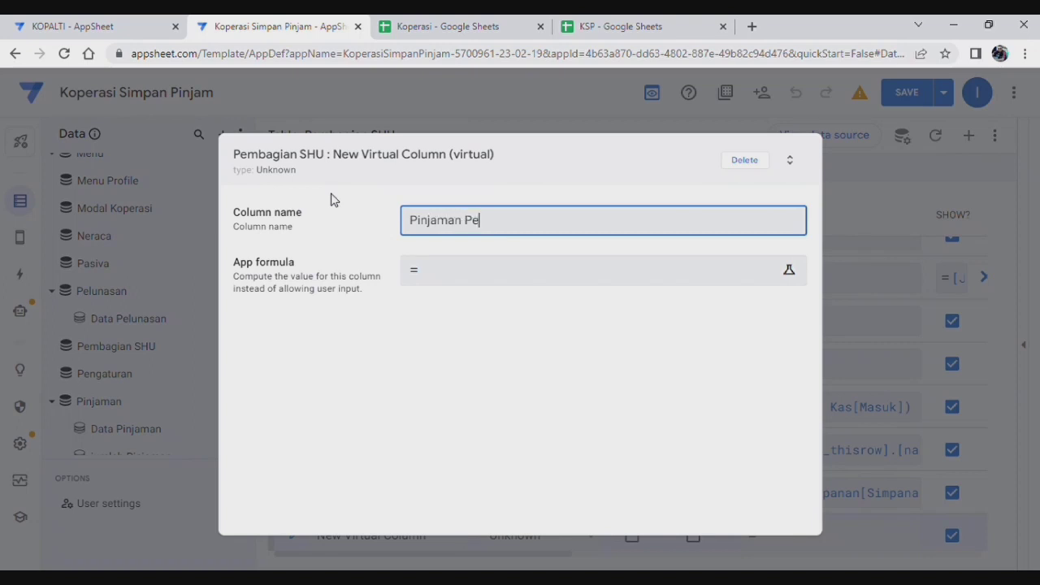
{"action": "type", "text": "r Anggota"}
{"action": "left_click", "coordinate": [510, 285]}
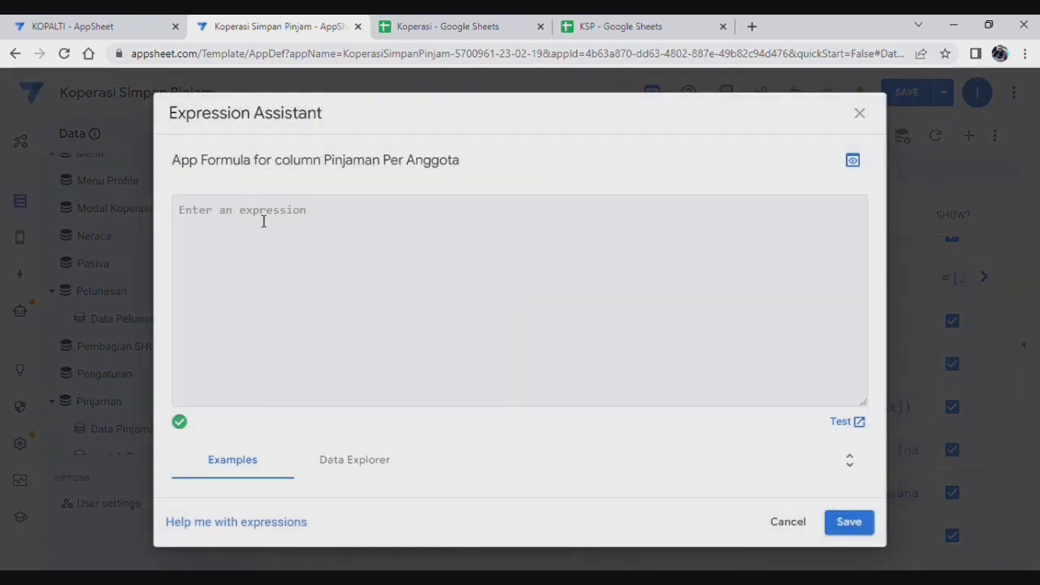
{"action": "type", "text": "Lookup([_thisrow].[nama anggota], \"Laba\",\"nama\",\"pinjaman per anggota\")"}
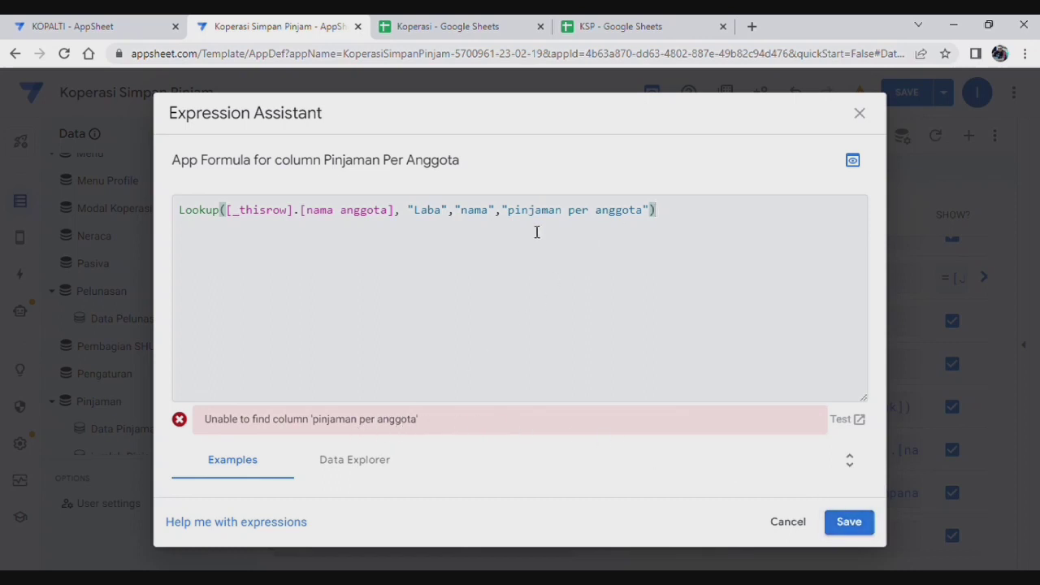
{"action": "left_click", "coordinate": [852, 524]}
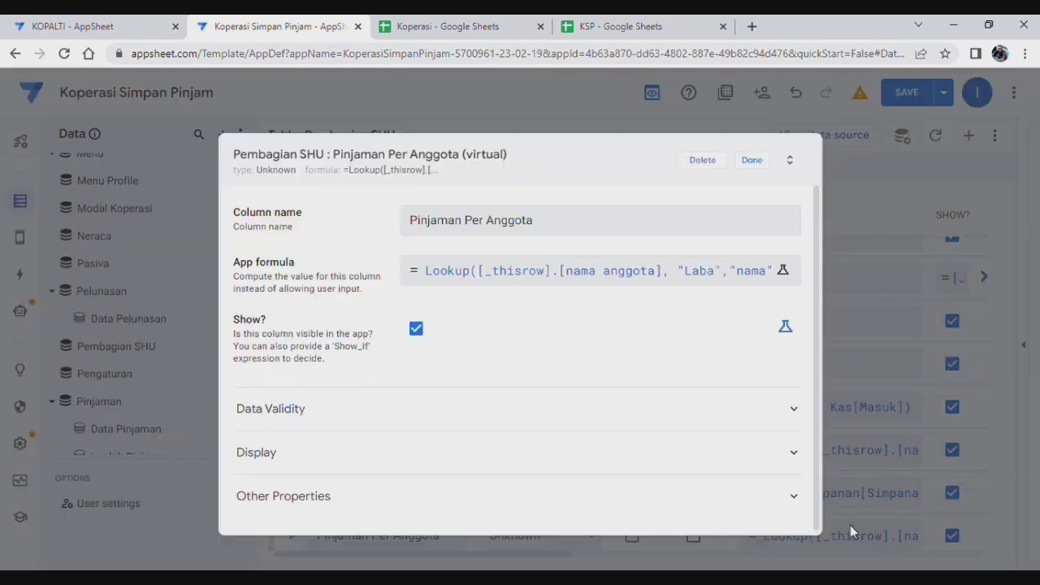
{"action": "left_click", "coordinate": [753, 163]}
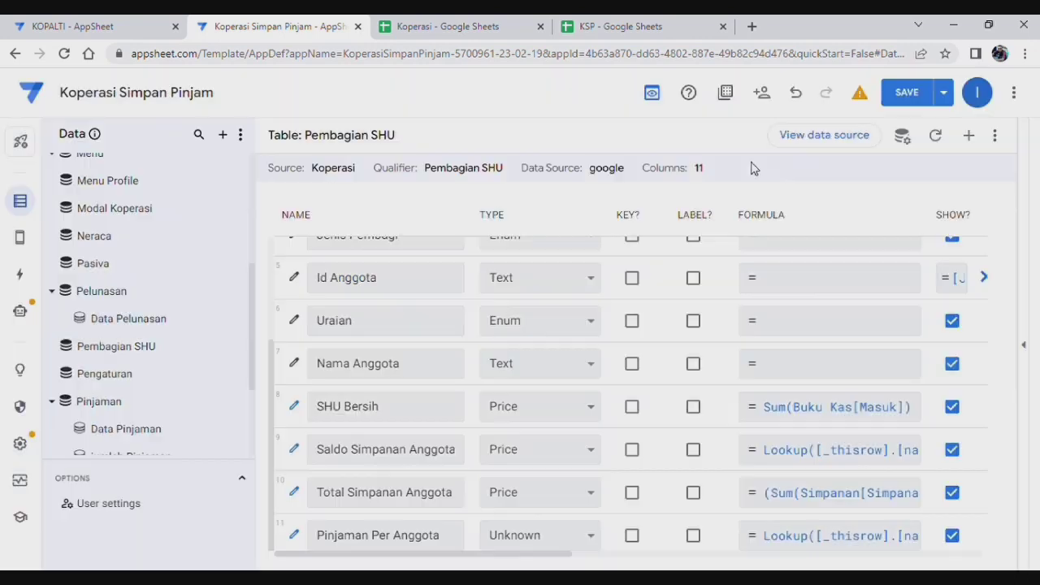
{"action": "scroll", "coordinate": [122, 317], "scroll_direction": "up", "scroll_amount": 1}
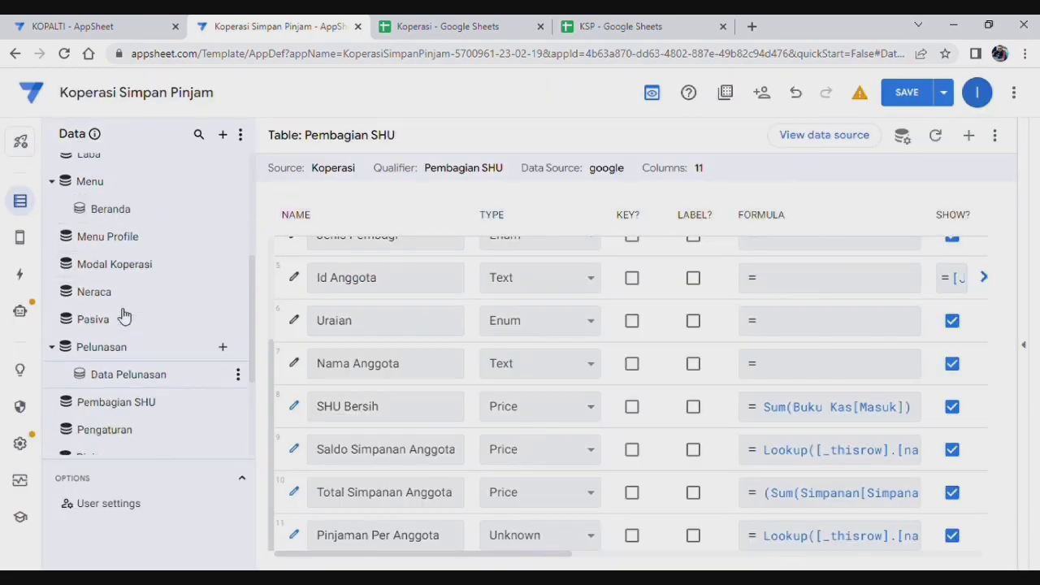
{"action": "scroll", "coordinate": [122, 316], "scroll_direction": "up", "scroll_amount": 3}
{"action": "scroll", "coordinate": [122, 313], "scroll_direction": "down", "scroll_amount": 5}
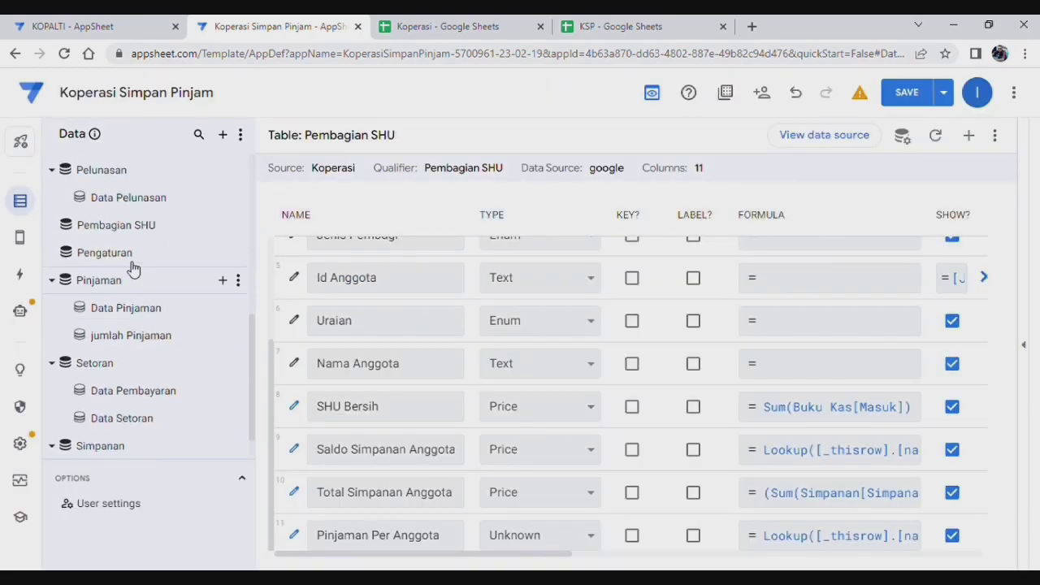
{"action": "left_click", "coordinate": [122, 279]}
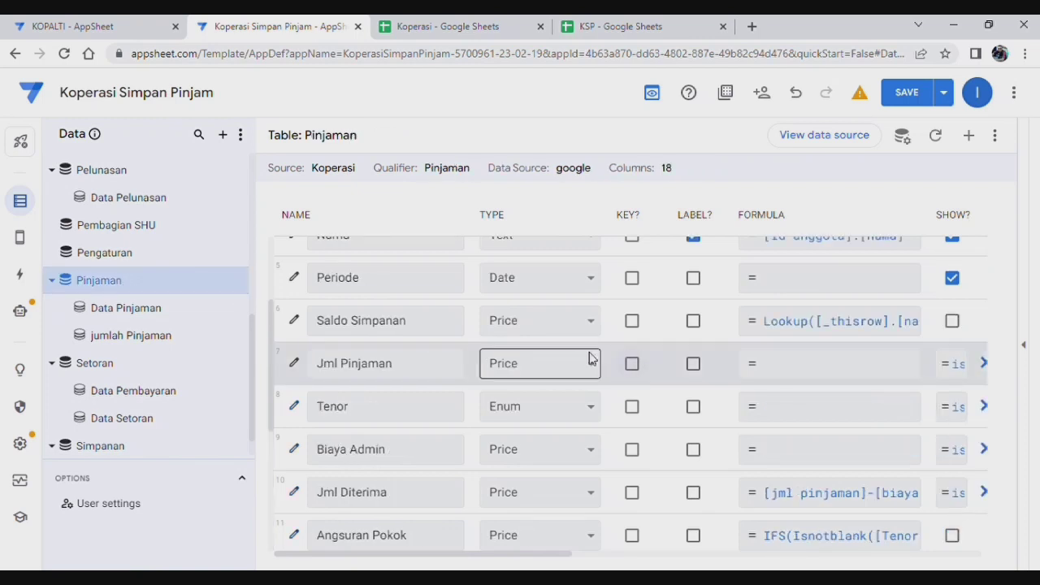
{"action": "scroll", "coordinate": [591, 358], "scroll_direction": "down", "scroll_amount": 4}
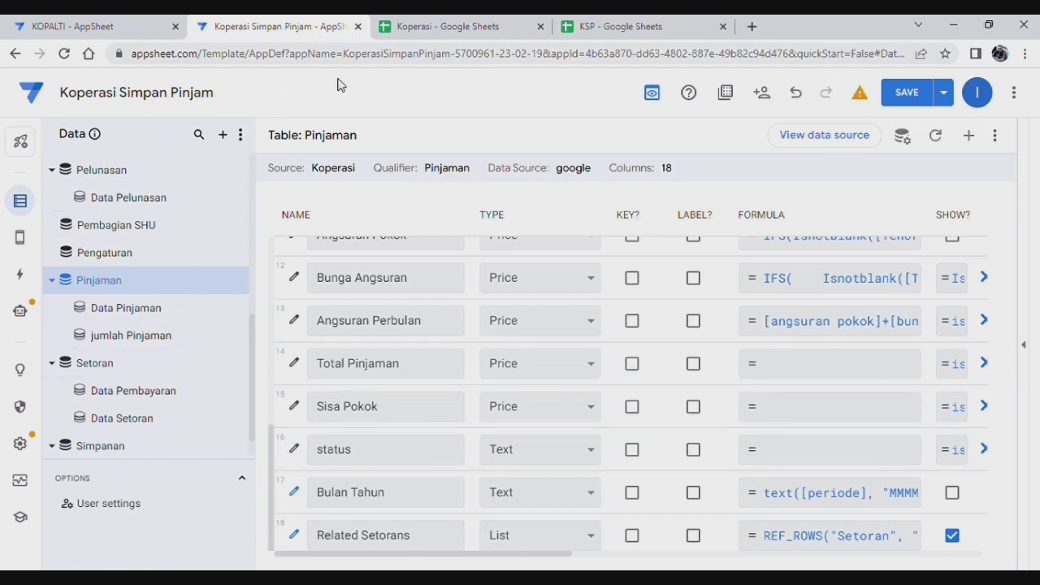
{"action": "mouse_move", "coordinate": [20, 237]}
{"action": "left_click", "coordinate": [156, 226]}
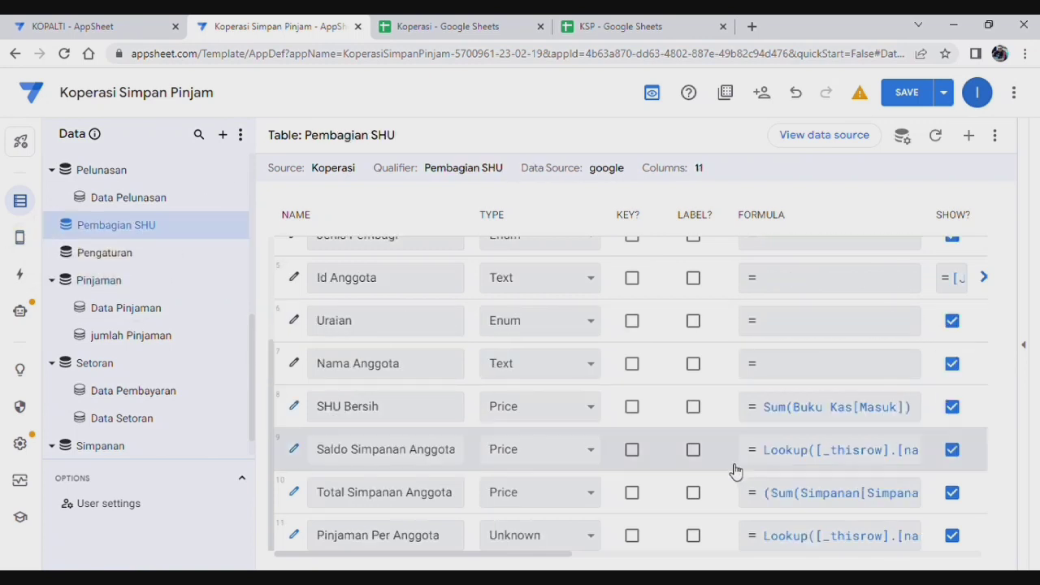
{"action": "left_click", "coordinate": [855, 541]}
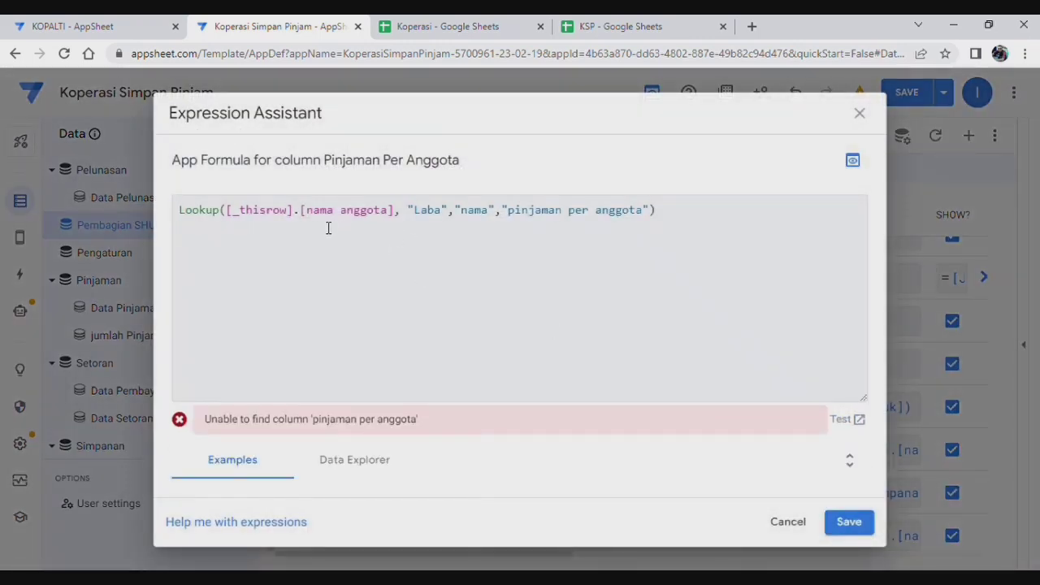
{"action": "left_click", "coordinate": [860, 113]}
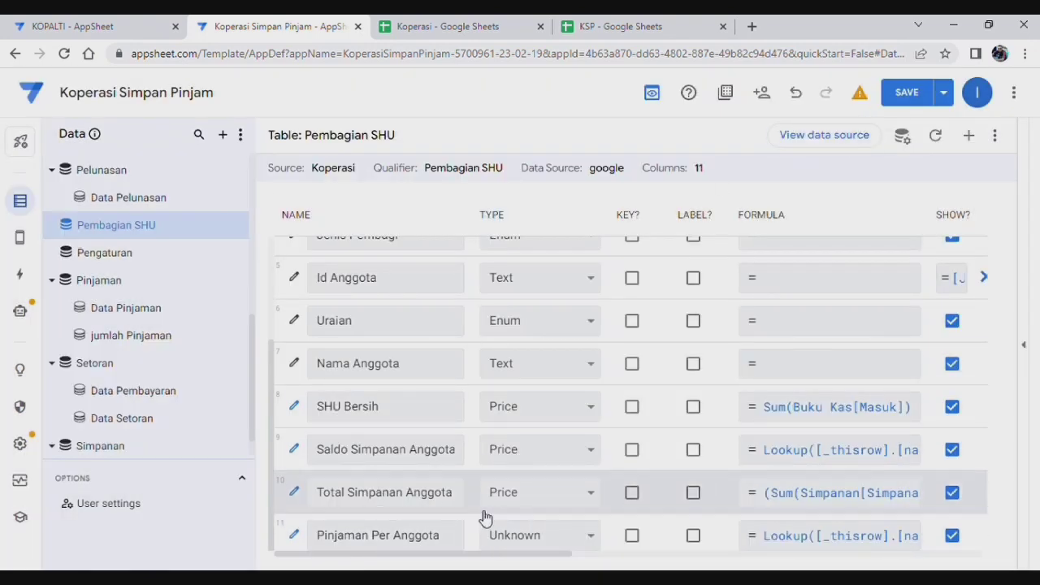
{"action": "scroll", "coordinate": [156, 382], "scroll_direction": "up", "scroll_amount": 3}
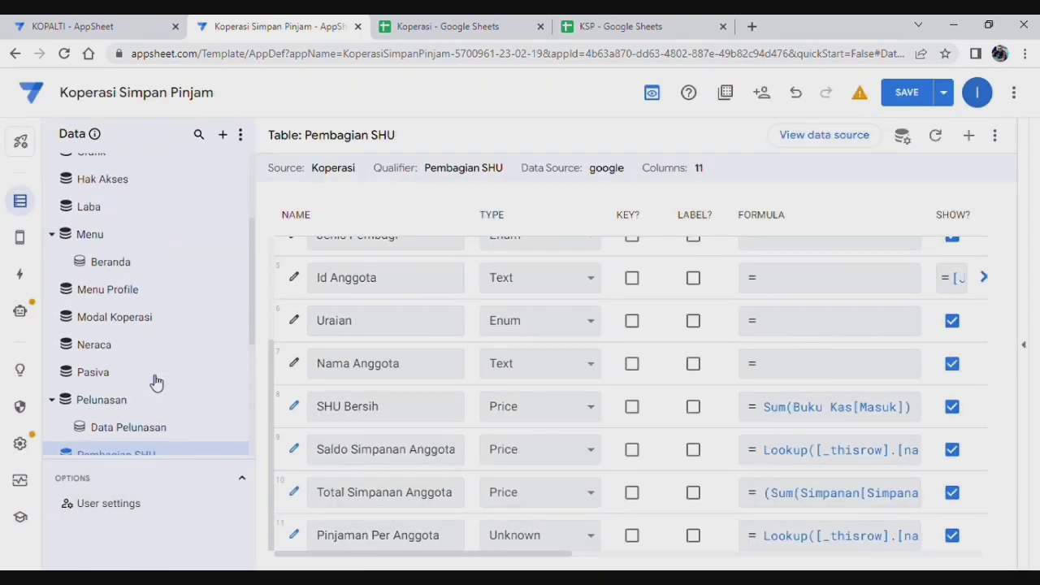
Step: Open the Laba table and view its Pinjaman Per Periode formula
{"action": "left_click", "coordinate": [122, 212]}
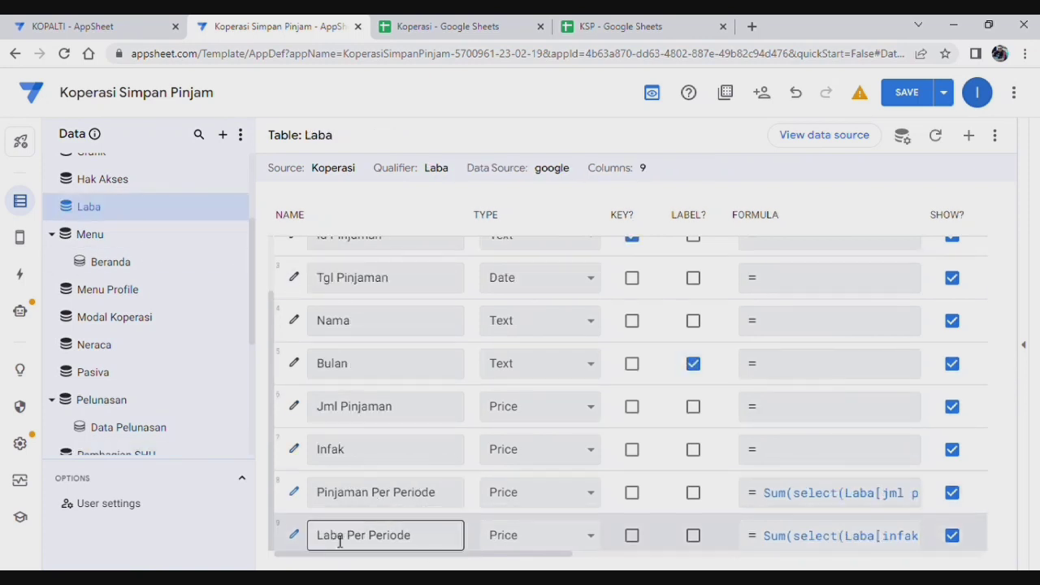
{"action": "left_click", "coordinate": [836, 484]}
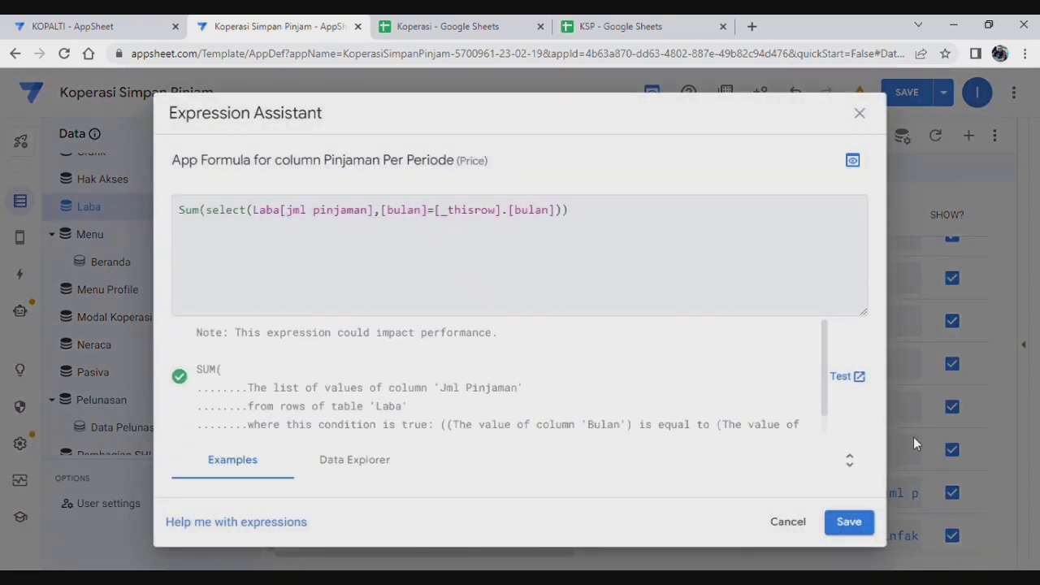
{"action": "left_click", "coordinate": [859, 113]}
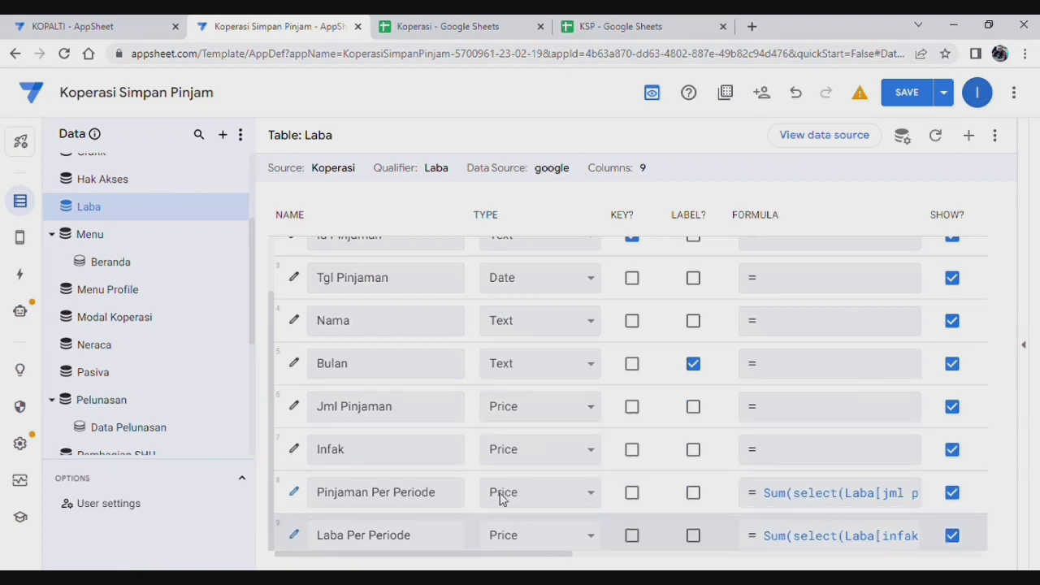
Step: Add a trial Laba virtual column named Pinjaman, then delete it
{"action": "left_click", "coordinate": [970, 137]}
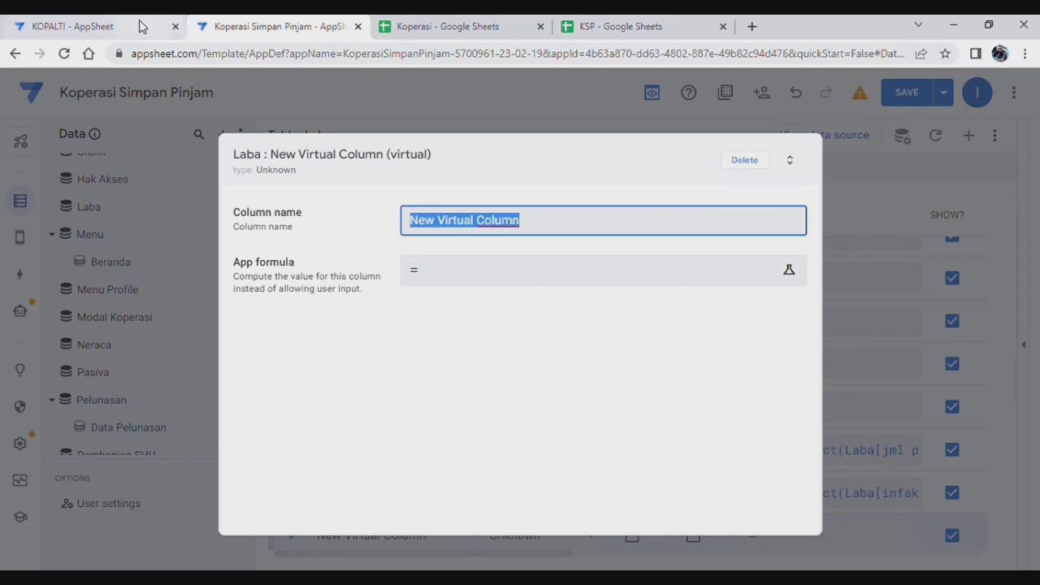
{"action": "type", "text": "Pinjaman Per Anggota"}
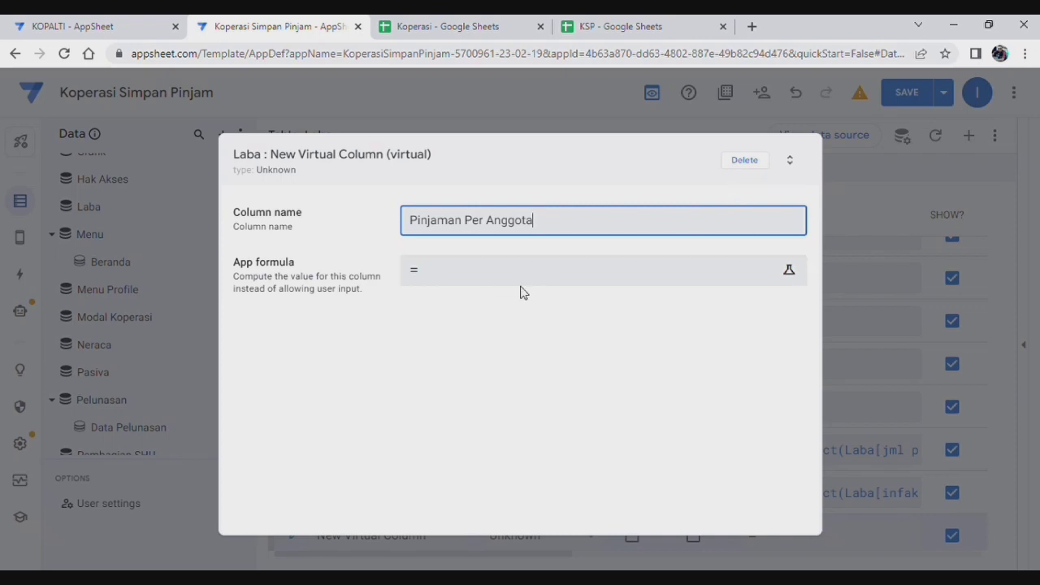
{"action": "left_click", "coordinate": [746, 161]}
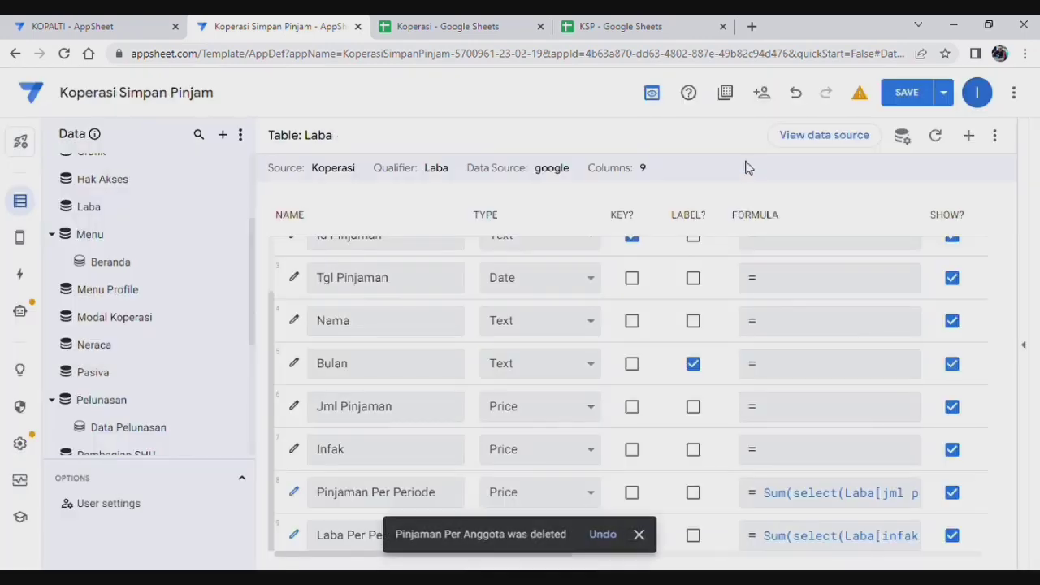
Step: Review the full Pinjaman Per Periode formula again and close it unchanged
{"action": "left_click", "coordinate": [843, 494]}
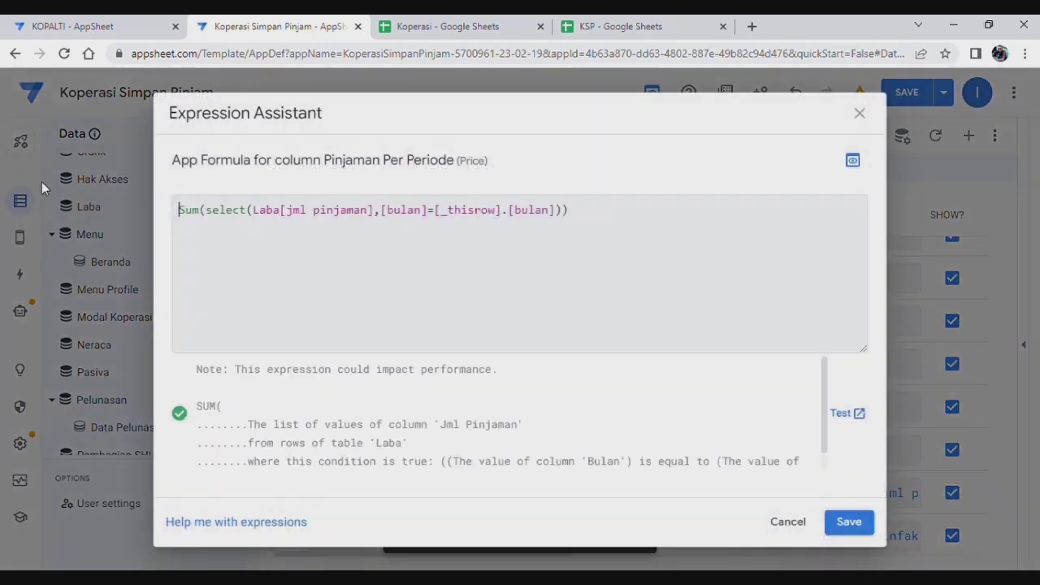
{"action": "left_click_drag", "start_coordinate": [599, 211], "coordinate": [182, 195]}
{"action": "key", "text": "ctrl+c"}
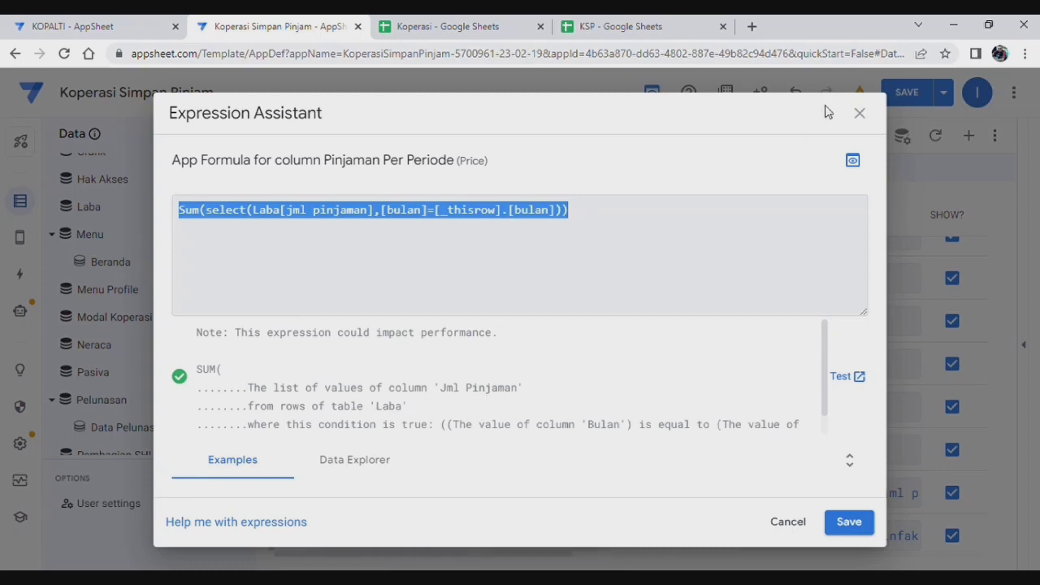
{"action": "left_click", "coordinate": [861, 118]}
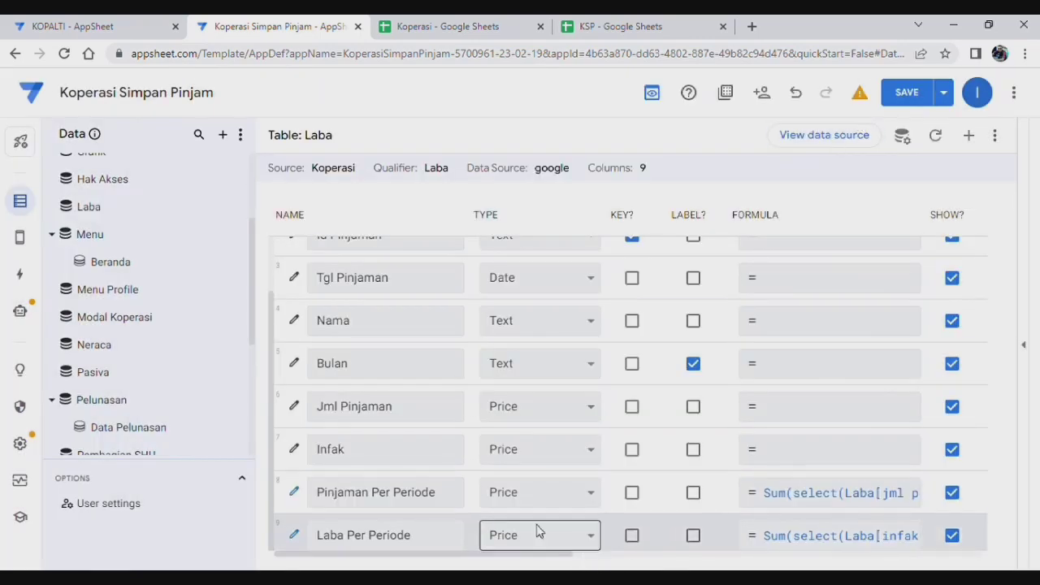
Step: Add the Laba virtual column Pinjaman Per Anggota with the pasted Sum(select(...)) formula
{"action": "left_click", "coordinate": [968, 140]}
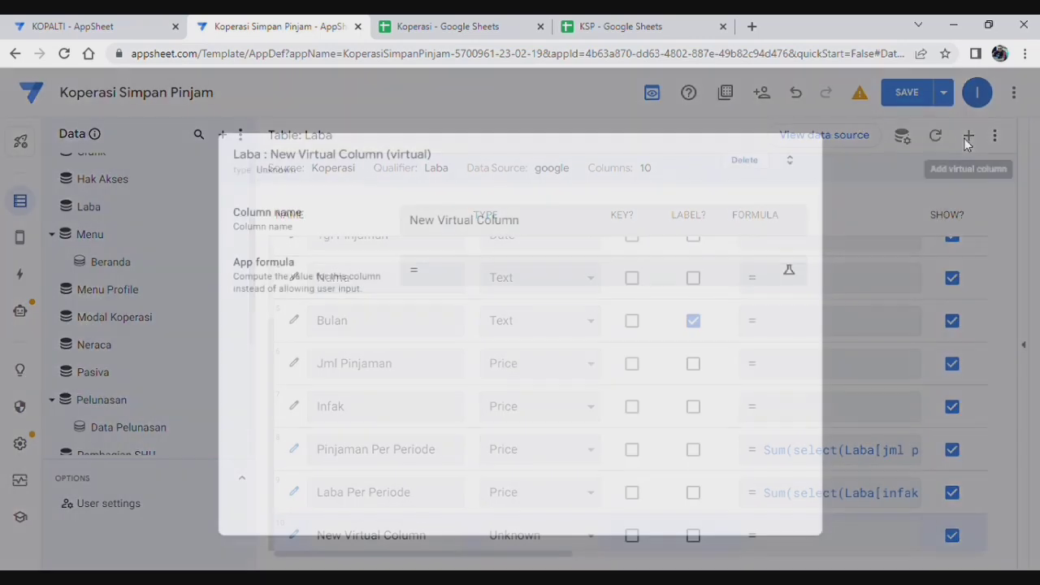
{"action": "left_click_drag", "start_coordinate": [545, 220], "coordinate": [250, 218]}
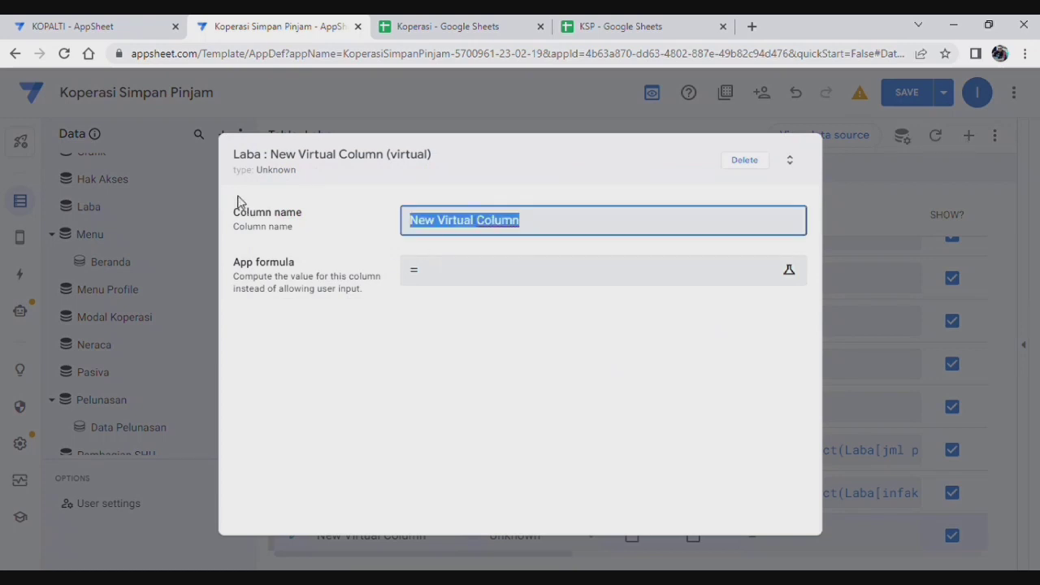
{"action": "type", "text": "Pinjaman"}
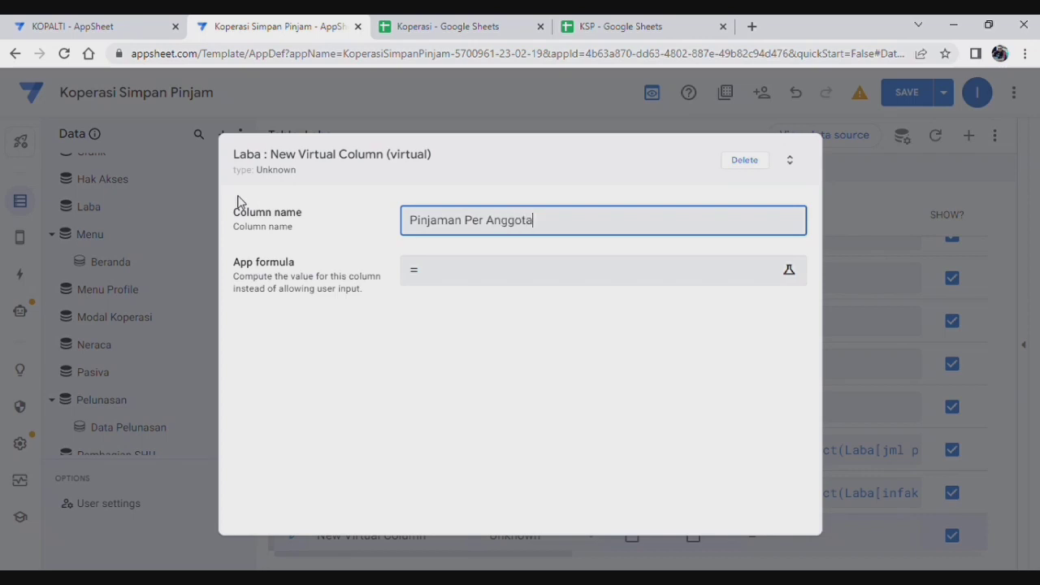
{"action": "type", "text": "Per Anggota"}
{"action": "left_click", "coordinate": [485, 280]}
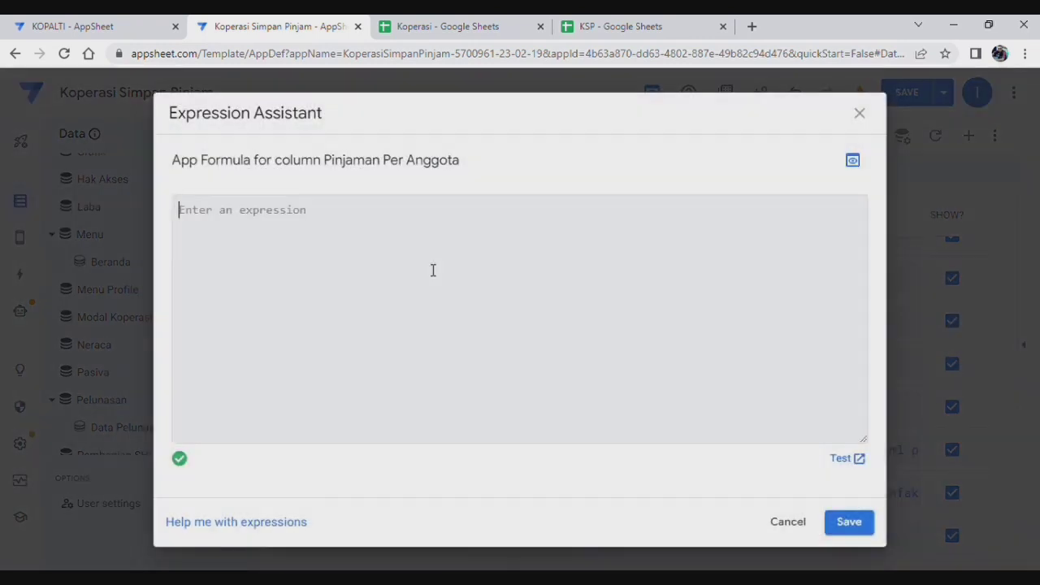
{"action": "key", "text": "ctrl+v"}
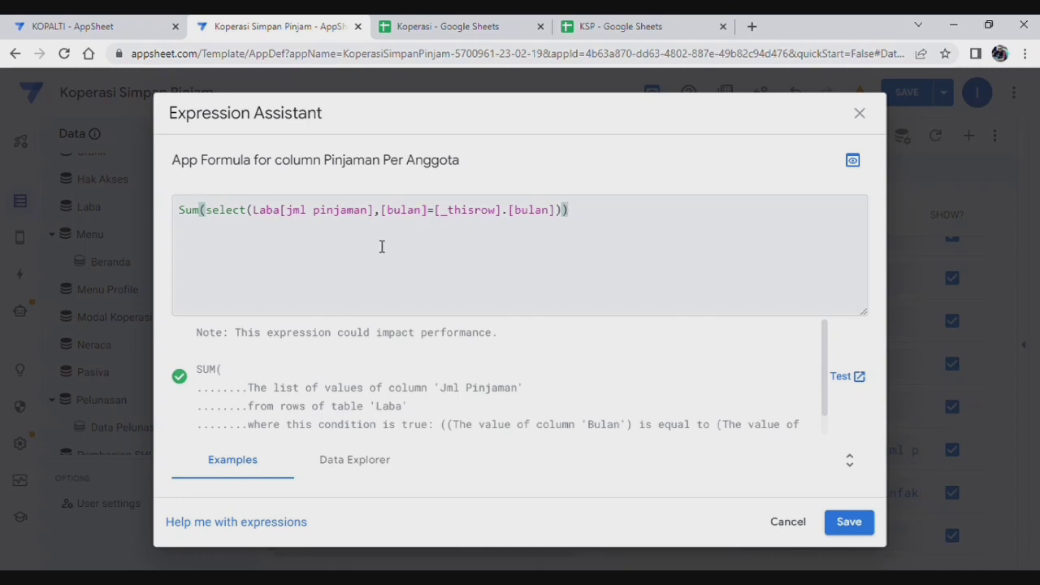
Step: Change both [bulan] references in the formula to [Nama], then view the Koperasi spreadsheet
{"action": "left_click", "coordinate": [431, 214]}
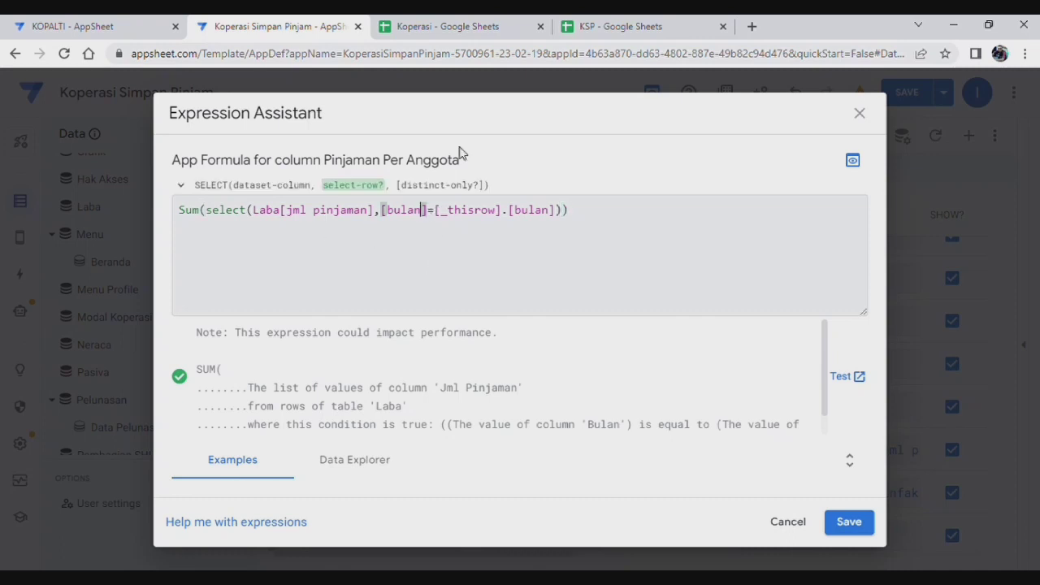
{"action": "key", "text": "BackSpace"}
{"action": "key", "text": "BackSpace"}
{"action": "key", "text": "BackSpace"}
{"action": "key", "text": "BackSpace"}
{"action": "key", "text": "BackSpace"}
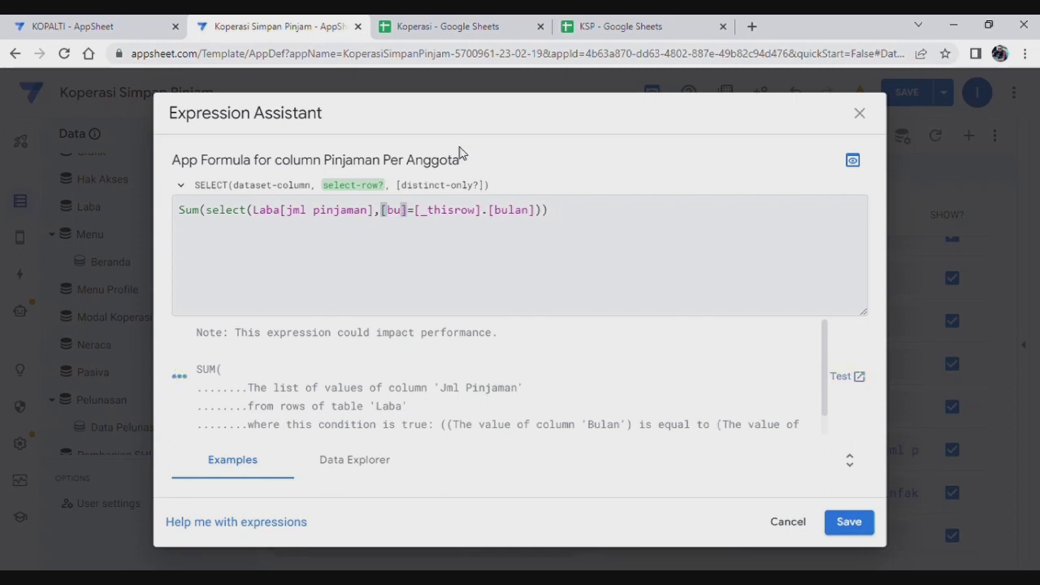
{"action": "type", "text": "Nama"}
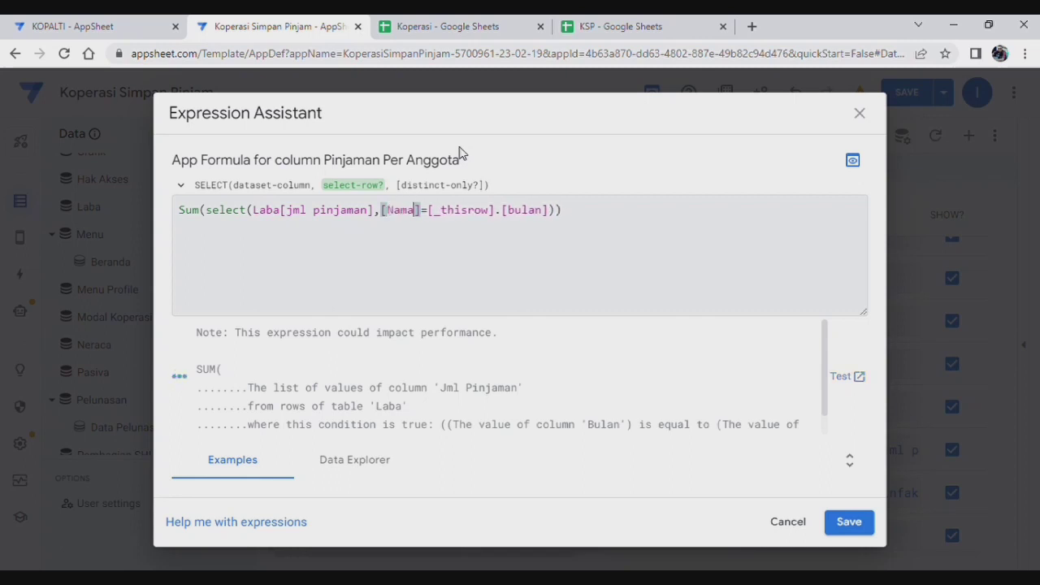
{"action": "left_click", "coordinate": [548, 211]}
{"action": "key", "text": "BackSpace"}
{"action": "key", "text": "BackSpace"}
{"action": "key", "text": "BackSpace"}
{"action": "key", "text": "BackSpace"}
{"action": "key", "text": "BackSpace"}
{"action": "type", "text": "Nama"}
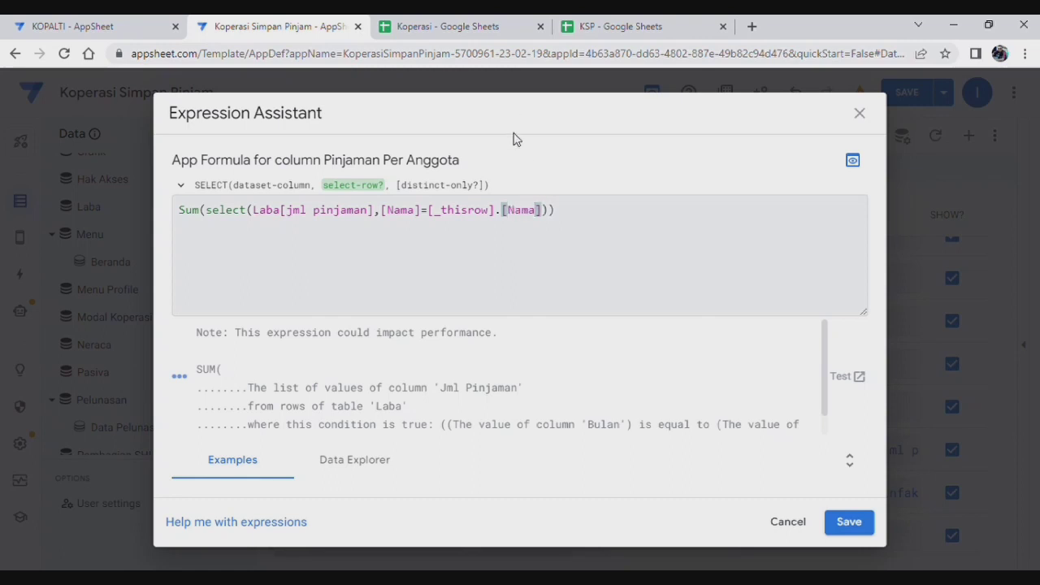
{"action": "left_click", "coordinate": [454, 30]}
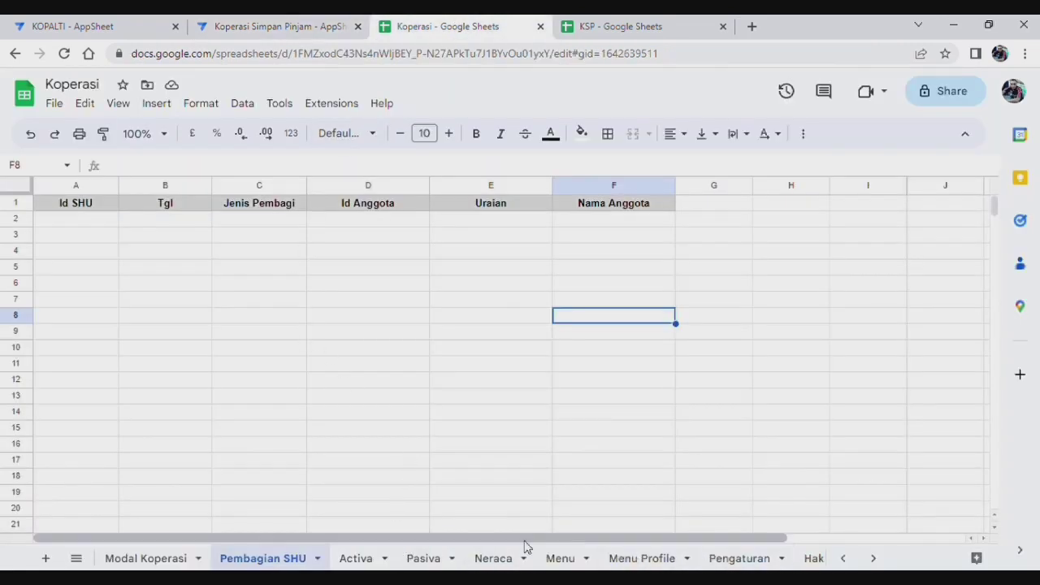
Step: Scroll the sheet tabs and open the Laba sheet listing Nama, Bulan and Jml Pinjaman
{"action": "left_click", "coordinate": [874, 560]}
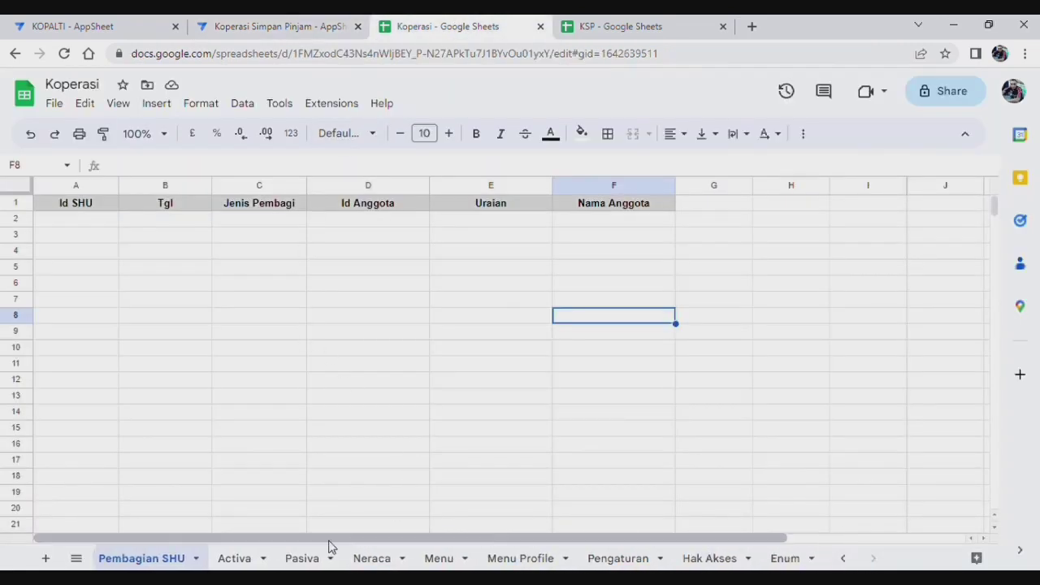
{"action": "left_click", "coordinate": [847, 560]}
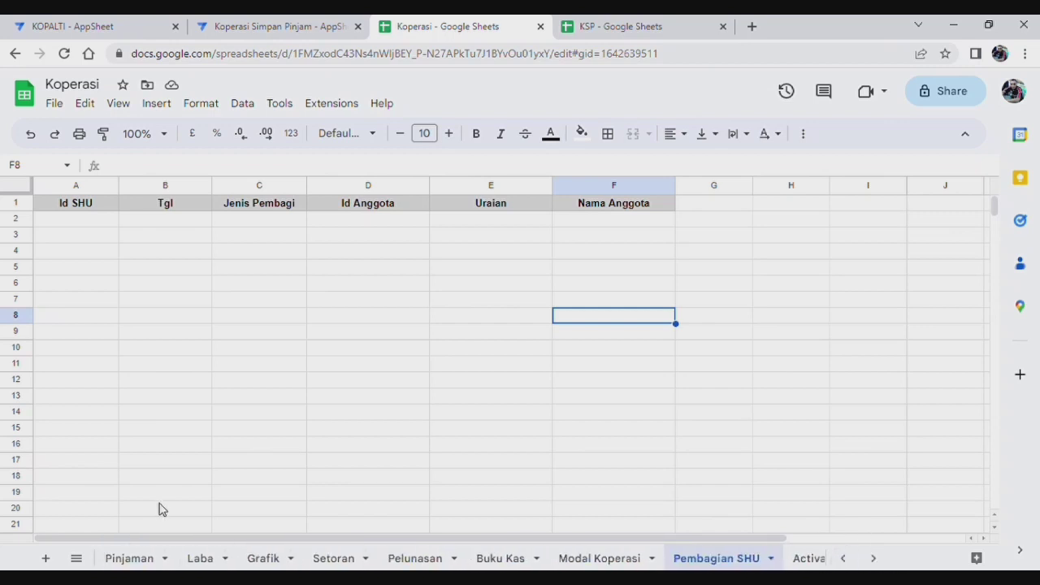
{"action": "left_click", "coordinate": [216, 560]}
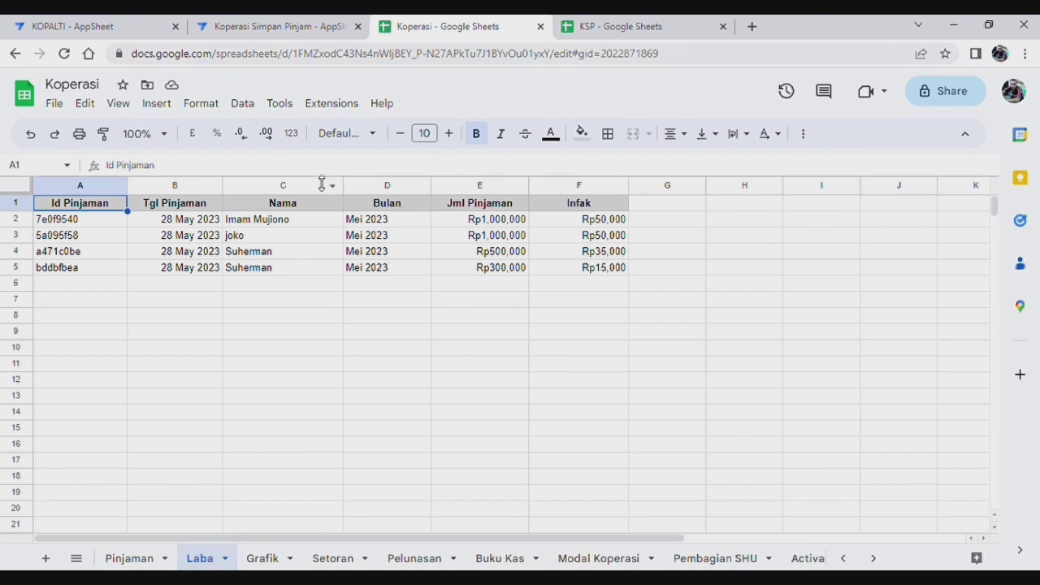
Step: Keep Laba's Pinjaman Per Anggota formula, finish the column and save the app
{"action": "left_click", "coordinate": [273, 33]}
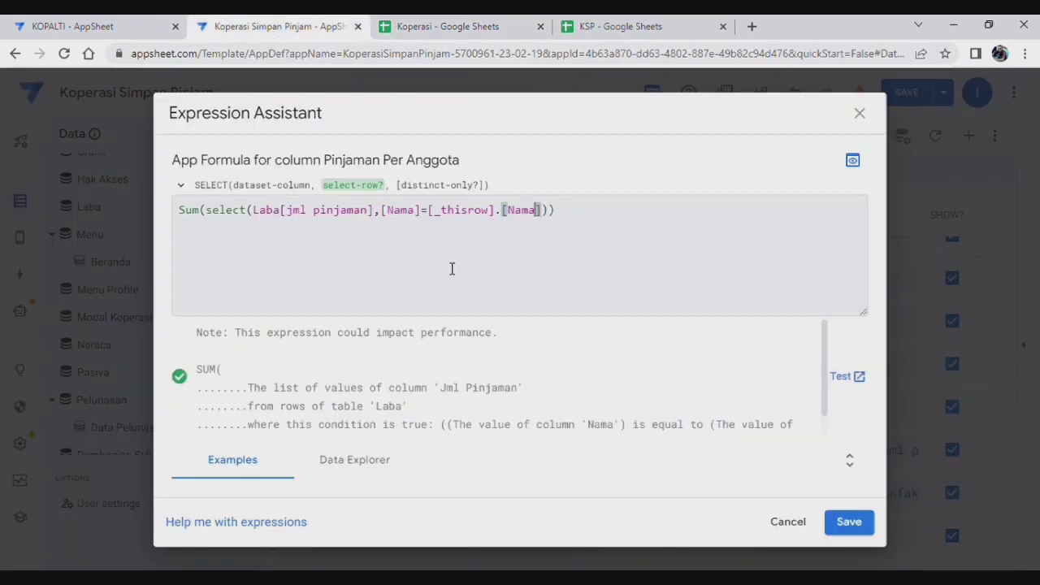
{"action": "left_click", "coordinate": [850, 522]}
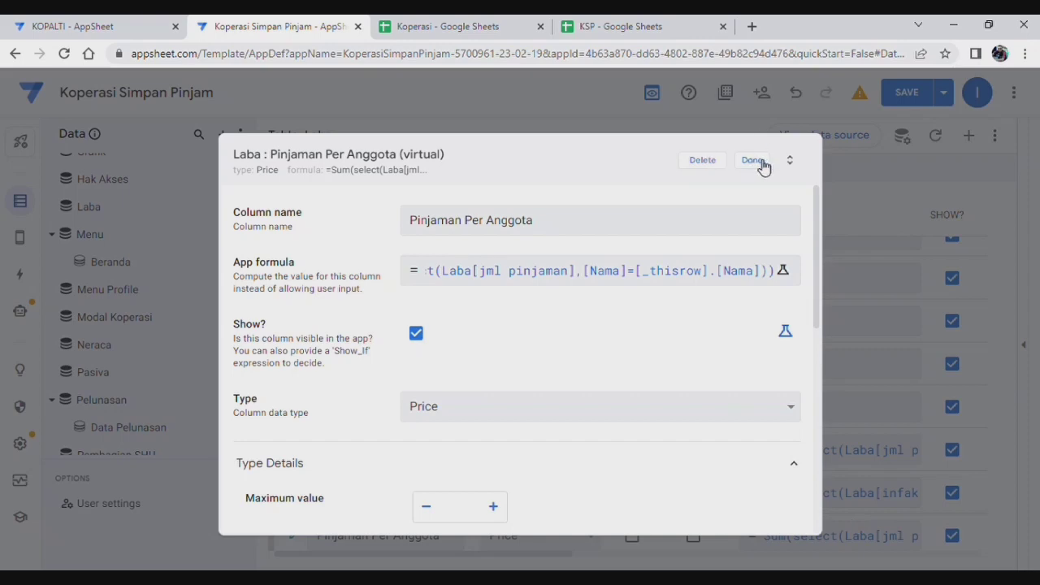
{"action": "left_click", "coordinate": [762, 163]}
{"action": "left_click", "coordinate": [905, 96]}
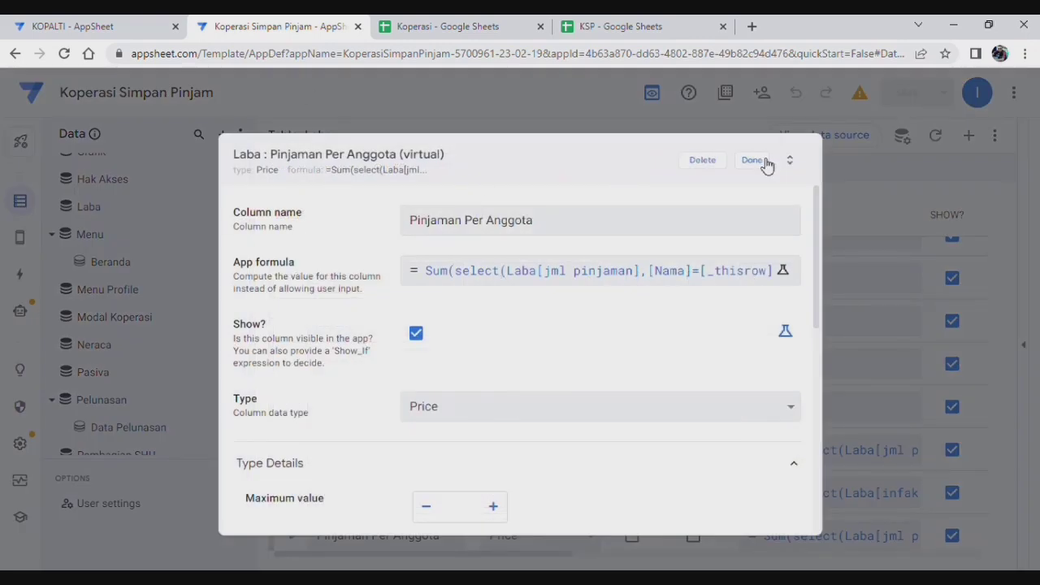
Step: Recheck Pembagian SHU's Pinjaman Per Anggota Lookup formula, now validating against Laba
{"action": "left_click", "coordinate": [761, 161]}
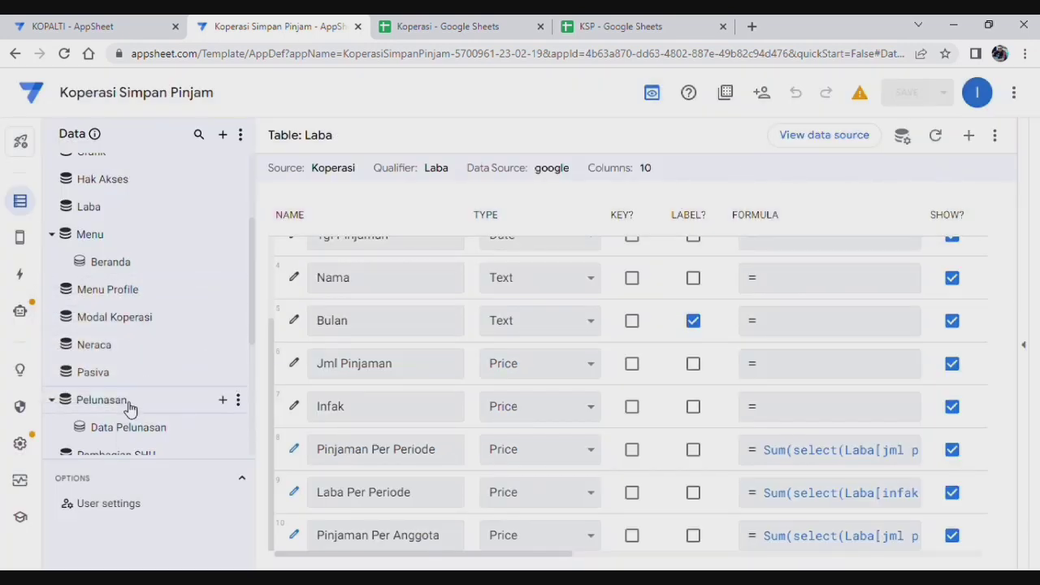
{"action": "scroll", "coordinate": [135, 329], "scroll_direction": "down", "scroll_amount": 1}
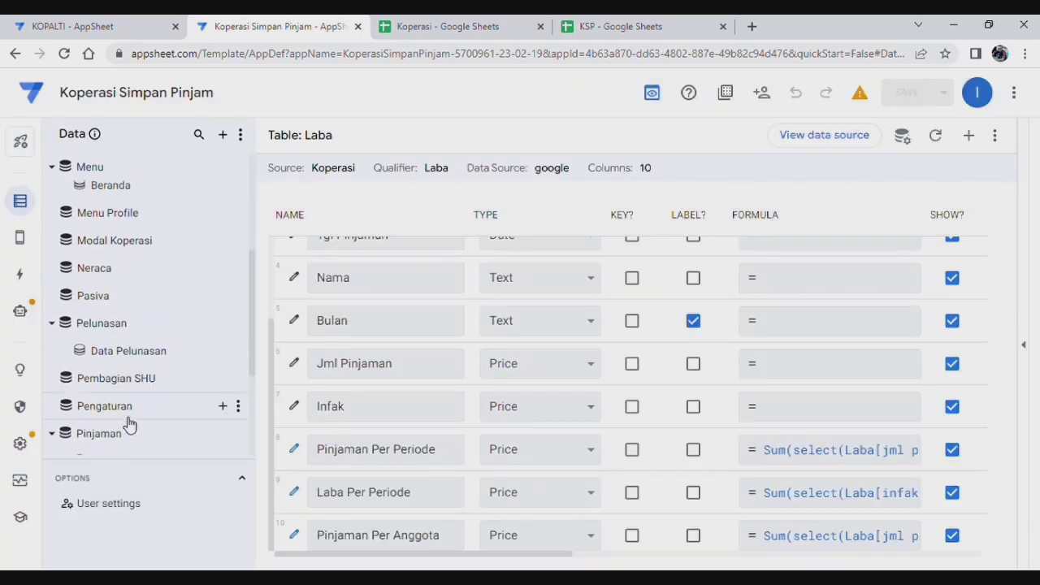
{"action": "scroll", "coordinate": [128, 421], "scroll_direction": "down", "scroll_amount": 2}
{"action": "scroll", "coordinate": [146, 396], "scroll_direction": "up", "scroll_amount": 1}
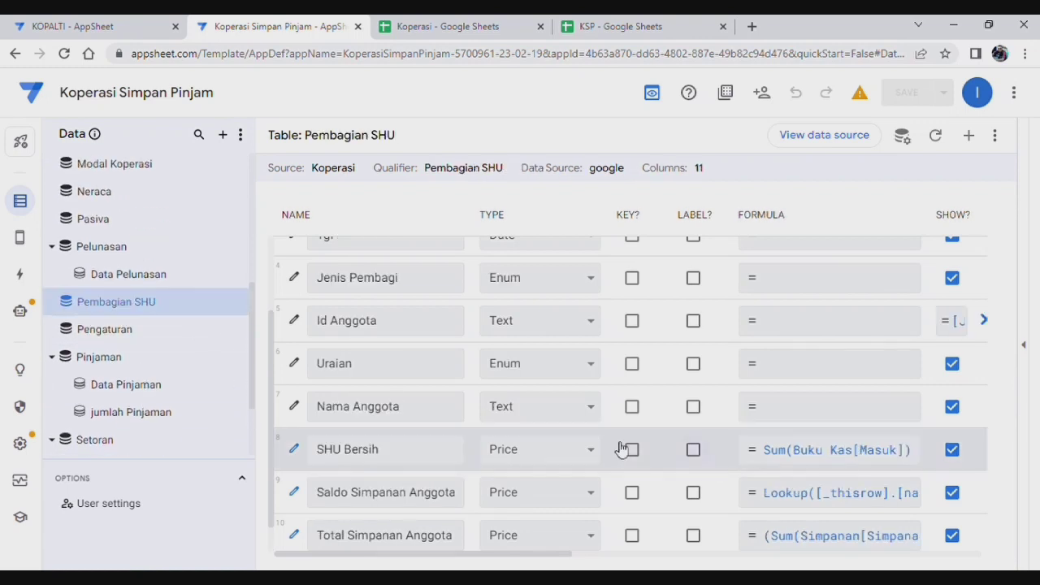
{"action": "scroll", "coordinate": [528, 512], "scroll_direction": "down", "scroll_amount": 1}
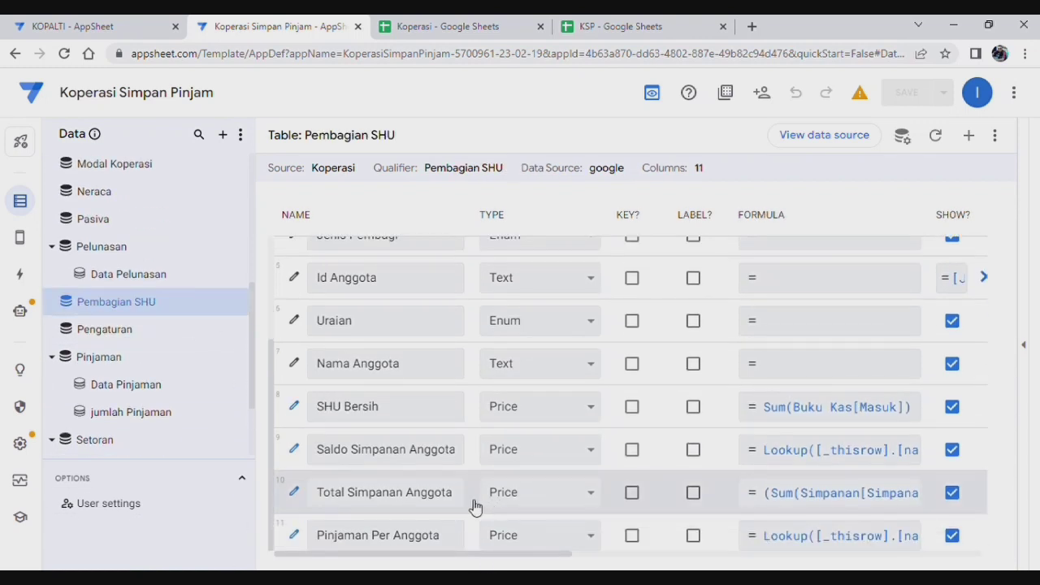
{"action": "left_click", "coordinate": [825, 541]}
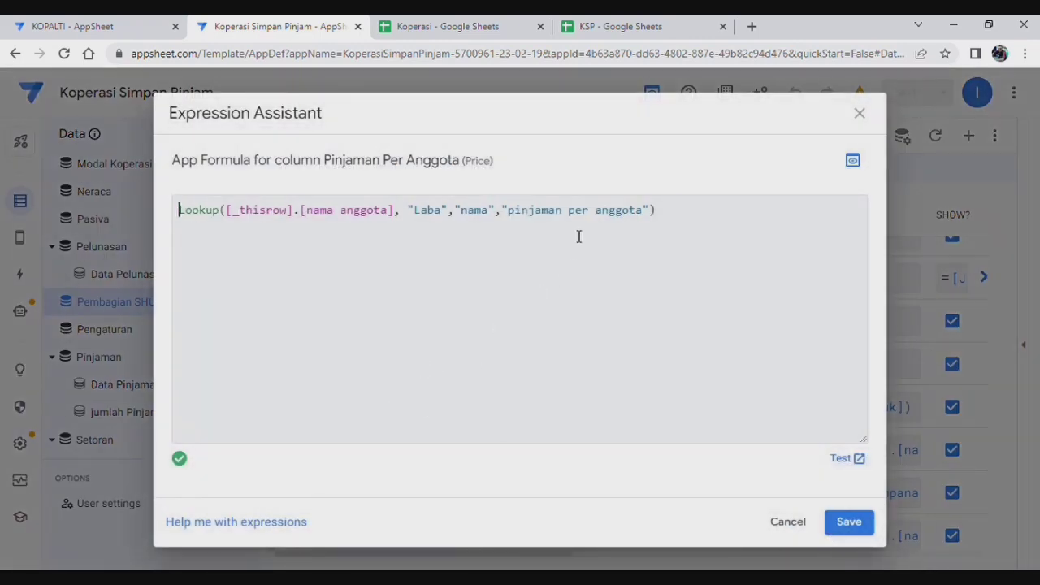
{"action": "left_click", "coordinate": [522, 220]}
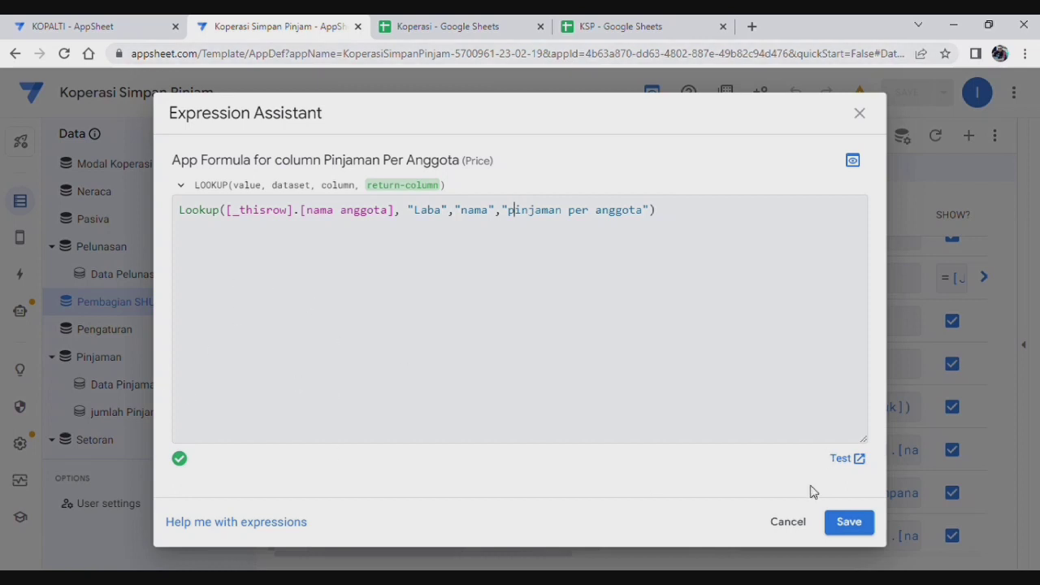
{"action": "left_click", "coordinate": [860, 525]}
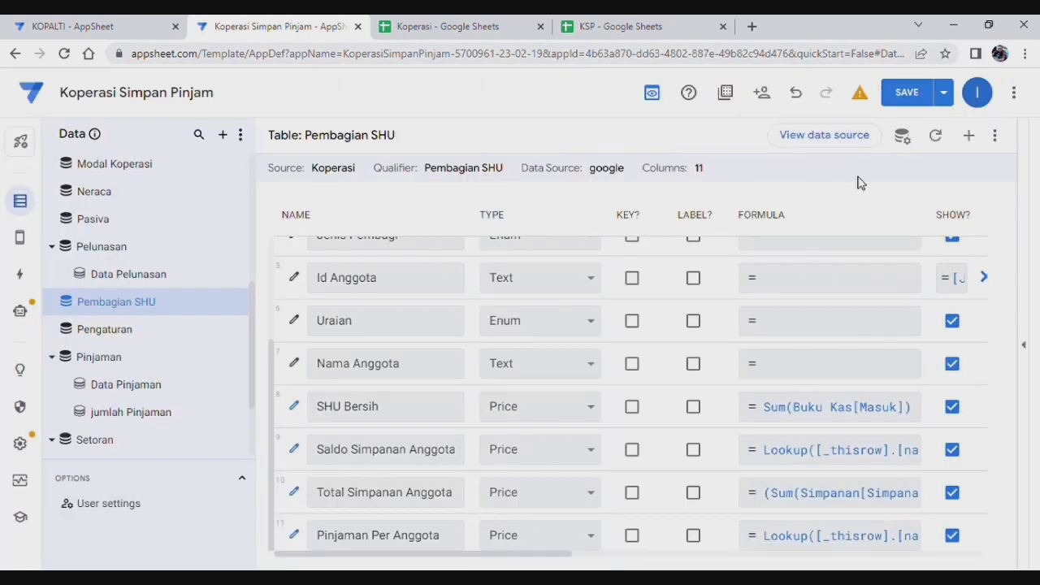
Step: Add the virtual column Total Pinjaman with the formula Sum(Laba[Jml pinjaman])
{"action": "left_click", "coordinate": [969, 137]}
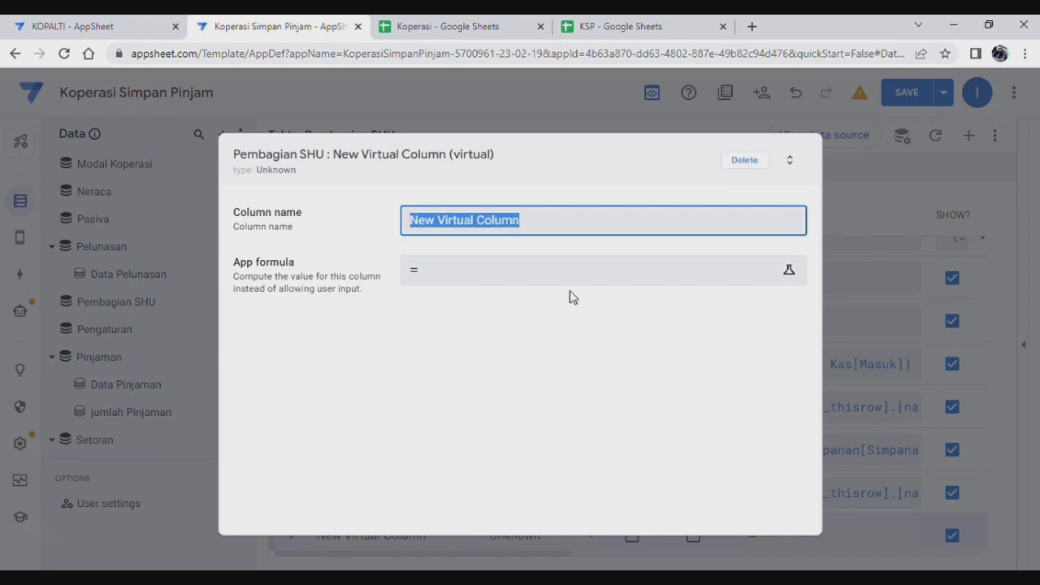
{"action": "type", "text": "Total Pi"}
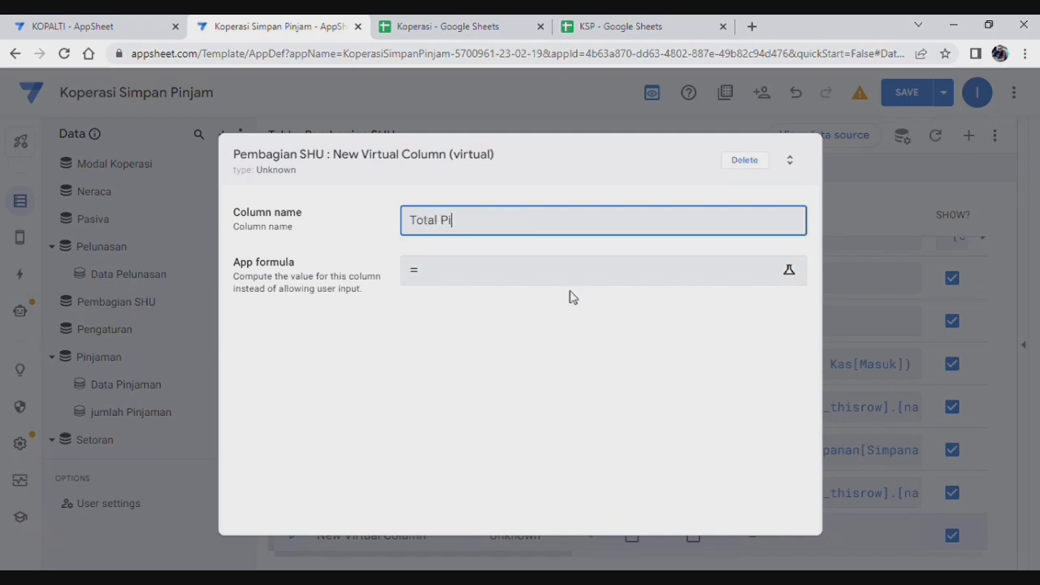
{"action": "type", "text": "njaman"}
{"action": "left_click", "coordinate": [540, 282]}
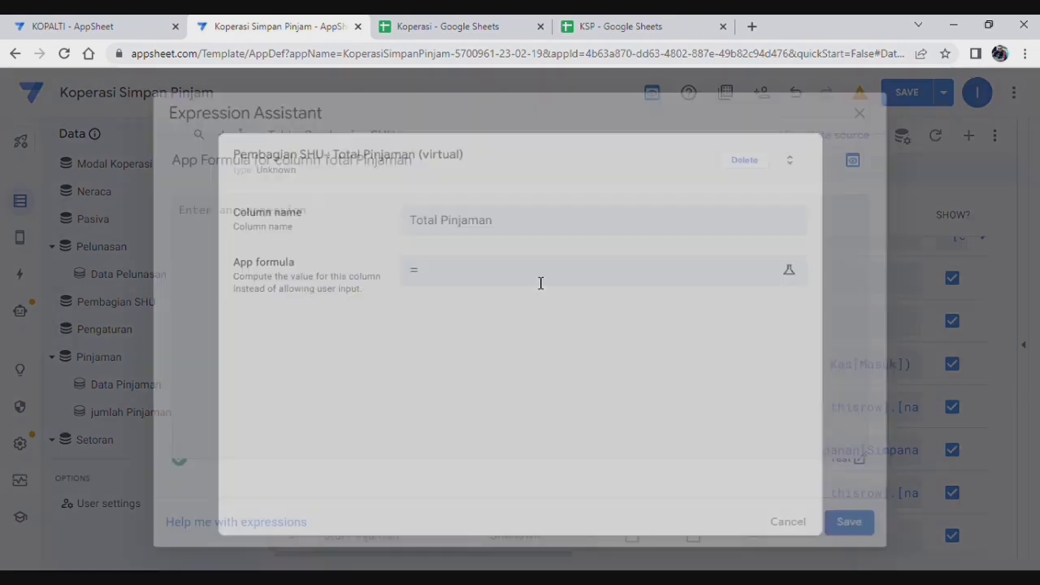
{"action": "type", "text": "S"}
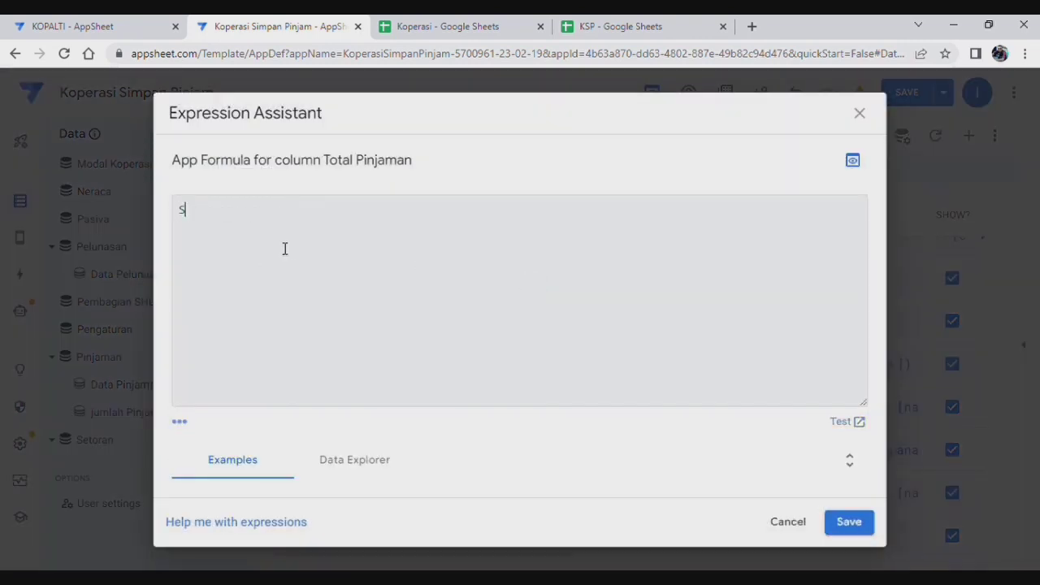
{"action": "type", "text": "um("}
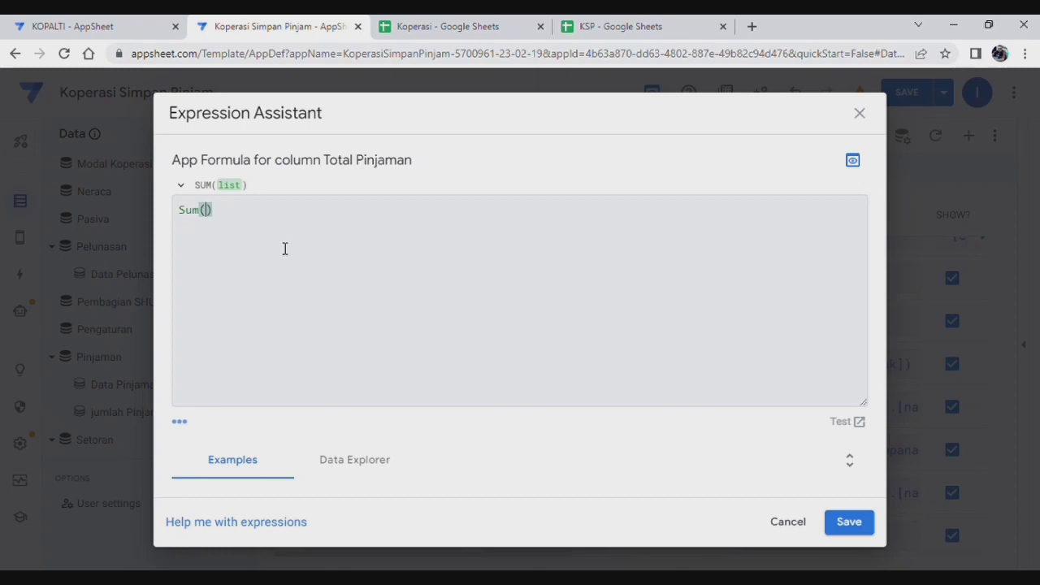
{"action": "type", "text": "Laba["}
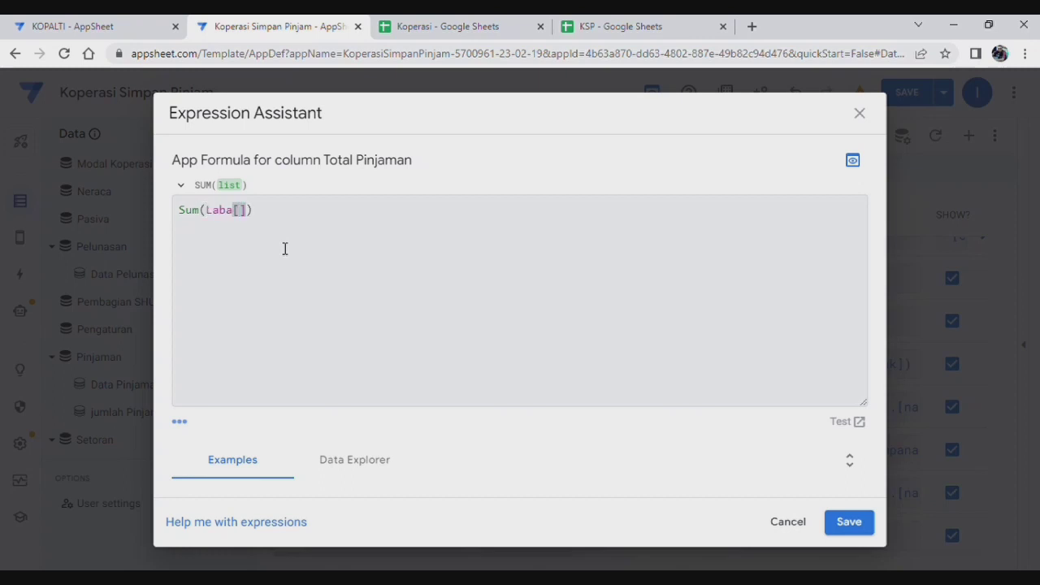
{"action": "left_click", "coordinate": [449, 28]}
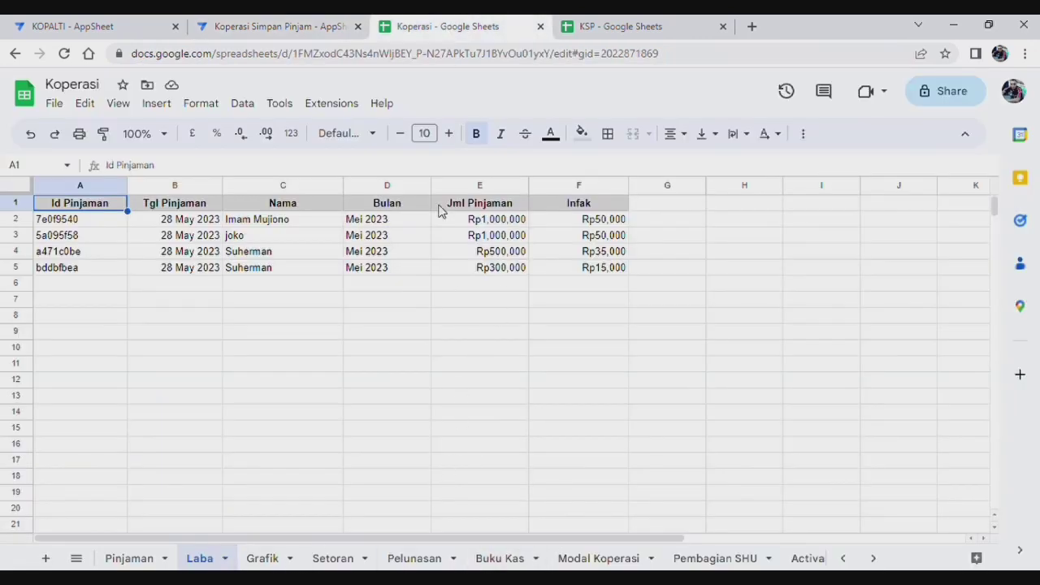
{"action": "left_click", "coordinate": [283, 26]}
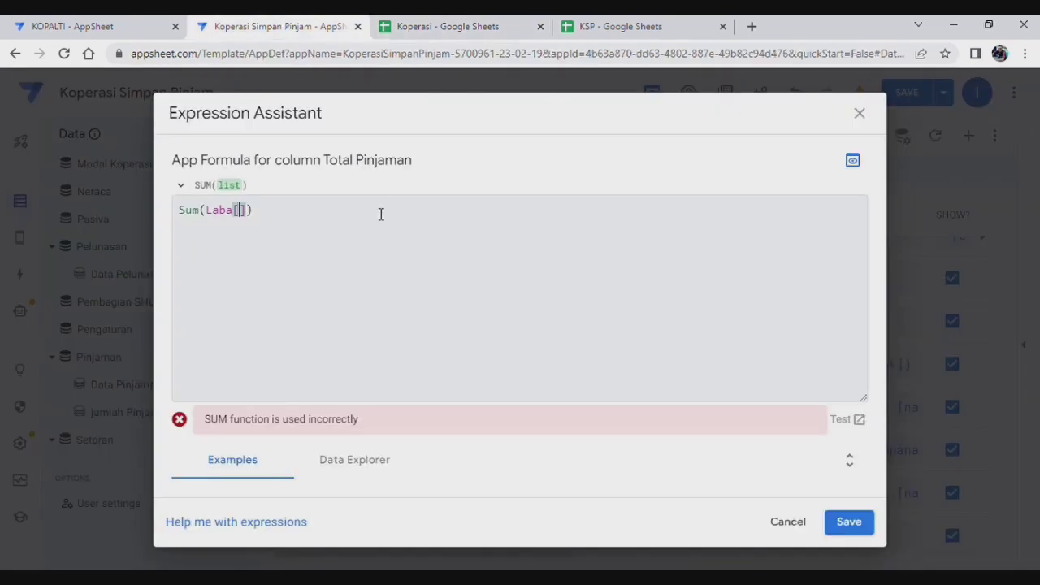
{"action": "type", "text": "Jml p"}
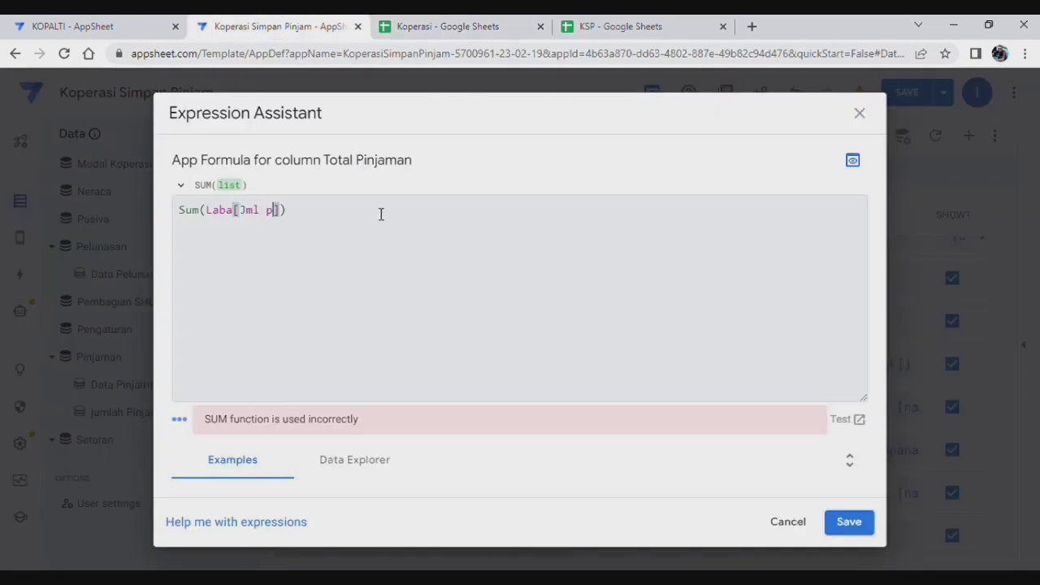
{"action": "type", "text": "a"}
{"action": "key", "text": "BackSpace"}
{"action": "type", "text": "injaman"}
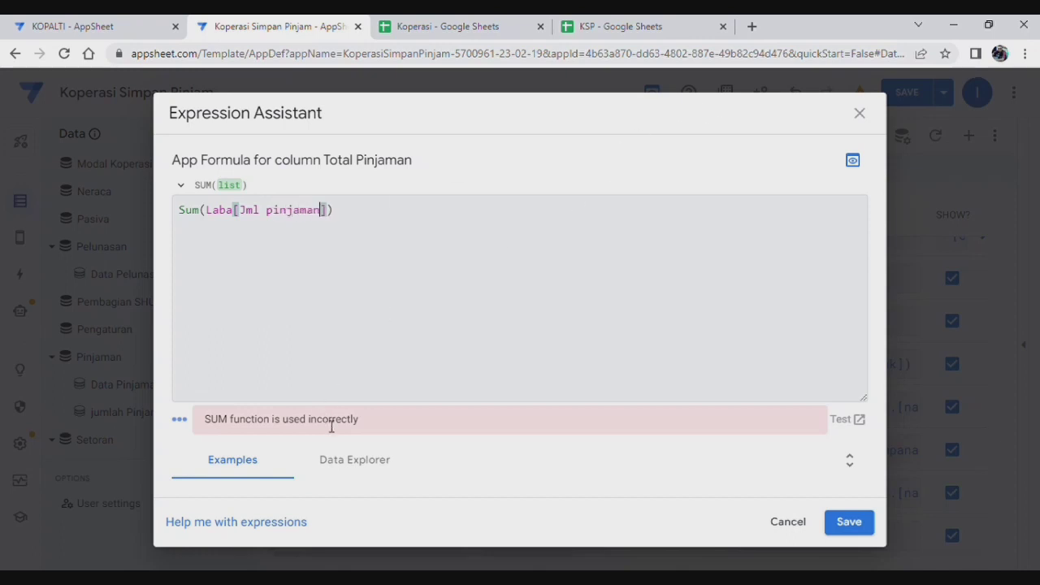
{"action": "left_click", "coordinate": [849, 522]}
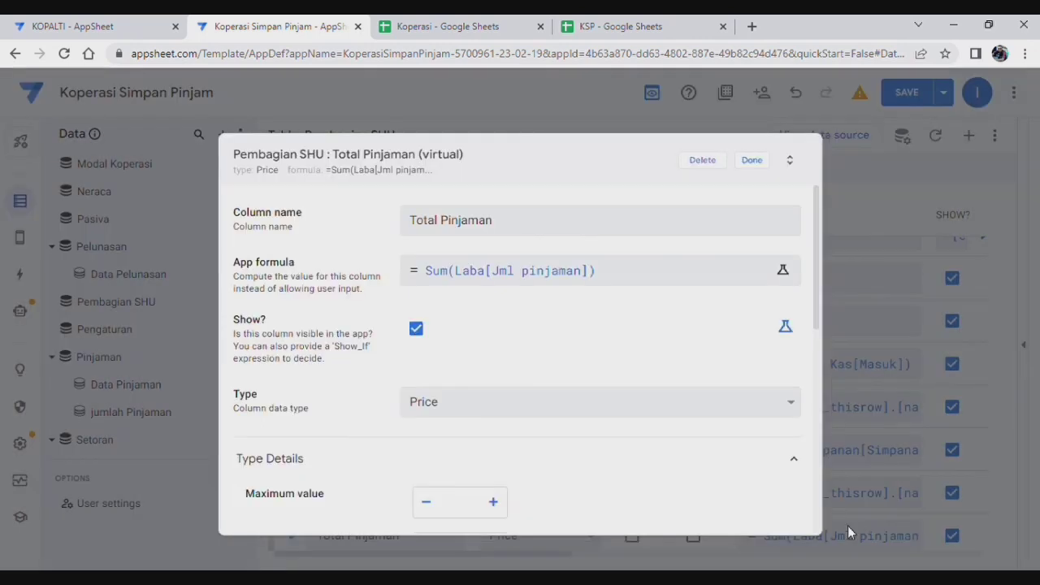
Step: Set Total Pinjaman to 0 decimal digits and save the app
{"action": "scroll", "coordinate": [553, 437], "scroll_direction": "down", "scroll_amount": 2}
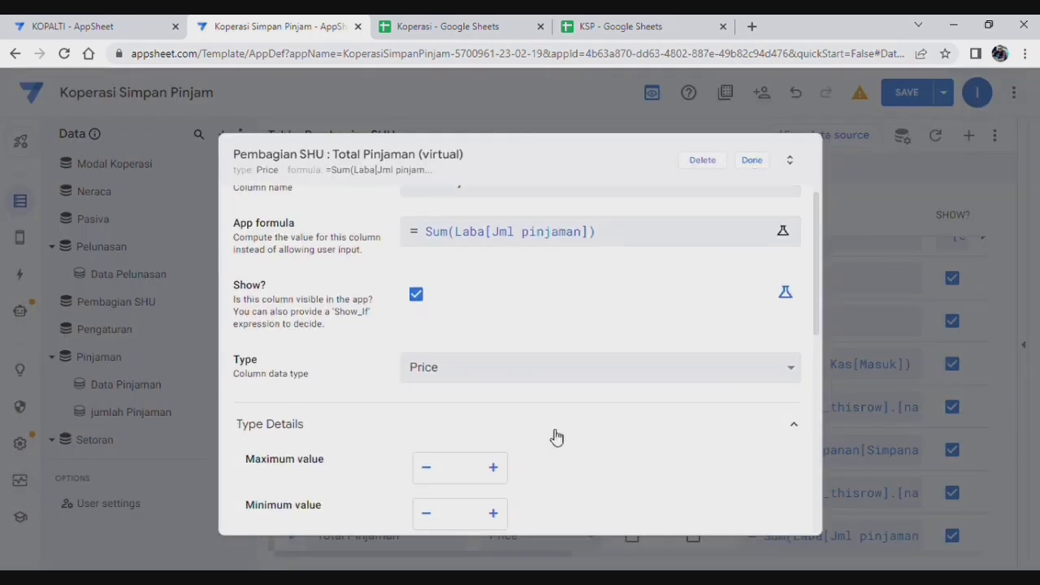
{"action": "left_click", "coordinate": [494, 492]}
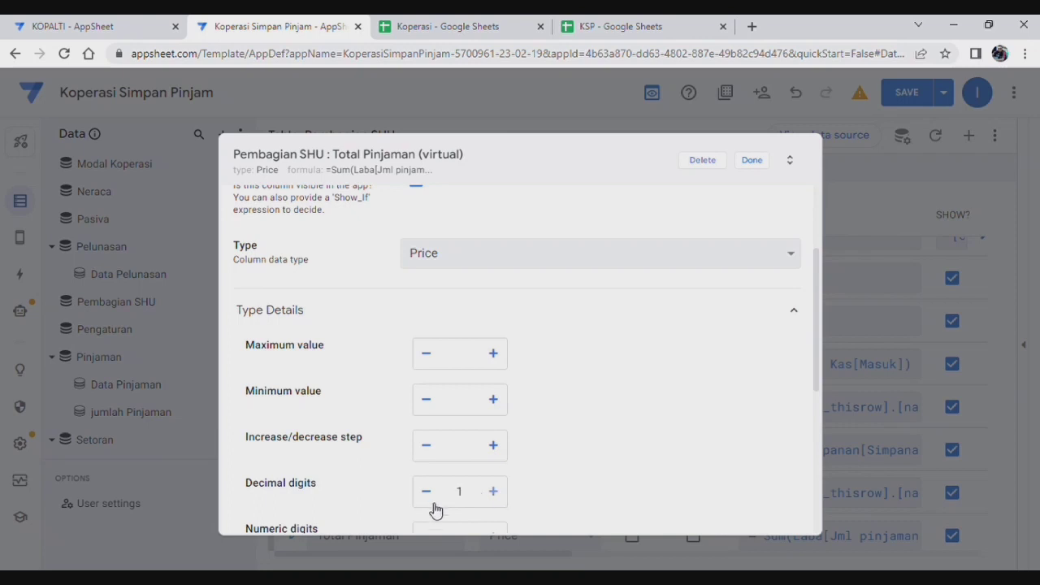
{"action": "left_click", "coordinate": [427, 492]}
{"action": "scroll", "coordinate": [600, 399], "scroll_direction": "down", "scroll_amount": 3}
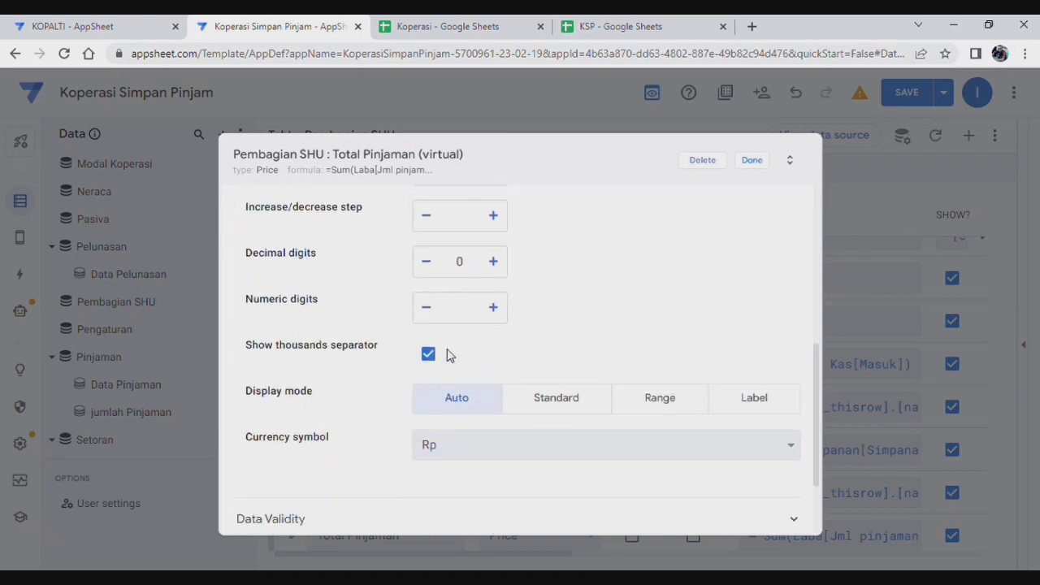
{"action": "left_click", "coordinate": [752, 160]}
{"action": "left_click", "coordinate": [907, 92]}
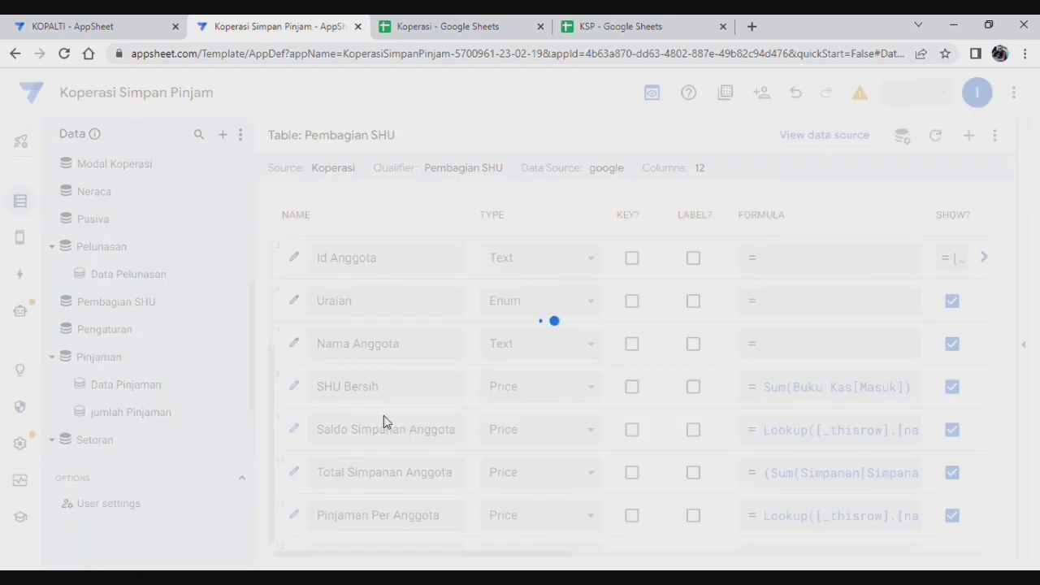
Step: Create SHU dari Simpanan computing ([saldo Simpanan Anggota]/[total simpanan anggota])*([SHU Bersih]*0.30)
{"action": "left_click", "coordinate": [968, 136]}
{"action": "left_click_drag", "start_coordinate": [555, 236], "coordinate": [317, 209]}
{"action": "type", "text": "SHU dari Simpanan"}
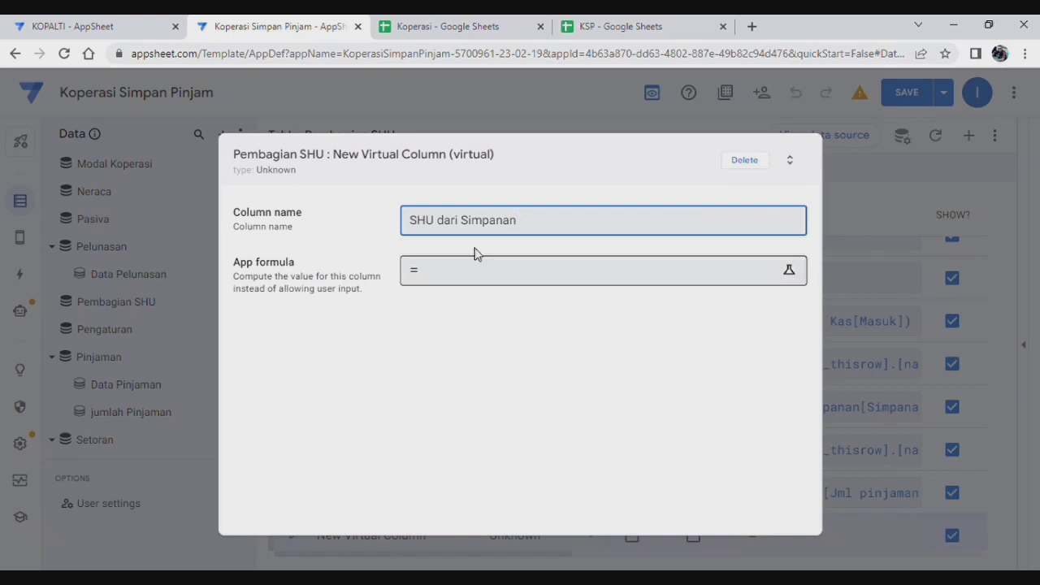
{"action": "left_click", "coordinate": [530, 281]}
{"action": "left_click", "coordinate": [295, 245]}
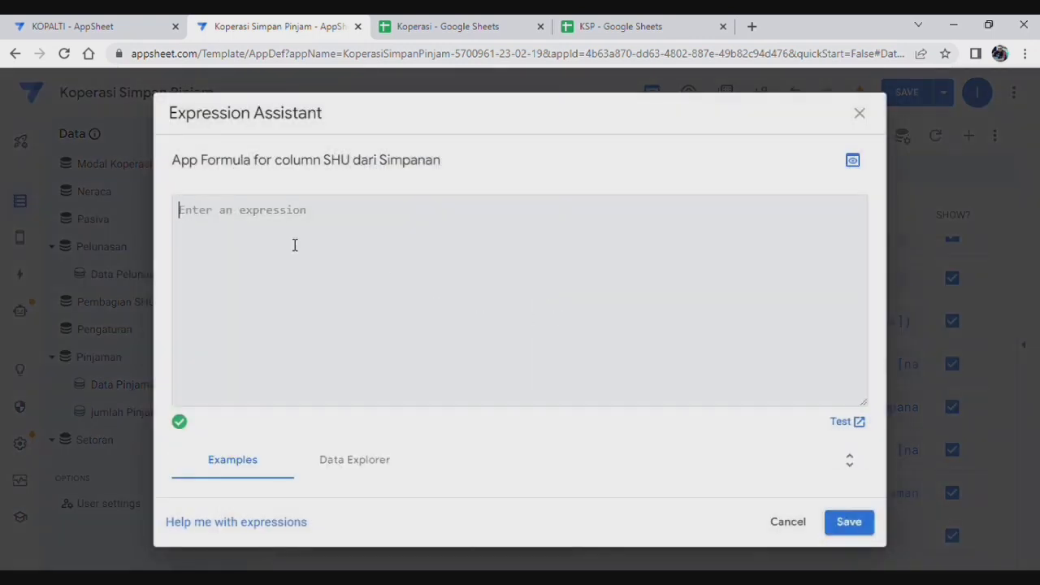
{"action": "type", "text": "([saldo Simpanan Anggota]/[total simpanan anggota])*([SHU Bersih]*0.30)"}
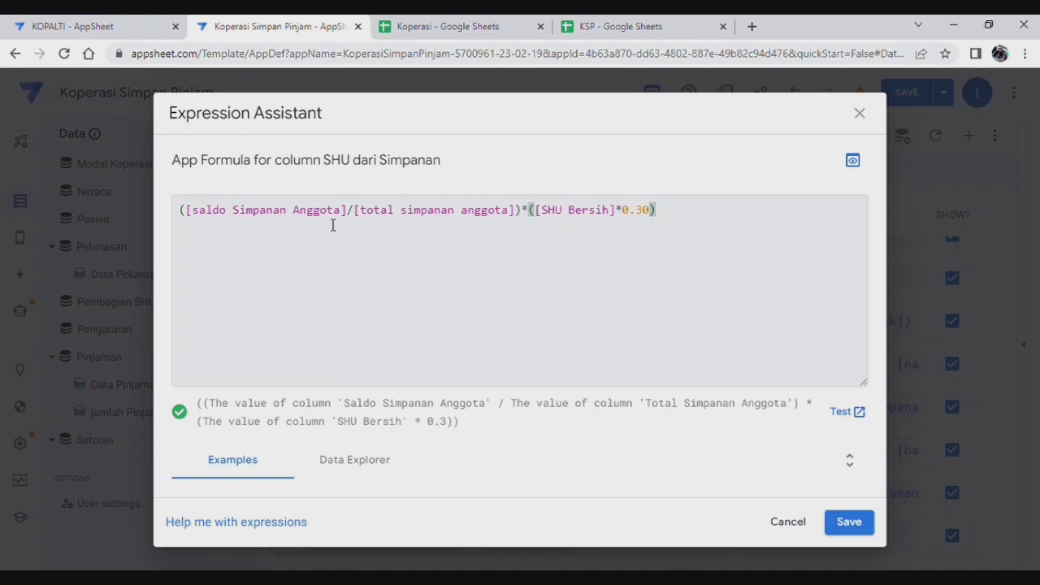
{"action": "left_click", "coordinate": [861, 528]}
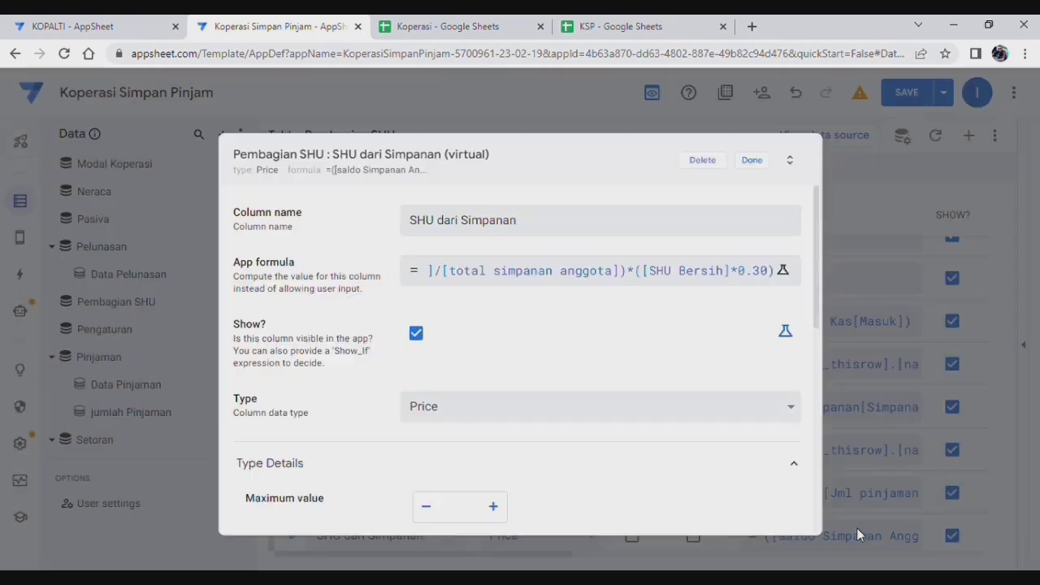
{"action": "left_click", "coordinate": [753, 161]}
{"action": "scroll", "coordinate": [309, 374], "scroll_direction": "down", "scroll_amount": 1}
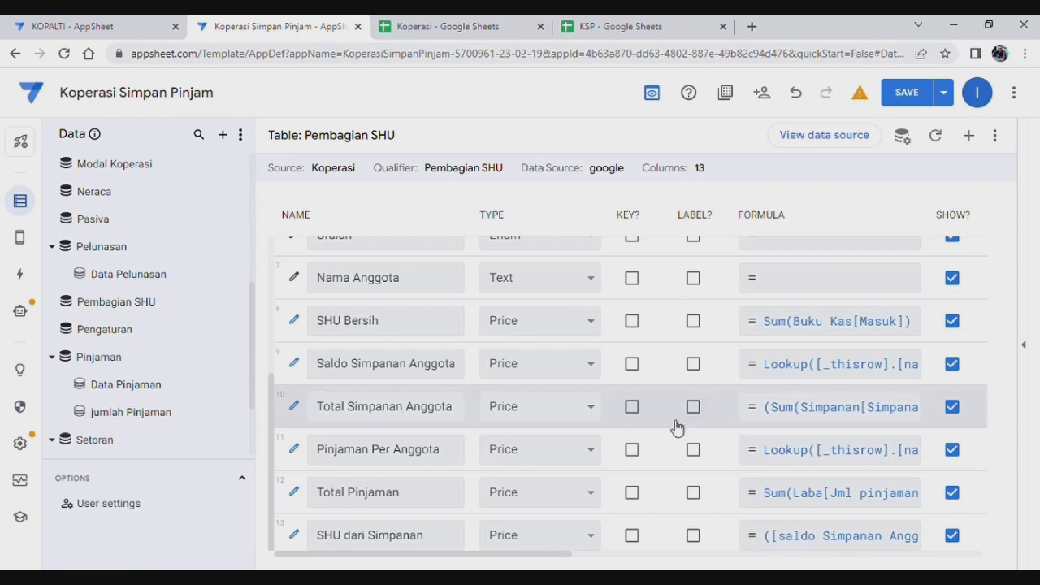
Step: Review the SHU dari Simpanan formula twice, keep it unchanged, and save the app
{"action": "left_click", "coordinate": [819, 541]}
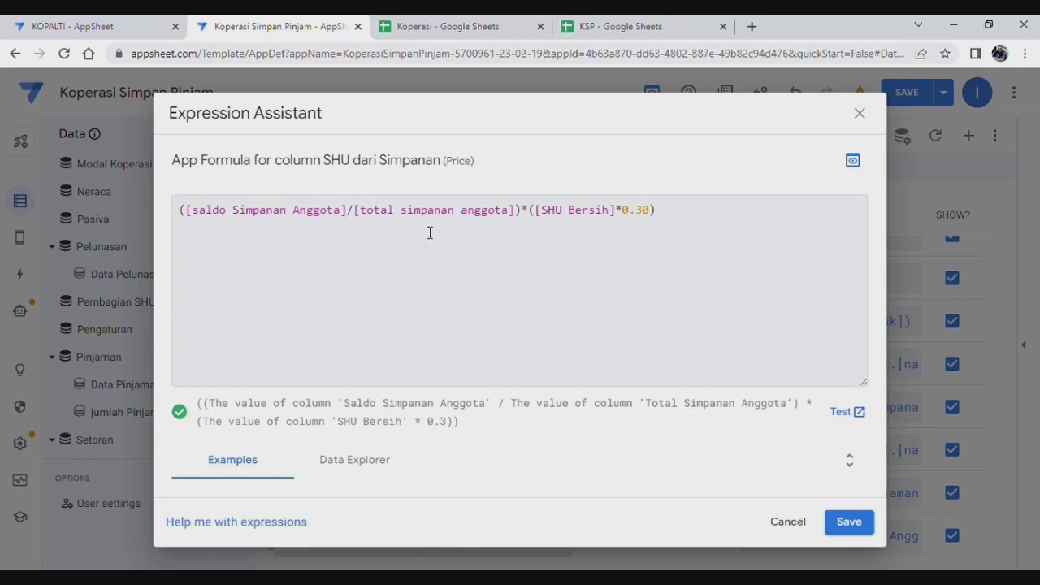
{"action": "left_click", "coordinate": [850, 522]}
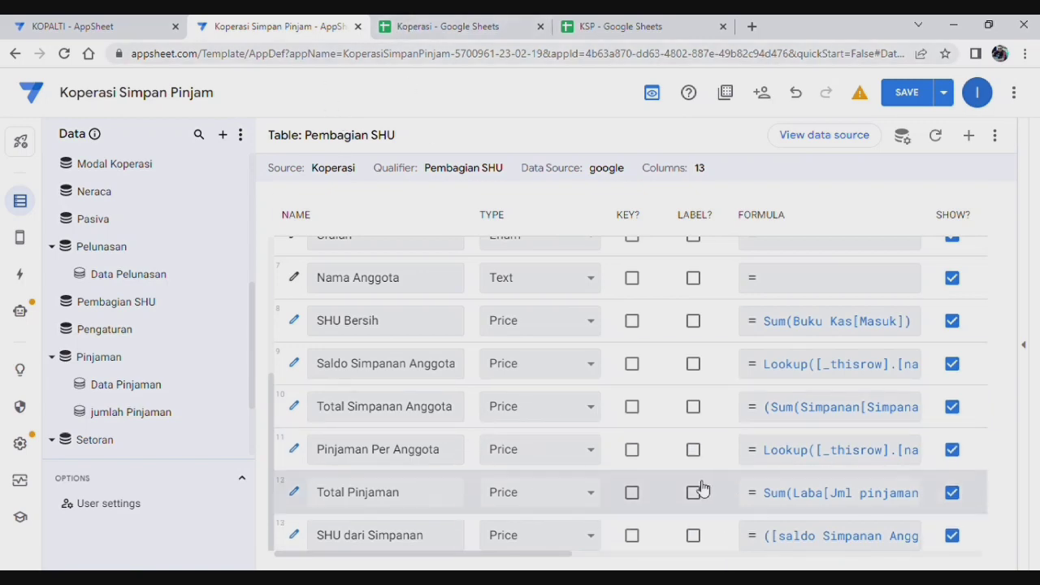
{"action": "left_click", "coordinate": [883, 538]}
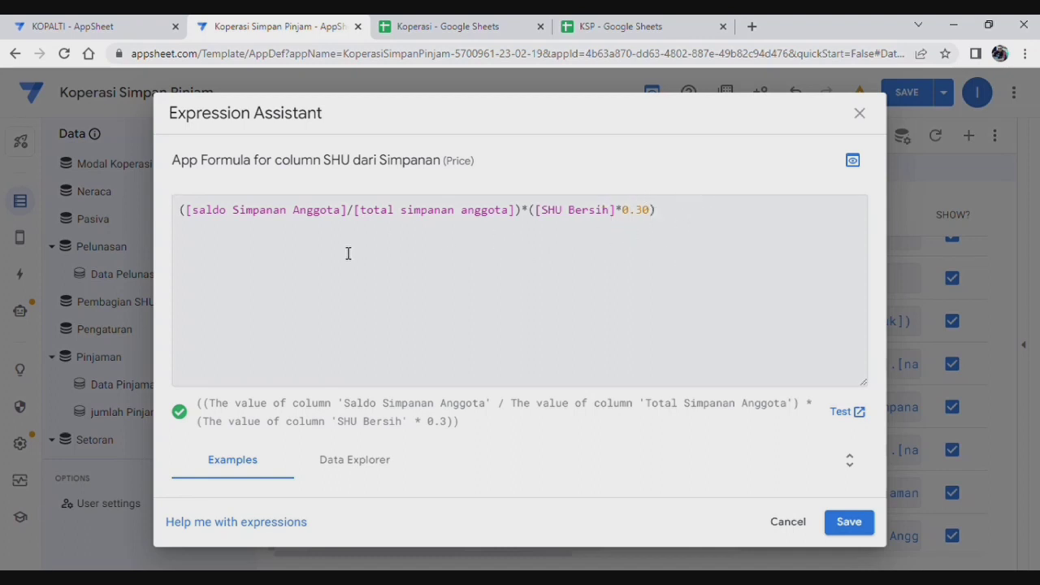
{"action": "left_click", "coordinate": [851, 523]}
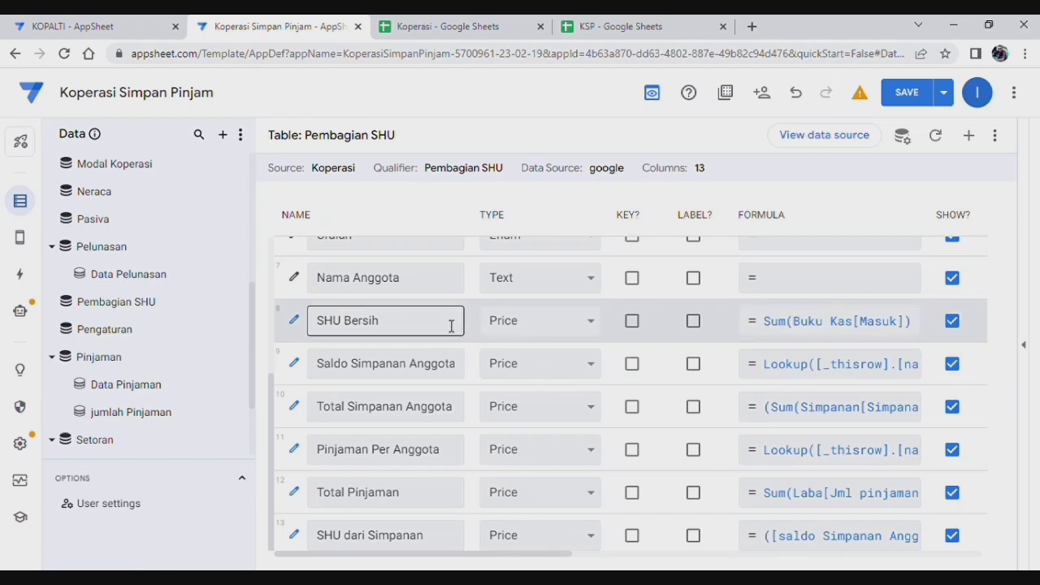
{"action": "scroll", "coordinate": [453, 326], "scroll_direction": "up", "scroll_amount": 2}
{"action": "scroll", "coordinate": [448, 325], "scroll_direction": "down", "scroll_amount": 2}
{"action": "left_click", "coordinate": [907, 94]}
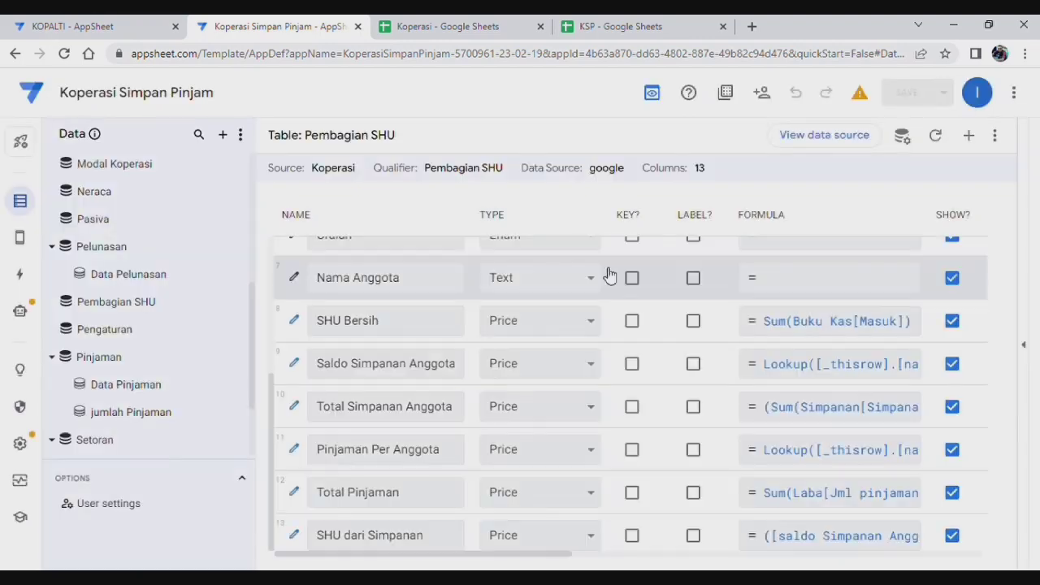
Step: Create SHU dari Pinjaman computing ([Pinjaman per anggota]/[total pinjaman])*([SHU Bersih]*0.19)
{"action": "left_click", "coordinate": [969, 136]}
{"action": "left_click_drag", "start_coordinate": [537, 225], "coordinate": [317, 216]}
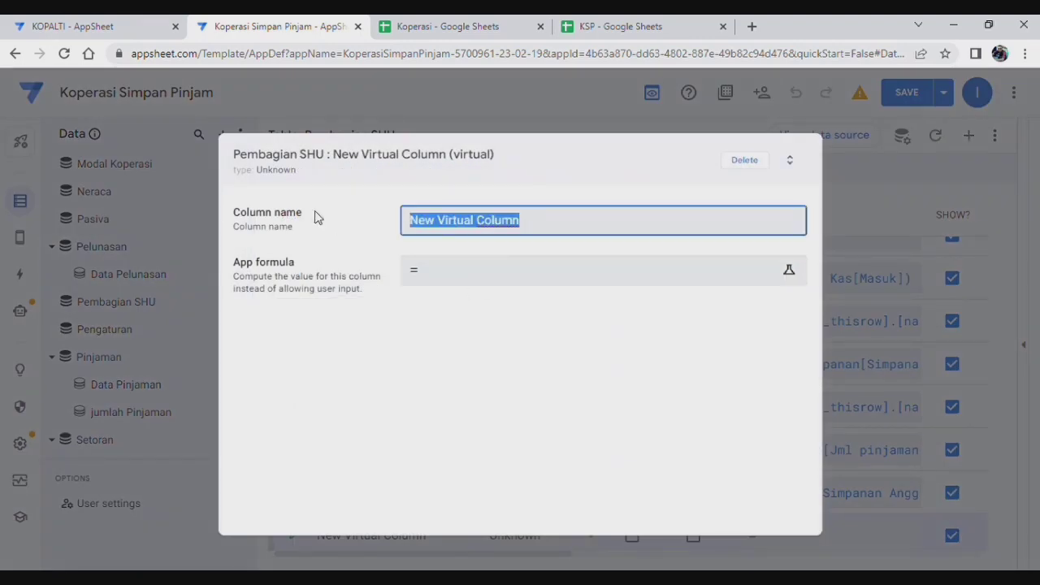
{"action": "type", "text": "SHU dari Pi"}
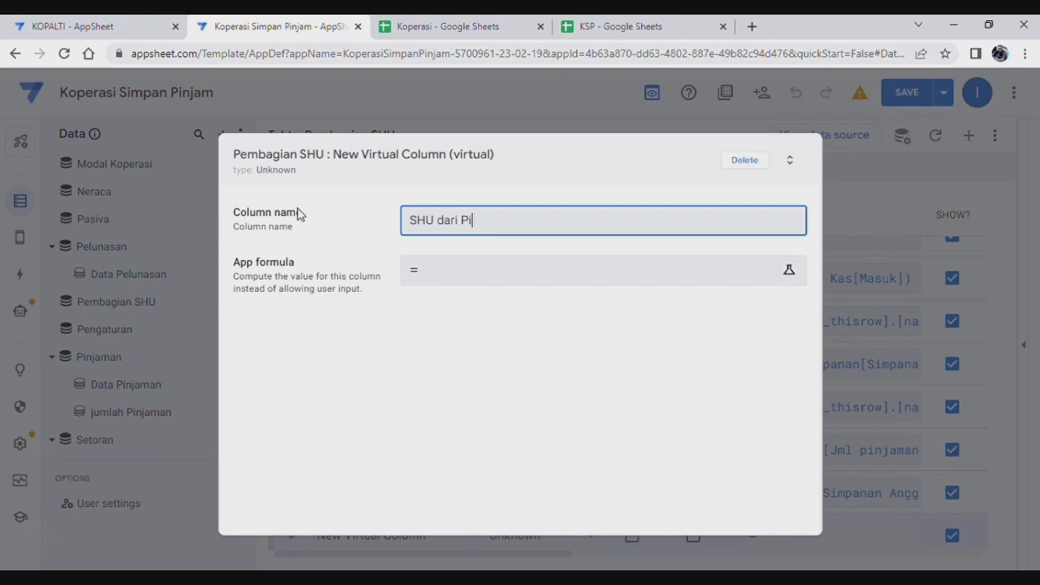
{"action": "type", "text": "njaman"}
{"action": "left_click", "coordinate": [486, 283]}
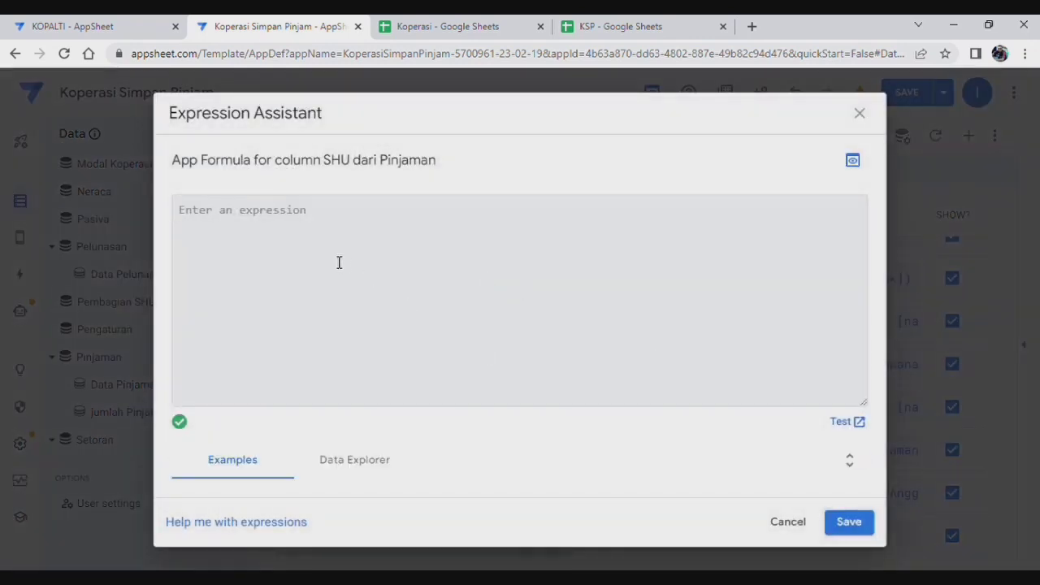
{"action": "type", "text": "([Pinjaman per anggota]/[total pinjaman])*([SHU Bersih]*0.19)"}
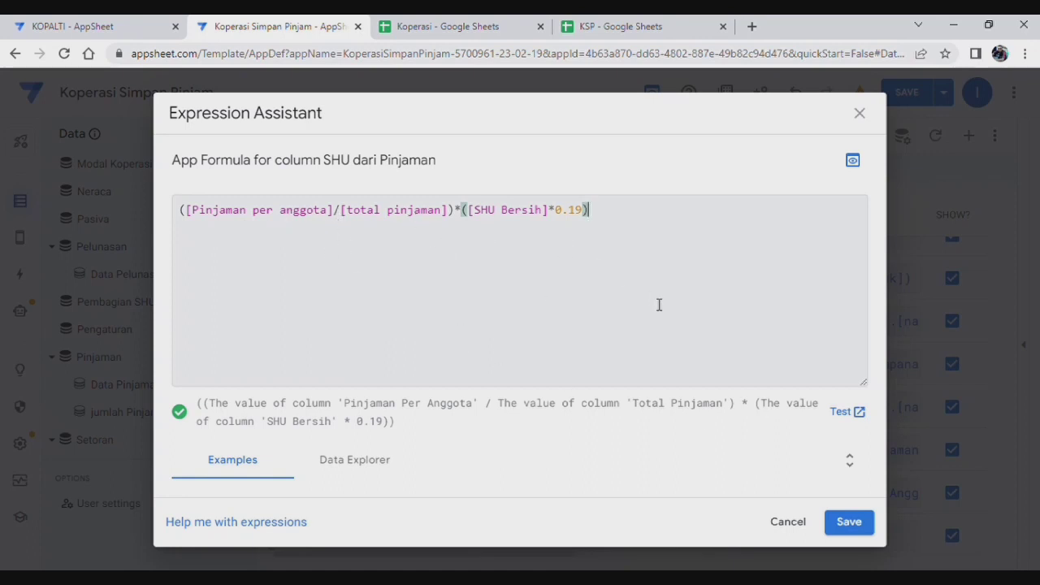
{"action": "left_click", "coordinate": [866, 526]}
{"action": "left_click", "coordinate": [753, 160]}
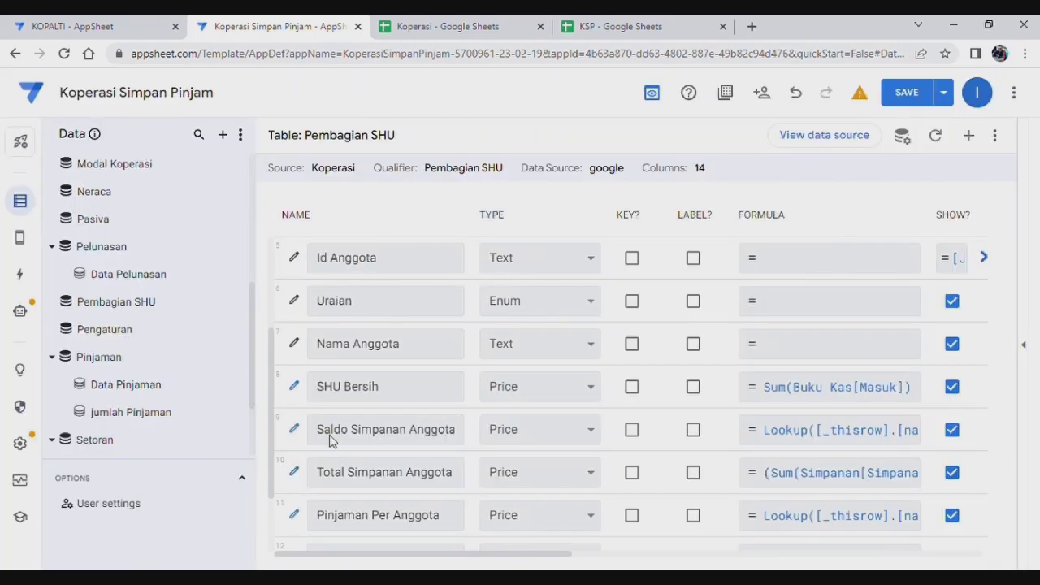
Step: Confirm the SHU dari Pinjaman formula without changes and save the app
{"action": "scroll", "coordinate": [473, 476], "scroll_direction": "down", "scroll_amount": 3}
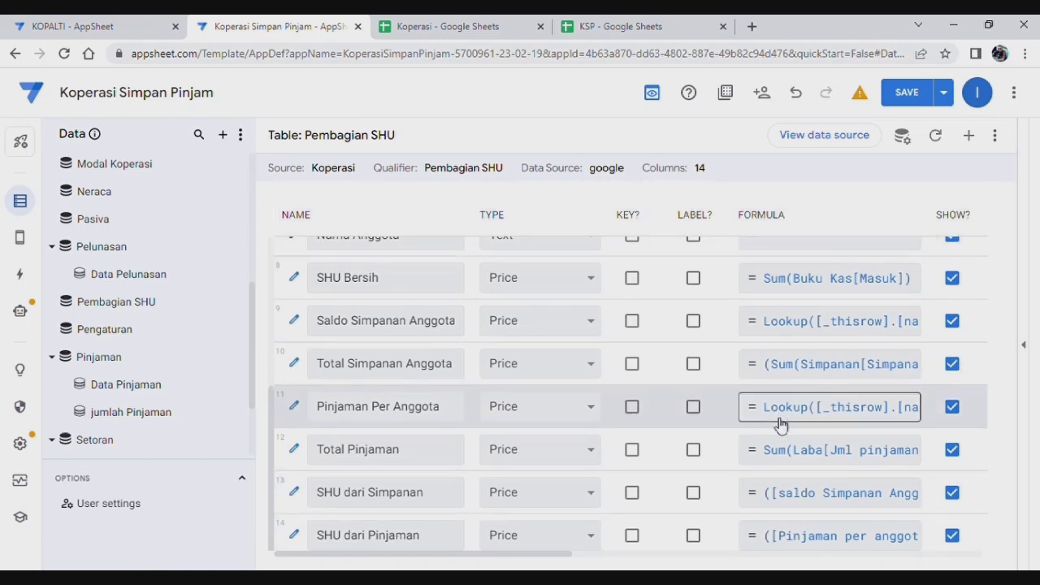
{"action": "left_click", "coordinate": [832, 535]}
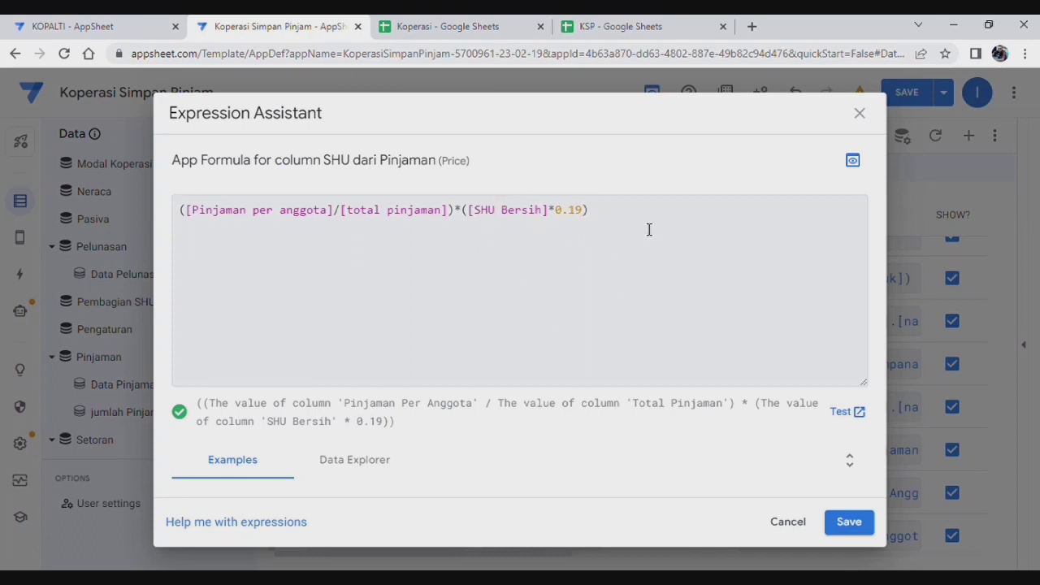
{"action": "left_click", "coordinate": [862, 524]}
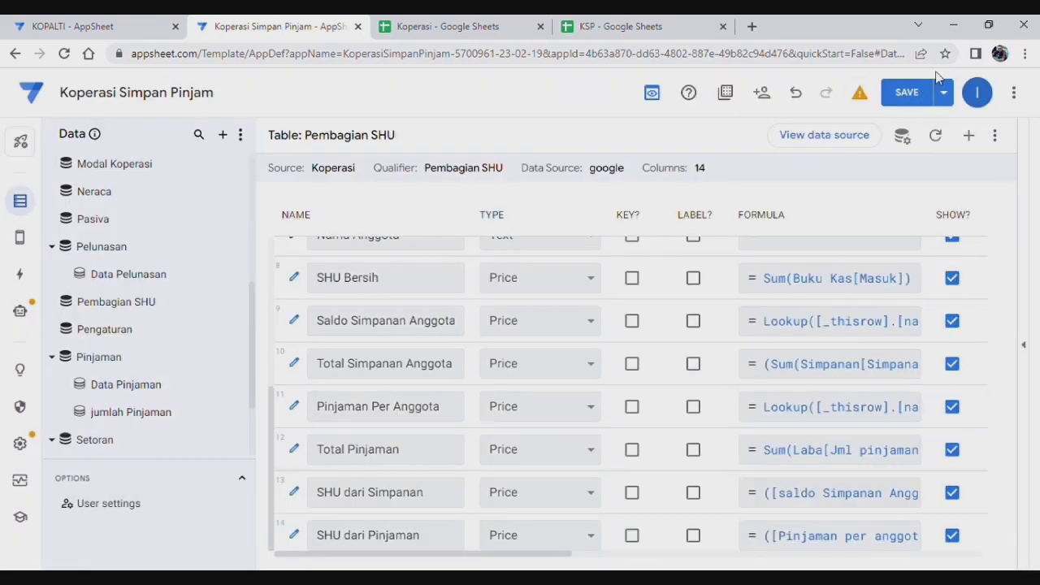
{"action": "left_click", "coordinate": [890, 99]}
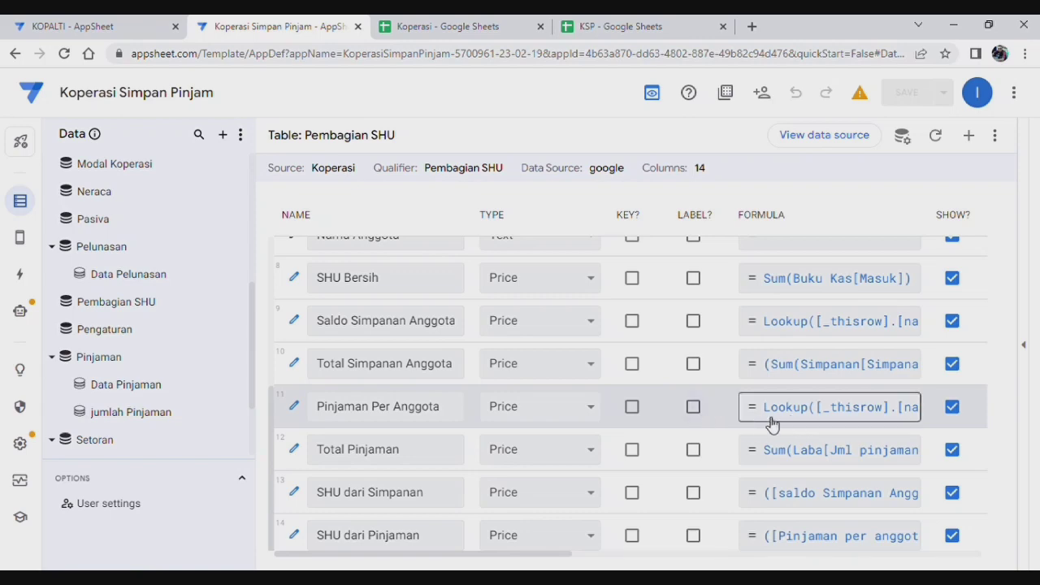
Step: Add virtual column SHU Lainnya with the pasted IFs formula giving 11%, 5% or 25% of SHU Bersih
{"action": "left_click", "coordinate": [970, 139]}
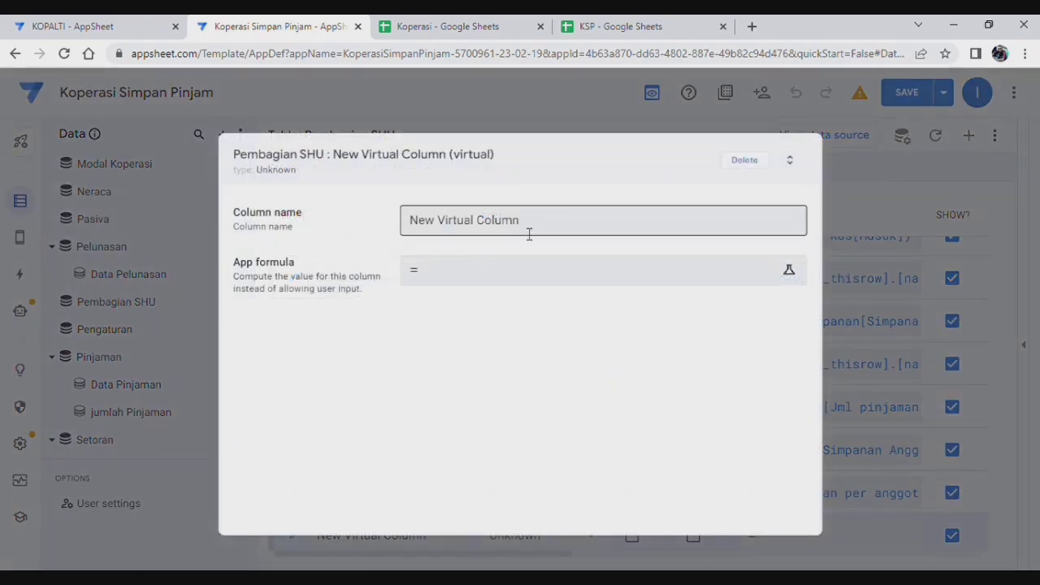
{"action": "triple_click", "coordinate": [542, 229]}
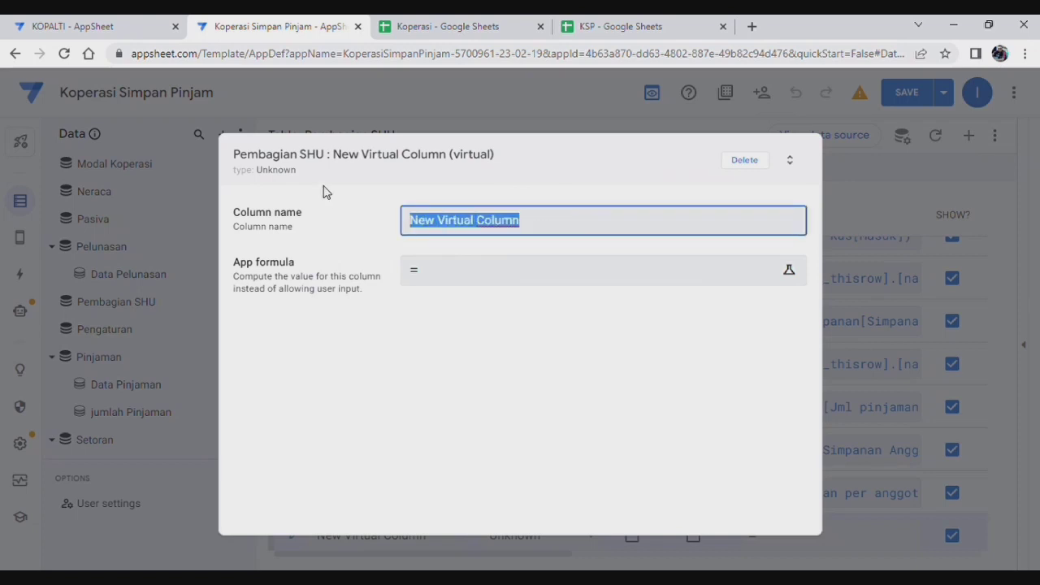
{"action": "type", "text": "J"}
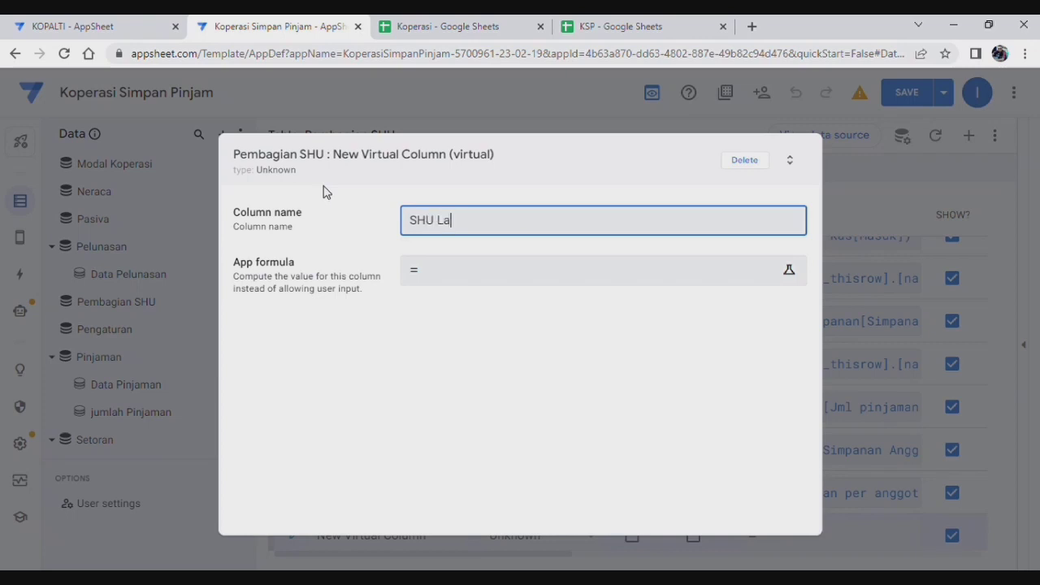
{"action": "type", "text": "SHU Lainnya"}
{"action": "left_click", "coordinate": [497, 278]}
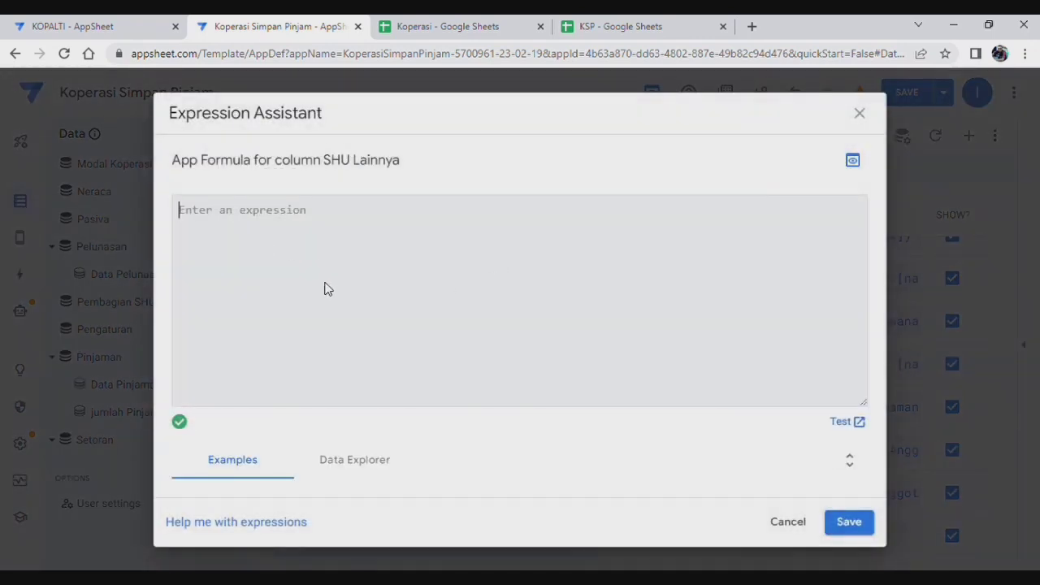
{"action": "type", "text": "IFs(Isnotblank([Uraian]),    IFs([Uraian]= \"Tambahan Modal\", [SHU Bersih]*0.11,        [Uraian]= \"Gaji Pengurus\", [SHU Bersih]*0.05,        [Uraian]= \"Investor\", [SHU Bersih]*0.25,    ) )"}
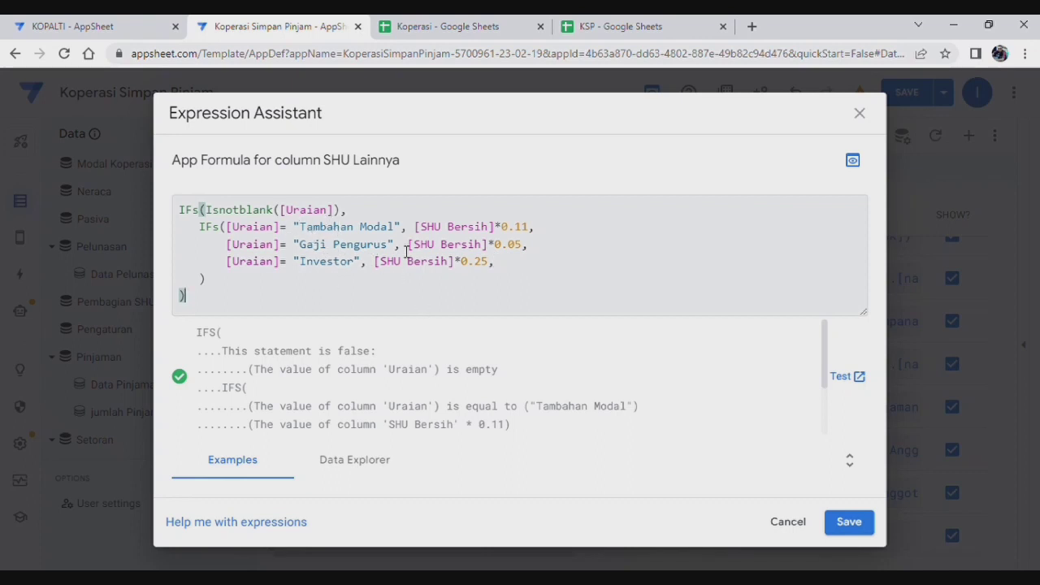
{"action": "left_click", "coordinate": [842, 530]}
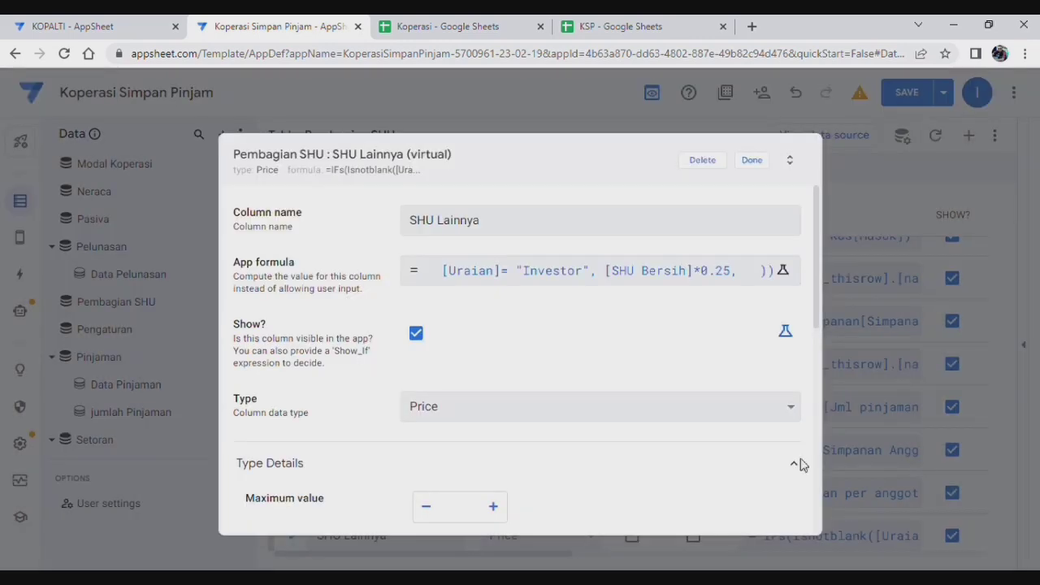
Step: Finish the SHU Lainnya column and inspect the Uraian column's Enum values
{"action": "left_click", "coordinate": [754, 161]}
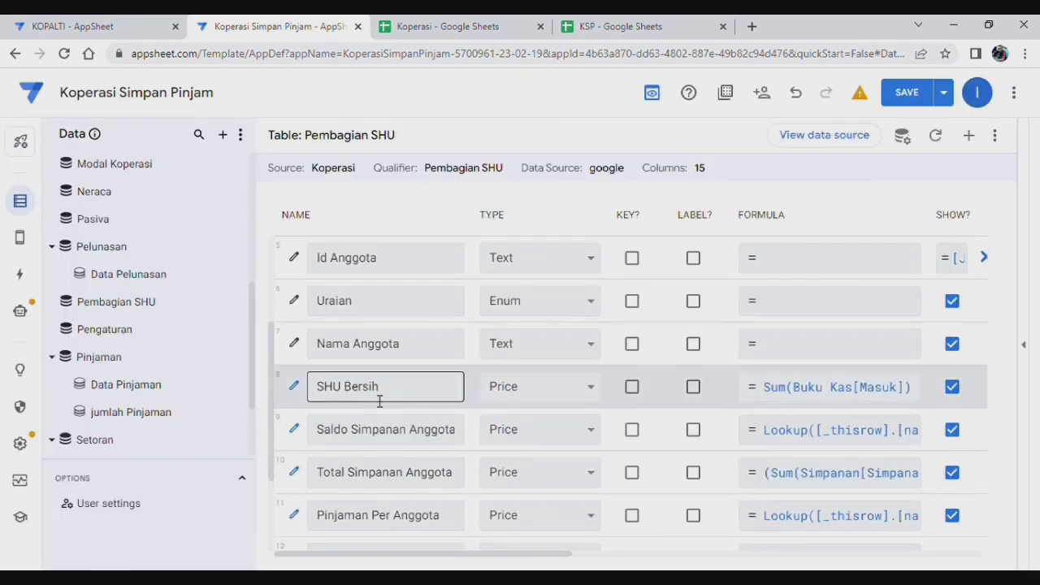
{"action": "left_click", "coordinate": [294, 302]}
{"action": "scroll", "coordinate": [557, 407], "scroll_direction": "down", "scroll_amount": 2}
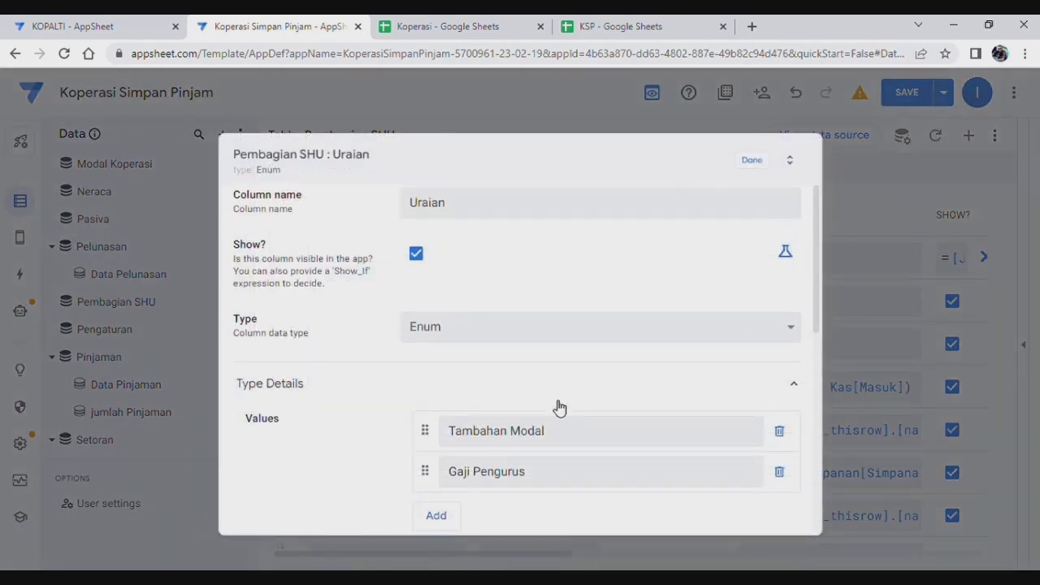
{"action": "left_click", "coordinate": [752, 161]}
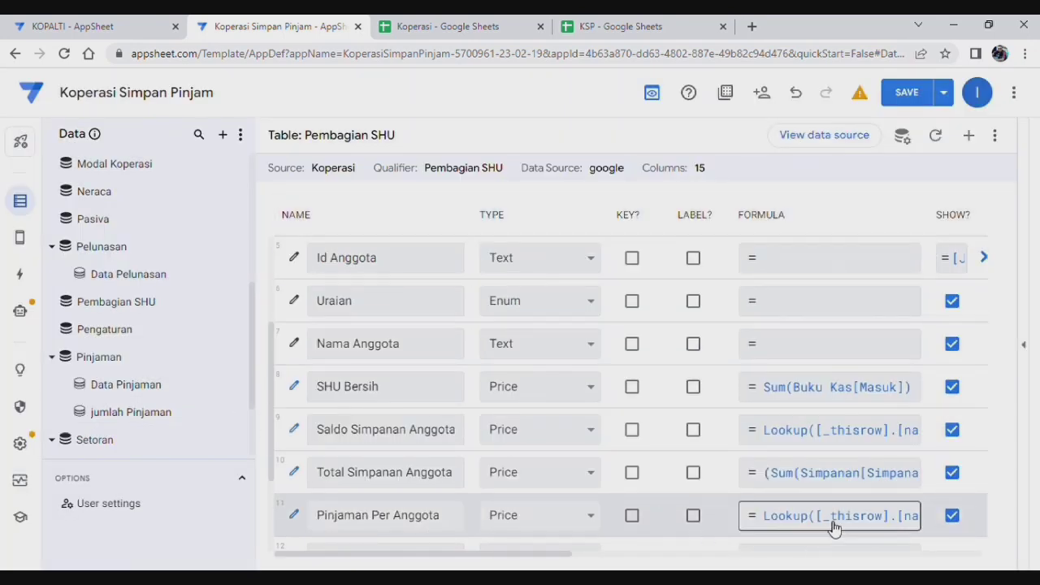
Step: Review the SHU Lainnya formula unchanged and recheck the Uraian values
{"action": "scroll", "coordinate": [738, 457], "scroll_direction": "down", "scroll_amount": 2}
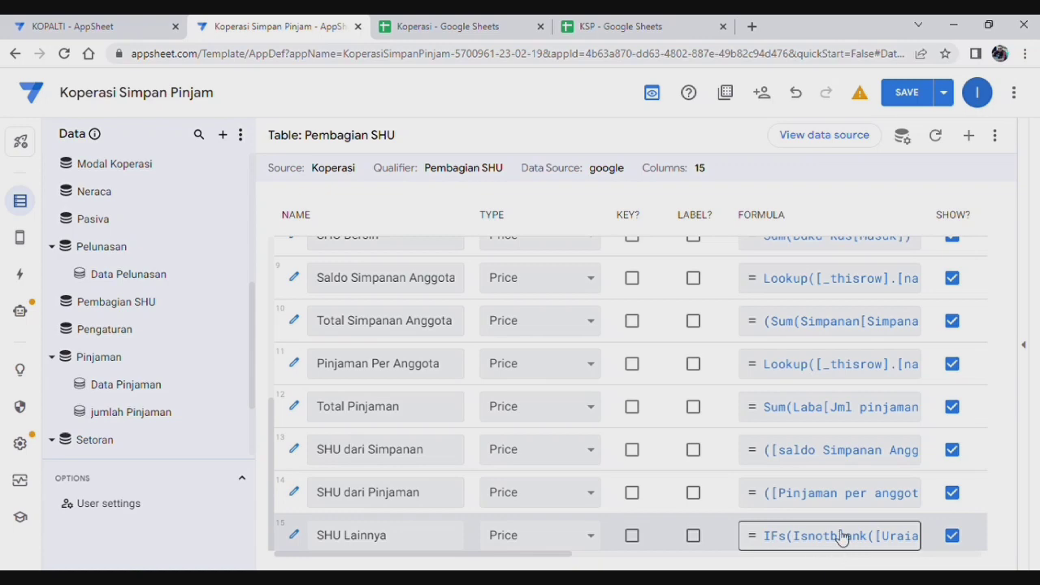
{"action": "left_click", "coordinate": [835, 536]}
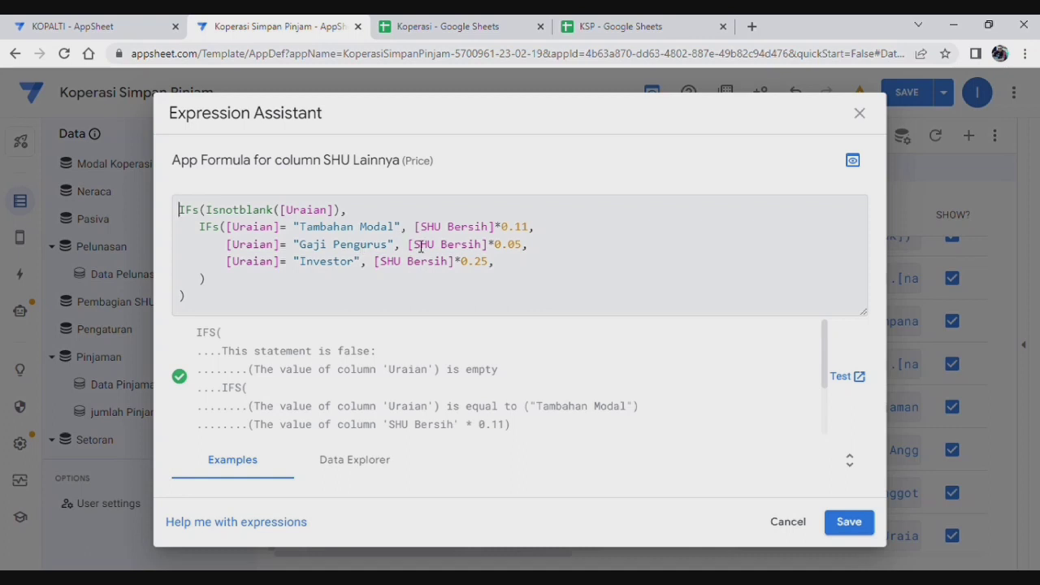
{"action": "left_click", "coordinate": [868, 119]}
{"action": "scroll", "coordinate": [337, 406], "scroll_direction": "up", "scroll_amount": 4}
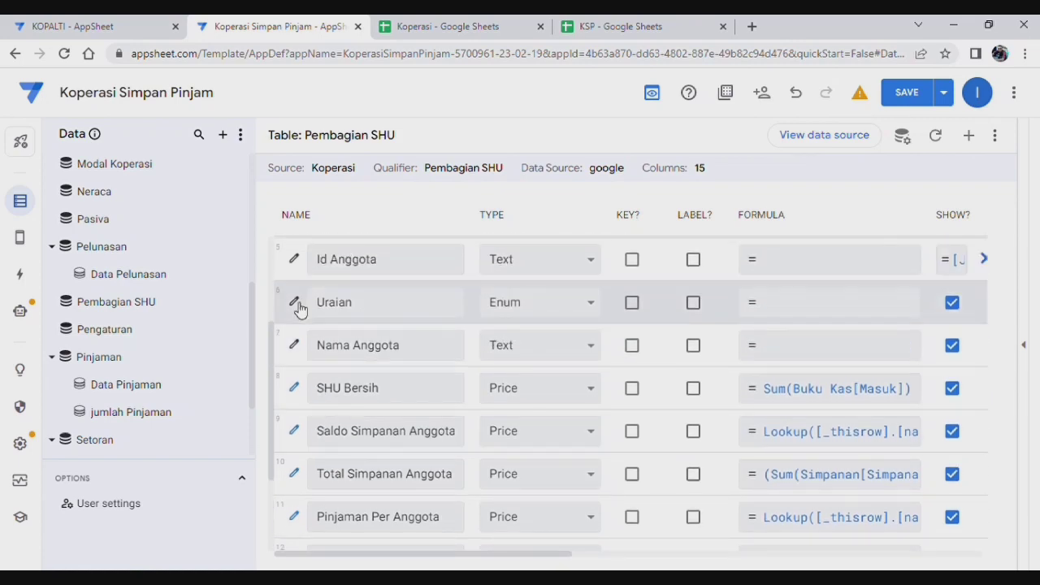
{"action": "left_click", "coordinate": [295, 302]}
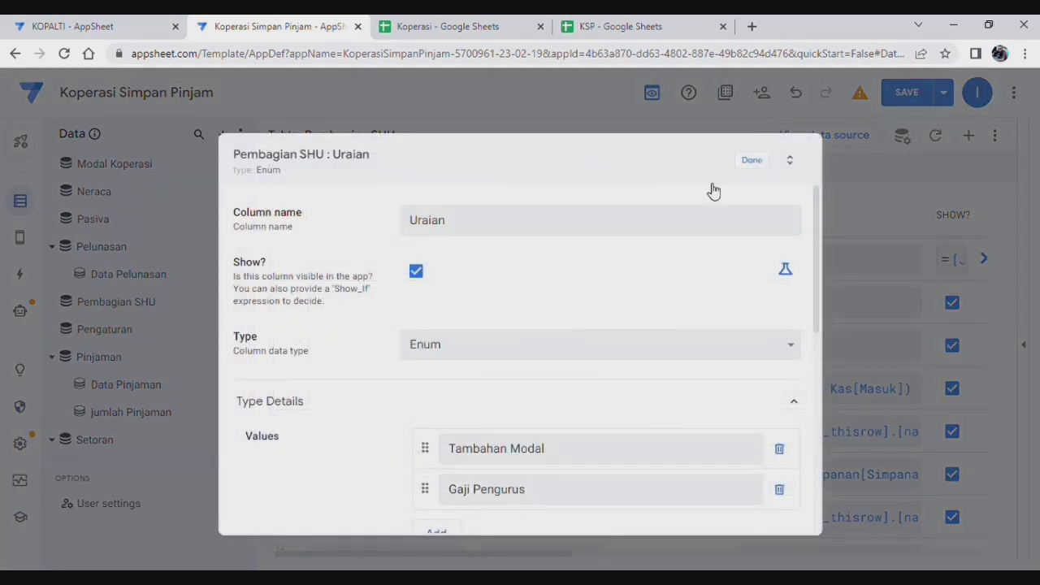
{"action": "left_click", "coordinate": [756, 161]}
{"action": "scroll", "coordinate": [589, 484], "scroll_direction": "down", "scroll_amount": 4}
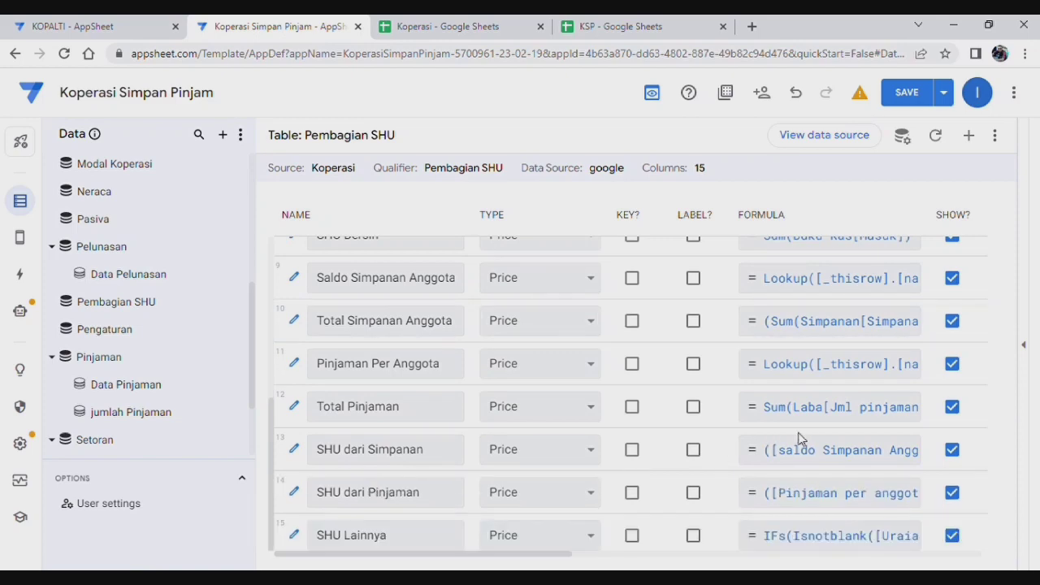
Step: Delete the Investor line from SHU Lainnya's formula, keeping only Tambahan Modal and Gaji Pengurus
{"action": "left_click", "coordinate": [850, 539]}
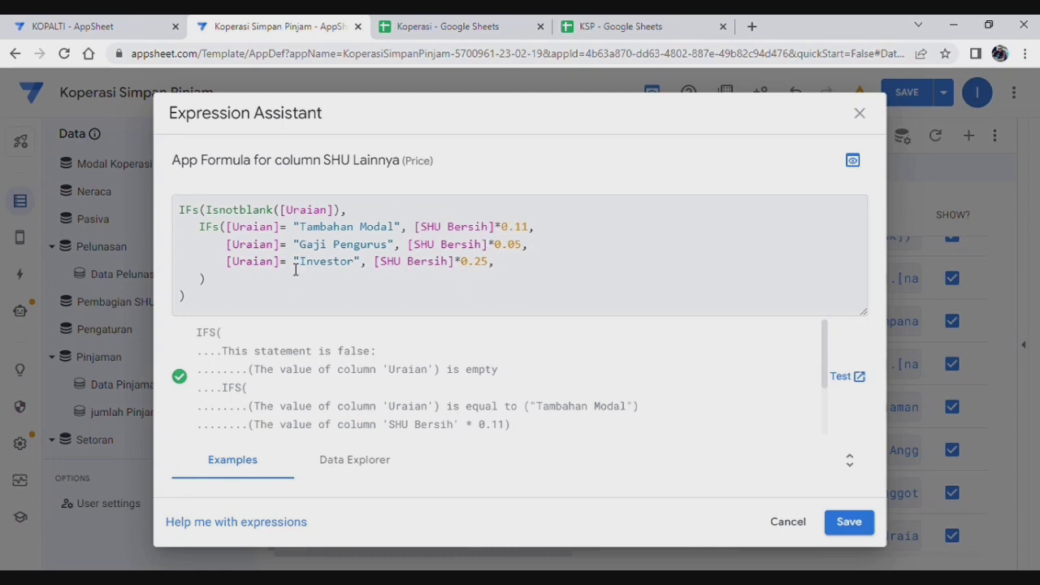
{"action": "left_click_drag", "start_coordinate": [221, 261], "coordinate": [526, 261]}
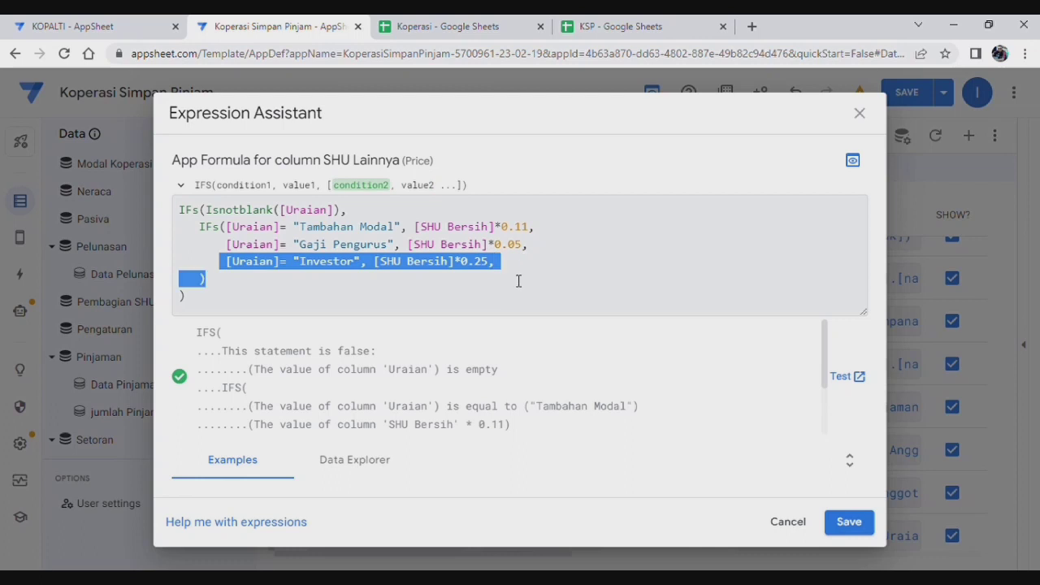
{"action": "key", "text": "BackSpace"}
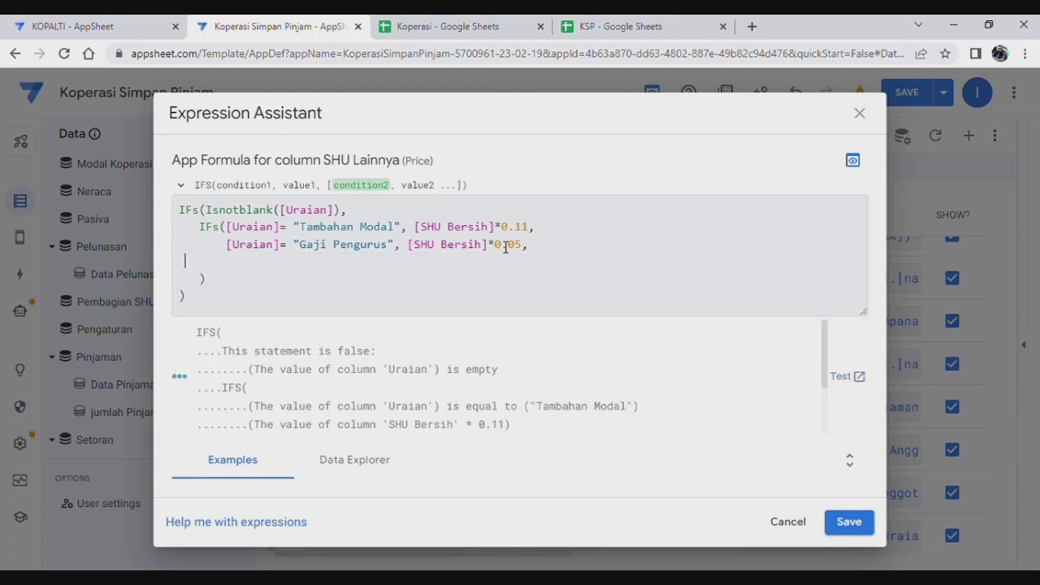
{"action": "key", "text": "BackSpace"}
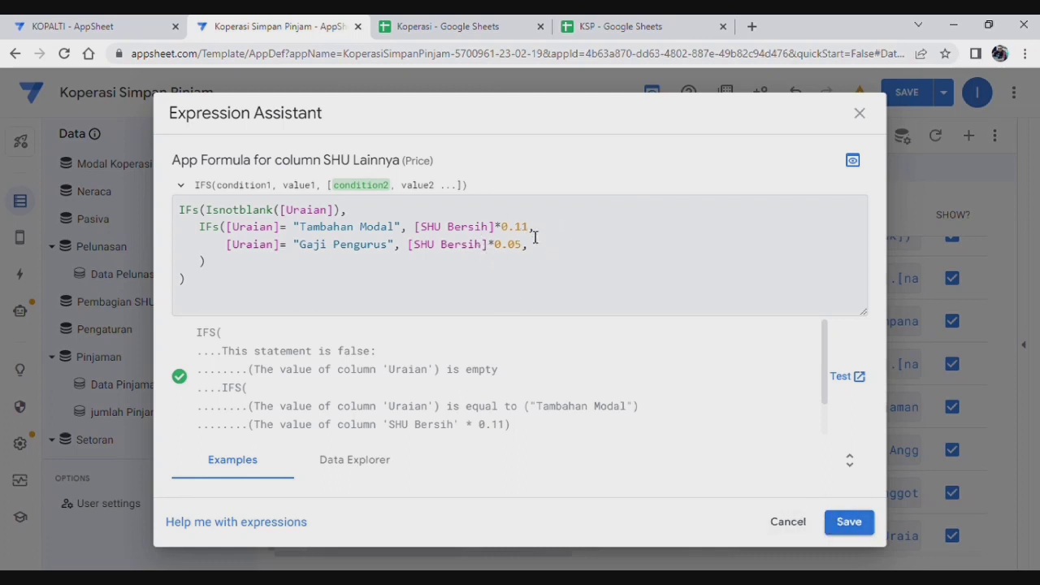
{"action": "type", "text": ","}
{"action": "left_click", "coordinate": [847, 522]}
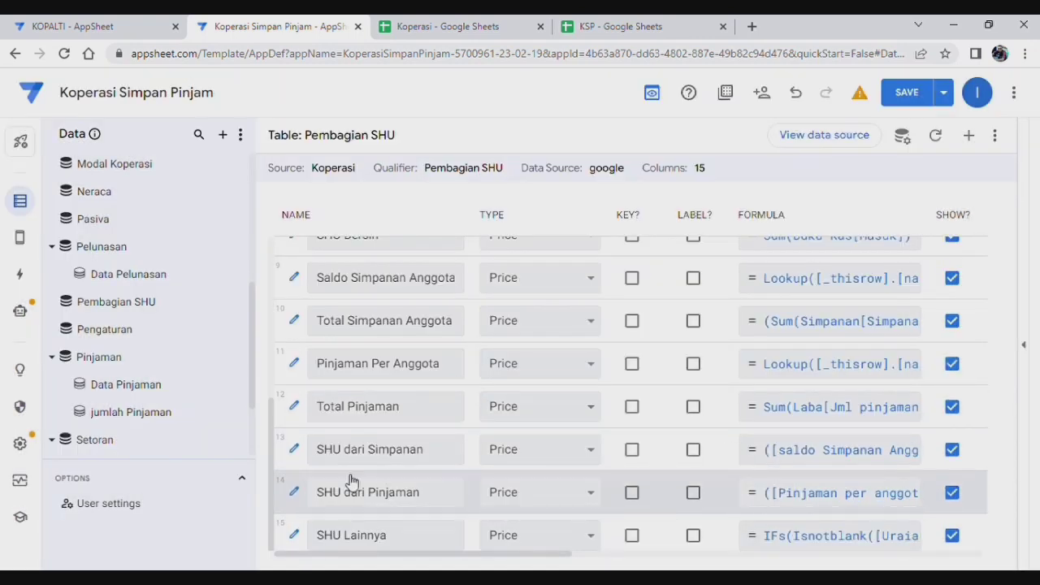
Step: Review the SHU dari Simpanan and SHU dari Pinjaman formulas without changing them
{"action": "left_click", "coordinate": [373, 491]}
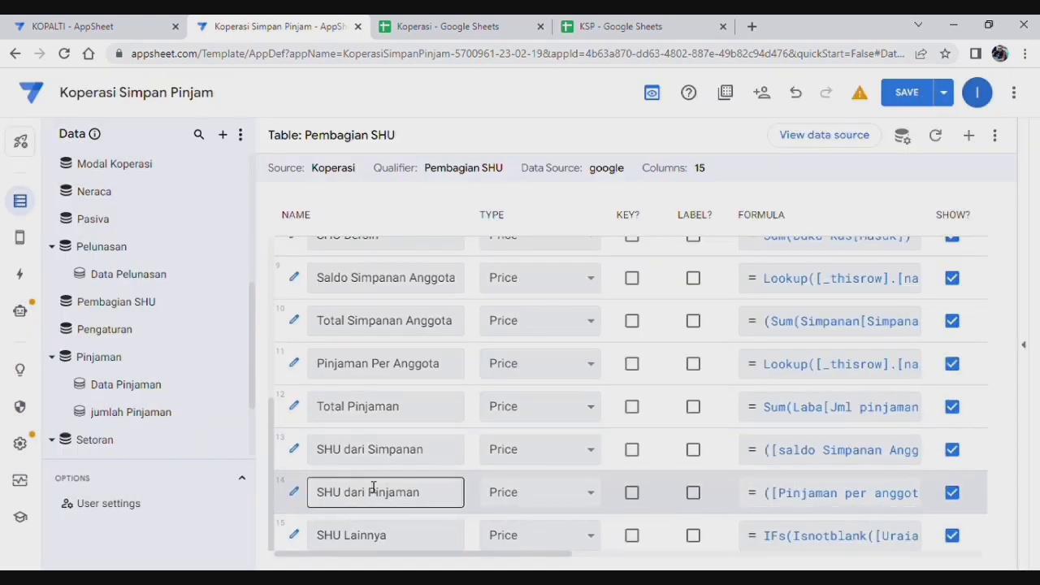
{"action": "left_click", "coordinate": [845, 455]}
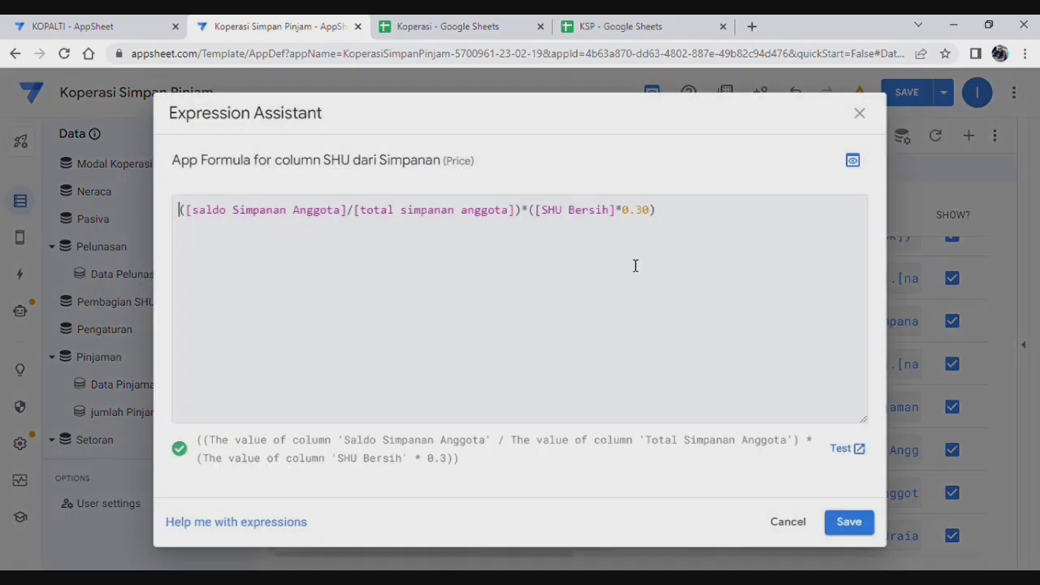
{"action": "left_click", "coordinate": [860, 114]}
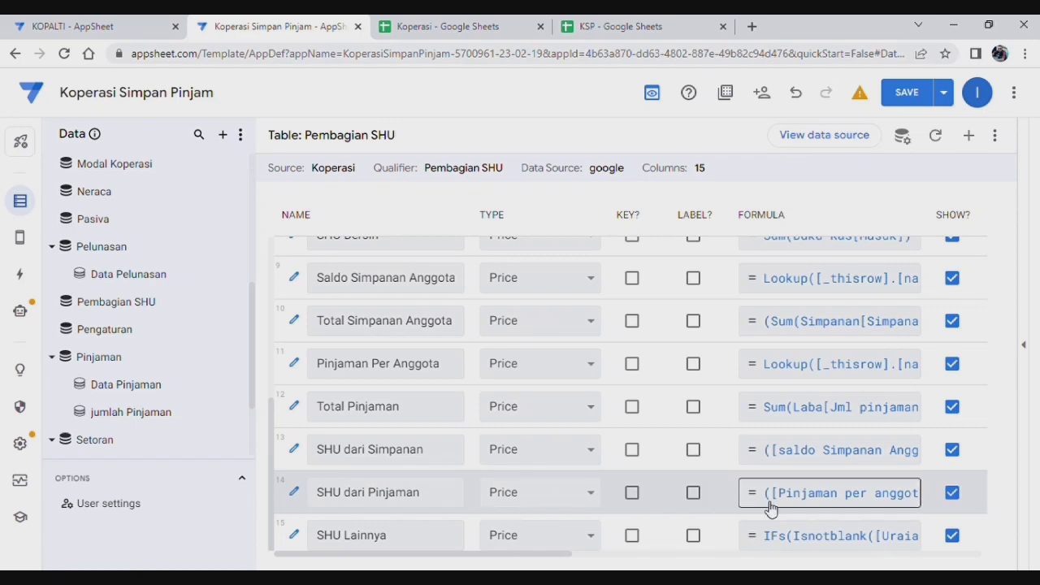
{"action": "left_click", "coordinate": [850, 495]}
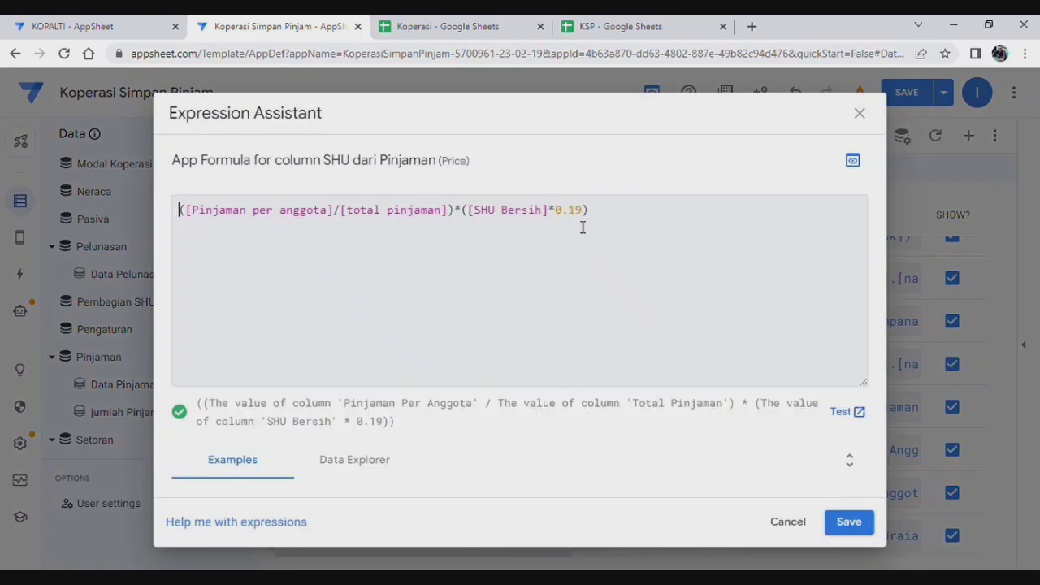
{"action": "left_click", "coordinate": [859, 115]}
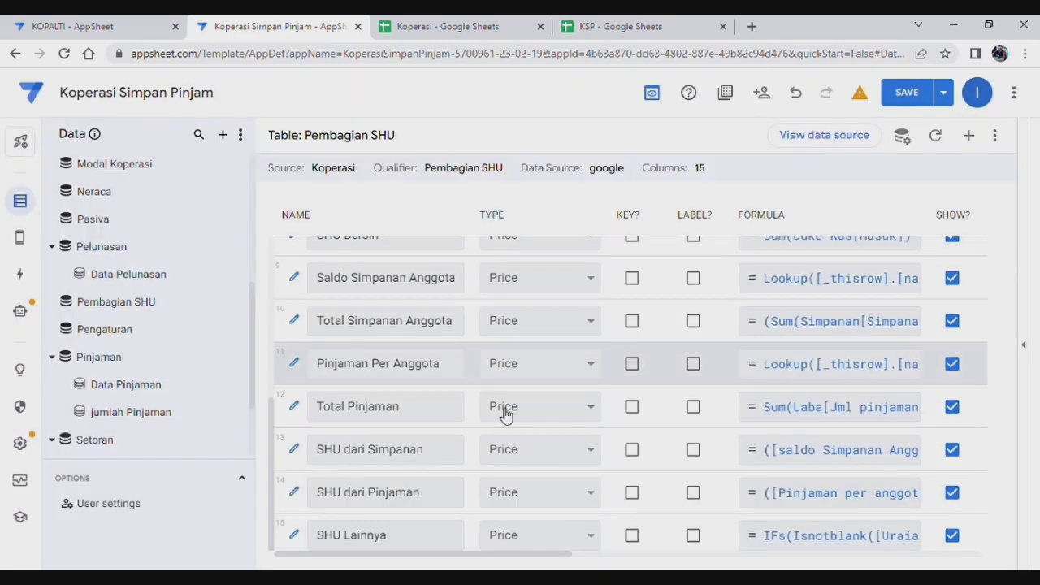
Step: Recheck the SHU Lainnya and SHU dari Pinjaman formulas, then bring up SHU dari Simpanan's formula
{"action": "left_click", "coordinate": [829, 537]}
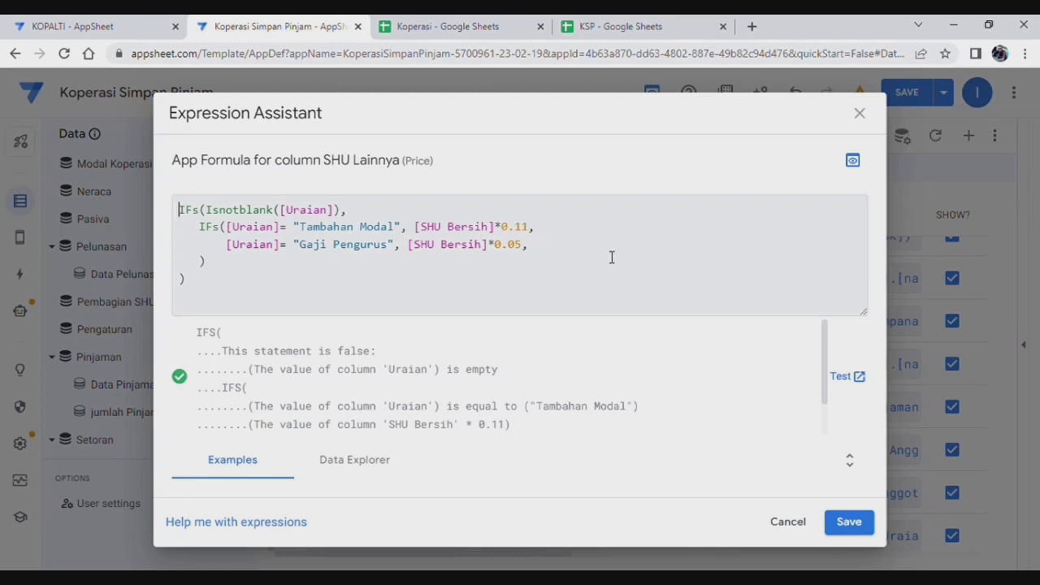
{"action": "left_click", "coordinate": [860, 114]}
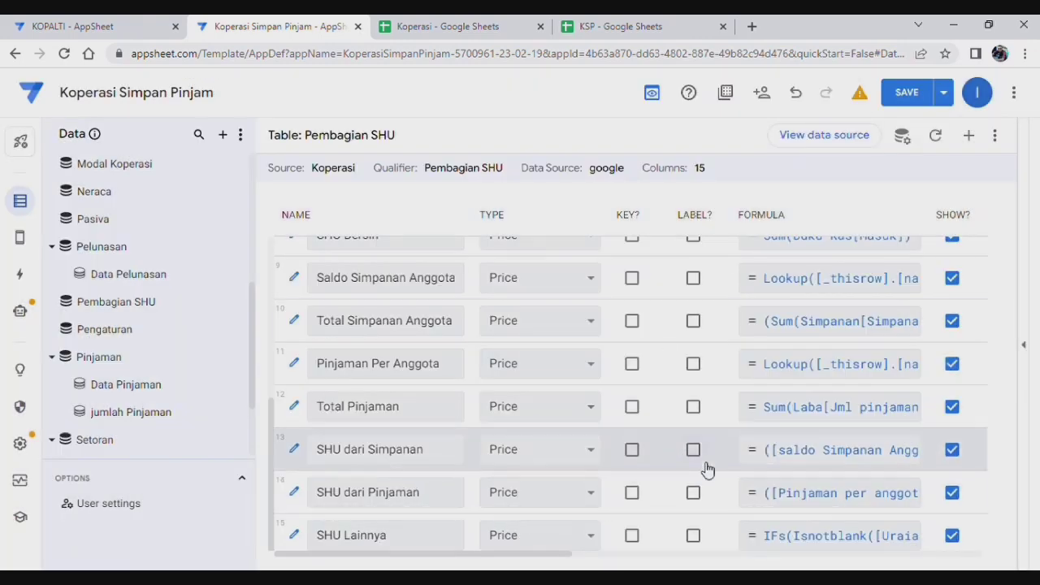
{"action": "left_click", "coordinate": [829, 499]}
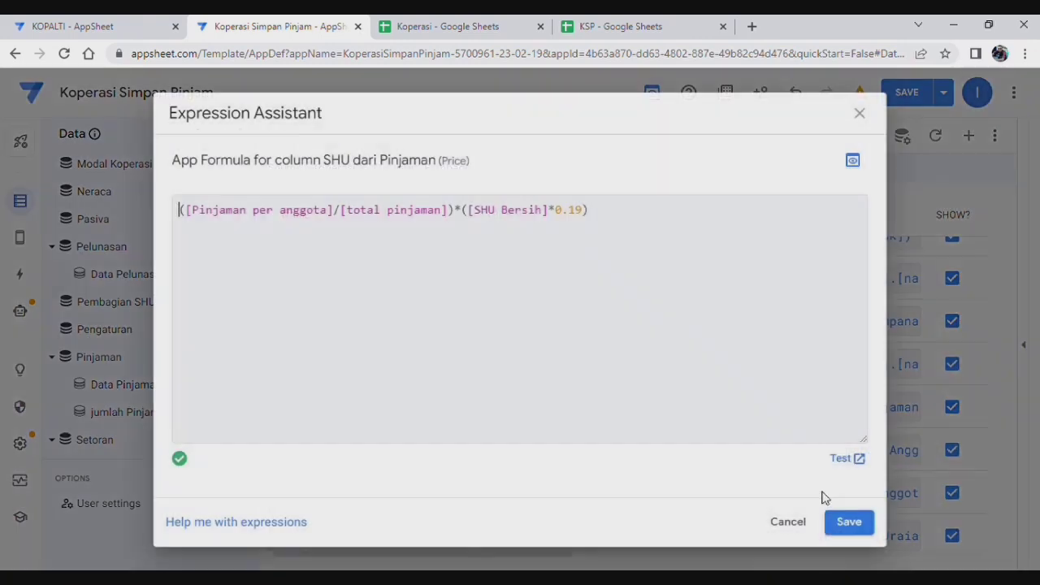
{"action": "left_click", "coordinate": [860, 114]}
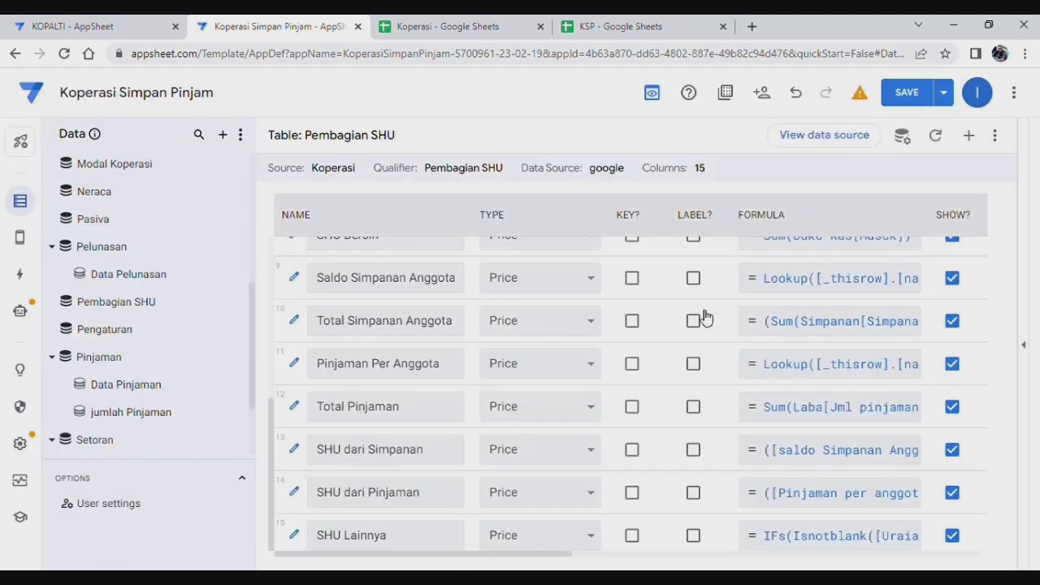
{"action": "left_click", "coordinate": [811, 454]}
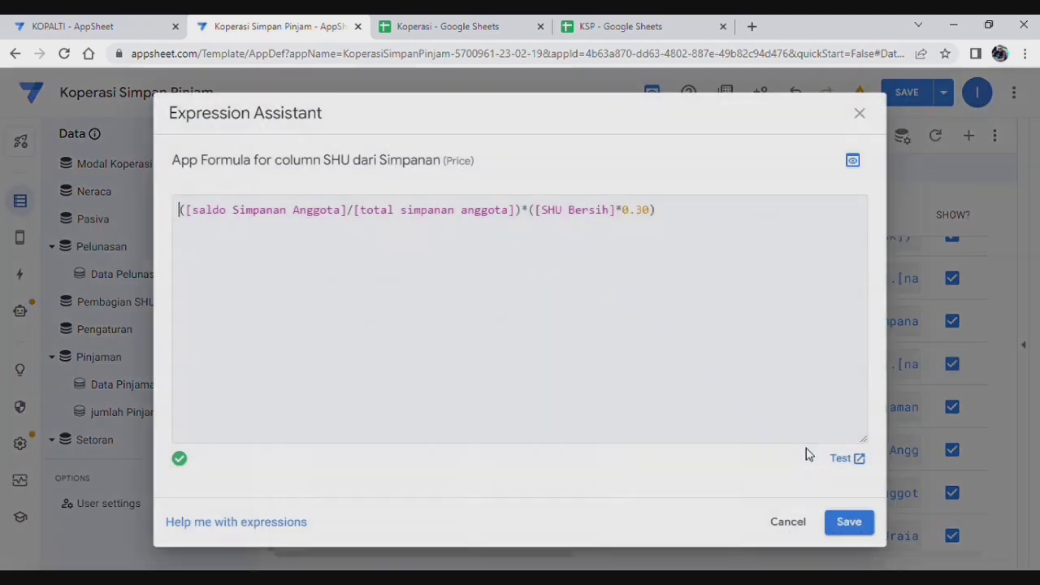
Step: Change SHU dari Simpanan's SHU Bersih factor from 0.30 to 0.40
{"action": "left_click", "coordinate": [642, 212]}
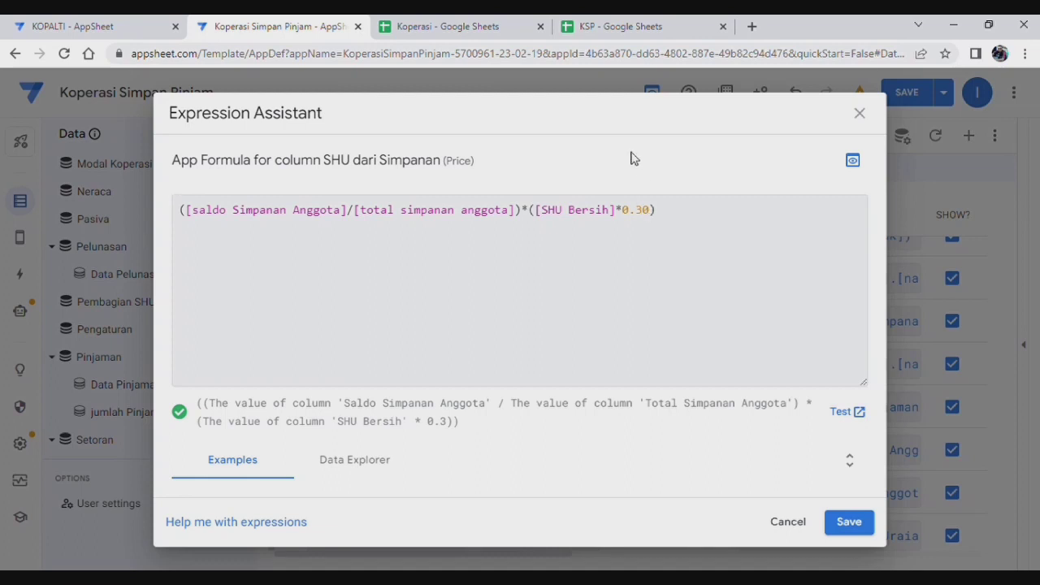
{"action": "key", "text": "BackSpace"}
{"action": "type", "text": "4"}
{"action": "left_click", "coordinate": [858, 526]}
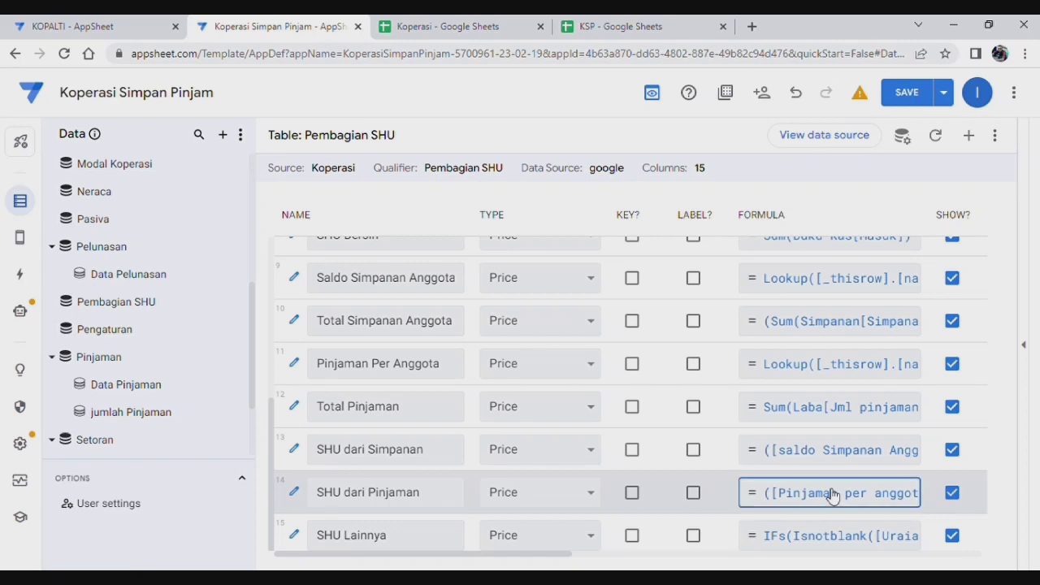
Step: Change SHU dari Pinjaman's SHU Bersih factor from 0.19 to 0.20
{"action": "left_click", "coordinate": [829, 493]}
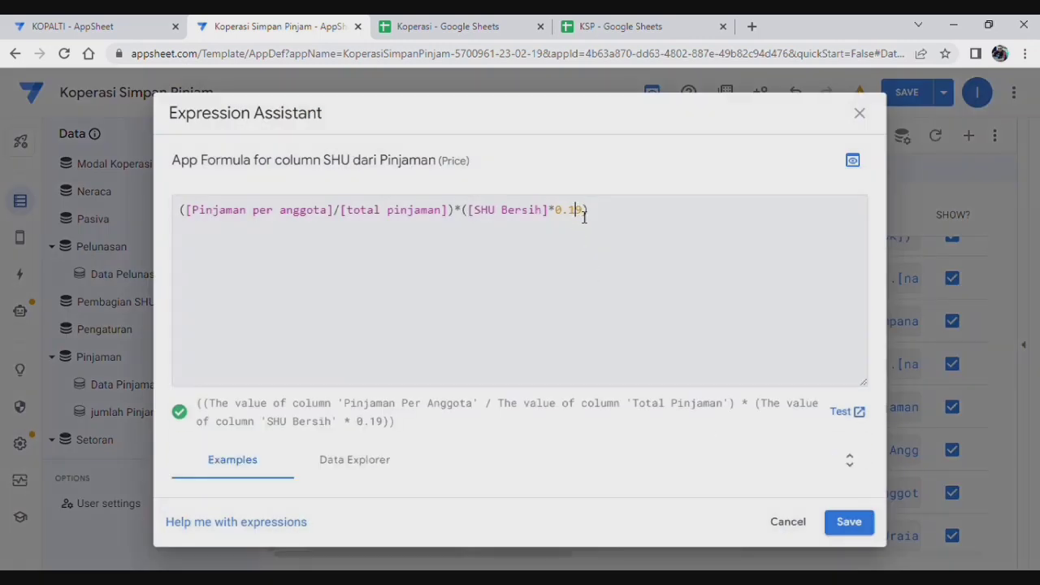
{"action": "key", "text": "BackSpace"}
{"action": "type", "text": "2"}
{"action": "key", "text": "Delete"}
{"action": "type", "text": "0"}
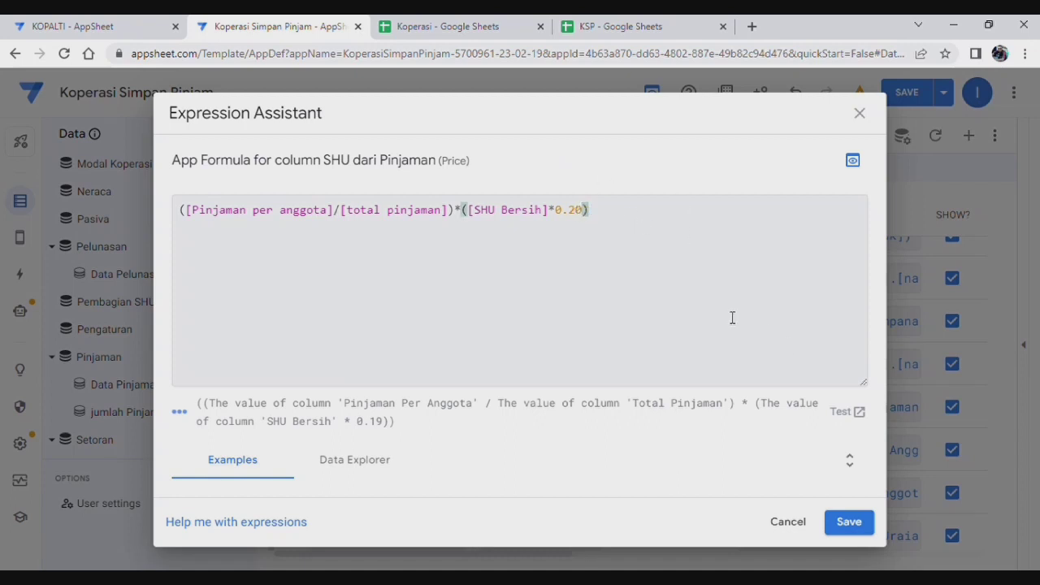
{"action": "left_click", "coordinate": [850, 522]}
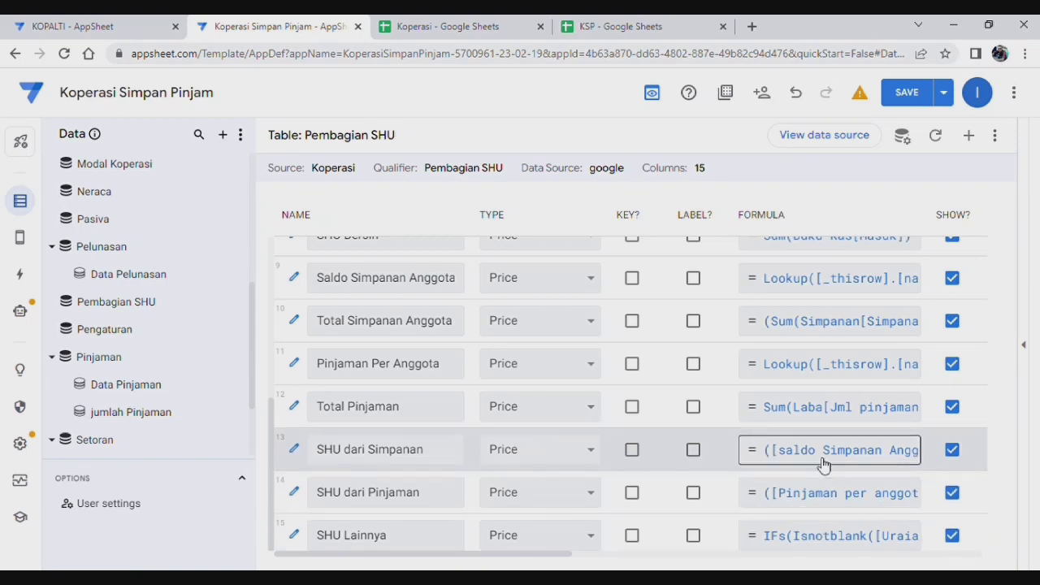
Step: Set SHU Lainnya's rates to 0.25 for Tambahan Modal and 0.15 for Gaji Pengurus
{"action": "left_click", "coordinate": [843, 541]}
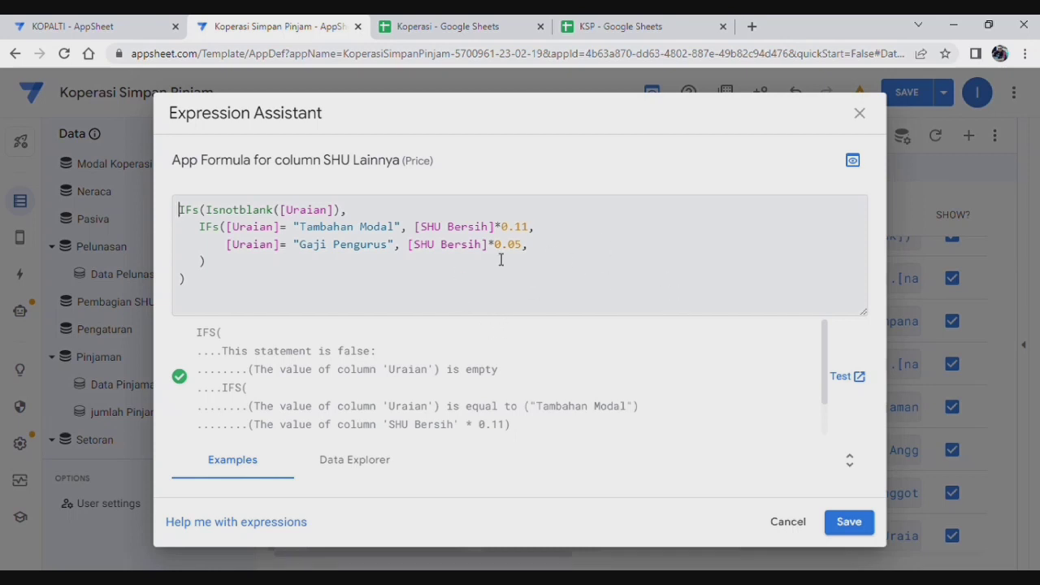
{"action": "left_click", "coordinate": [532, 231]}
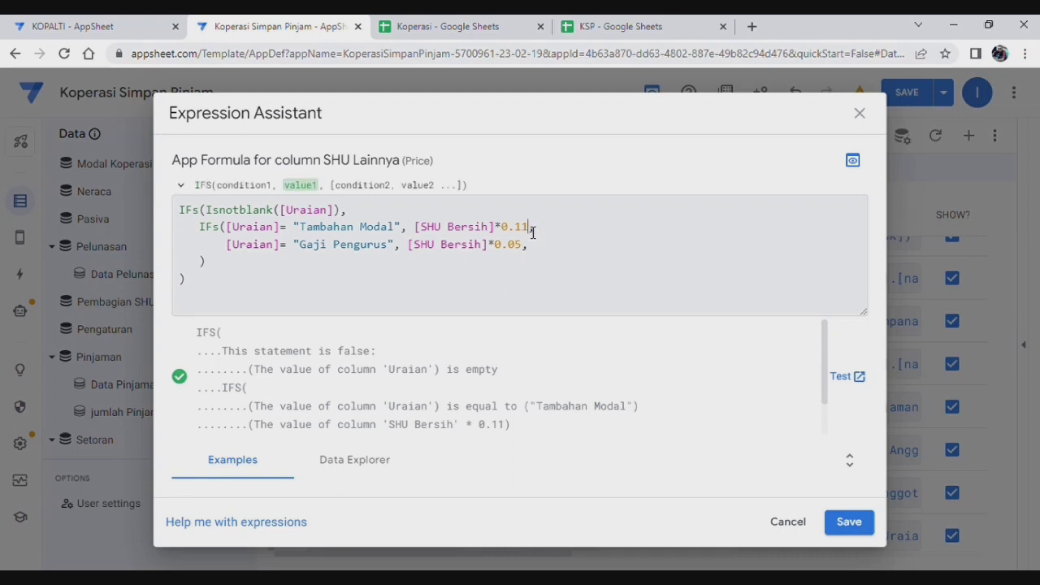
{"action": "type", "text": ","}
{"action": "key", "text": "BackSpace"}
{"action": "key", "text": "BackSpace"}
{"action": "key", "text": "BackSpace"}
{"action": "type", "text": "25"}
{"action": "left_click", "coordinate": [521, 255]}
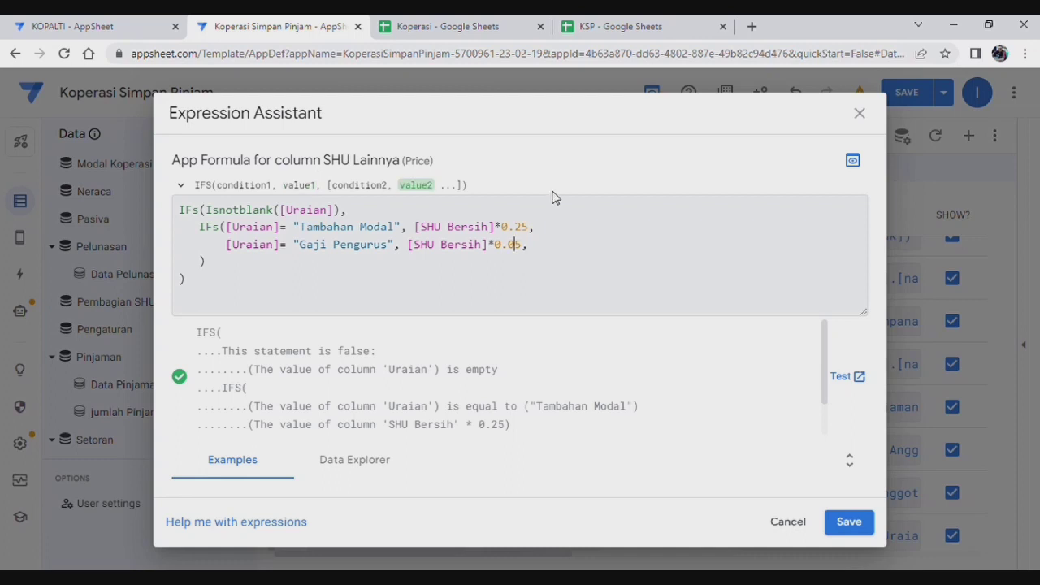
{"action": "key", "text": "Left"}
{"action": "key", "text": "BackSpace"}
{"action": "type", "text": "1"}
{"action": "left_click", "coordinate": [849, 522]}
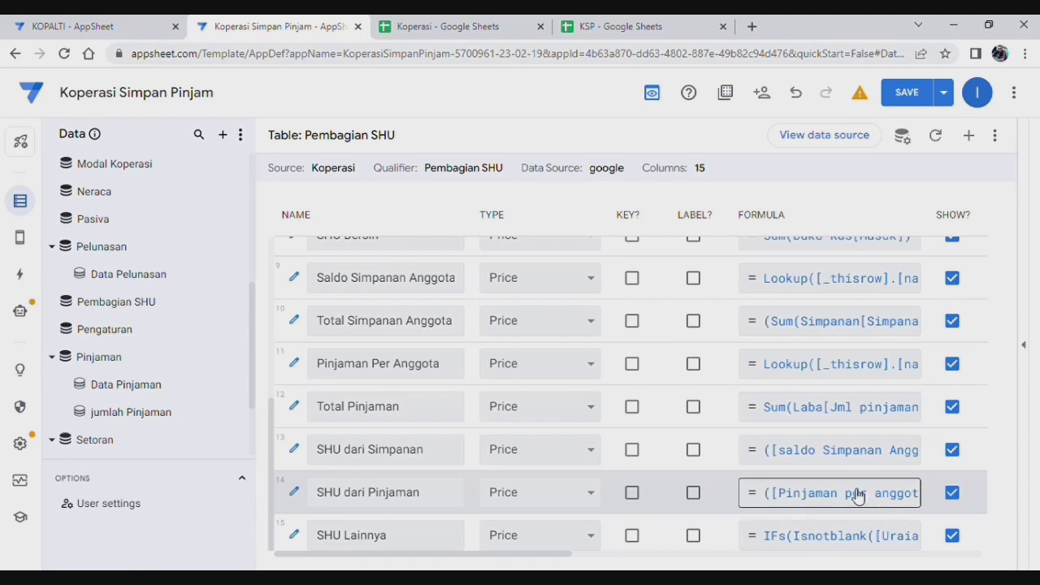
Step: Review the SHU dari Pinjaman formula unchanged, then bring up SHU dari Simpanan's formula
{"action": "left_click", "coordinate": [857, 497]}
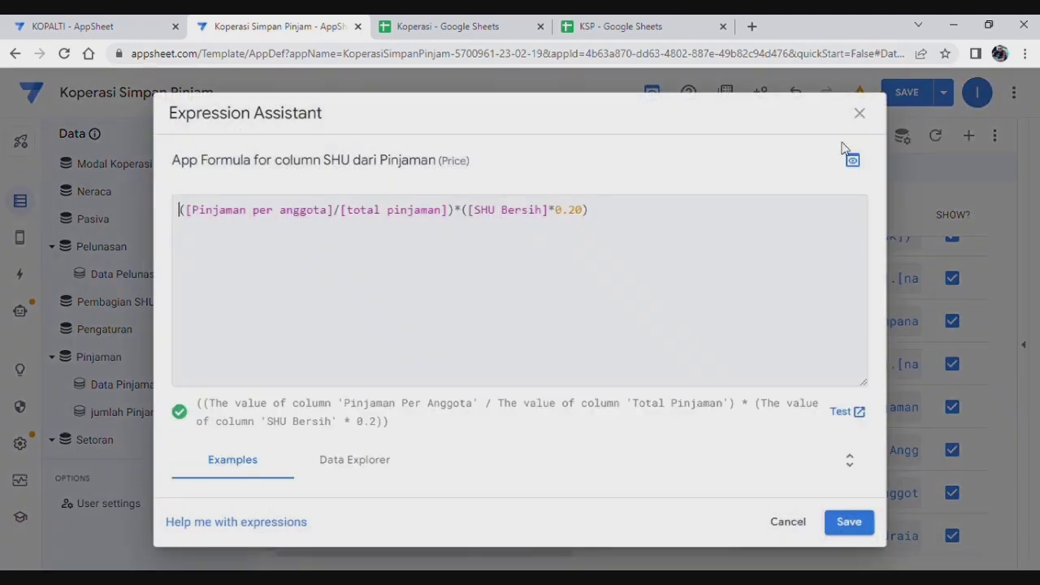
{"action": "left_click", "coordinate": [849, 521]}
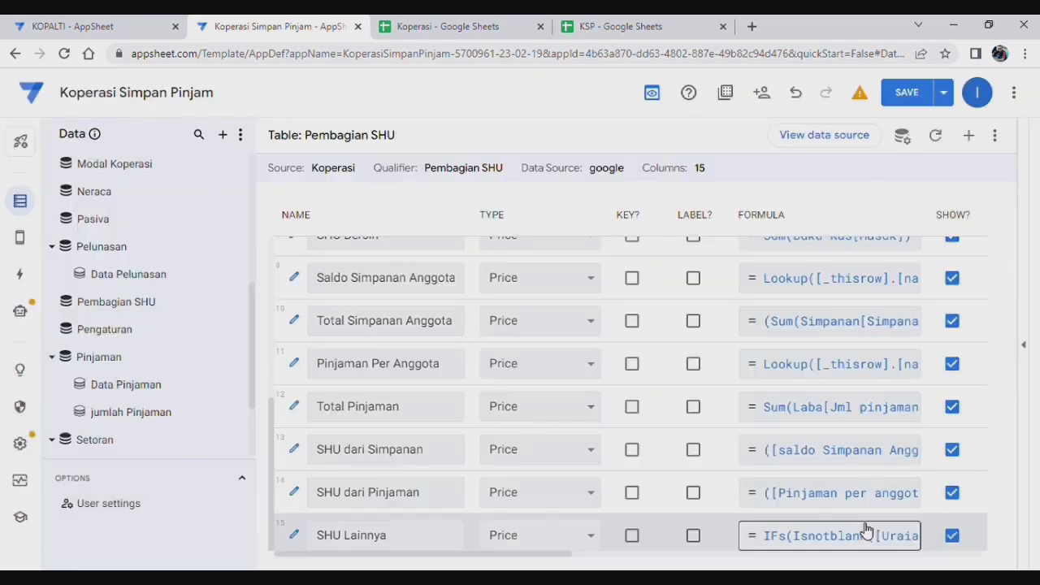
{"action": "left_click", "coordinate": [846, 460]}
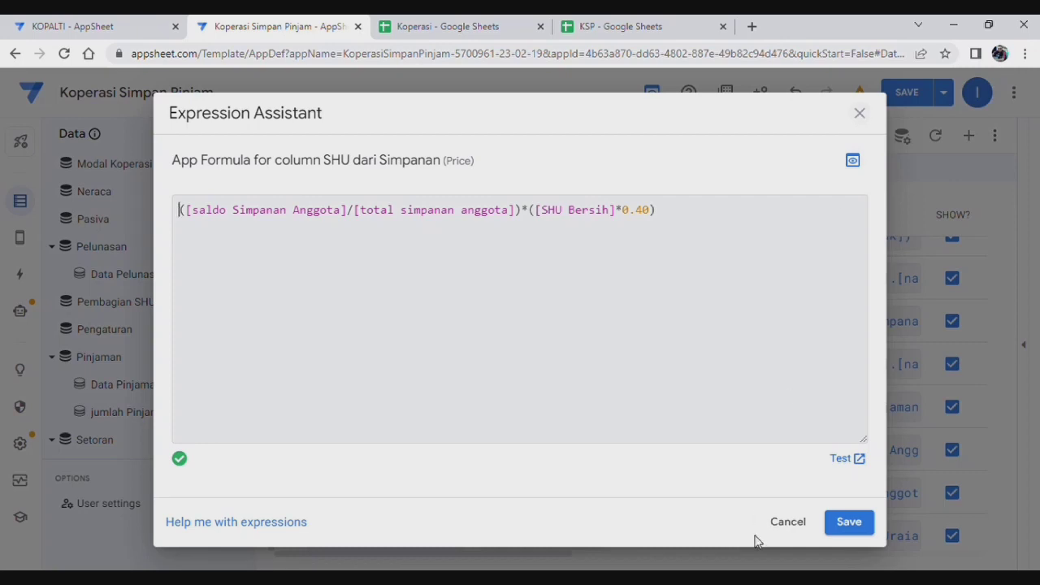
Step: Close the SHU dari Simpanan formula, save the app, and add a new virtual column
{"action": "left_click", "coordinate": [850, 524]}
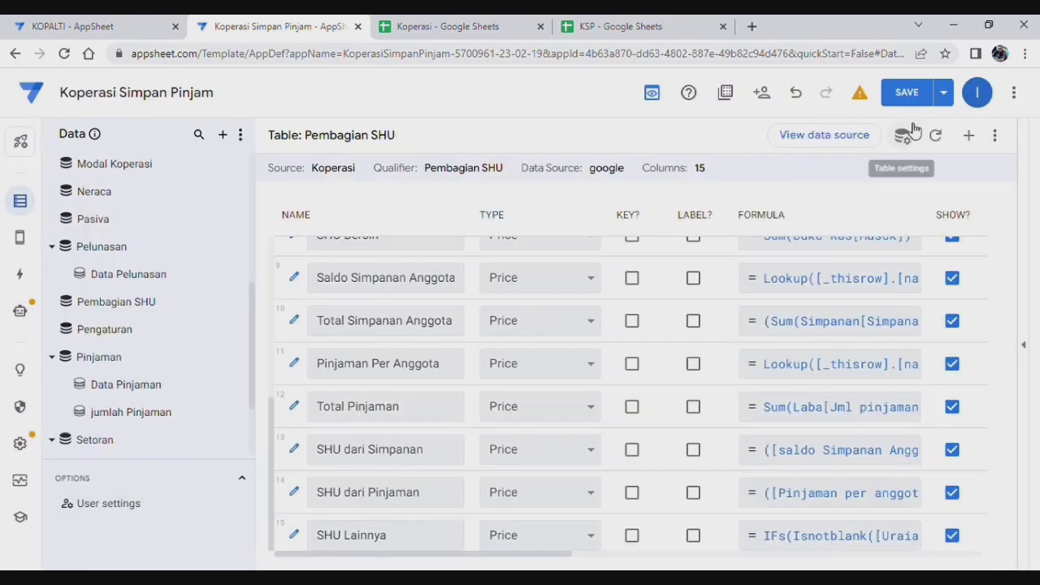
{"action": "left_click", "coordinate": [906, 93]}
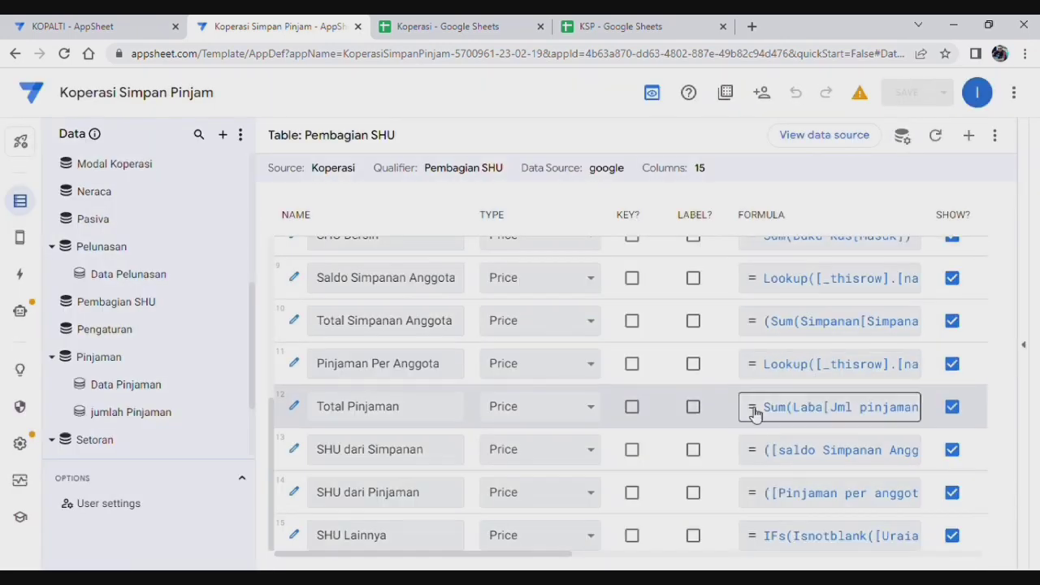
{"action": "left_click", "coordinate": [971, 138]}
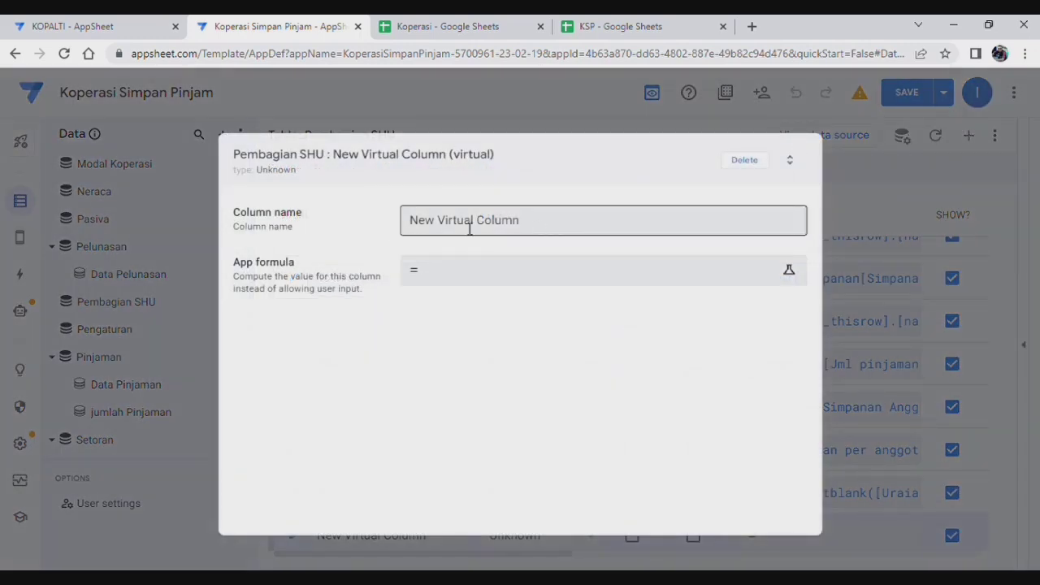
Step: Name the new virtual column Jml SHU Diterima
{"action": "left_click", "coordinate": [469, 230]}
{"action": "type", "text": "Ju"}
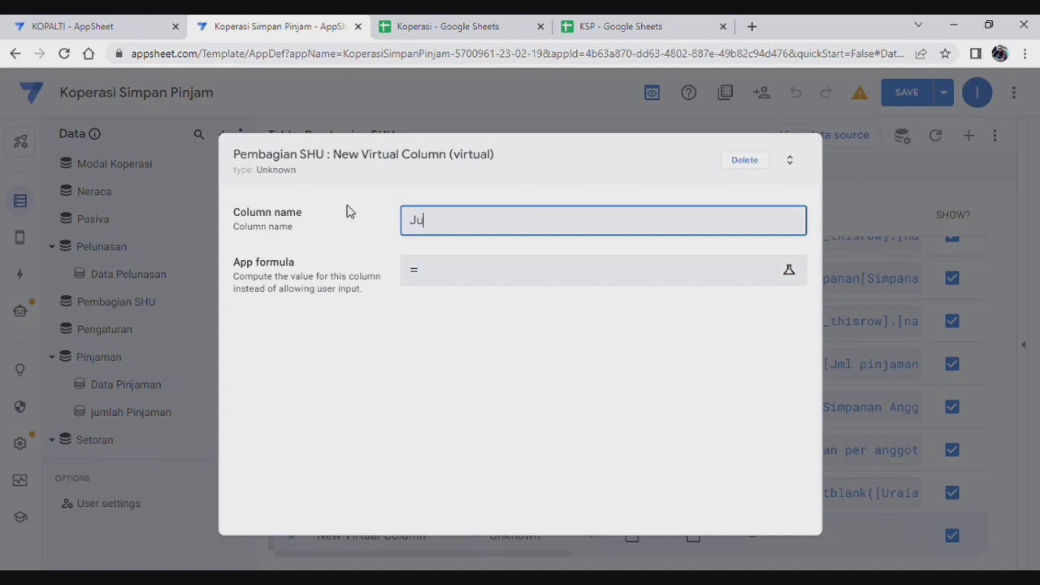
{"action": "type", "text": "mlah"}
{"action": "key", "text": "BackSpace"}
{"action": "key", "text": "BackSpace"}
{"action": "key", "text": "BackSpace"}
{"action": "key", "text": "BackSpace"}
{"action": "type", "text": "SHU"}
{"action": "left_click", "coordinate": [469, 221]}
{"action": "key", "text": "BackSpace"}
{"action": "key", "text": "Delete"}
{"action": "type", "text": "Diterima"}
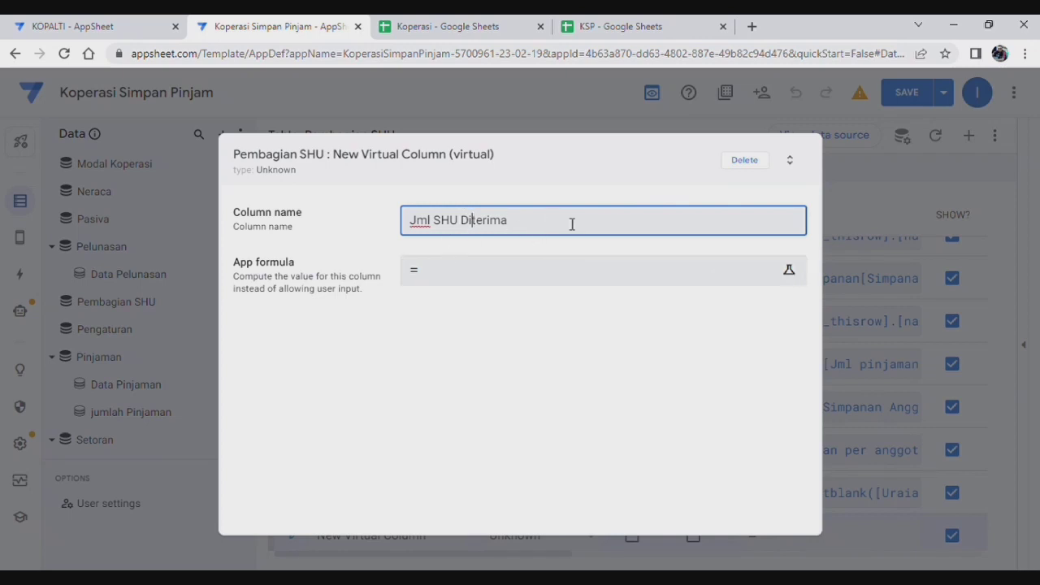
Step: Set its formula to [shu dari simpanan]+[shu dari pinjaman] and save the app
{"action": "left_click", "coordinate": [532, 279]}
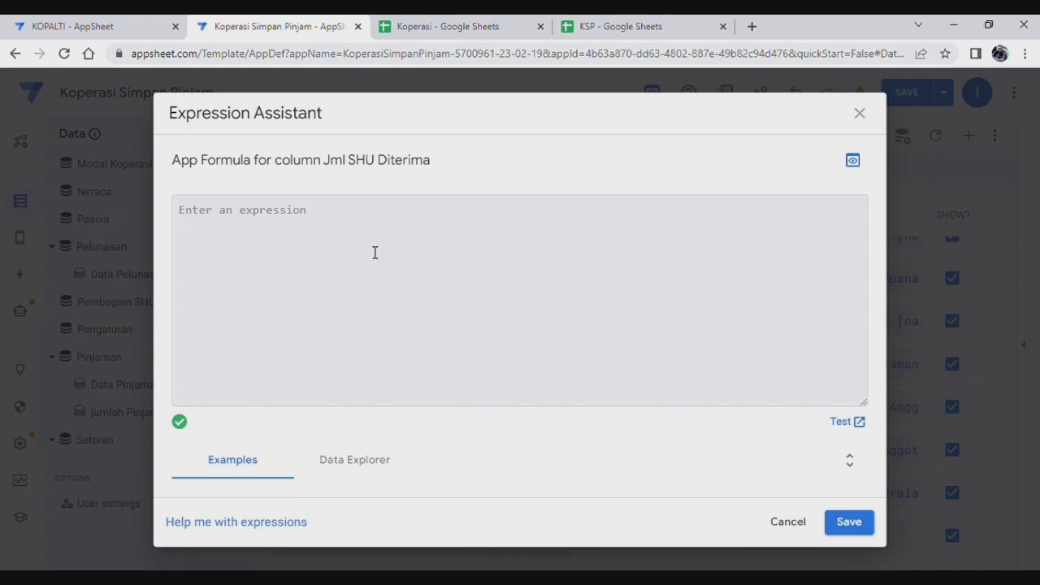
{"action": "type", "text": "[shu "}
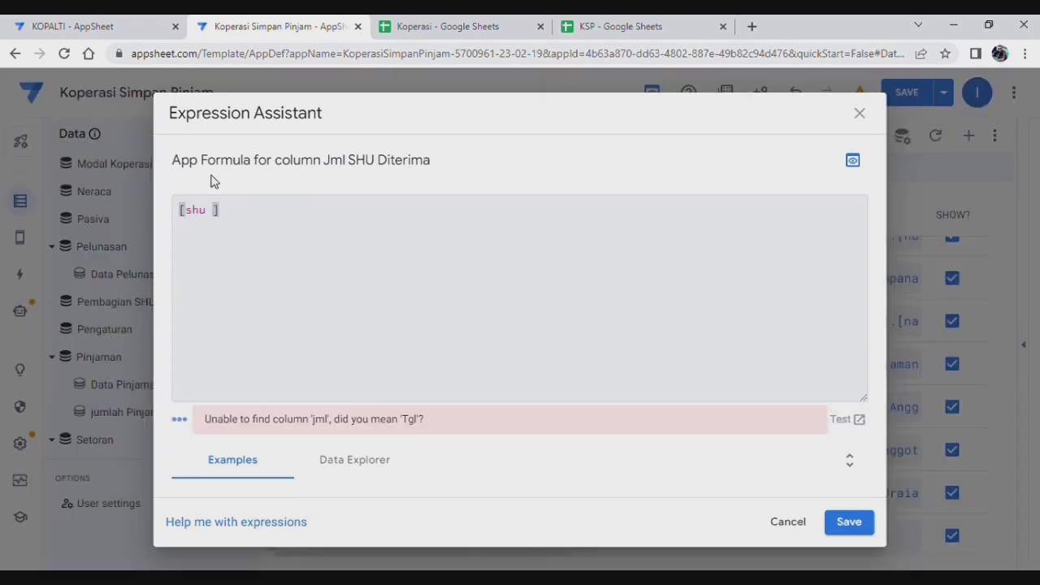
{"action": "type", "text": "dari simpanan"}
{"action": "left_click", "coordinate": [339, 220]}
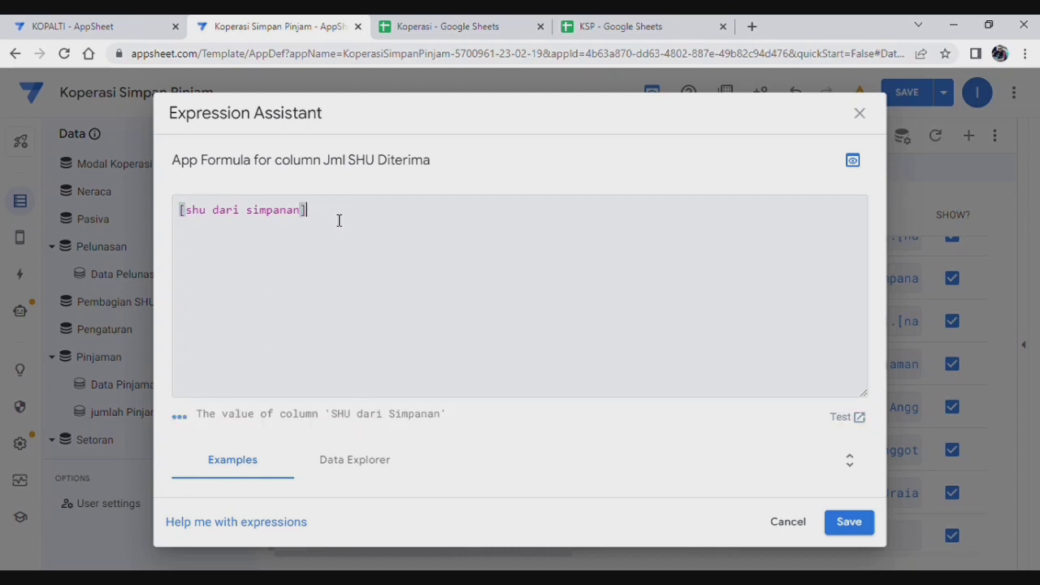
{"action": "type", "text": "+[shu dari pinjaman"}
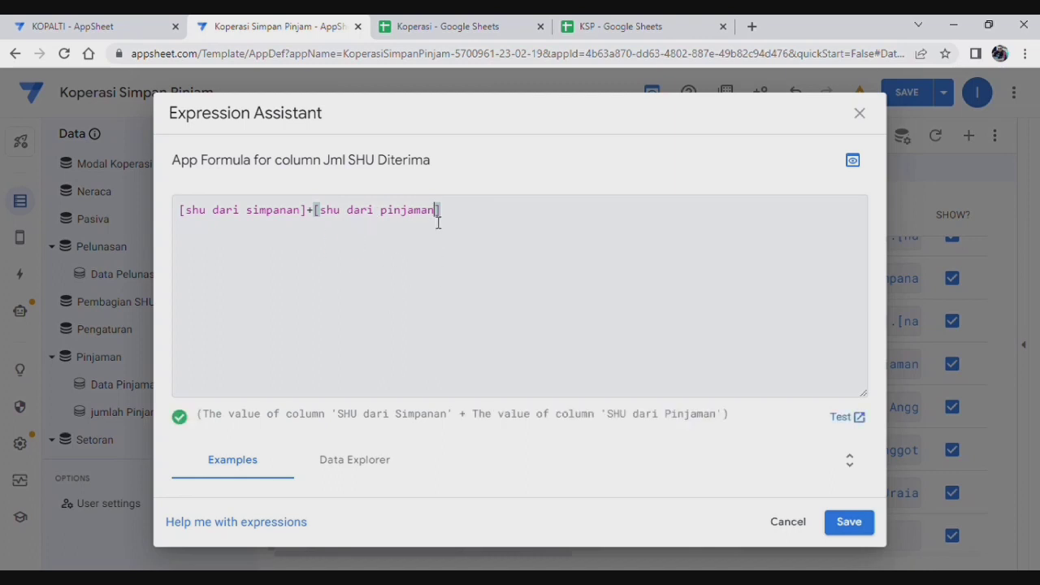
{"action": "left_click", "coordinate": [849, 522]}
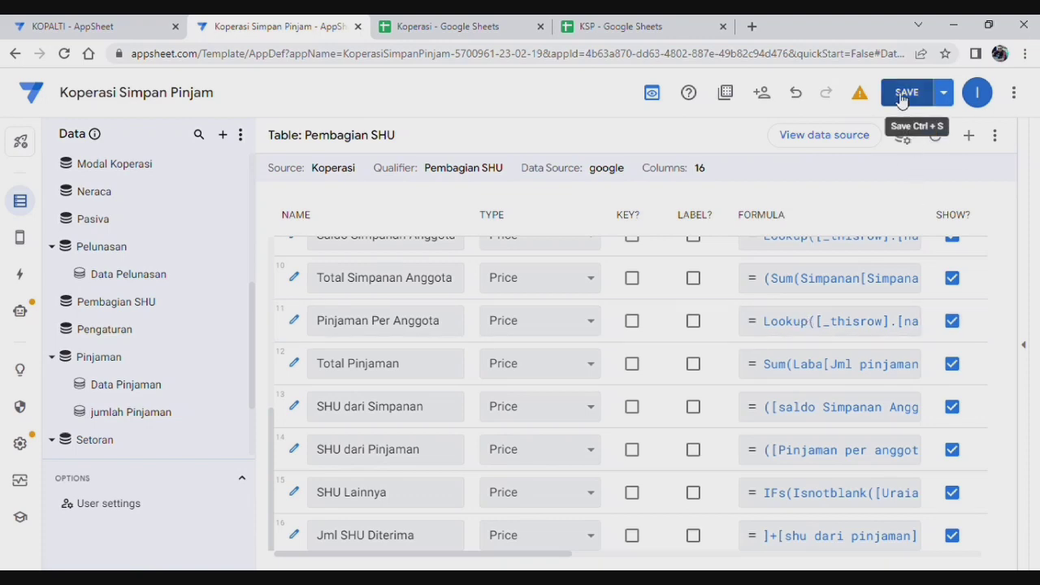
{"action": "left_click", "coordinate": [905, 92]}
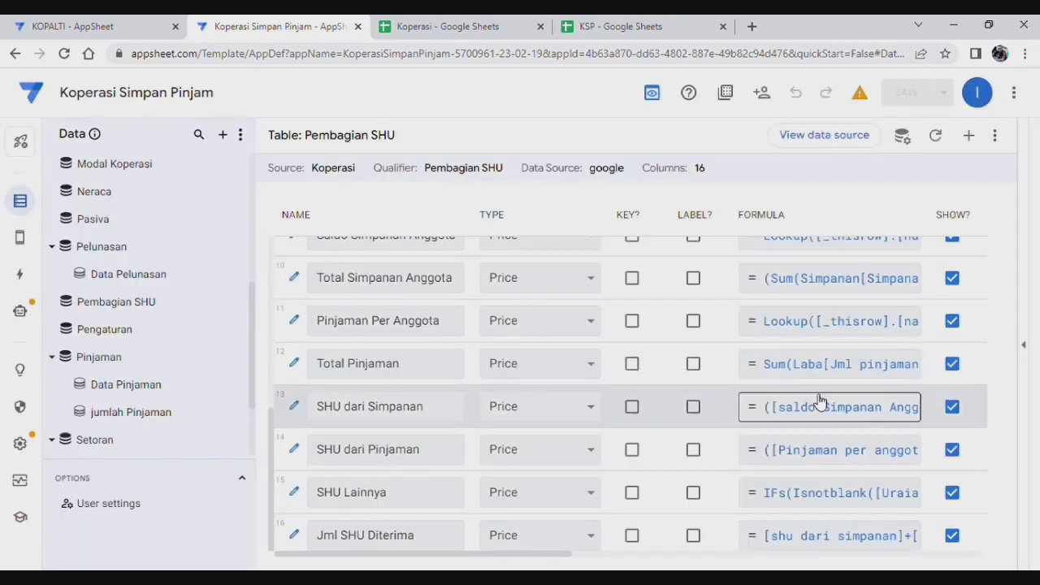
Step: Add virtual column Grand Total SHU with a pasted Sum formula over [total diterima] and [jumlah shu]
{"action": "left_click", "coordinate": [970, 137]}
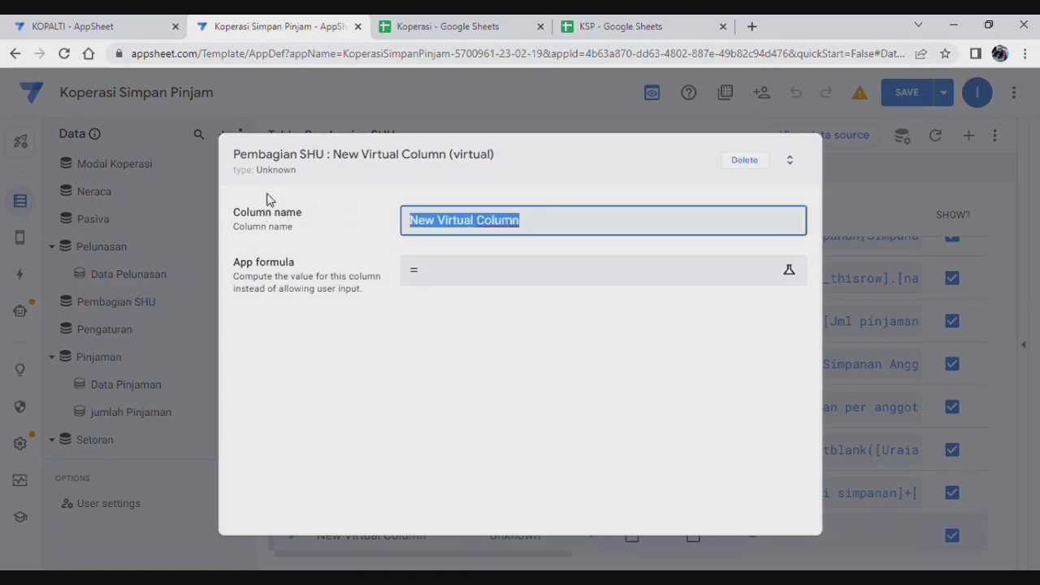
{"action": "type", "text": "Gran"}
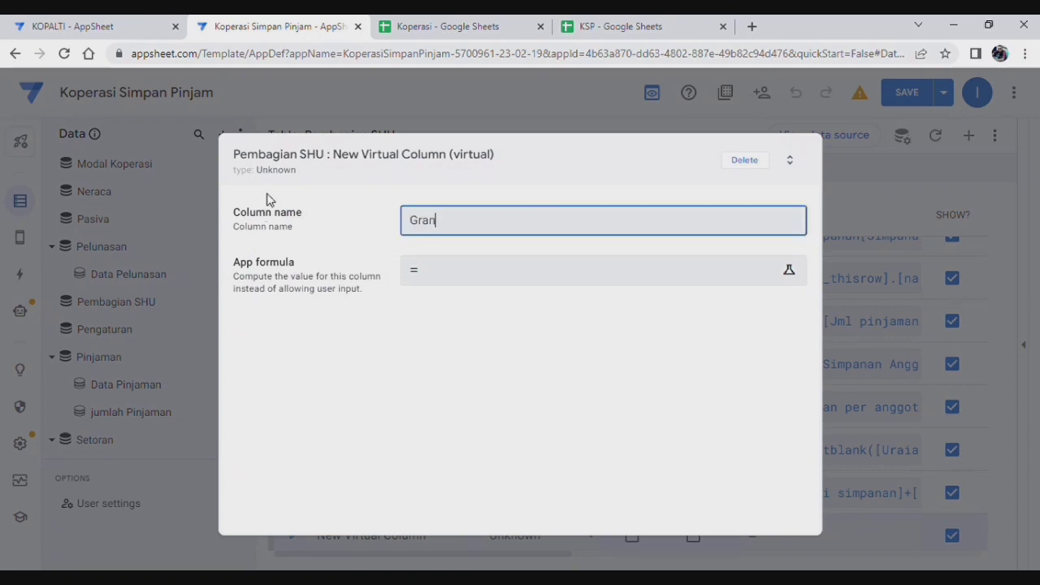
{"action": "type", "text": "d Total SHU"}
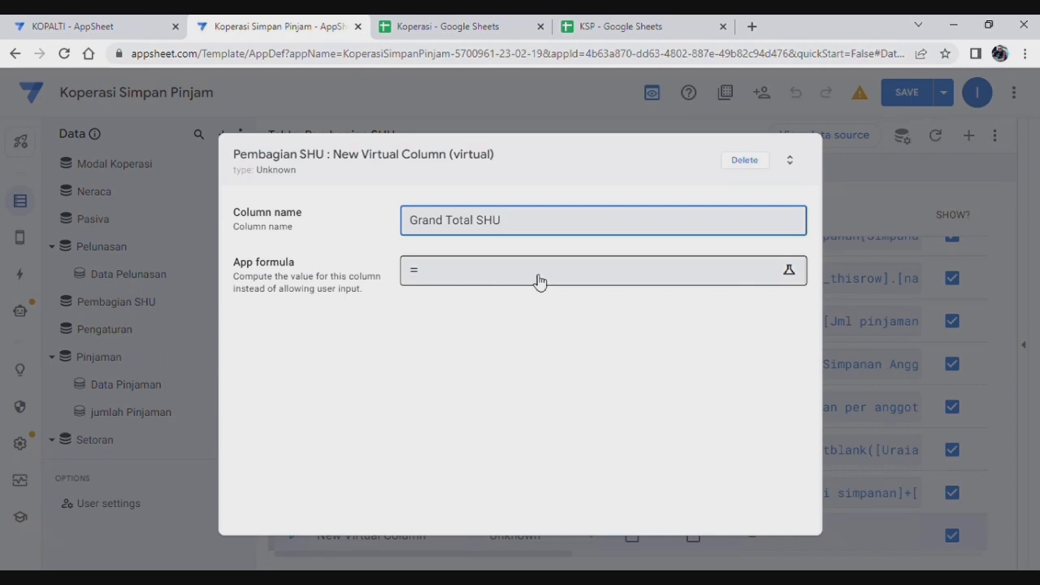
{"action": "left_click", "coordinate": [539, 280]}
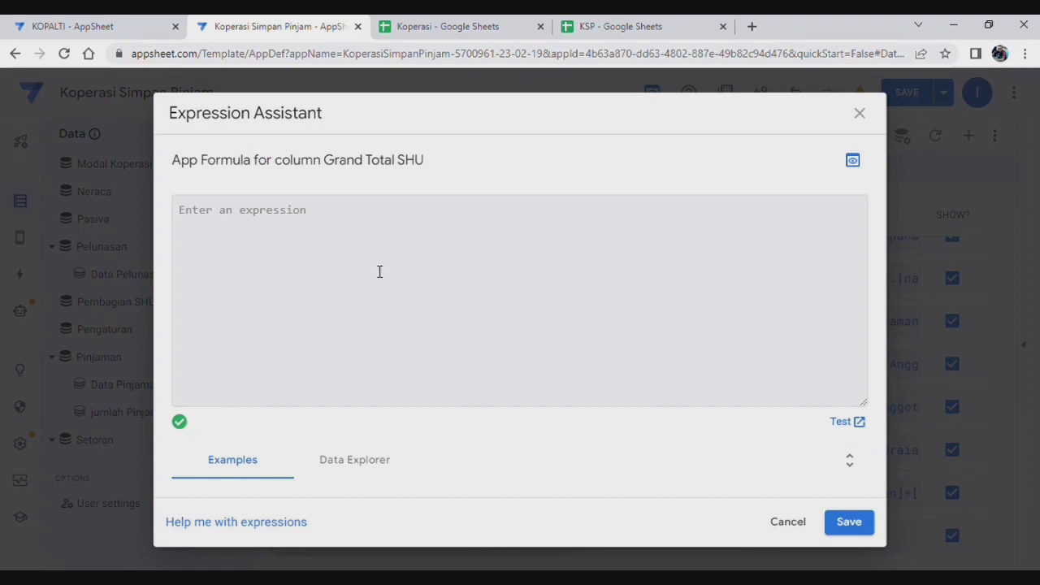
{"action": "type", "text": "Sum(Pembagian SHU[total diterima]) + Sum(Pembagian SHU[jumlah shu])"}
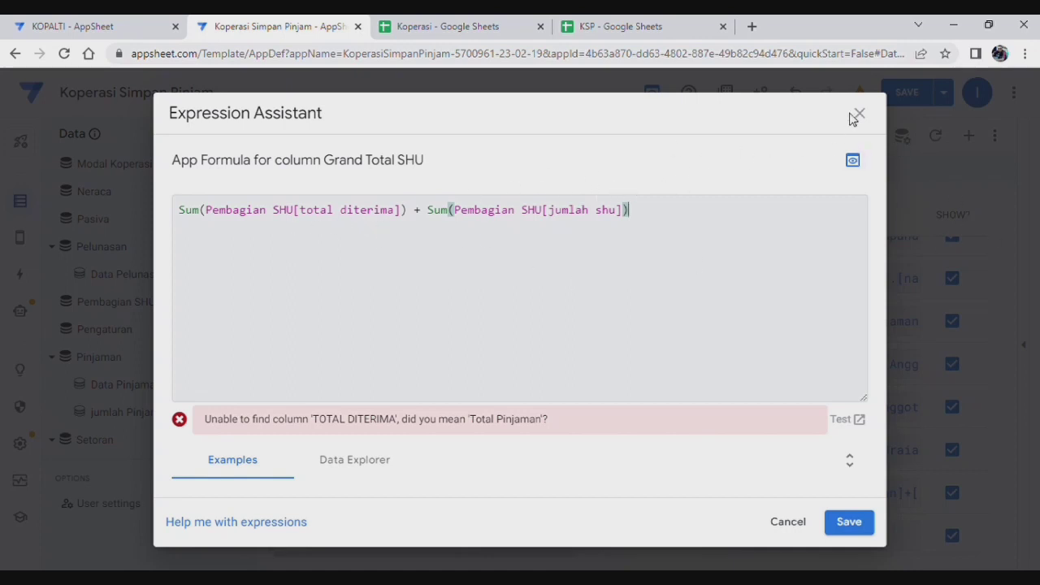
{"action": "left_click", "coordinate": [849, 522]}
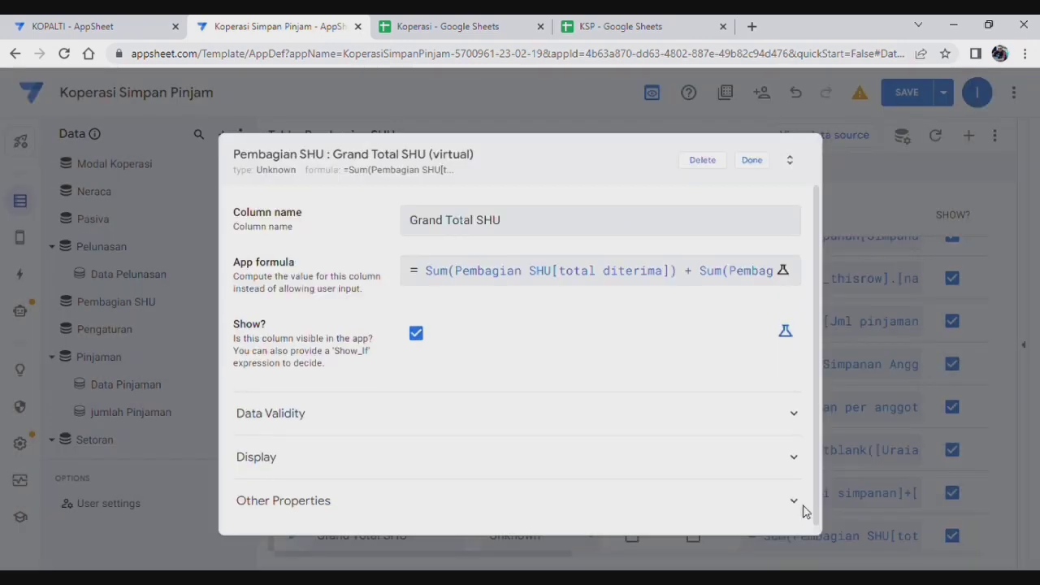
{"action": "left_click", "coordinate": [752, 161]}
{"action": "scroll", "coordinate": [325, 504], "scroll_direction": "down", "scroll_amount": 5}
{"action": "scroll", "coordinate": [337, 422], "scroll_direction": "down", "scroll_amount": 2}
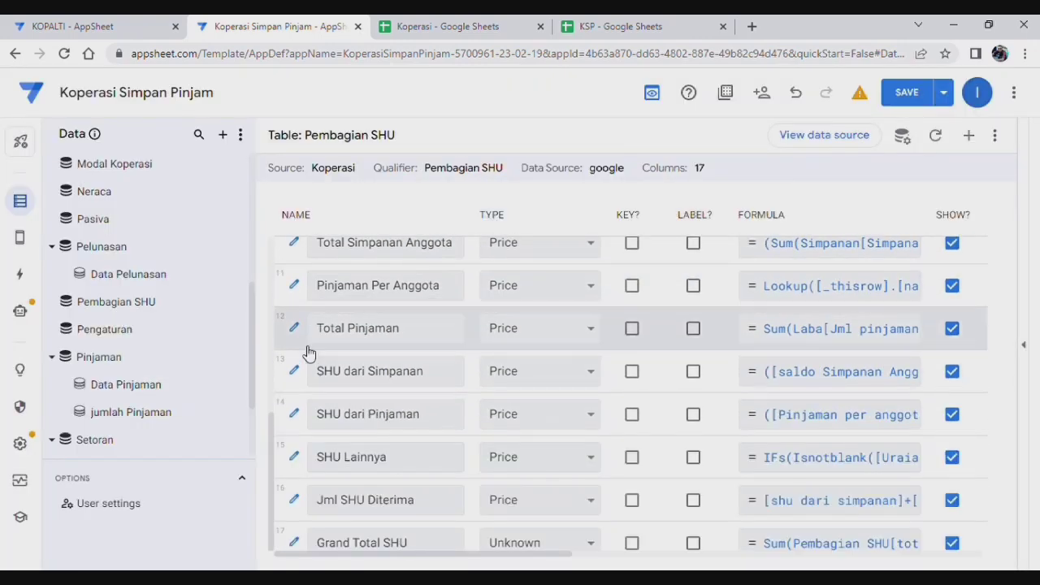
Step: In the Grand Total SHU formula, replace the unrecognised total diterima reference with jml SHU diterima
{"action": "left_click", "coordinate": [861, 536]}
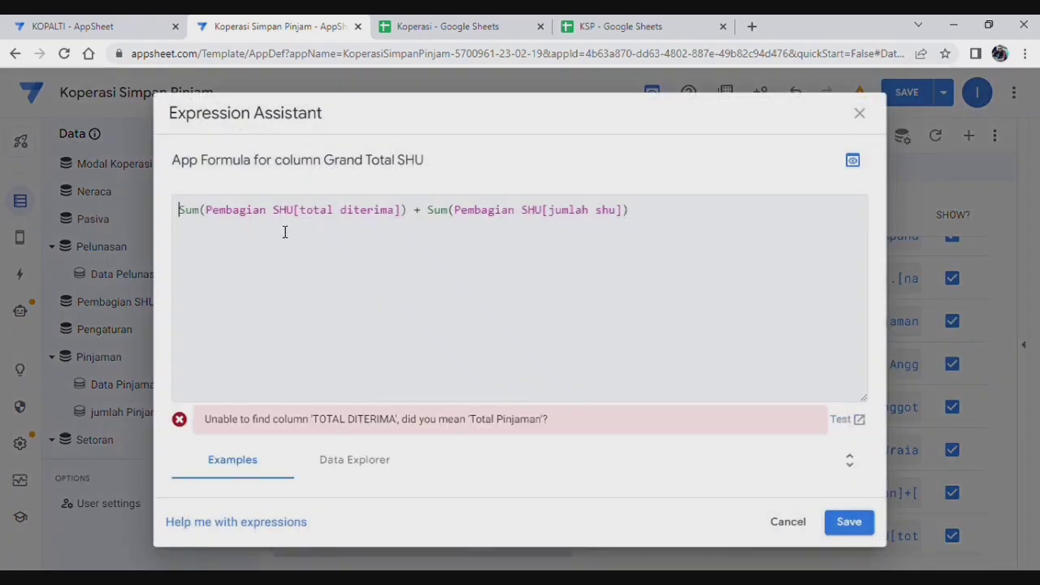
{"action": "left_click", "coordinate": [401, 213]}
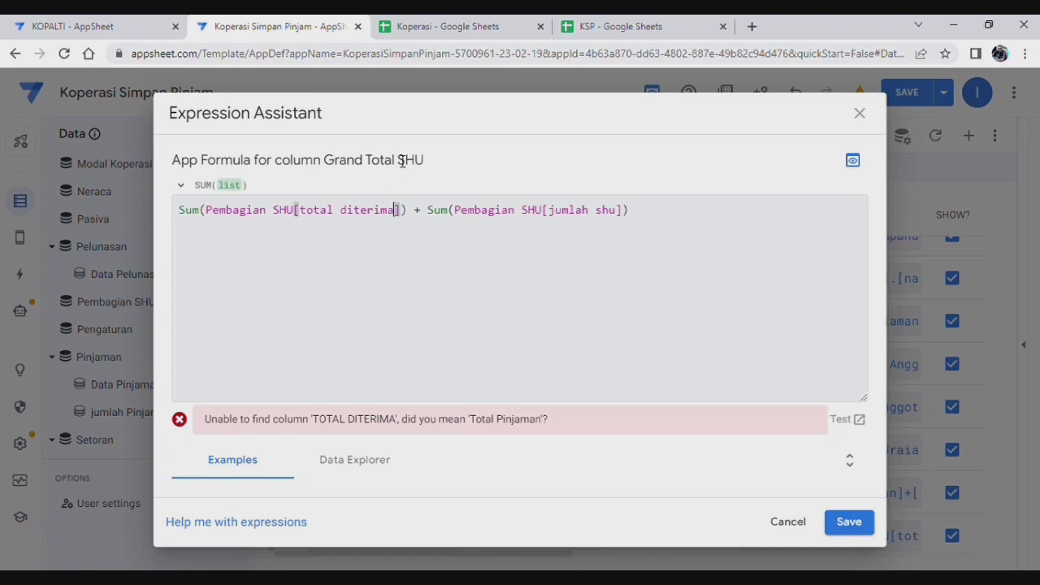
{"action": "key", "text": "BackSpace"}
{"action": "key", "text": "BackSpace"}
{"action": "key", "text": "BackSpace"}
{"action": "key", "text": "BackSpace"}
{"action": "key", "text": "BackSpace"}
{"action": "key", "text": "BackSpace"}
{"action": "key", "text": "BackSpace"}
{"action": "key", "text": "BackSpace"}
{"action": "key", "text": "BackSpace"}
{"action": "key", "text": "BackSpace"}
{"action": "key", "text": "BackSpace"}
{"action": "key", "text": "BackSpace"}
{"action": "key", "text": "BackSpace"}
{"action": "key", "text": "BackSpace"}
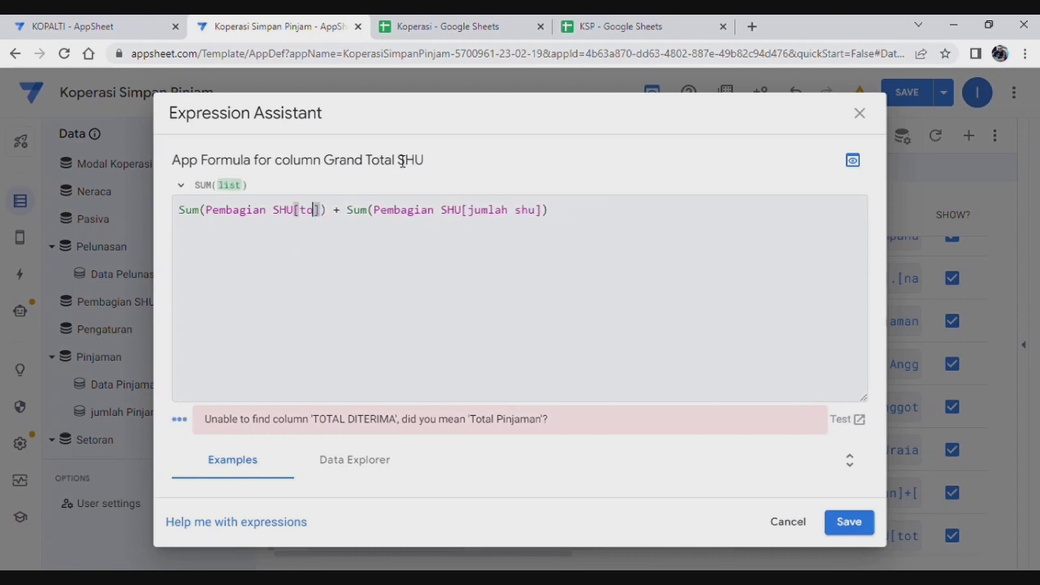
{"action": "type", "text": "jml S"}
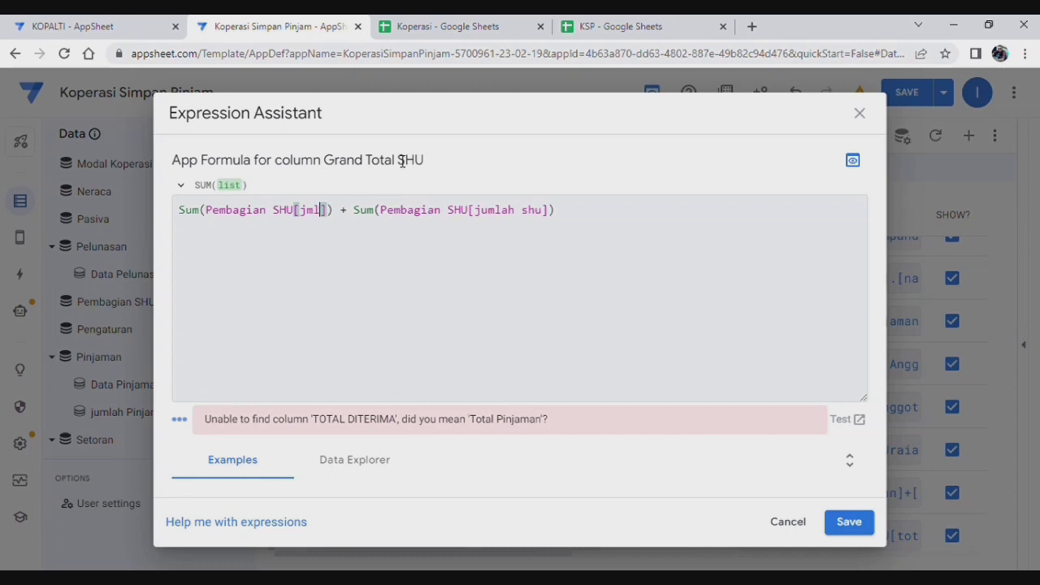
{"action": "type", "text": "HU di"}
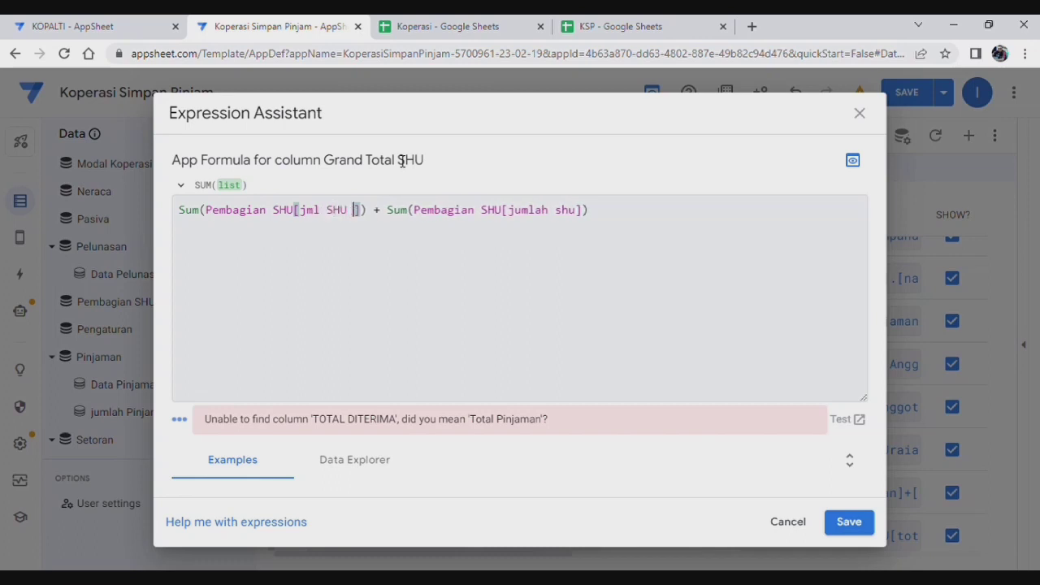
{"action": "type", "text": "terima"}
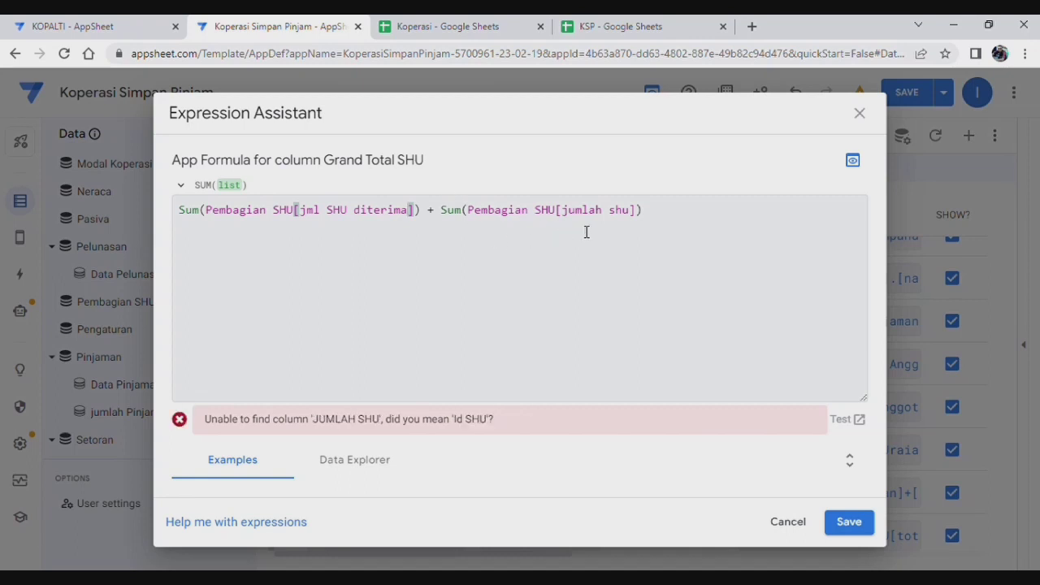
{"action": "left_click", "coordinate": [851, 525]}
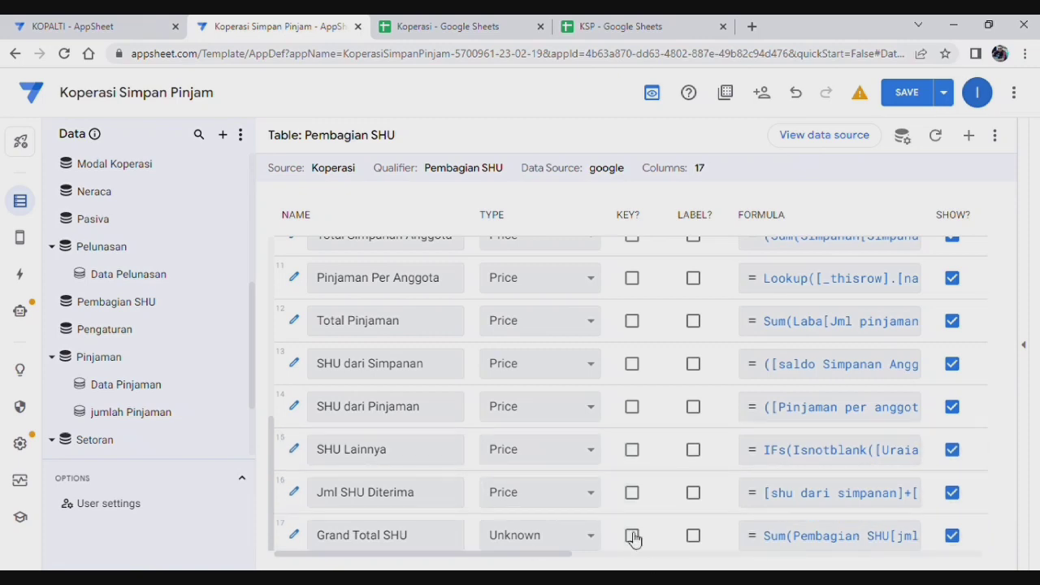
Step: Replace [jumlah shu] with [SHU Lainnya] in the Grand Total SHU formula and save the app
{"action": "left_click", "coordinate": [843, 539]}
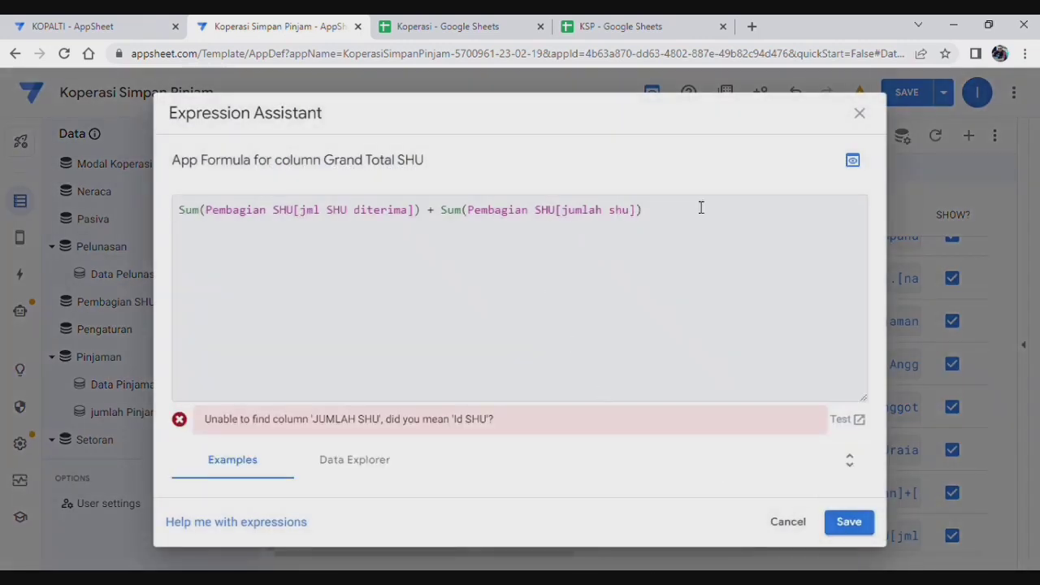
{"action": "left_click", "coordinate": [636, 213]}
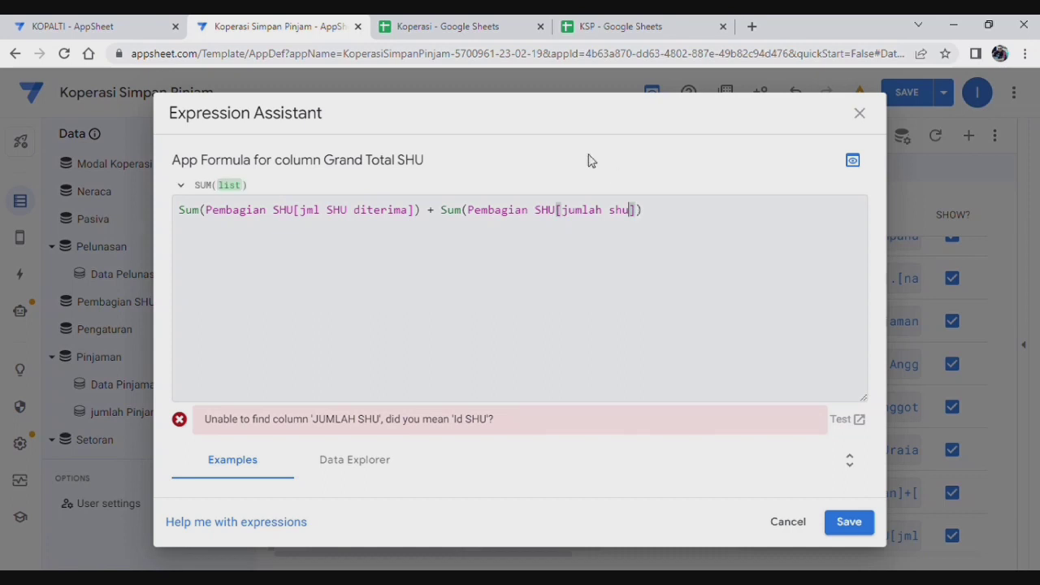
{"action": "key", "text": "BackSpace"}
{"action": "key", "text": "BackSpace"}
{"action": "key", "text": "BackSpace"}
{"action": "key", "text": "BackSpace"}
{"action": "key", "text": "BackSpace"}
{"action": "key", "text": "BackSpace"}
{"action": "key", "text": "BackSpace"}
{"action": "key", "text": "BackSpace"}
{"action": "key", "text": "BackSpace"}
{"action": "key", "text": "BackSpace"}
{"action": "type", "text": "SHU Lainnya"}
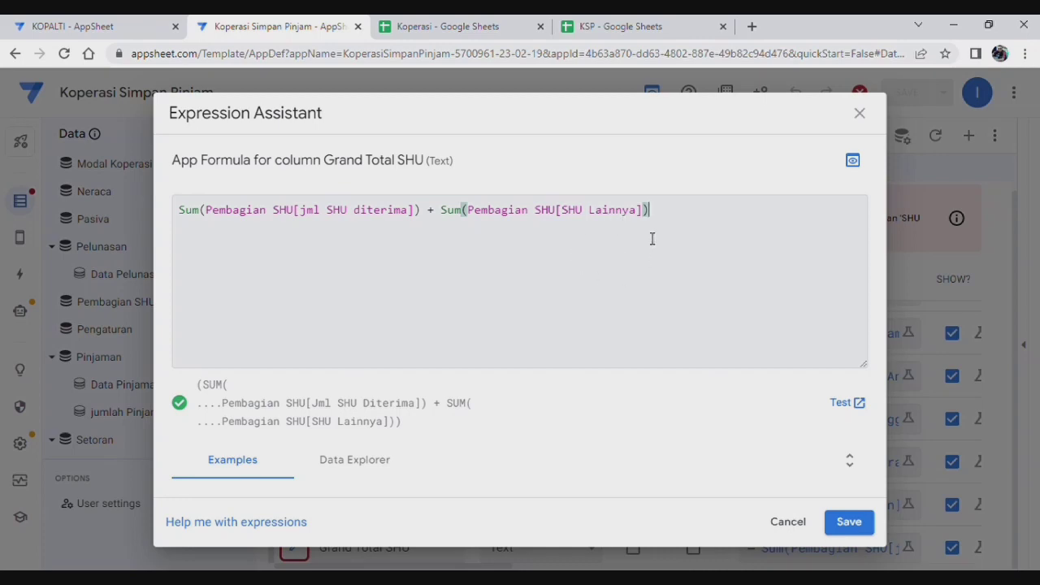
{"action": "left_click", "coordinate": [851, 523]}
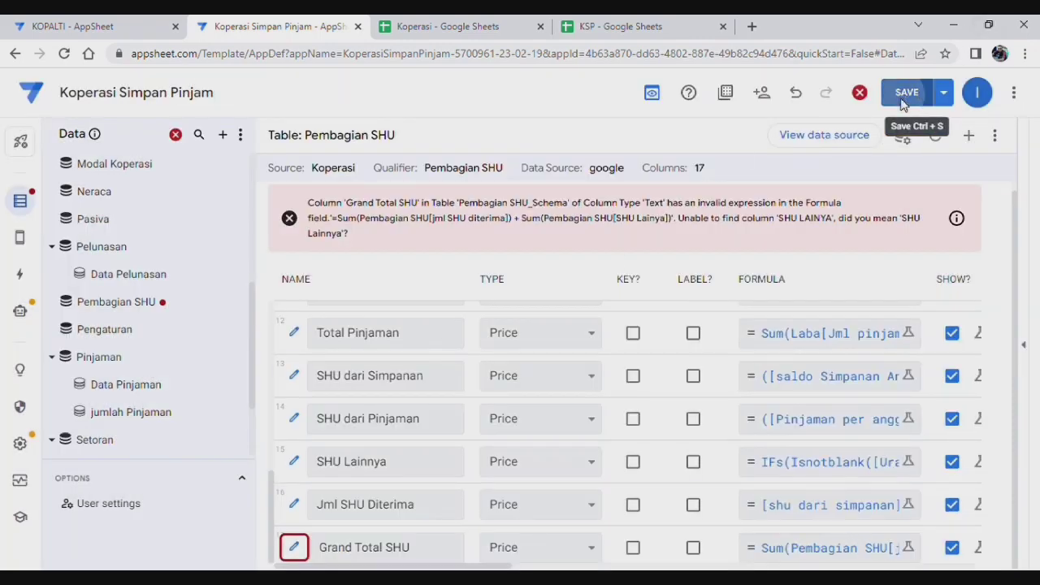
{"action": "left_click", "coordinate": [902, 101]}
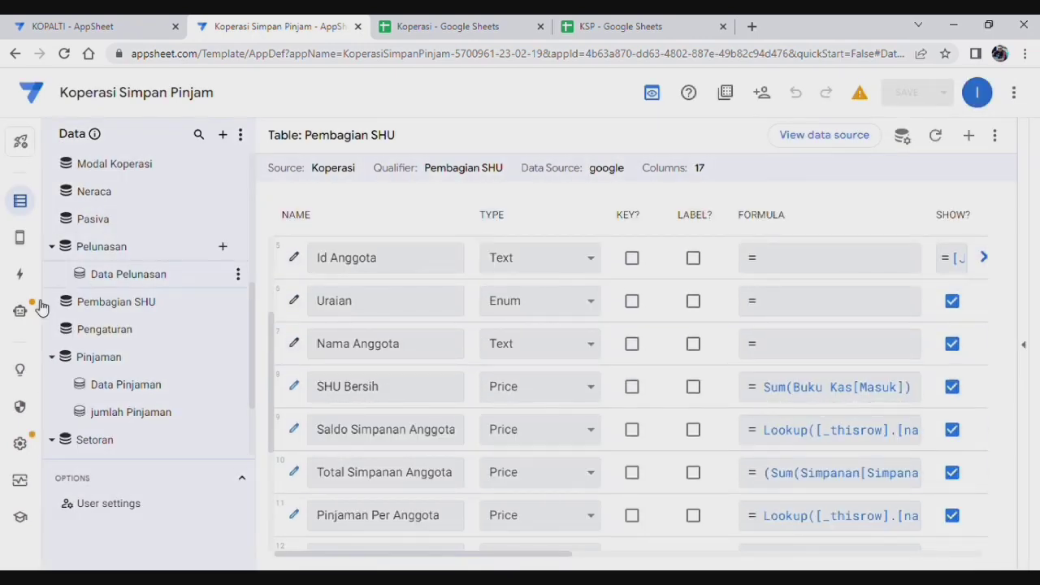
Step: Go to the Views editor and browse the System Generated views list
{"action": "mouse_move", "coordinate": [20, 238]}
{"action": "left_click", "coordinate": [59, 235]}
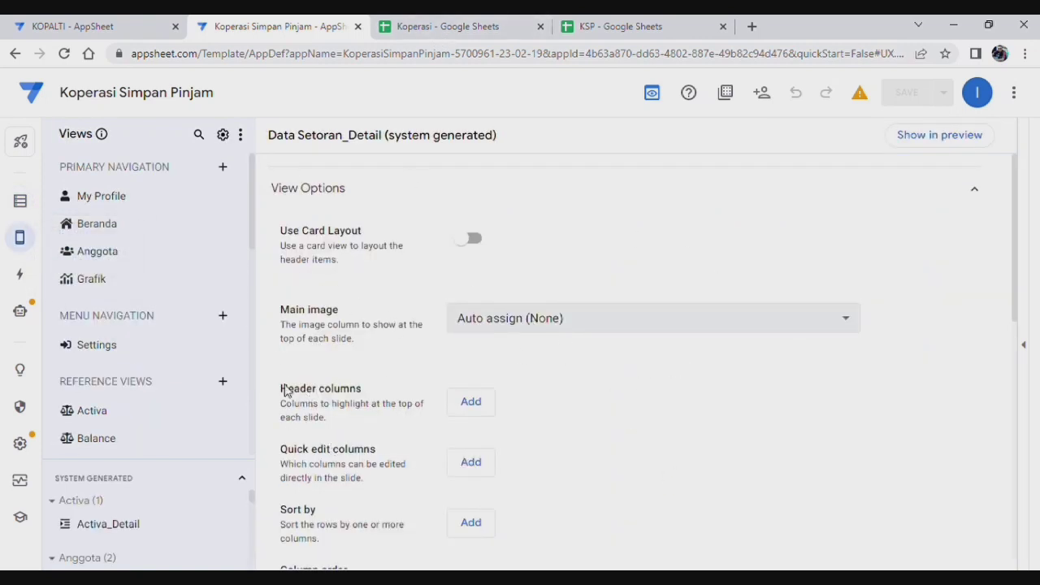
{"action": "scroll", "coordinate": [121, 455], "scroll_direction": "down", "scroll_amount": 1}
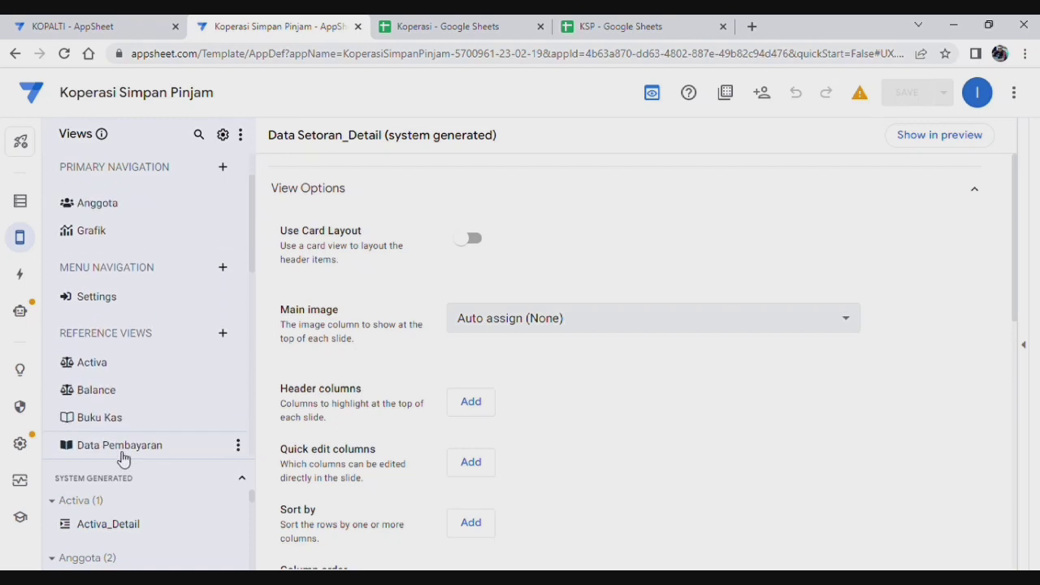
{"action": "scroll", "coordinate": [130, 465], "scroll_direction": "up", "scroll_amount": 1}
{"action": "left_click_drag", "start_coordinate": [149, 461], "coordinate": [154, 415]}
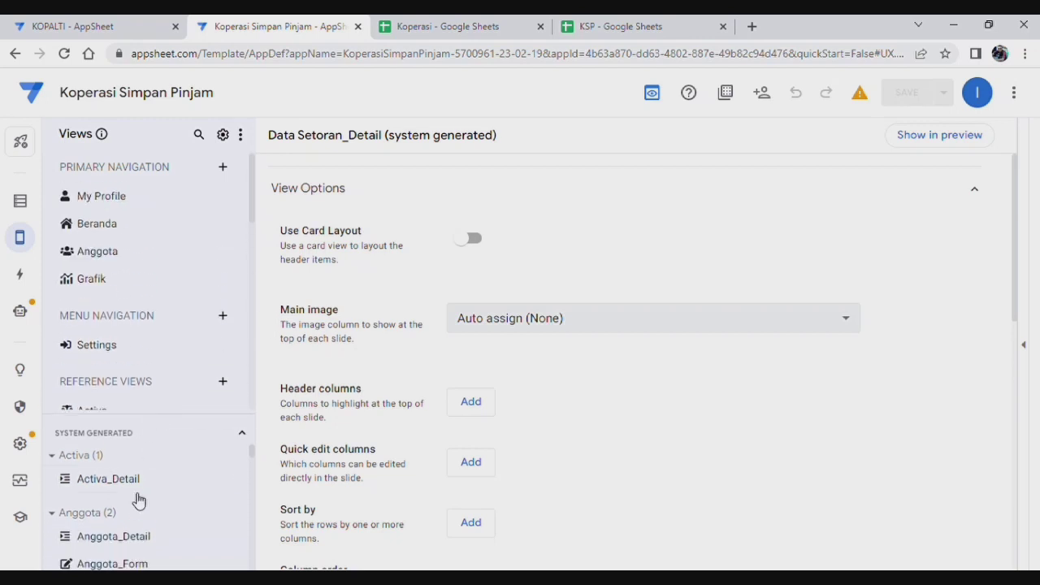
{"action": "scroll", "coordinate": [139, 503], "scroll_direction": "down", "scroll_amount": 3}
{"action": "scroll", "coordinate": [142, 505], "scroll_direction": "down", "scroll_amount": 5}
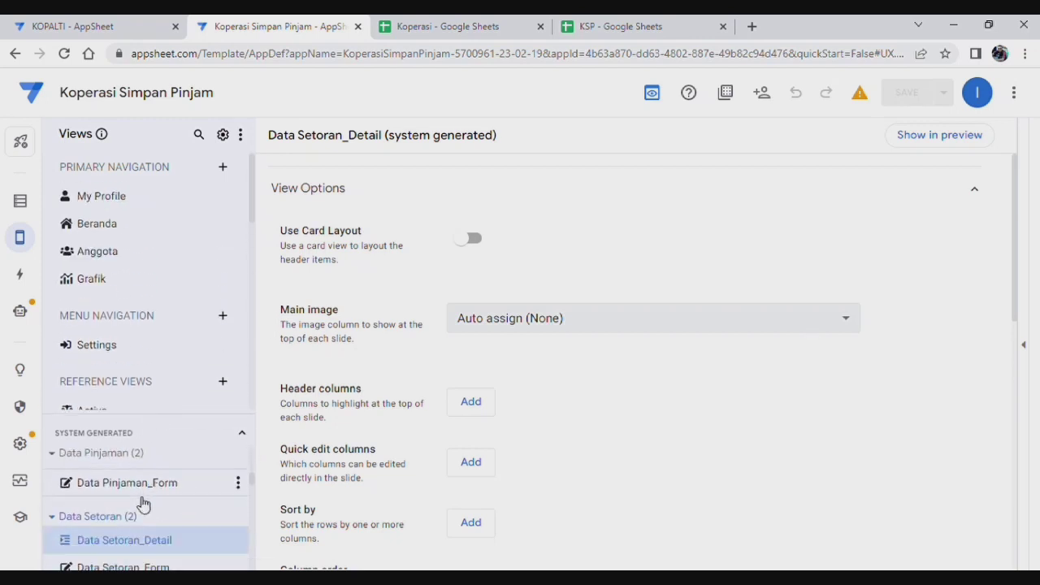
{"action": "scroll", "coordinate": [145, 505], "scroll_direction": "down", "scroll_amount": 6}
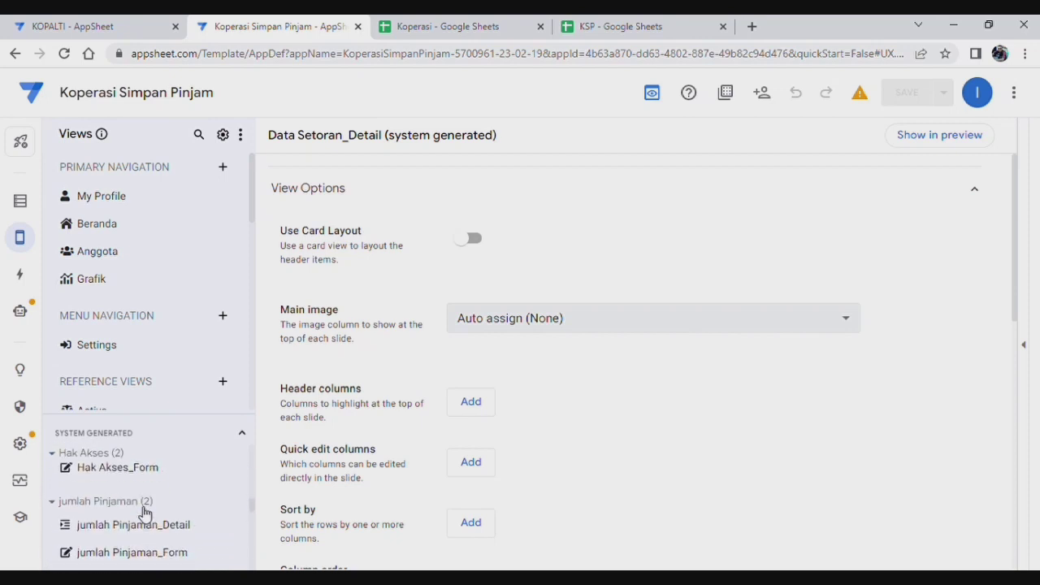
{"action": "scroll", "coordinate": [149, 533], "scroll_direction": "down", "scroll_amount": 3}
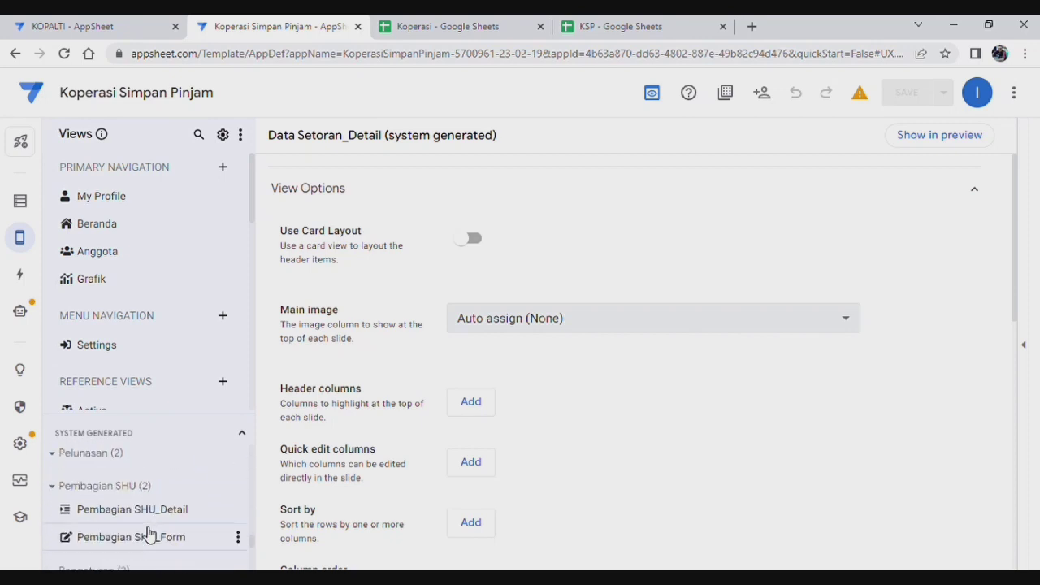
{"action": "scroll", "coordinate": [172, 520], "scroll_direction": "up", "scroll_amount": 3}
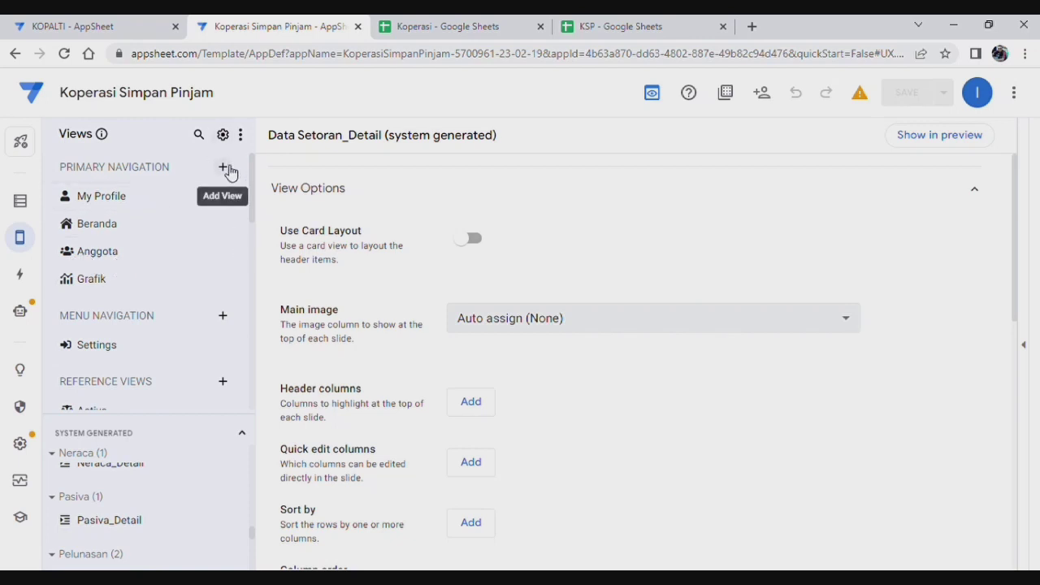
Step: Create a new view named SHU Non Anggota that uses the Pembagian SHU table
{"action": "left_click", "coordinate": [225, 168]}
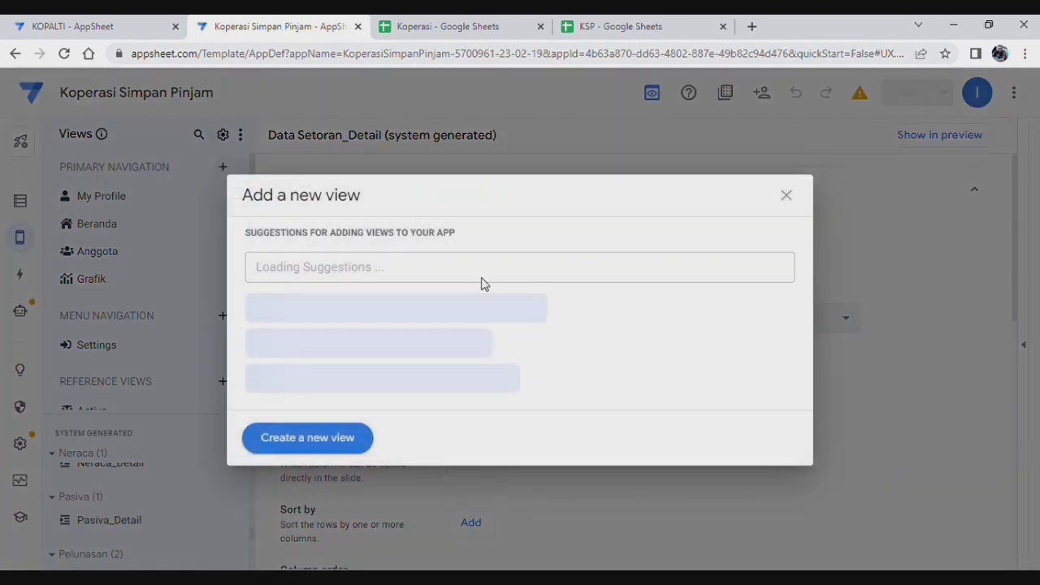
{"action": "left_click", "coordinate": [329, 443]}
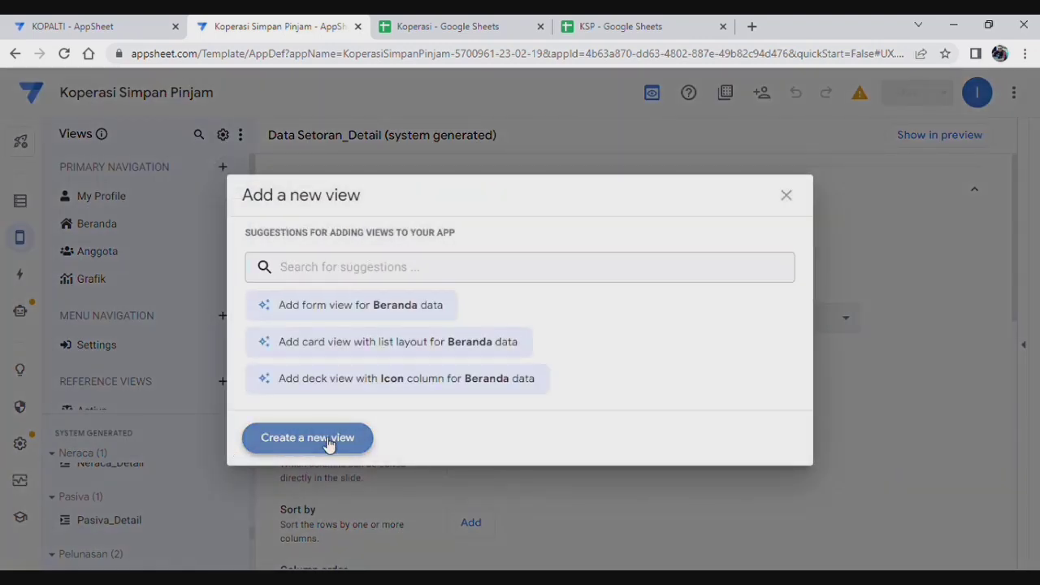
{"action": "left_click", "coordinate": [499, 196]}
{"action": "left_click_drag", "start_coordinate": [499, 196], "coordinate": [374, 178]}
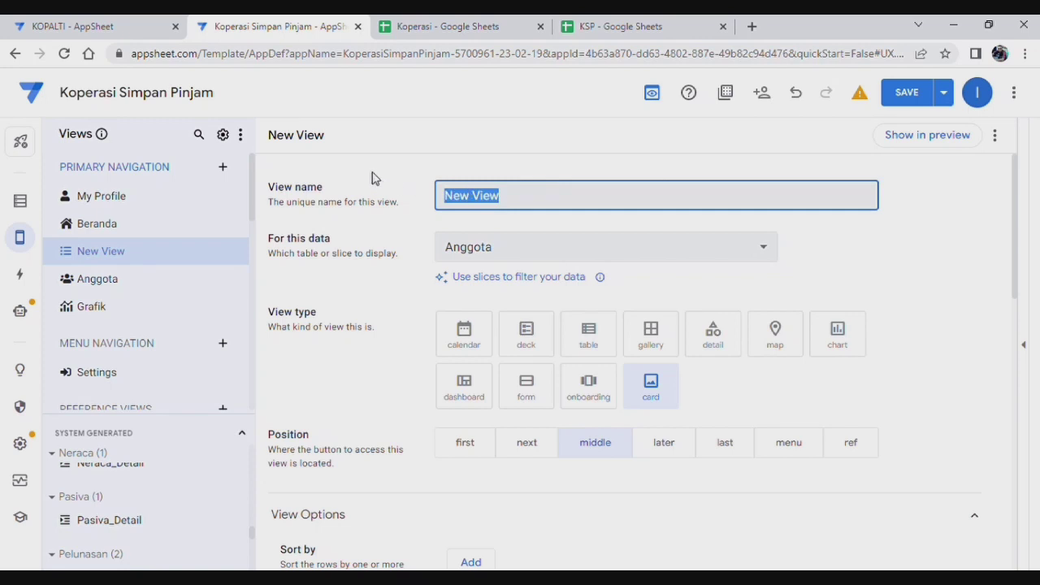
{"action": "type", "text": "SHU Non Anggota"}
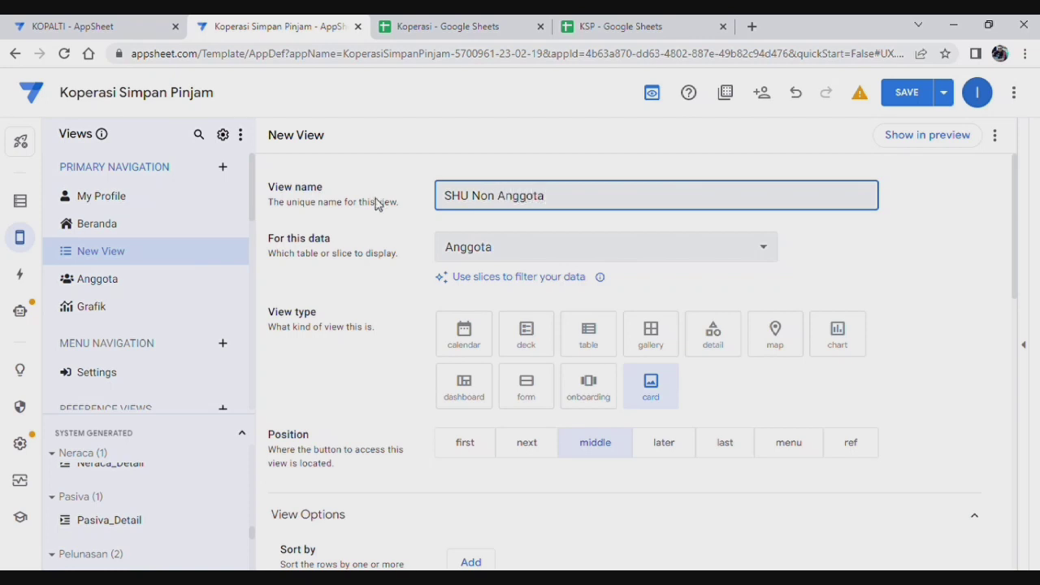
{"action": "left_click", "coordinate": [556, 248]}
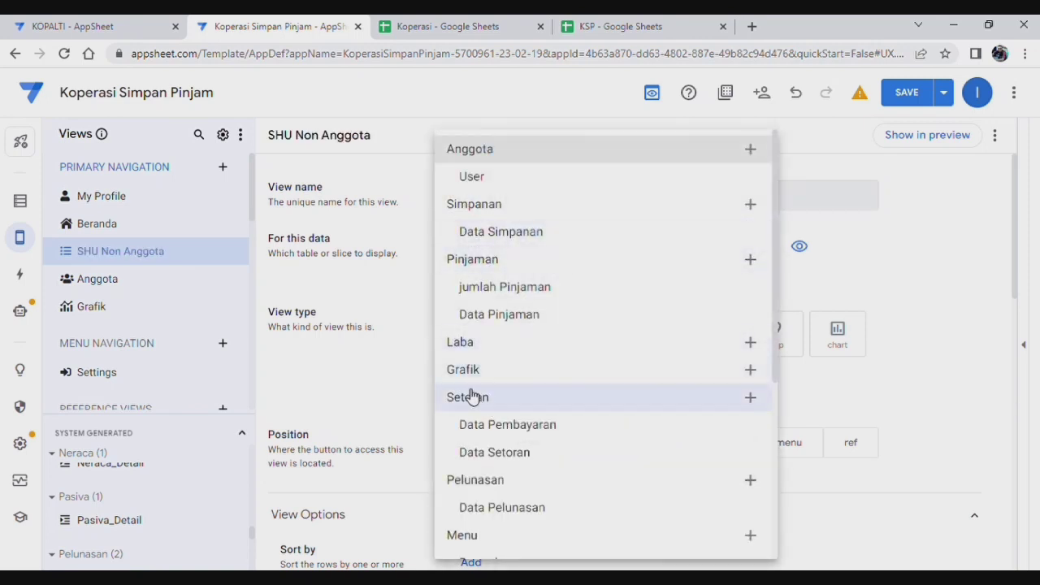
{"action": "scroll", "coordinate": [512, 439], "scroll_direction": "down", "scroll_amount": 1}
{"action": "scroll", "coordinate": [512, 439], "scroll_direction": "down", "scroll_amount": 5}
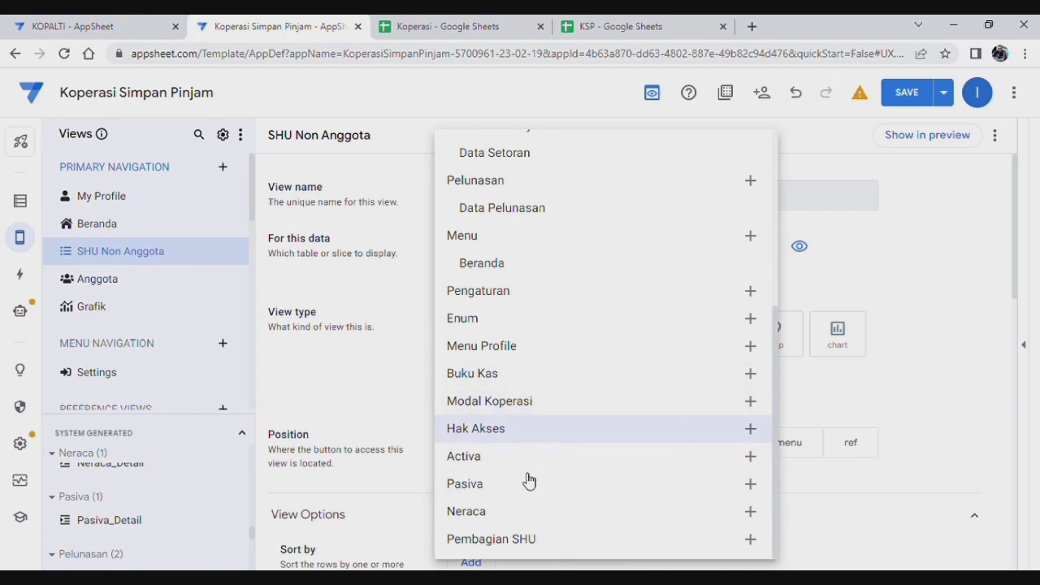
{"action": "left_click", "coordinate": [525, 539]}
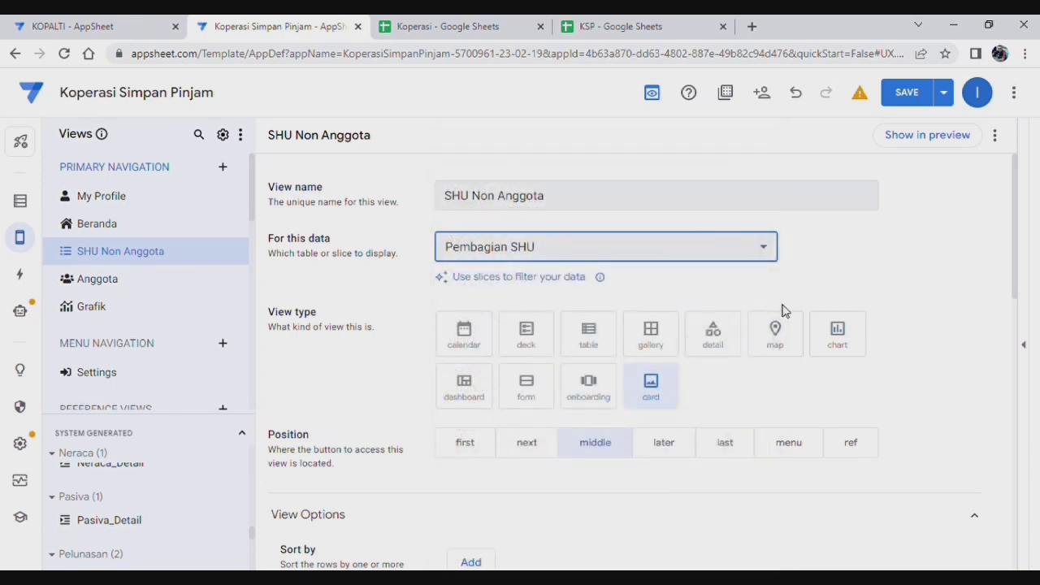
Step: Set the view type to table and add an ascending sort rule
{"action": "scroll", "coordinate": [848, 304], "scroll_direction": "down", "scroll_amount": 1}
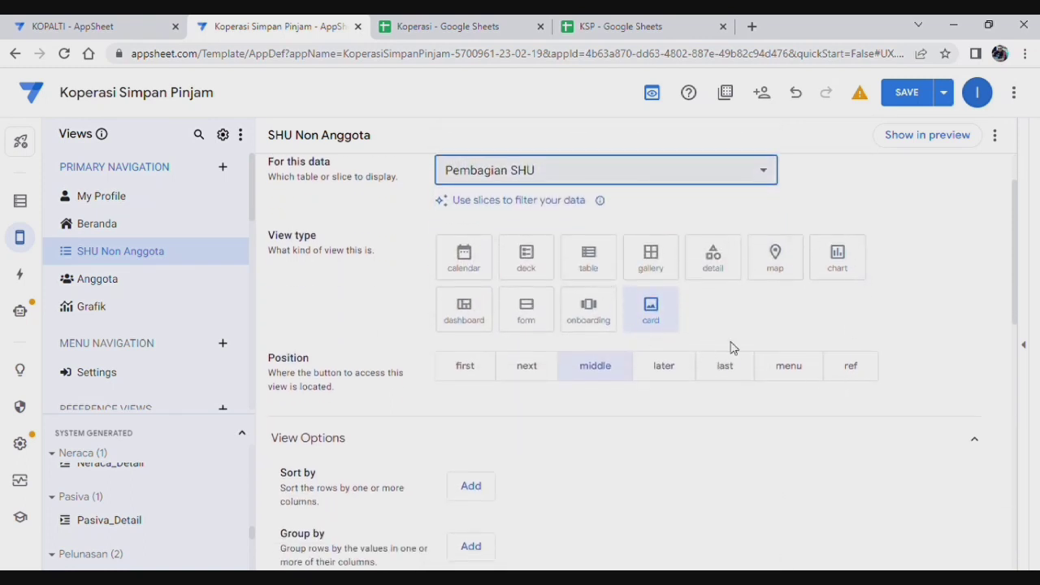
{"action": "left_click", "coordinate": [602, 263]}
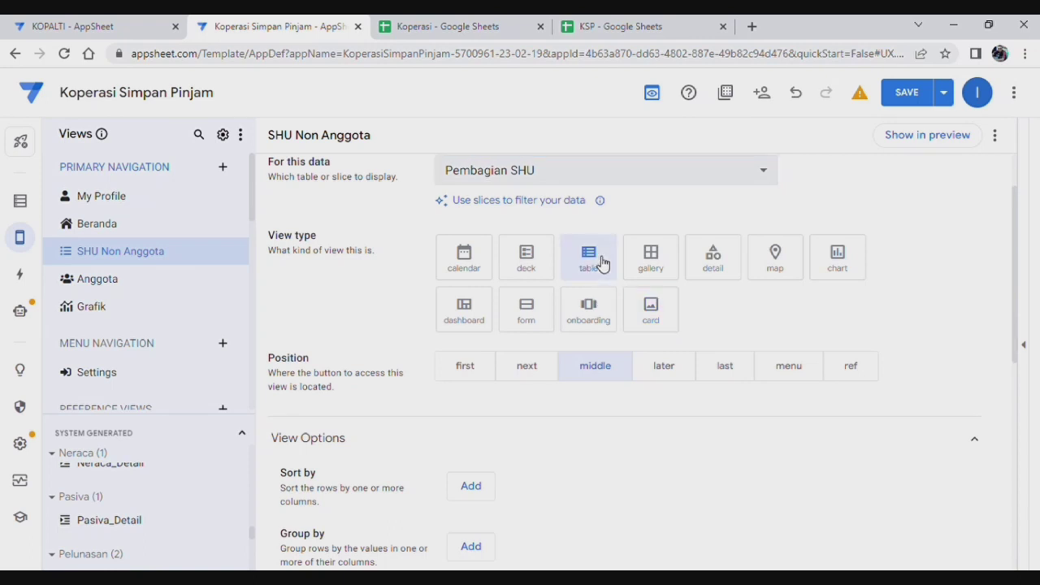
{"action": "scroll", "coordinate": [701, 317], "scroll_direction": "down", "scroll_amount": 2}
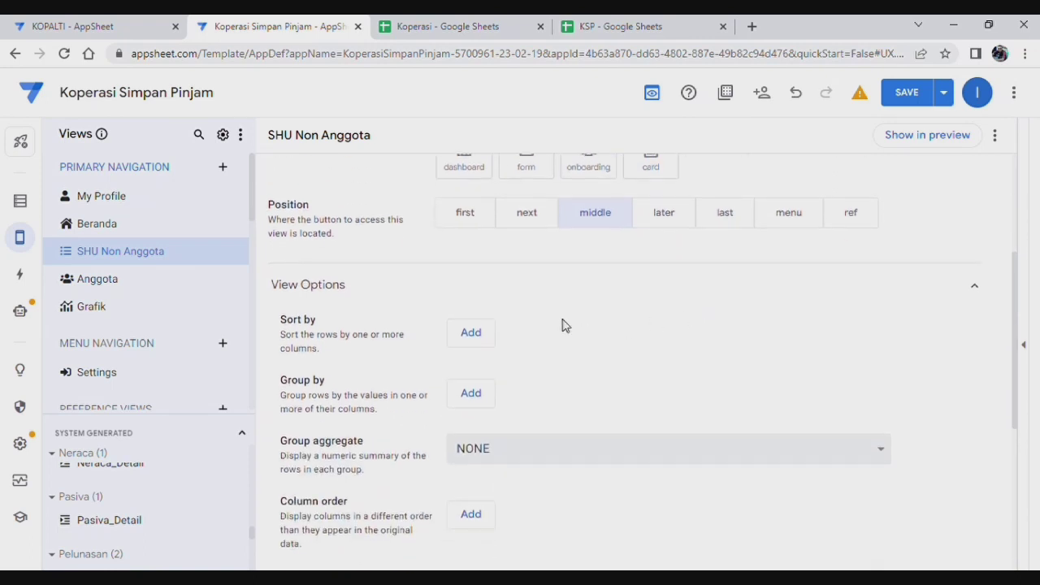
{"action": "scroll", "coordinate": [572, 351], "scroll_direction": "up", "scroll_amount": 1}
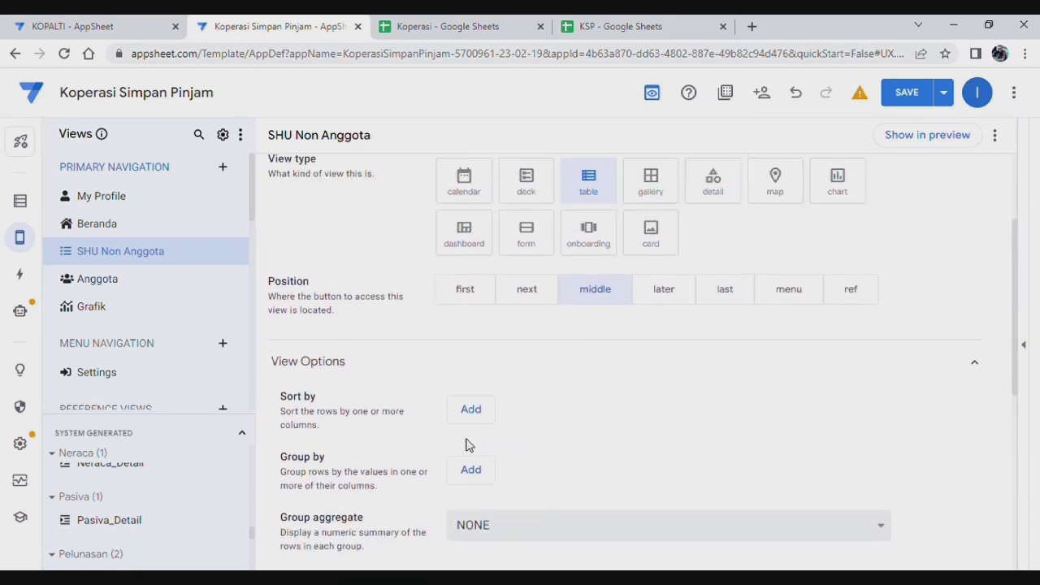
{"action": "scroll", "coordinate": [491, 445], "scroll_direction": "down", "scroll_amount": 1}
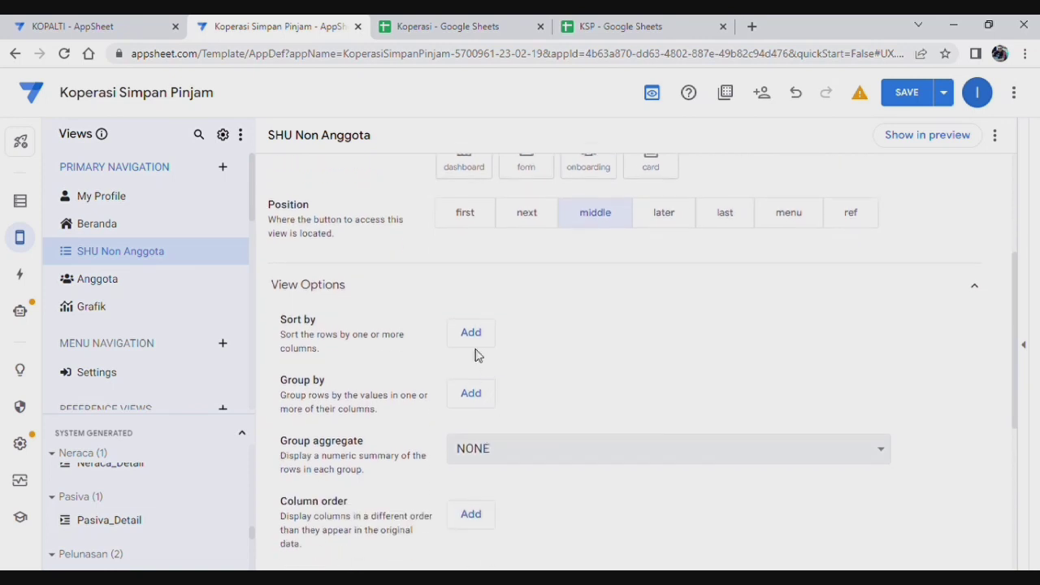
{"action": "left_click", "coordinate": [480, 333]}
{"action": "left_click", "coordinate": [564, 344]}
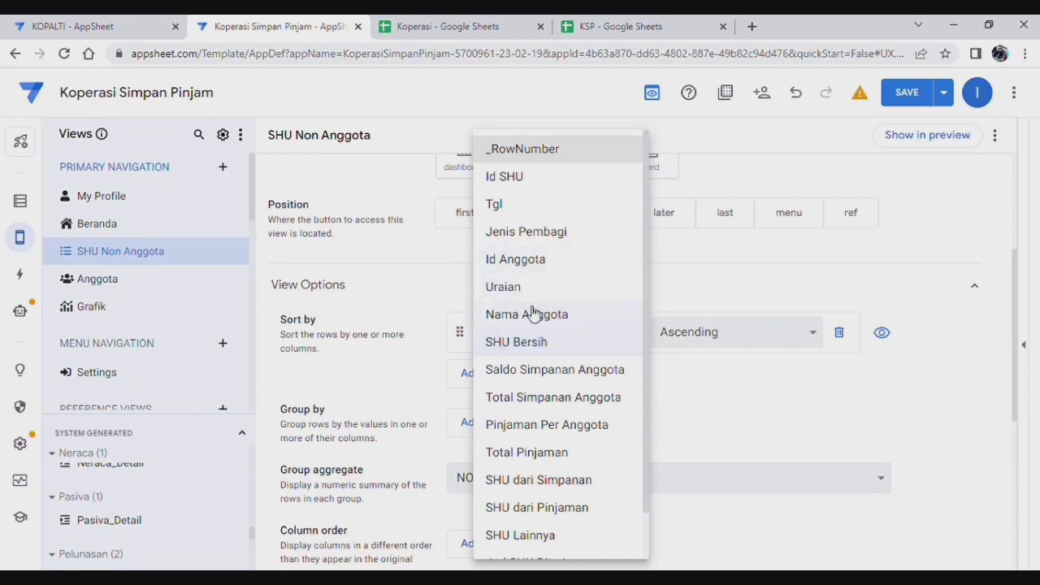
Step: Sort SHU Non Anggota by Uraian, order columns Uraian then SHU Lainnya, and use Narrow width
{"action": "left_click", "coordinate": [504, 287]}
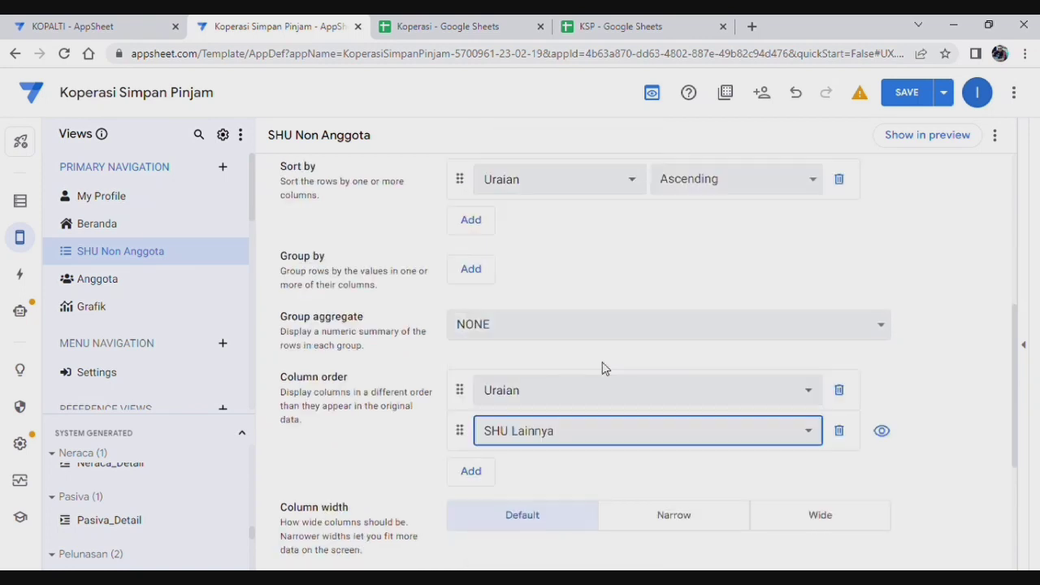
{"action": "scroll", "coordinate": [603, 367], "scroll_direction": "down", "scroll_amount": 2}
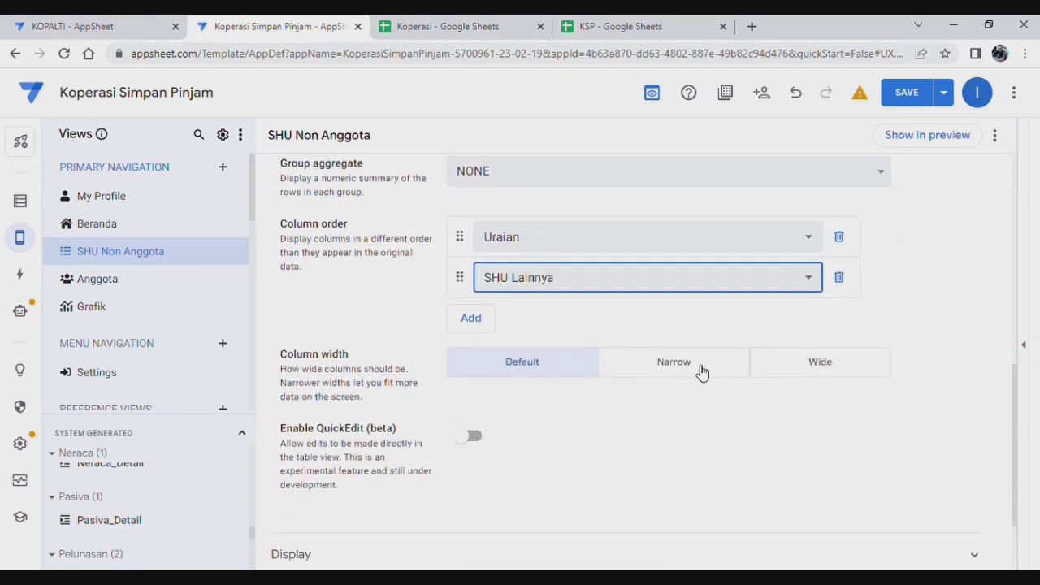
{"action": "left_click", "coordinate": [699, 373]}
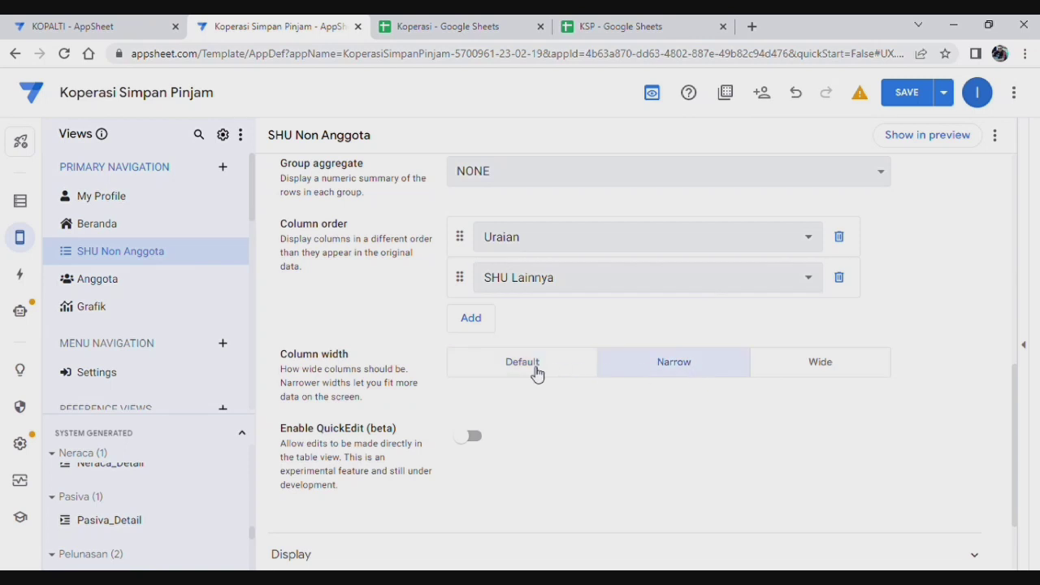
{"action": "left_click", "coordinate": [539, 372]}
{"action": "left_click", "coordinate": [727, 371]}
{"action": "scroll", "coordinate": [652, 446], "scroll_direction": "down", "scroll_amount": 1}
{"action": "scroll", "coordinate": [653, 444], "scroll_direction": "up", "scroll_amount": 2}
{"action": "scroll", "coordinate": [652, 447], "scroll_direction": "down", "scroll_amount": 2}
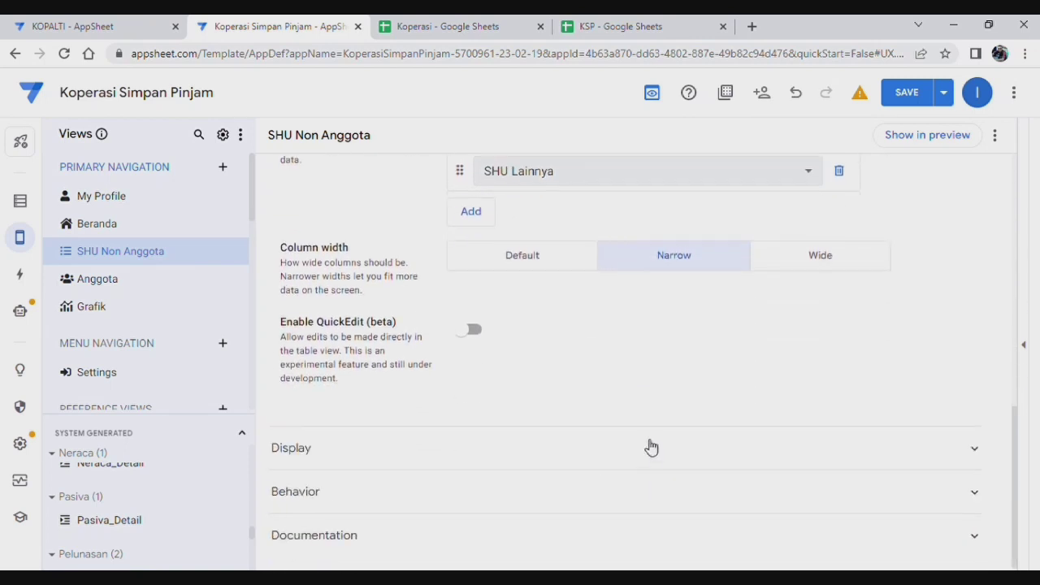
{"action": "left_click", "coordinate": [609, 453]}
{"action": "scroll", "coordinate": [691, 381], "scroll_direction": "down", "scroll_amount": 3}
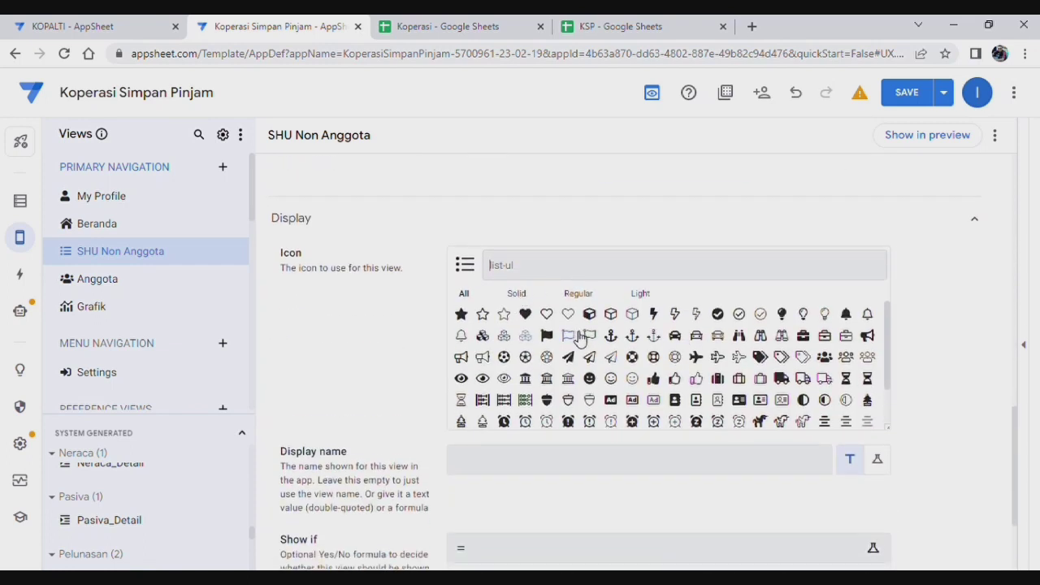
Step: Search 'money' in the icon picker and assign the money icon to SHU Non Anggota
{"action": "type", "text": "l"}
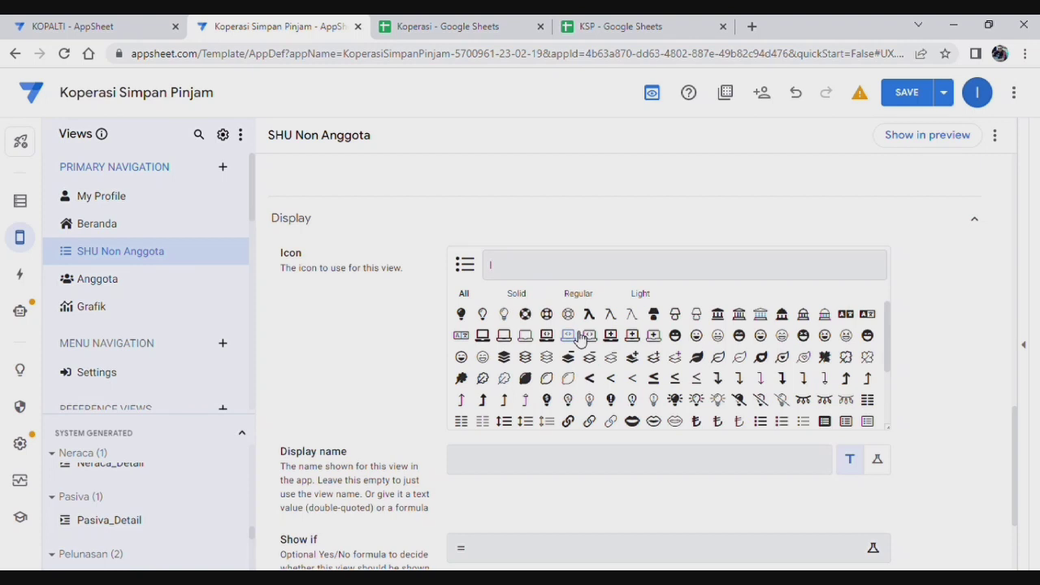
{"action": "key", "text": "BackSpace"}
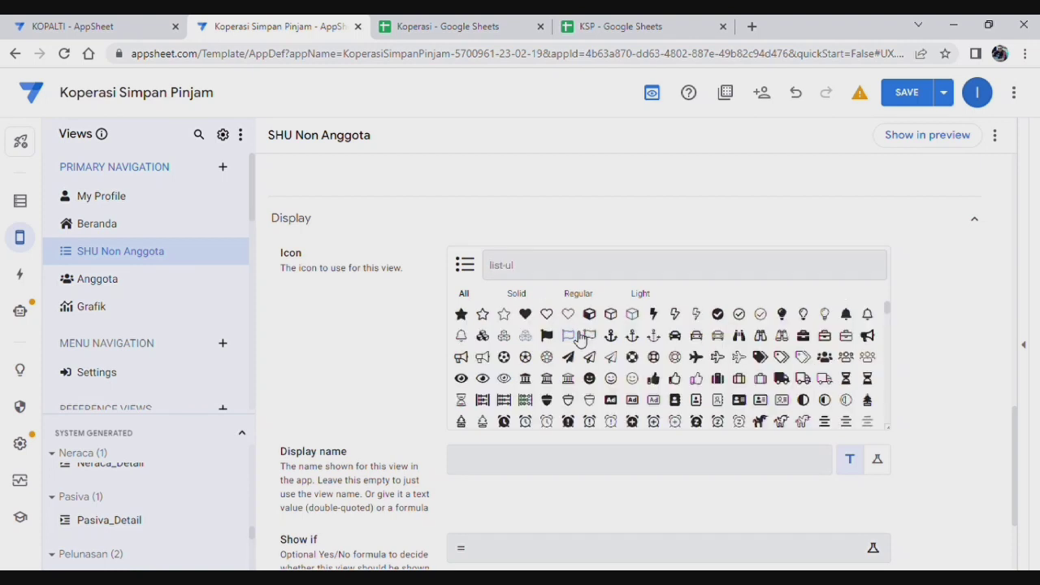
{"action": "type", "text": "money"}
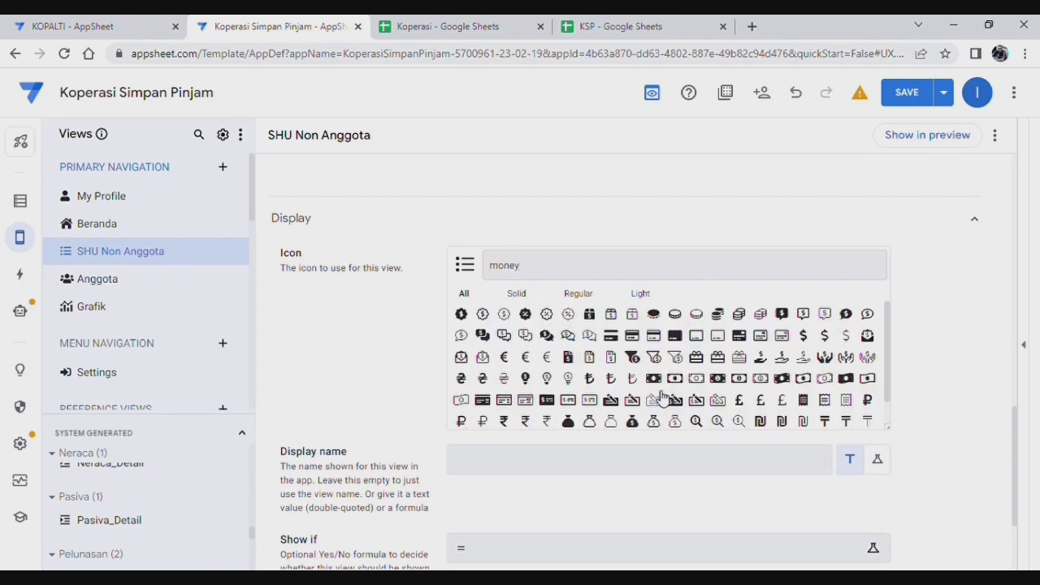
{"action": "left_click", "coordinate": [462, 315]}
{"action": "scroll", "coordinate": [375, 373], "scroll_direction": "down", "scroll_amount": 2}
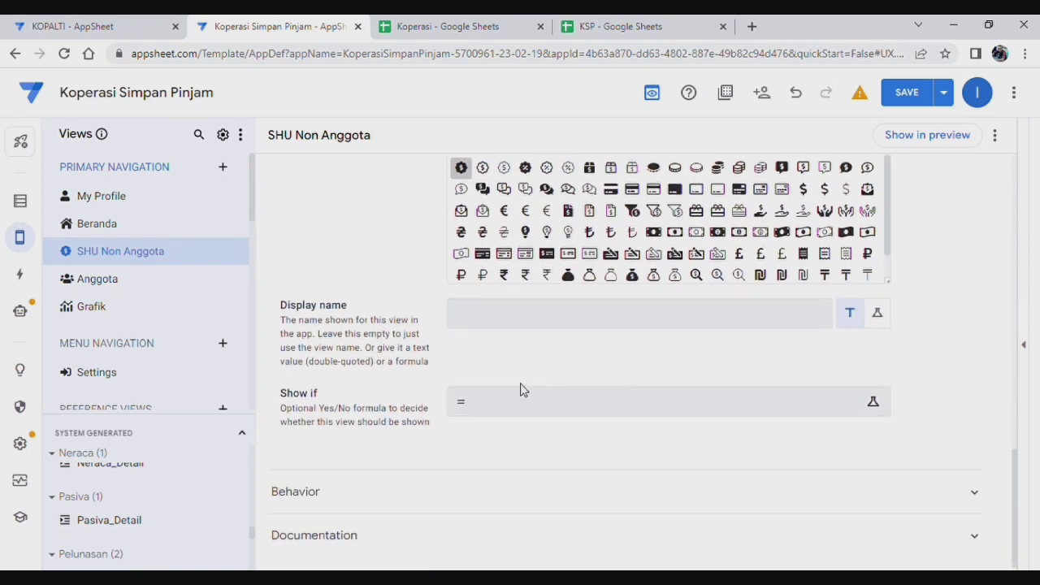
{"action": "scroll", "coordinate": [599, 412], "scroll_direction": "up", "scroll_amount": 7}
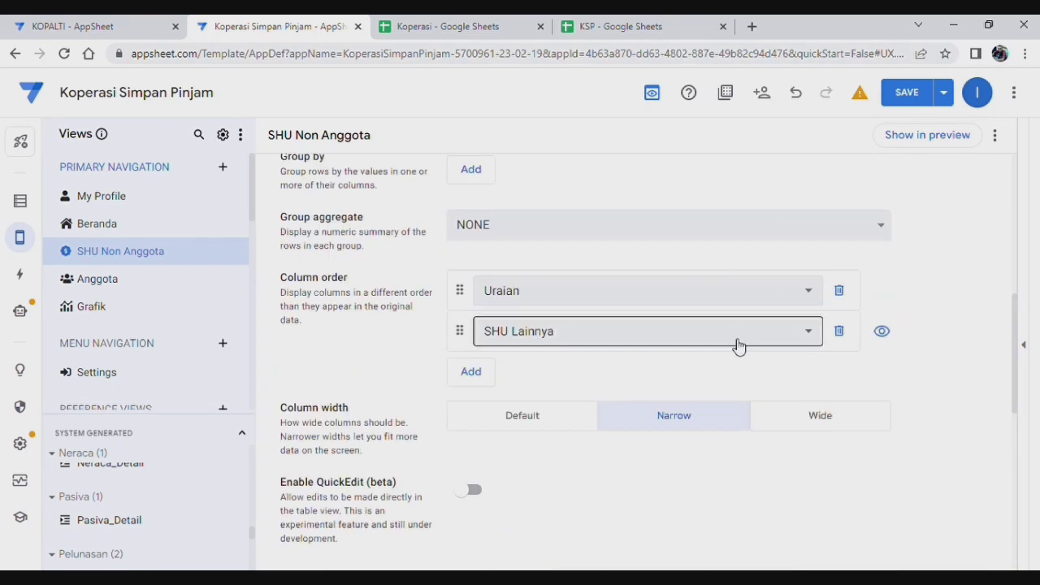
{"action": "scroll", "coordinate": [740, 342], "scroll_direction": "up", "scroll_amount": 6}
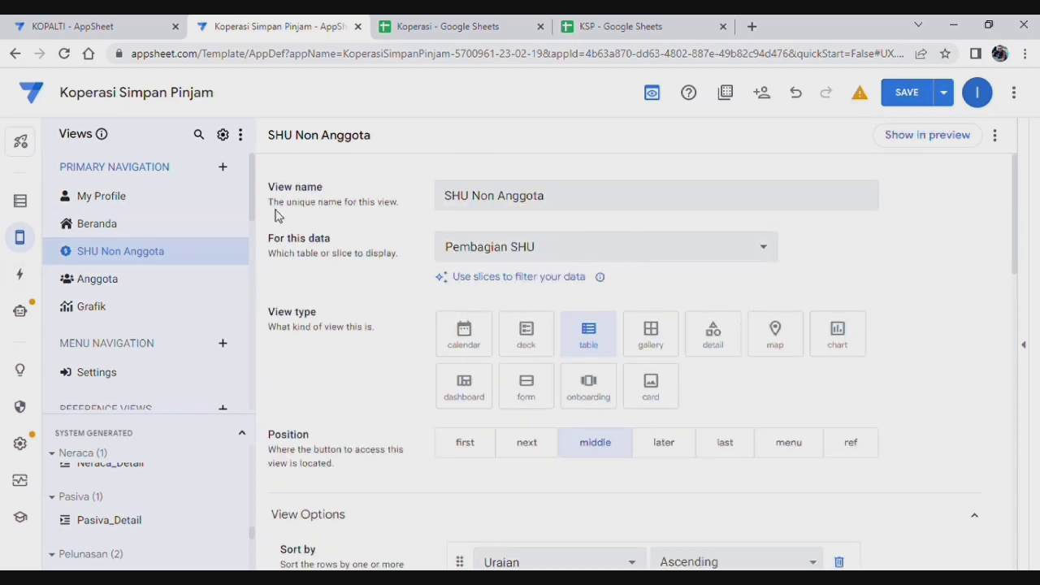
Step: Create a new view named SHU Anggota that uses the Pembagian SHU data
{"action": "left_click", "coordinate": [224, 171]}
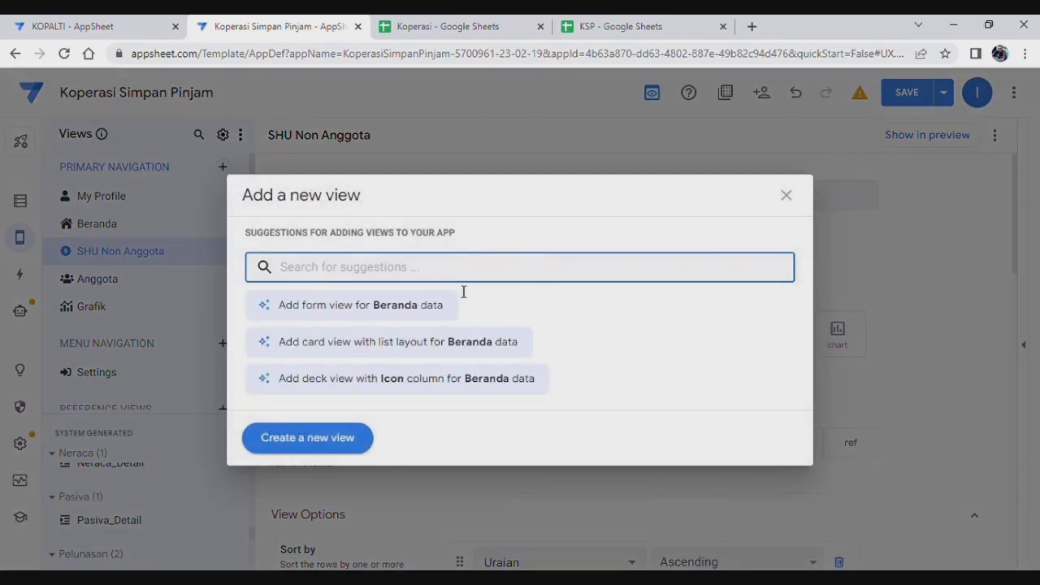
{"action": "left_click", "coordinate": [343, 449]}
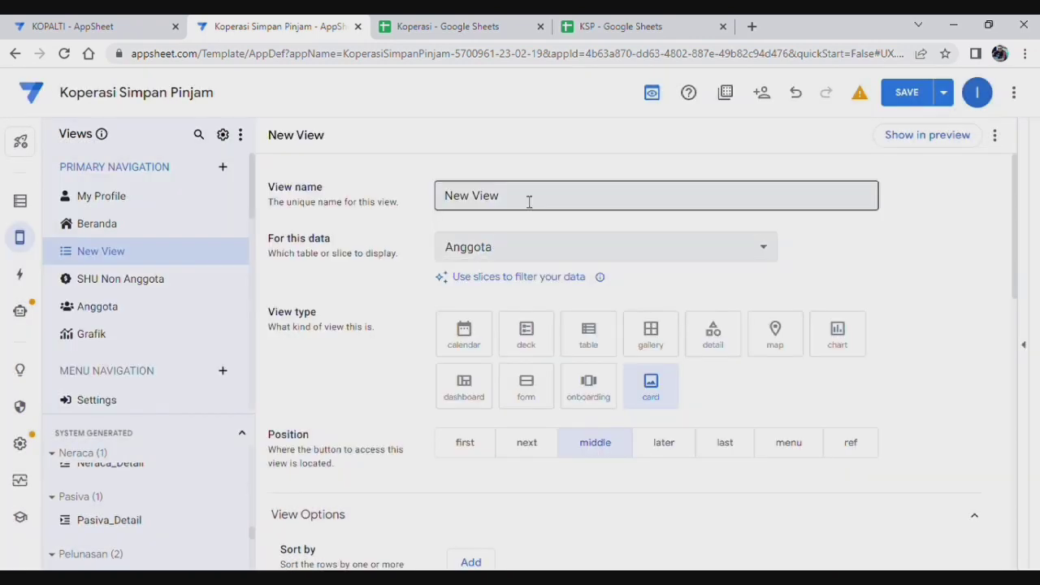
{"action": "left_click_drag", "start_coordinate": [530, 202], "coordinate": [363, 201]}
{"action": "type", "text": "S"}
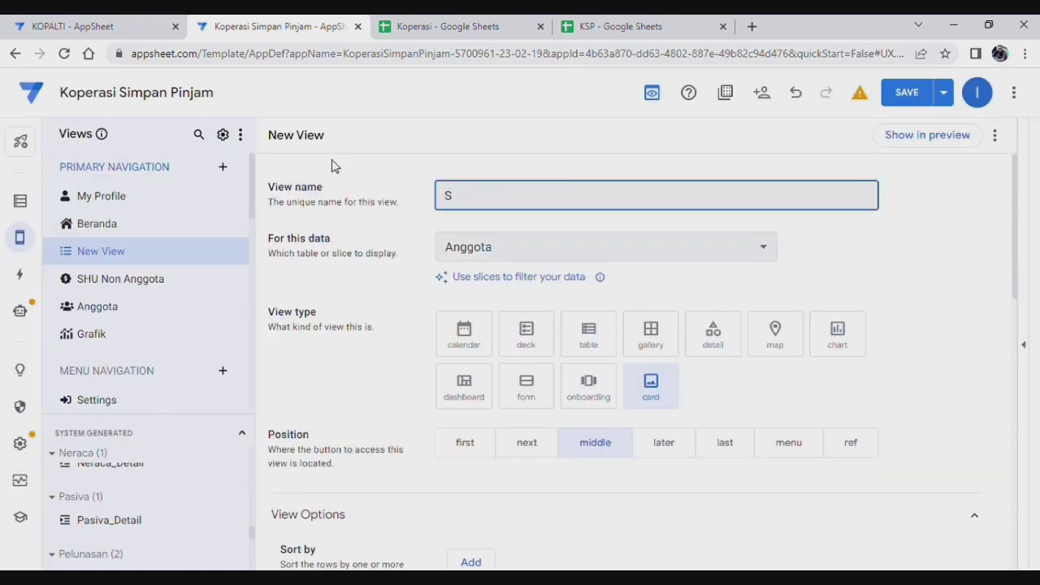
{"action": "type", "text": "HU Anggota"}
{"action": "left_click", "coordinate": [604, 242]}
{"action": "scroll", "coordinate": [560, 517], "scroll_direction": "down", "scroll_amount": 4}
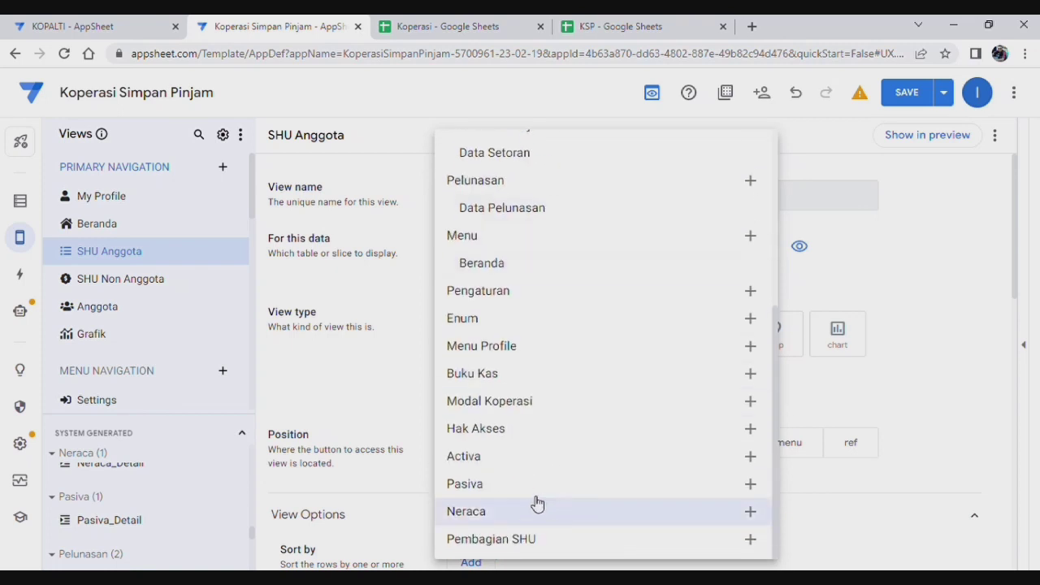
{"action": "key", "text": "Escape"}
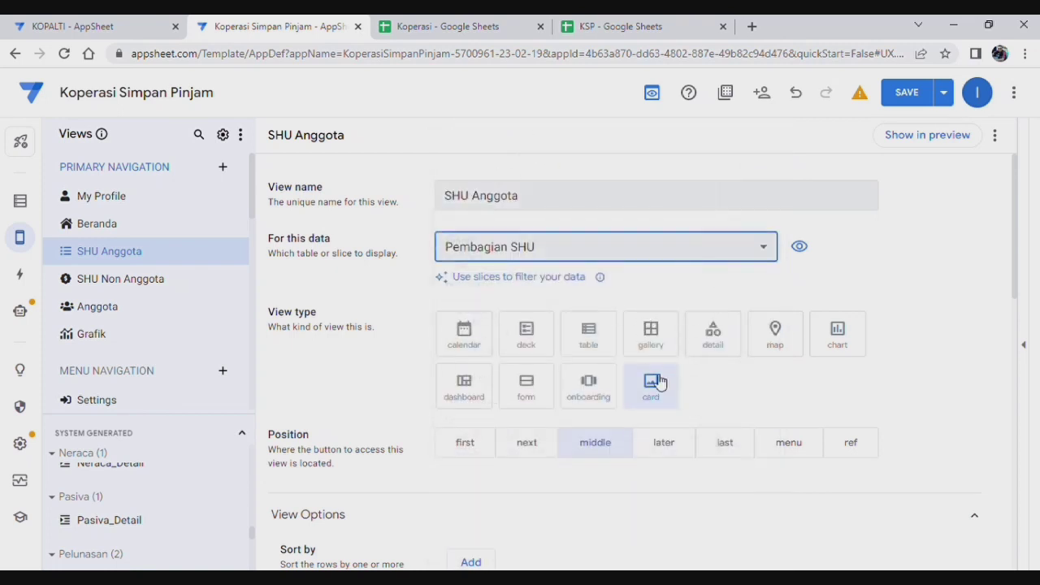
Step: Make SHU Anggota a table view sorted ascending by Nama Anggota
{"action": "left_click", "coordinate": [602, 340]}
{"action": "scroll", "coordinate": [797, 395], "scroll_direction": "down", "scroll_amount": 3}
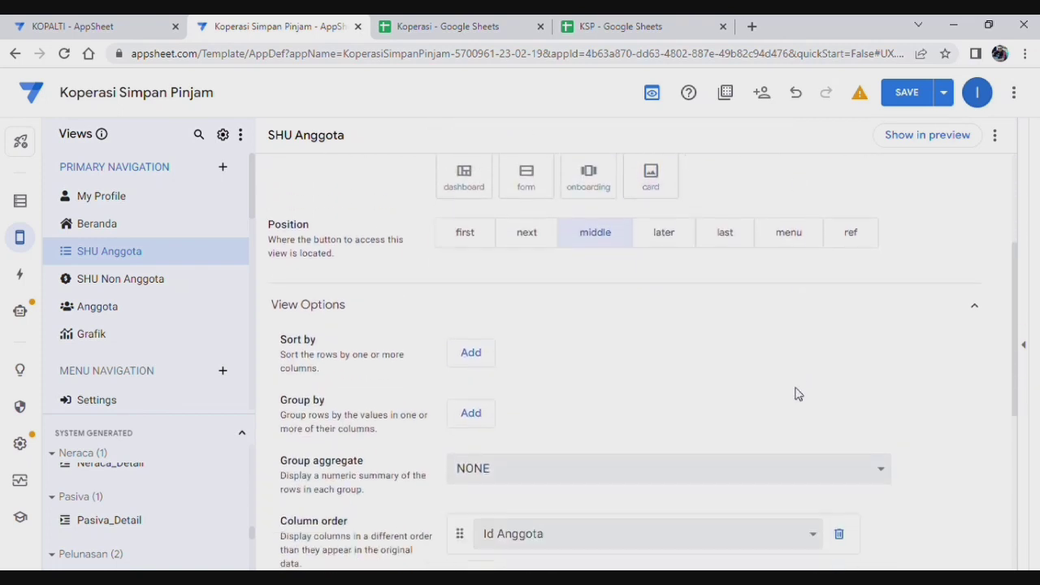
{"action": "scroll", "coordinate": [734, 379], "scroll_direction": "up", "scroll_amount": 3}
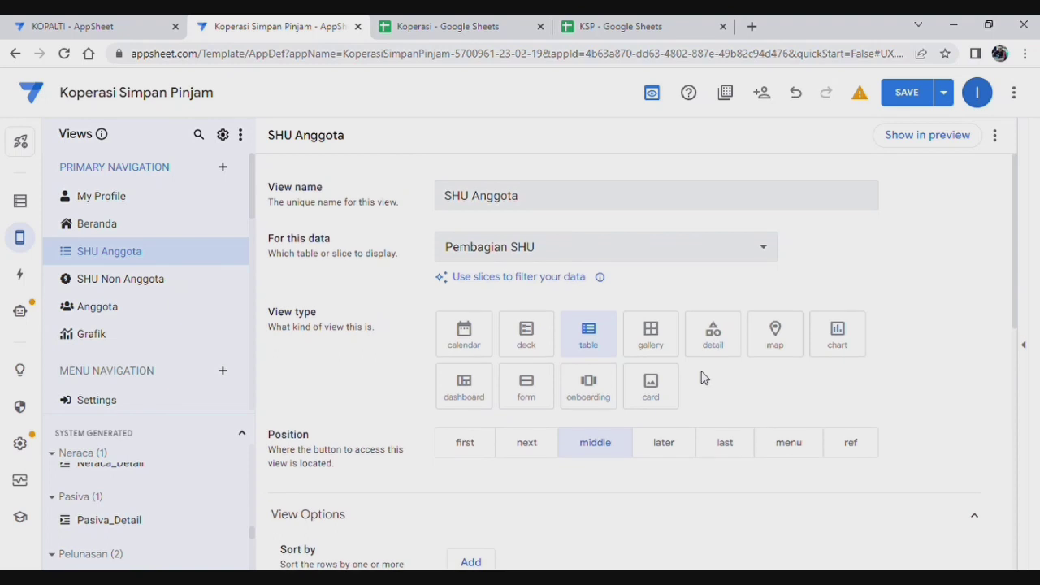
{"action": "scroll", "coordinate": [703, 378], "scroll_direction": "down", "scroll_amount": 4}
{"action": "scroll", "coordinate": [701, 377], "scroll_direction": "up", "scroll_amount": 1}
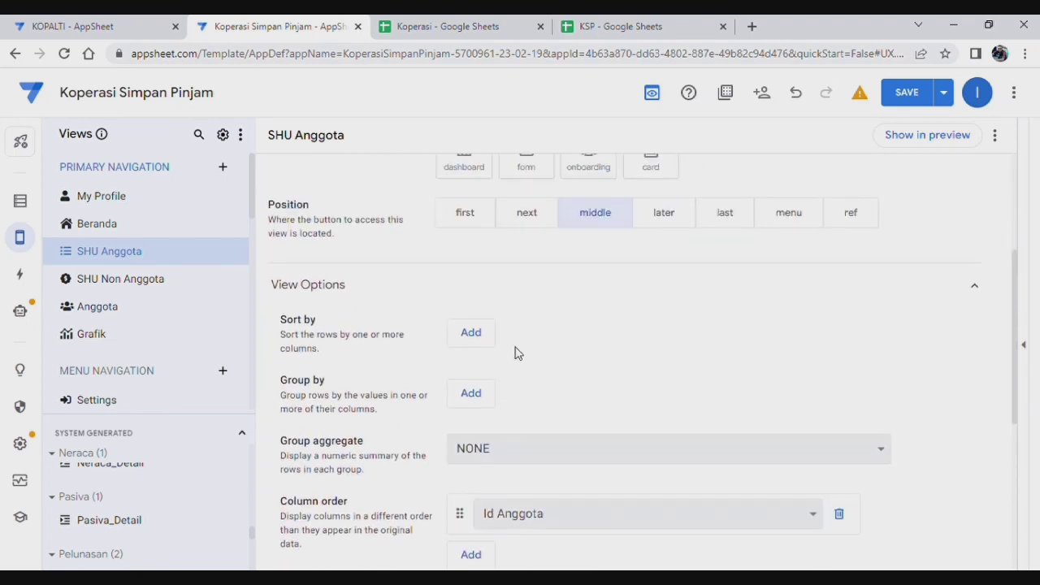
{"action": "left_click", "coordinate": [473, 334]}
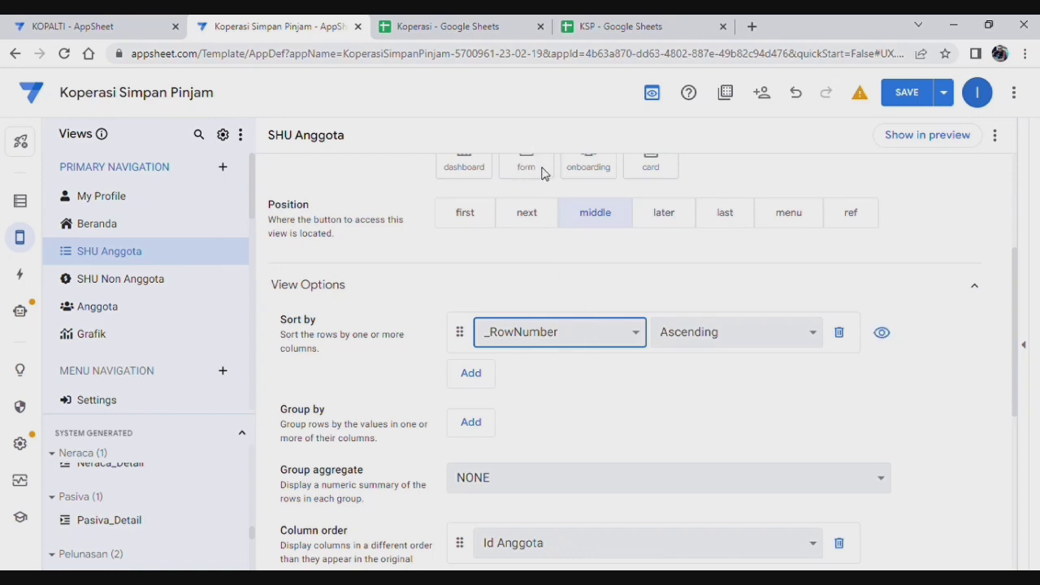
{"action": "scroll", "coordinate": [627, 387], "scroll_direction": "up", "scroll_amount": 3}
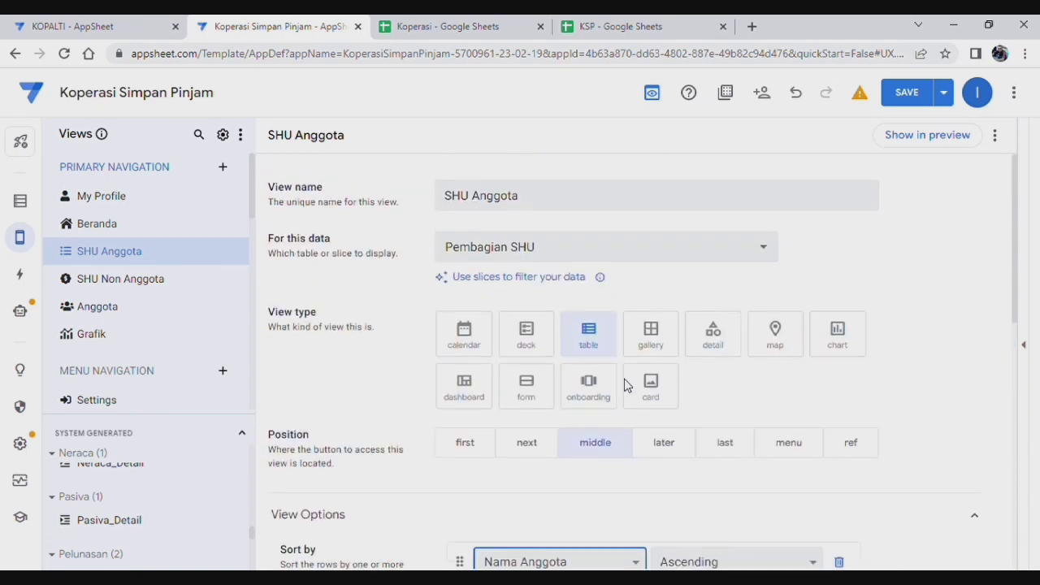
Step: Check the SHU Non Anggota view's settings, then return to the SHU Anggota view
{"action": "left_click", "coordinate": [138, 282]}
{"action": "scroll", "coordinate": [521, 368], "scroll_direction": "down", "scroll_amount": 3}
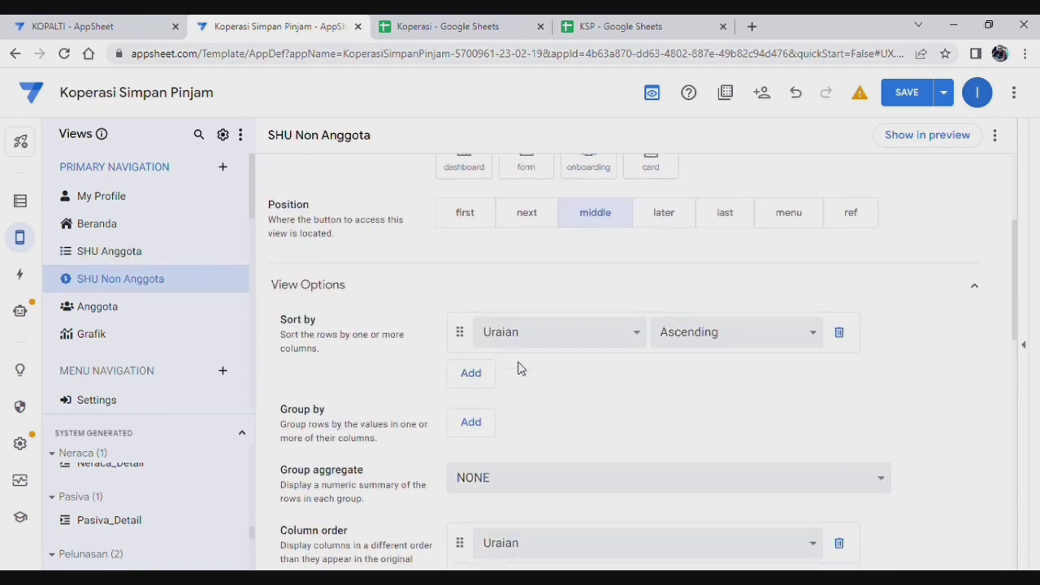
{"action": "left_click", "coordinate": [133, 253]}
{"action": "scroll", "coordinate": [672, 372], "scroll_direction": "down", "scroll_amount": 2}
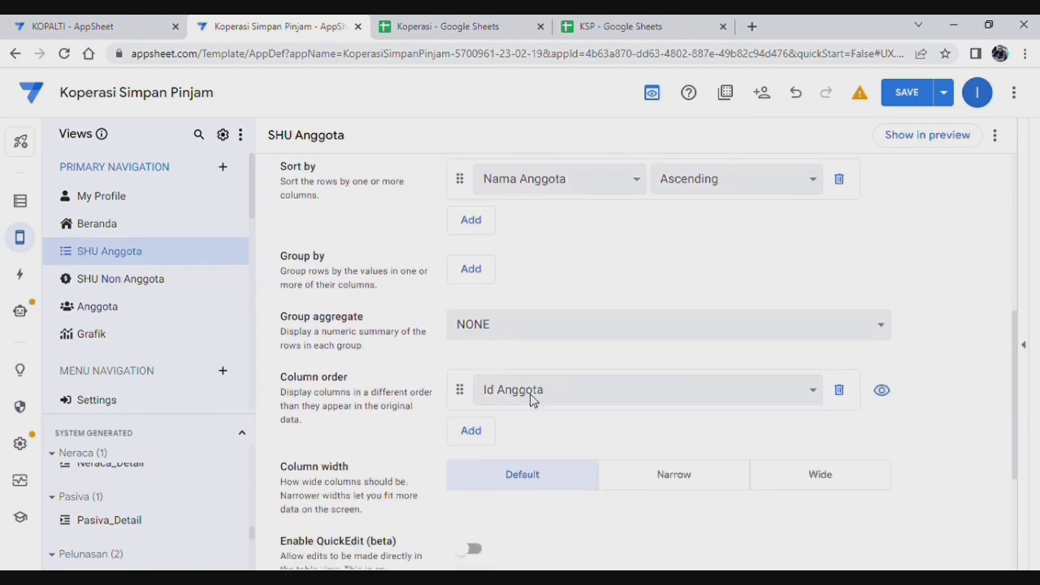
Step: Set SHU Anggota's column order to Nama Anggota, Jml SHU Diterima, then all other columns
{"action": "left_click", "coordinate": [728, 406]}
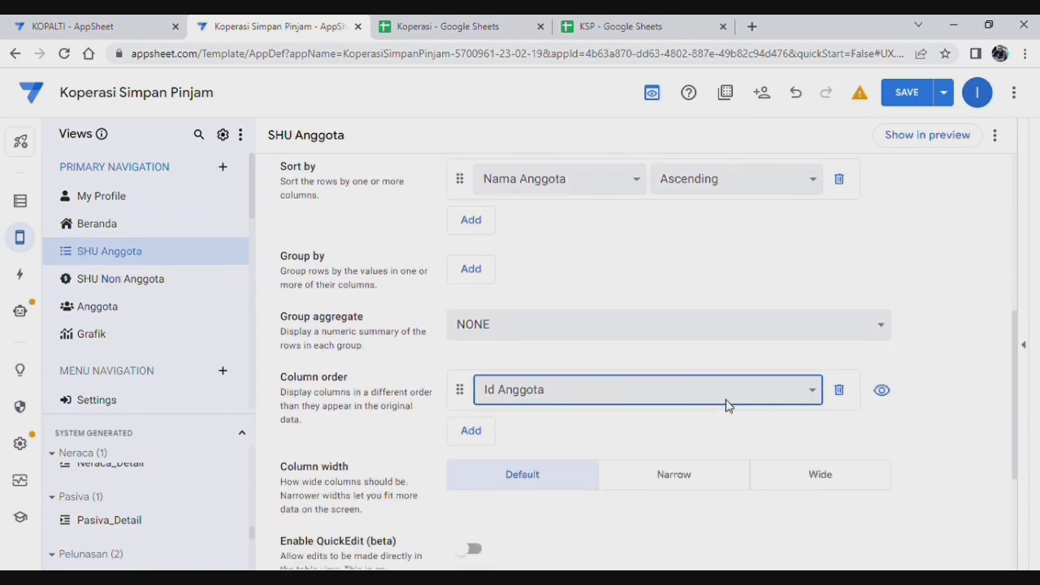
{"action": "left_click", "coordinate": [543, 217]}
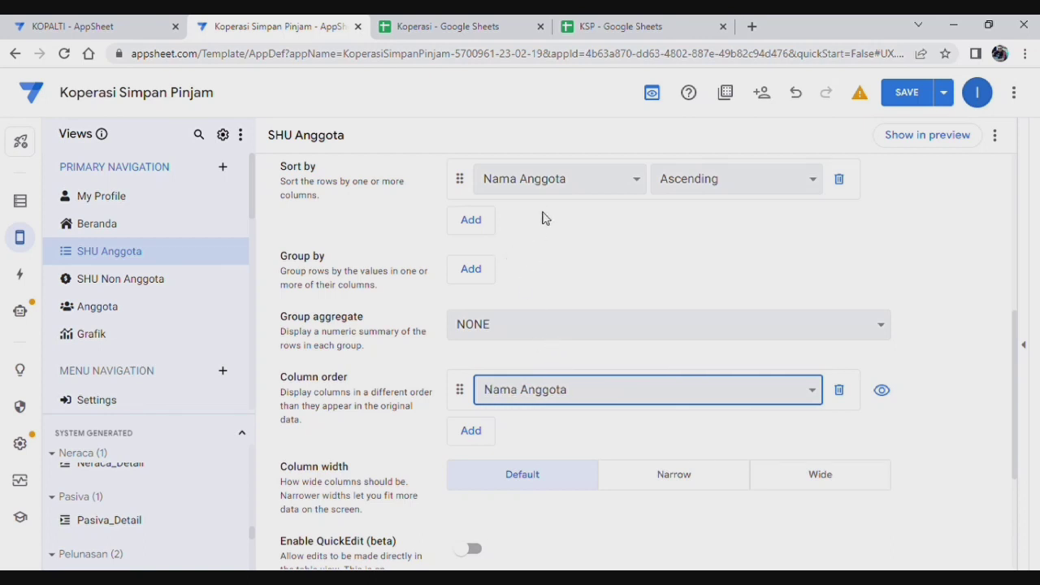
{"action": "left_click", "coordinate": [482, 436]}
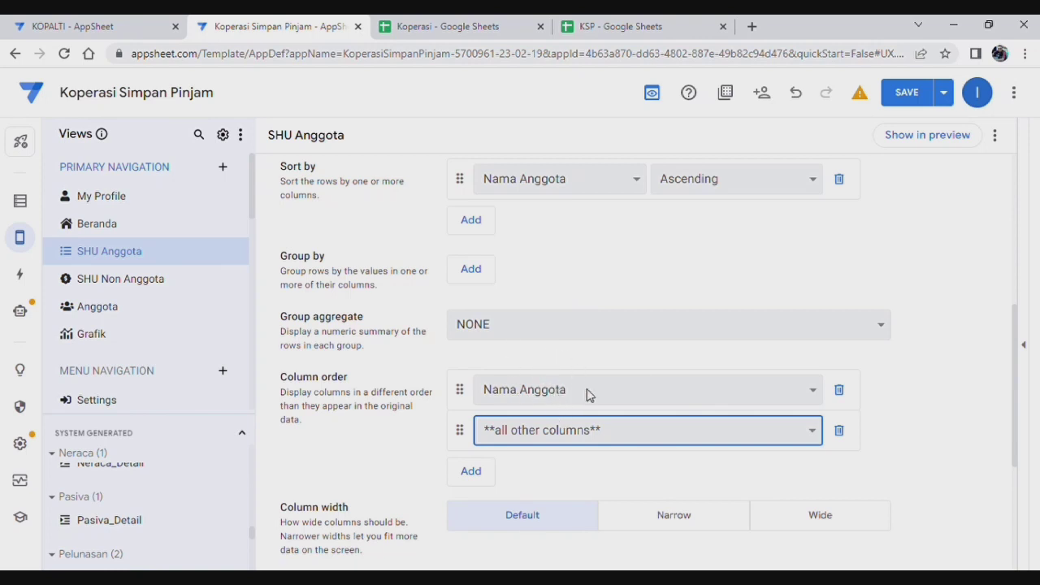
{"action": "left_click", "coordinate": [594, 394]}
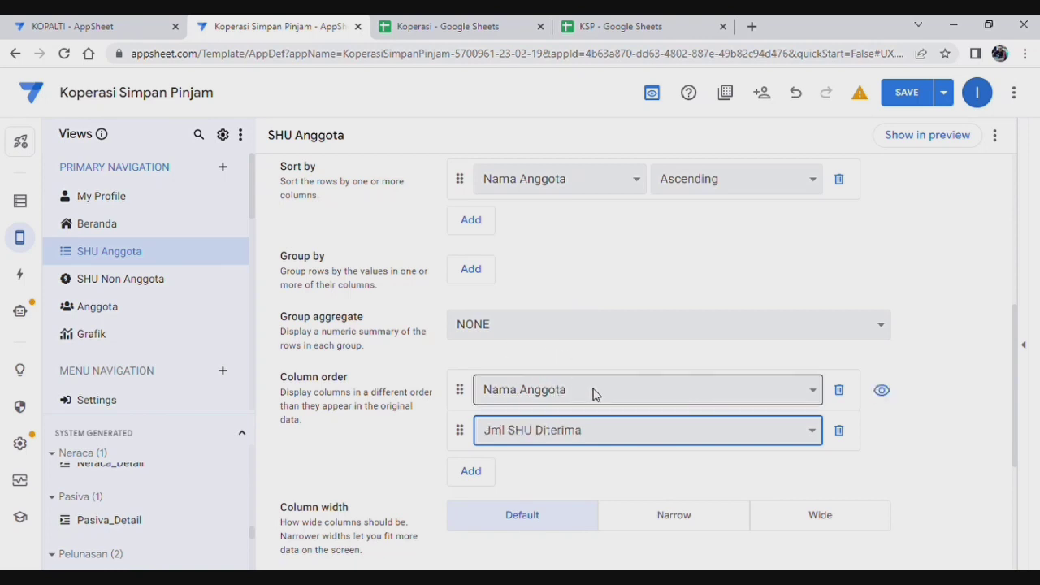
{"action": "scroll", "coordinate": [759, 288], "scroll_direction": "down", "scroll_amount": 1}
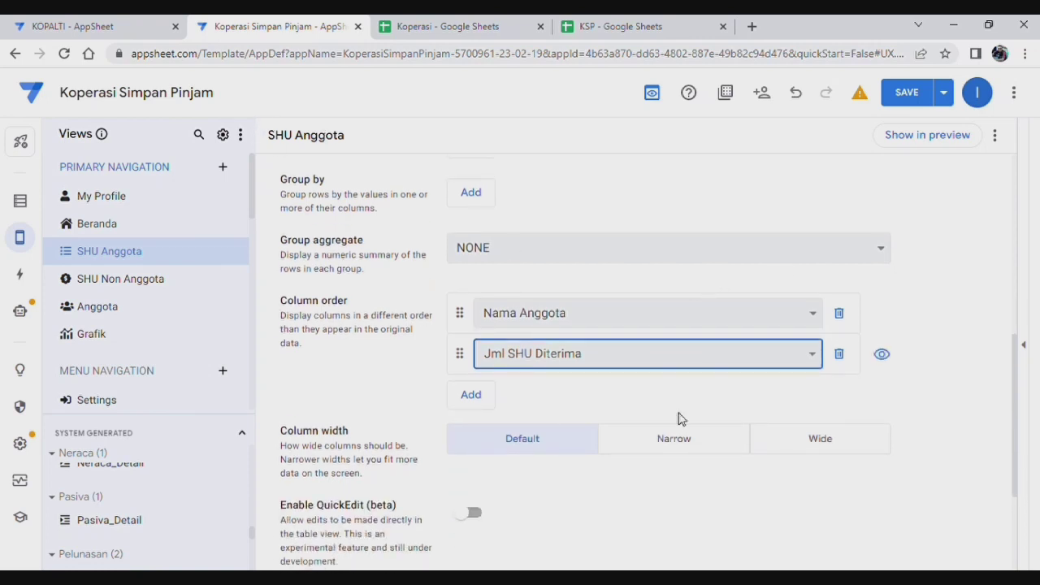
{"action": "scroll", "coordinate": [660, 386], "scroll_direction": "up", "scroll_amount": 2}
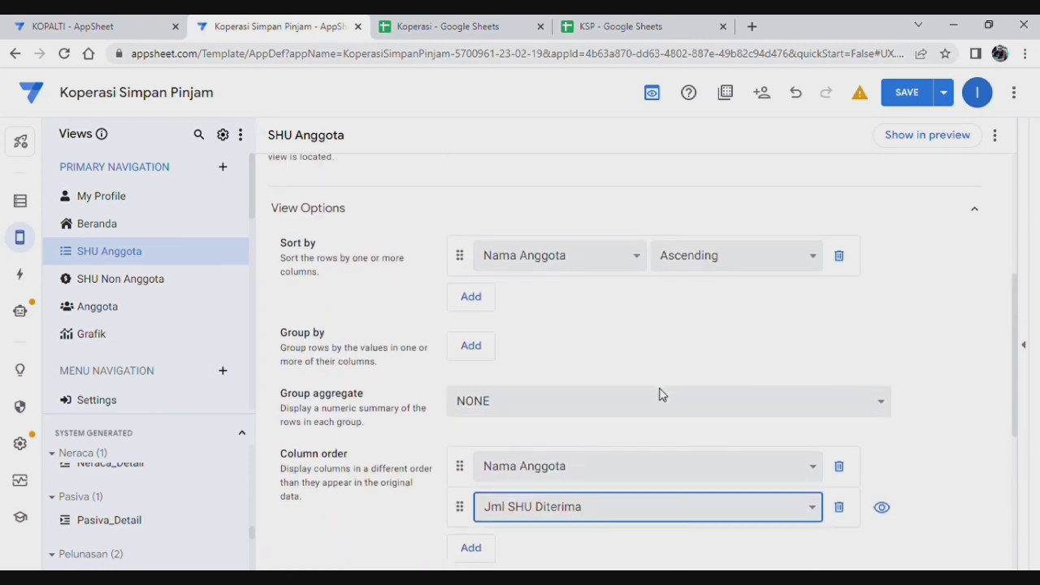
{"action": "scroll", "coordinate": [647, 386], "scroll_direction": "down", "scroll_amount": 2}
{"action": "left_click", "coordinate": [475, 394]}
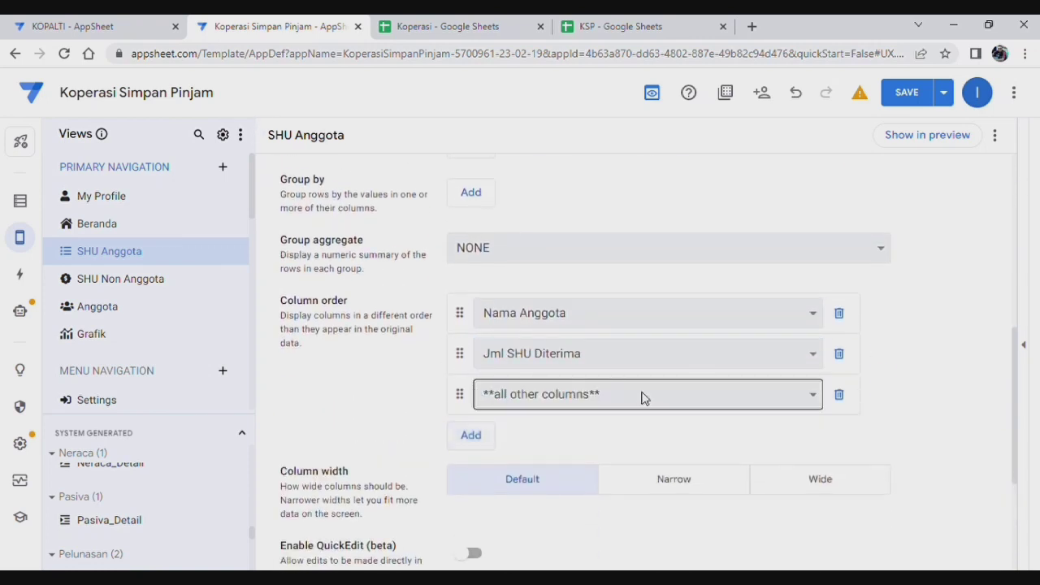
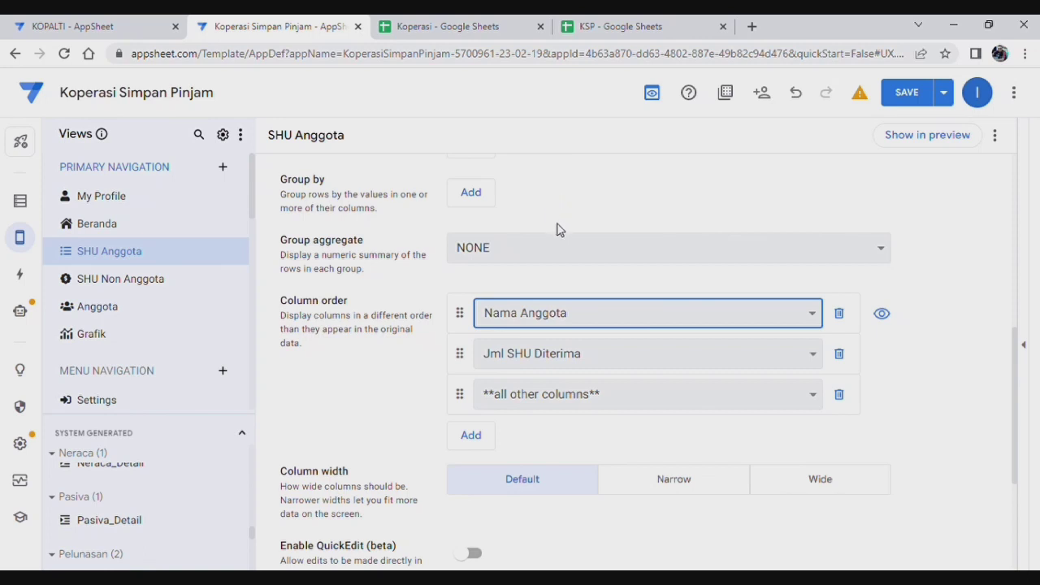
Step: Show only the SHU dari Simpanan and SHU dari Pinjaman columns, deleting all other columns
{"action": "left_click", "coordinate": [558, 357]}
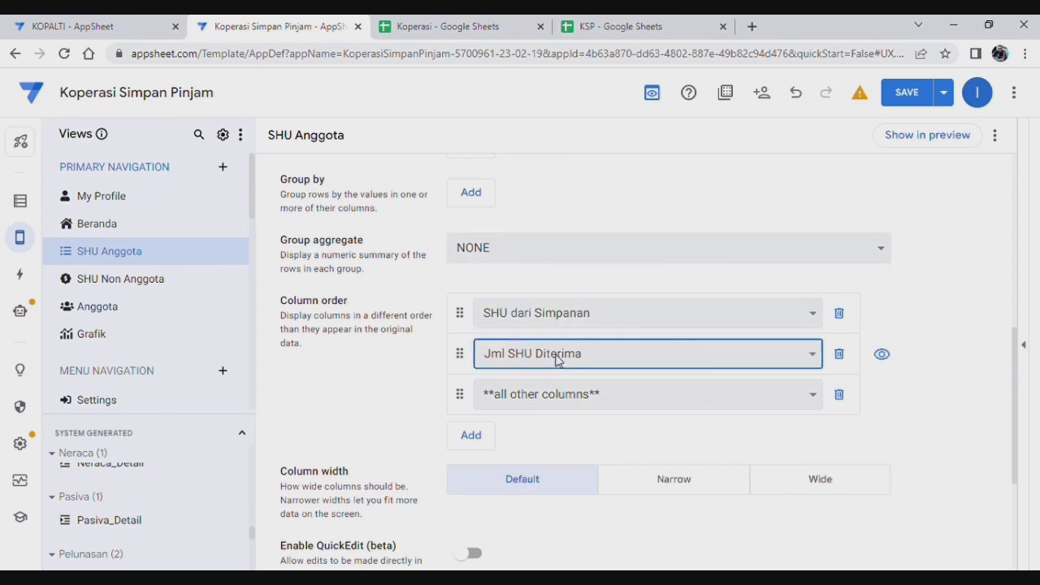
{"action": "left_click", "coordinate": [573, 286]}
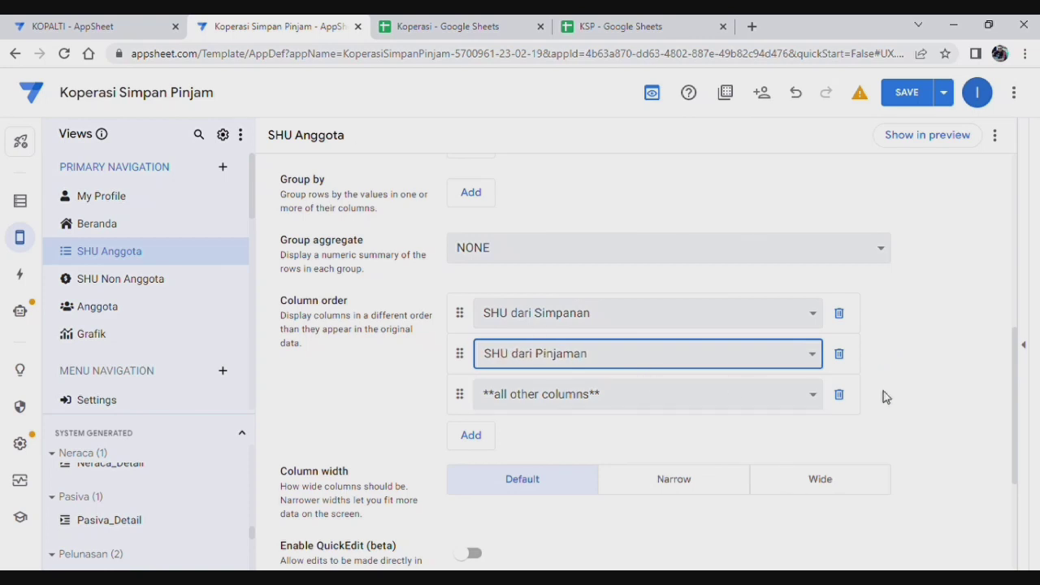
{"action": "left_click", "coordinate": [839, 397]}
{"action": "scroll", "coordinate": [553, 365], "scroll_direction": "up", "scroll_amount": 3}
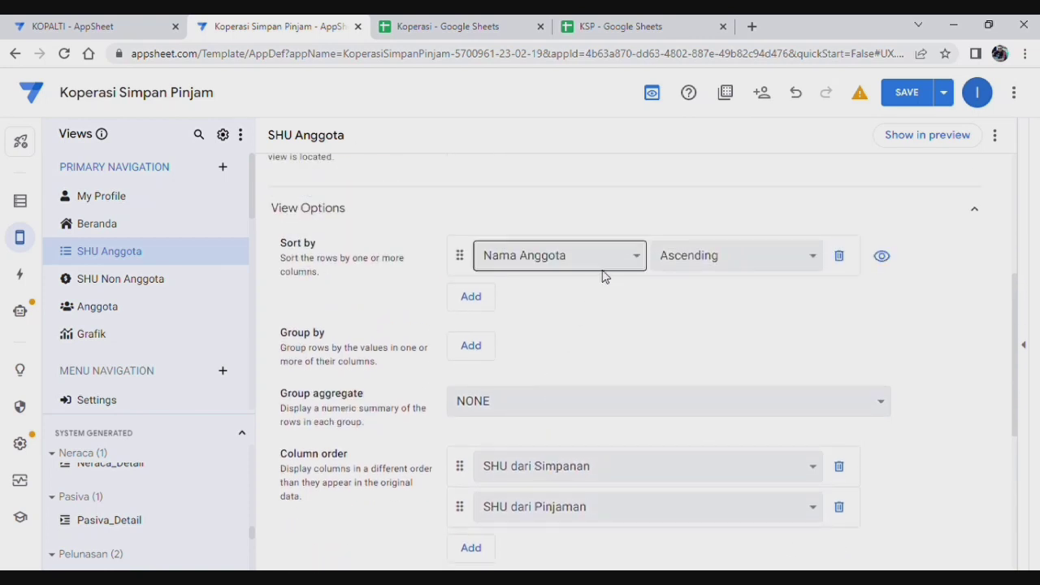
Step: Remove the stray _RowNumber grouping, set column width to Narrow, and expand the Display settings
{"action": "left_click", "coordinate": [472, 347]}
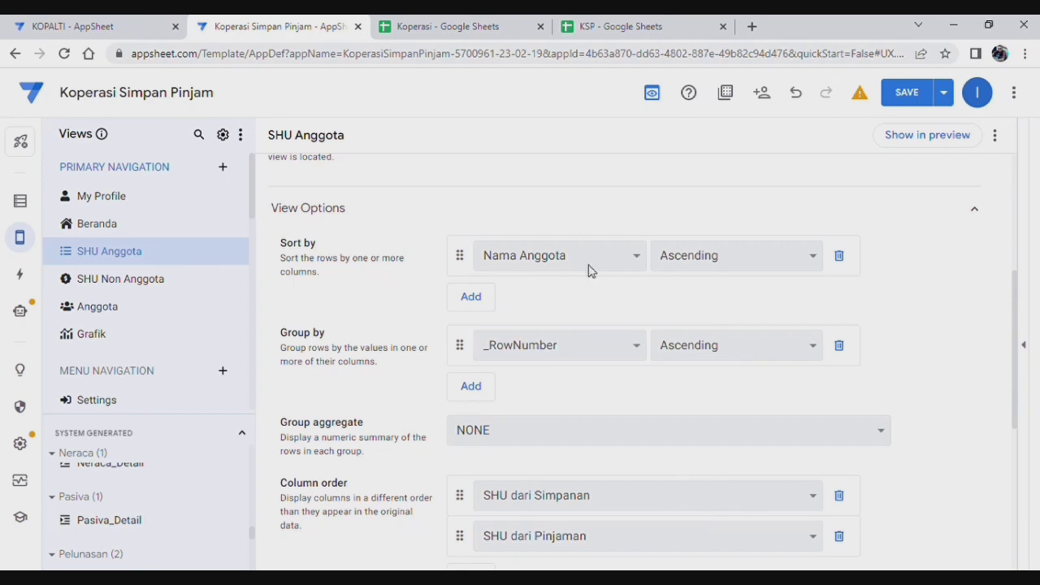
{"action": "left_click", "coordinate": [840, 346]}
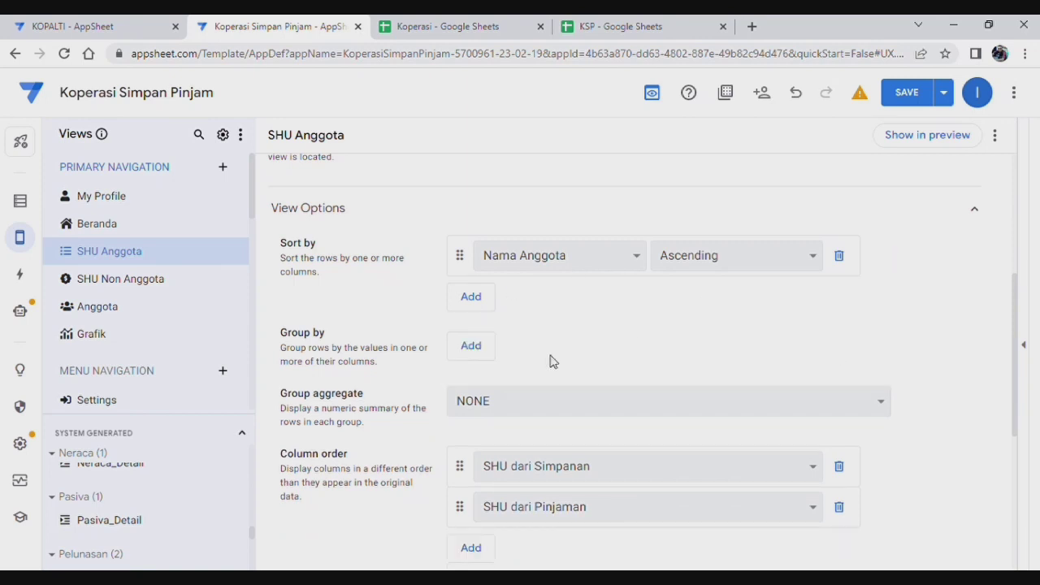
{"action": "scroll", "coordinate": [586, 355], "scroll_direction": "down", "scroll_amount": 2}
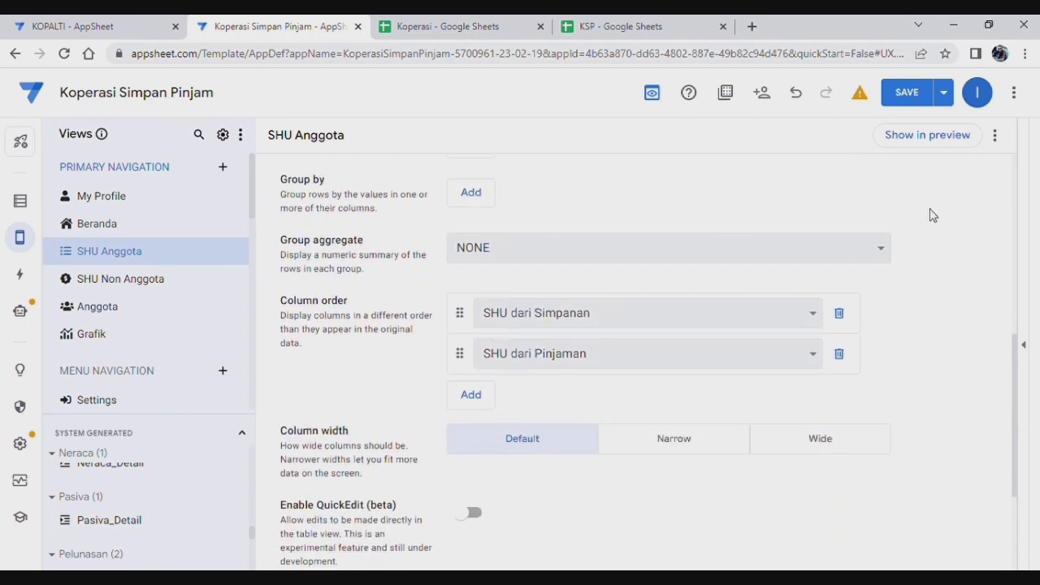
{"action": "left_click", "coordinate": [673, 439]}
{"action": "scroll", "coordinate": [650, 386], "scroll_direction": "down", "scroll_amount": 2}
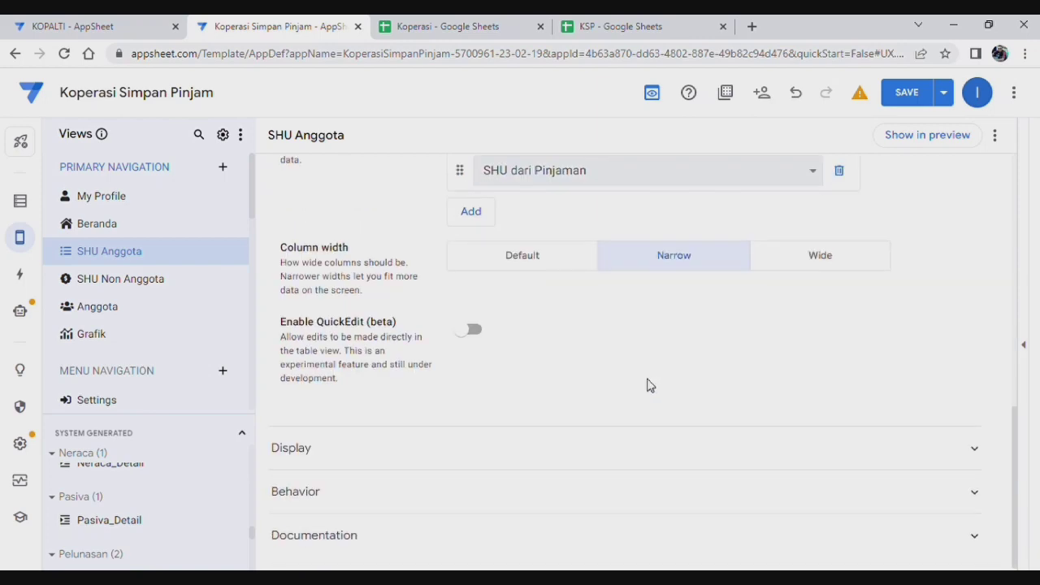
{"action": "left_click", "coordinate": [569, 460]}
Step: Give SHU Anggota a money icon, check the preview, and save the app
{"action": "scroll", "coordinate": [569, 462], "scroll_direction": "down", "scroll_amount": 3}
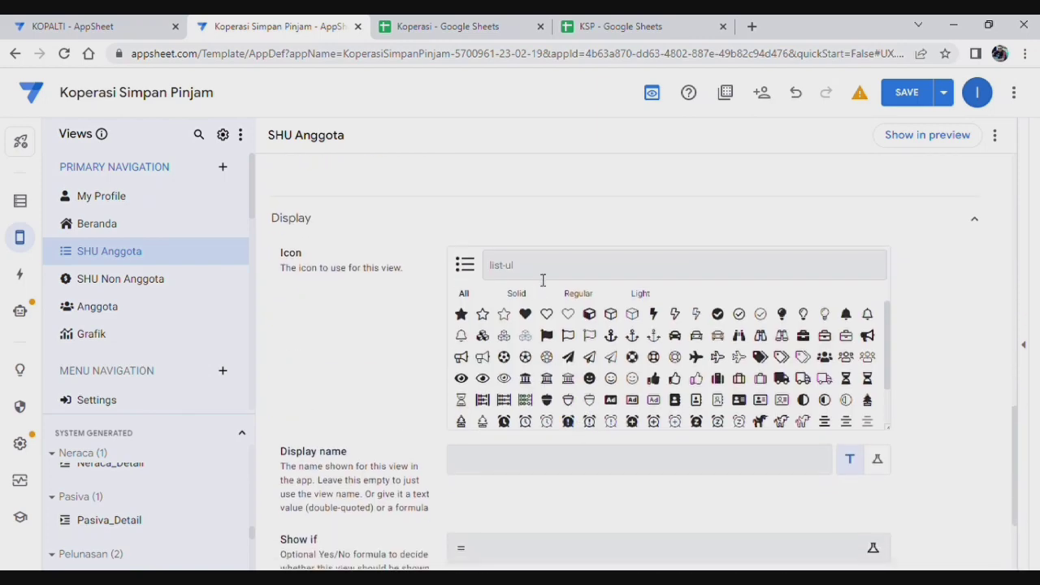
{"action": "left_click", "coordinate": [539, 261]}
{"action": "type", "text": "mon"}
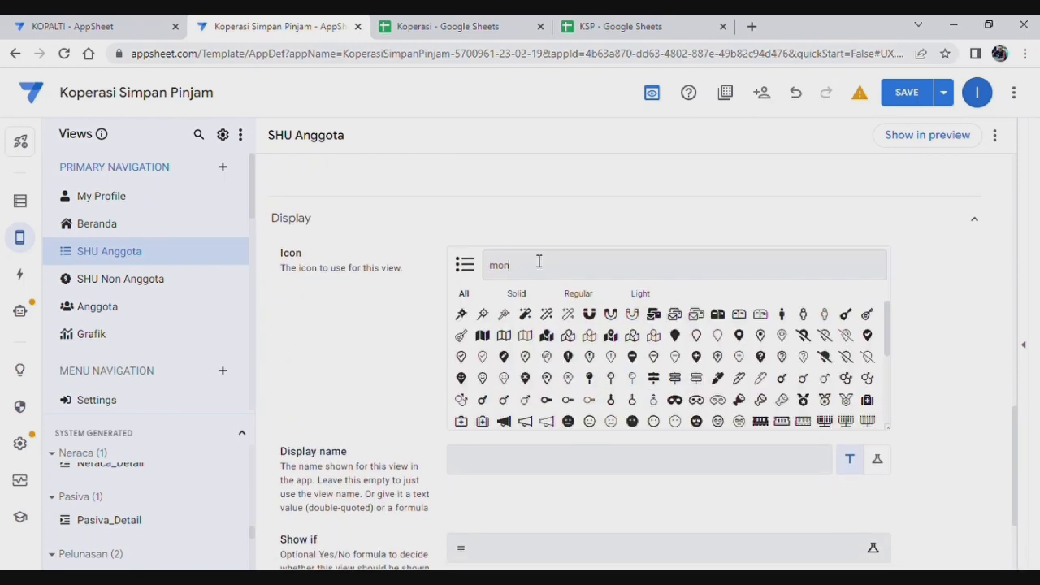
{"action": "type", "text": "ey"}
{"action": "left_click", "coordinate": [461, 314]}
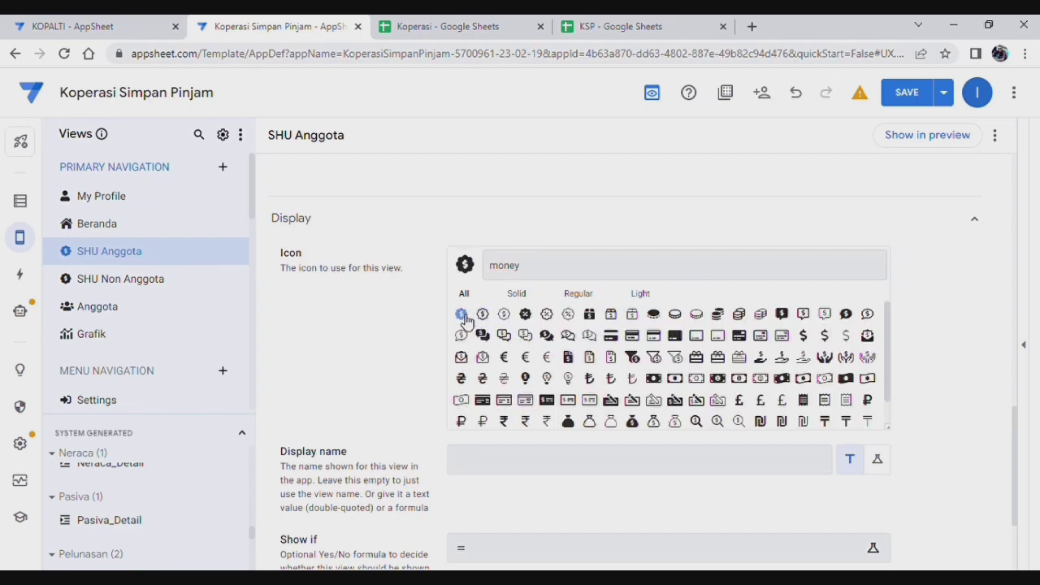
{"action": "scroll", "coordinate": [664, 226], "scroll_direction": "up", "scroll_amount": 10}
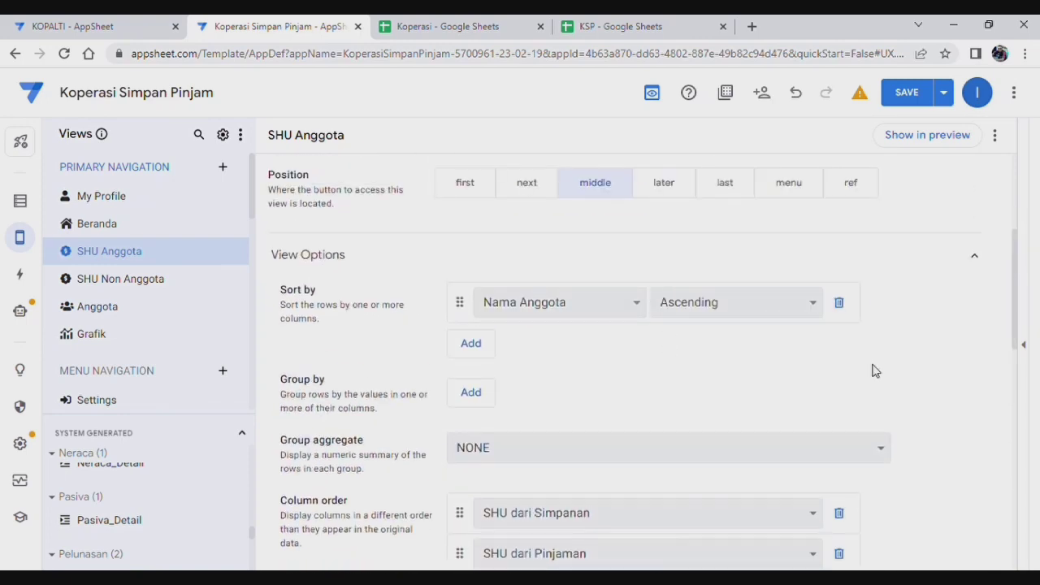
{"action": "left_click", "coordinate": [1024, 345]}
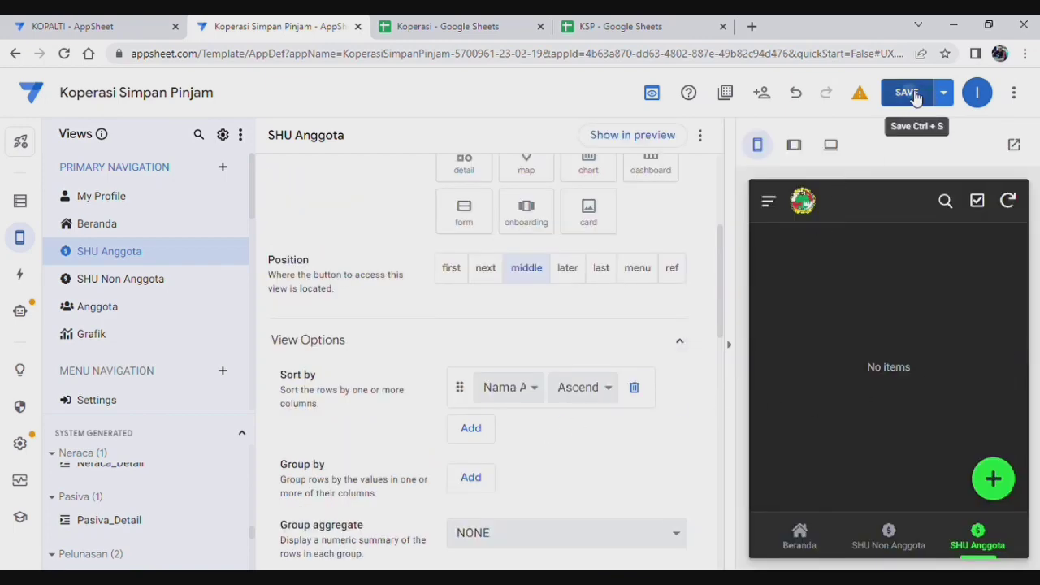
{"action": "left_click", "coordinate": [909, 93]}
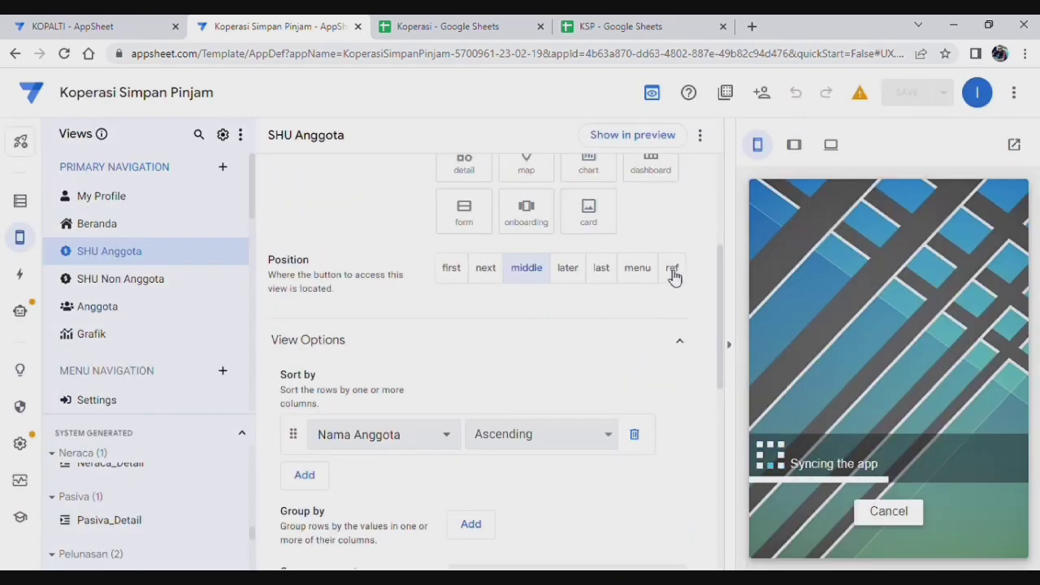
Step: Set both SHU Anggota and SHU Non Anggota to ref position
{"action": "left_click", "coordinate": [674, 273]}
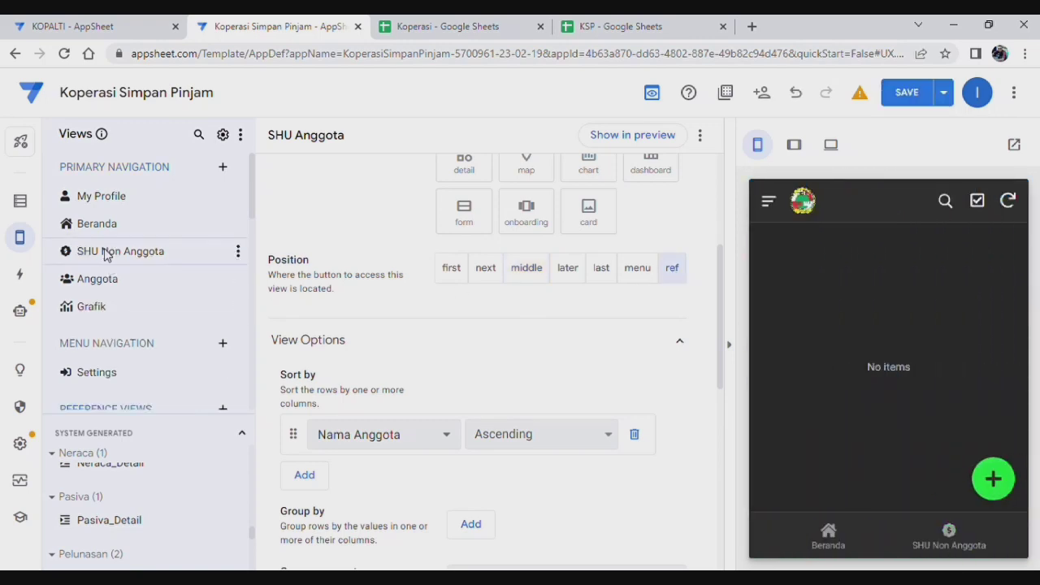
{"action": "left_click", "coordinate": [105, 253]}
{"action": "left_click", "coordinate": [674, 273]}
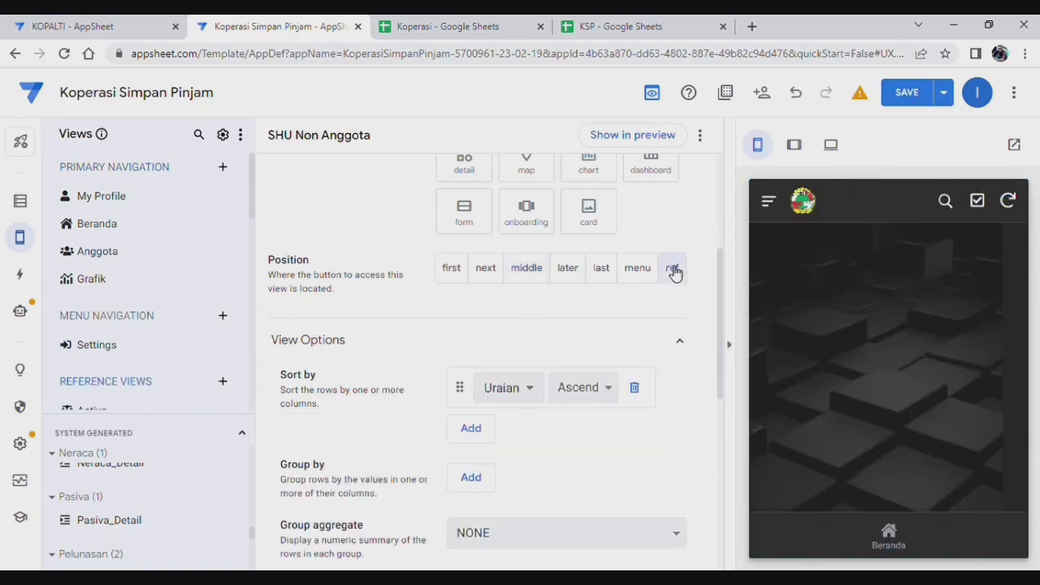
Step: Review the Anggota view's settings
{"action": "left_click", "coordinate": [106, 263]}
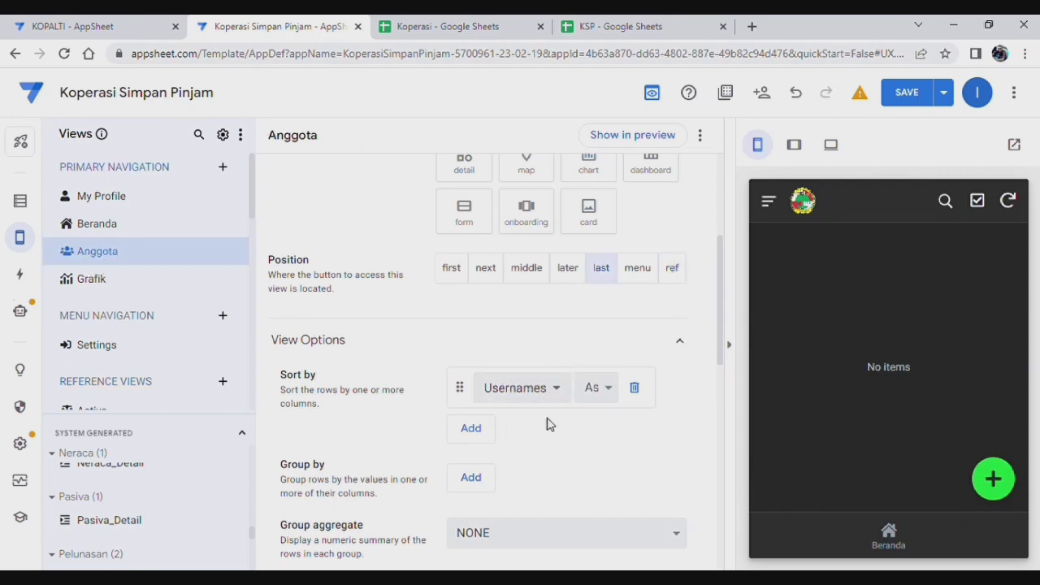
{"action": "scroll", "coordinate": [548, 423], "scroll_direction": "down", "scroll_amount": 1}
{"action": "scroll", "coordinate": [548, 423], "scroll_direction": "down", "scroll_amount": 1}
{"action": "scroll", "coordinate": [547, 423], "scroll_direction": "up", "scroll_amount": 2}
{"action": "scroll", "coordinate": [547, 421], "scroll_direction": "down", "scroll_amount": 1}
{"action": "scroll", "coordinate": [546, 418], "scroll_direction": "down", "scroll_amount": 2}
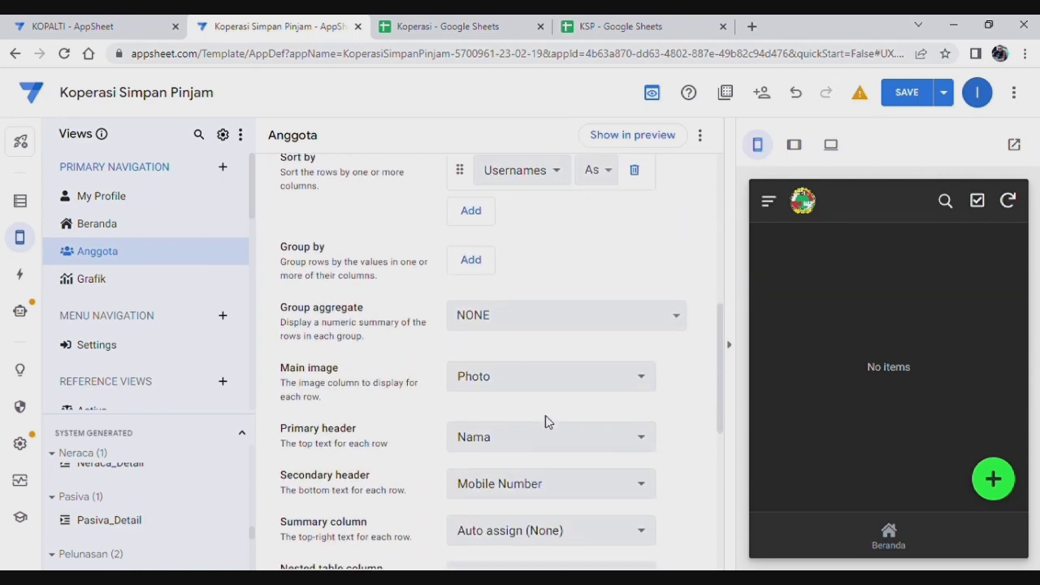
{"action": "scroll", "coordinate": [130, 284], "scroll_direction": "down", "scroll_amount": 3}
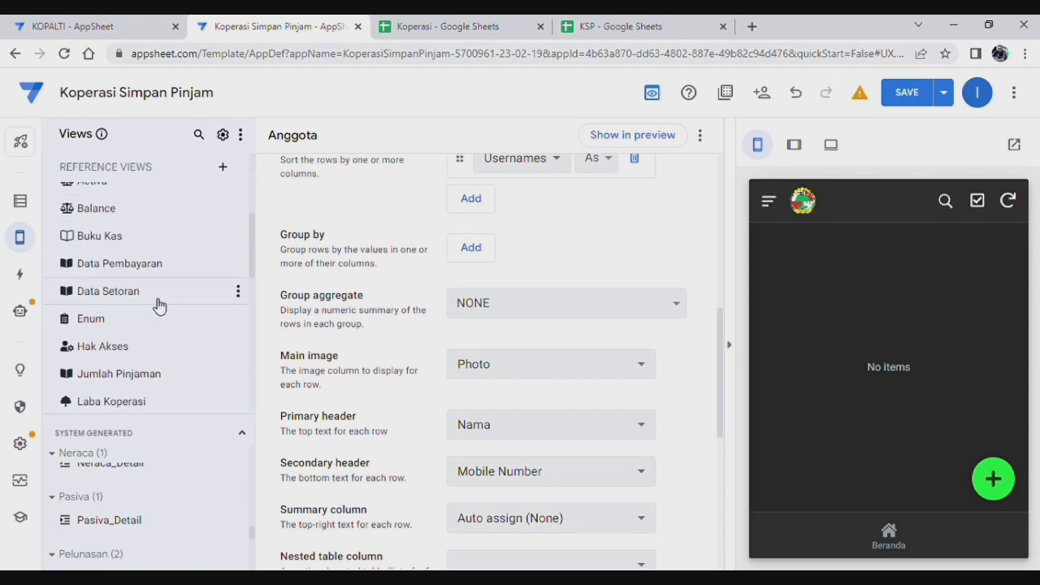
{"action": "scroll", "coordinate": [114, 268], "scroll_direction": "down", "scroll_amount": 2}
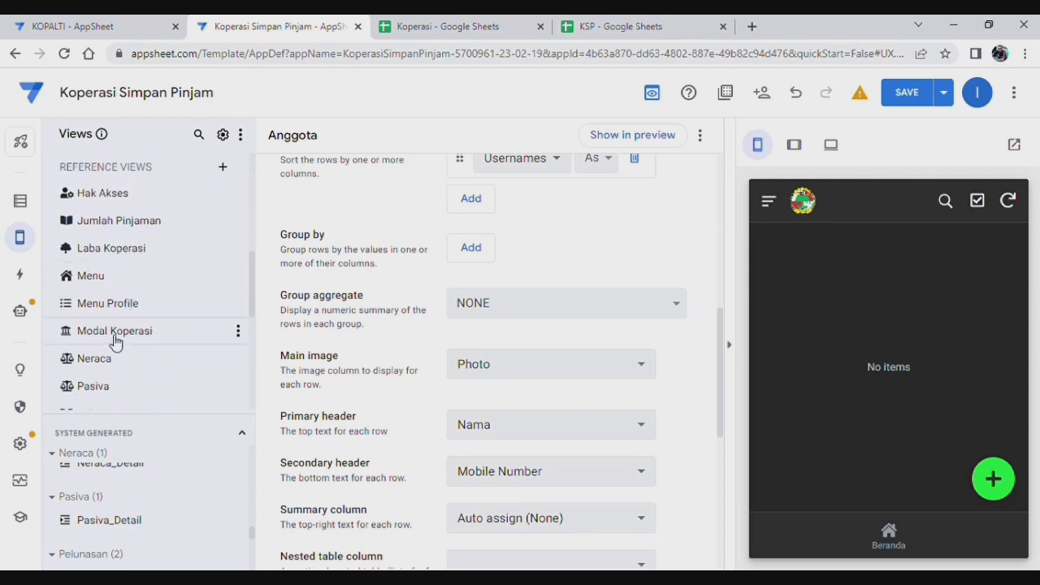
{"action": "scroll", "coordinate": [146, 336], "scroll_direction": "down", "scroll_amount": 1}
{"action": "scroll", "coordinate": [140, 336], "scroll_direction": "down", "scroll_amount": 2}
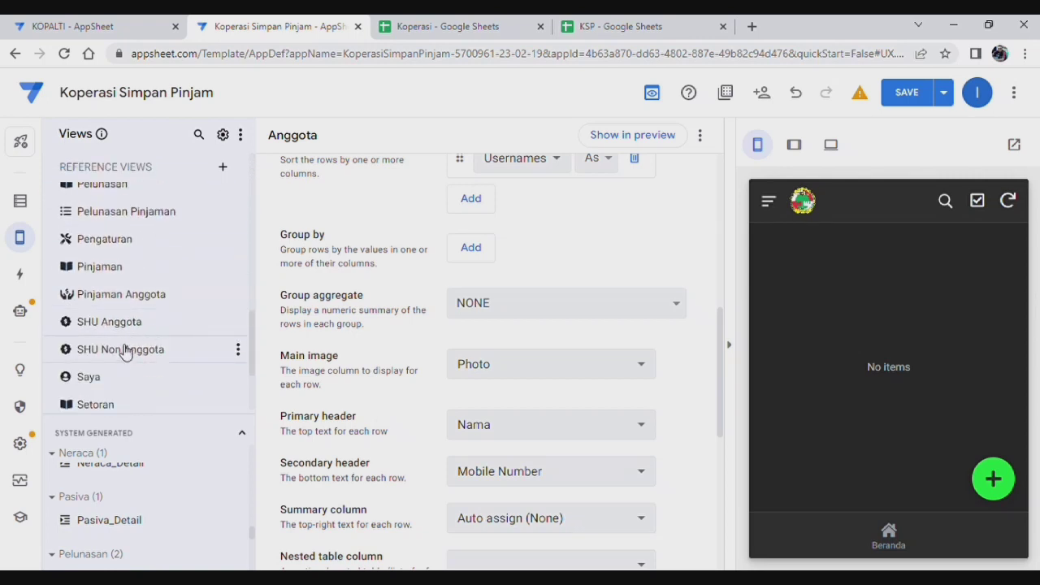
Step: Group SHU Anggota rows by Nama Anggota, then Jenis Pembagi, both ascending, and save
{"action": "left_click", "coordinate": [124, 324]}
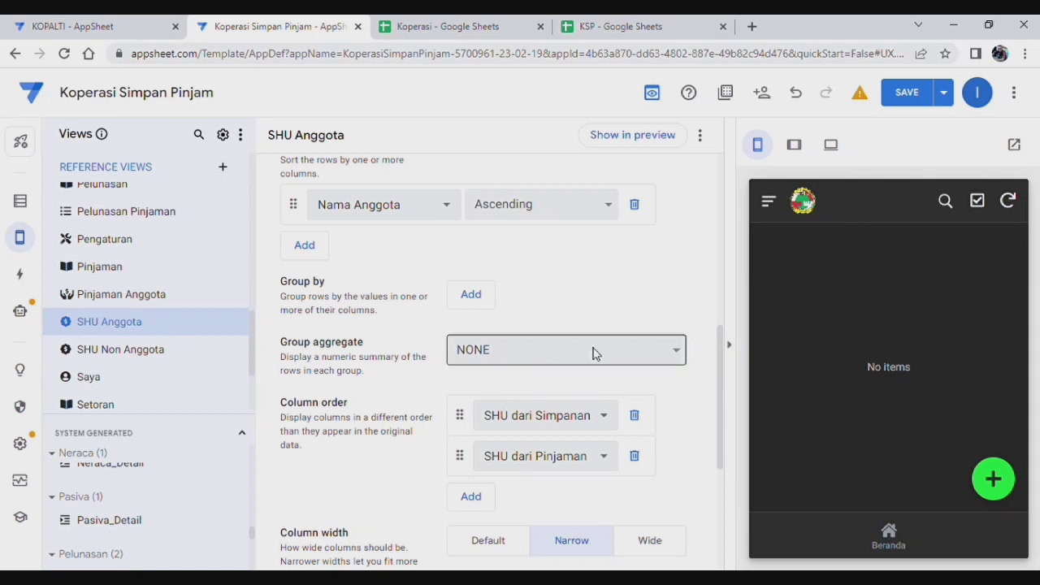
{"action": "left_click", "coordinate": [471, 294]}
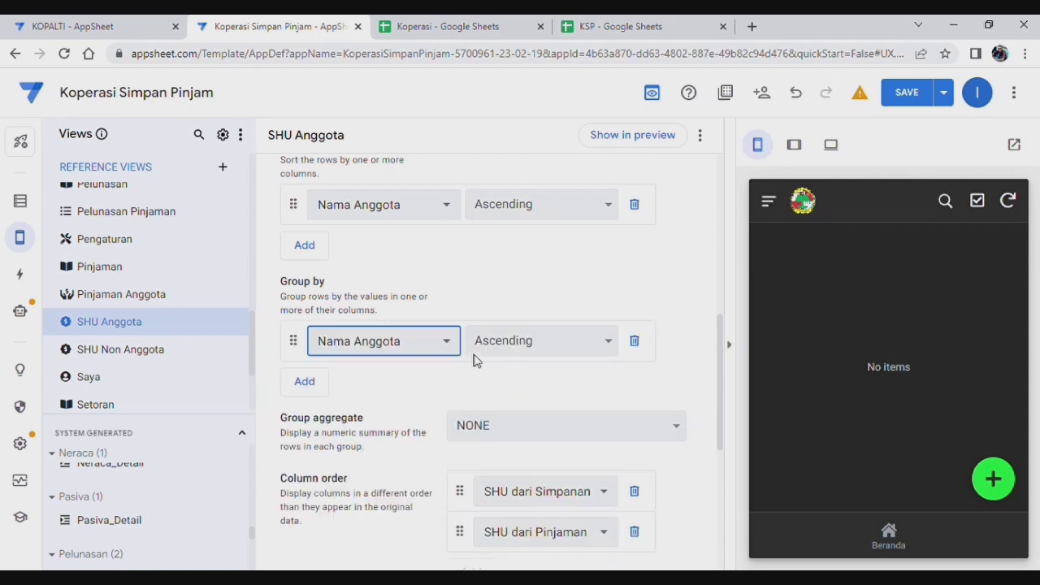
{"action": "left_click", "coordinate": [307, 381]}
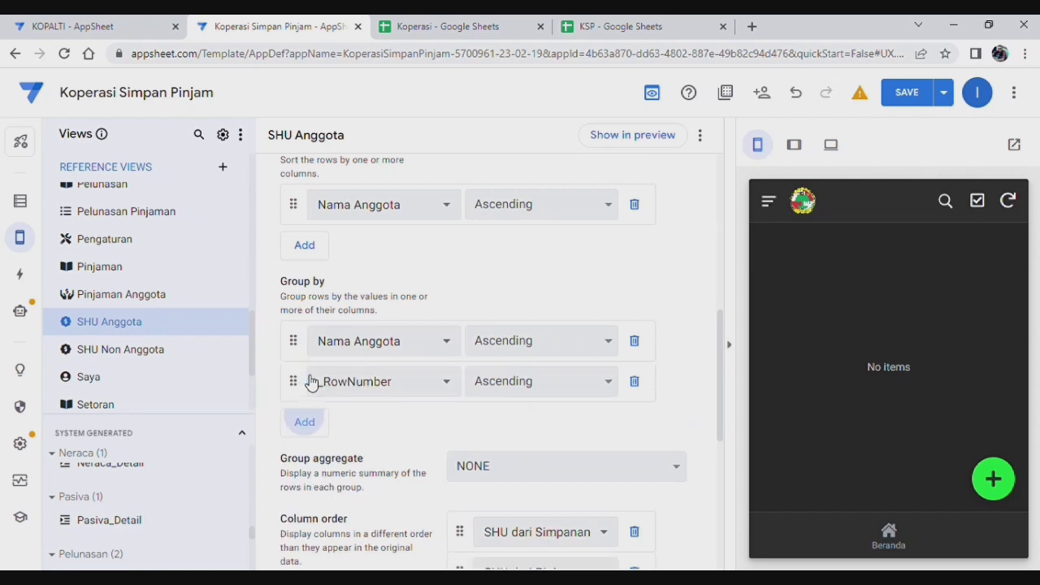
{"action": "left_click", "coordinate": [420, 390]}
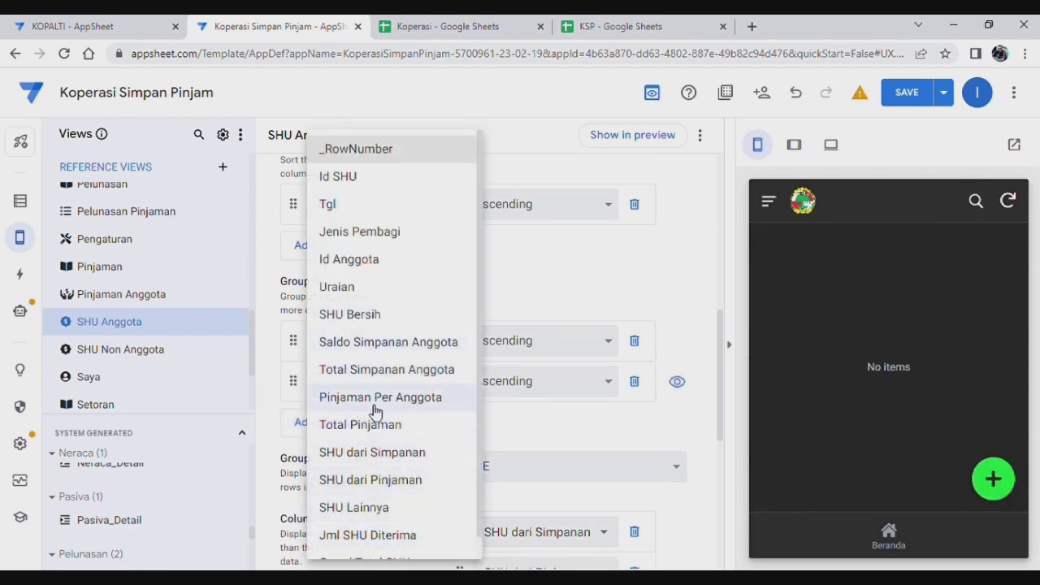
{"action": "left_click", "coordinate": [385, 235]}
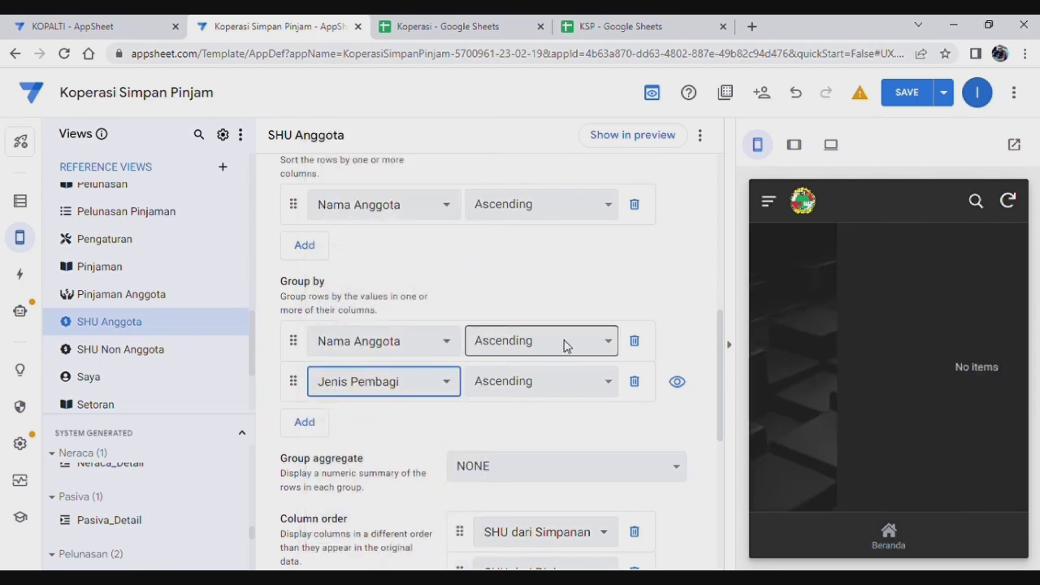
{"action": "scroll", "coordinate": [492, 308], "scroll_direction": "down", "scroll_amount": 1}
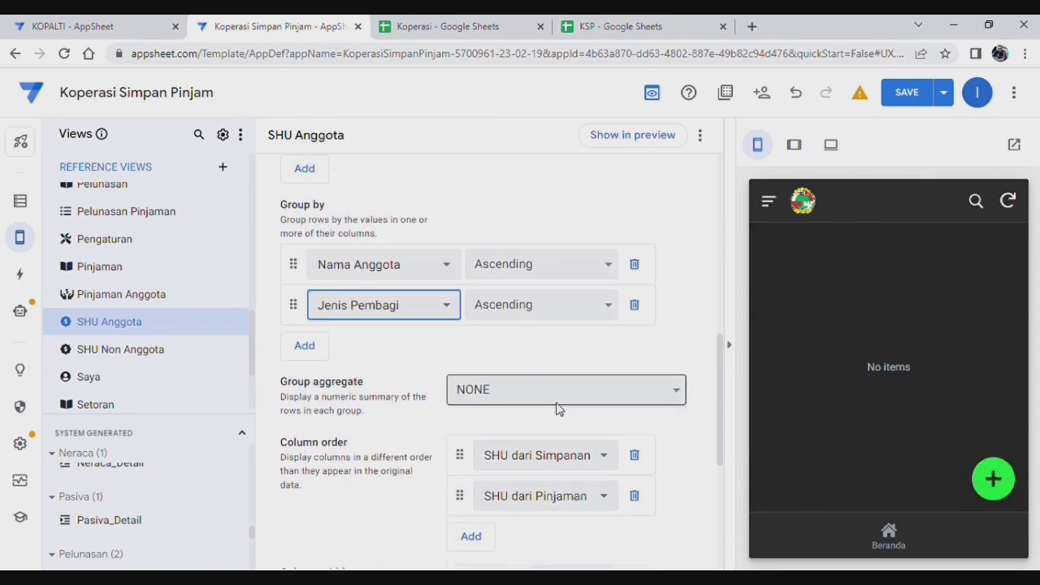
{"action": "left_click", "coordinate": [557, 382]}
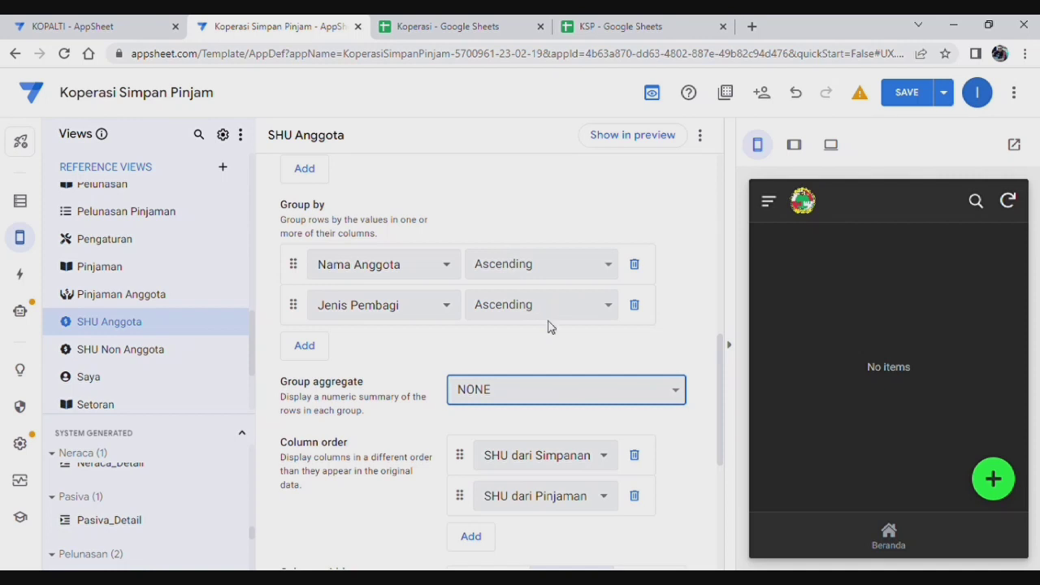
{"action": "left_click", "coordinate": [423, 358]}
{"action": "left_click", "coordinate": [908, 93]}
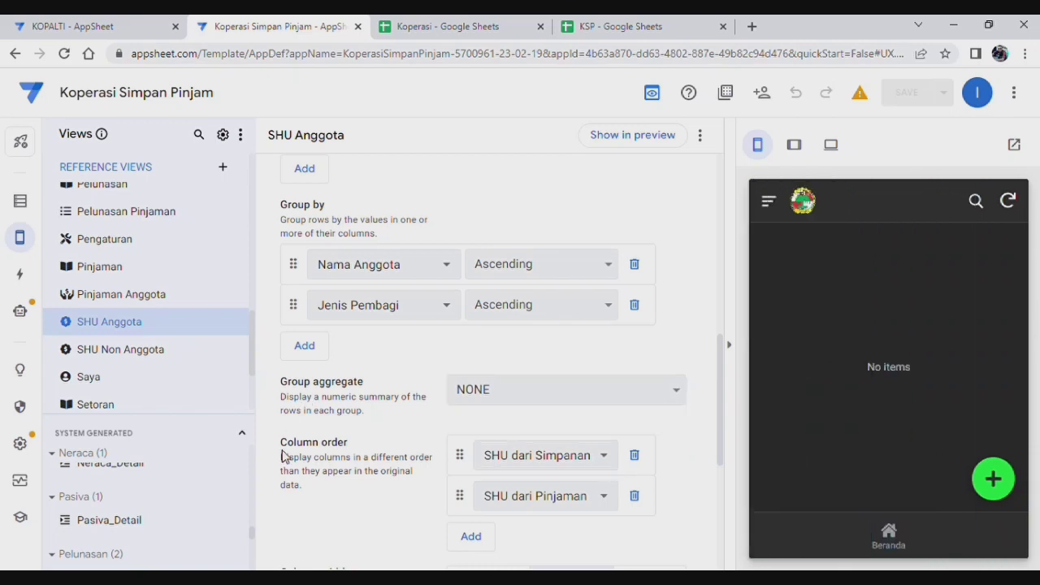
{"action": "scroll", "coordinate": [180, 347], "scroll_direction": "up", "scroll_amount": 2}
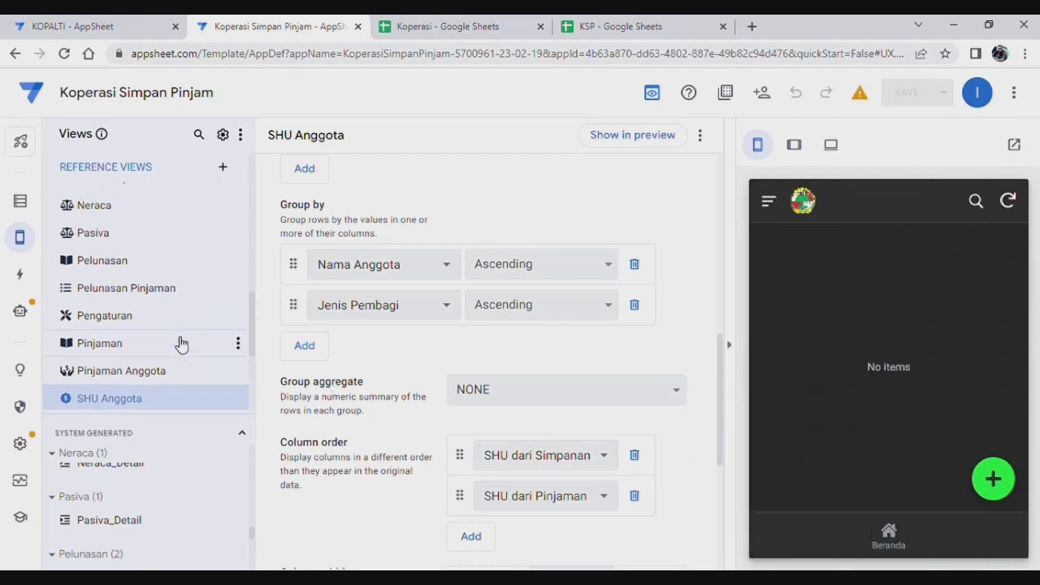
Step: Inspect the Jml SHU Diterima column's formula in the Pembagian SHU table, then close it
{"action": "left_click", "coordinate": [20, 201]}
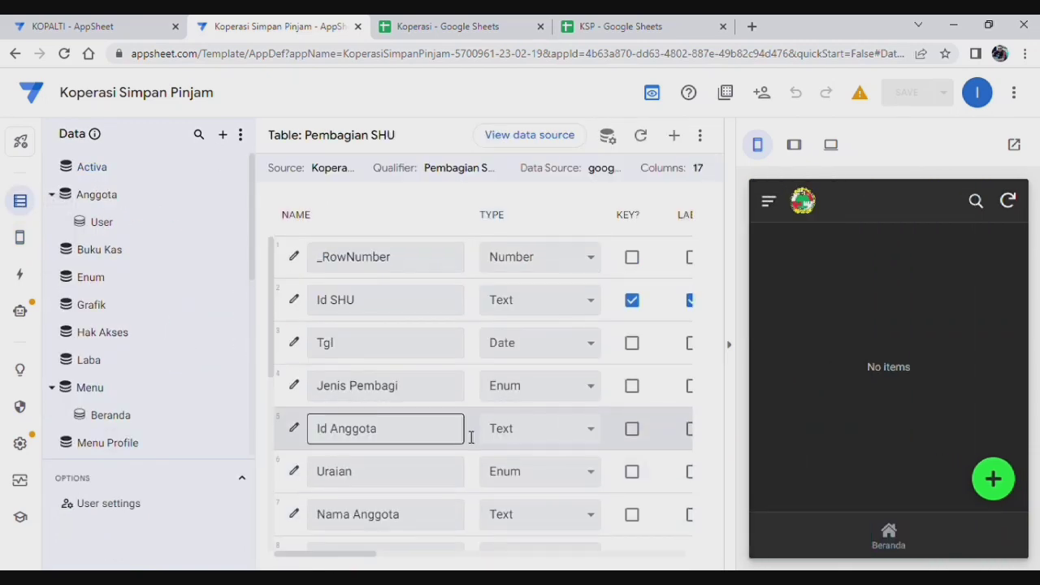
{"action": "scroll", "coordinate": [467, 432], "scroll_direction": "down", "scroll_amount": 2}
{"action": "scroll", "coordinate": [137, 446], "scroll_direction": "down", "scroll_amount": 4}
{"action": "scroll", "coordinate": [501, 418], "scroll_direction": "down", "scroll_amount": 3}
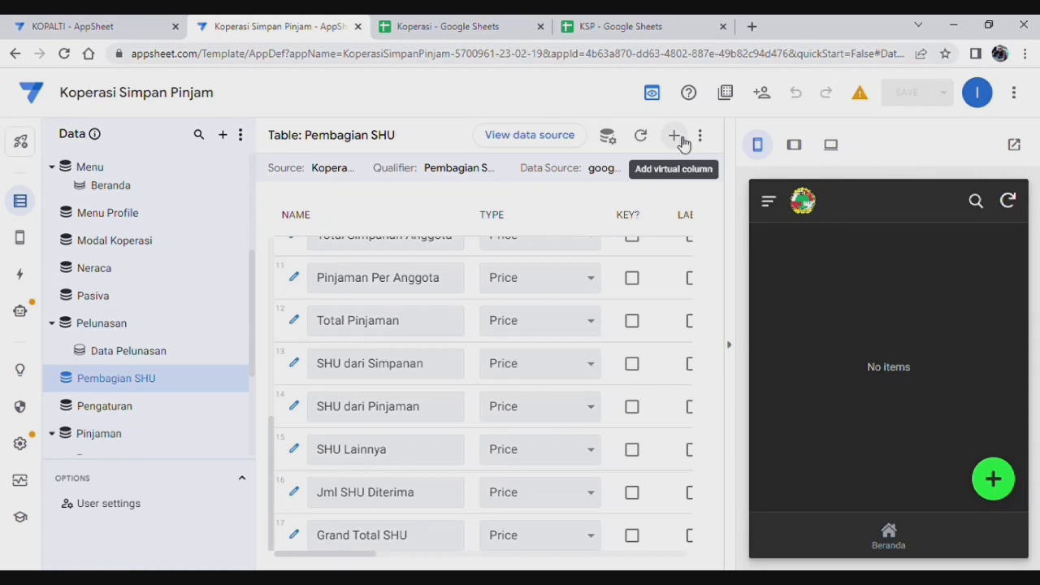
{"action": "left_click", "coordinate": [295, 493]}
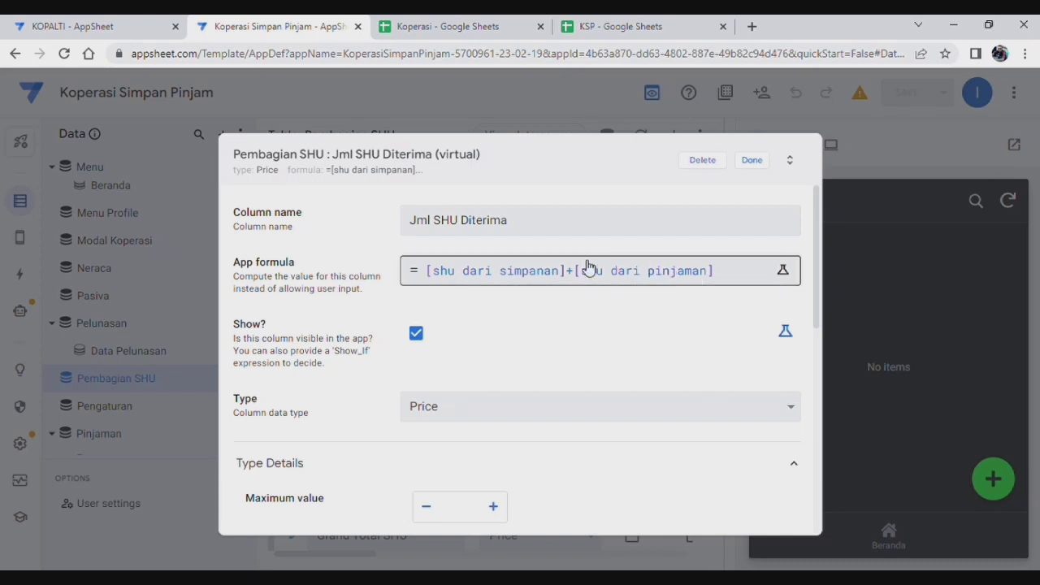
{"action": "left_click", "coordinate": [753, 161]}
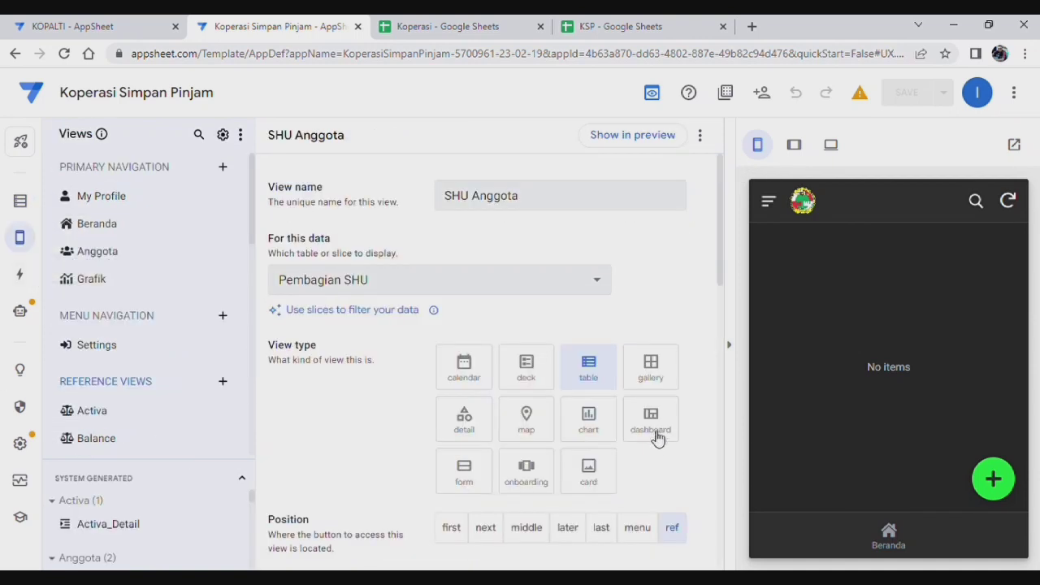
Step: Set SHU Anggota's group aggregate to AVERAGE :: Jml SHU Diterima and save
{"action": "scroll", "coordinate": [527, 304], "scroll_direction": "down", "scroll_amount": 2}
{"action": "scroll", "coordinate": [530, 317], "scroll_direction": "up", "scroll_amount": 2}
{"action": "scroll", "coordinate": [531, 335], "scroll_direction": "down", "scroll_amount": 6}
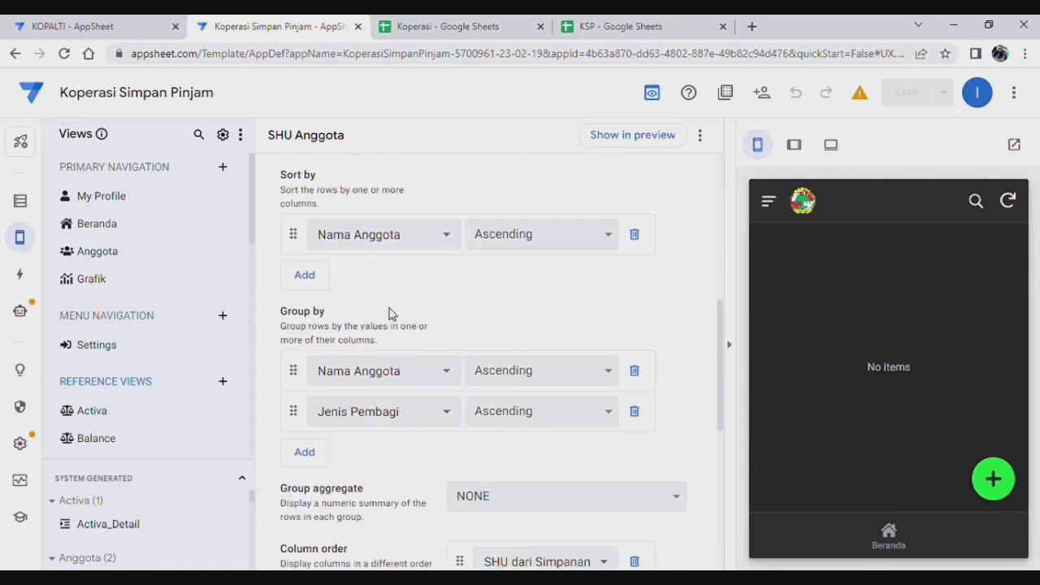
{"action": "scroll", "coordinate": [496, 403], "scroll_direction": "down", "scroll_amount": 3}
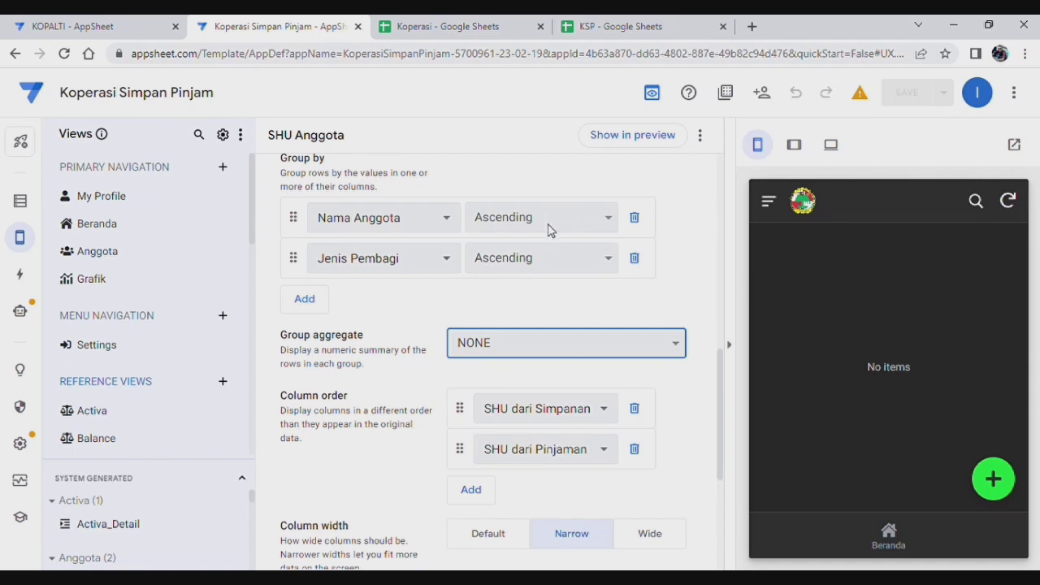
{"action": "left_click", "coordinate": [553, 244]}
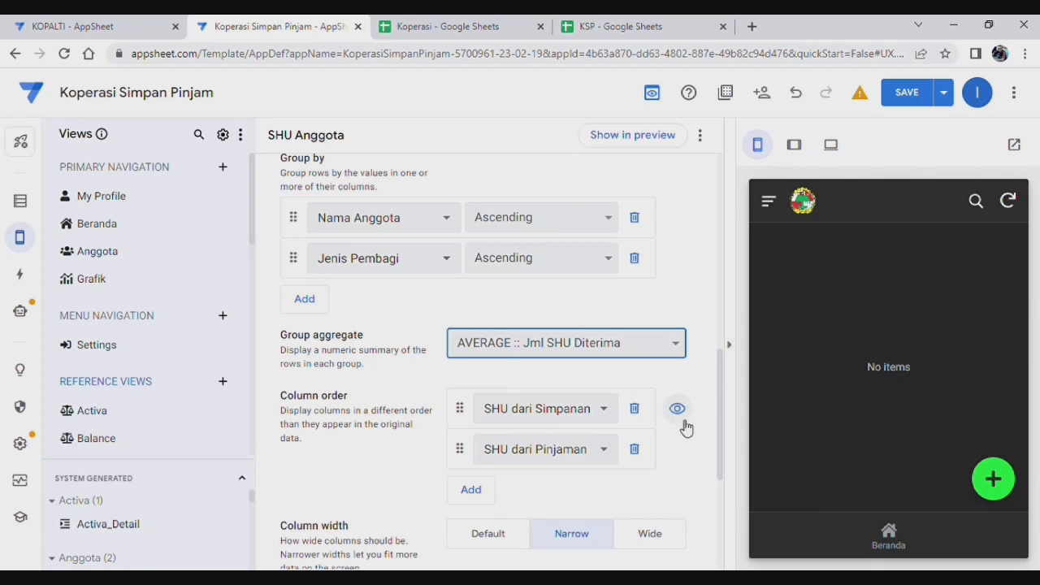
{"action": "scroll", "coordinate": [585, 472], "scroll_direction": "down", "scroll_amount": 3}
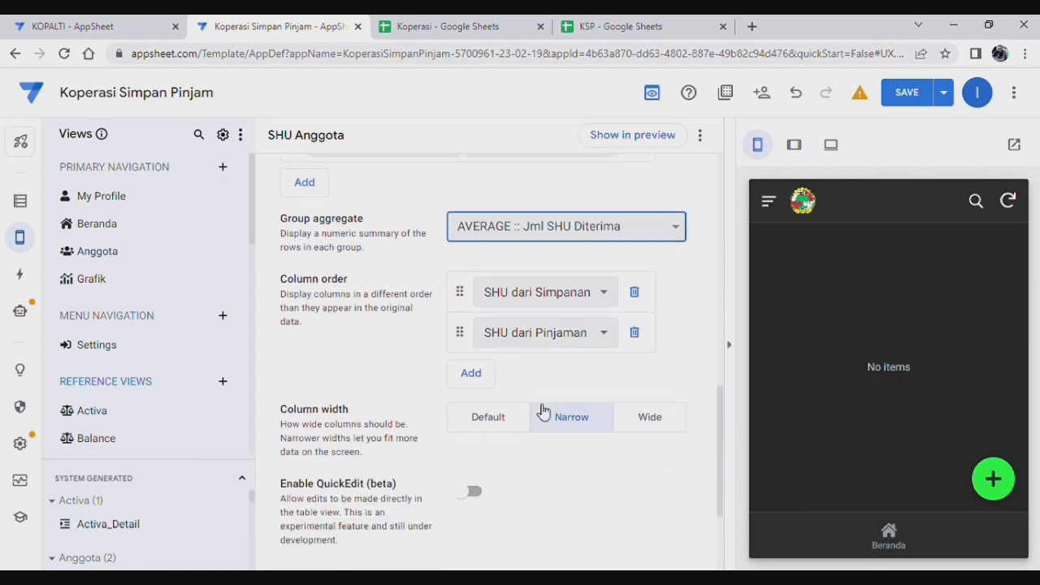
{"action": "scroll", "coordinate": [524, 460], "scroll_direction": "up", "scroll_amount": 4}
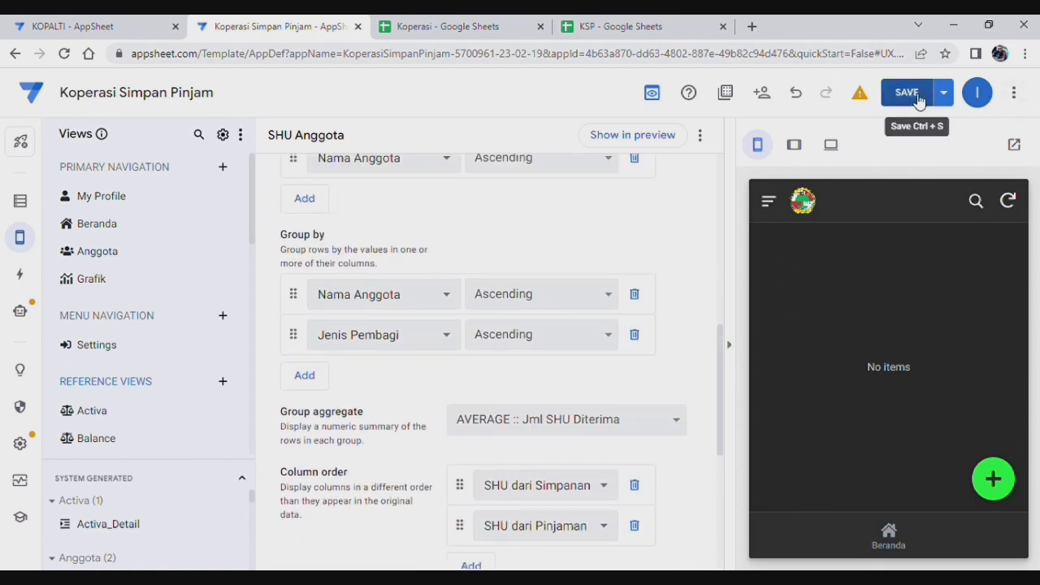
{"action": "left_click", "coordinate": [907, 91]}
{"action": "scroll", "coordinate": [476, 281], "scroll_direction": "up", "scroll_amount": 1}
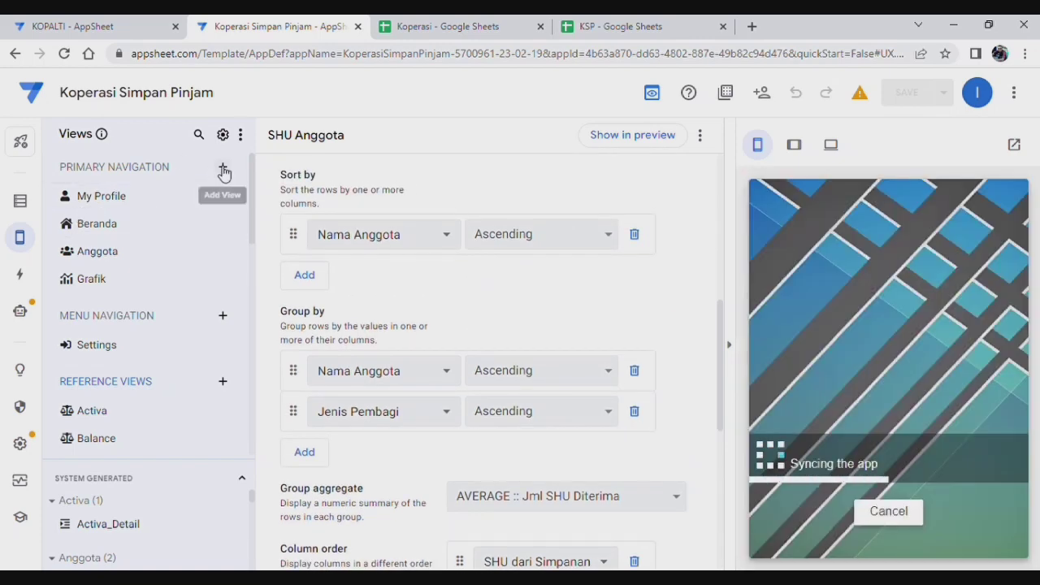
Step: Create a new view named SHU with the dashboard view type
{"action": "left_click", "coordinate": [228, 168]}
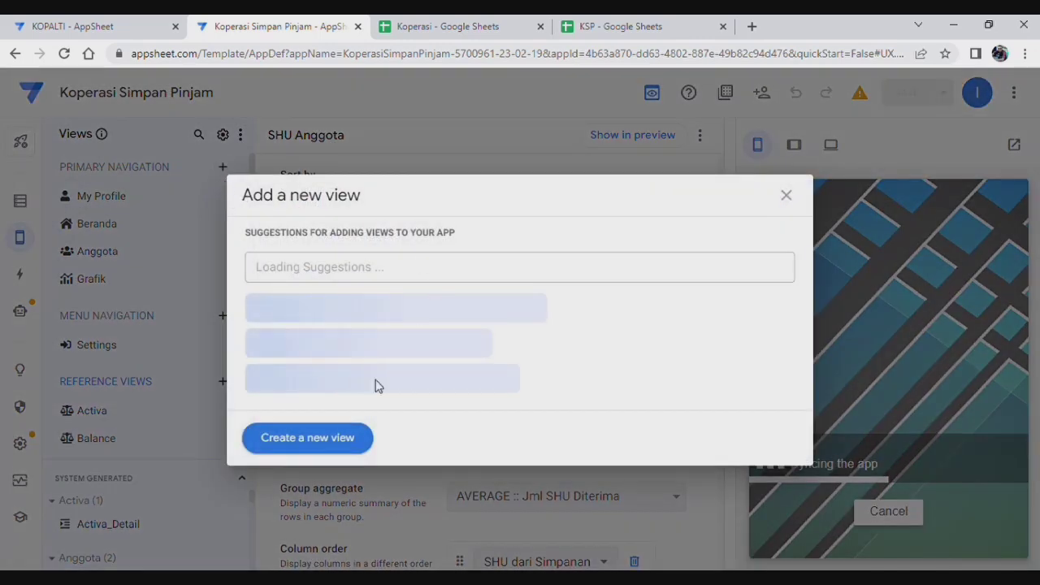
{"action": "left_click", "coordinate": [325, 438]}
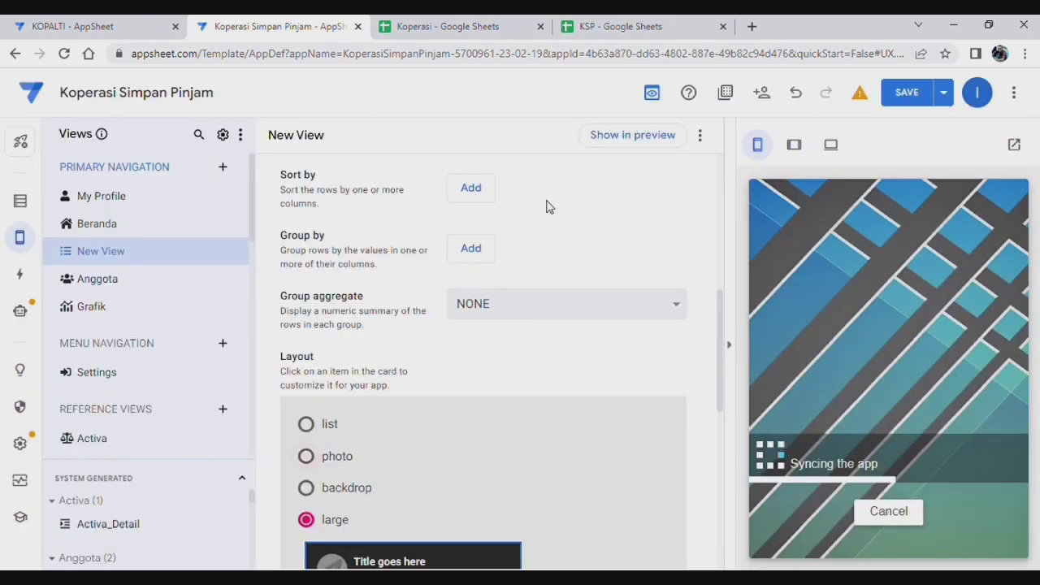
{"action": "scroll", "coordinate": [540, 309], "scroll_direction": "up", "scroll_amount": 5}
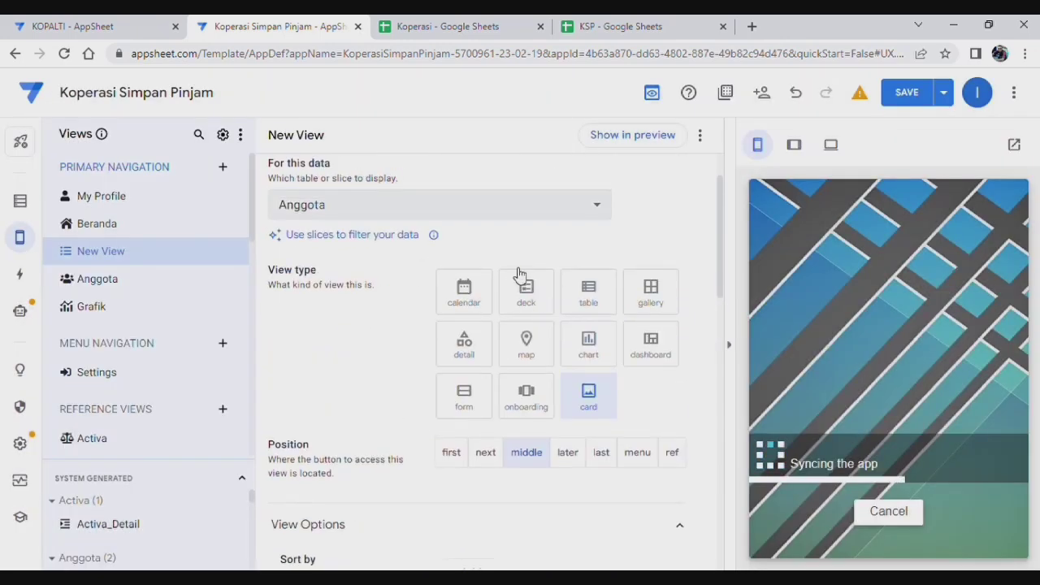
{"action": "scroll", "coordinate": [520, 275], "scroll_direction": "down", "scroll_amount": 5}
{"action": "scroll", "coordinate": [485, 314], "scroll_direction": "up", "scroll_amount": 6}
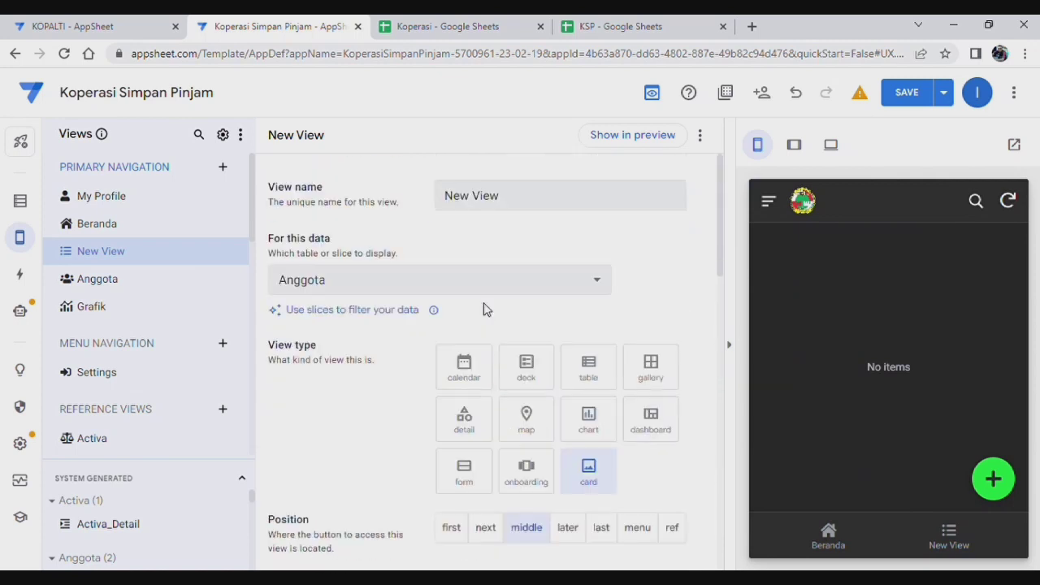
{"action": "left_click", "coordinate": [498, 195]}
{"action": "left_click_drag", "start_coordinate": [498, 195], "coordinate": [411, 190]}
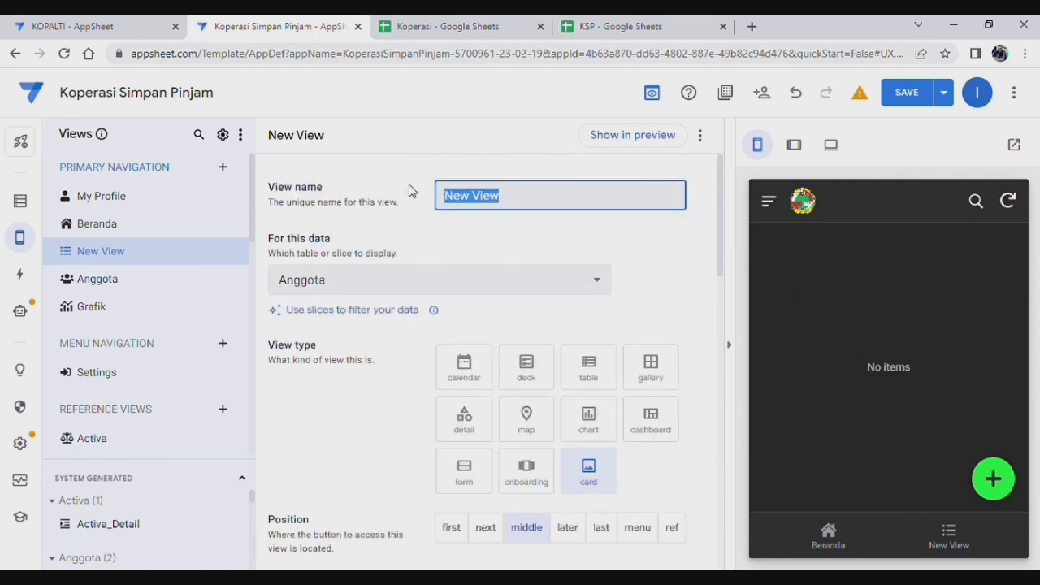
{"action": "type", "text": "SHU"}
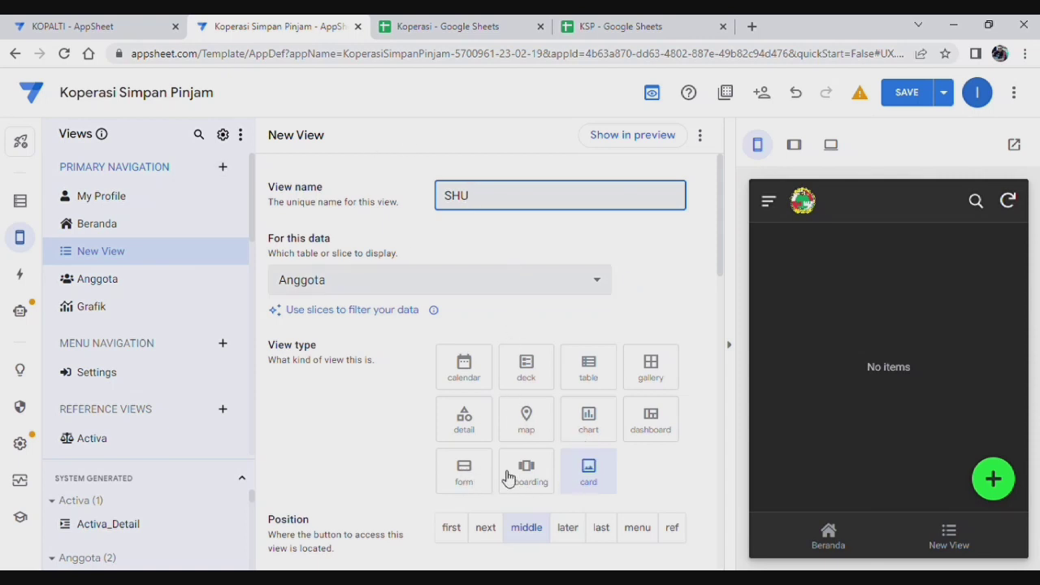
{"action": "left_click", "coordinate": [659, 429]}
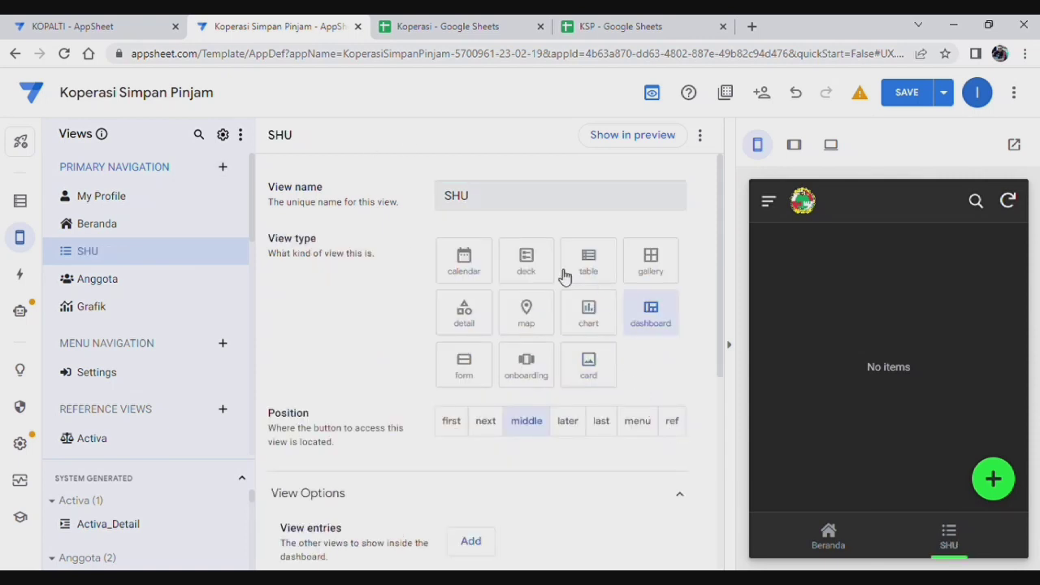
Step: Add SHU Non Anggota as the dashboard's first view entry
{"action": "scroll", "coordinate": [561, 276], "scroll_direction": "down", "scroll_amount": 2}
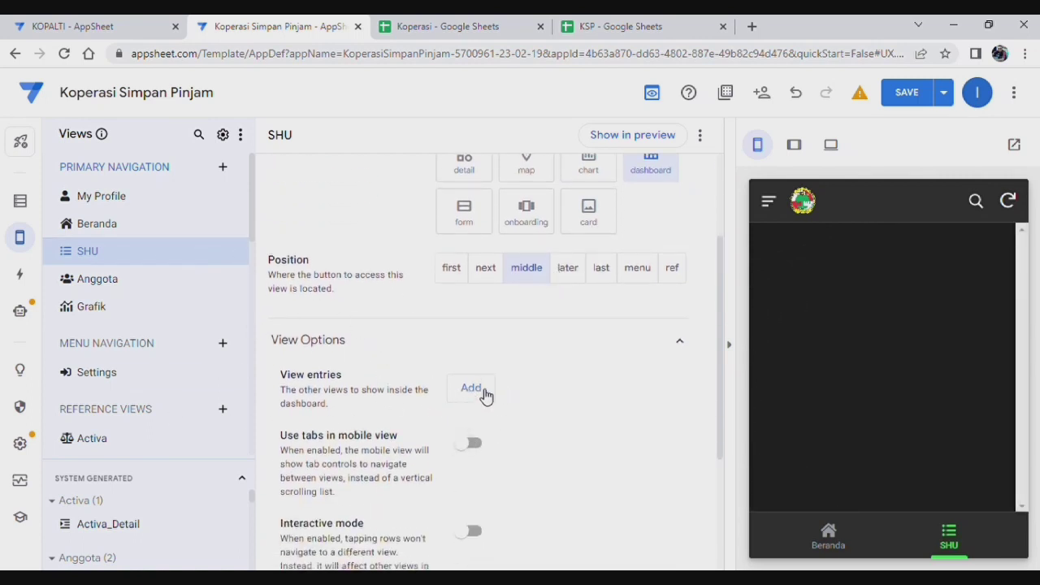
{"action": "left_click", "coordinate": [472, 389]}
{"action": "left_click", "coordinate": [512, 397]}
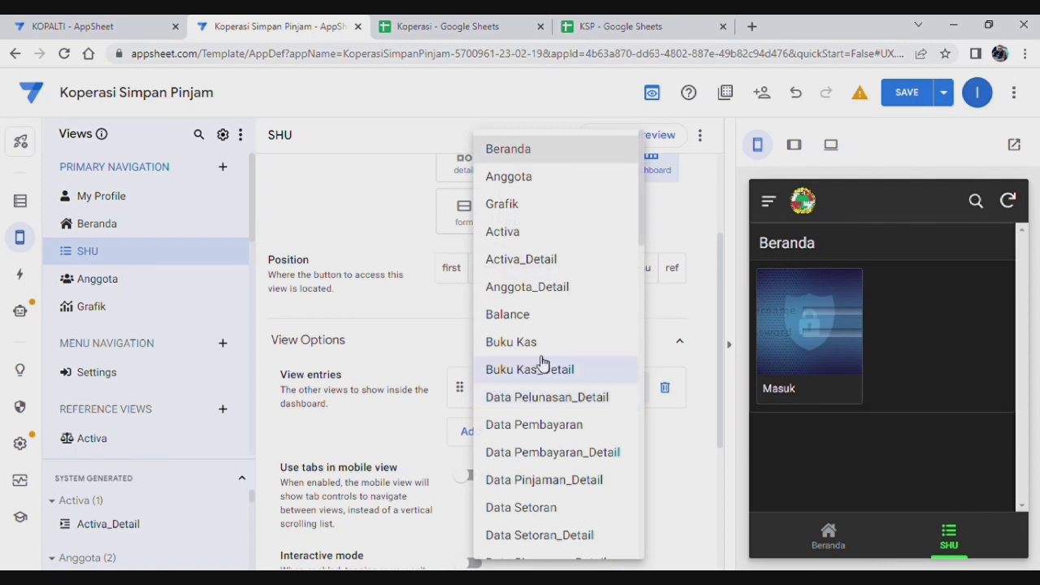
{"action": "scroll", "coordinate": [543, 362], "scroll_direction": "down", "scroll_amount": 8}
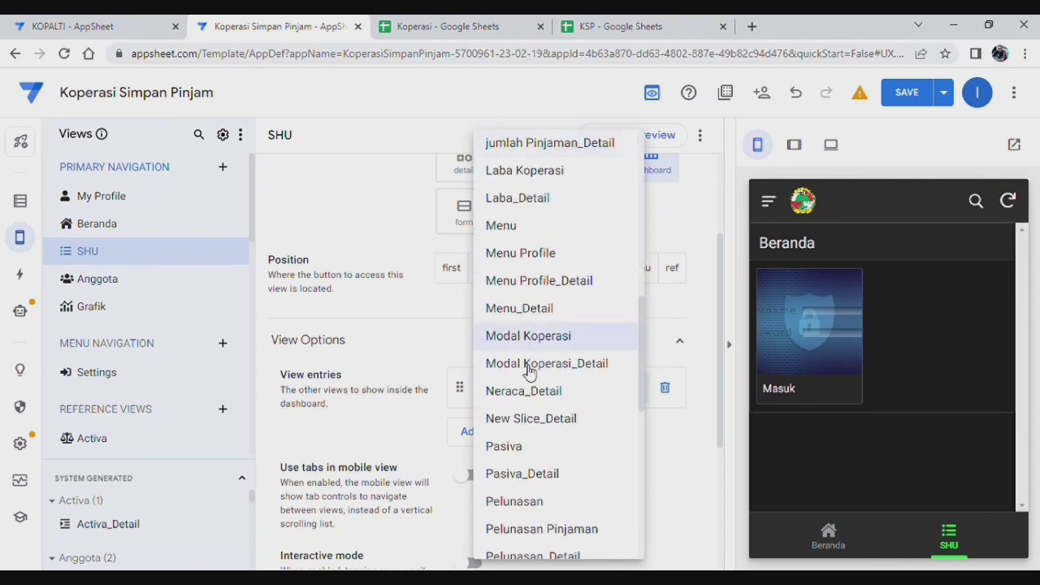
{"action": "scroll", "coordinate": [537, 439], "scroll_direction": "down", "scroll_amount": 3}
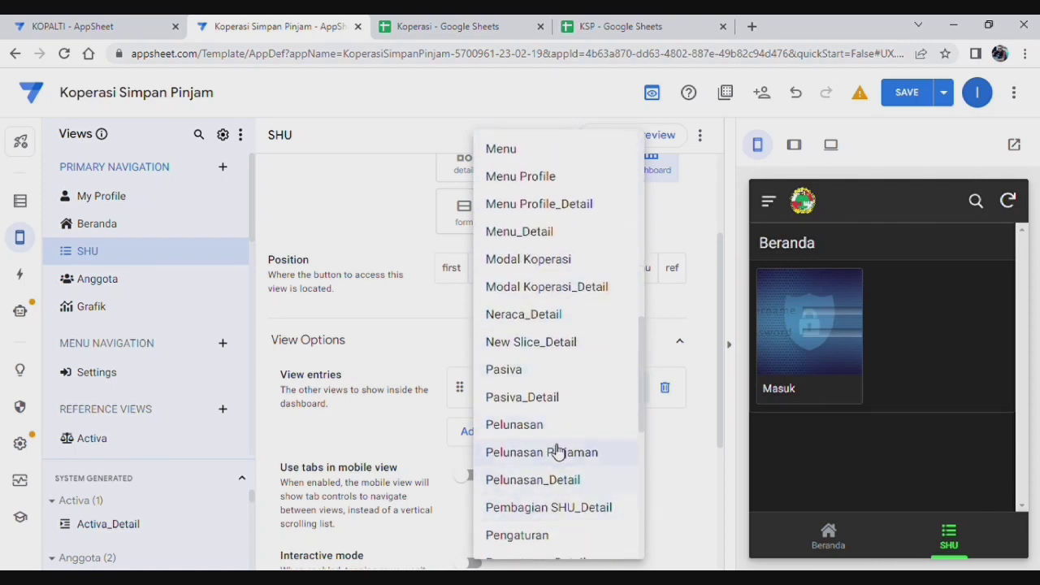
{"action": "scroll", "coordinate": [549, 345], "scroll_direction": "down", "scroll_amount": 5}
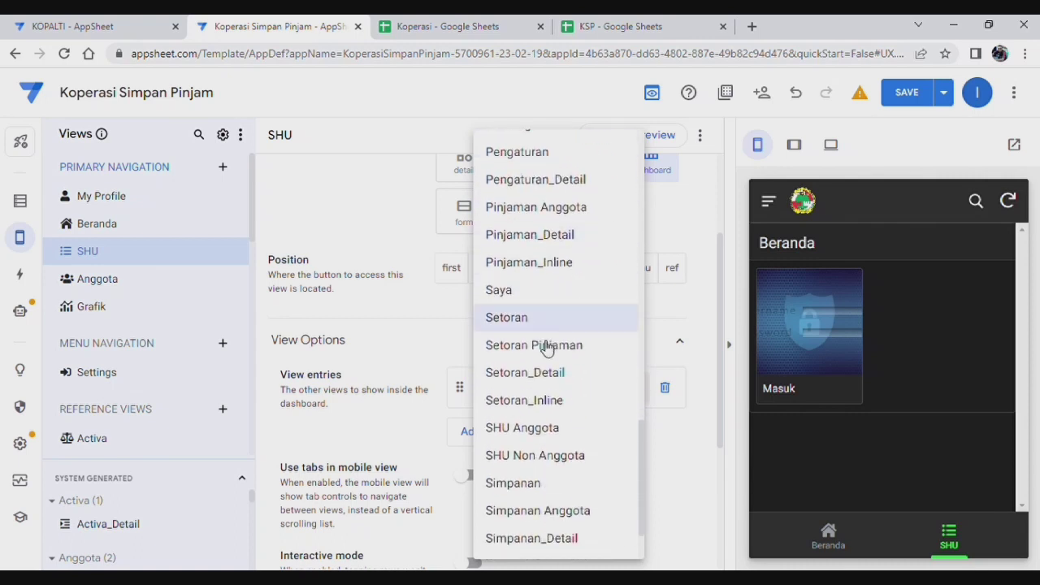
{"action": "scroll", "coordinate": [547, 347], "scroll_direction": "down", "scroll_amount": 3}
{"action": "left_click", "coordinate": [536, 377]}
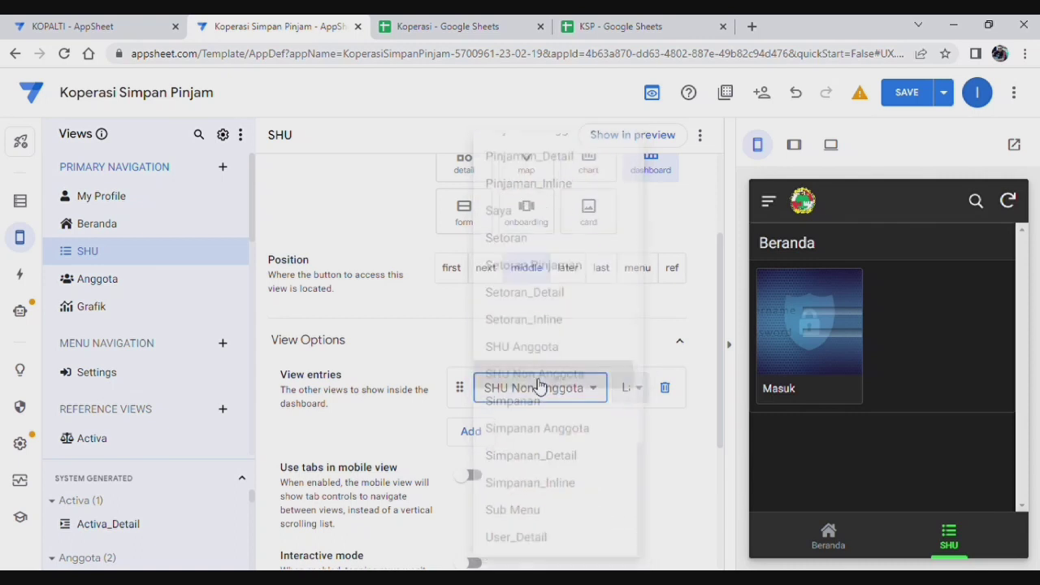
Step: Add SHU Anggota as the dashboard's second view entry
{"action": "left_click", "coordinate": [471, 432]}
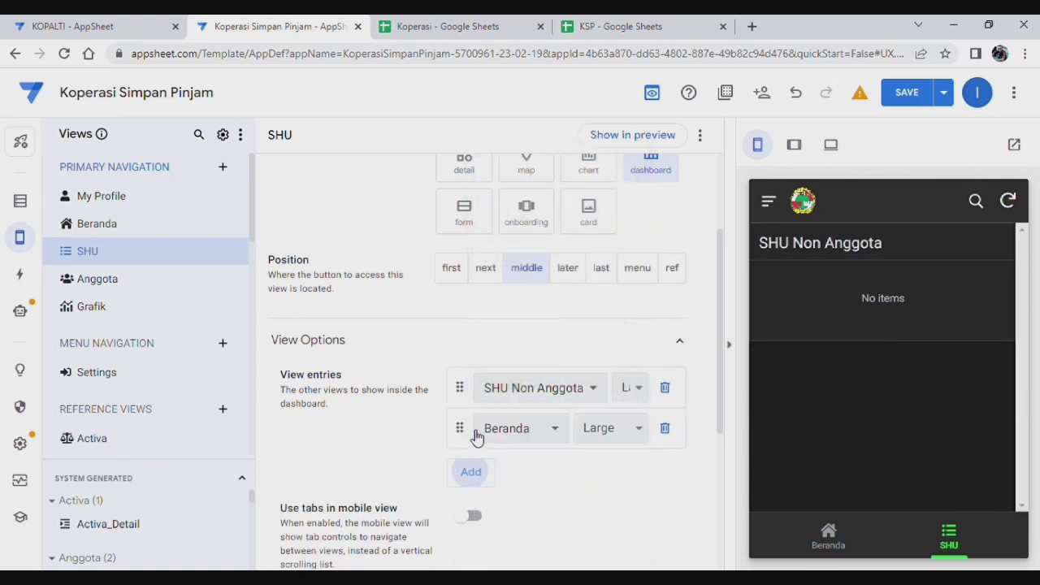
{"action": "left_click", "coordinate": [543, 439]}
{"action": "scroll", "coordinate": [539, 396], "scroll_direction": "down", "scroll_amount": 10}
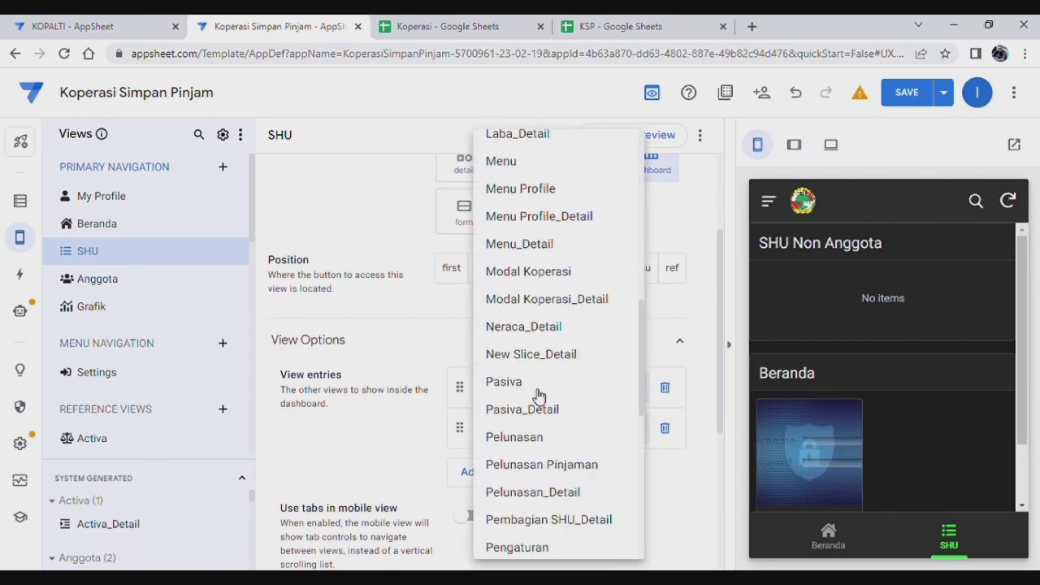
{"action": "scroll", "coordinate": [539, 396], "scroll_direction": "down", "scroll_amount": 5}
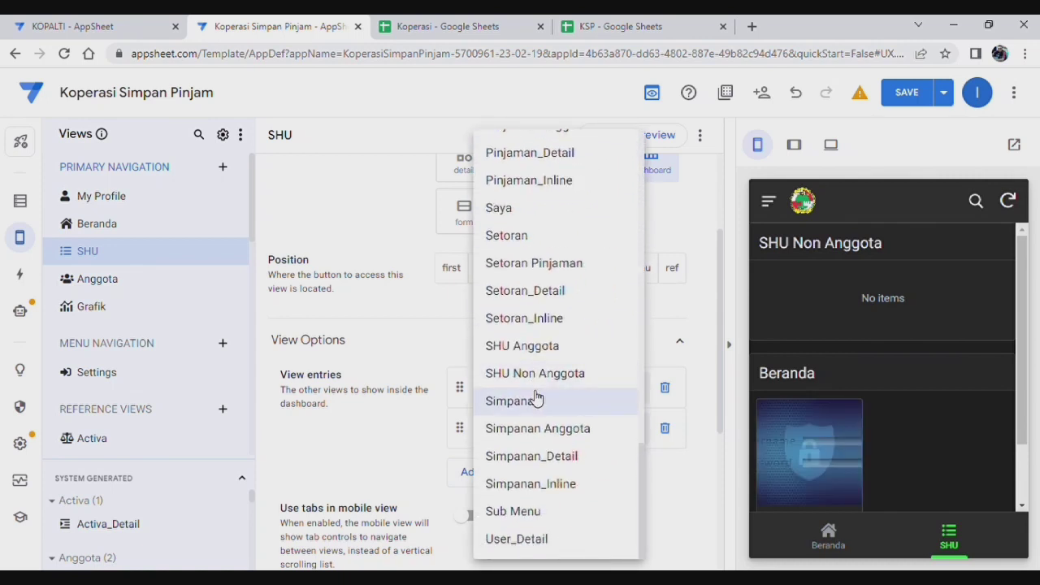
{"action": "scroll", "coordinate": [536, 396], "scroll_direction": "up", "scroll_amount": 3}
{"action": "left_click", "coordinate": [543, 425]}
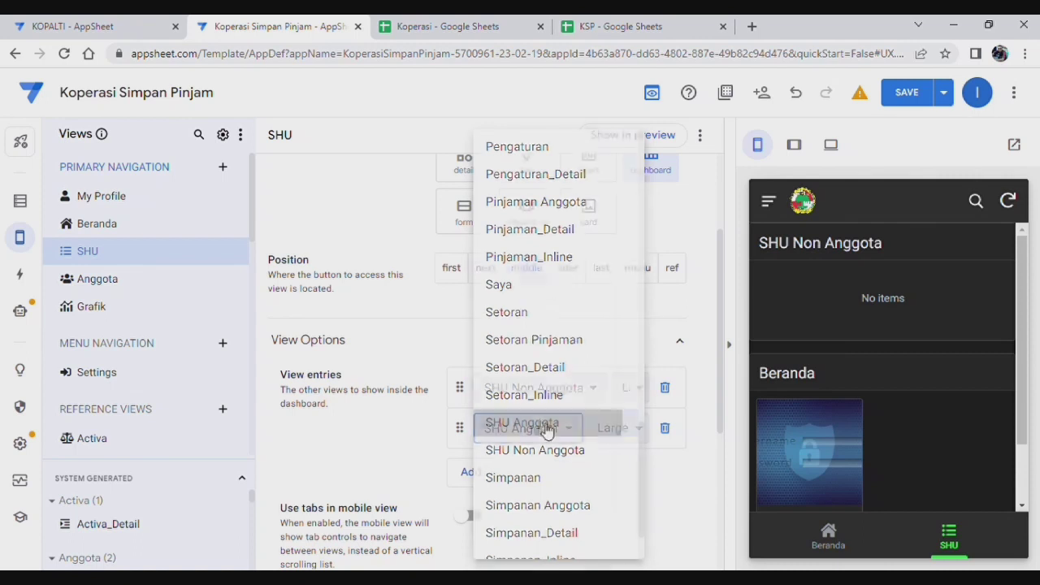
{"action": "scroll", "coordinate": [614, 474], "scroll_direction": "down", "scroll_amount": 2}
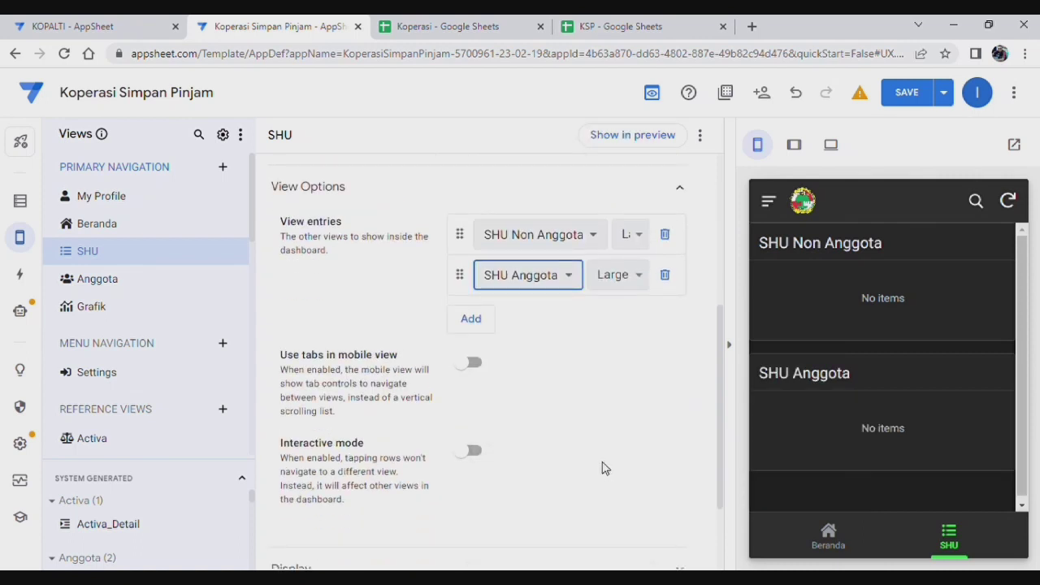
Step: Show the SHU dashboard's entries as tabs on mobile
{"action": "left_click", "coordinate": [474, 363]}
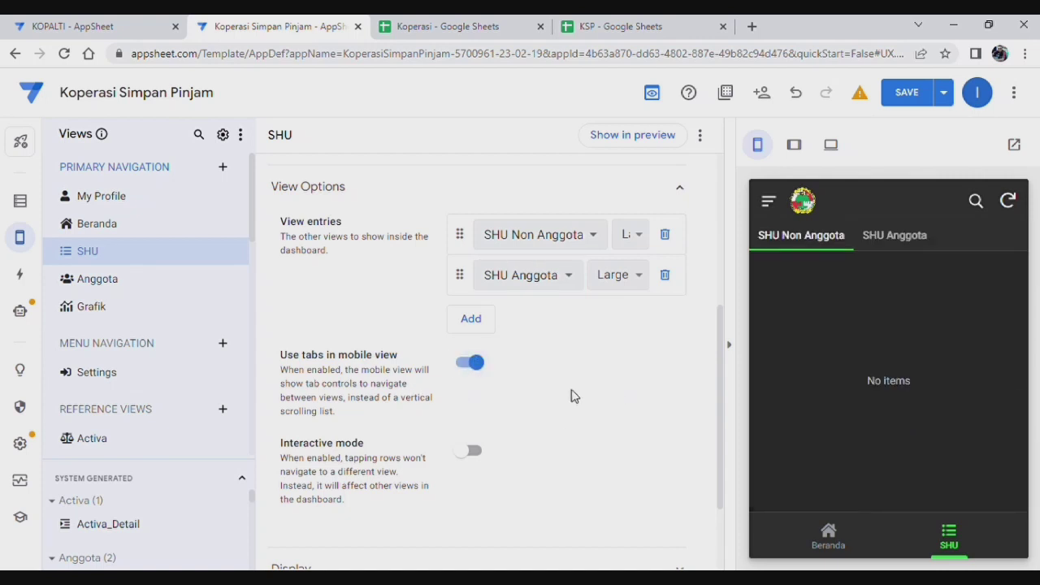
{"action": "scroll", "coordinate": [501, 323], "scroll_direction": "up", "scroll_amount": 3}
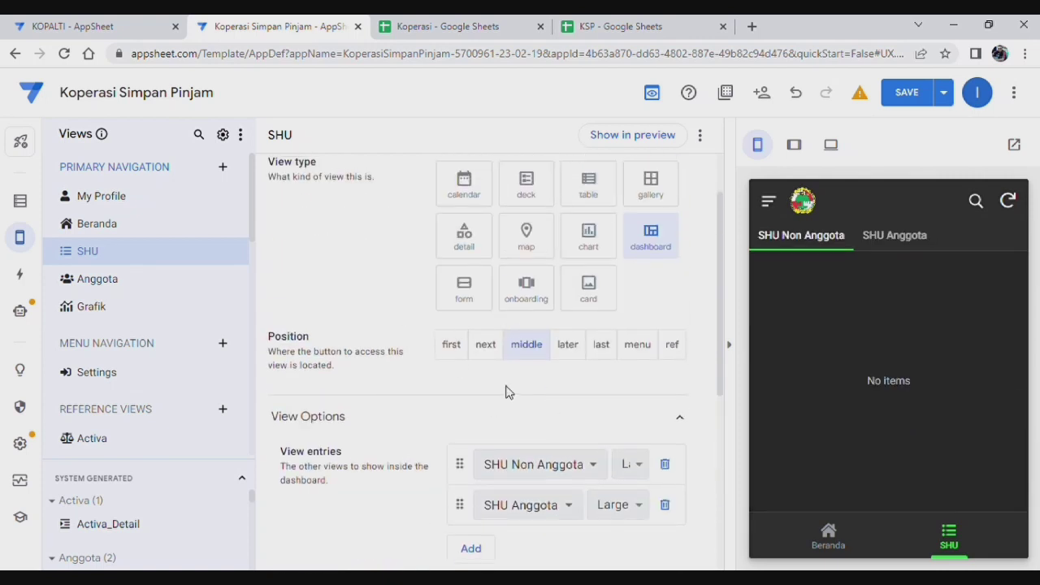
{"action": "scroll", "coordinate": [529, 350], "scroll_direction": "down", "scroll_amount": 5}
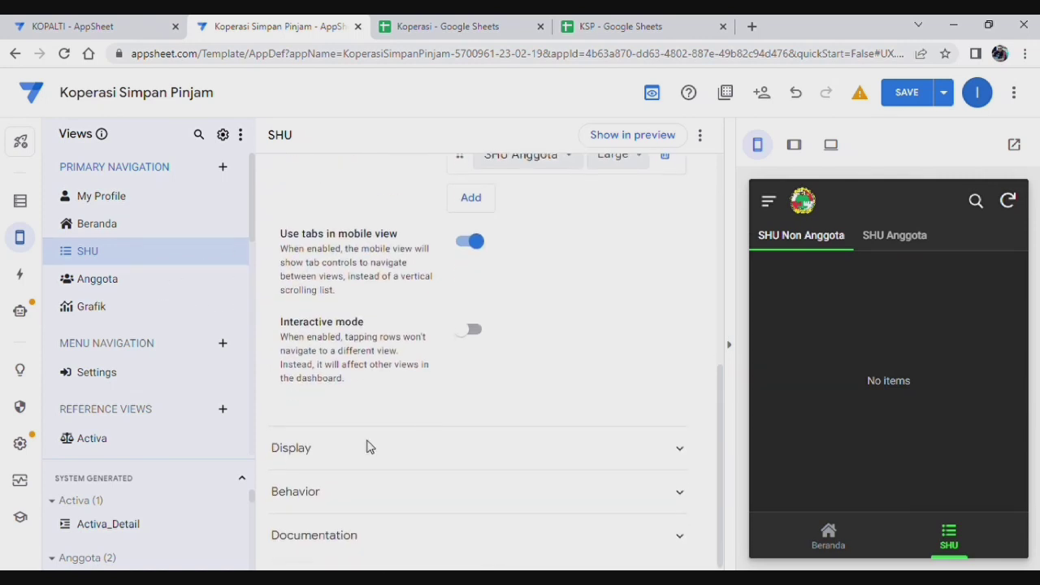
Step: Give the SHU dashboard the money coin icon and save the app
{"action": "left_click", "coordinate": [444, 460]}
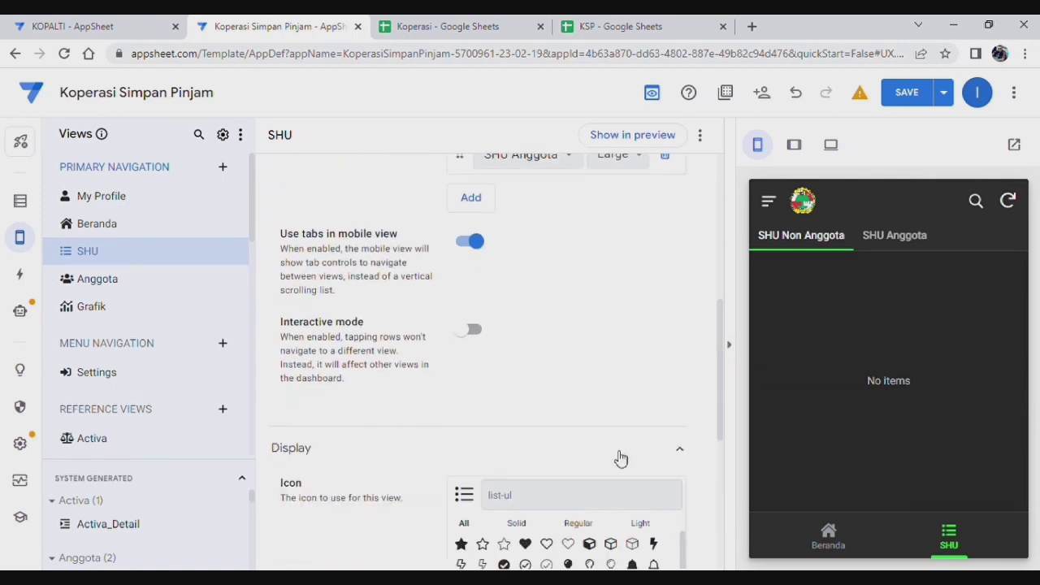
{"action": "left_click", "coordinate": [546, 493]}
{"action": "type", "text": "money"}
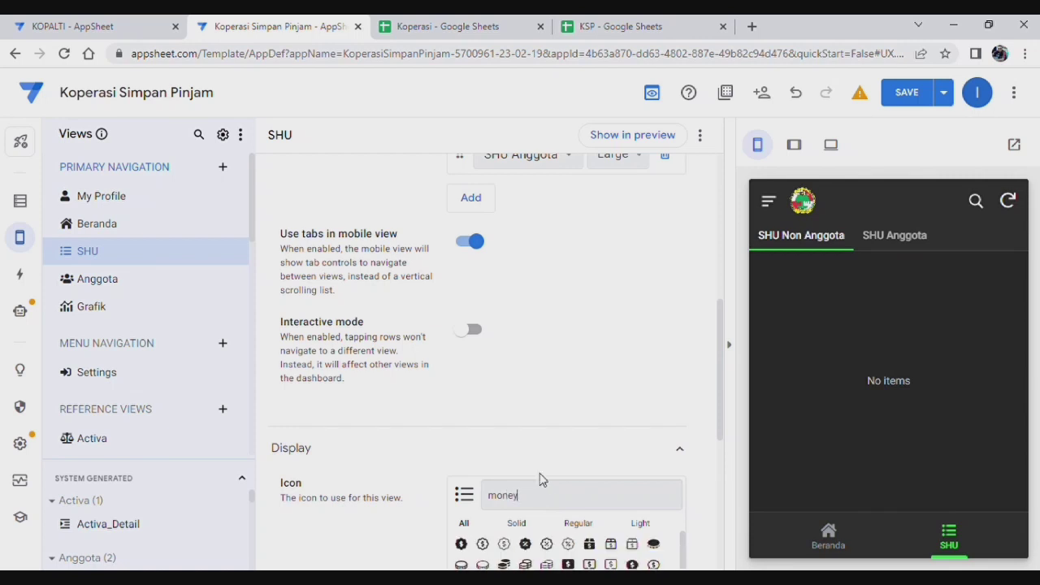
{"action": "scroll", "coordinate": [540, 479], "scroll_direction": "down", "scroll_amount": 2}
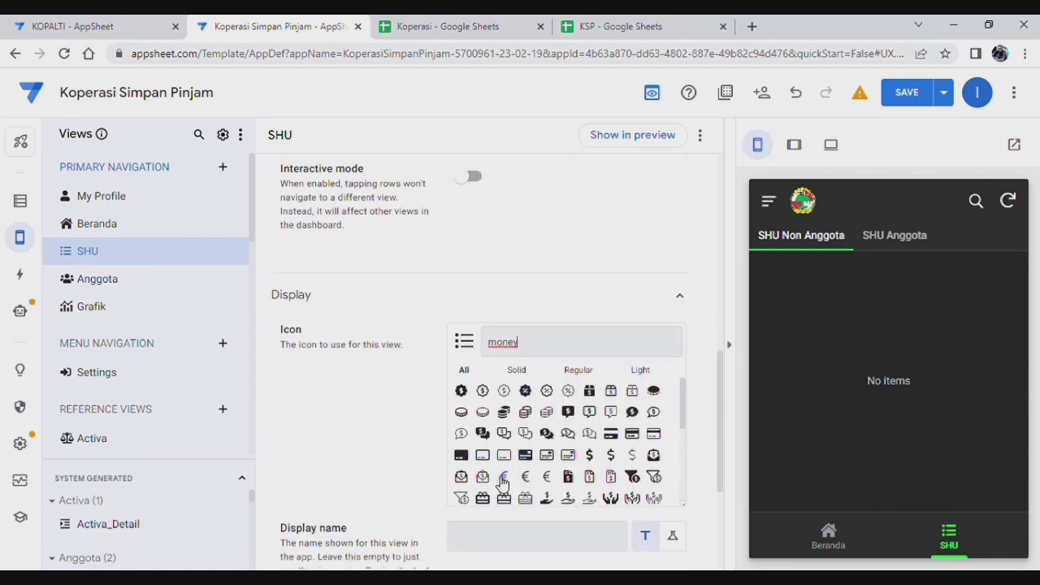
{"action": "left_click", "coordinate": [461, 391]}
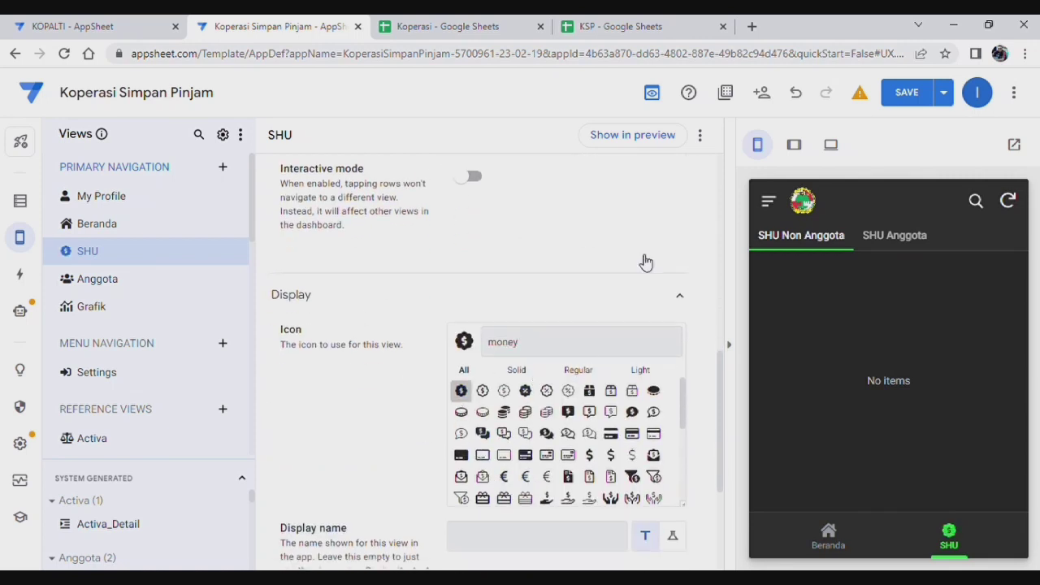
{"action": "left_click", "coordinate": [919, 91]}
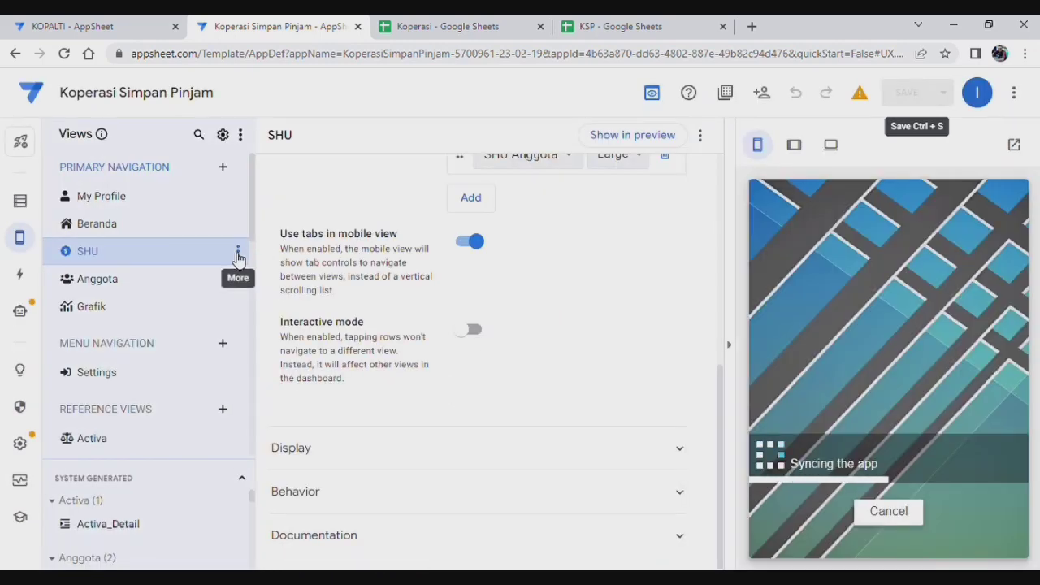
Step: Move the SHU dashboard to ref position, check both preview tabs, then go to the Koperasi spreadsheet
{"action": "scroll", "coordinate": [525, 244], "scroll_direction": "up", "scroll_amount": 2}
{"action": "scroll", "coordinate": [647, 264], "scroll_direction": "up", "scroll_amount": 2}
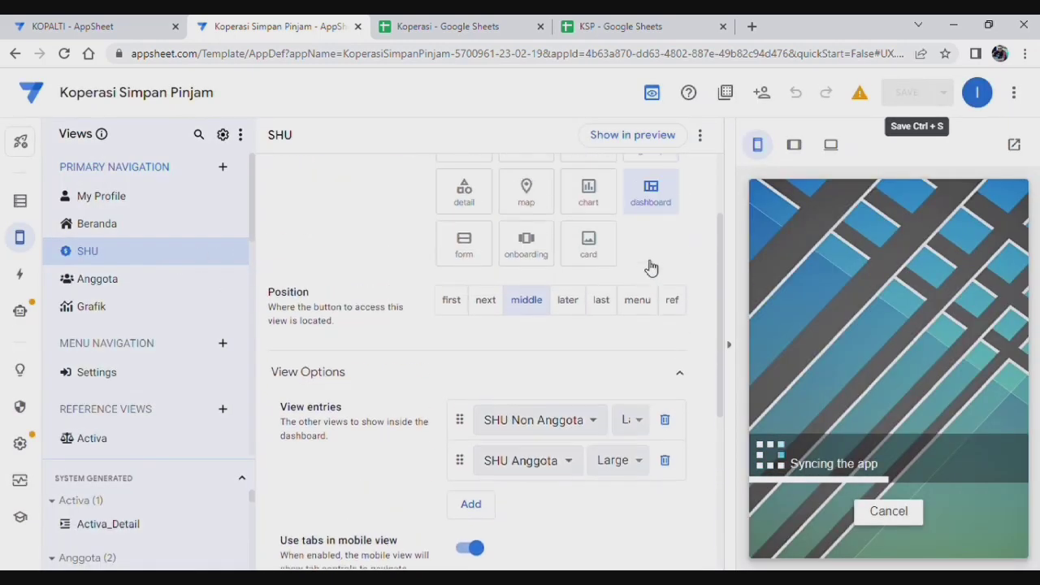
{"action": "left_click", "coordinate": [675, 301]}
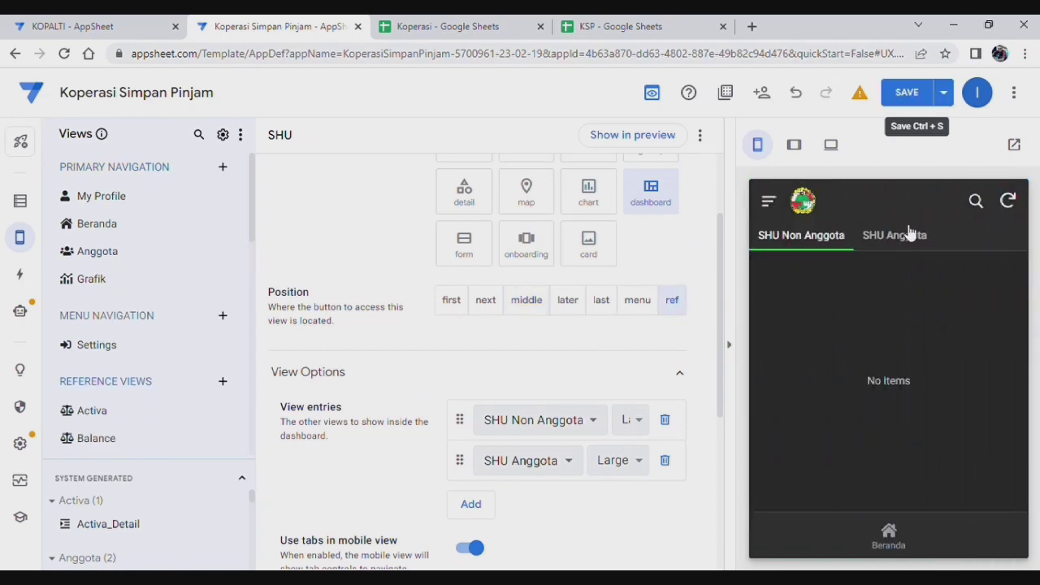
{"action": "left_click", "coordinate": [897, 244]}
{"action": "left_click", "coordinate": [849, 240]}
{"action": "scroll", "coordinate": [317, 375], "scroll_direction": "up", "scroll_amount": 3}
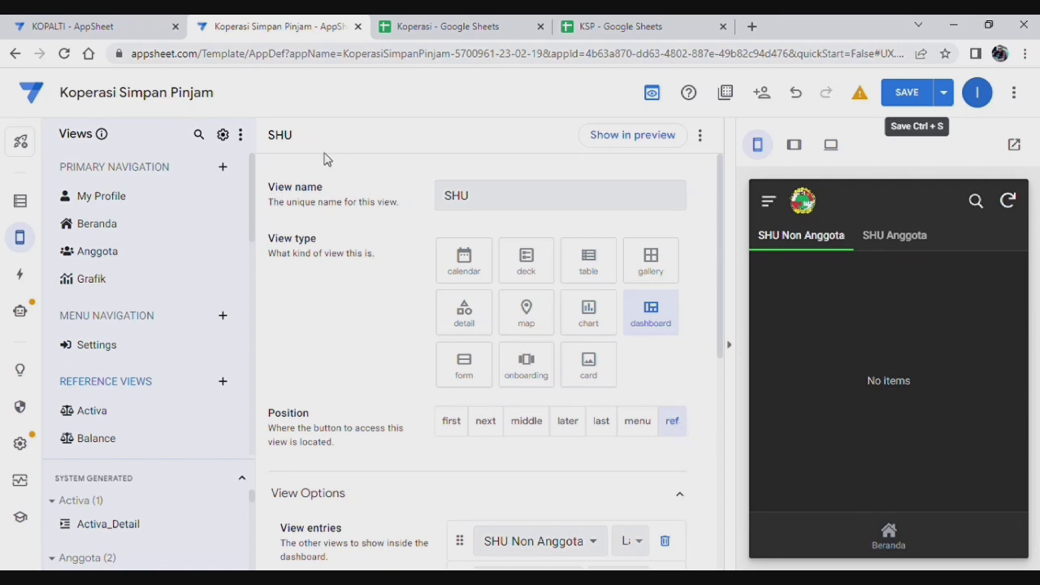
{"action": "left_click", "coordinate": [452, 29]}
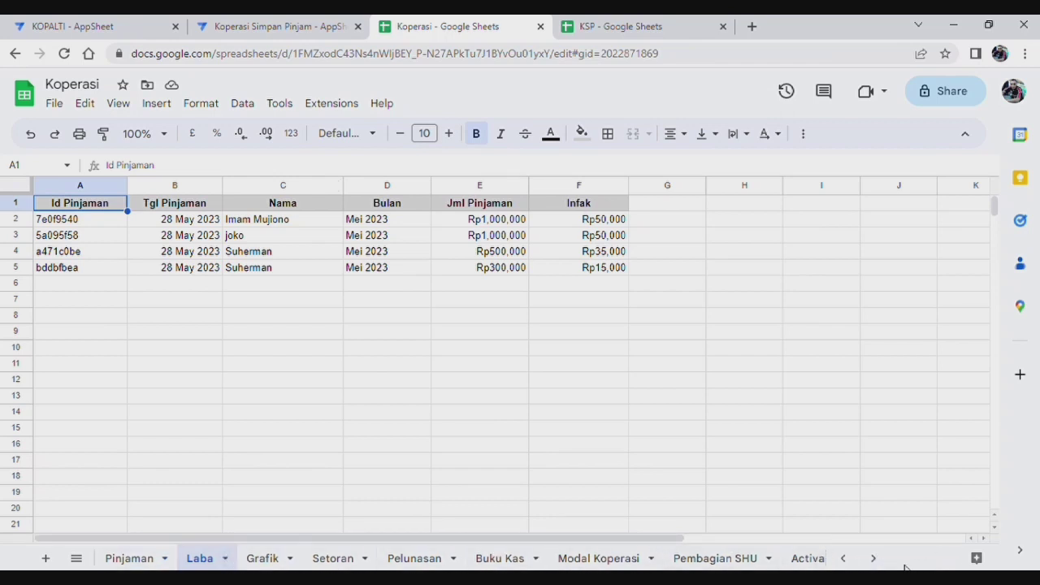
Step: On the Menu sheet, insert a blank row above the Neraca row
{"action": "left_click", "coordinate": [873, 559]}
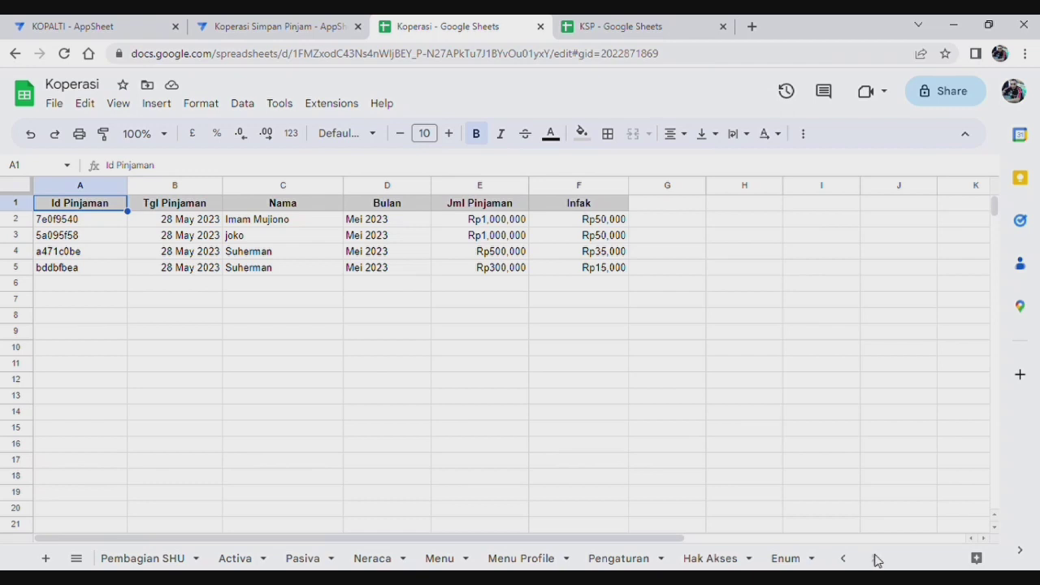
{"action": "left_click", "coordinate": [437, 559]}
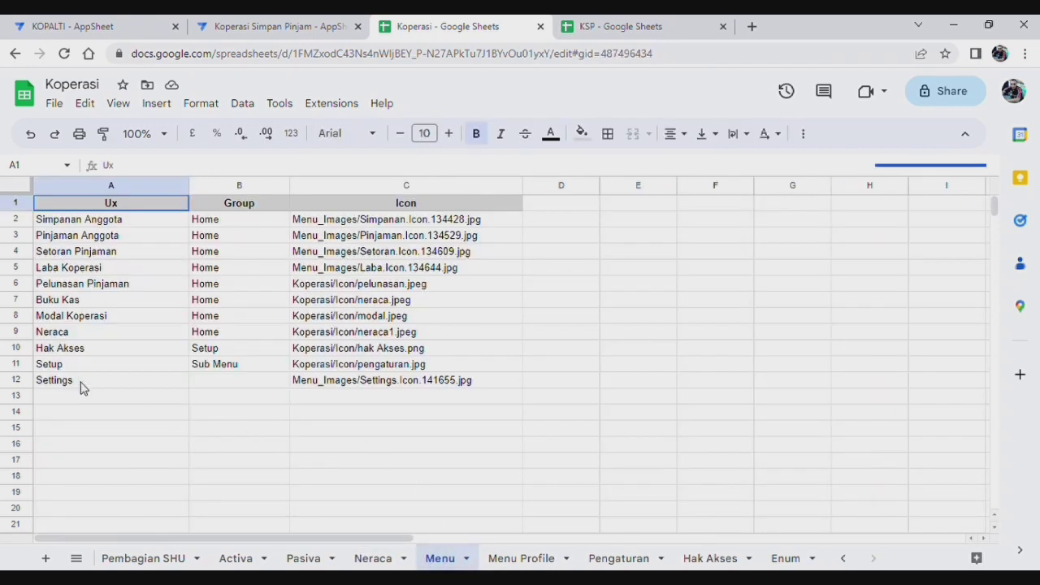
{"action": "left_click", "coordinate": [111, 367]}
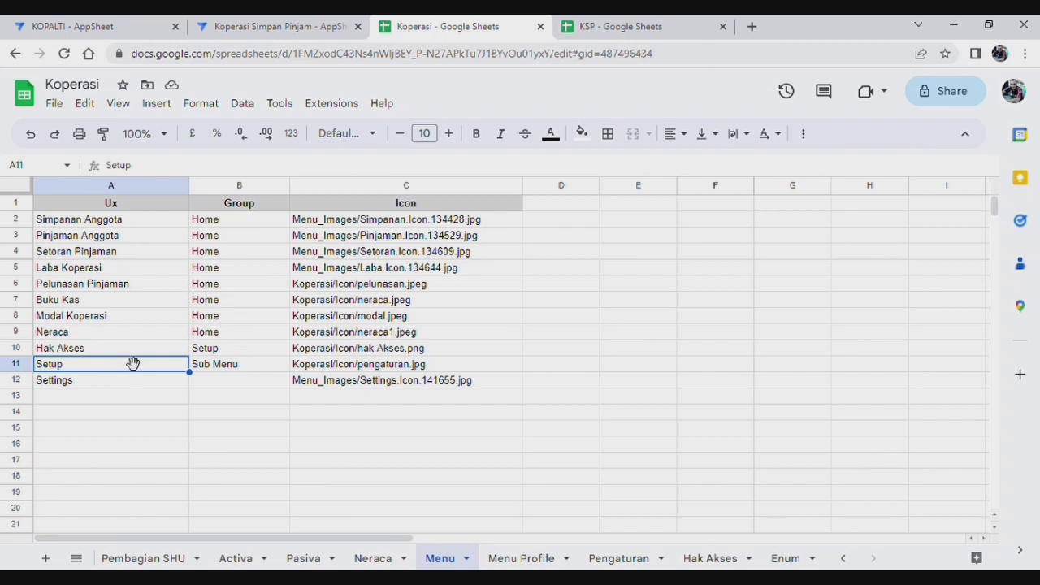
{"action": "left_click", "coordinate": [143, 333]}
{"action": "right_click", "coordinate": [142, 333]}
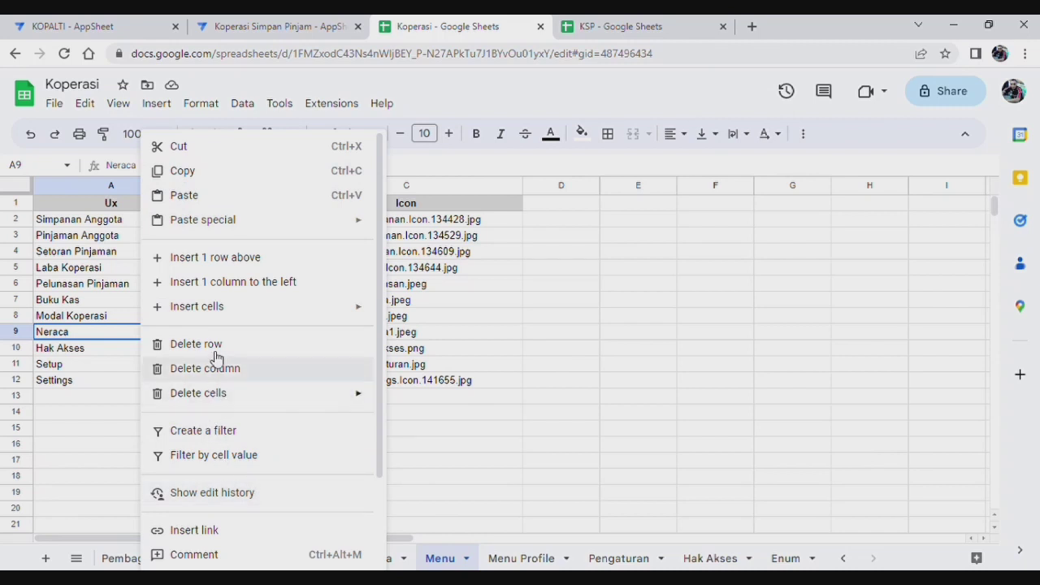
{"action": "left_click", "coordinate": [221, 258]}
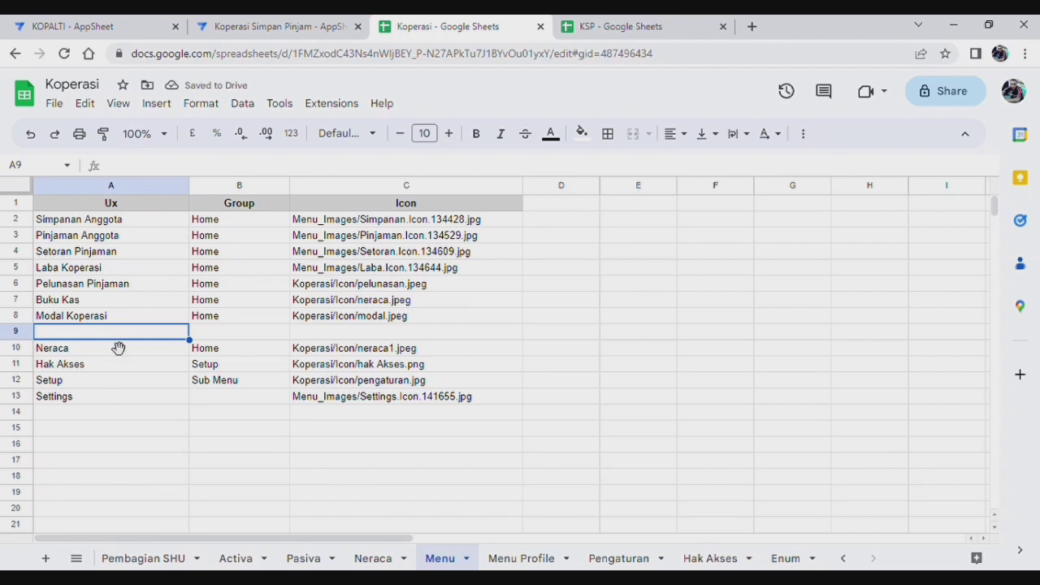
Step: Enter SHU in A9 and Home in B9 of the new row
{"action": "type", "text": "Pembagian SHU"}
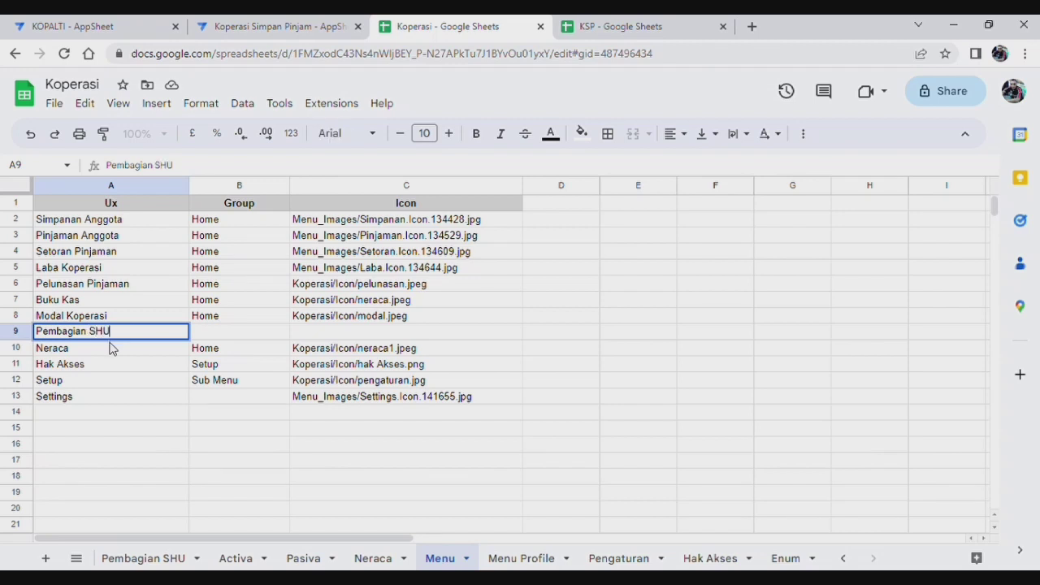
{"action": "left_click_drag", "start_coordinate": [124, 341], "coordinate": [2, 340]}
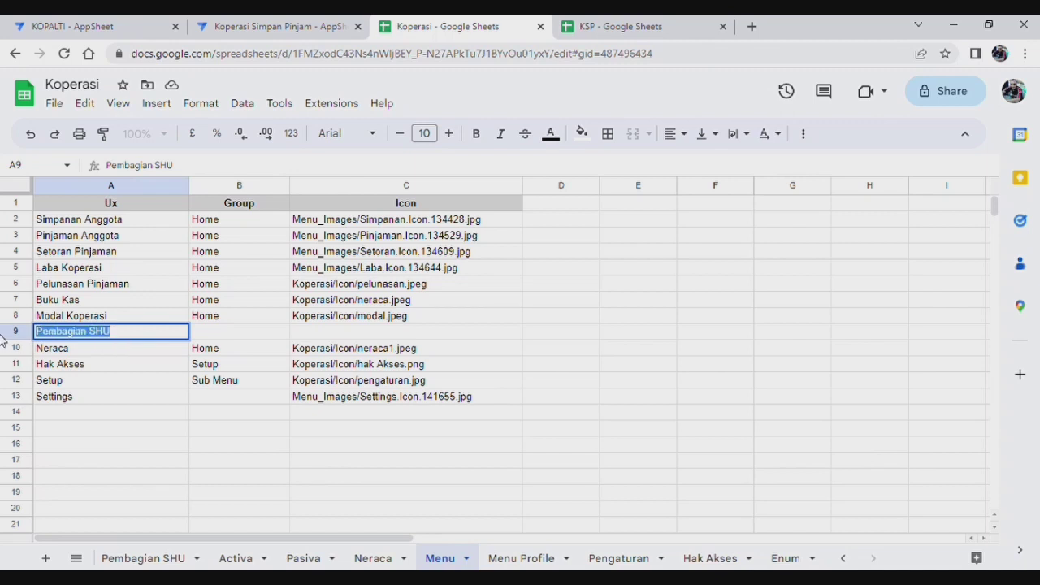
{"action": "type", "text": "S"}
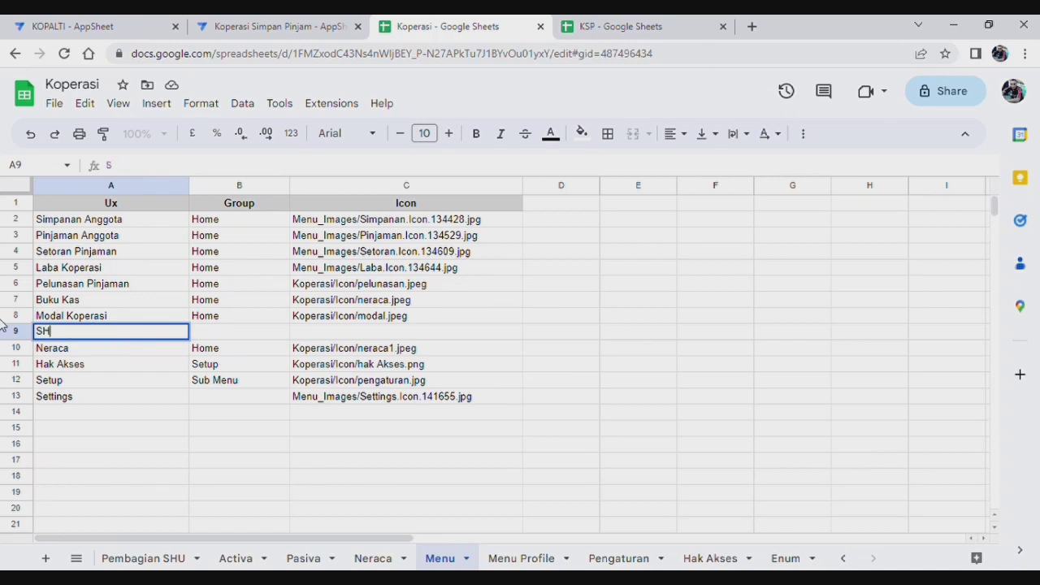
{"action": "left_click", "coordinate": [228, 327]}
{"action": "type", "text": "Home"}
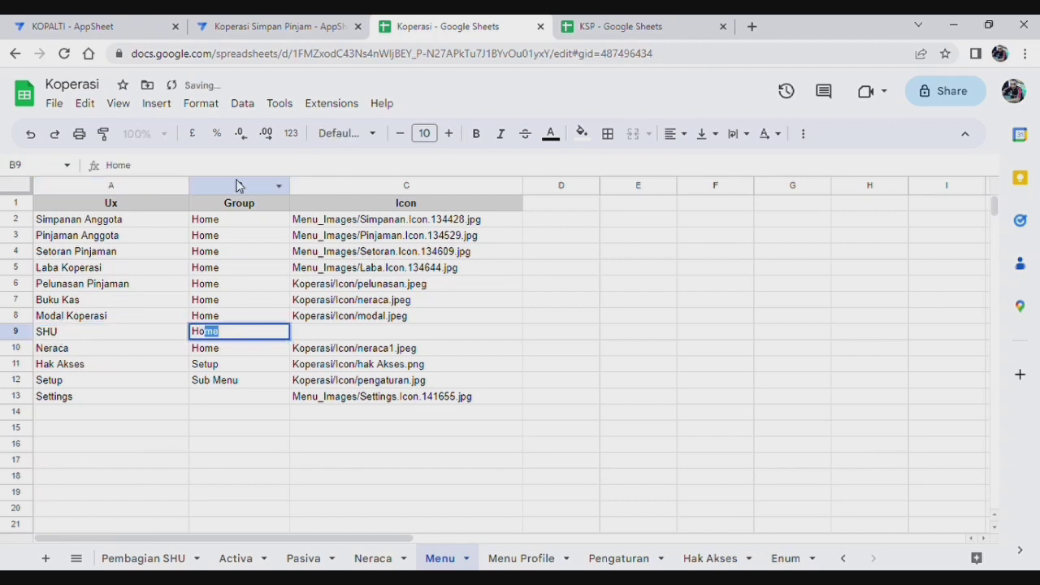
{"action": "left_click", "coordinate": [371, 335]}
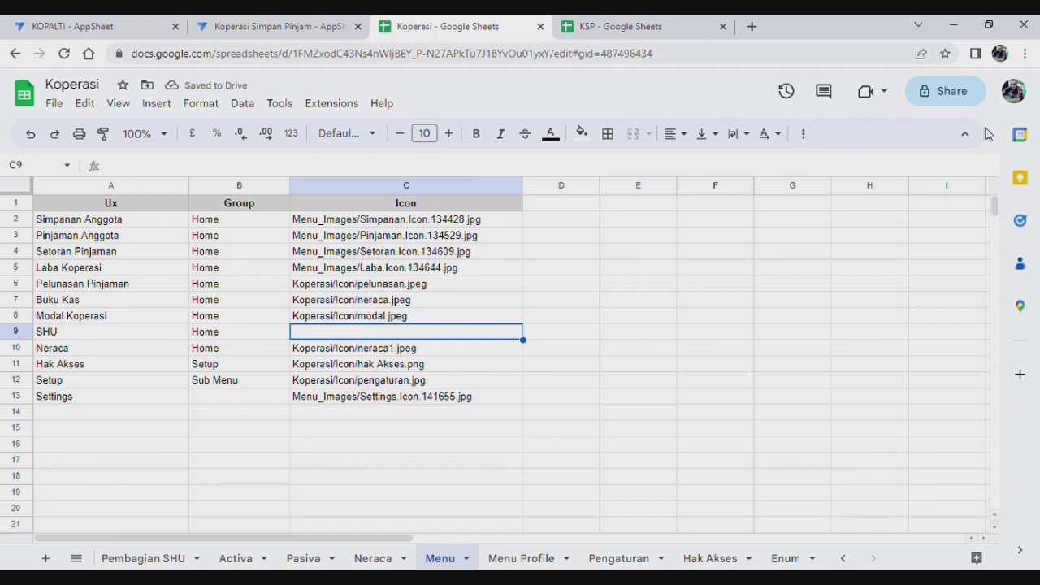
Step: Set C9's icon path to Koperasi/Icon/SHU.jpg by copying and editing C8's path
{"action": "left_click", "coordinate": [379, 317]}
{"action": "right_click", "coordinate": [379, 317]}
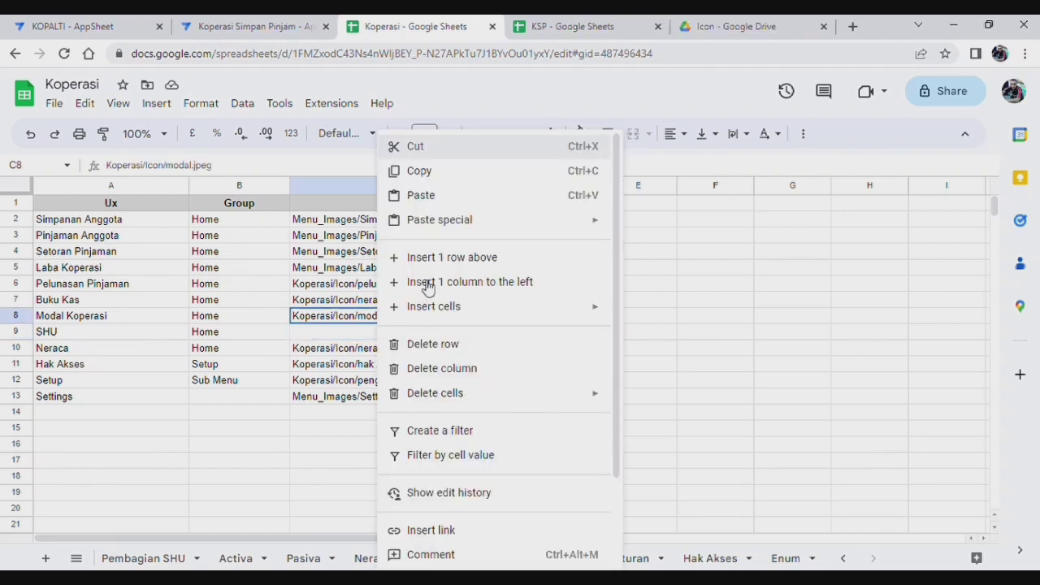
{"action": "left_click", "coordinate": [443, 174]}
{"action": "left_click", "coordinate": [357, 332]}
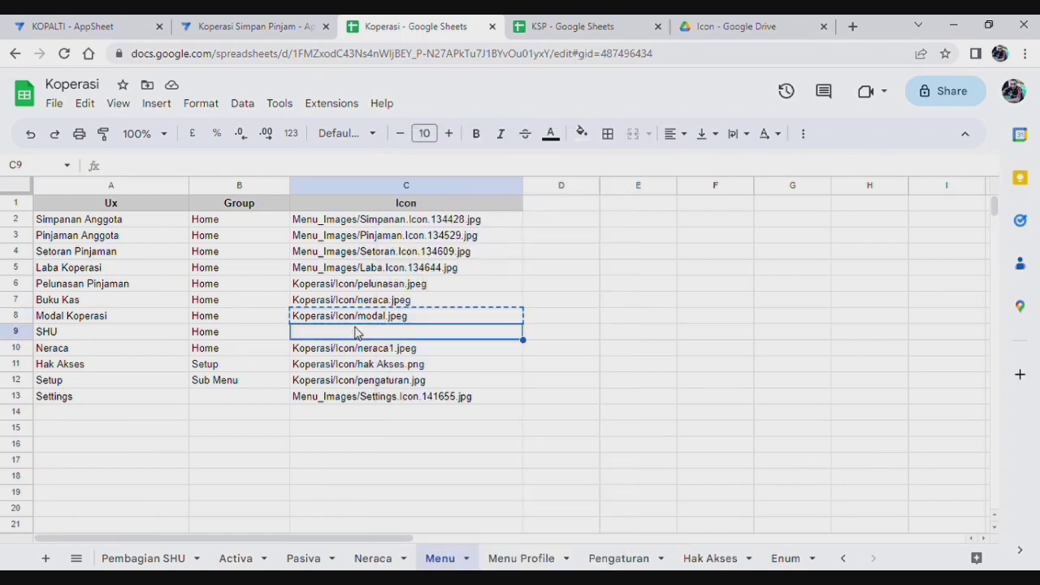
{"action": "key", "text": "ctrl+v"}
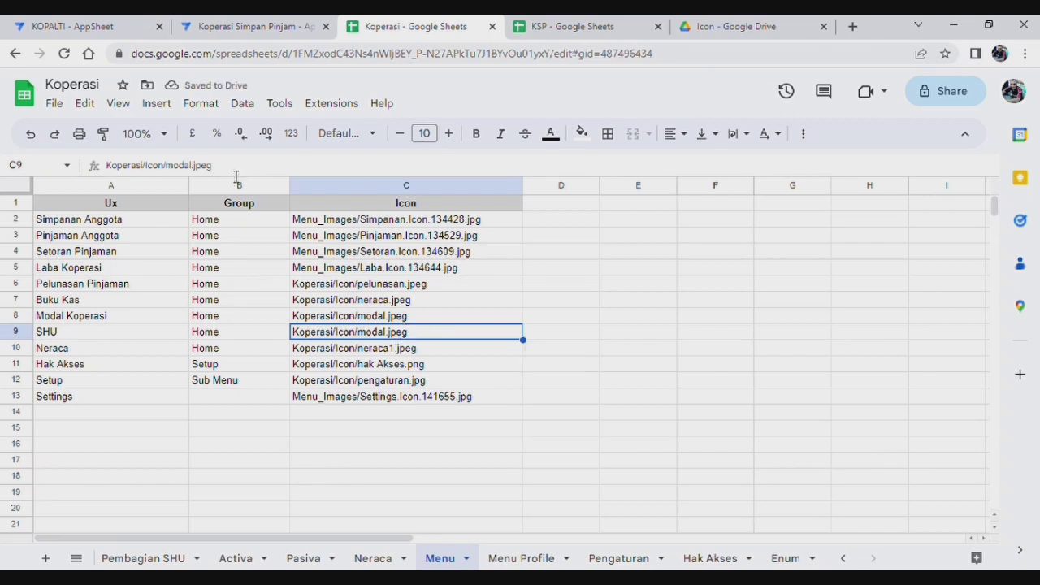
{"action": "key", "text": "F2"}
{"action": "key", "text": "BackSpace"}
{"action": "key", "text": "BackSpace"}
{"action": "key", "text": "BackSpace"}
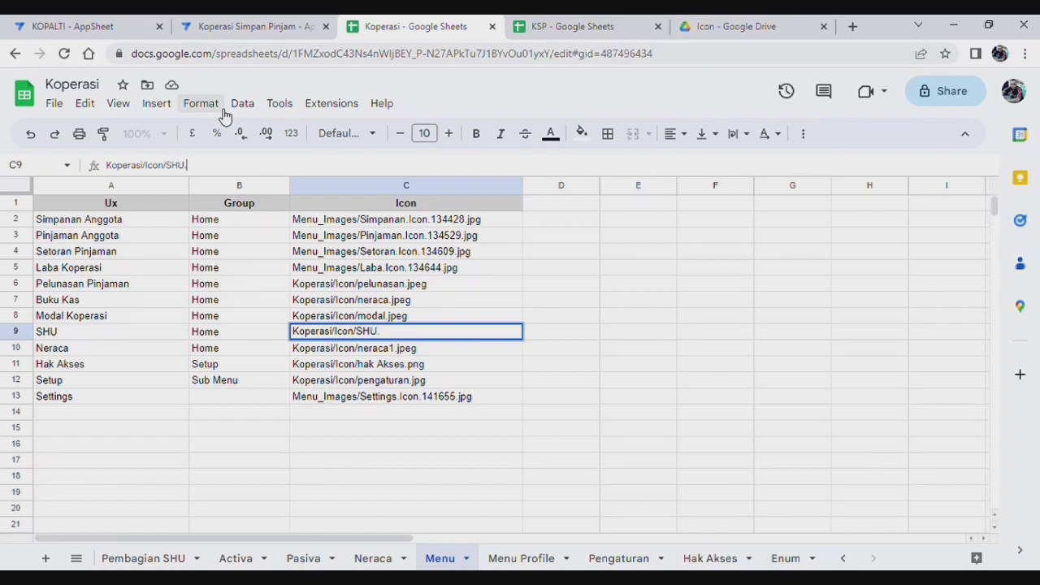
{"action": "type", "text": "peg"}
{"action": "left_click", "coordinate": [596, 315]}
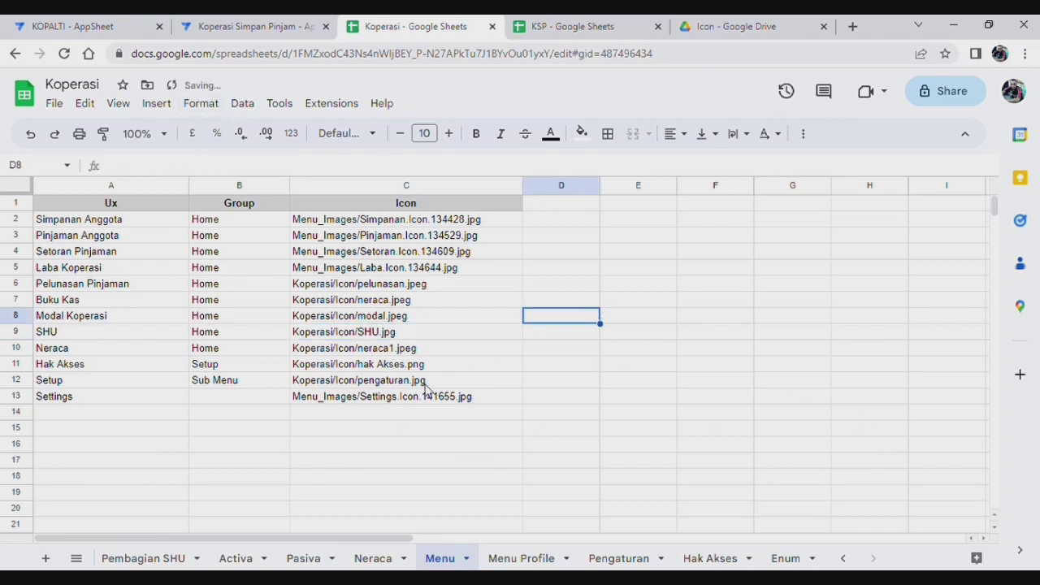
{"action": "left_click", "coordinate": [616, 560]}
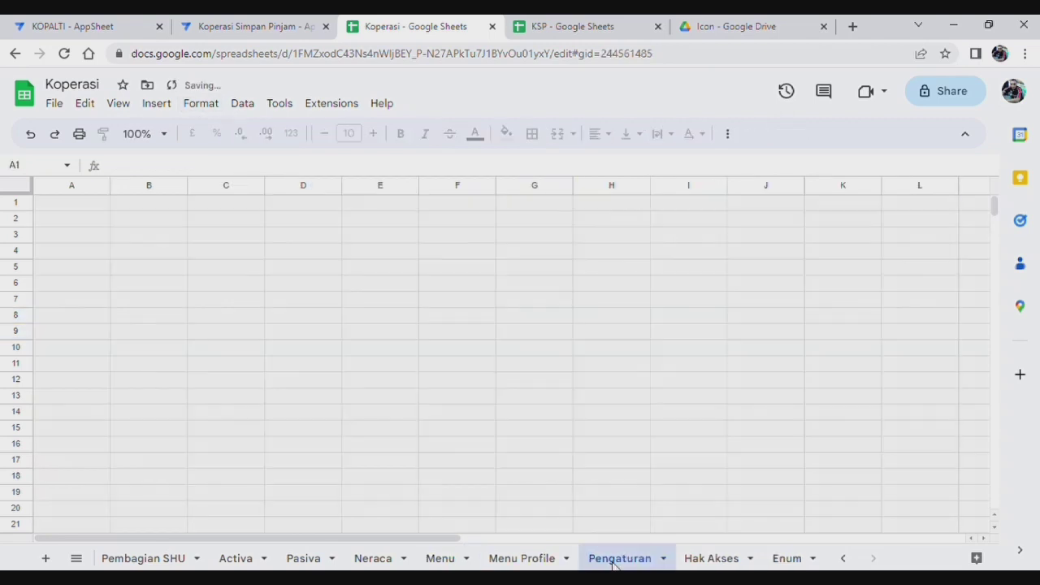
Step: Add SHU to the Super Admin menu list in B2
{"action": "left_click", "coordinate": [235, 241]}
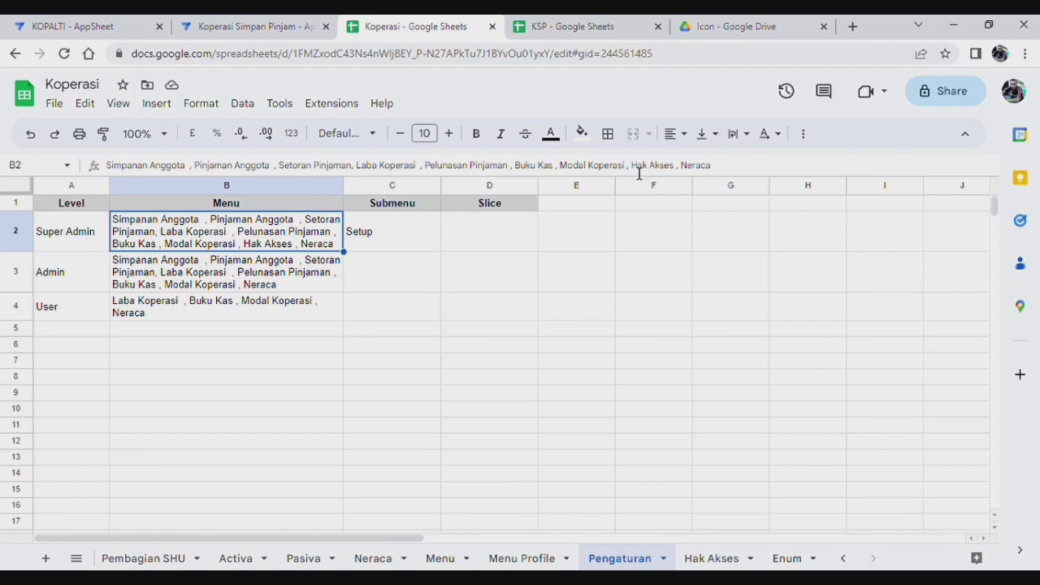
{"action": "left_click", "coordinate": [636, 166]}
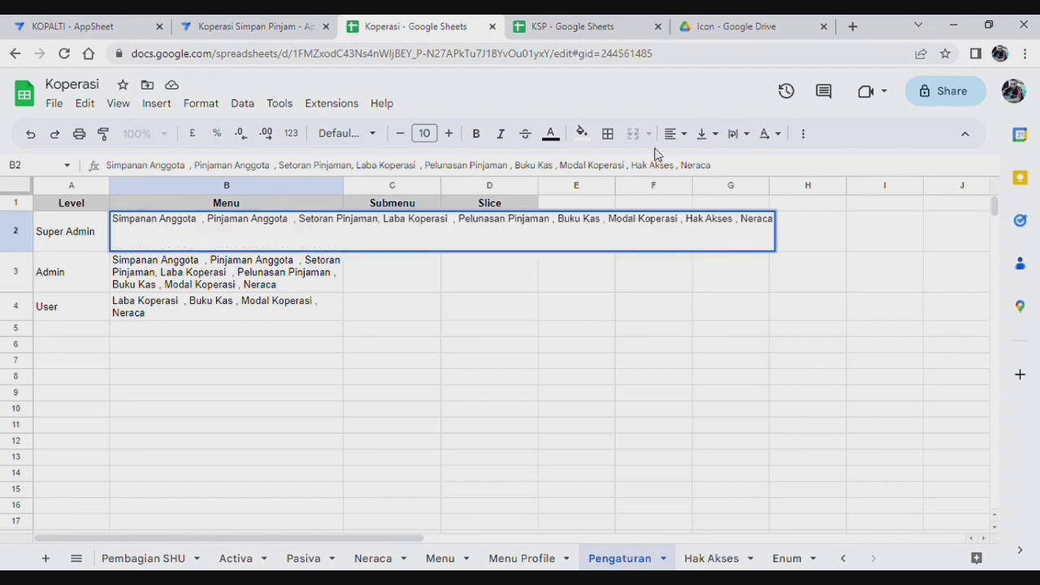
{"action": "type", "text": "S"}
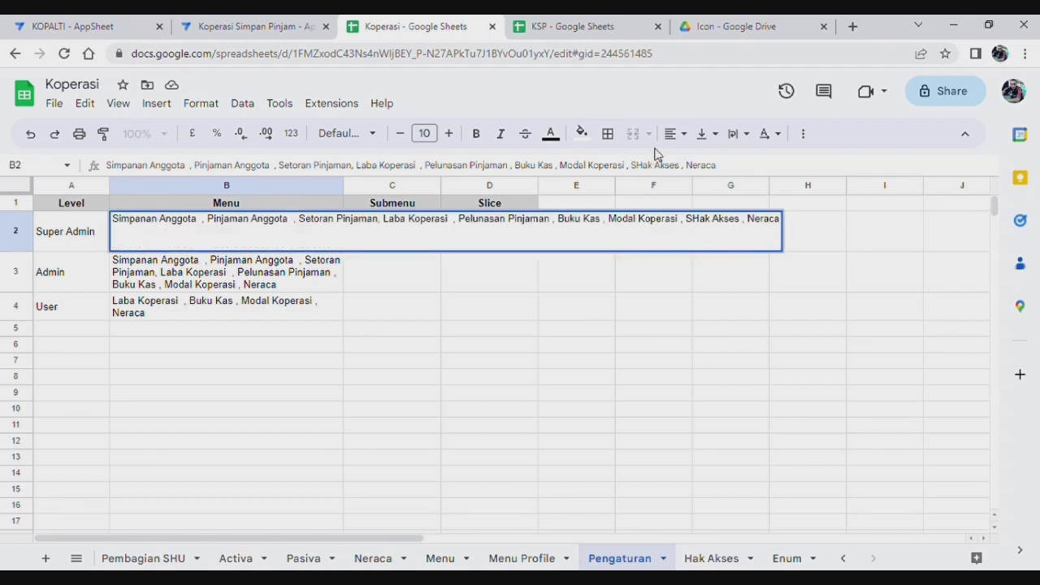
{"action": "type", "text": "HU"}
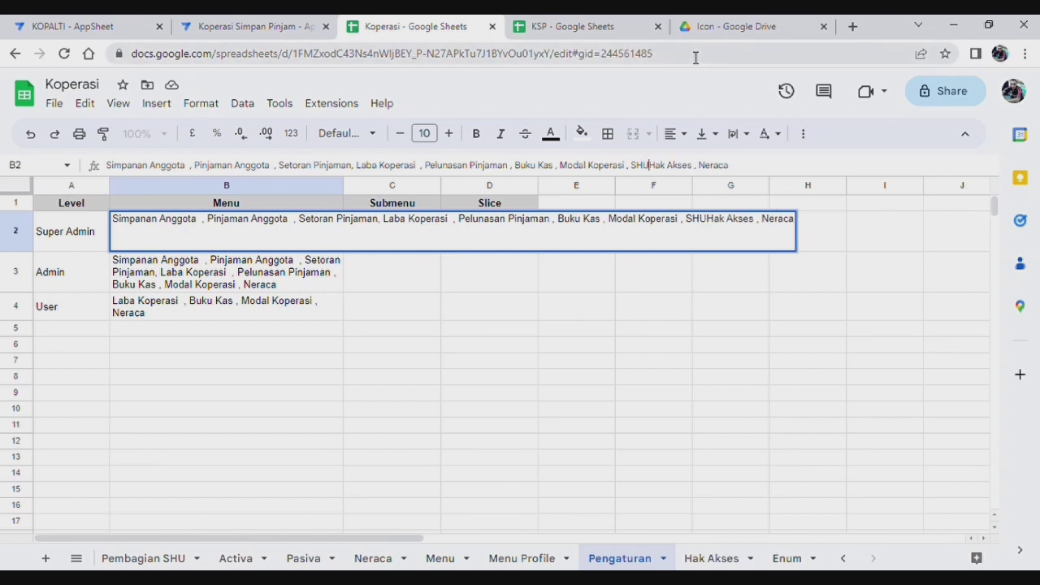
{"action": "type", "text": " ,"}
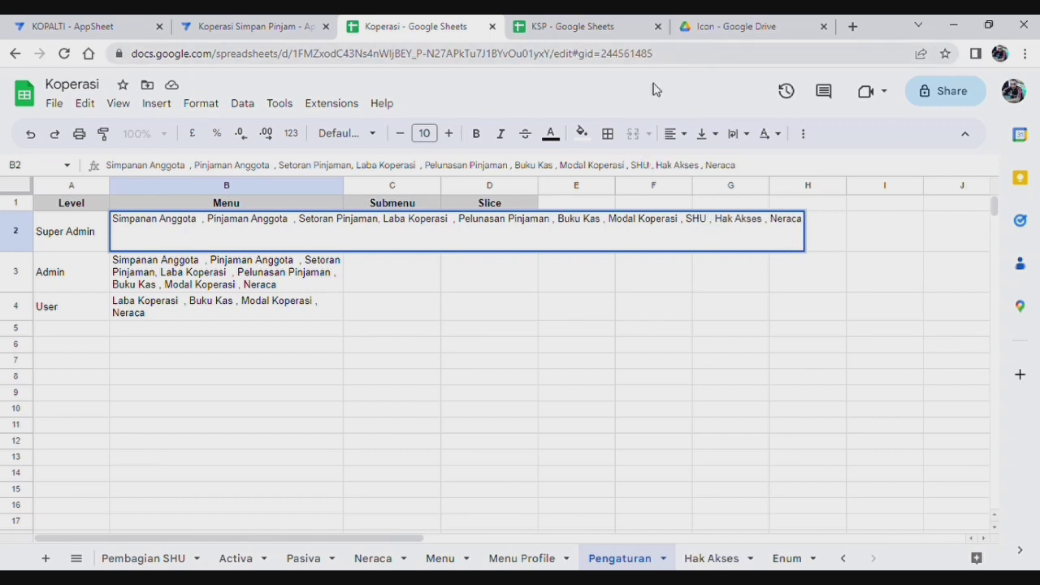
{"action": "left_click", "coordinate": [282, 270]}
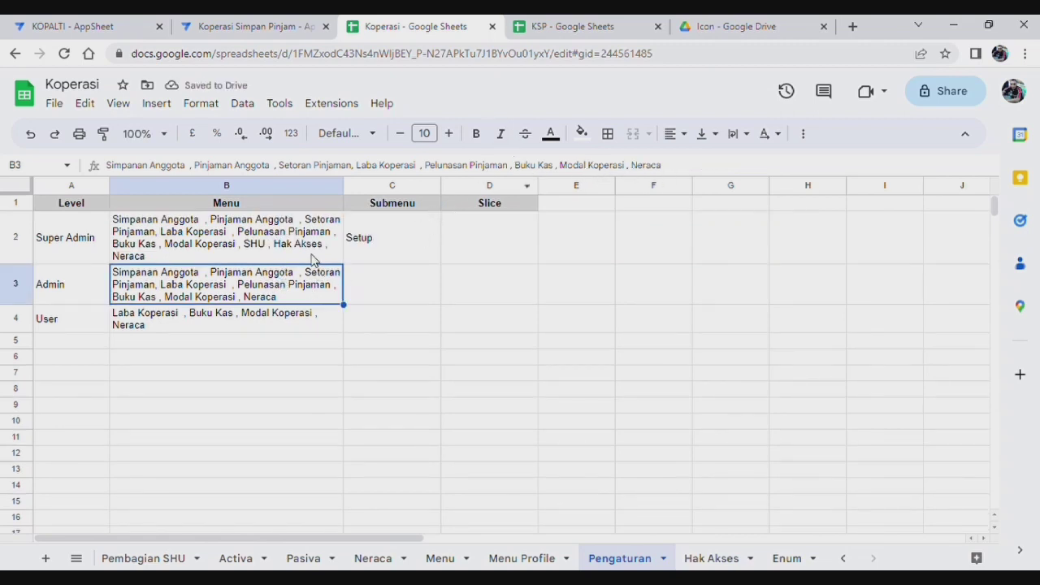
Step: Add SHU after Modal Koperasi in the Admin menu list in B3
{"action": "left_click", "coordinate": [631, 165]}
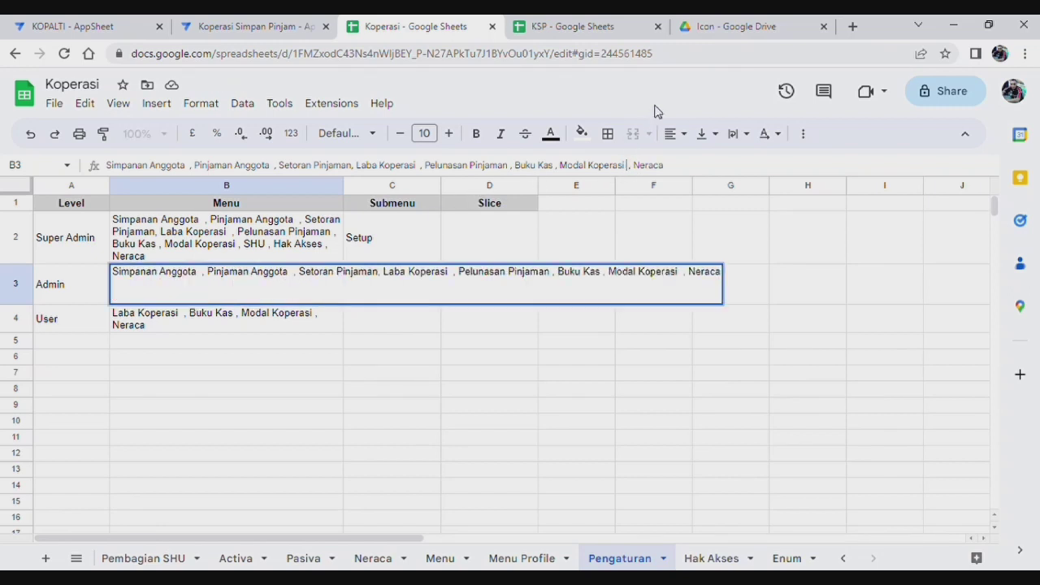
{"action": "type", "text": ","}
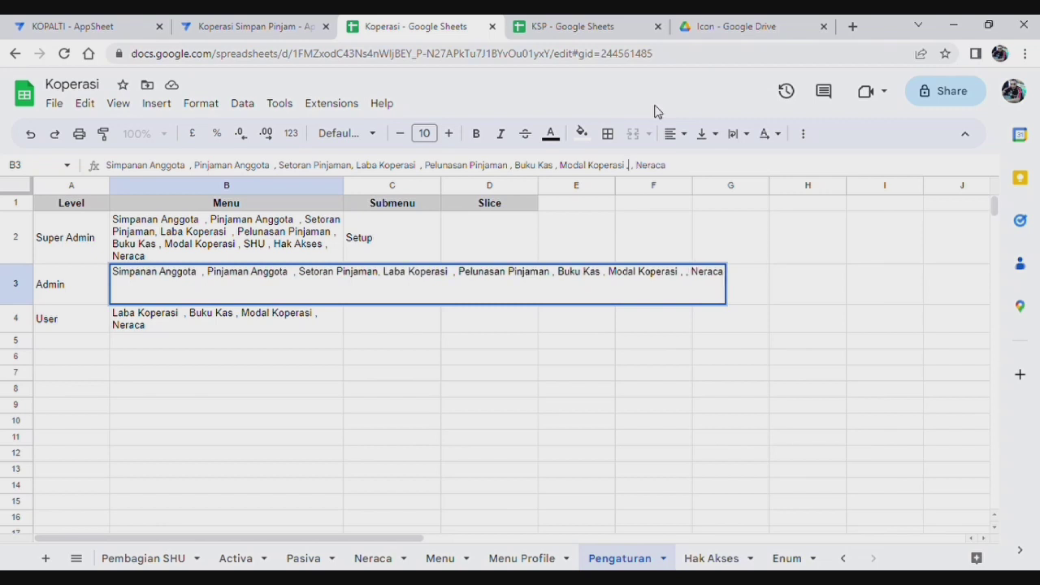
{"action": "type", "text": " SHU"}
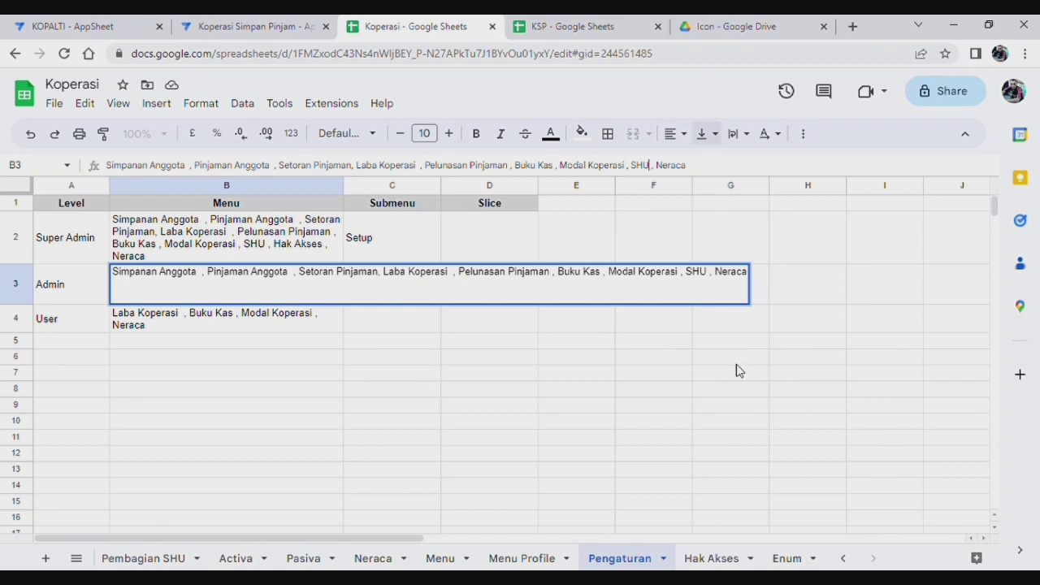
{"action": "left_click", "coordinate": [675, 389]}
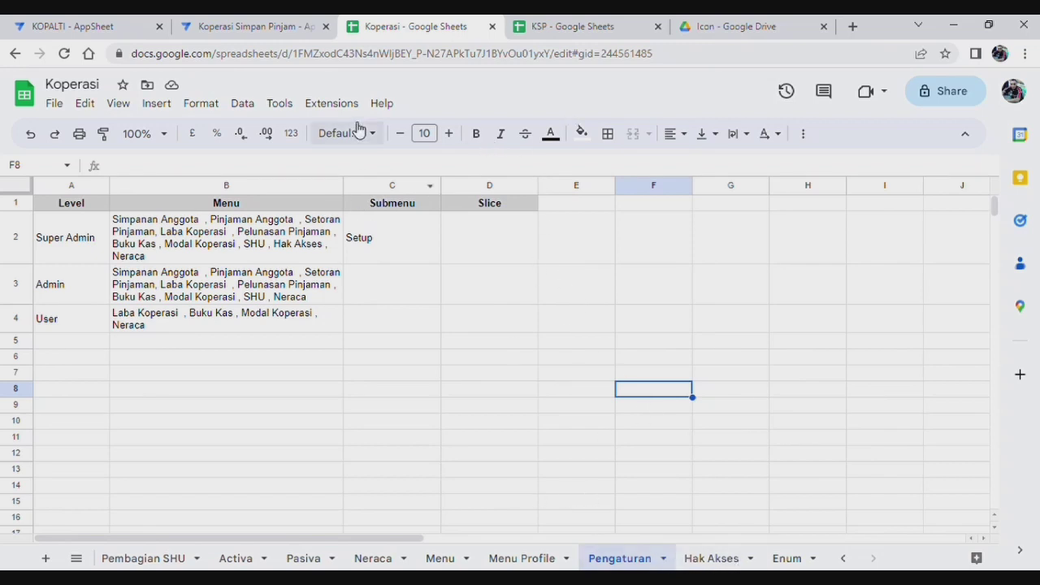
Step: Sync and save the Koperasi Simpan Pinjam app, then log in to the preview with the username and password
{"action": "left_click", "coordinate": [248, 29]}
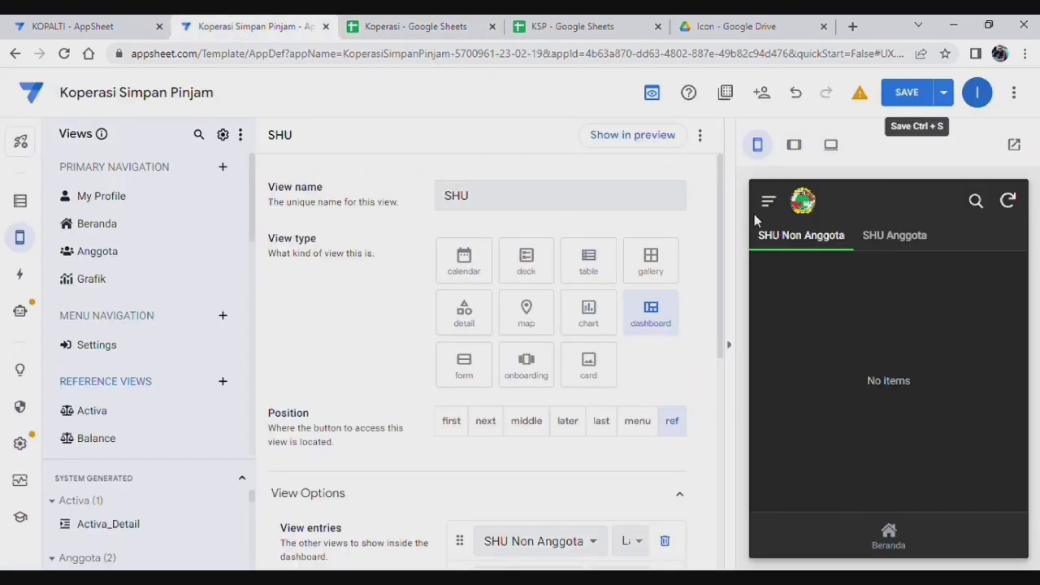
{"action": "left_click", "coordinate": [1008, 202]}
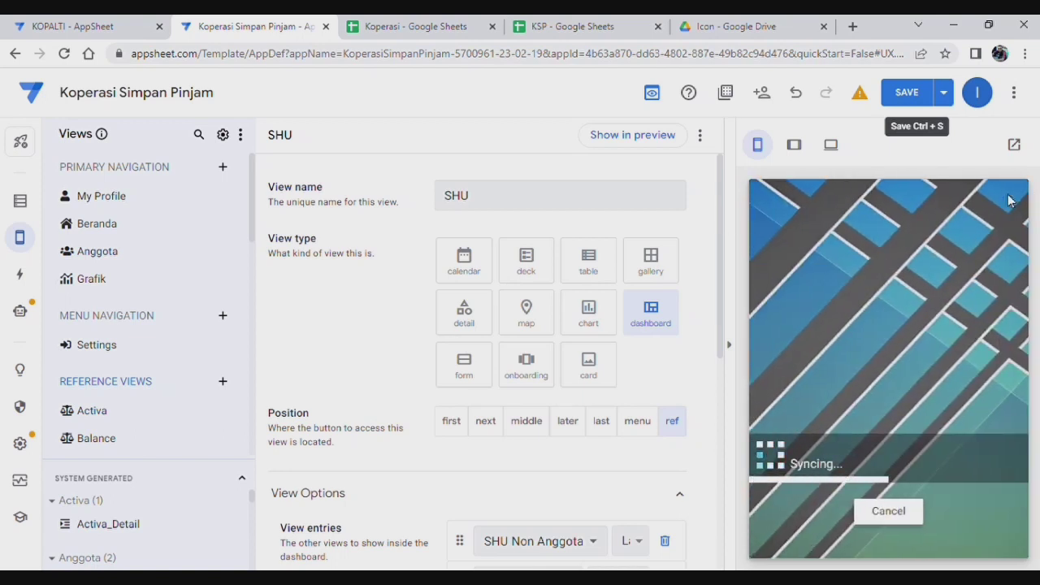
{"action": "left_click", "coordinate": [910, 96]}
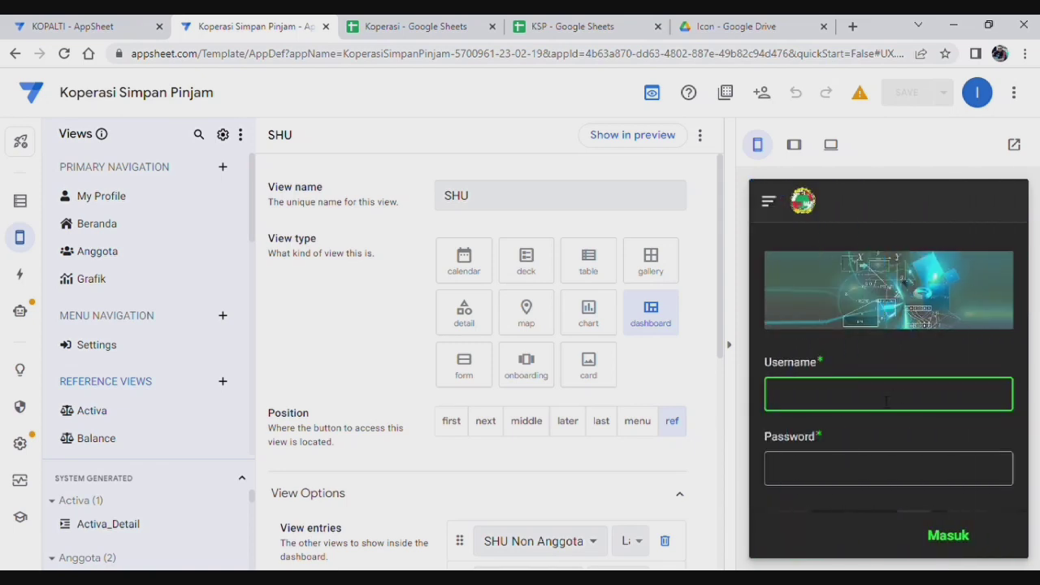
{"action": "type", "text": "imam74"}
{"action": "left_click", "coordinate": [849, 476]}
{"action": "type", "text": "1234"}
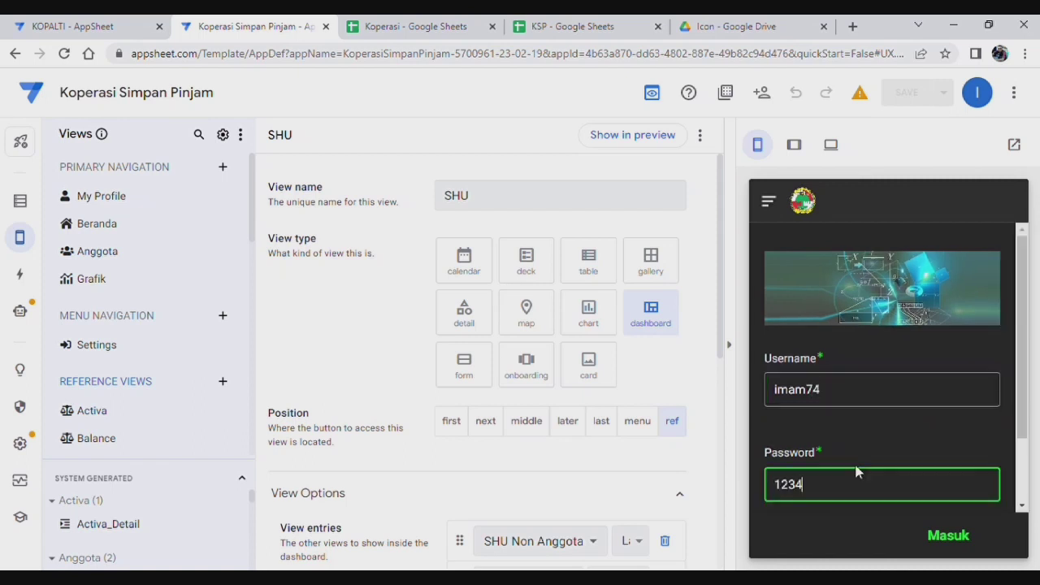
{"action": "type", "text": "56"}
{"action": "left_click", "coordinate": [951, 537]}
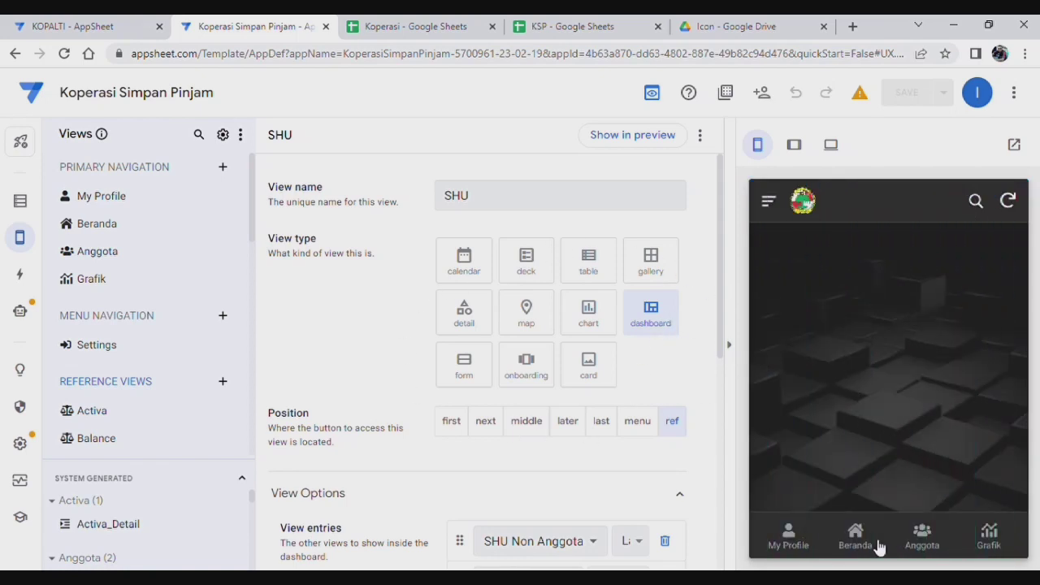
Step: Go to the Beranda home dashboard and open the SHU tile
{"action": "left_click", "coordinate": [869, 548]}
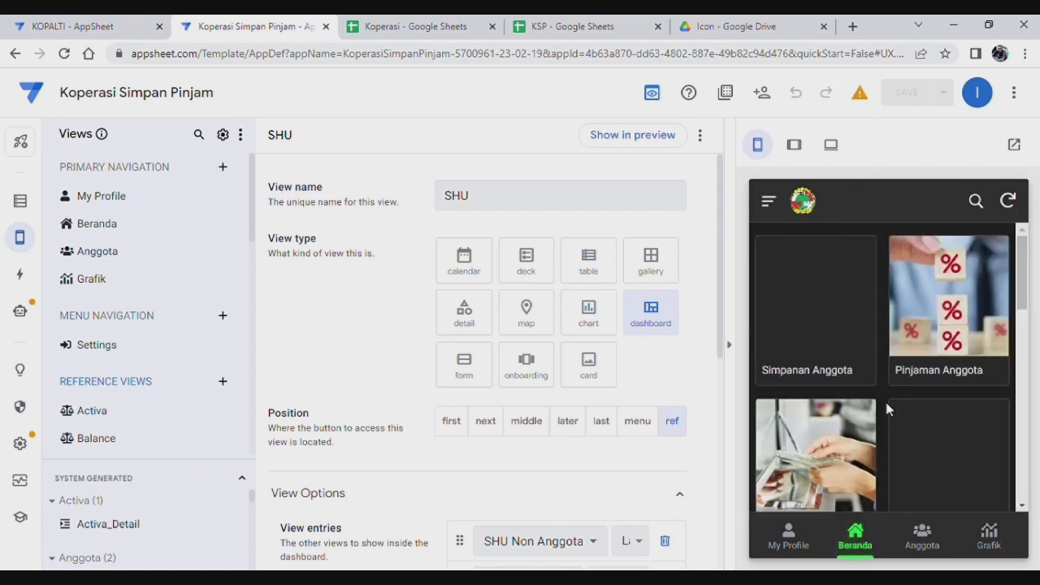
{"action": "scroll", "coordinate": [856, 366], "scroll_direction": "down", "scroll_amount": 3}
{"action": "scroll", "coordinate": [852, 368], "scroll_direction": "down", "scroll_amount": 3}
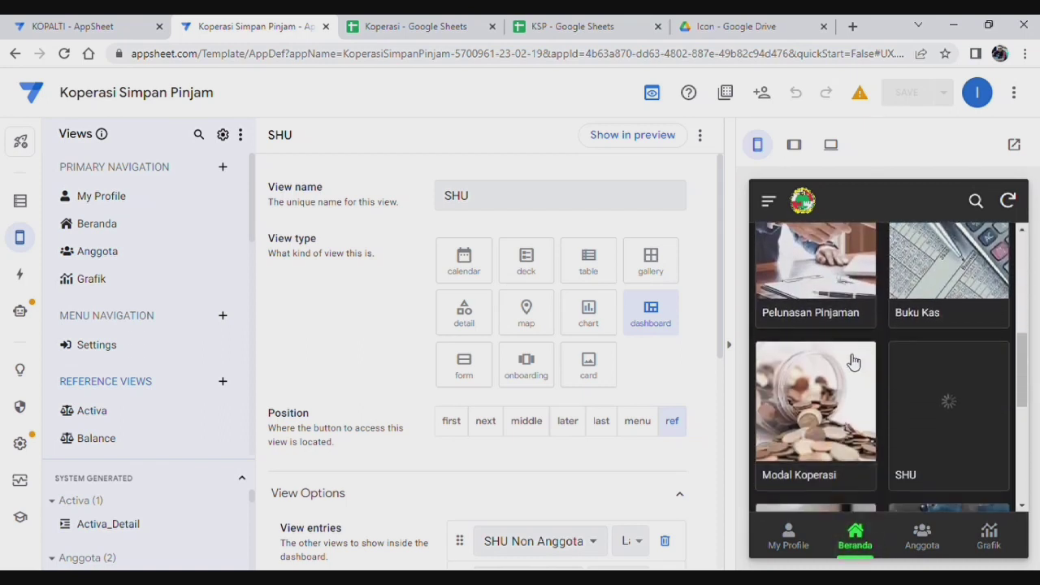
{"action": "scroll", "coordinate": [853, 362], "scroll_direction": "down", "scroll_amount": 3}
{"action": "scroll", "coordinate": [865, 325], "scroll_direction": "up", "scroll_amount": 1}
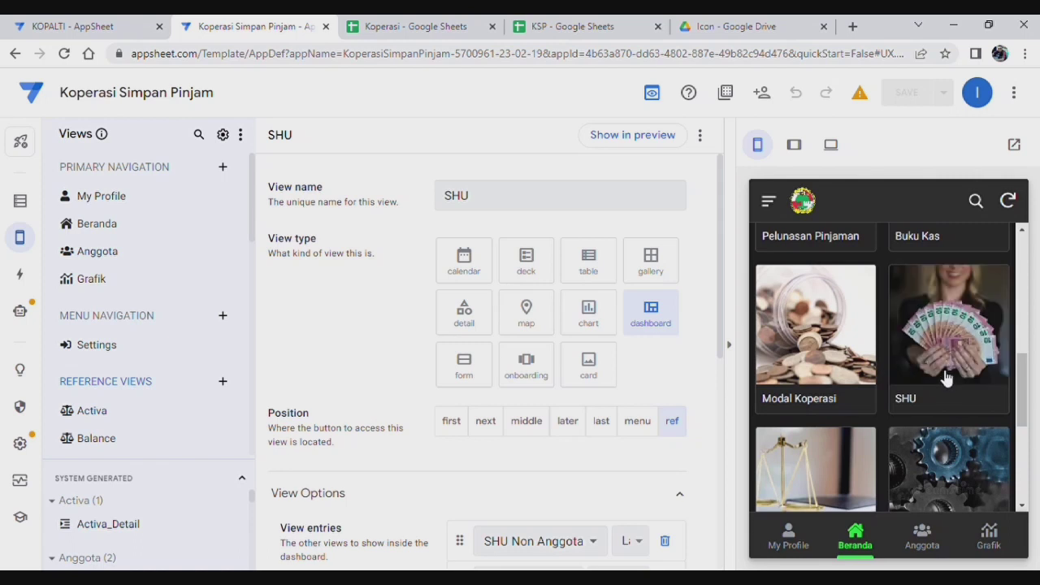
{"action": "left_click", "coordinate": [953, 333]}
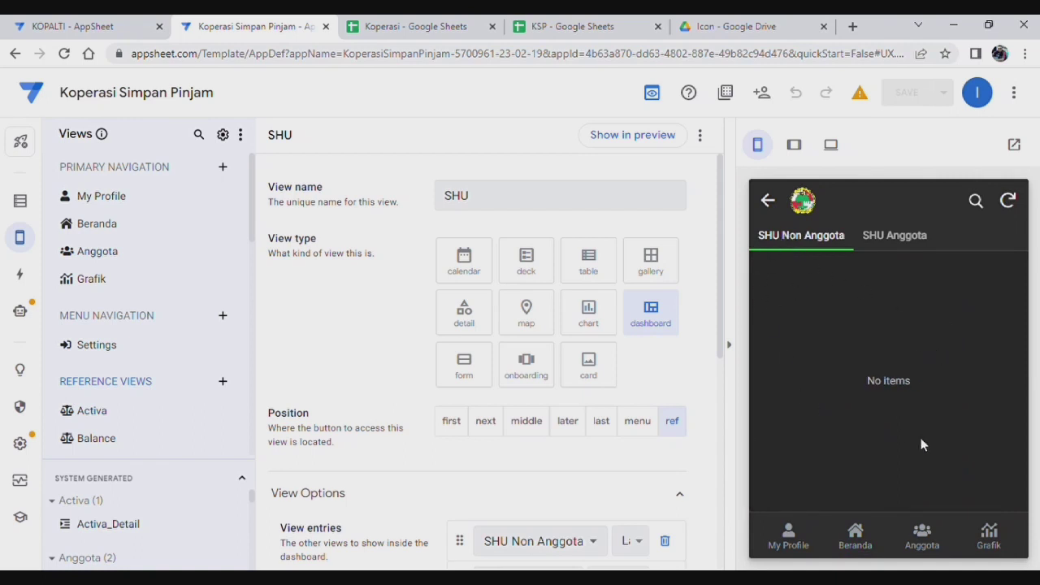
Step: Switch between the SHU Anggota and SHU Non Anggota tabs, both showing no items
{"action": "left_click", "coordinate": [899, 235]}
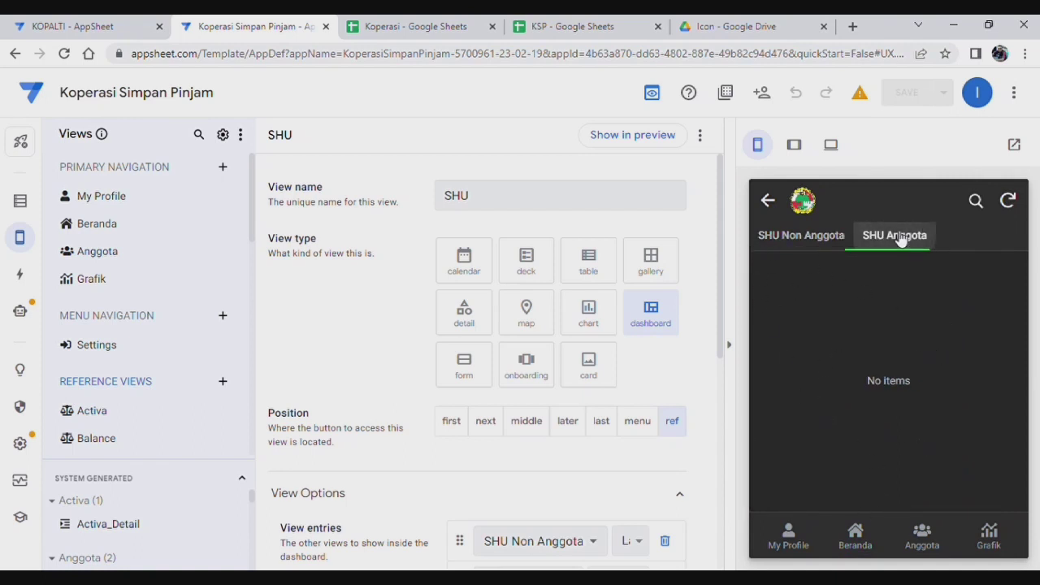
{"action": "left_click", "coordinate": [809, 241]}
{"action": "left_click", "coordinate": [918, 238]}
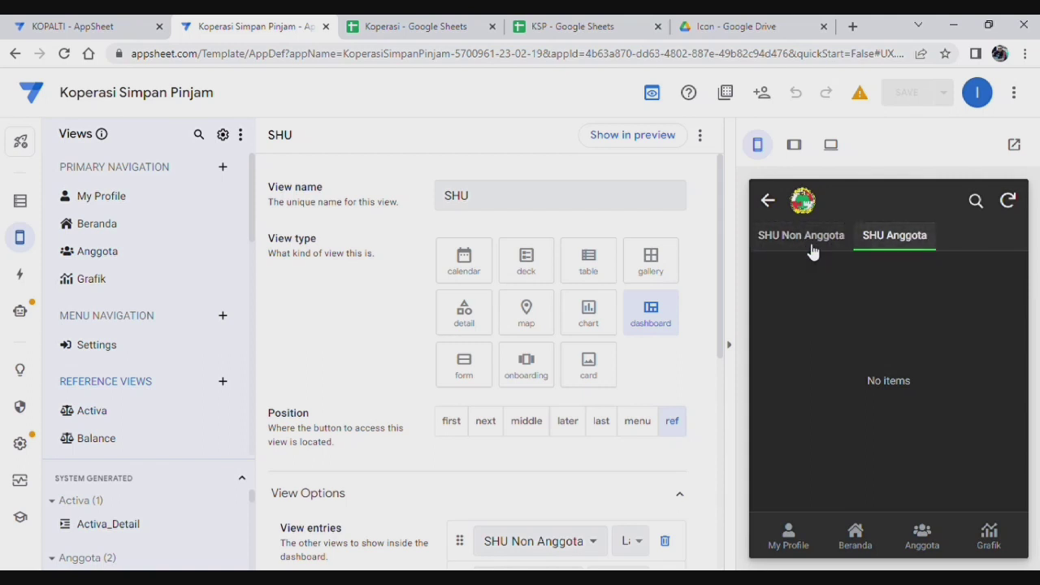
{"action": "left_click", "coordinate": [813, 237]}
{"action": "left_click", "coordinate": [917, 237]}
{"action": "left_click", "coordinate": [818, 235]}
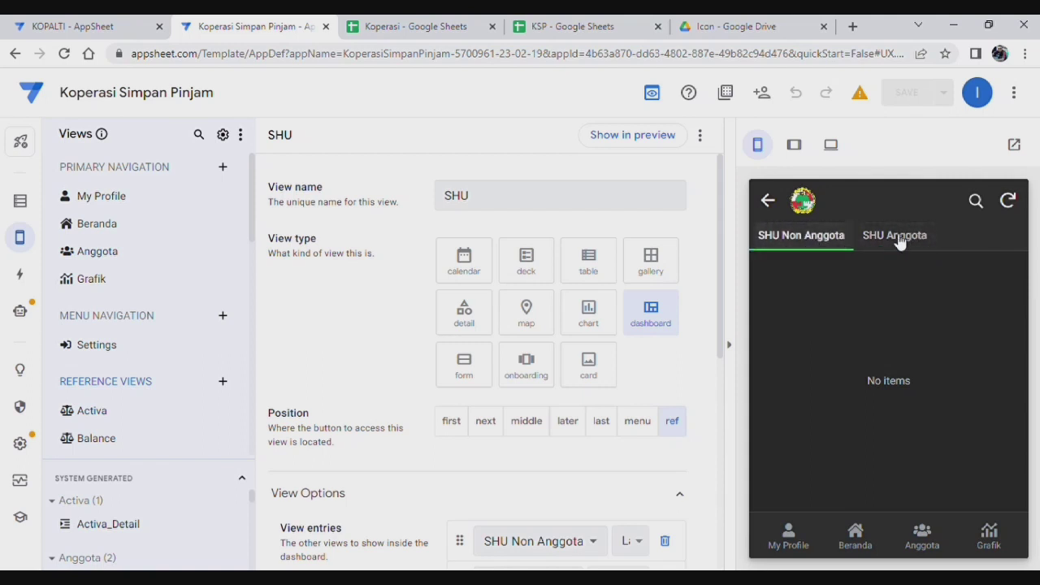
{"action": "left_click", "coordinate": [899, 239]}
{"action": "left_click", "coordinate": [836, 242]}
{"action": "left_click", "coordinate": [895, 238]}
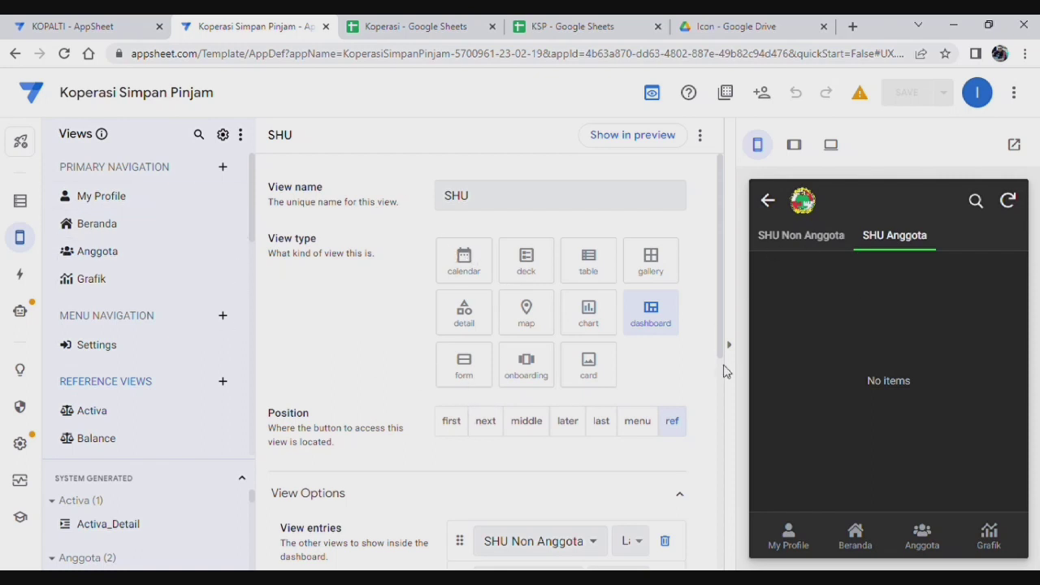
Step: Create a new action named 'Copy to SHU' set to 'Data: add a new row to another table'
{"action": "left_click", "coordinate": [23, 276]}
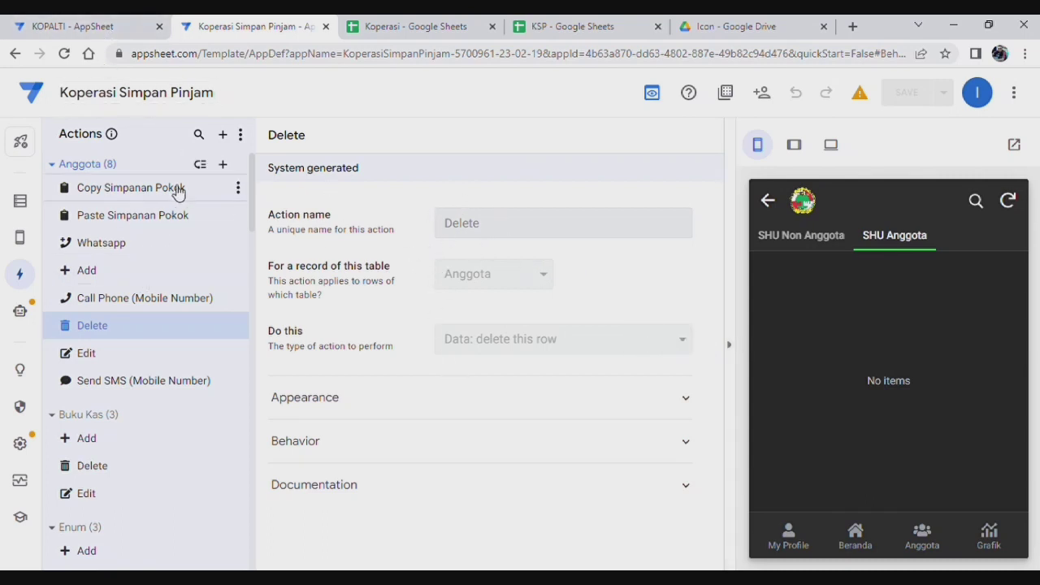
{"action": "left_click", "coordinate": [224, 135]}
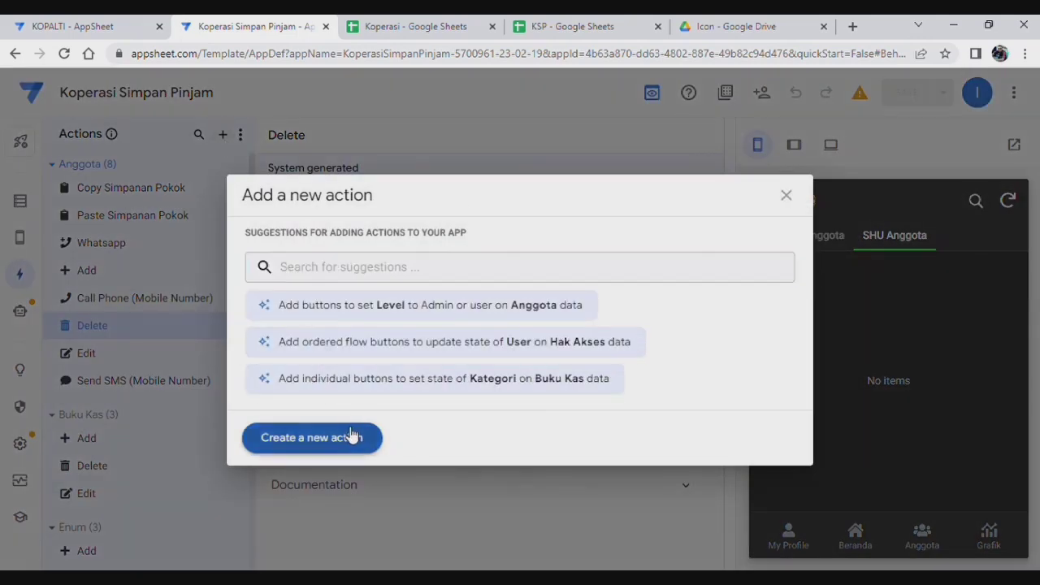
{"action": "left_click", "coordinate": [352, 437]}
{"action": "triple_click", "coordinate": [526, 222]}
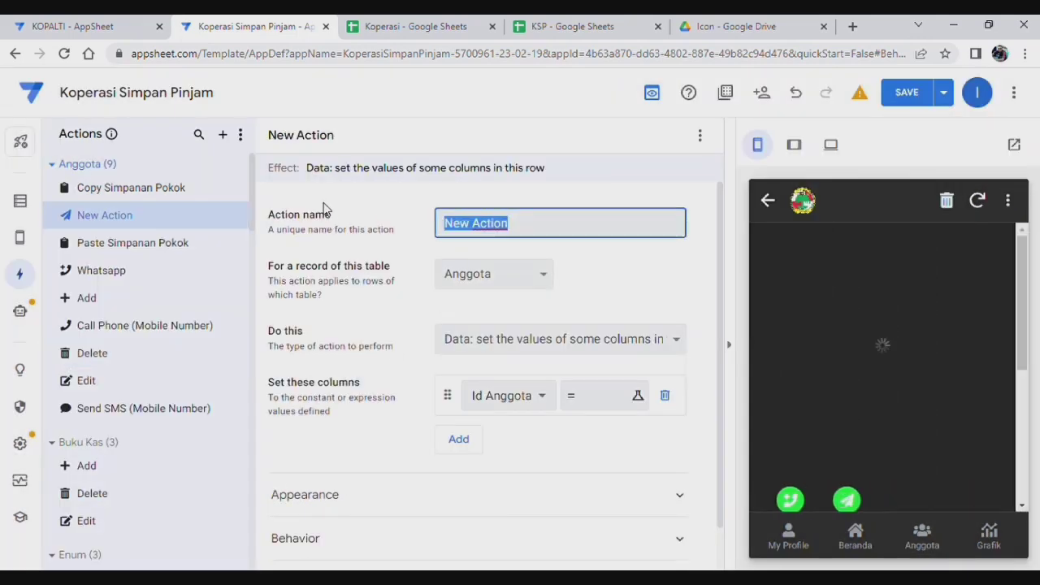
{"action": "type", "text": "Copy to SHU"}
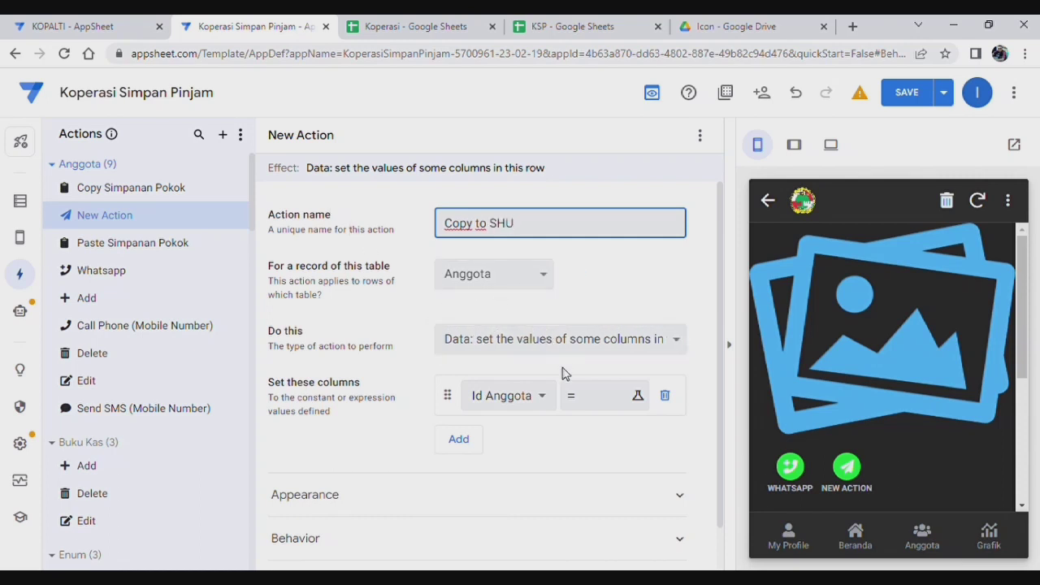
{"action": "left_click", "coordinate": [495, 345]}
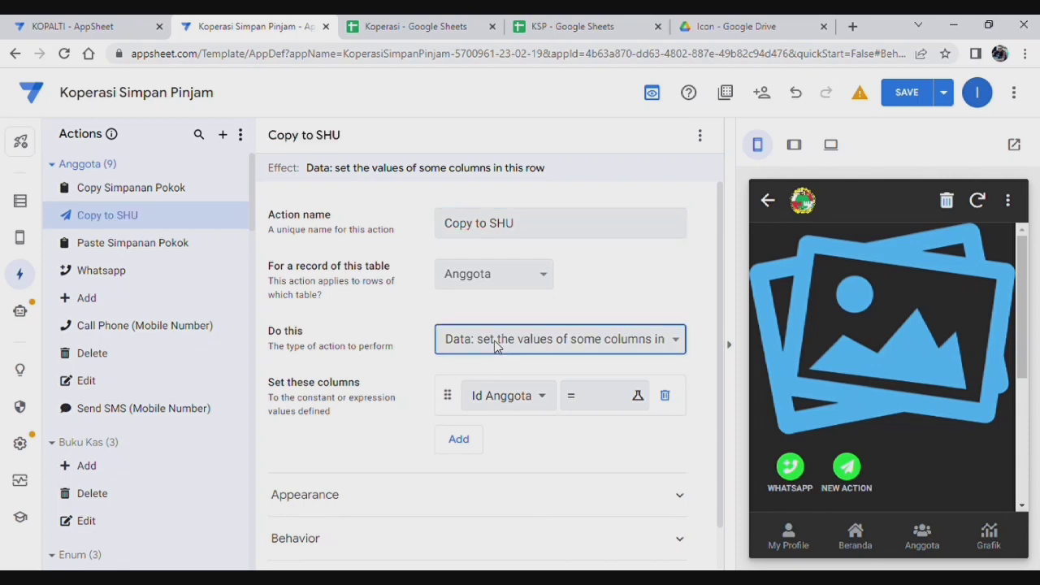
{"action": "left_click", "coordinate": [528, 189]}
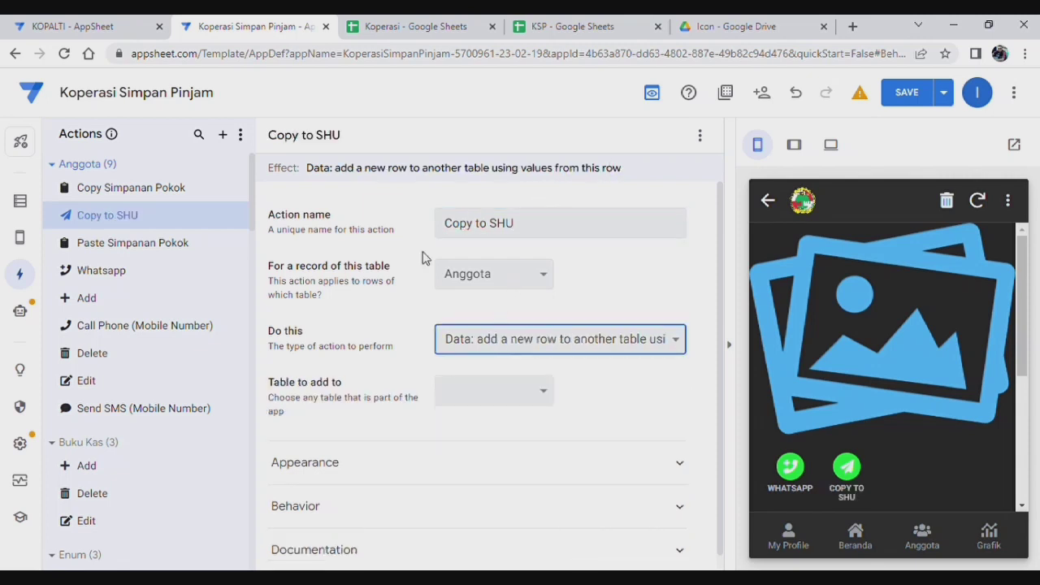
{"action": "left_click", "coordinate": [543, 402]}
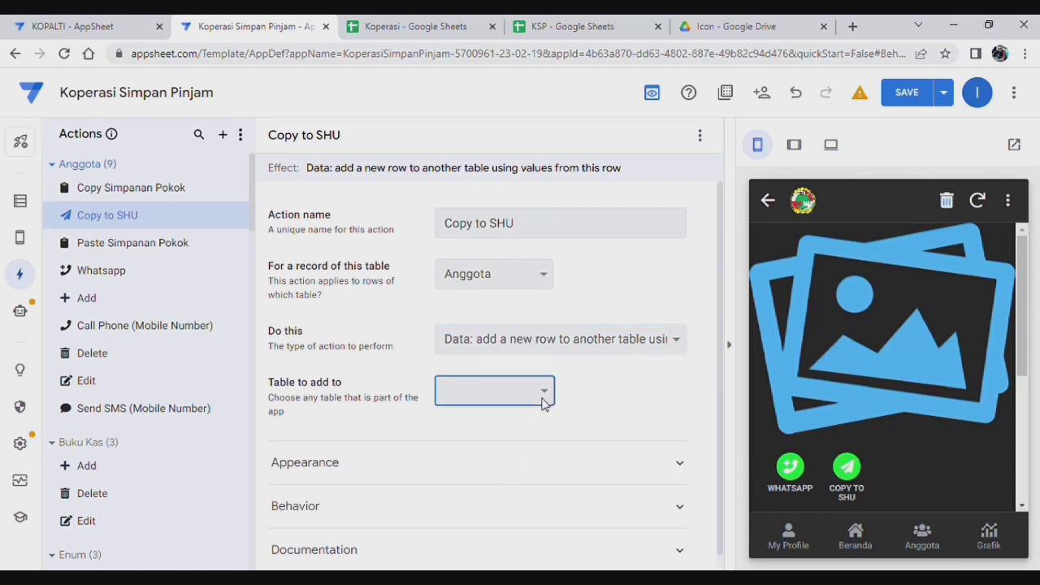
Step: Target the Pembagian SHU table and set the Id Anggota and Nama Anggota columns
{"action": "left_click", "coordinate": [500, 310]}
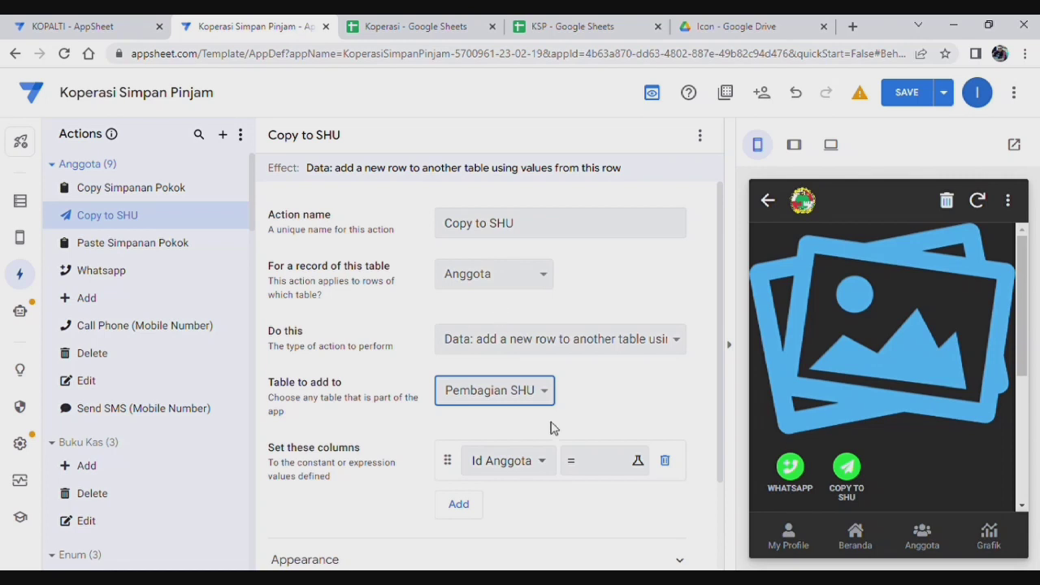
{"action": "scroll", "coordinate": [551, 429], "scroll_direction": "down", "scroll_amount": 1}
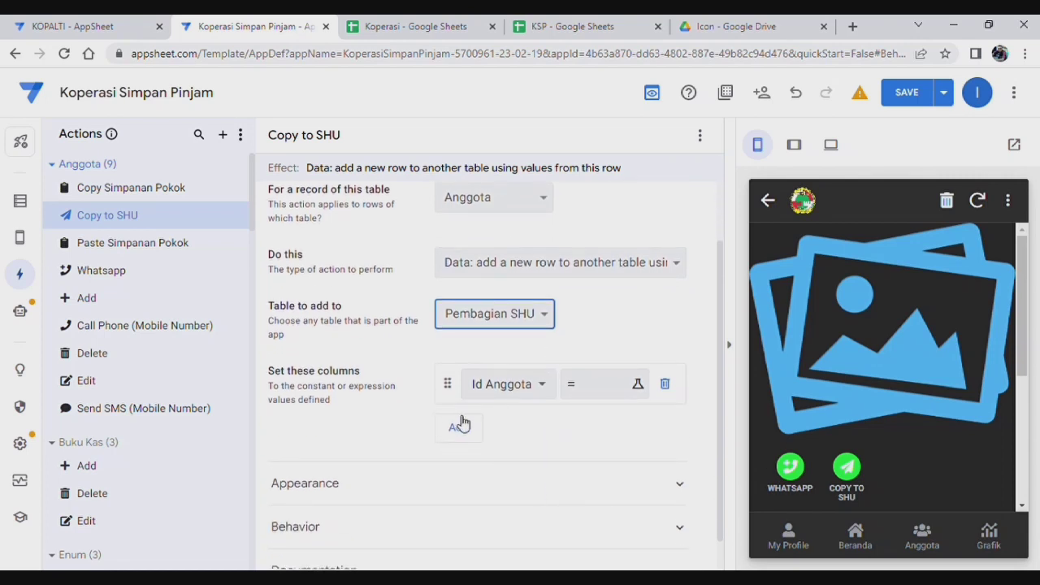
{"action": "left_click", "coordinate": [510, 398]}
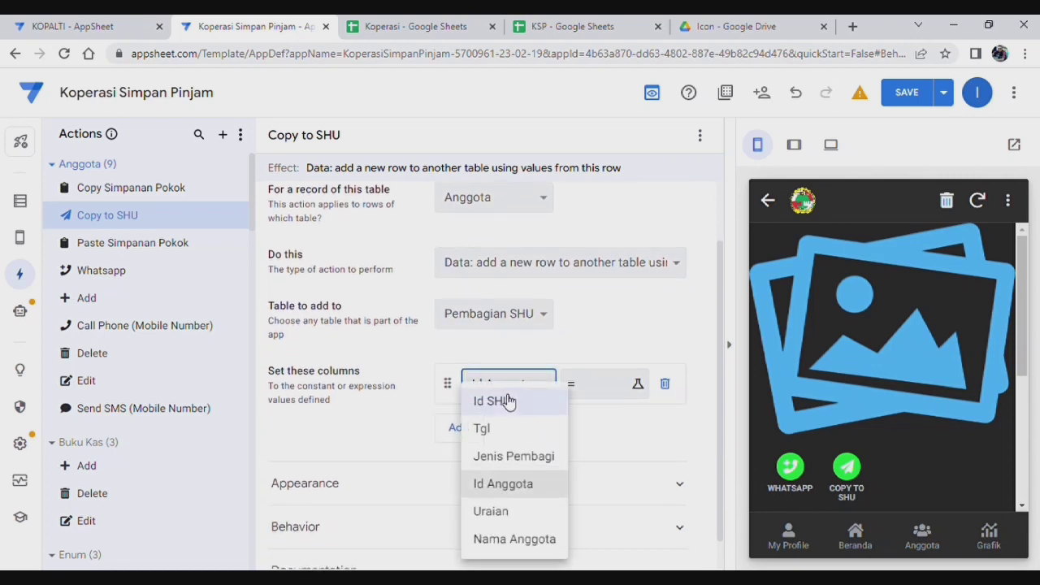
{"action": "left_click", "coordinate": [515, 484]}
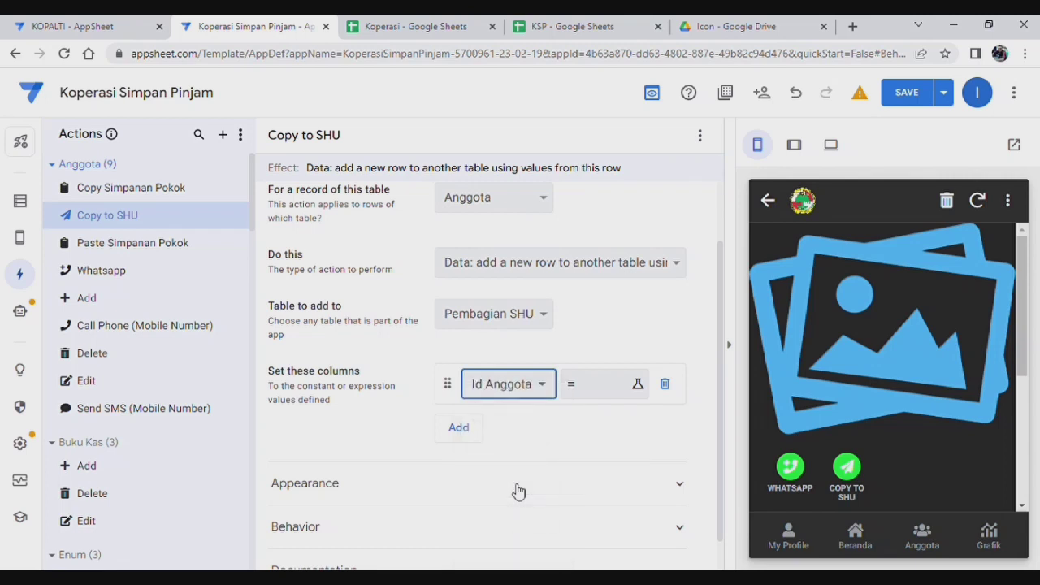
{"action": "left_click", "coordinate": [460, 434]}
{"action": "left_click", "coordinate": [540, 426]}
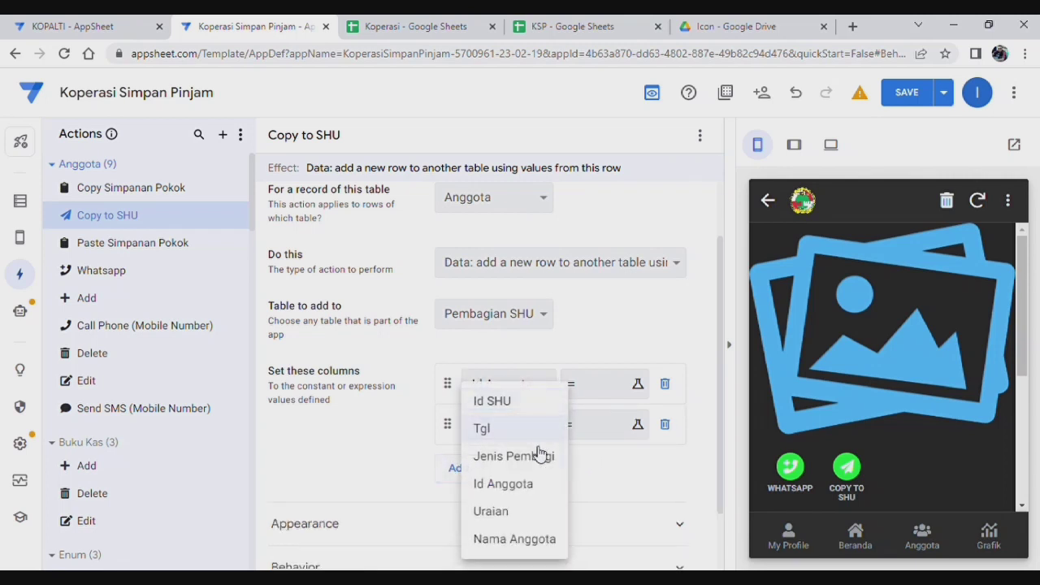
{"action": "left_click", "coordinate": [537, 539]}
Step: Add Tgl and Jenis Pembagi rows and reorder them as Tgl, Jenis Pembagi, Id Anggota, Nama Anggota
{"action": "left_click", "coordinate": [463, 471]}
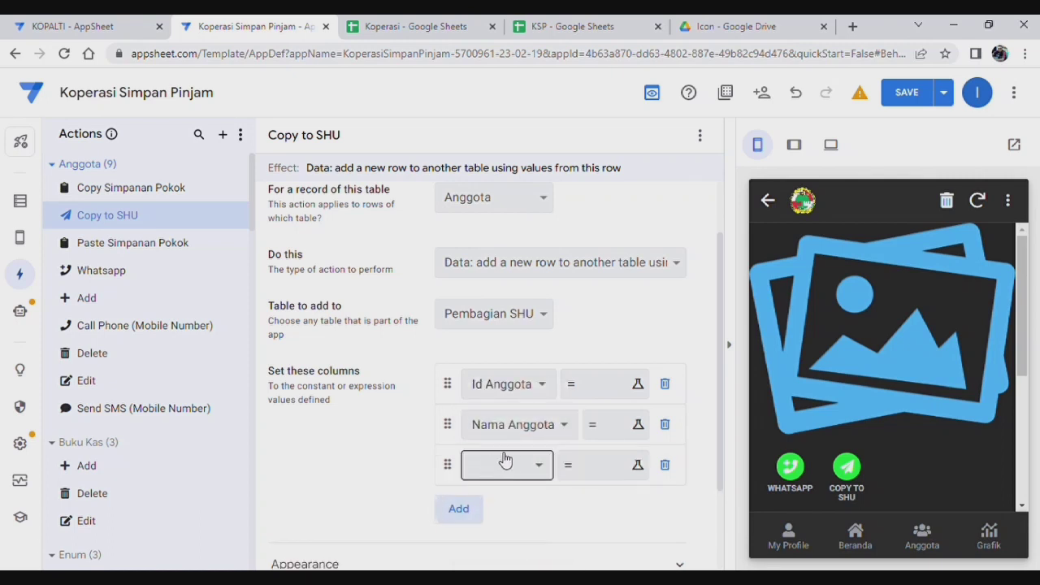
{"action": "left_click", "coordinate": [505, 460]}
{"action": "left_click", "coordinate": [512, 521]}
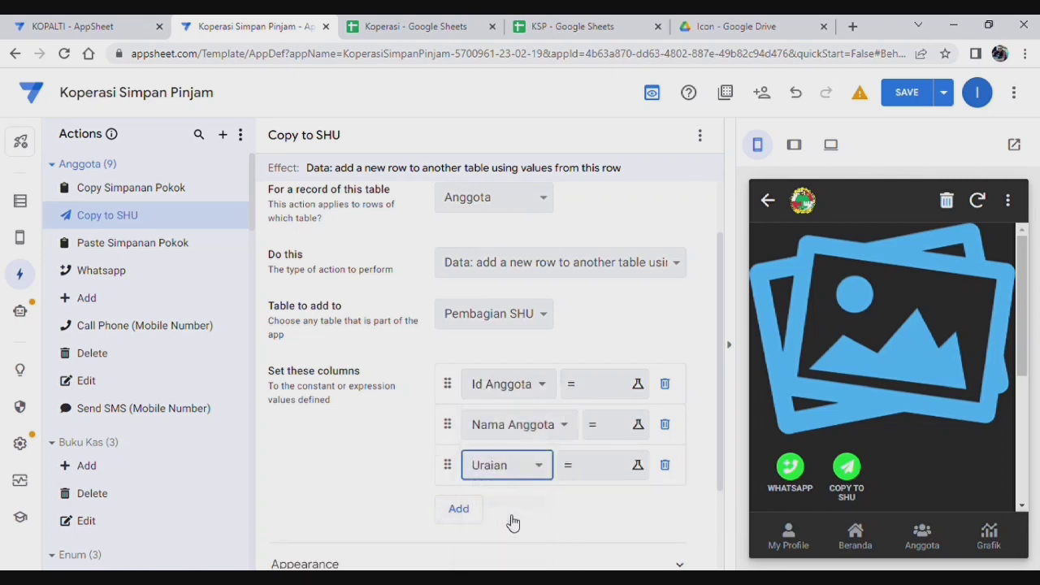
{"action": "left_click", "coordinate": [459, 509]}
{"action": "left_click", "coordinate": [533, 505]}
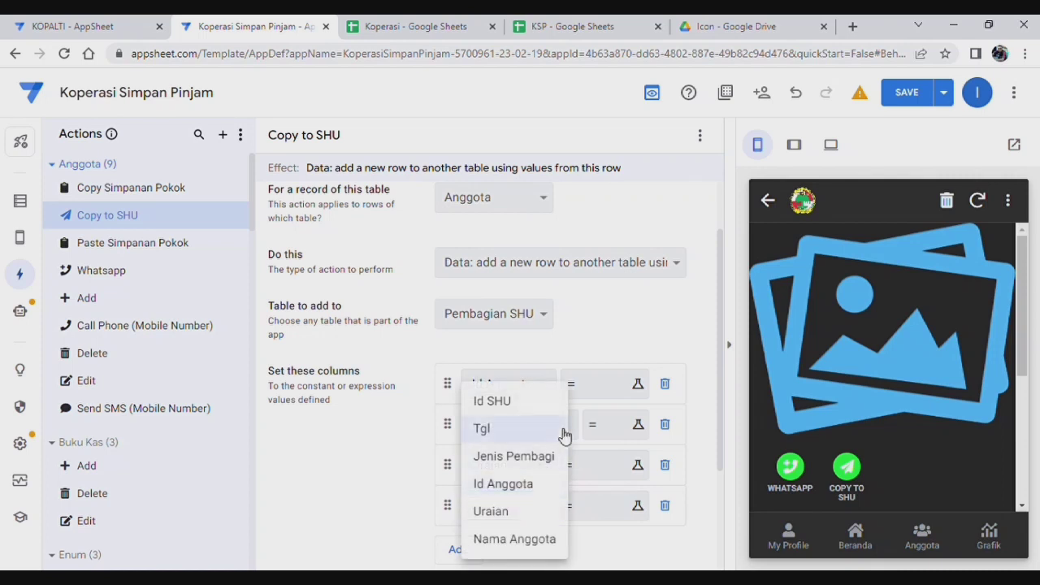
{"action": "left_click", "coordinate": [532, 429]}
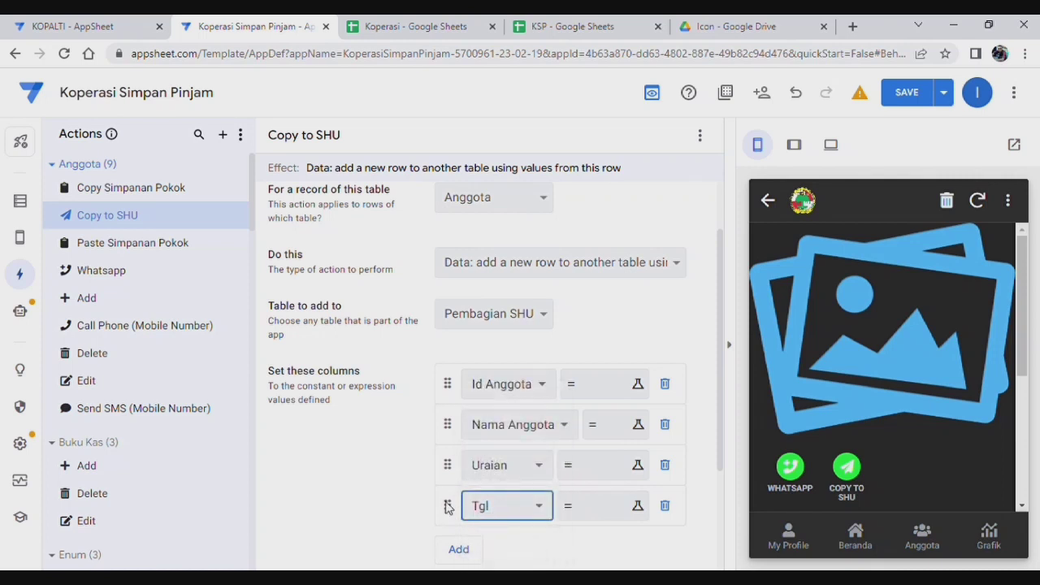
{"action": "left_click_drag", "start_coordinate": [447, 506], "coordinate": [446, 406]}
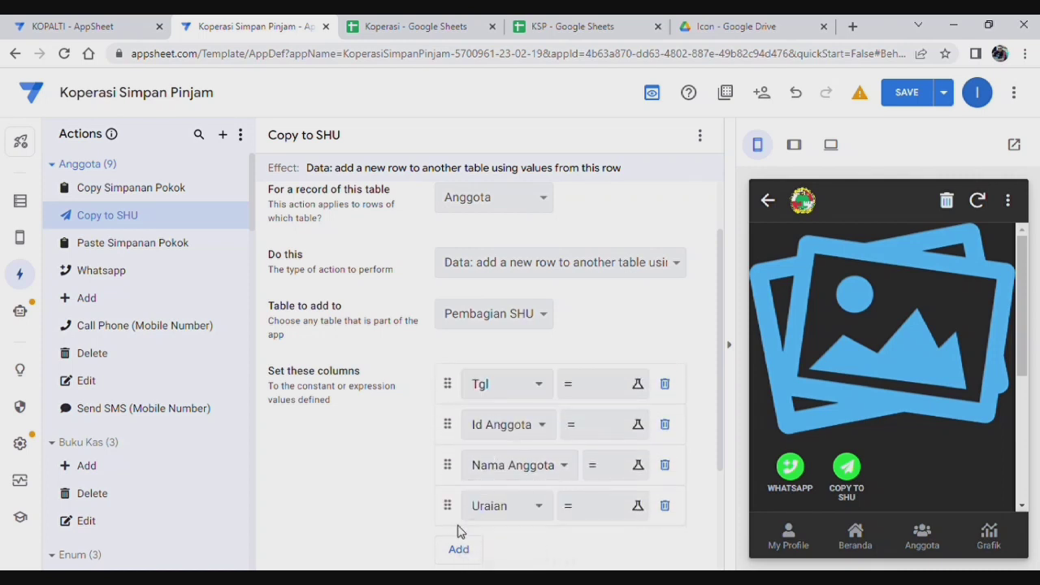
{"action": "left_click", "coordinate": [515, 504]}
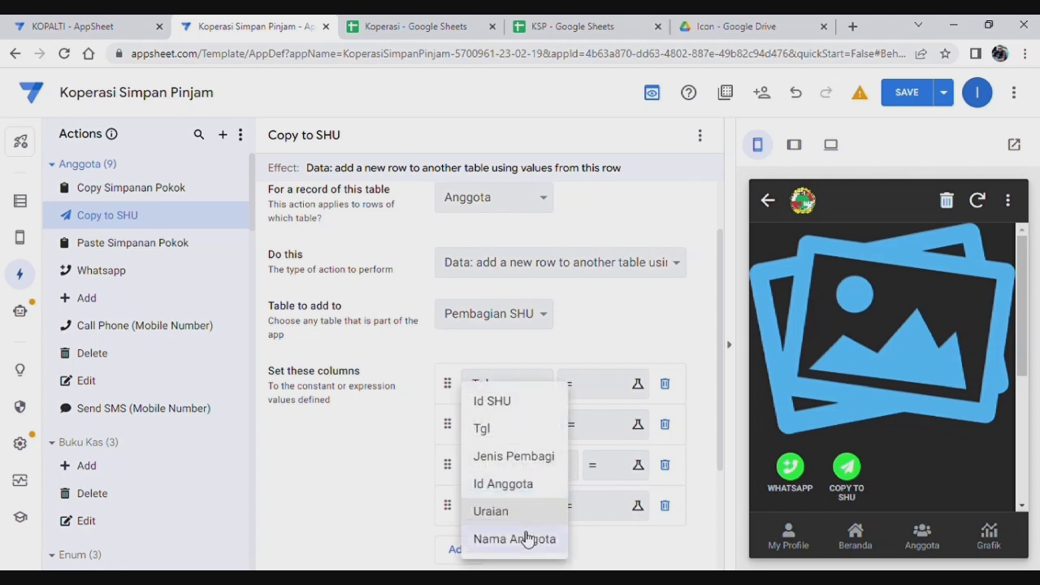
{"action": "left_click", "coordinate": [537, 458]}
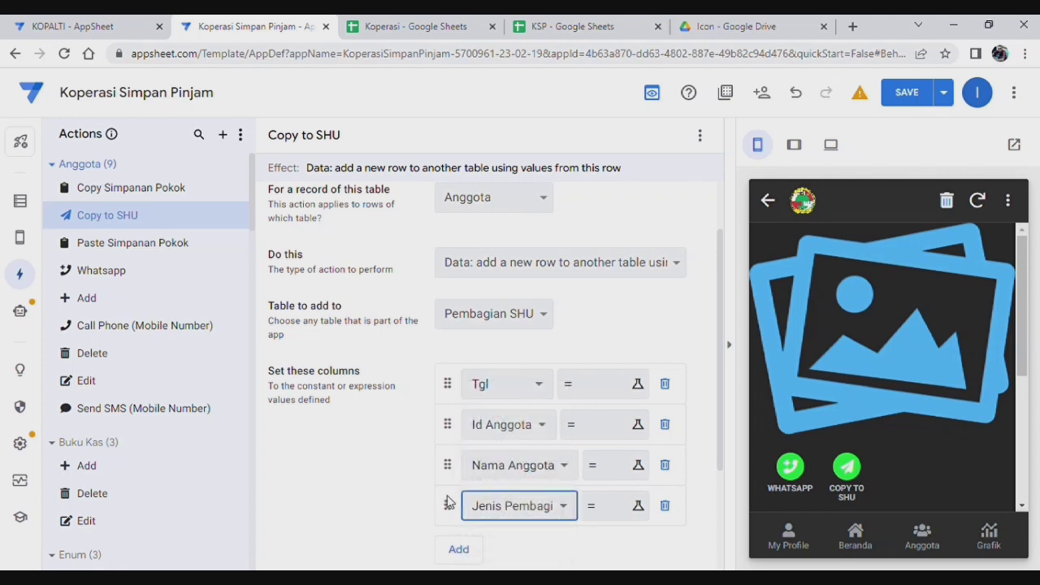
{"action": "left_click_drag", "start_coordinate": [448, 502], "coordinate": [449, 431]}
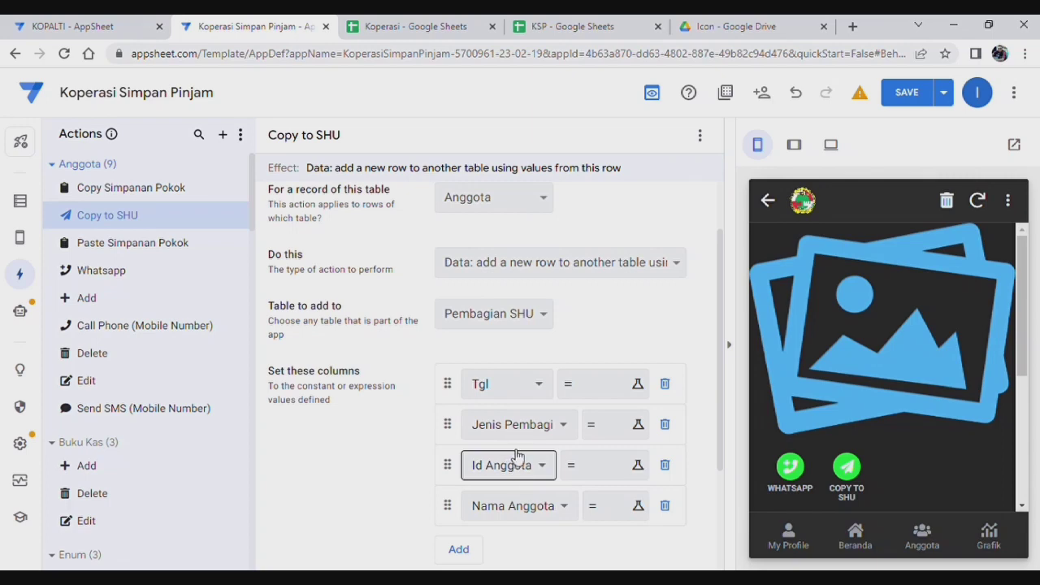
Step: Set Tgl from the keanggotaan date column and fix Jenis Pembagi to "Anggota"
{"action": "left_click", "coordinate": [601, 389]}
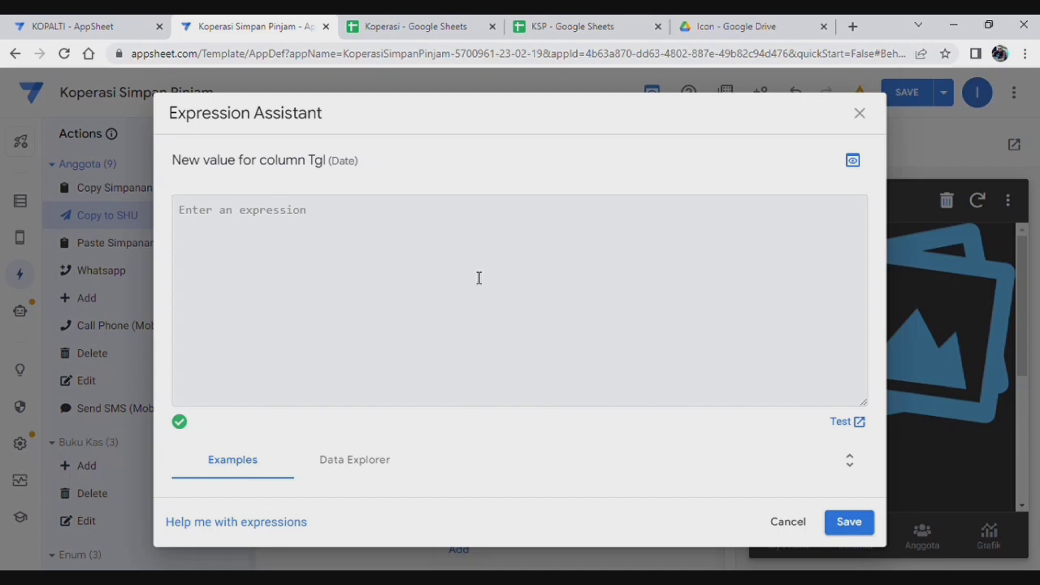
{"action": "type", "text": "[keangg"}
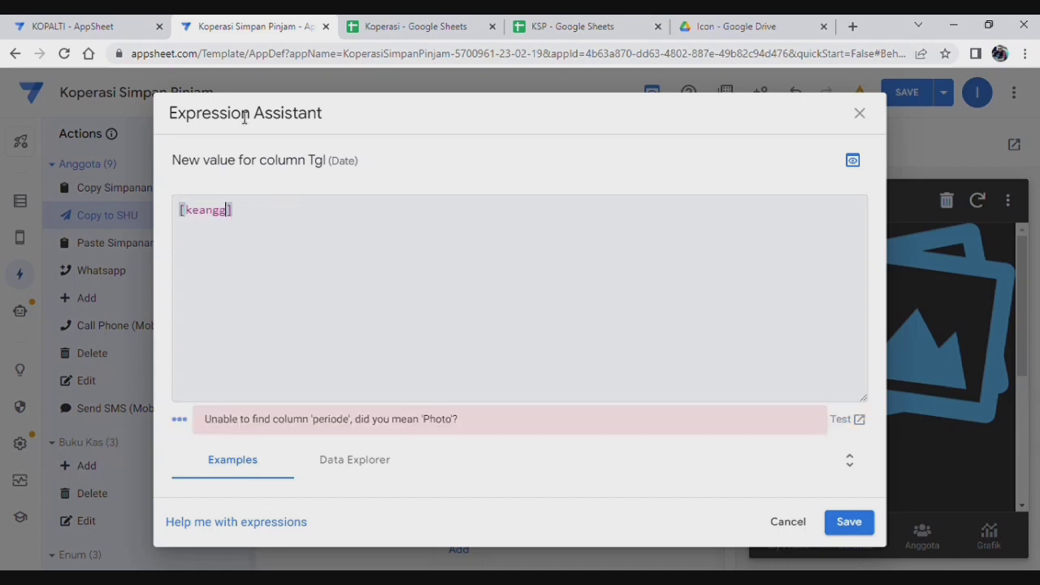
{"action": "type", "text": "otaan"}
{"action": "left_click", "coordinate": [848, 522]}
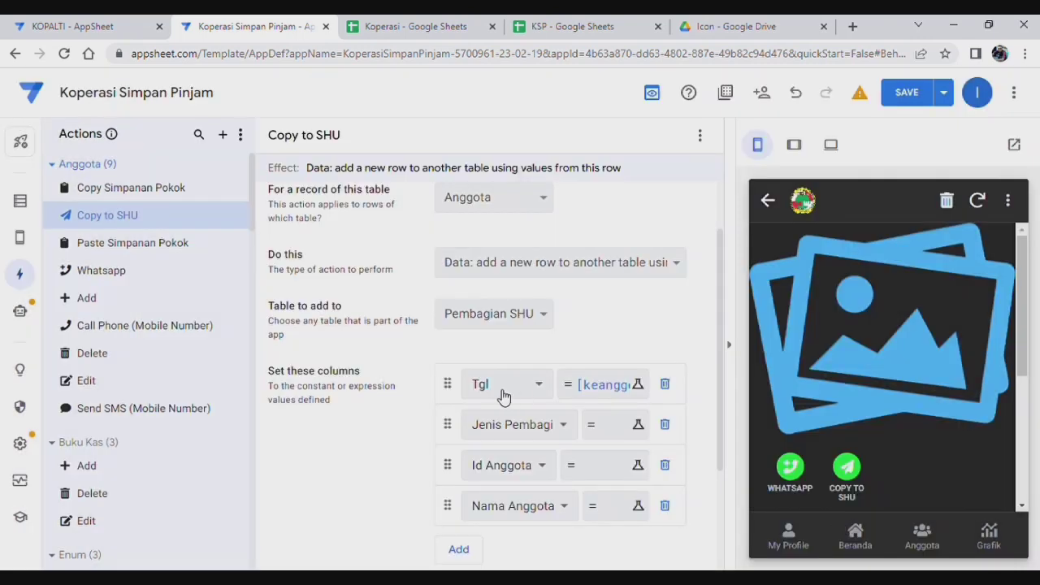
{"action": "left_click", "coordinate": [615, 436]}
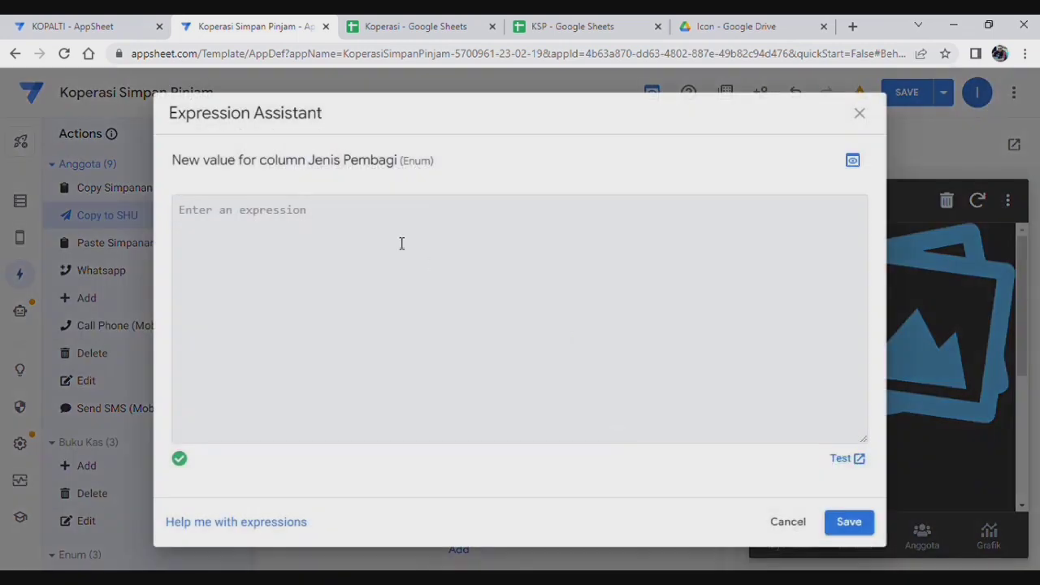
{"action": "type", "text": "\"Anggota"}
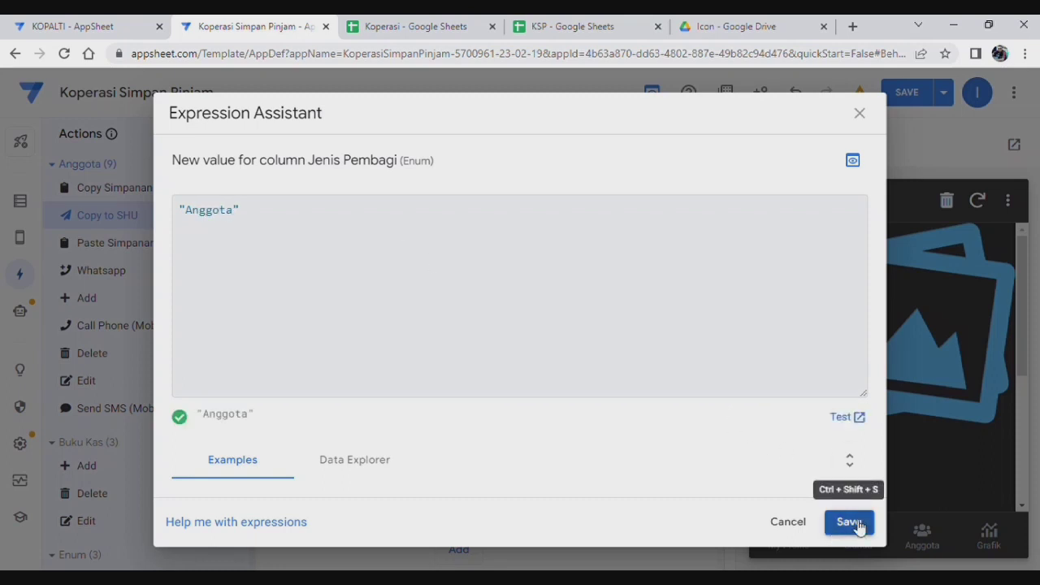
{"action": "left_click", "coordinate": [849, 524]}
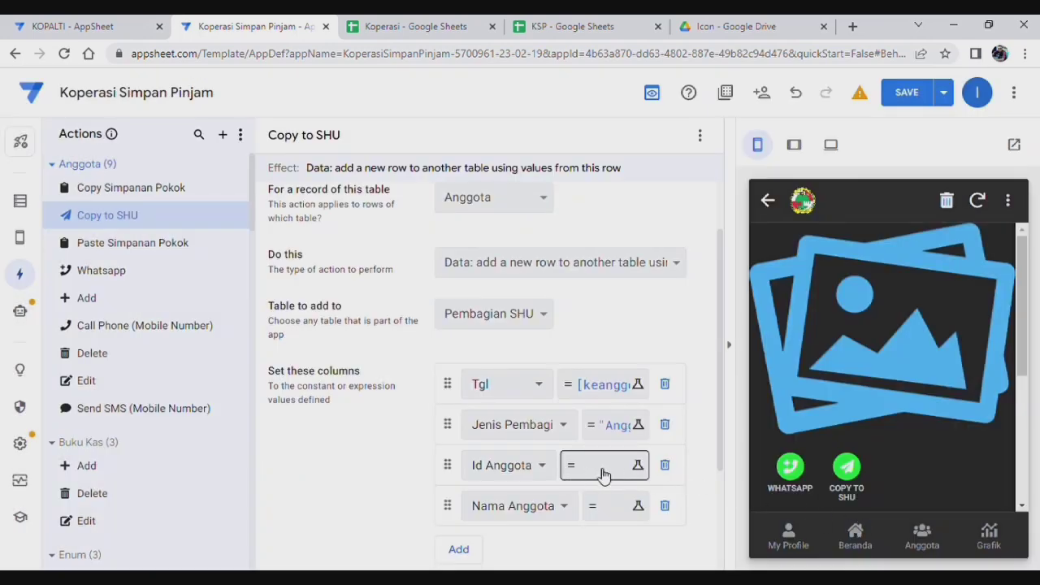
Step: Set Id Anggota to [id anggota] and Nama Anggota to [Nama]
{"action": "left_click", "coordinate": [602, 474]}
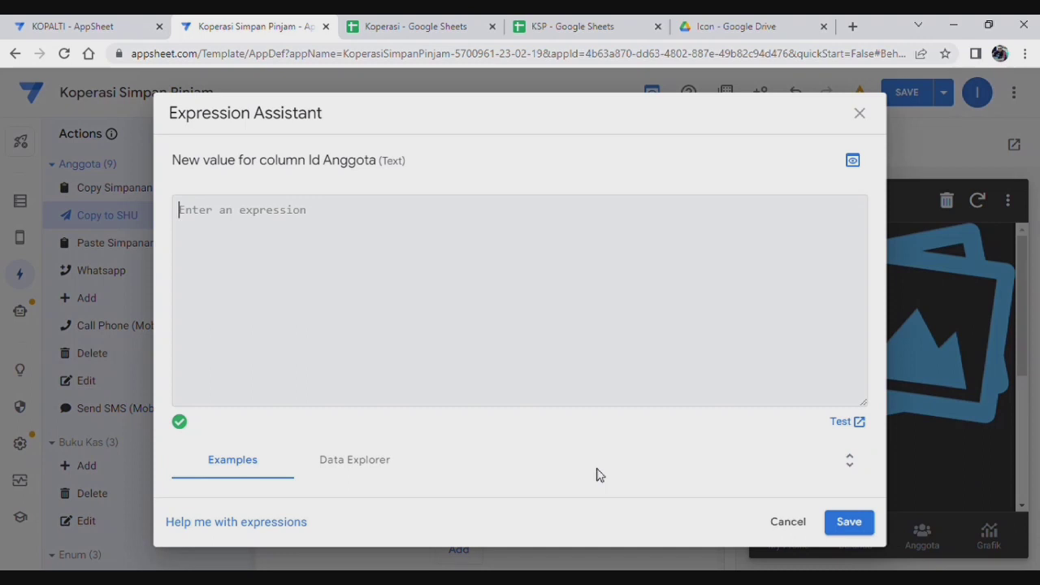
{"action": "type", "text": "["}
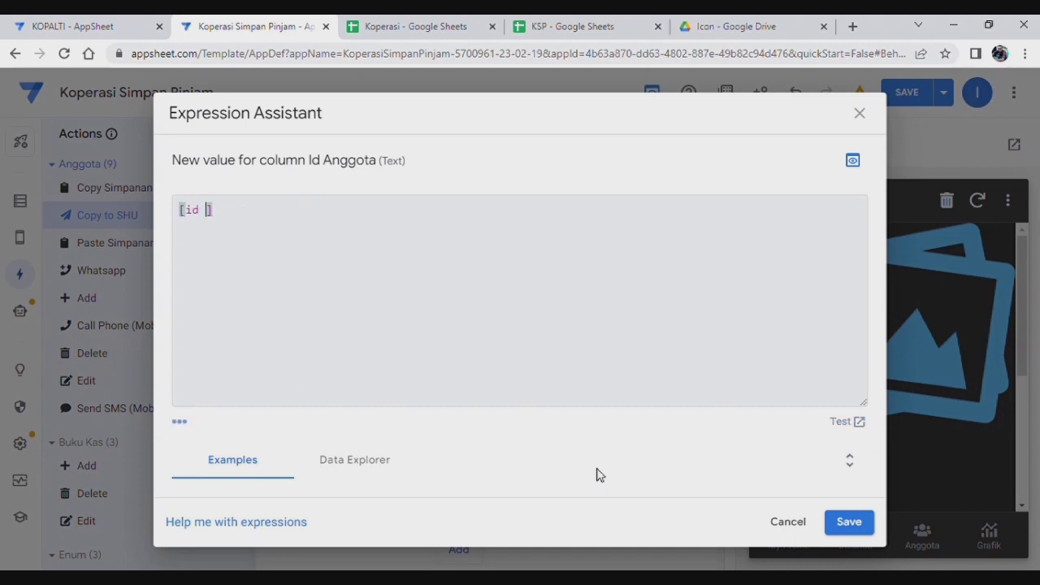
{"action": "type", "text": "id anggota"}
{"action": "left_click", "coordinate": [853, 524]}
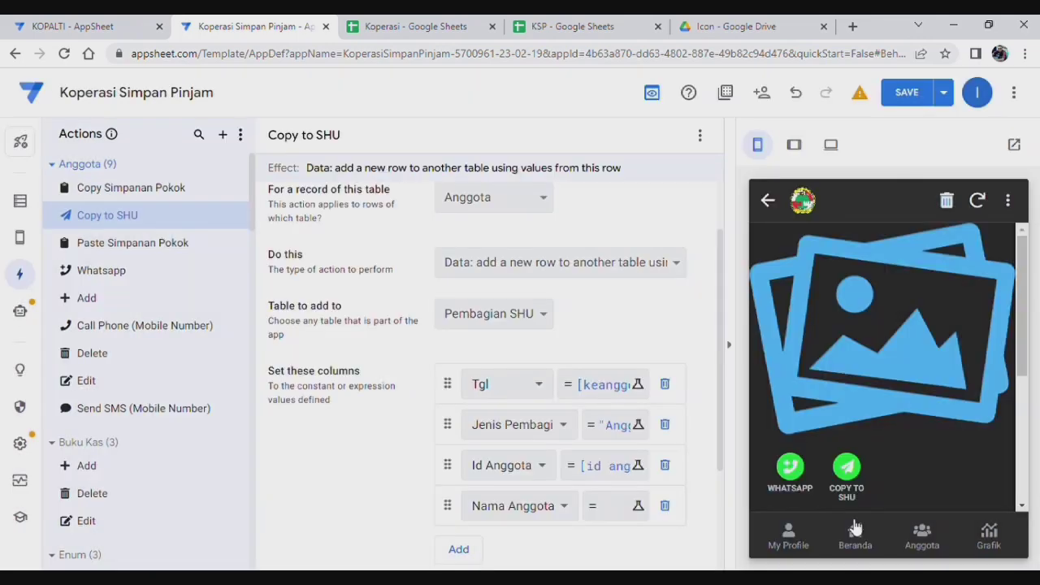
{"action": "left_click", "coordinate": [610, 506]}
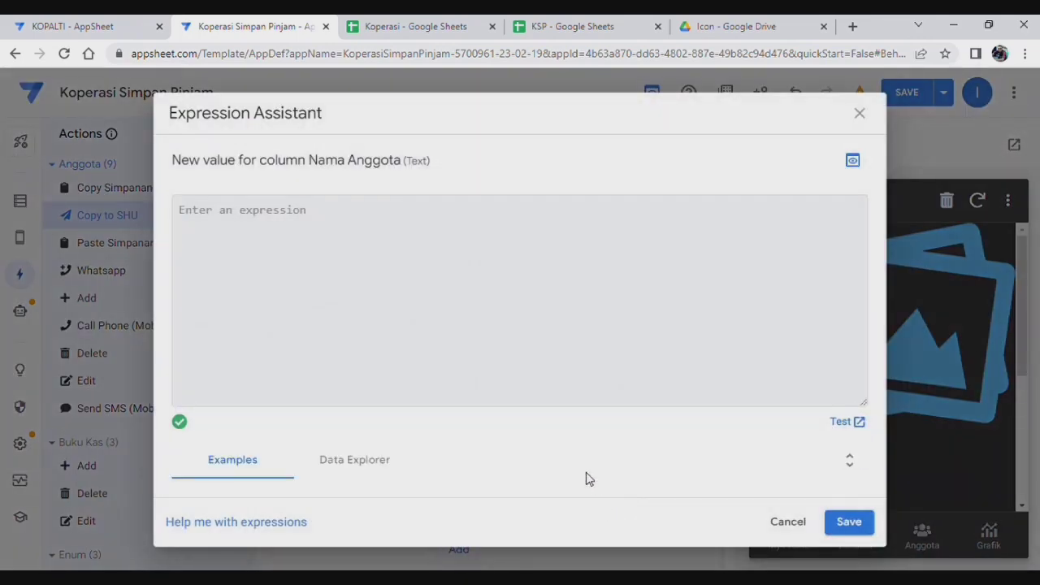
{"action": "type", "text": "[Na"}
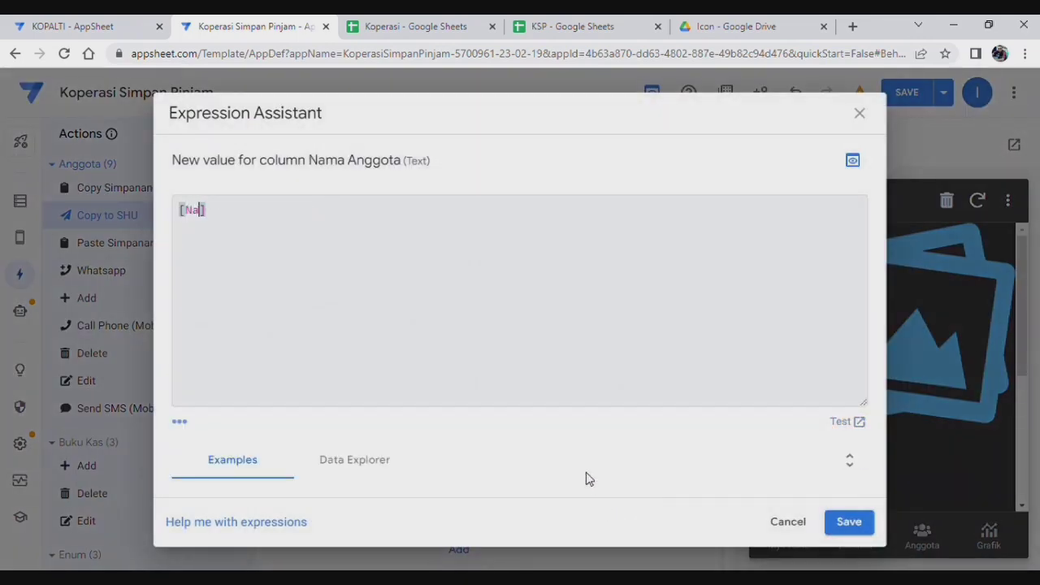
{"action": "type", "text": "ma"}
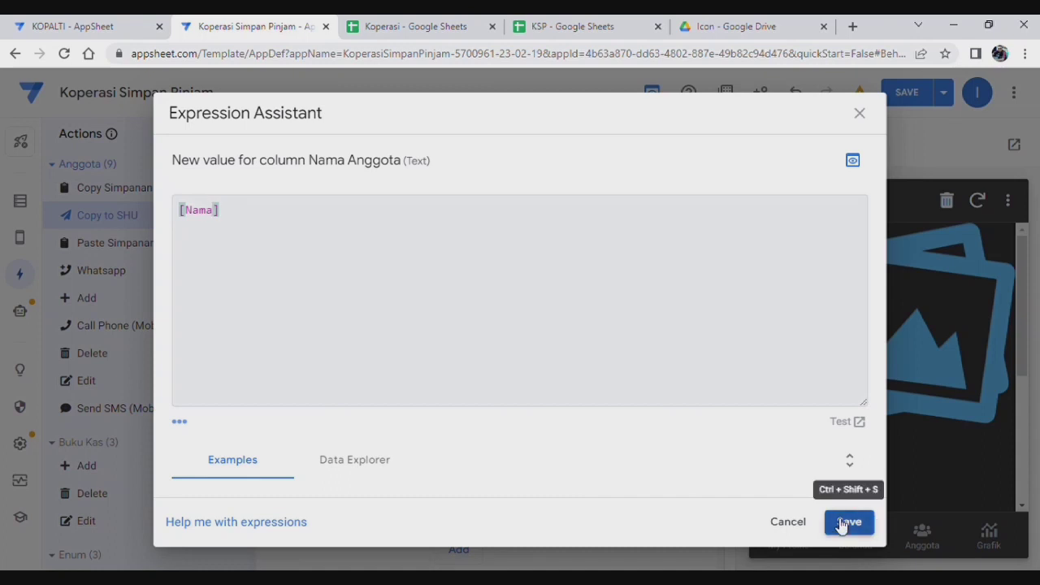
{"action": "left_click", "coordinate": [847, 523]}
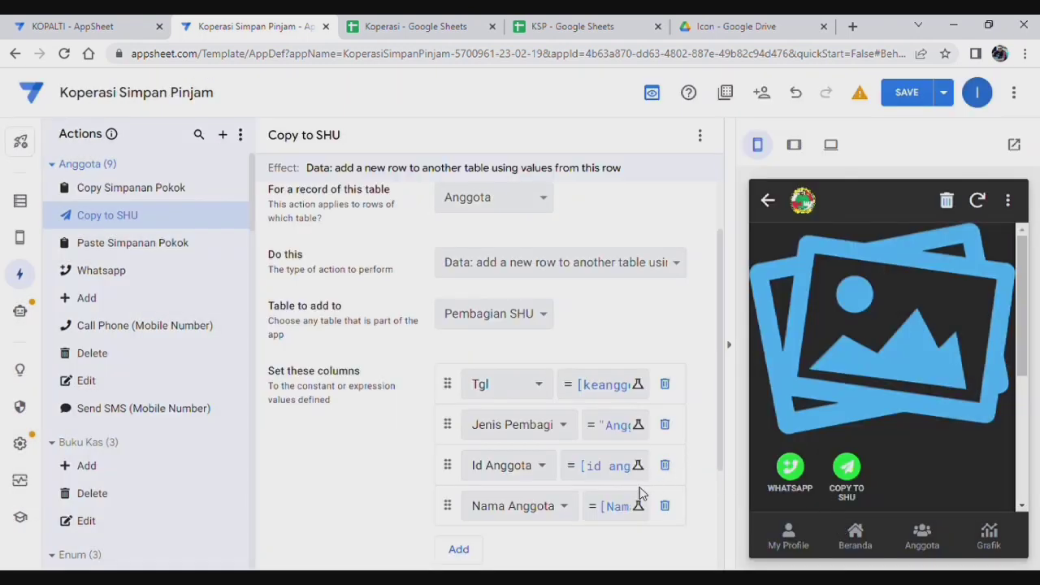
Step: Give Copy to SHU a clipboard 'copy' icon and Do not display prominence, then save
{"action": "left_click", "coordinate": [907, 92]}
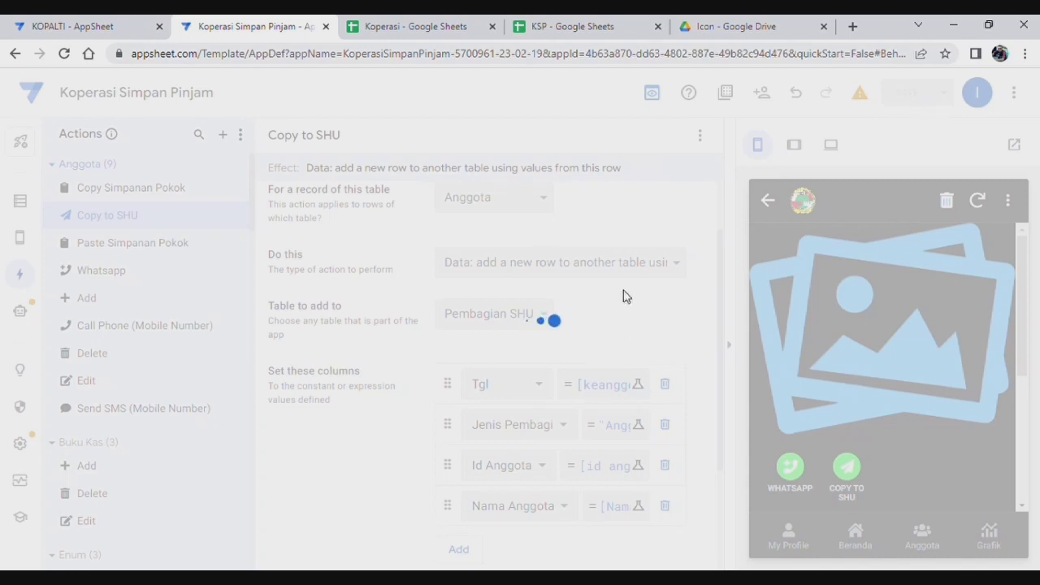
{"action": "left_click", "coordinate": [414, 463]}
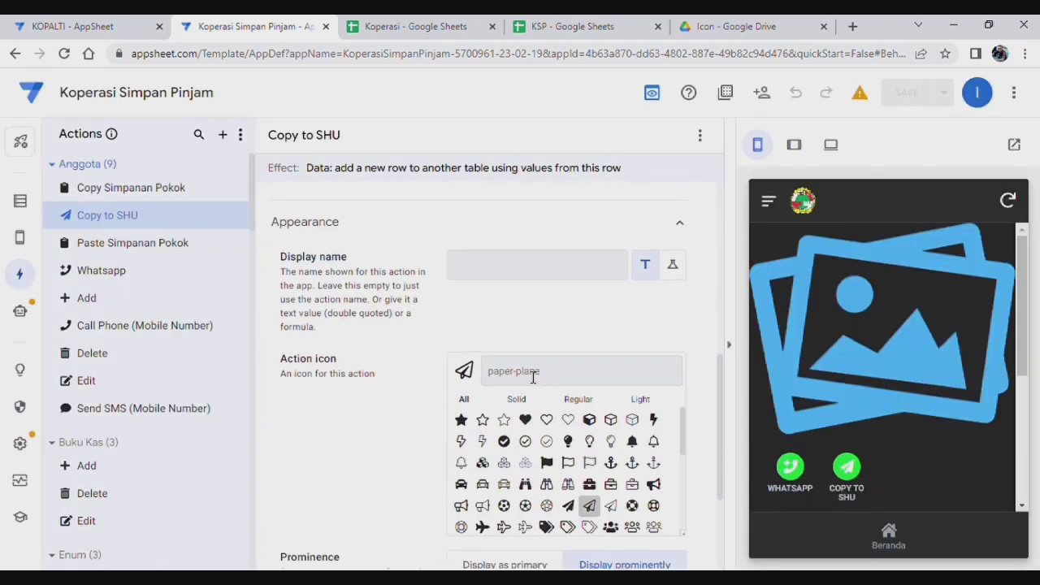
{"action": "type", "text": "copy"}
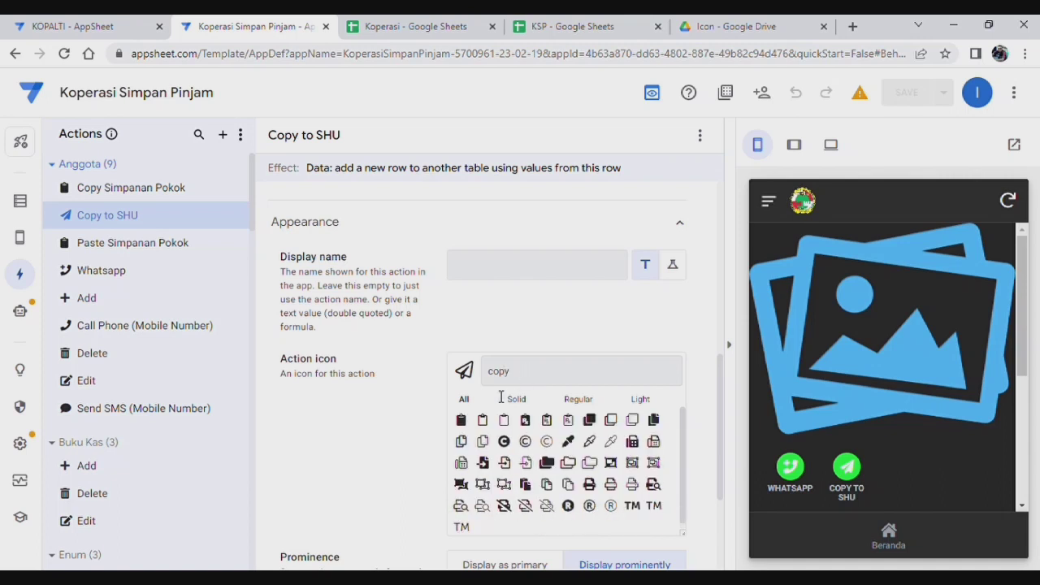
{"action": "left_click", "coordinate": [461, 419]}
{"action": "scroll", "coordinate": [391, 388], "scroll_direction": "down", "scroll_amount": 2}
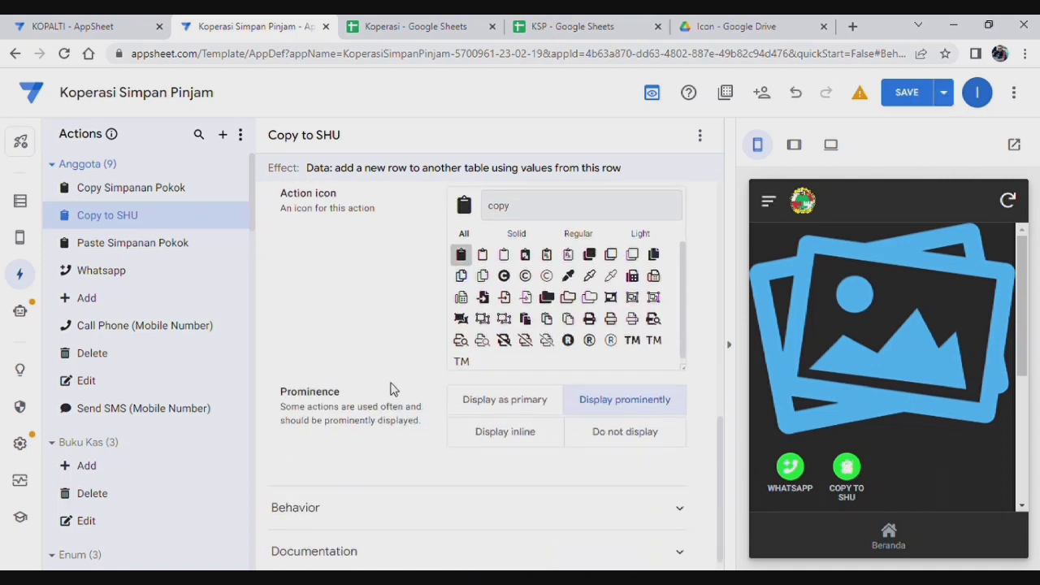
{"action": "scroll", "coordinate": [383, 423], "scroll_direction": "up", "scroll_amount": 1}
{"action": "left_click", "coordinate": [634, 504]}
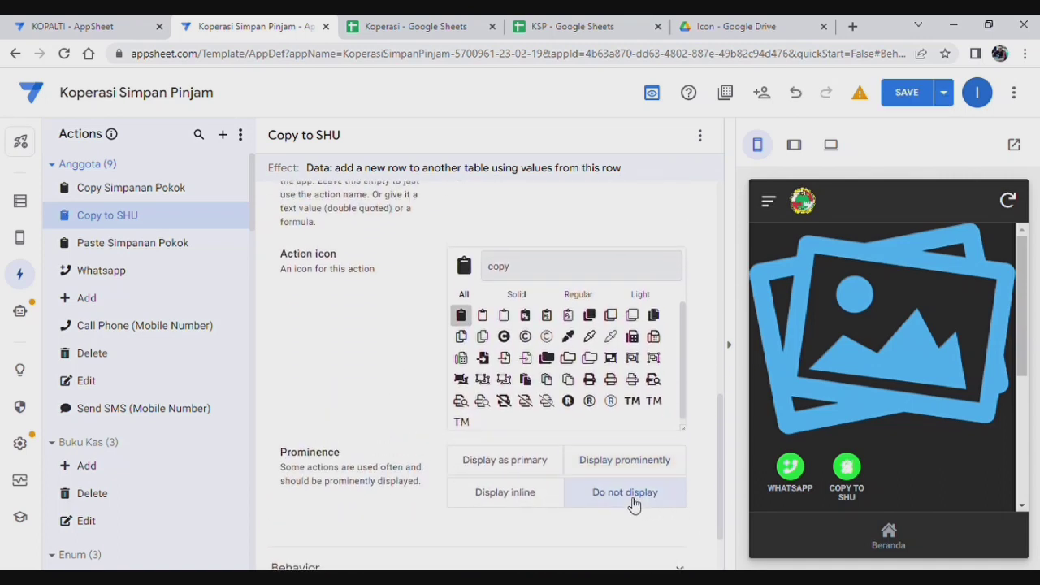
{"action": "scroll", "coordinate": [343, 356], "scroll_direction": "down", "scroll_amount": 1}
{"action": "scroll", "coordinate": [427, 517], "scroll_direction": "up", "scroll_amount": 1}
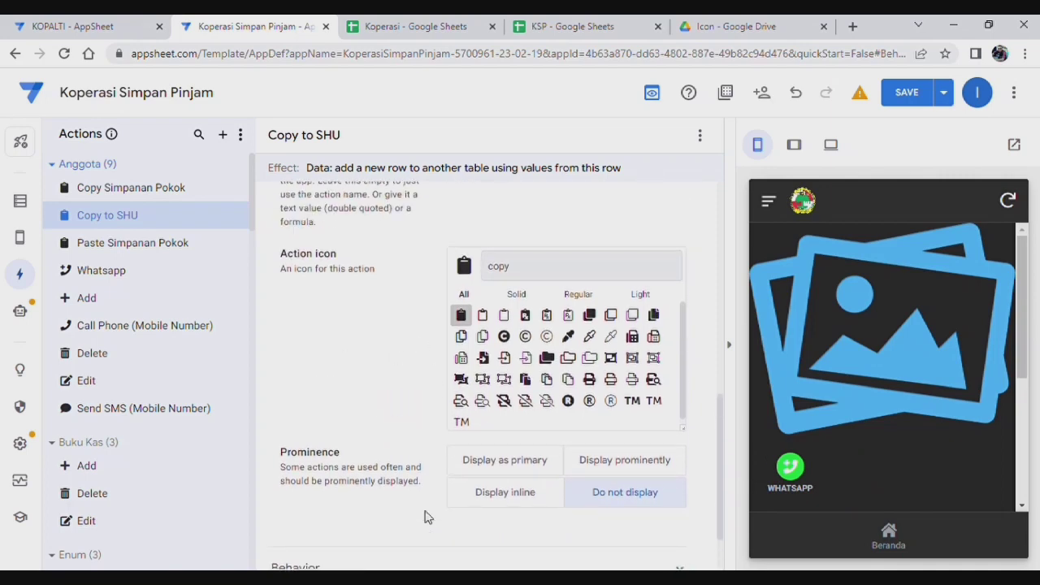
{"action": "scroll", "coordinate": [418, 513], "scroll_direction": "down", "scroll_amount": 1}
{"action": "scroll", "coordinate": [418, 507], "scroll_direction": "up", "scroll_amount": 5}
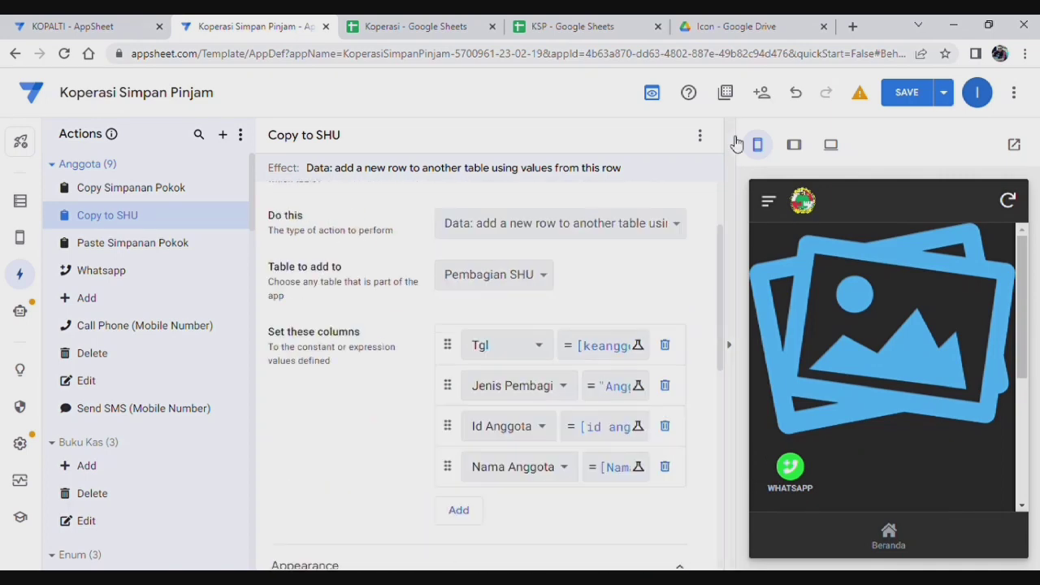
{"action": "left_click", "coordinate": [921, 96]}
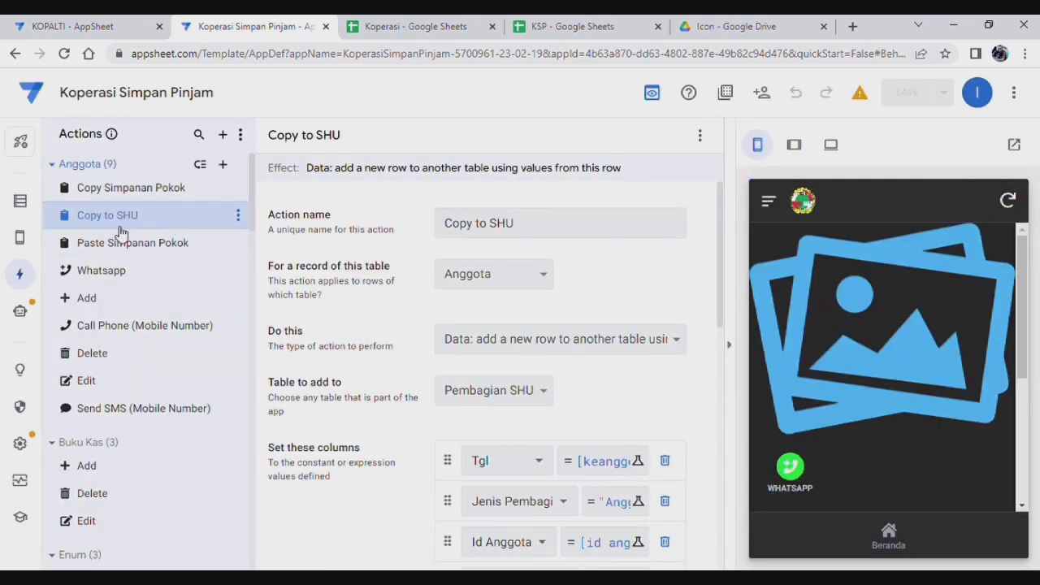
Step: Create a 'Paste to SHU' action that executes an action on a set of rows in Anggota
{"action": "left_click", "coordinate": [223, 164]}
{"action": "left_click", "coordinate": [395, 439]}
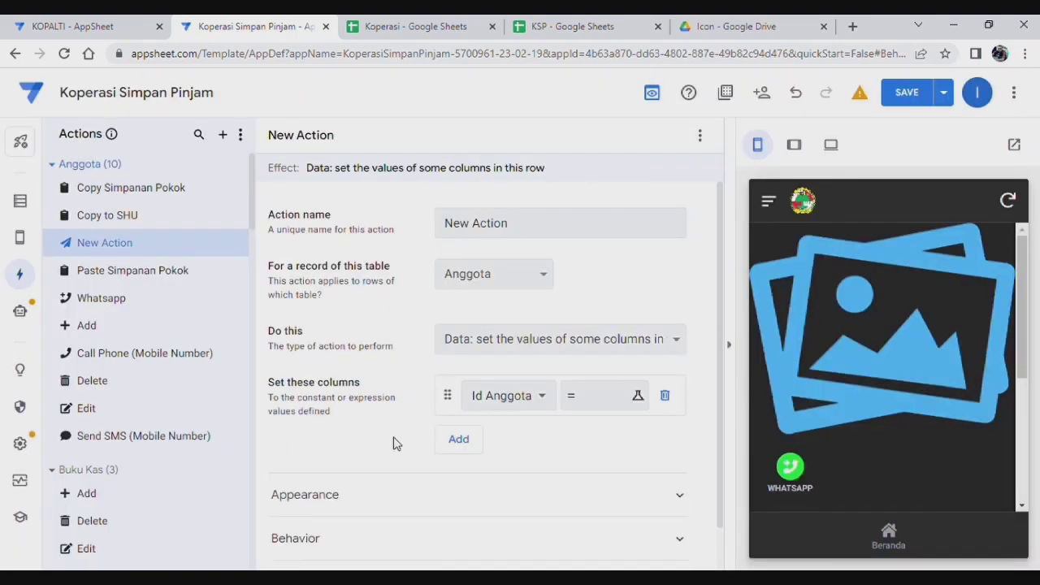
{"action": "left_click", "coordinate": [491, 233]}
{"action": "left_click_drag", "start_coordinate": [527, 232], "coordinate": [321, 212]}
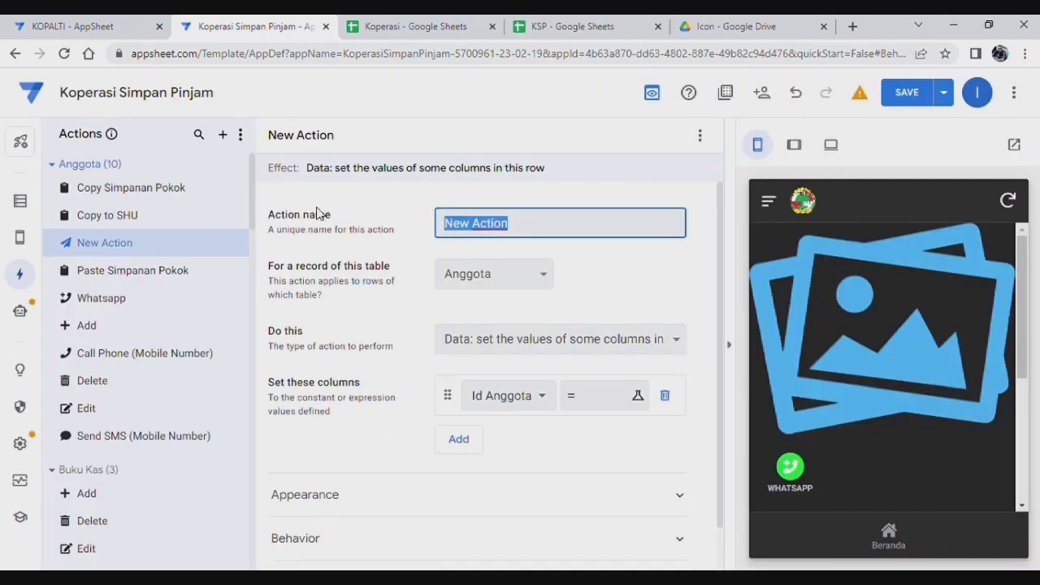
{"action": "type", "text": "Paste to"}
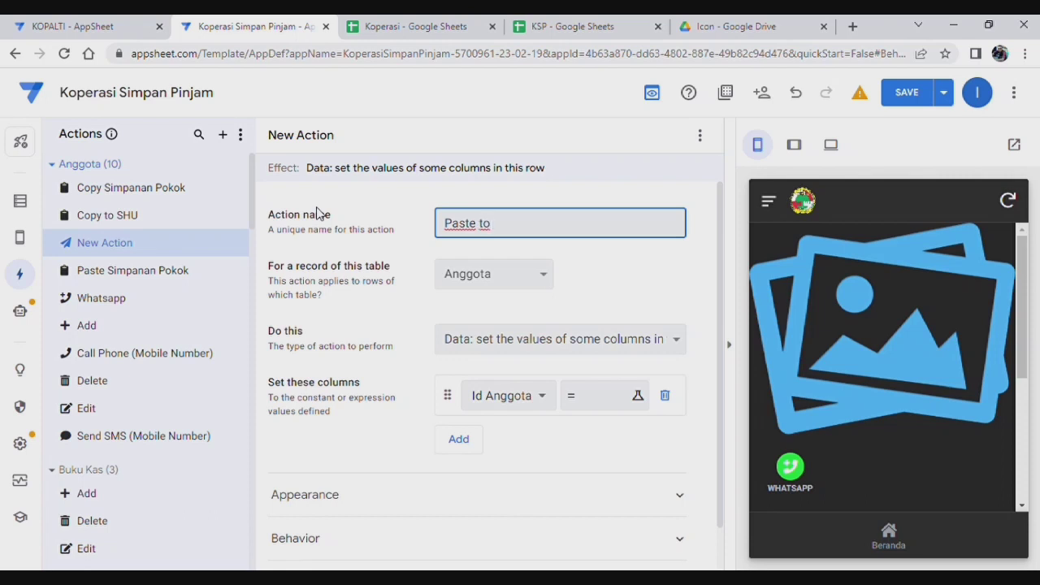
{"action": "type", "text": " SHU"}
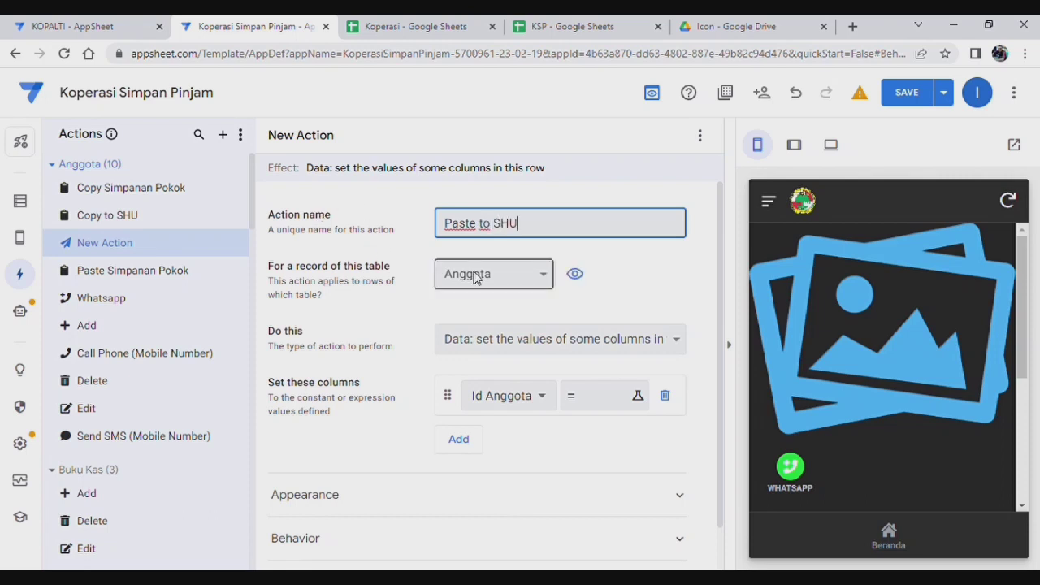
{"action": "left_click", "coordinate": [543, 345]}
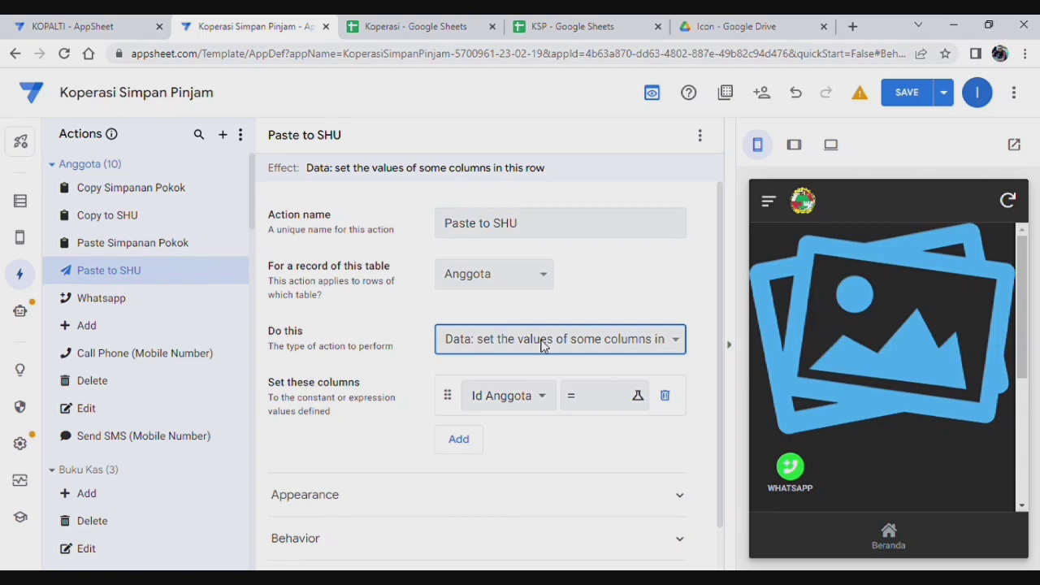
{"action": "left_click", "coordinate": [559, 214]}
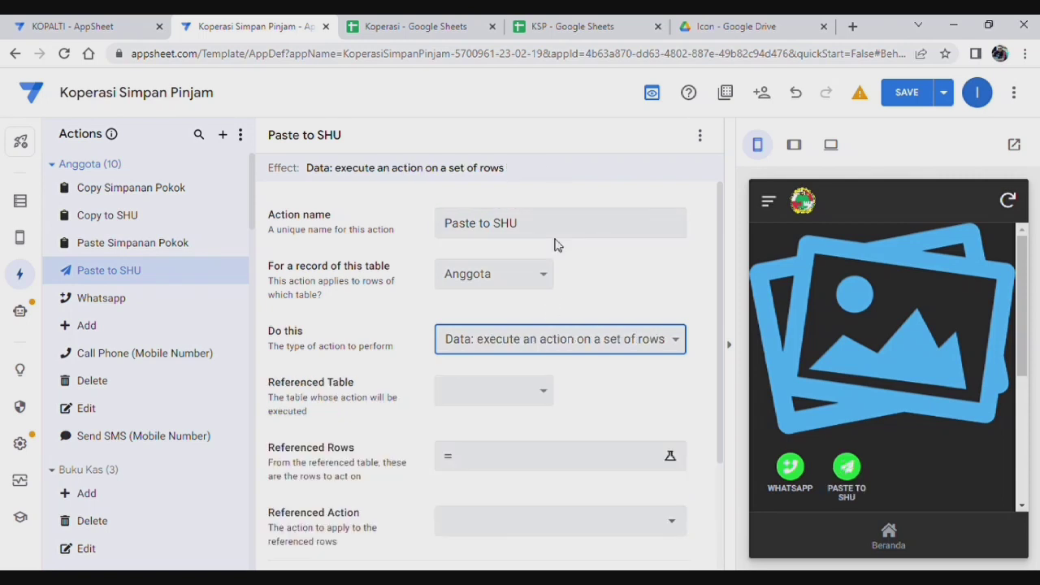
{"action": "left_click", "coordinate": [535, 395]}
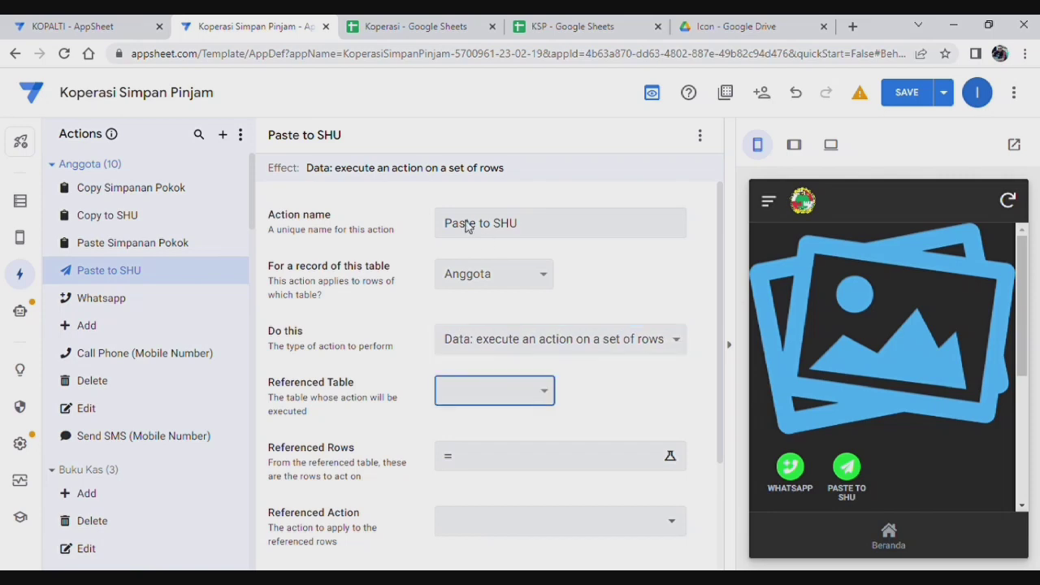
{"action": "key", "text": "Down"}
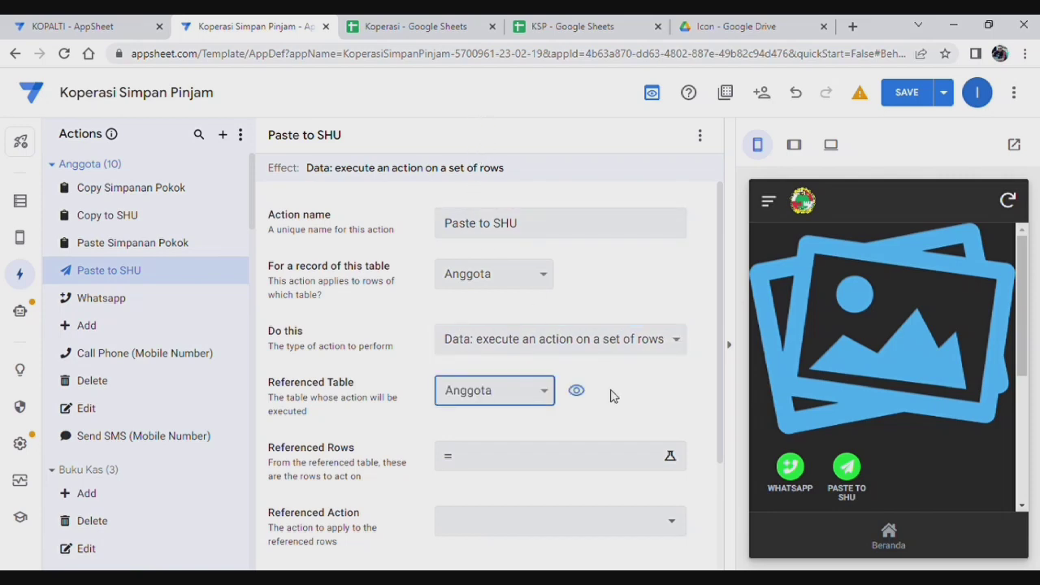
Step: Use the pasted member-matching Filter expression as referenced rows and run Copy to SHU
{"action": "scroll", "coordinate": [464, 388], "scroll_direction": "down", "scroll_amount": 1}
{"action": "left_click", "coordinate": [477, 385]}
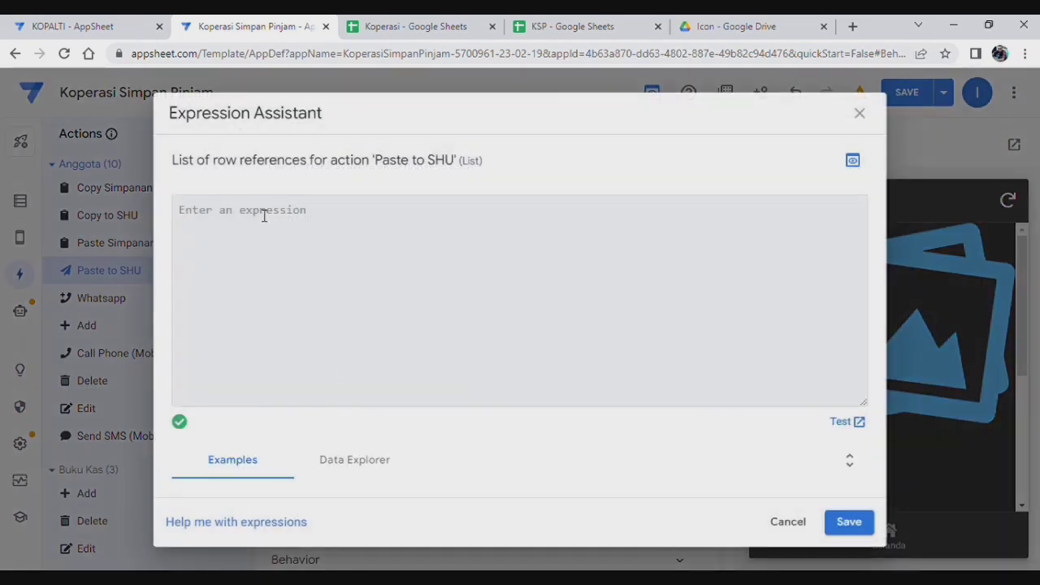
{"action": "type", "text": "Filter(\"Anggota\",And([id anggota]=[_thisrow].[id anggota],[id anggota]=[id anggota]))"}
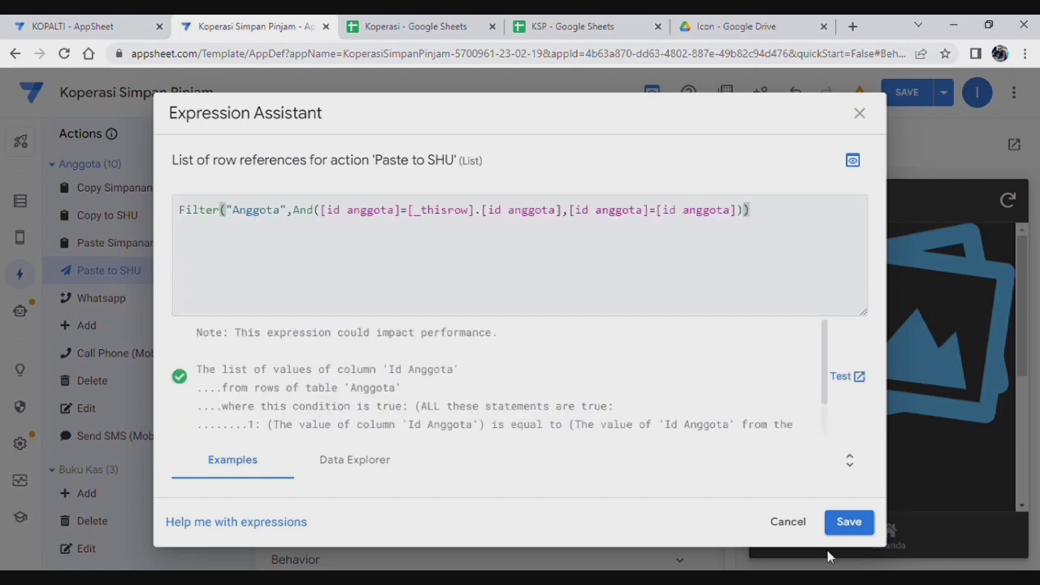
{"action": "left_click", "coordinate": [849, 522]}
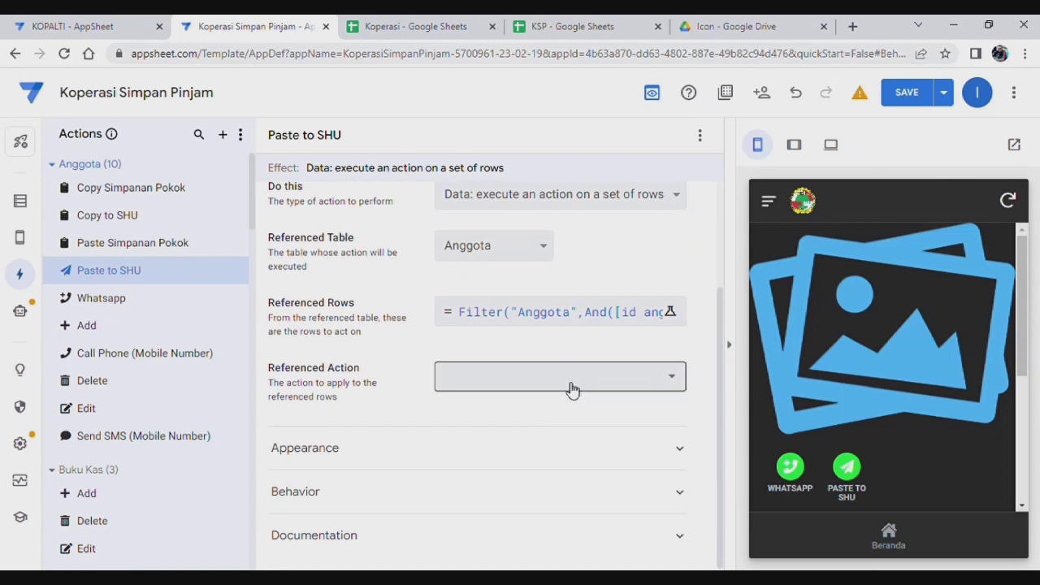
{"action": "left_click", "coordinate": [571, 387]}
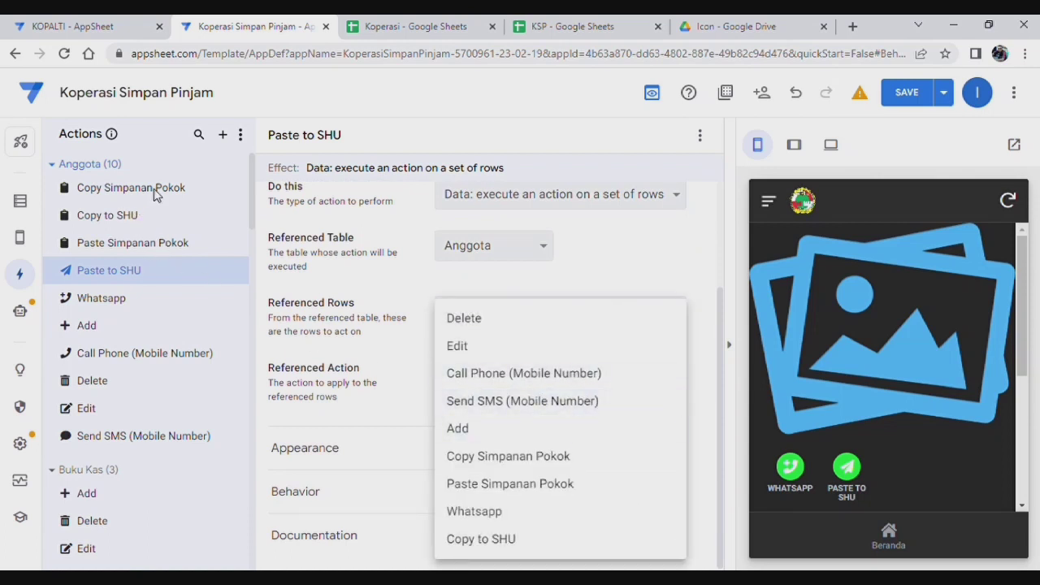
{"action": "left_click", "coordinate": [510, 540]}
Step: Give Paste to SHU a 'paste' clipboard icon and Do not display prominence, then save
{"action": "left_click", "coordinate": [533, 451]}
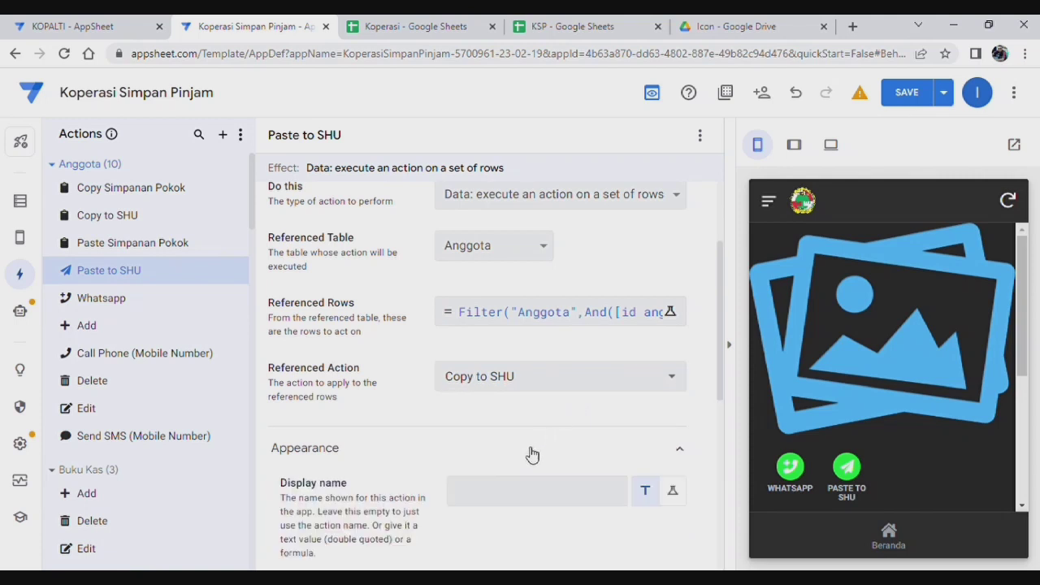
{"action": "scroll", "coordinate": [559, 467], "scroll_direction": "down", "scroll_amount": 2}
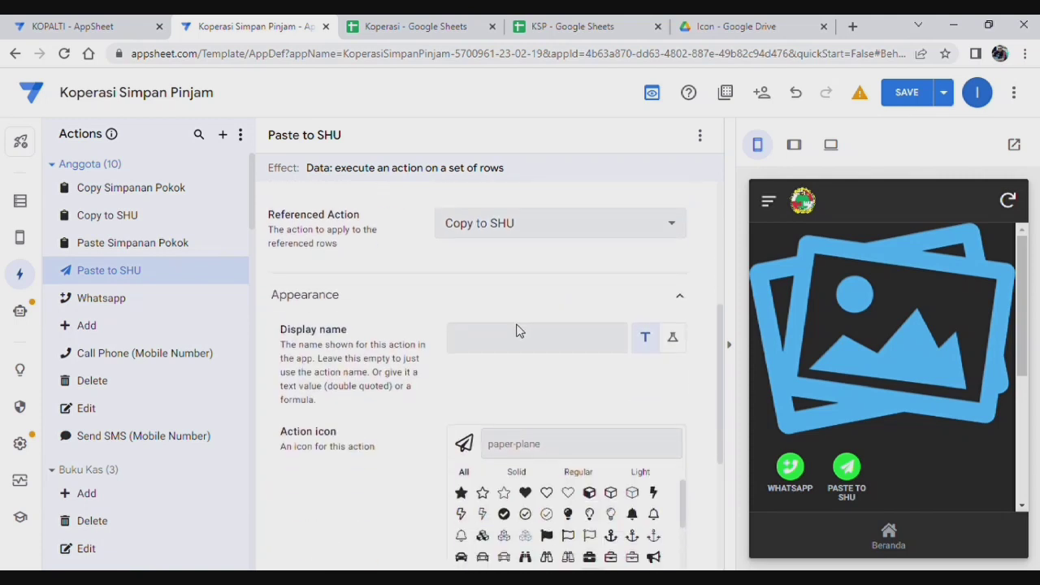
{"action": "left_click", "coordinate": [548, 440]}
{"action": "type", "text": "paste"}
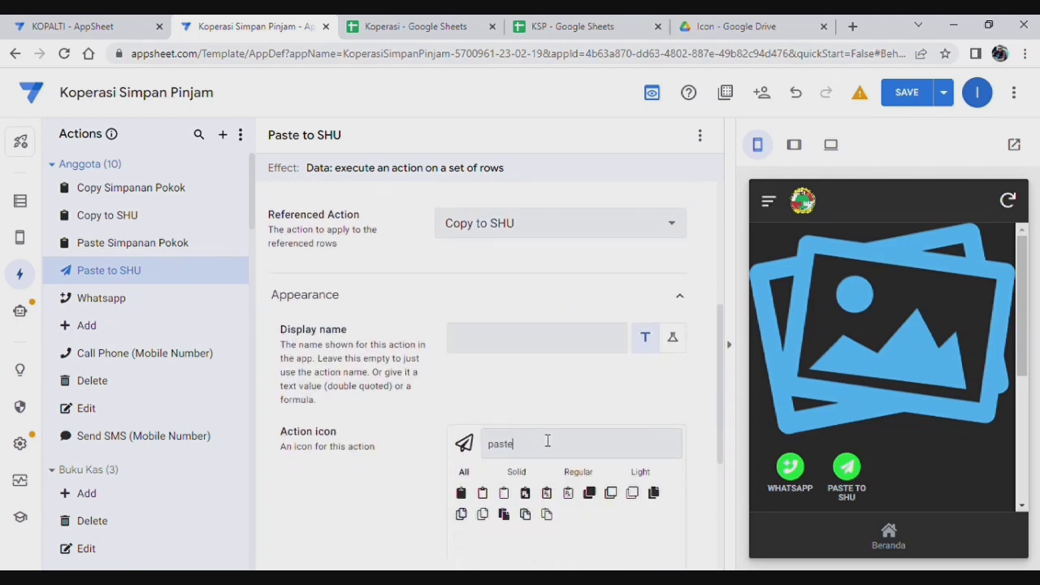
{"action": "left_click", "coordinate": [461, 492]}
{"action": "scroll", "coordinate": [513, 476], "scroll_direction": "down", "scroll_amount": 3}
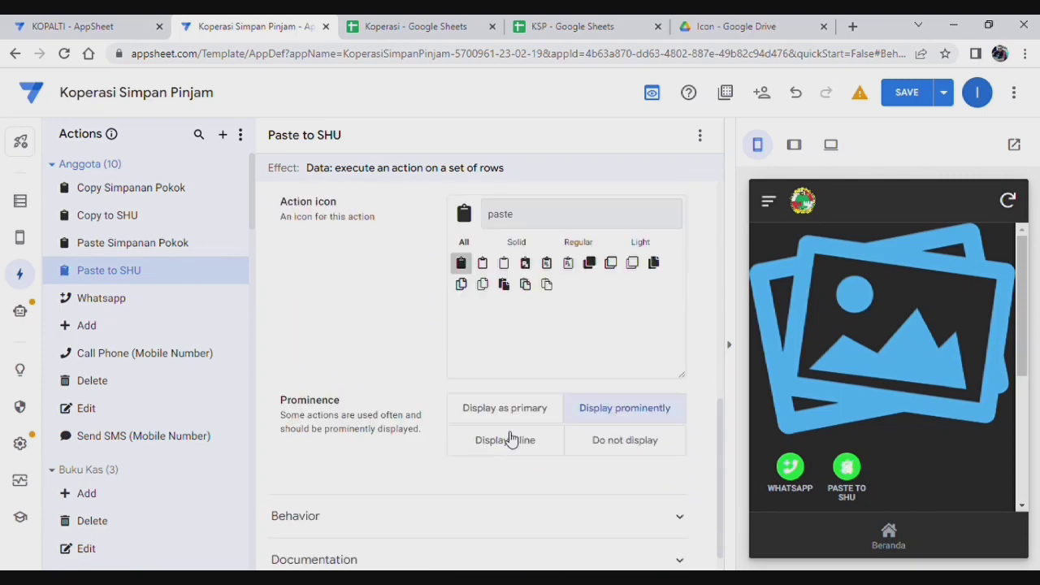
{"action": "left_click", "coordinate": [620, 440]}
{"action": "scroll", "coordinate": [445, 479], "scroll_direction": "up", "scroll_amount": 10}
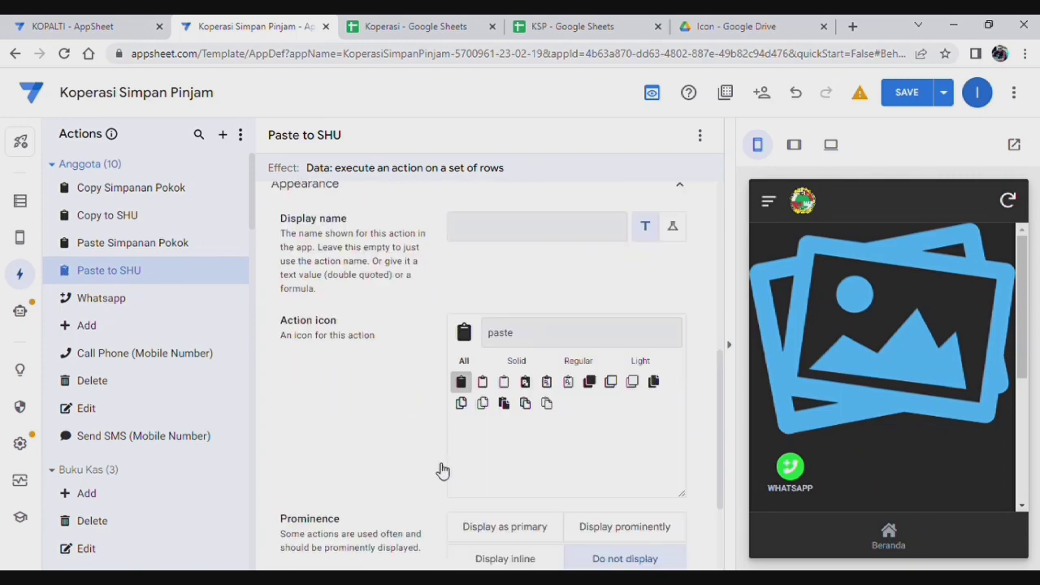
{"action": "left_click", "coordinate": [921, 96]}
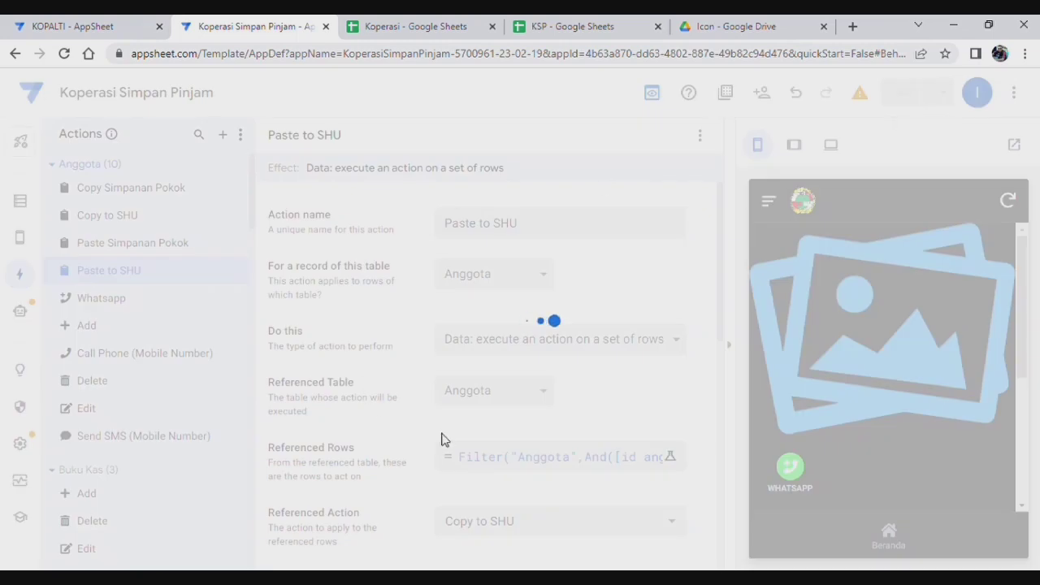
Step: Add a 'Run existing action Paste to SHU' step to the Copy simpanan Pokok bot and save
{"action": "left_click", "coordinate": [20, 311]}
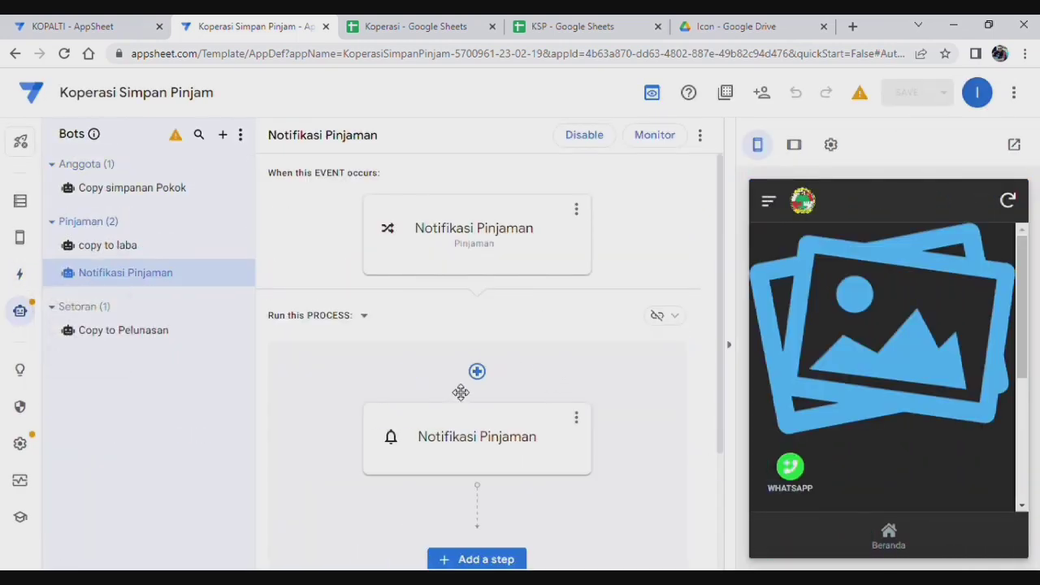
{"action": "scroll", "coordinate": [539, 349], "scroll_direction": "down", "scroll_amount": 2}
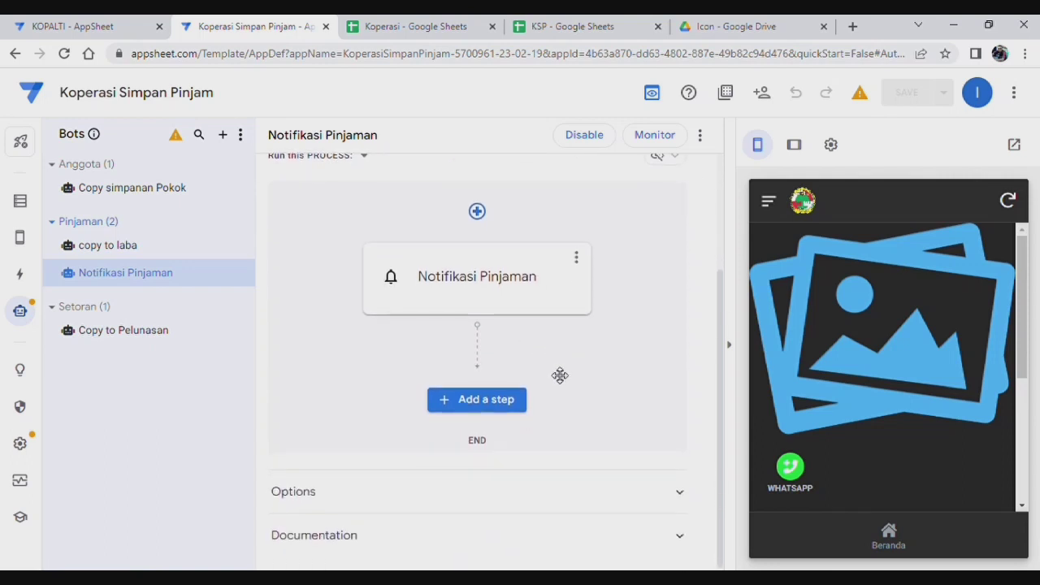
{"action": "scroll", "coordinate": [569, 390], "scroll_direction": "up", "scroll_amount": 2}
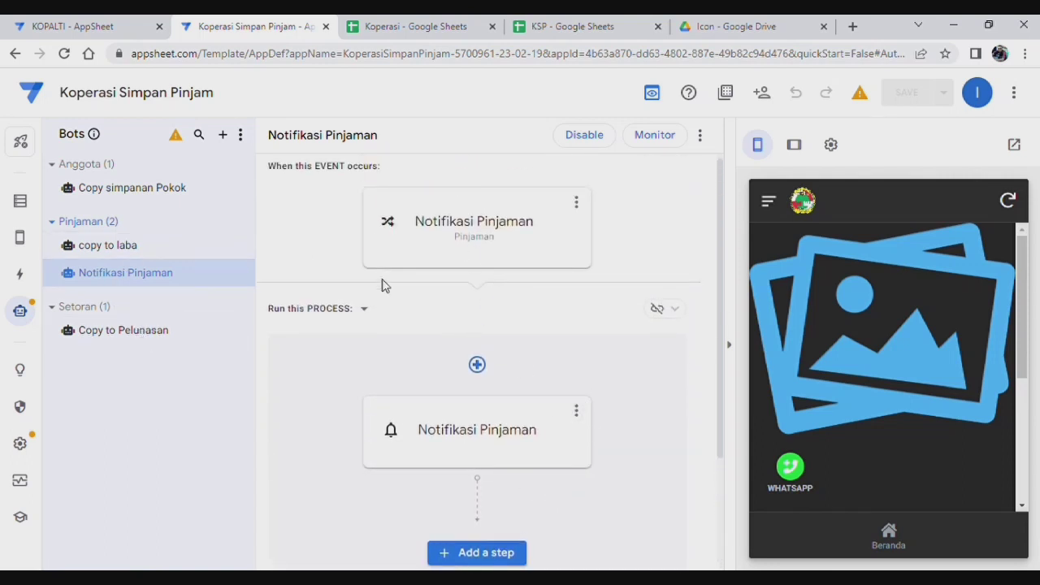
{"action": "left_click", "coordinate": [127, 187]}
{"action": "scroll", "coordinate": [495, 285], "scroll_direction": "down", "scroll_amount": 2}
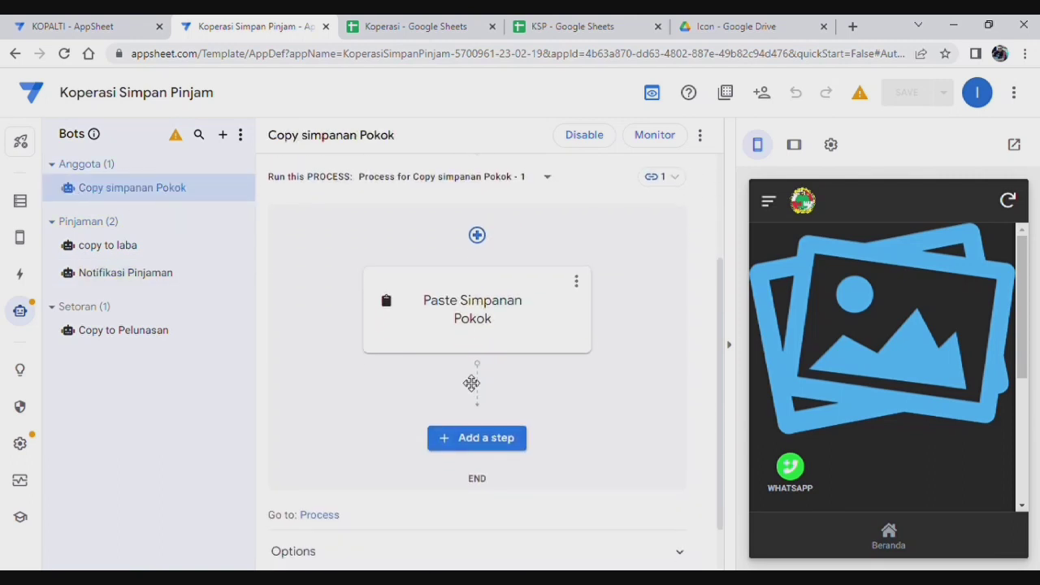
{"action": "left_click", "coordinate": [488, 437]}
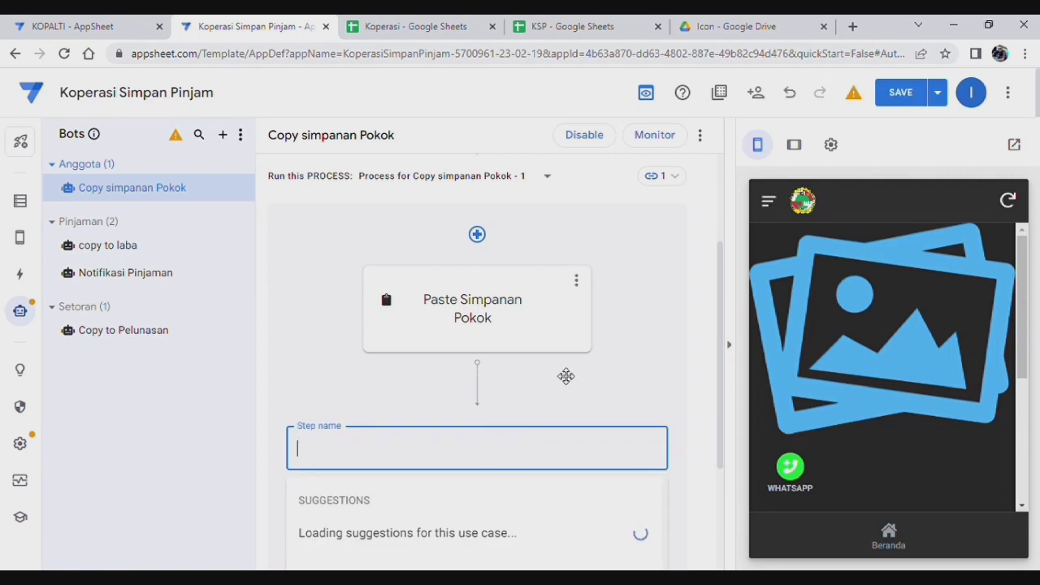
{"action": "type", "text": "paste to shu"}
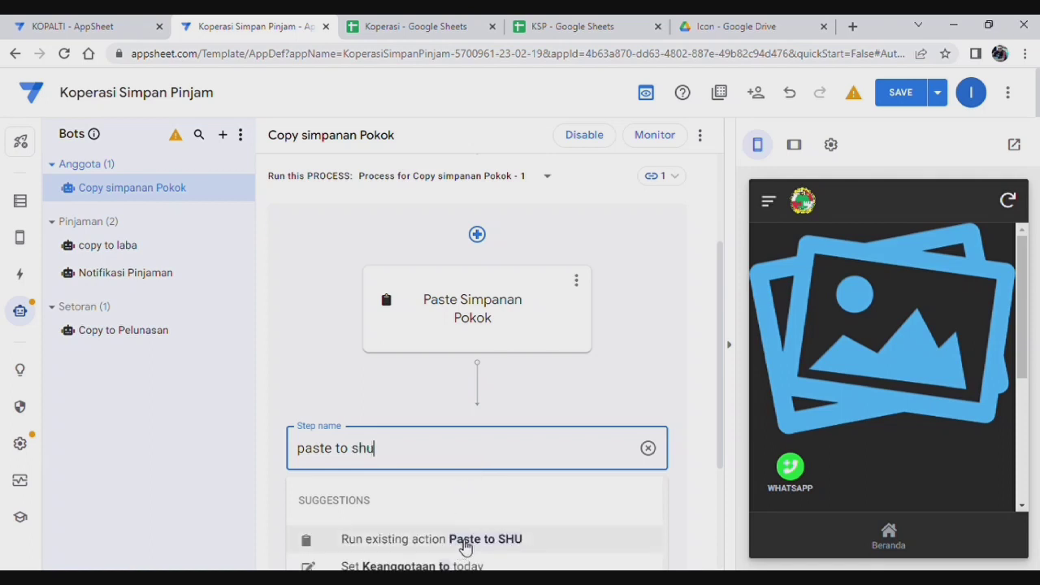
{"action": "left_click", "coordinate": [466, 547]}
{"action": "scroll", "coordinate": [720, 464], "scroll_direction": "down", "scroll_amount": 2}
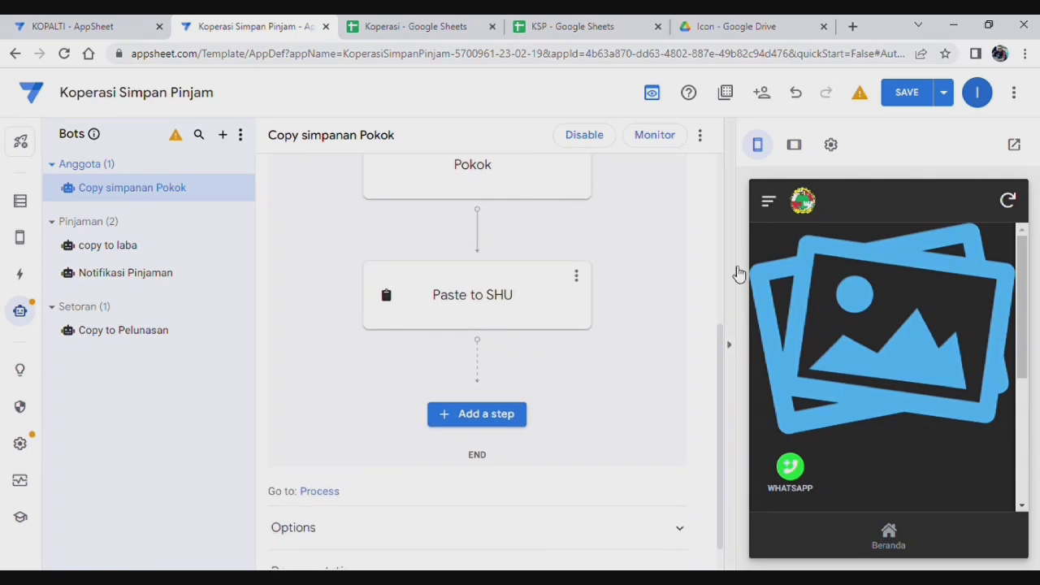
{"action": "left_click", "coordinate": [905, 93]}
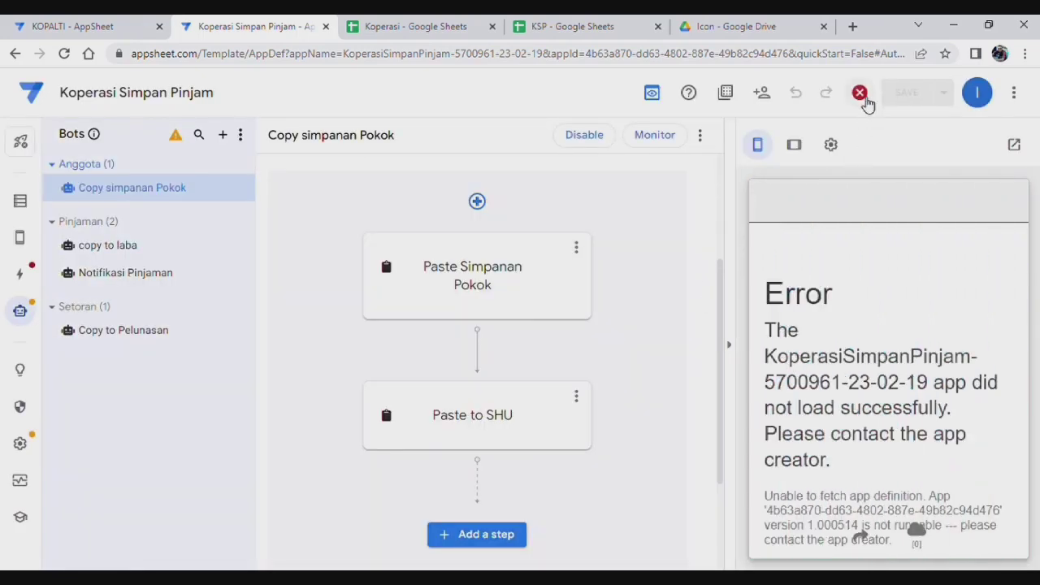
Step: Delete the faulty 'Paste to SHU 2' action from the error list, save, and return the preview home
{"action": "left_click", "coordinate": [860, 94]}
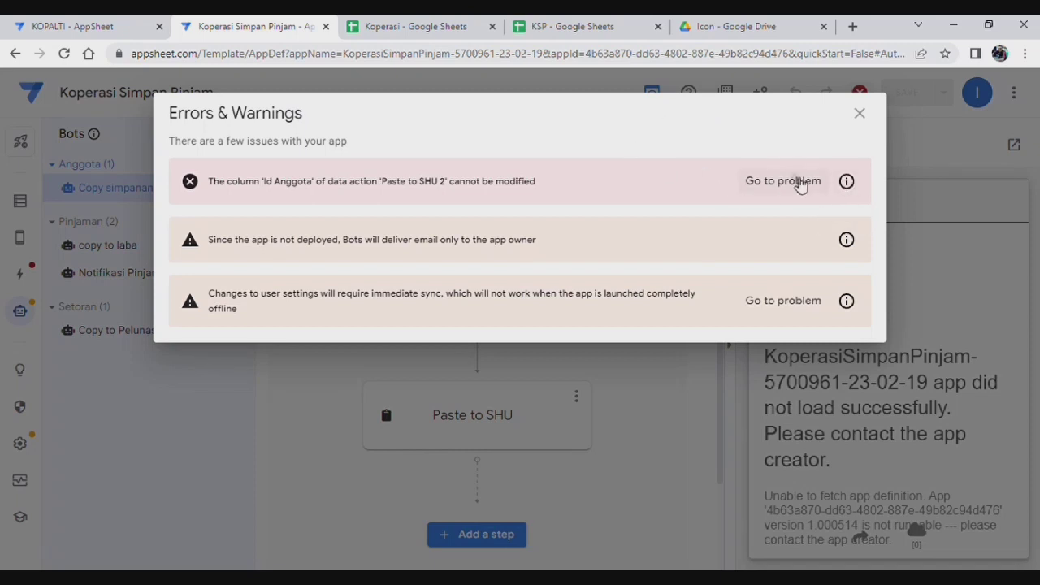
{"action": "left_click", "coordinate": [784, 181]}
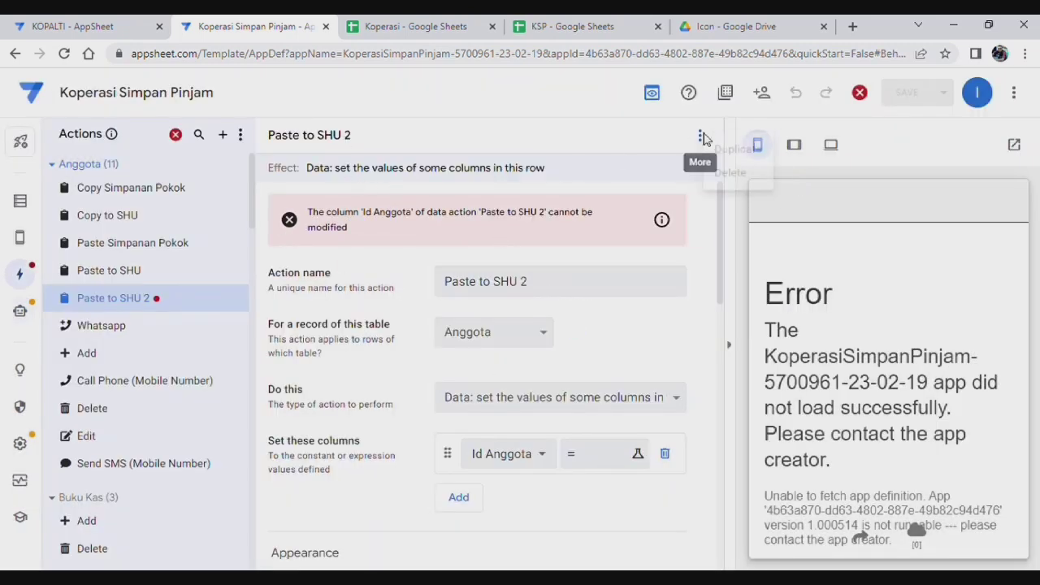
{"action": "left_click", "coordinate": [703, 137]}
{"action": "left_click", "coordinate": [740, 179]}
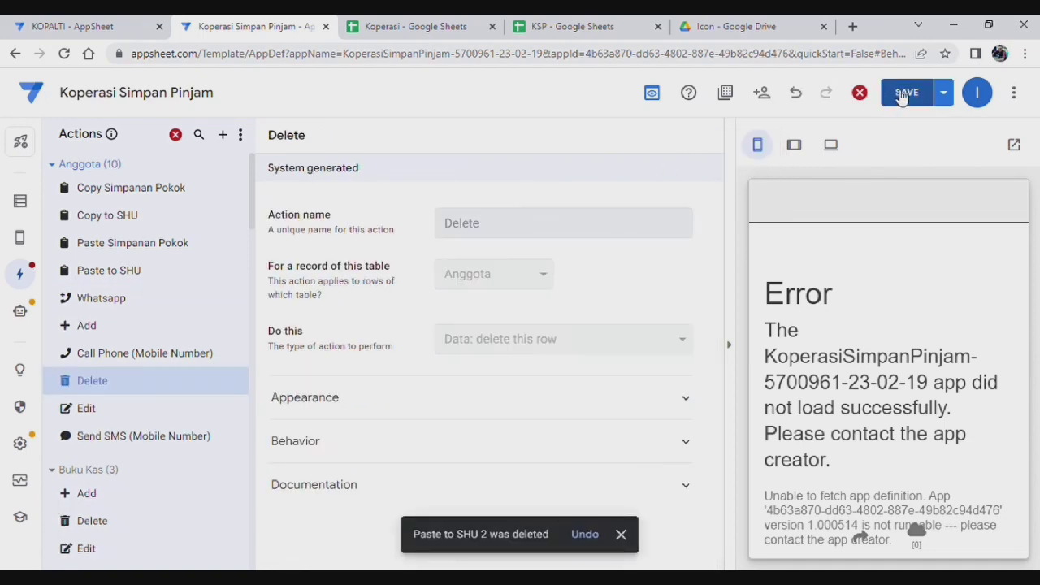
{"action": "left_click", "coordinate": [903, 94]}
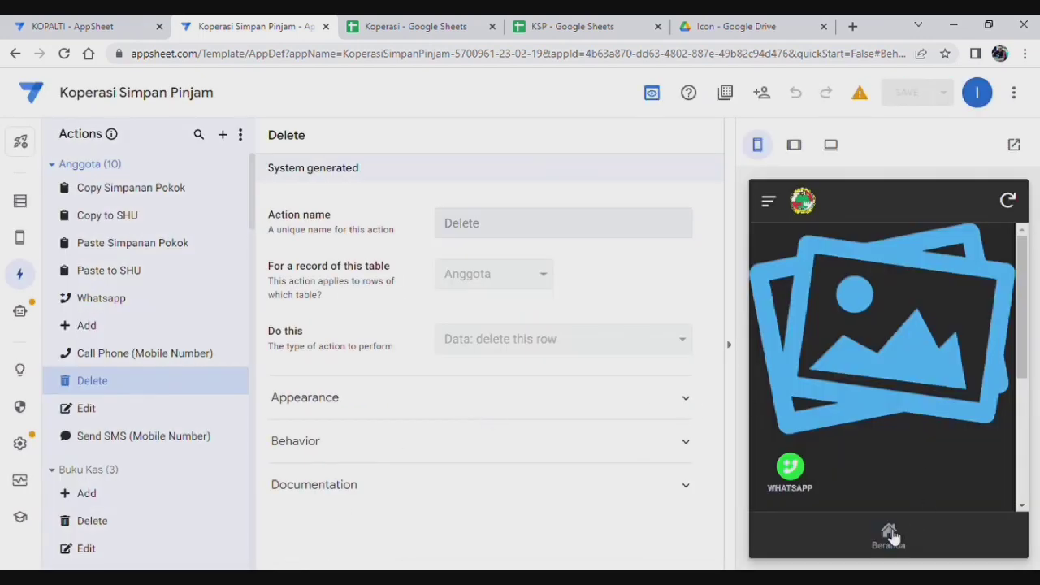
{"action": "left_click", "coordinate": [889, 535]}
Step: Log in to the preview with the username and password, reaching the Beranda menu tiles
{"action": "left_click", "coordinate": [835, 330]}
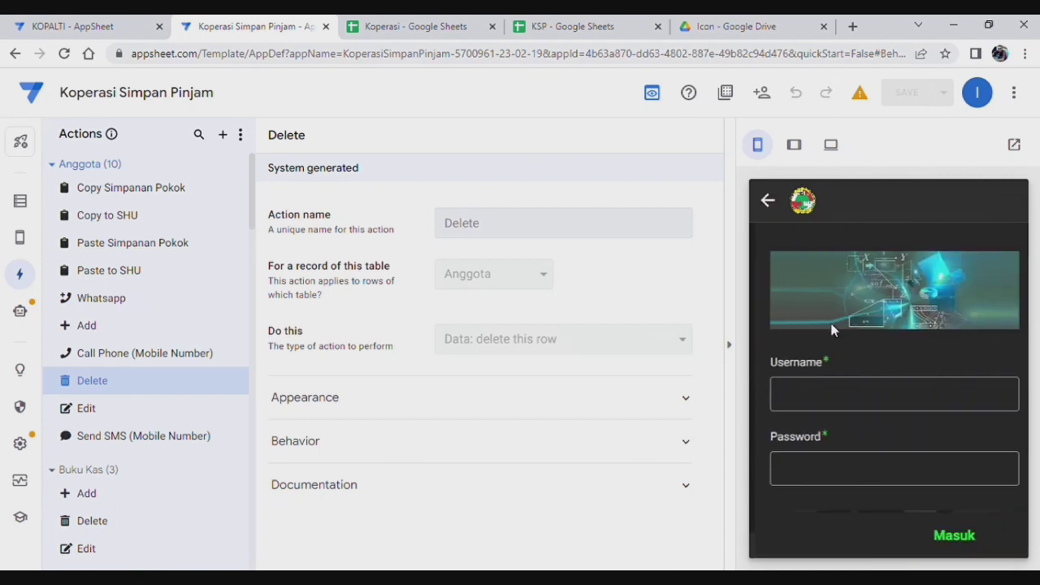
{"action": "left_click", "coordinate": [836, 397]}
{"action": "type", "text": "imam74"}
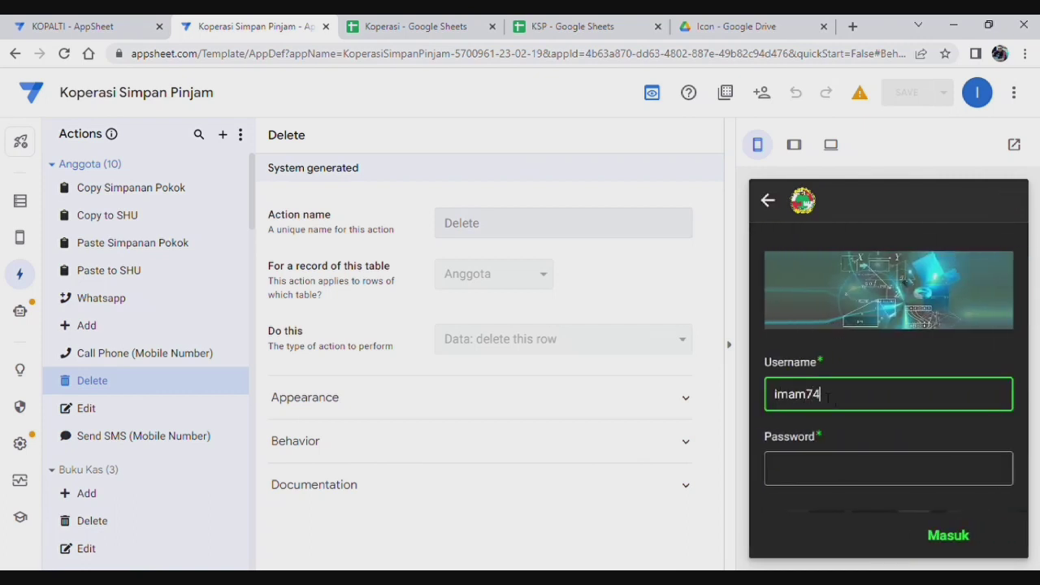
{"action": "left_click", "coordinate": [865, 481]}
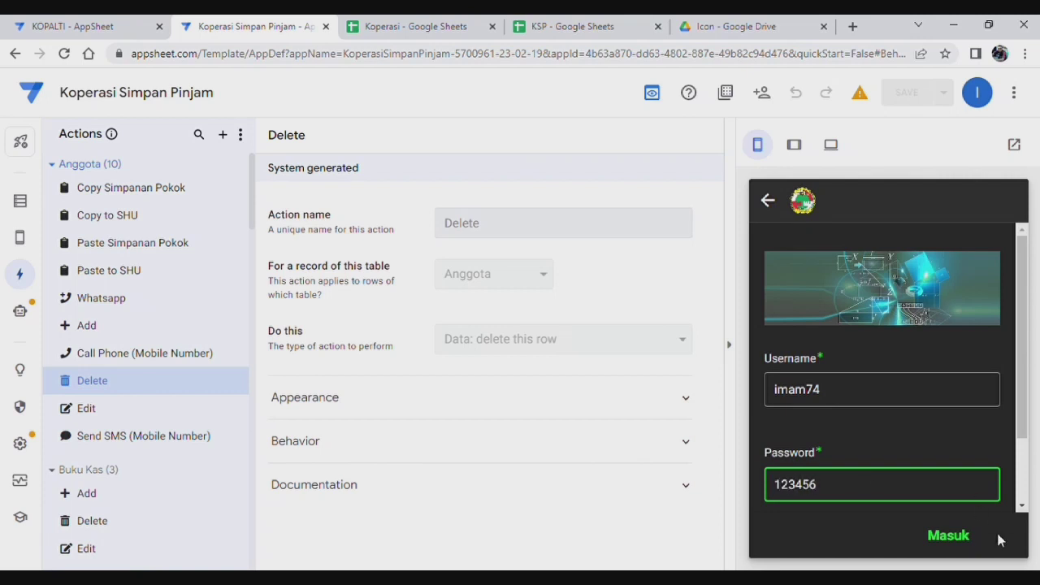
{"action": "left_click", "coordinate": [957, 538]}
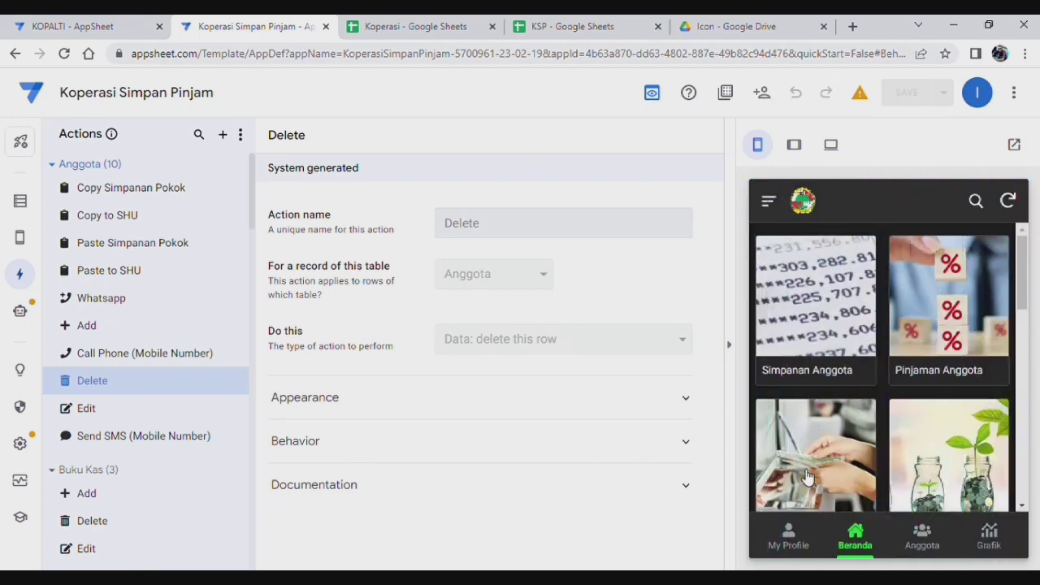
{"action": "scroll", "coordinate": [825, 467], "scroll_direction": "down", "scroll_amount": 1}
{"action": "scroll", "coordinate": [881, 410], "scroll_direction": "down", "scroll_amount": 10}
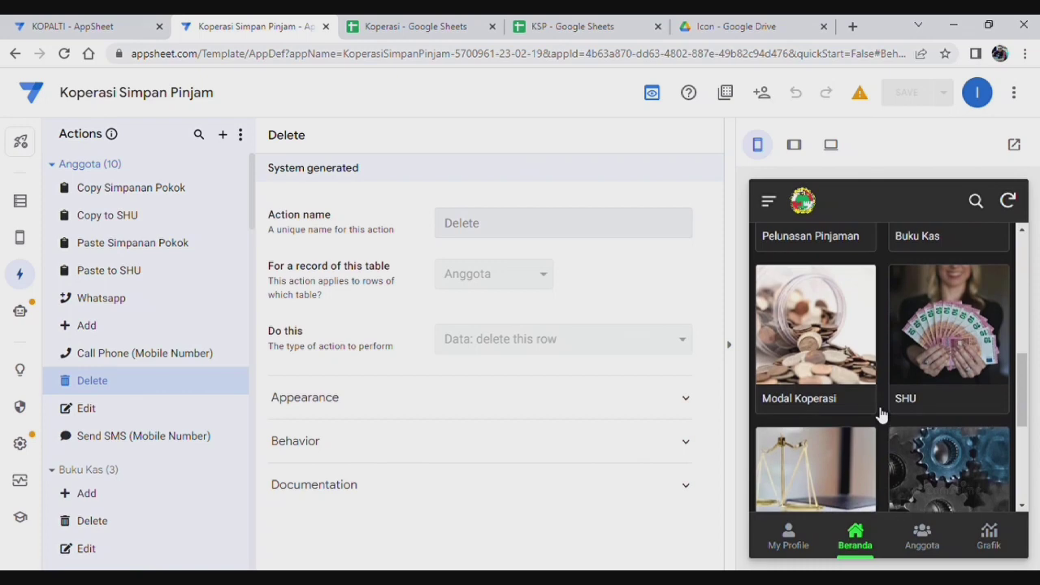
{"action": "scroll", "coordinate": [878, 411], "scroll_direction": "up", "scroll_amount": 10}
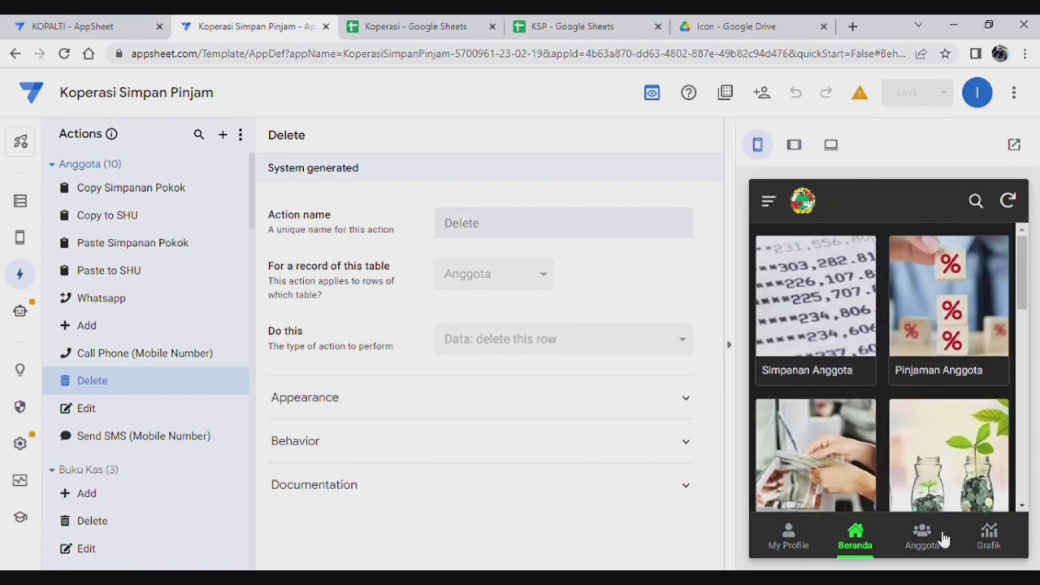
Step: Start a new Anggota record with the member's name, username, password and user level
{"action": "left_click", "coordinate": [929, 539]}
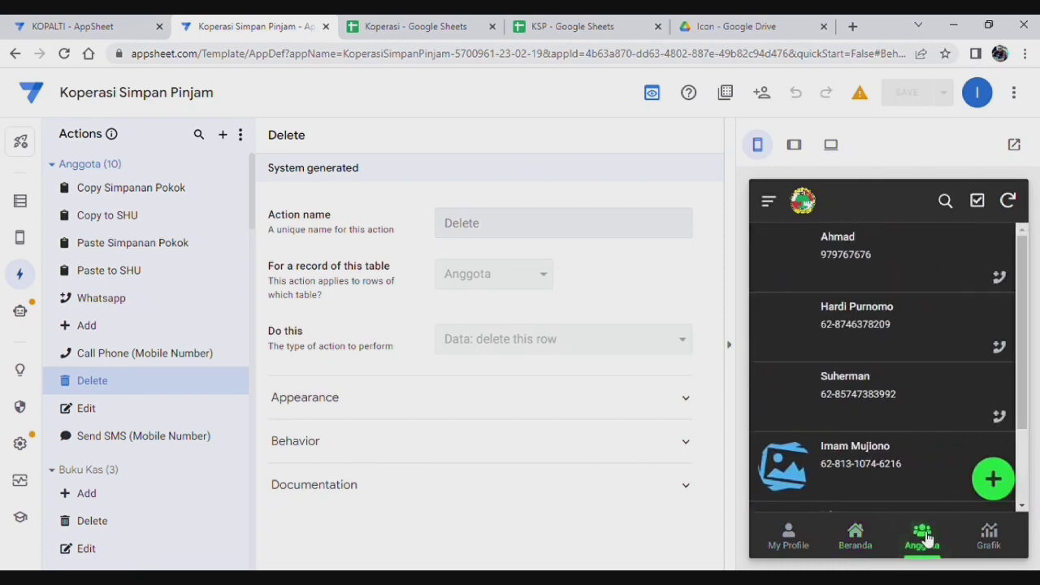
{"action": "left_click", "coordinate": [994, 481]}
{"action": "left_click", "coordinate": [919, 324]}
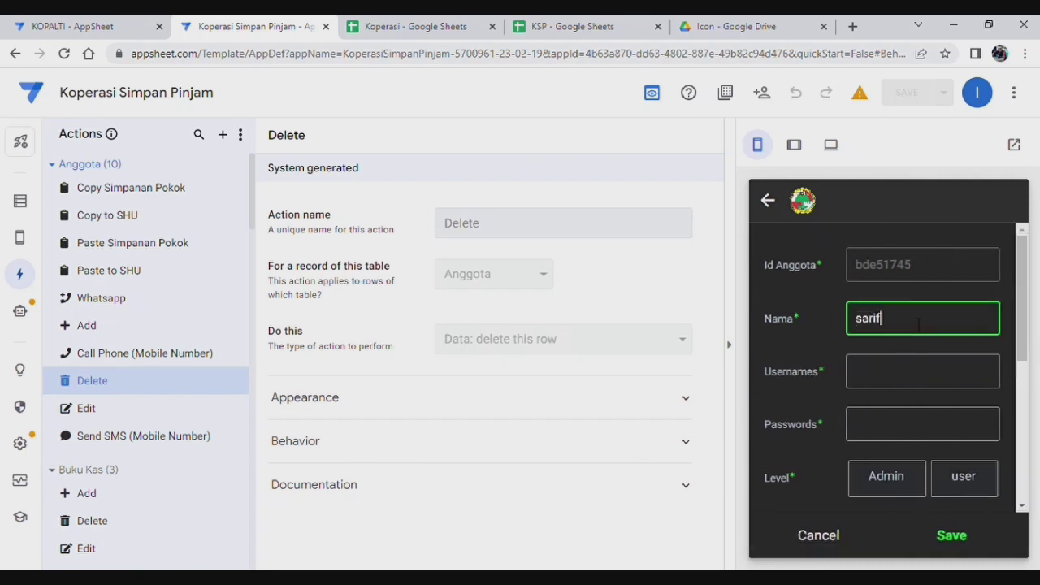
{"action": "left_click", "coordinate": [907, 377]}
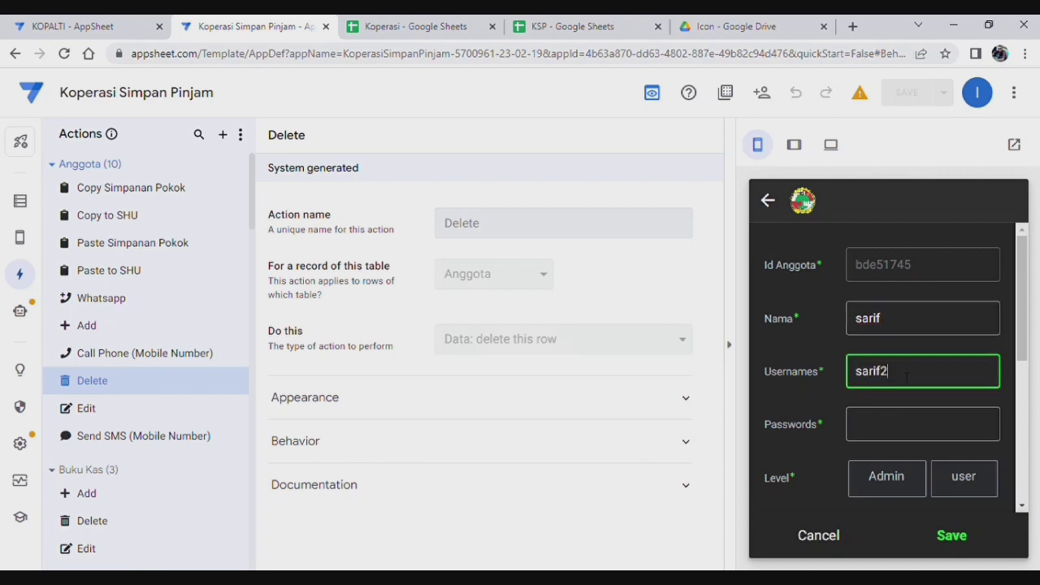
{"action": "type", "text": "sarif23"}
{"action": "left_click", "coordinate": [908, 438]}
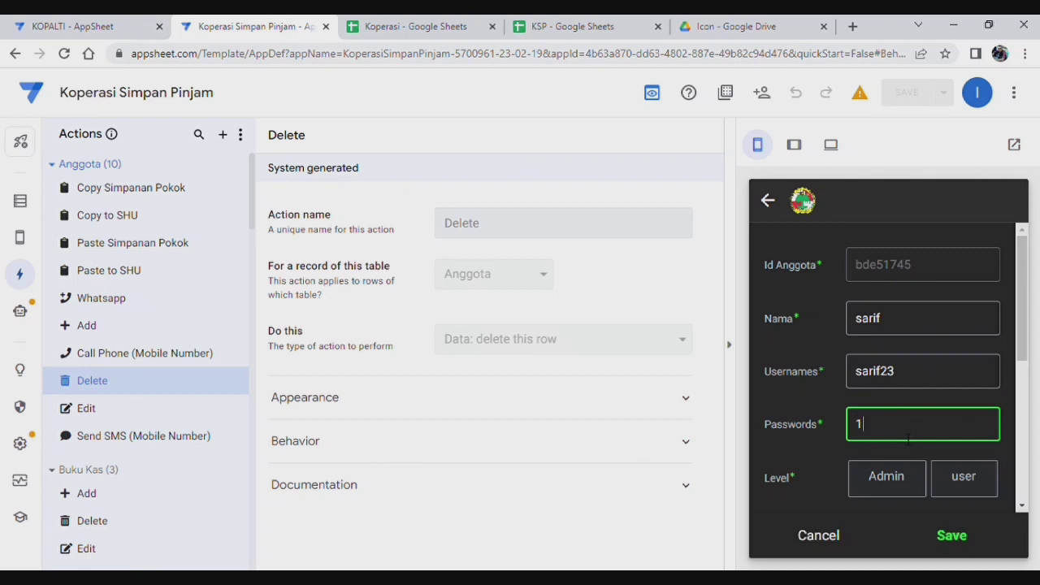
{"action": "left_click", "coordinate": [949, 486]}
{"action": "scroll", "coordinate": [894, 342], "scroll_direction": "down", "scroll_amount": 3}
Step: Fill in the mobile number, Simpanan Pokok 130000 and address, then save the member
{"action": "left_click", "coordinate": [894, 323]}
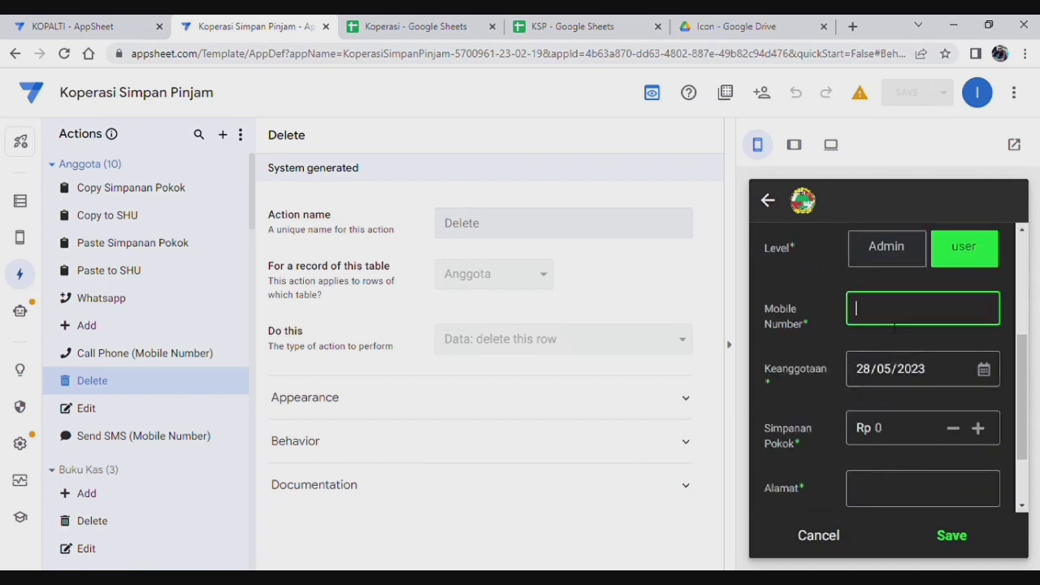
{"action": "type", "text": "5346466"}
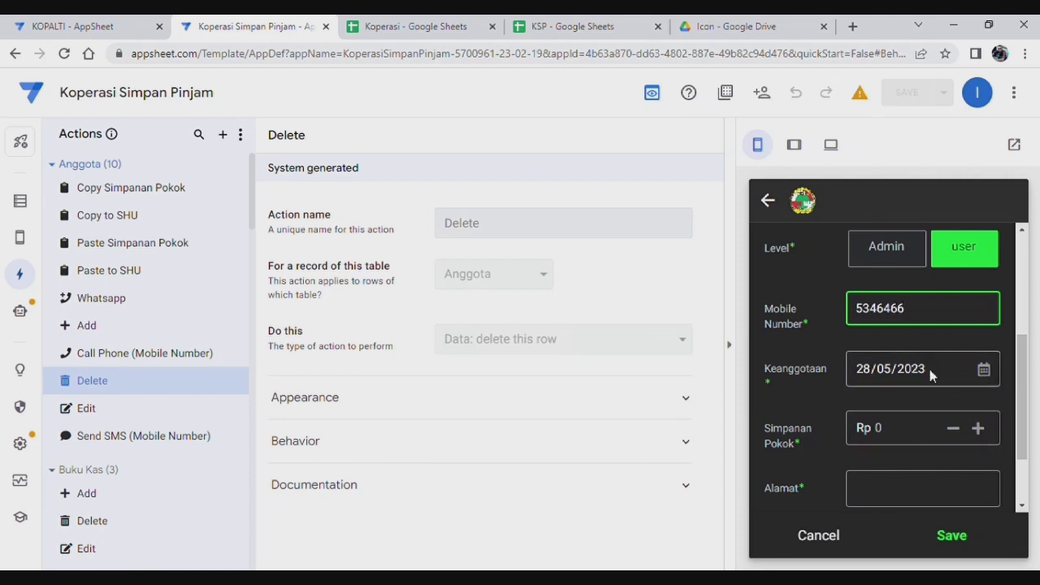
{"action": "left_click", "coordinate": [902, 428]}
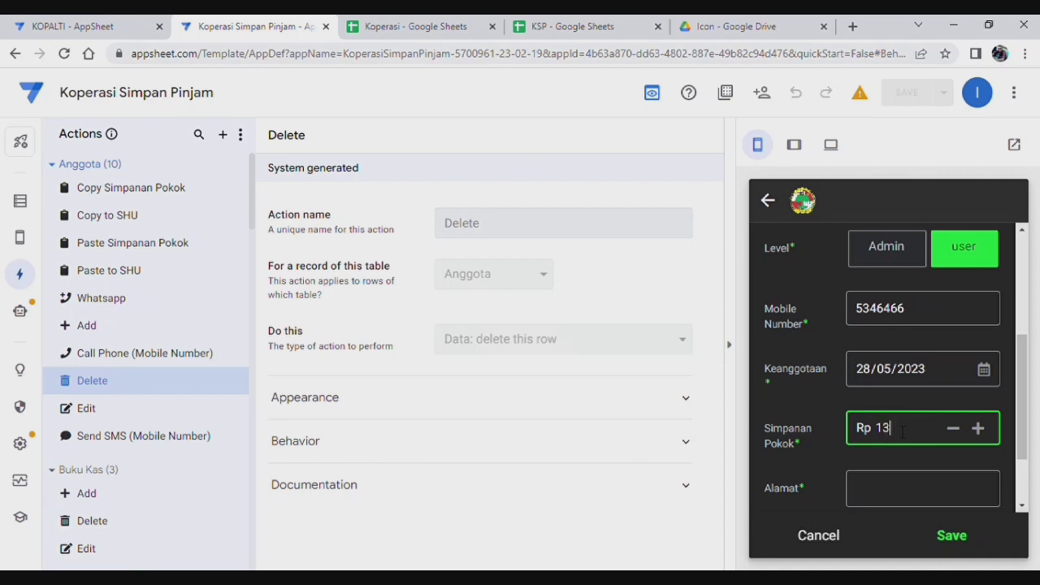
{"action": "type", "text": "130000"}
{"action": "key", "text": "Tab"}
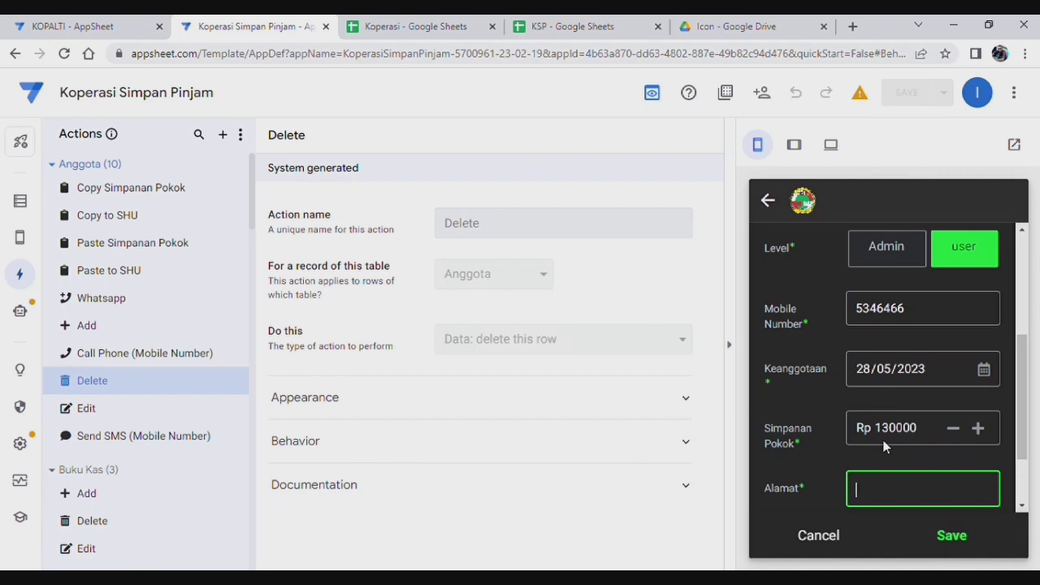
{"action": "type", "text": "jakrta"}
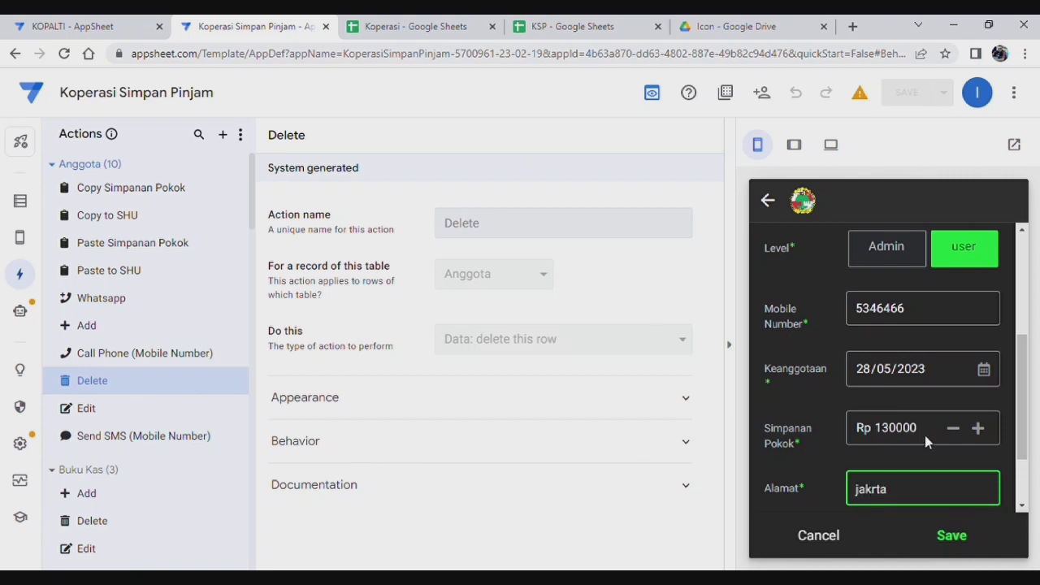
{"action": "scroll", "coordinate": [772, 465], "scroll_direction": "down", "scroll_amount": 1}
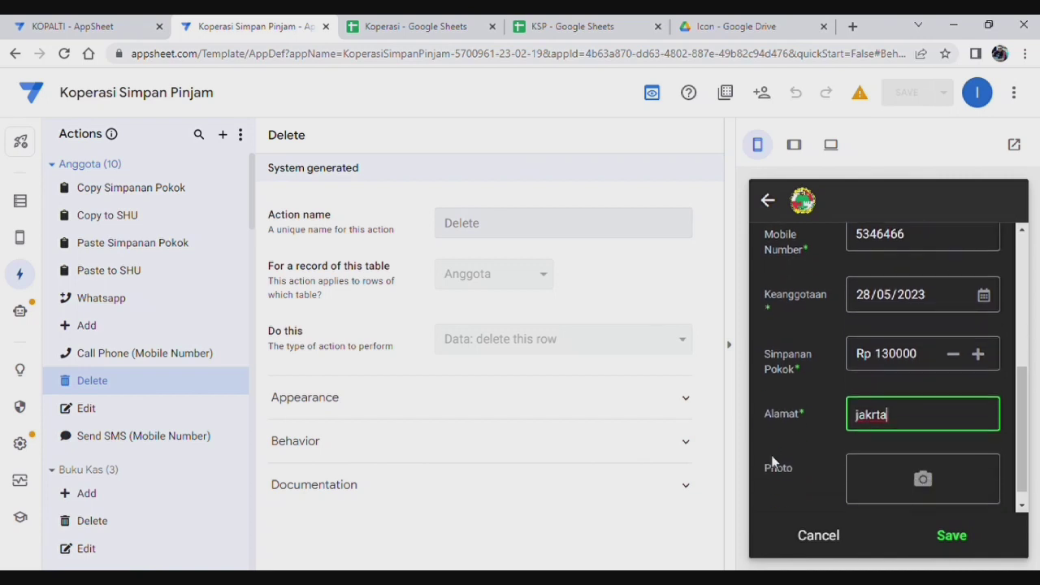
{"action": "left_click", "coordinate": [815, 504]}
{"action": "left_click", "coordinate": [953, 536]}
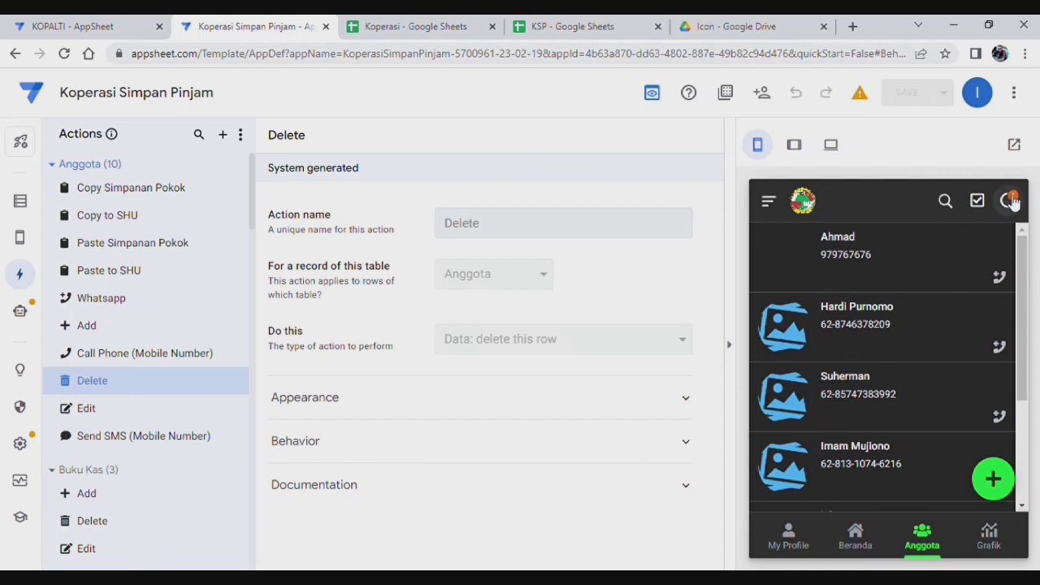
{"action": "left_click", "coordinate": [426, 30]}
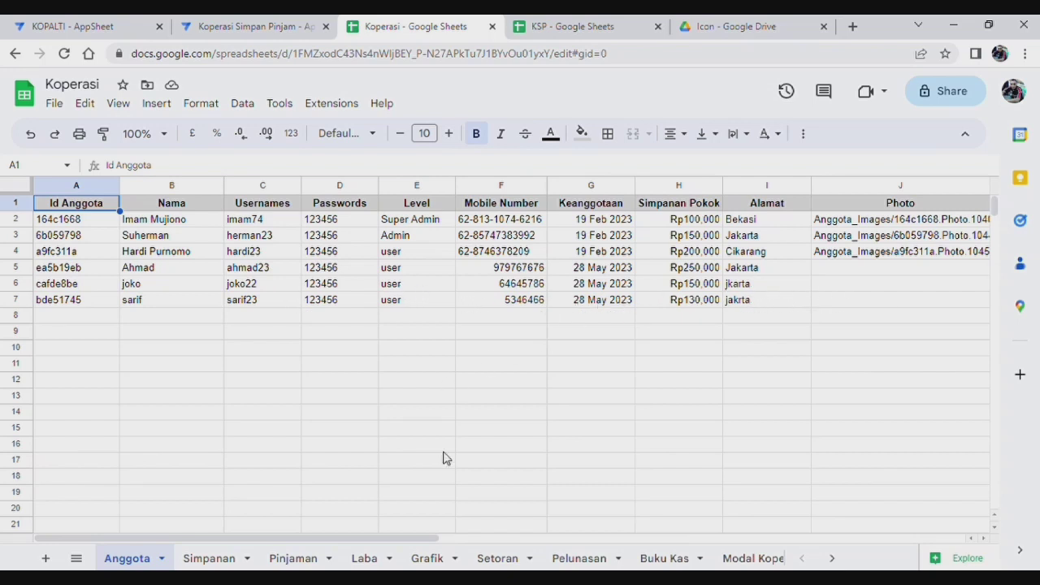
{"action": "left_click", "coordinate": [213, 558]}
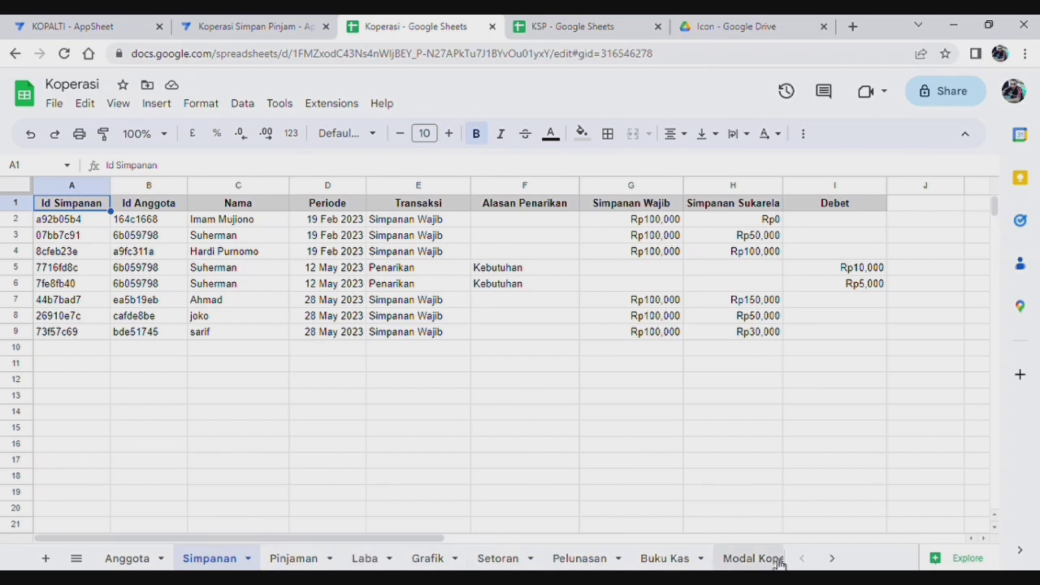
{"action": "left_click", "coordinate": [838, 559]}
{"action": "left_click", "coordinate": [838, 559]}
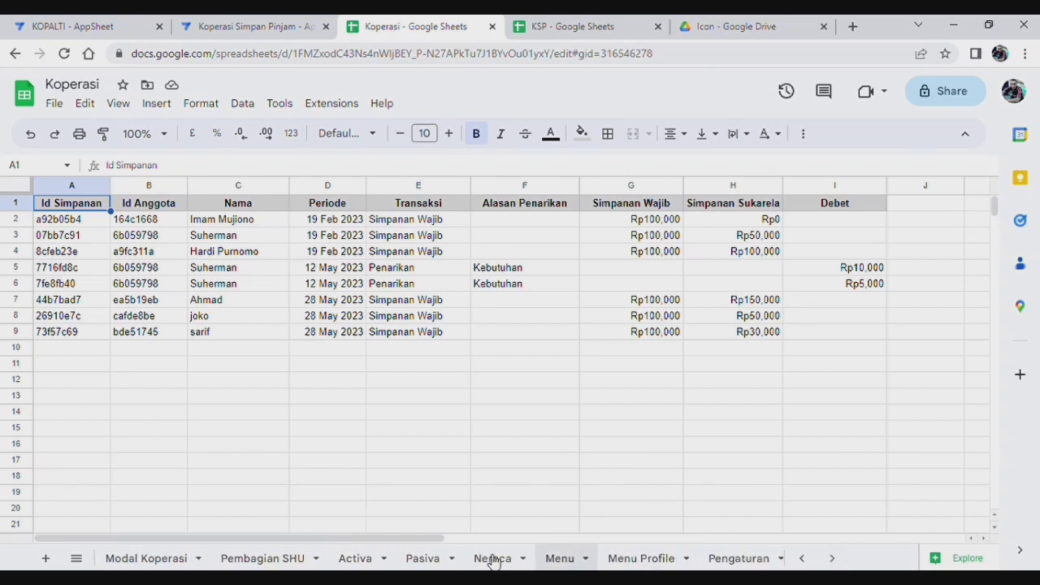
{"action": "left_click", "coordinate": [274, 561]}
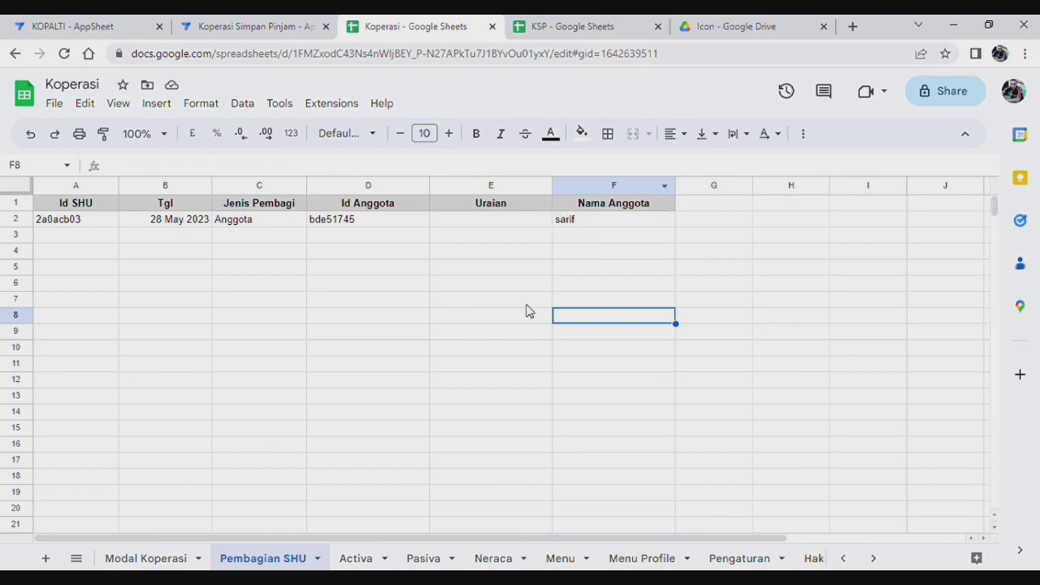
{"action": "left_click", "coordinate": [252, 24]}
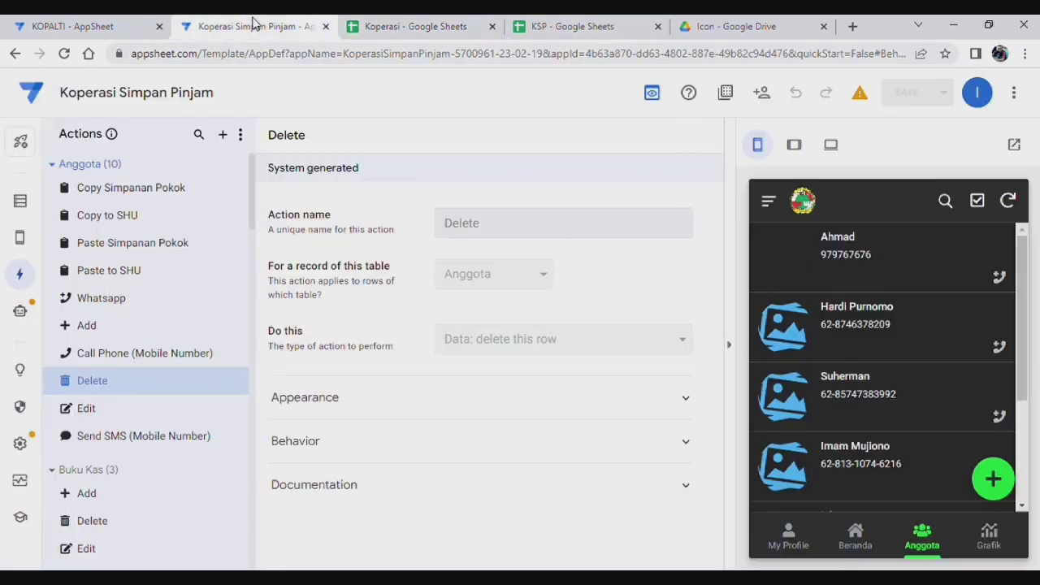
Step: From Beranda, open SHU > SHU Anggota and expand the new member's row showing Rp2.694
{"action": "left_click", "coordinate": [855, 540]}
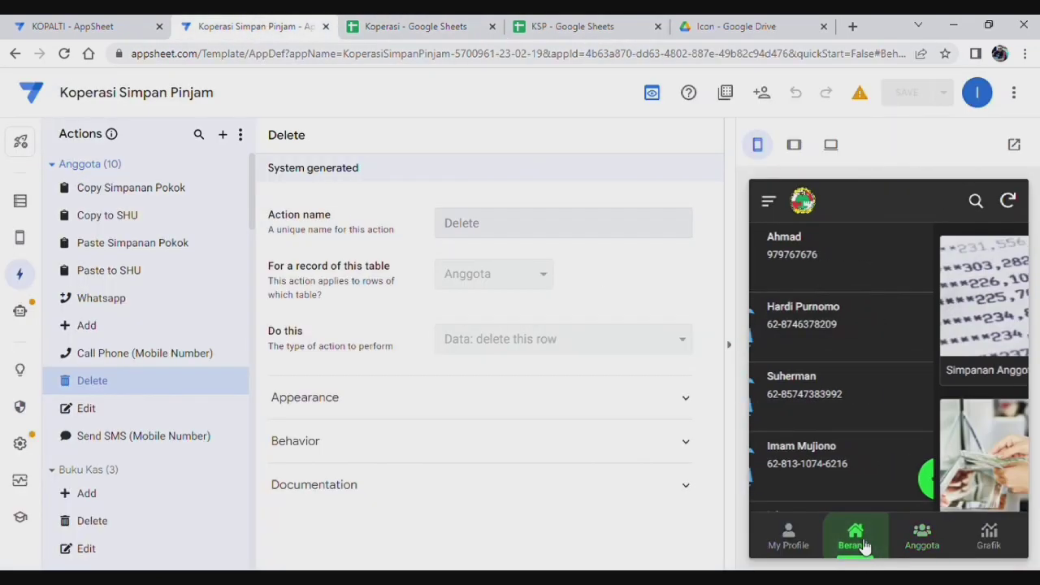
{"action": "scroll", "coordinate": [943, 422], "scroll_direction": "down", "scroll_amount": 5}
{"action": "scroll", "coordinate": [946, 433], "scroll_direction": "down", "scroll_amount": 2}
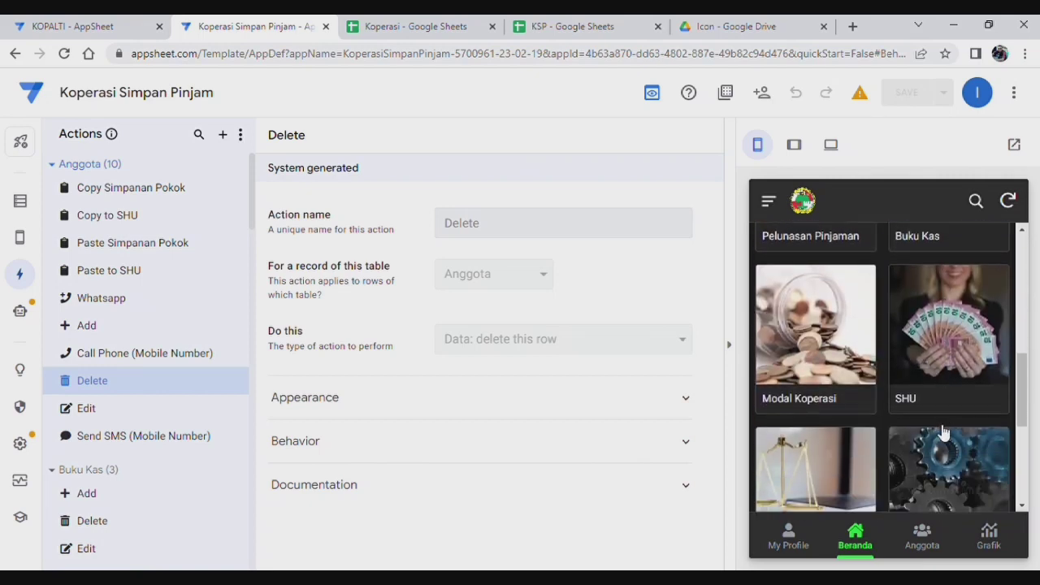
{"action": "left_click", "coordinate": [941, 352]}
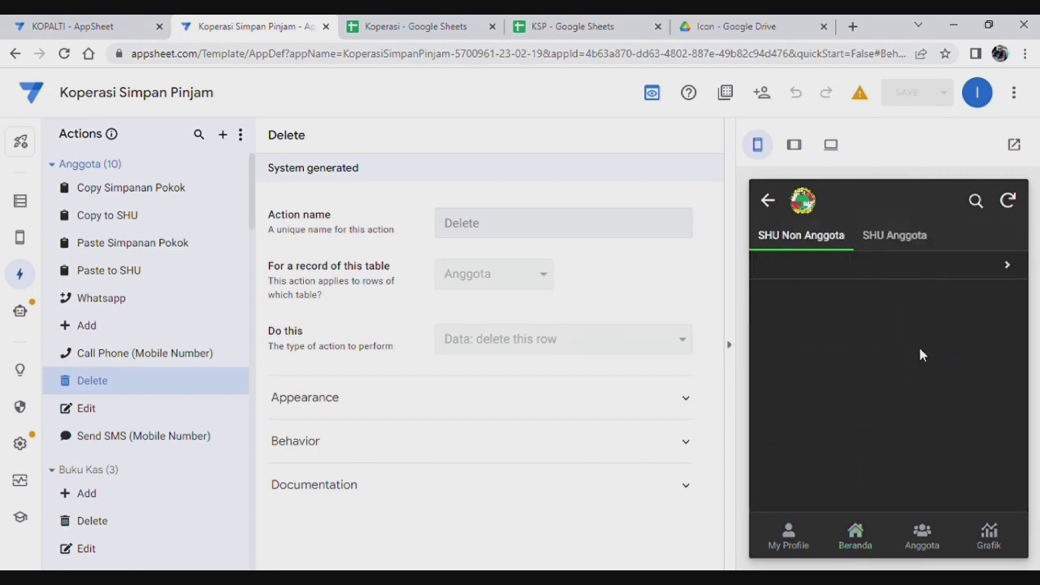
{"action": "left_click", "coordinate": [898, 238]}
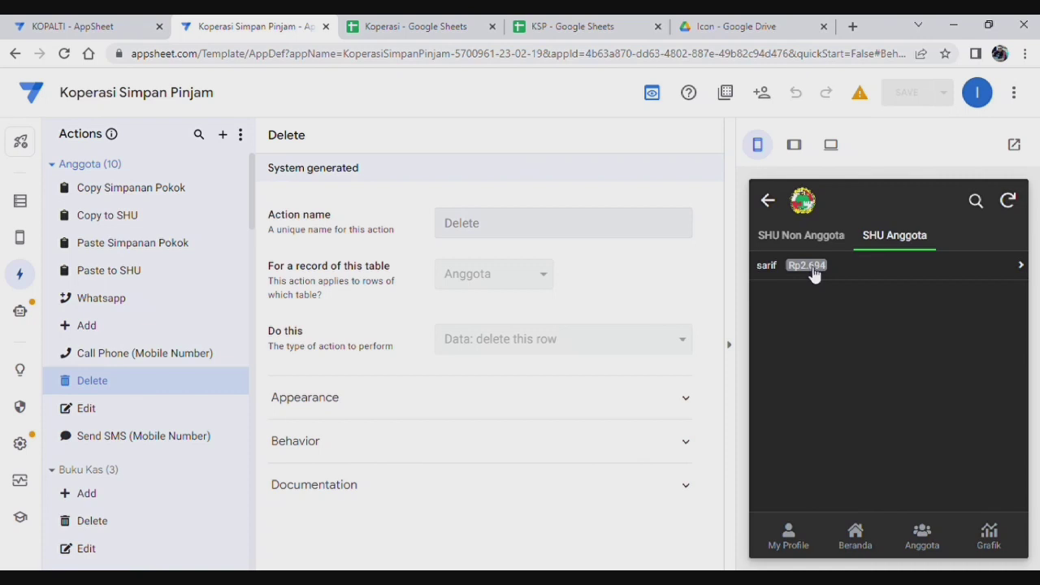
{"action": "left_click", "coordinate": [948, 276]}
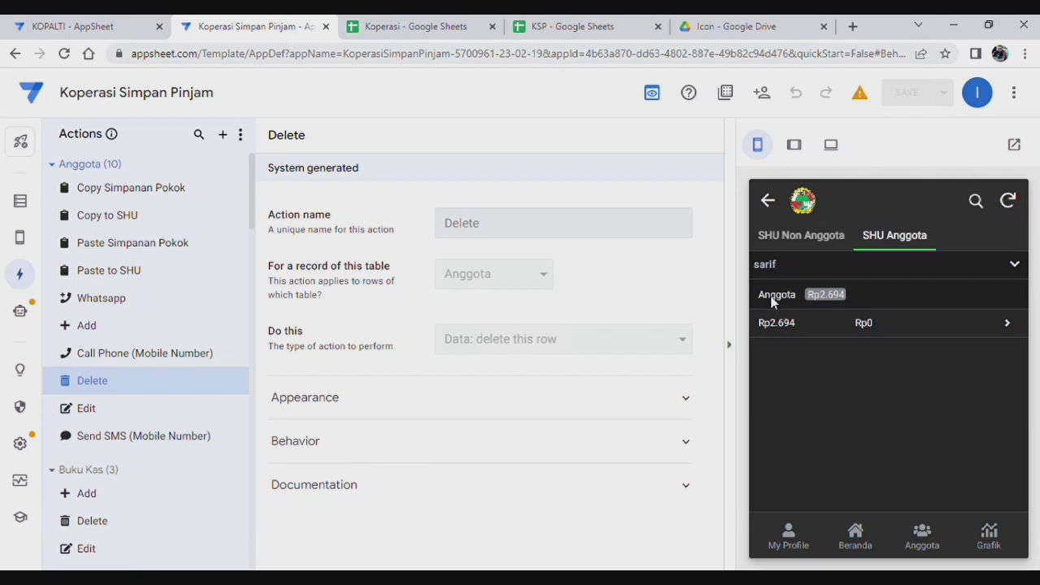
{"action": "left_click", "coordinate": [912, 329]}
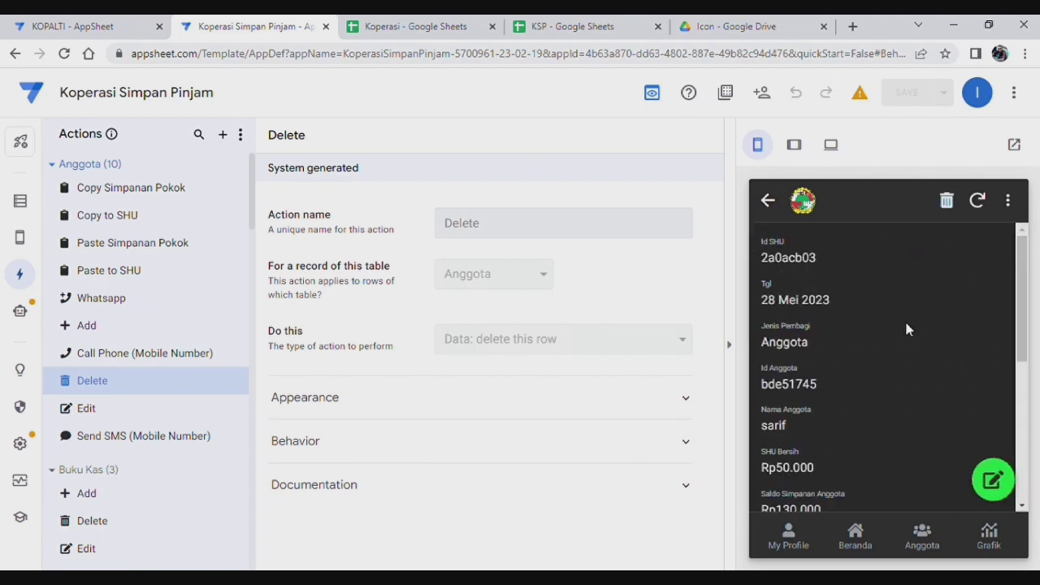
{"action": "scroll", "coordinate": [861, 344], "scroll_direction": "down", "scroll_amount": 5}
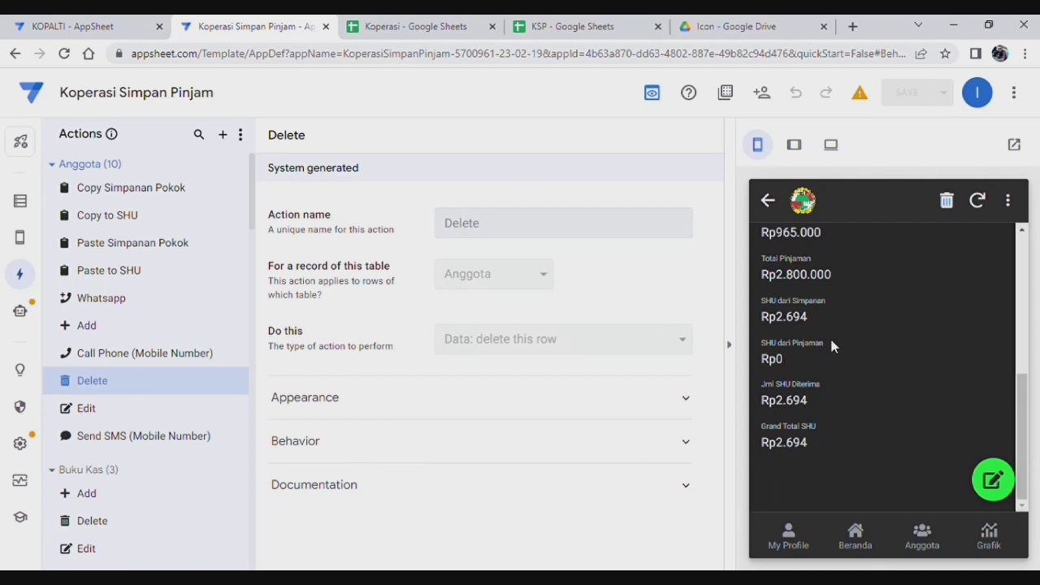
{"action": "scroll", "coordinate": [832, 347], "scroll_direction": "up", "scroll_amount": 1}
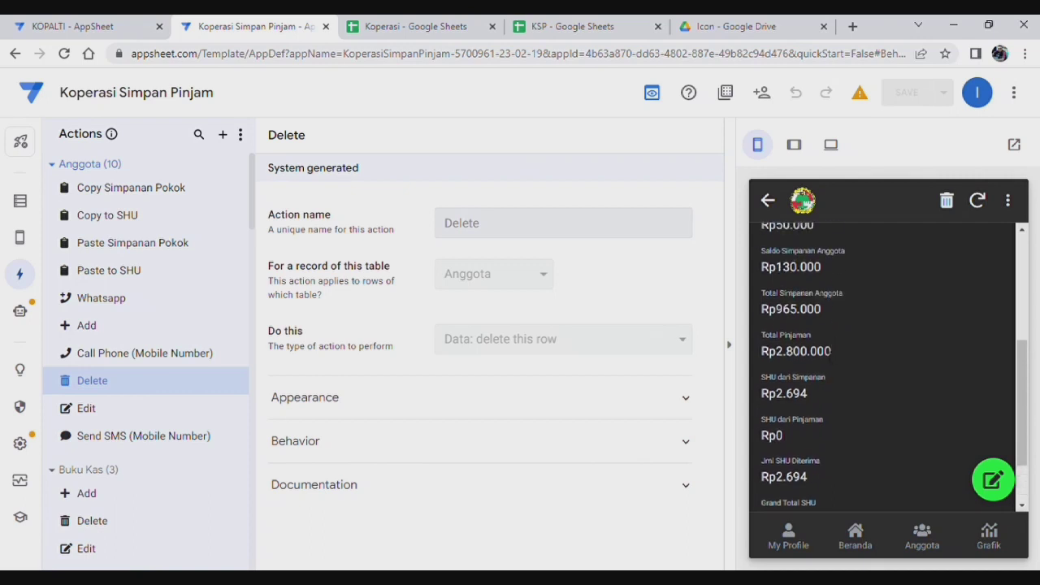
{"action": "scroll", "coordinate": [828, 353], "scroll_direction": "down", "scroll_amount": 1}
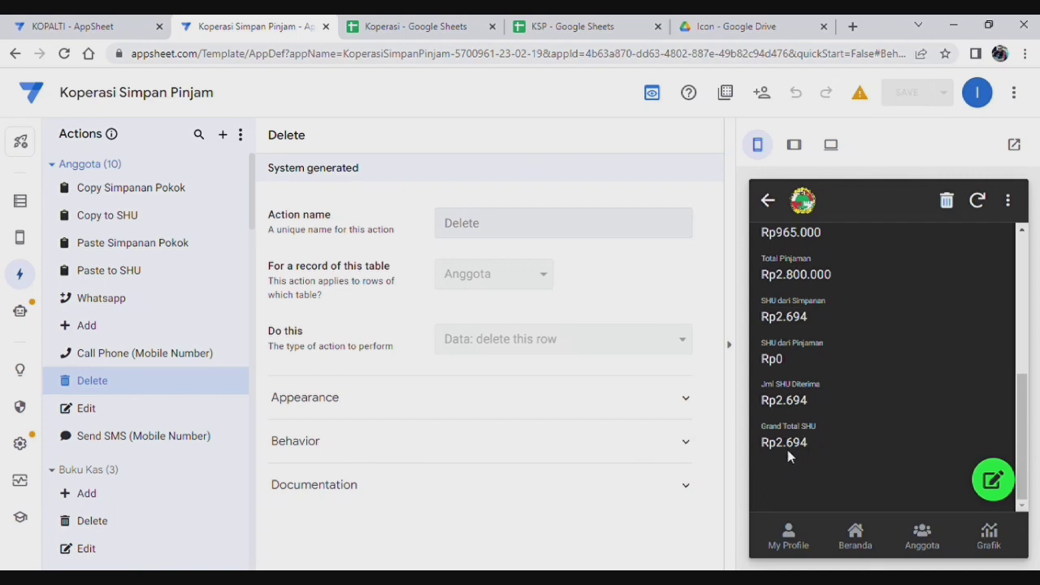
{"action": "scroll", "coordinate": [811, 422], "scroll_direction": "up", "scroll_amount": 4}
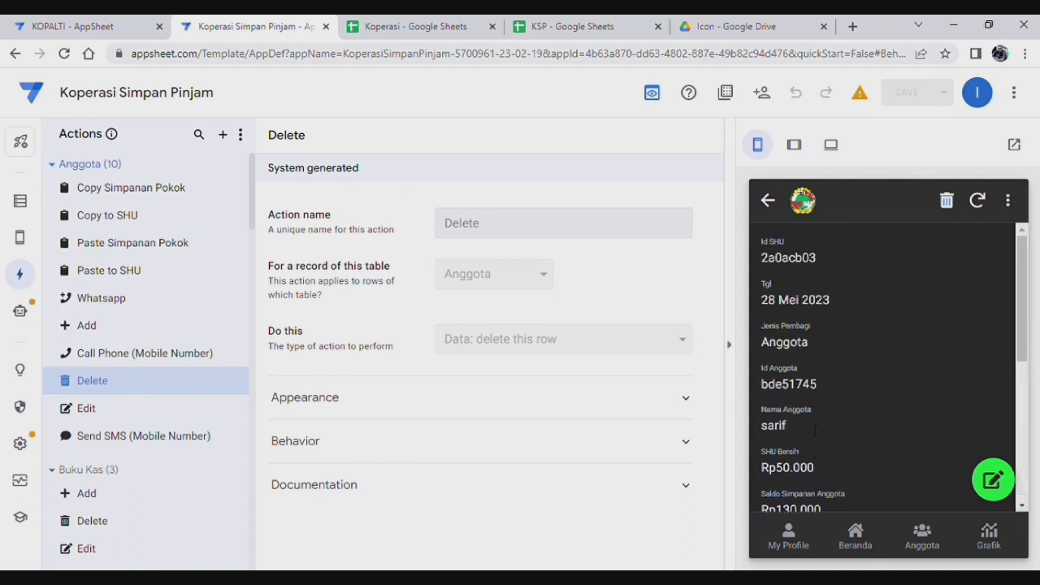
{"action": "scroll", "coordinate": [811, 422], "scroll_direction": "down", "scroll_amount": 1}
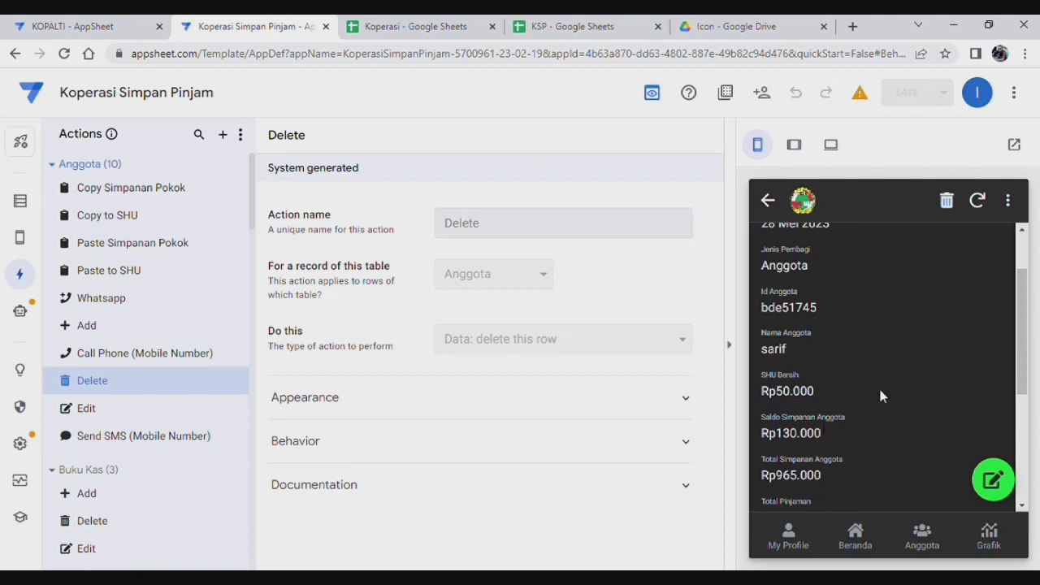
{"action": "scroll", "coordinate": [878, 385], "scroll_direction": "down", "scroll_amount": 3}
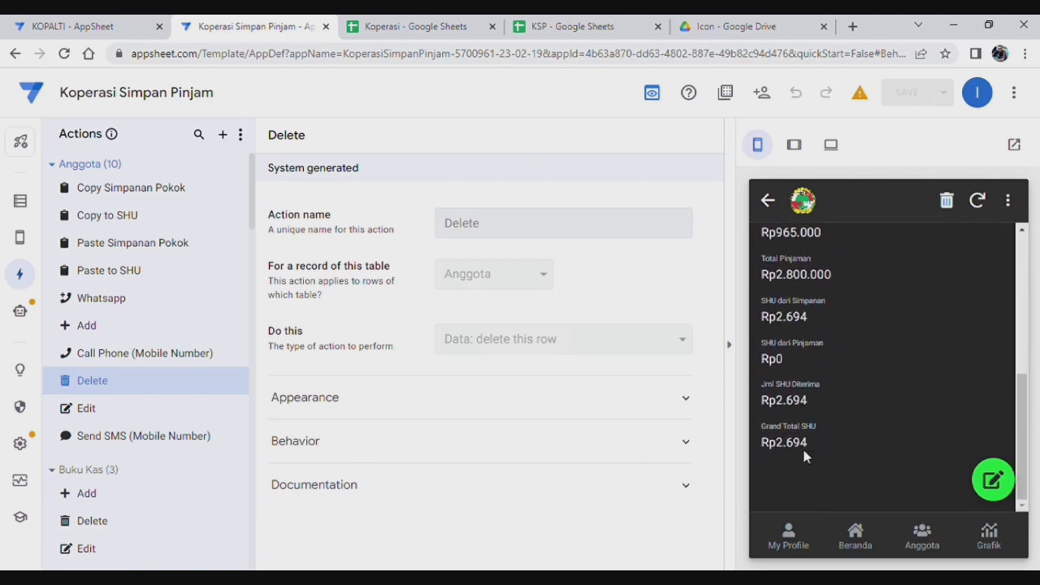
{"action": "scroll", "coordinate": [821, 443], "scroll_direction": "up", "scroll_amount": 3}
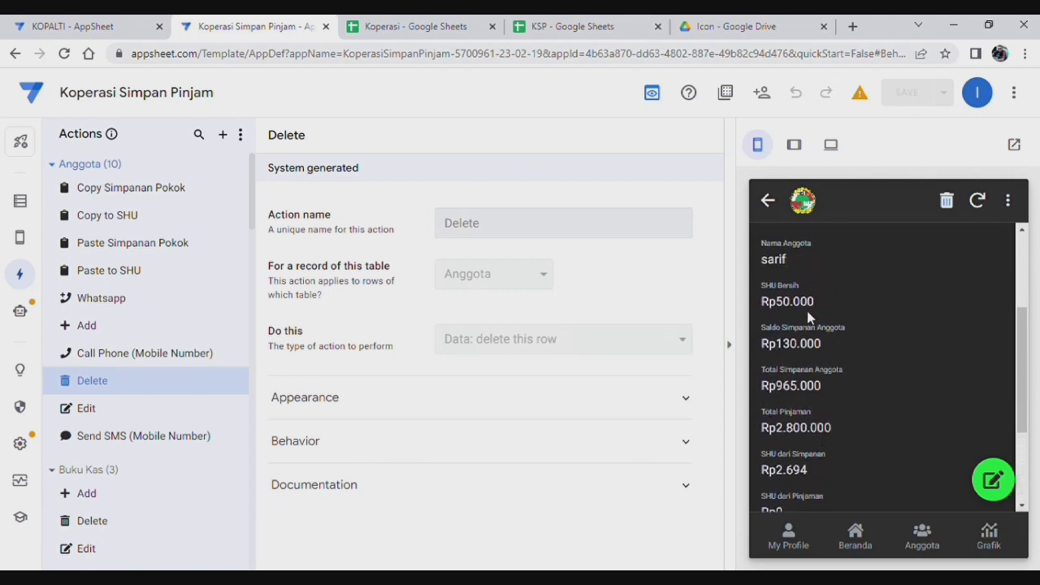
{"action": "scroll", "coordinate": [813, 391], "scroll_direction": "down", "scroll_amount": 3}
{"action": "scroll", "coordinate": [852, 423], "scroll_direction": "up", "scroll_amount": 5}
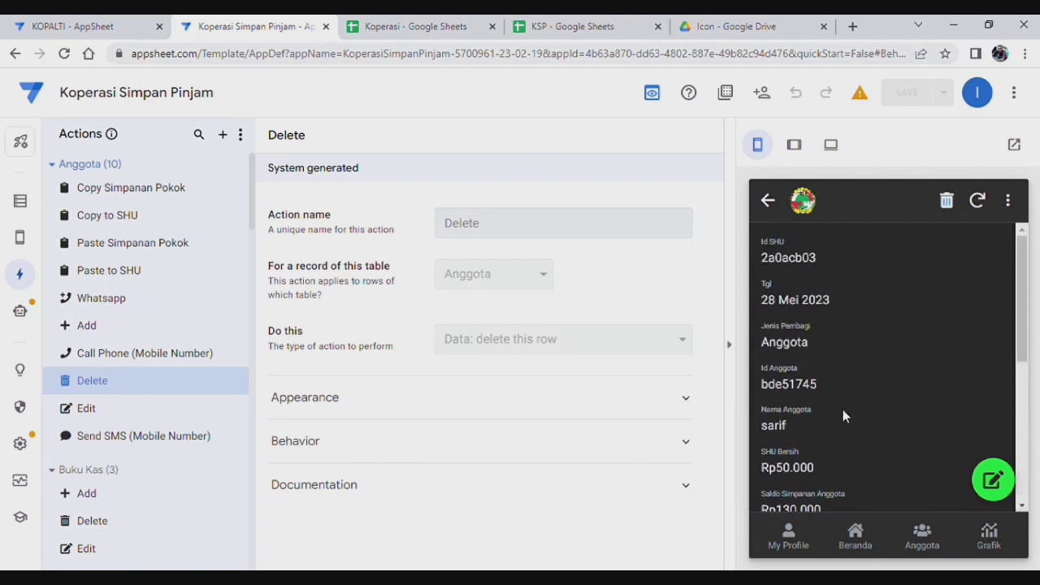
{"action": "scroll", "coordinate": [827, 387], "scroll_direction": "down", "scroll_amount": 5}
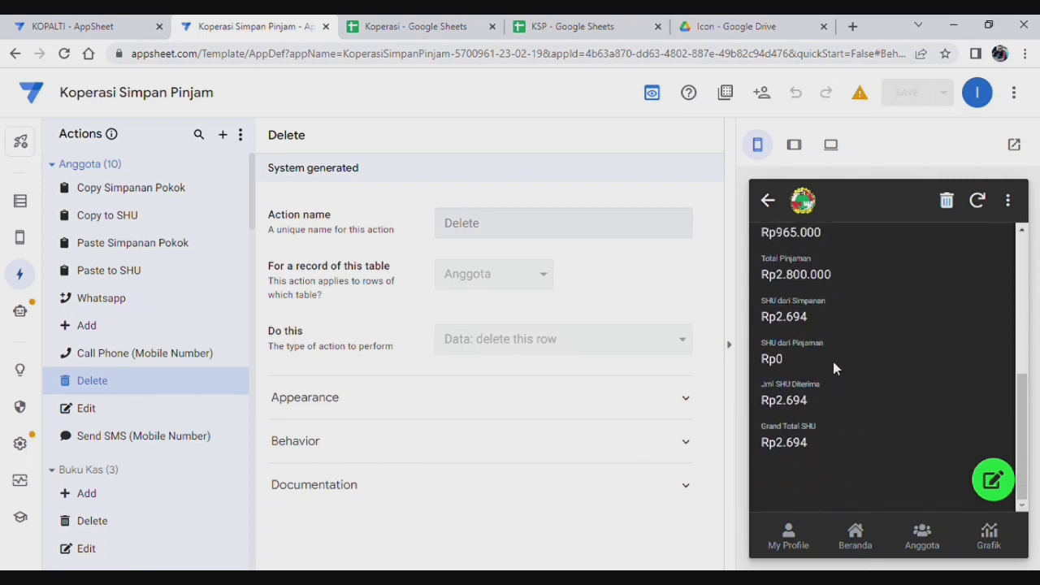
Step: Paste the copied member names into Pembagian SHU cells F3:F7
{"action": "left_click", "coordinate": [373, 29]}
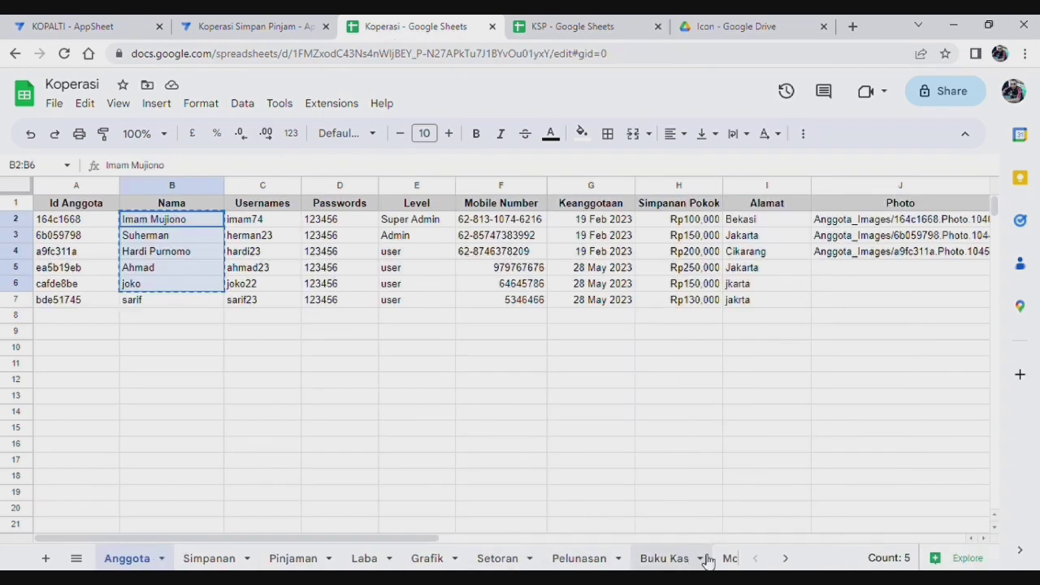
{"action": "left_click", "coordinate": [785, 558]}
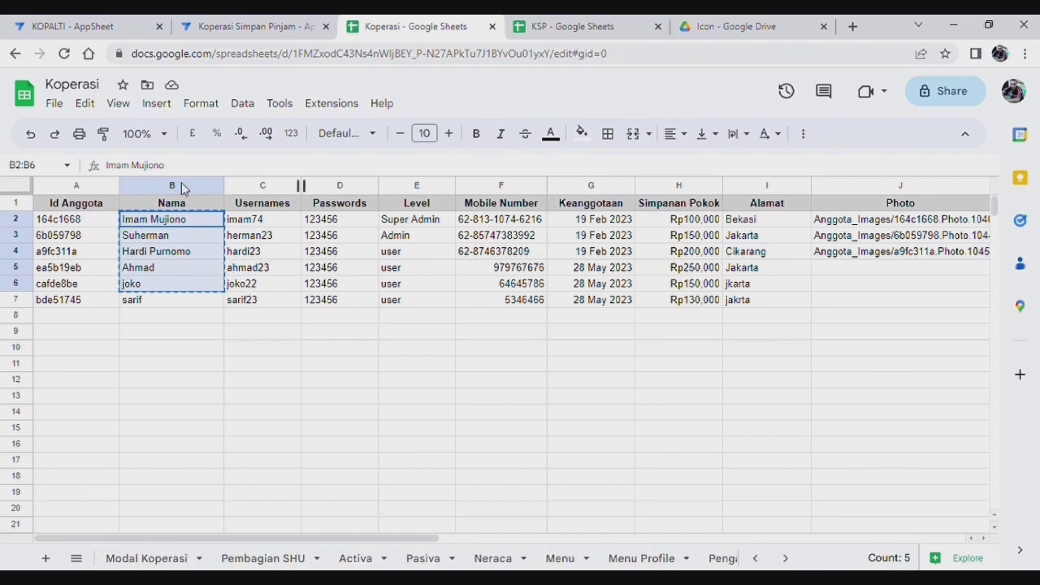
{"action": "left_click", "coordinate": [292, 560]}
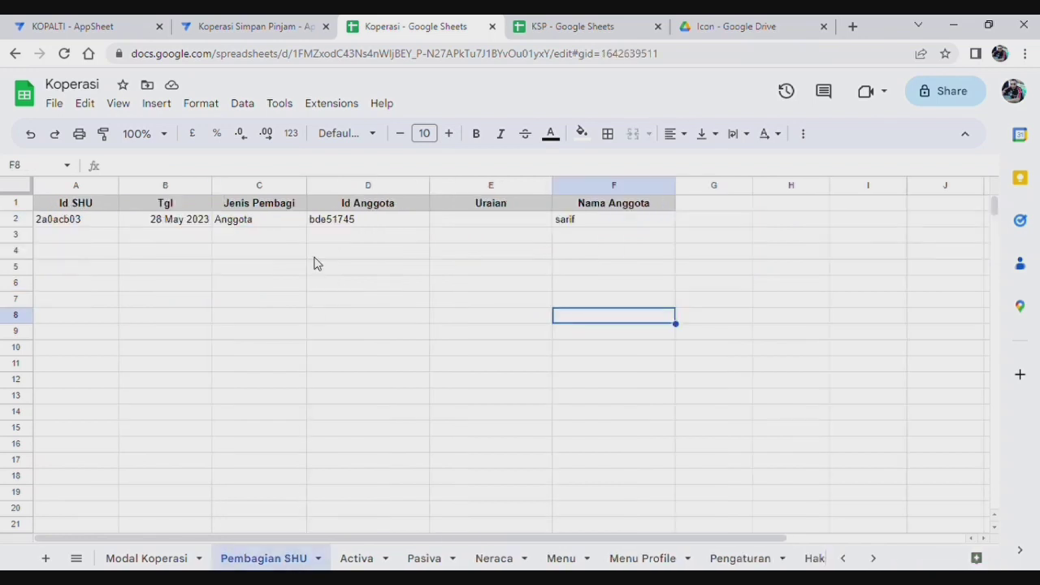
{"action": "left_click", "coordinate": [594, 233]}
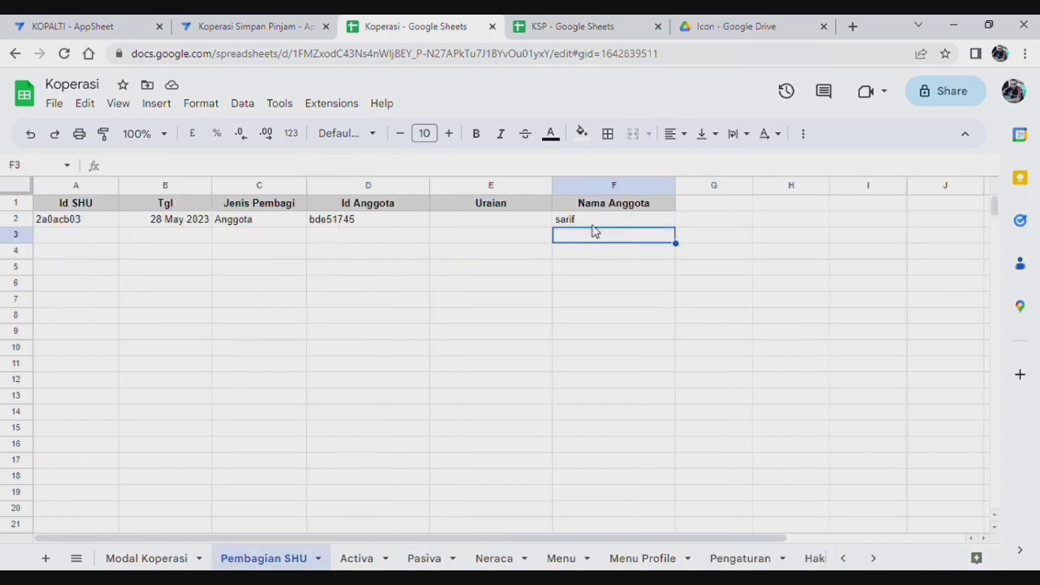
{"action": "left_click", "coordinate": [615, 367]}
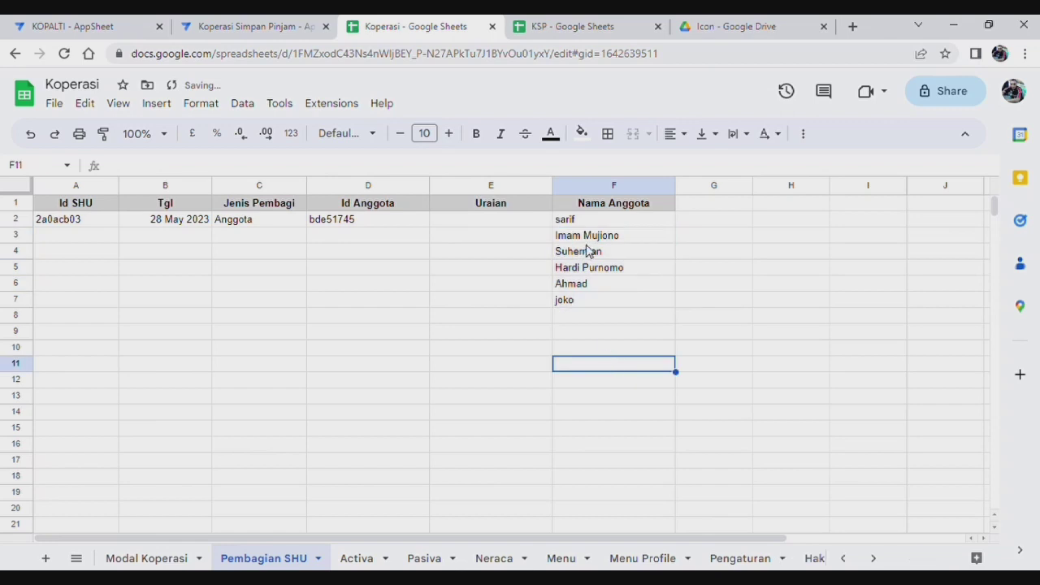
Step: Copy the five member IDs from Anggota A2:A6 into Pembagian SHU D3:D7
{"action": "left_click", "coordinate": [335, 227]}
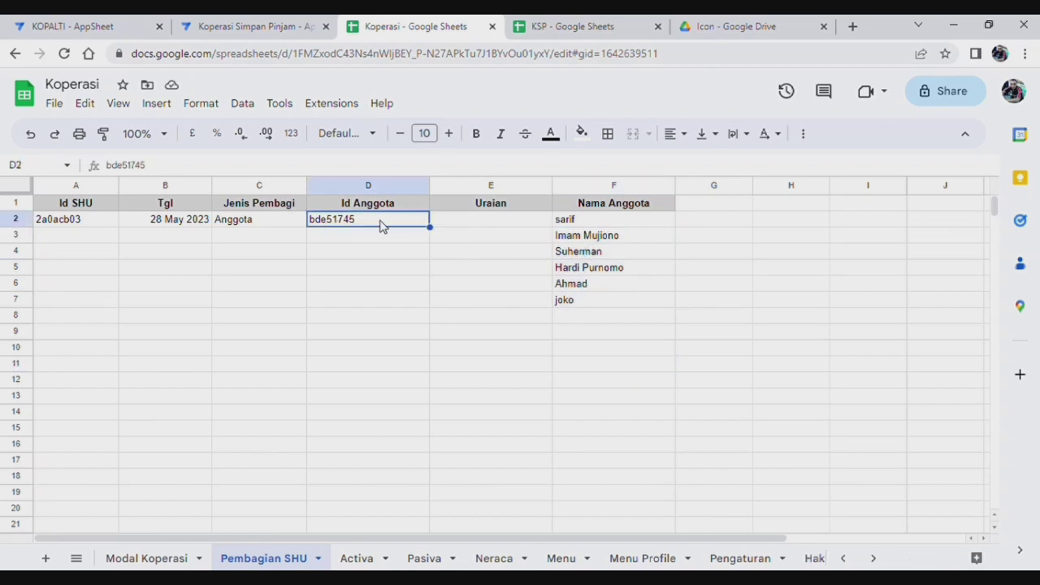
{"action": "left_click", "coordinate": [844, 559]}
{"action": "left_click", "coordinate": [128, 558]}
{"action": "left_click", "coordinate": [87, 225]}
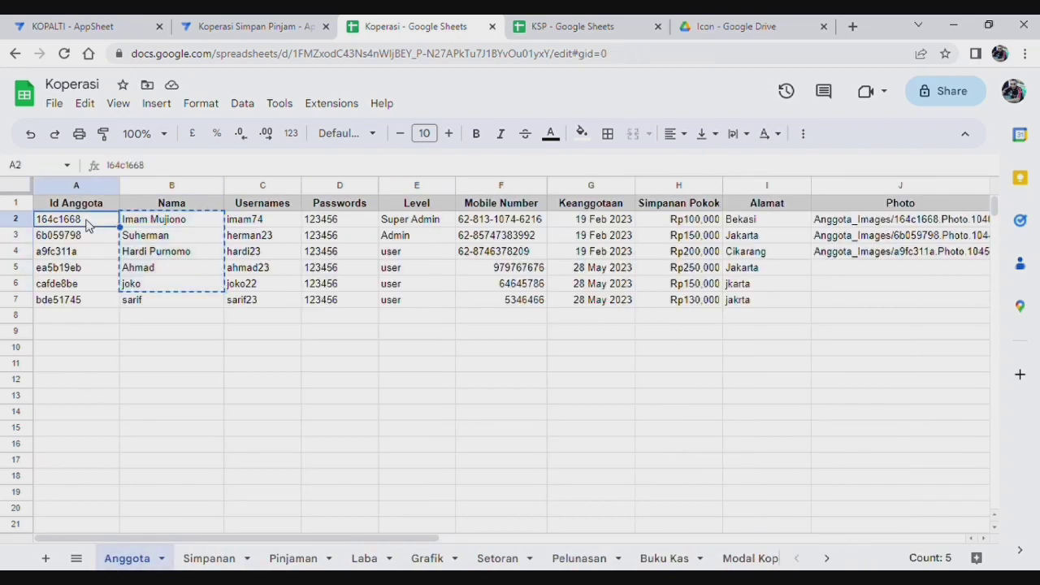
{"action": "key", "text": "shift+Down"}
{"action": "key", "text": "shift+Down"}
{"action": "key", "text": "shift+Down"}
{"action": "key", "text": "shift+Down"}
{"action": "key", "text": "shift+Down"}
{"action": "key", "text": "shift+Up"}
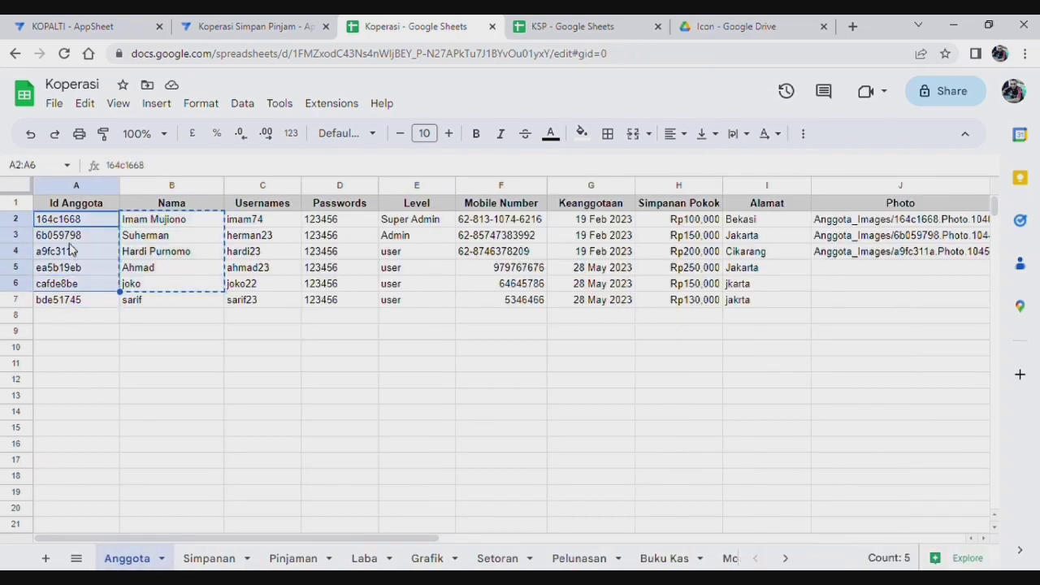
{"action": "right_click", "coordinate": [75, 248]}
{"action": "left_click", "coordinate": [118, 171]}
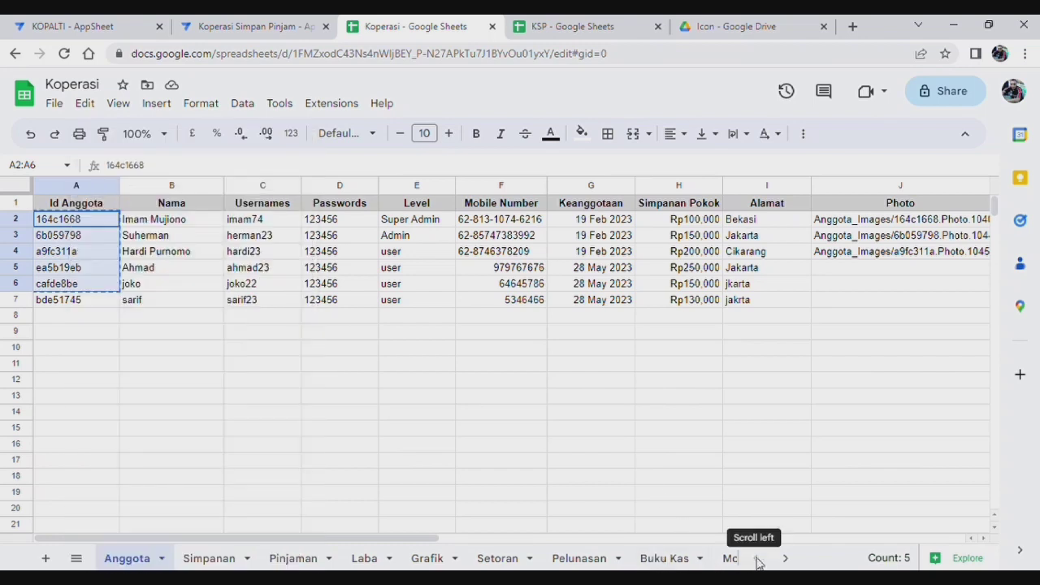
{"action": "left_click", "coordinate": [786, 559]}
{"action": "left_click", "coordinate": [265, 558]}
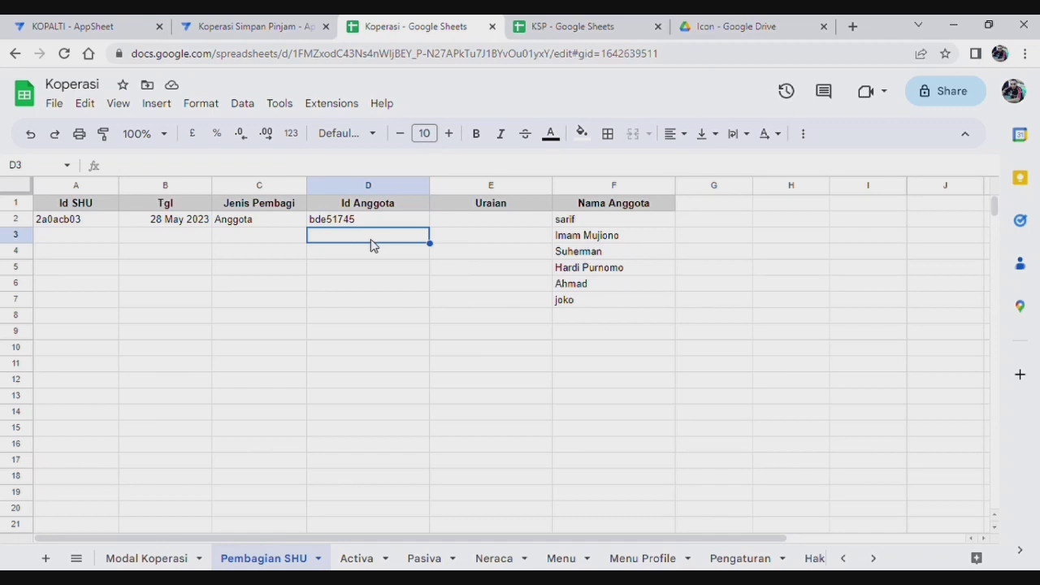
{"action": "key", "text": "ctrl+v"}
Step: Fill the Jenis Pembagi cells C3:C7 with Anggota
{"action": "left_click", "coordinate": [244, 235]}
{"action": "type", "text": "A"}
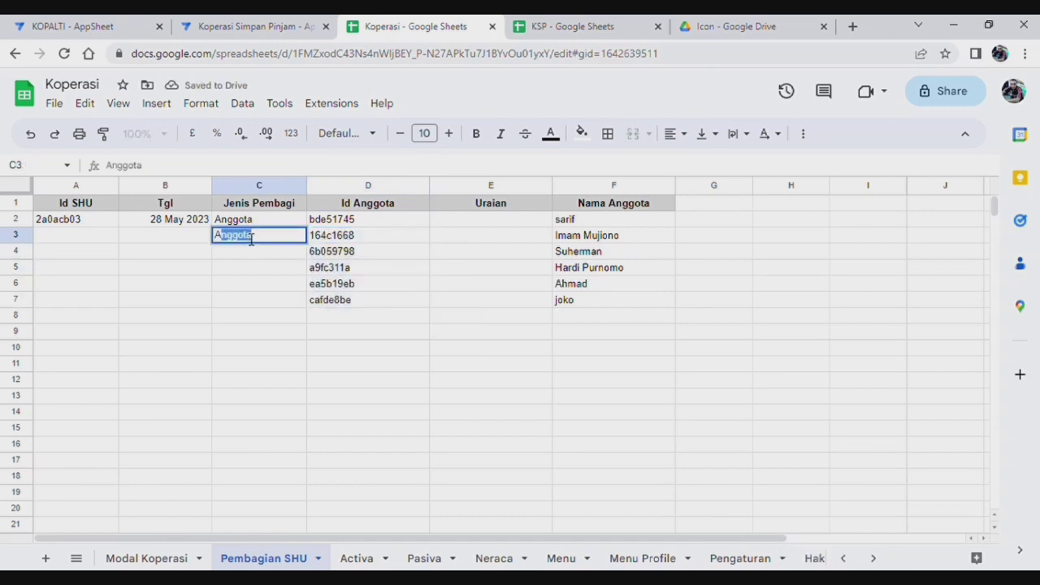
{"action": "key", "text": "Return"}
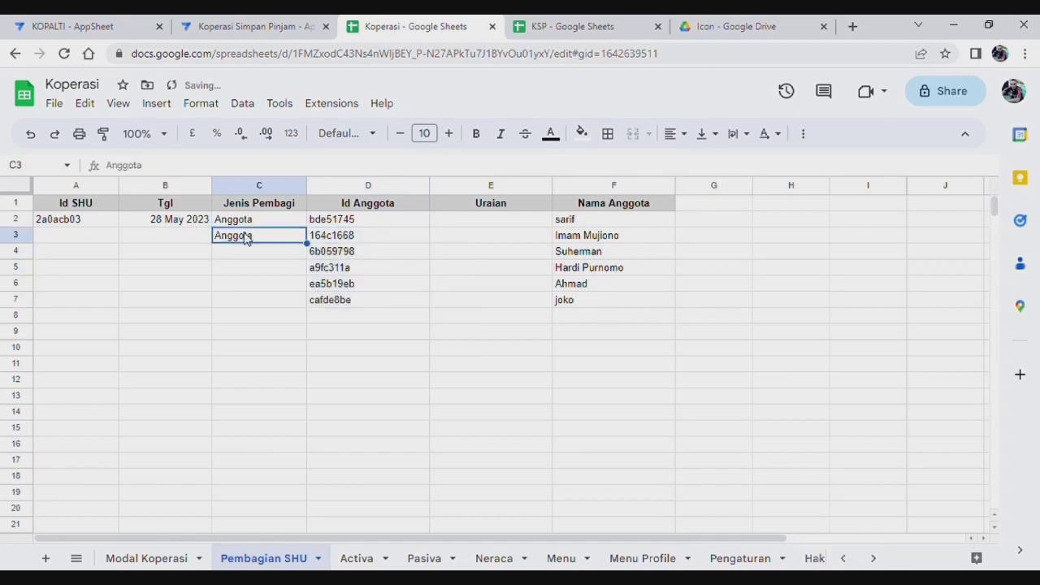
{"action": "key", "text": "Down"}
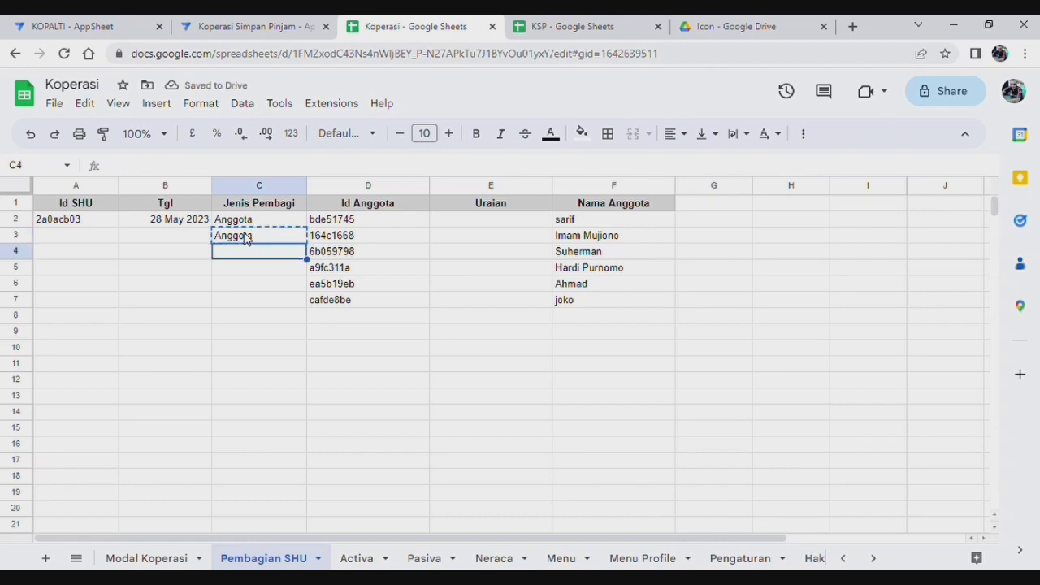
{"action": "key", "text": "shift+Down"}
{"action": "key", "text": "shift+Down"}
{"action": "key", "text": "shift+Down"}
{"action": "key", "text": "ctrl+v"}
{"action": "left_click", "coordinate": [492, 429]}
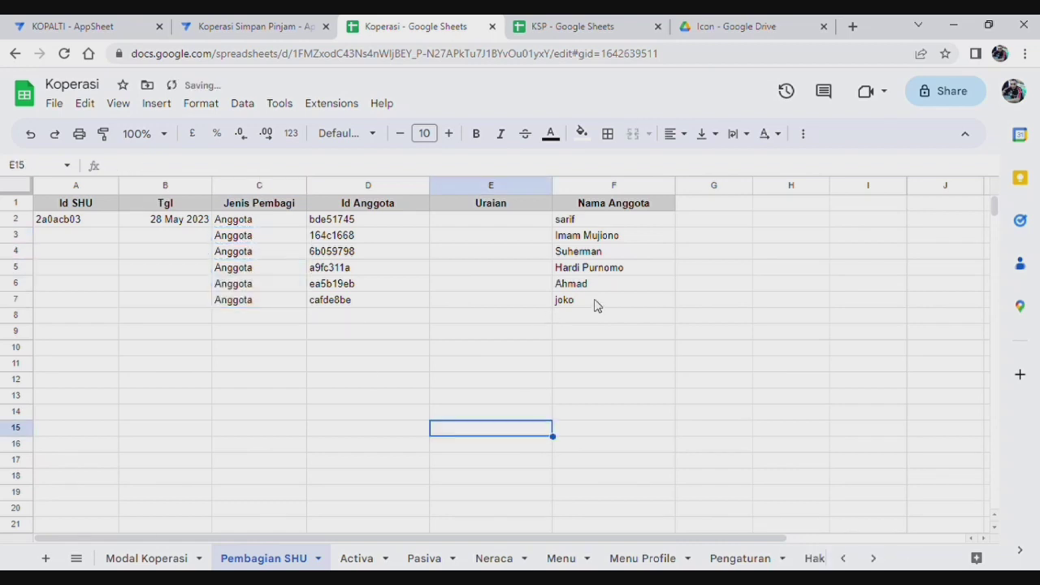
Step: Copy the 28 May 2023 date from B2 into B3:B7
{"action": "left_click", "coordinate": [184, 223]}
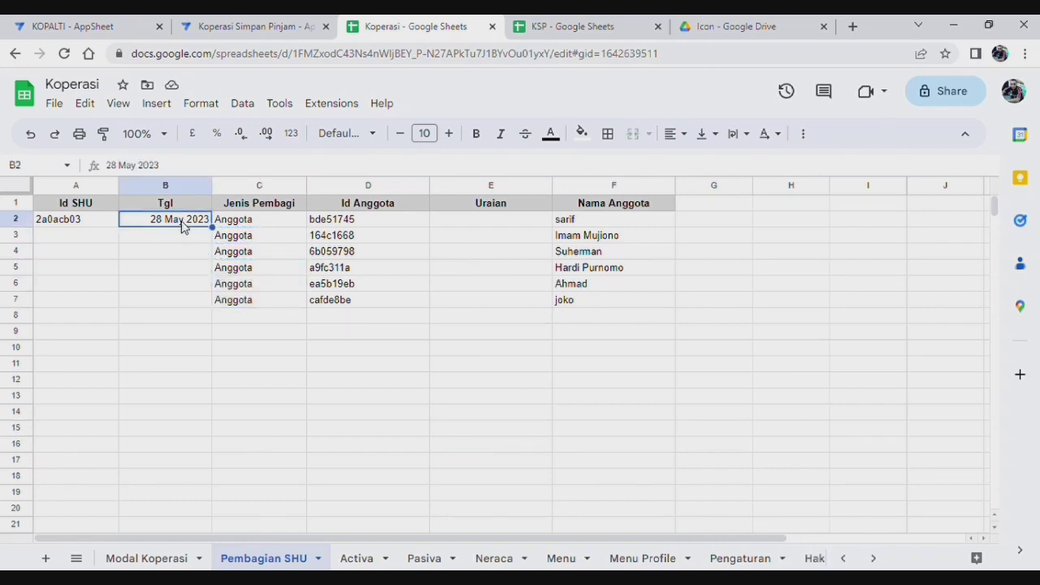
{"action": "key", "text": "Delete"}
{"action": "key", "text": "Down"}
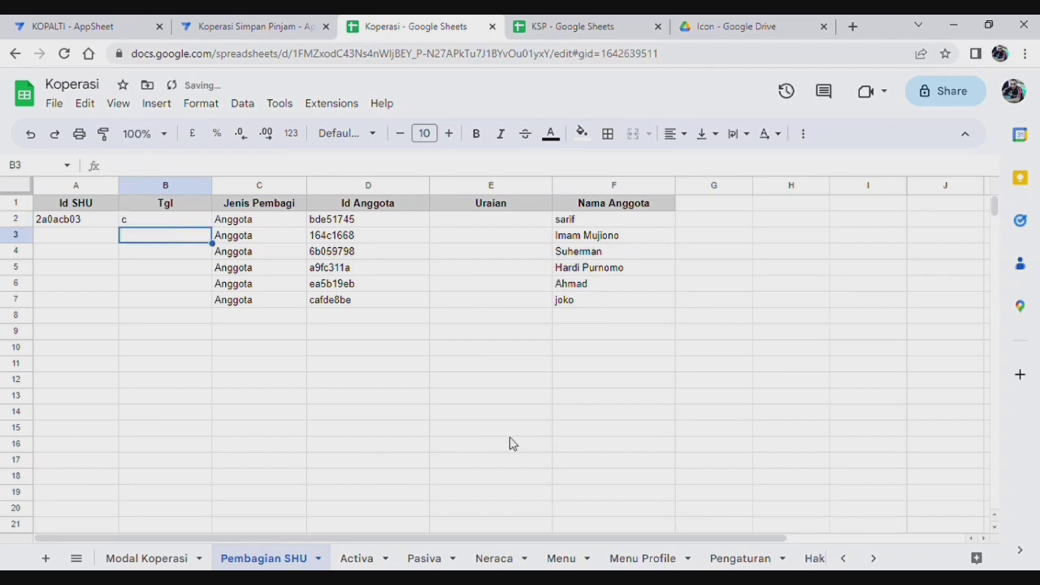
{"action": "left_click", "coordinate": [510, 430]}
{"action": "left_click", "coordinate": [30, 133]}
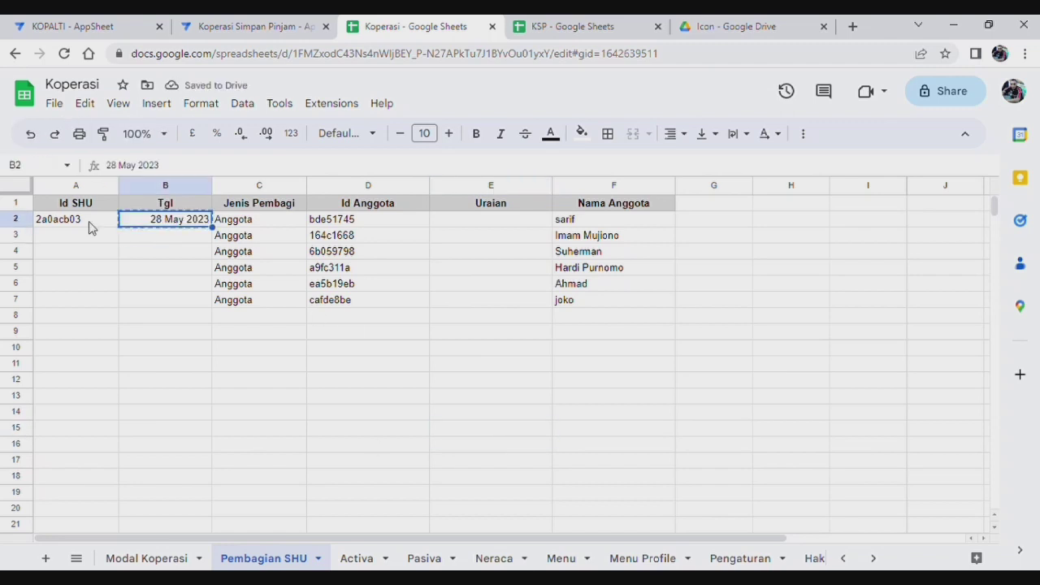
{"action": "key", "text": "ctrl+c"}
{"action": "key", "text": "Down"}
{"action": "key", "text": "shift+Down"}
{"action": "key", "text": "shift+Down"}
{"action": "key", "text": "shift+Down"}
{"action": "key", "text": "shift+Down"}
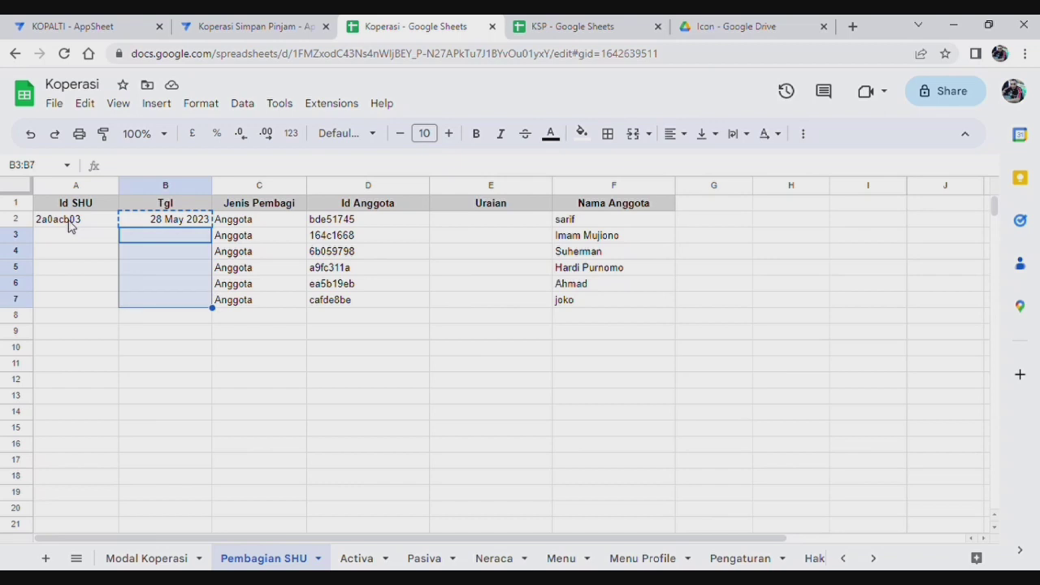
{"action": "key", "text": "ctrl+v"}
{"action": "left_click", "coordinate": [268, 382]}
Step: Fill A3:A7 with sequential Id SHU values from A2
{"action": "left_click", "coordinate": [89, 228]}
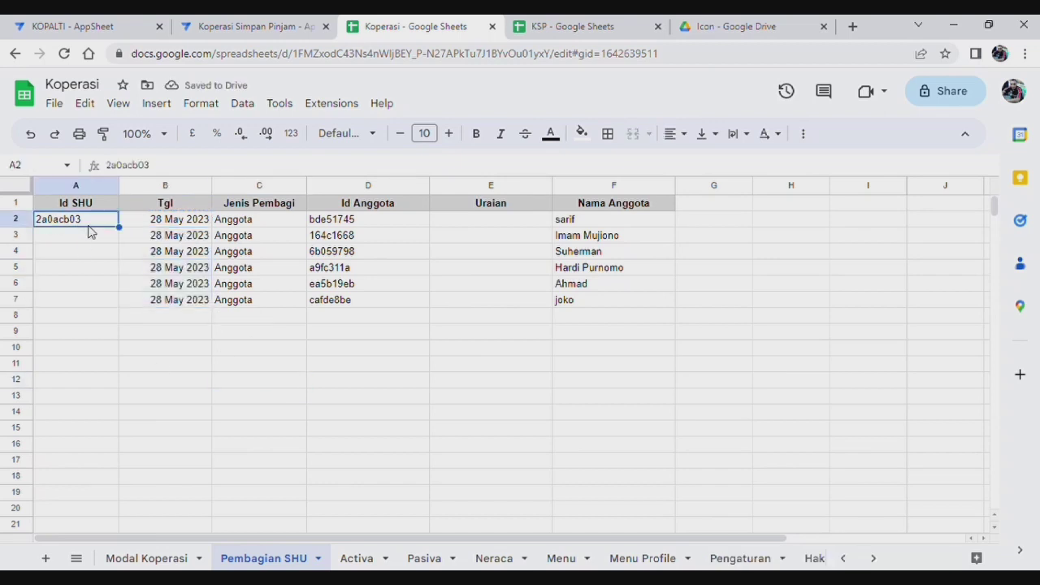
{"action": "left_click_drag", "start_coordinate": [119, 226], "coordinate": [128, 305]}
{"action": "left_click", "coordinate": [162, 367]}
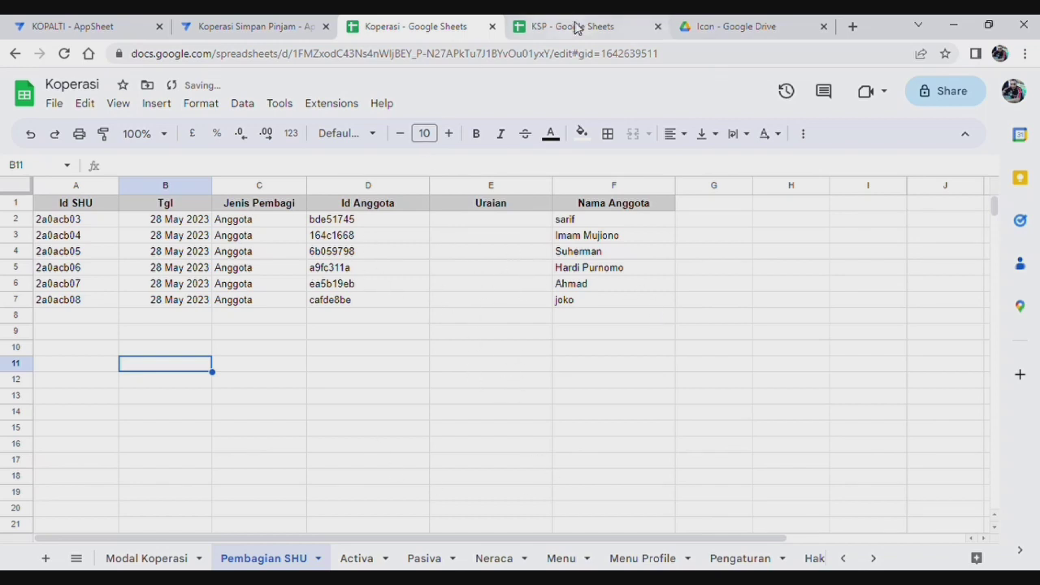
Step: Sync the app, check a member's Grand Total SHU of Rp29.999, then return to the Koperasi spreadsheet
{"action": "left_click", "coordinate": [288, 29]}
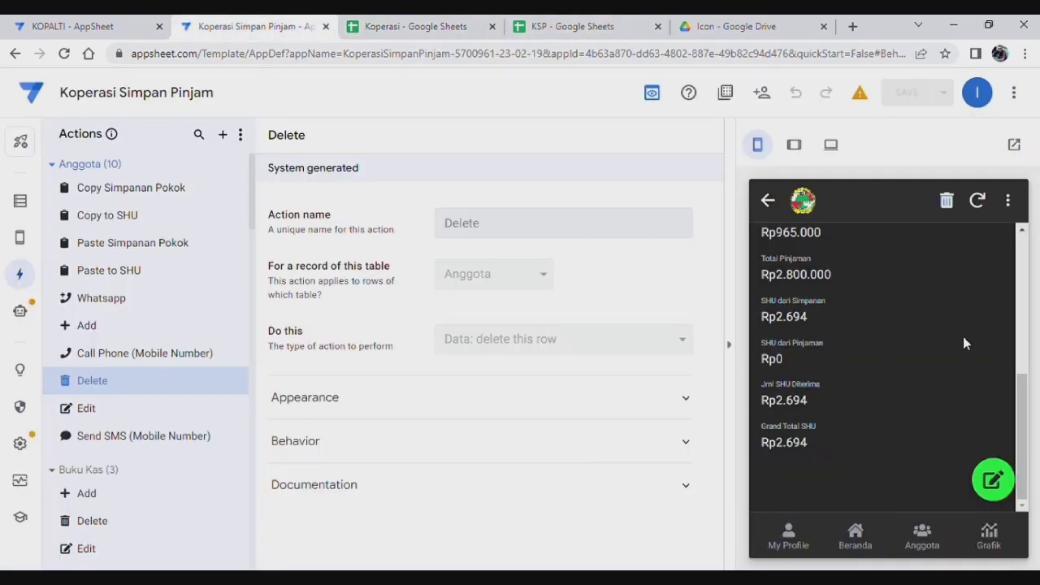
{"action": "left_click", "coordinate": [979, 200]}
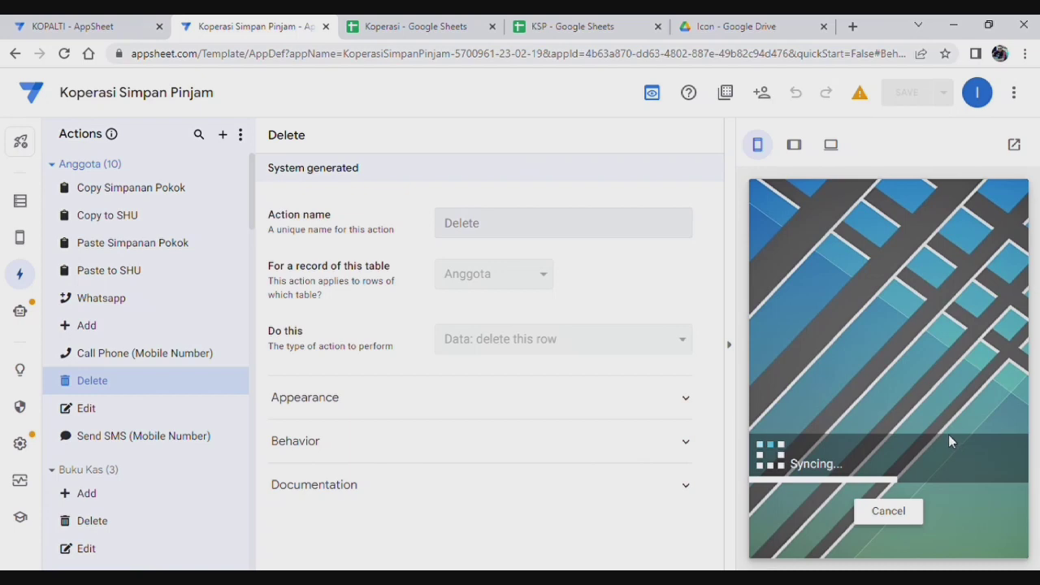
{"action": "left_click", "coordinate": [861, 538]}
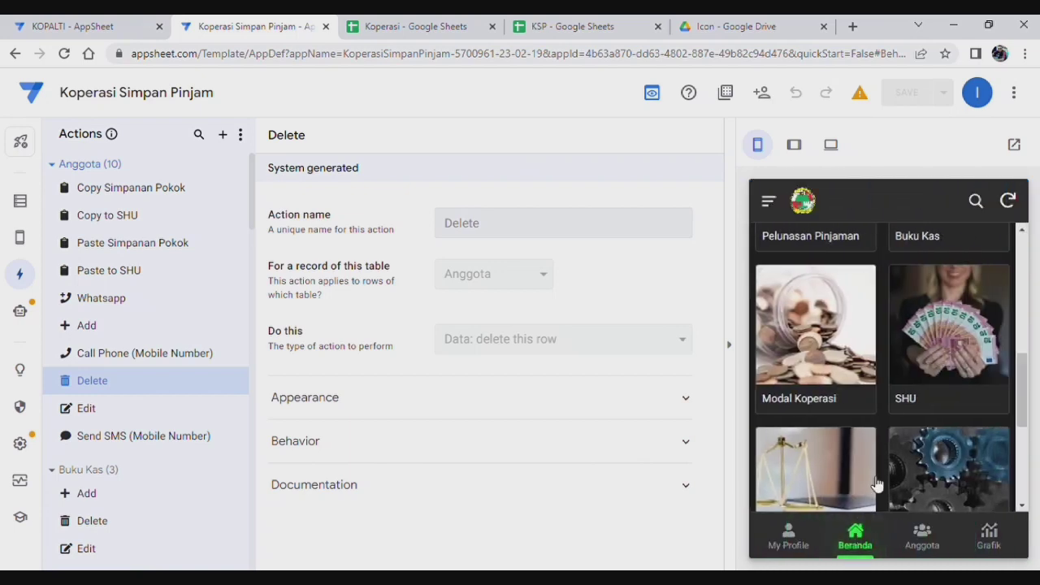
{"action": "left_click", "coordinate": [939, 383]}
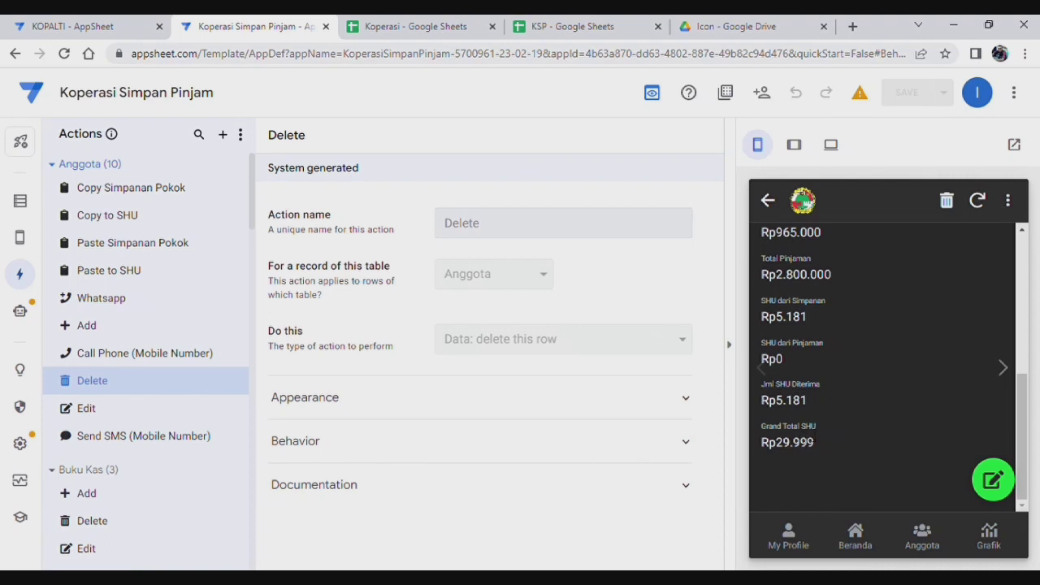
{"action": "scroll", "coordinate": [801, 437], "scroll_direction": "up", "scroll_amount": 3}
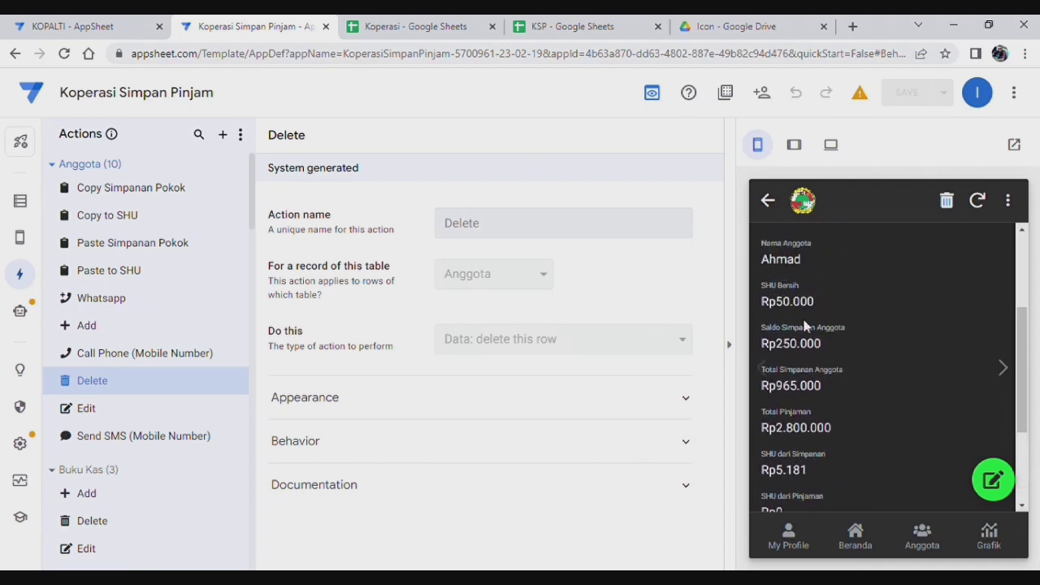
{"action": "scroll", "coordinate": [805, 318], "scroll_direction": "down", "scroll_amount": 3}
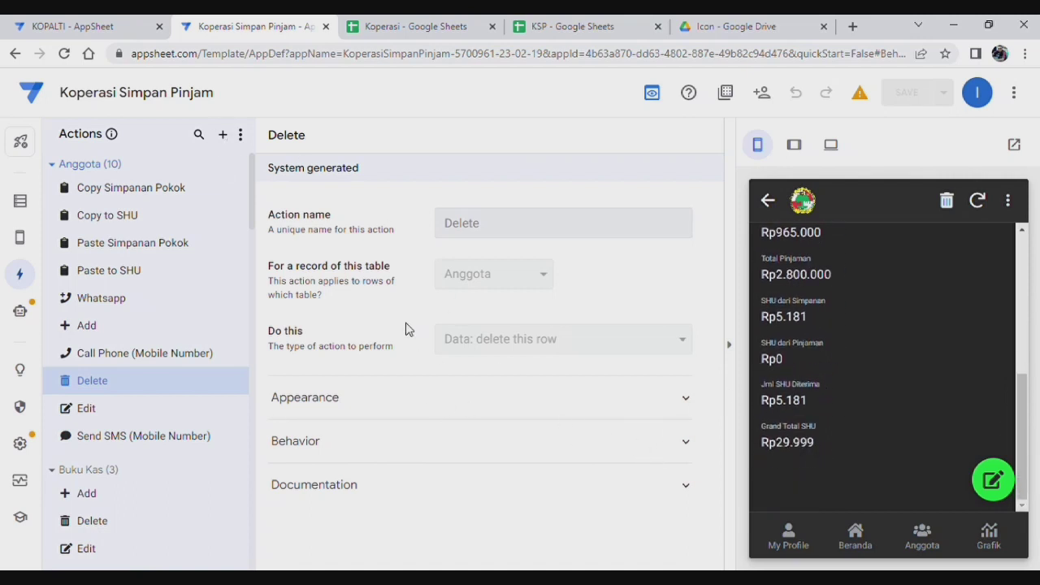
{"action": "left_click", "coordinate": [406, 27]}
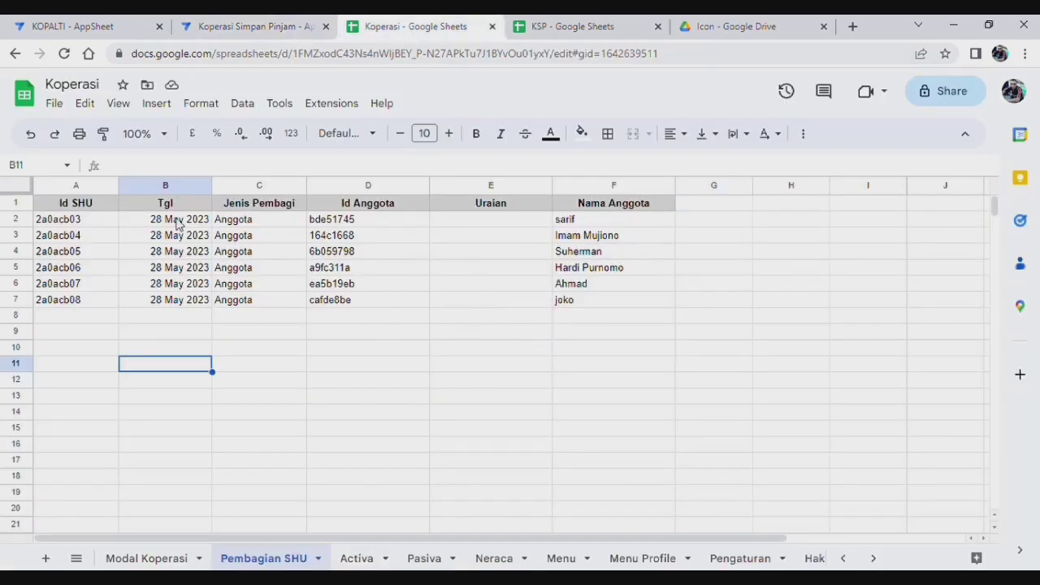
Step: Shift the member rows down two and enter Gaji Pengurus and Tambahan Modal in Uraian
{"action": "left_click_drag", "start_coordinate": [92, 223], "coordinate": [450, 340]}
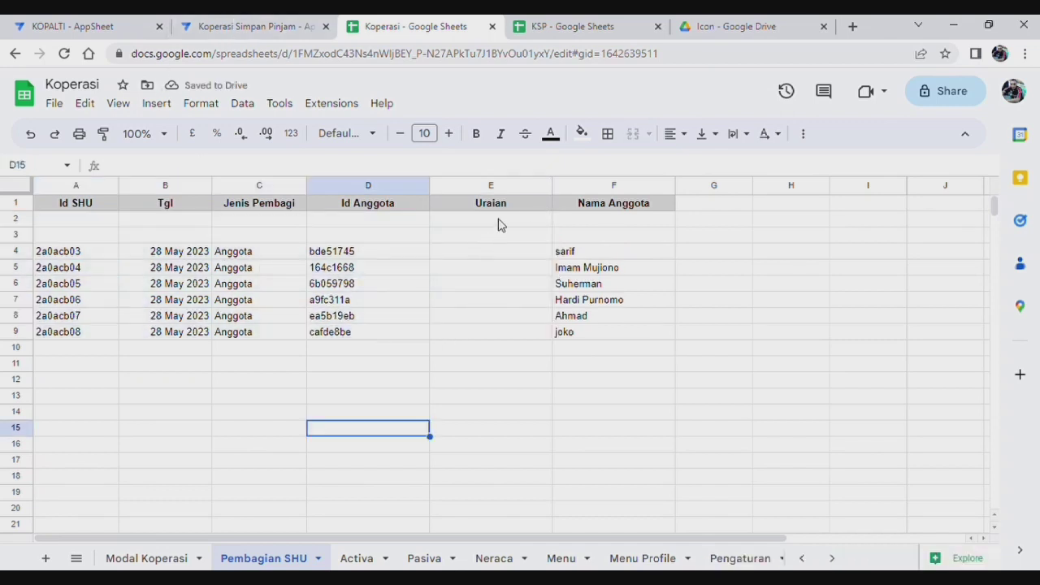
{"action": "left_click", "coordinate": [499, 222]}
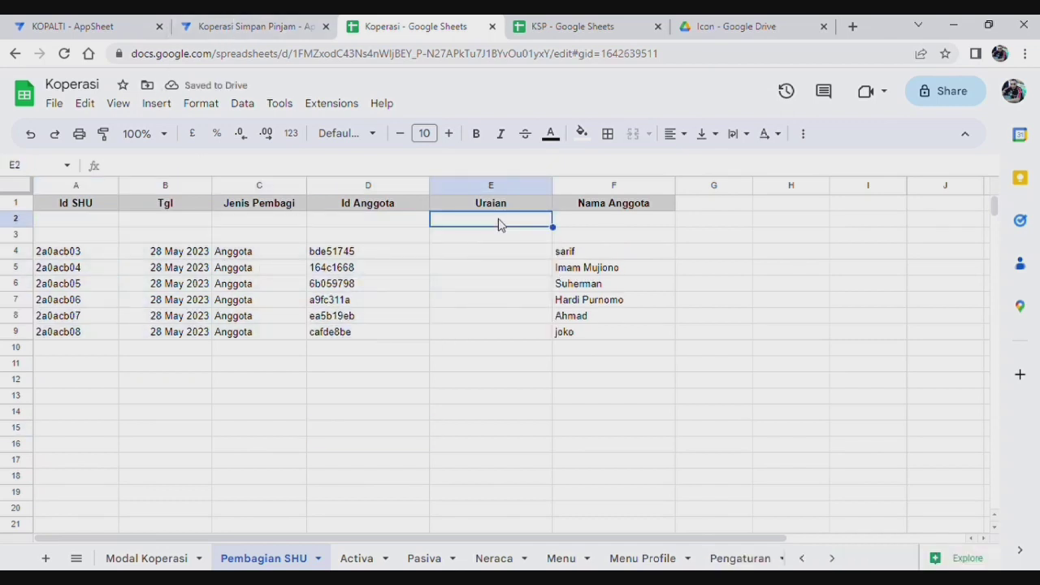
{"action": "type", "text": "Gaji Pengurus"}
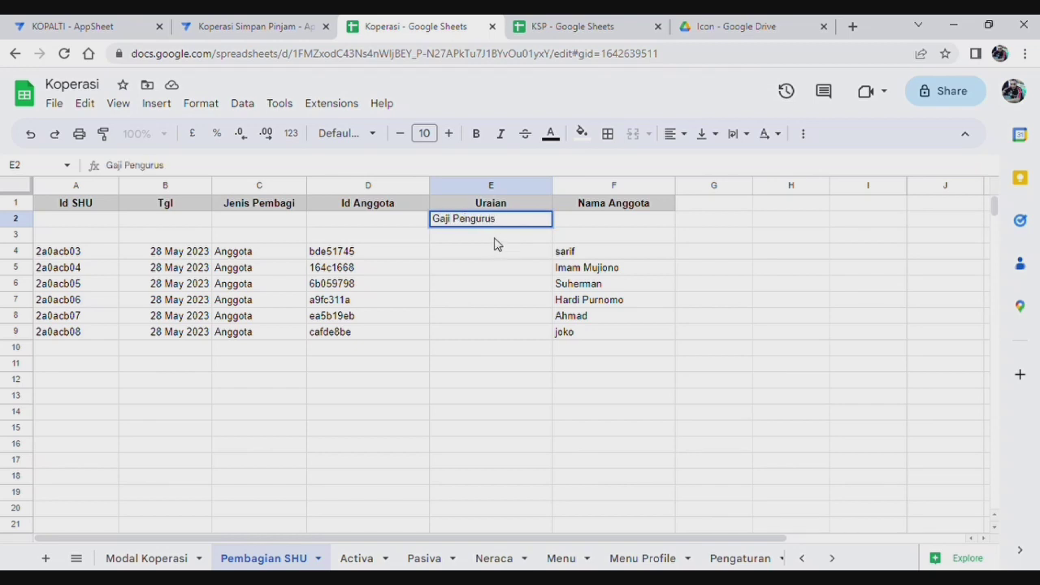
{"action": "left_click", "coordinate": [493, 237]}
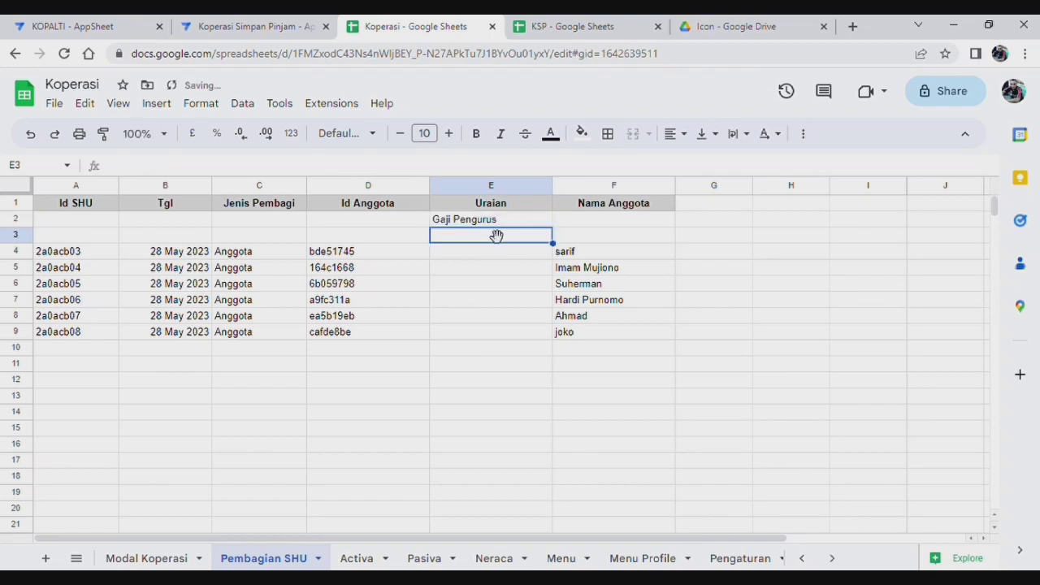
{"action": "type", "text": "Tama"}
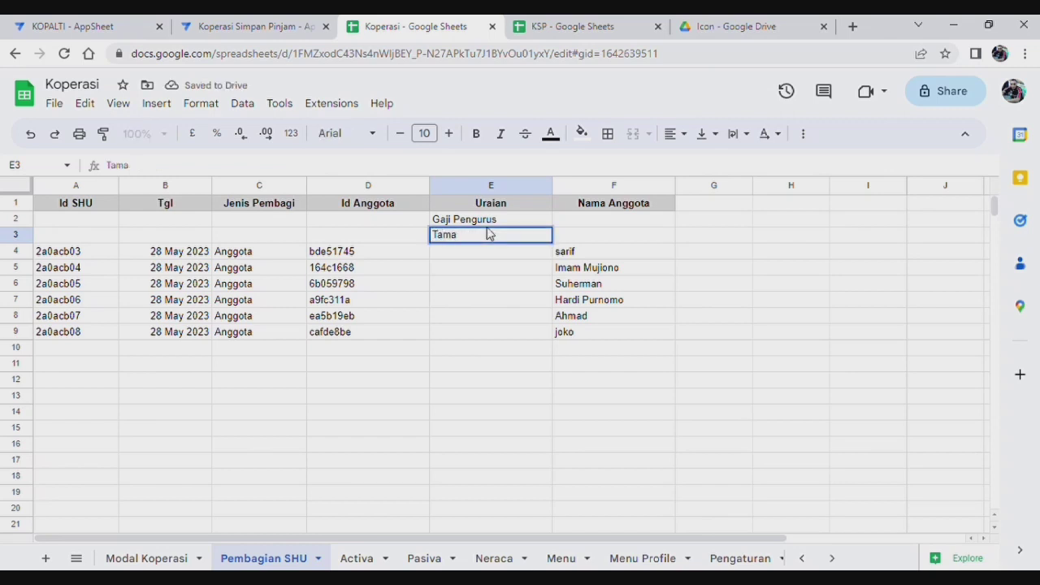
{"action": "type", "text": "bahbahan Modal"}
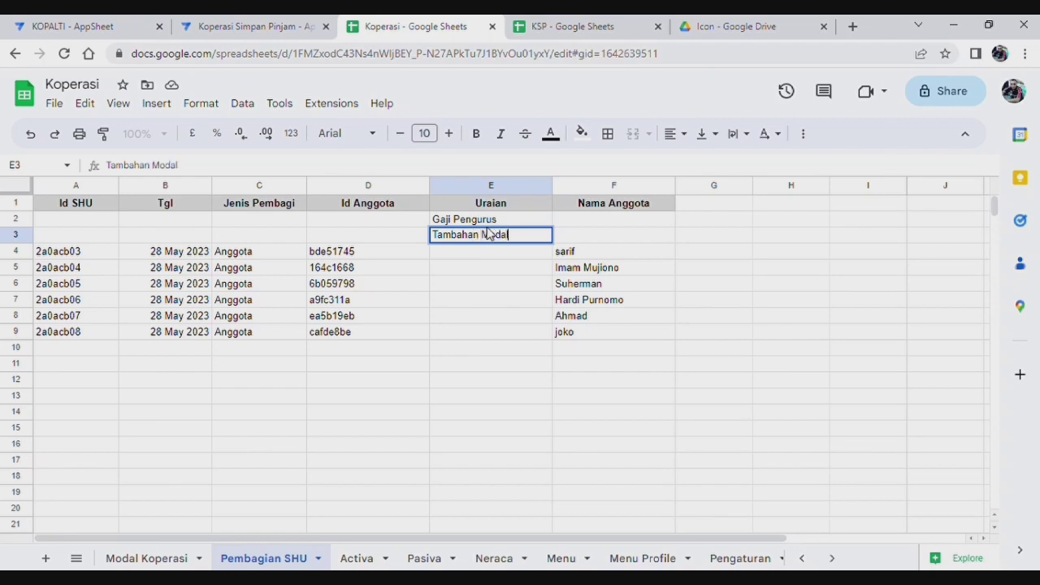
{"action": "left_click", "coordinate": [613, 378]}
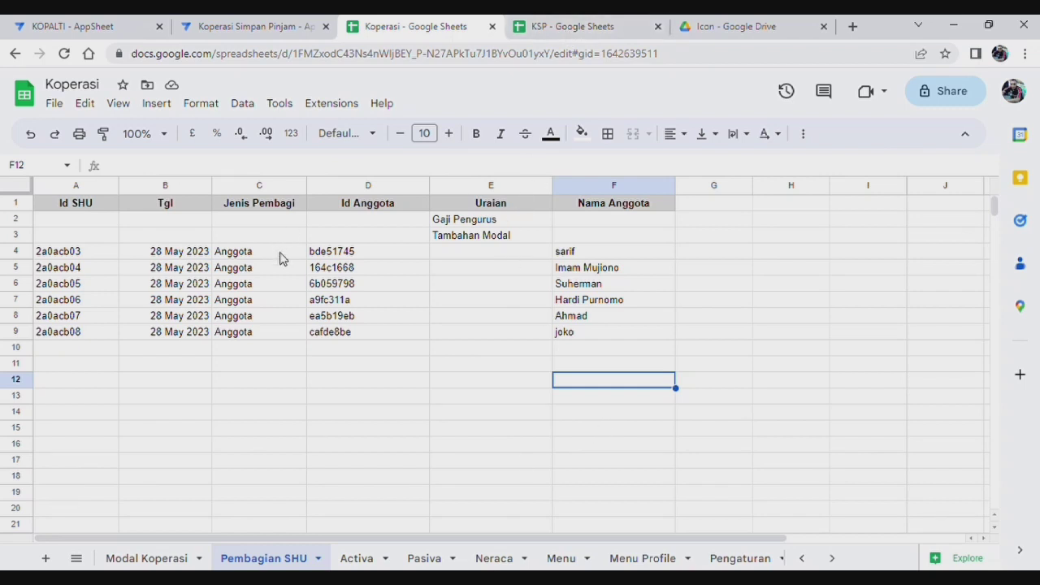
Step: Set Jenis Pembagi to Non Anggota for both new rows
{"action": "left_click", "coordinate": [273, 221]}
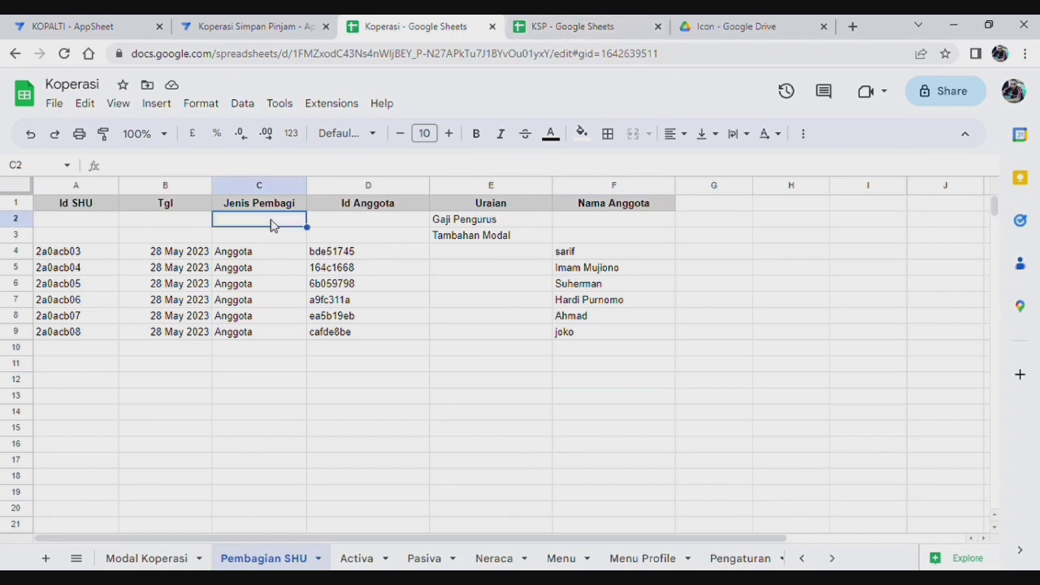
{"action": "type", "text": "Non"}
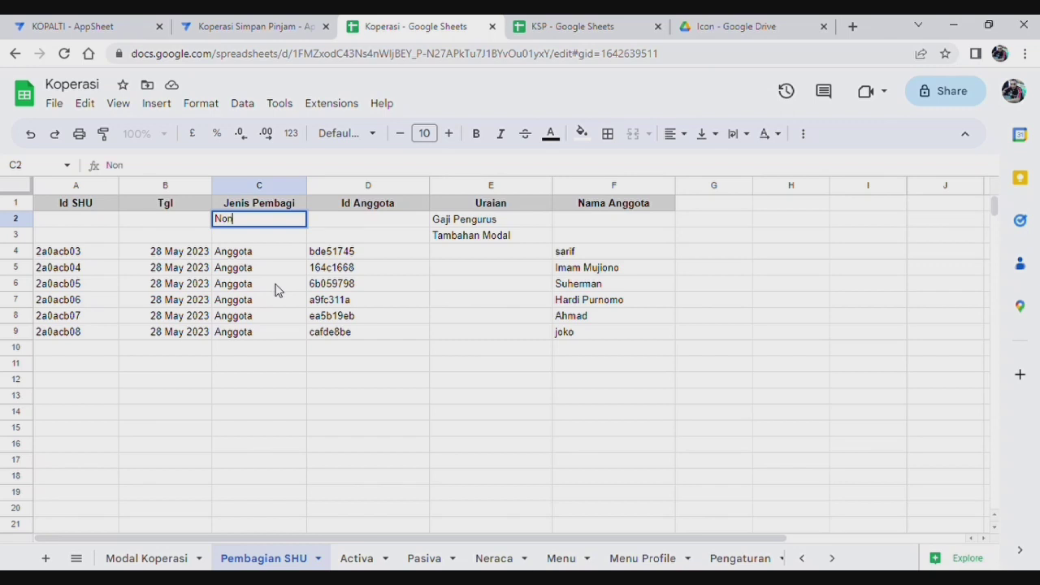
{"action": "type", "text": " Anggota"}
{"action": "key", "text": "Return"}
{"action": "type", "text": "No"}
{"action": "left_click", "coordinate": [443, 413]}
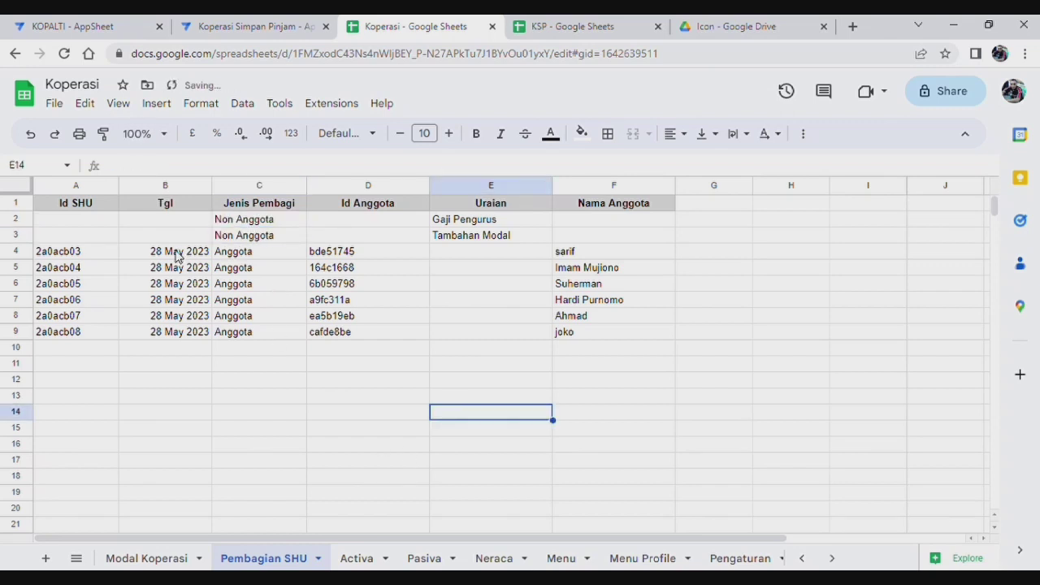
Step: Copy the 28 May 2023 date and an existing Id SHU into both new rows
{"action": "left_click", "coordinate": [177, 256]}
{"action": "key", "text": "ctrl+c"}
{"action": "left_click_drag", "start_coordinate": [163, 220], "coordinate": [162, 236]}
{"action": "key", "text": "ctrl+v"}
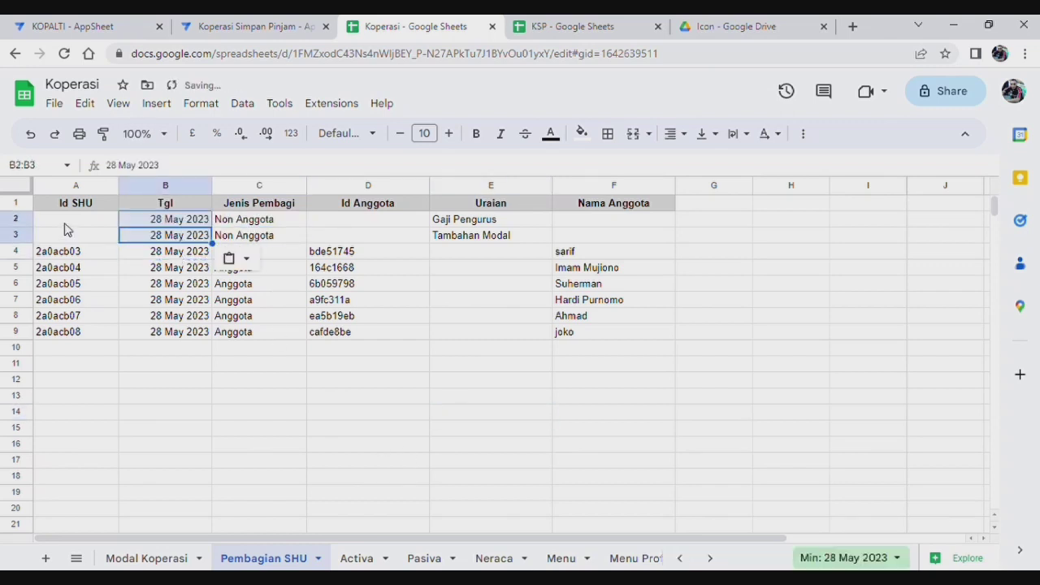
{"action": "left_click", "coordinate": [77, 260]}
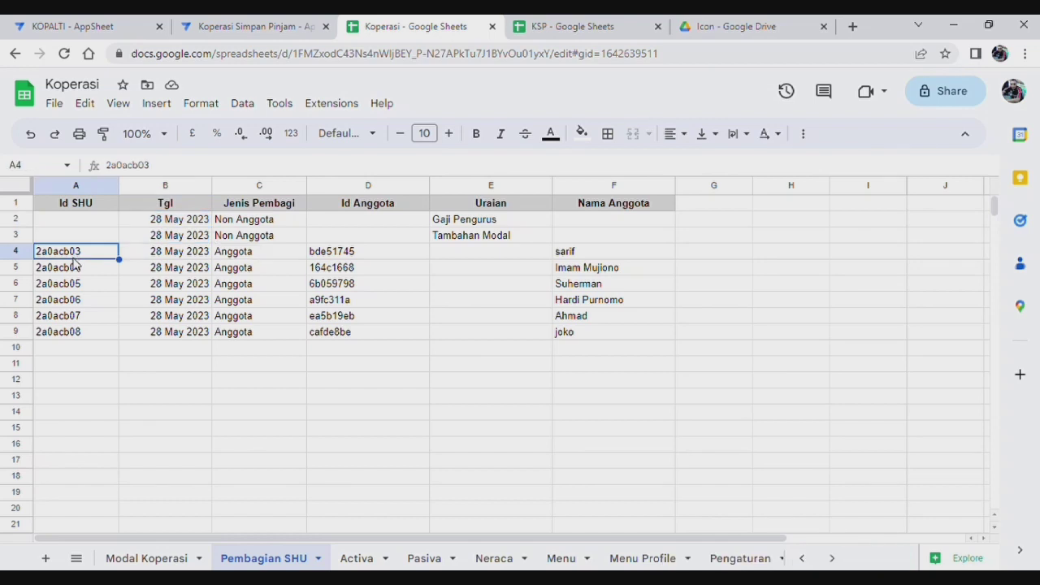
{"action": "left_click_drag", "start_coordinate": [84, 221], "coordinate": [81, 235]}
{"action": "key", "text": "ctrl+v"}
Step: Edit the Id SHU values in A2 and A3 so each is unique, ending A3's with 4
{"action": "left_click", "coordinate": [91, 221]}
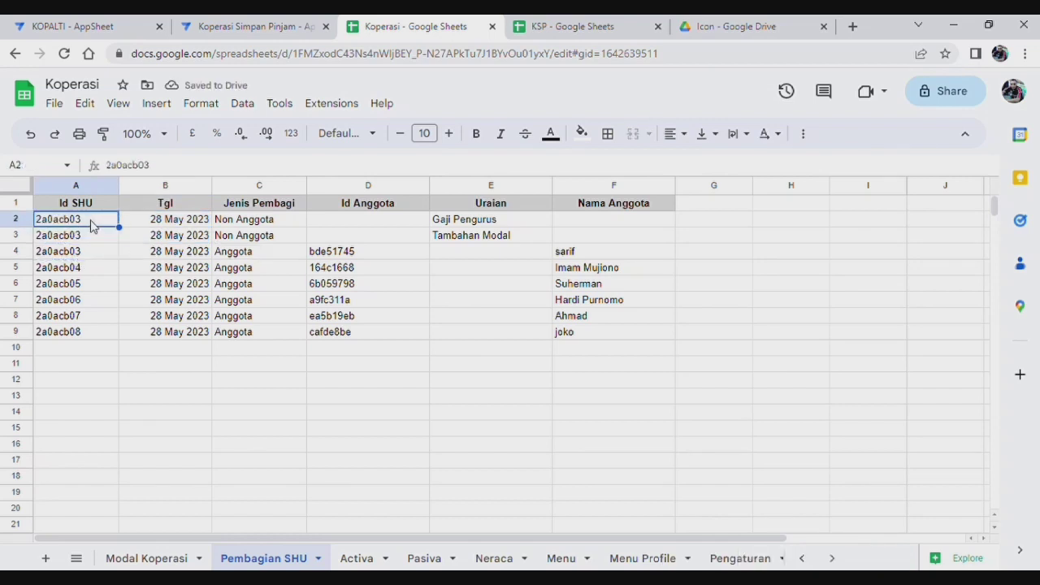
{"action": "double_click", "coordinate": [91, 221]}
{"action": "key", "text": "BackSpace"}
{"action": "left_click", "coordinate": [86, 238]}
{"action": "key", "text": "Delete"}
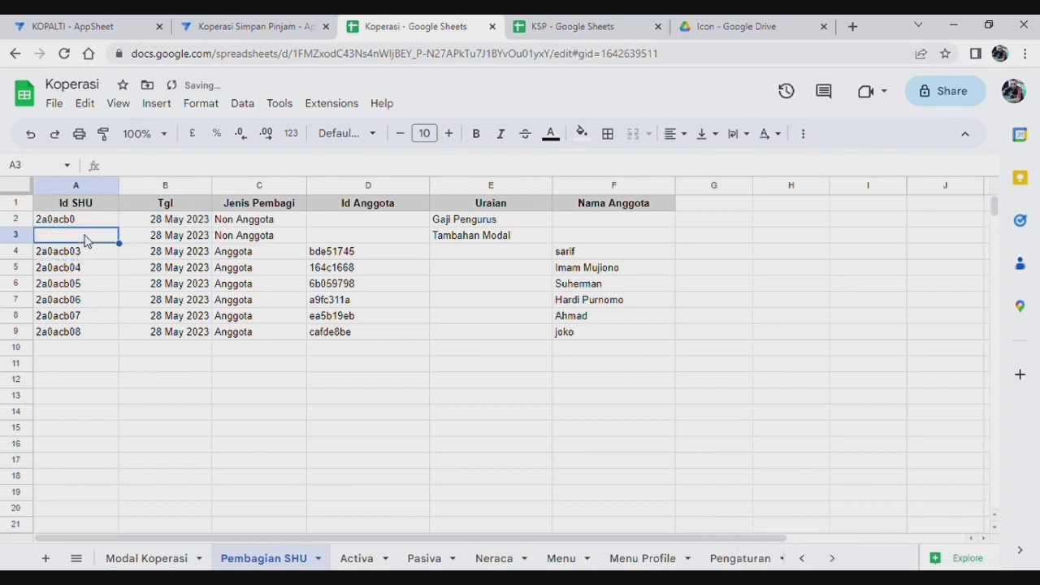
{"action": "key", "text": "ctrl+z"}
{"action": "left_click", "coordinate": [171, 170]}
{"action": "key", "text": "BackSpace"}
{"action": "key", "text": "BackSpace"}
{"action": "type", "text": "4"}
{"action": "left_click_drag", "start_coordinate": [135, 446], "coordinate": [136, 460]}
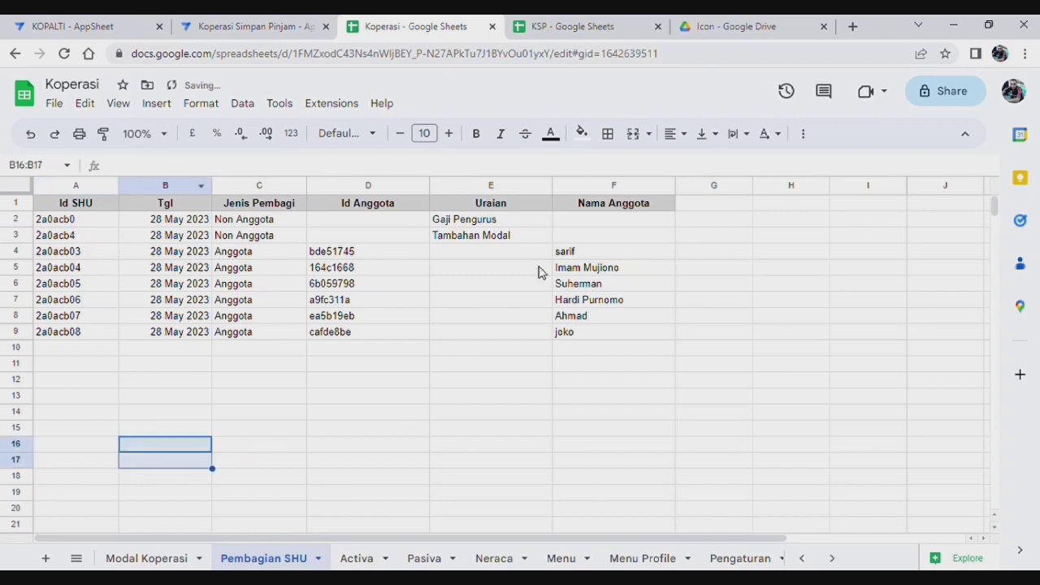
Step: Sync the preview and show the SHU Non Anggota list with Tambahan Modal and Gaji Pengurus
{"action": "left_click", "coordinate": [239, 28]}
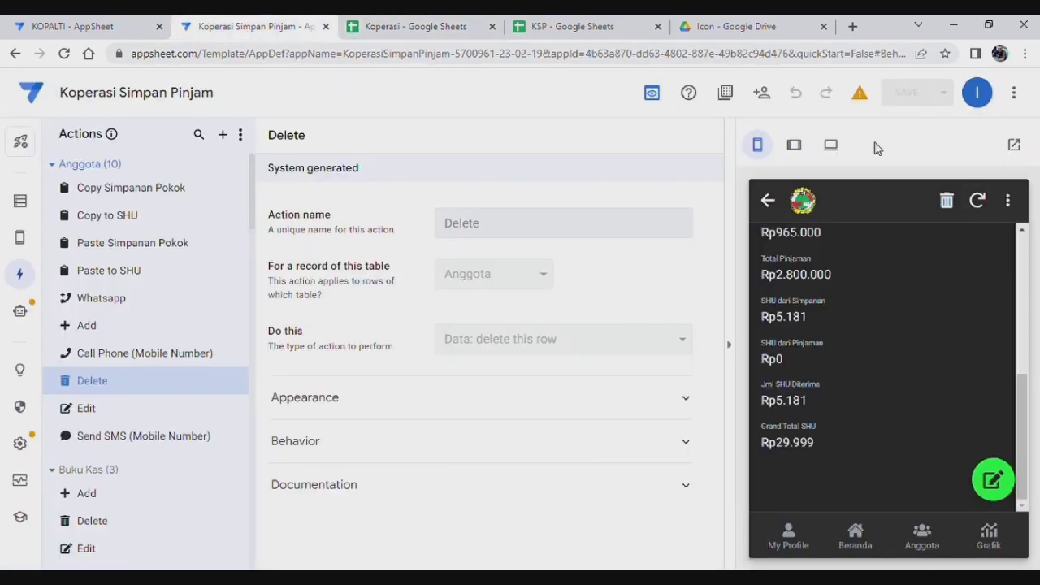
{"action": "left_click", "coordinate": [977, 201]}
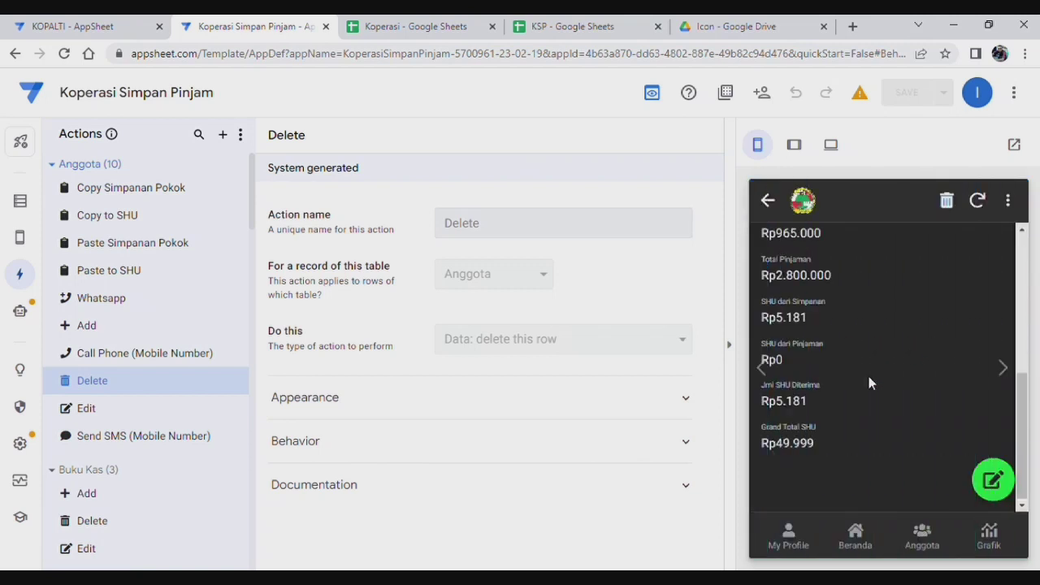
{"action": "left_click", "coordinate": [861, 543]}
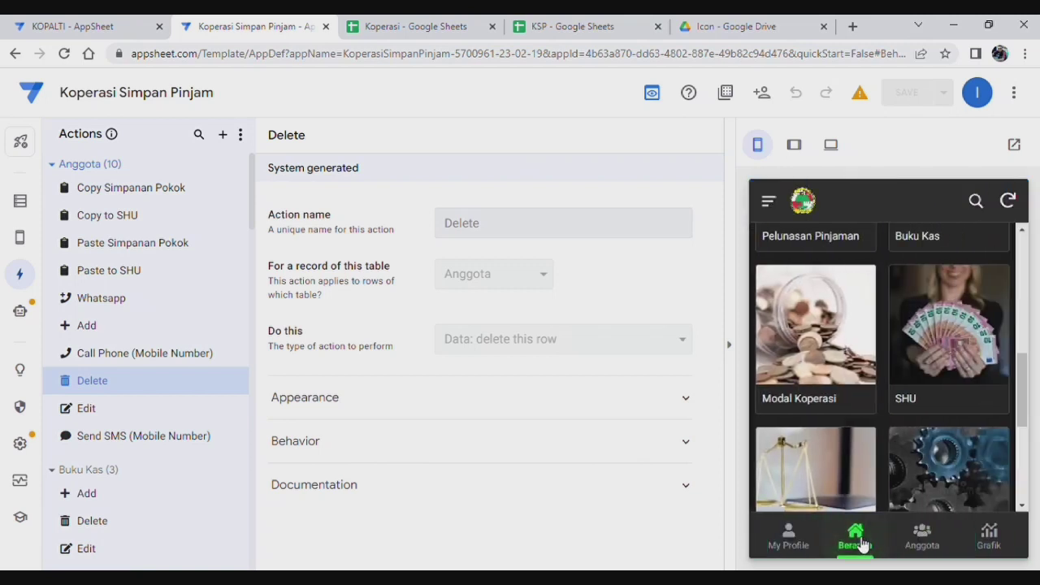
{"action": "left_click", "coordinate": [944, 390]}
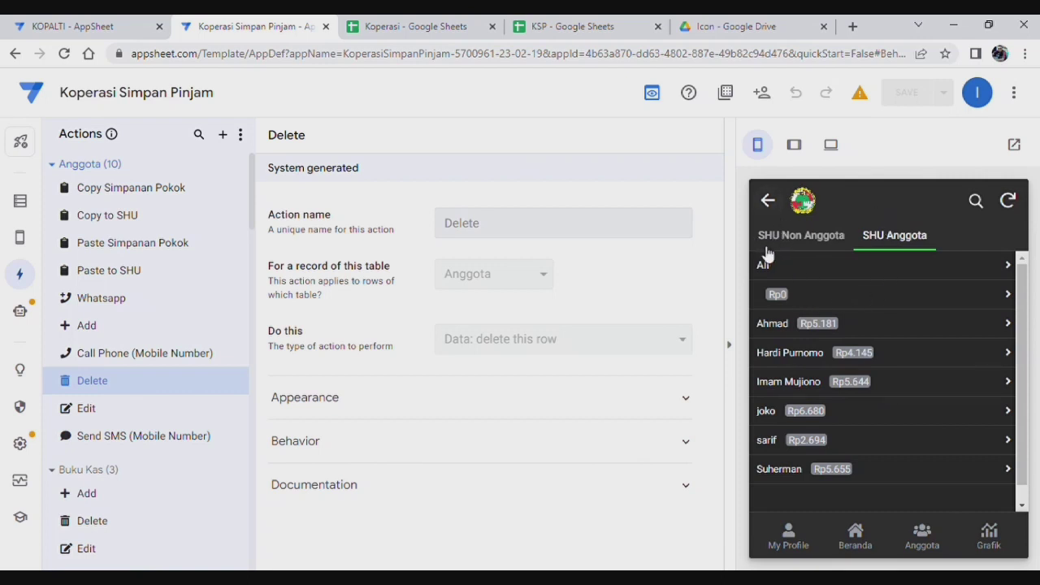
{"action": "left_click", "coordinate": [793, 238]}
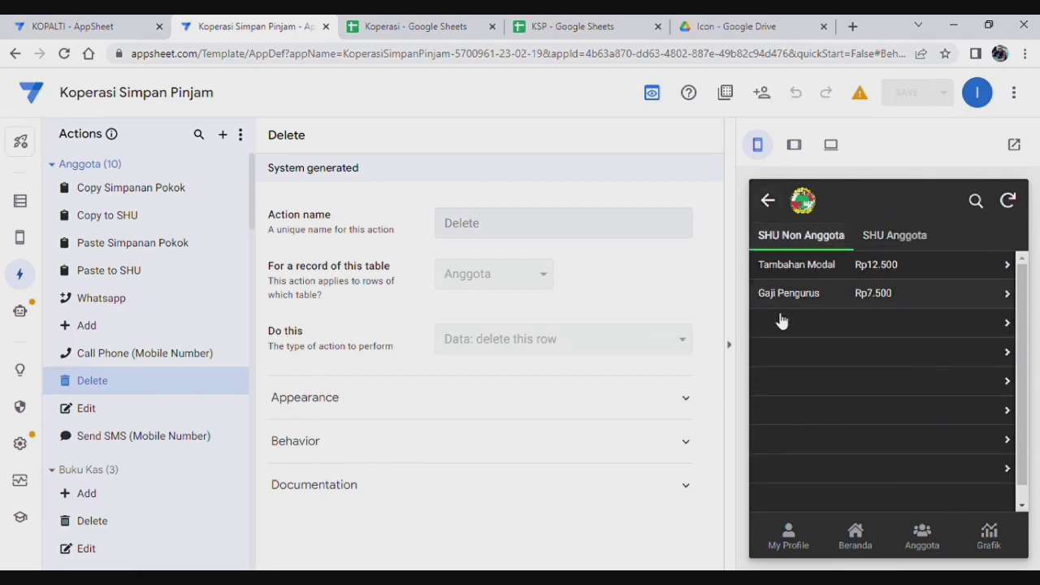
Step: Open Tambahan Modal to see SHU Lainnya Rp12.500 and Grand Total SHU Rp49.999
{"action": "left_click", "coordinate": [882, 268]}
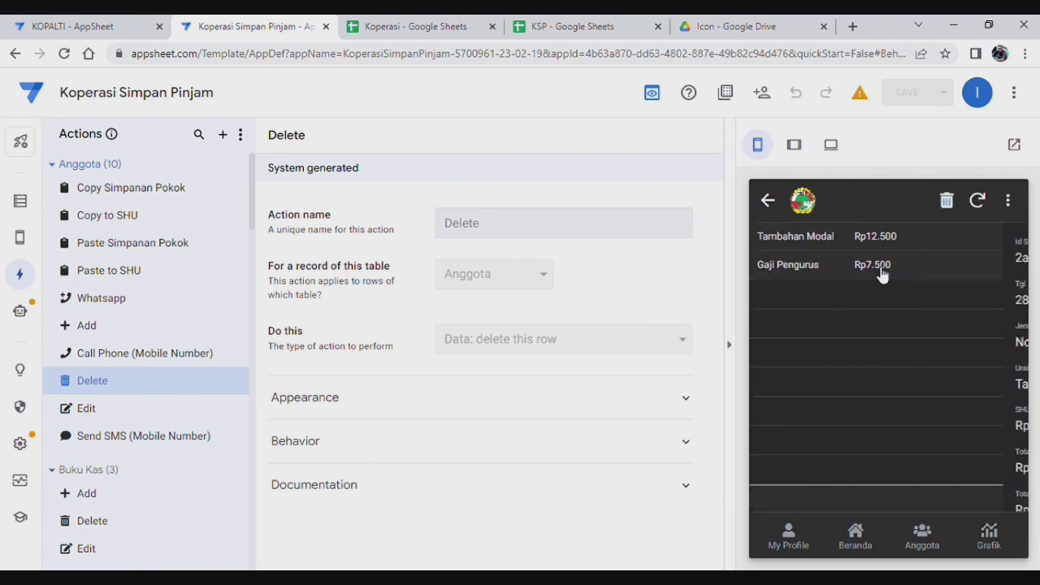
{"action": "scroll", "coordinate": [882, 377], "scroll_direction": "down", "scroll_amount": 5}
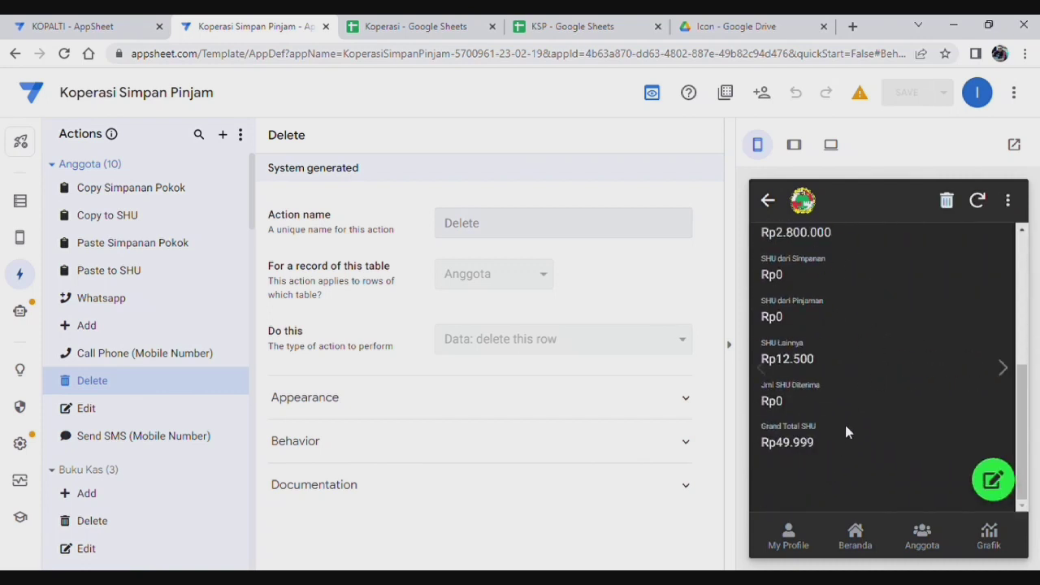
{"action": "scroll", "coordinate": [845, 421], "scroll_direction": "up", "scroll_amount": 2}
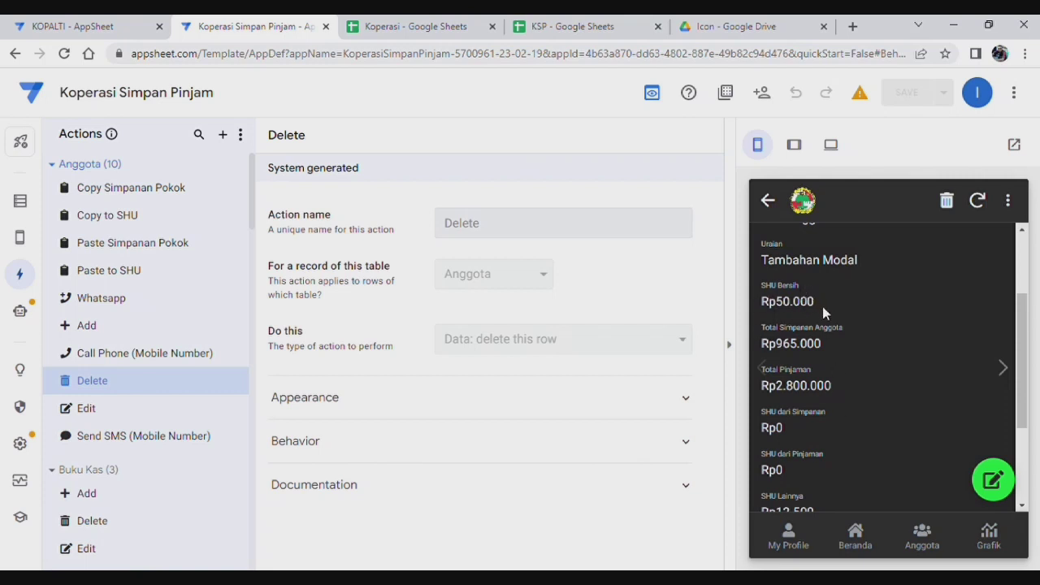
{"action": "scroll", "coordinate": [823, 313], "scroll_direction": "down", "scroll_amount": 3}
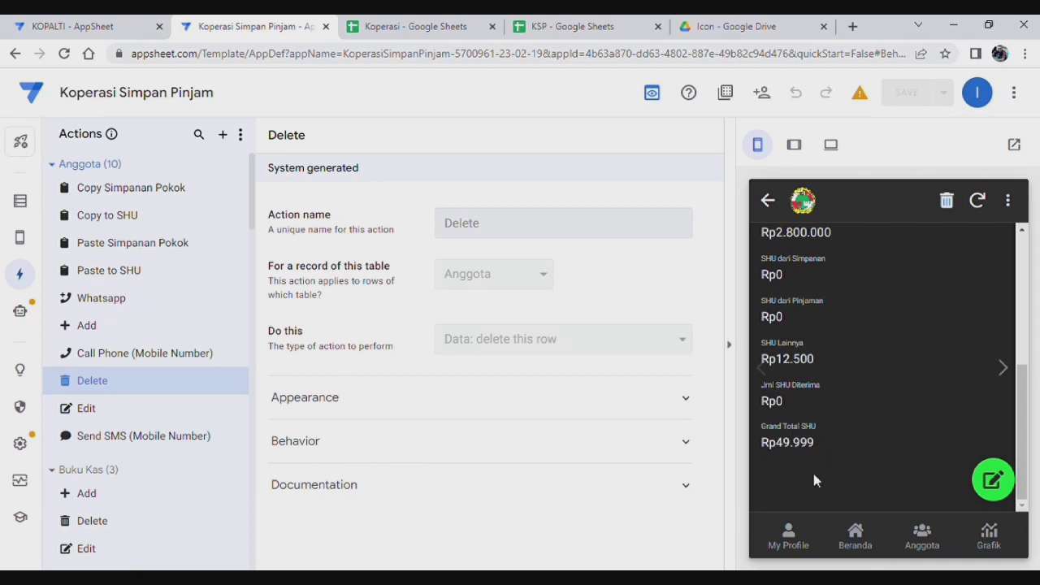
Step: Return to the SHU list and compare the SHU Non Anggota and SHU Anggota tabs
{"action": "scroll", "coordinate": [836, 444], "scroll_direction": "up", "scroll_amount": 3}
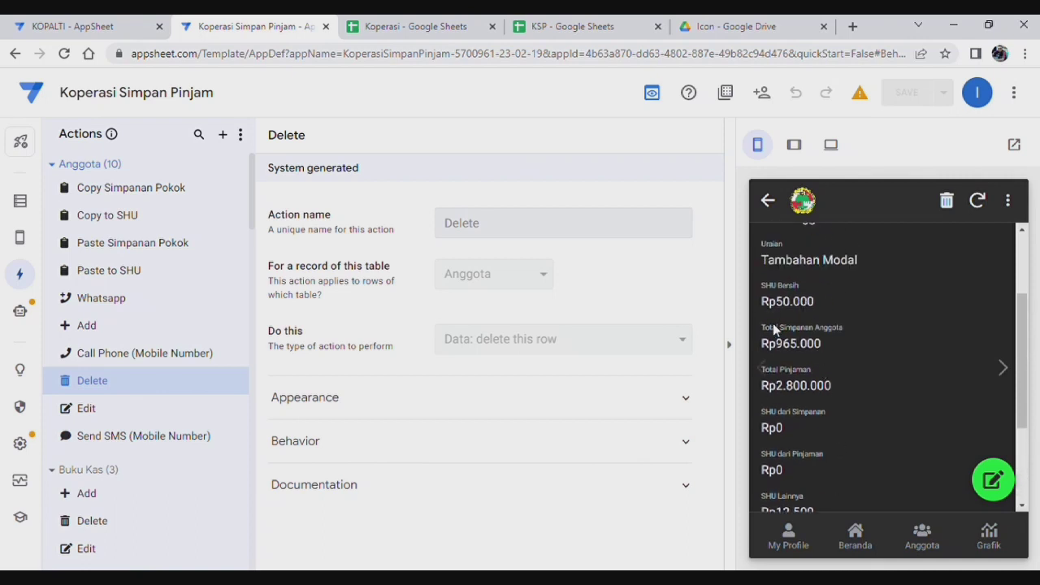
{"action": "scroll", "coordinate": [845, 402], "scroll_direction": "down", "scroll_amount": 3}
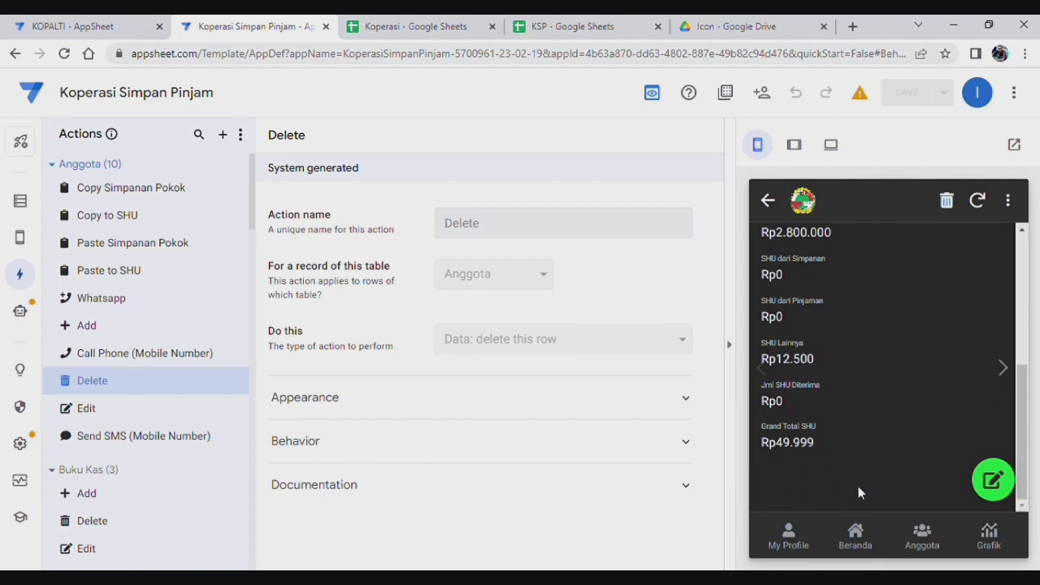
{"action": "left_click", "coordinate": [769, 202]}
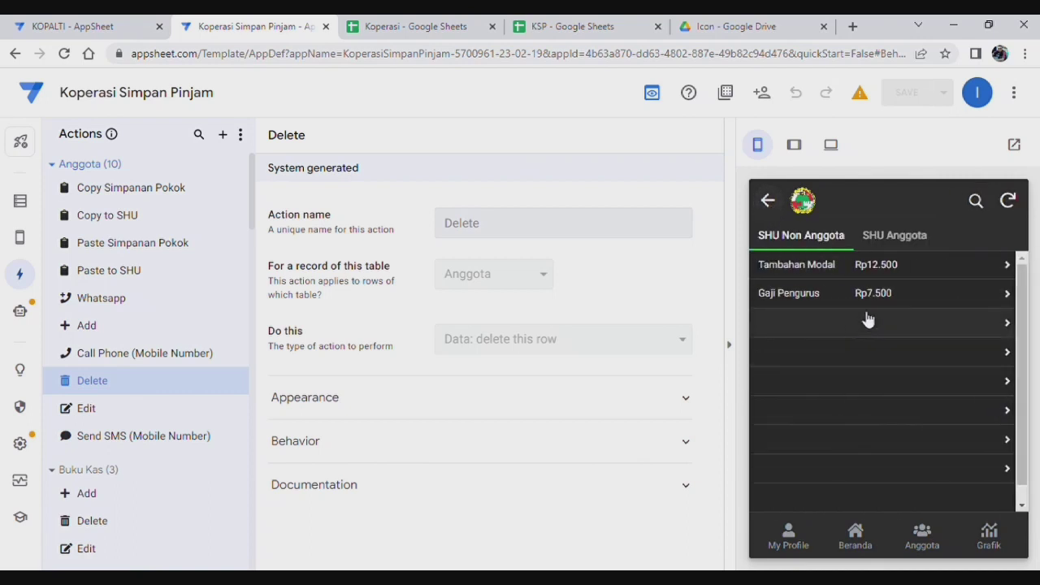
{"action": "left_click", "coordinate": [894, 235]}
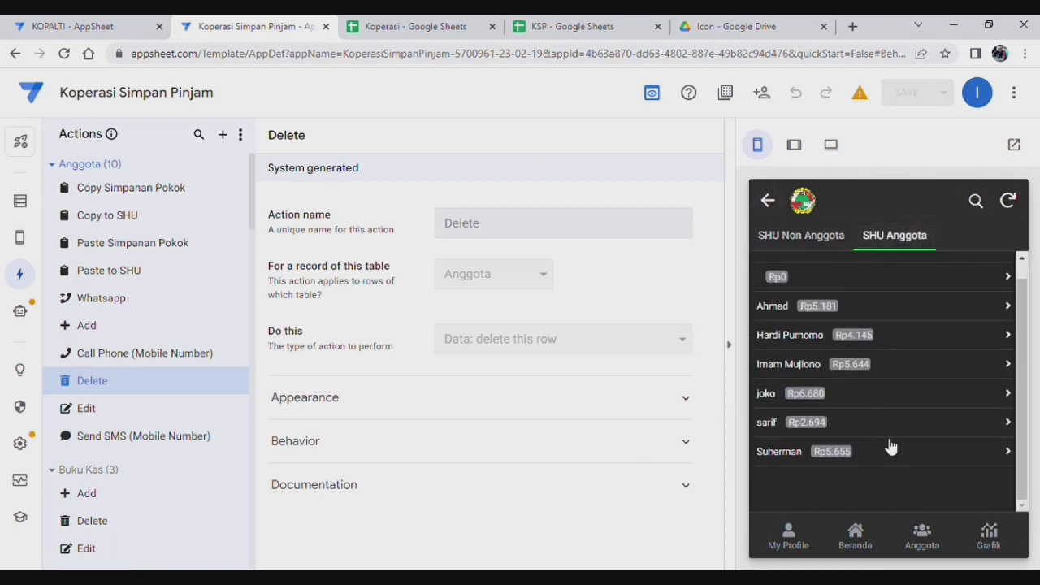
{"action": "left_click", "coordinate": [779, 237]}
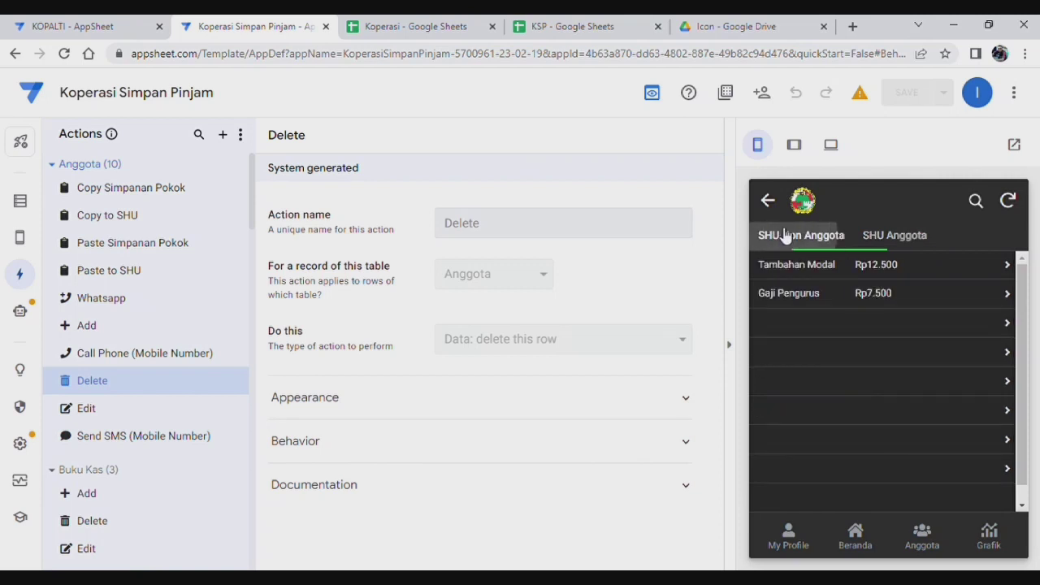
{"action": "scroll", "coordinate": [900, 436], "scroll_direction": "down", "scroll_amount": 1}
{"action": "scroll", "coordinate": [901, 435], "scroll_direction": "up", "scroll_amount": 1}
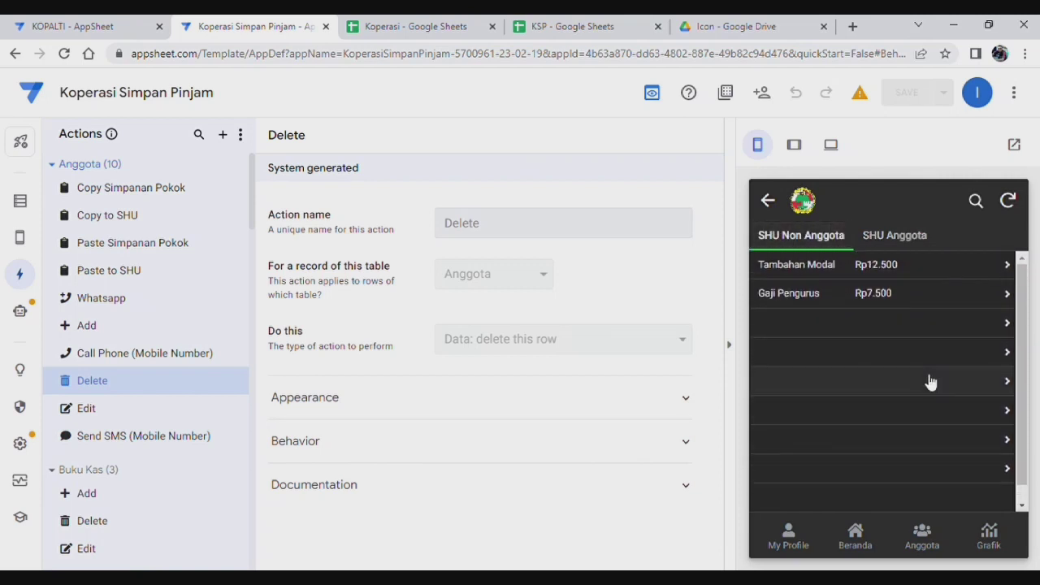
{"action": "left_click", "coordinate": [901, 237]}
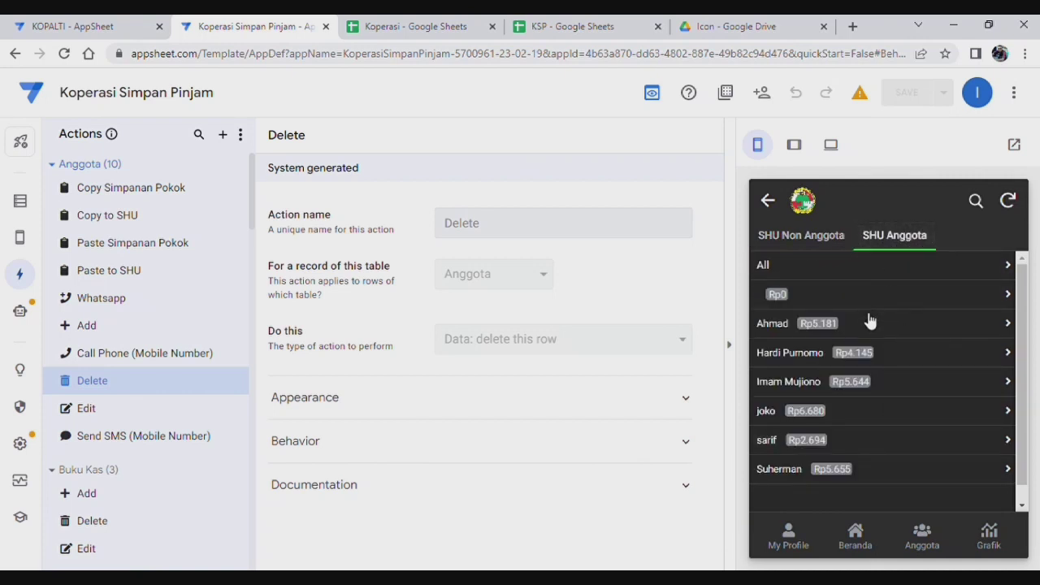
Step: Open a member's SHU record to see its details, then return to the home menu
{"action": "left_click", "coordinate": [902, 330]}
{"action": "left_click", "coordinate": [926, 323]}
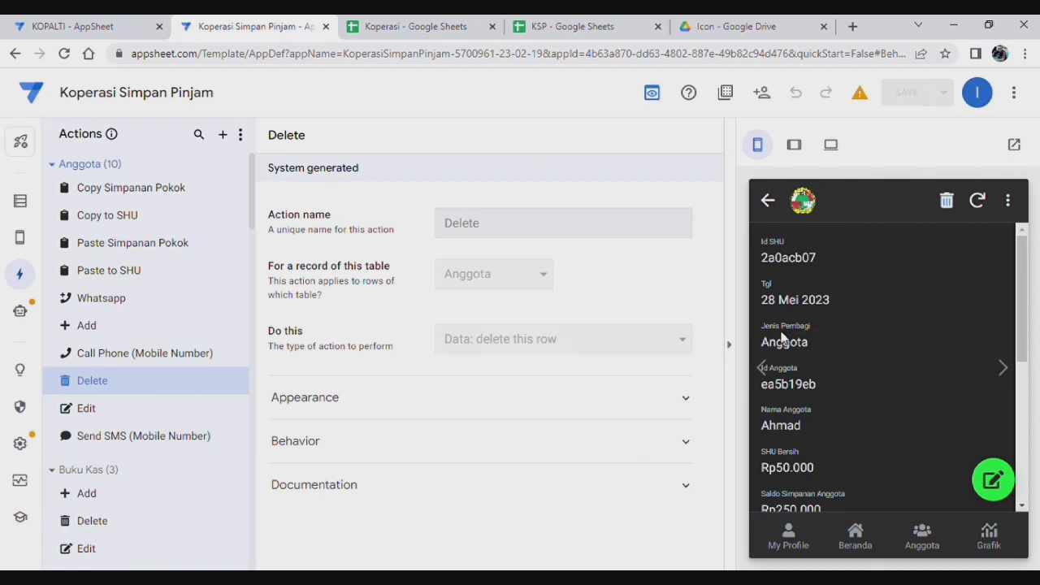
{"action": "left_click", "coordinate": [769, 201]}
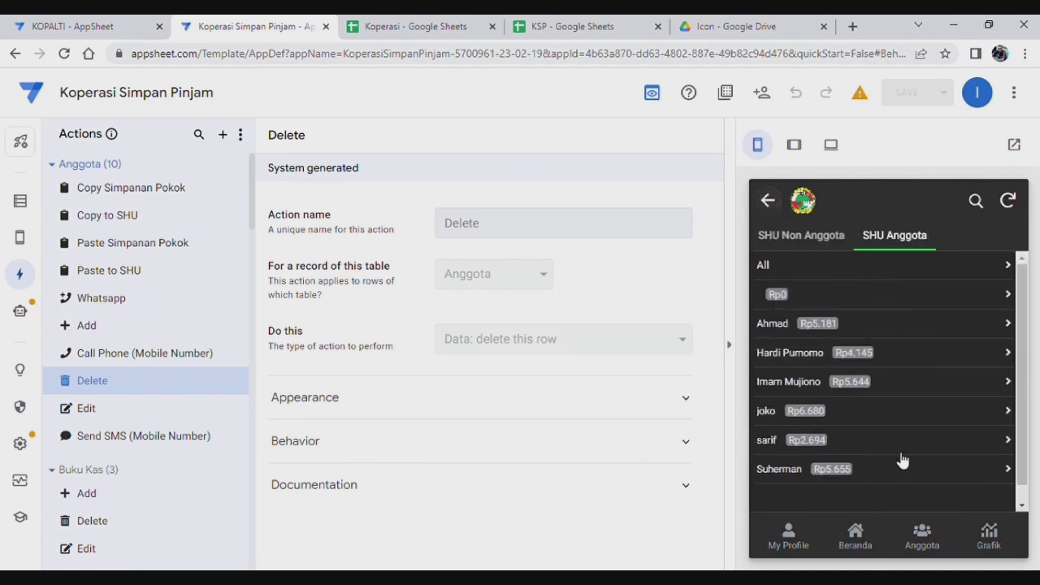
{"action": "left_click", "coordinate": [768, 201]}
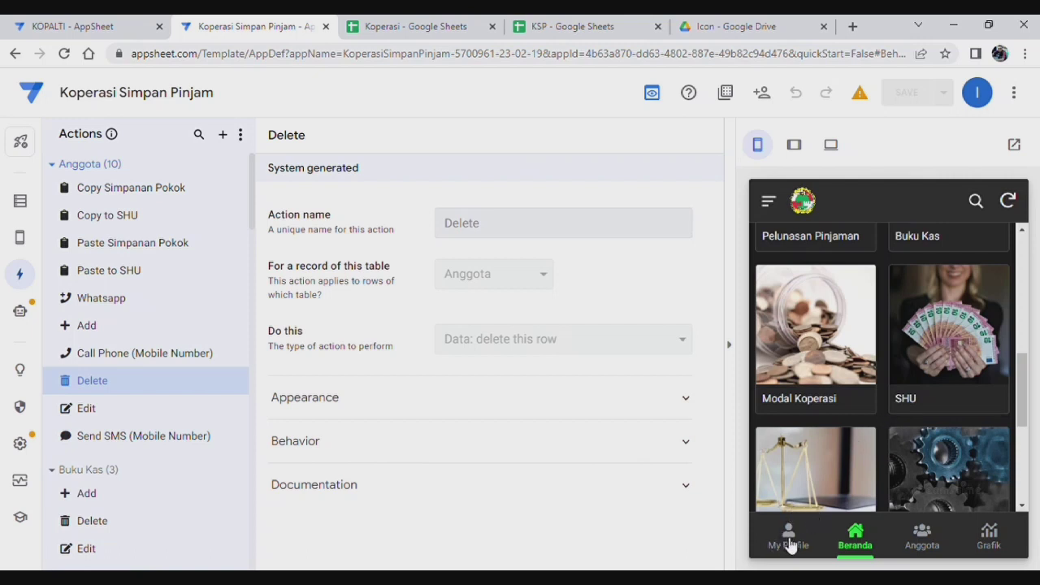
Step: Visit My Profile and the SHU section, ending on My Profile's Data Transaksi list
{"action": "left_click", "coordinate": [780, 545]}
{"action": "scroll", "coordinate": [914, 415], "scroll_direction": "down", "scroll_amount": 1}
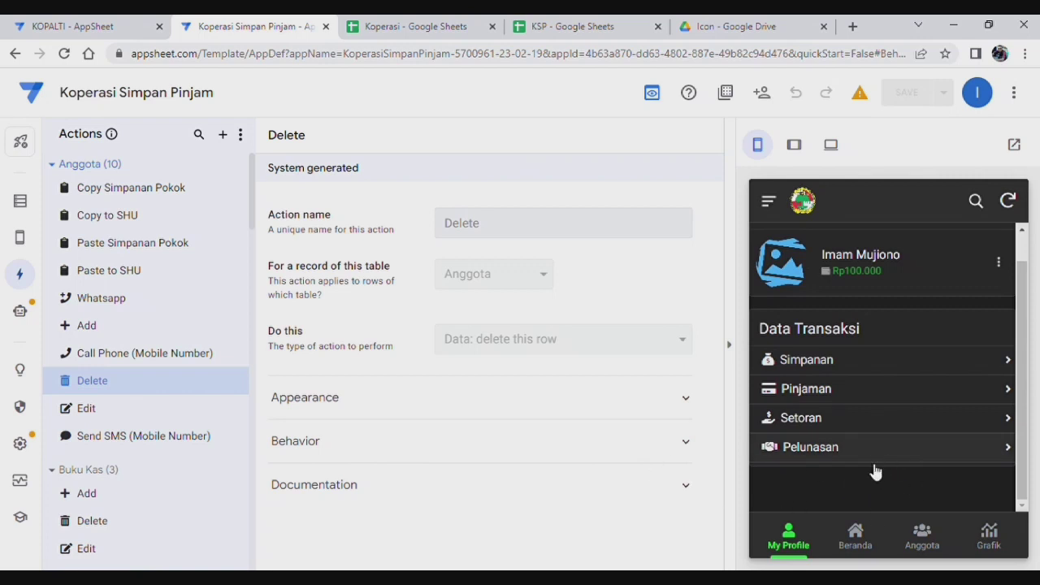
{"action": "left_click", "coordinate": [865, 545]}
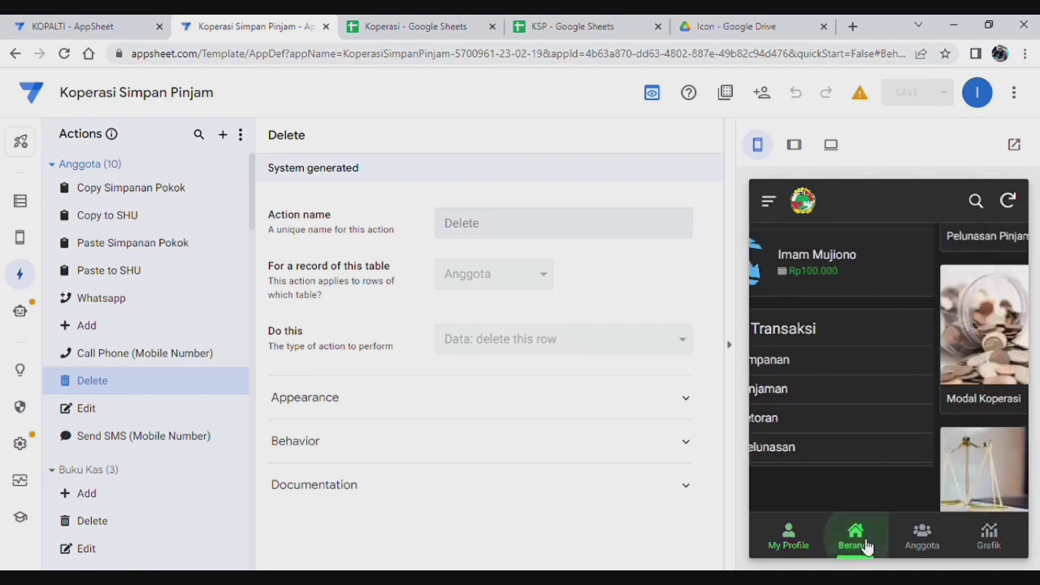
{"action": "left_click", "coordinate": [925, 345]}
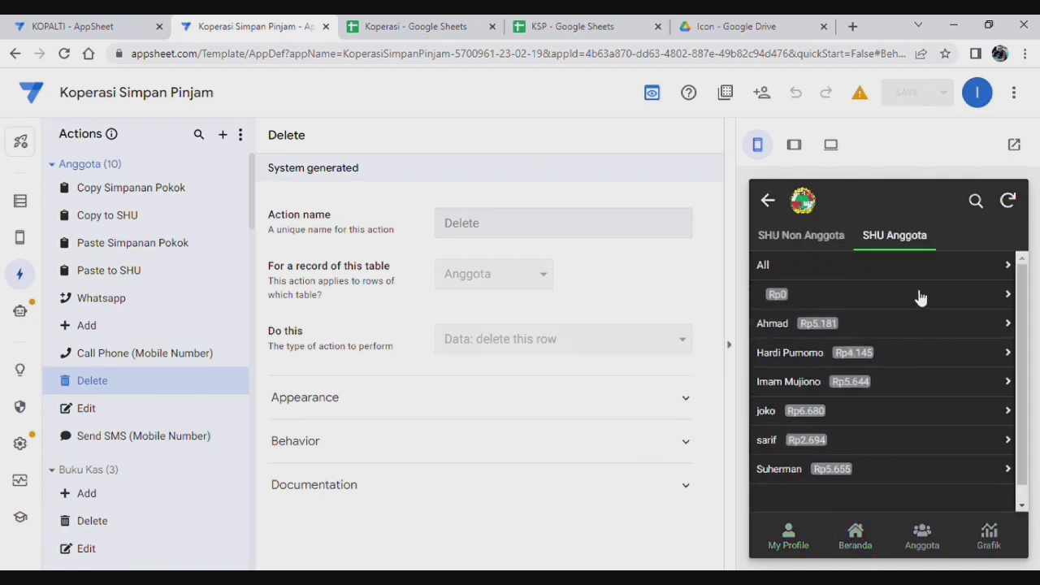
{"action": "left_click", "coordinate": [784, 207]}
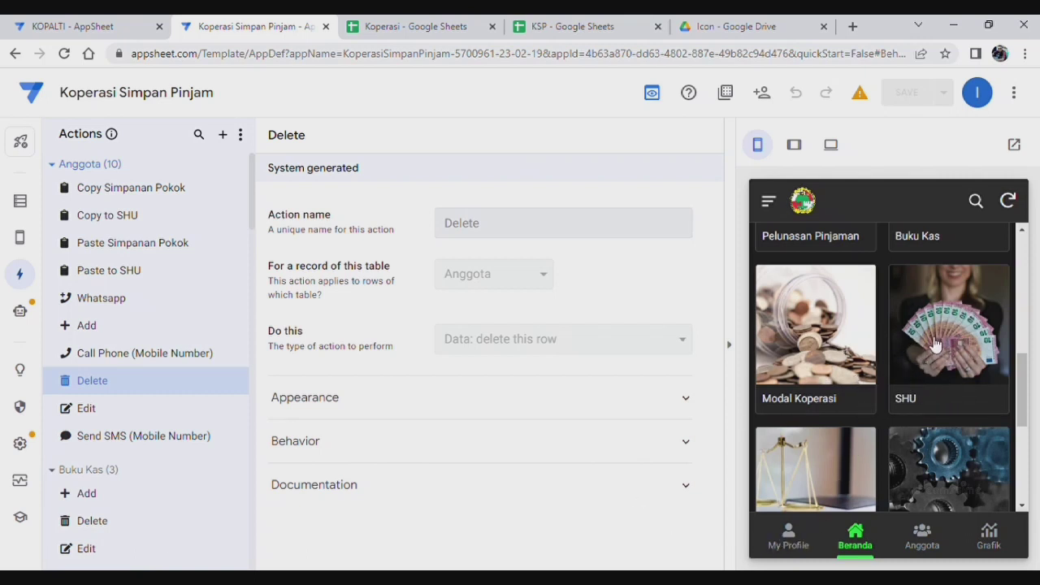
{"action": "left_click", "coordinate": [805, 536]}
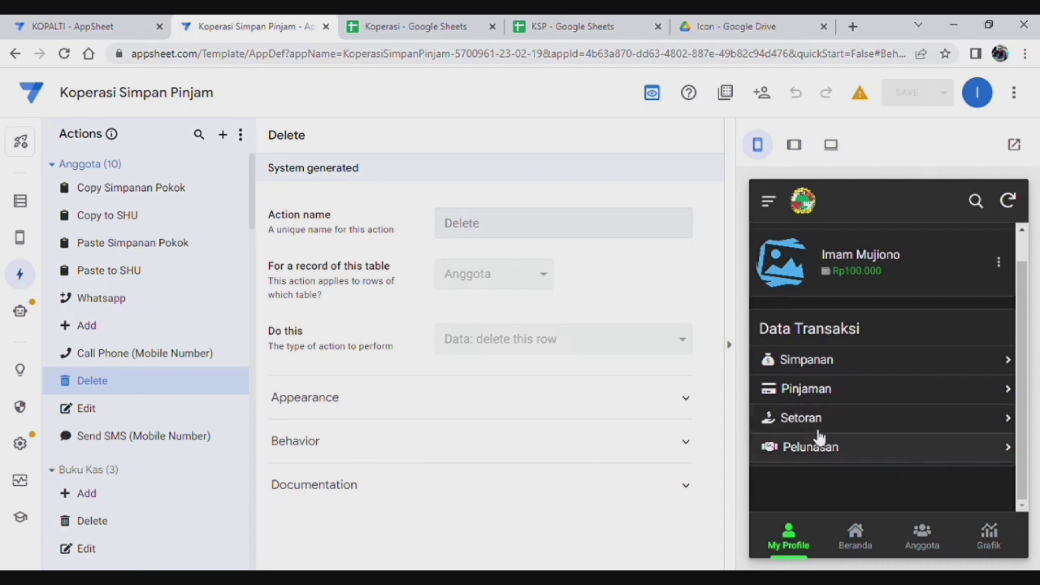
Step: Enter Hasil SHU in cell A6 of the Menu Profile sheet, below Pelunasan
{"action": "left_click", "coordinate": [429, 24]}
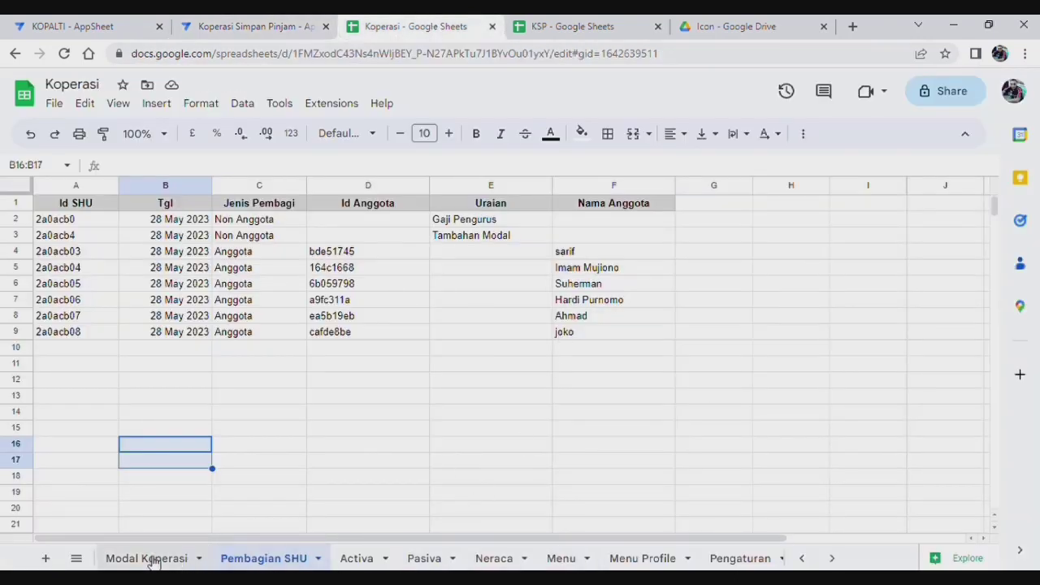
{"action": "left_click", "coordinate": [658, 558]}
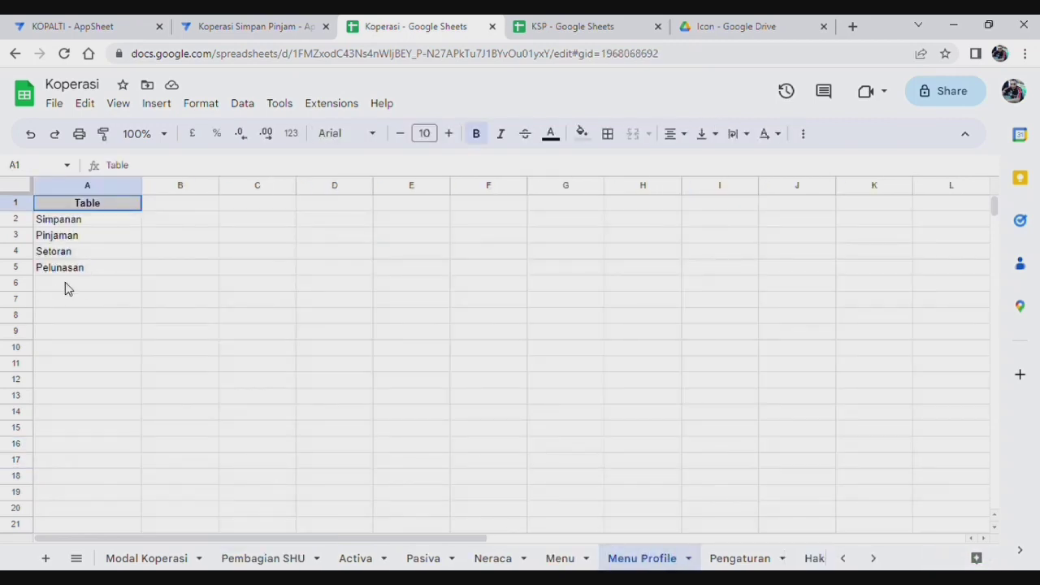
{"action": "left_click", "coordinate": [69, 287]}
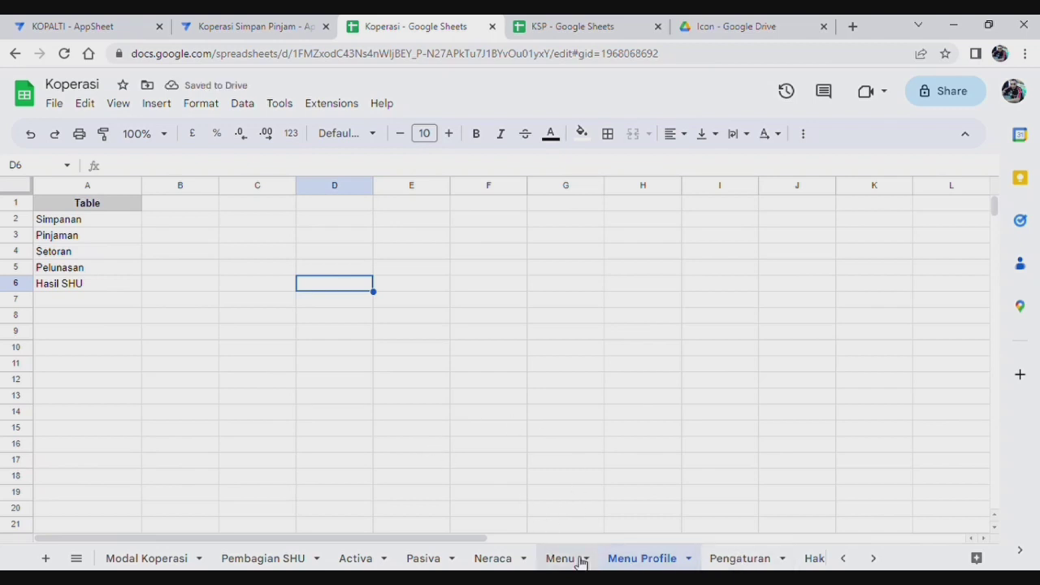
{"action": "left_click", "coordinate": [260, 26]}
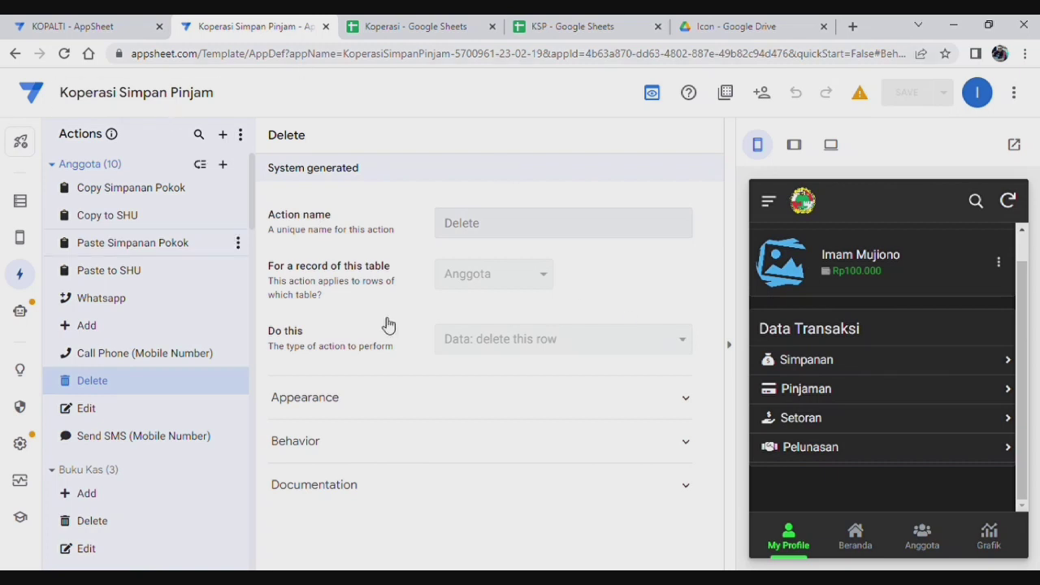
Step: Sync the preview, then duplicate format rule Menu Profile 4 as Menu Profile 5
{"action": "left_click", "coordinate": [1008, 201]}
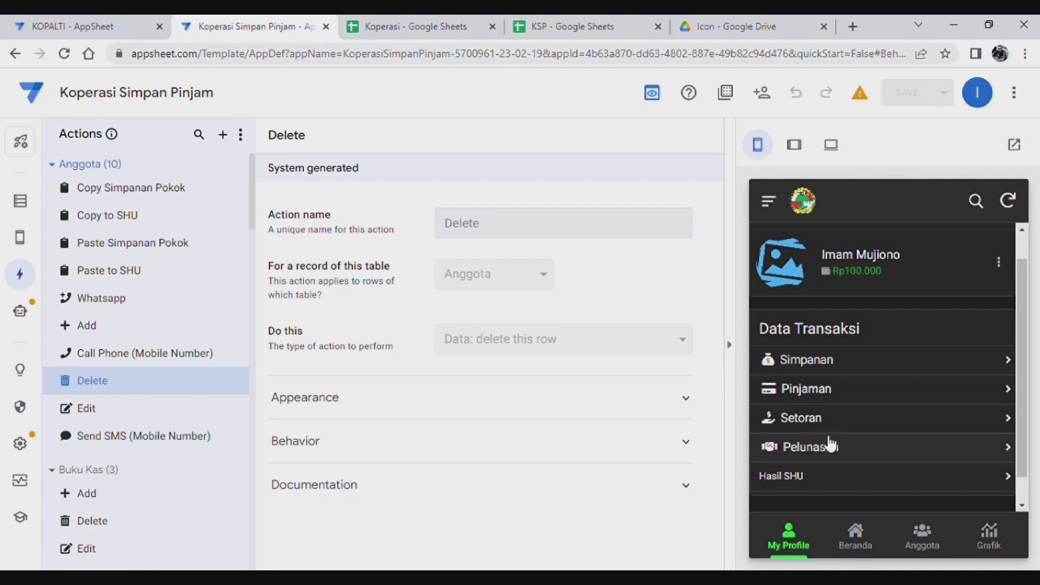
{"action": "left_click", "coordinate": [27, 239]}
{"action": "left_click", "coordinate": [111, 269]}
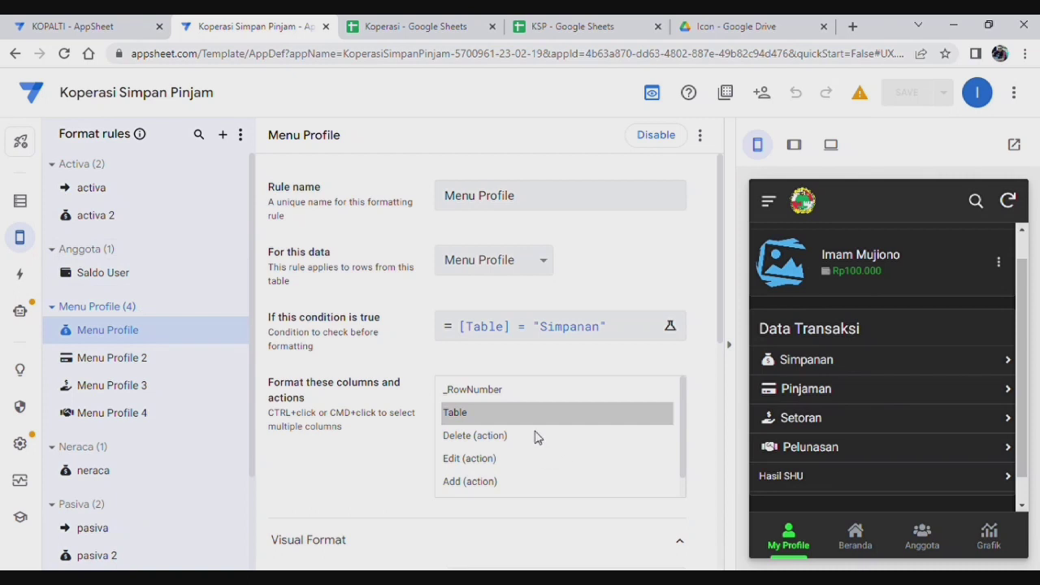
{"action": "left_click", "coordinate": [153, 423]}
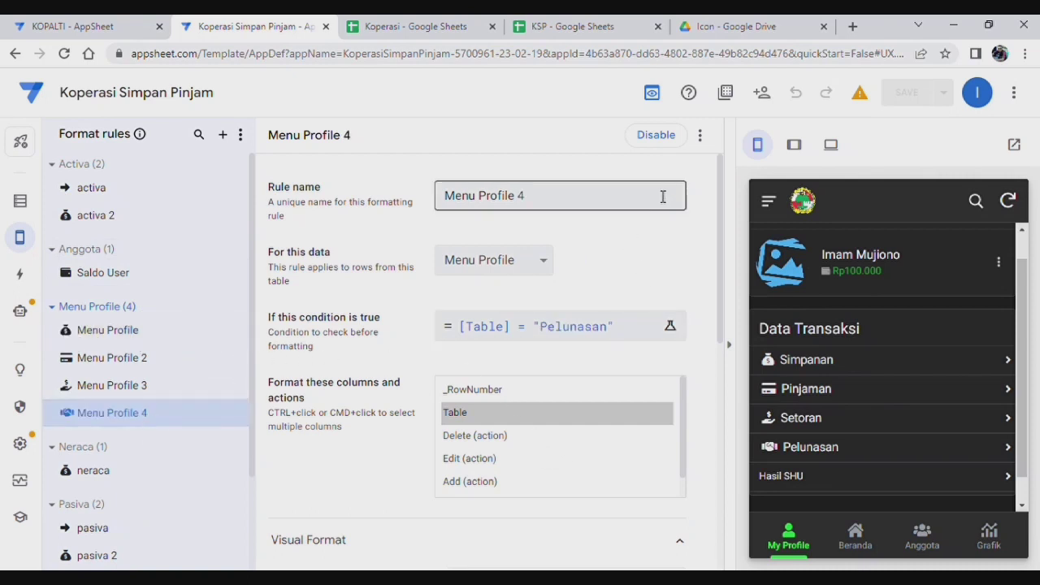
{"action": "left_click", "coordinate": [703, 144]}
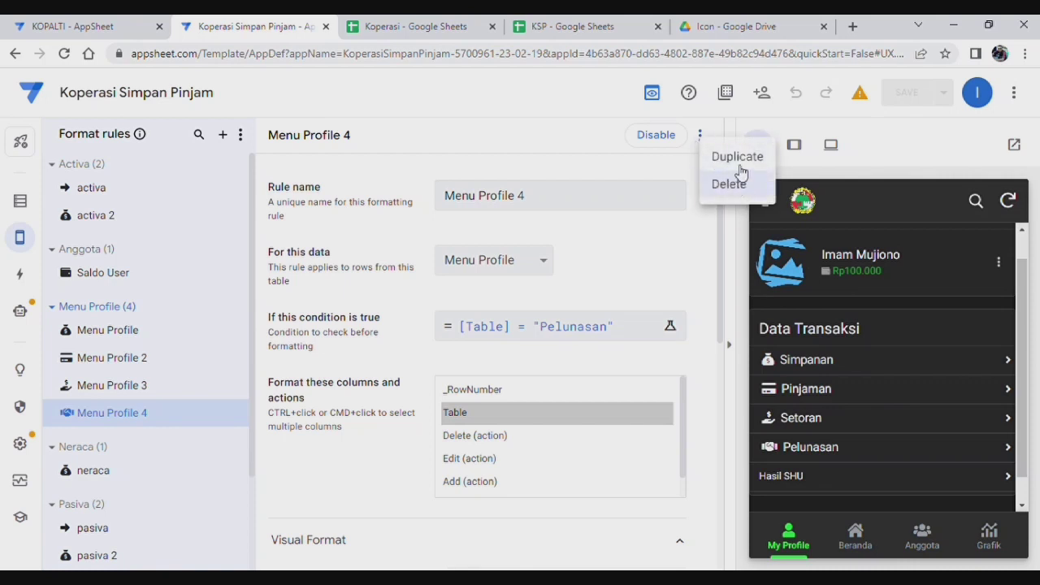
{"action": "left_click", "coordinate": [738, 157]}
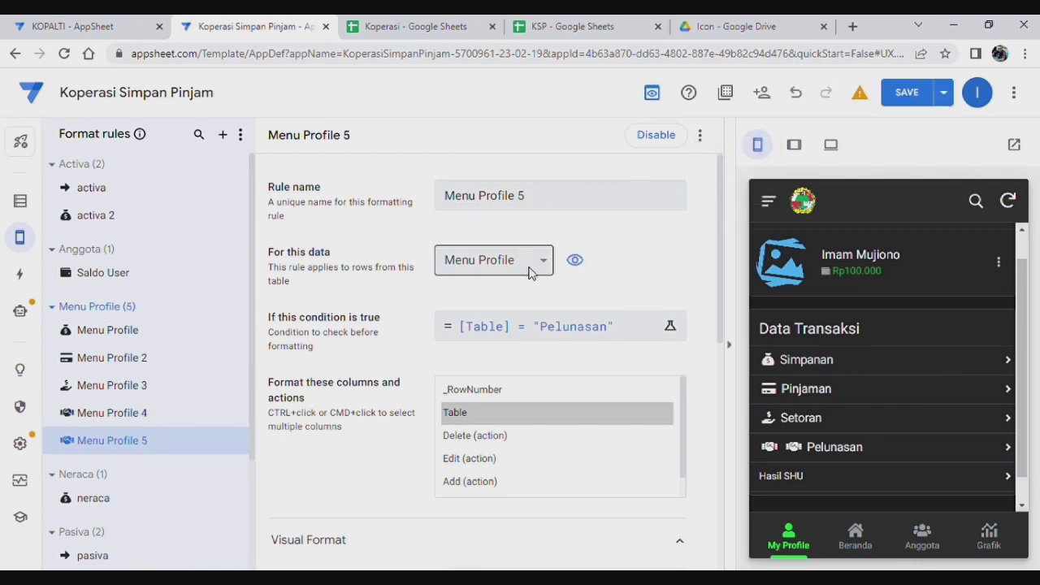
Step: Make Menu Profile 5 match Hasil SHU instead of Pelunasan and give it a money icon
{"action": "left_click", "coordinate": [614, 333]}
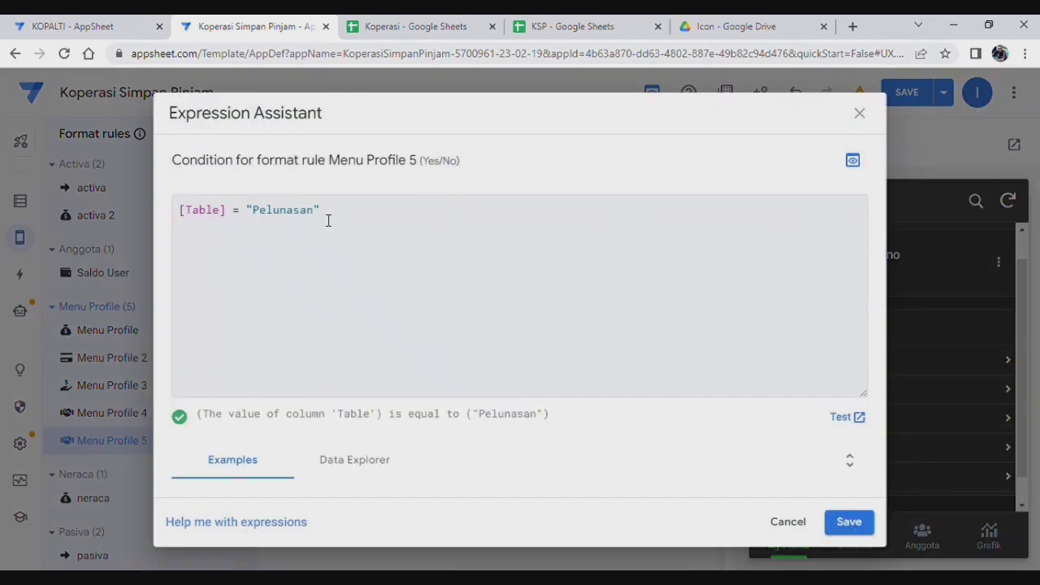
{"action": "key", "text": "BackSpace"}
{"action": "key", "text": "BackSpace"}
{"action": "key", "text": "BackSpace"}
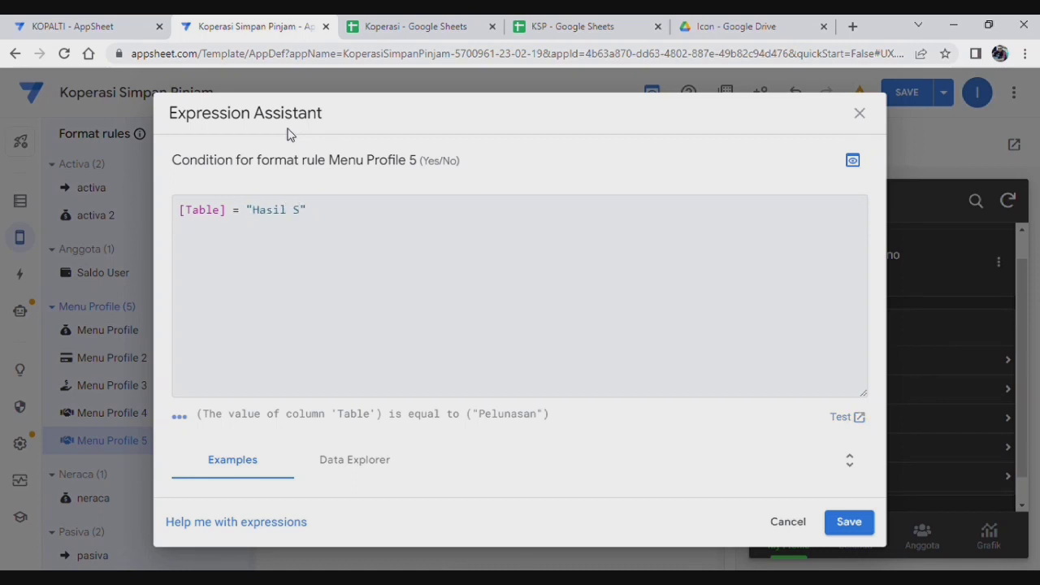
{"action": "left_click", "coordinate": [837, 527]}
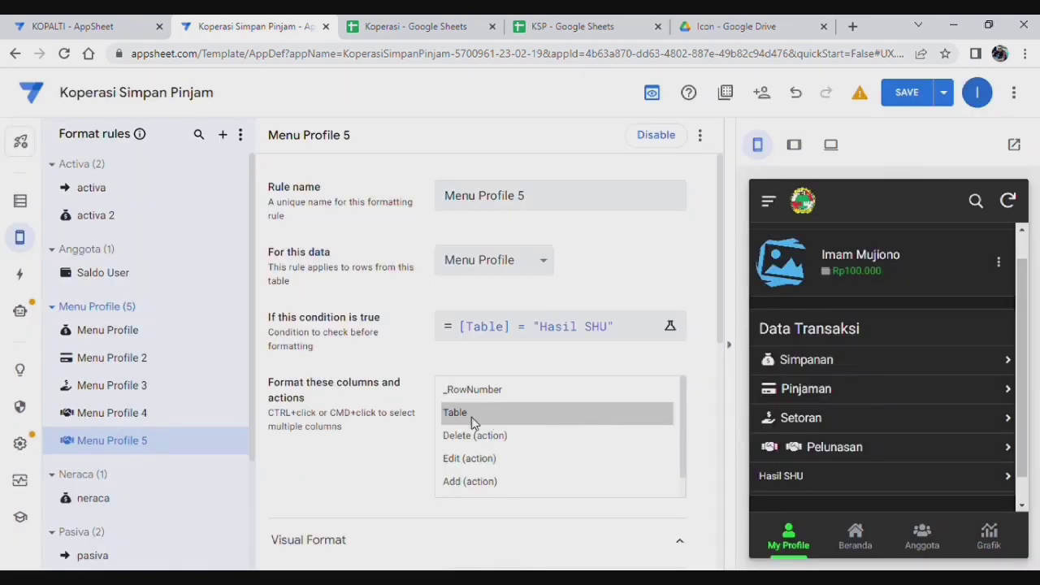
{"action": "scroll", "coordinate": [395, 441], "scroll_direction": "down", "scroll_amount": 3}
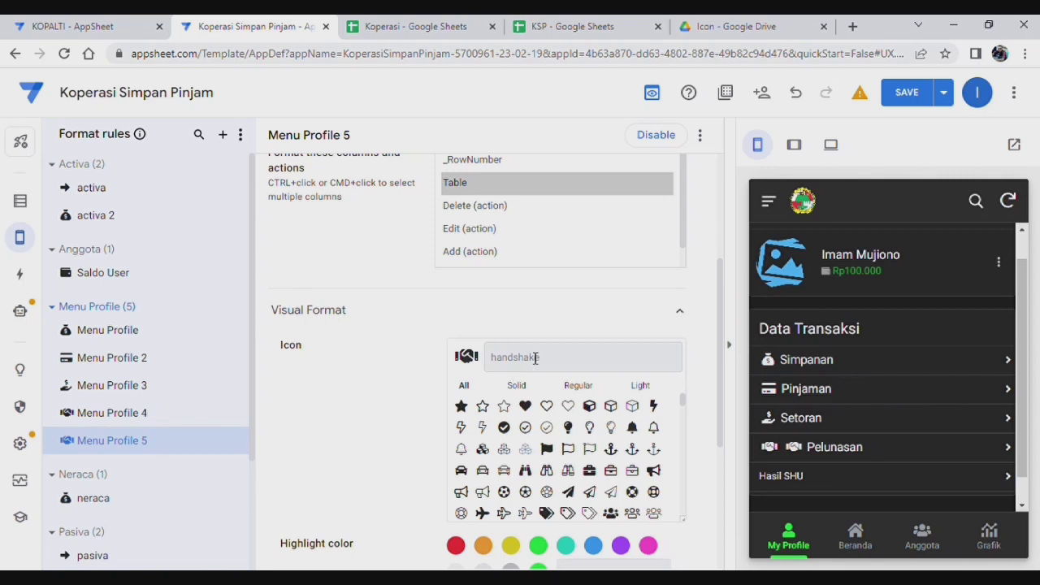
{"action": "type", "text": "money"}
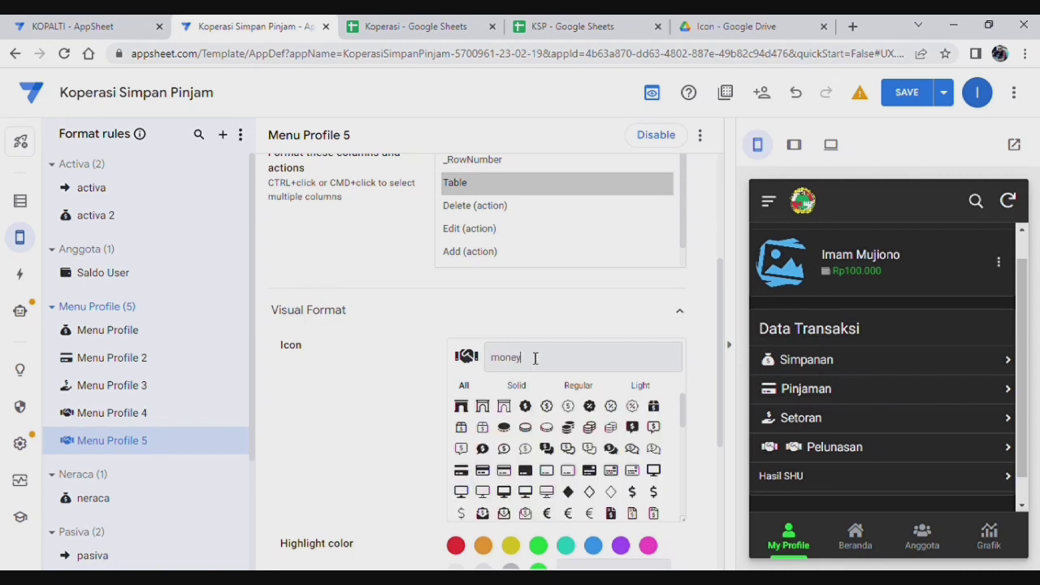
{"action": "left_click", "coordinate": [460, 406]}
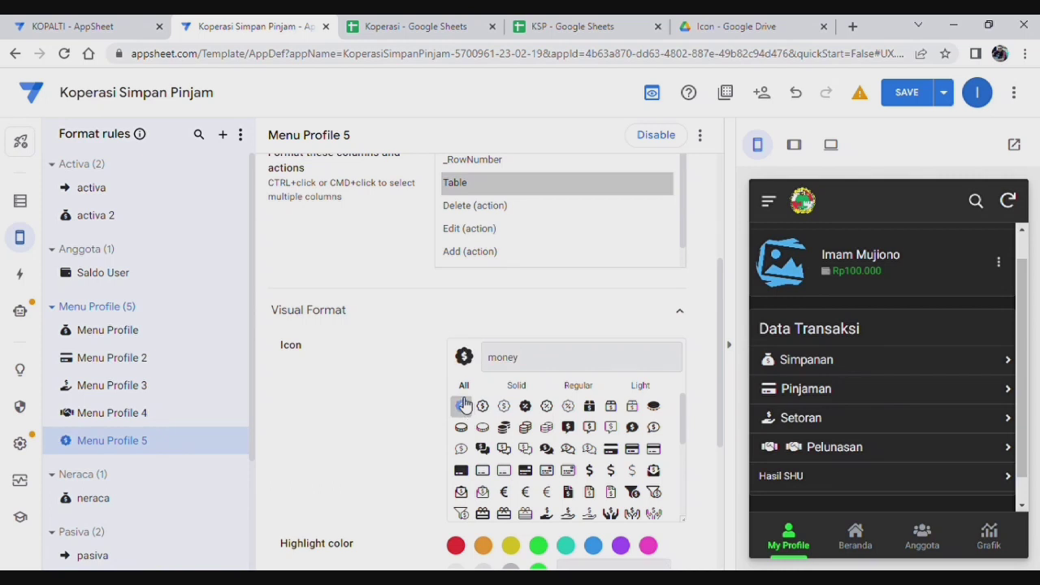
Step: Save the app and open Hasil SHU in the preview to test it
{"action": "scroll", "coordinate": [325, 366], "scroll_direction": "down", "scroll_amount": 2}
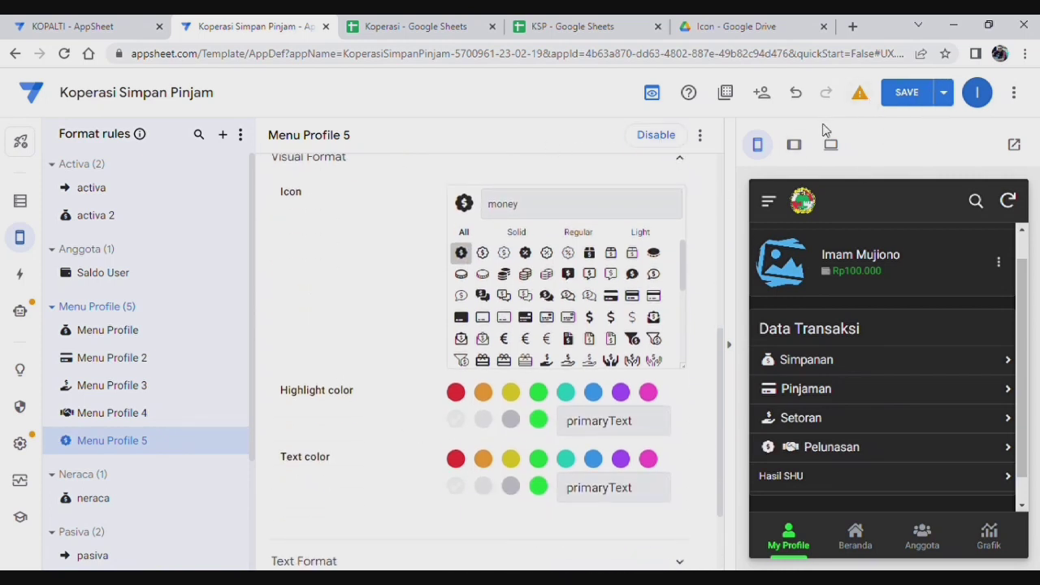
{"action": "key", "text": "ctrl+s"}
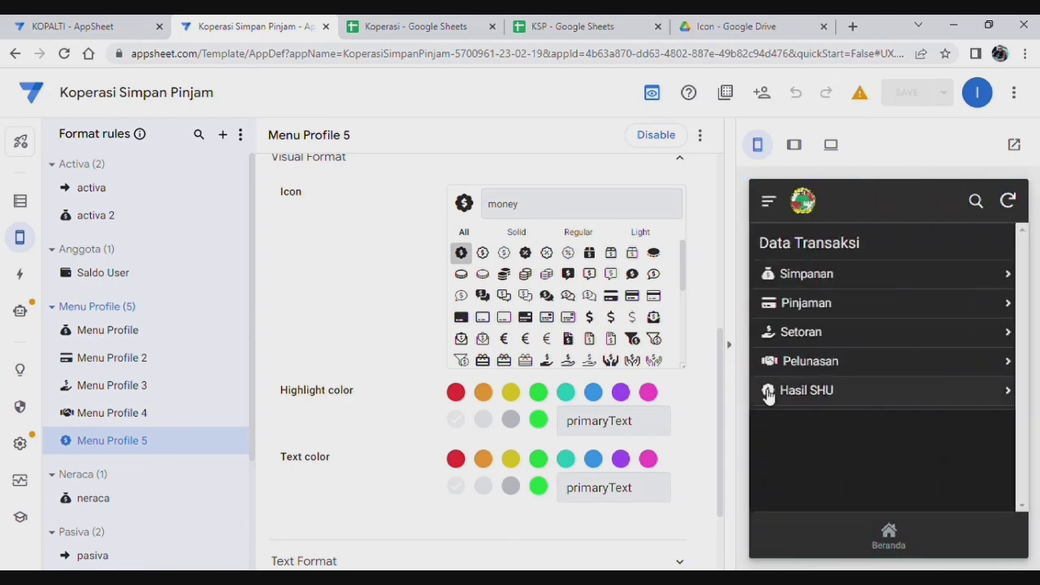
{"action": "left_click", "coordinate": [806, 391]}
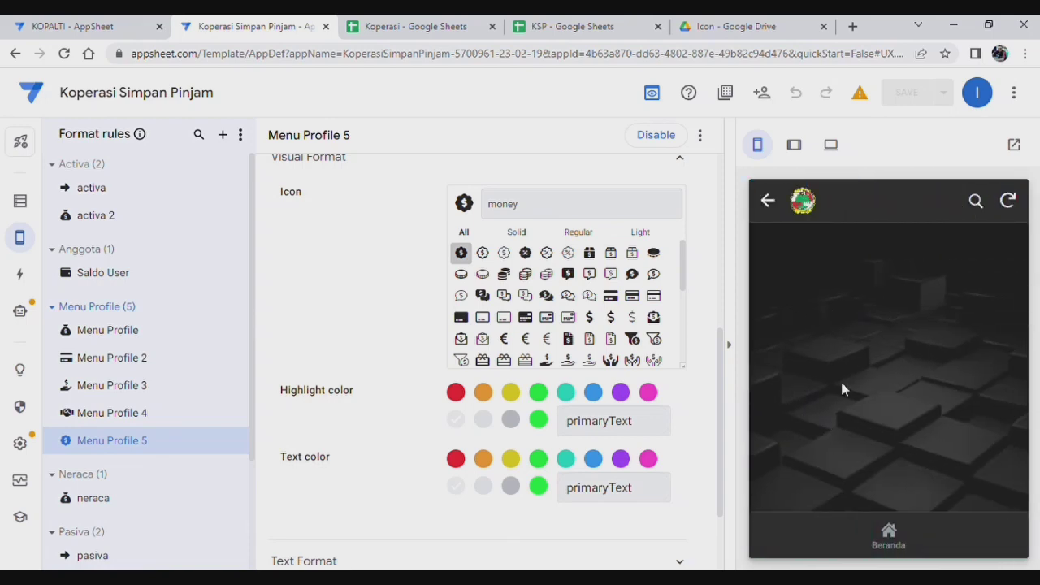
{"action": "left_click", "coordinate": [767, 200]}
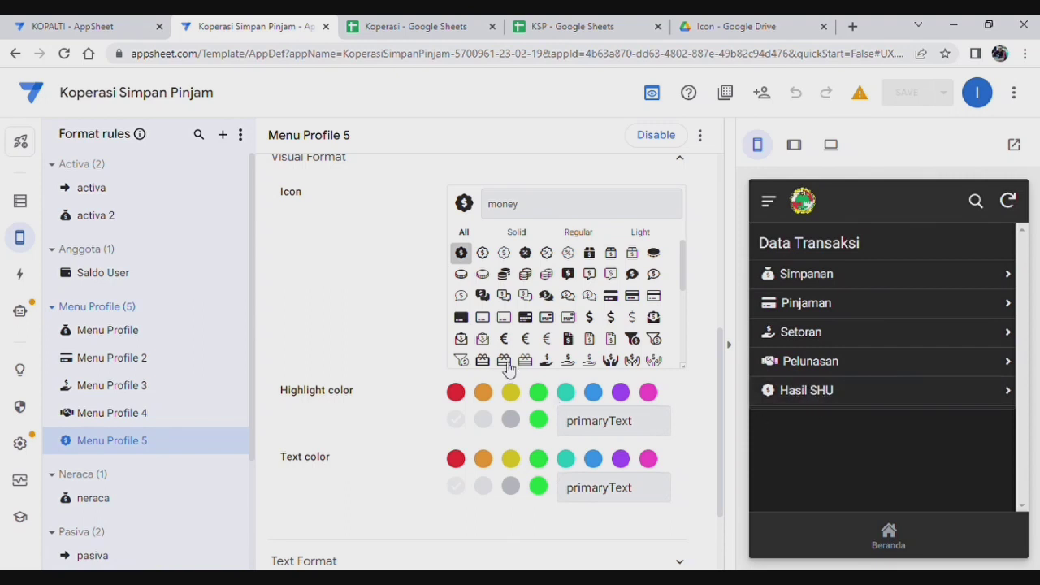
{"action": "mouse_move", "coordinate": [21, 237]}
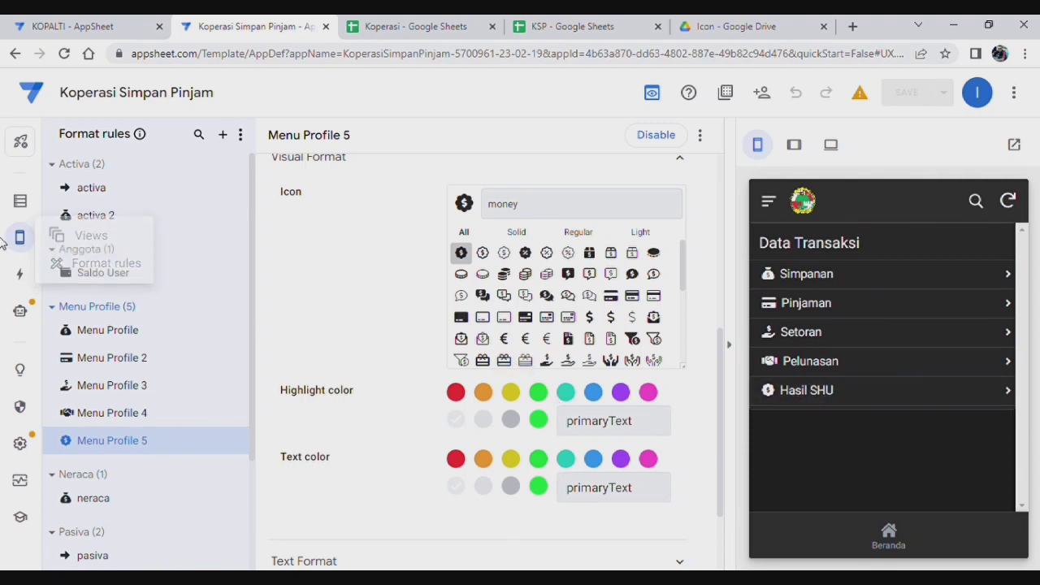
Step: Add a new Primary Navigation view named Hasil SHU on the Pembagian SHU table
{"action": "left_click", "coordinate": [86, 236]}
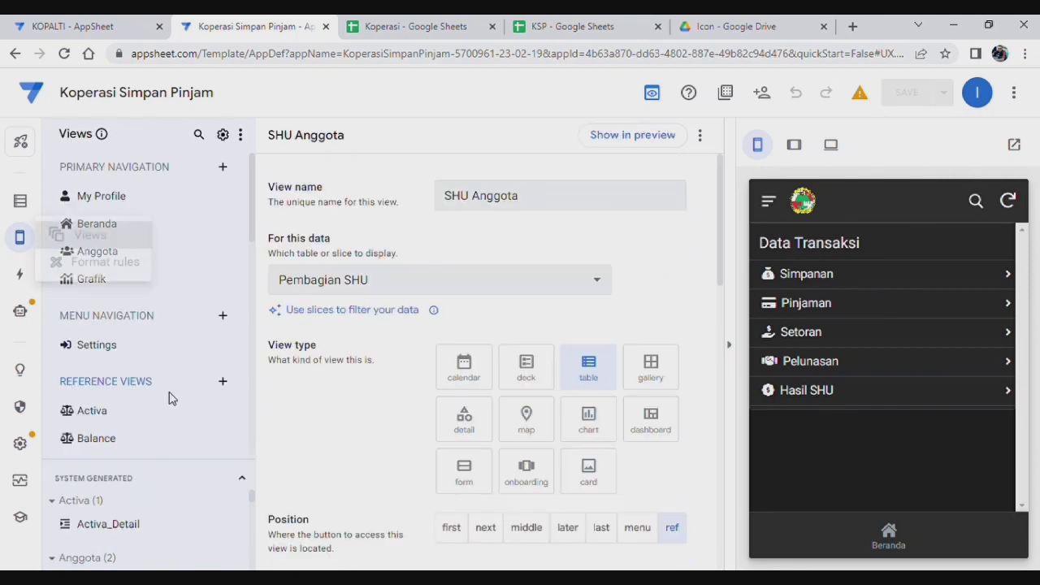
{"action": "scroll", "coordinate": [142, 340], "scroll_direction": "down", "scroll_amount": 3}
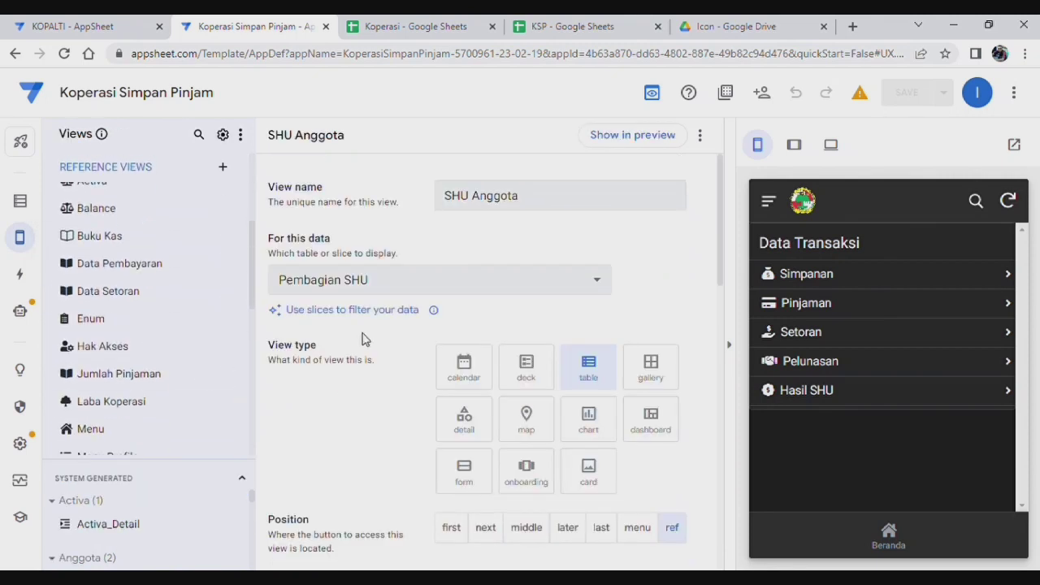
{"action": "scroll", "coordinate": [361, 334], "scroll_direction": "down", "scroll_amount": 1}
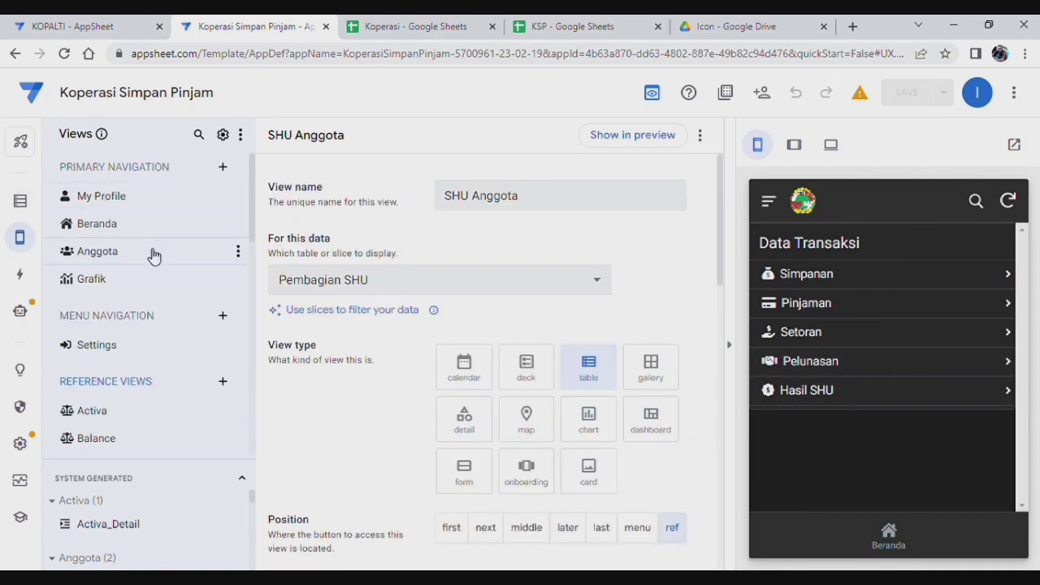
{"action": "left_click", "coordinate": [224, 168]}
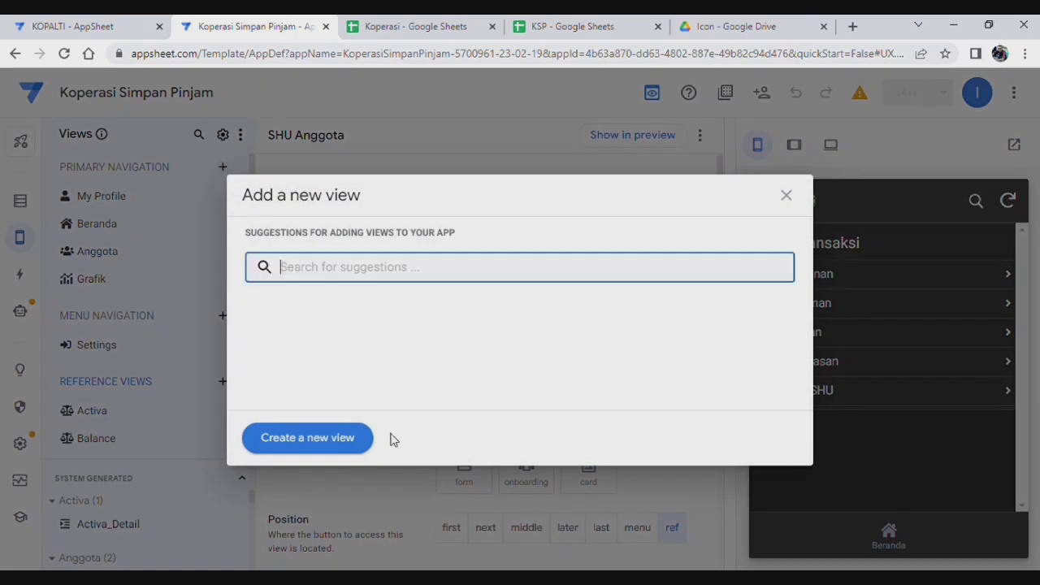
{"action": "left_click", "coordinate": [328, 447]}
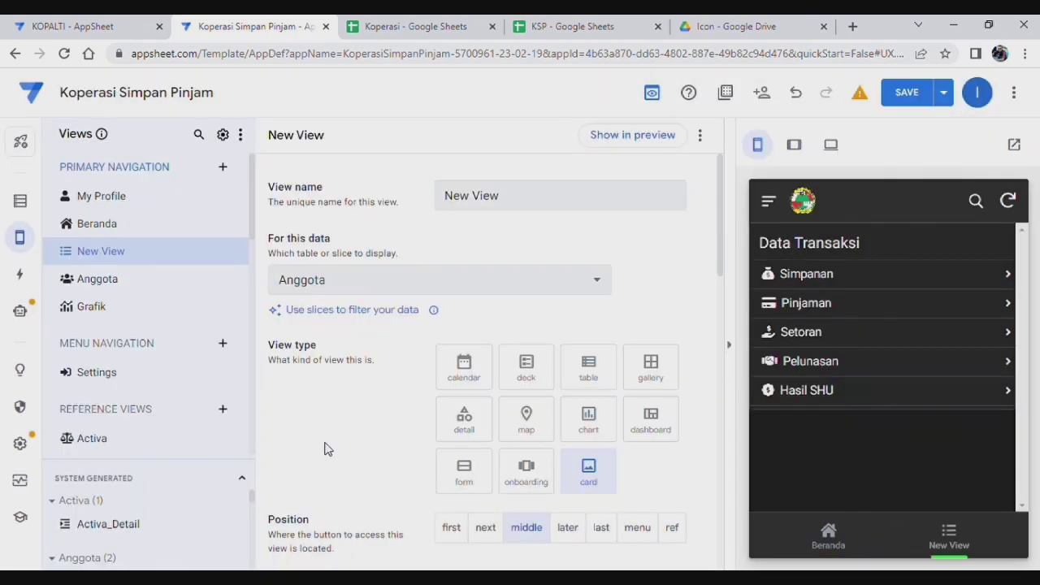
{"action": "left_click", "coordinate": [557, 204]}
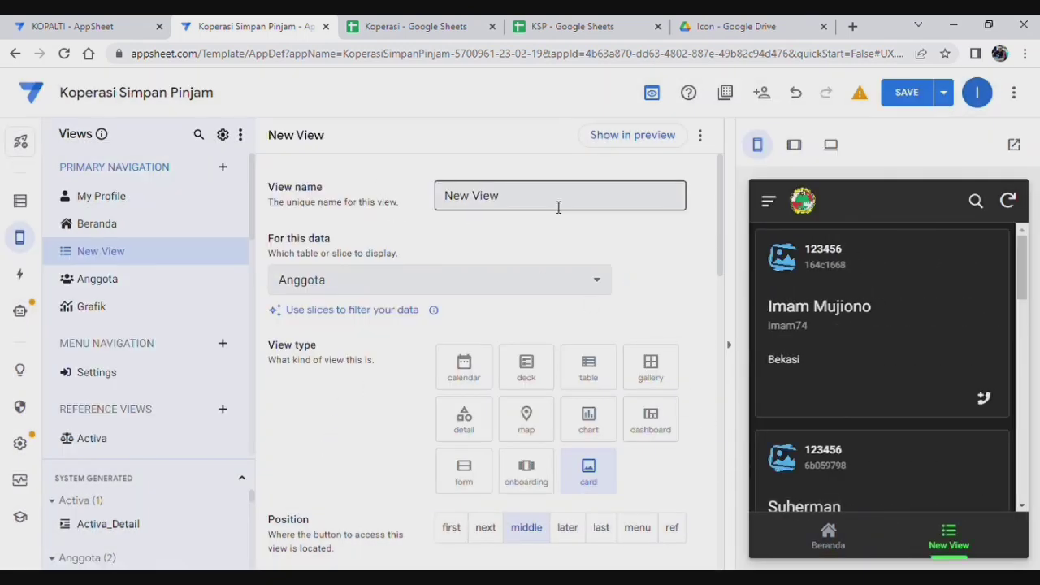
{"action": "key", "text": "ctrl+a"}
{"action": "type", "text": "Ha"}
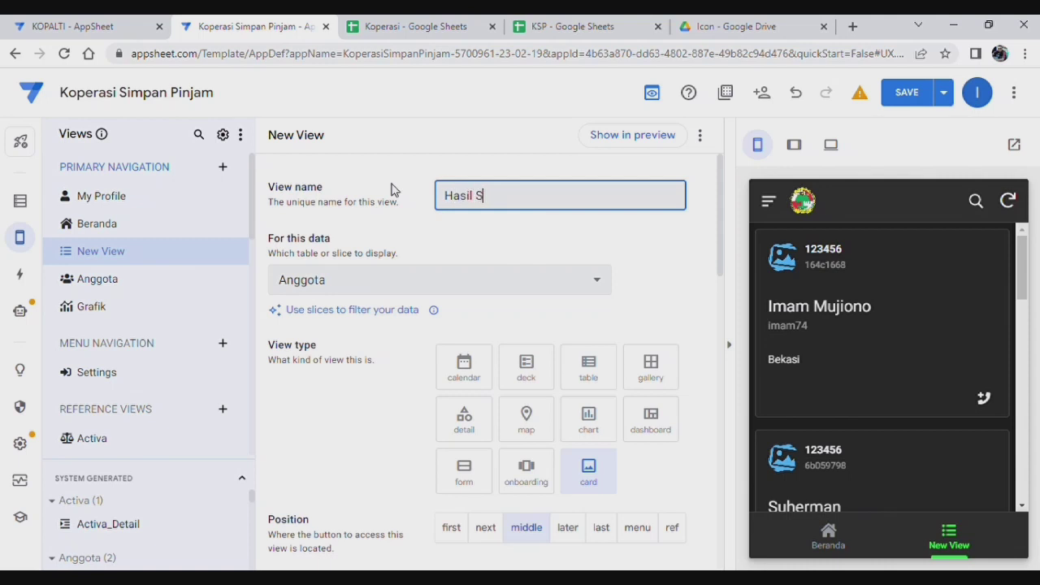
{"action": "left_click", "coordinate": [523, 283]}
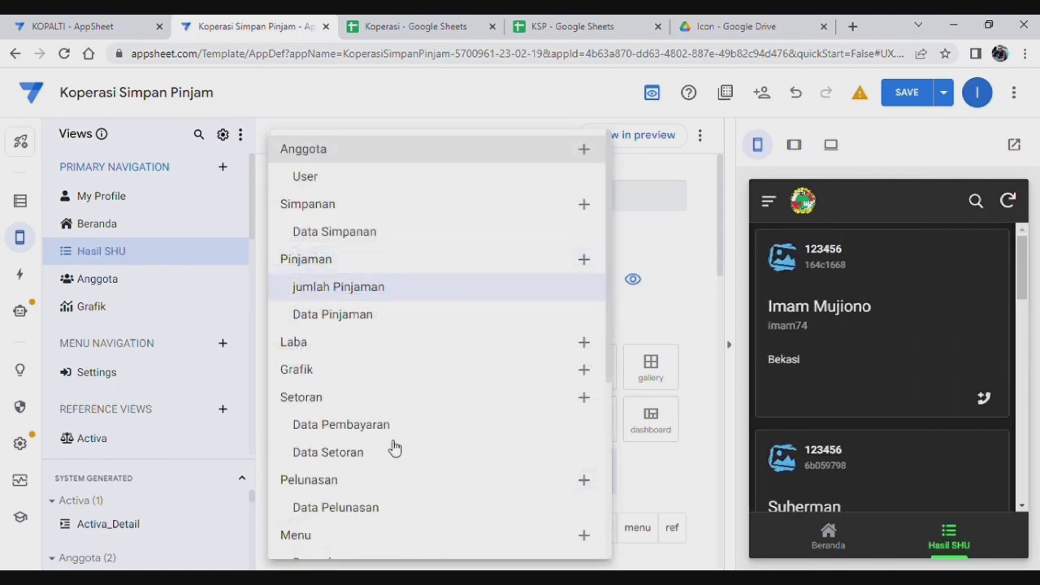
{"action": "scroll", "coordinate": [391, 480], "scroll_direction": "down", "scroll_amount": 4}
{"action": "left_click", "coordinate": [392, 544]}
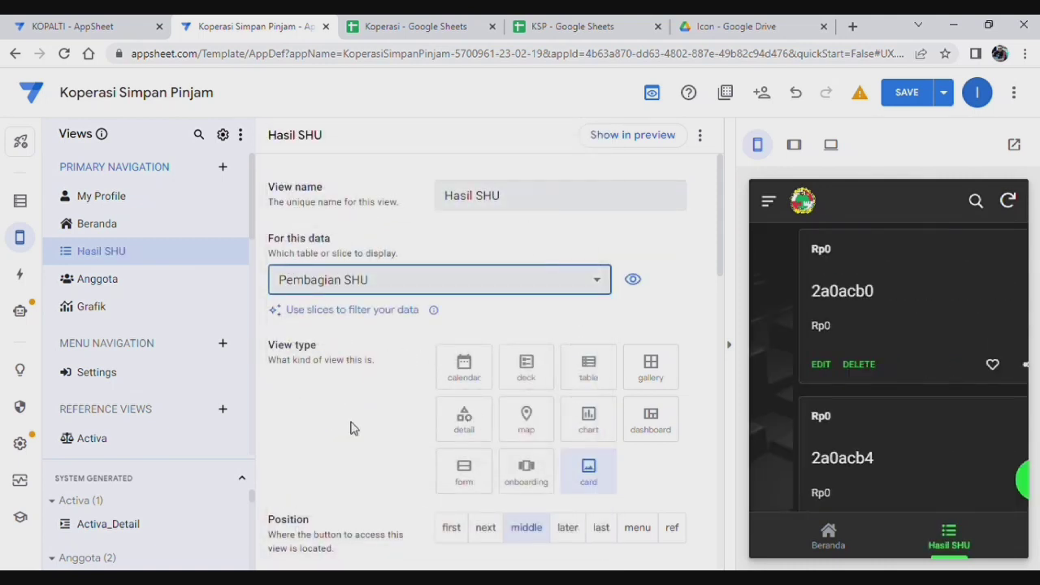
Step: Make it a detail view with no main image and a side-by-side layout
{"action": "left_click", "coordinate": [464, 419]}
{"action": "scroll", "coordinate": [529, 317], "scroll_direction": "down", "scroll_amount": 2}
{"action": "scroll", "coordinate": [536, 390], "scroll_direction": "down", "scroll_amount": 3}
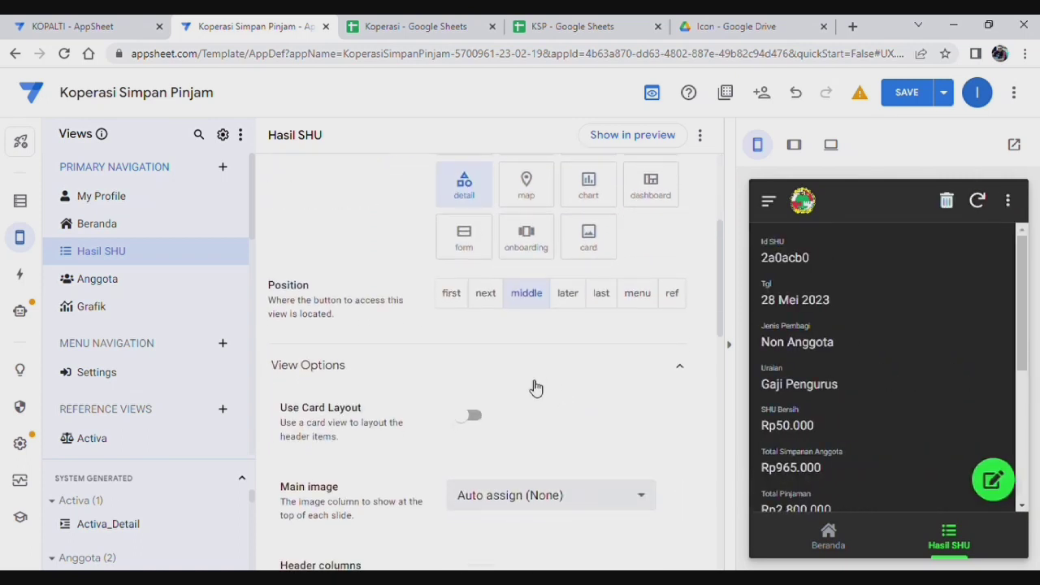
{"action": "left_click", "coordinate": [479, 346]}
{"action": "left_click", "coordinate": [471, 414]}
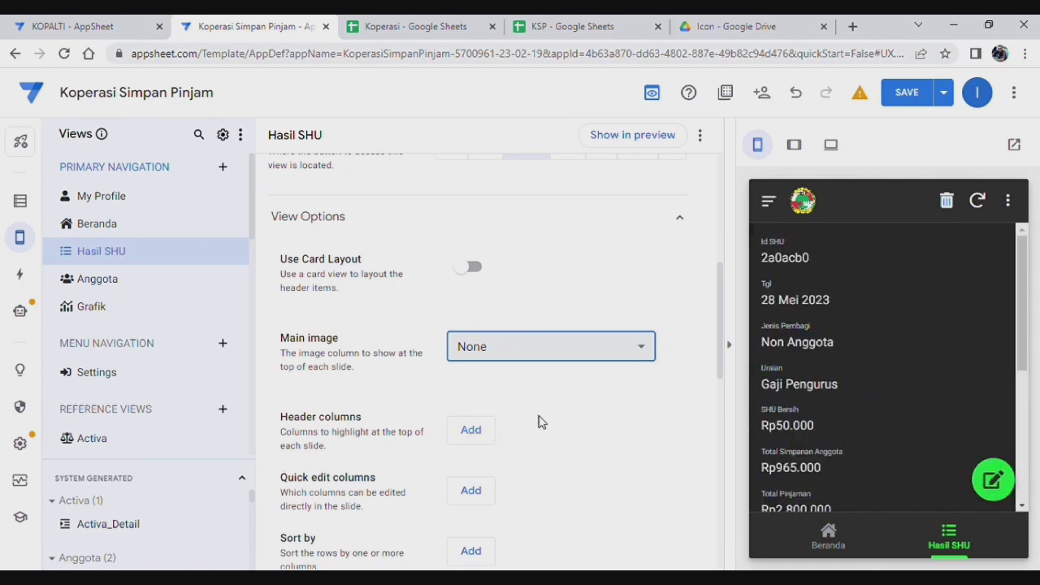
{"action": "scroll", "coordinate": [512, 407], "scroll_direction": "down", "scroll_amount": 2}
{"action": "scroll", "coordinate": [488, 368], "scroll_direction": "down", "scroll_amount": 1}
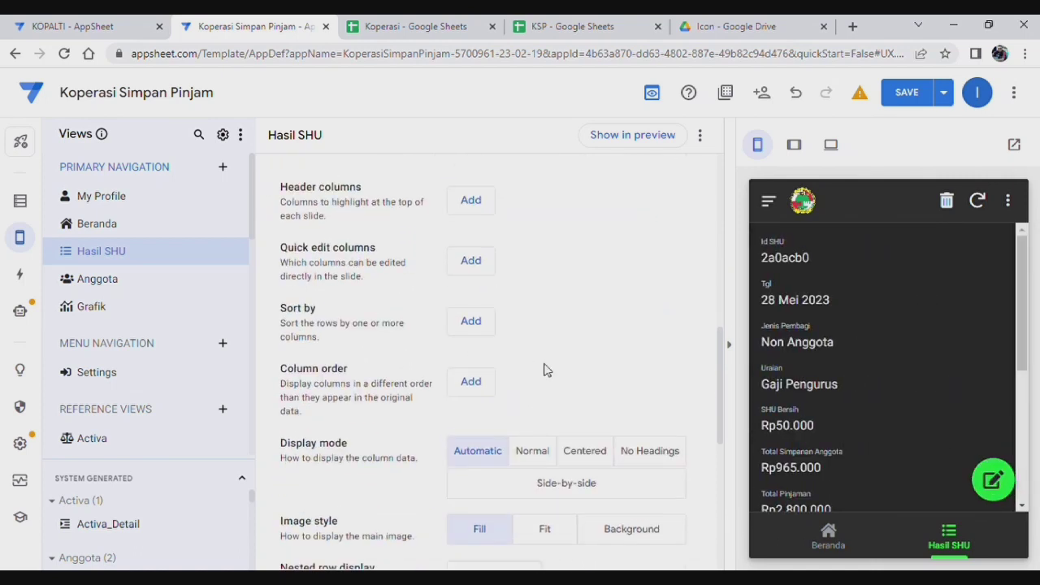
{"action": "left_click", "coordinate": [472, 382]}
{"action": "scroll", "coordinate": [566, 367], "scroll_direction": "down", "scroll_amount": 3}
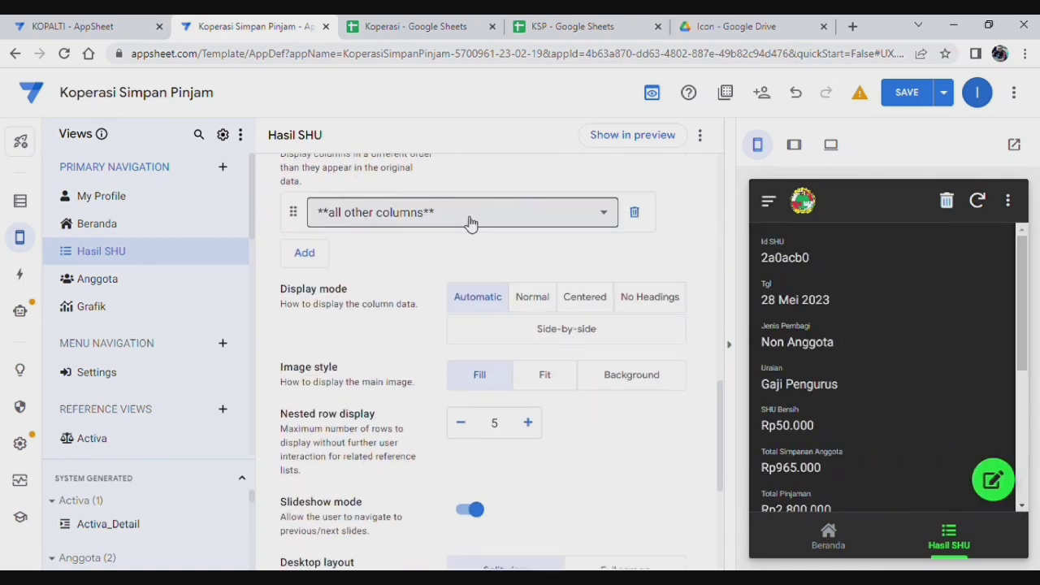
{"action": "left_click", "coordinate": [557, 329]}
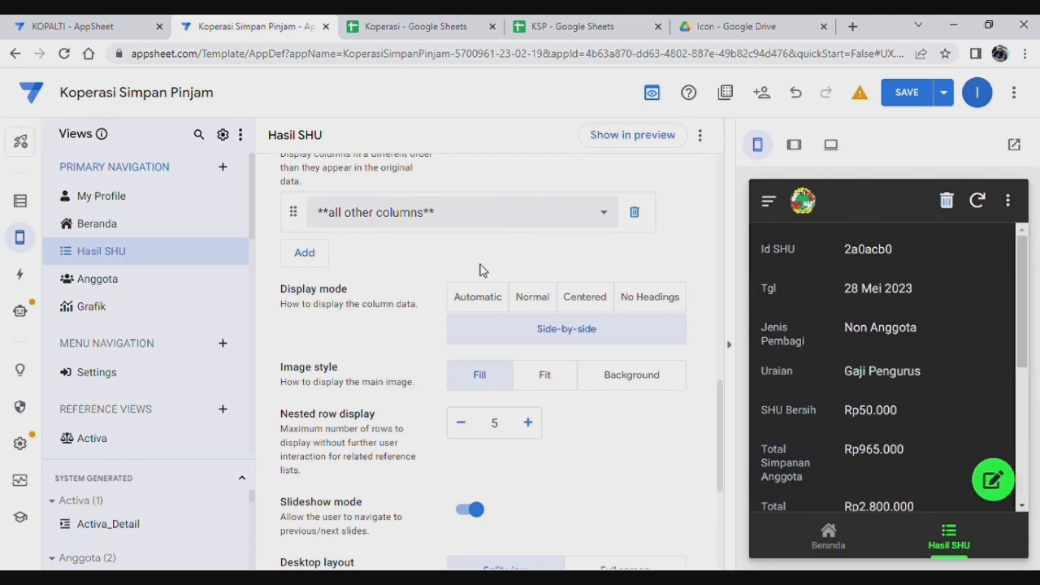
Step: Set column order to SHU dari Simpanan, SHU dari Pinjaman, Jml SHU Diterima
{"action": "left_click", "coordinate": [517, 214]}
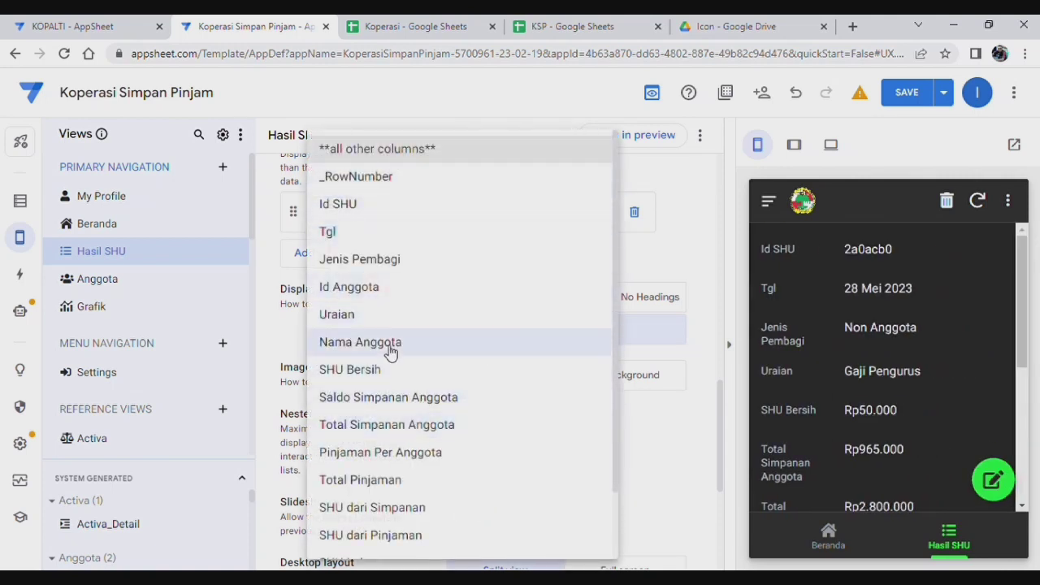
{"action": "scroll", "coordinate": [406, 455], "scroll_direction": "down", "scroll_amount": 1}
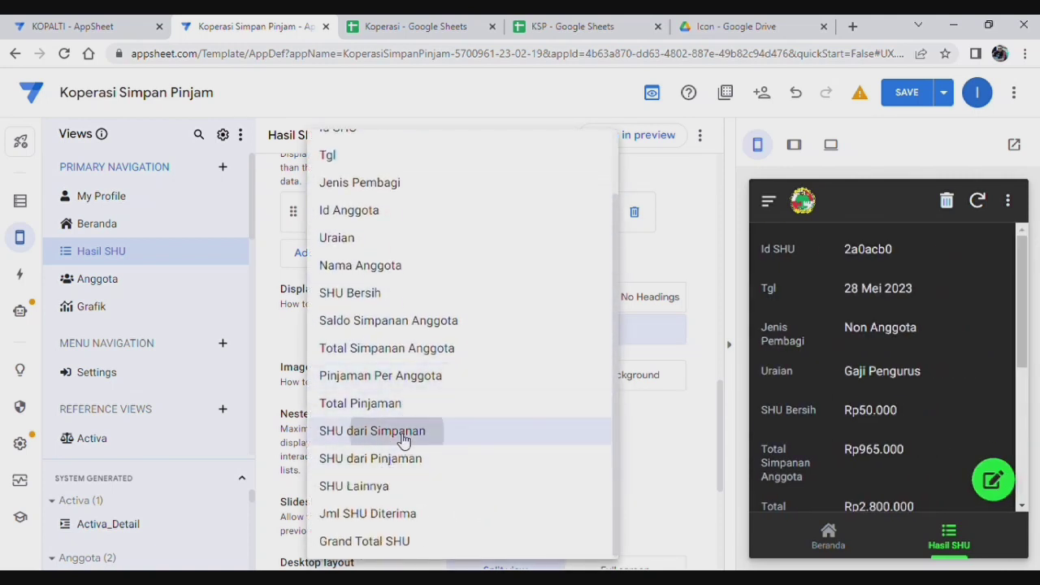
{"action": "left_click", "coordinate": [403, 432]}
{"action": "left_click", "coordinate": [473, 216]}
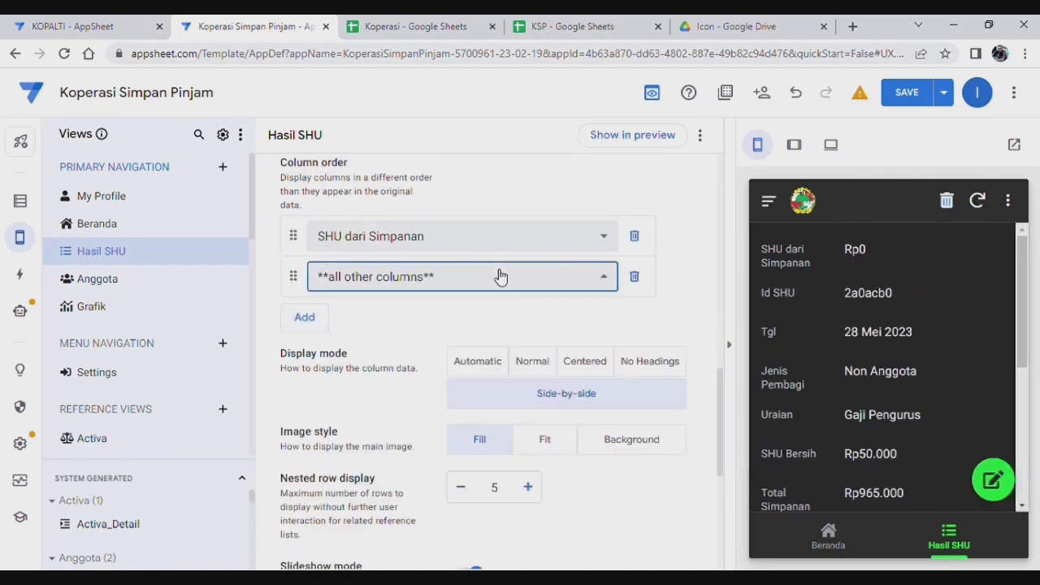
{"action": "left_click", "coordinate": [497, 276]}
{"action": "left_click", "coordinate": [383, 507]}
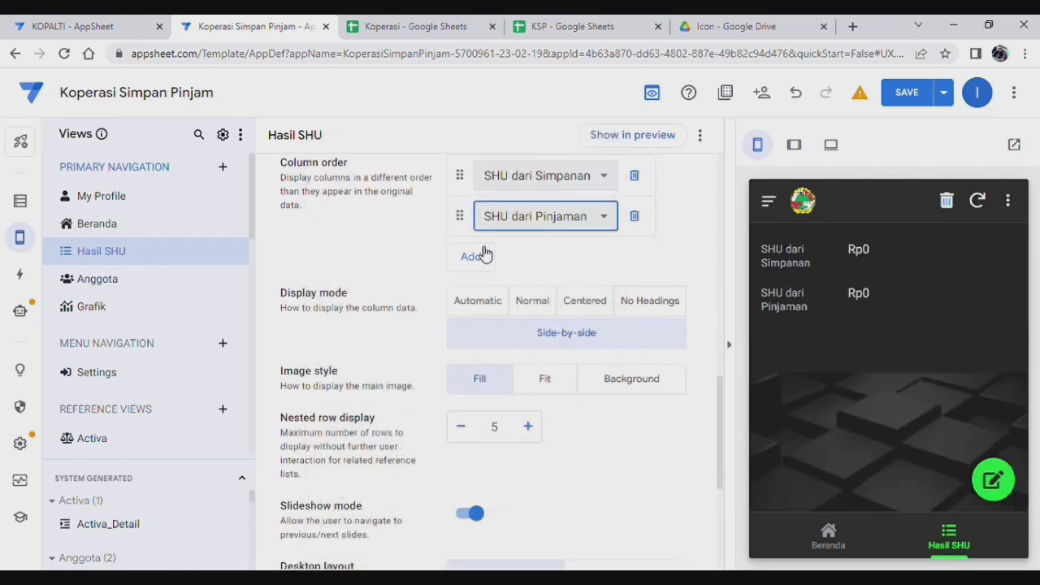
{"action": "left_click", "coordinate": [476, 255]}
{"action": "left_click", "coordinate": [476, 325]}
{"action": "scroll", "coordinate": [439, 382], "scroll_direction": "down", "scroll_amount": 1}
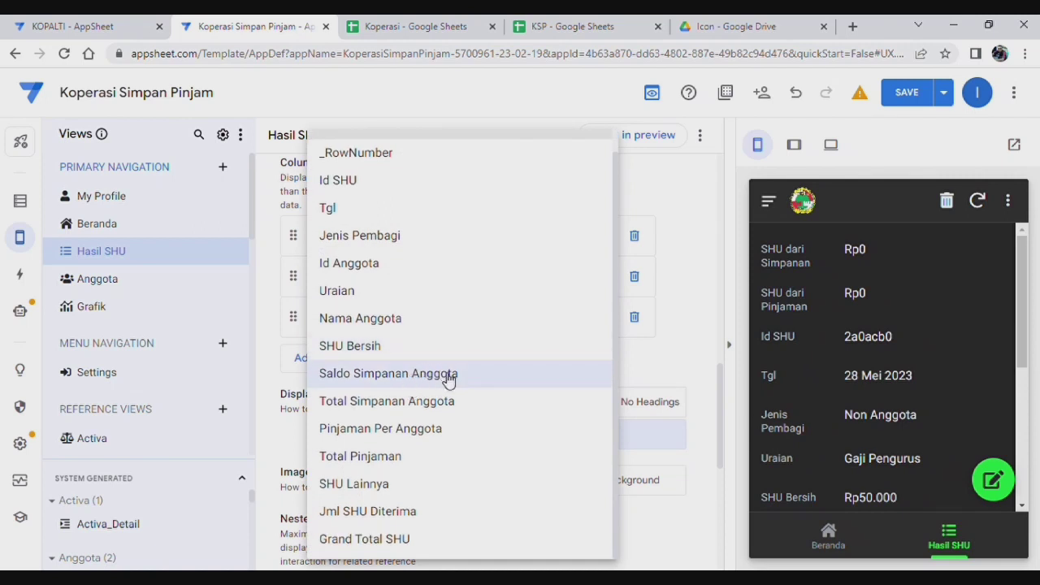
{"action": "left_click", "coordinate": [395, 511]}
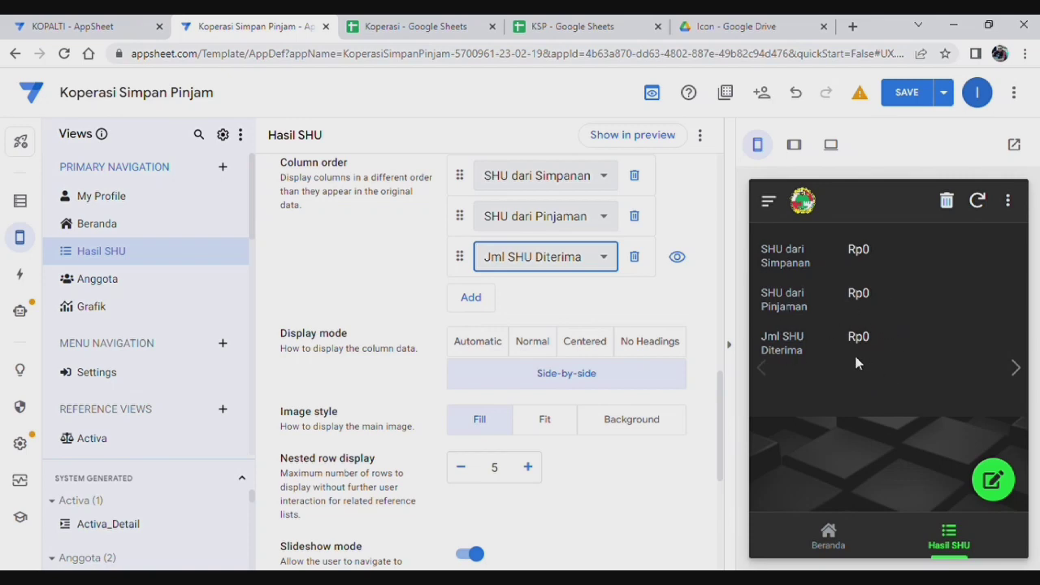
{"action": "scroll", "coordinate": [476, 418], "scroll_direction": "up", "scroll_amount": 10}
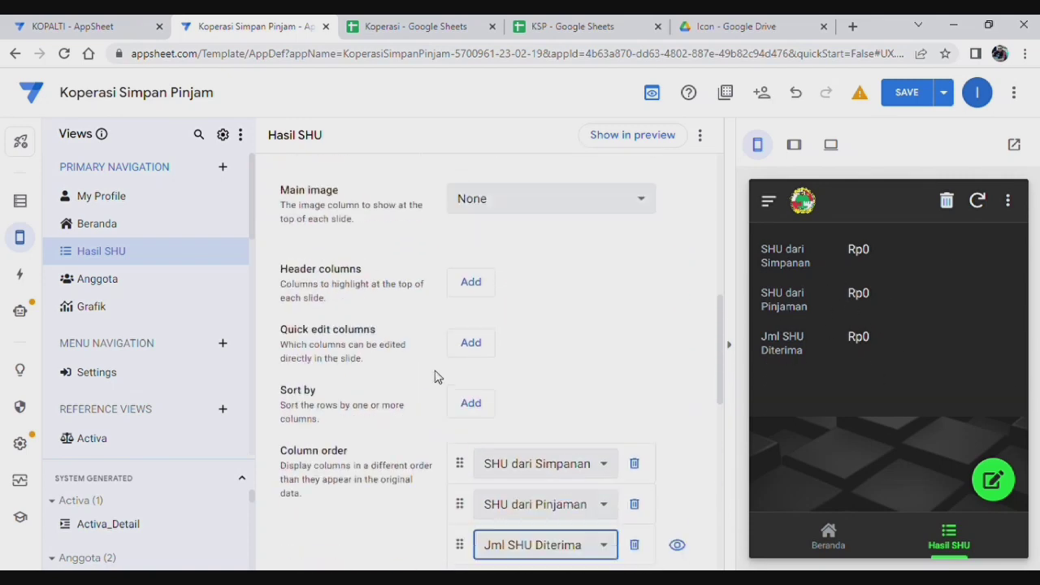
{"action": "scroll", "coordinate": [399, 353], "scroll_direction": "up", "scroll_amount": 3}
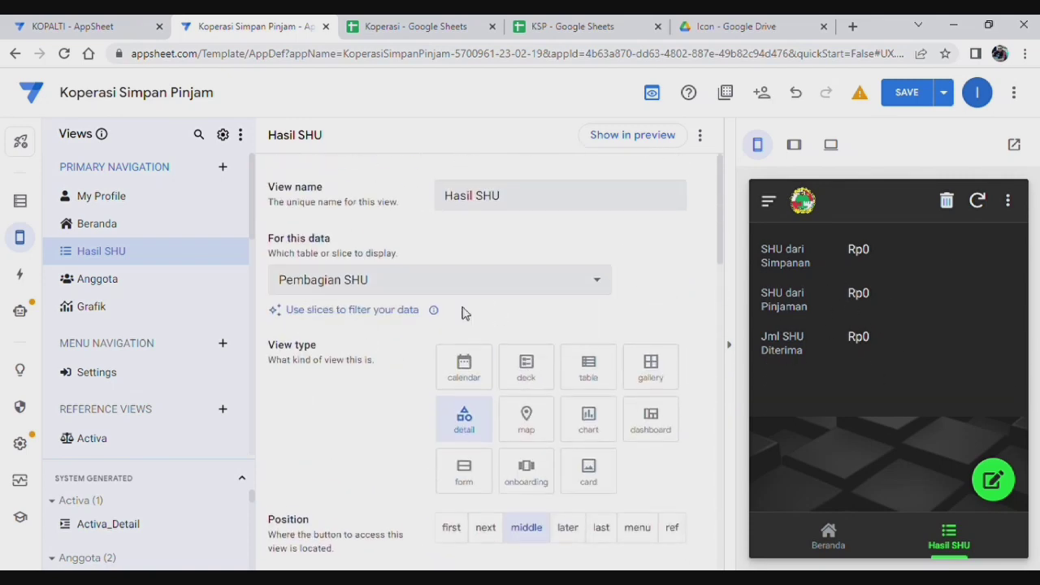
Step: Create a new slice on Pembagian SHU named Hasil SHU Anggota
{"action": "left_click", "coordinate": [358, 311]}
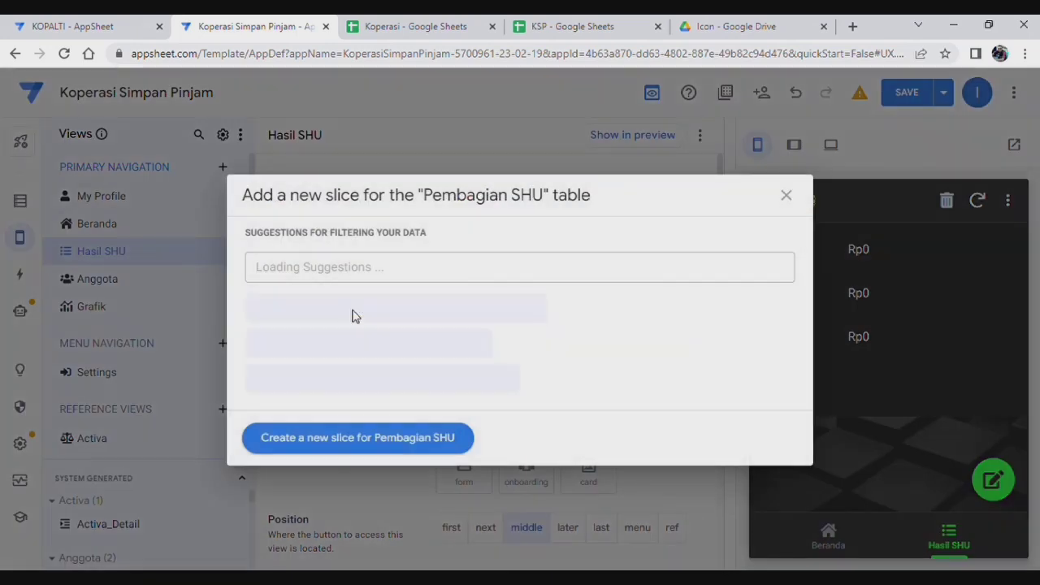
{"action": "left_click", "coordinate": [379, 443]}
{"action": "triple_click", "coordinate": [321, 199]}
{"action": "type", "text": "Hasil SHU Anggota"}
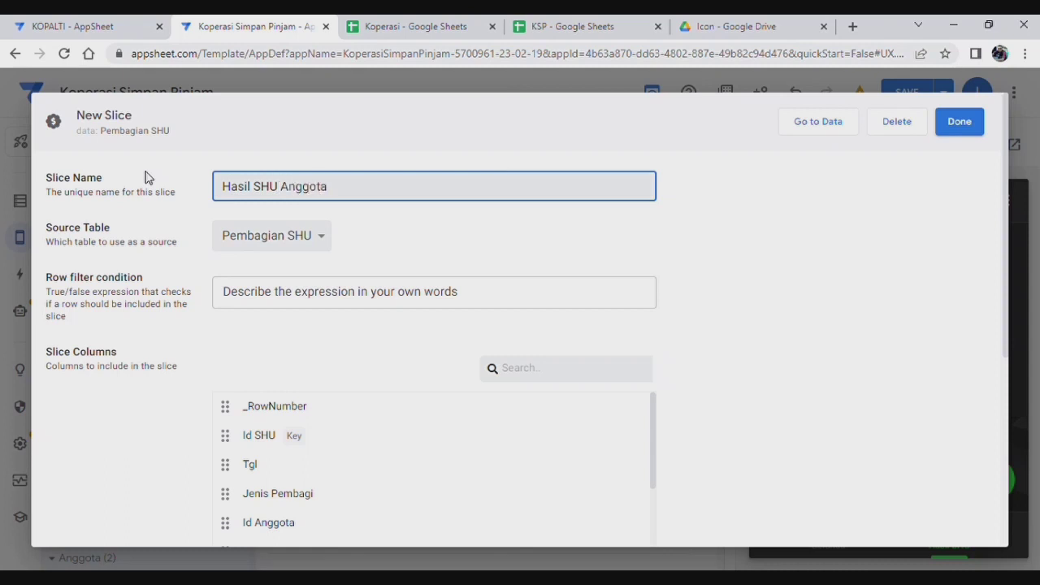
Step: Limit the slice's update mode to Updates only, with Adds and Deletes off
{"action": "scroll", "coordinate": [851, 319], "scroll_direction": "down", "scroll_amount": 4}
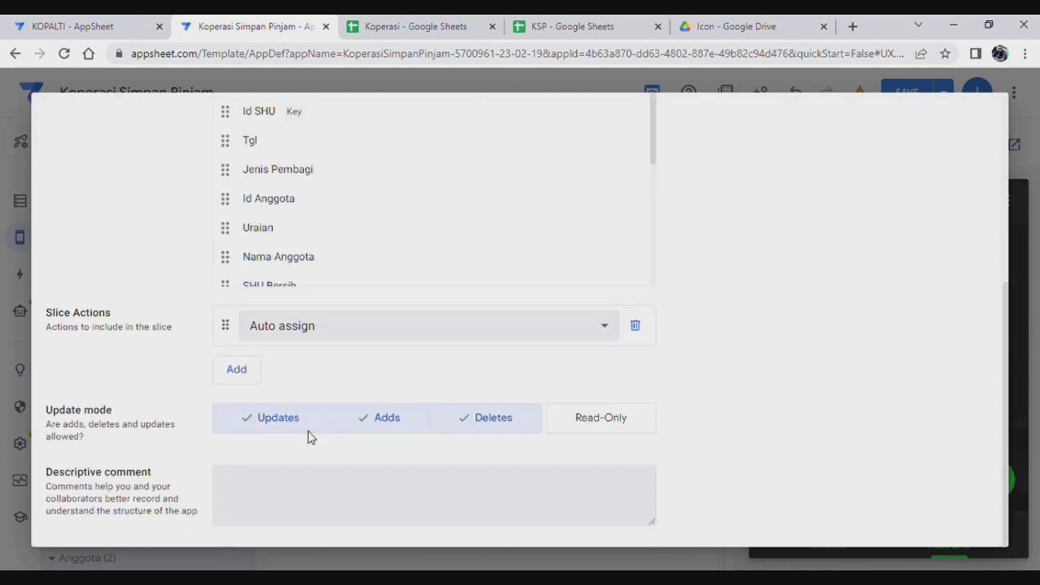
{"action": "left_click", "coordinate": [260, 423]}
{"action": "left_click", "coordinate": [374, 423]}
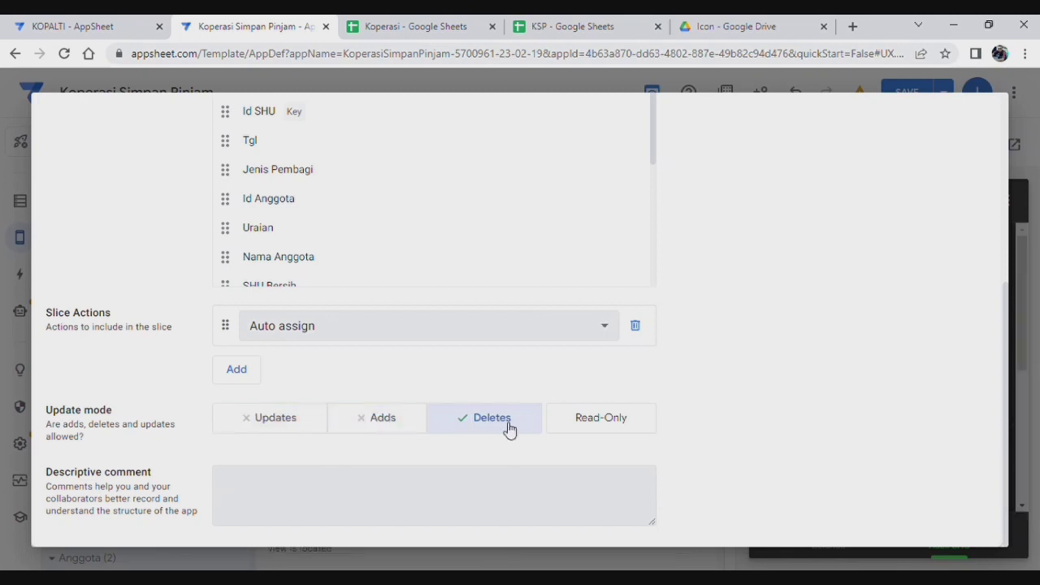
{"action": "left_click", "coordinate": [496, 421]}
{"action": "left_click", "coordinate": [301, 419]}
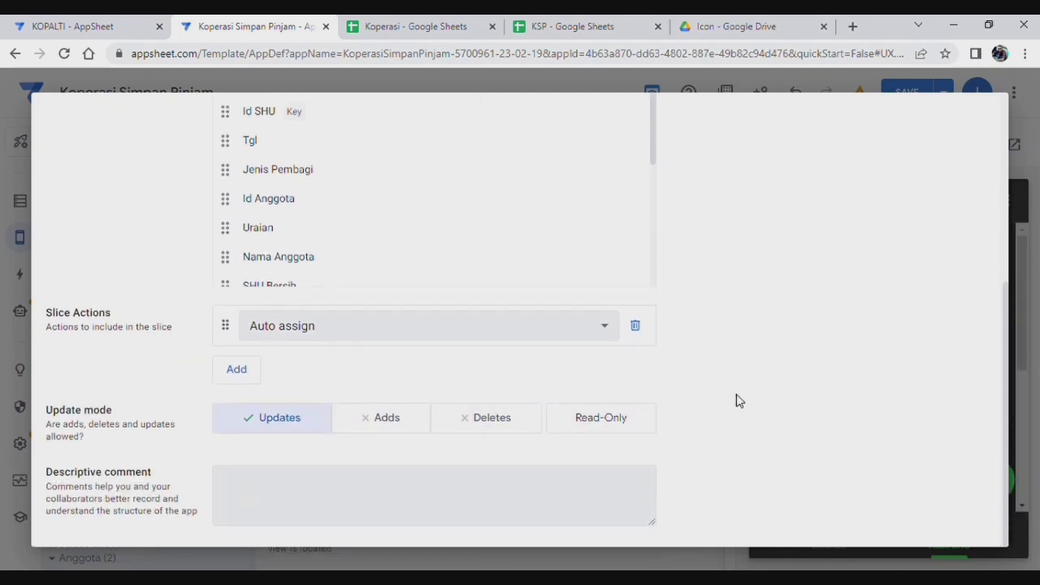
{"action": "scroll", "coordinate": [738, 399], "scroll_direction": "up", "scroll_amount": 5}
{"action": "left_click", "coordinate": [444, 306]}
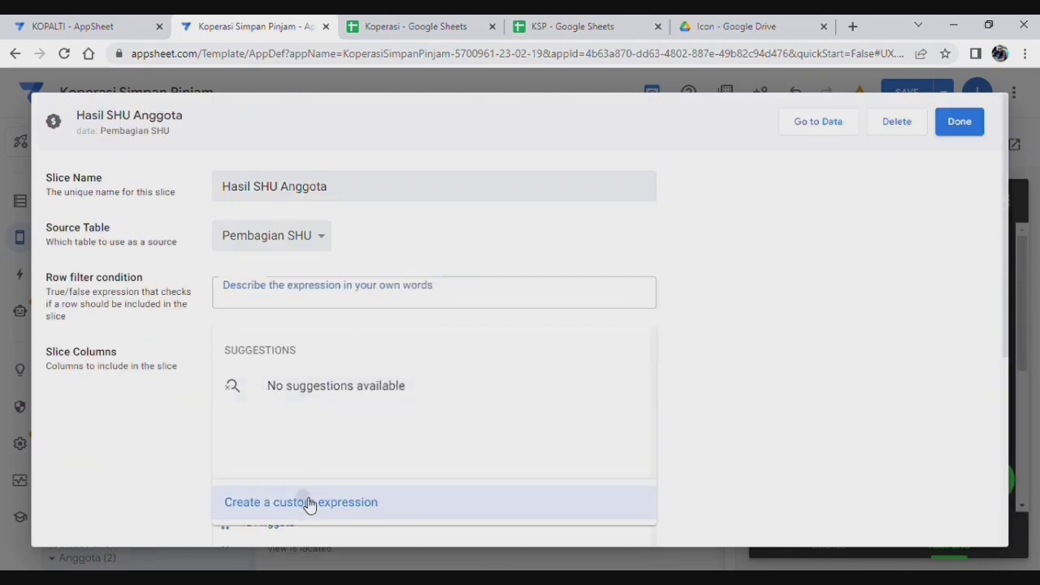
Step: Paste the if(...) row filter expression and change its lookup table from Setup to Pengaturan
{"action": "left_click", "coordinate": [307, 502]}
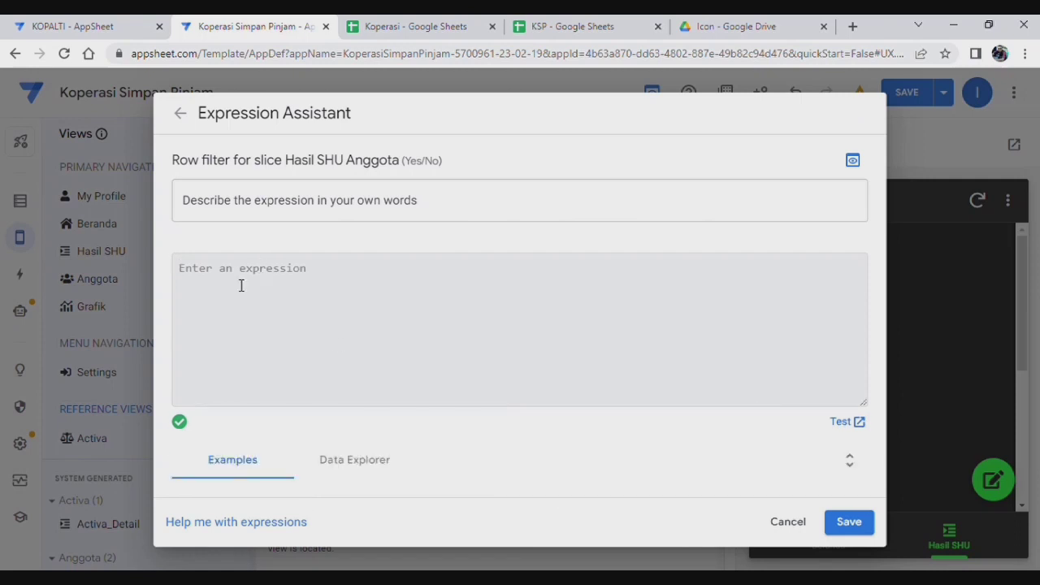
{"action": "type", "text": "if(    in(\"Pembagian SHU\",lookup(usersettings(Level),\"Setup\",\"Level\",\"Slice by User\")),true,    [Nama Anggota]=usersettings(Nama) )"}
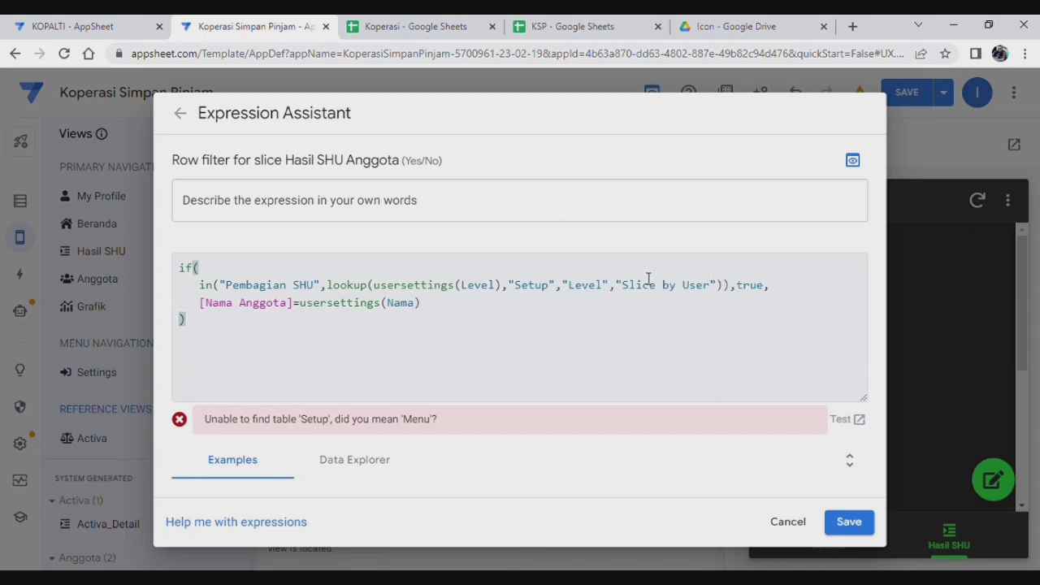
{"action": "left_click", "coordinate": [554, 287]}
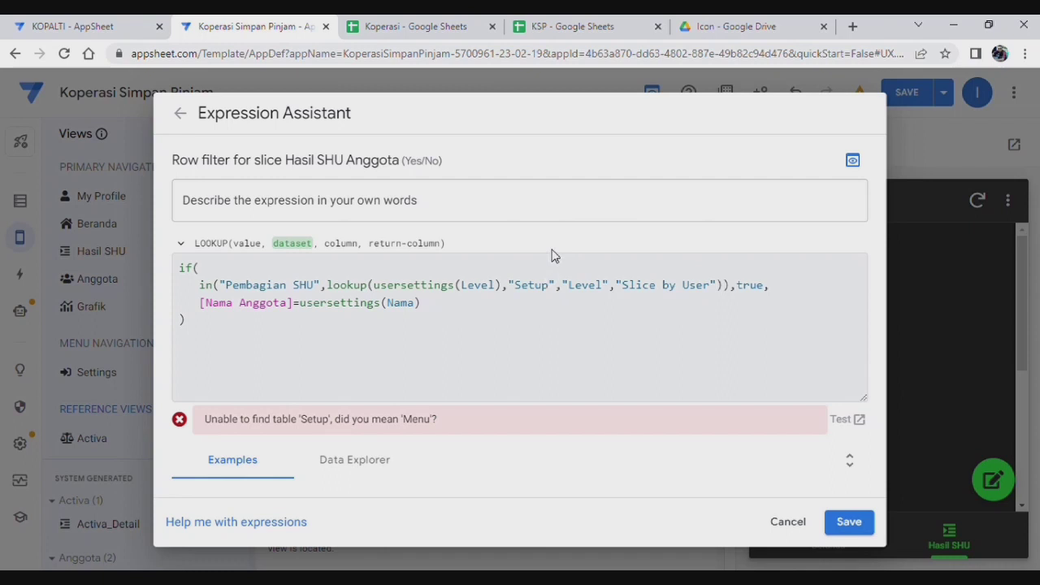
{"action": "key", "text": "BackSpace"}
{"action": "key", "text": "BackSpace"}
{"action": "key", "text": "BackSpace"}
{"action": "key", "text": "BackSpace"}
{"action": "key", "text": "BackSpace"}
{"action": "type", "text": "P"}
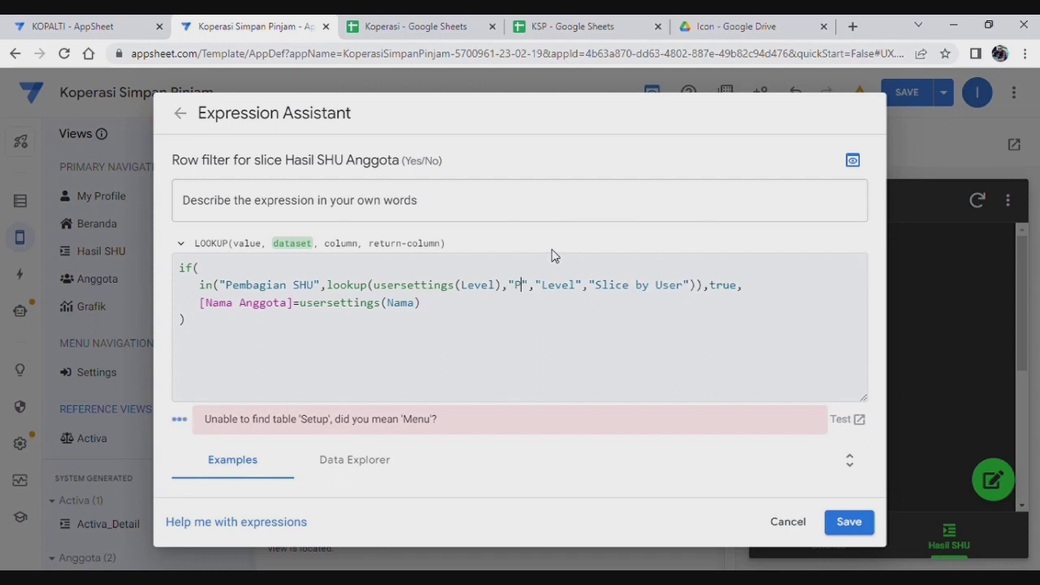
{"action": "type", "text": "engatura"}
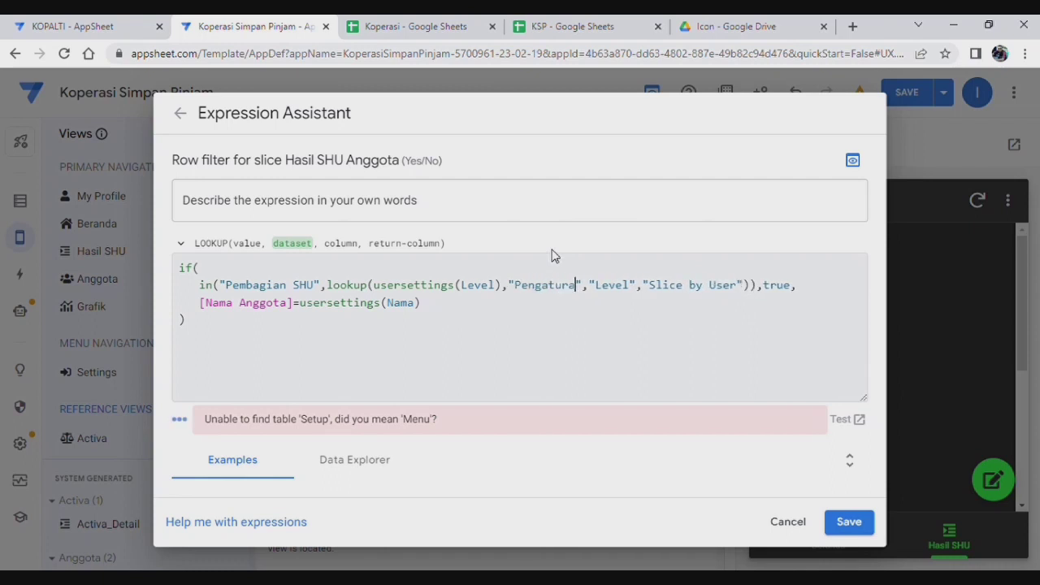
{"action": "type", "text": "n"}
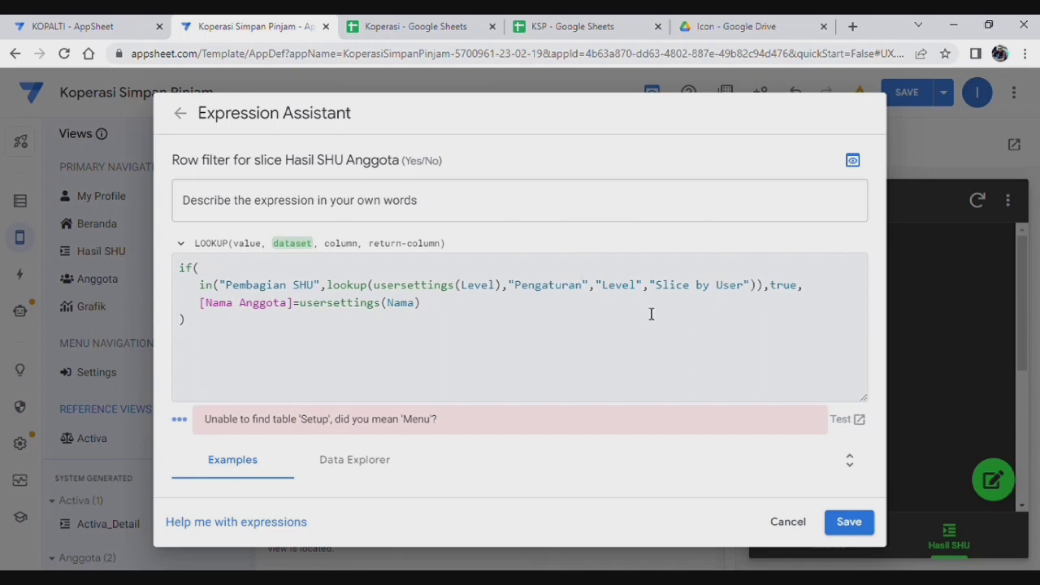
Step: Check the Pengaturan sheet's columns in the Koperasi spreadsheet
{"action": "left_click", "coordinate": [439, 27]}
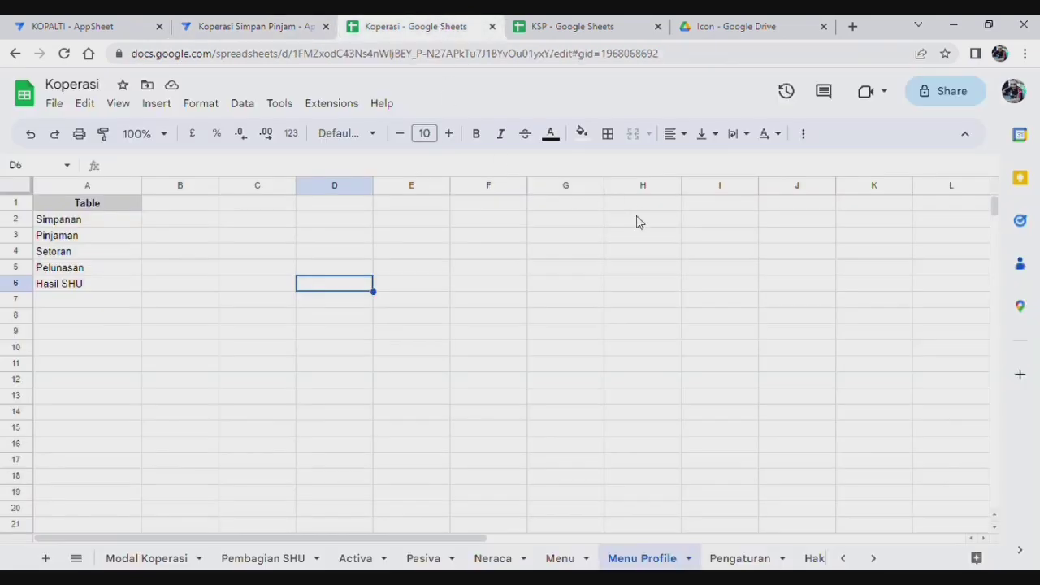
{"action": "left_click", "coordinate": [741, 561]}
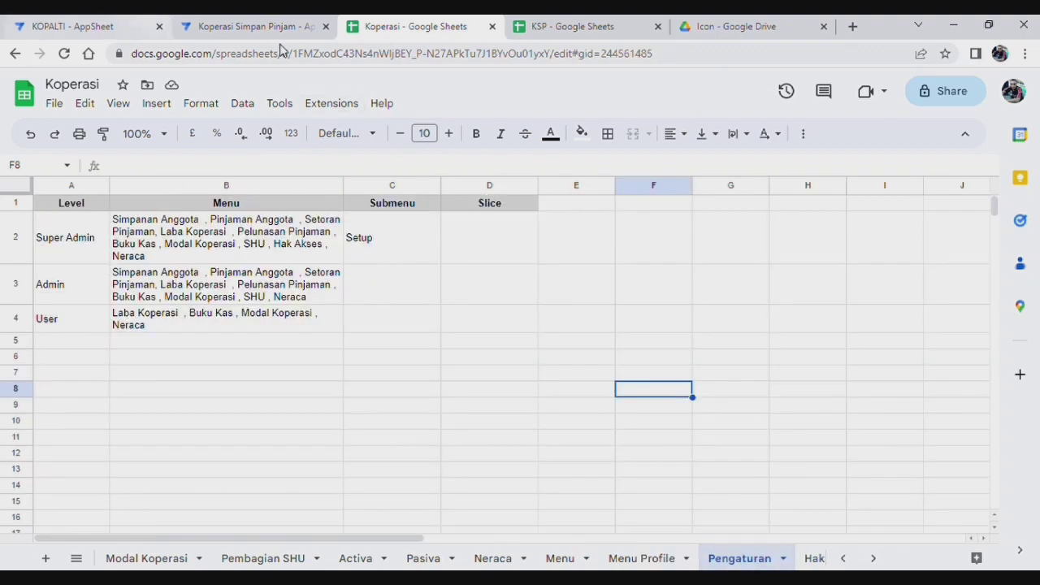
{"action": "left_click", "coordinate": [257, 27]}
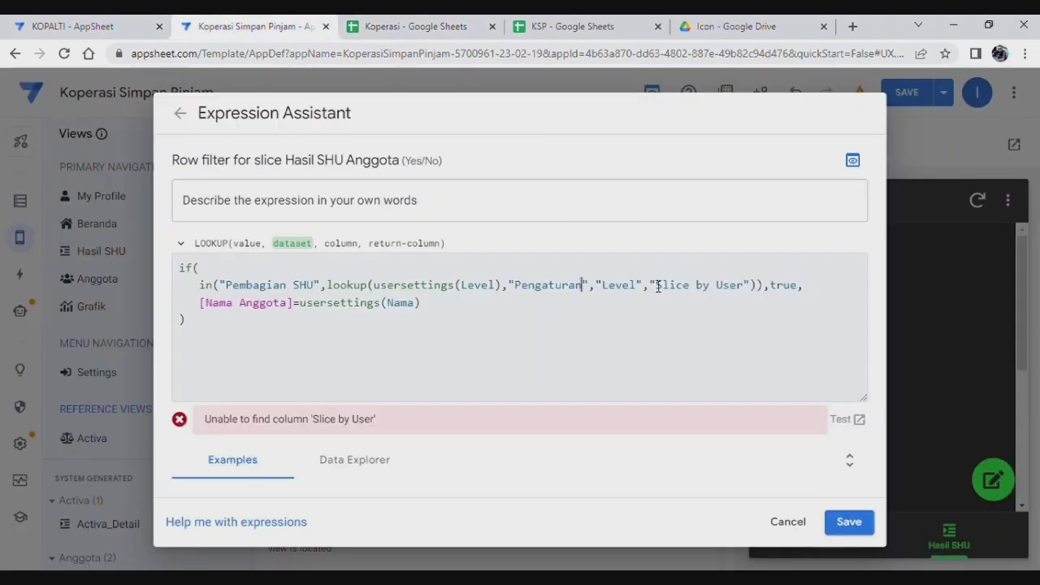
Step: Change the lookup's return column from 'Slice by User' to 'Slice' and save the row filter
{"action": "left_click", "coordinate": [749, 291]}
{"action": "key", "text": "BackSpace"}
{"action": "key", "text": "BackSpace"}
{"action": "key", "text": "BackSpace"}
{"action": "key", "text": "BackSpace"}
{"action": "key", "text": "BackSpace"}
{"action": "key", "text": "BackSpace"}
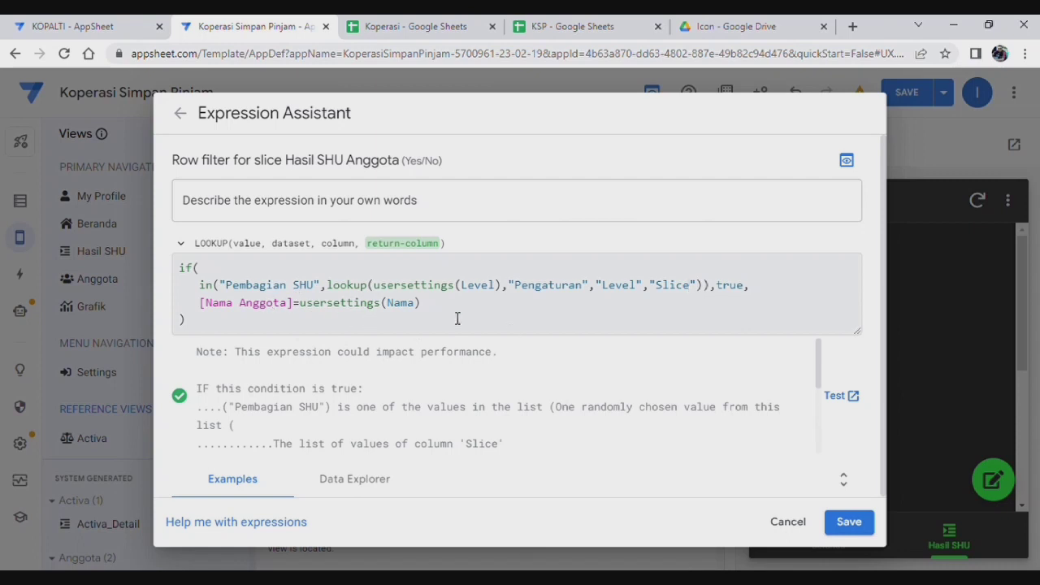
{"action": "left_click", "coordinate": [850, 523]}
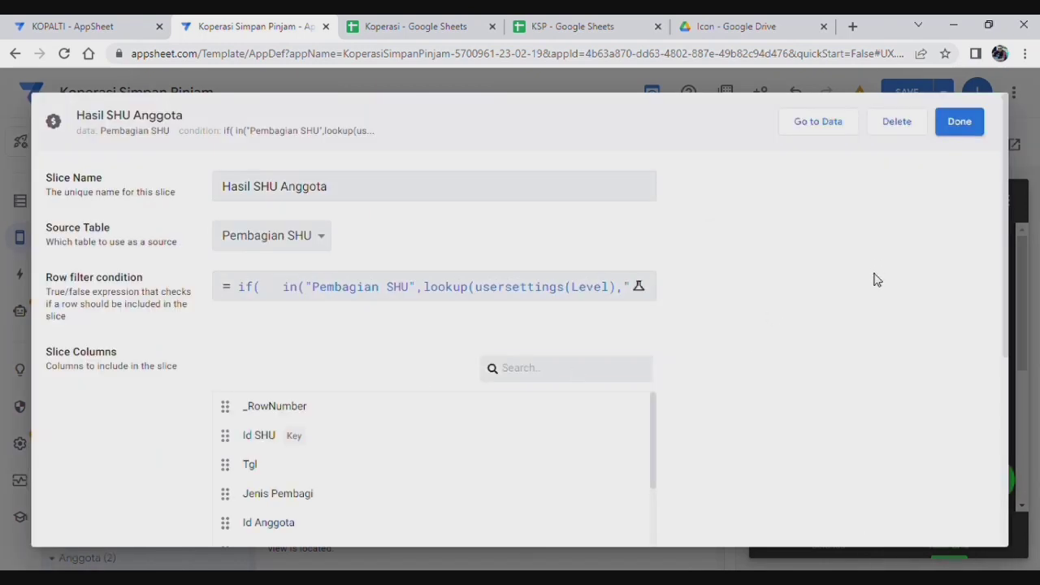
Step: Close the Hasil SHU Anggota slice with Done, then save the app
{"action": "scroll", "coordinate": [878, 277], "scroll_direction": "down", "scroll_amount": 4}
{"action": "scroll", "coordinate": [884, 268], "scroll_direction": "up", "scroll_amount": 4}
{"action": "left_click", "coordinate": [958, 121]}
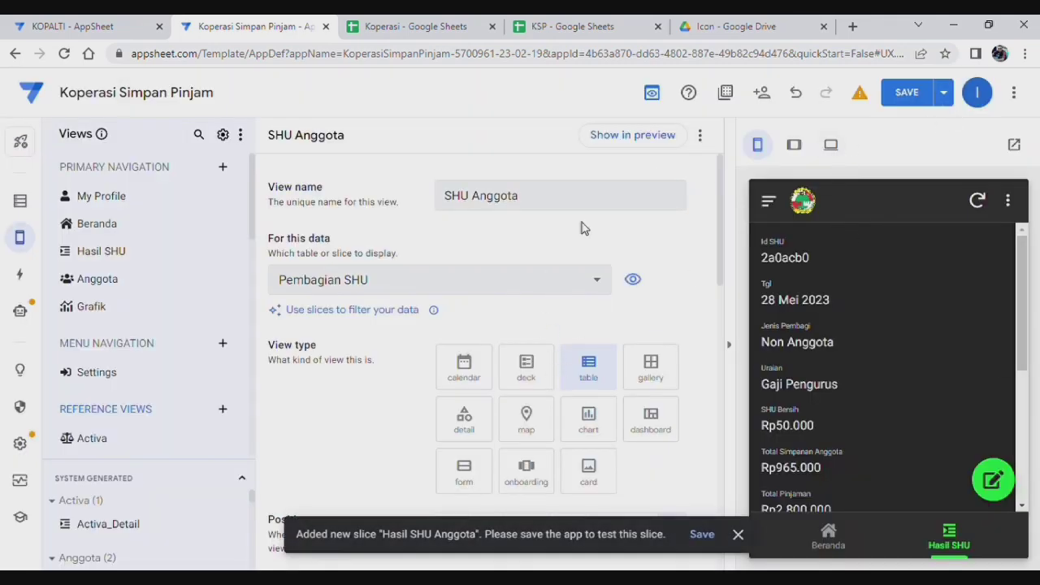
{"action": "scroll", "coordinate": [569, 244], "scroll_direction": "down", "scroll_amount": 1}
{"action": "scroll", "coordinate": [569, 250], "scroll_direction": "down", "scroll_amount": 3}
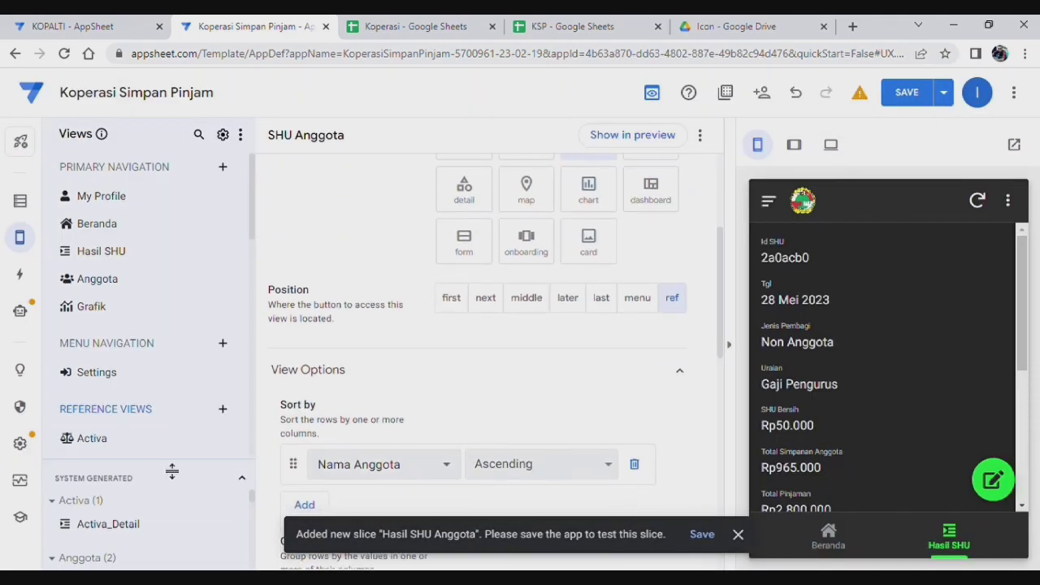
{"action": "left_click_drag", "start_coordinate": [172, 472], "coordinate": [177, 417]}
{"action": "scroll", "coordinate": [144, 527], "scroll_direction": "down", "scroll_amount": 5}
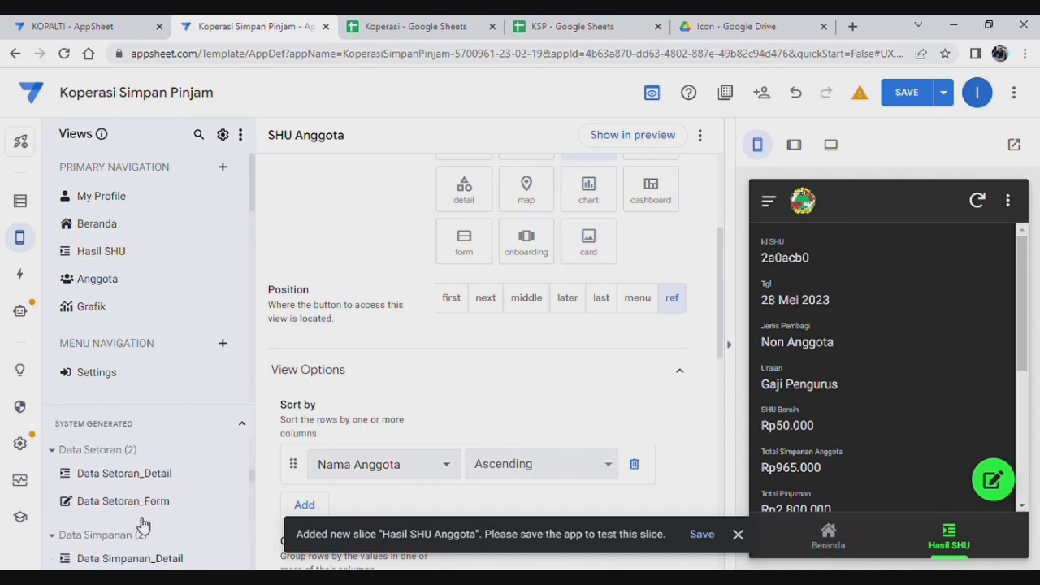
{"action": "scroll", "coordinate": [142, 525], "scroll_direction": "down", "scroll_amount": 8}
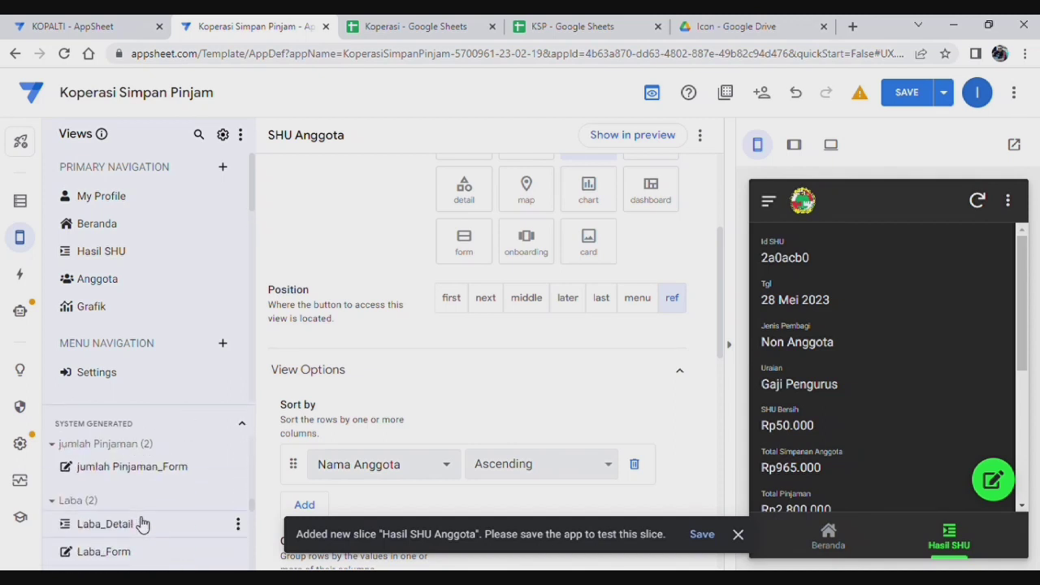
{"action": "scroll", "coordinate": [142, 525], "scroll_direction": "down", "scroll_amount": 5}
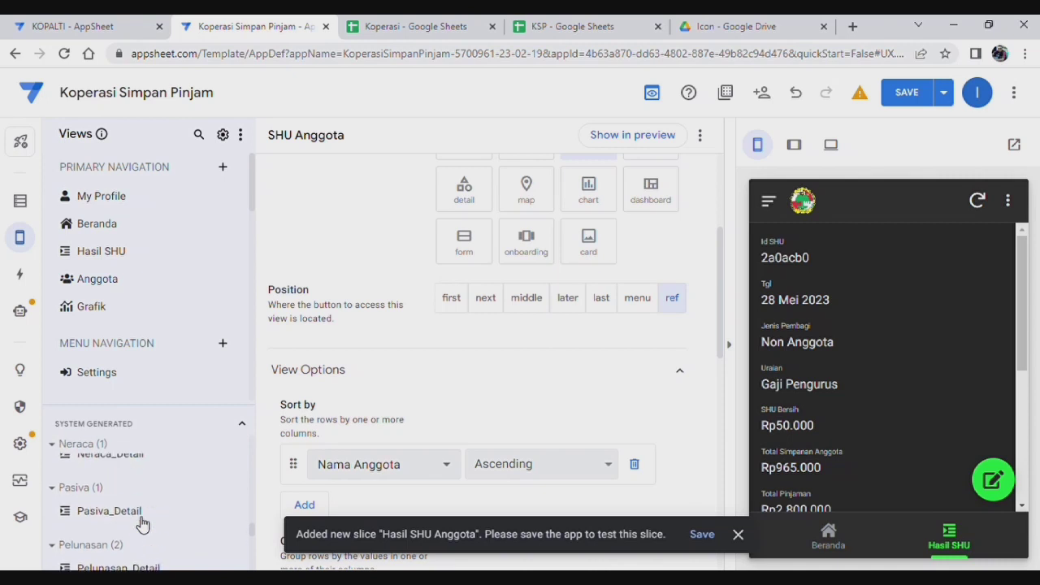
{"action": "scroll", "coordinate": [142, 525], "scroll_direction": "up", "scroll_amount": 5}
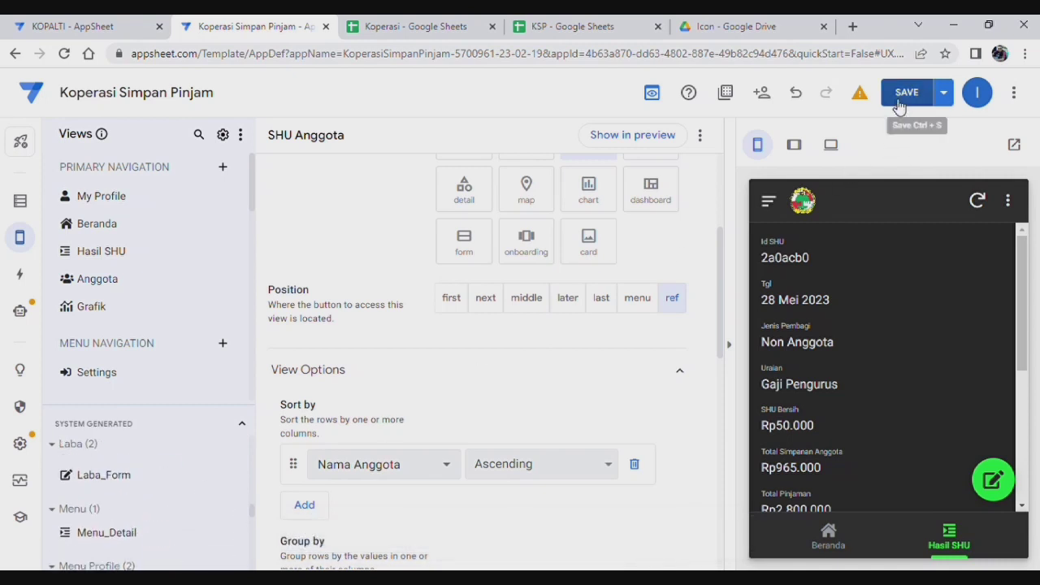
{"action": "left_click", "coordinate": [907, 92]}
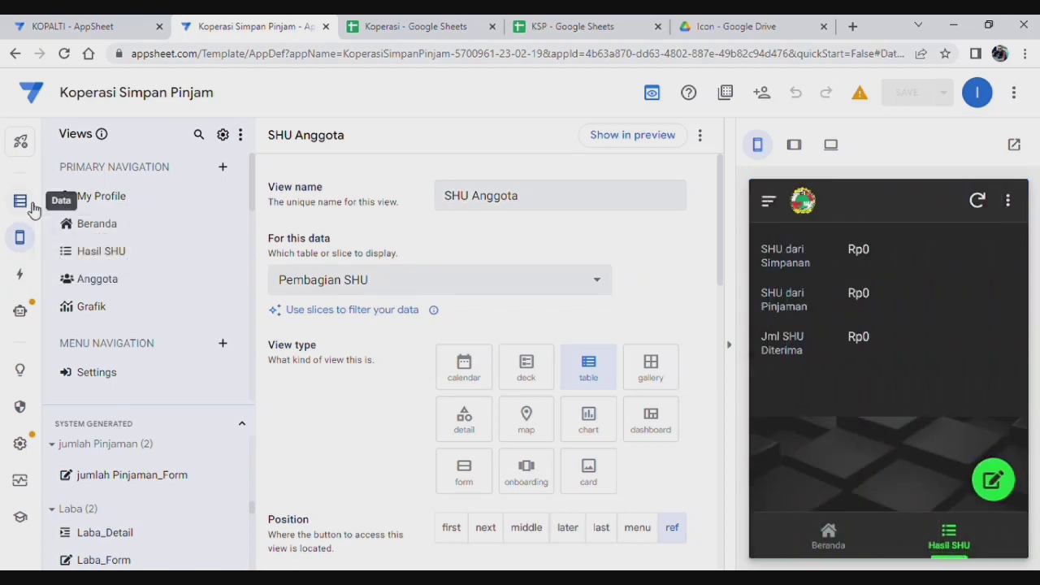
Step: Check the Pembagian SHU table in Data, then open the Hasil SHU view's settings
{"action": "left_click", "coordinate": [31, 208]}
{"action": "scroll", "coordinate": [130, 366], "scroll_direction": "down", "scroll_amount": 4}
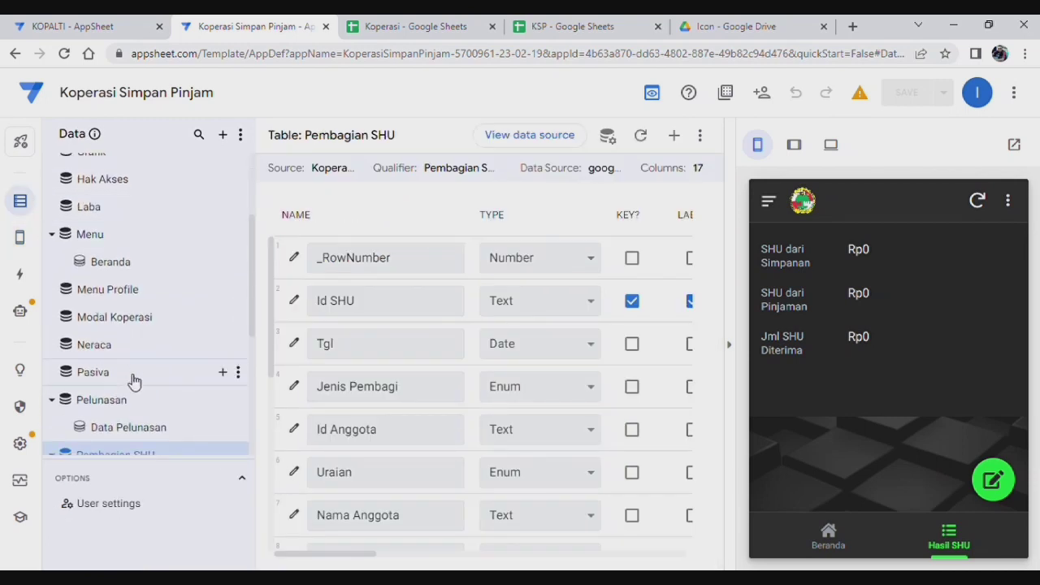
{"action": "scroll", "coordinate": [133, 344], "scroll_direction": "down", "scroll_amount": 1}
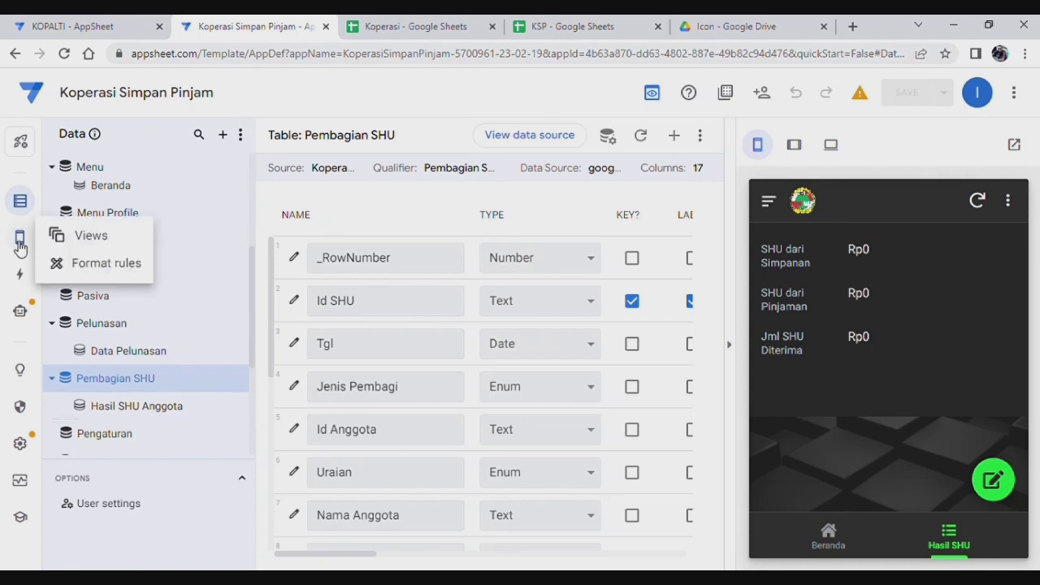
{"action": "left_click", "coordinate": [91, 235]}
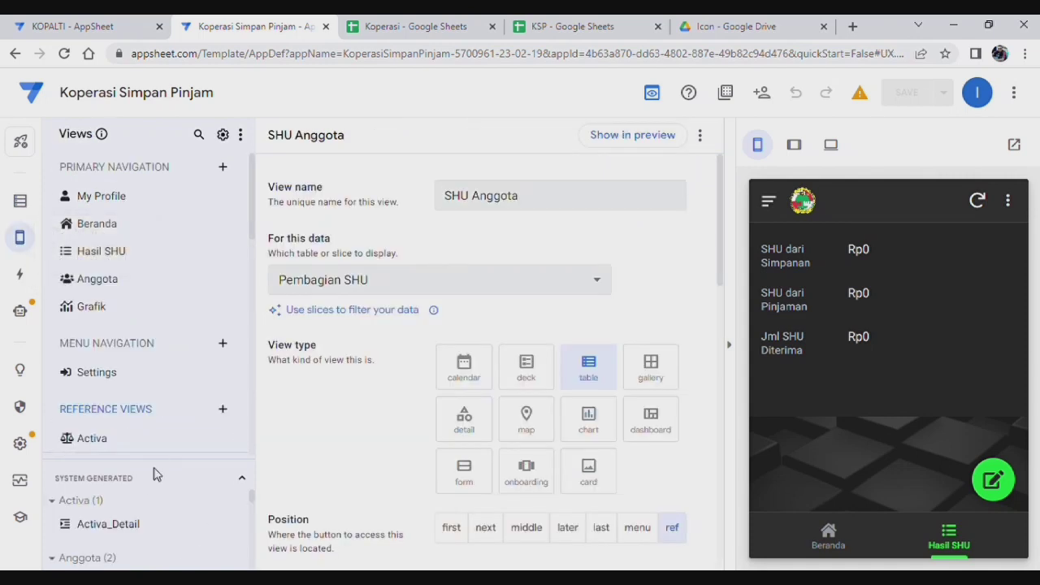
{"action": "scroll", "coordinate": [162, 486], "scroll_direction": "down", "scroll_amount": 8}
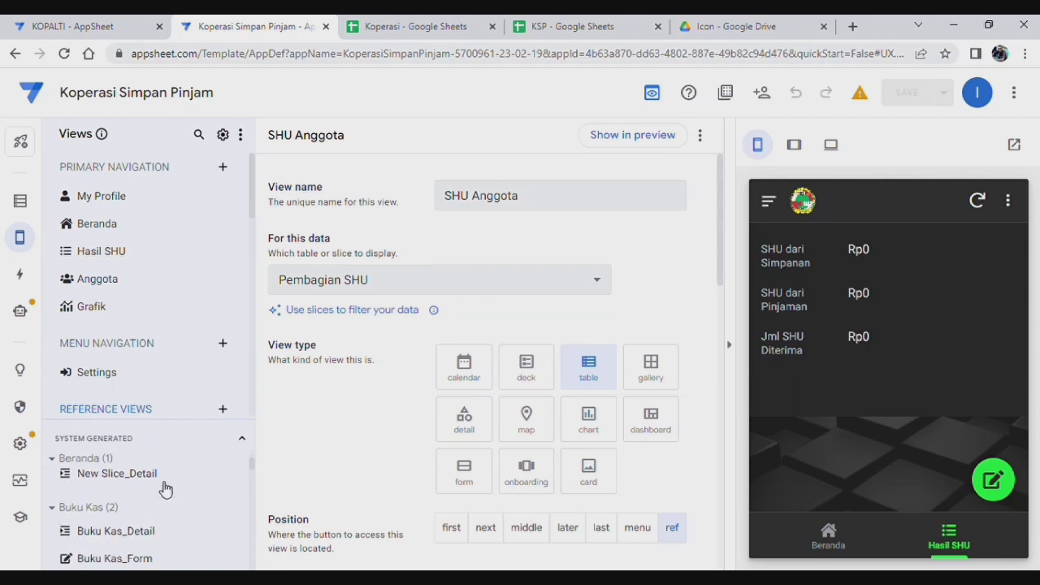
{"action": "scroll", "coordinate": [165, 493], "scroll_direction": "down", "scroll_amount": 5}
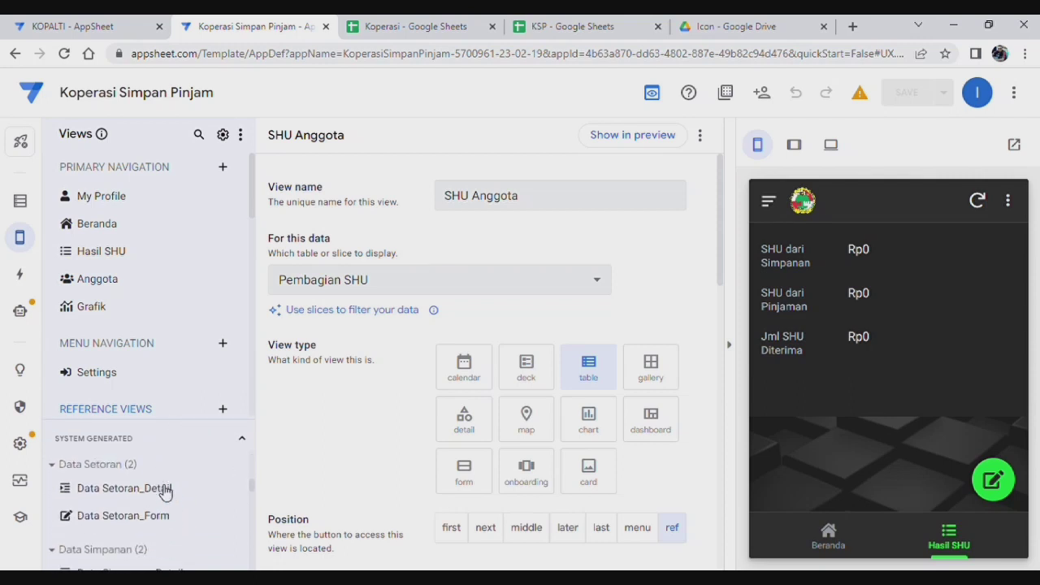
{"action": "scroll", "coordinate": [165, 492], "scroll_direction": "down", "scroll_amount": 3}
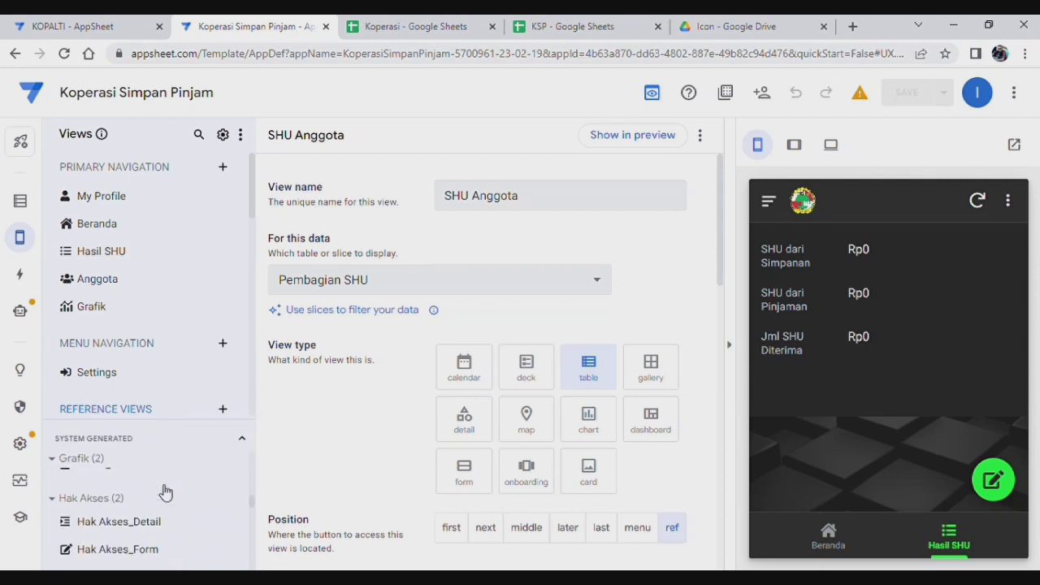
{"action": "scroll", "coordinate": [163, 492], "scroll_direction": "down", "scroll_amount": 3}
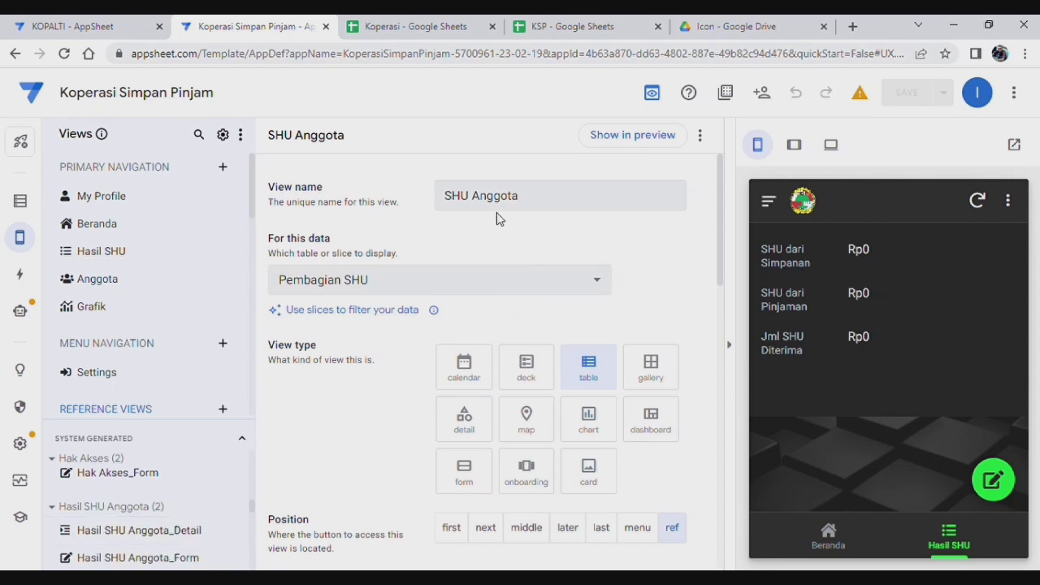
{"action": "mouse_move", "coordinate": [389, 276]}
{"action": "left_click", "coordinate": [119, 255]}
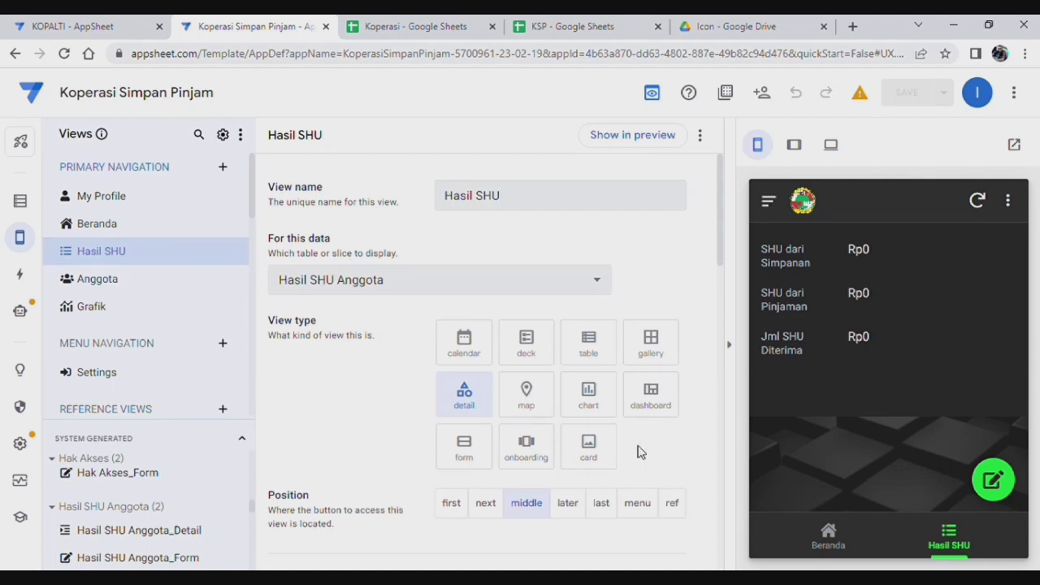
Step: Change the Hasil SHU view's position to ref, save the app, and return to the preview's Beranda page
{"action": "left_click", "coordinate": [682, 506]}
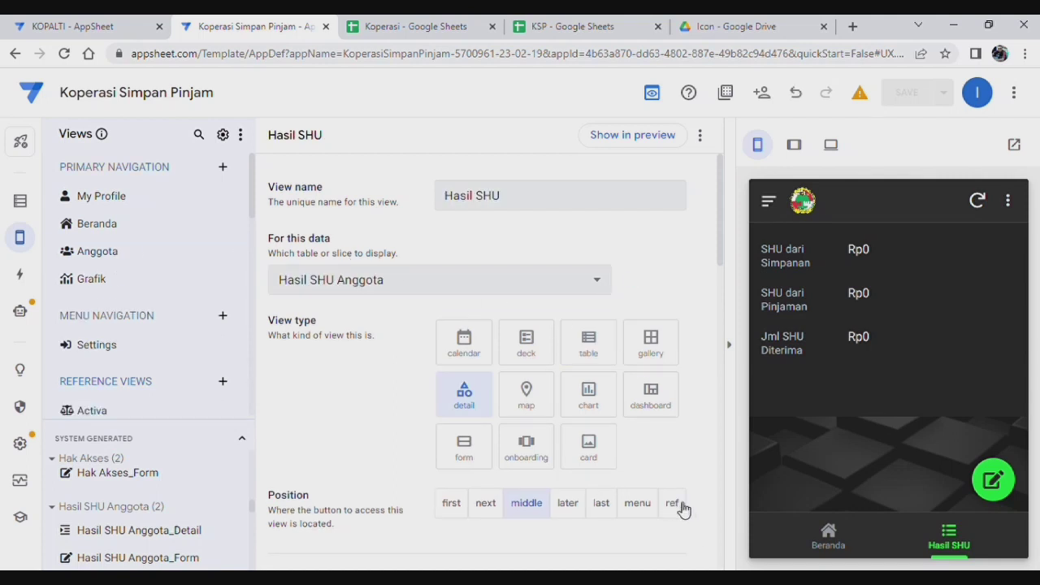
{"action": "scroll", "coordinate": [488, 422], "scroll_direction": "down", "scroll_amount": 3}
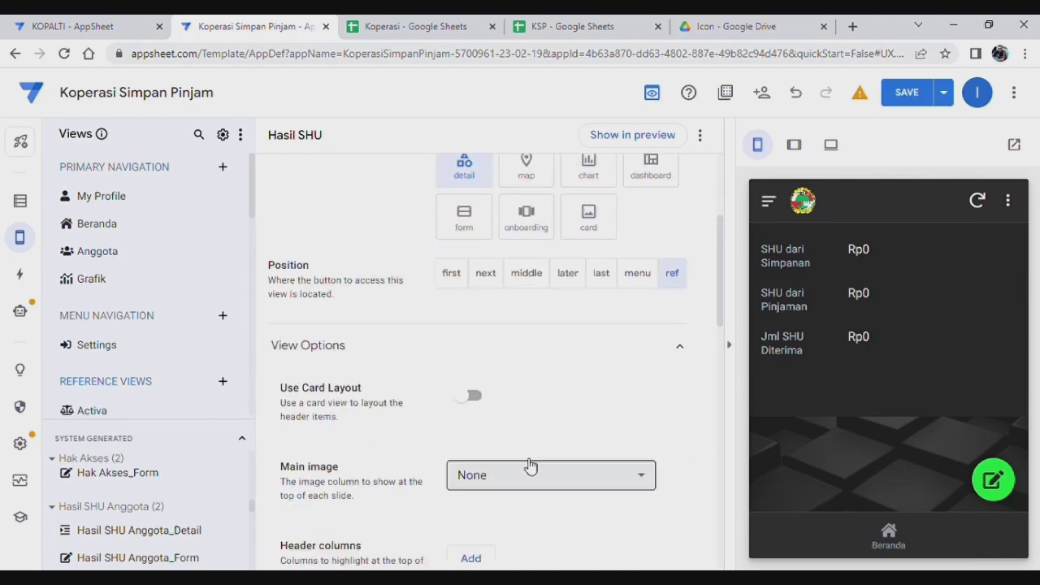
{"action": "scroll", "coordinate": [476, 439], "scroll_direction": "down", "scroll_amount": 2}
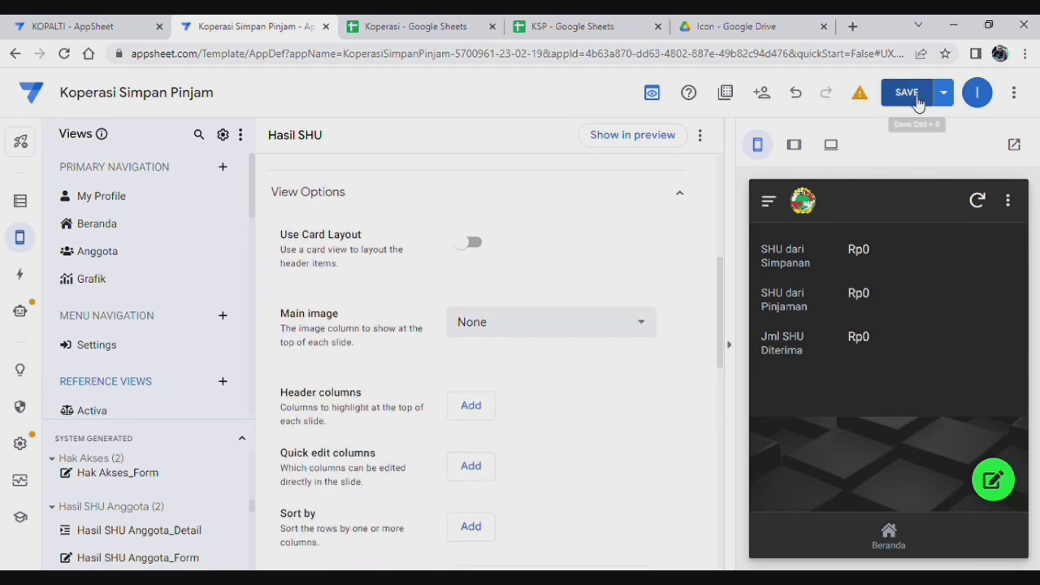
{"action": "left_click", "coordinate": [904, 93]}
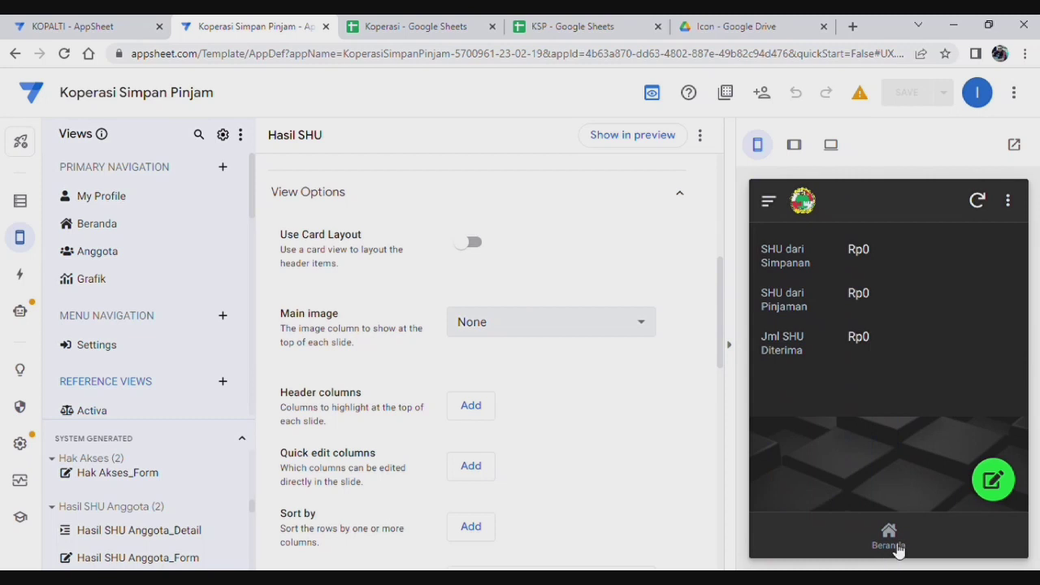
{"action": "left_click", "coordinate": [895, 544]}
Step: Log into the app preview as a member with their username and password
{"action": "left_click", "coordinate": [822, 355]}
{"action": "left_click", "coordinate": [881, 393]}
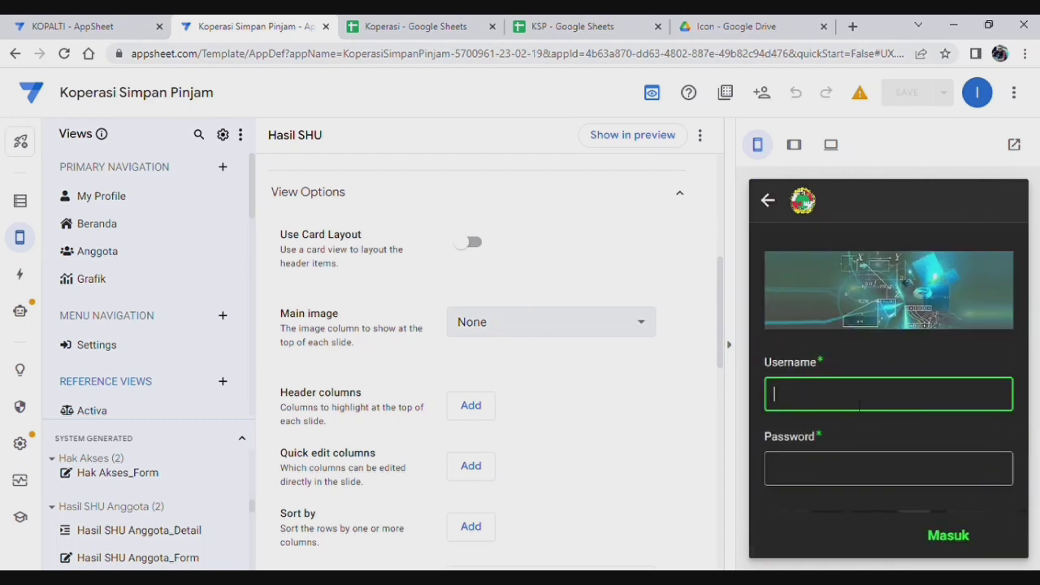
{"action": "type", "text": "imam74"}
{"action": "left_click", "coordinate": [792, 470]}
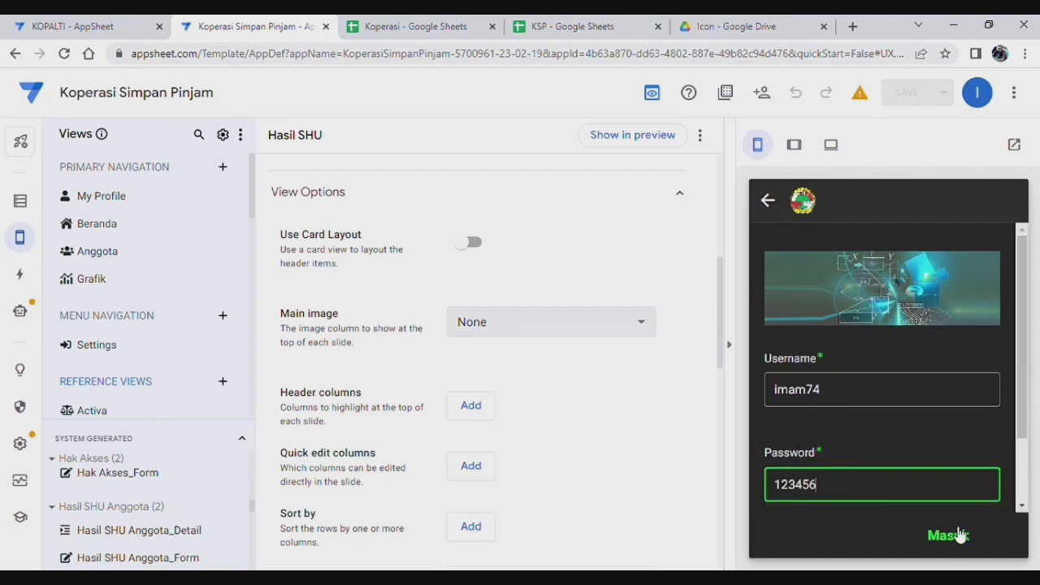
{"action": "left_click", "coordinate": [953, 535]}
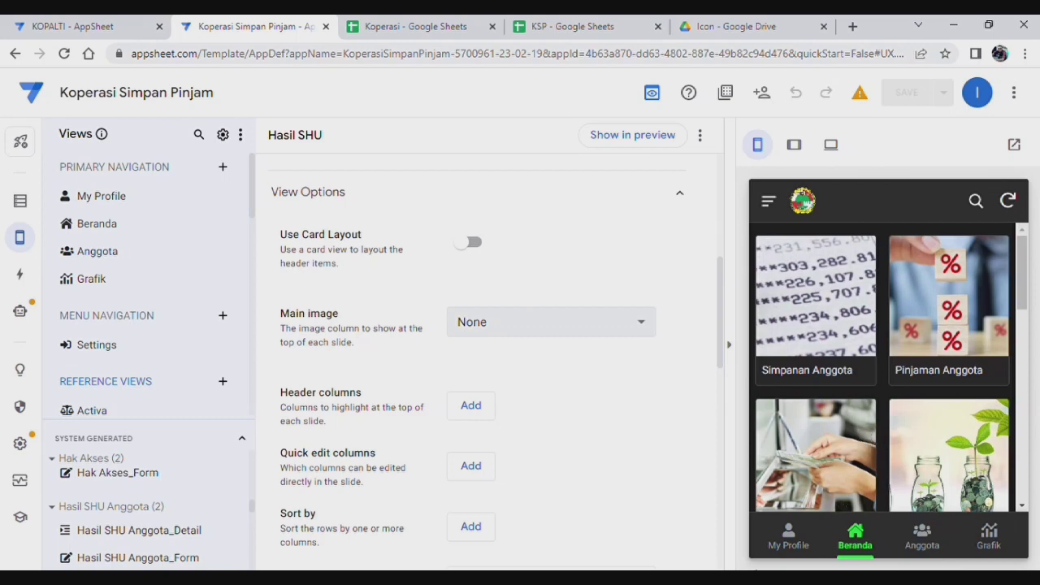
Step: Open the profile's Hasil SHU: Rp2.073 from savings, Rp3.571 from loans, total Rp5.644
{"action": "left_click", "coordinate": [788, 538]}
{"action": "scroll", "coordinate": [882, 429], "scroll_direction": "down", "scroll_amount": 2}
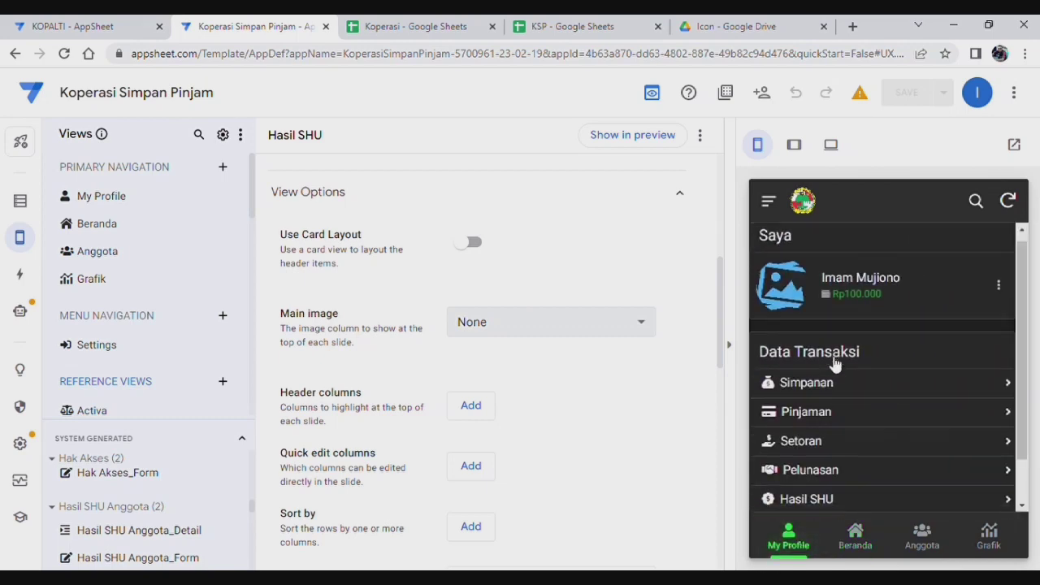
{"action": "left_click", "coordinate": [867, 452]}
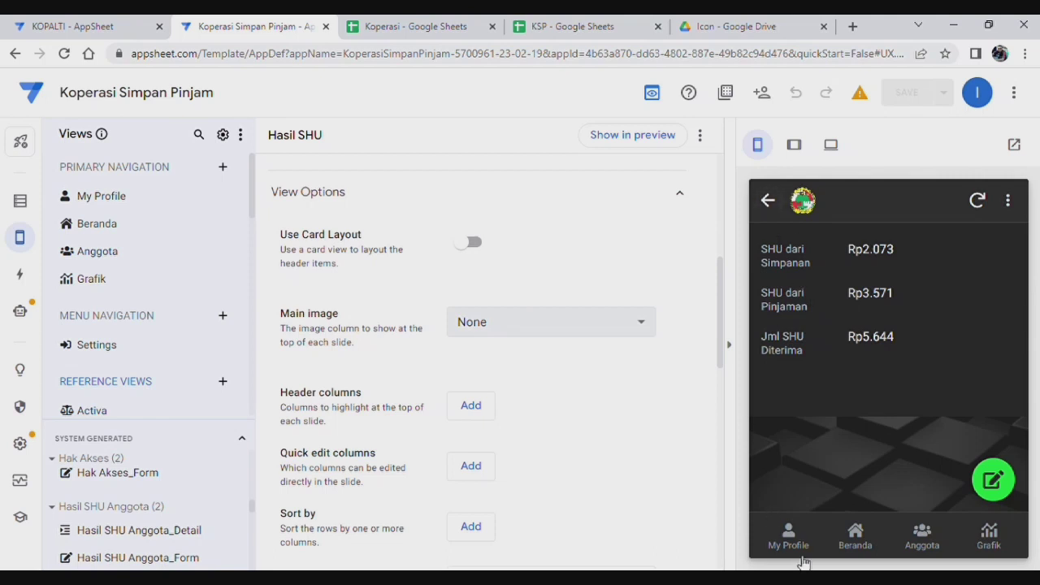
{"action": "left_click", "coordinate": [808, 531]}
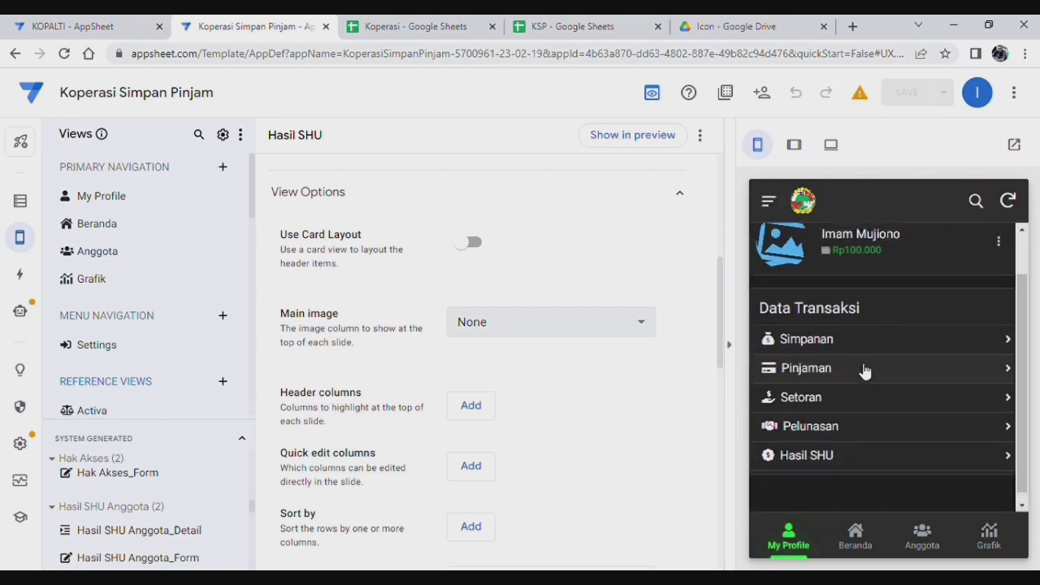
{"action": "scroll", "coordinate": [862, 358], "scroll_direction": "up", "scroll_amount": 1}
{"action": "scroll", "coordinate": [813, 366], "scroll_direction": "down", "scroll_amount": 1}
{"action": "scroll", "coordinate": [813, 439], "scroll_direction": "down", "scroll_amount": 1}
{"action": "left_click", "coordinate": [855, 453]}
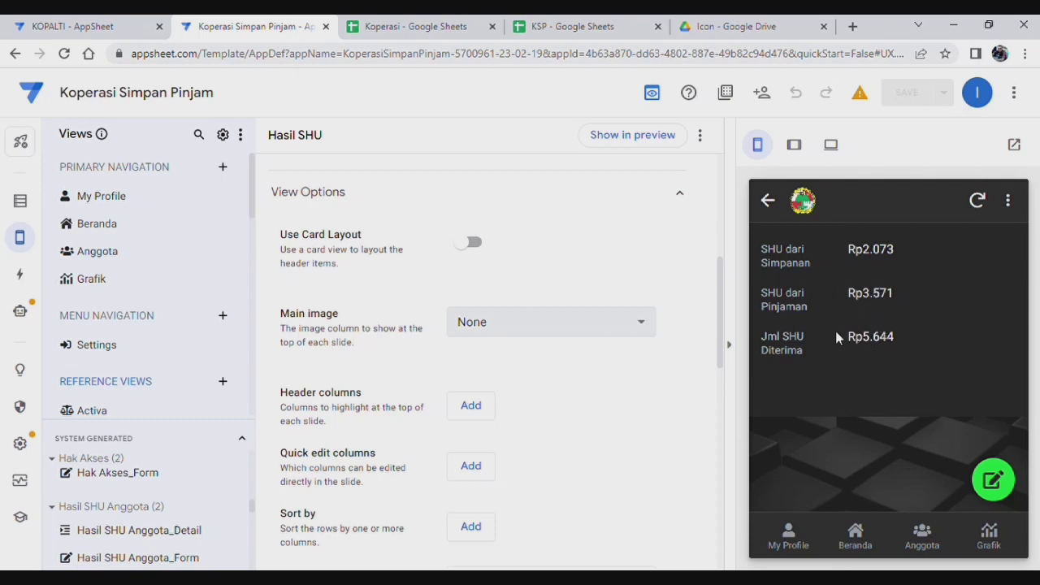
Step: Check the Buku Kas entry Pendapatan dari Penjualan Barang (Rp0), then switch to the Koperasi spreadsheet
{"action": "left_click", "coordinate": [854, 543]}
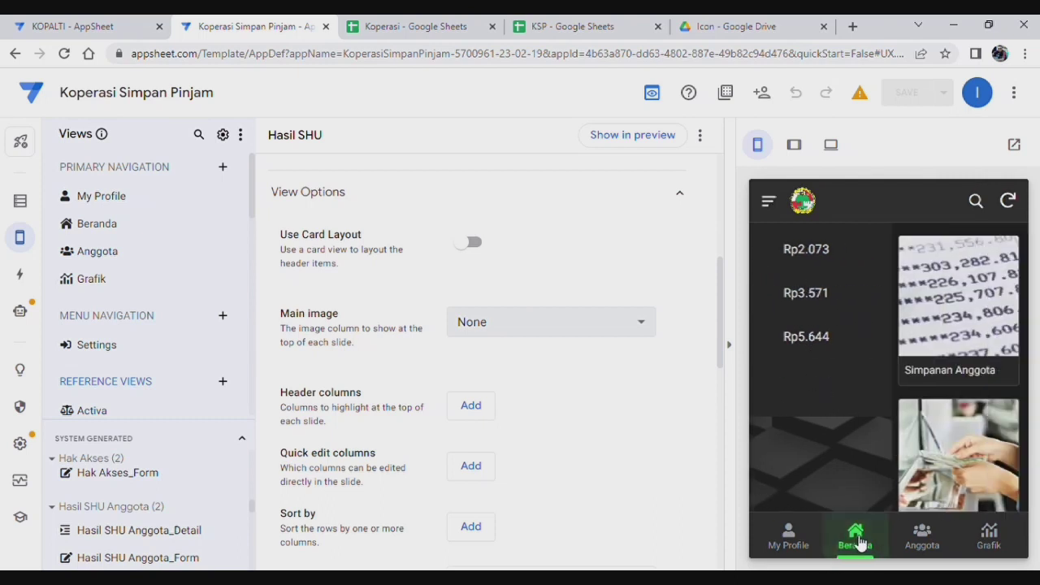
{"action": "scroll", "coordinate": [885, 357], "scroll_direction": "down", "scroll_amount": 2}
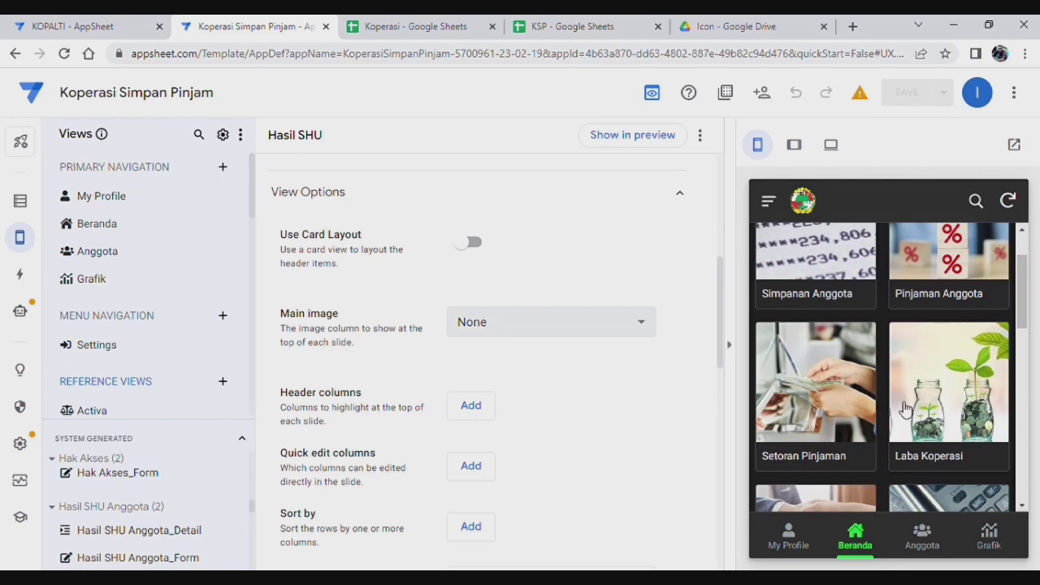
{"action": "scroll", "coordinate": [902, 406], "scroll_direction": "down", "scroll_amount": 4}
{"action": "scroll", "coordinate": [862, 420], "scroll_direction": "down", "scroll_amount": 2}
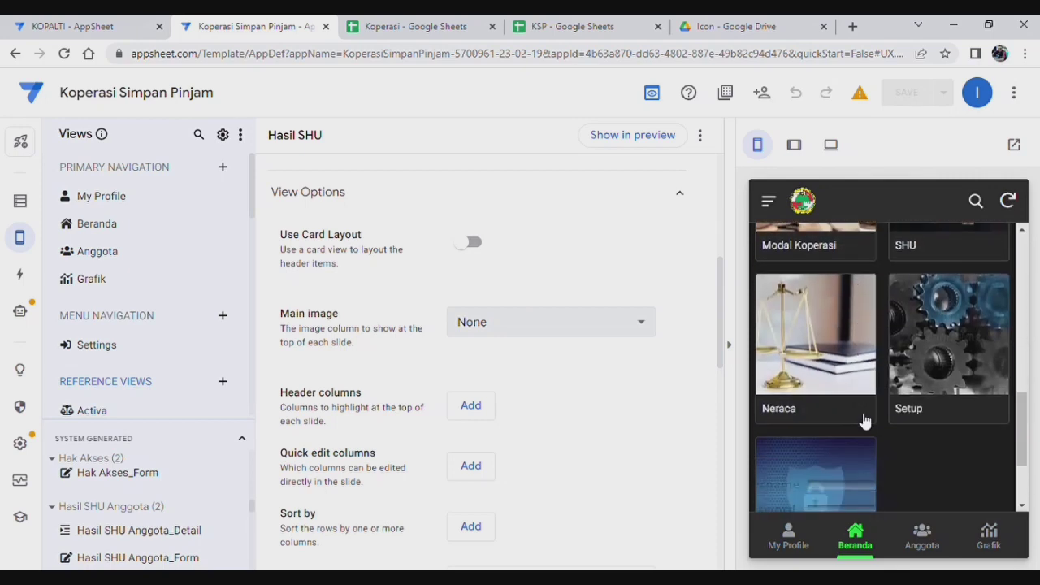
{"action": "scroll", "coordinate": [863, 420], "scroll_direction": "up", "scroll_amount": 4}
{"action": "left_click", "coordinate": [970, 398]}
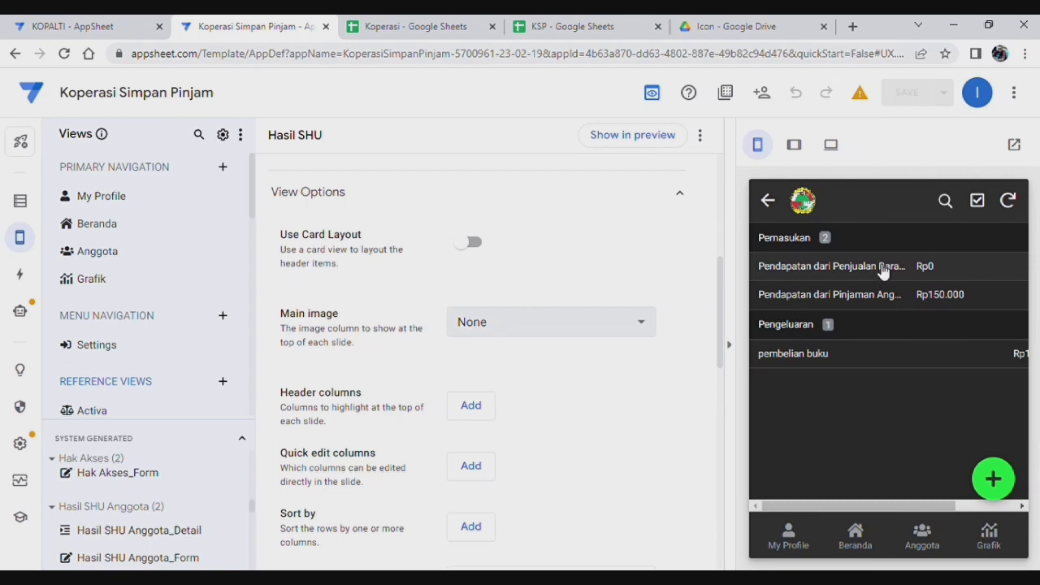
{"action": "left_click", "coordinate": [884, 272]}
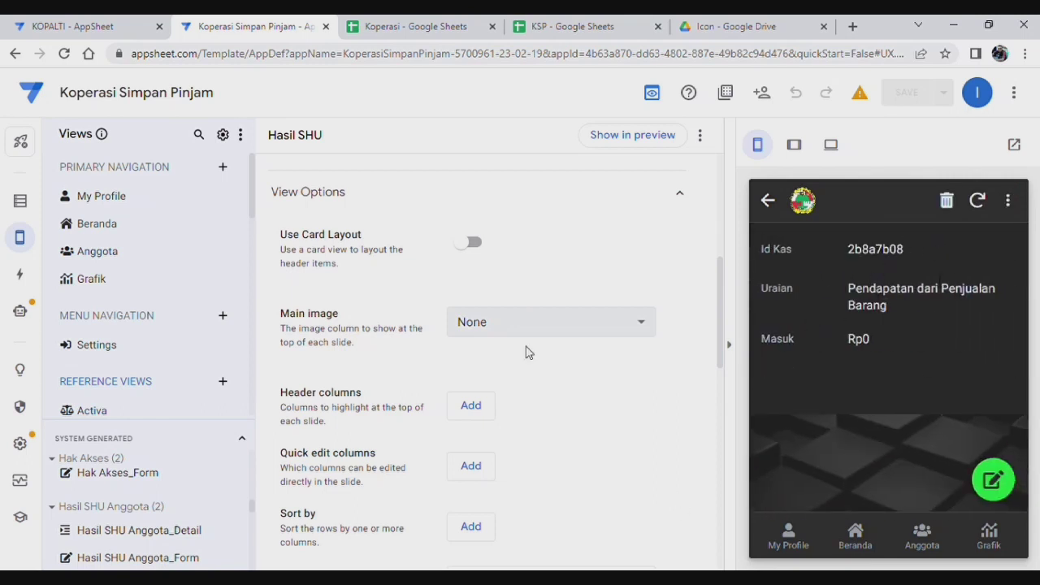
{"action": "left_click", "coordinate": [446, 27]}
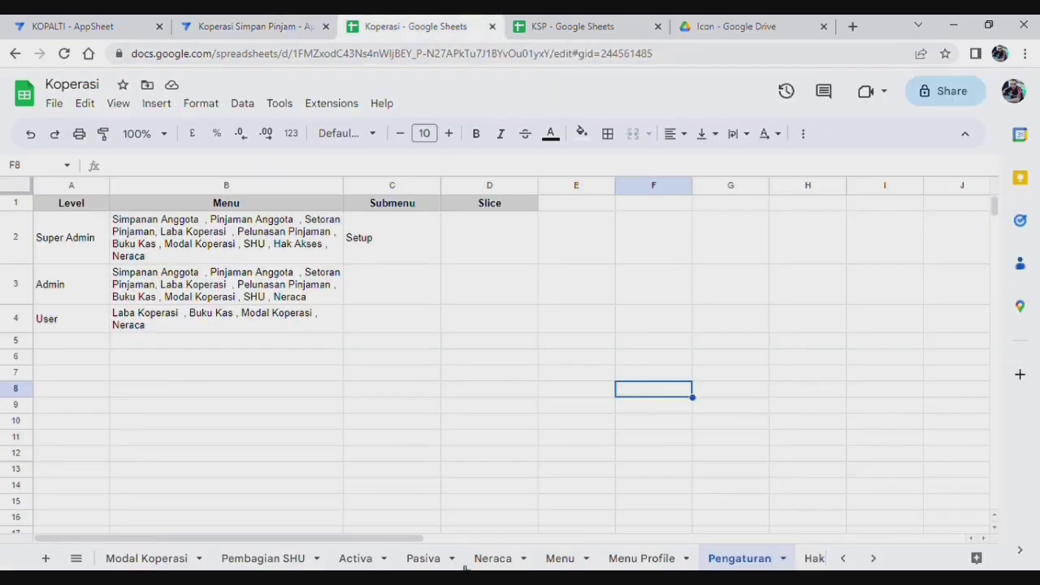
Step: Review the Buku Kas sheet's Rp0 income in E3 and Pendapatan dari Pinjaman Anggota, then return to AppSheet
{"action": "left_click", "coordinate": [843, 558]}
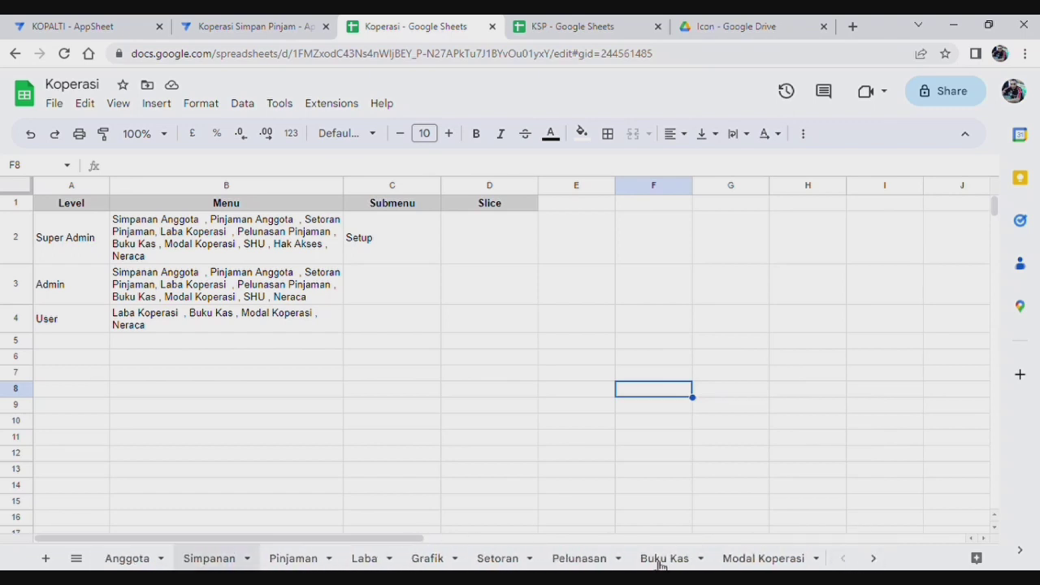
{"action": "left_click", "coordinate": [665, 558]}
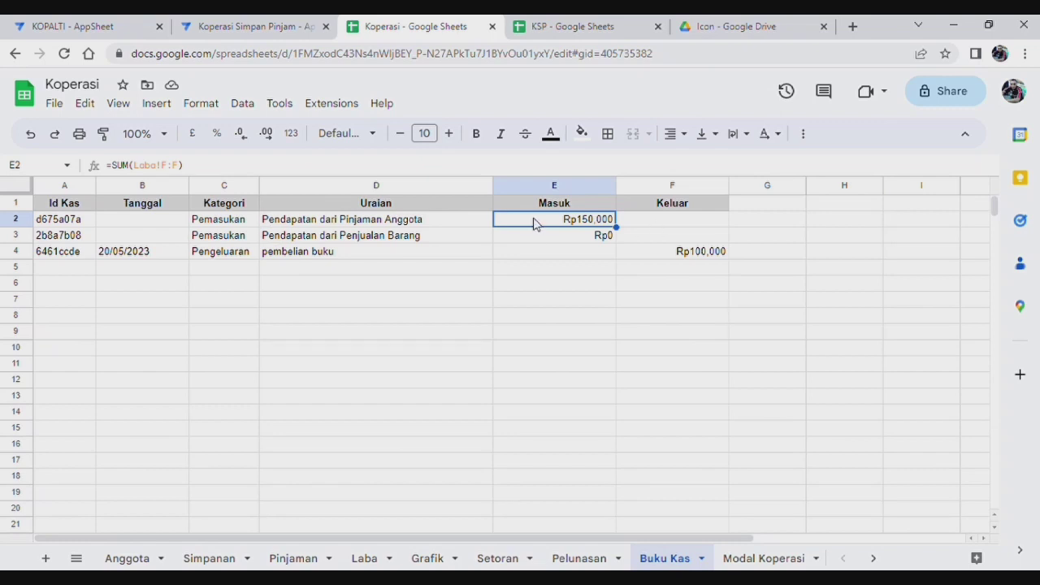
{"action": "left_click", "coordinate": [569, 240]}
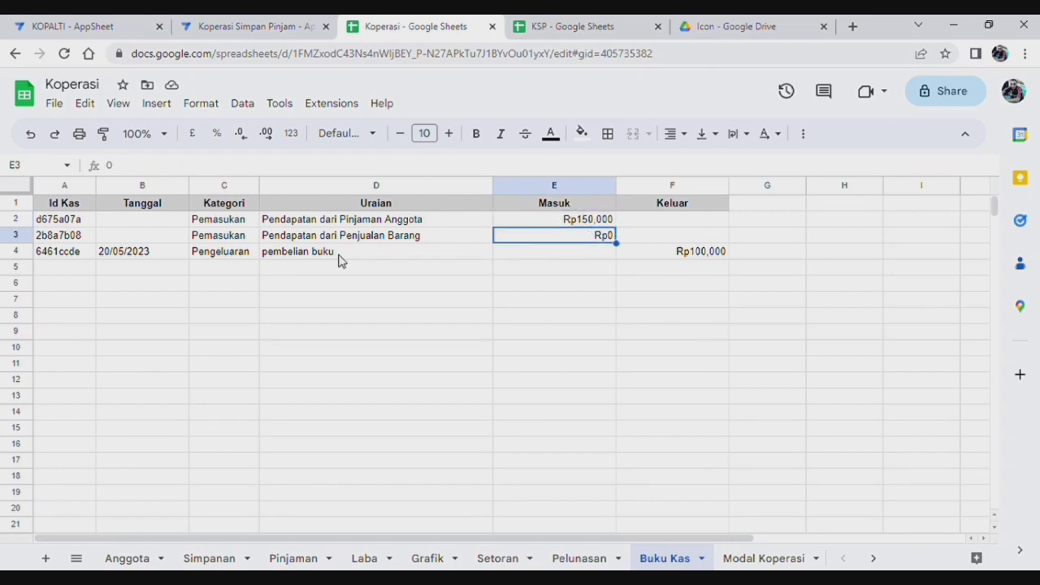
{"action": "left_click", "coordinate": [403, 221]}
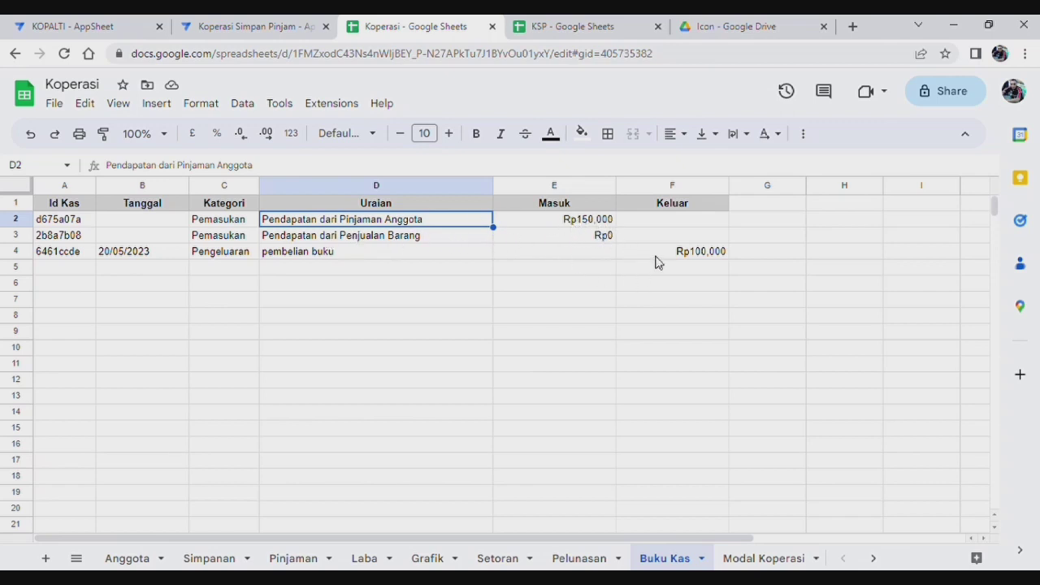
{"action": "left_click", "coordinate": [614, 301]}
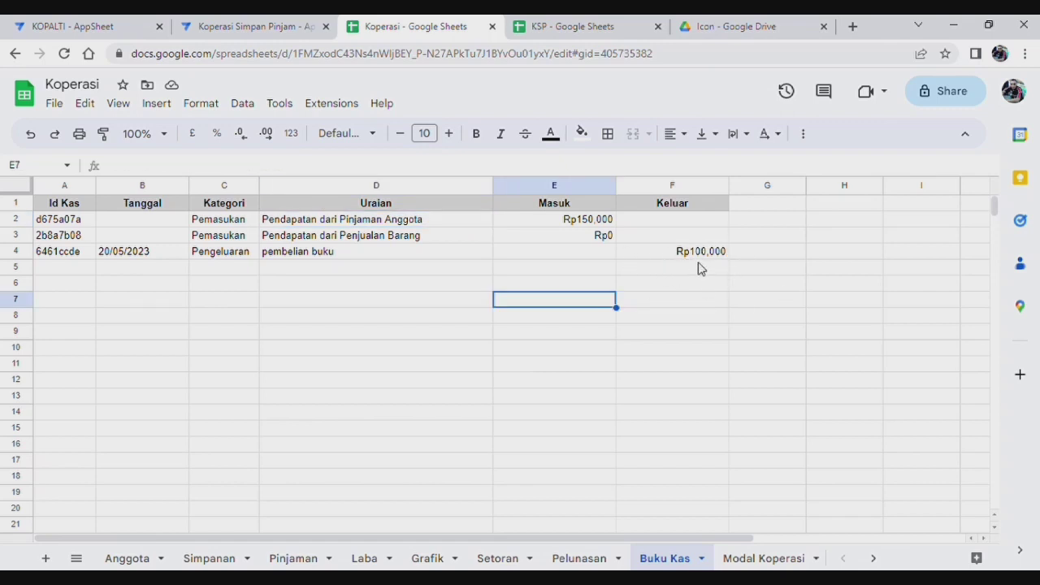
{"action": "left_click", "coordinate": [872, 559]}
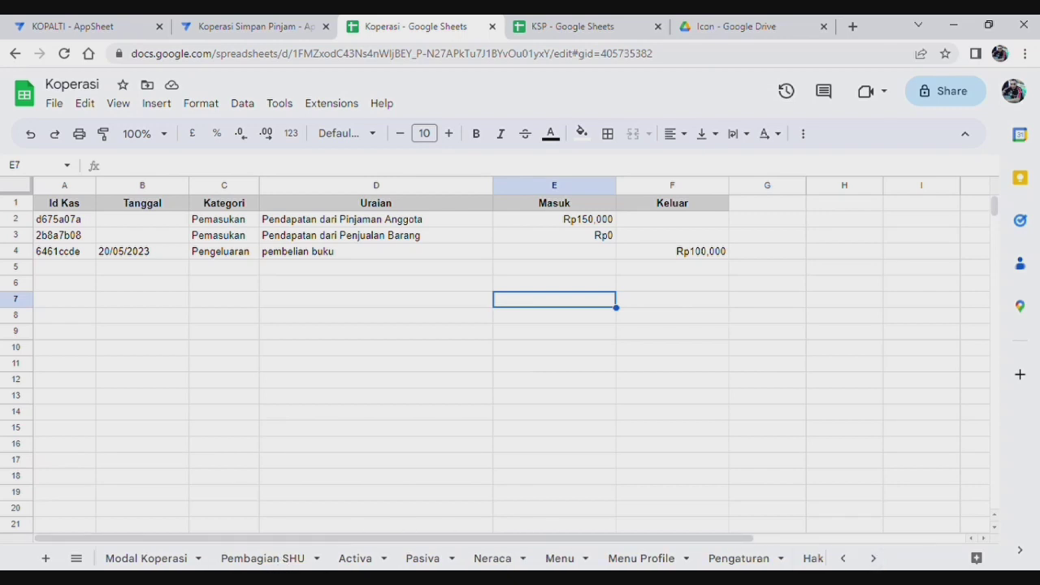
{"action": "left_click", "coordinate": [257, 26]}
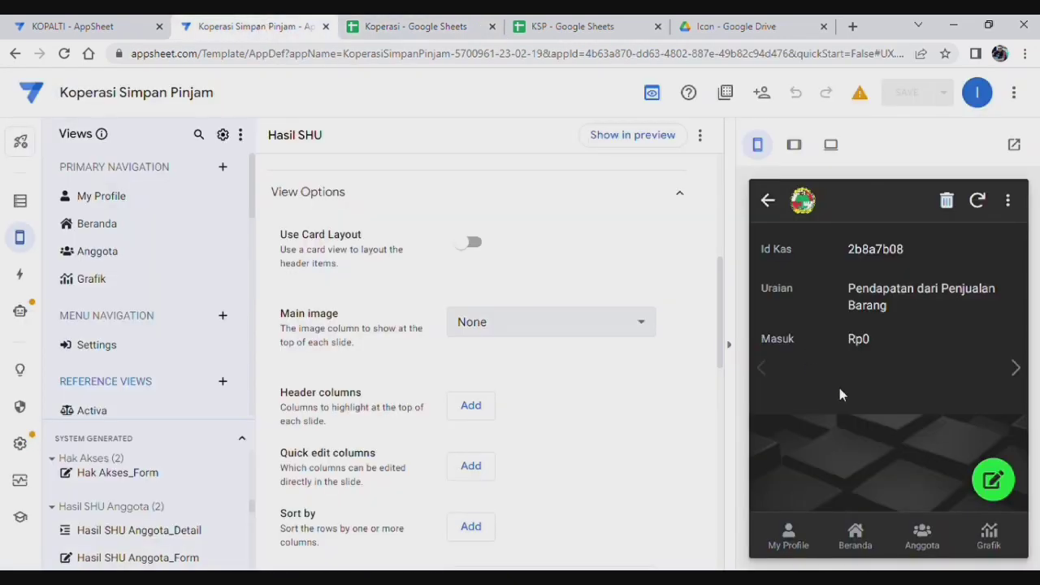
Step: Open the Neraca balance view from Beranda and scroll through its balances
{"action": "left_click", "coordinate": [853, 533]}
{"action": "scroll", "coordinate": [968, 342], "scroll_direction": "down", "scroll_amount": 4}
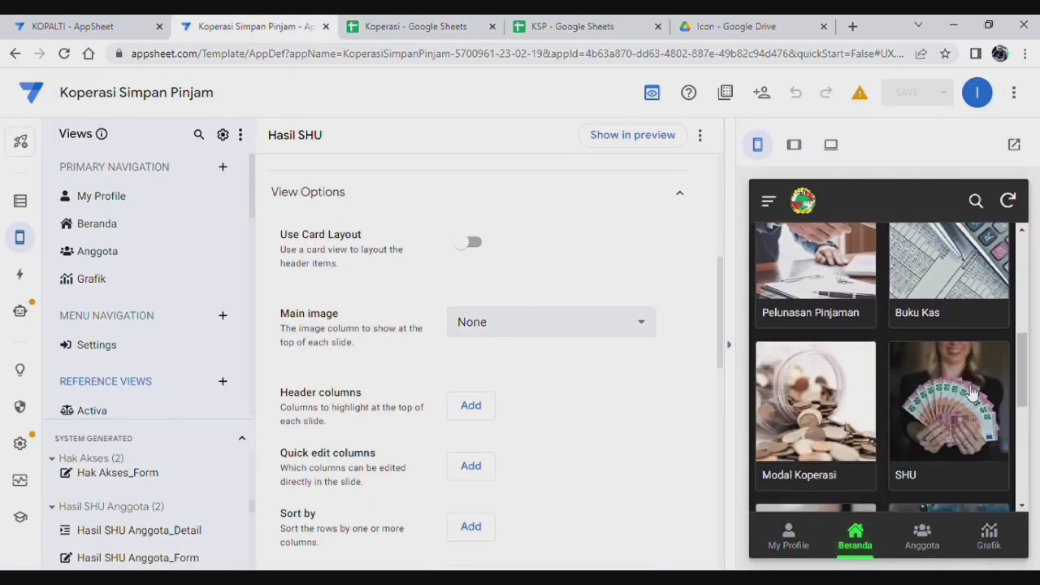
{"action": "scroll", "coordinate": [973, 393], "scroll_direction": "down", "scroll_amount": 2}
{"action": "left_click", "coordinate": [842, 358]}
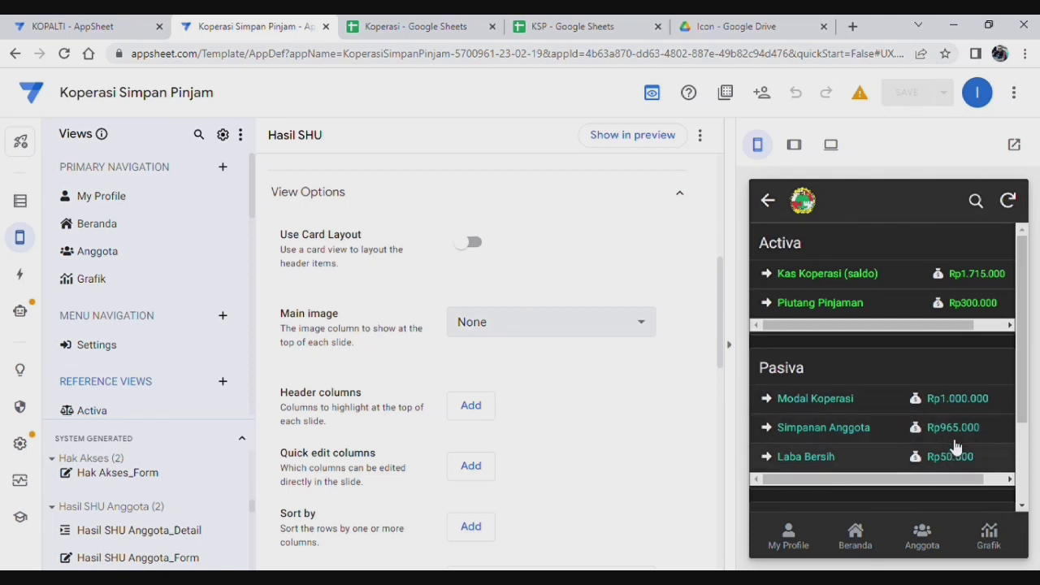
{"action": "scroll", "coordinate": [953, 423], "scroll_direction": "down", "scroll_amount": 2}
{"action": "scroll", "coordinate": [926, 358], "scroll_direction": "up", "scroll_amount": 2}
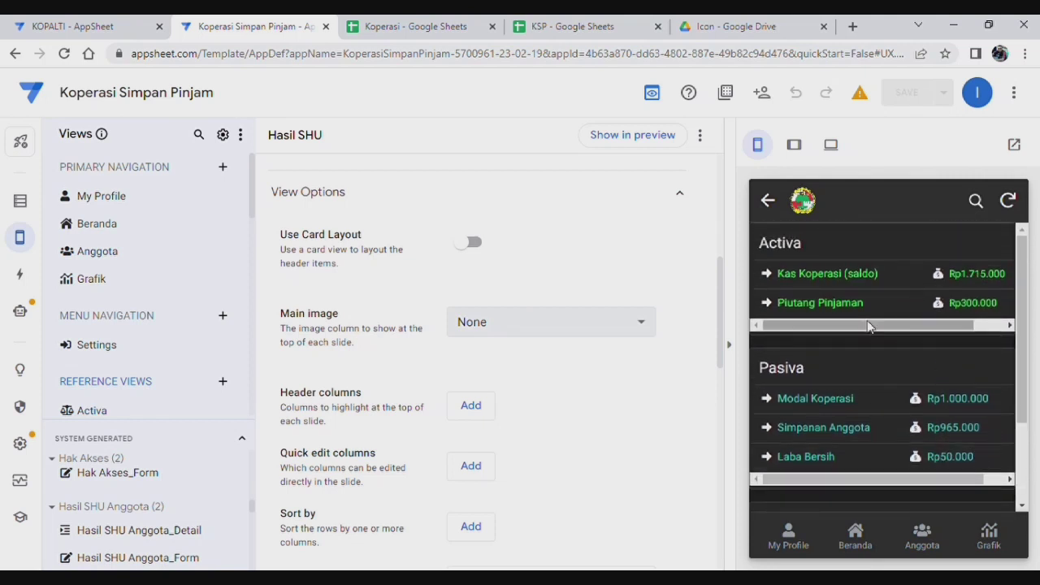
Step: Check the profile's Hasil SHU, then open the SHU screen listing Tambahan Modal and Gaji Pengurus
{"action": "left_click", "coordinate": [852, 543]}
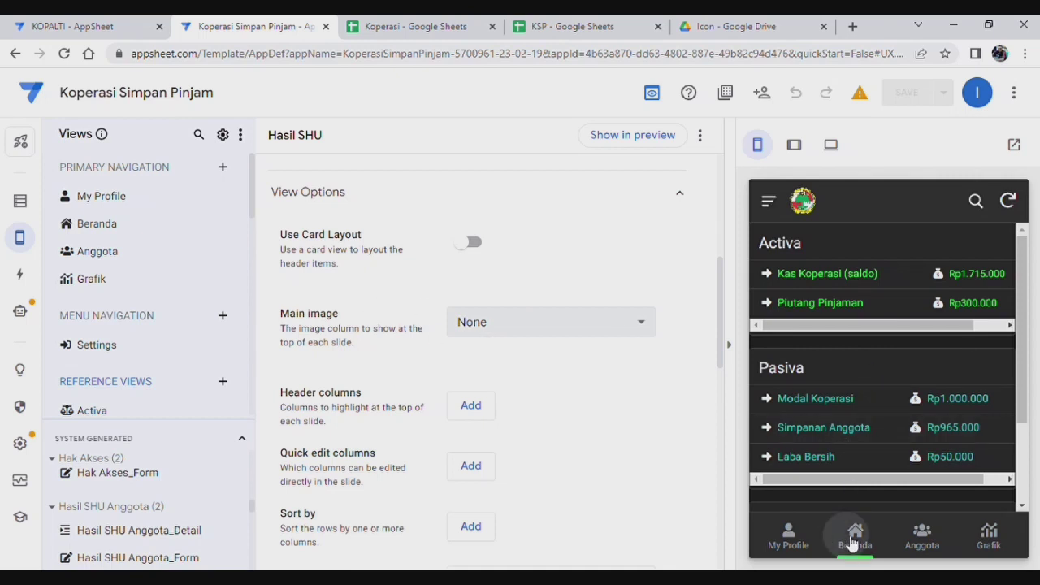
{"action": "left_click", "coordinate": [802, 545]}
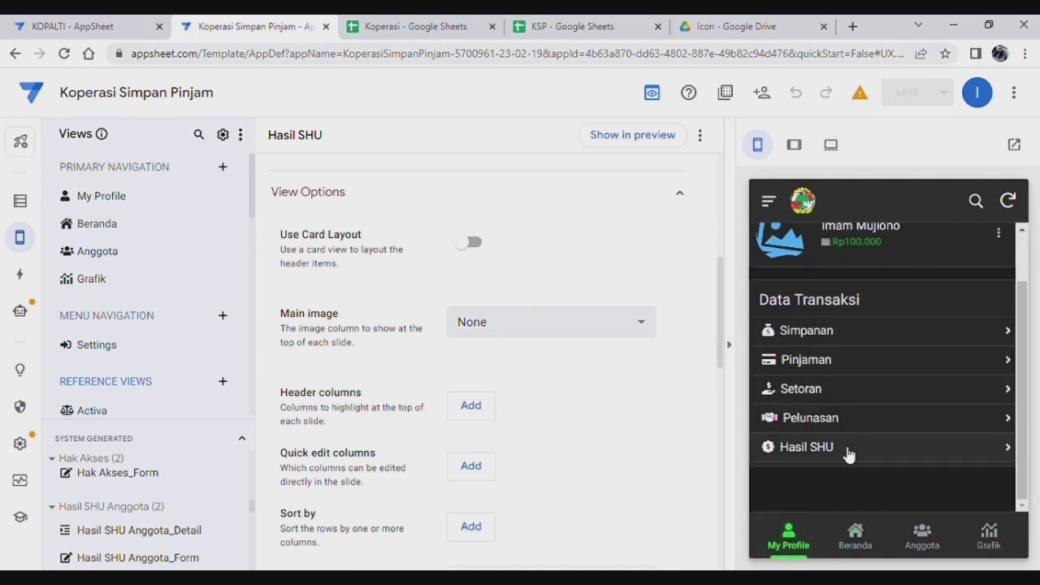
{"action": "left_click", "coordinate": [844, 448]}
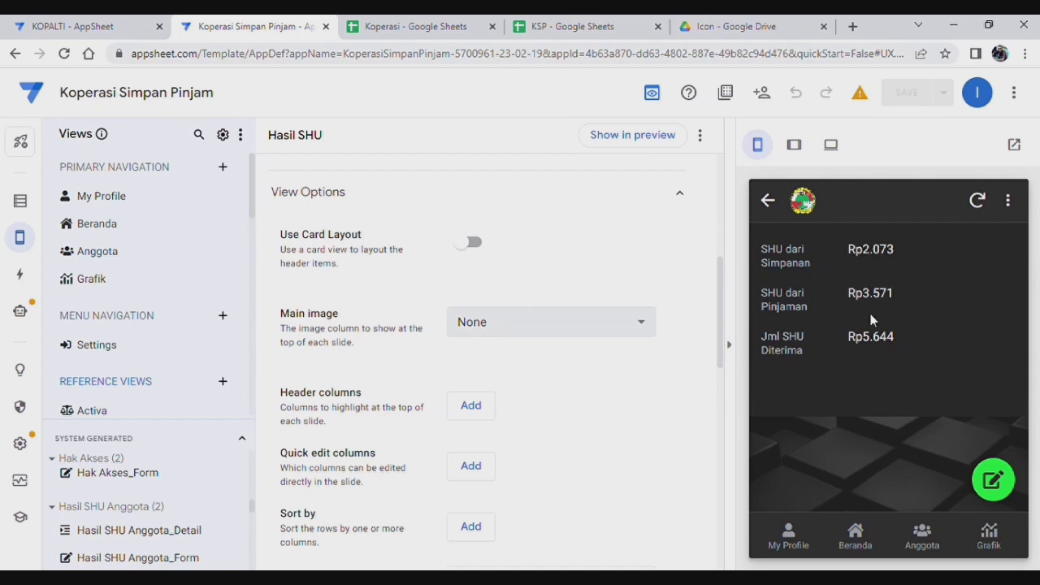
{"action": "left_click", "coordinate": [858, 532]}
{"action": "scroll", "coordinate": [947, 366], "scroll_direction": "up", "scroll_amount": 2}
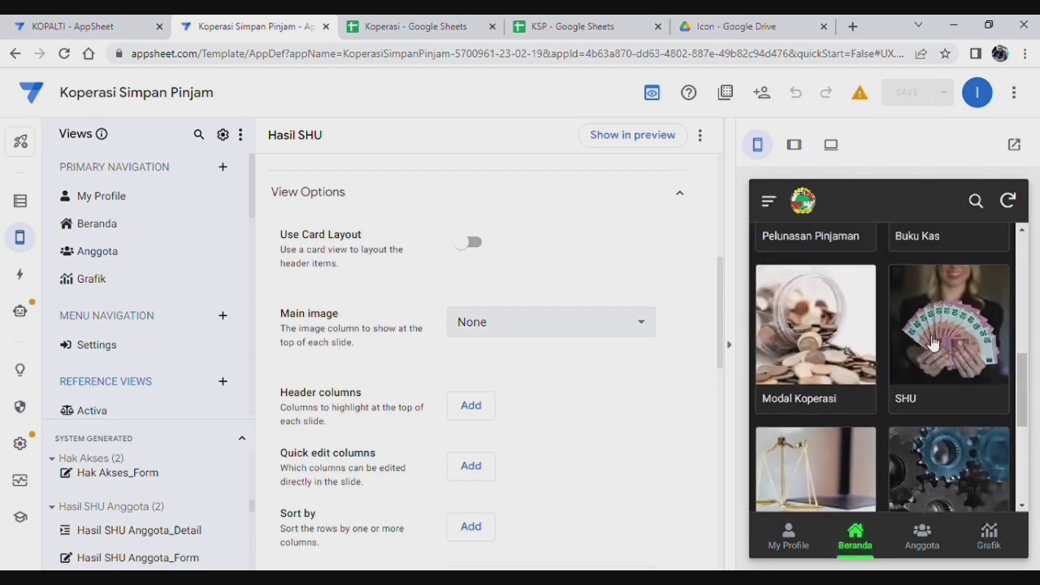
{"action": "left_click", "coordinate": [933, 343]}
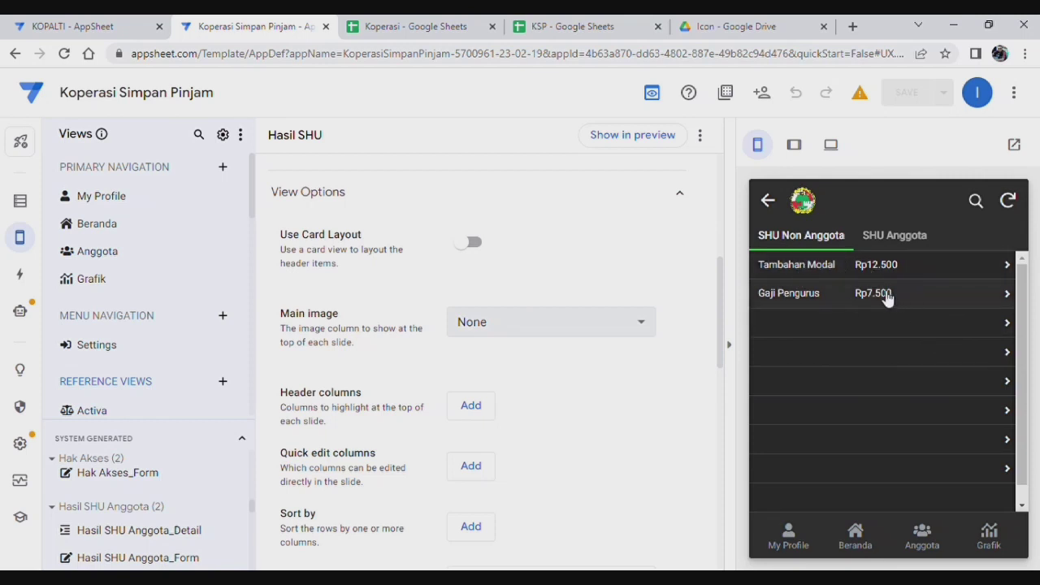
Step: In SHU Anggota, open the first member's Rp5.181 SHU record and scroll through its details
{"action": "left_click", "coordinate": [887, 238]}
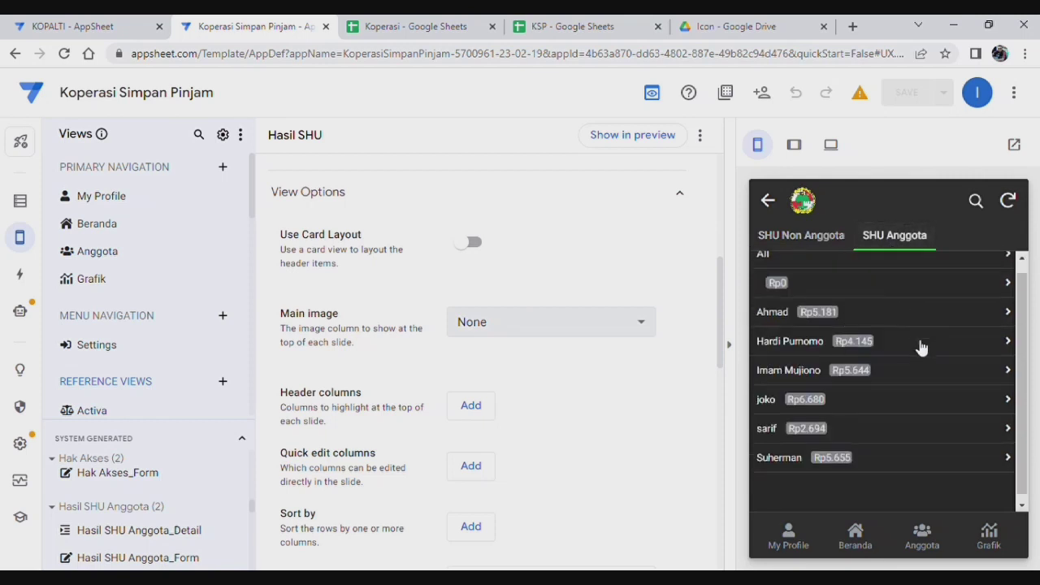
{"action": "scroll", "coordinate": [894, 390], "scroll_direction": "down", "scroll_amount": 1}
{"action": "scroll", "coordinate": [906, 337], "scroll_direction": "up", "scroll_amount": 1}
{"action": "left_click", "coordinate": [911, 331]}
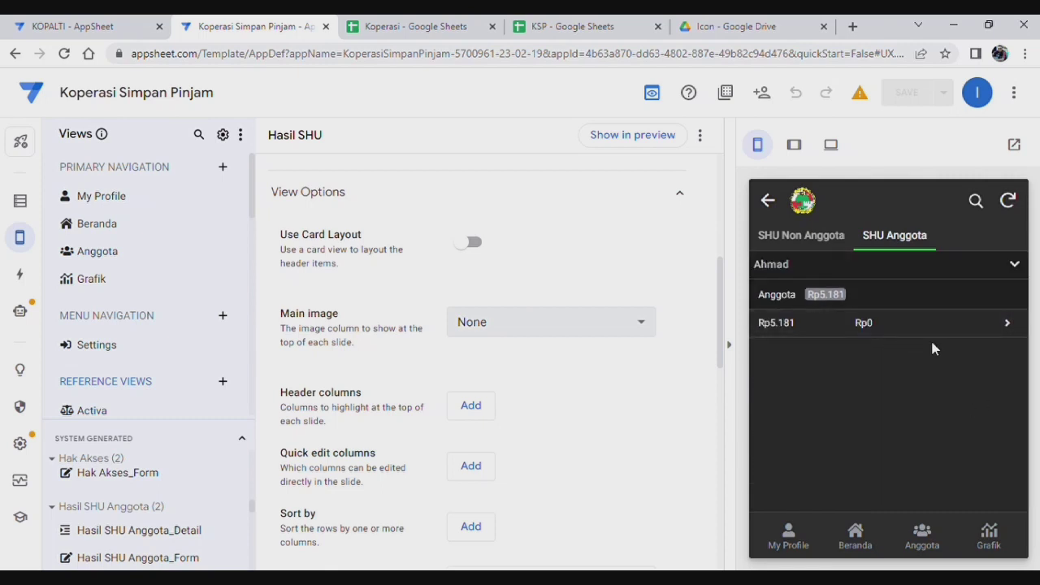
{"action": "left_click", "coordinate": [923, 328]}
{"action": "scroll", "coordinate": [905, 384], "scroll_direction": "down", "scroll_amount": 5}
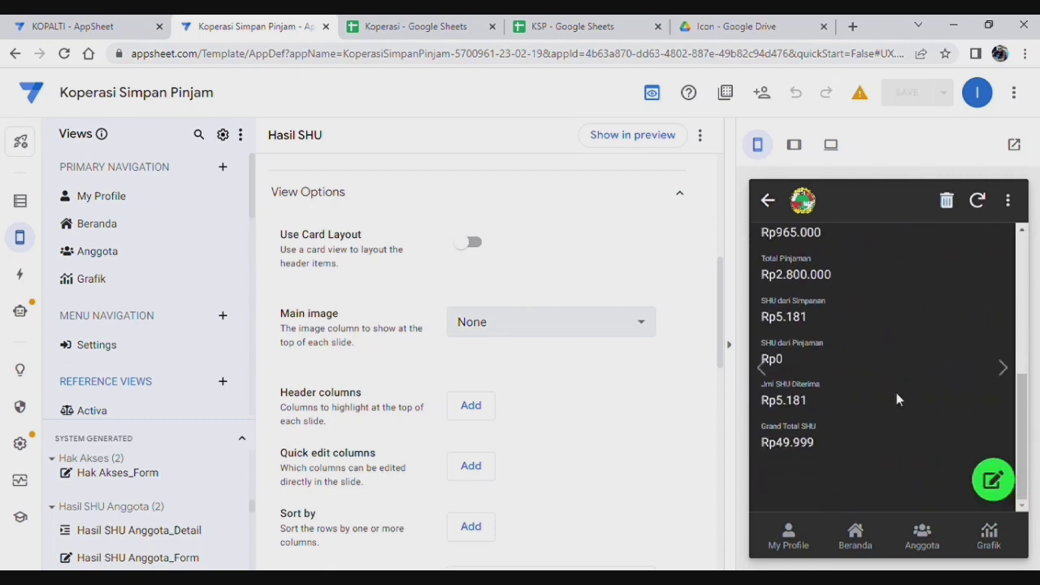
{"action": "scroll", "coordinate": [897, 392], "scroll_direction": "down", "scroll_amount": 2}
{"action": "scroll", "coordinate": [849, 327], "scroll_direction": "up", "scroll_amount": 1}
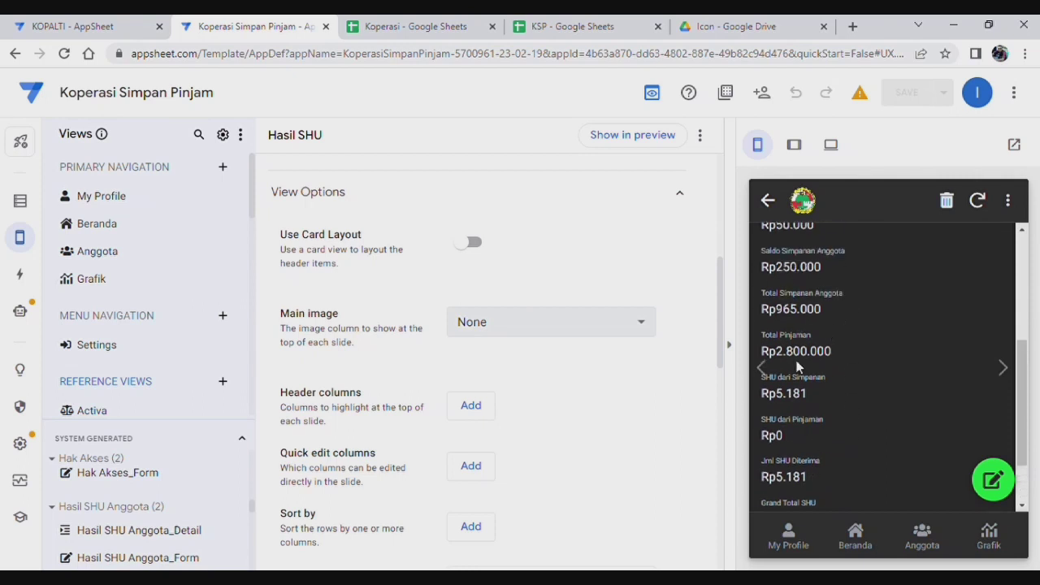
{"action": "scroll", "coordinate": [838, 411], "scroll_direction": "down", "scroll_amount": 1}
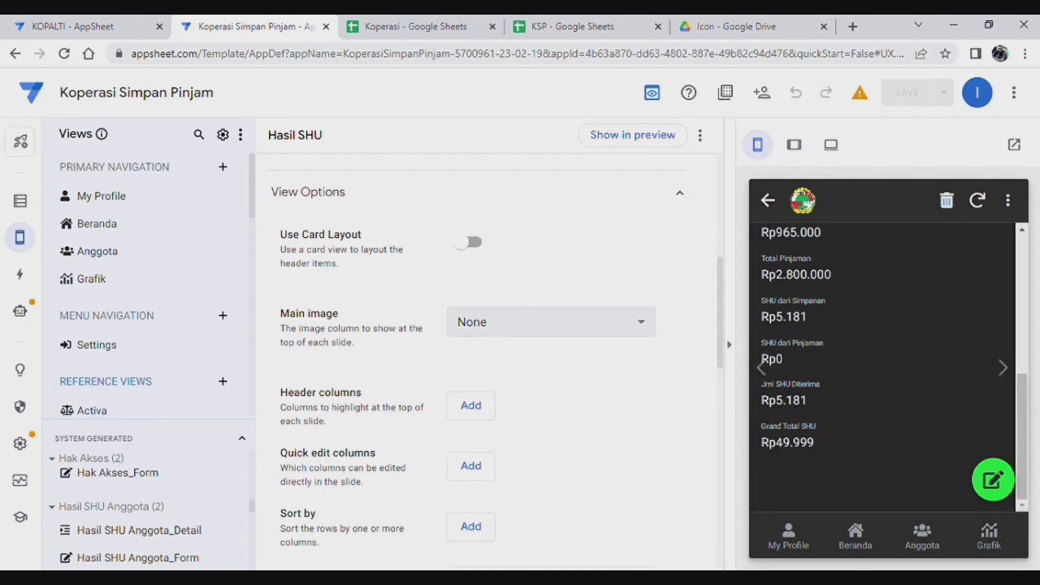
{"action": "scroll", "coordinate": [817, 446], "scroll_direction": "up", "scroll_amount": 1}
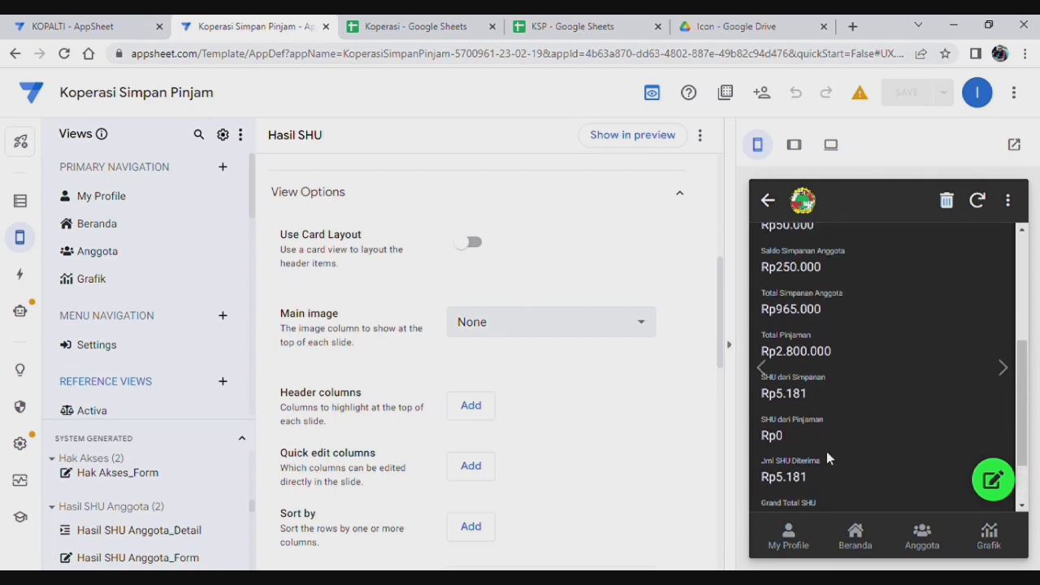
{"action": "scroll", "coordinate": [816, 398], "scroll_direction": "up", "scroll_amount": 1}
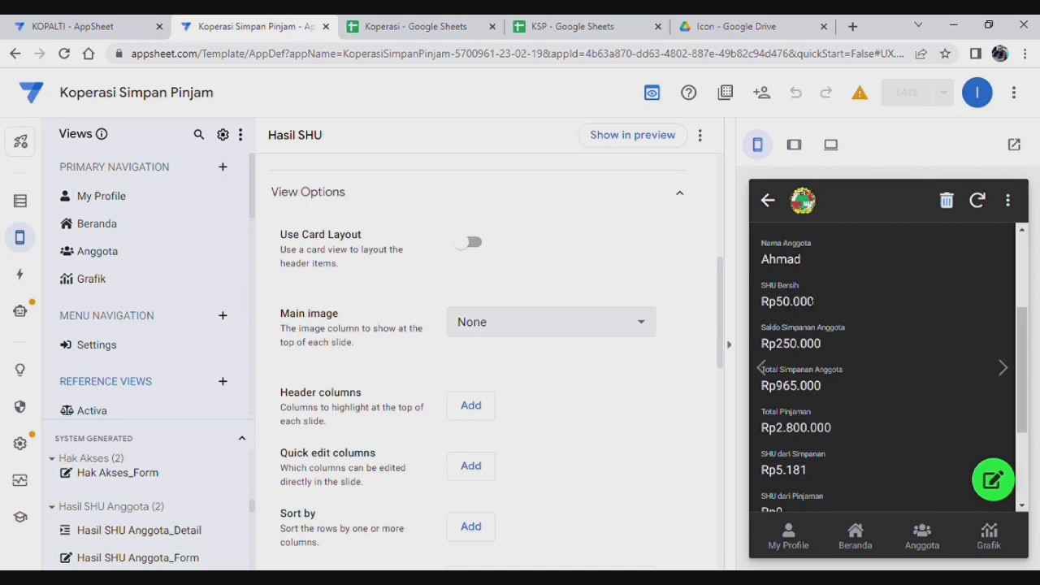
{"action": "scroll", "coordinate": [889, 402], "scroll_direction": "up", "scroll_amount": 2}
{"action": "scroll", "coordinate": [862, 376], "scroll_direction": "down", "scroll_amount": 4}
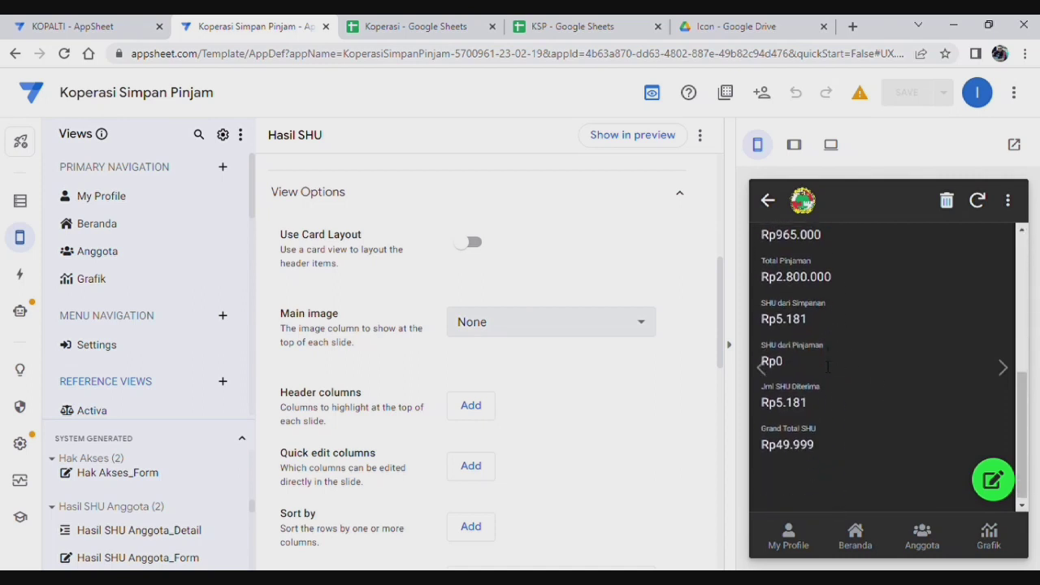
{"action": "scroll", "coordinate": [847, 318], "scroll_direction": "up", "scroll_amount": 3}
{"action": "scroll", "coordinate": [836, 394], "scroll_direction": "down", "scroll_amount": 3}
{"action": "scroll", "coordinate": [835, 395], "scroll_direction": "up", "scroll_amount": 1}
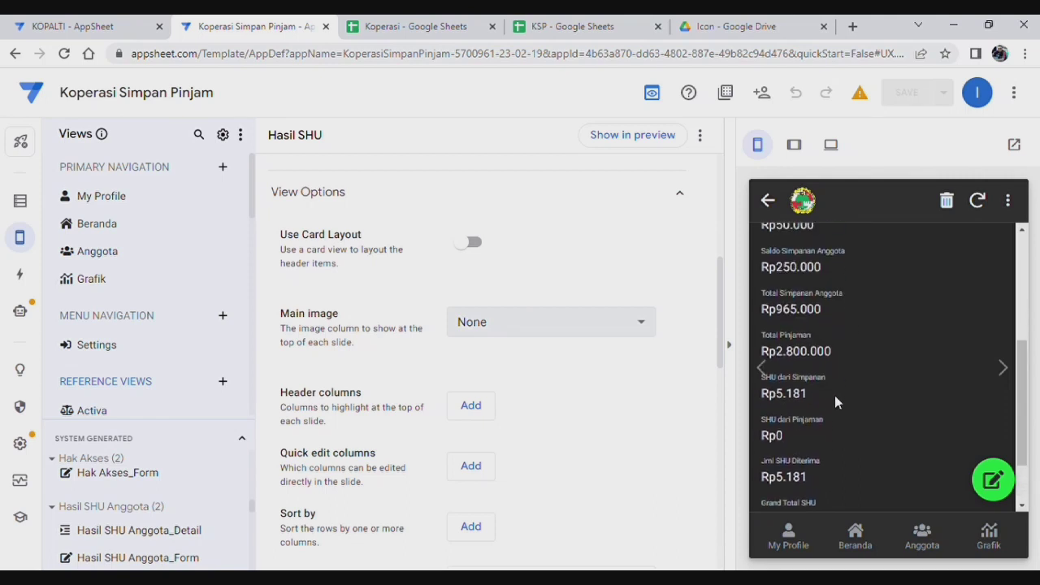
{"action": "scroll", "coordinate": [834, 395], "scroll_direction": "down", "scroll_amount": 2}
{"action": "scroll", "coordinate": [837, 416], "scroll_direction": "up", "scroll_amount": 3}
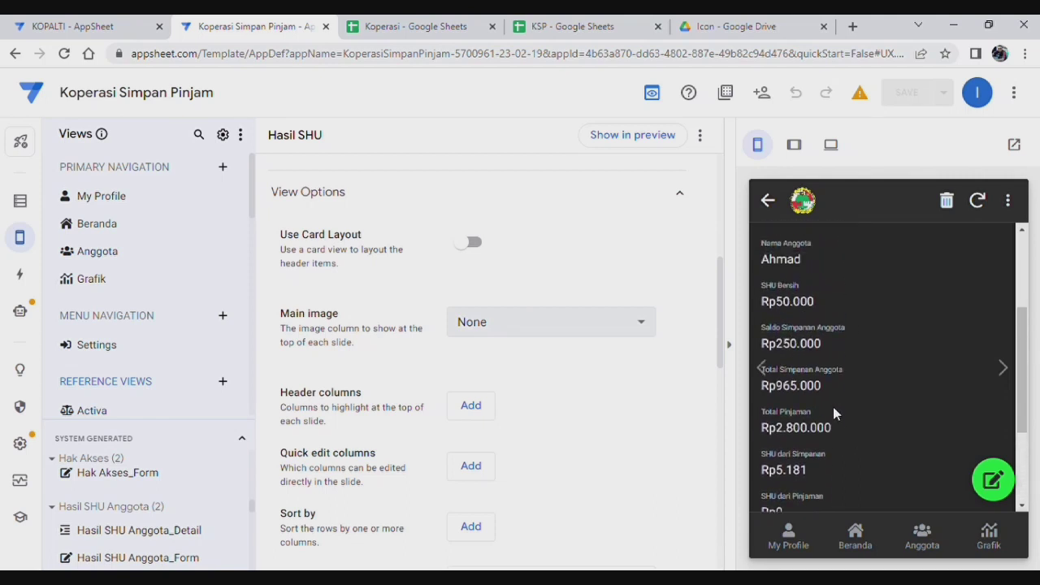
{"action": "scroll", "coordinate": [837, 394], "scroll_direction": "up", "scroll_amount": 1}
Step: Revisit My Profile's Hasil SHU details, then return to the Beranda card grid
{"action": "left_click", "coordinate": [785, 538]}
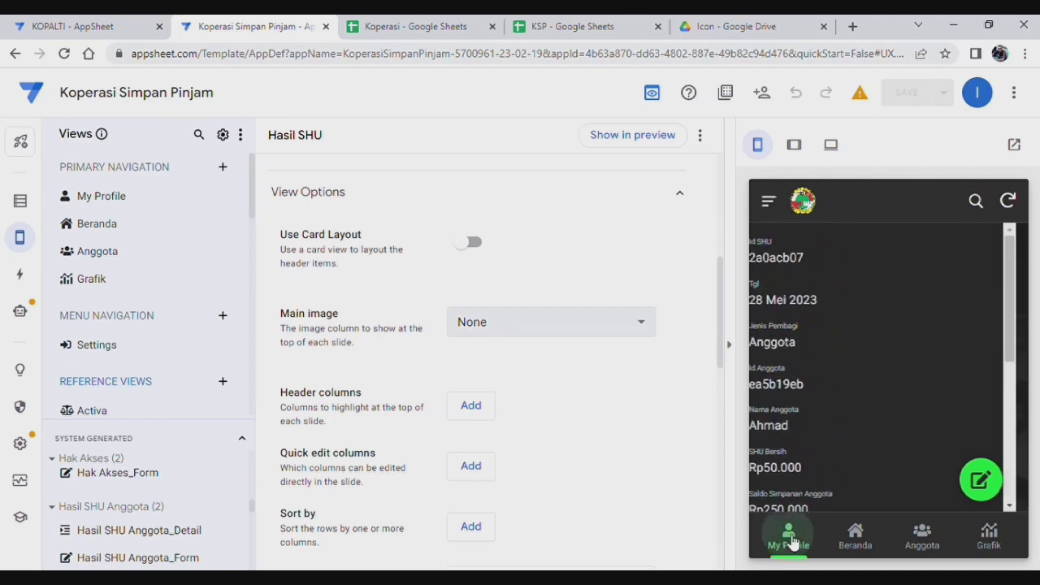
{"action": "left_click", "coordinate": [855, 538]}
{"action": "scroll", "coordinate": [868, 367], "scroll_direction": "down", "scroll_amount": 3}
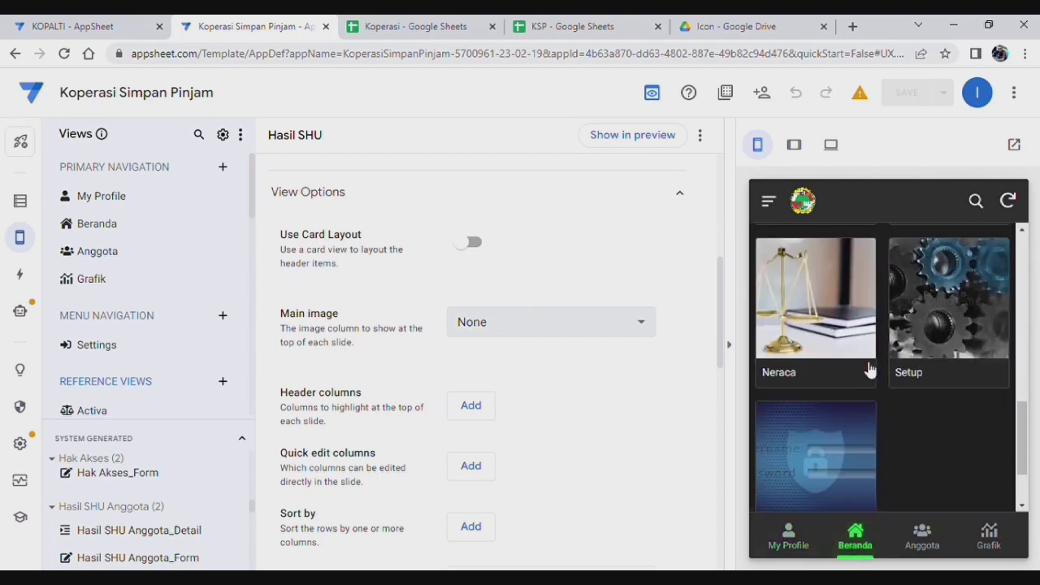
{"action": "scroll", "coordinate": [861, 382], "scroll_direction": "up", "scroll_amount": 5}
{"action": "scroll", "coordinate": [886, 369], "scroll_direction": "down", "scroll_amount": 5}
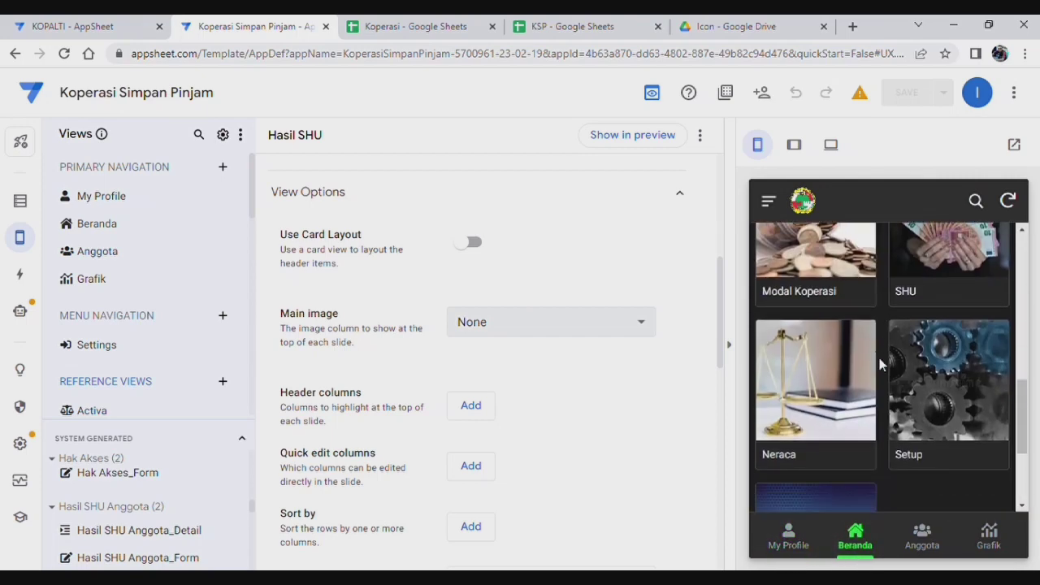
{"action": "scroll", "coordinate": [881, 382], "scroll_direction": "up", "scroll_amount": 4}
{"action": "scroll", "coordinate": [883, 393], "scroll_direction": "up", "scroll_amount": 1}
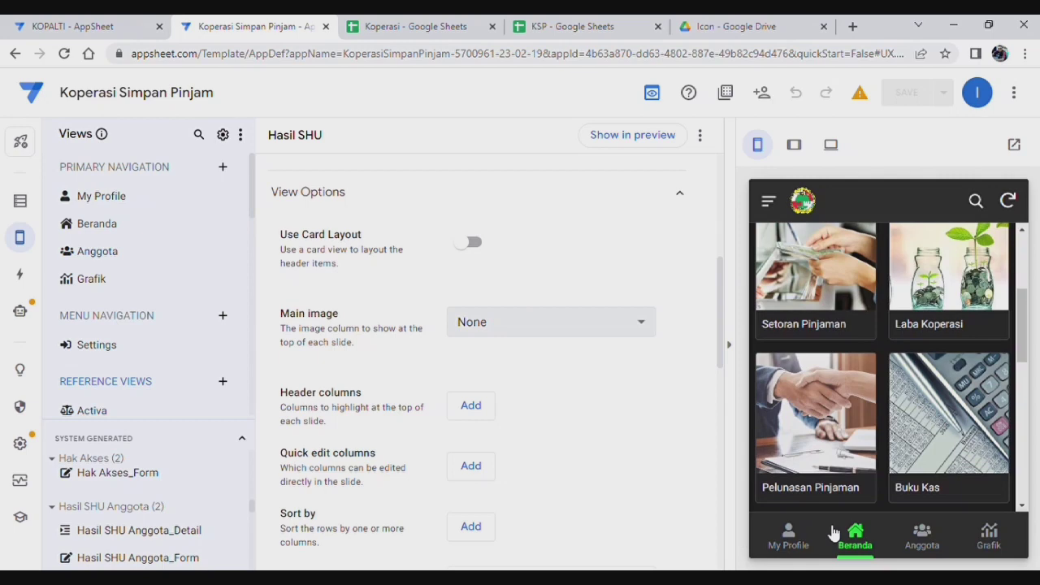
{"action": "left_click", "coordinate": [790, 546]}
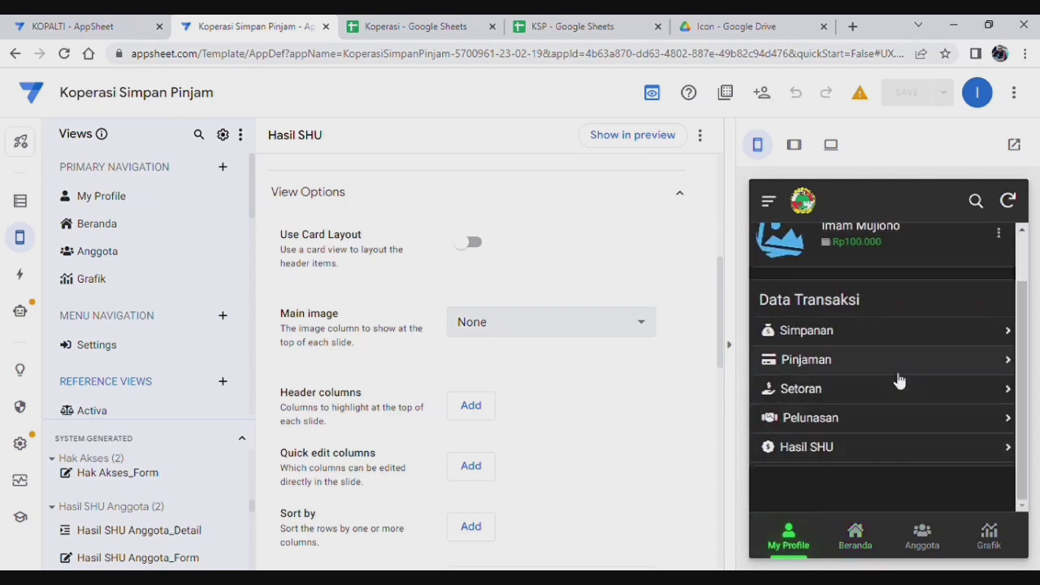
{"action": "left_click", "coordinate": [876, 447]}
{"action": "left_click", "coordinate": [855, 534]}
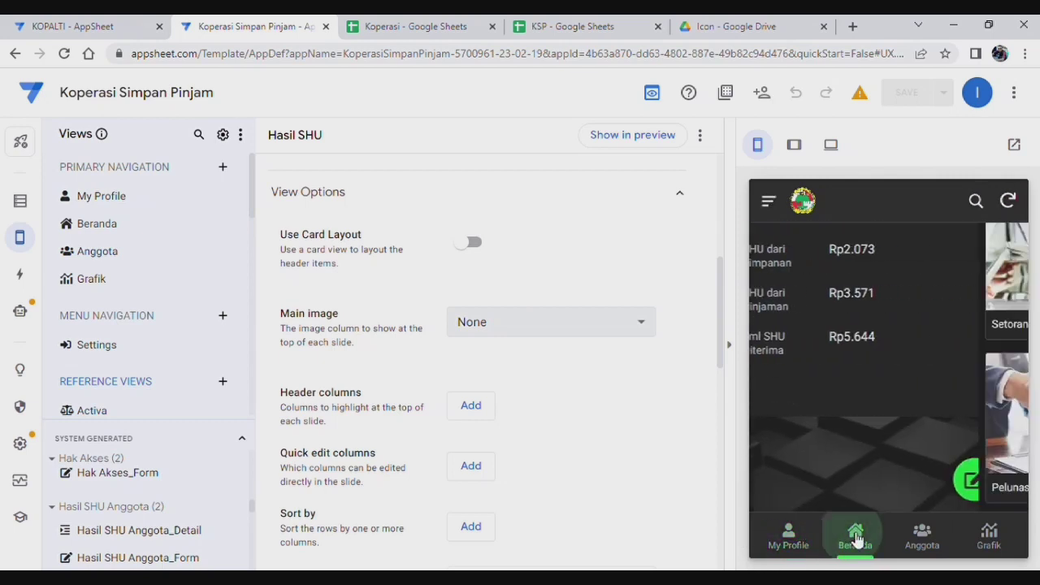
{"action": "scroll", "coordinate": [937, 415], "scroll_direction": "up", "scroll_amount": 2}
{"action": "scroll", "coordinate": [936, 398], "scroll_direction": "down", "scroll_amount": 7}
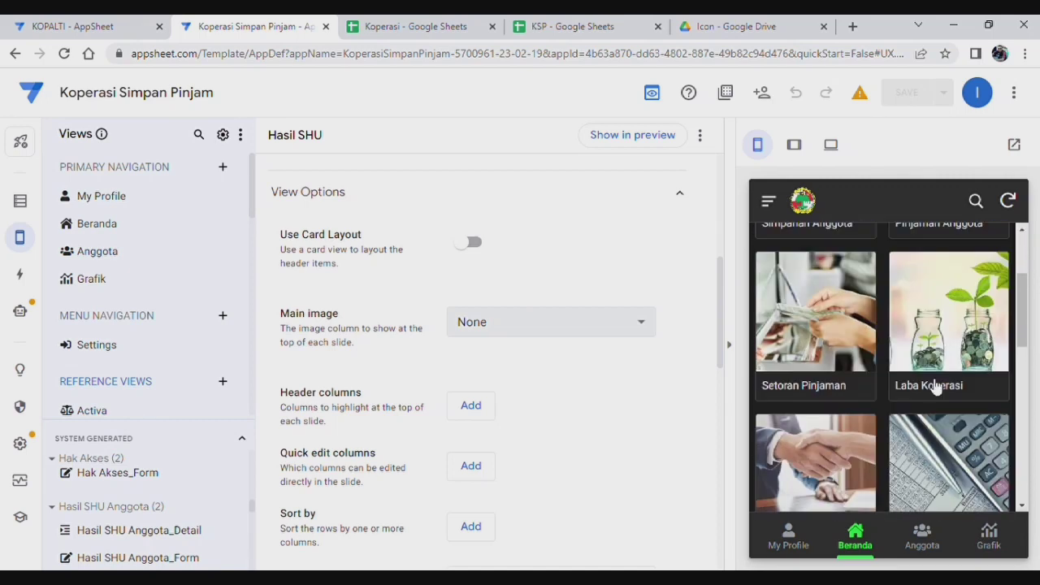
{"action": "scroll", "coordinate": [943, 365], "scroll_direction": "up", "scroll_amount": 5}
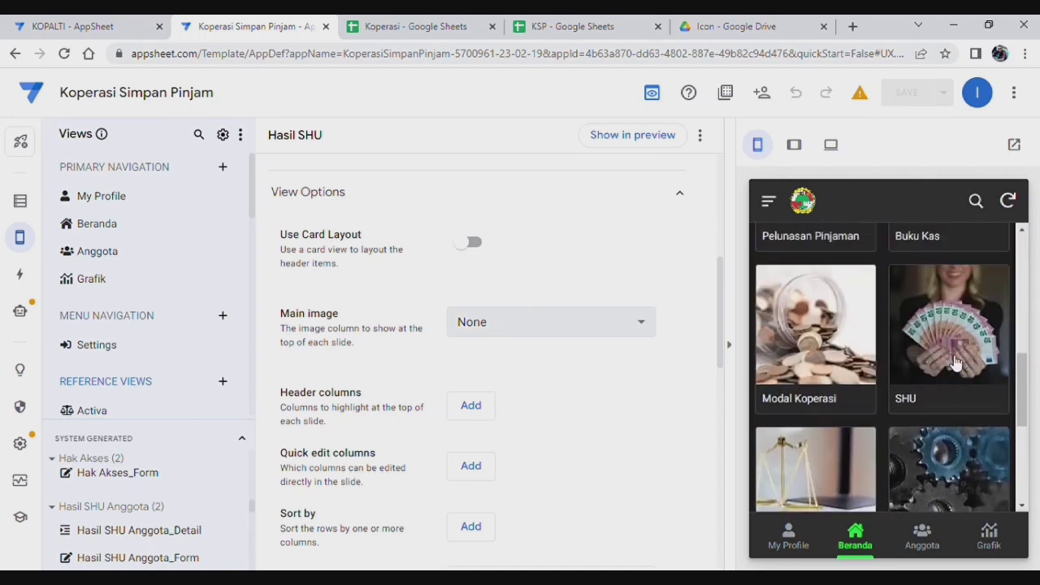
Step: Open the second member's Rp5.644 SHU record from the SHU screen, then return to the member list
{"action": "left_click", "coordinate": [948, 325]}
{"action": "scroll", "coordinate": [813, 382], "scroll_direction": "down", "scroll_amount": 1}
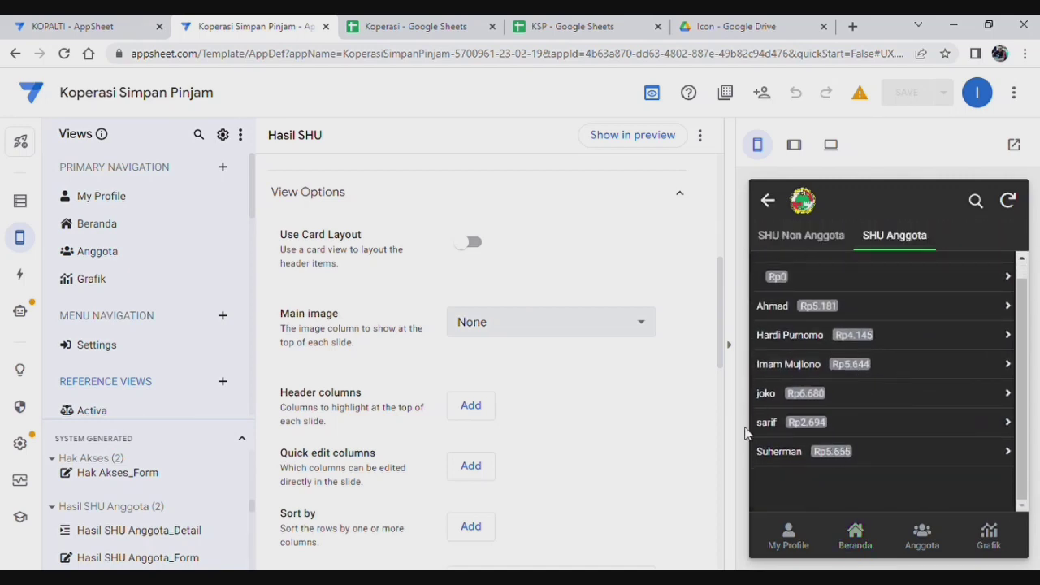
{"action": "left_click", "coordinate": [890, 370]}
{"action": "left_click", "coordinate": [894, 326]}
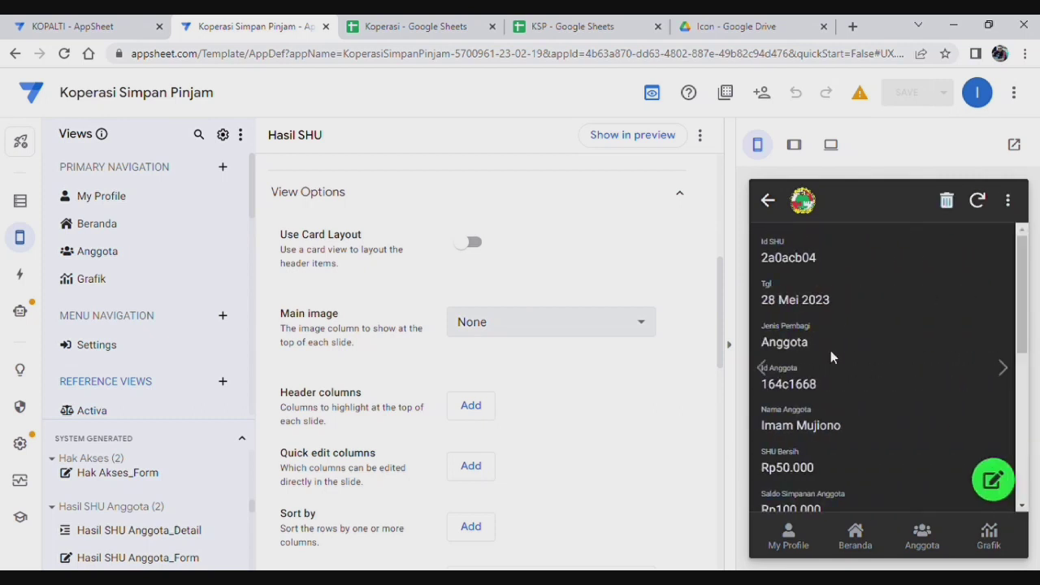
{"action": "scroll", "coordinate": [829, 354], "scroll_direction": "down", "scroll_amount": 5}
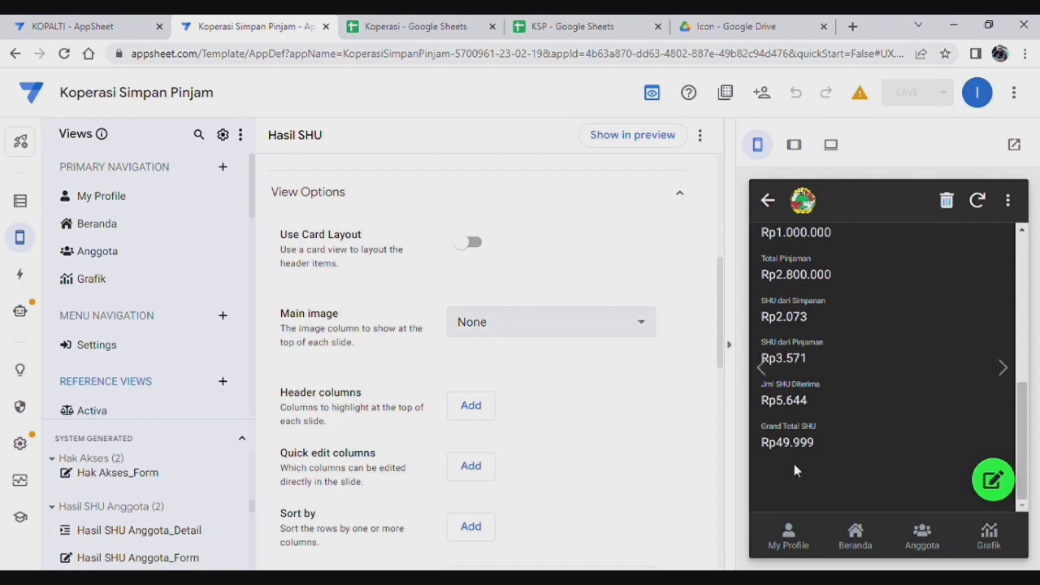
{"action": "scroll", "coordinate": [846, 422], "scroll_direction": "up", "scroll_amount": 5}
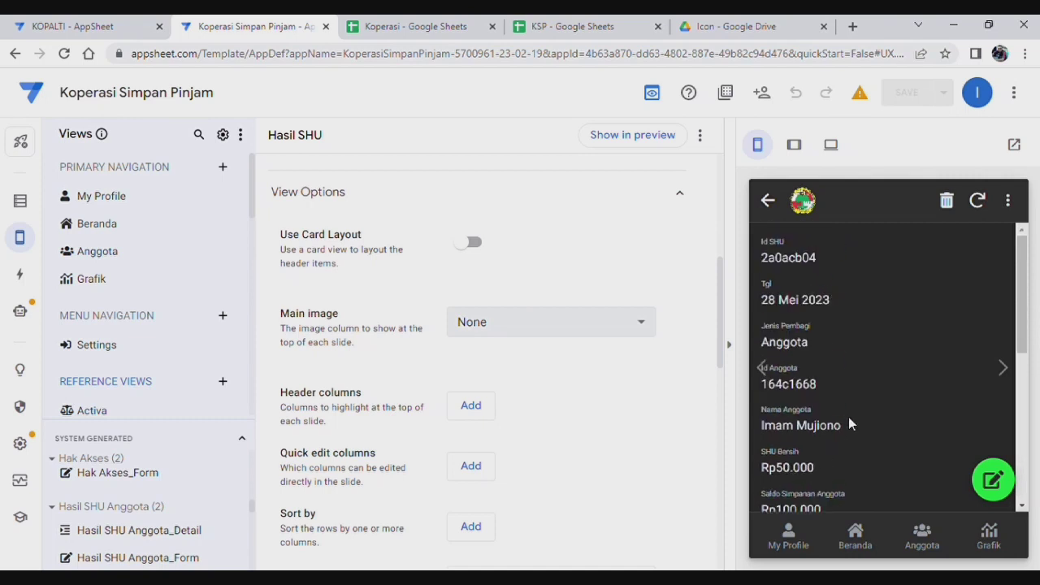
{"action": "left_click", "coordinate": [779, 207]}
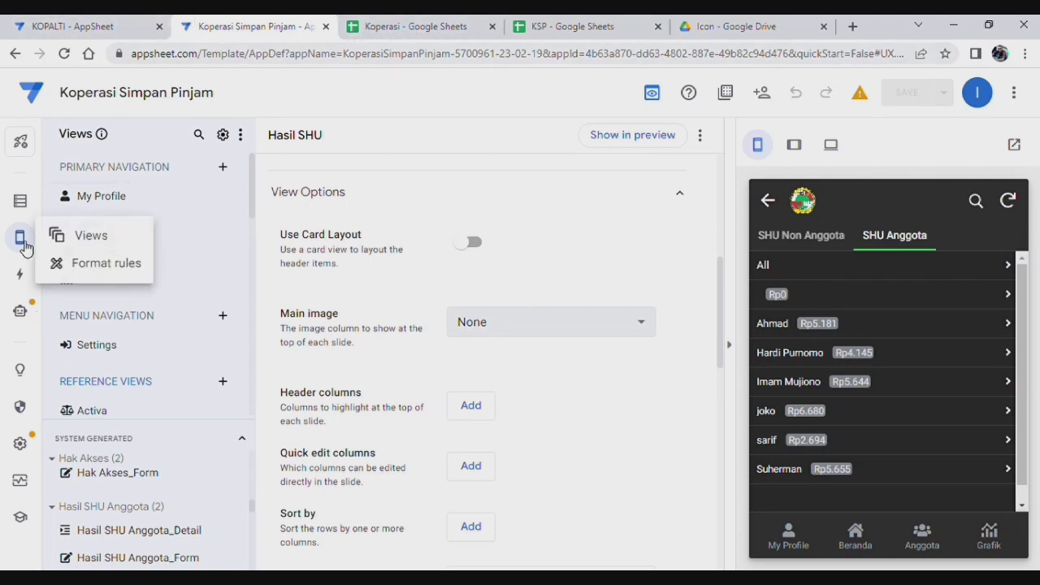
Step: Inspect the copy to laba bot's steps under Automation, then switch to the Koperasi spreadsheet
{"action": "left_click", "coordinate": [26, 322]}
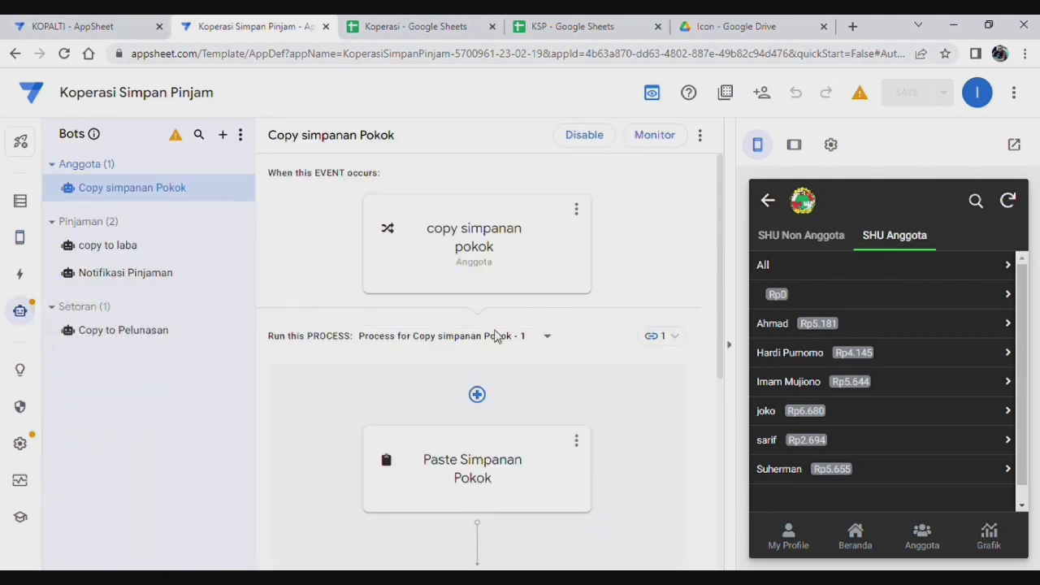
{"action": "left_click", "coordinate": [138, 251]}
{"action": "scroll", "coordinate": [603, 471], "scroll_direction": "down", "scroll_amount": 3}
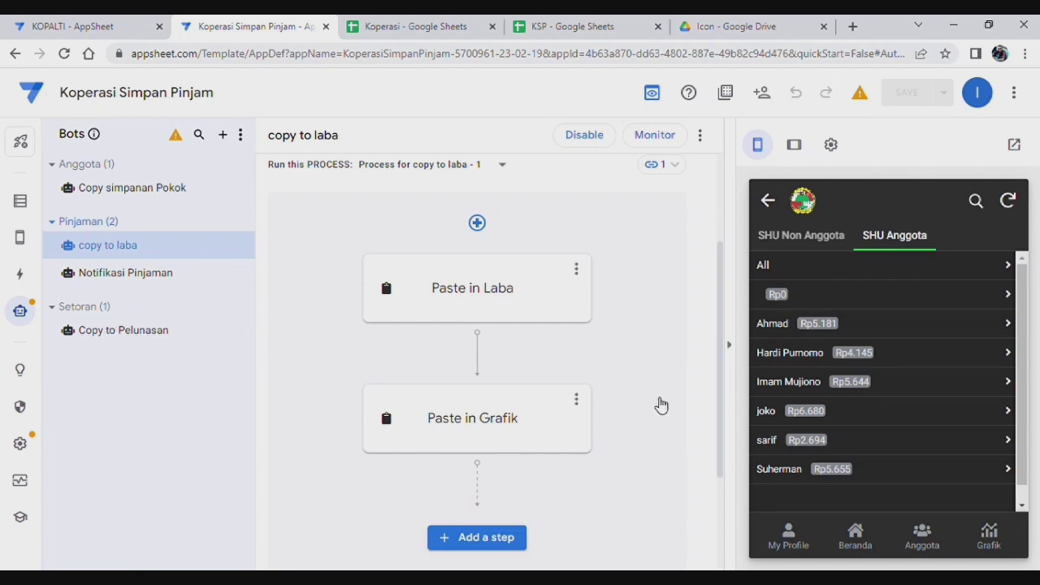
{"action": "scroll", "coordinate": [569, 406], "scroll_direction": "down", "scroll_amount": 1}
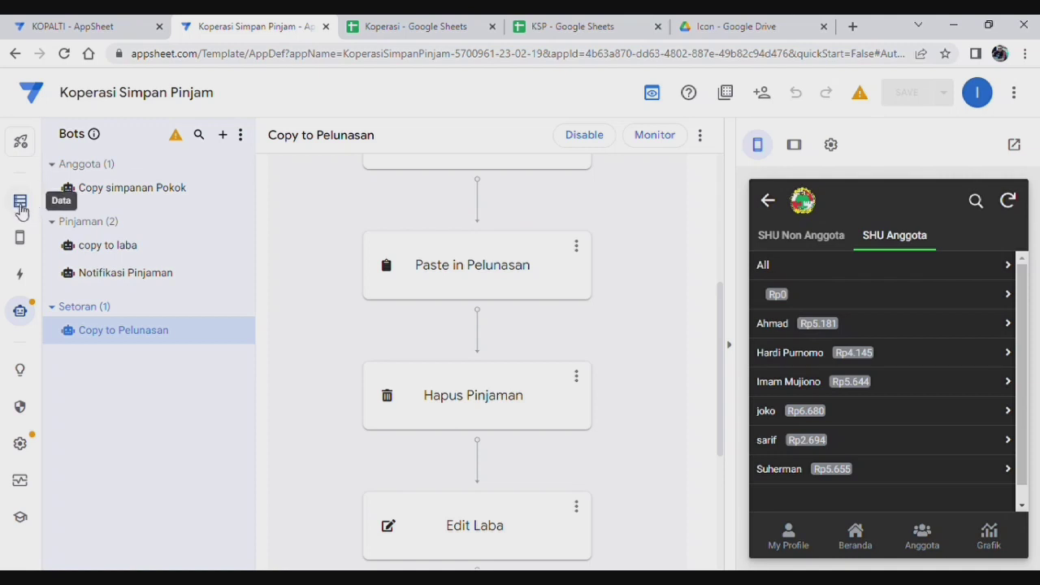
{"action": "left_click", "coordinate": [434, 26]}
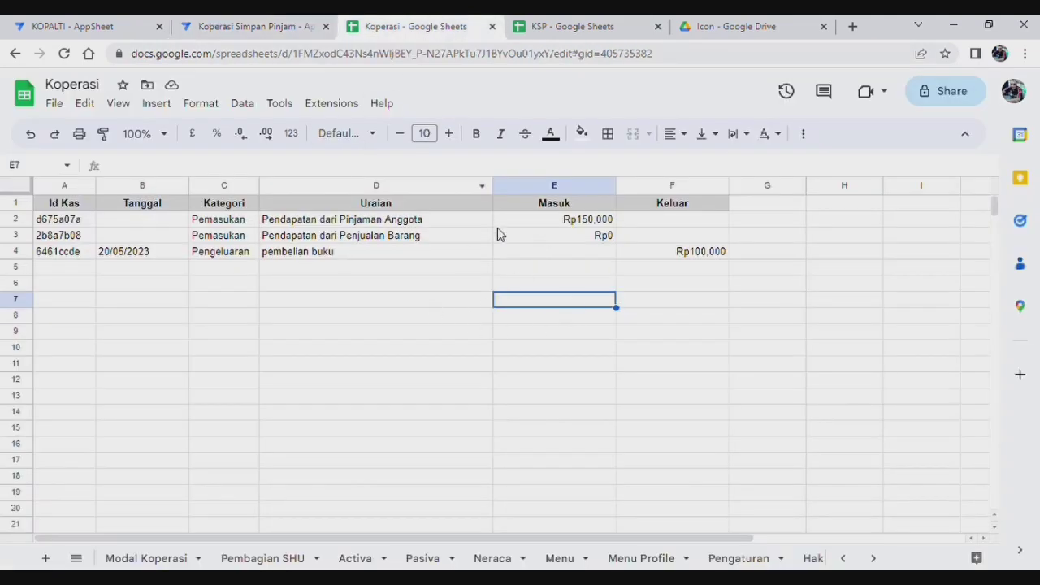
Step: Check the formula in cell E2, then return to the AppSheet editor
{"action": "left_click", "coordinate": [561, 221]}
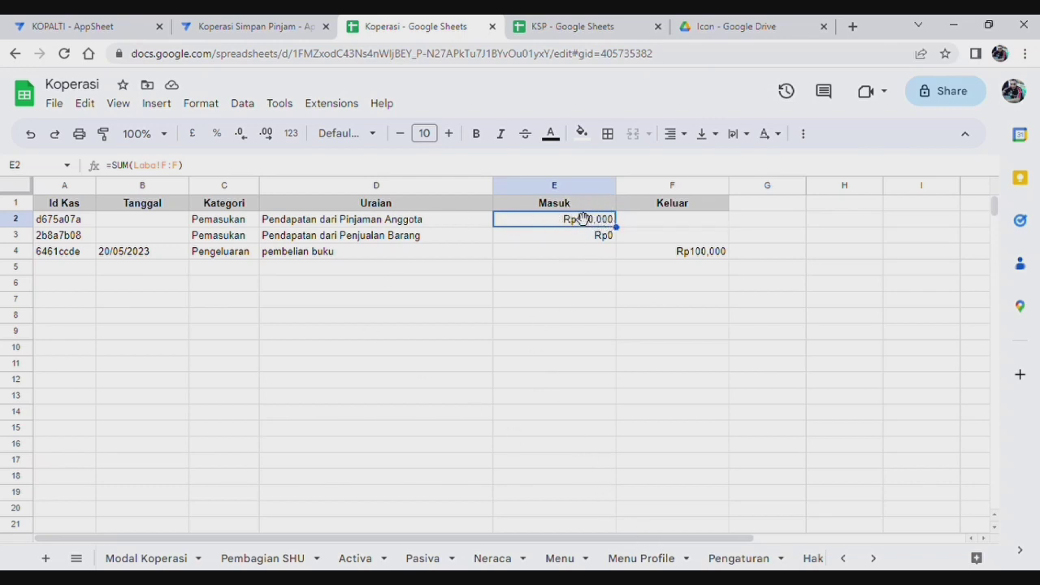
{"action": "left_click", "coordinate": [251, 26]}
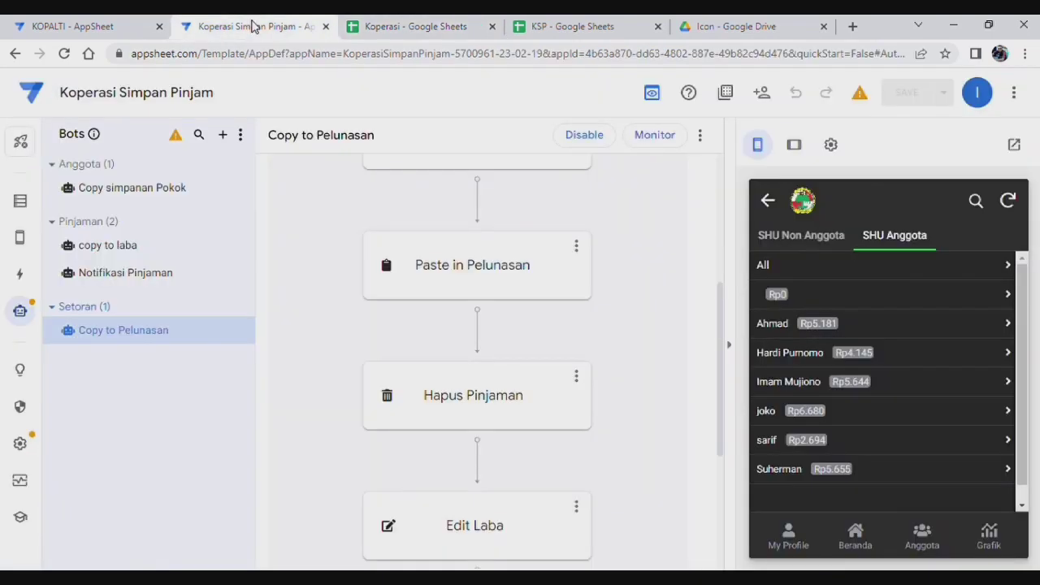
Step: Check the Neraca balances in the preview before adding the loan
{"action": "left_click", "coordinate": [858, 533]}
{"action": "scroll", "coordinate": [917, 371], "scroll_direction": "down", "scroll_amount": 3}
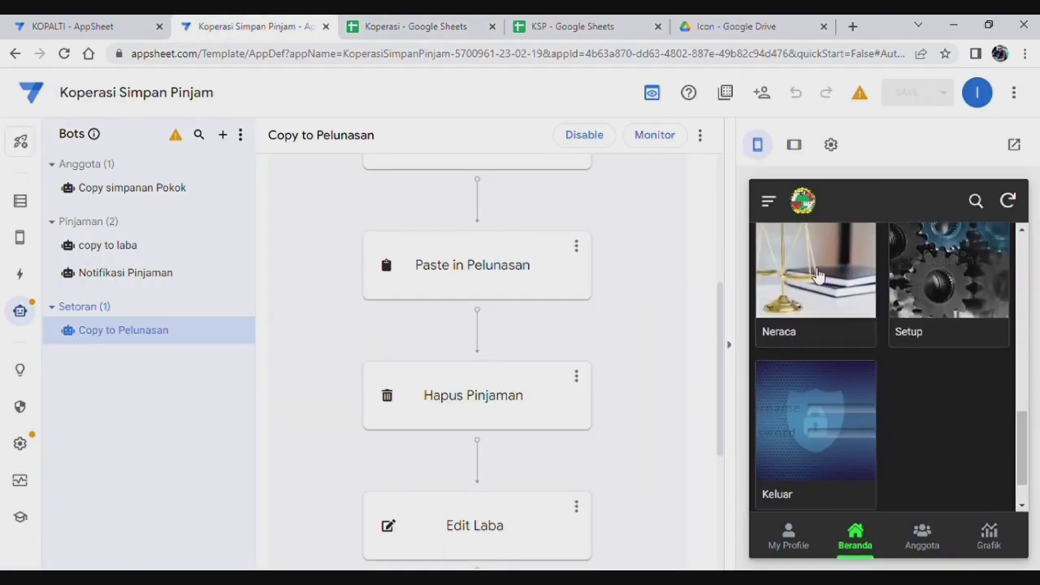
{"action": "left_click", "coordinate": [818, 277]}
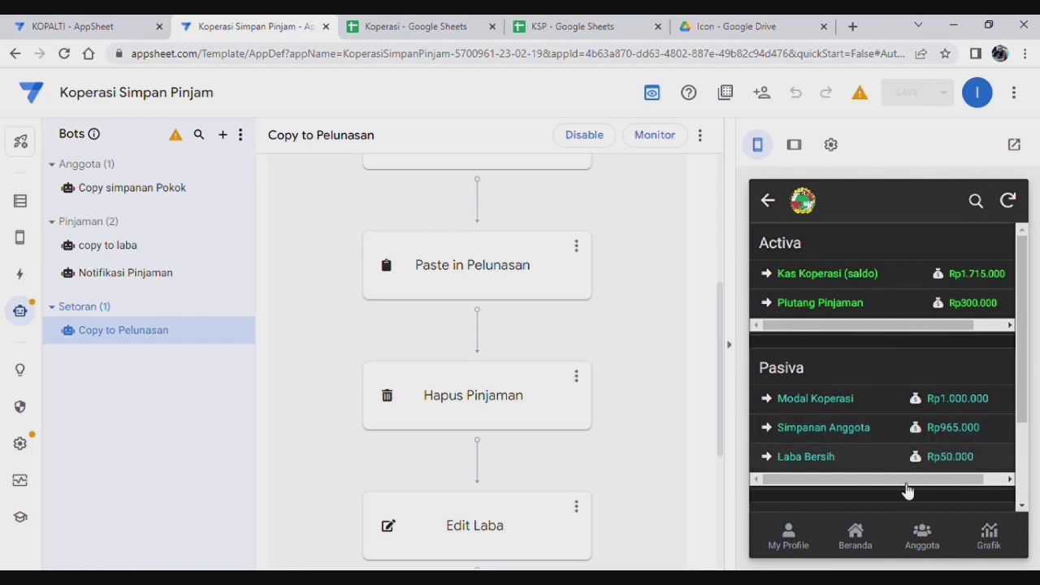
{"action": "left_click", "coordinate": [856, 536]}
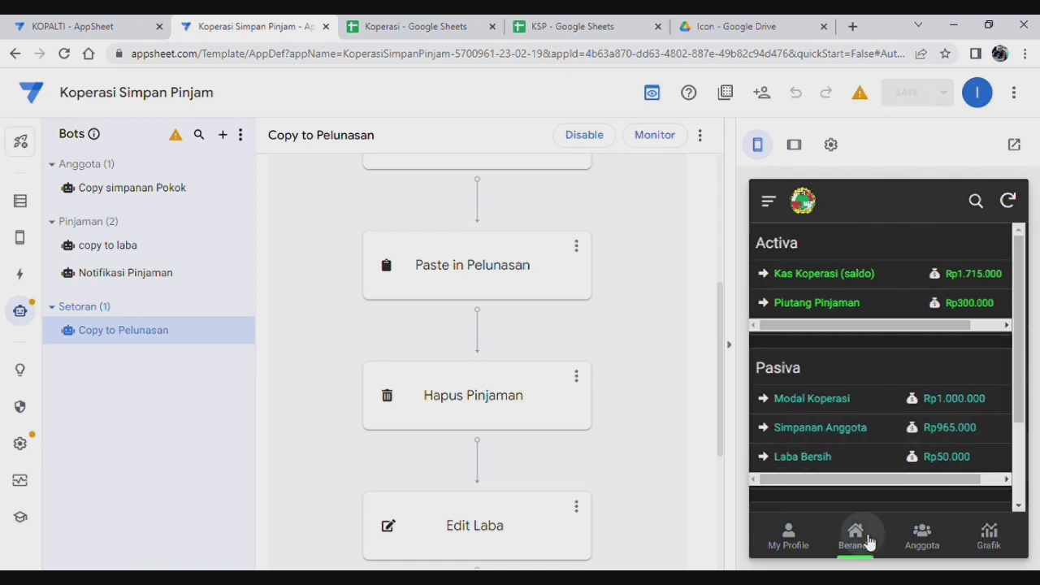
{"action": "scroll", "coordinate": [892, 394], "scroll_direction": "up", "scroll_amount": 5}
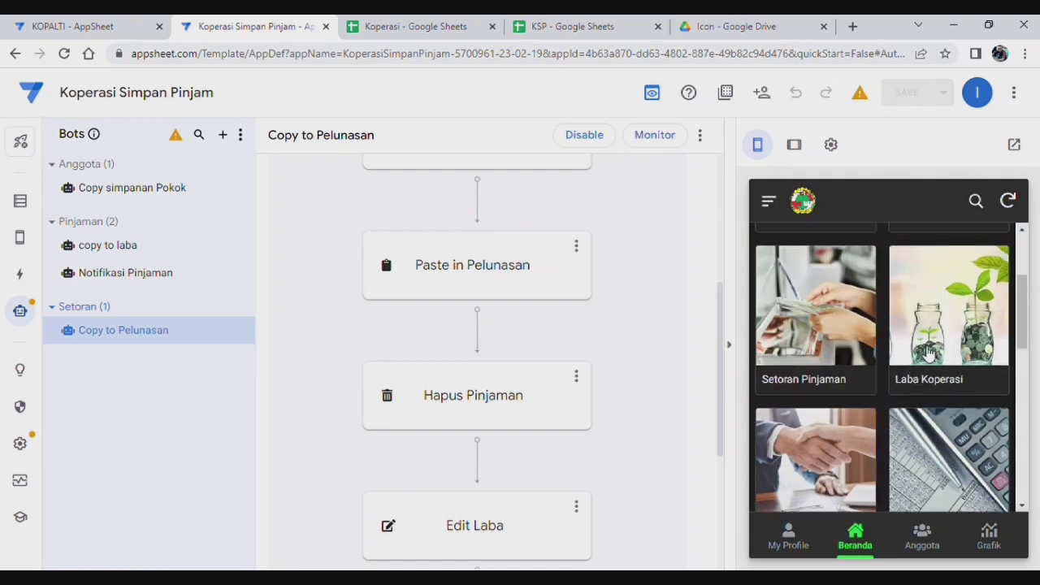
Step: Add a Pinjaman Anggota loan of 1000000 with Tenor 1 Bulan for a member and save it
{"action": "left_click", "coordinate": [956, 323]}
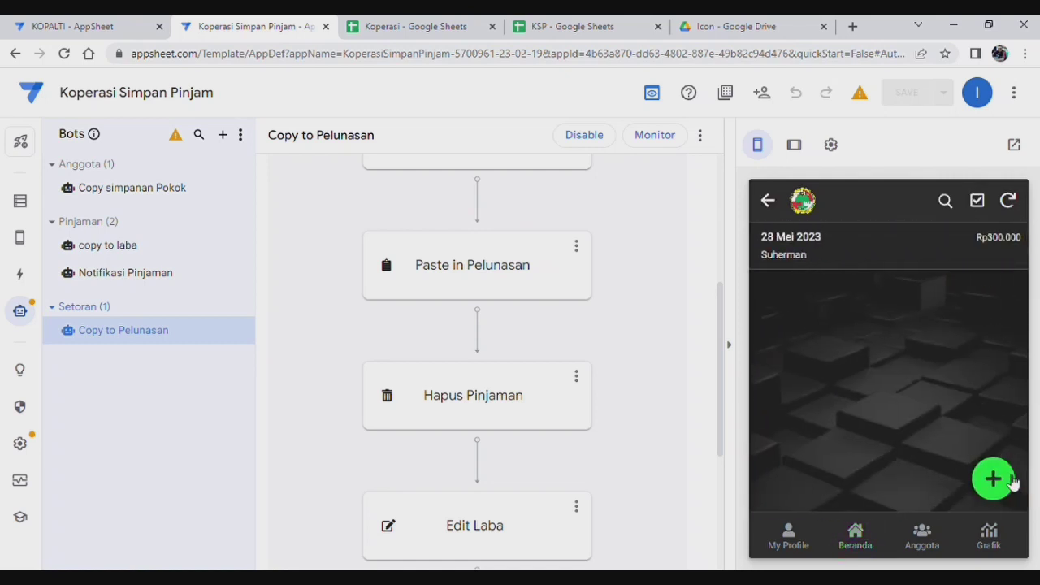
{"action": "left_click", "coordinate": [1008, 481]}
{"action": "left_click", "coordinate": [874, 317]}
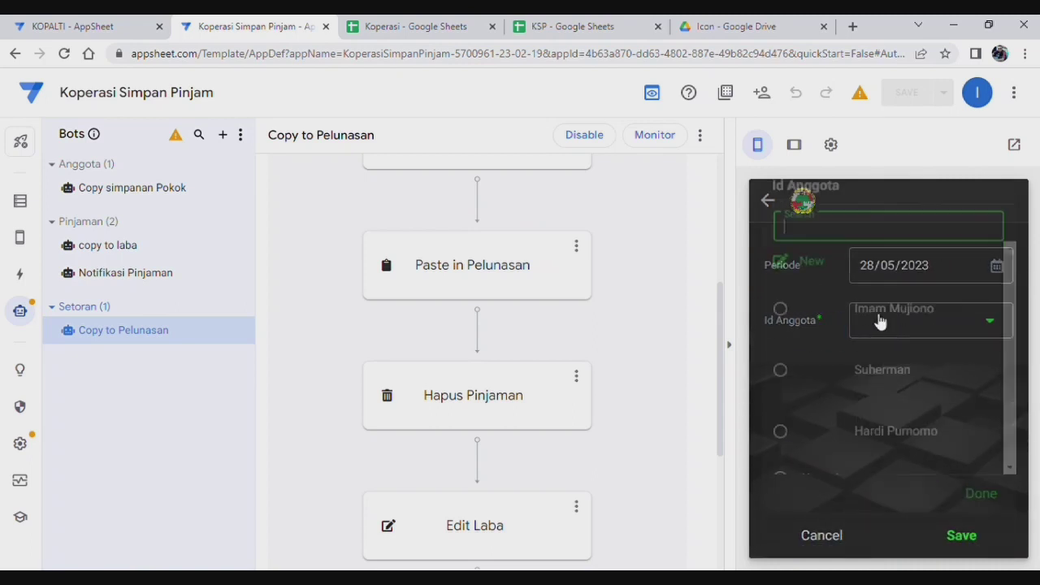
{"action": "left_click", "coordinate": [883, 460]}
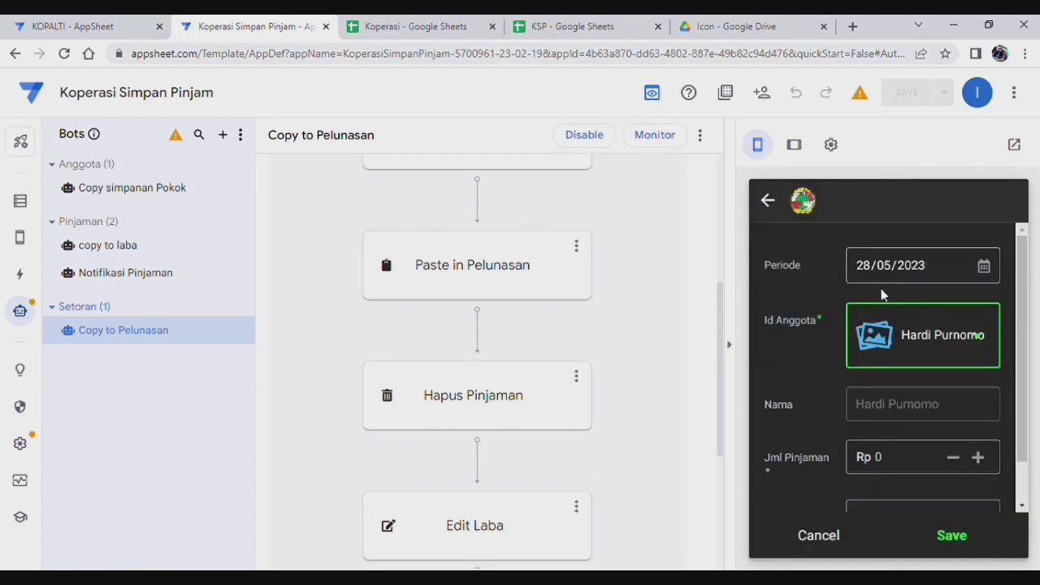
{"action": "scroll", "coordinate": [939, 406], "scroll_direction": "down", "scroll_amount": 1}
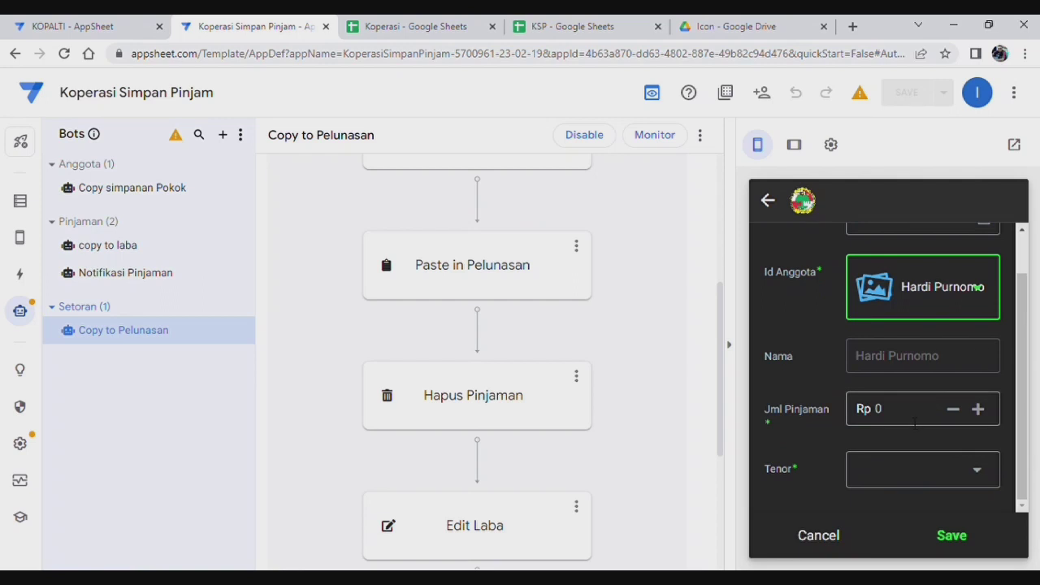
{"action": "left_click", "coordinate": [908, 413]}
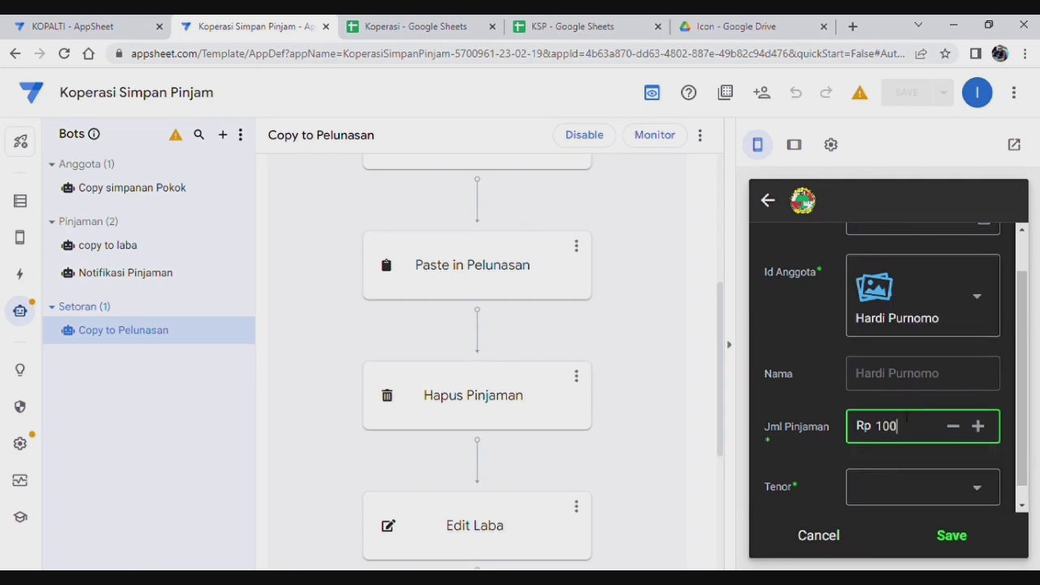
{"action": "type", "text": "1000000"}
{"action": "left_click", "coordinate": [903, 488]}
{"action": "left_click", "coordinate": [821, 285]}
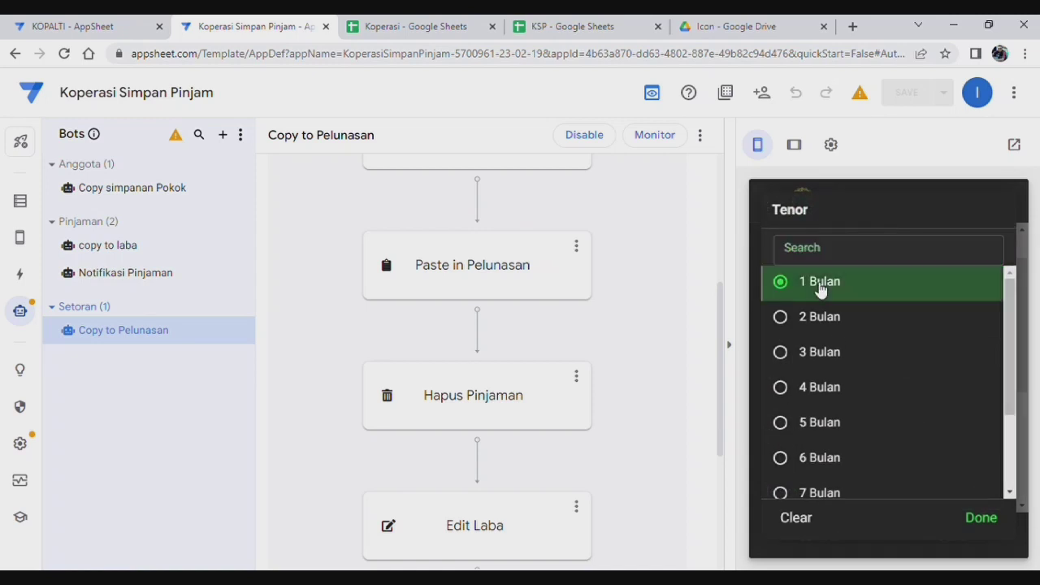
{"action": "scroll", "coordinate": [926, 466], "scroll_direction": "down", "scroll_amount": 3}
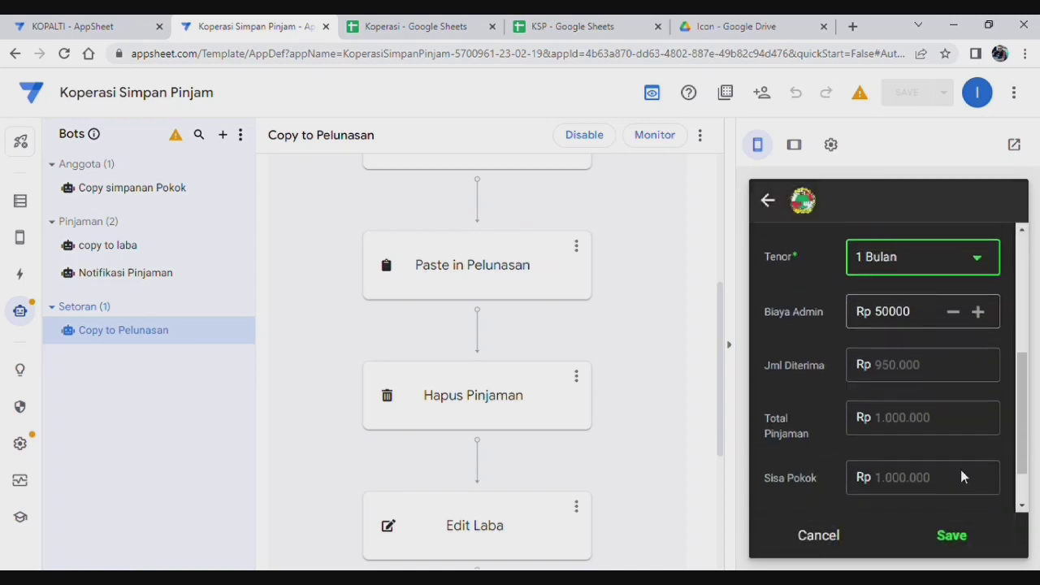
{"action": "left_click", "coordinate": [952, 543]}
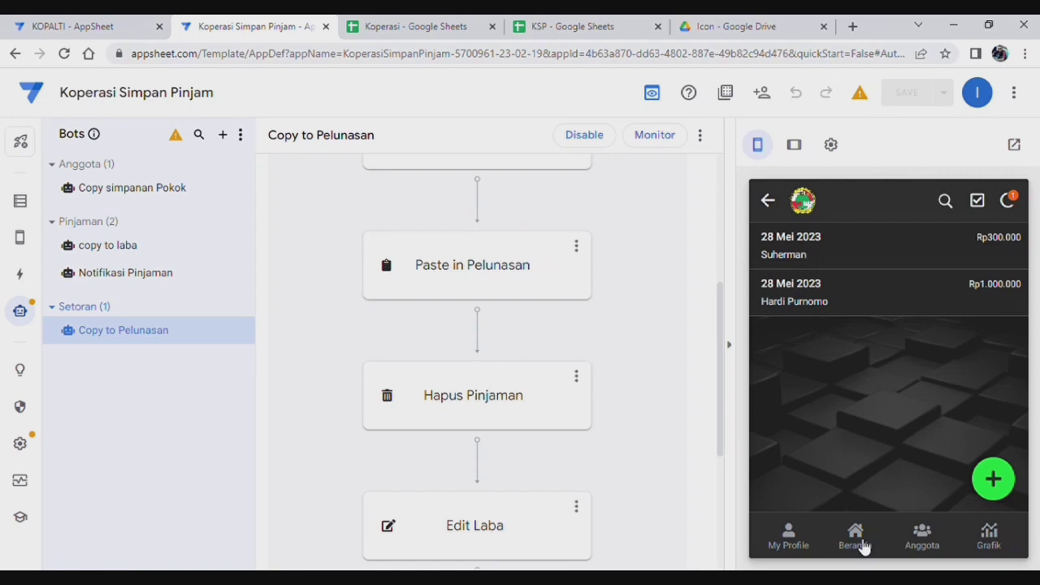
Step: Open Neraca to confirm Piutang Pinjaman Rp1.300.000 and Laba Bersih Rp100.000
{"action": "left_click", "coordinate": [855, 538]}
{"action": "scroll", "coordinate": [987, 423], "scroll_direction": "down", "scroll_amount": 4}
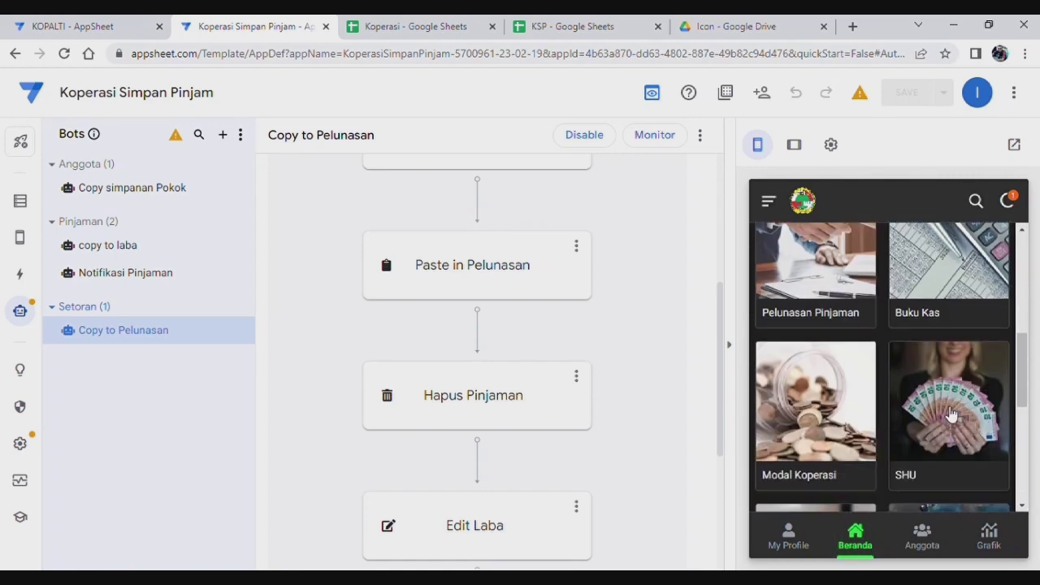
{"action": "scroll", "coordinate": [951, 414], "scroll_direction": "down", "scroll_amount": 3}
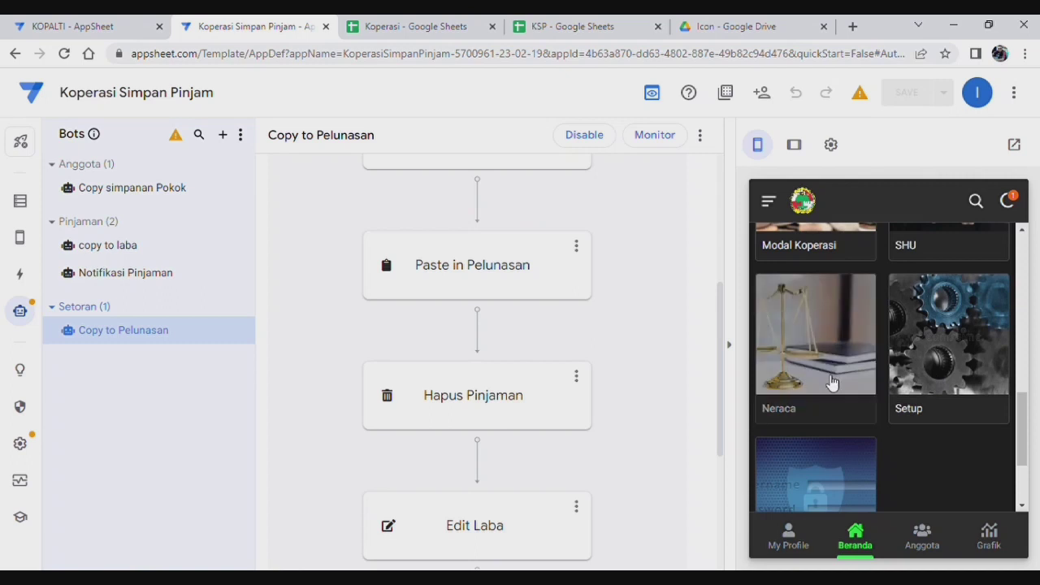
{"action": "left_click", "coordinate": [833, 383]}
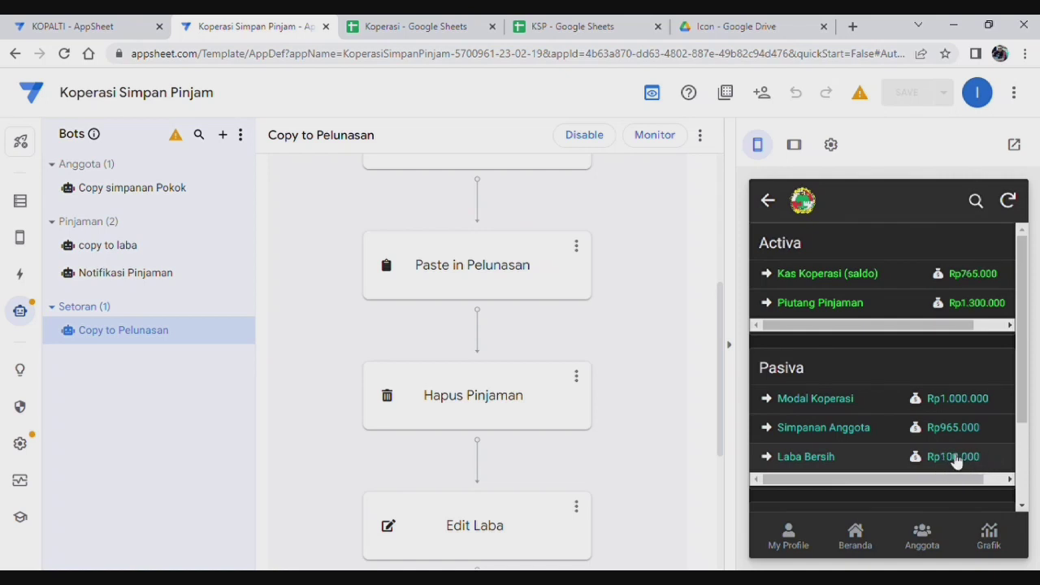
{"action": "left_click", "coordinate": [857, 534]}
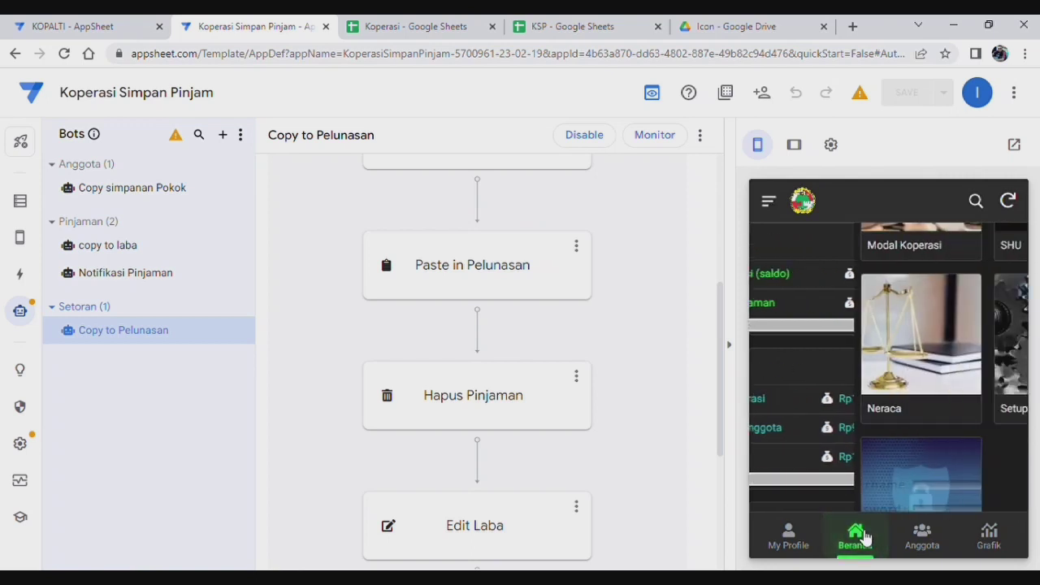
Step: Review a member's updated SHU breakdown and the profile's Hasil SHU details
{"action": "scroll", "coordinate": [902, 379], "scroll_direction": "down", "scroll_amount": 2}
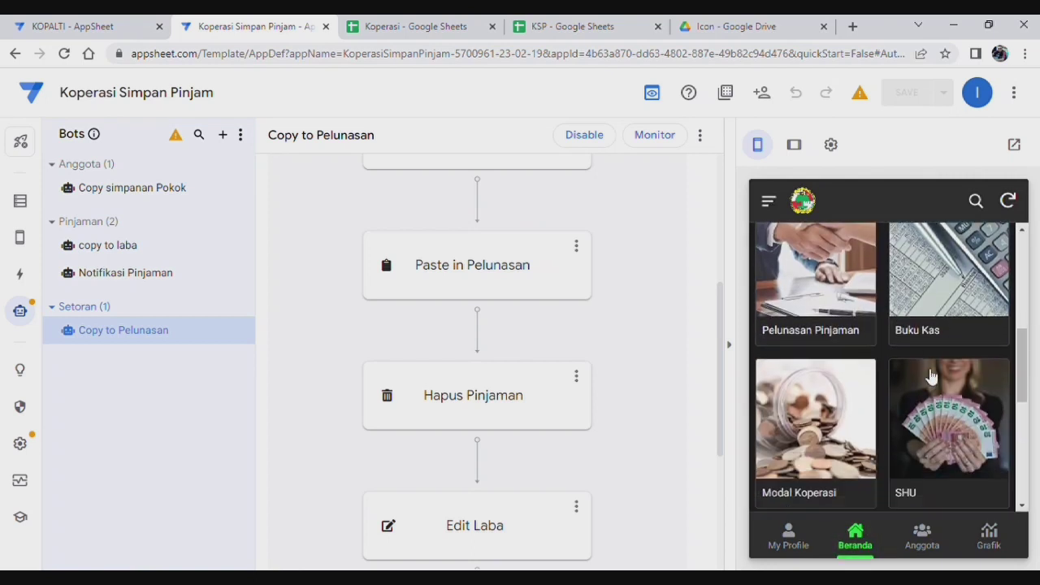
{"action": "left_click", "coordinate": [942, 325]}
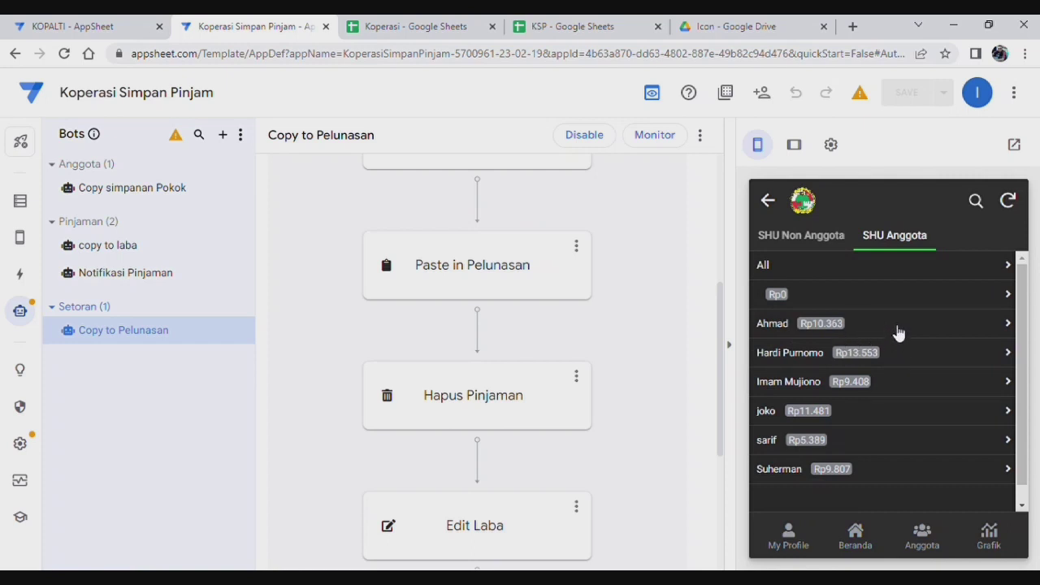
{"action": "left_click", "coordinate": [905, 353]}
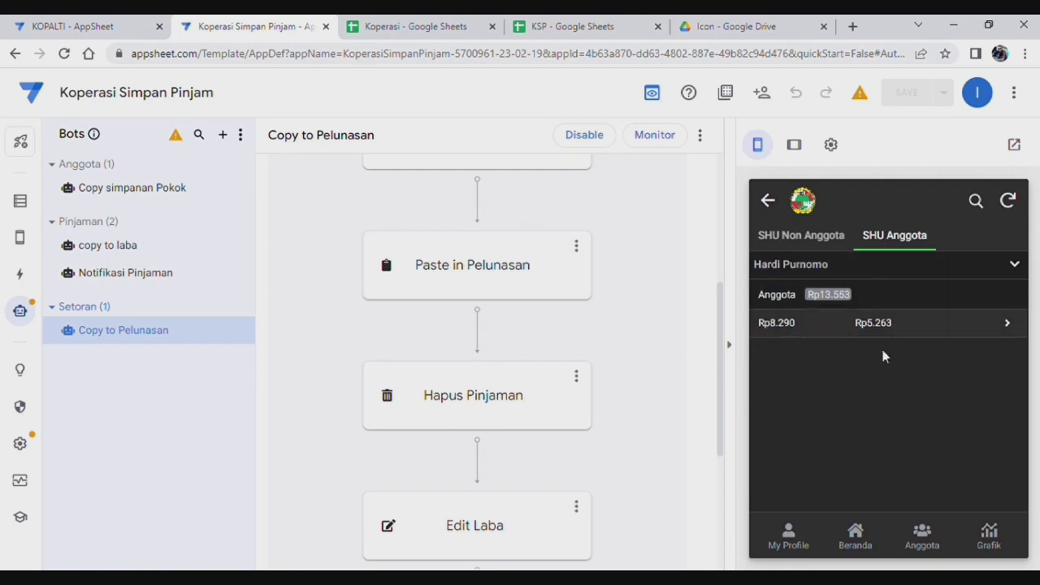
{"action": "left_click", "coordinate": [766, 205]}
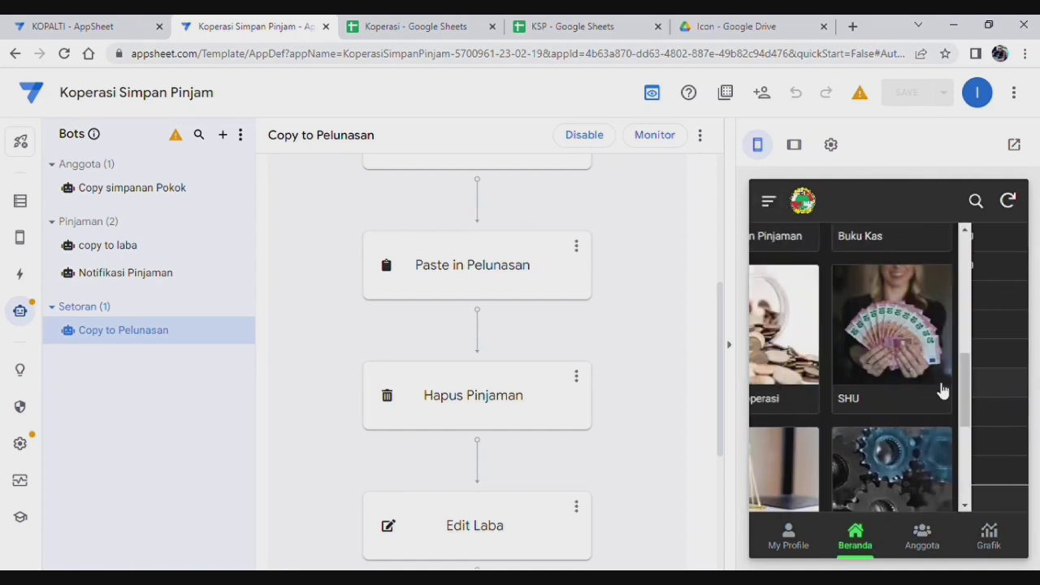
{"action": "left_click", "coordinate": [793, 540]}
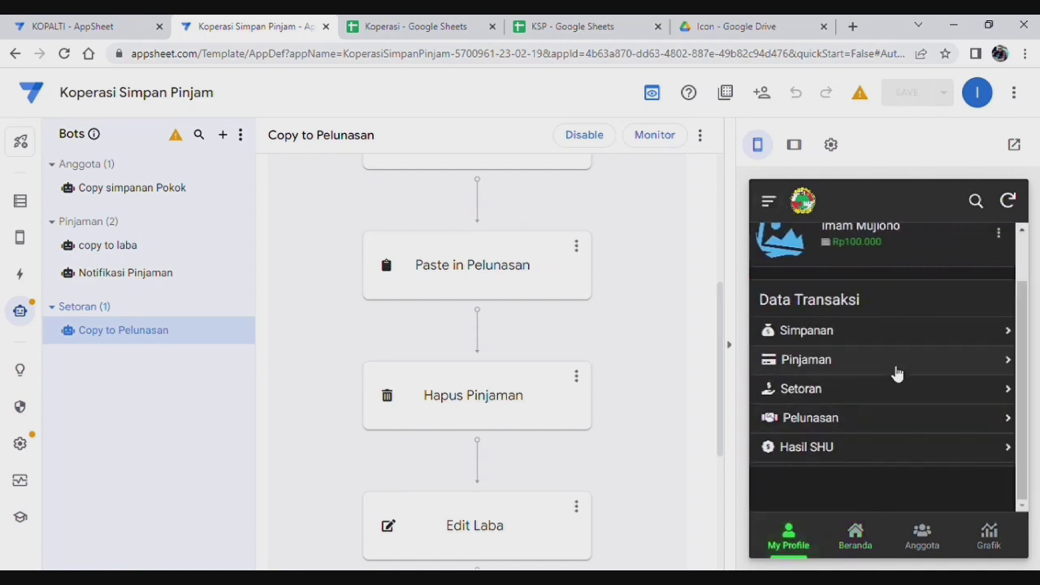
{"action": "left_click", "coordinate": [855, 446]}
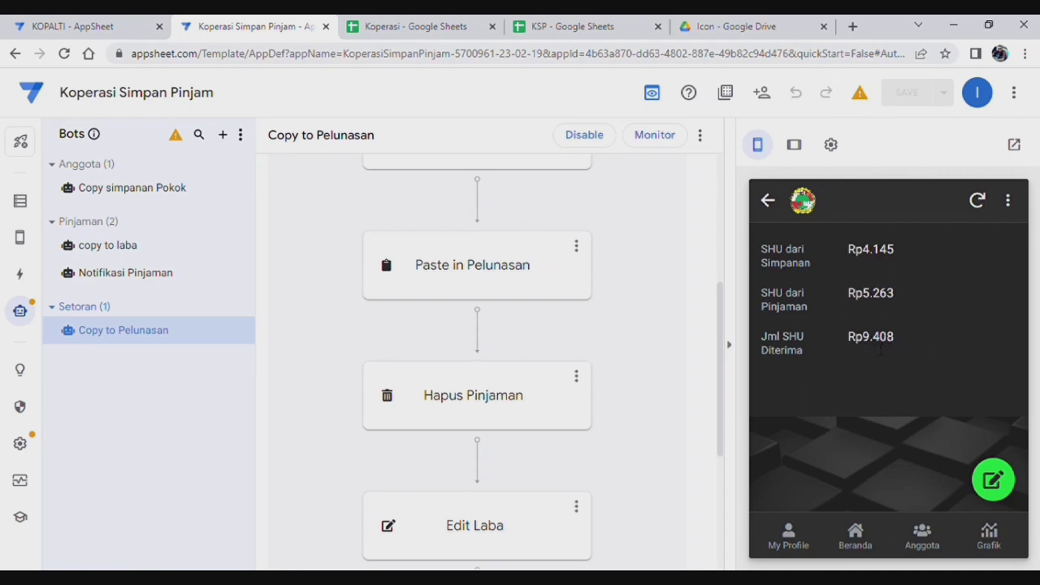
{"action": "left_click", "coordinate": [768, 200]}
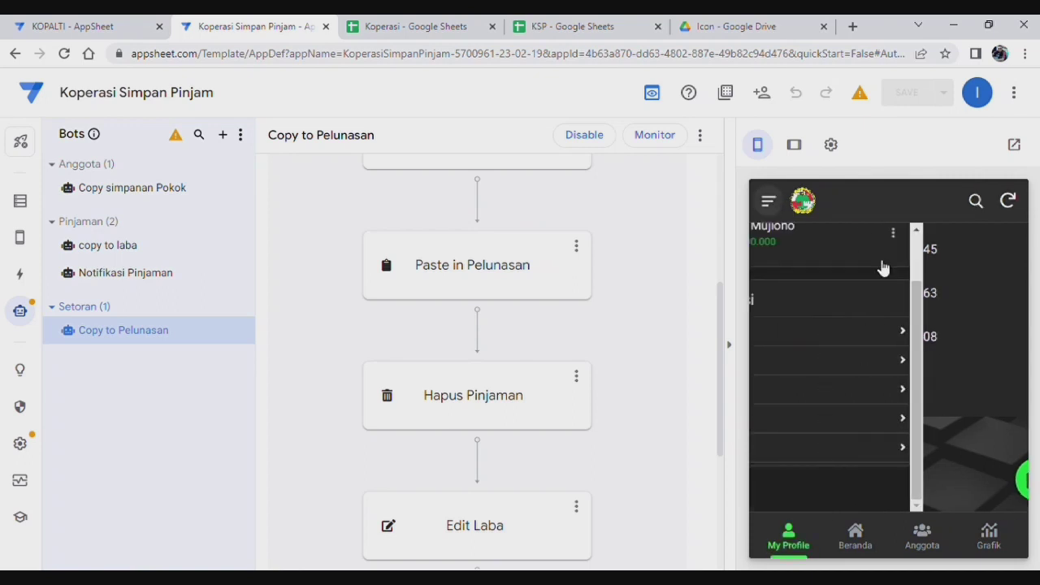
{"action": "scroll", "coordinate": [880, 388], "scroll_direction": "down", "scroll_amount": 3}
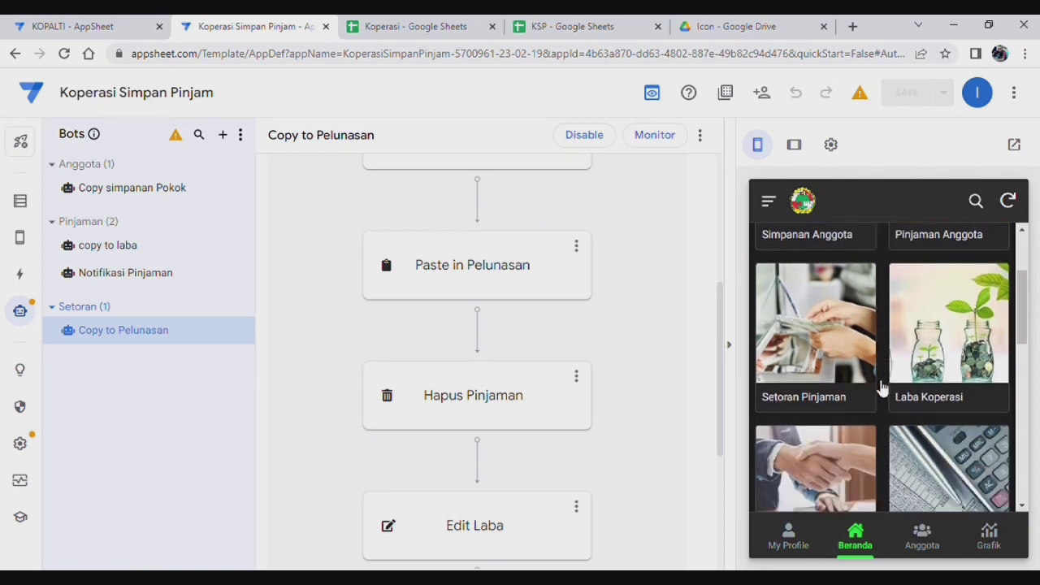
{"action": "scroll", "coordinate": [881, 384], "scroll_direction": "up", "scroll_amount": 4}
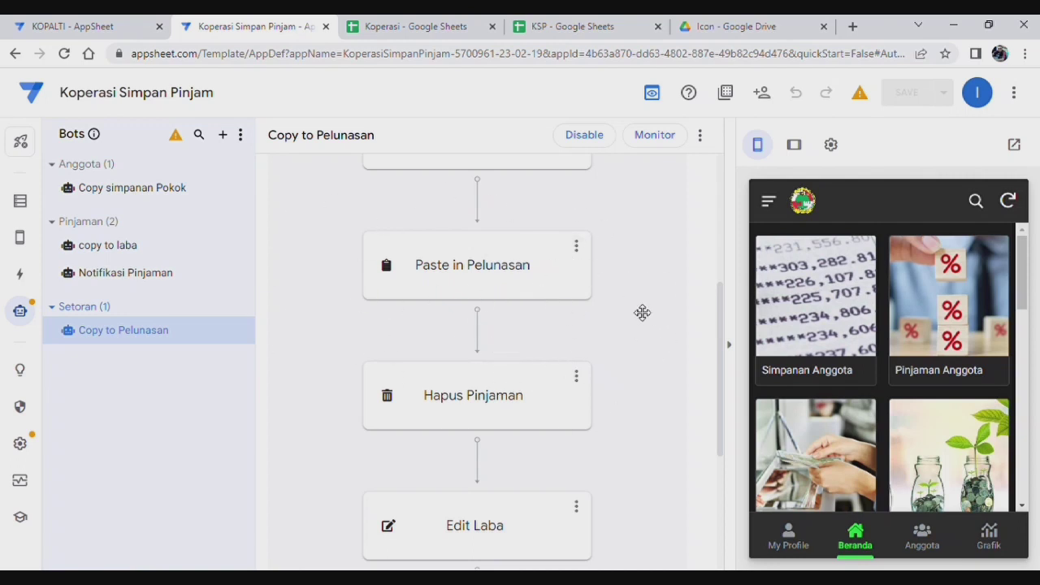
{"action": "scroll", "coordinate": [673, 353], "scroll_direction": "up", "scroll_amount": 3}
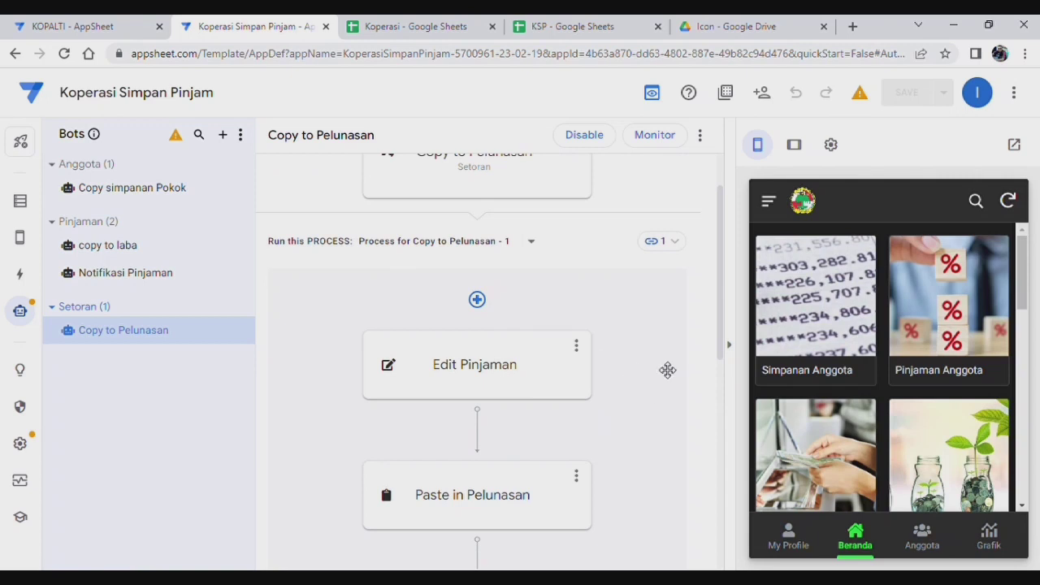